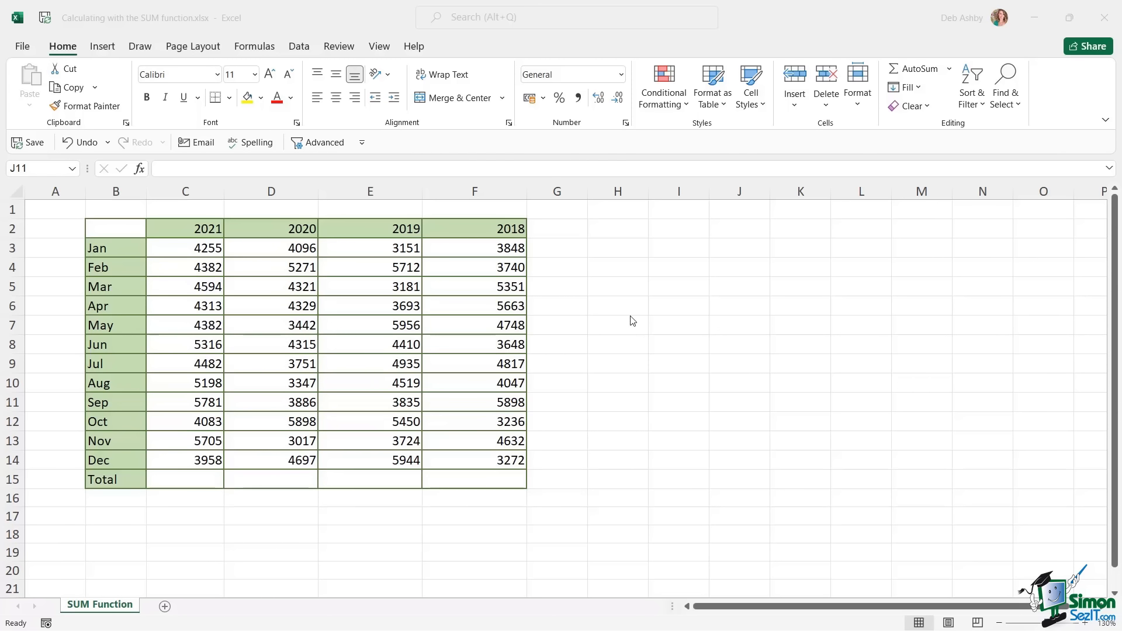
click(181, 480)
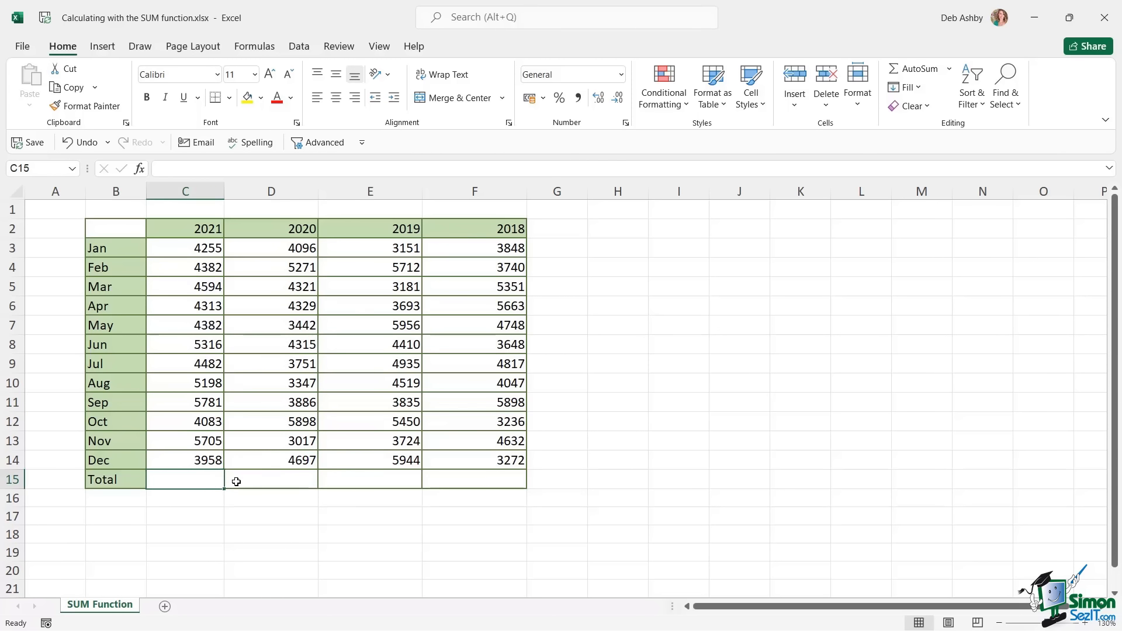
click(252, 480)
click(351, 482)
click(458, 485)
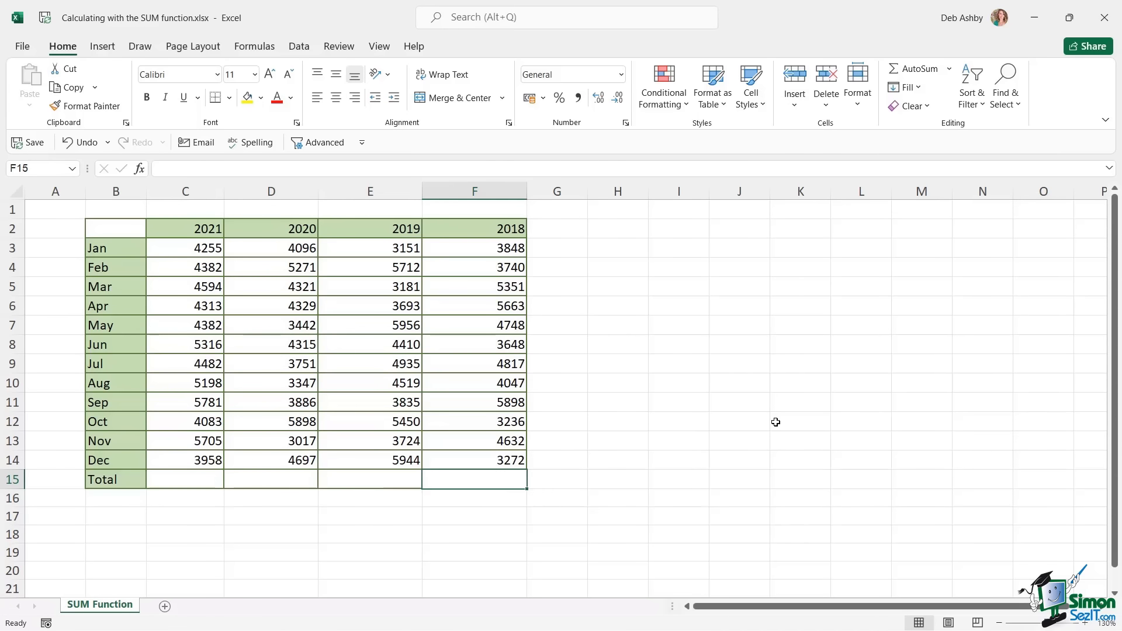
- Enter the formula =SUM(C3:C14) in cell C15 to total the 2021 column
click(182, 478)
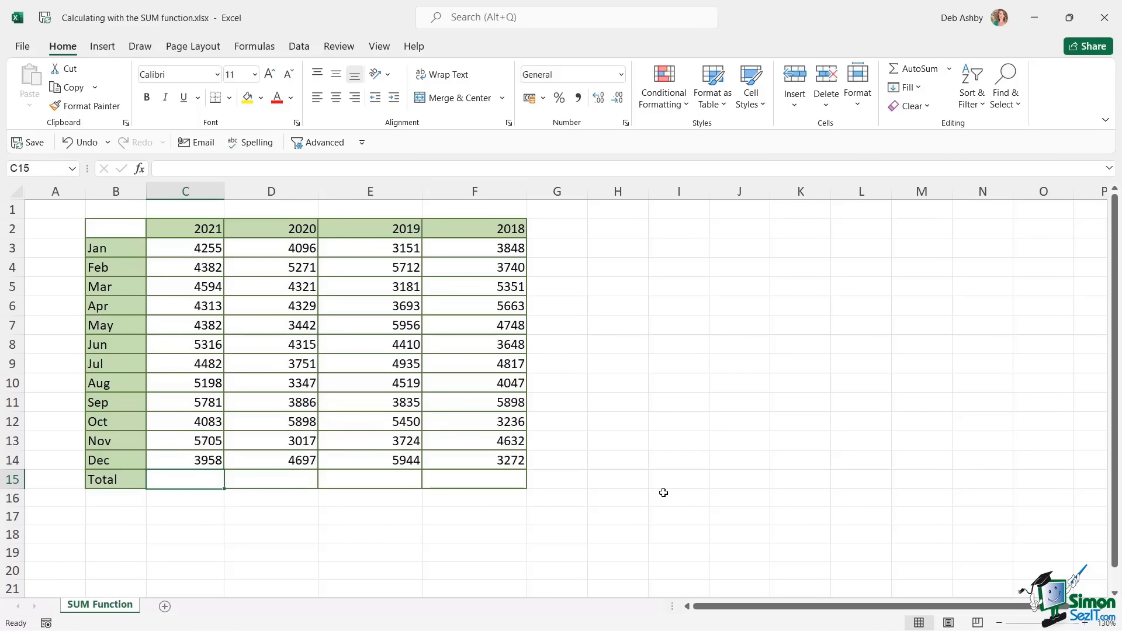
text(=)
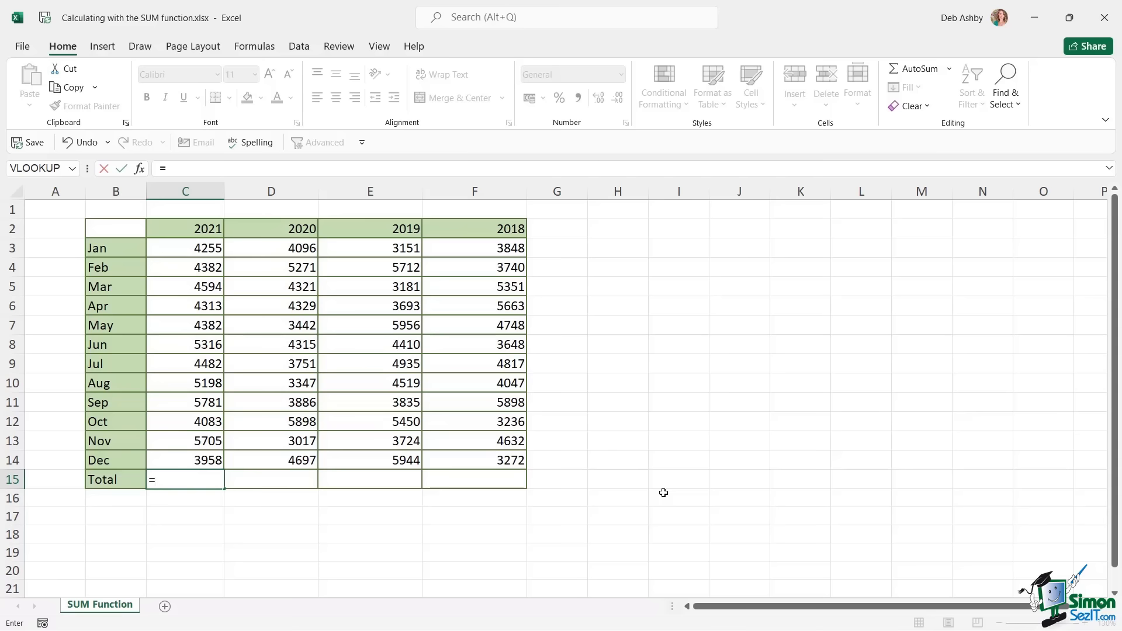
text(SU)
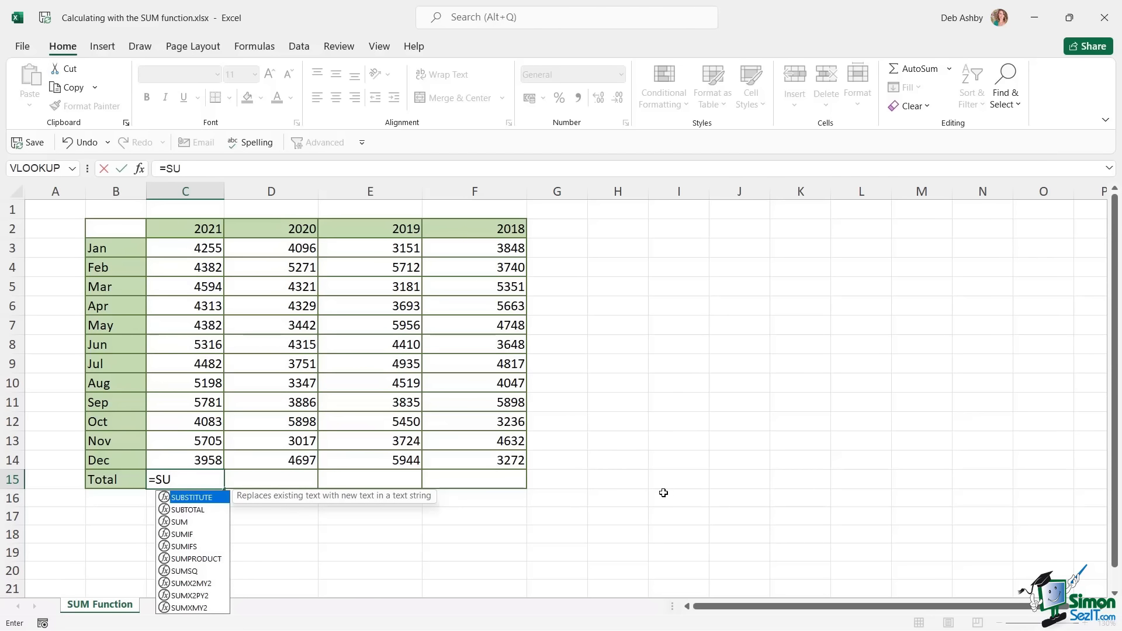
text(M)
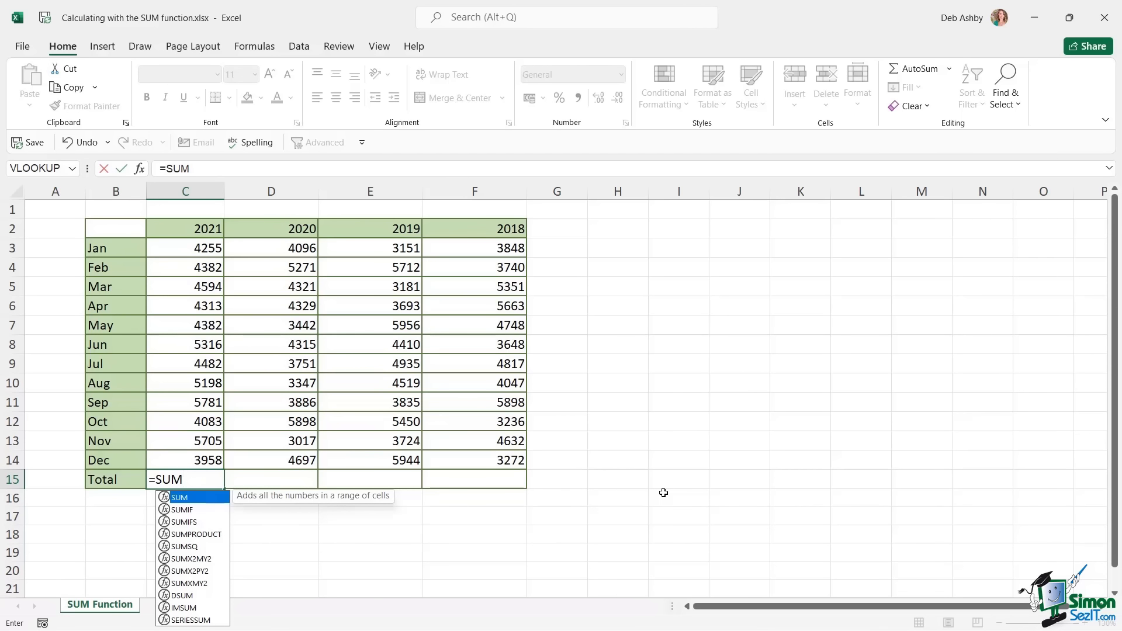
text(()
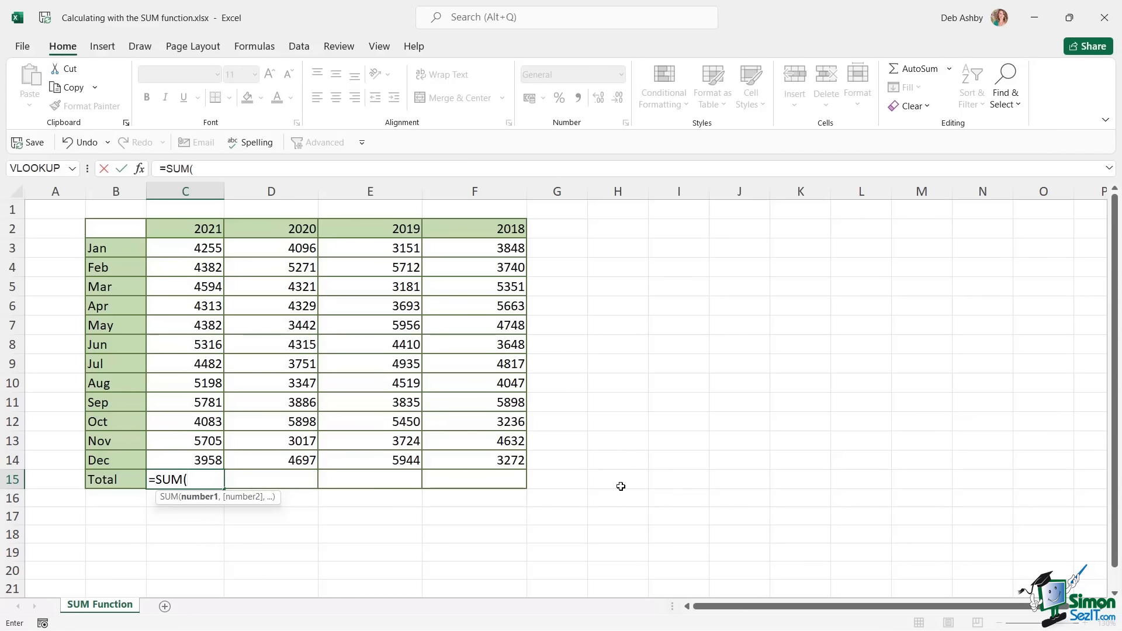
drag(201, 248, 201, 461)
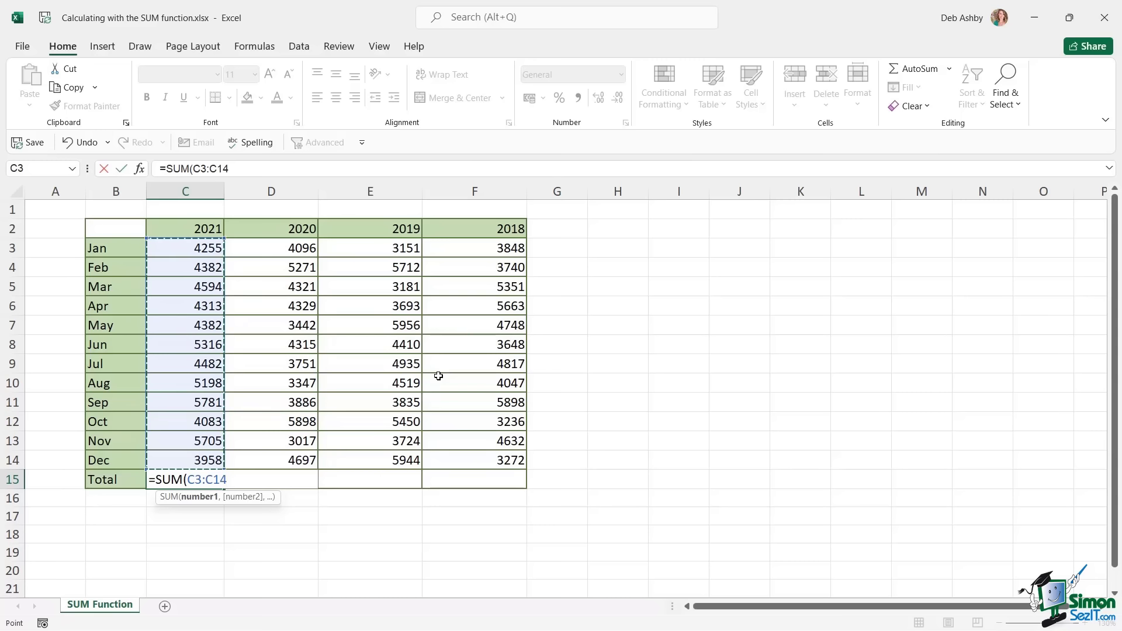
text())
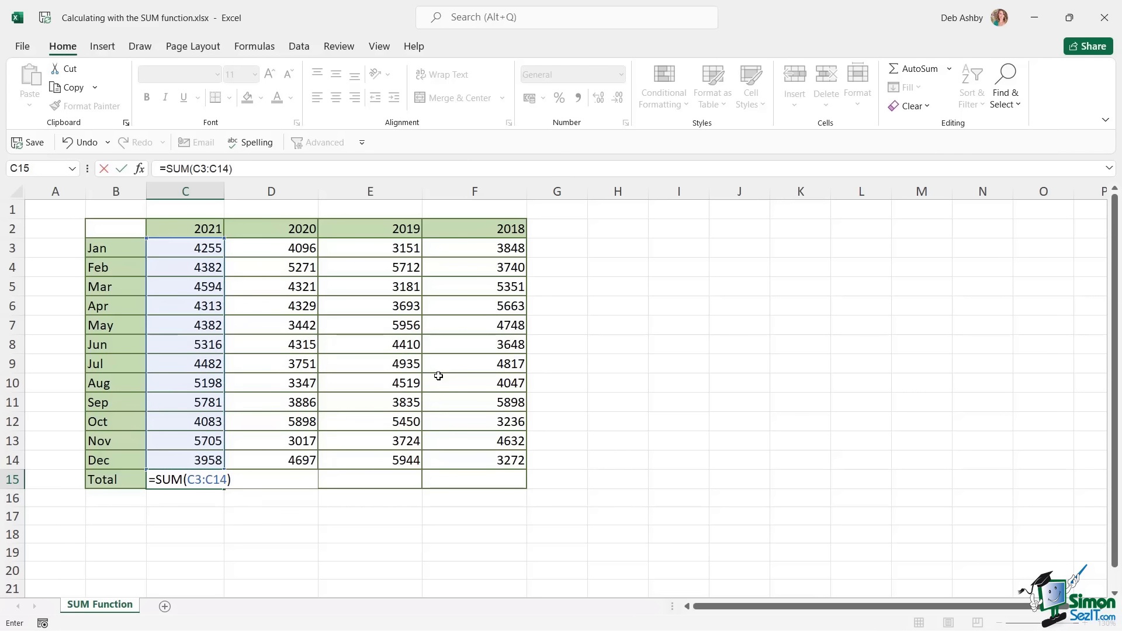
key(Return)
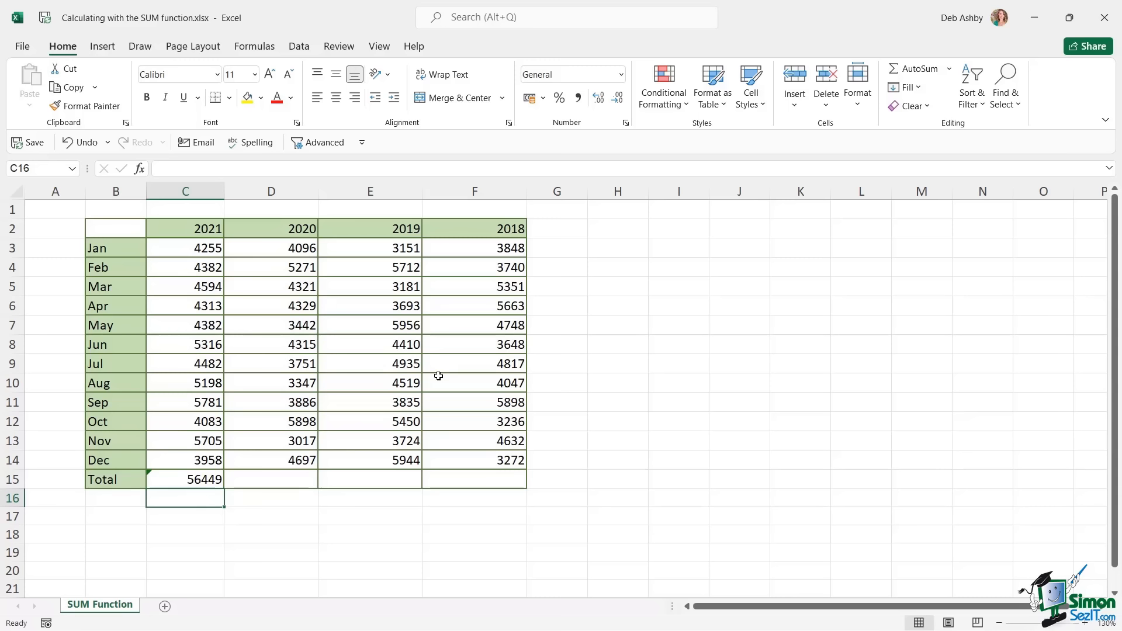
click(284, 479)
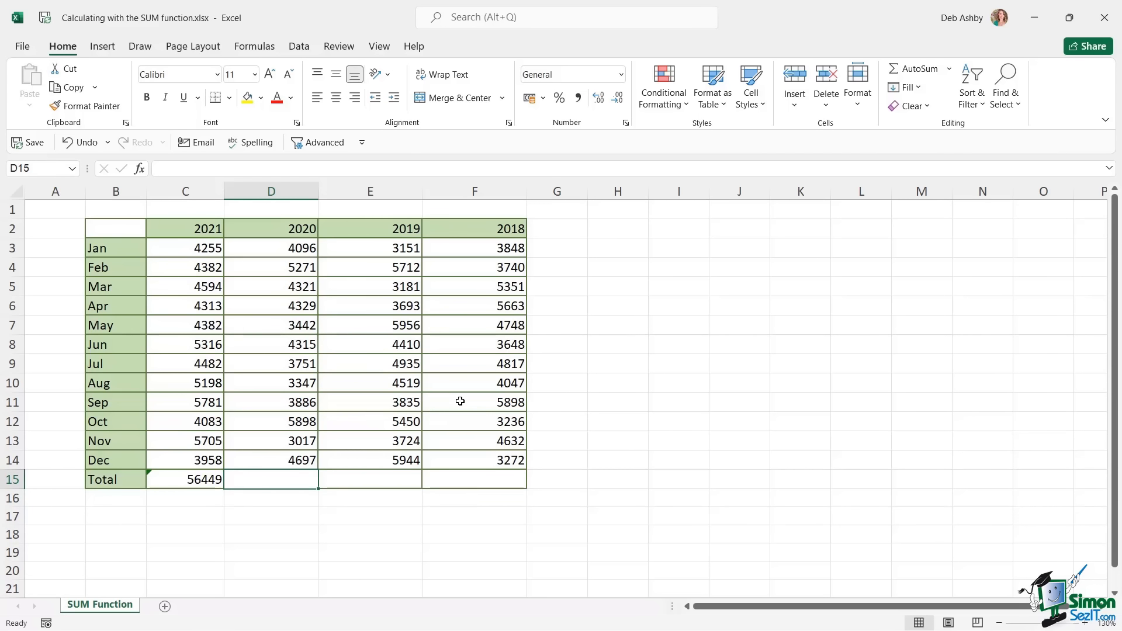
text(=SUM)
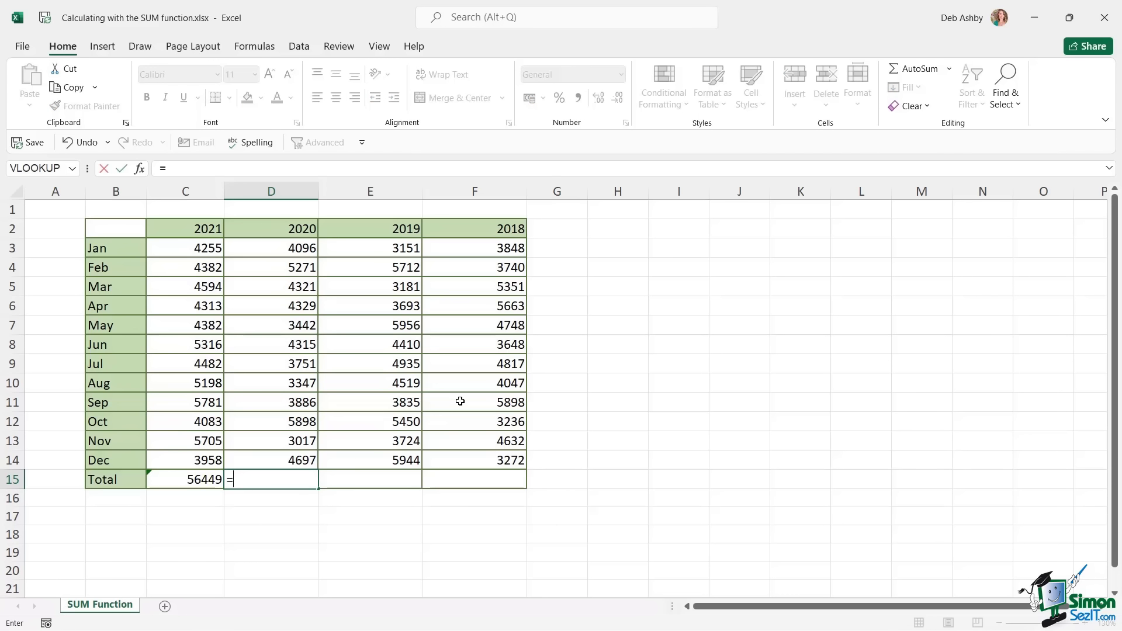
key(BackSpace)
key(BackSpace)
key(BackSpace)
key(BackSpace)
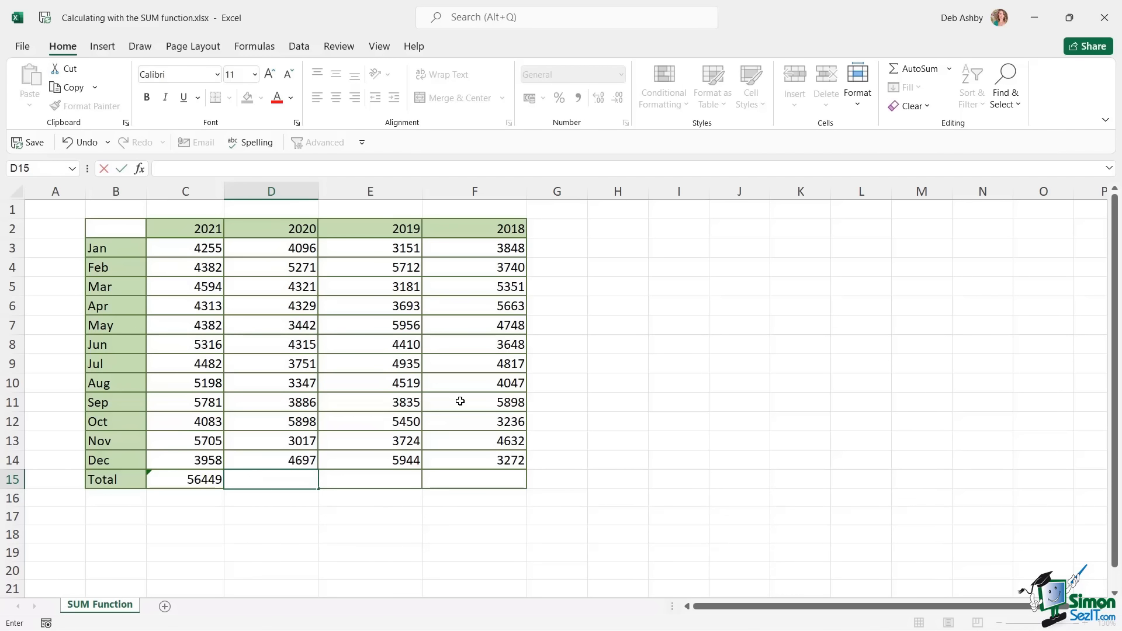
key(Escape)
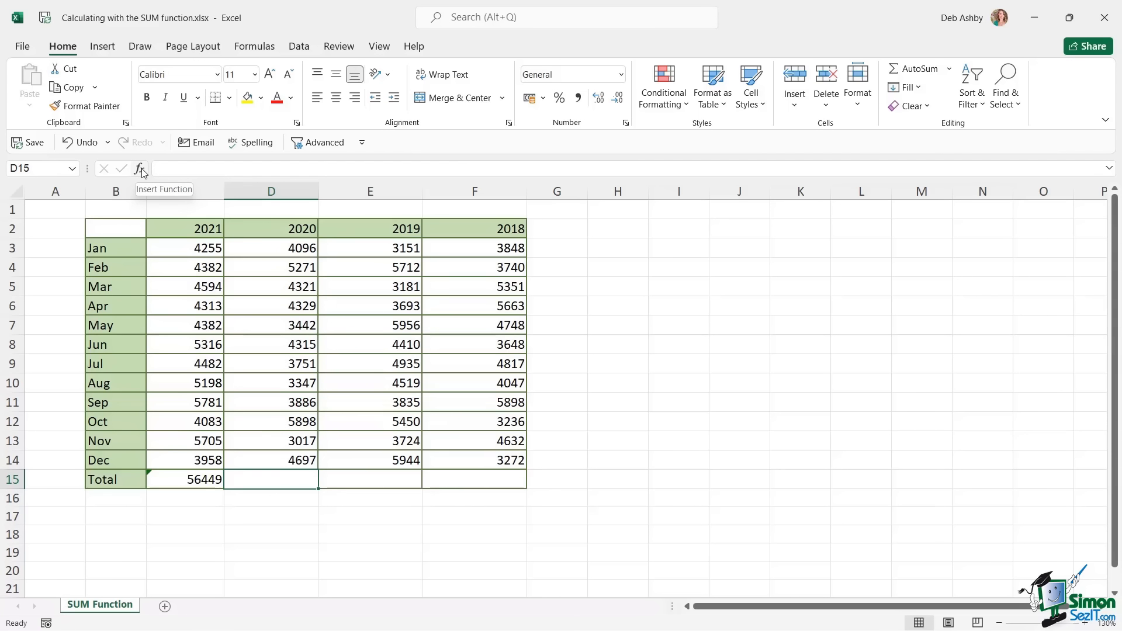
- Open Insert Function for the 2020 total in cell D15 and list the functions of the All category
click(256, 47)
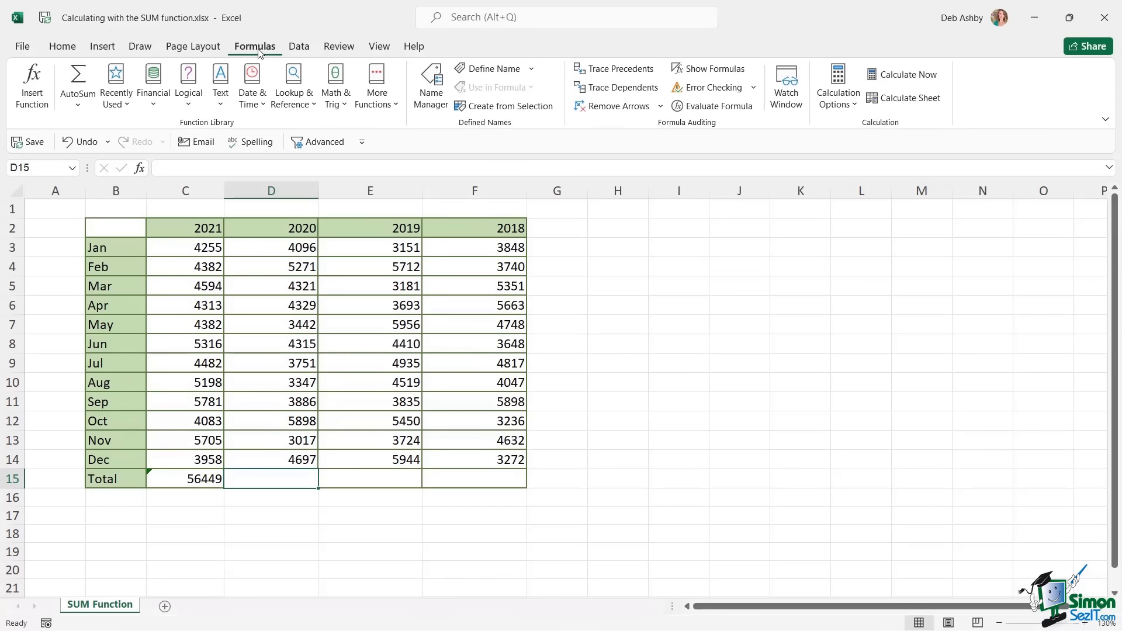
click(36, 97)
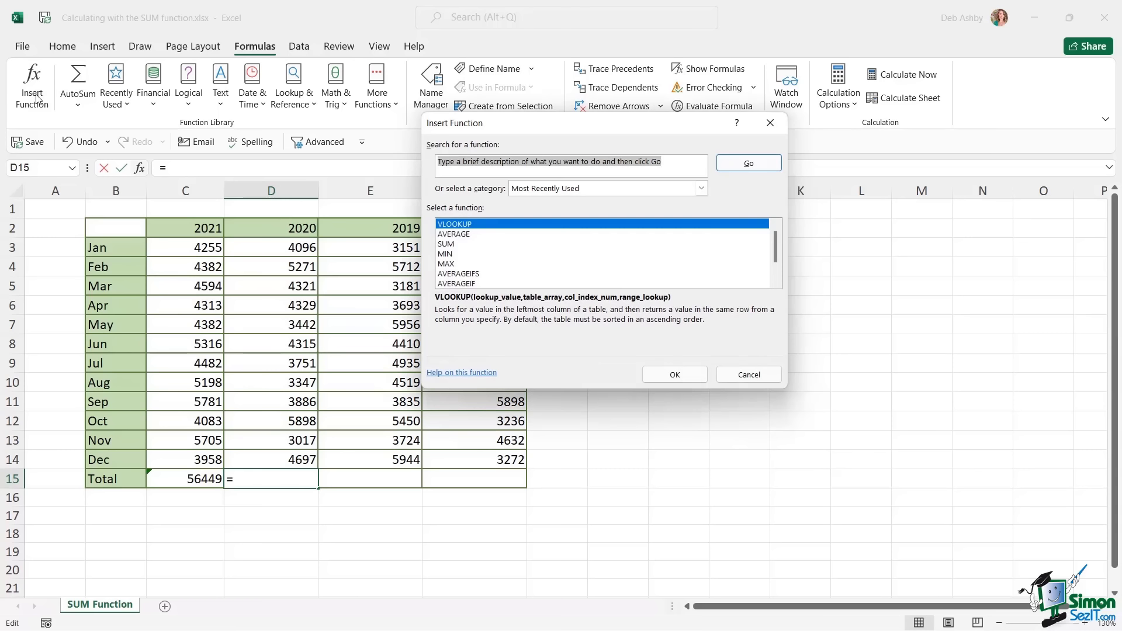
drag(501, 121, 637, 124)
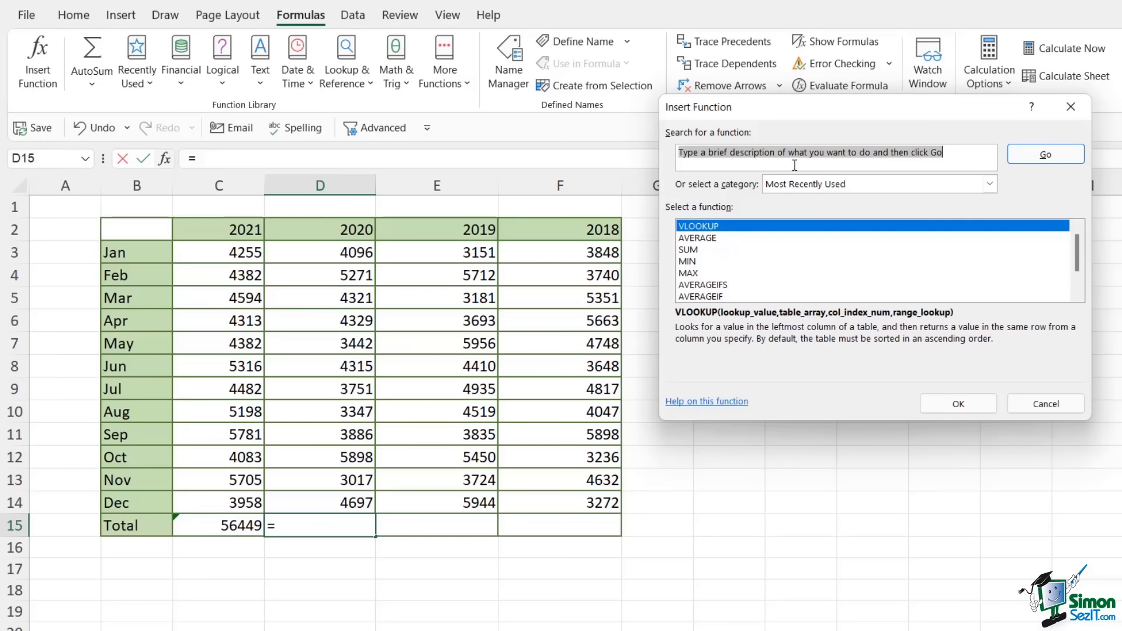
click(991, 185)
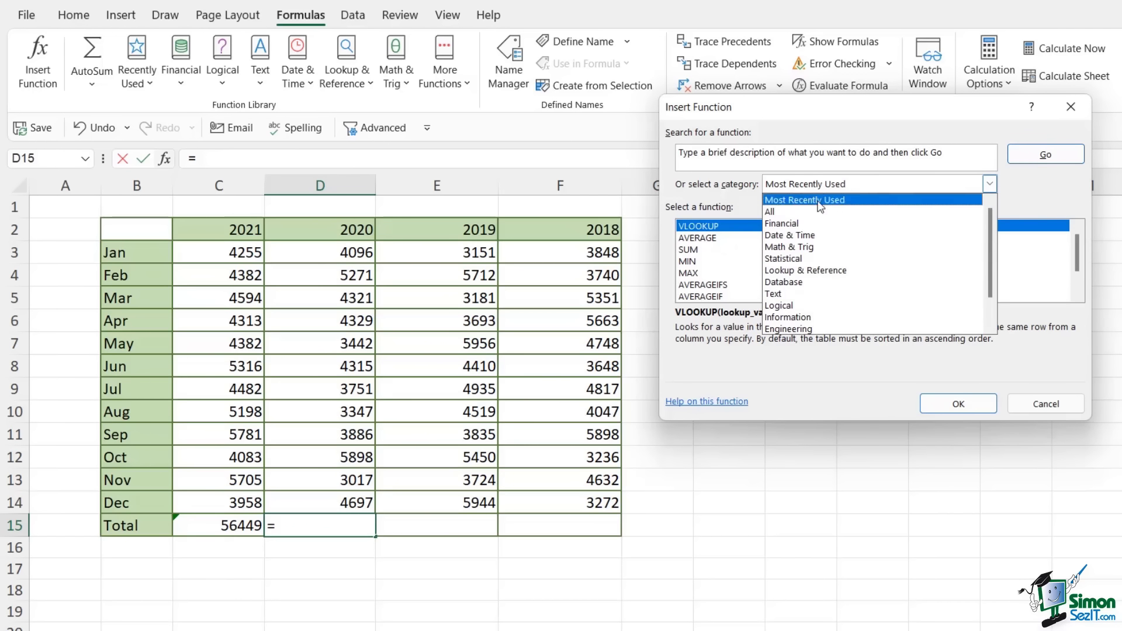
click(790, 212)
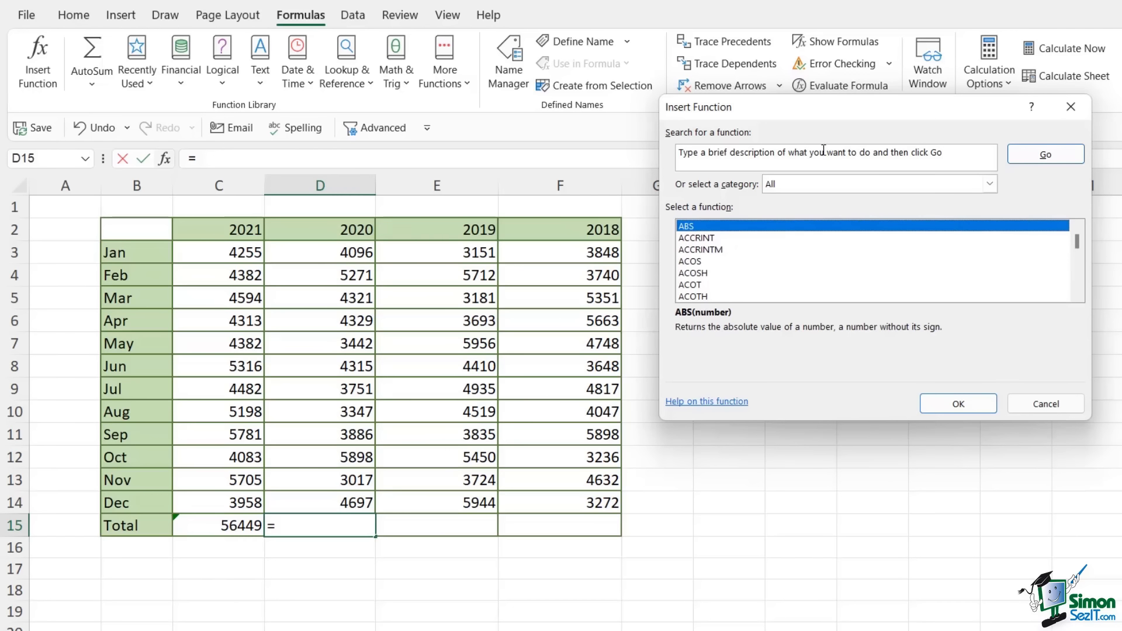
- Search for a function described as "add numbers" and choose SUM for cell D15
drag(946, 153, 672, 149)
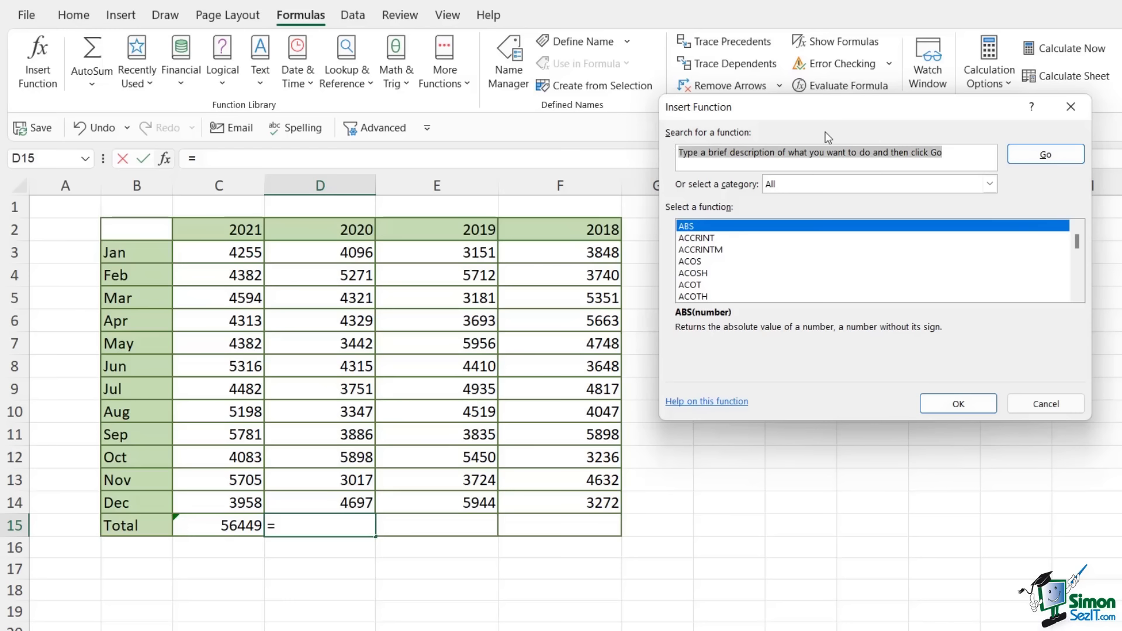
text(add numbers)
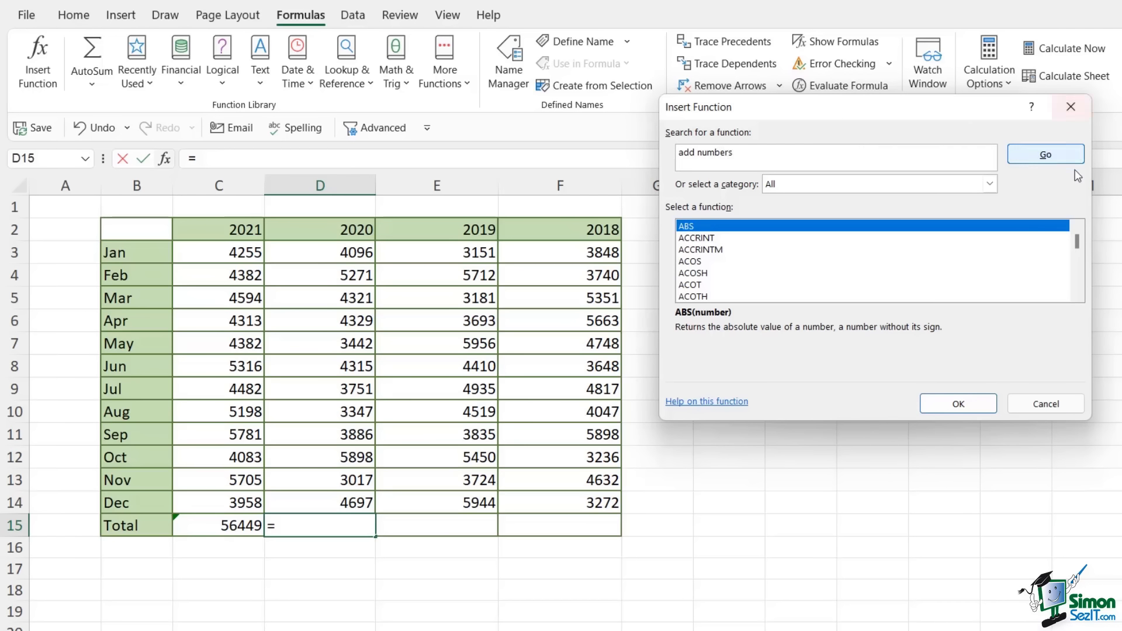
click(1046, 156)
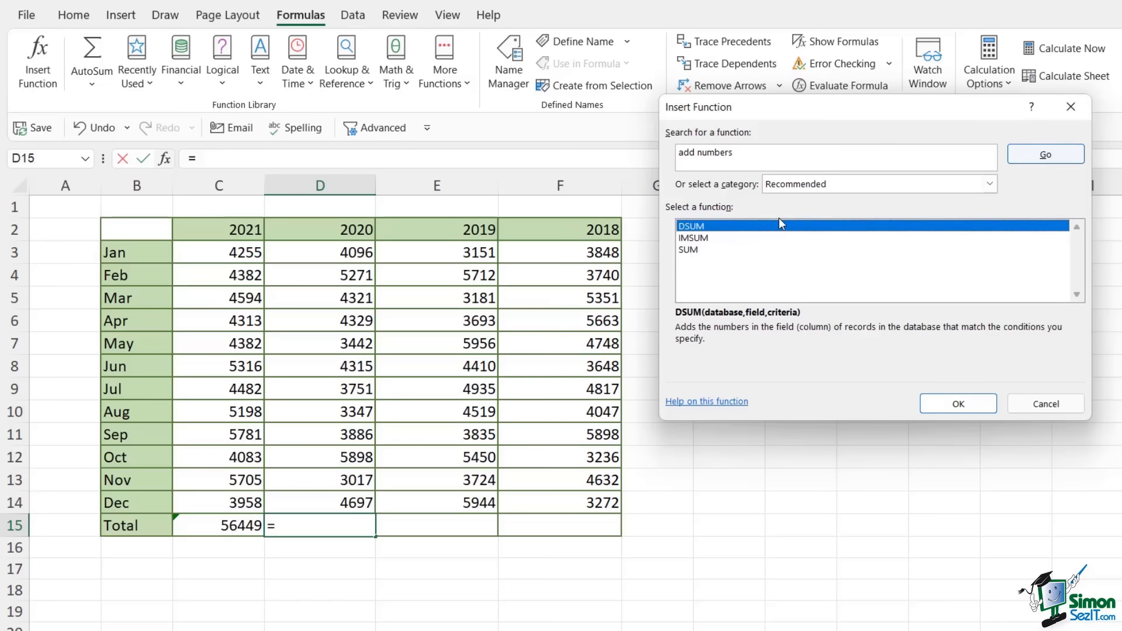
click(693, 251)
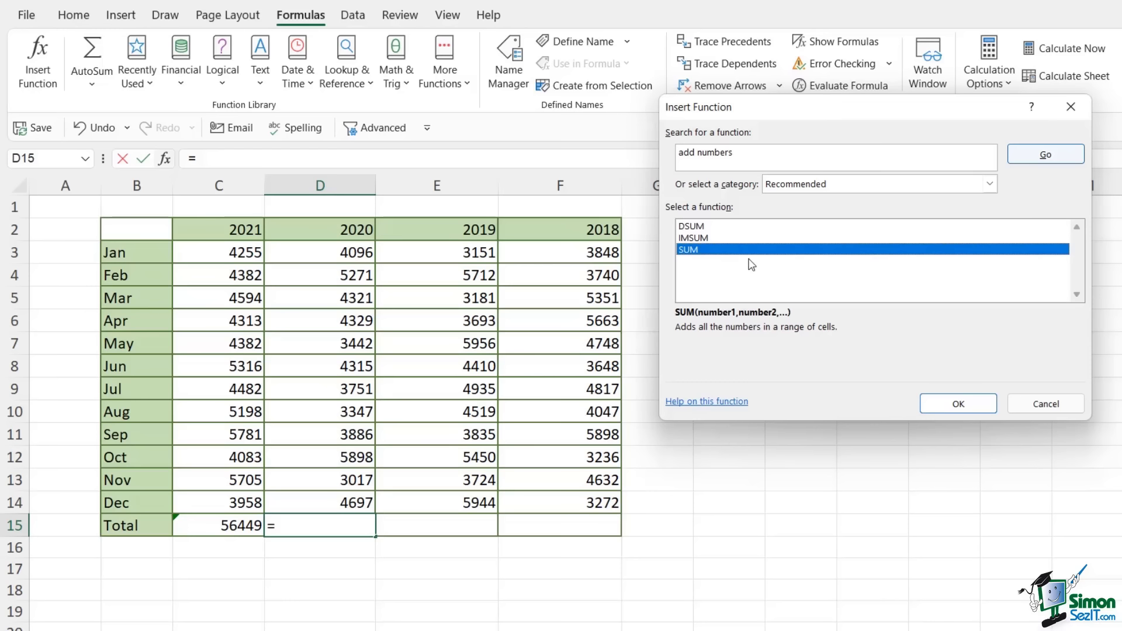
double_click(695, 251)
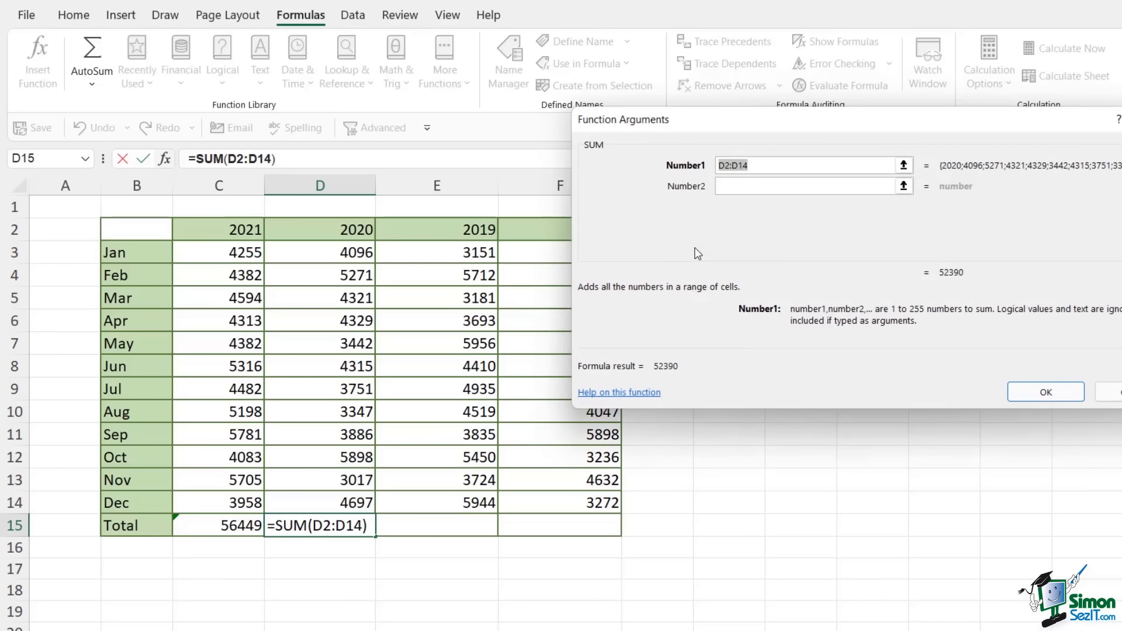
- Replace the SUM function's Number1 argument with the range D3:D14 and insert the formula in D15
drag(735, 121, 815, 120)
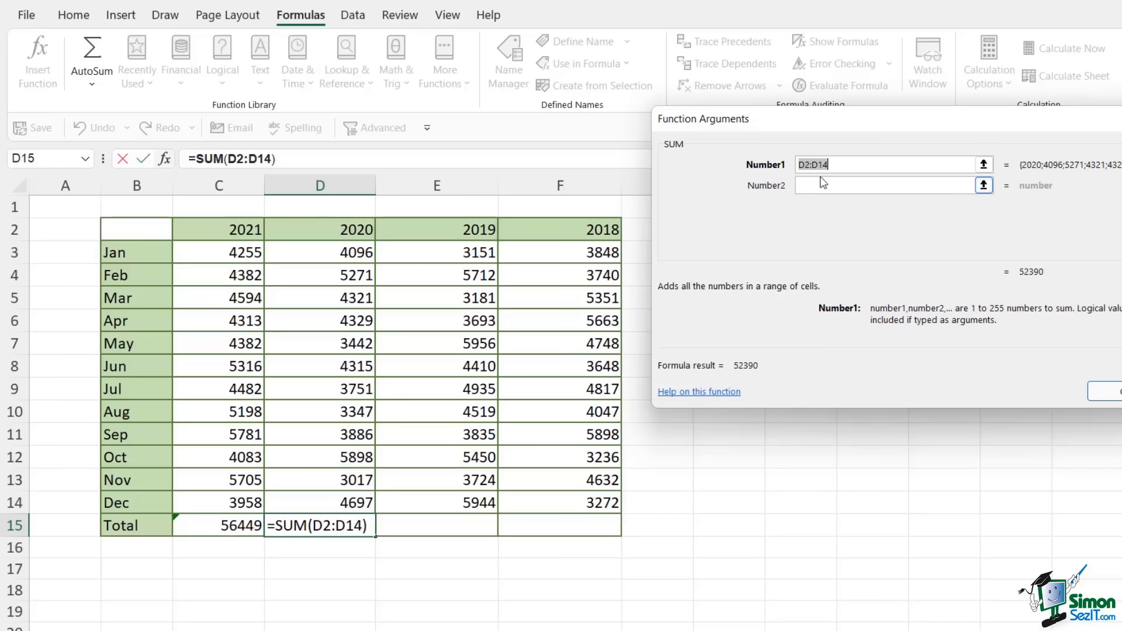
click(797, 164)
double_click(798, 164)
key(Delete)
drag(328, 251, 318, 498)
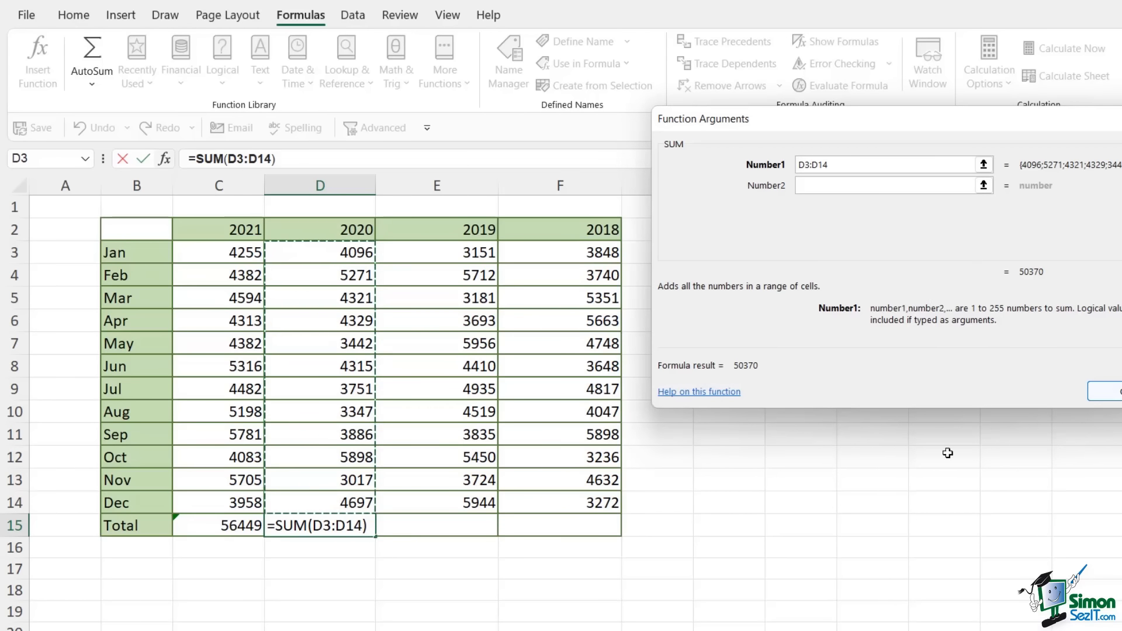
click(1099, 390)
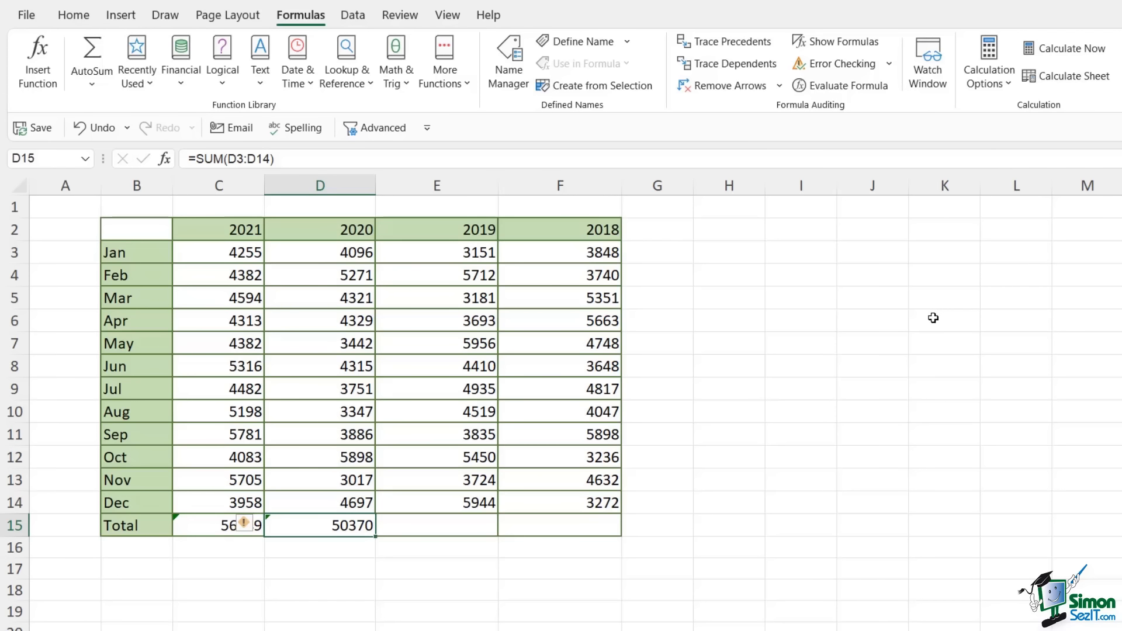
- Total the 2019 column in cell E15 with AutoSum, adjusting the summed range to E3:E14
click(448, 528)
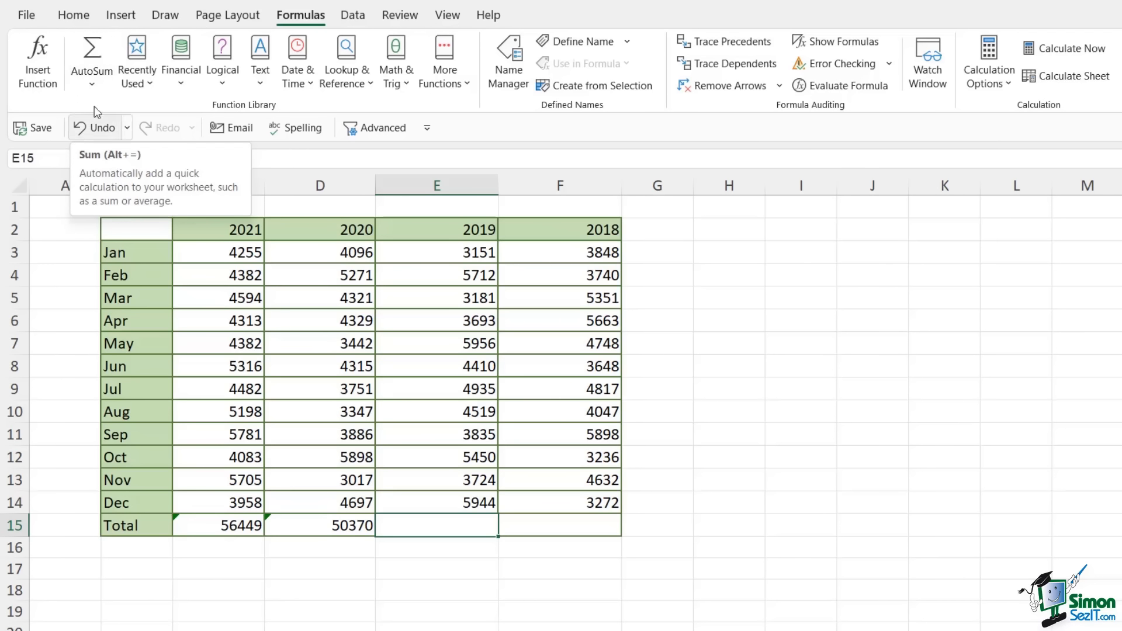
click(93, 83)
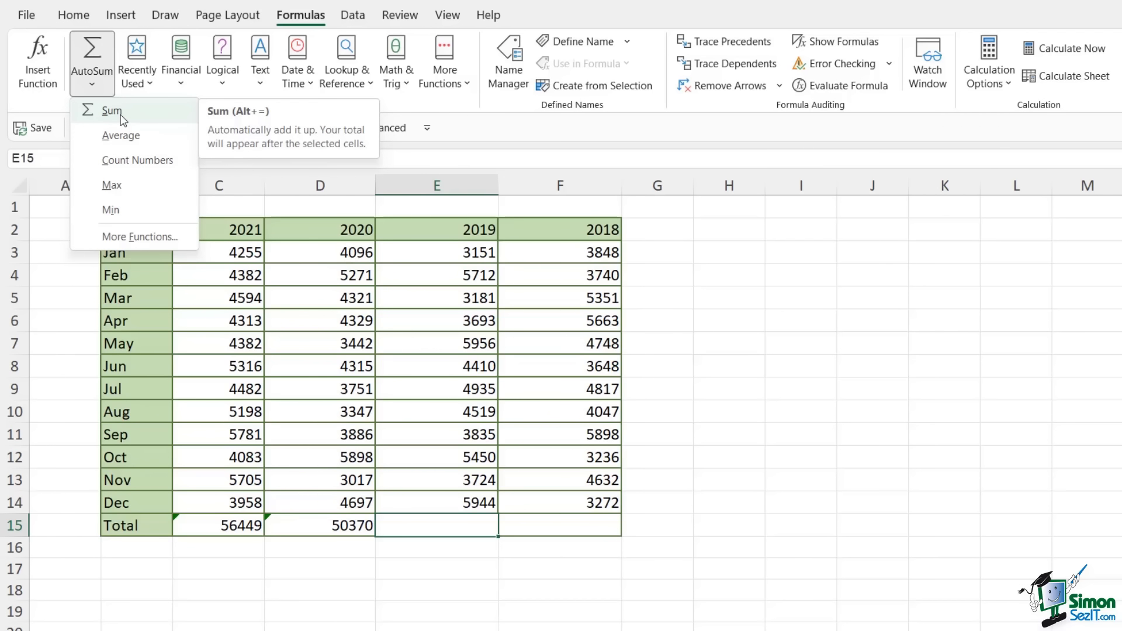
click(555, 139)
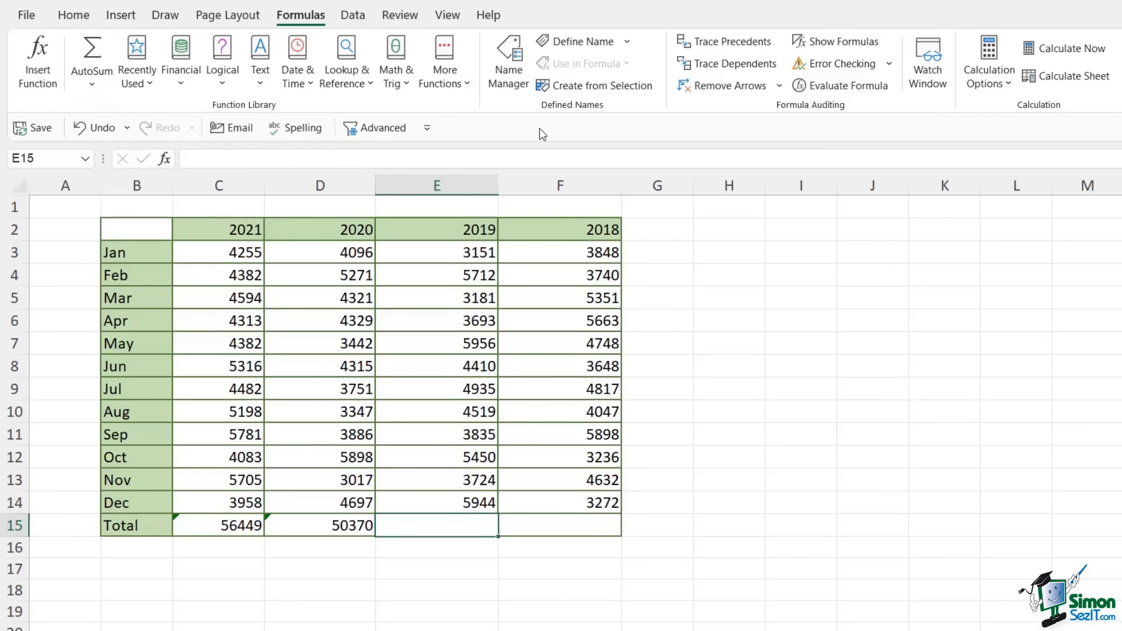
click(92, 51)
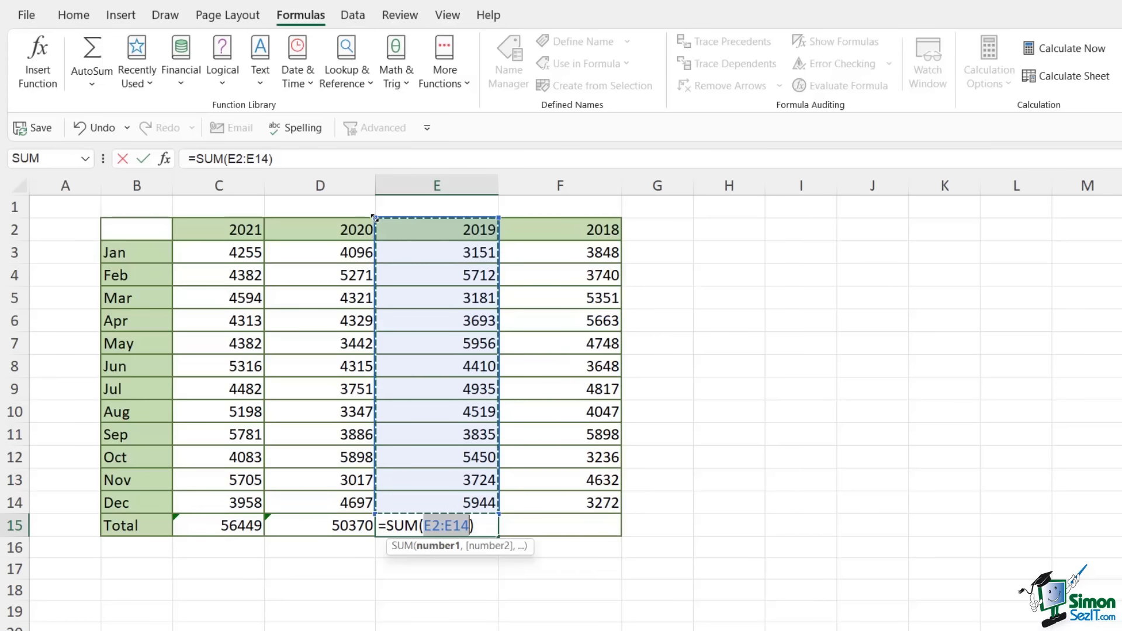
drag(375, 218, 375, 242)
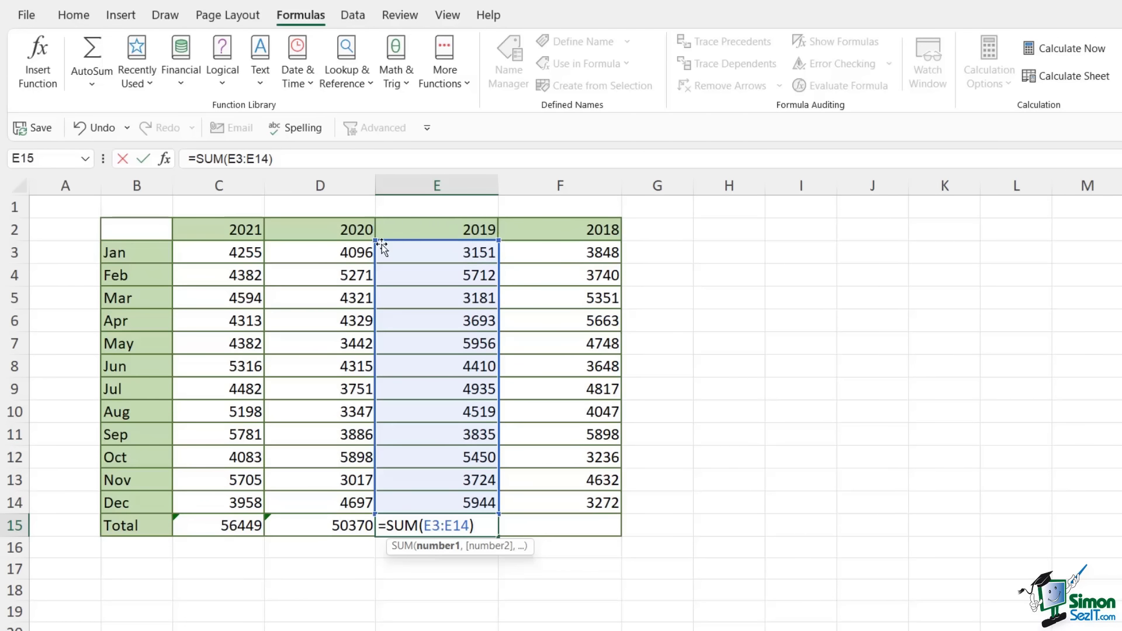
key(Return)
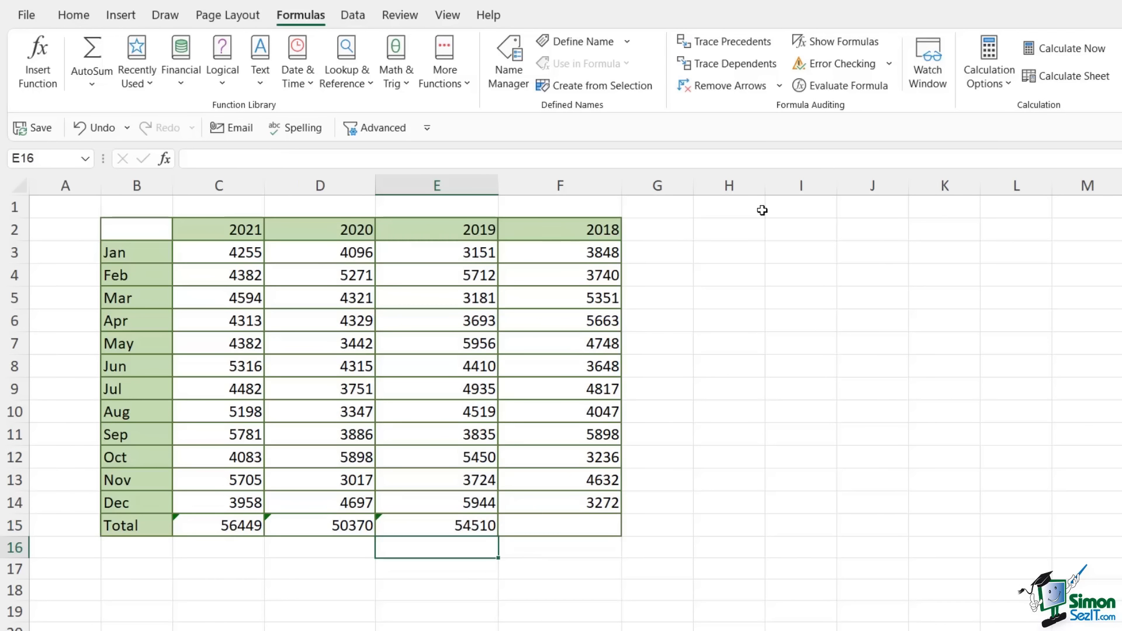
- Total the 2018 column in cell F15 with AutoSum, adjusting the summed range to F3:F14
click(551, 526)
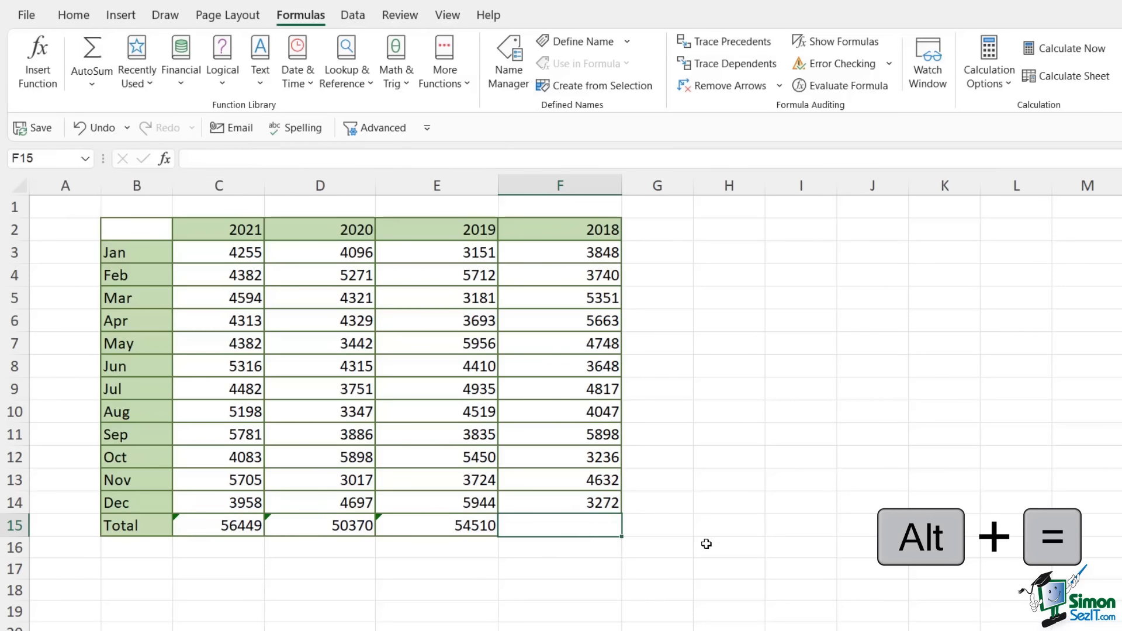
key(alt+equal)
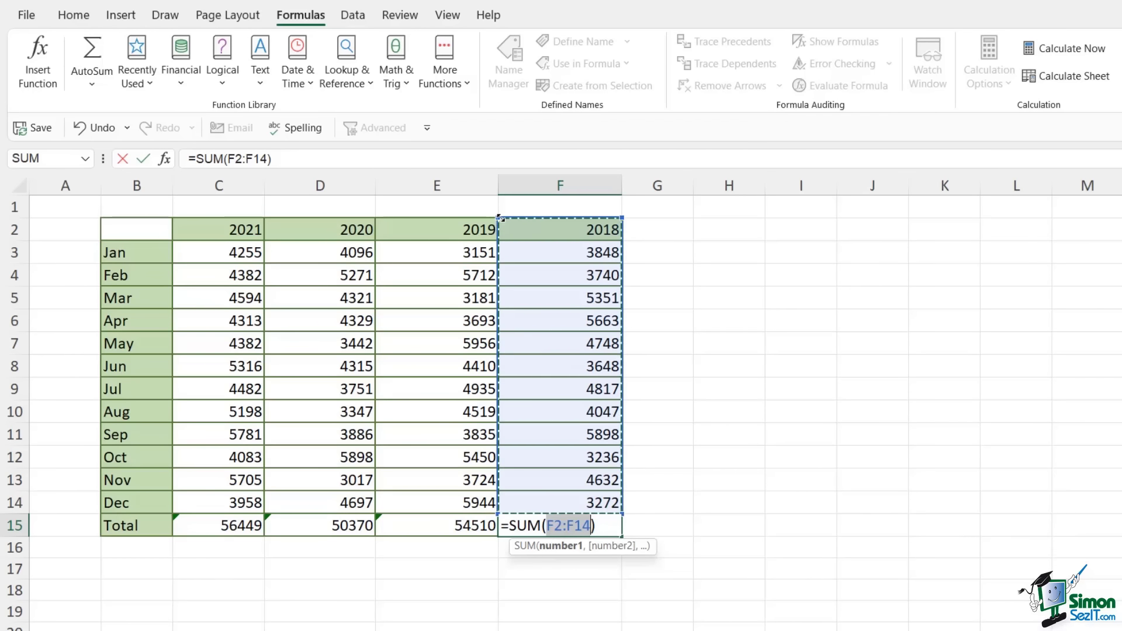
drag(498, 218, 498, 243)
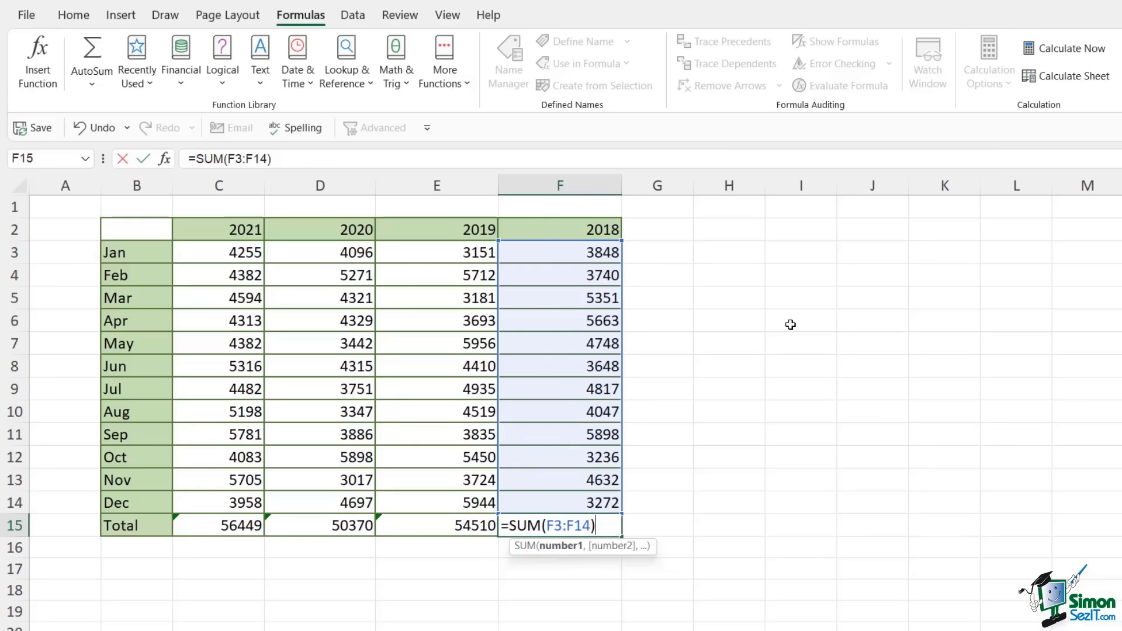
key(Return)
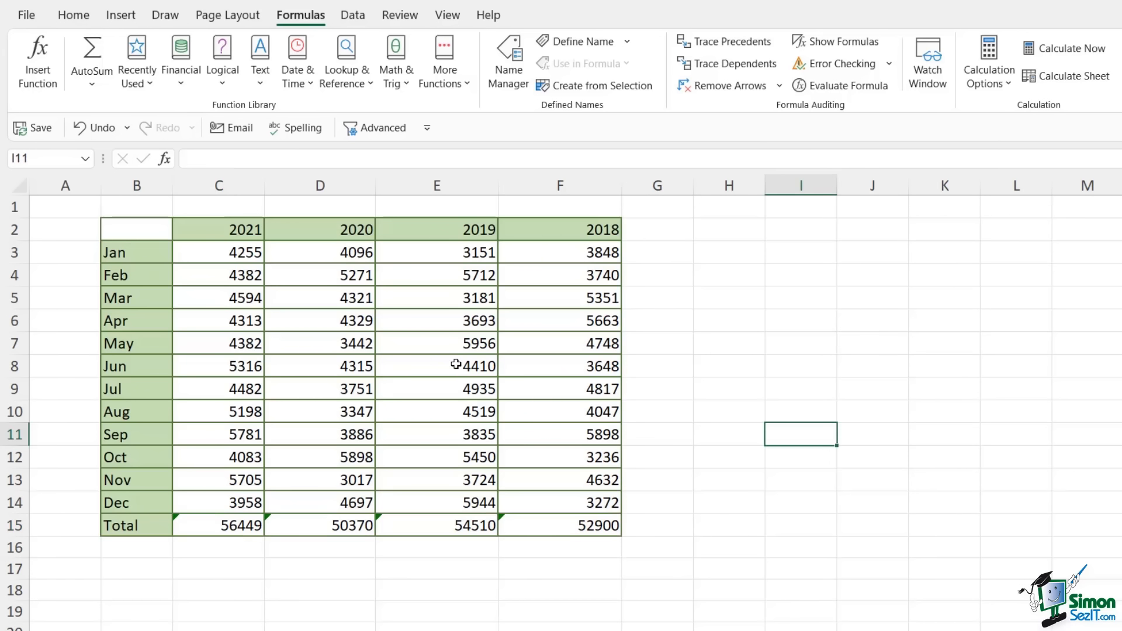
- Examine the SUM formulas behind the four yearly totals in C15 to F15
click(188, 530)
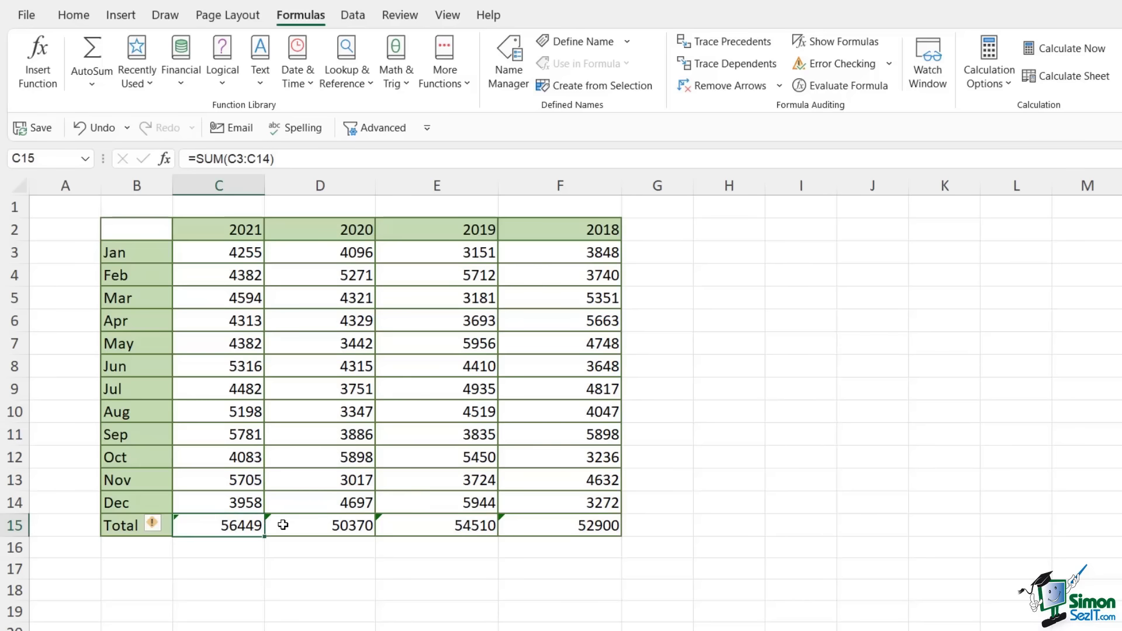
click(286, 525)
click(403, 525)
click(537, 526)
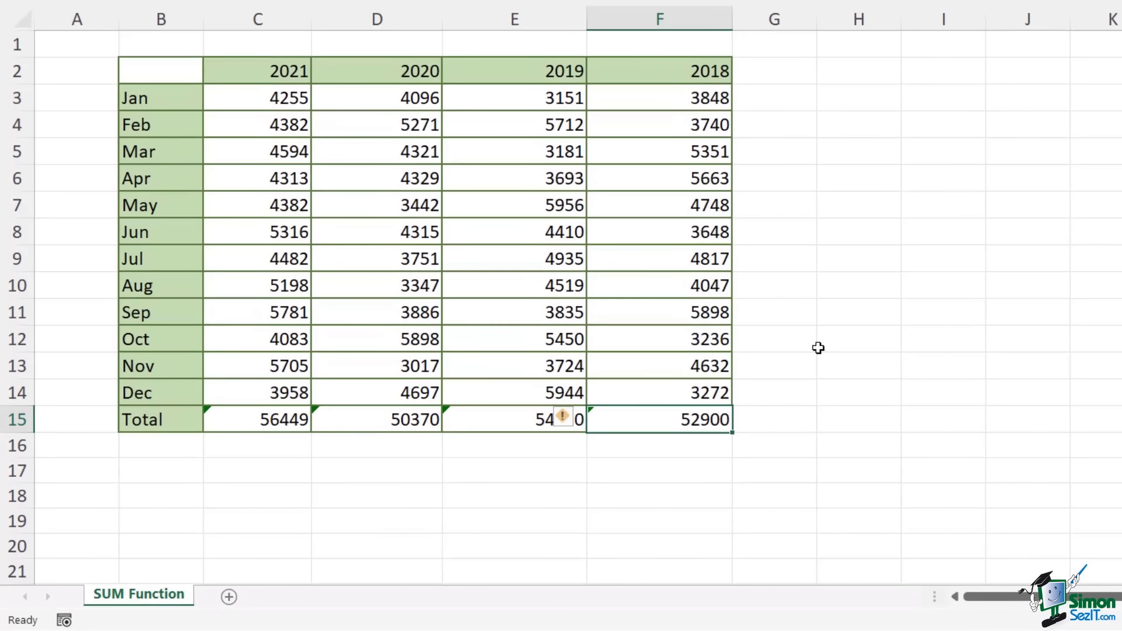
- Review the error-checking options for C15 and compare its summed range with the year headers in C2:F2
click(222, 419)
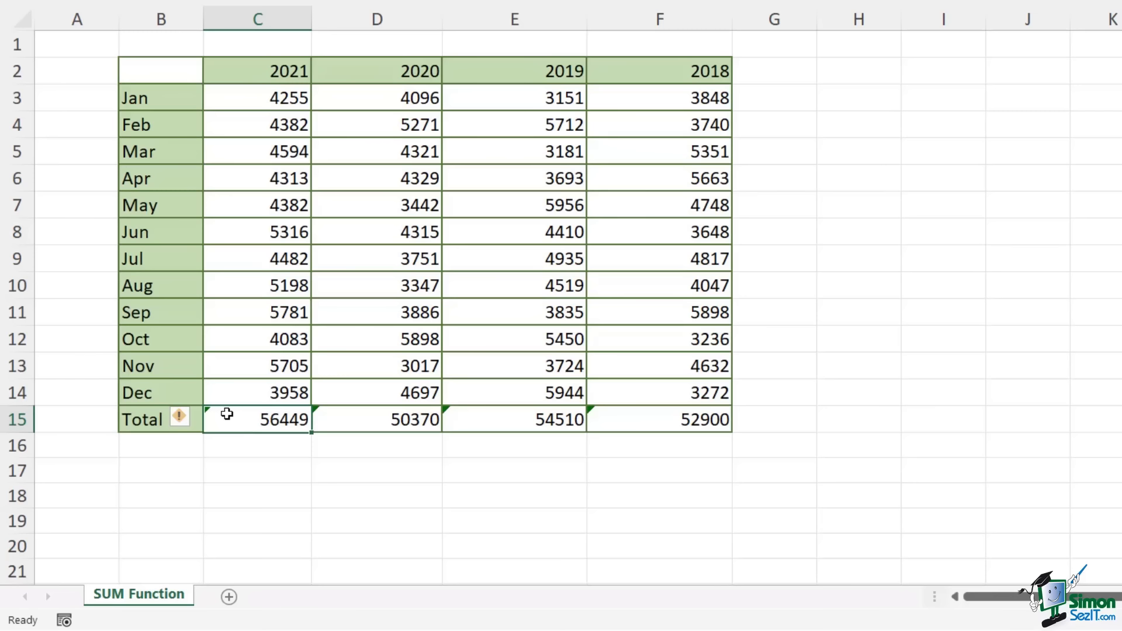
mouse_move(192, 420)
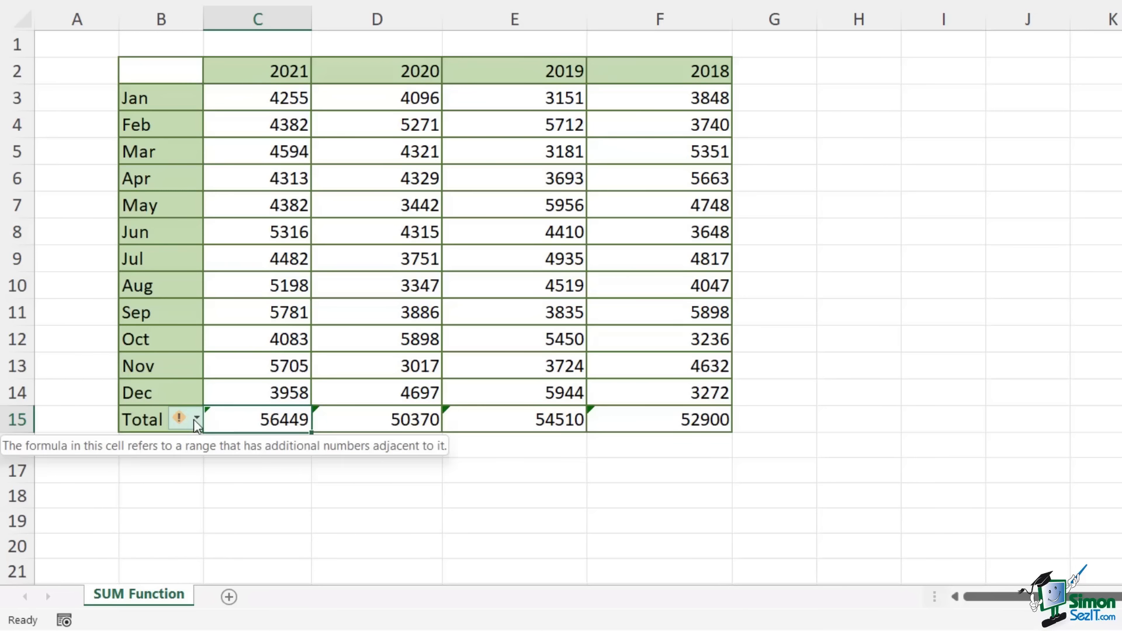
click(198, 419)
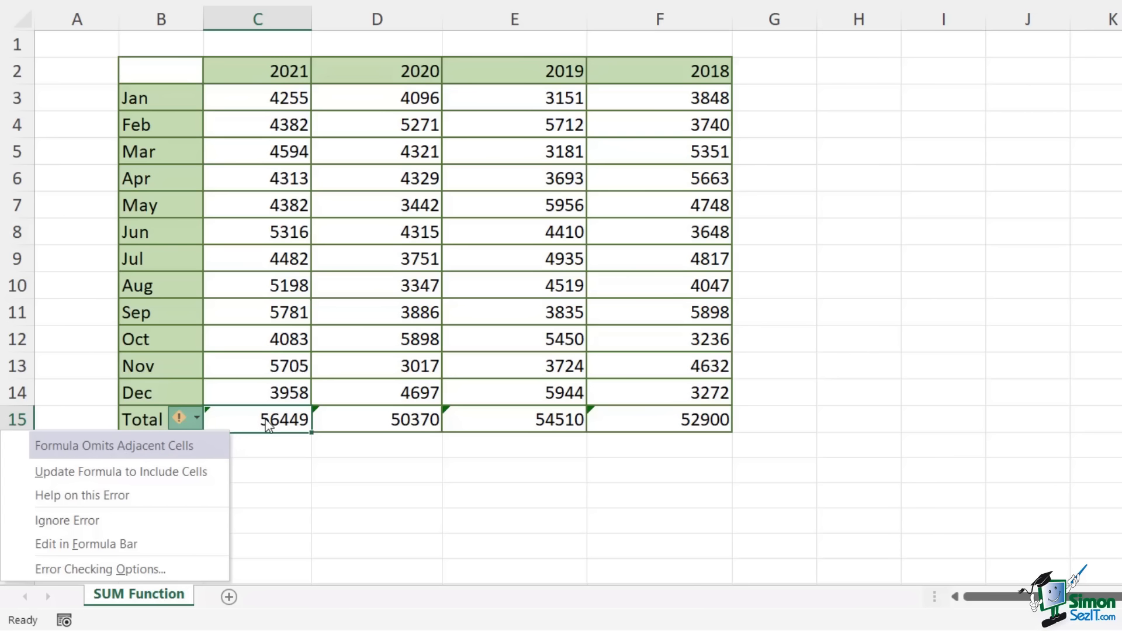
click(266, 425)
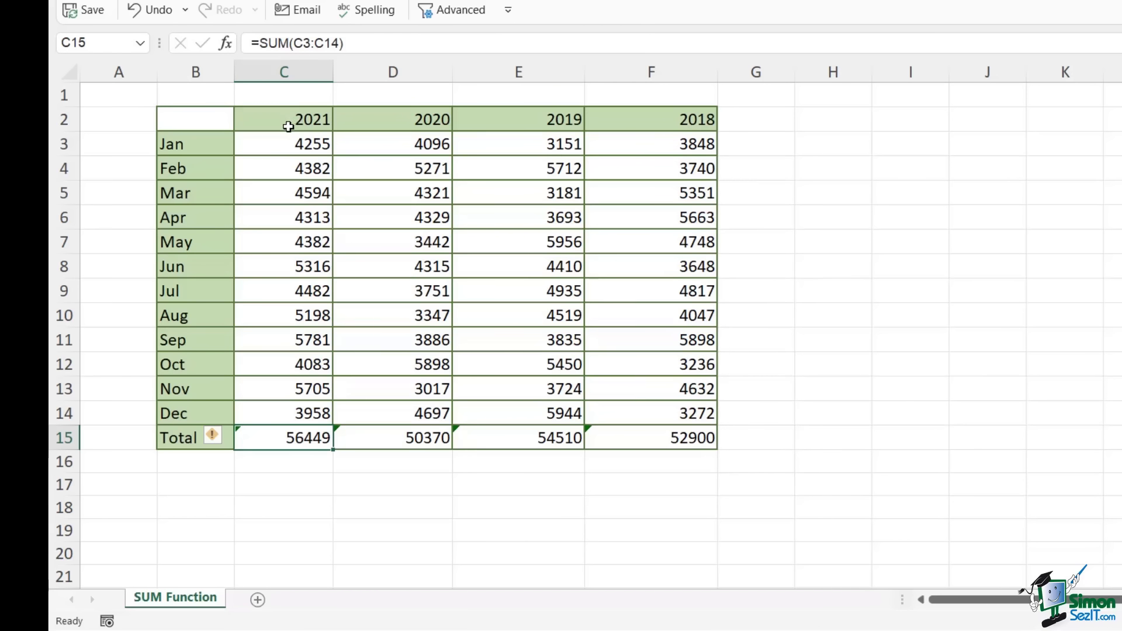
drag(288, 127, 654, 115)
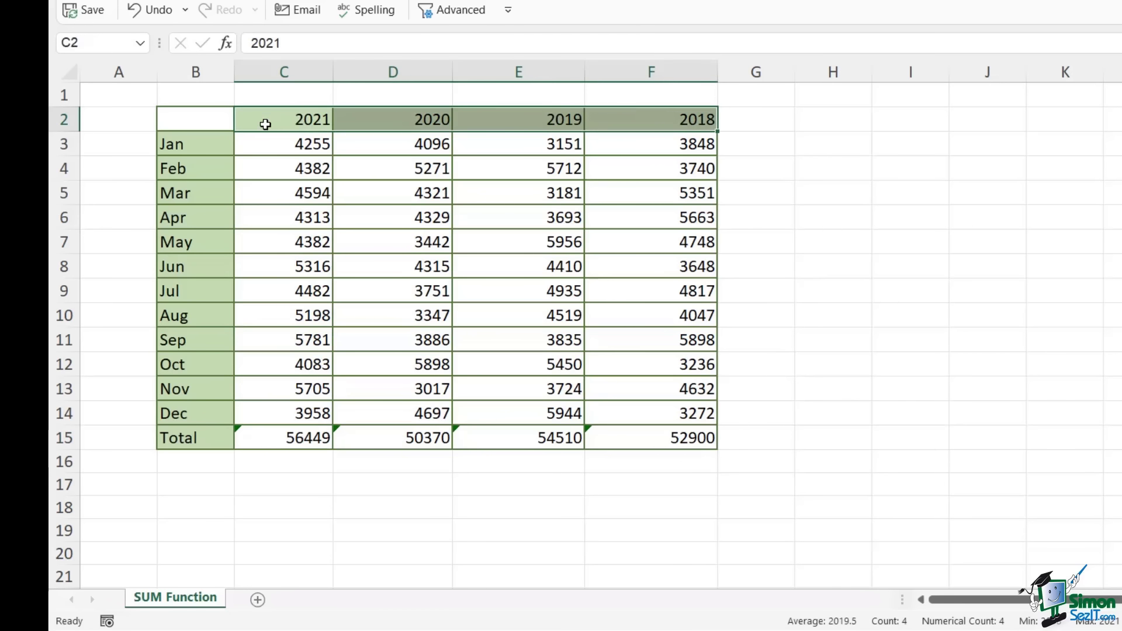
click(304, 143)
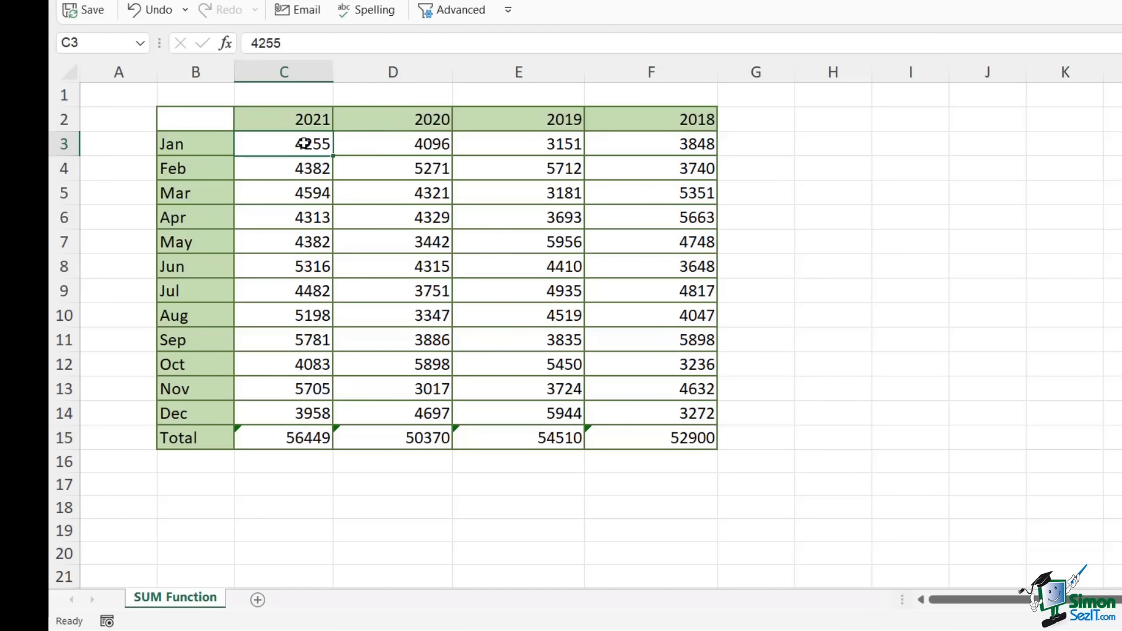
click(275, 437)
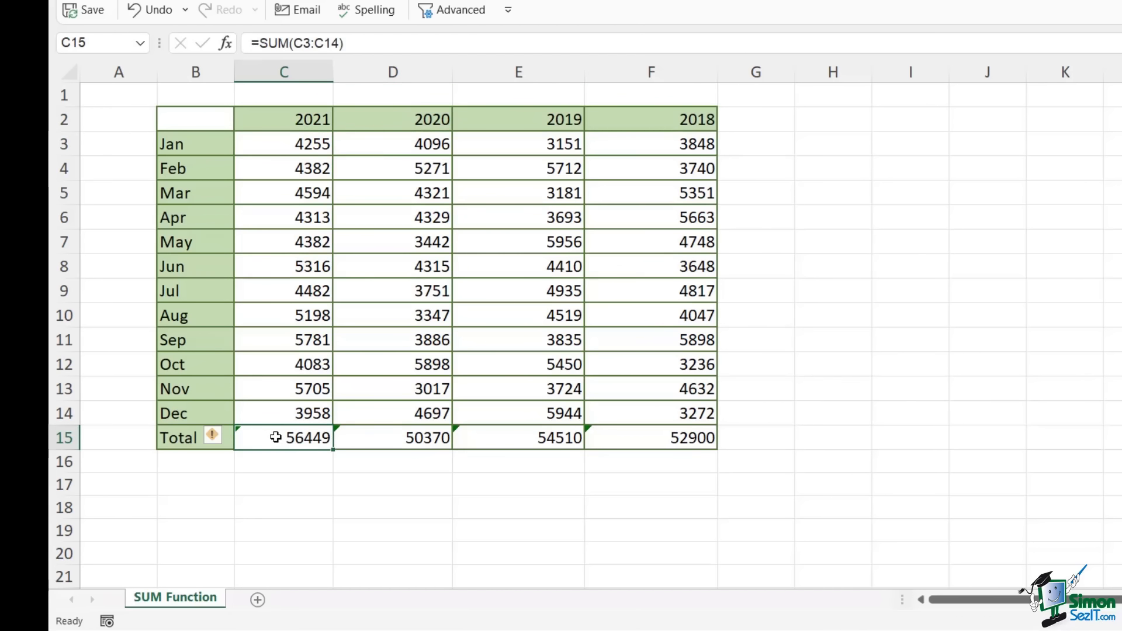
click(294, 118)
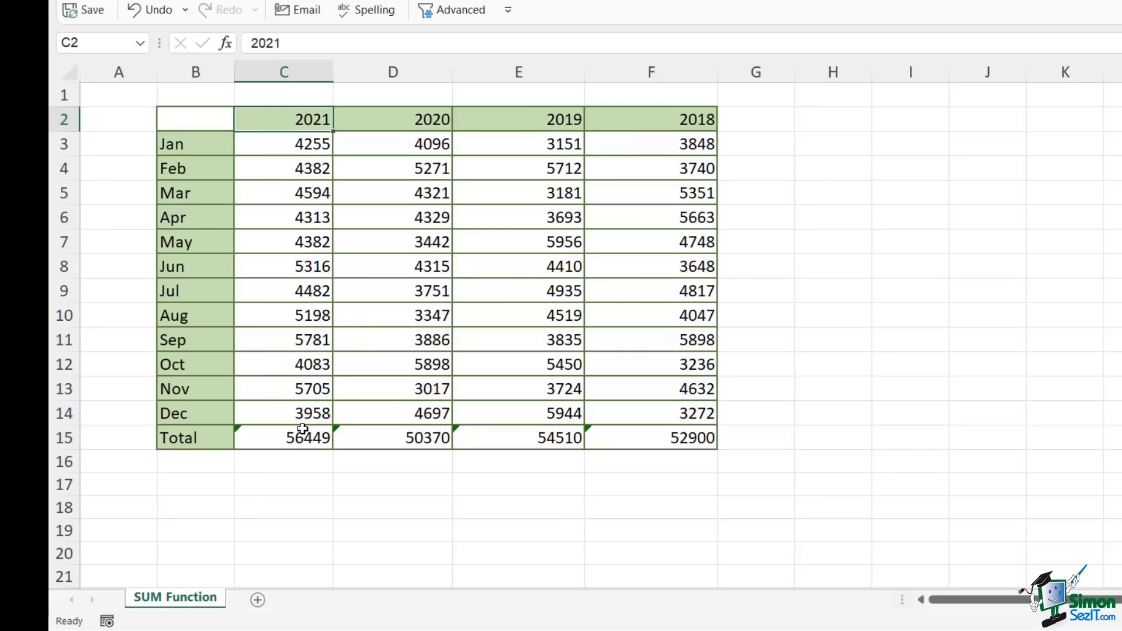
drag(293, 120, 685, 117)
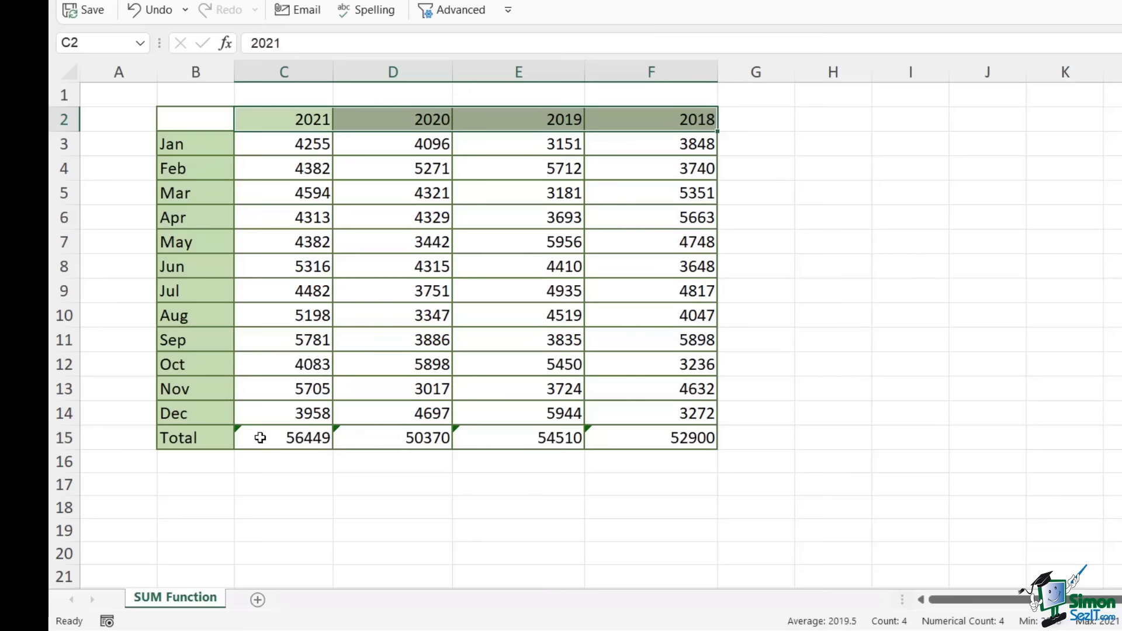
- Ignore the adjacent-cells error for all the yearly totals in C15:F15
drag(260, 438, 651, 435)
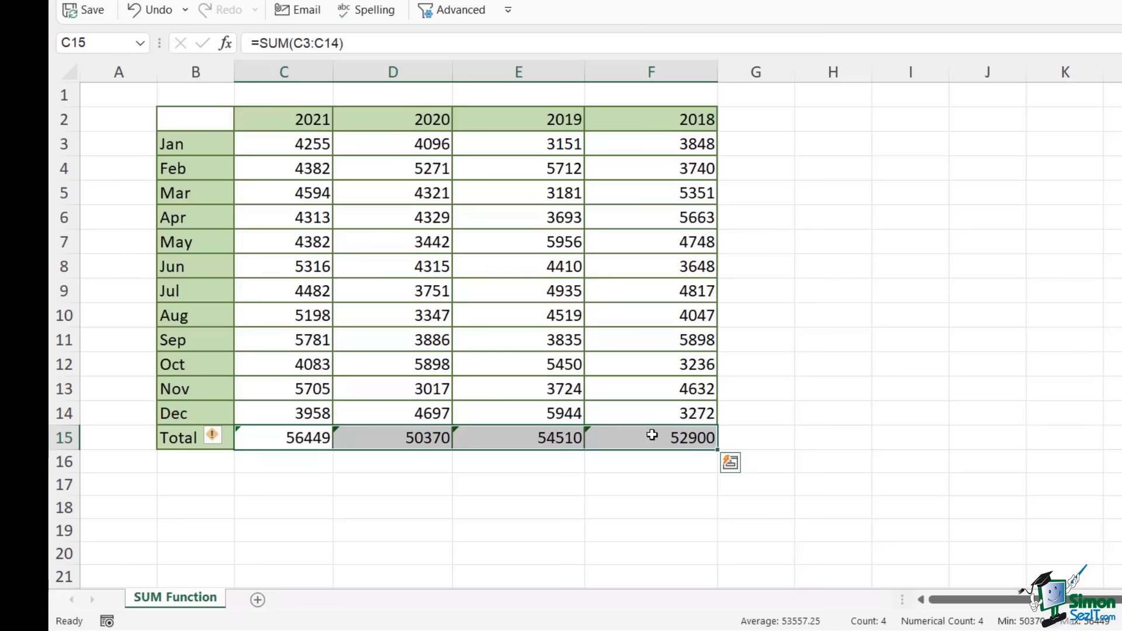
click(223, 435)
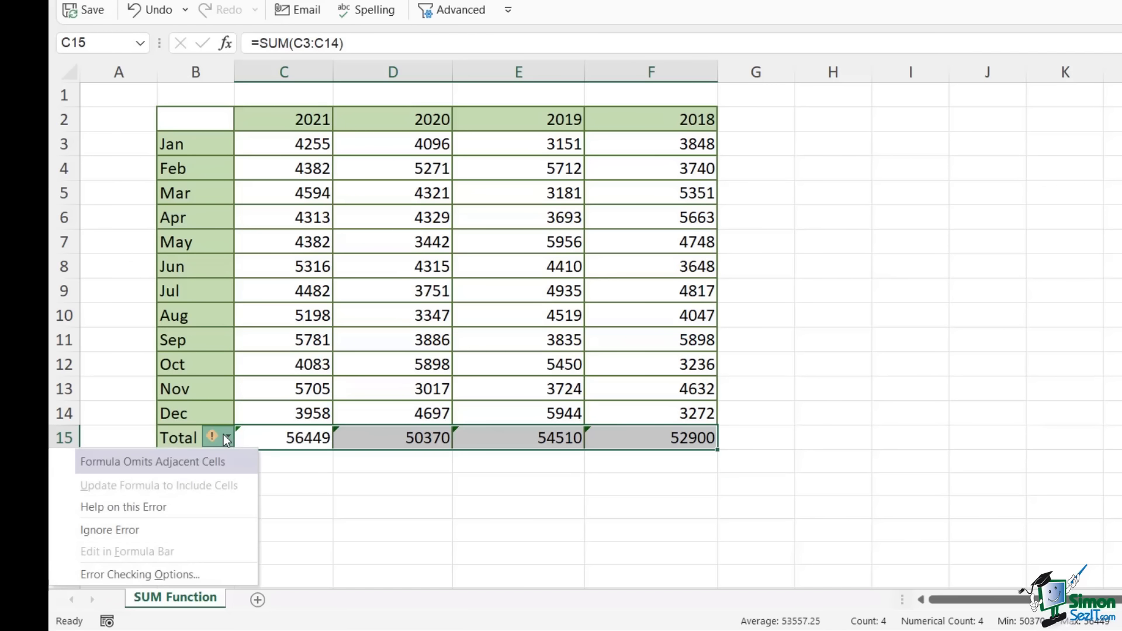
click(117, 530)
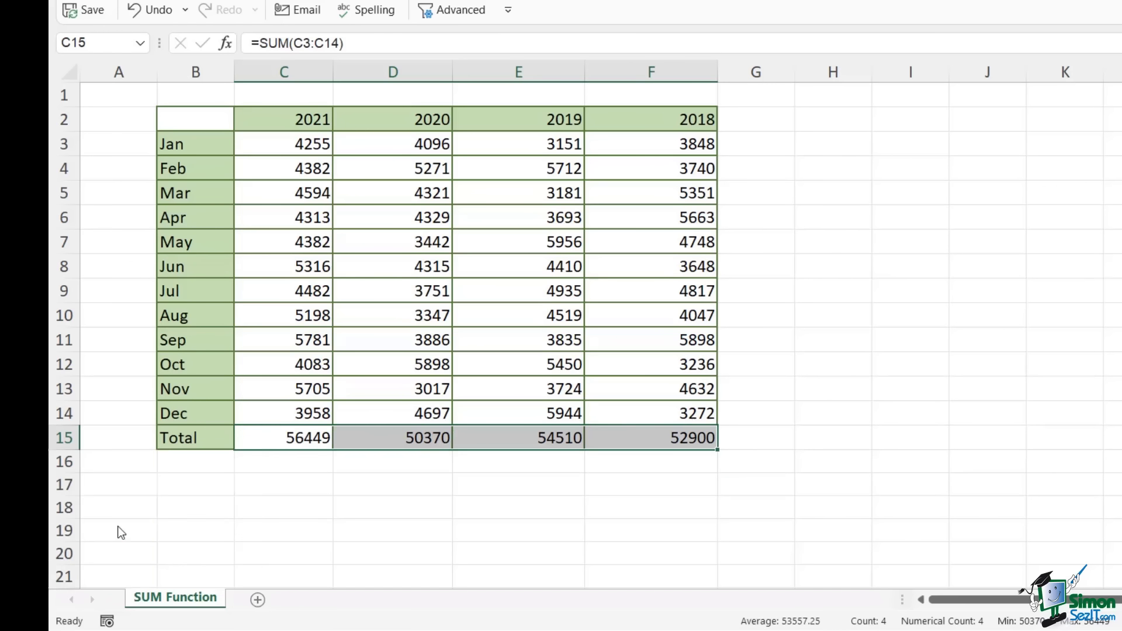
click(820, 370)
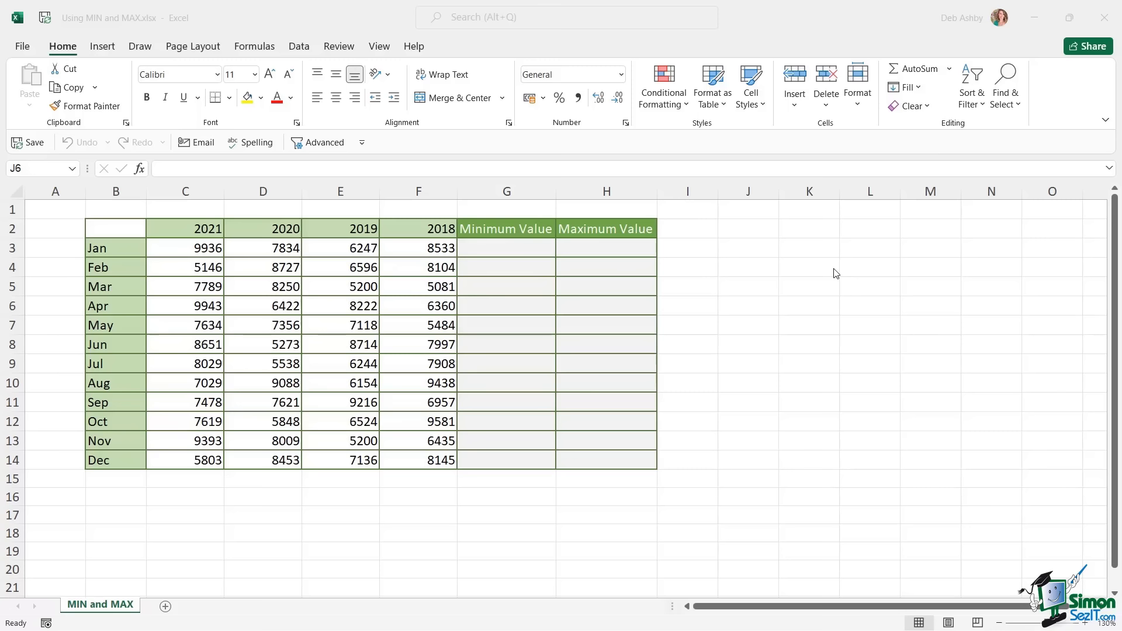
- Calculate January's minimum in G3 with =MIN(C3:F3) and check the result against the row's values
click(496, 248)
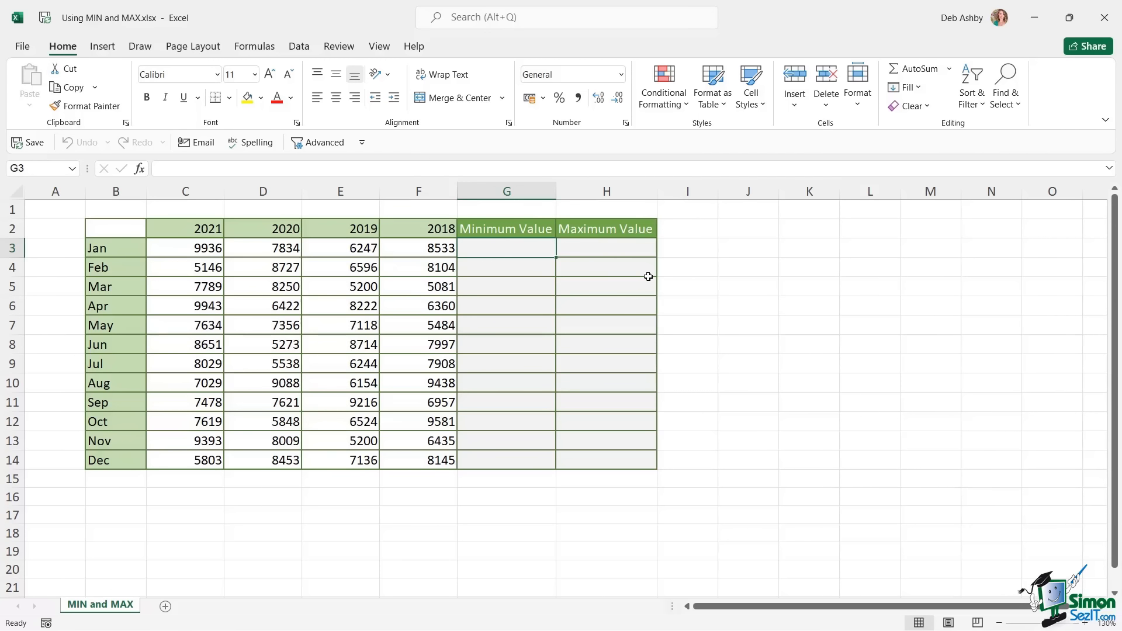
text(=MIN)
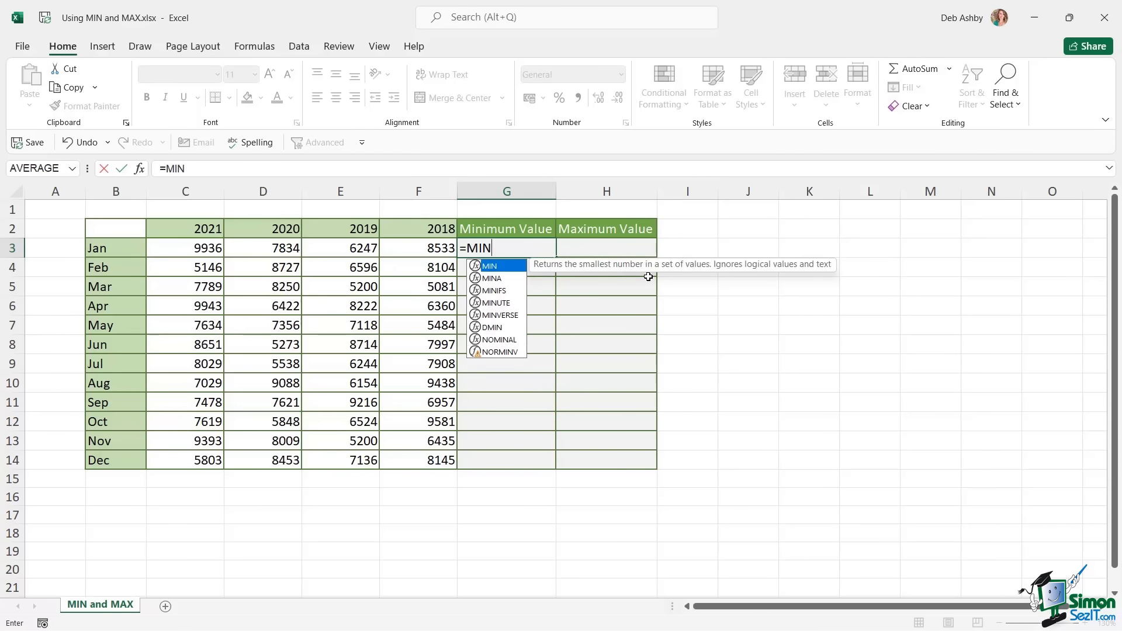
text(()
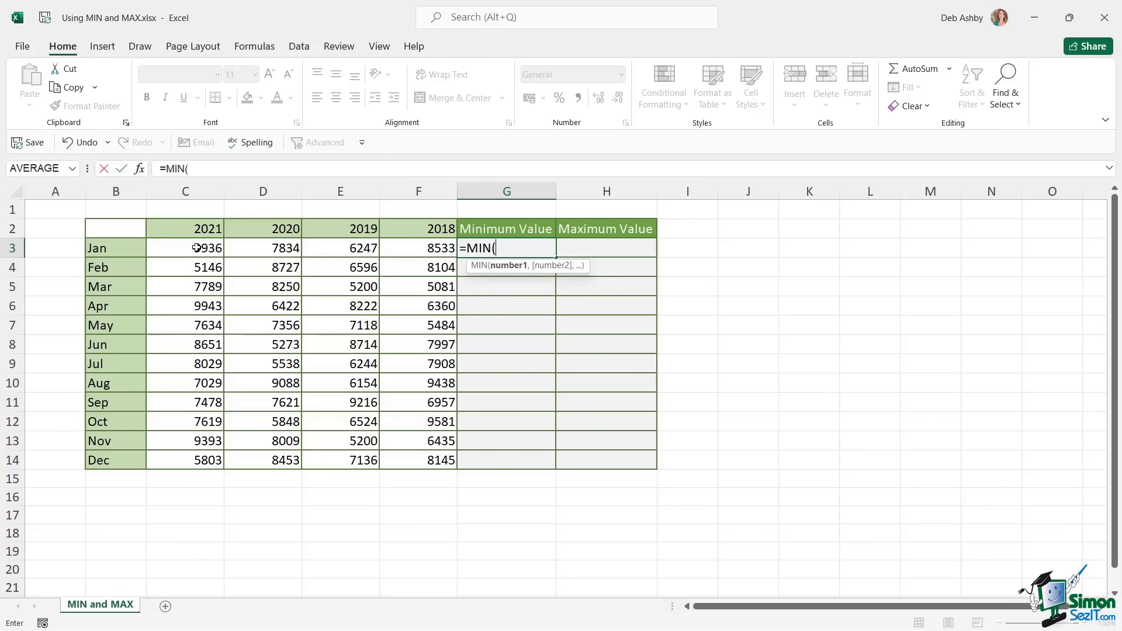
click(175, 246)
drag(258, 245, 433, 248)
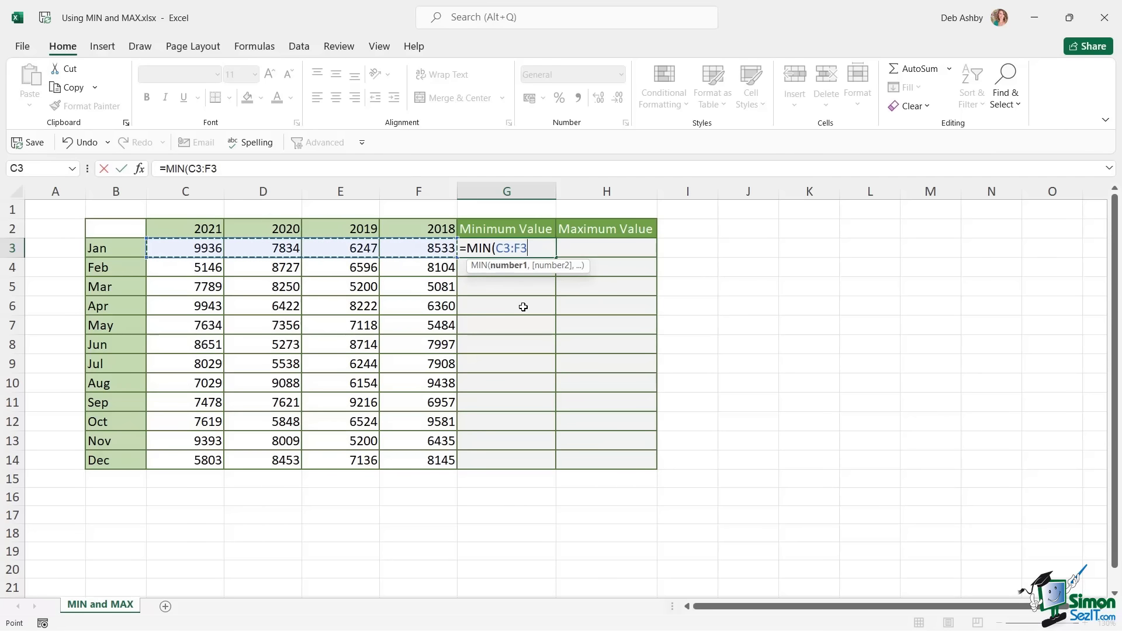
text())
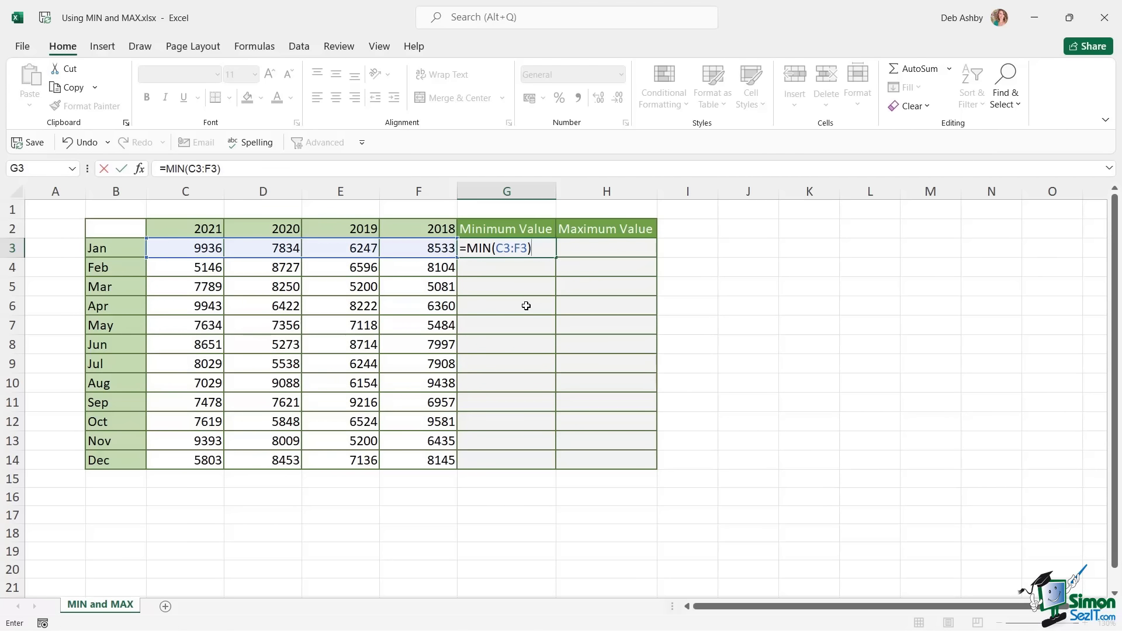
key(Return)
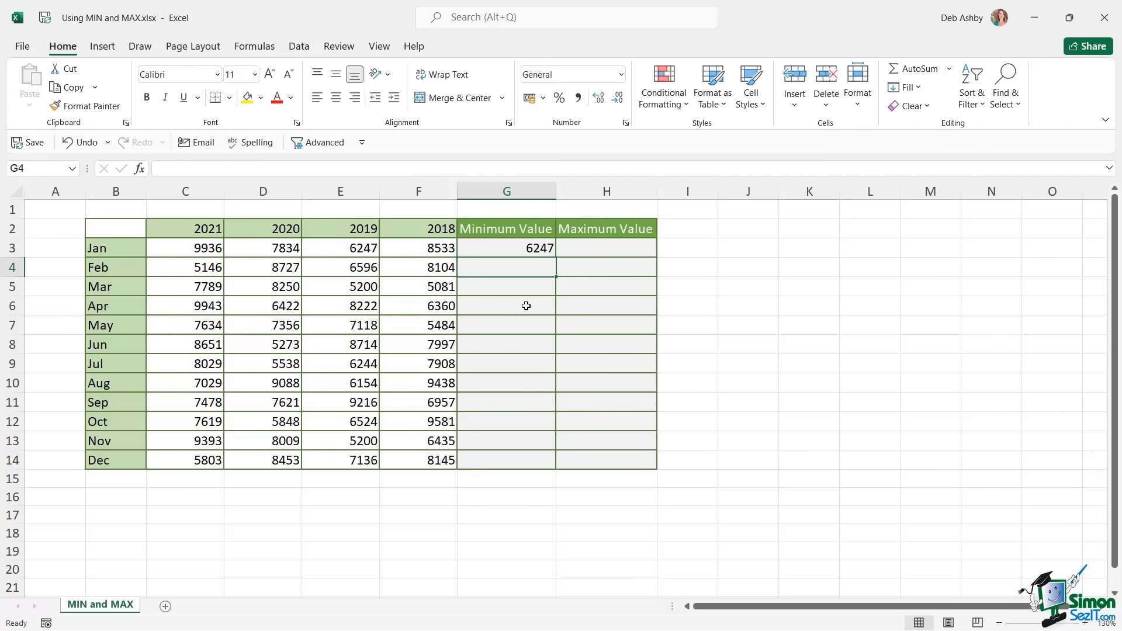
click(529, 250)
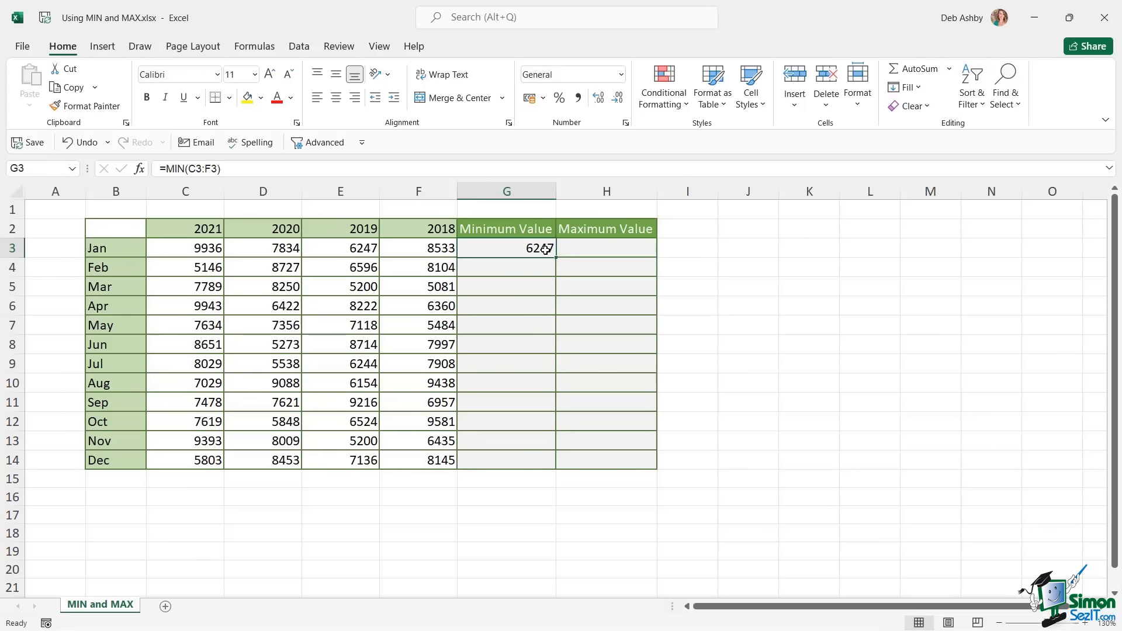
click(354, 247)
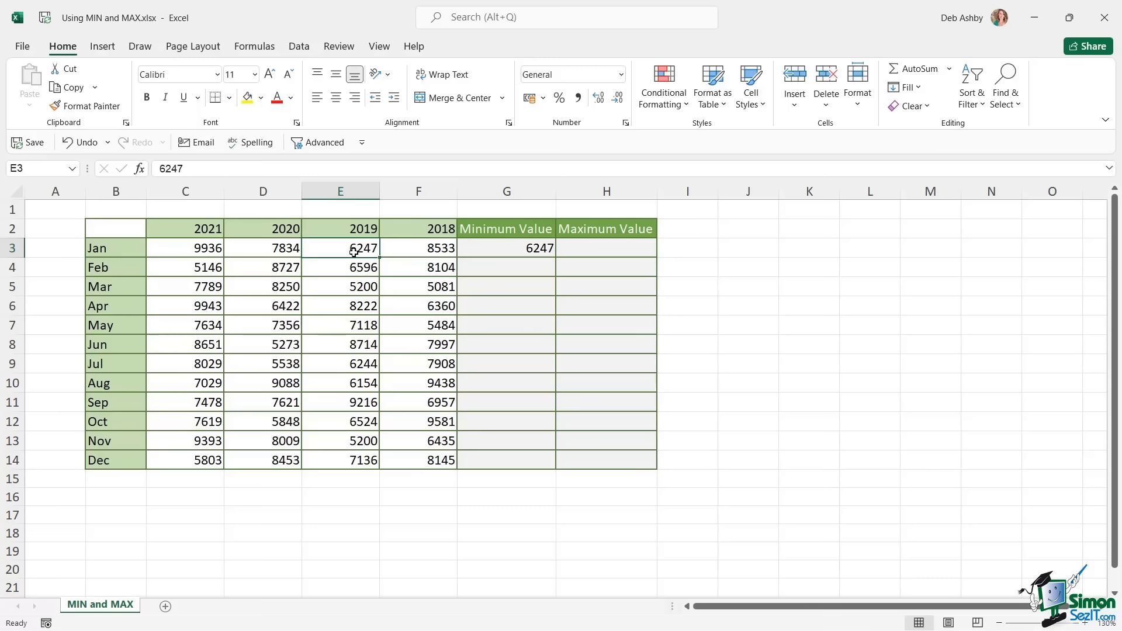
click(360, 232)
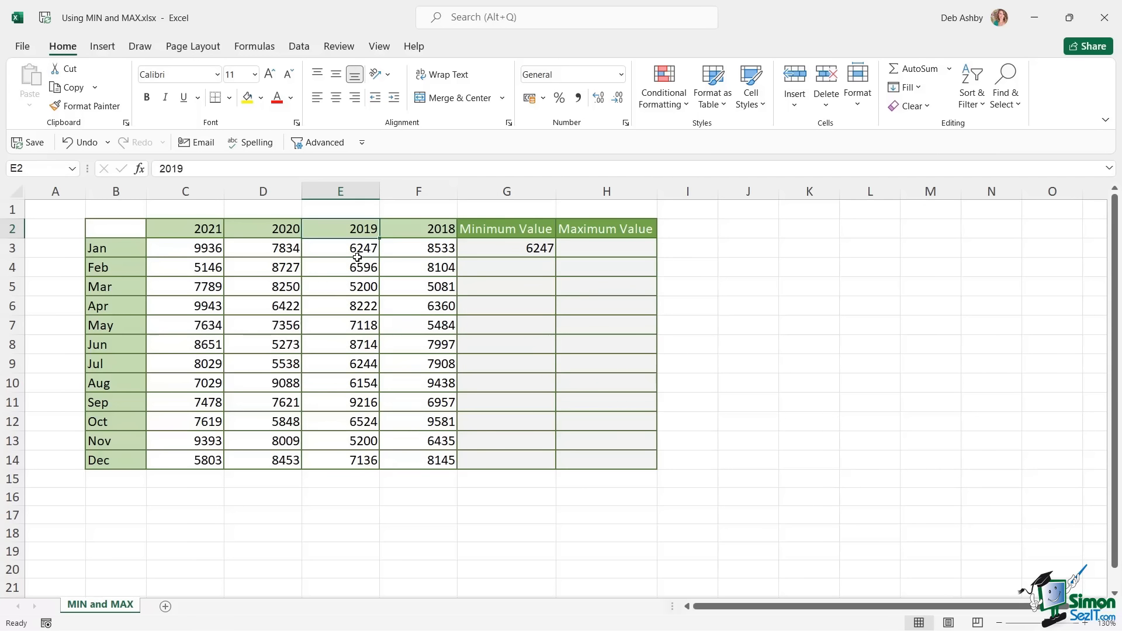
- Calculate January's maximum in H3 with =MAX(C3:F3) and check the result against the row's values
click(588, 245)
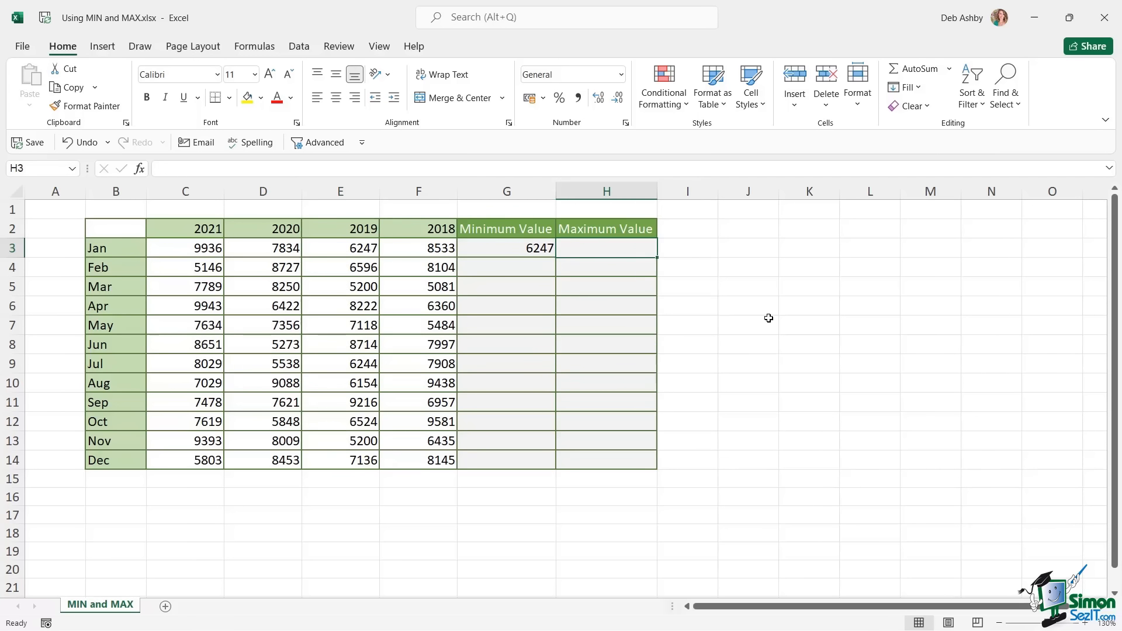
text(=MAX)
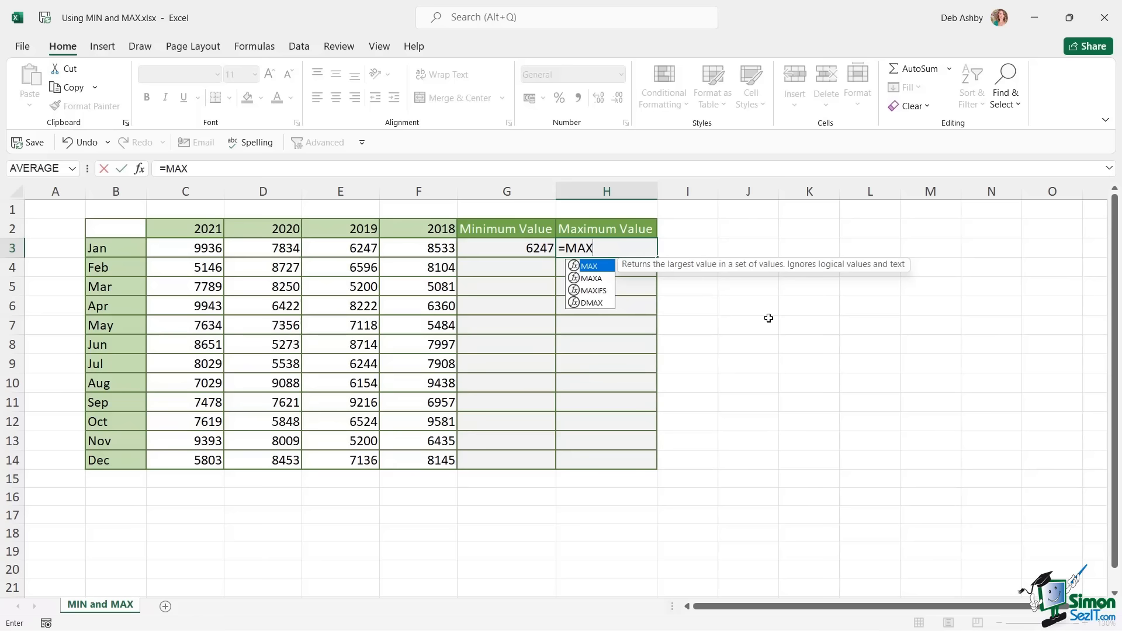
text(()
drag(187, 249, 440, 248)
text())
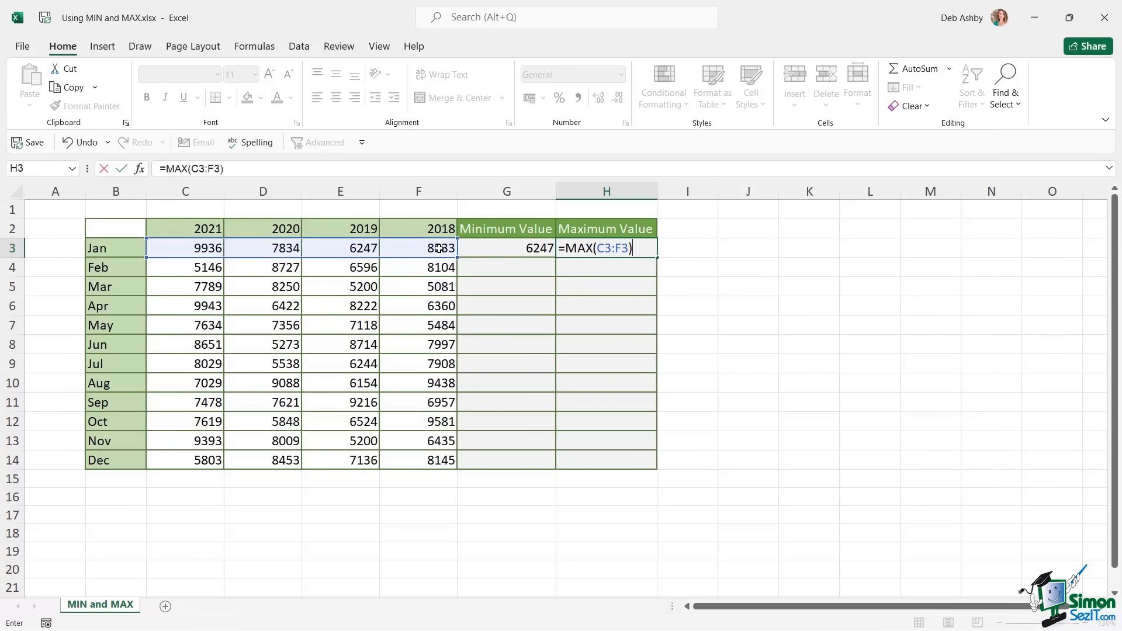
key(Return)
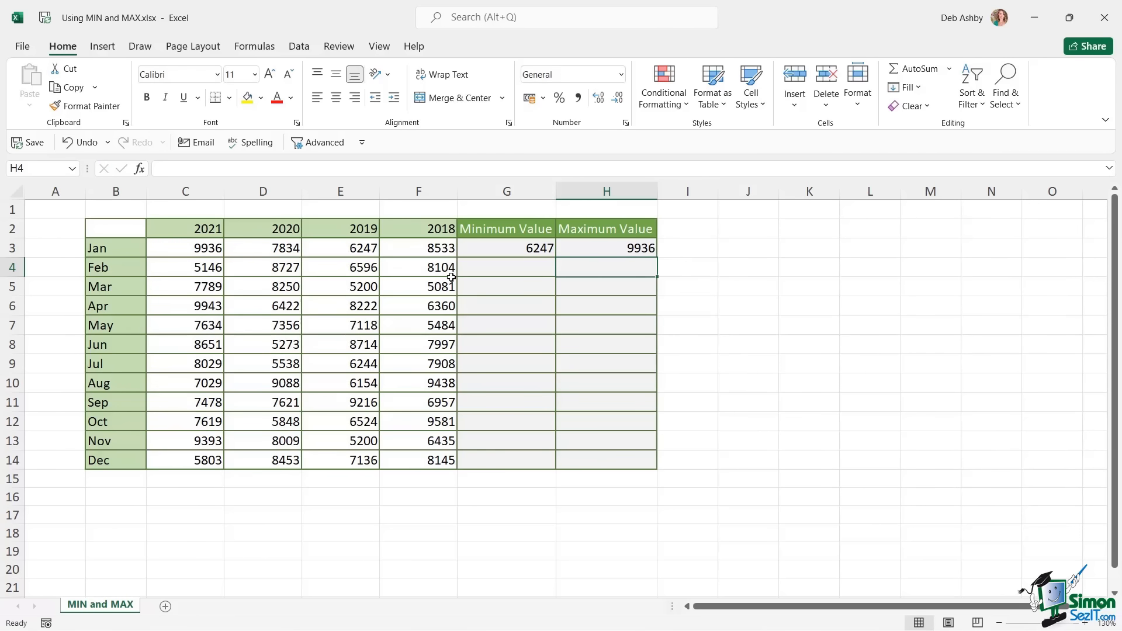
click(612, 249)
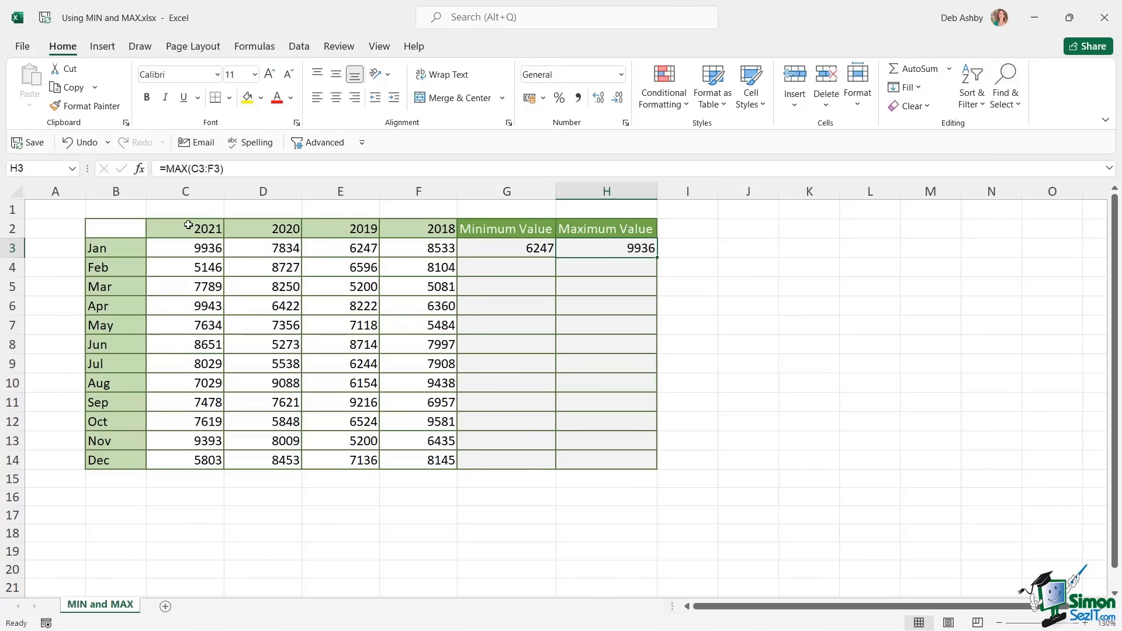
click(175, 252)
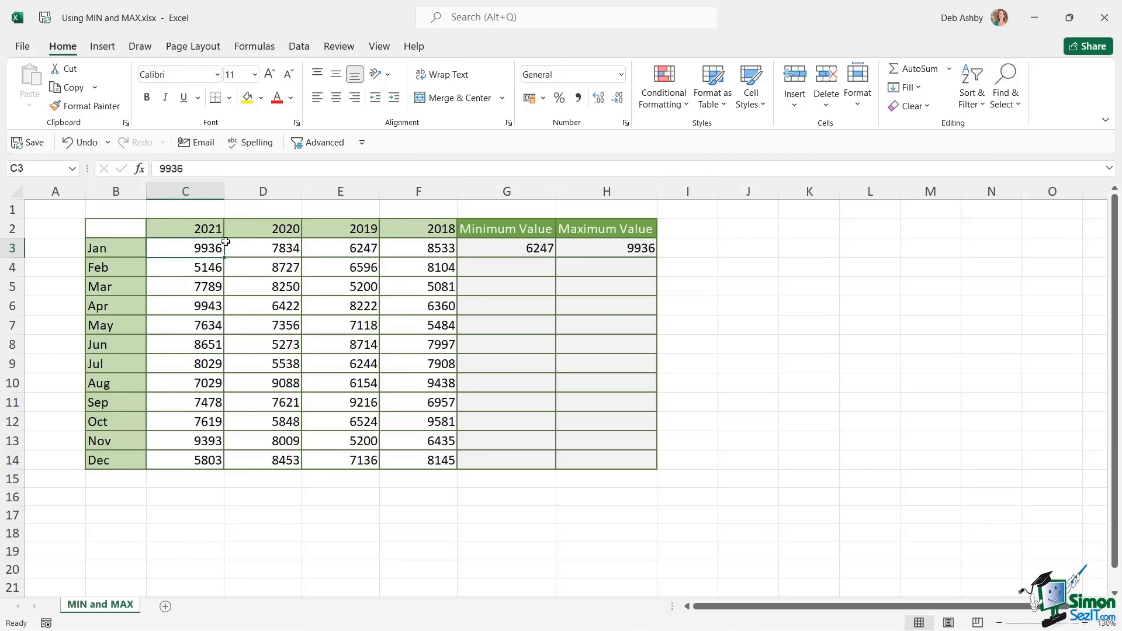
- Fill January's MIN and MAX formulas from G3:H3 down through December's row in G14:H14
key(ctrl+z)
drag(478, 249, 646, 247)
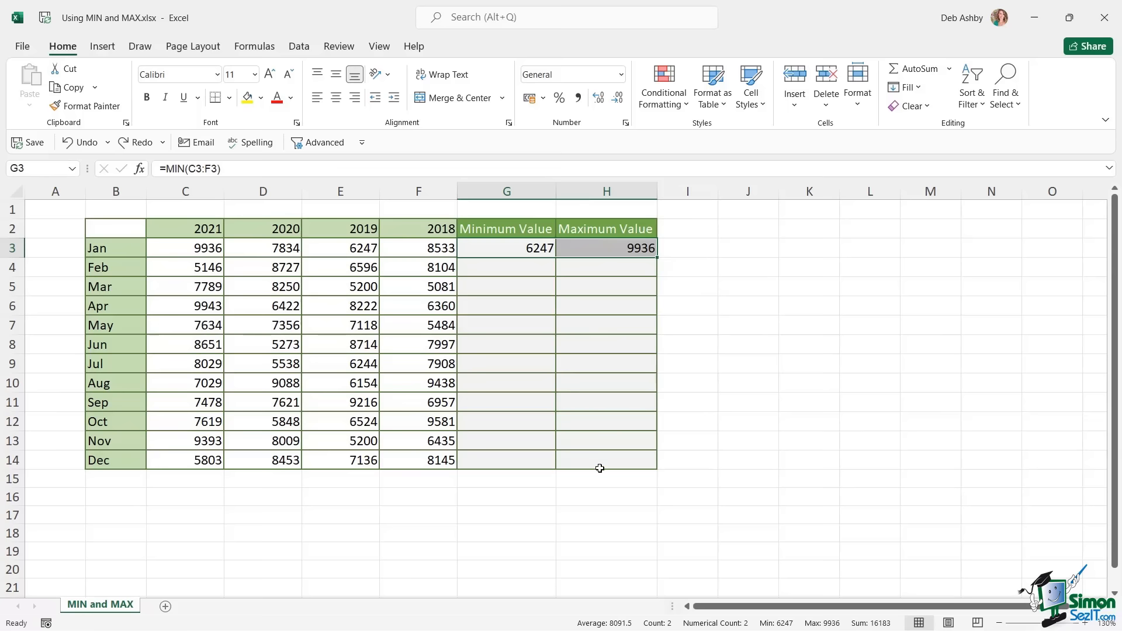
click(825, 291)
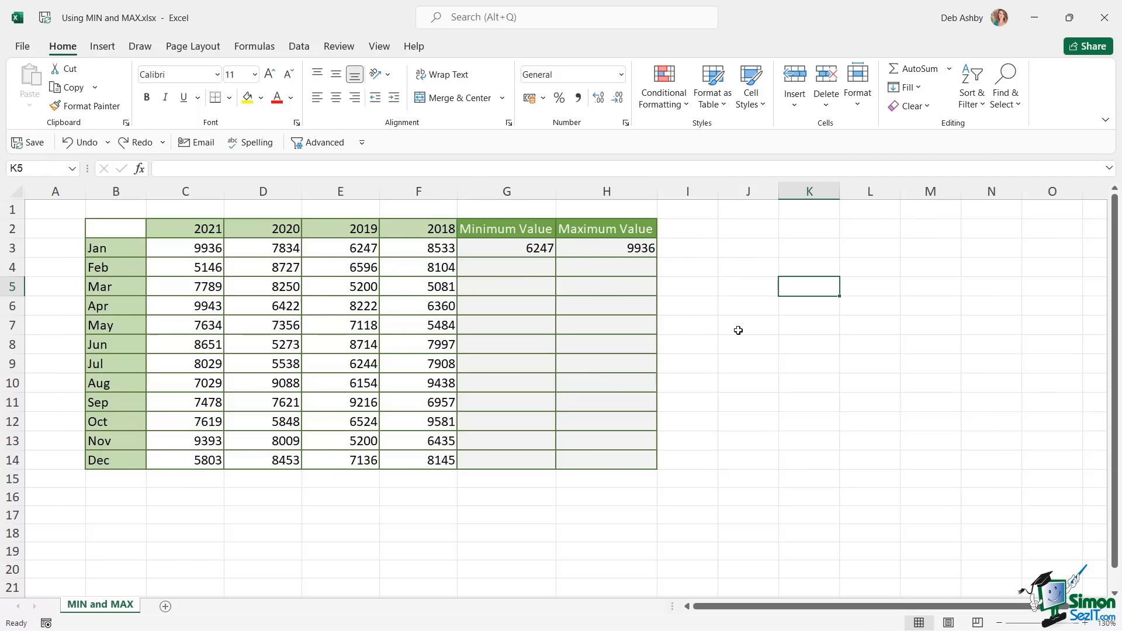
drag(473, 248, 628, 461)
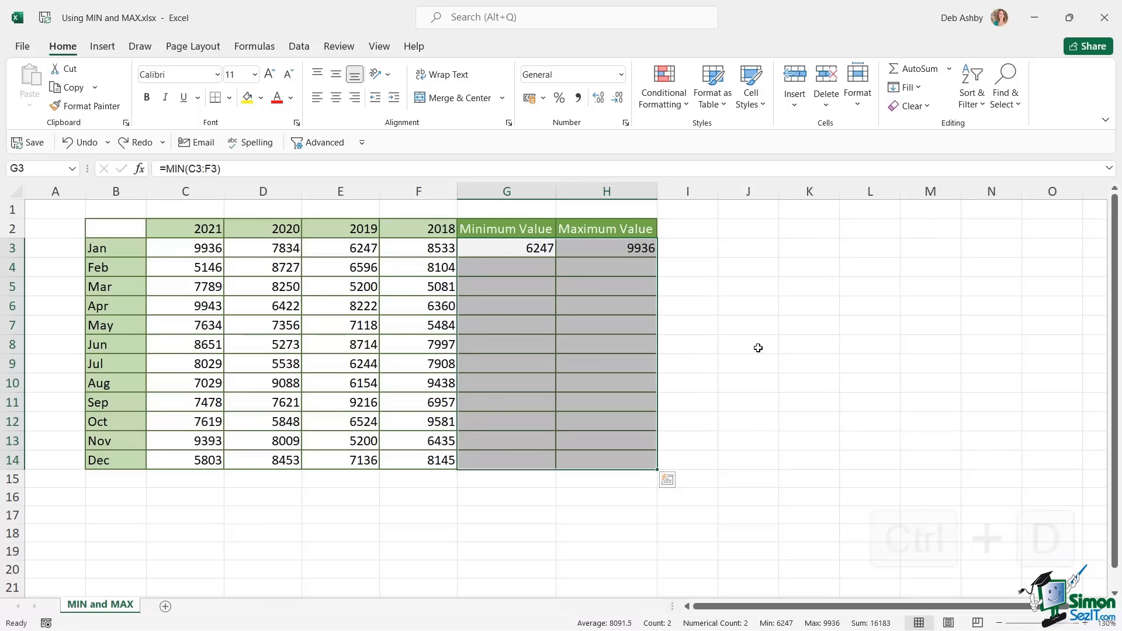
key(ctrl+d)
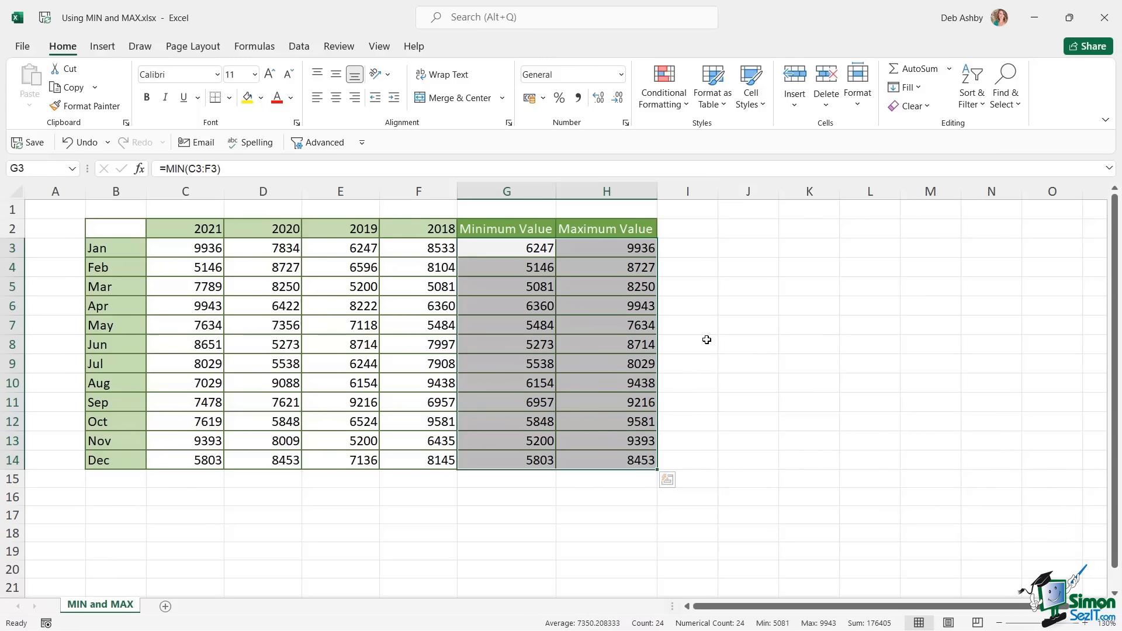
- Check July's MAX formula in H9 and MIN formula in G9 against the row's values in C9:F9
click(619, 365)
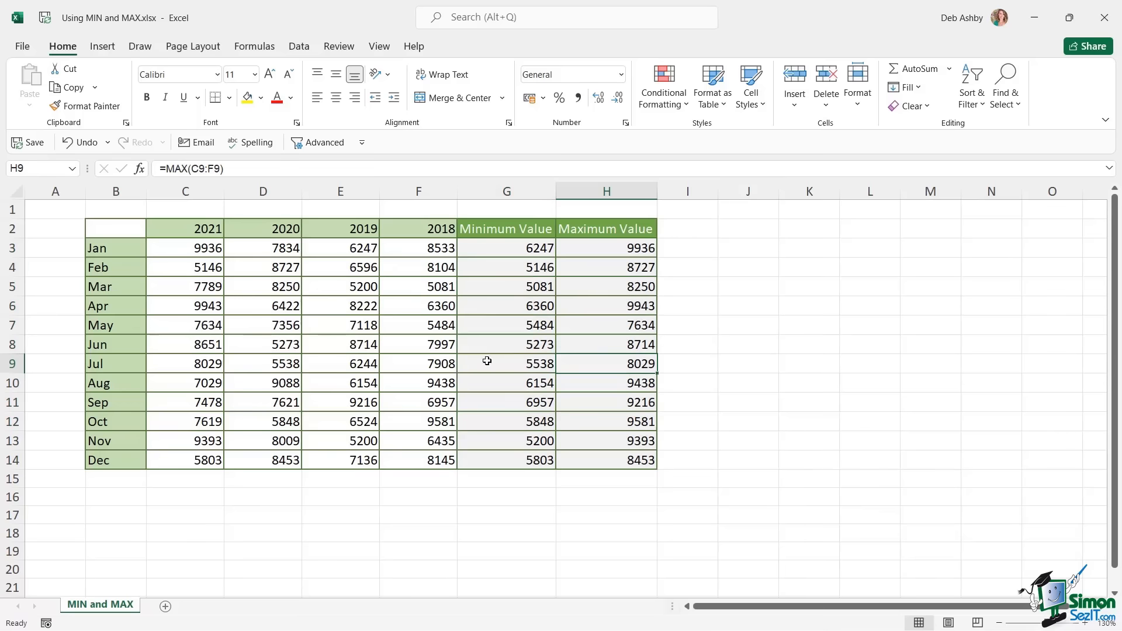
click(521, 364)
double_click(521, 364)
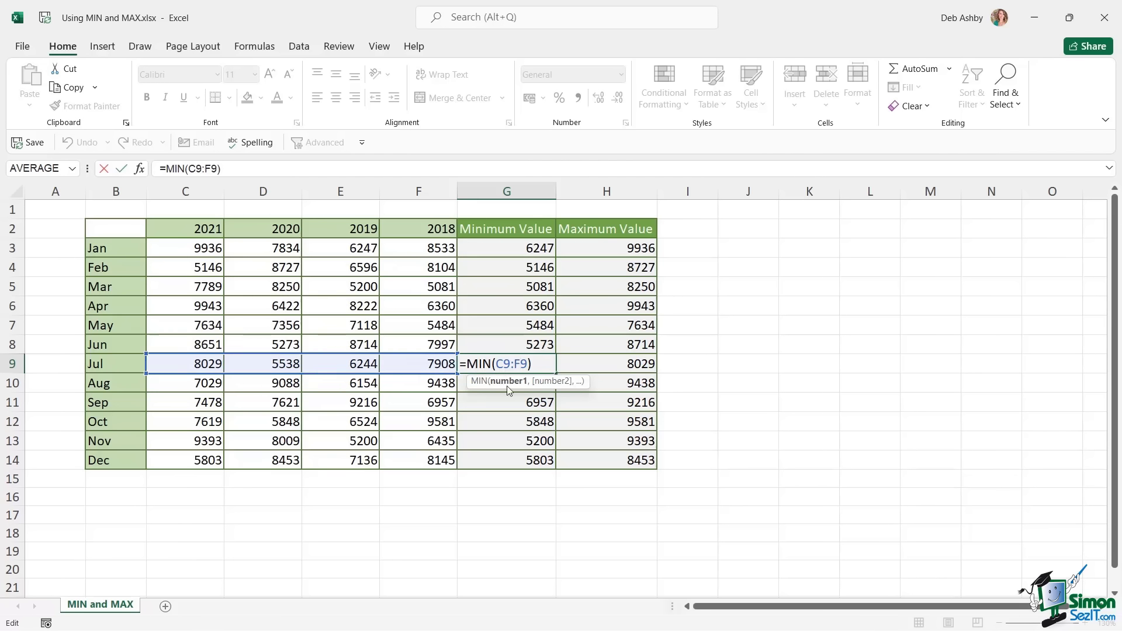
key(Return)
click(530, 363)
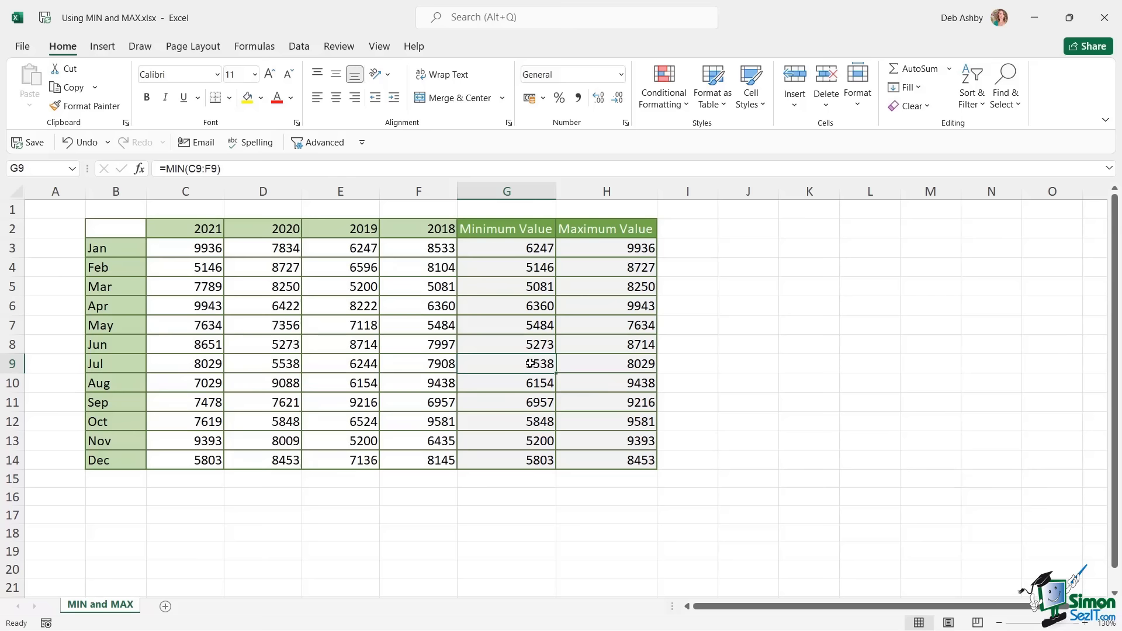
click(272, 366)
drag(196, 365, 430, 365)
click(530, 350)
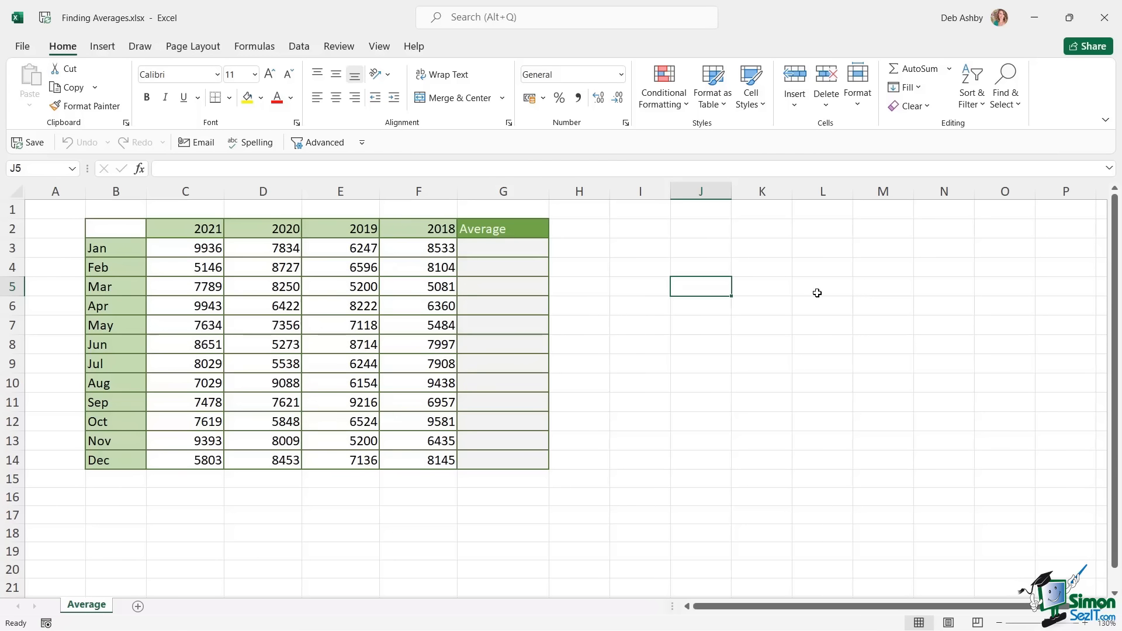
- Review the year headers and month labels, and calculate January's average in G3 with =AVERAGE(C3:F3)
drag(202, 228, 421, 229)
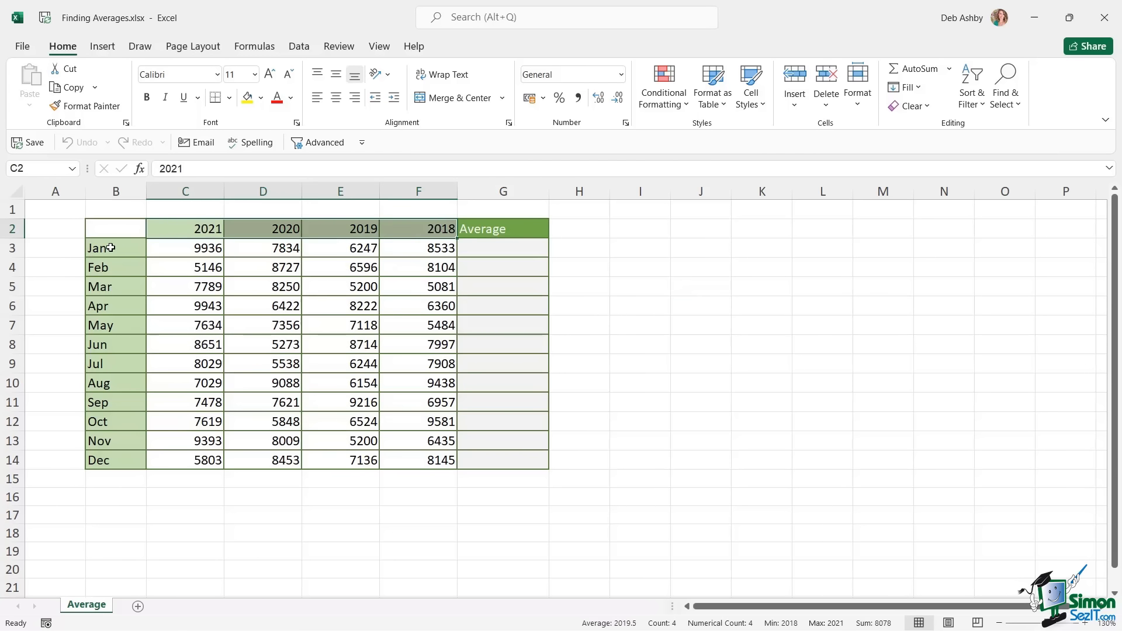
drag(108, 249, 111, 461)
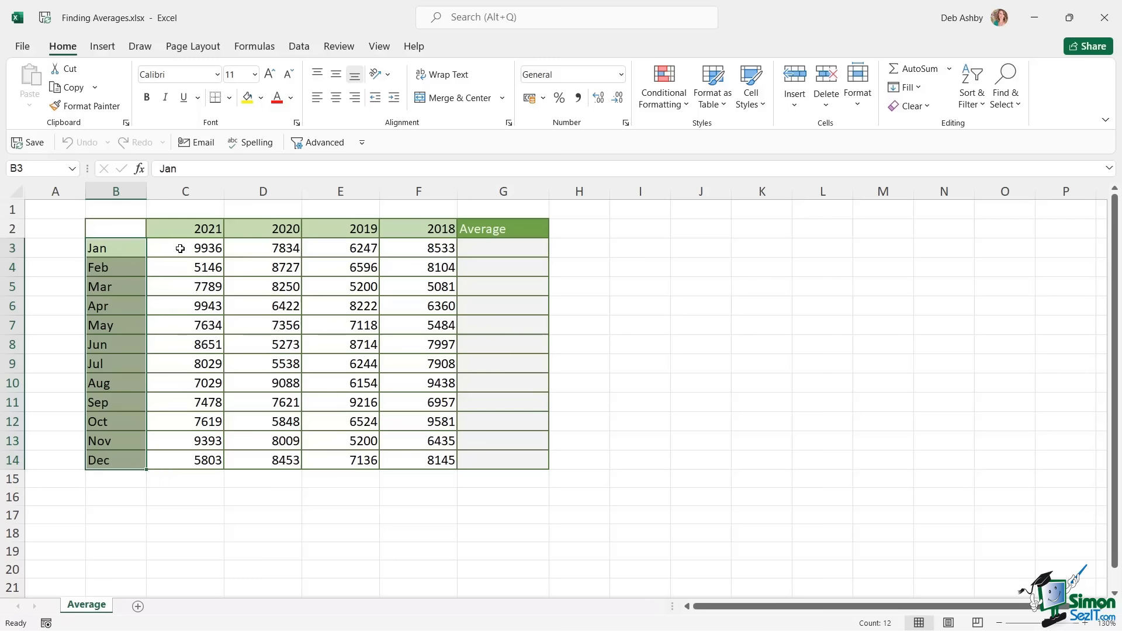
click(500, 250)
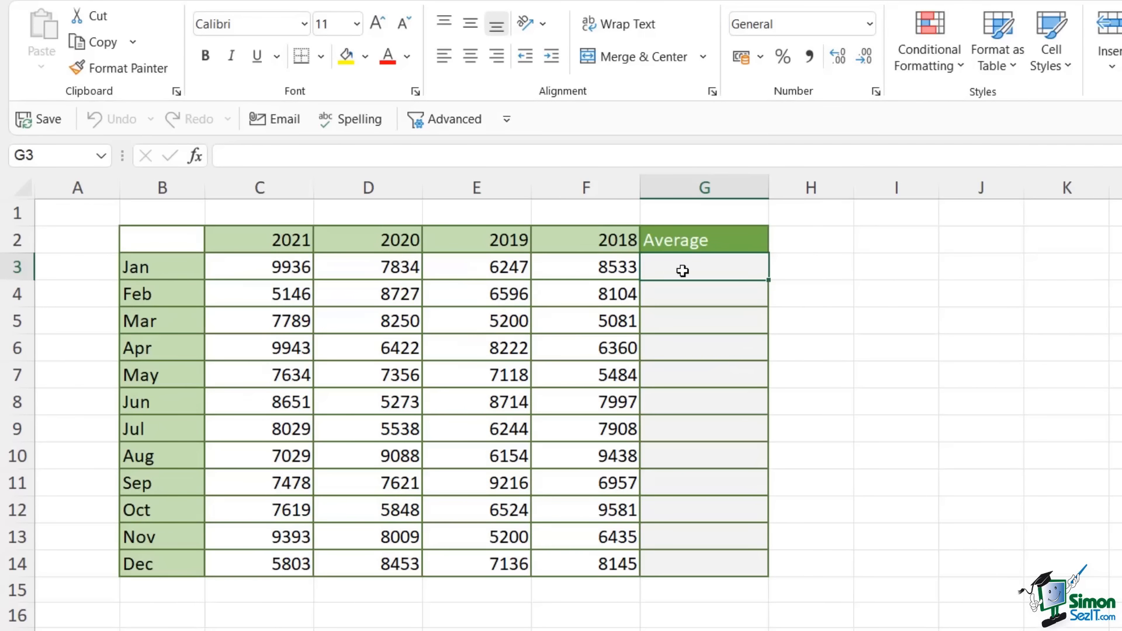
click(295, 267)
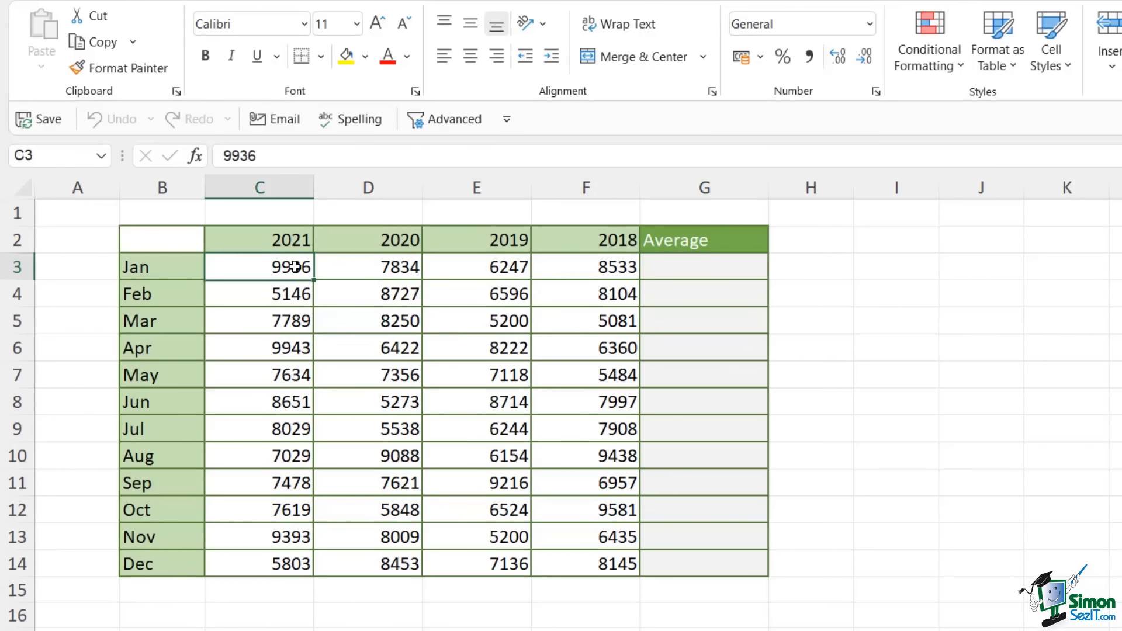
drag(296, 266, 597, 266)
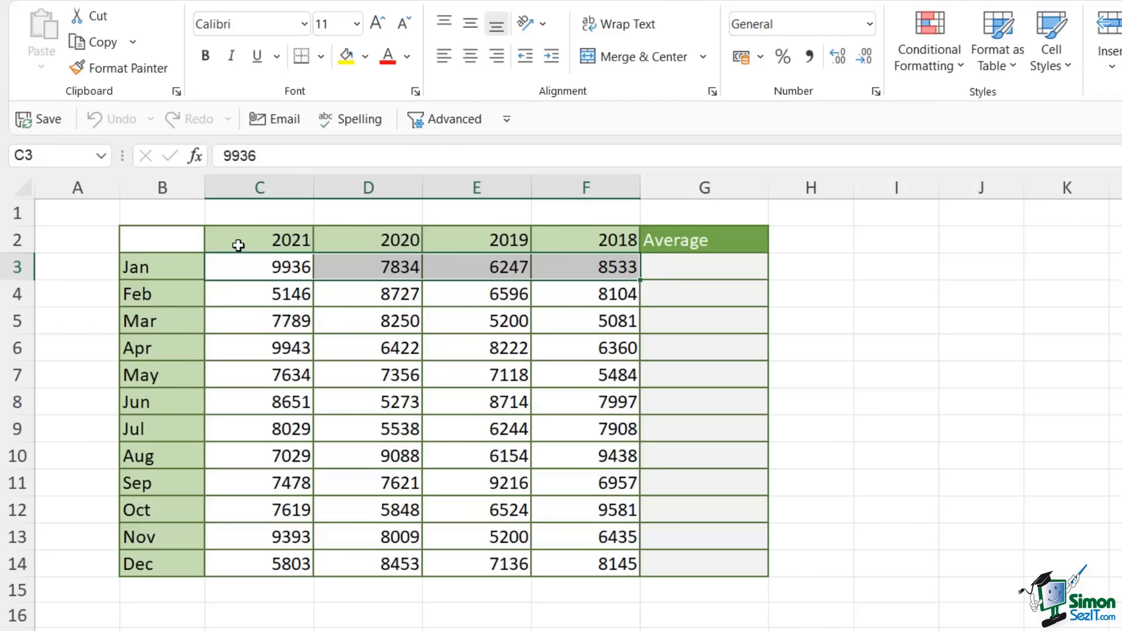
click(669, 270)
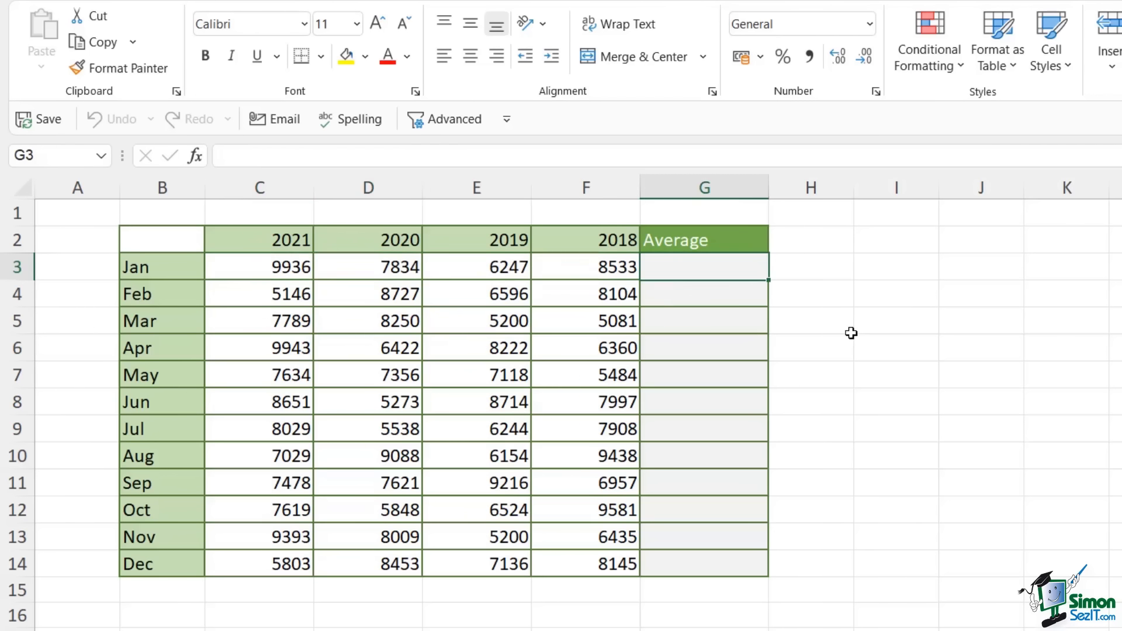
text(=averag)
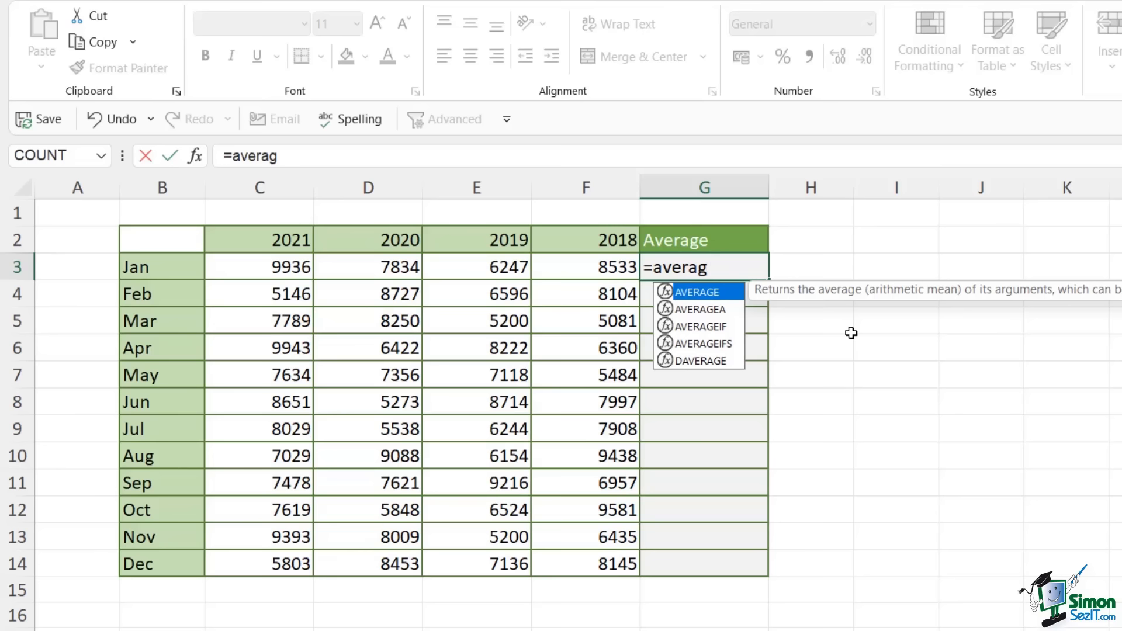
key(Tab)
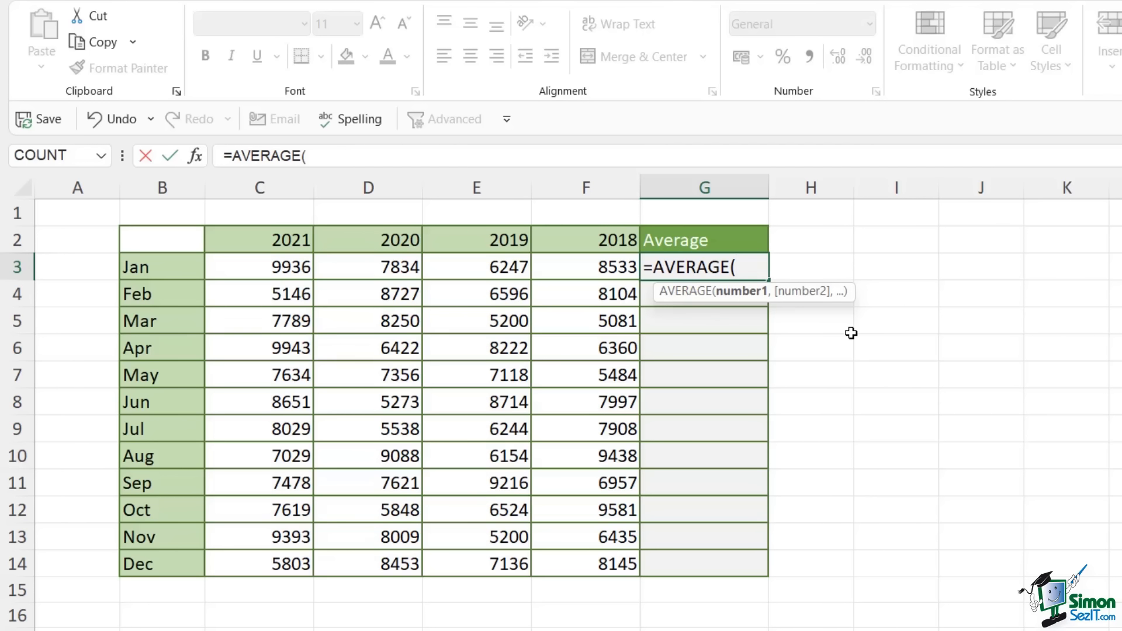
click(245, 266)
drag(245, 266, 596, 257)
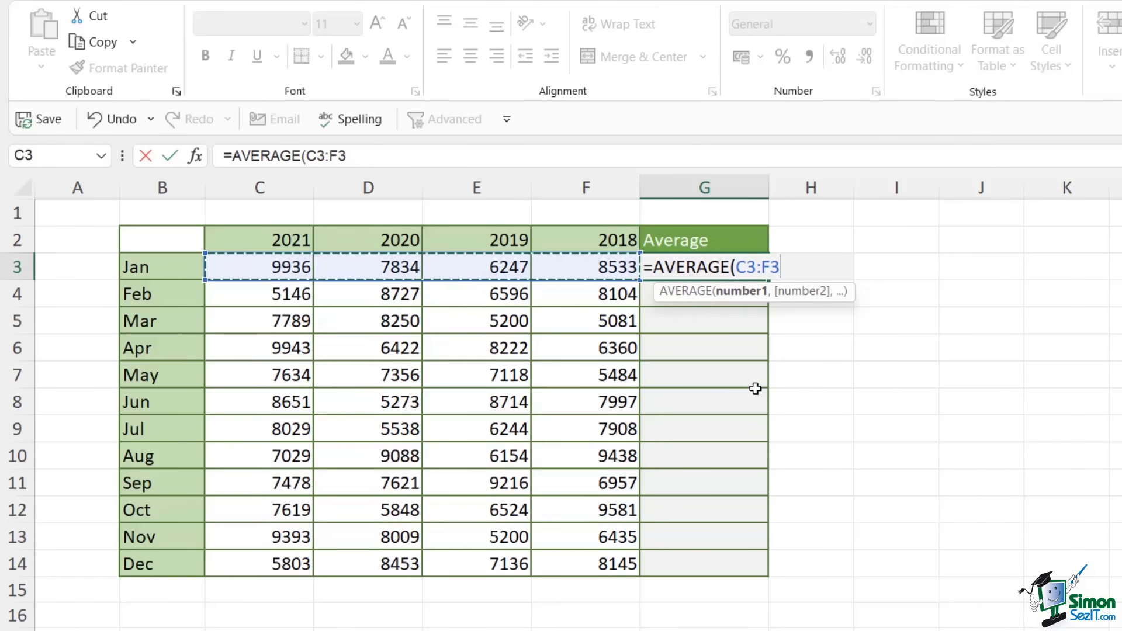
text())
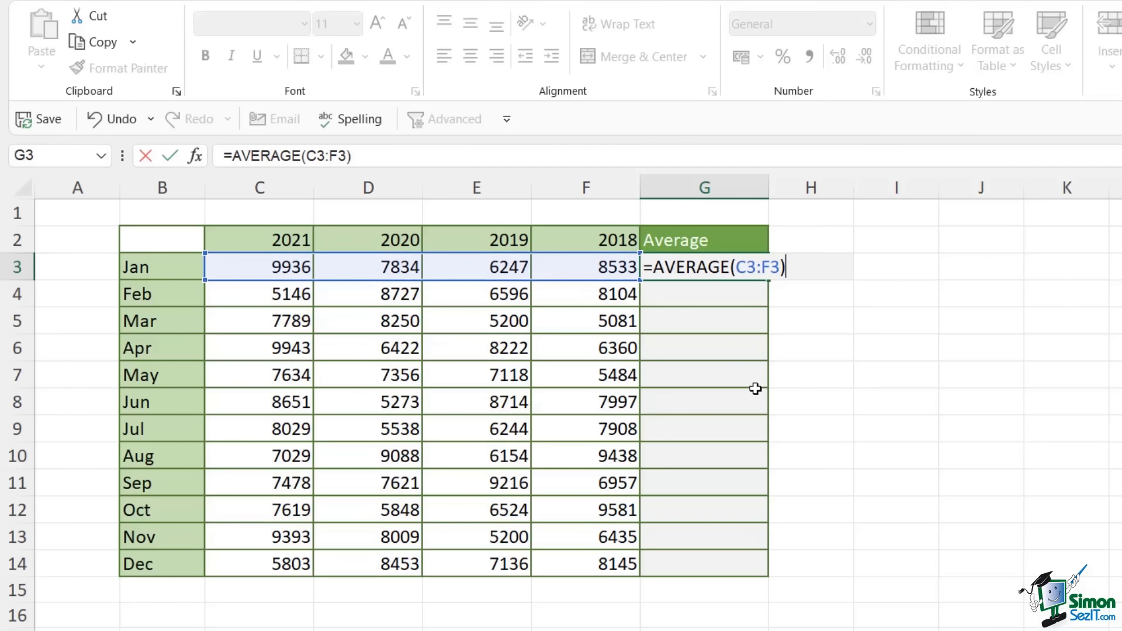
key(ctrl+Return)
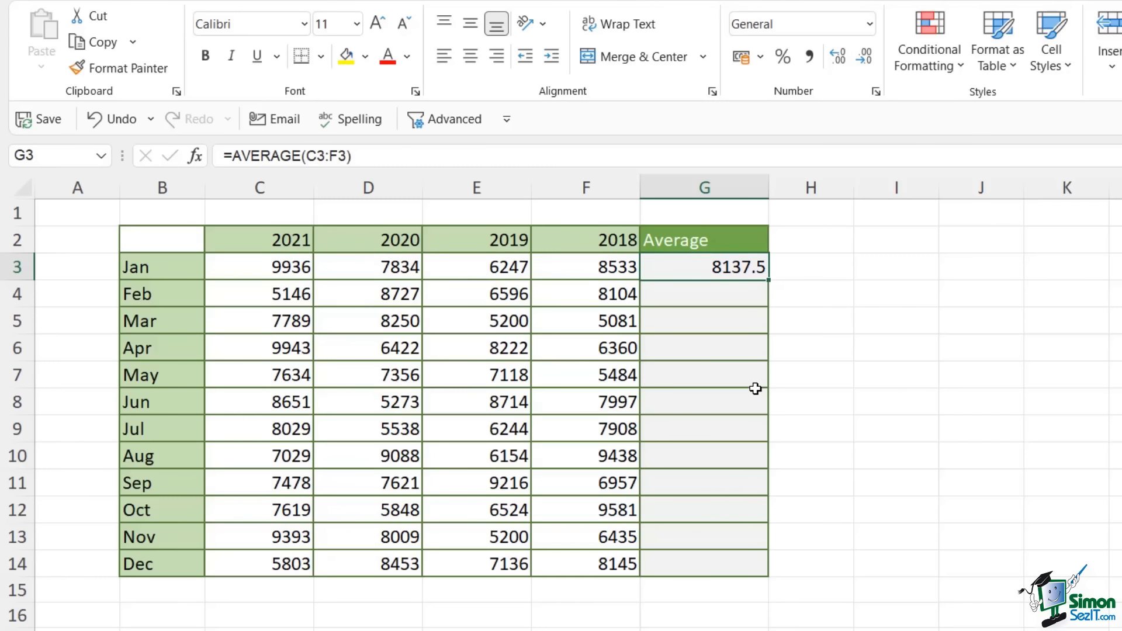
click(709, 300)
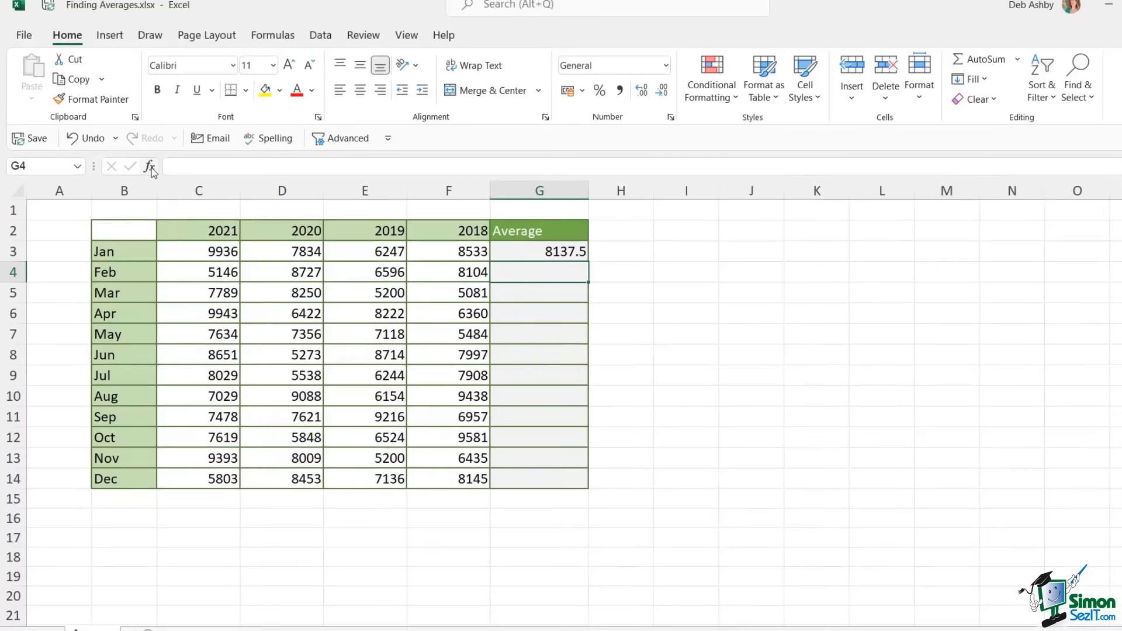
click(190, 156)
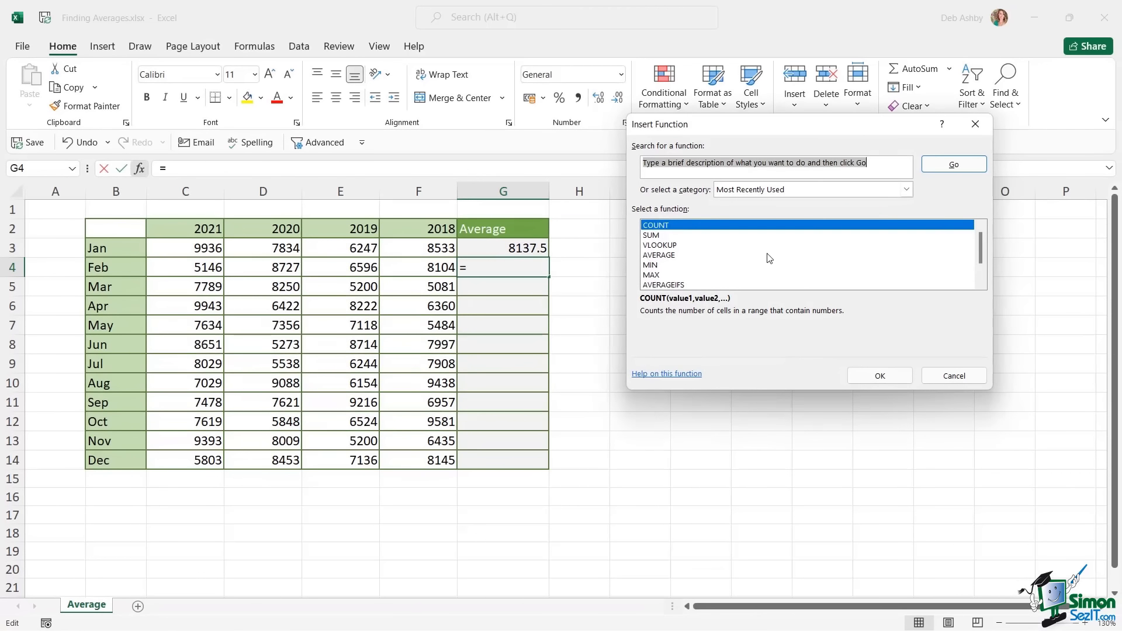
text(average)
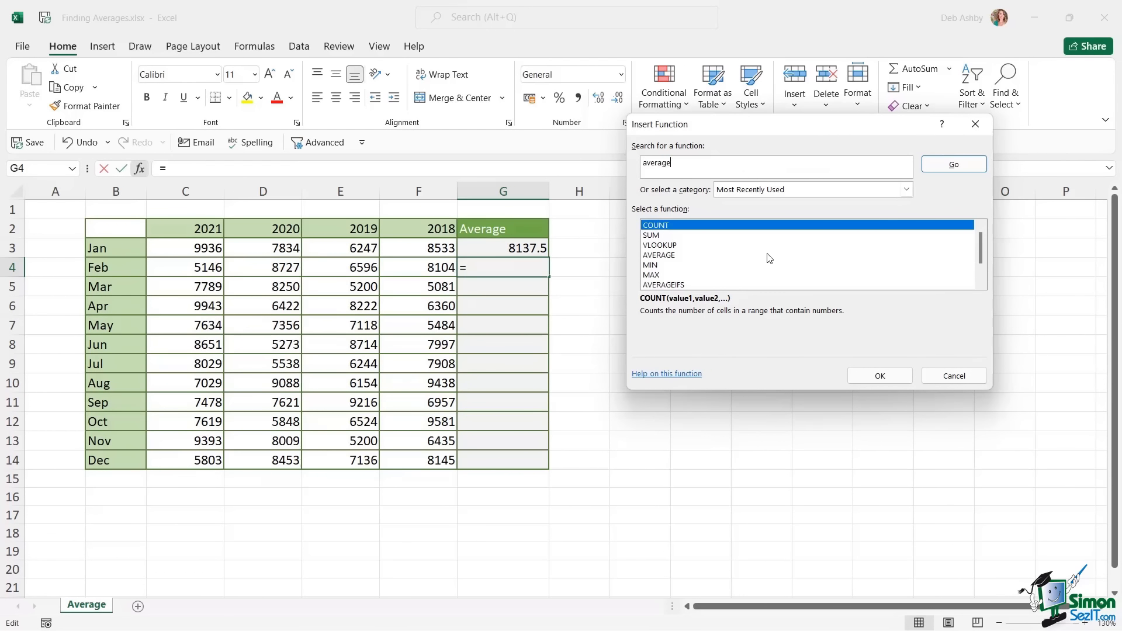
click(954, 164)
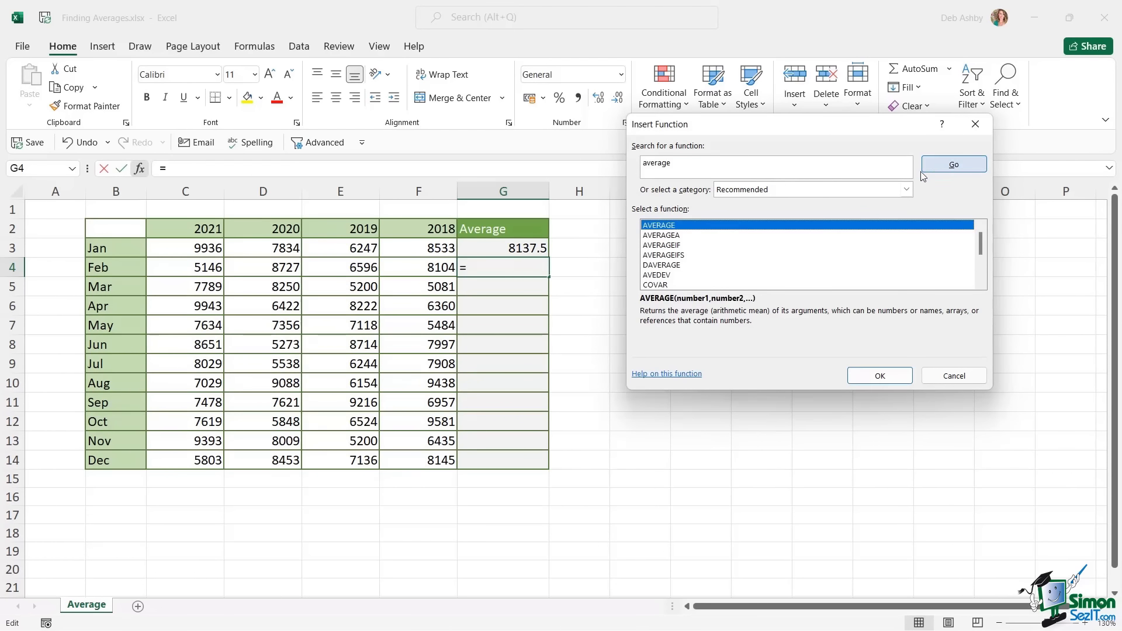
double_click(696, 226)
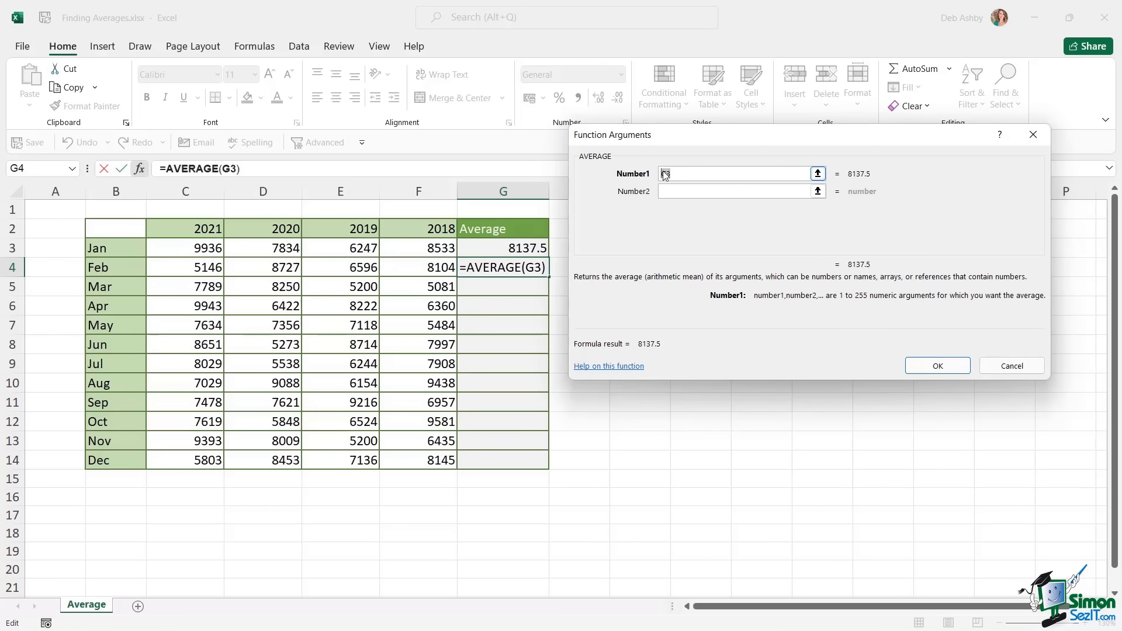
click(1012, 367)
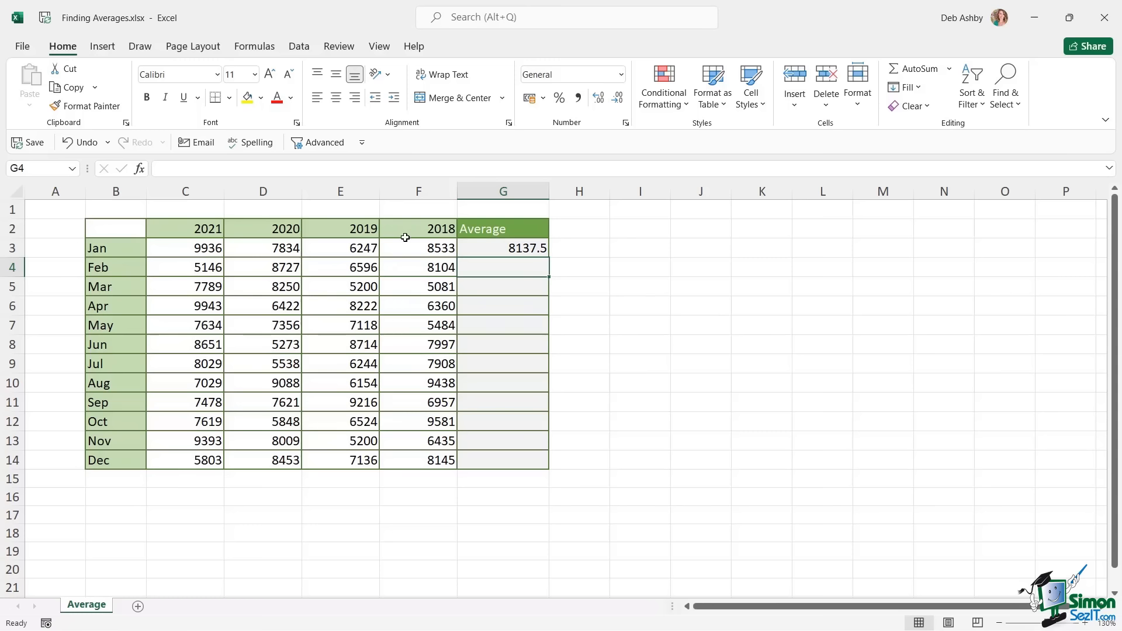
- Calculate February's average in G4 with AutoSum's Average function over C4:F4
click(255, 47)
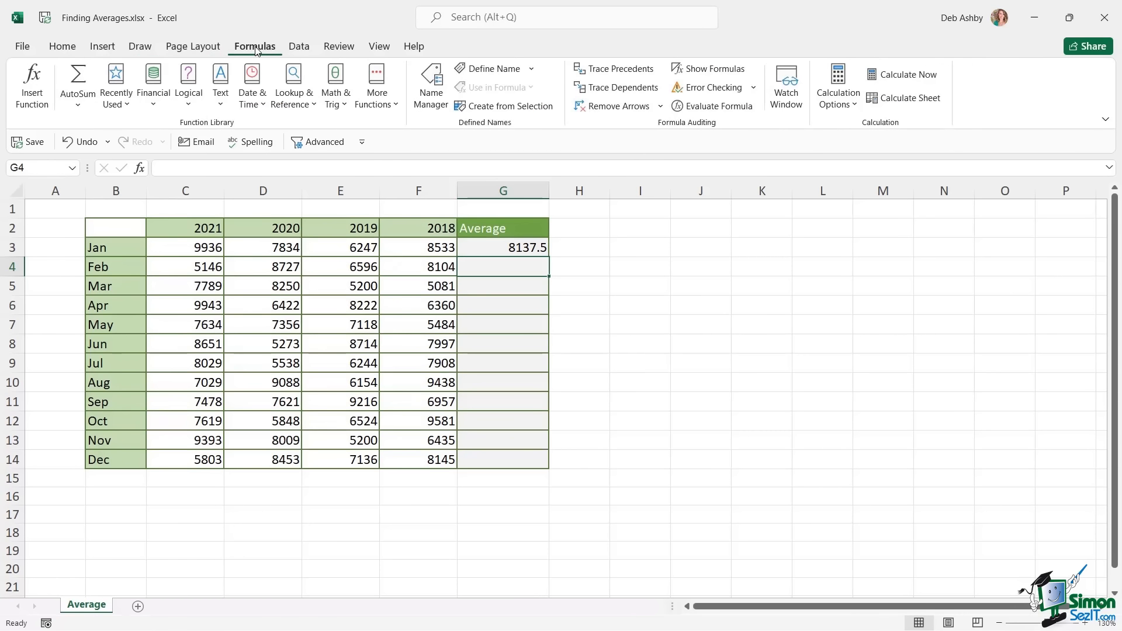
click(79, 105)
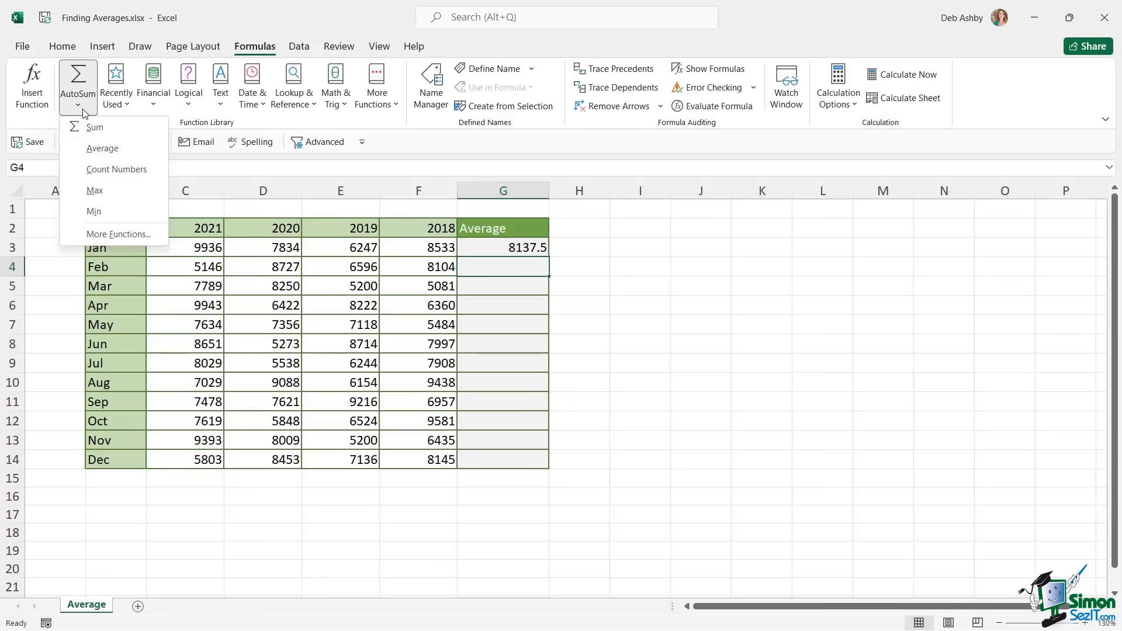
click(103, 149)
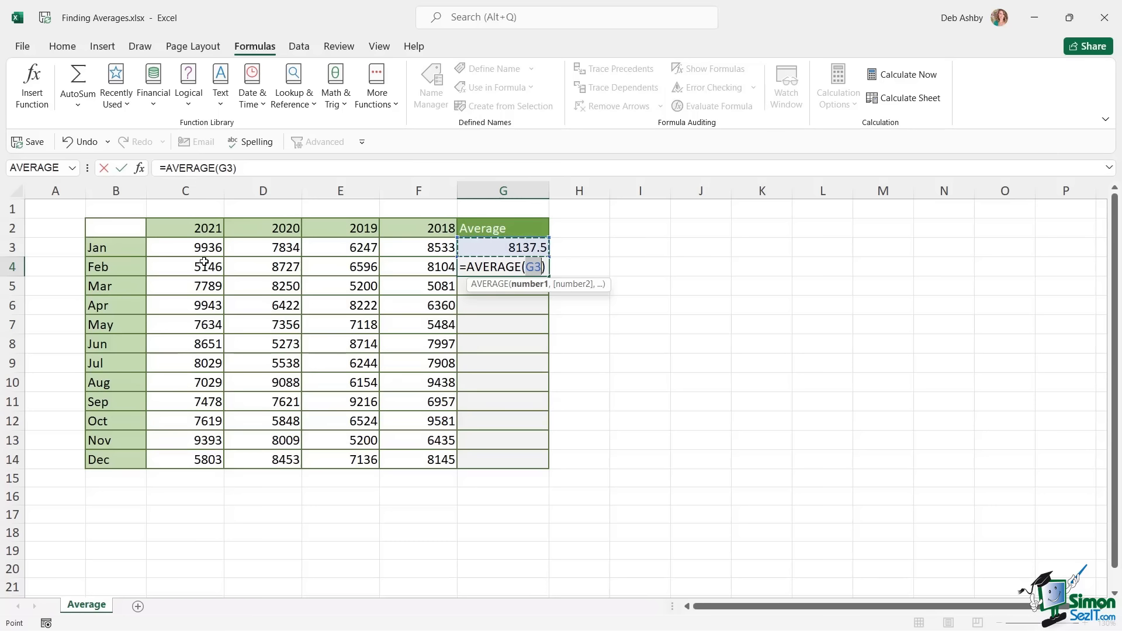
drag(219, 266, 452, 267)
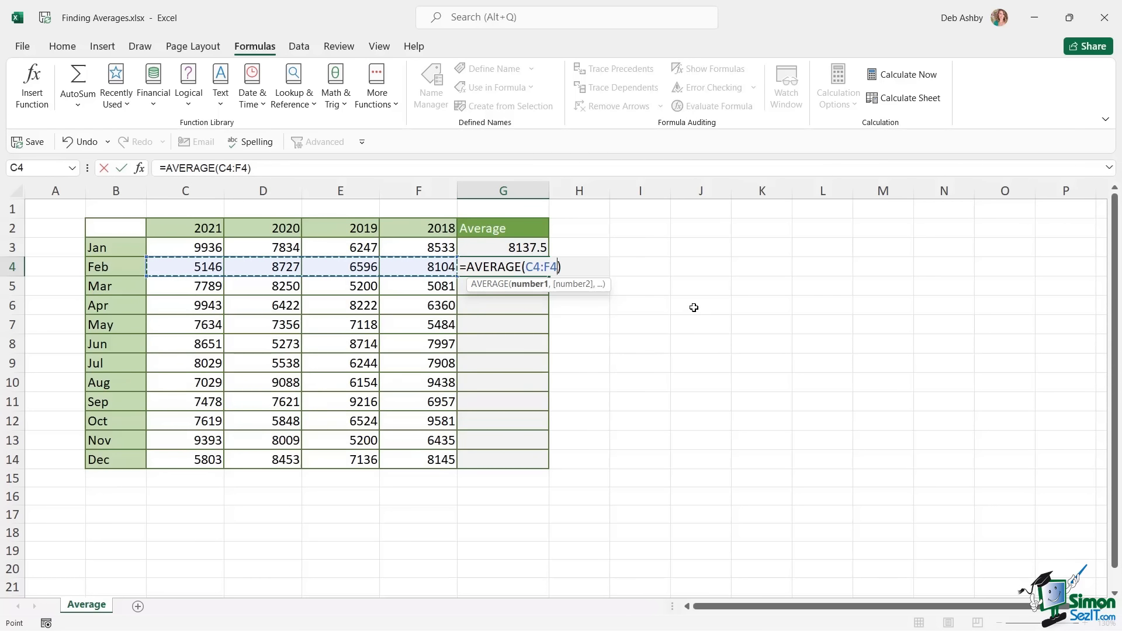
key(ctrl+Return)
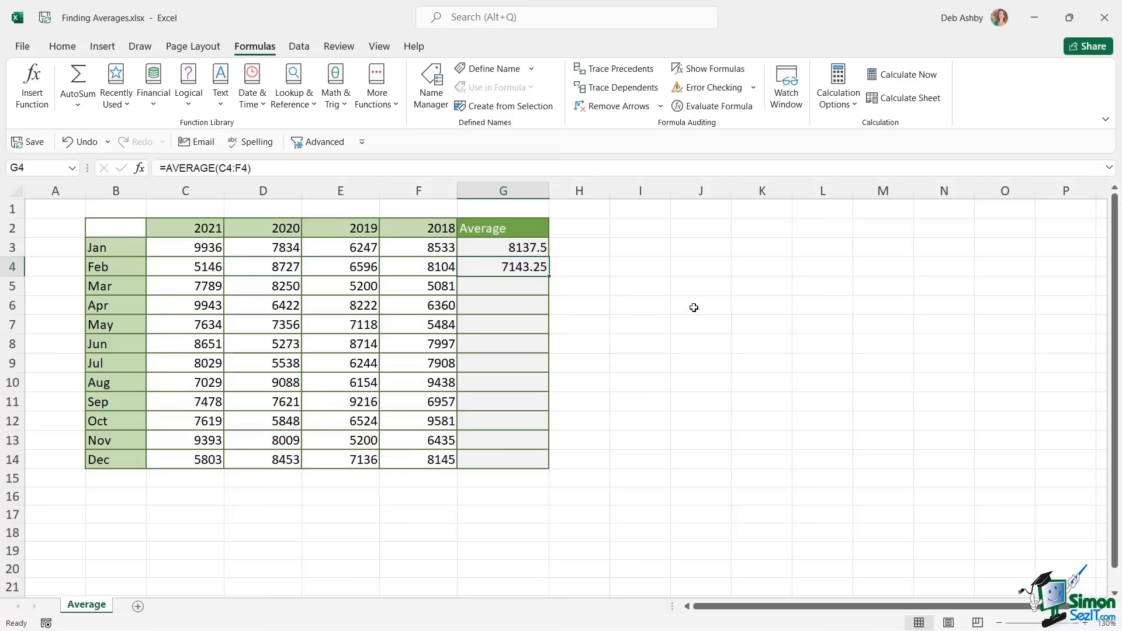
- Fill February's AVERAGE formula from G4 down through G14, undoing the first fill and filling the range again
drag(515, 285, 516, 461)
click(514, 269)
click(504, 287)
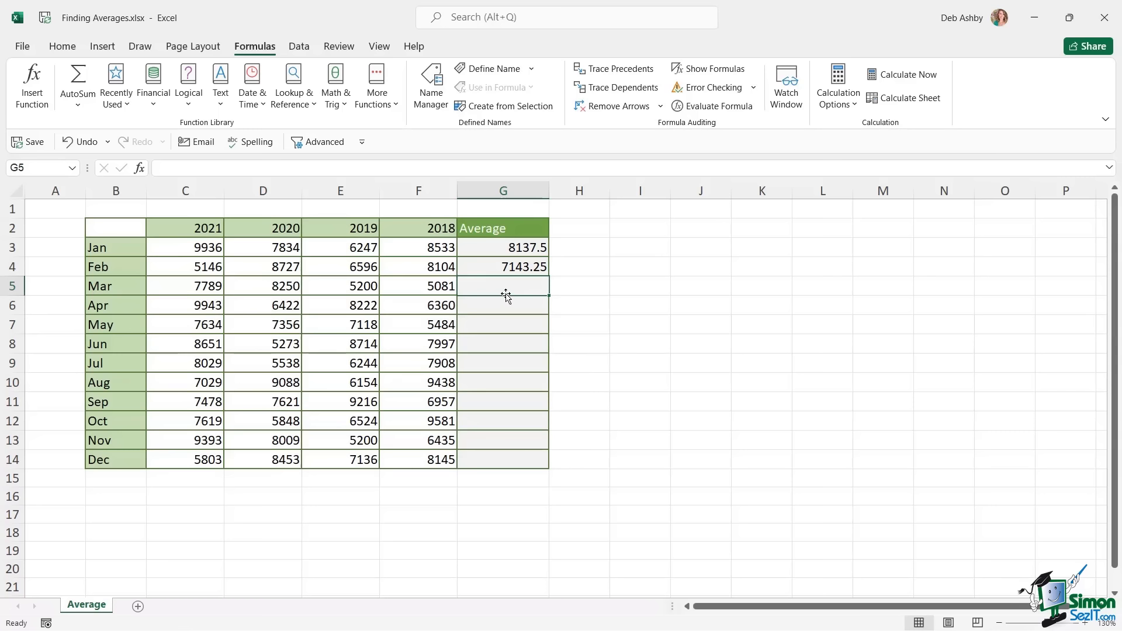
click(522, 266)
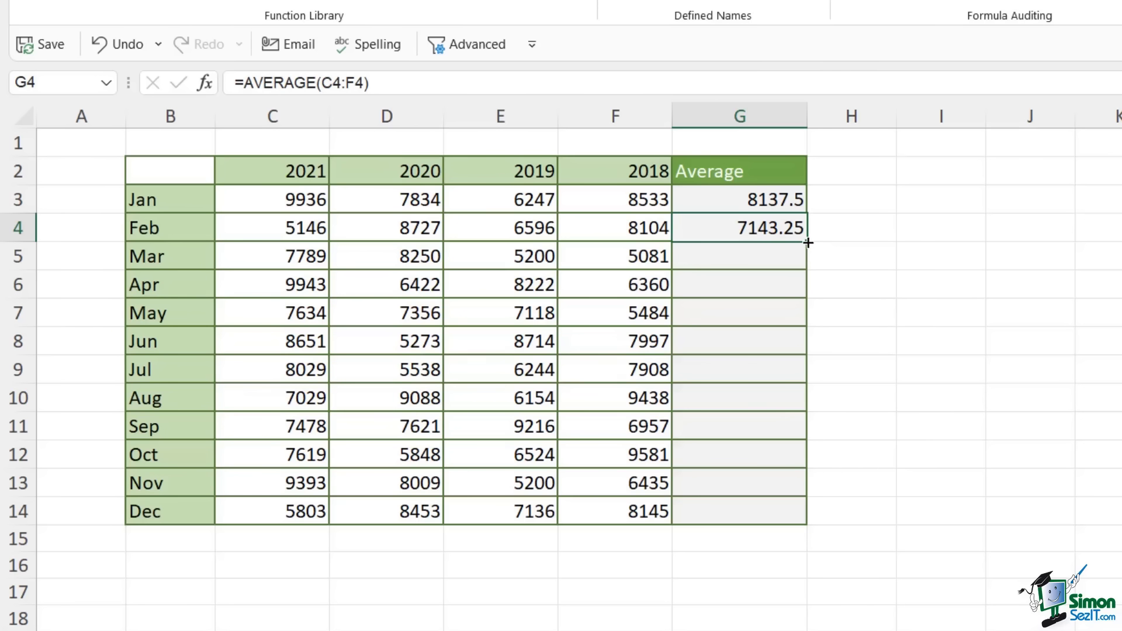
drag(808, 242, 807, 523)
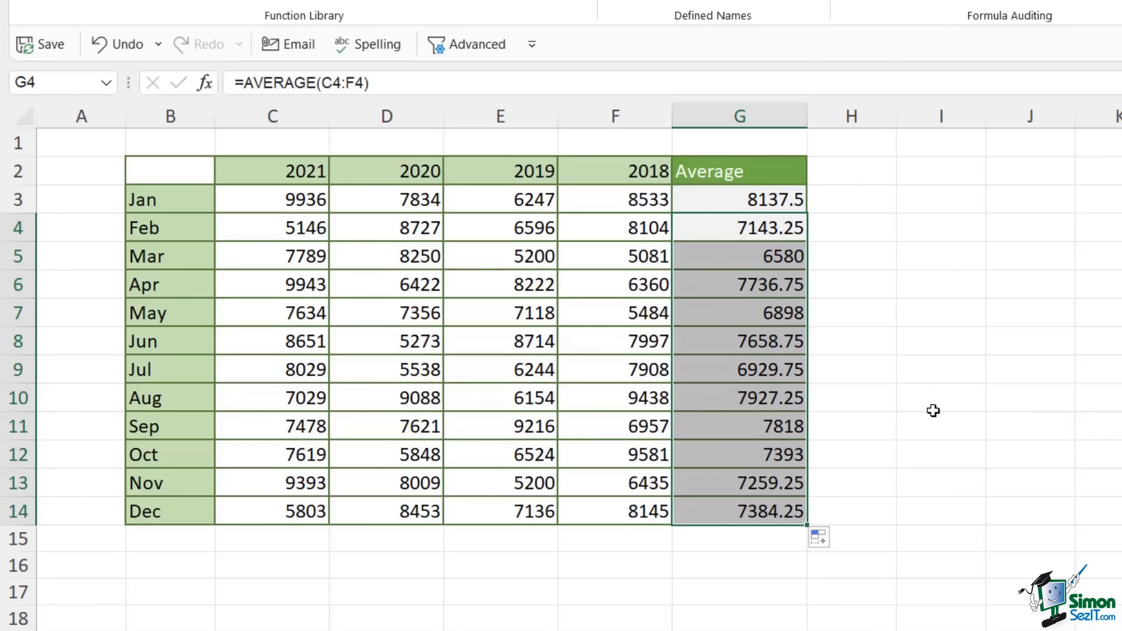
key(ctrl+z)
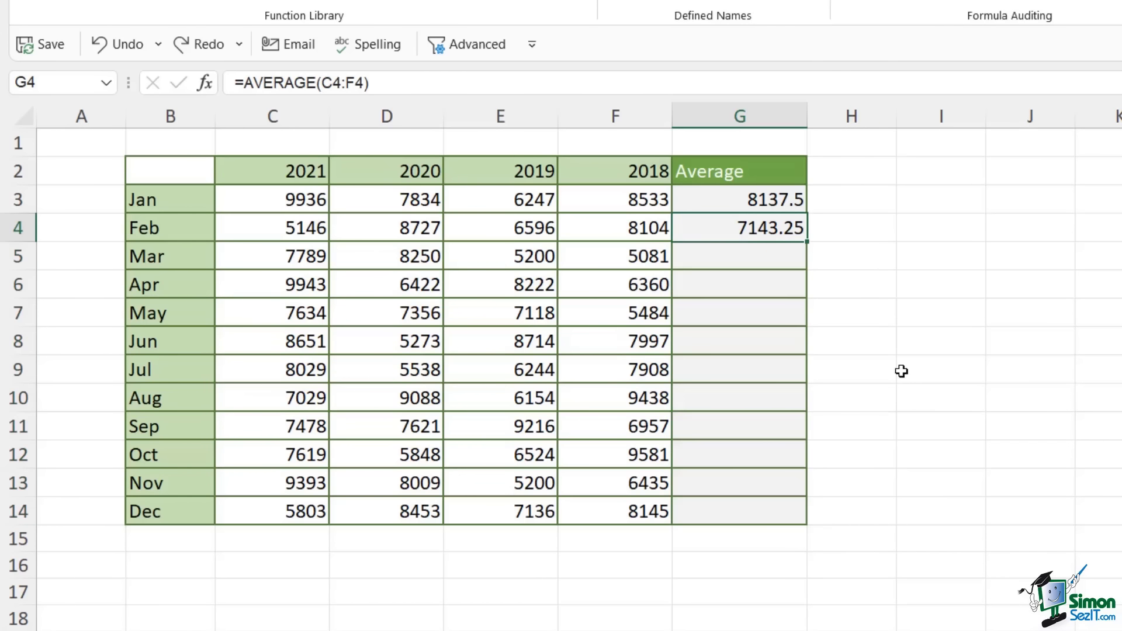
double_click(807, 242)
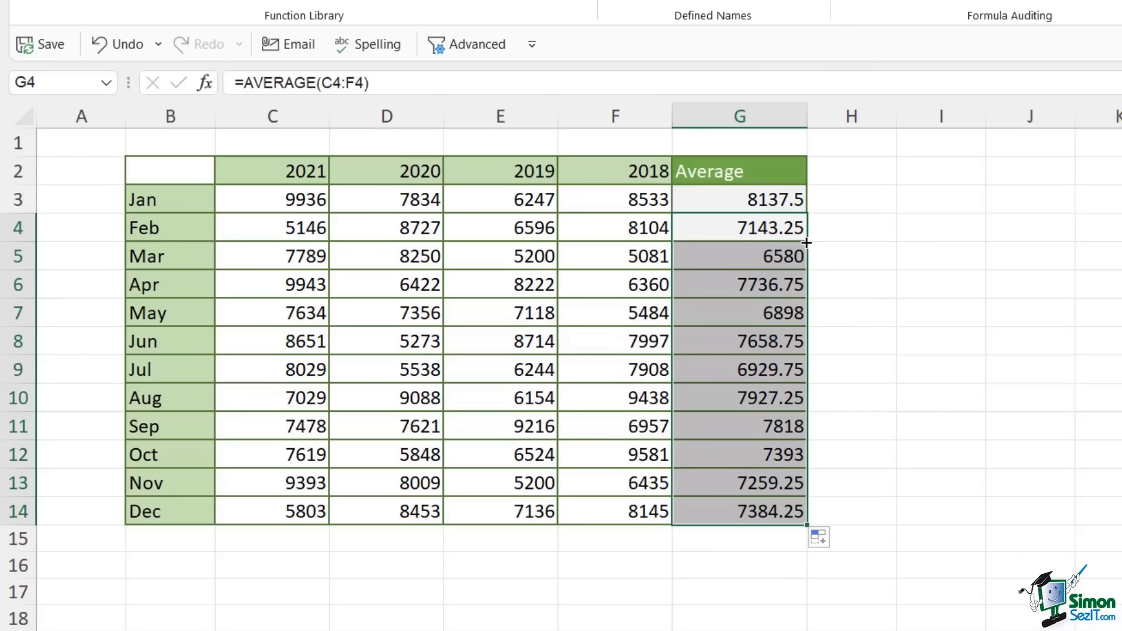
- Check July's AVERAGE formula in G9 against the row's values in C9:F9
click(924, 250)
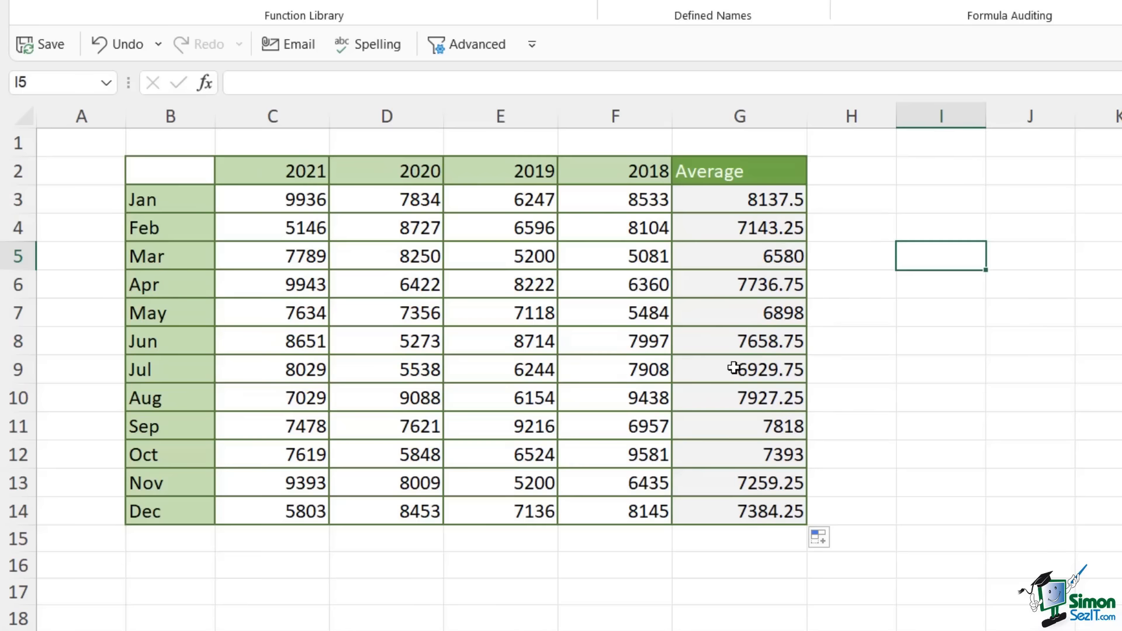
click(714, 368)
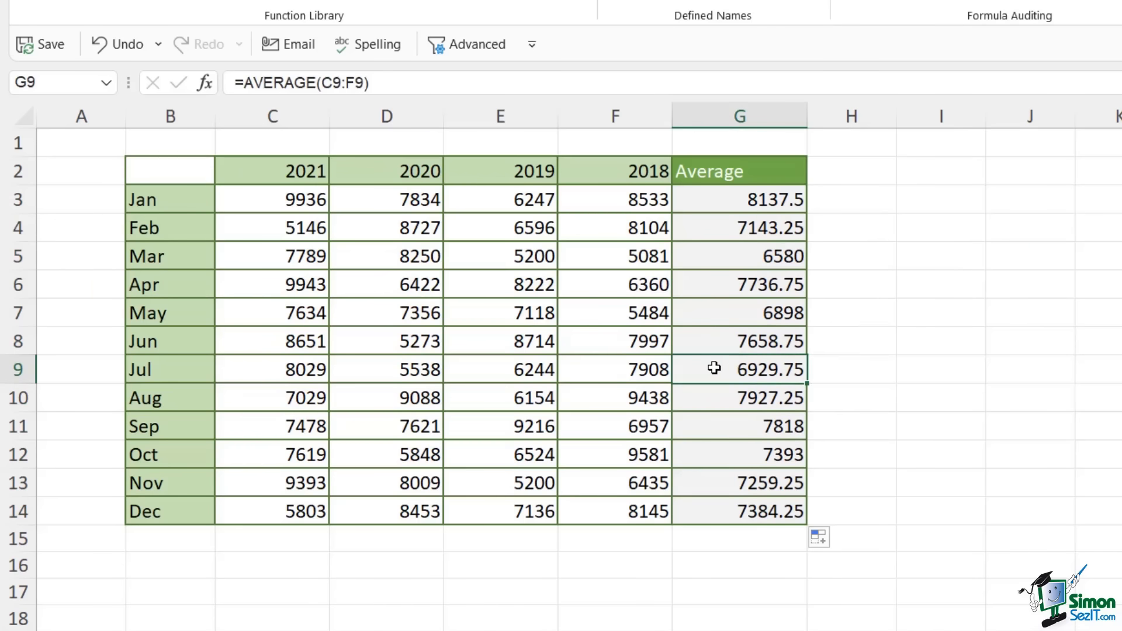
double_click(748, 368)
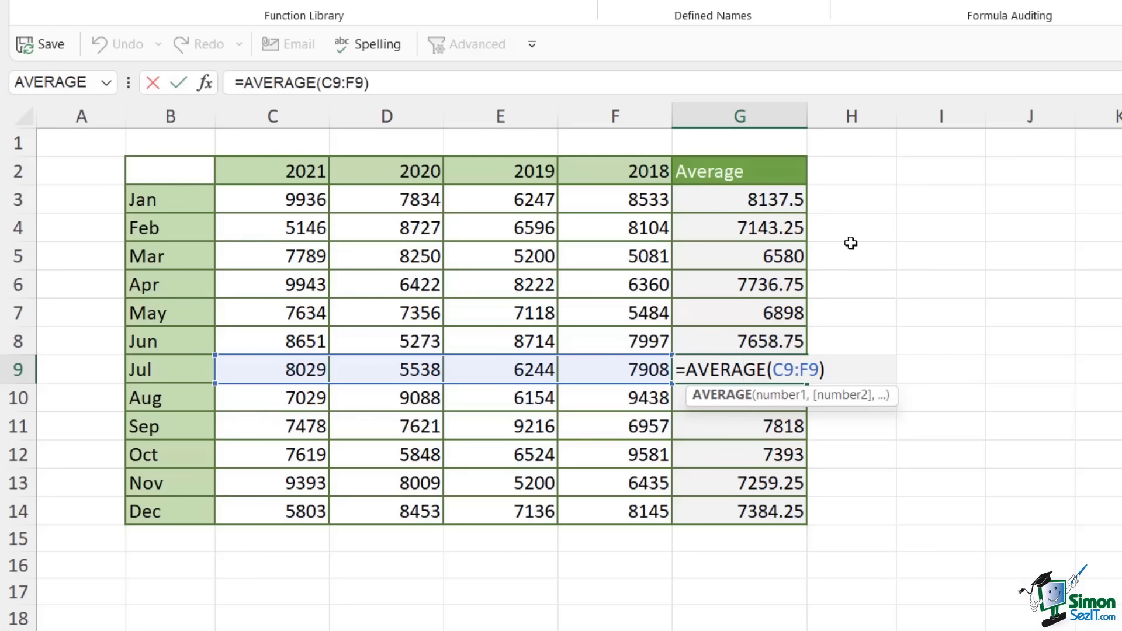
key(ctrl+Return)
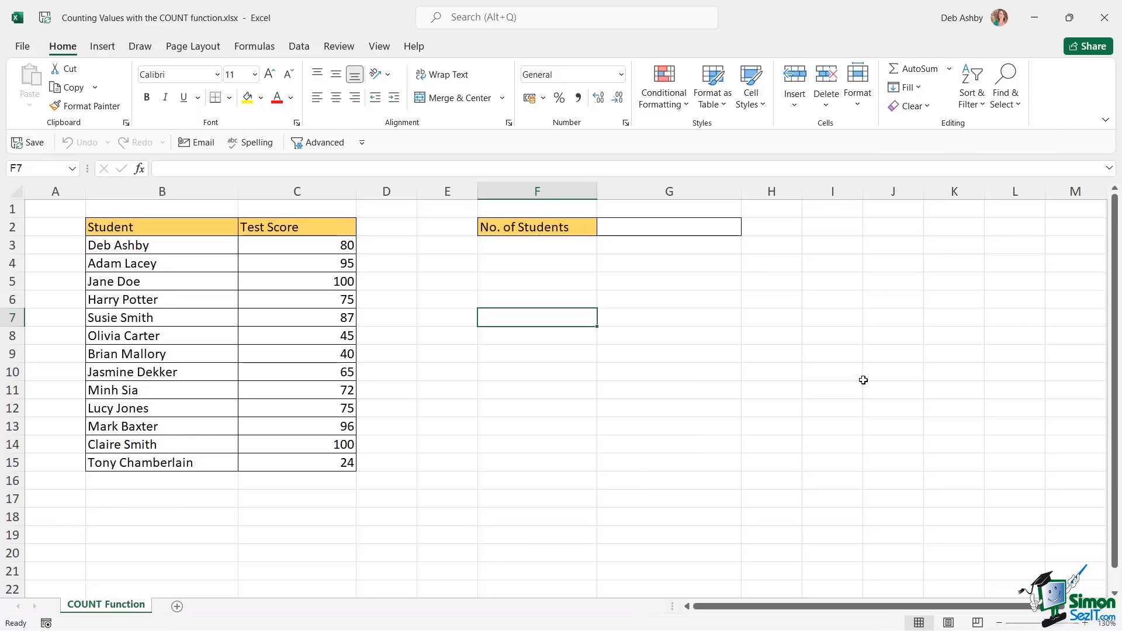
- Review the student names in B3:B15, and start a formula in G2 to browse the suggested functions from COUNT to COUNTIFS
click(673, 231)
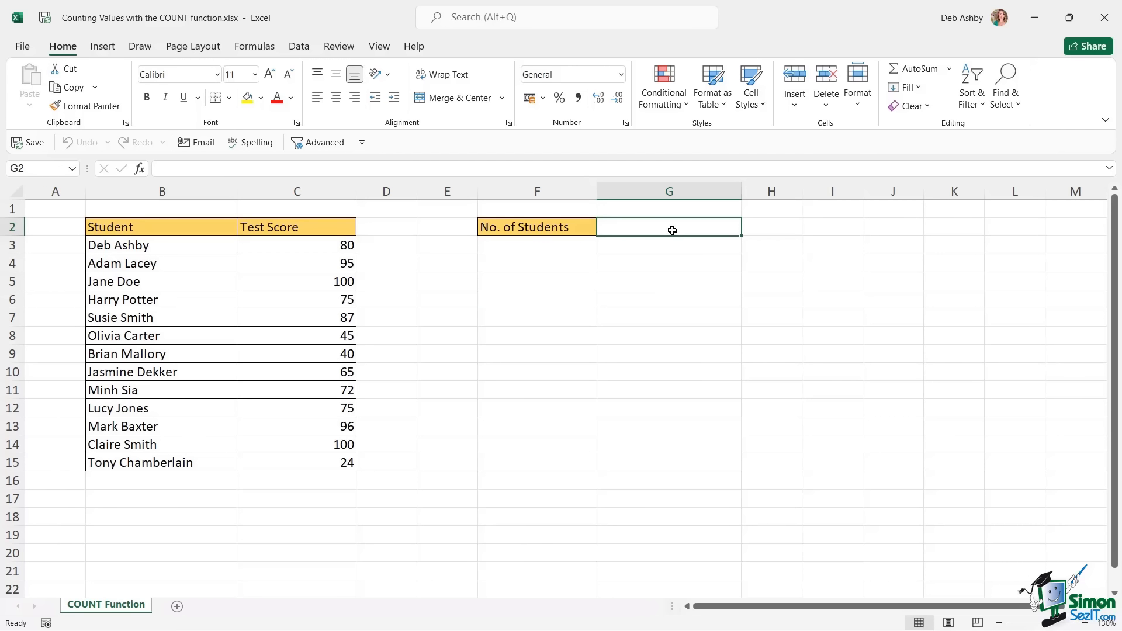
drag(200, 248, 221, 460)
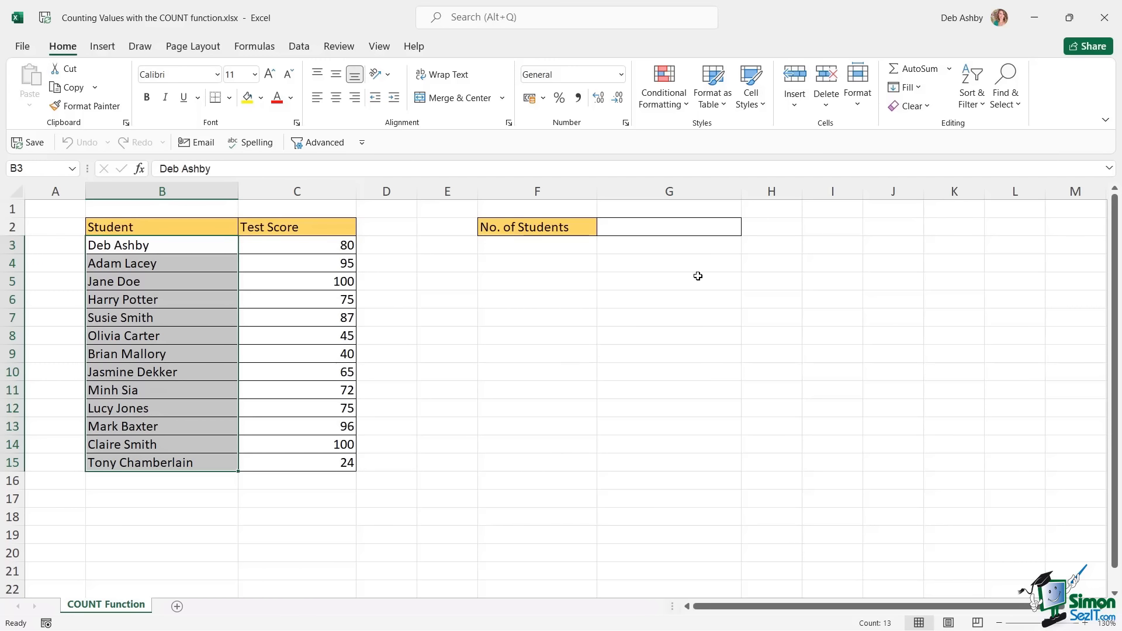
click(647, 233)
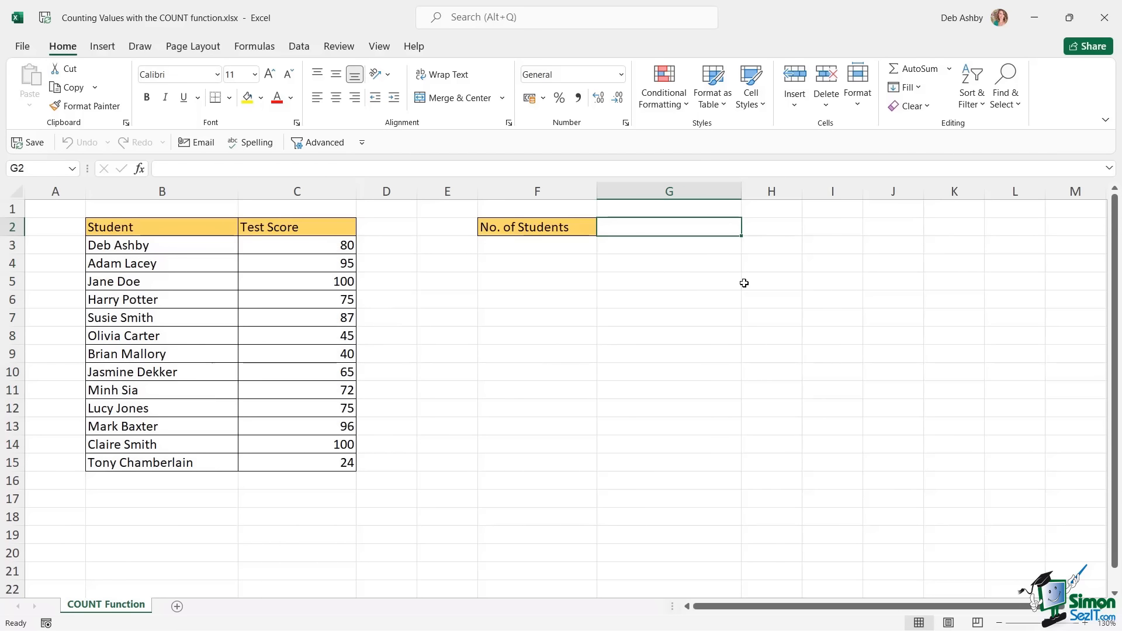
text(=COU)
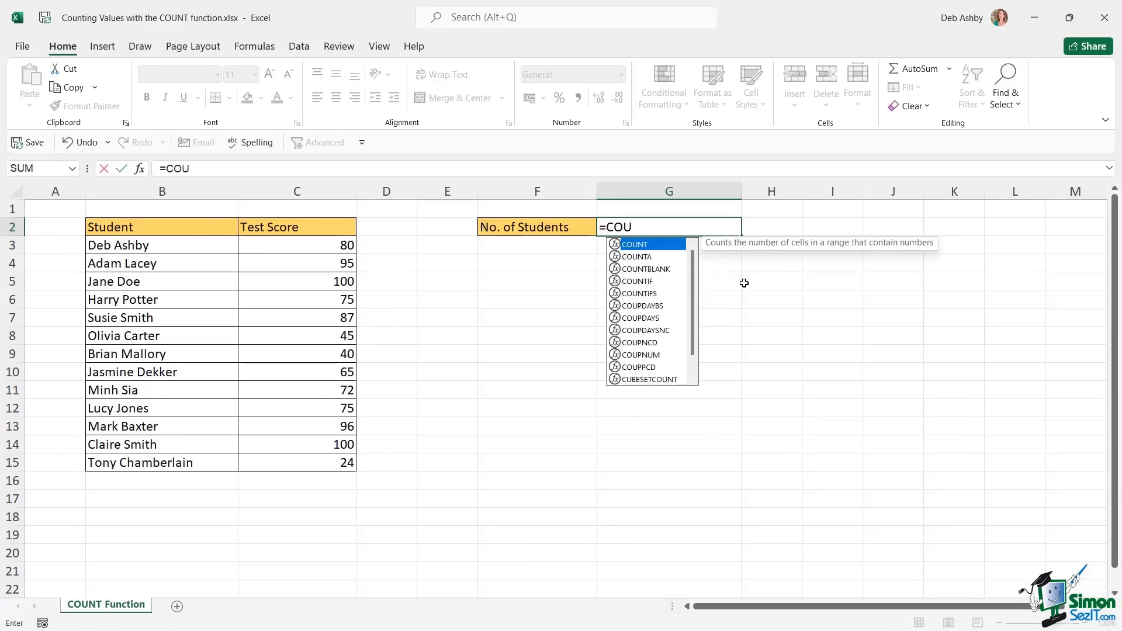
text(N)
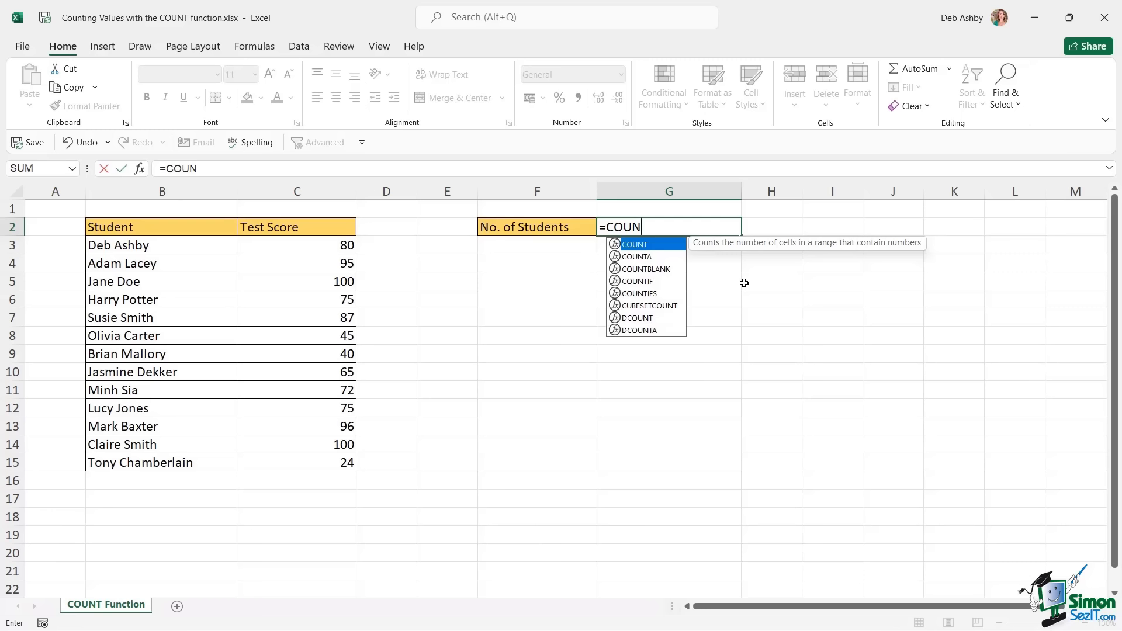
key(Down)
key(Down)
key(Down)
key(Down)
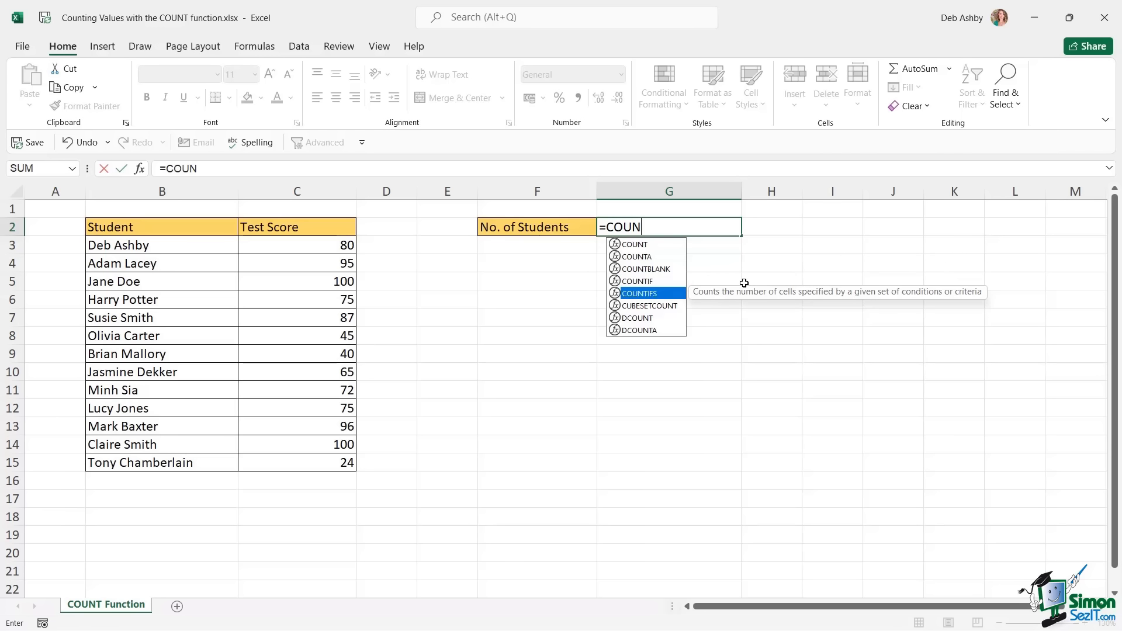
key(Up)
key(Up)
key(Up)
key(Up)
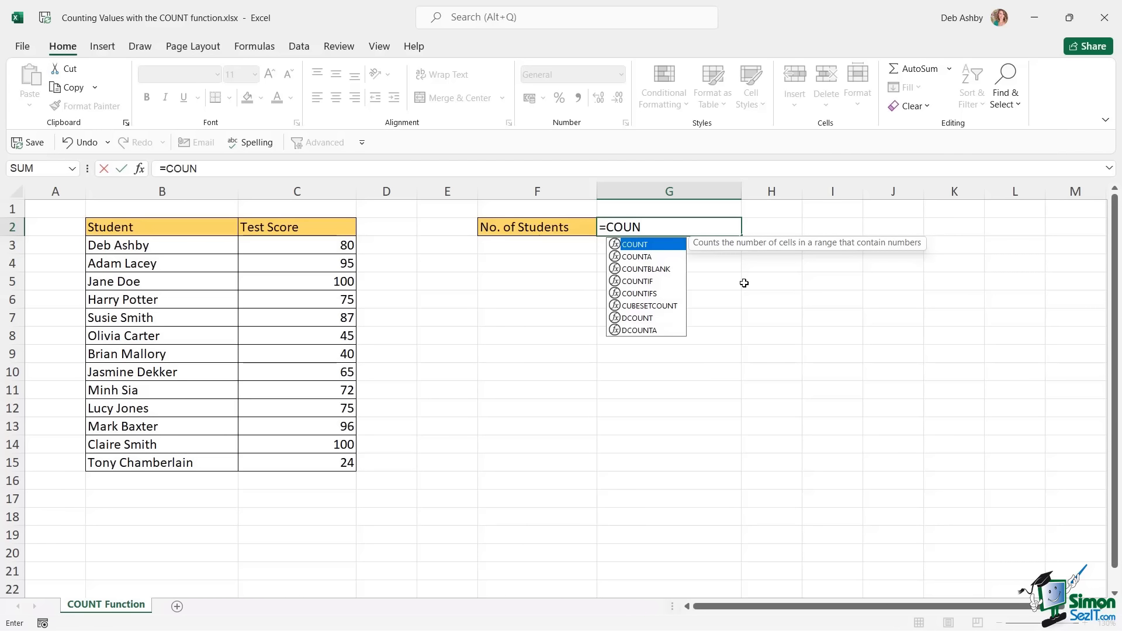
- Try to count the students in G2 with =COUNT(B3:B15)
key(Tab)
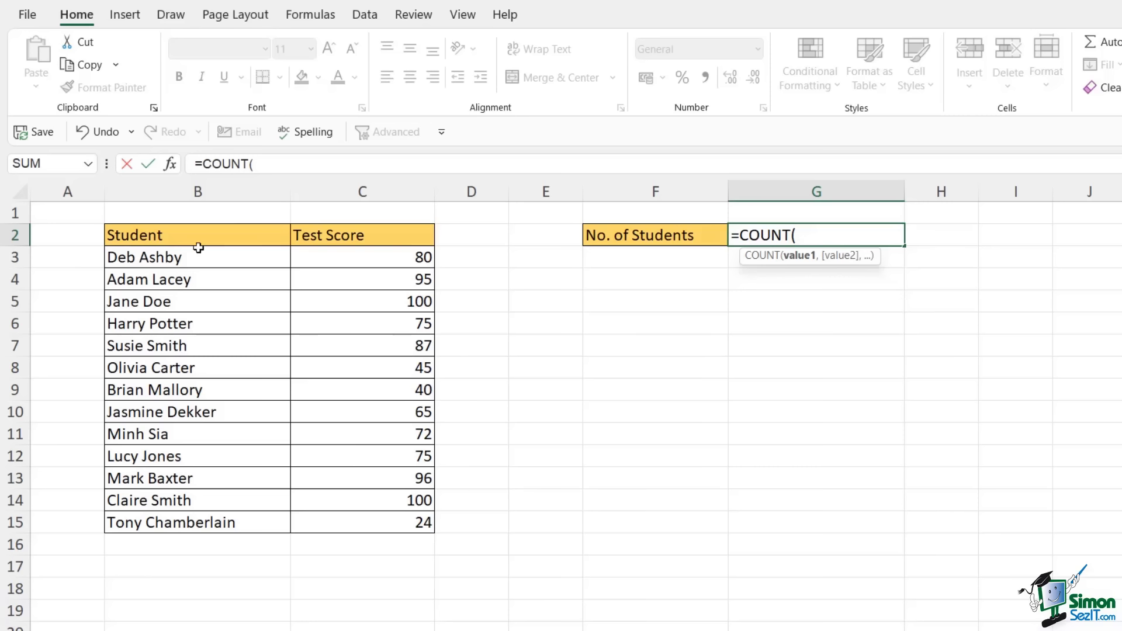
drag(215, 257, 240, 516)
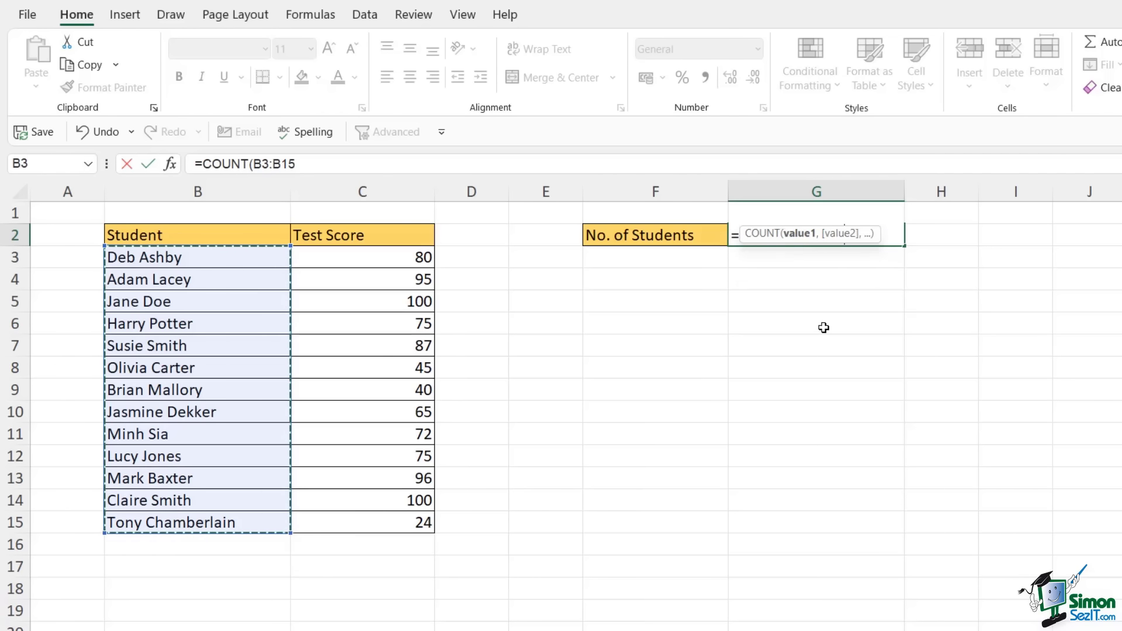
click(339, 161)
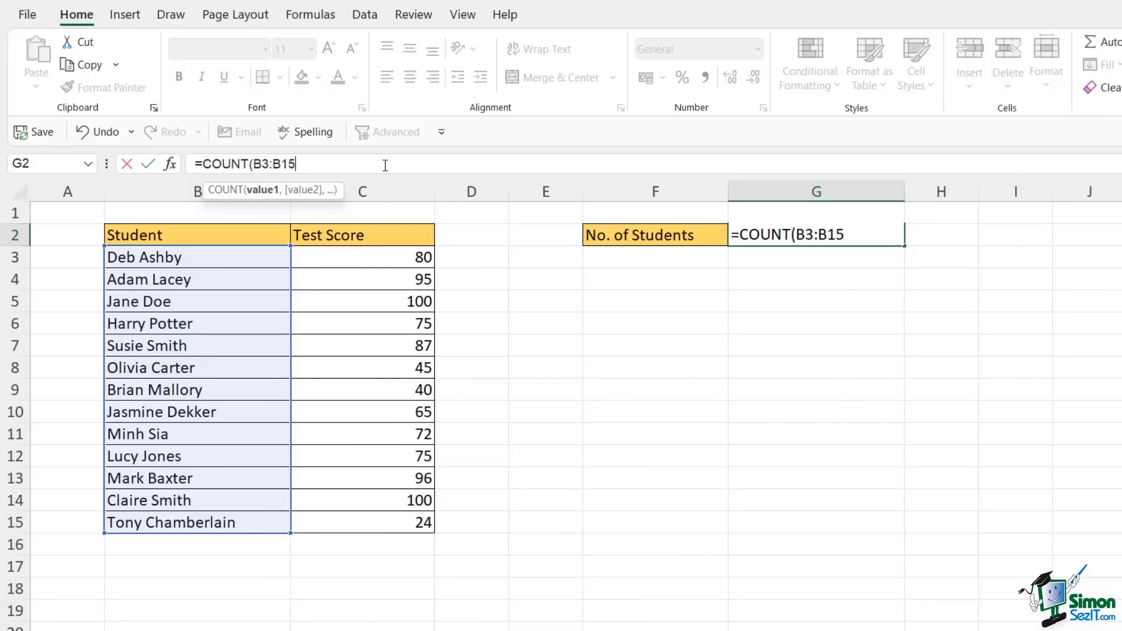
text())
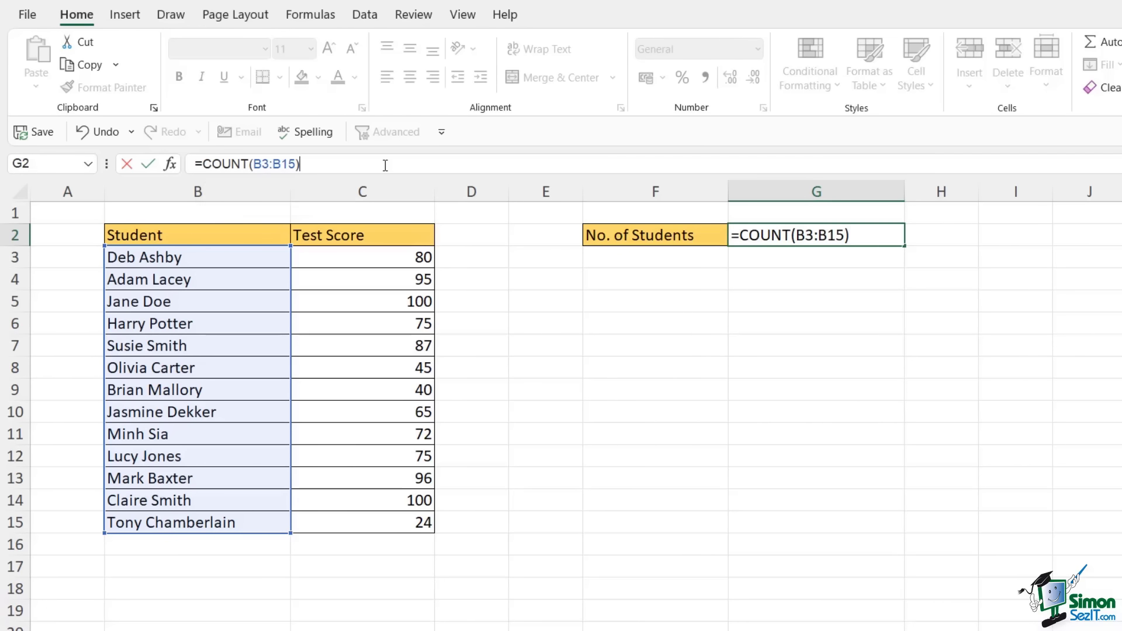
key(Return)
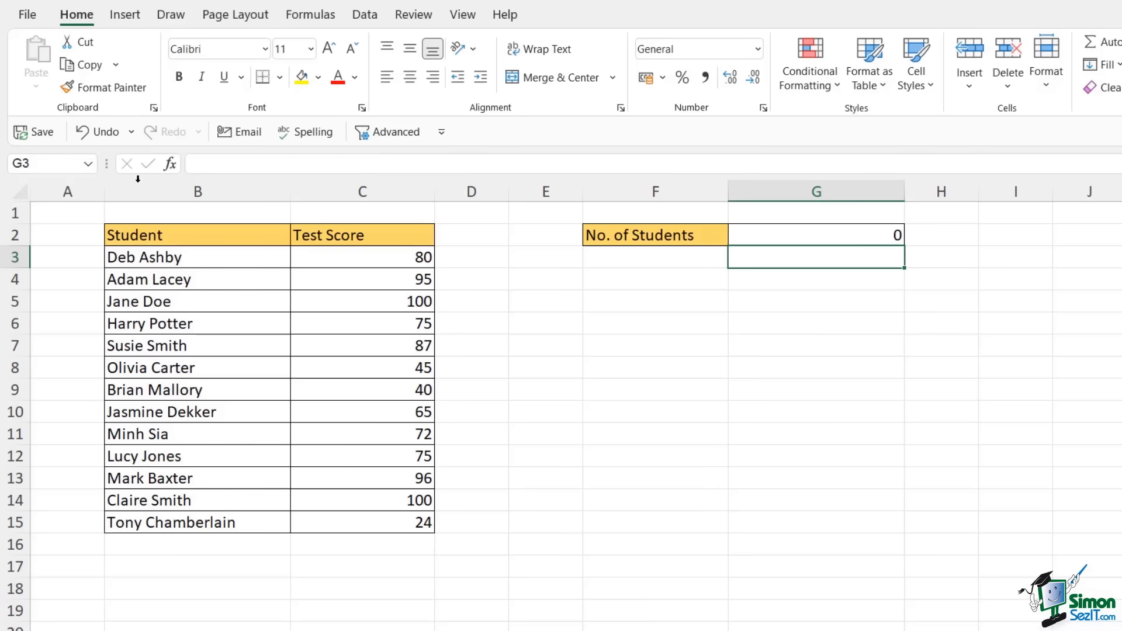
- Review the text entries in B3:B15, and change the formula in G2 to count the test scores with =COUNT(C3:C15)
drag(205, 255, 221, 524)
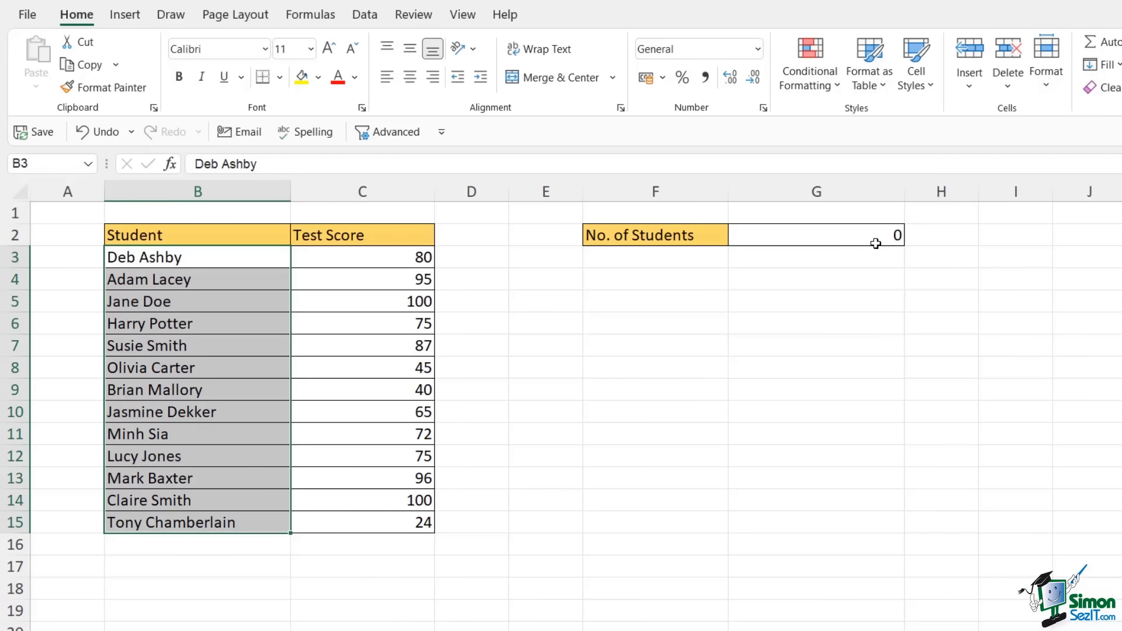
click(814, 244)
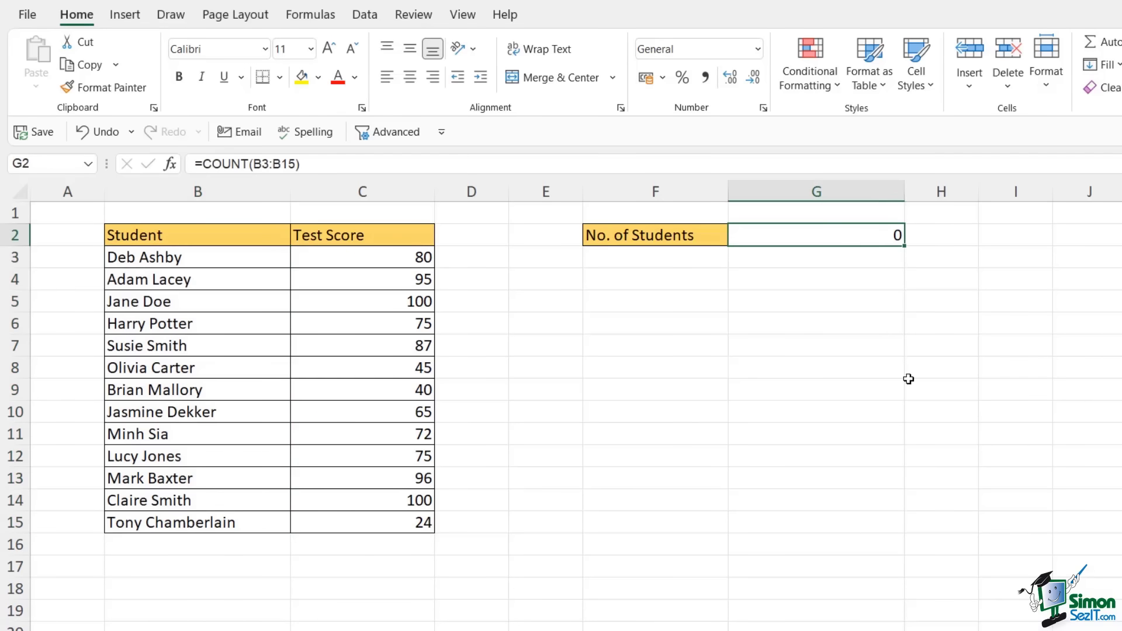
double_click(839, 239)
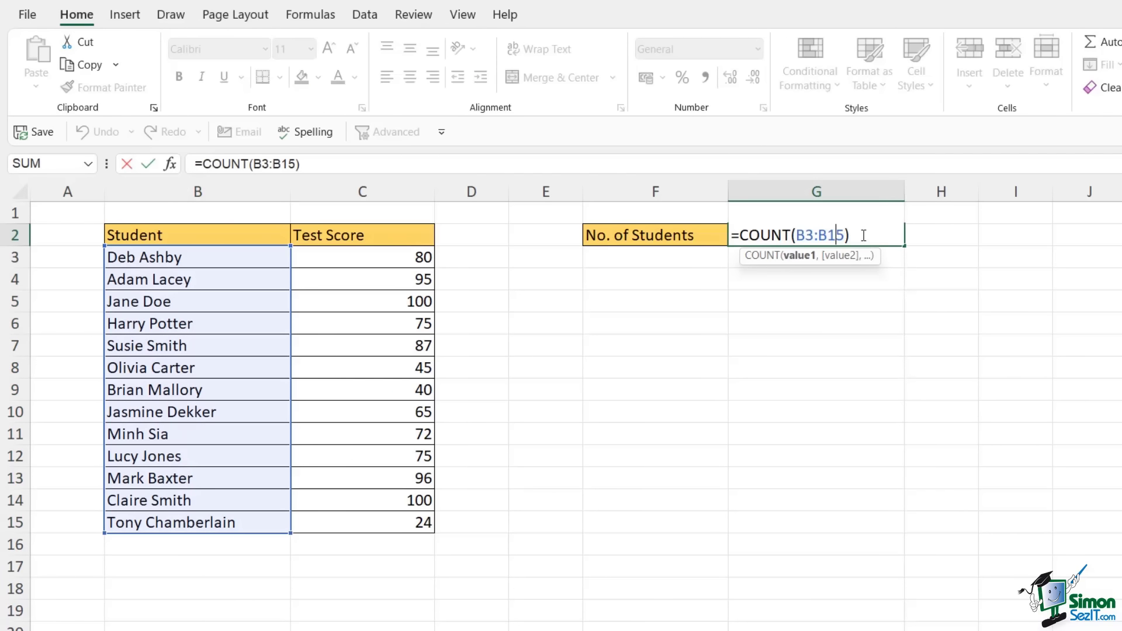
key(BackSpace)
key(BackSpace)
key(BackSpace)
key(BackSpace)
key(BackSpace)
key(BackSpace)
key(BackSpace)
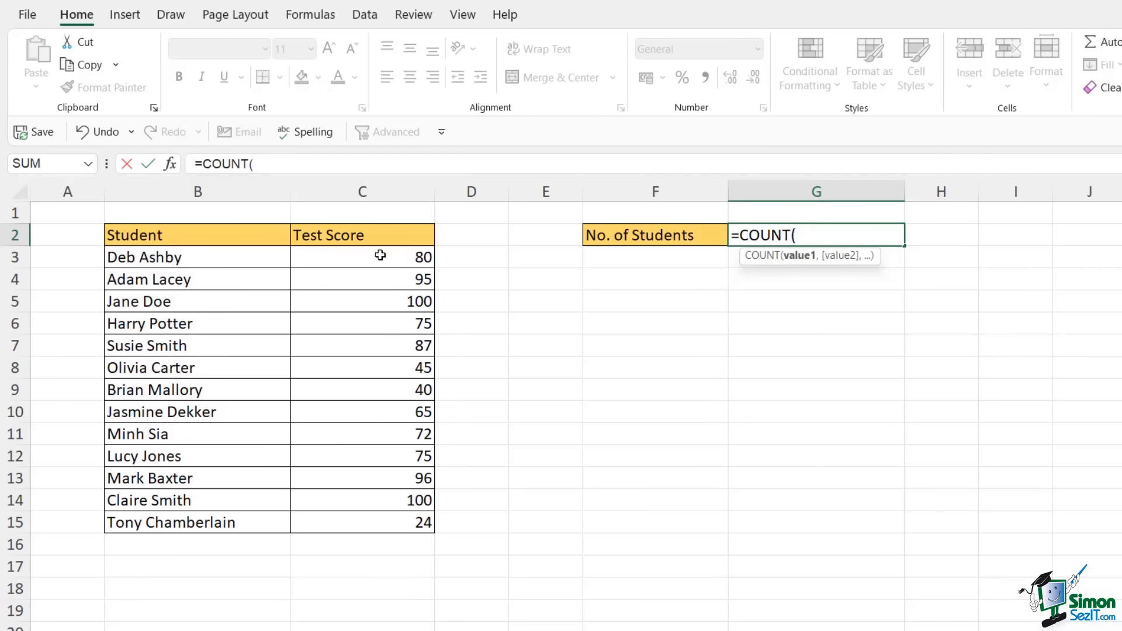
drag(380, 256, 380, 522)
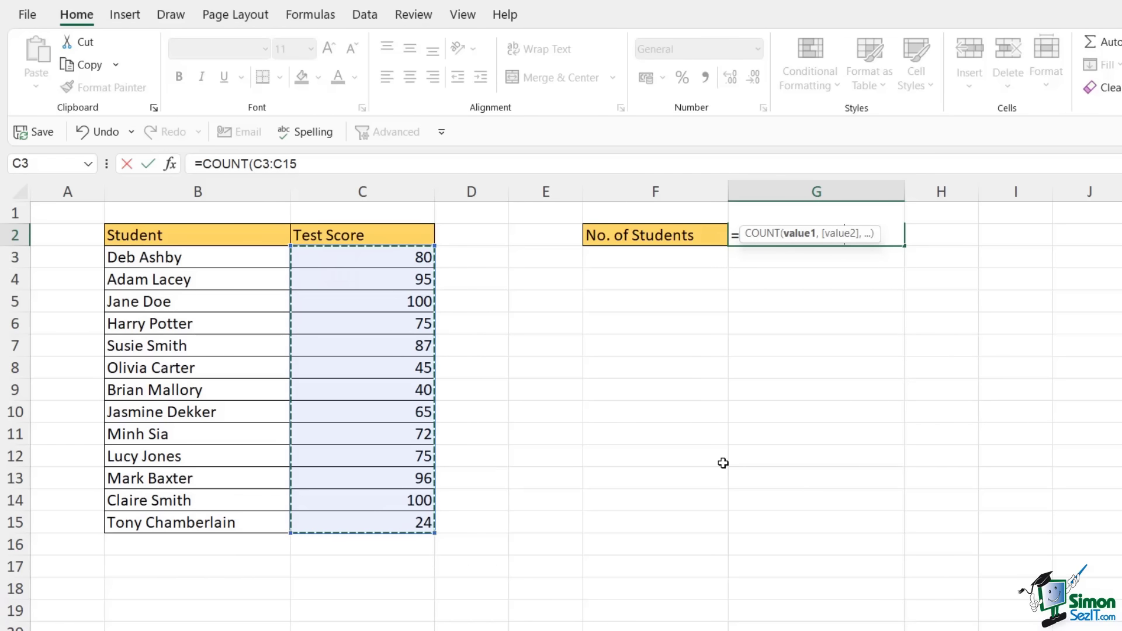
text())
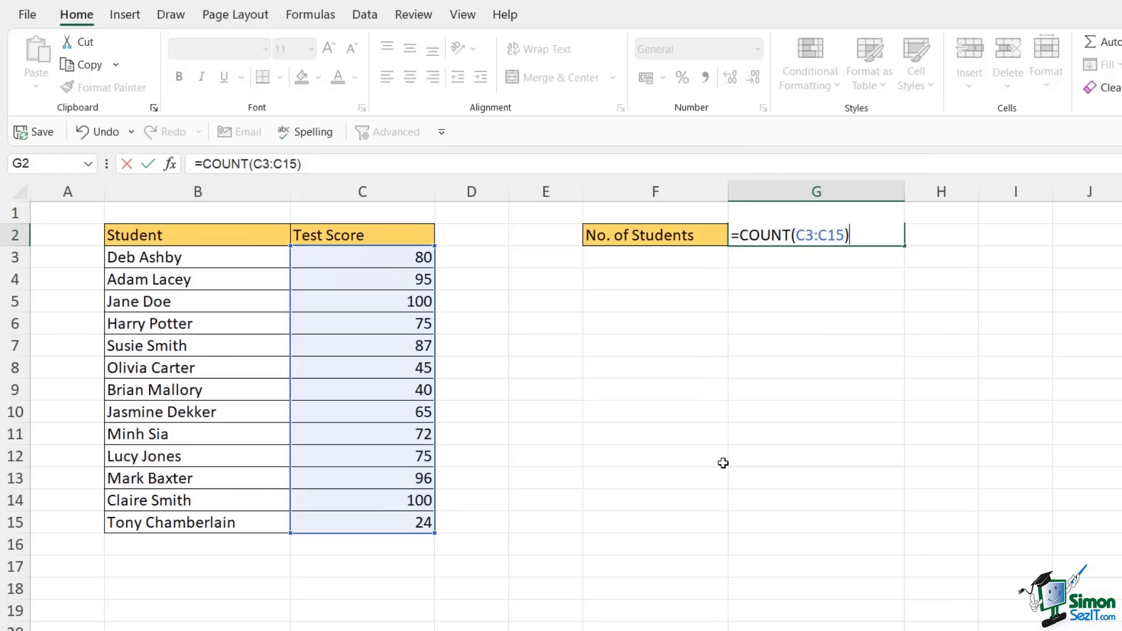
key(Return)
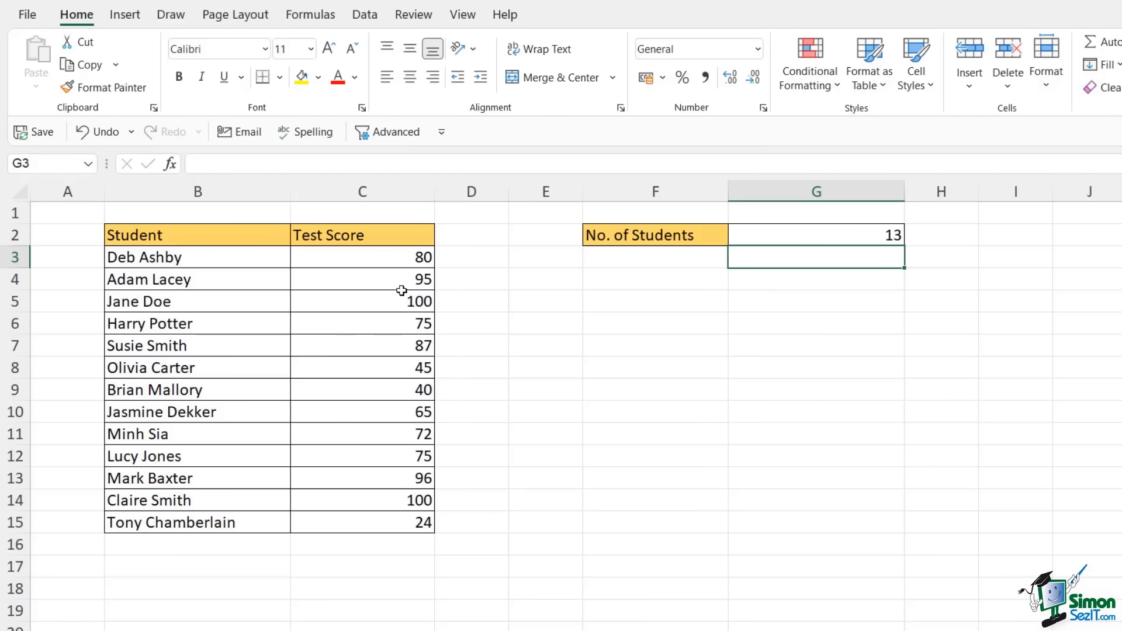
- Replace the formula in G2 with =COUNTA(B3:B15) to count the student names
click(813, 234)
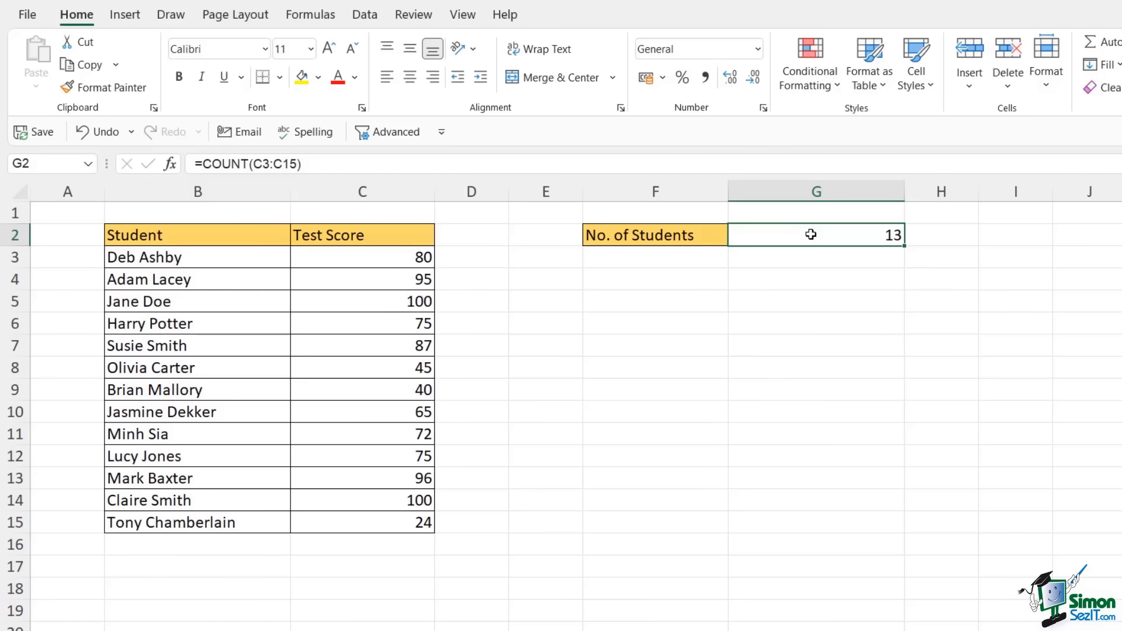
double_click(811, 234)
drag(854, 235, 694, 234)
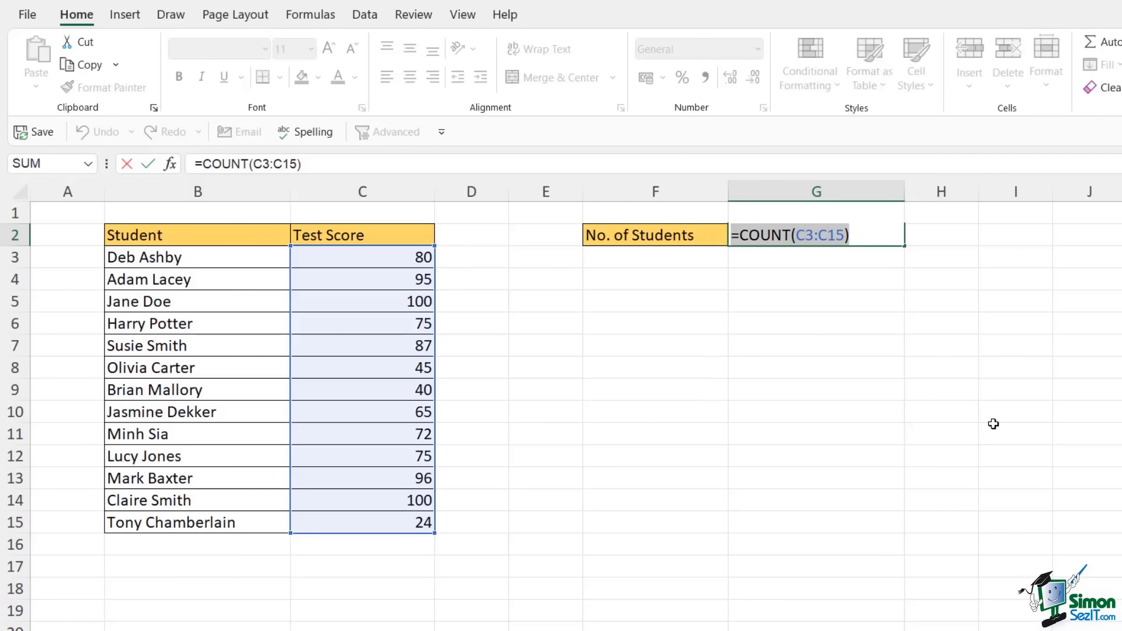
key(Delete)
text(=)
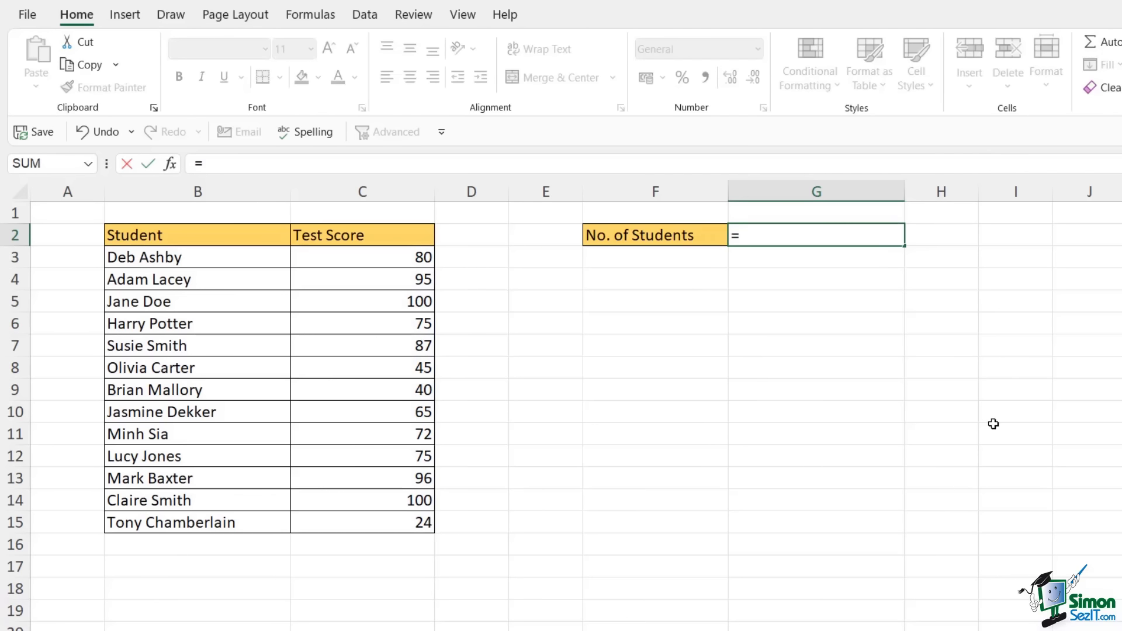
text(COUNT)
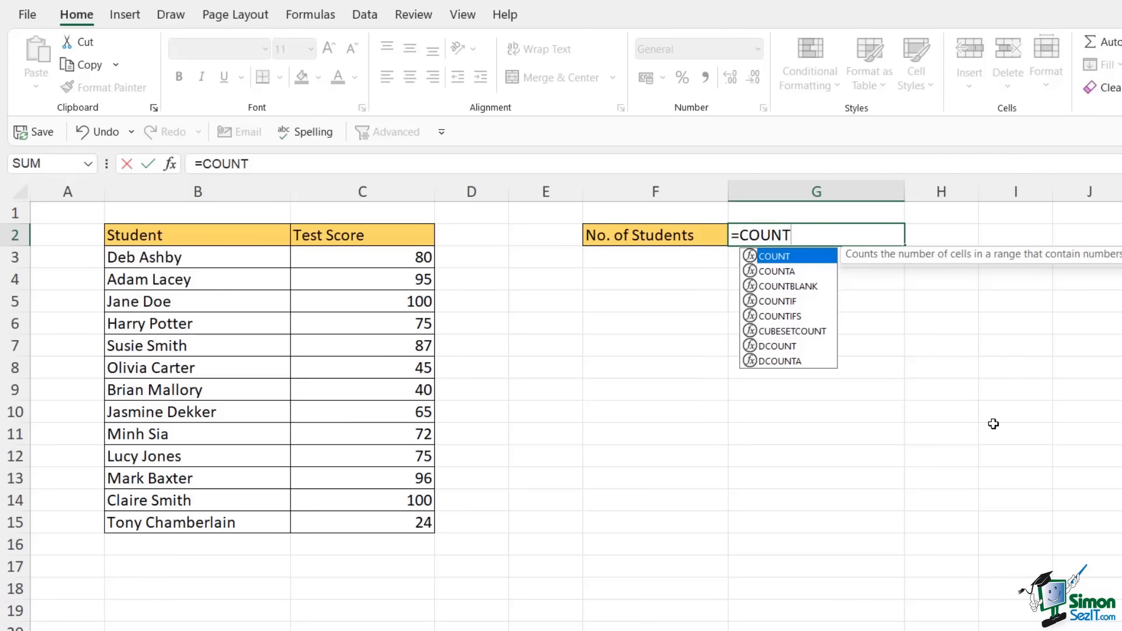
text(A)
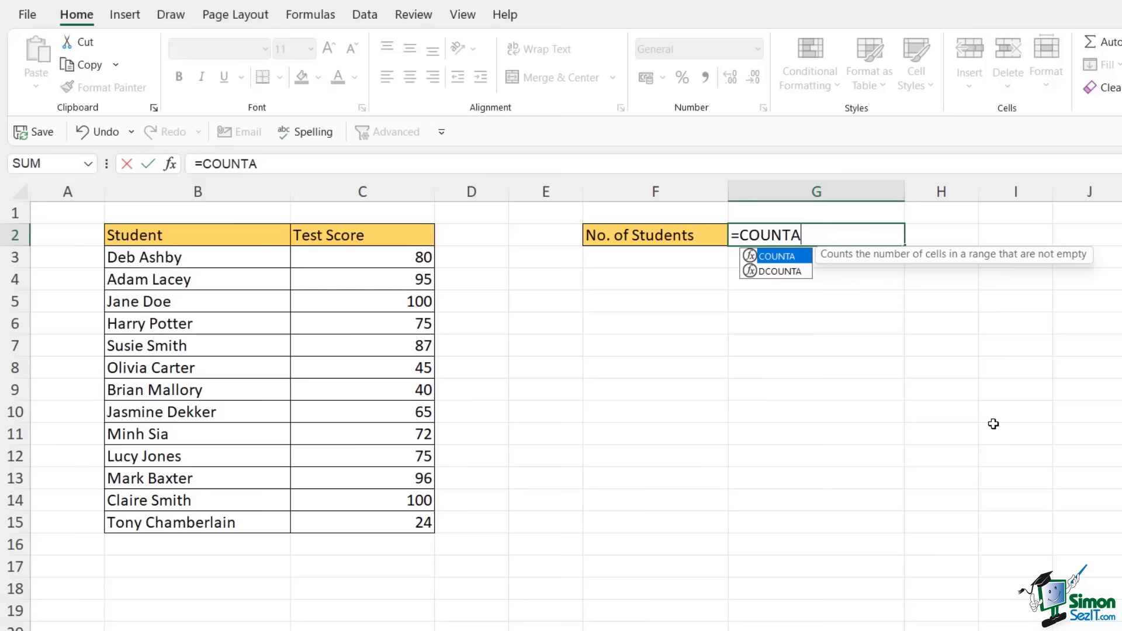
text(()
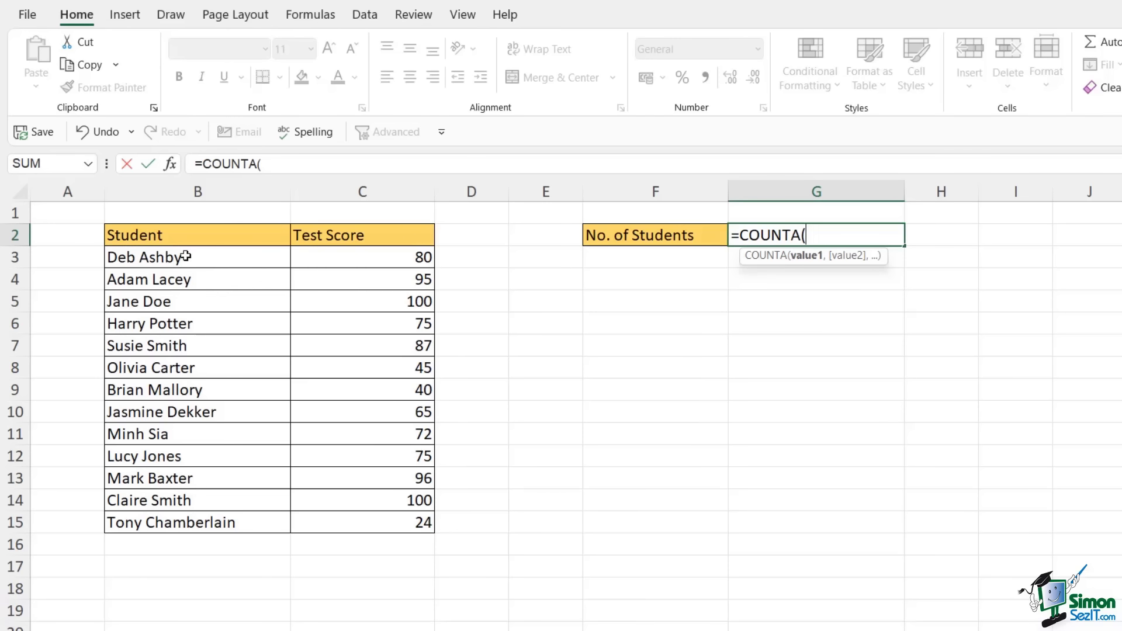
drag(193, 258, 185, 521)
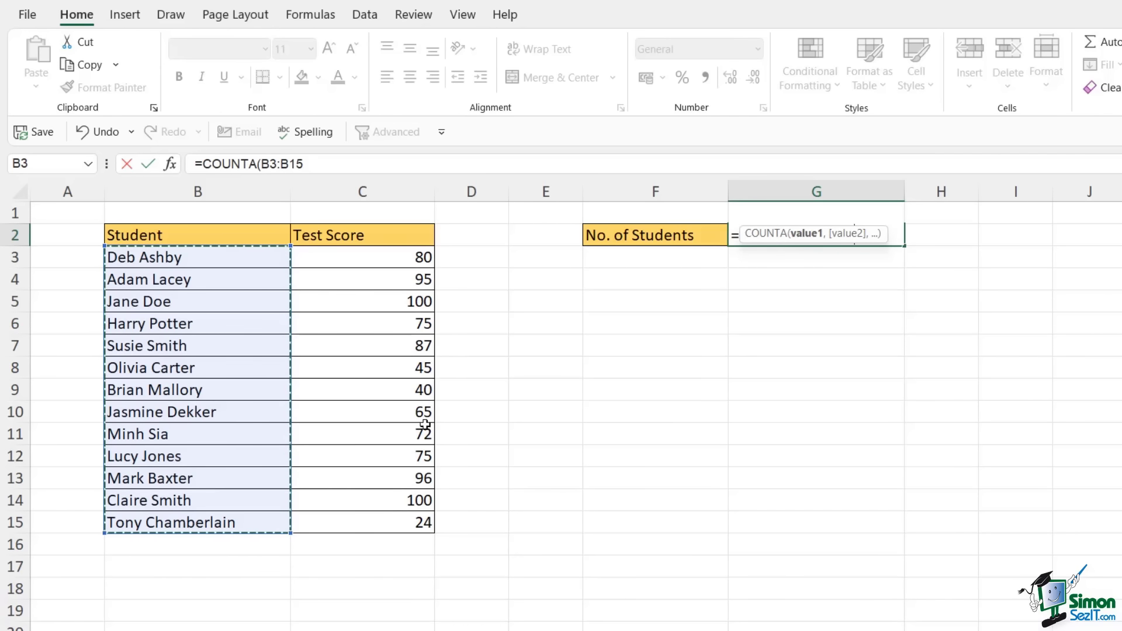
text())
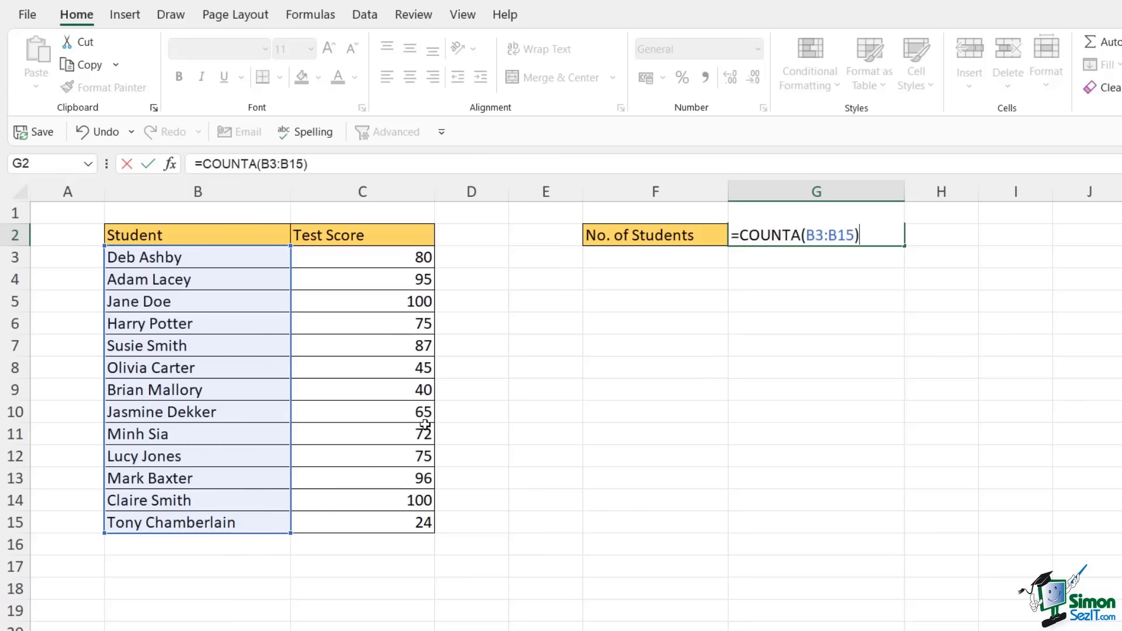
key(Return)
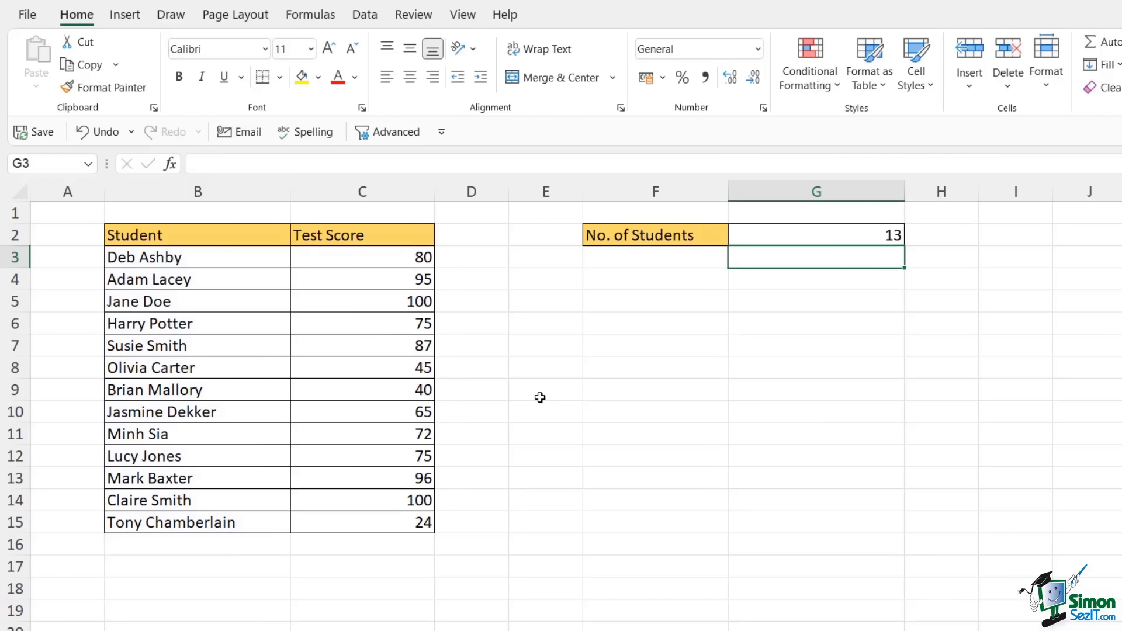
- Clear the student name and test score in B8:C8 to test the COUNTA formula, and review the range B3:B15
click(801, 239)
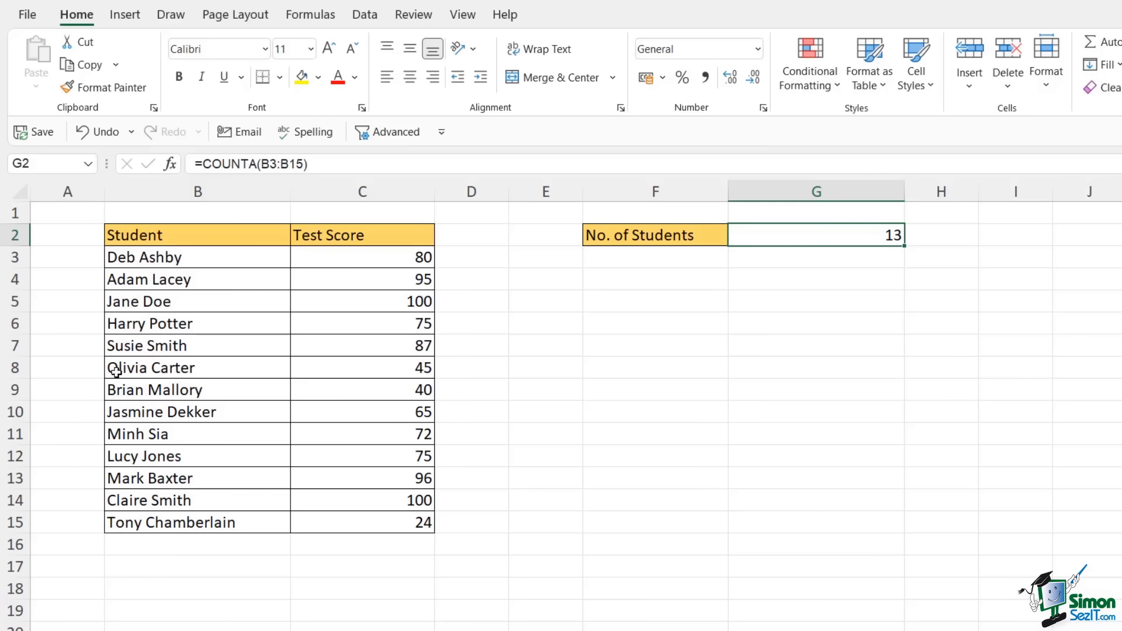
drag(114, 369, 378, 364)
key(Delete)
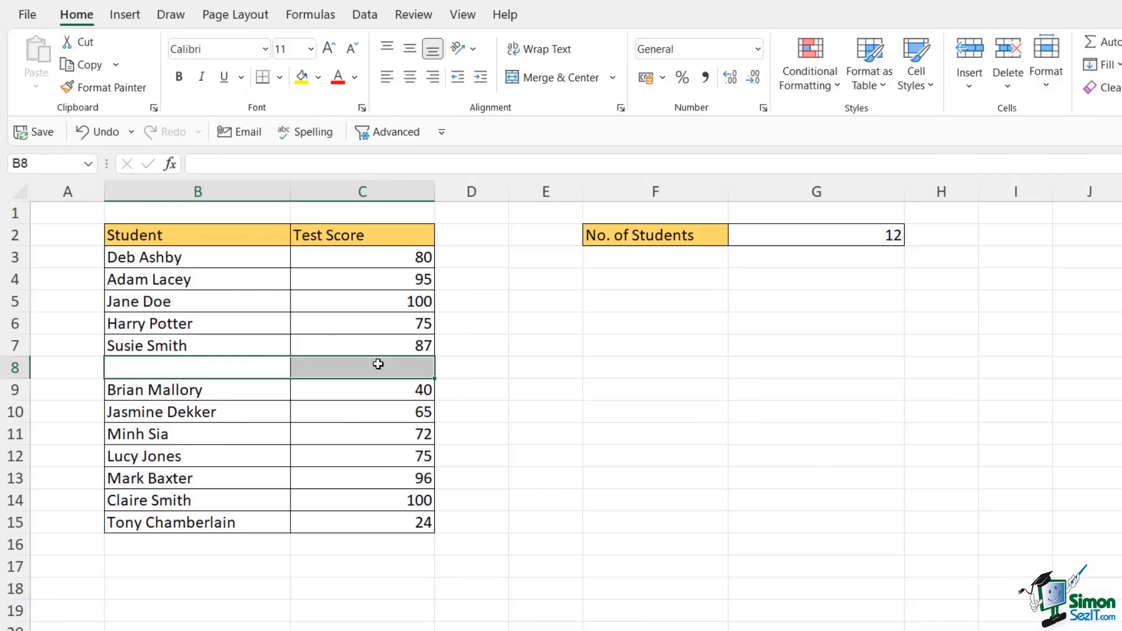
click(475, 364)
drag(193, 261, 216, 521)
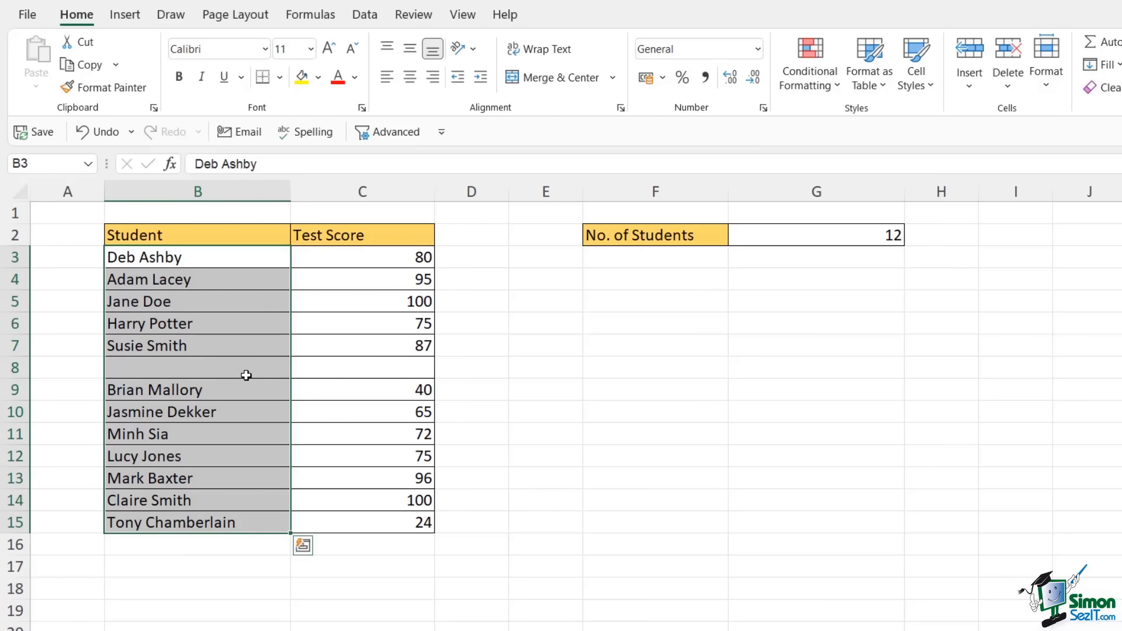
- Review the COUNTA formula and the blank cell B8, and replace the formula in G2 with =COUNT(C3:C15)
click(813, 233)
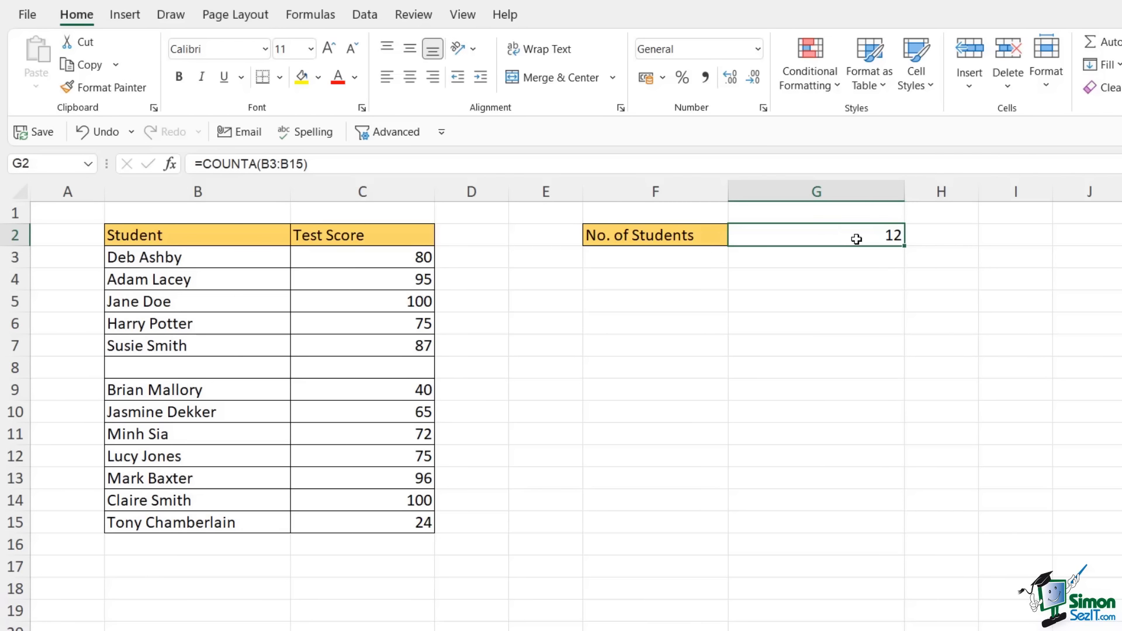
click(189, 369)
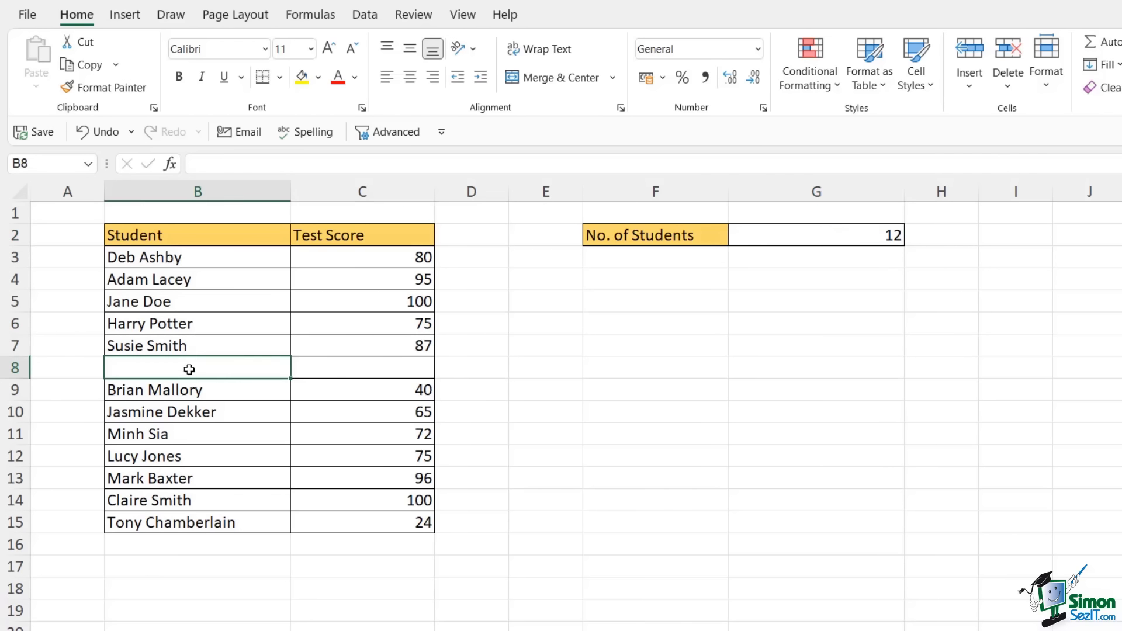
click(824, 236)
double_click(865, 236)
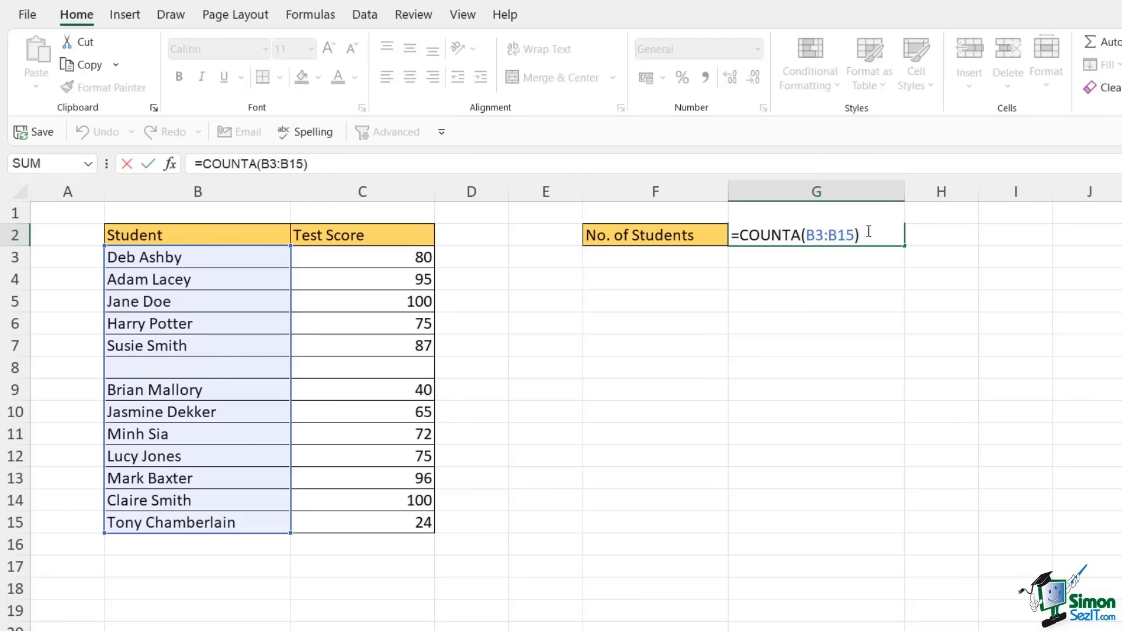
drag(868, 235, 734, 235)
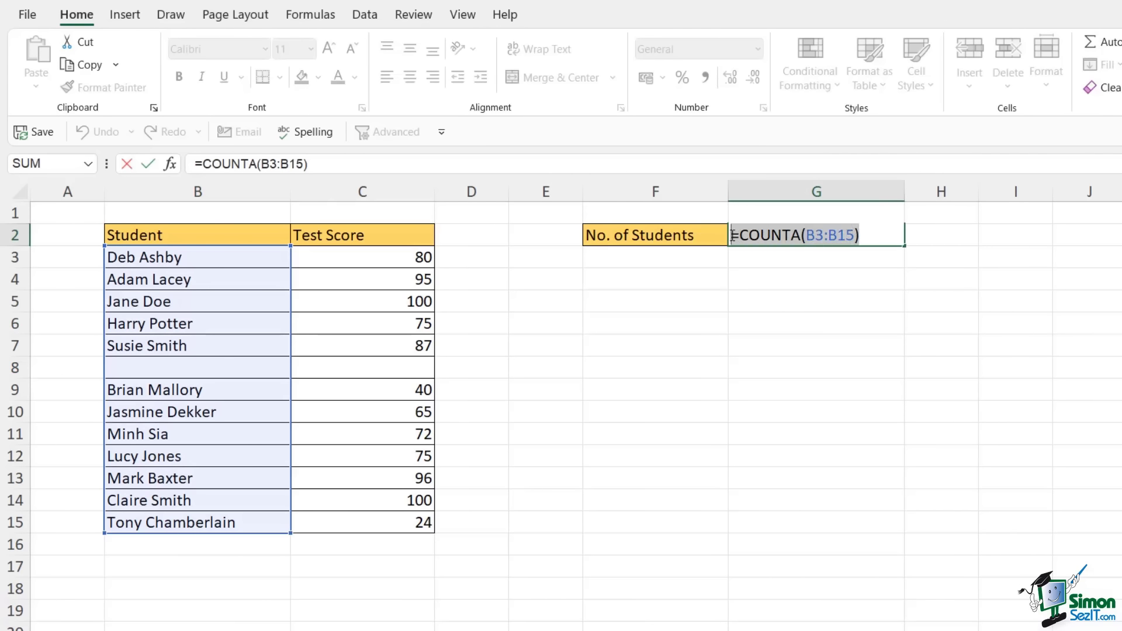
key(Delete)
text(COU)
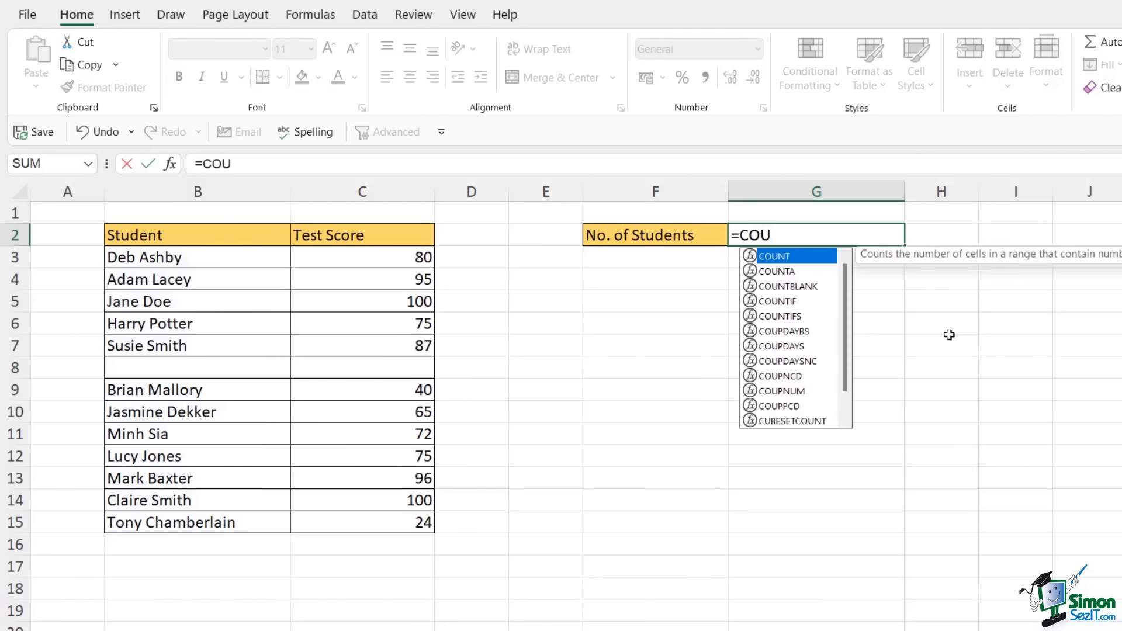
text(NT()
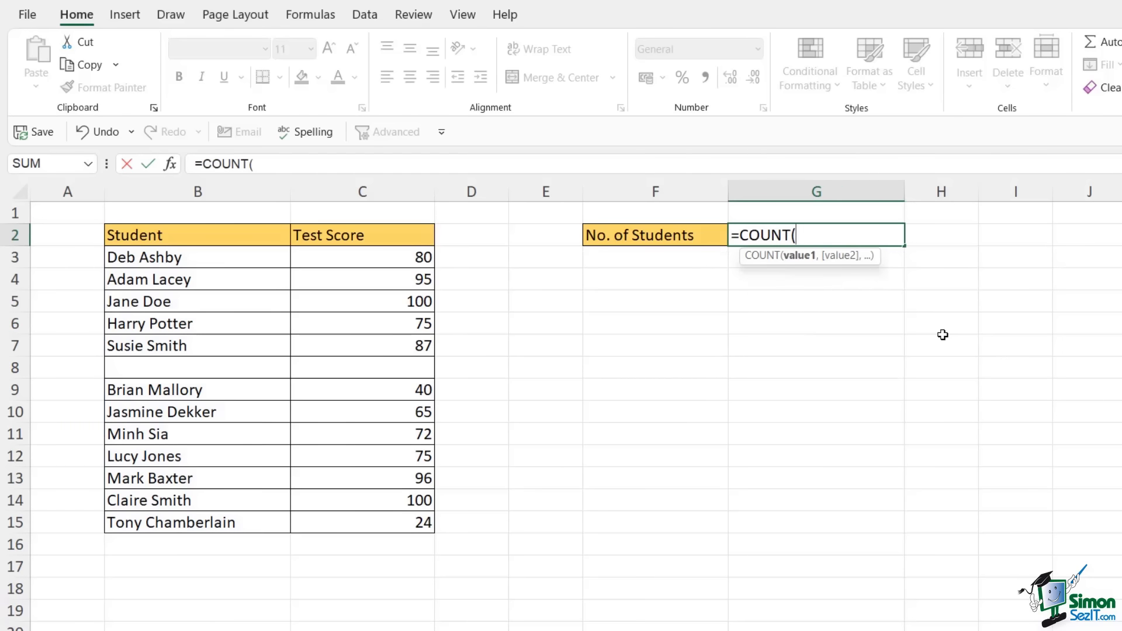
drag(378, 257, 381, 522)
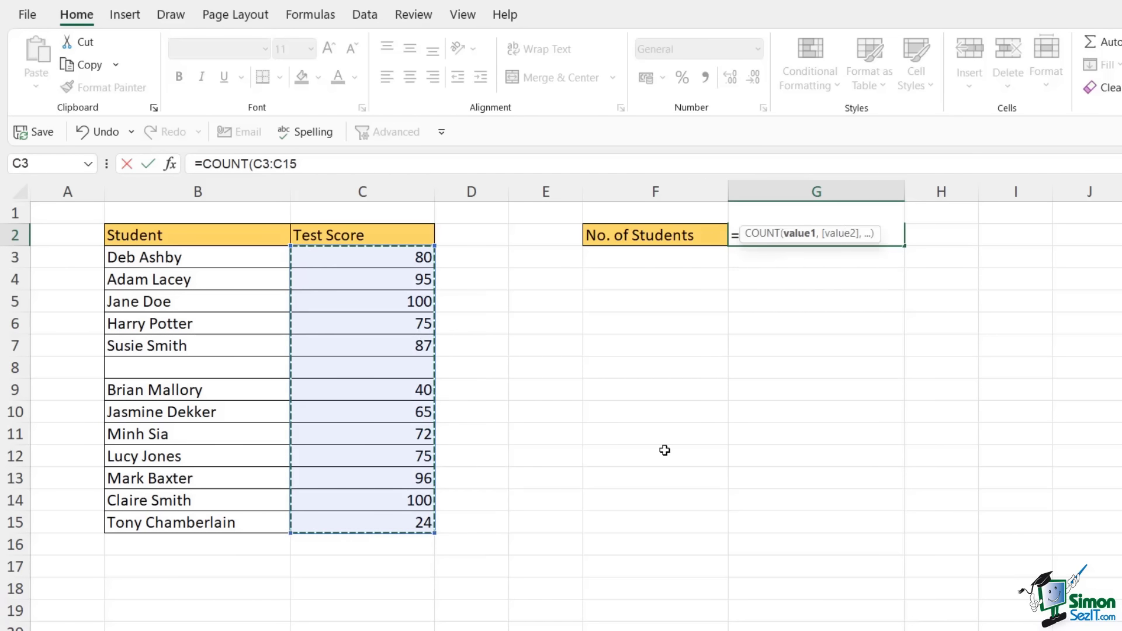
text())
key(Return)
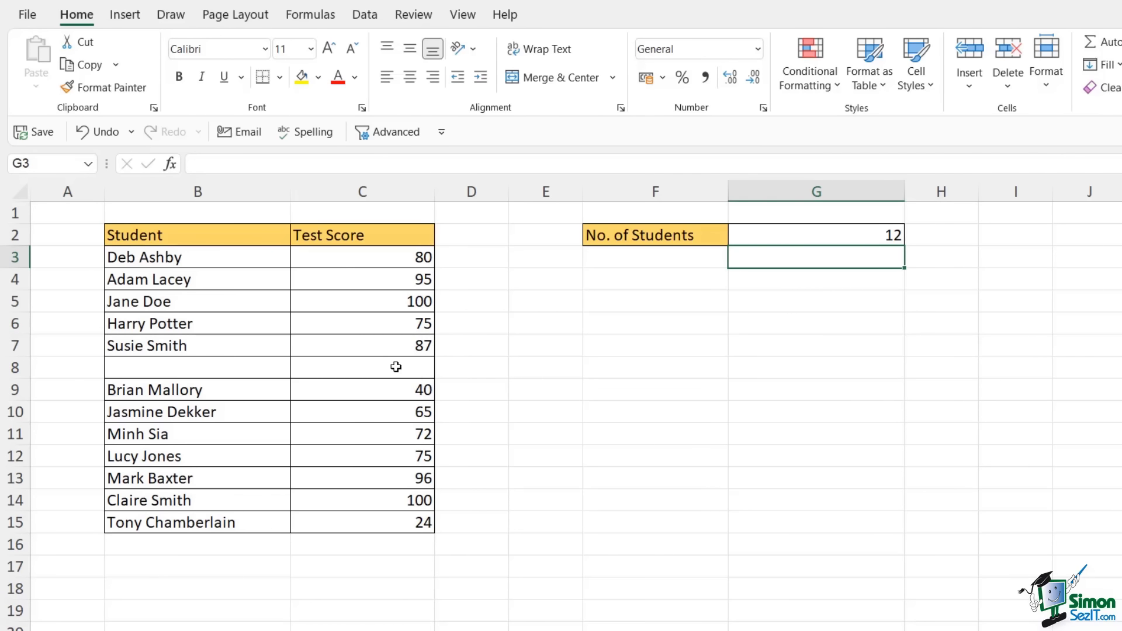
- Replace the formula in G2 with =COUNTBLANK(B3:B15) and check it against the empty cell in the student range
key(Up)
key(Delete)
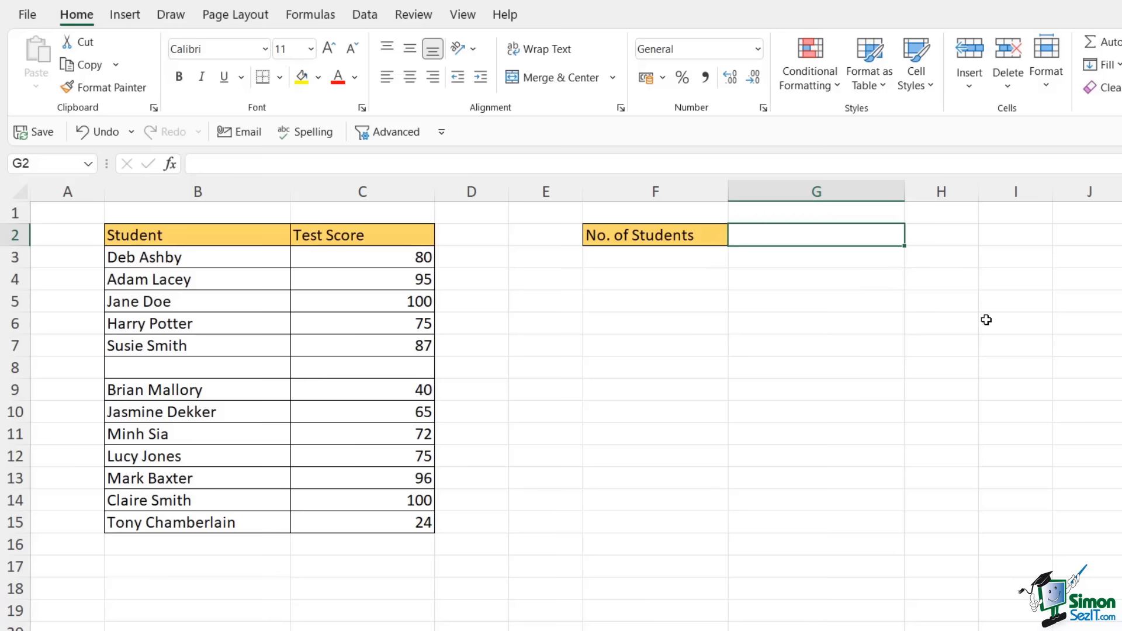
text(=)
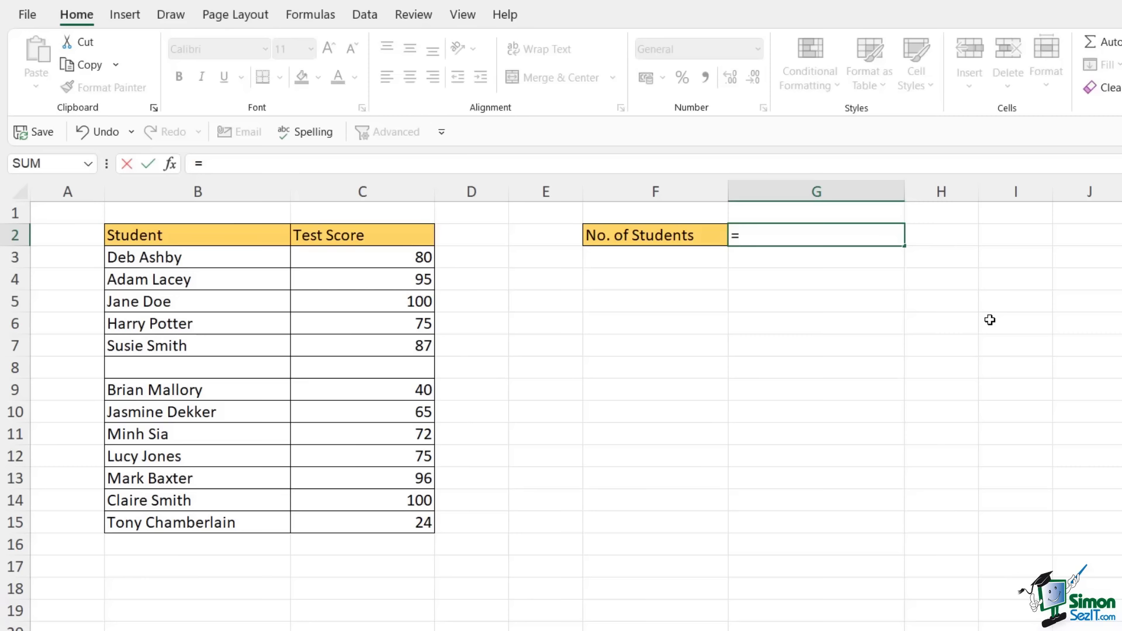
text(COUNT)
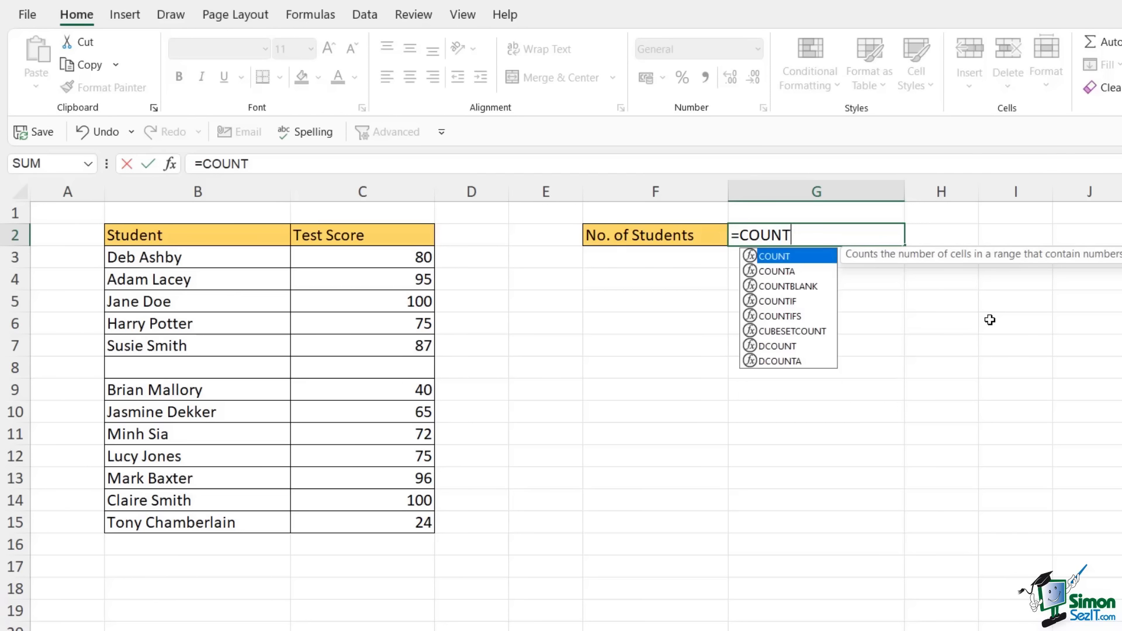
key(Down)
key(Down)
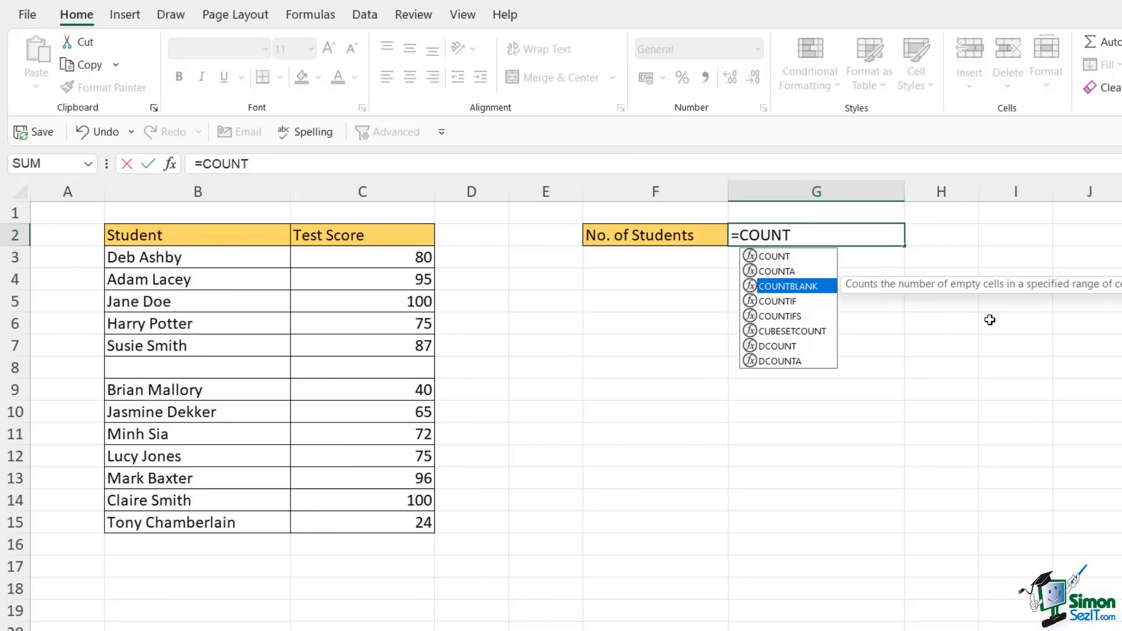
key(Tab)
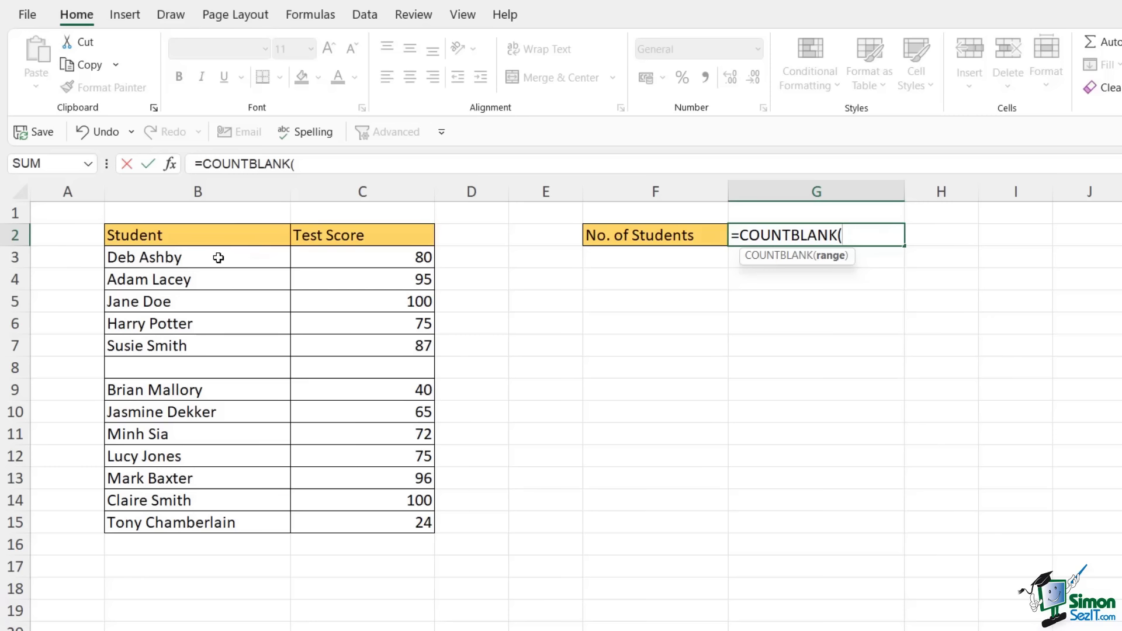
drag(218, 257, 271, 517)
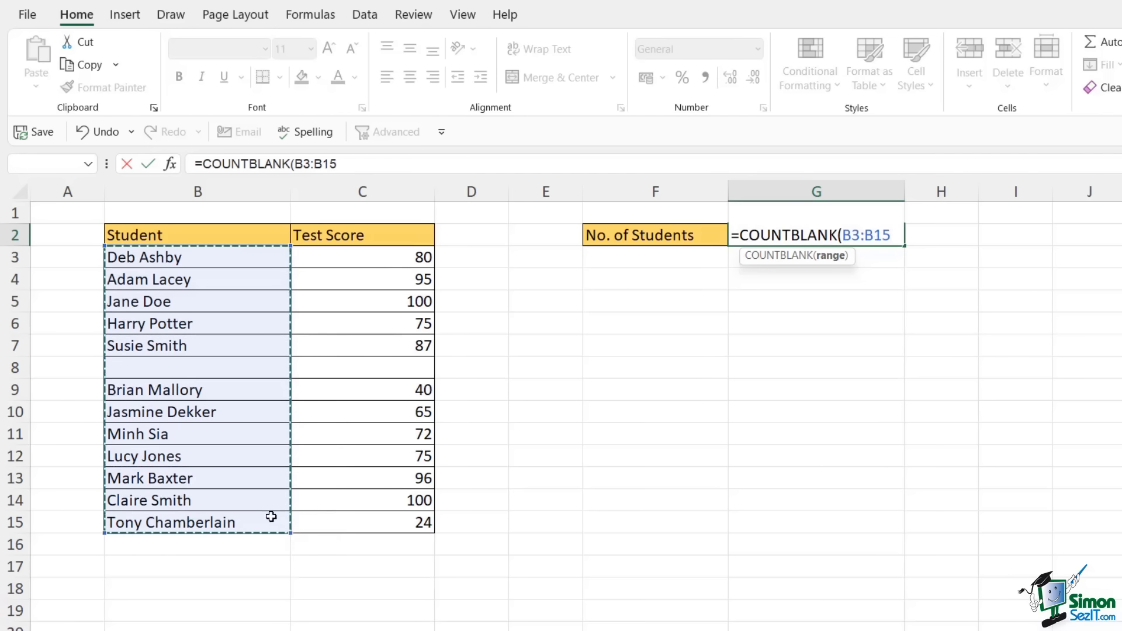
text())
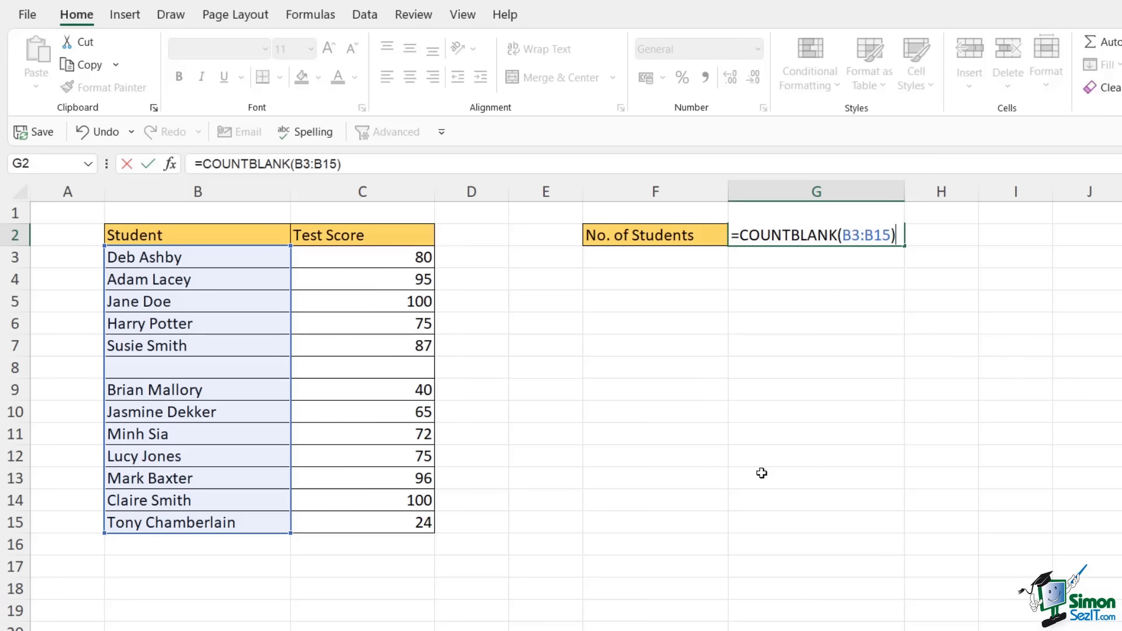
key(Return)
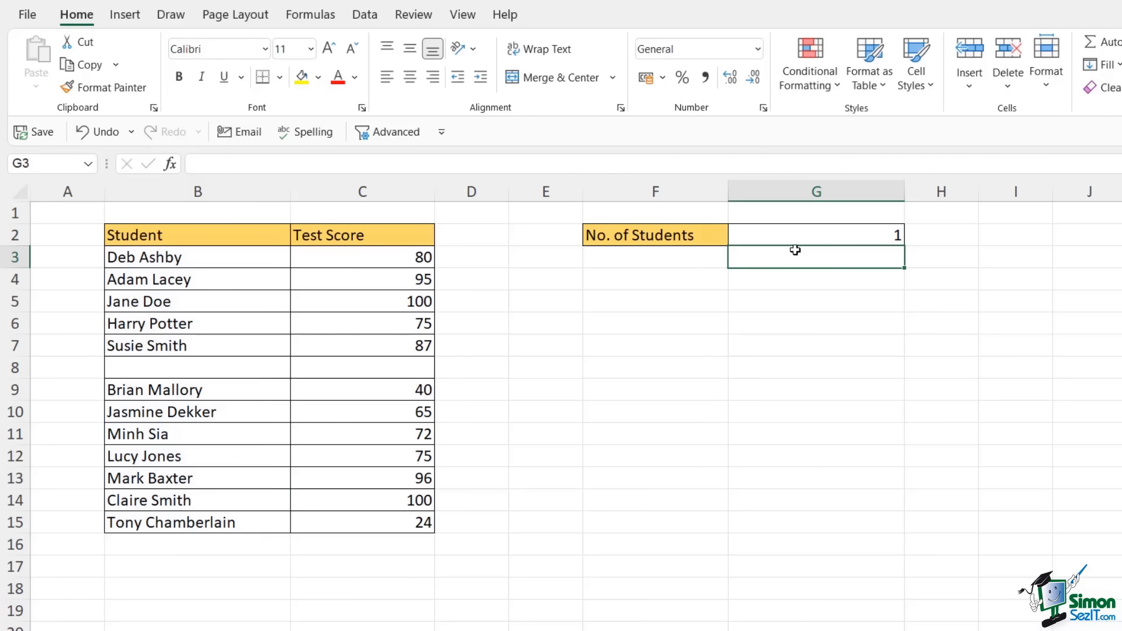
click(828, 232)
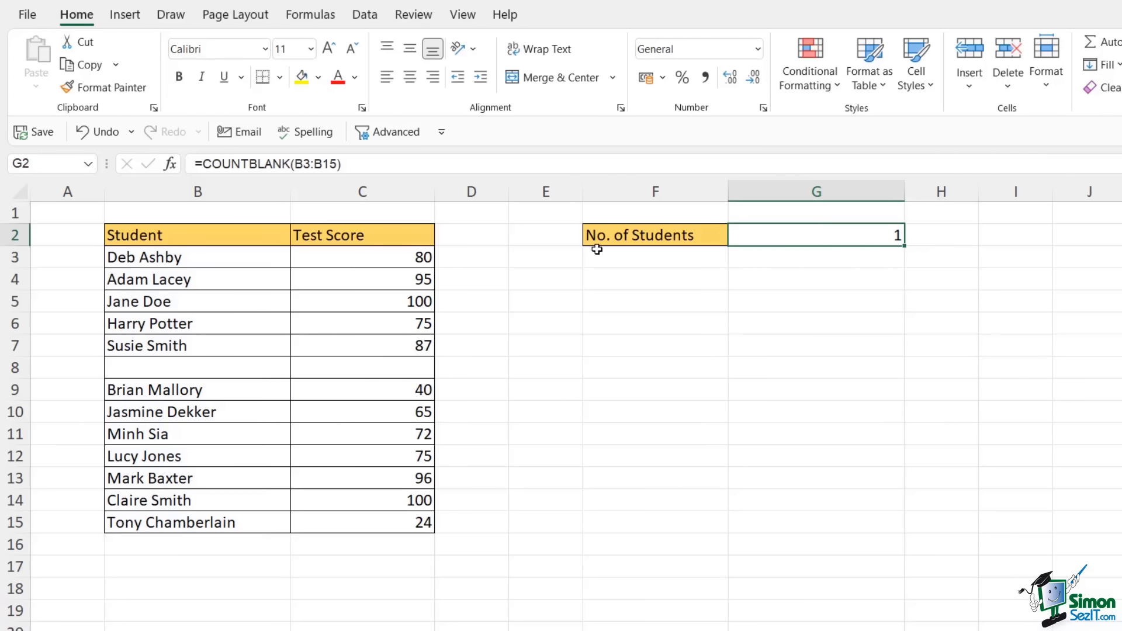
drag(255, 257, 234, 526)
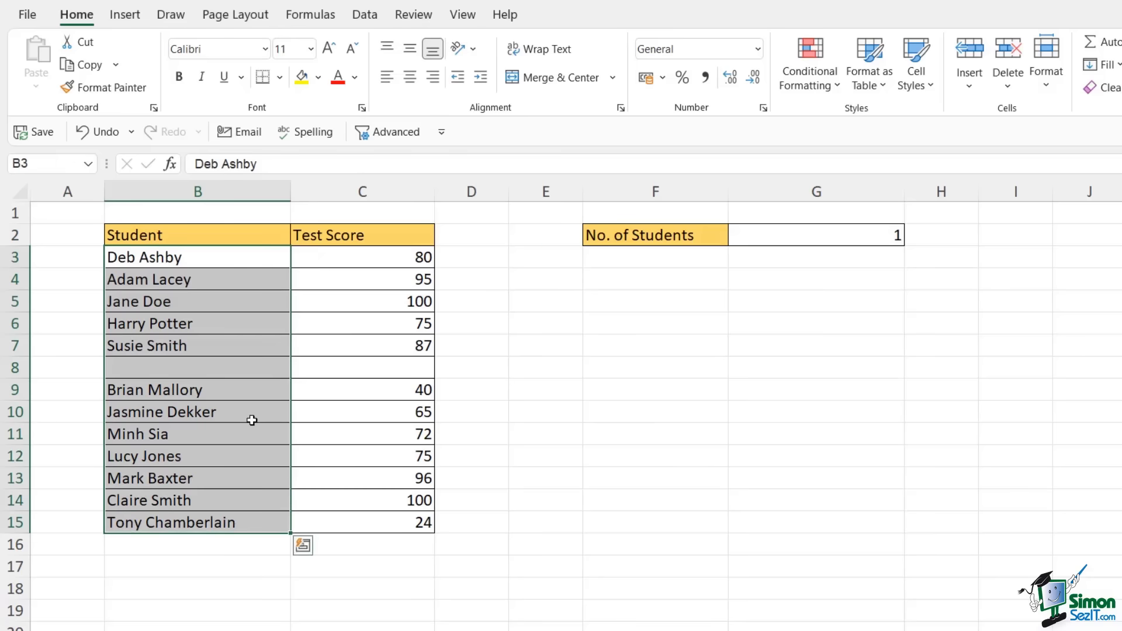
click(218, 369)
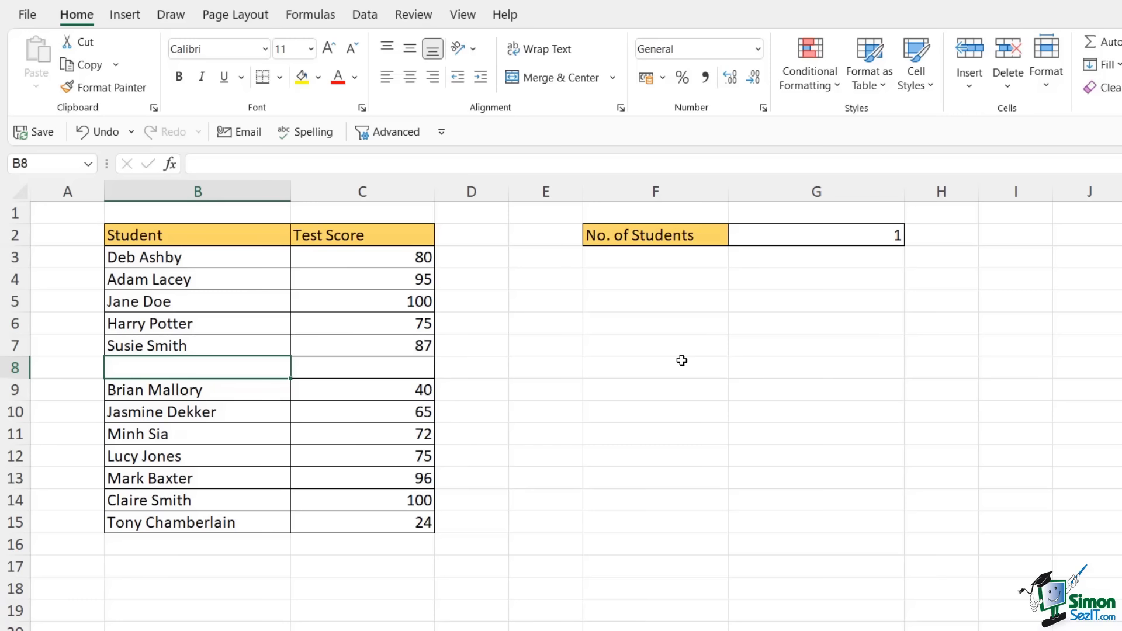
- Undo the recent edits until the cleared student name and test score in B8:C8 are restored
key(ctrl+z)
key(ctrl+z)
key(ctrl+z)
key(ctrl+z)
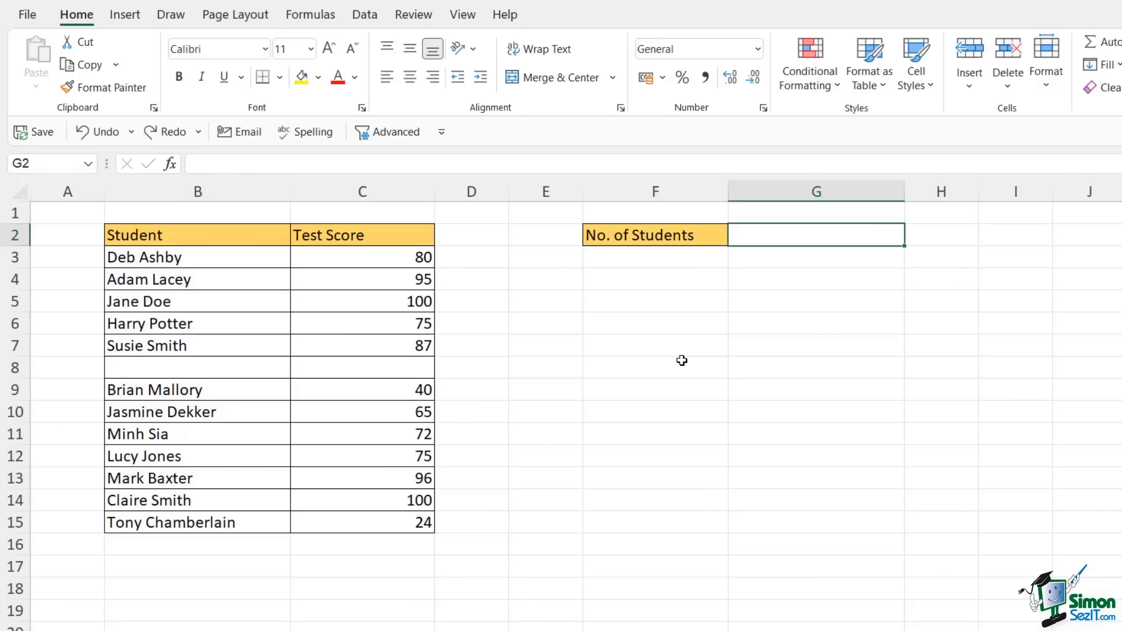
key(ctrl+y)
key(ctrl+y)
key(ctrl+y)
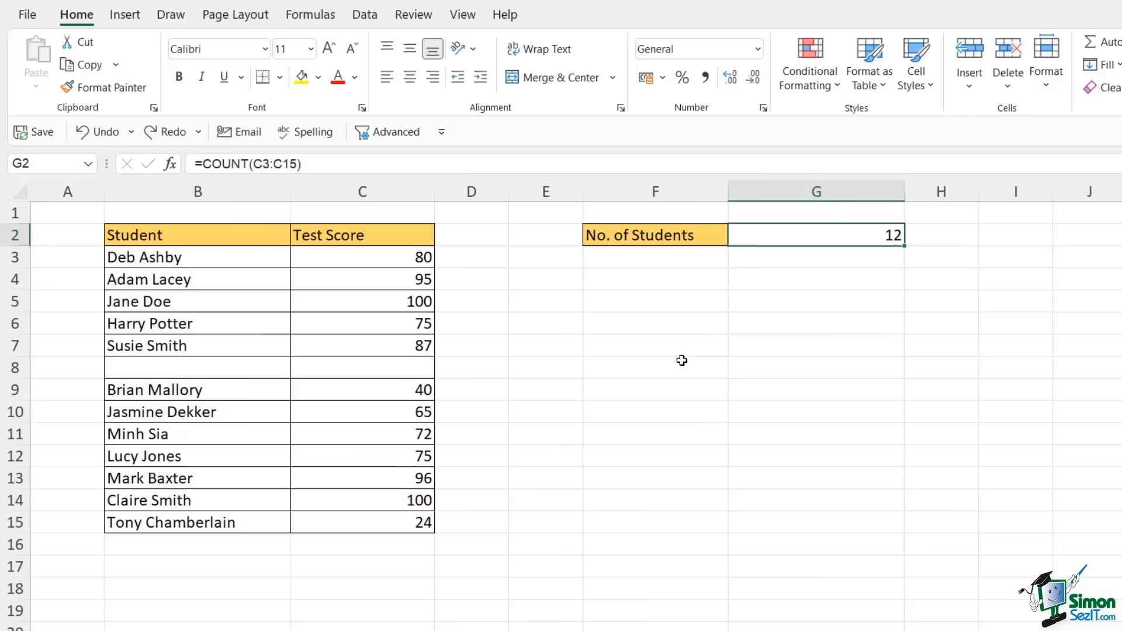
click(637, 346)
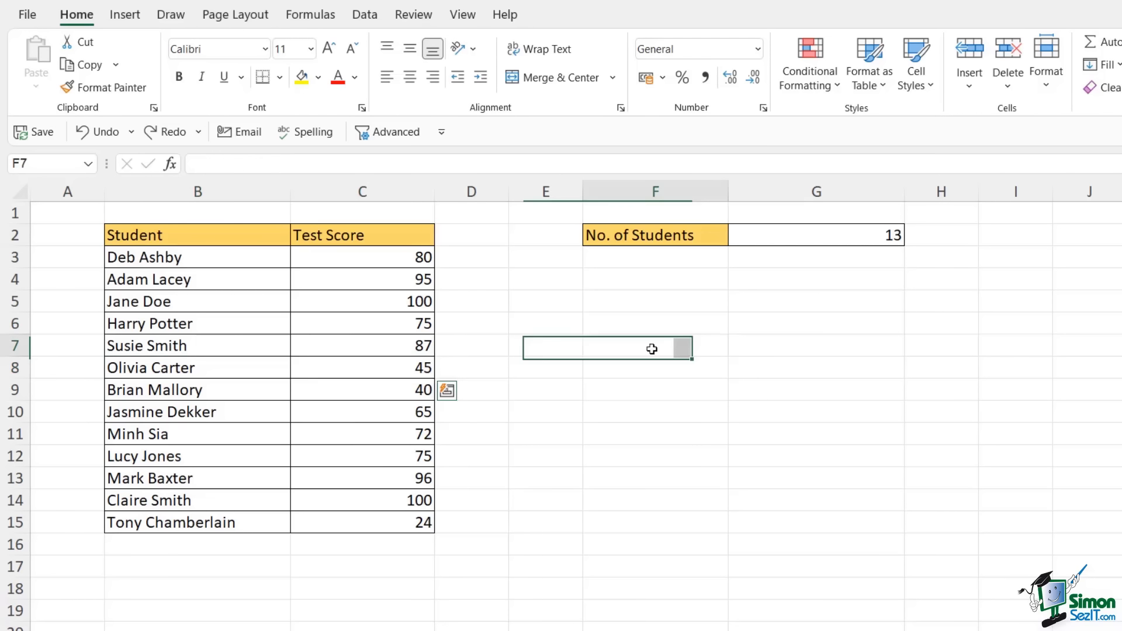
- Clear G2 and use Insert Function to find COUNT and count the test scores, with C3:C15 as Value1
click(840, 237)
key(Delete)
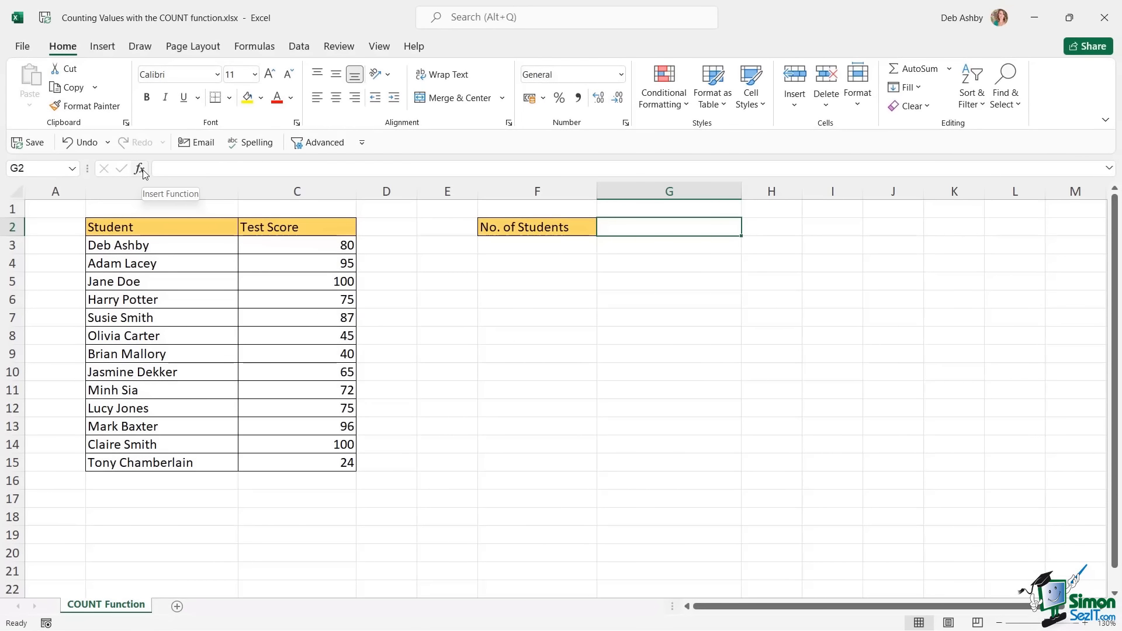
click(141, 169)
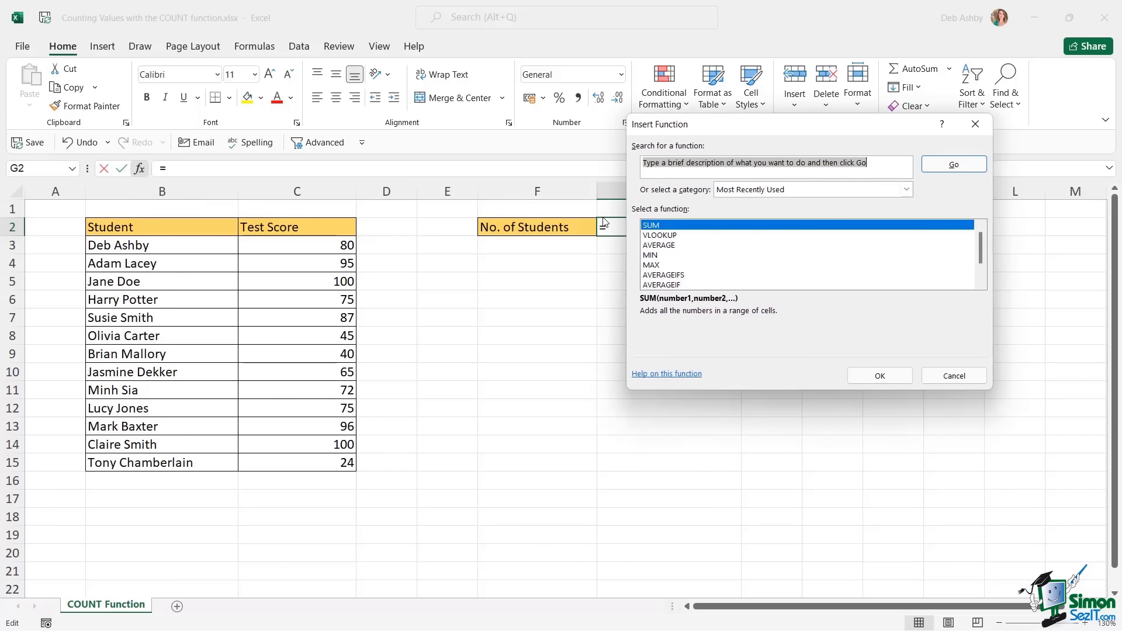
text(COUNT)
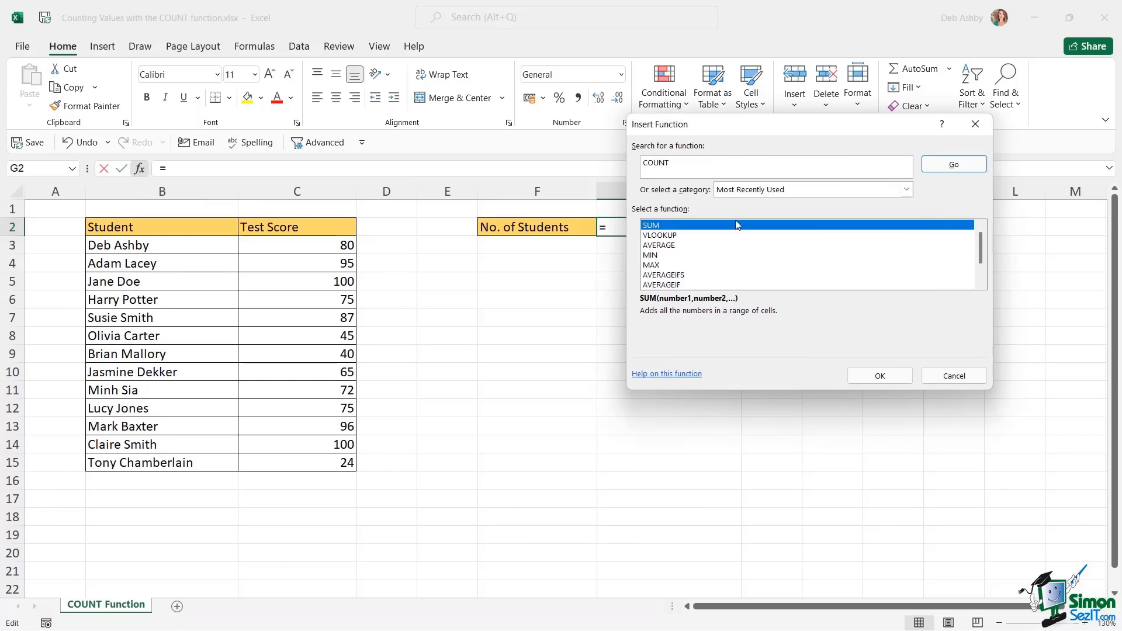
click(939, 166)
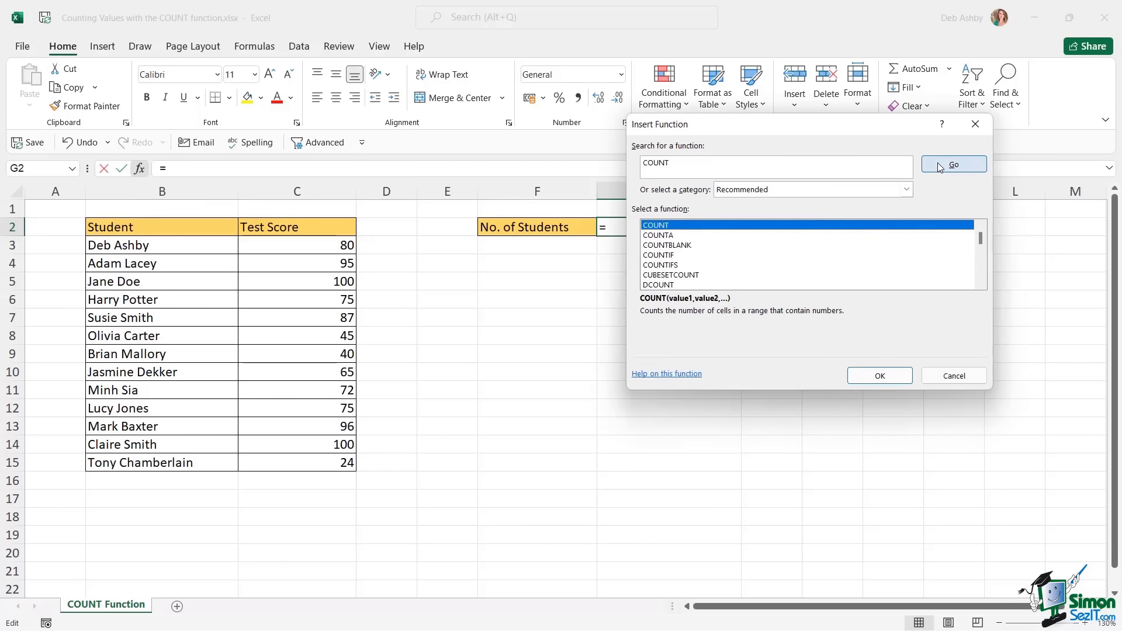
double_click(669, 227)
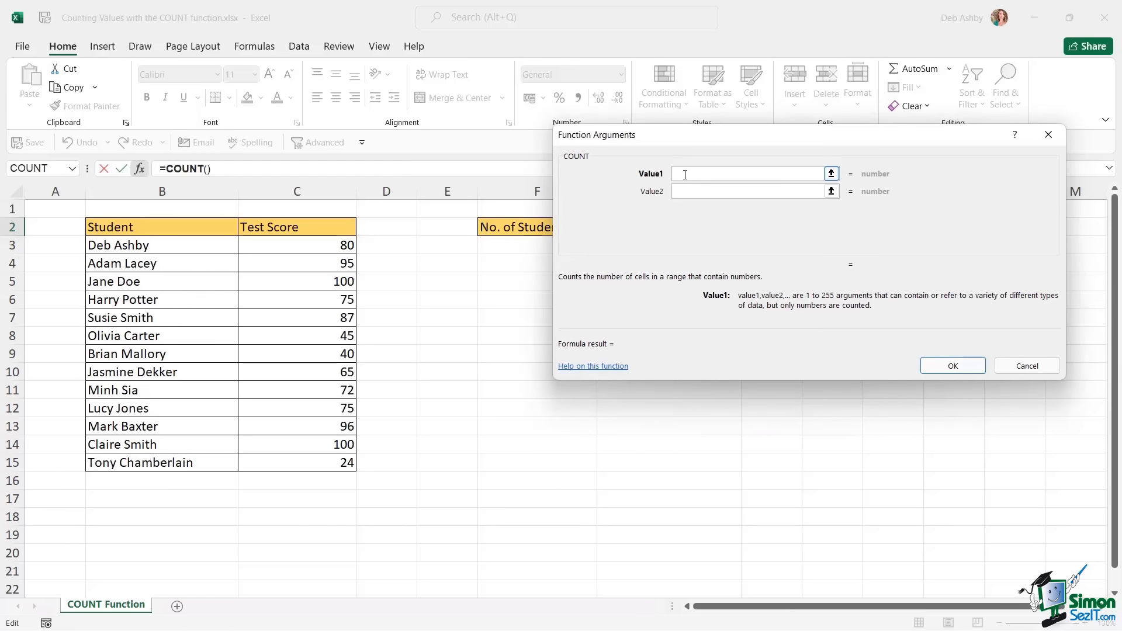
drag(341, 246, 333, 462)
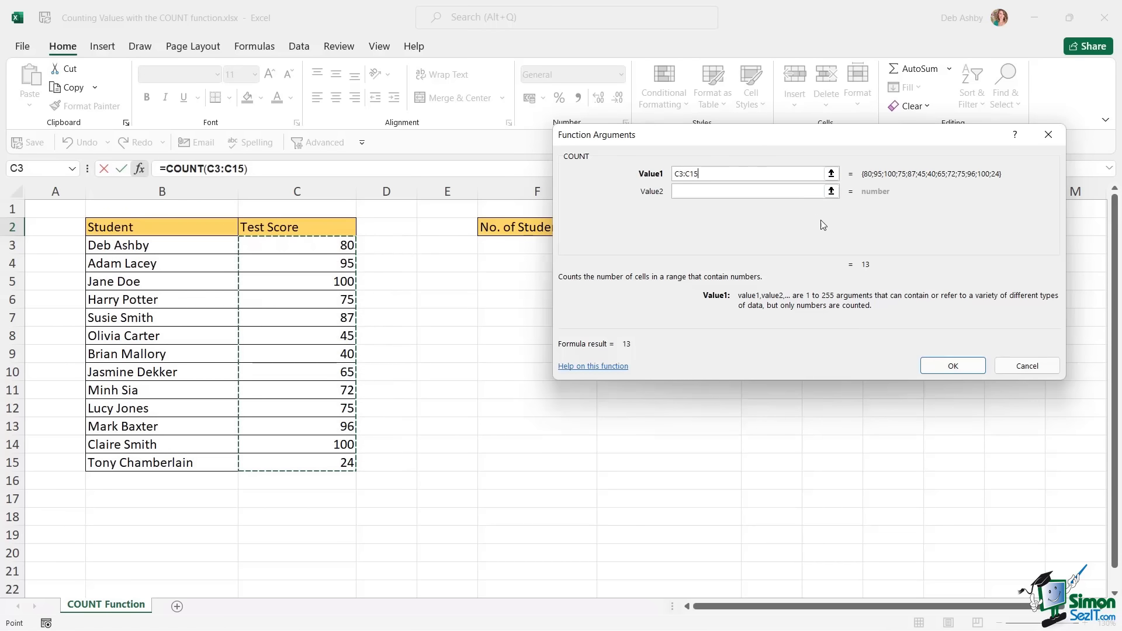
click(953, 366)
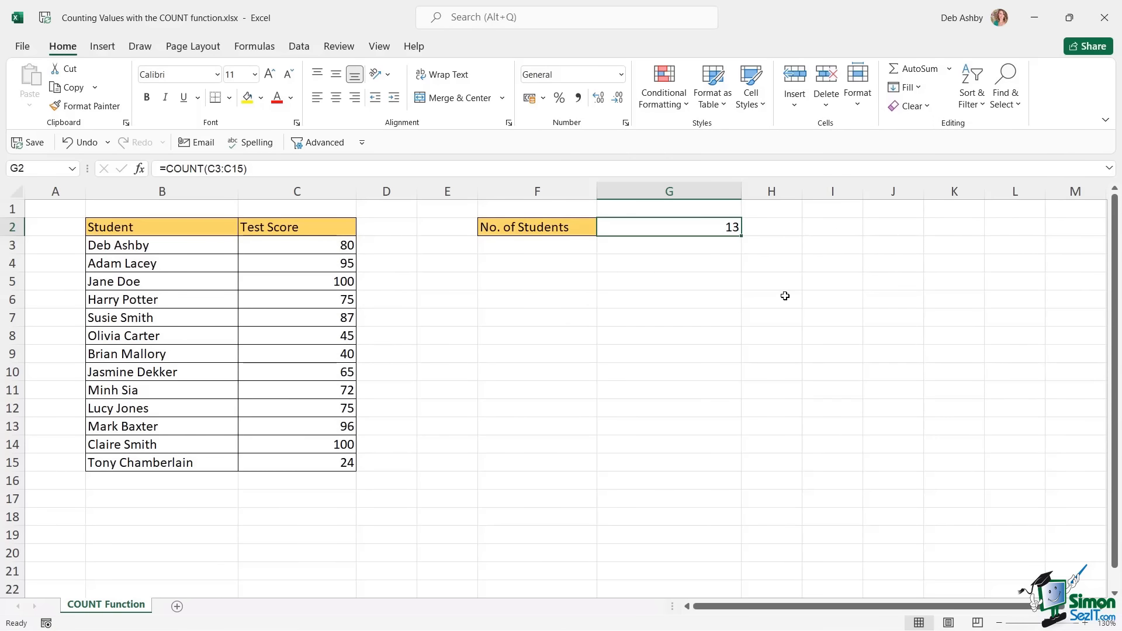
- Clear G2 and count the test scores in C3:C15 there with the AutoSum Count Numbers function
key(Delete)
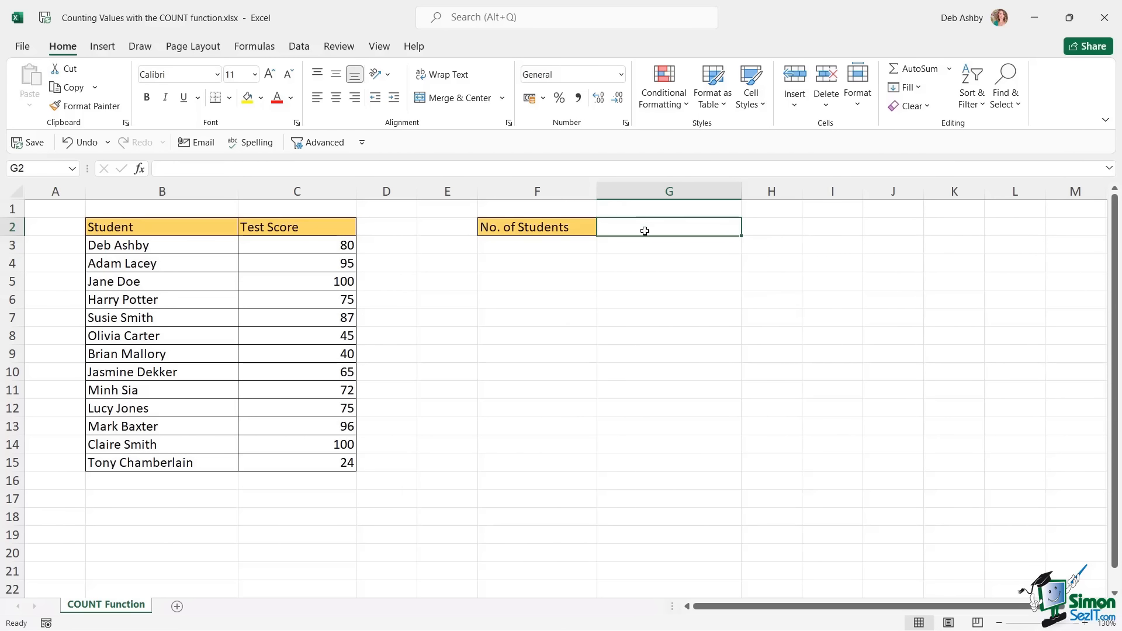
click(261, 48)
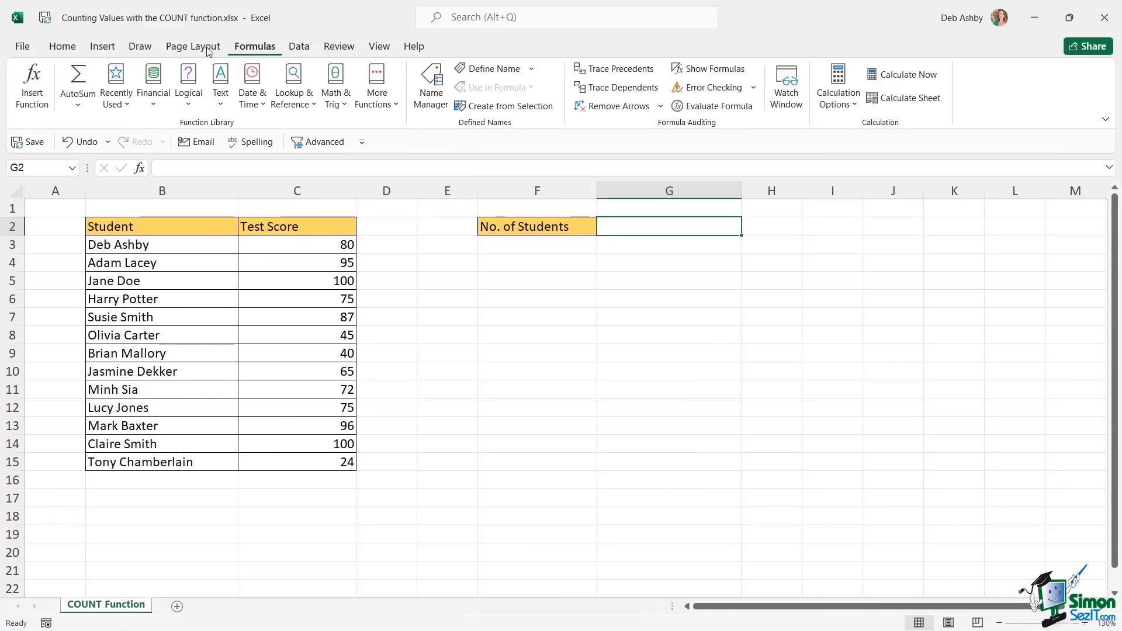
click(77, 108)
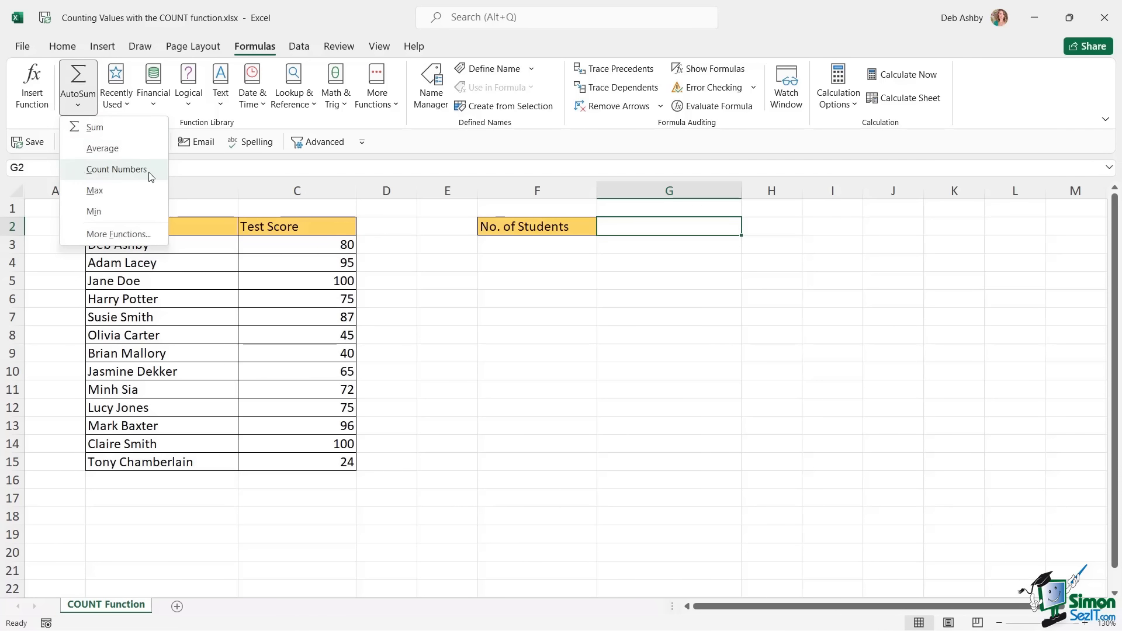
click(117, 169)
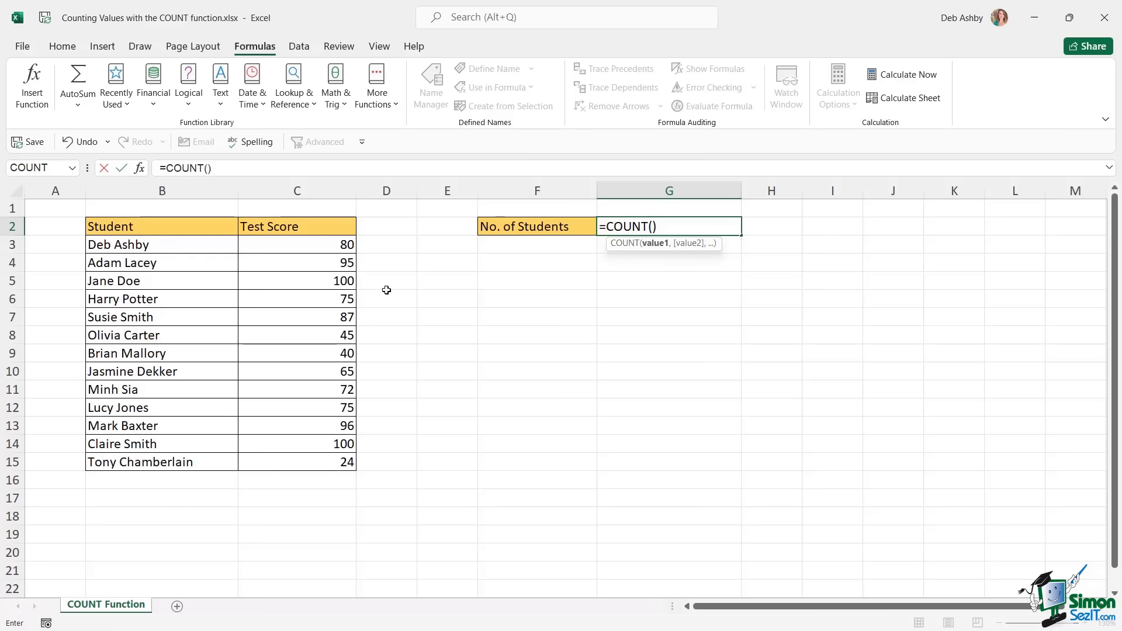
drag(295, 245, 296, 459)
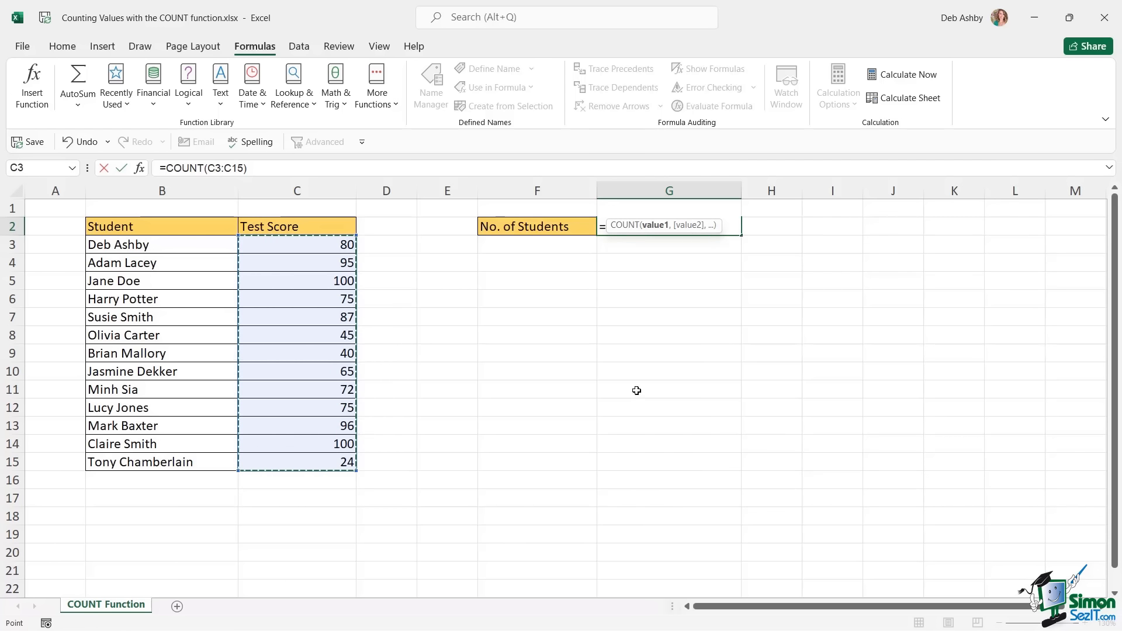
key(Return)
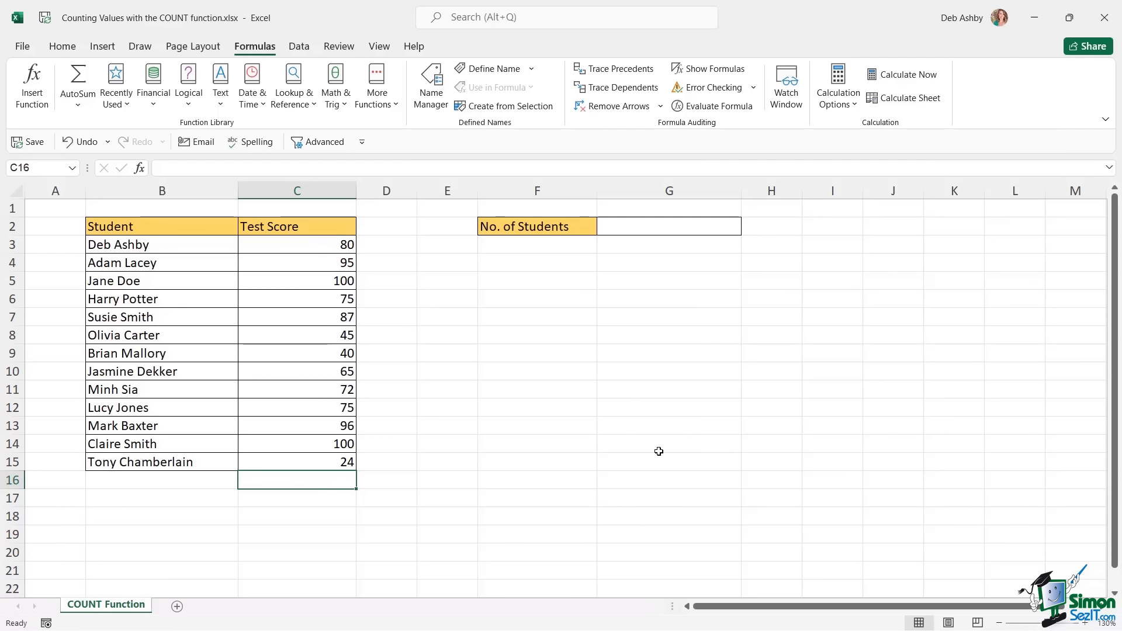
- Count the test scores in C3:C15 with AutoSum Count Numbers in C16, directly below the column, and clear that result again
click(79, 107)
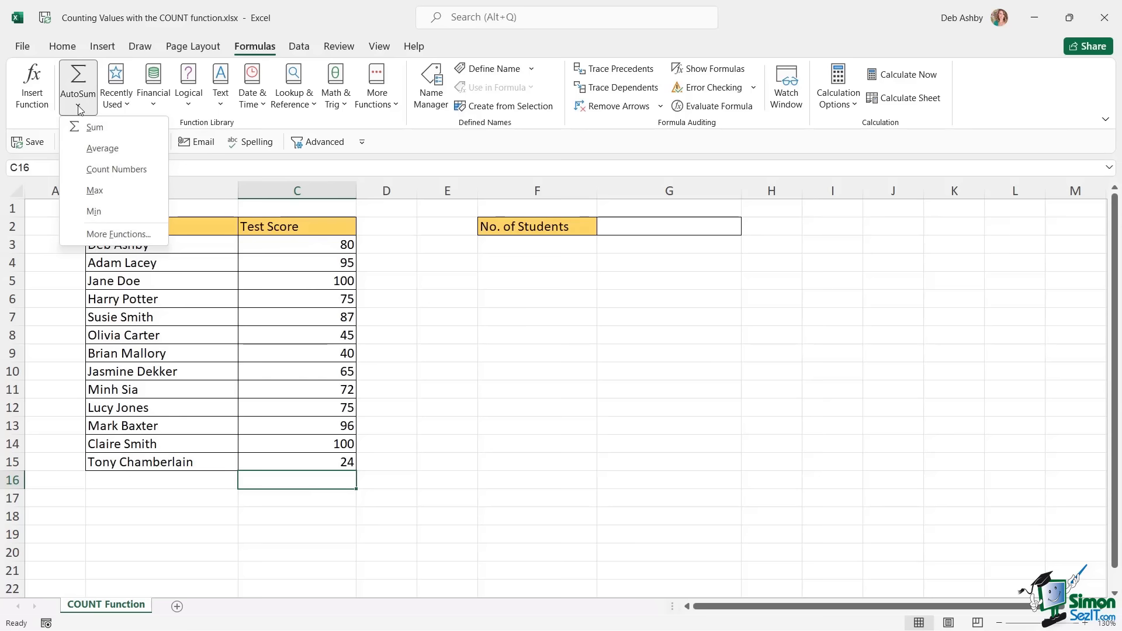
click(111, 170)
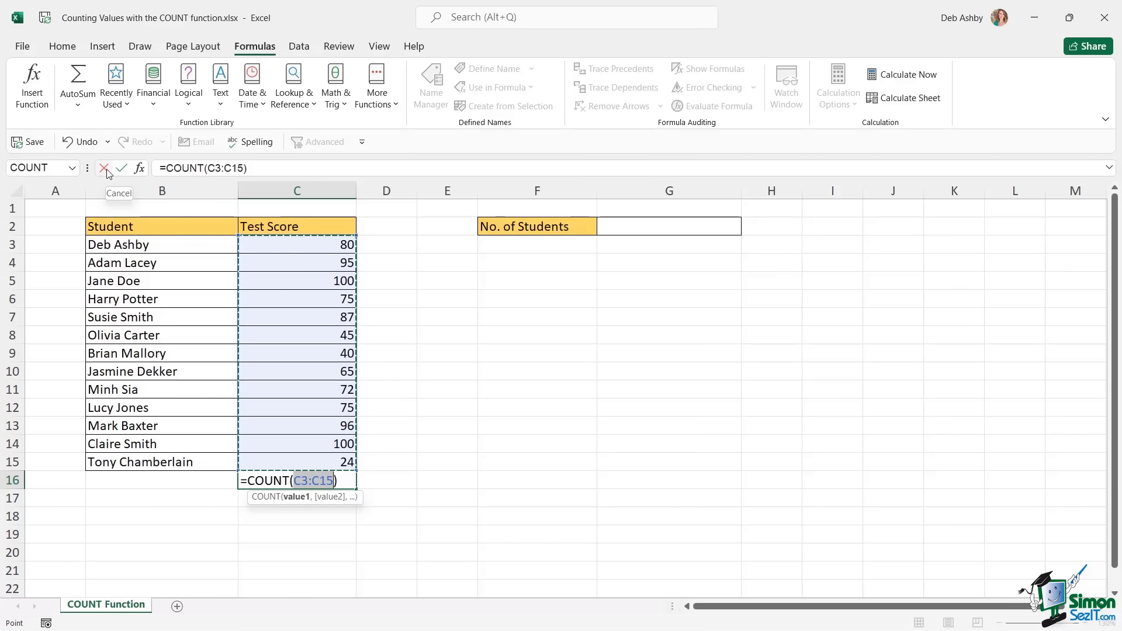
key(Return)
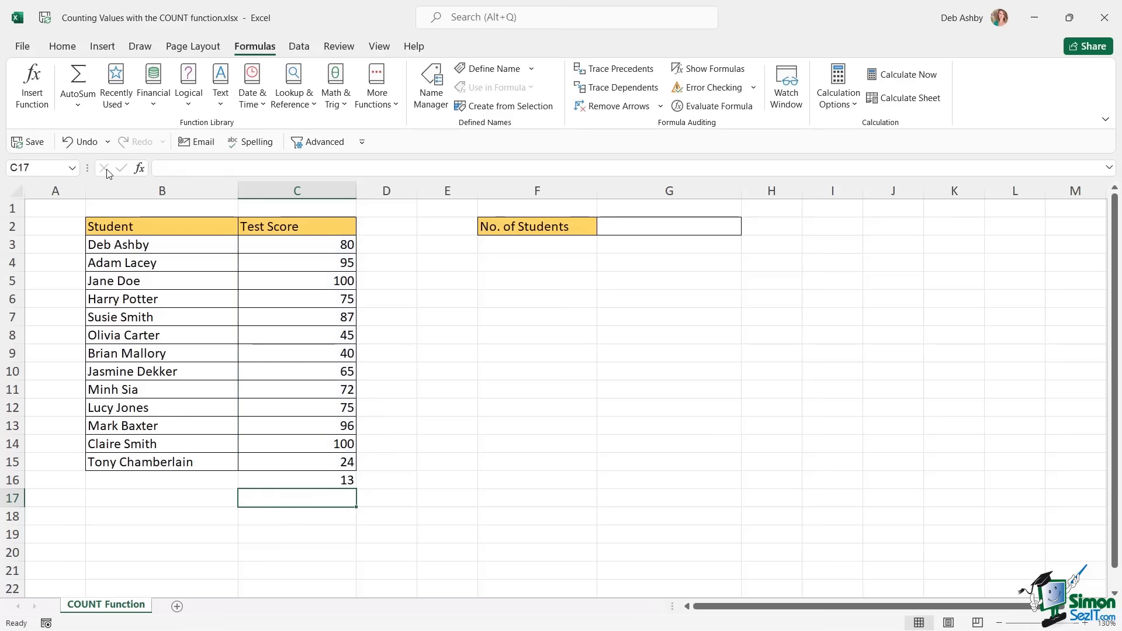
click(297, 480)
key(Delete)
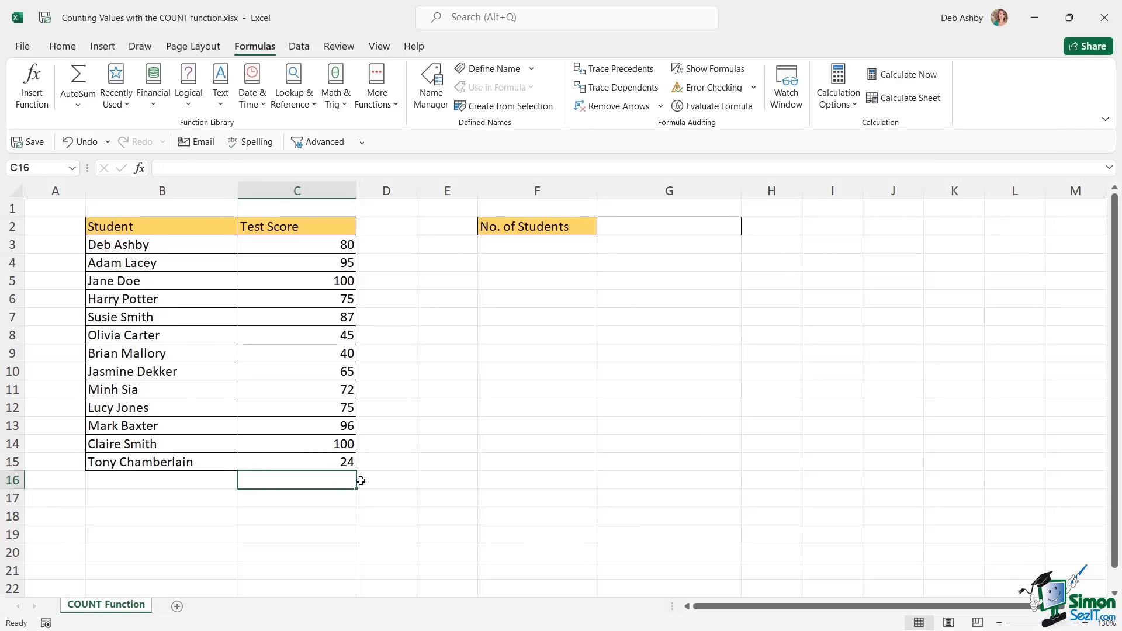
click(549, 301)
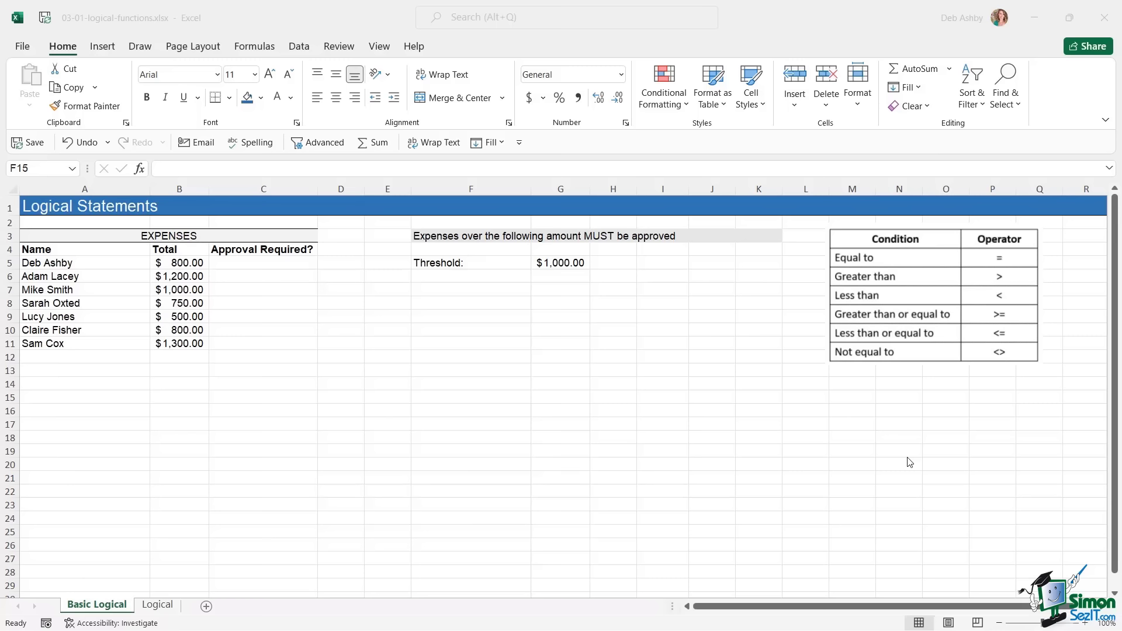
- Look through the list of logical functions in the function library and close it without inserting one
click(254, 47)
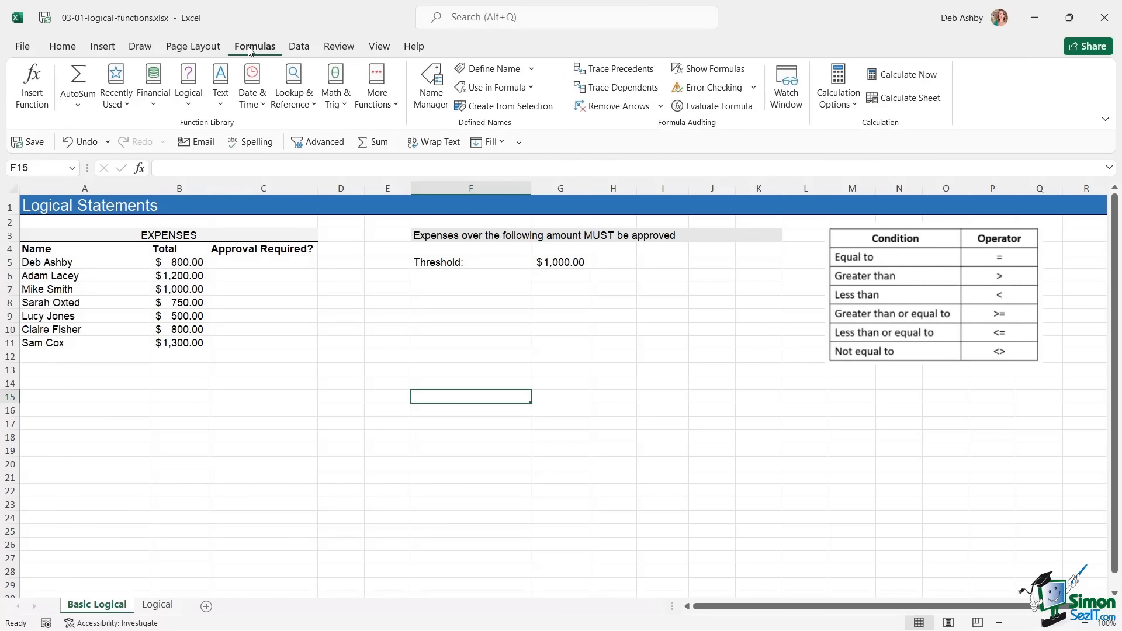
click(186, 106)
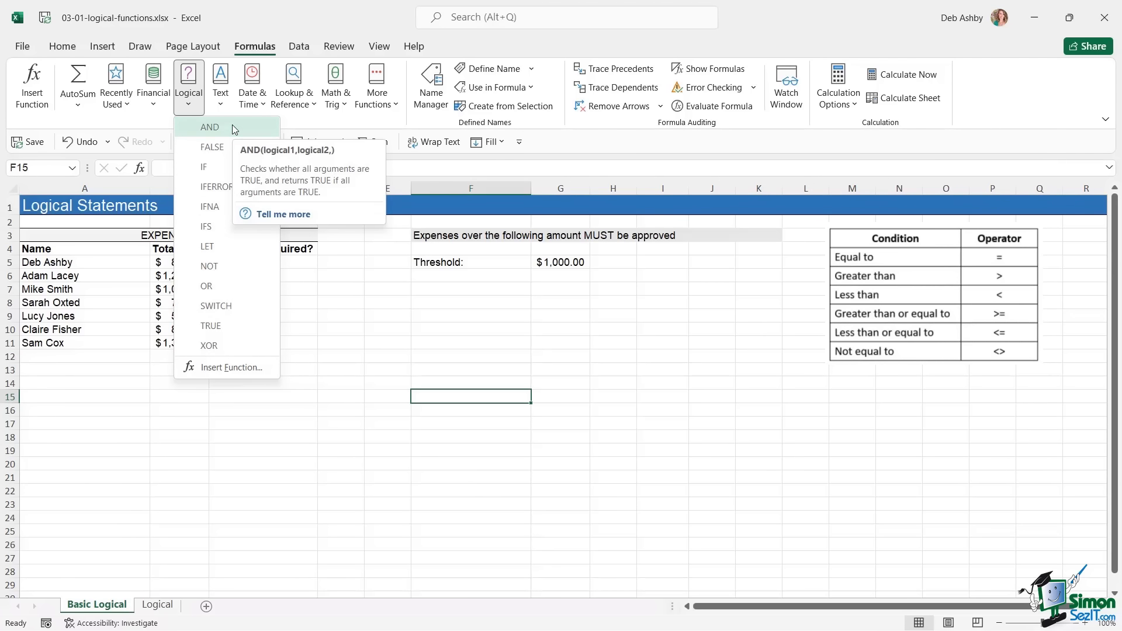
click(277, 21)
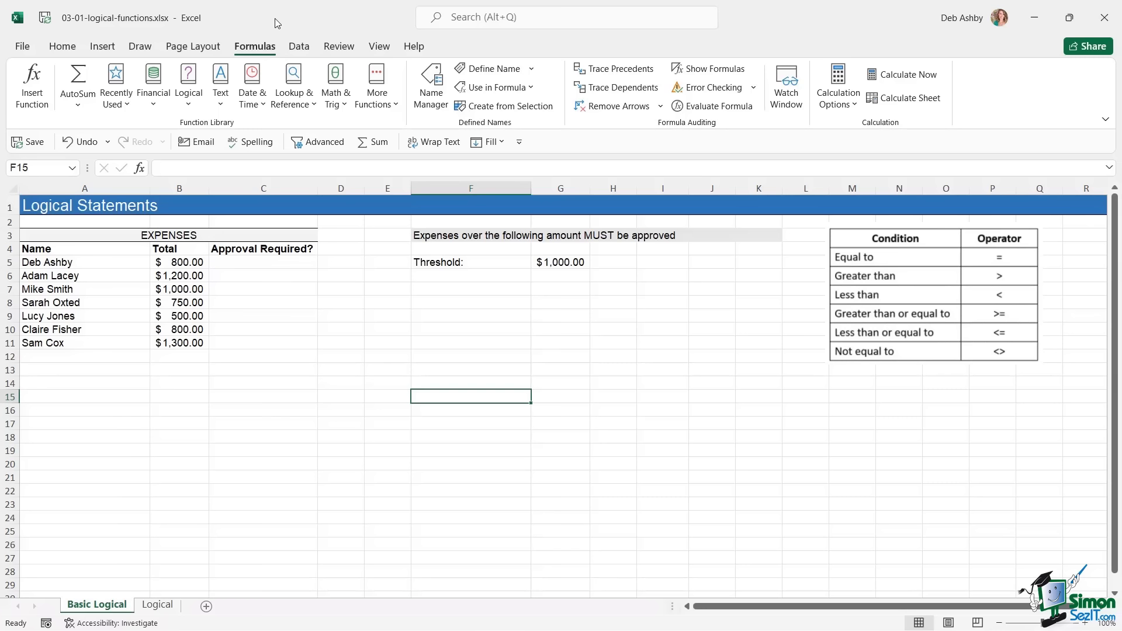
- Review the expenses table: the names, the totals in column B, the empty Approval Required? column and the approval threshold in G5
click(77, 275)
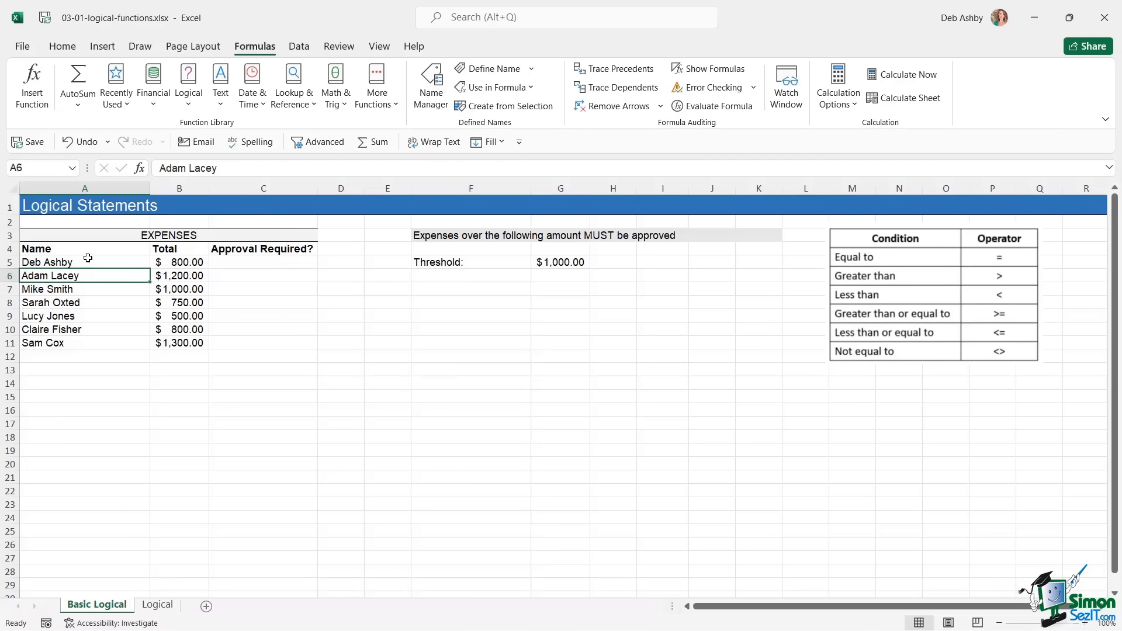
click(88, 259)
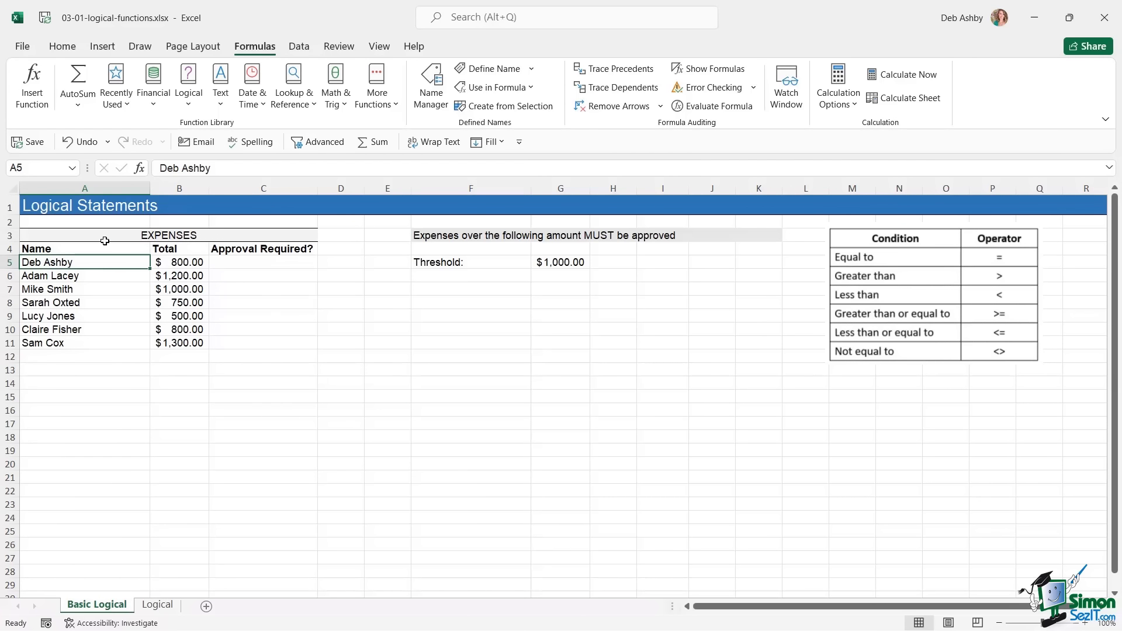
drag(86, 260, 84, 342)
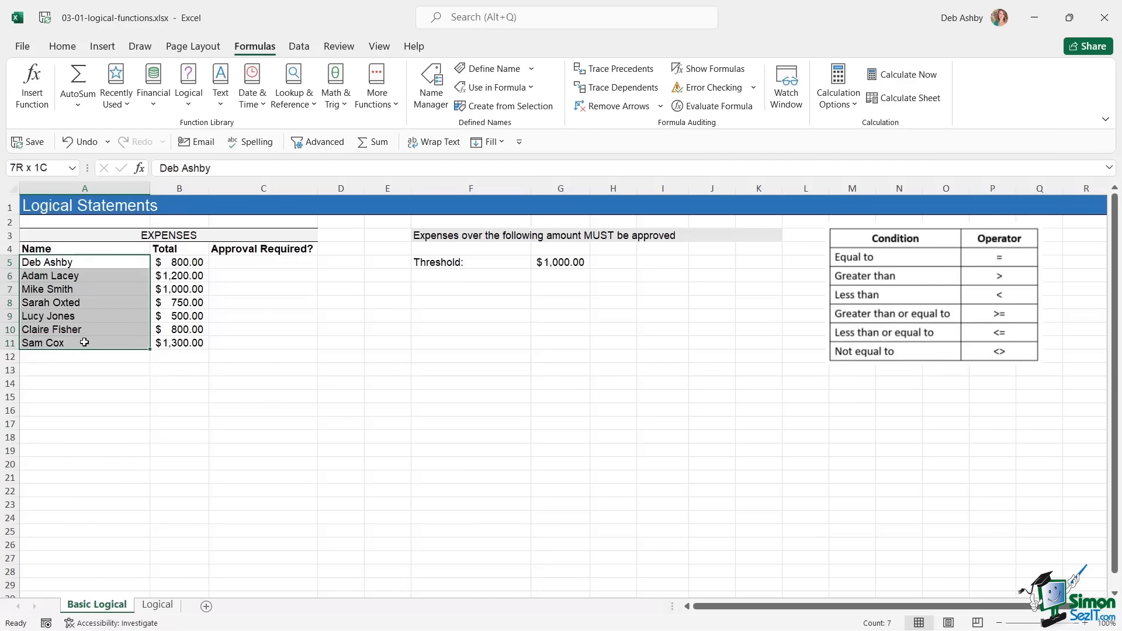
click(179, 263)
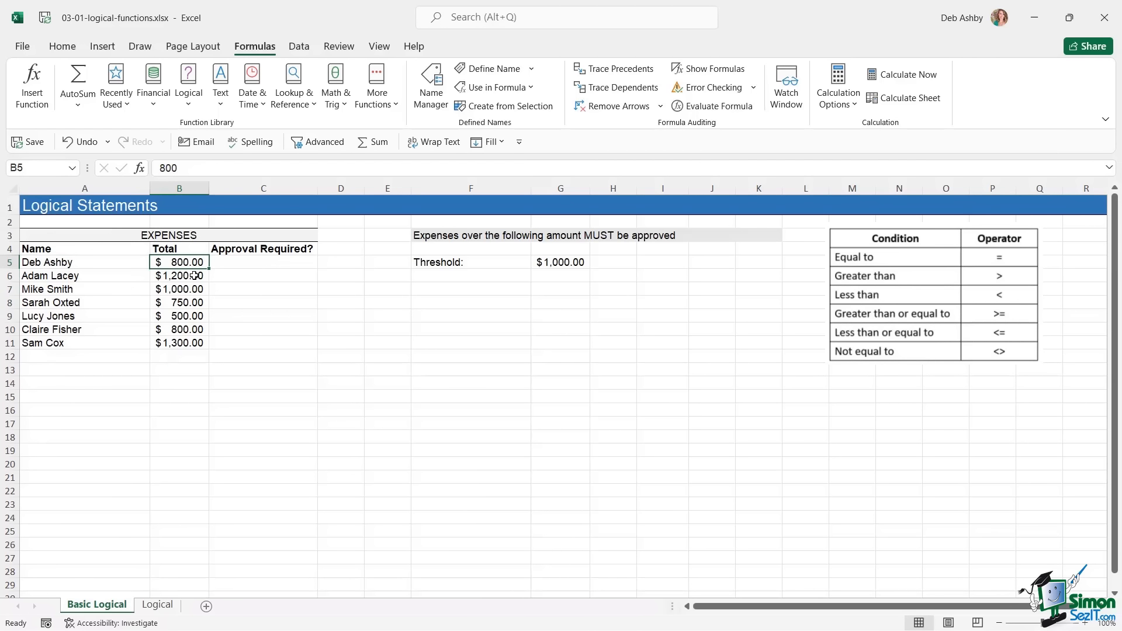
key(Down)
key(Down)
key(Down)
key(Down)
key(Down)
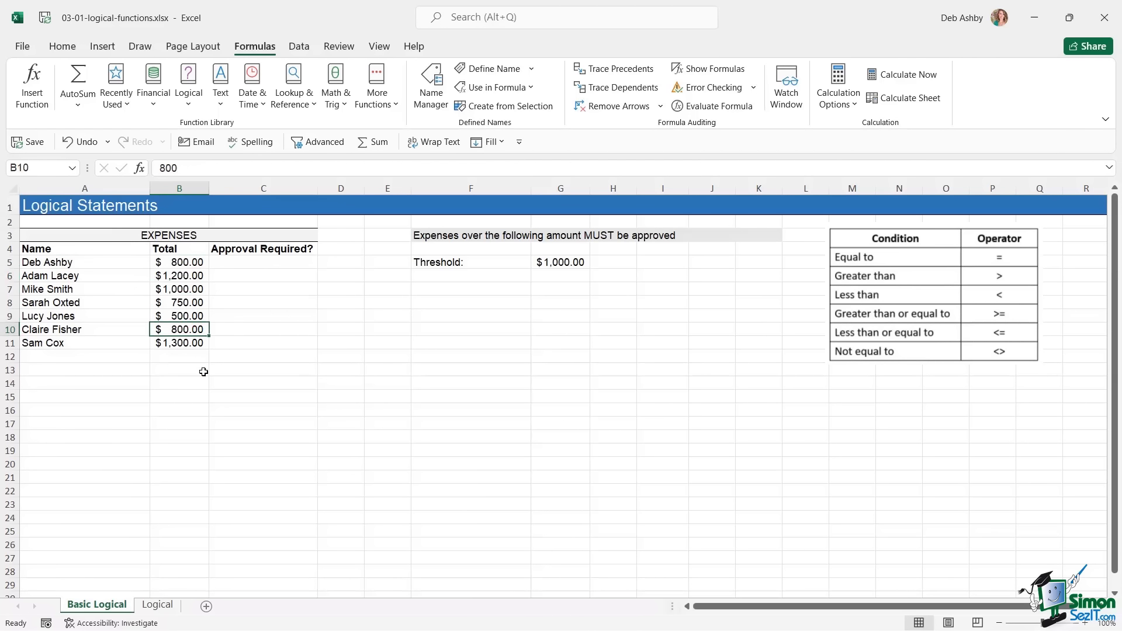
click(243, 262)
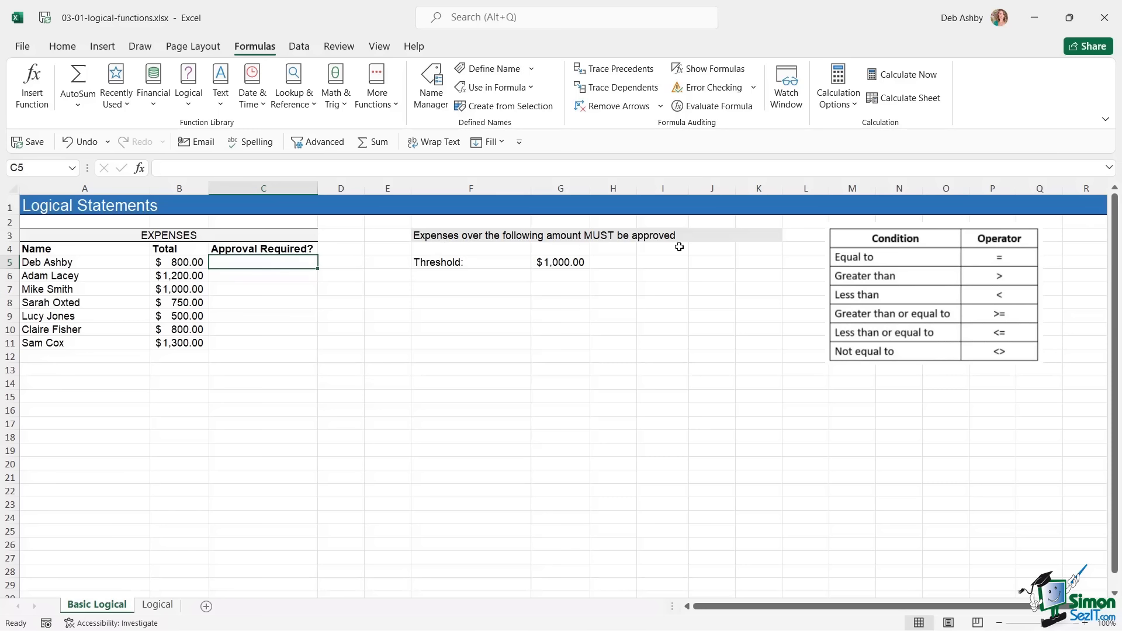
click(573, 262)
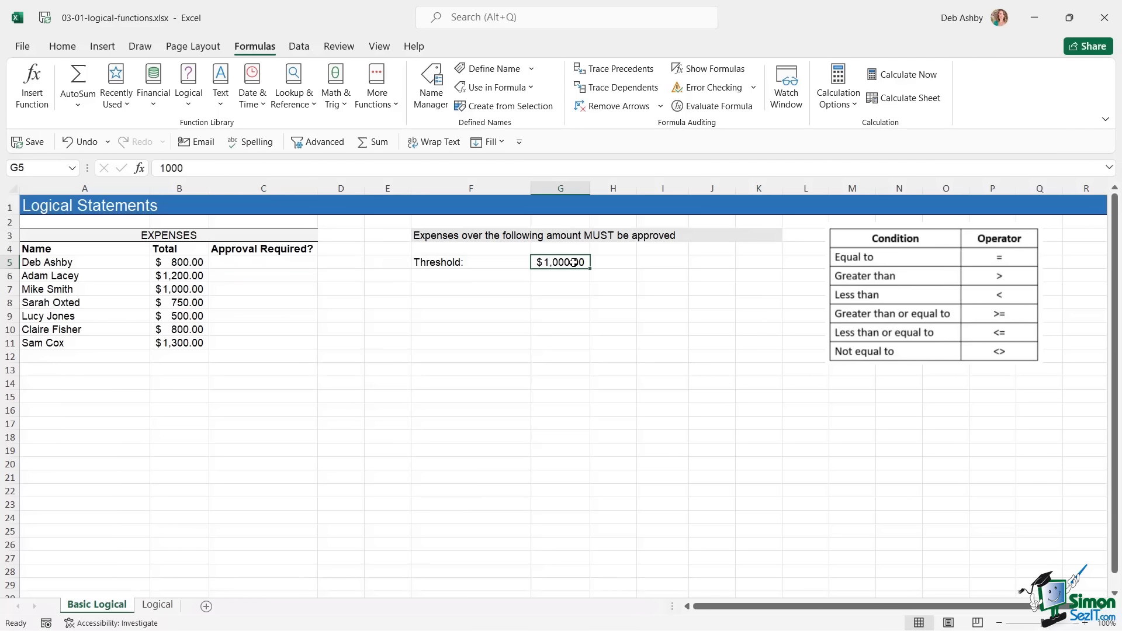
click(278, 263)
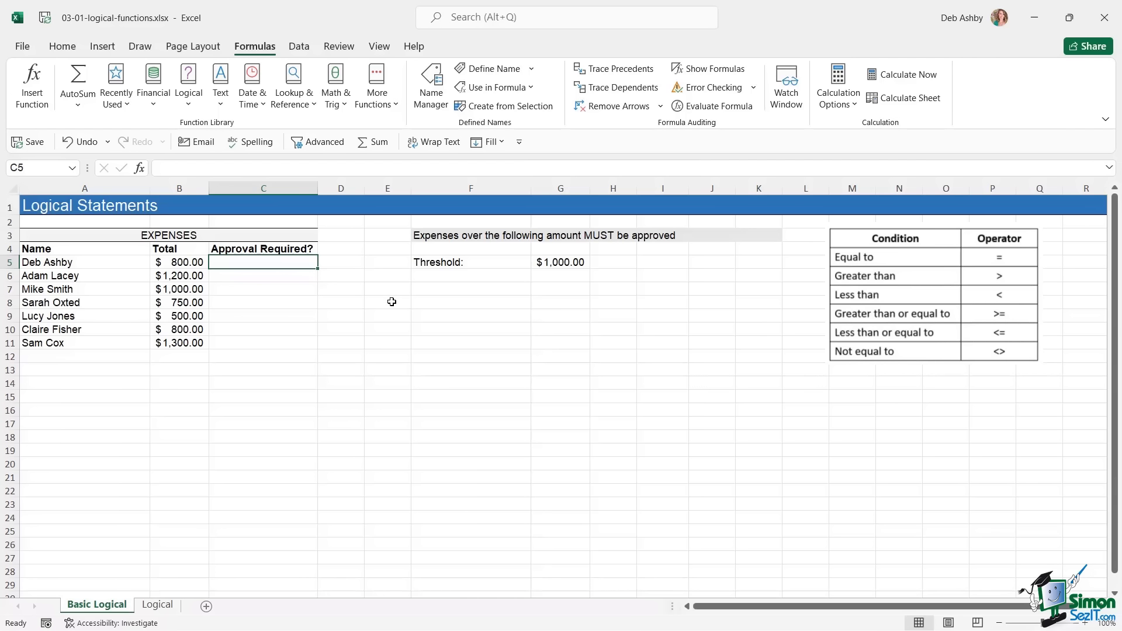
- Compare each expense total in B5:B11 with the threshold in G5 and review the table of comparison operators
click(179, 263)
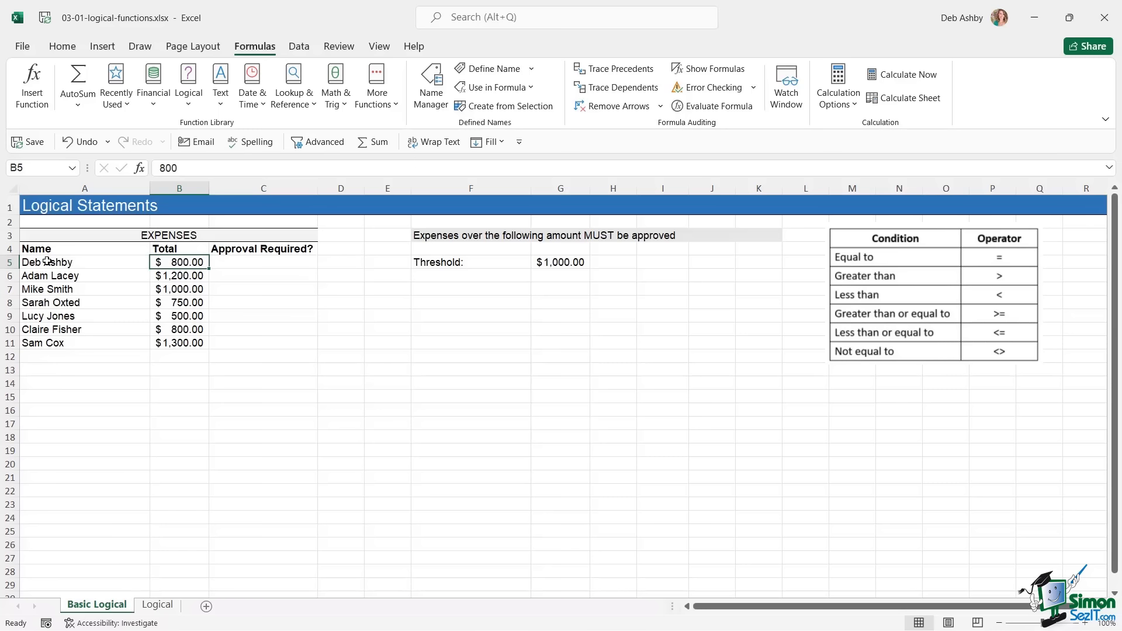
drag(42, 262, 179, 263)
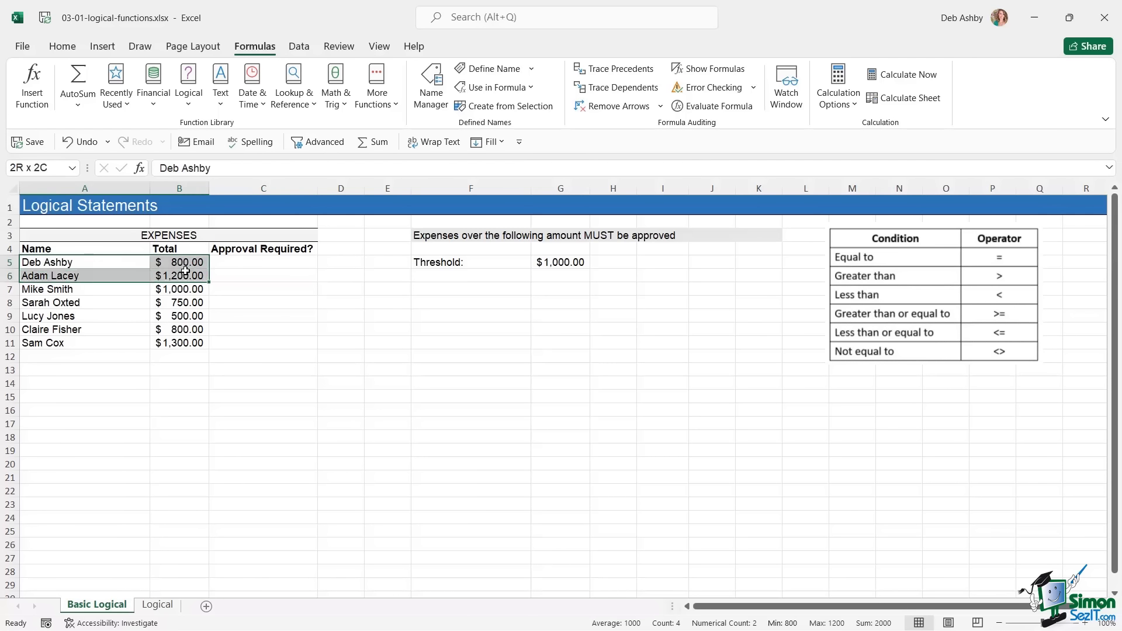
click(266, 262)
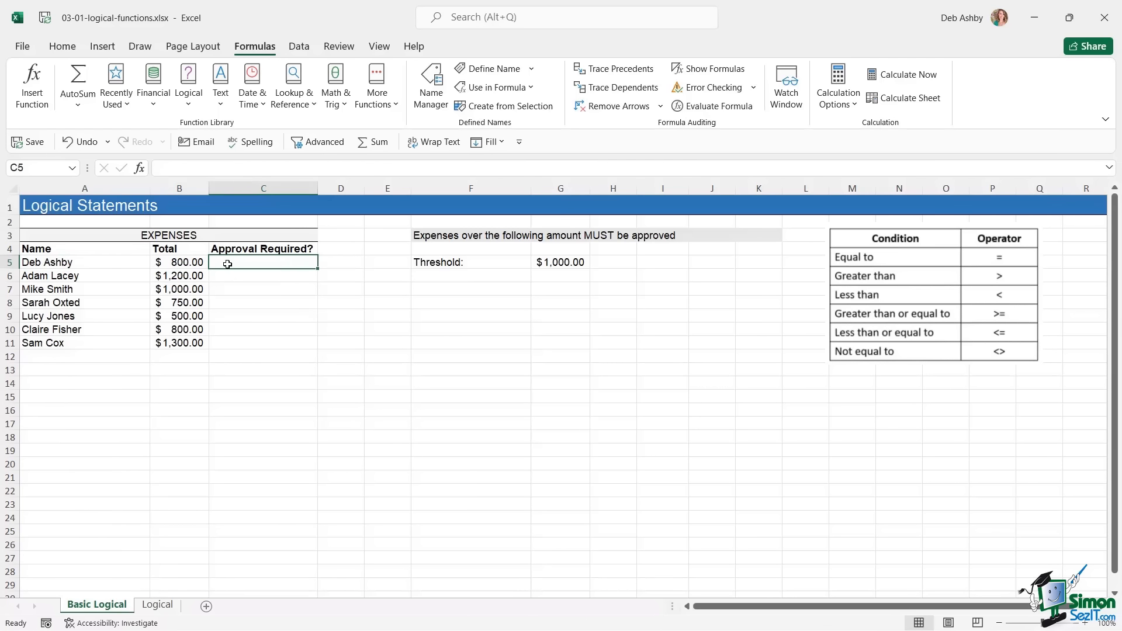
click(188, 264)
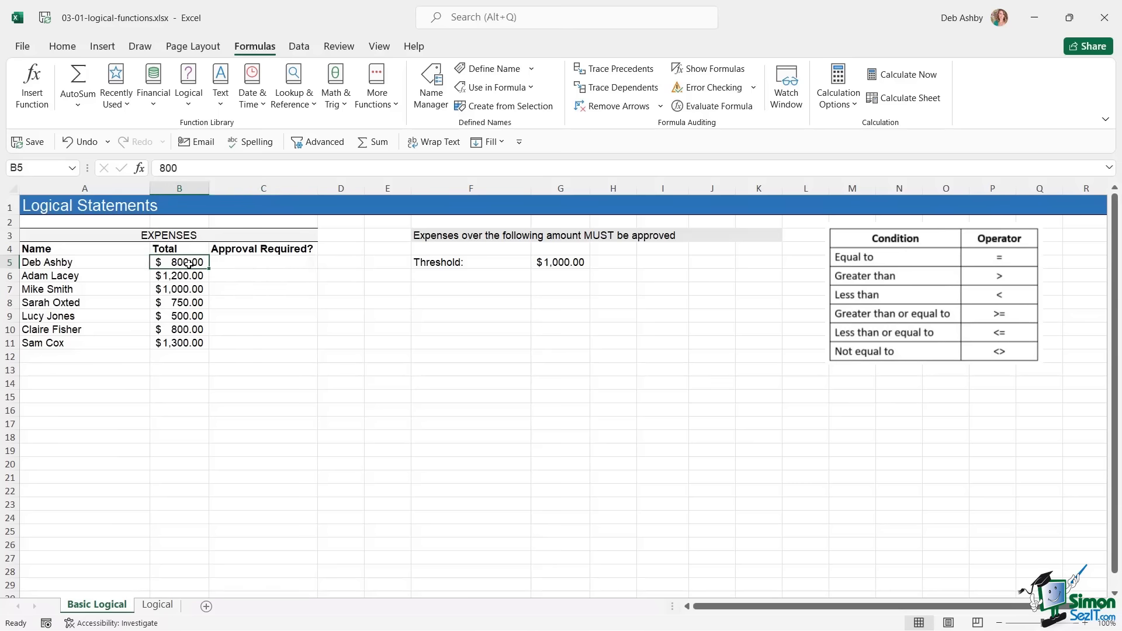
click(563, 262)
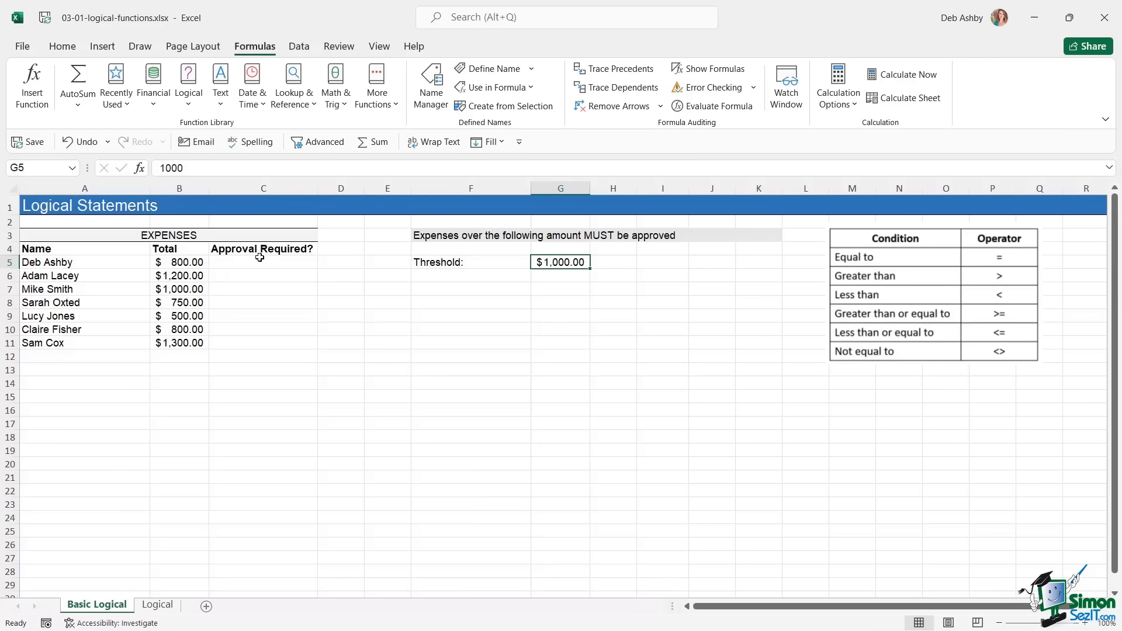
click(195, 276)
click(193, 288)
click(190, 305)
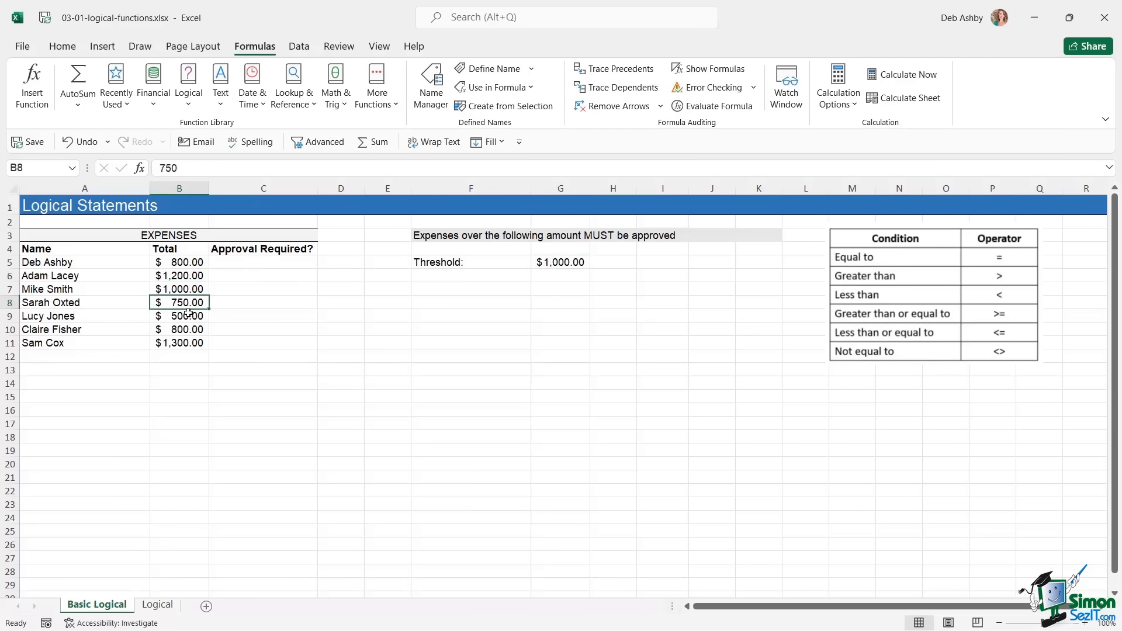
click(189, 317)
click(188, 331)
click(188, 345)
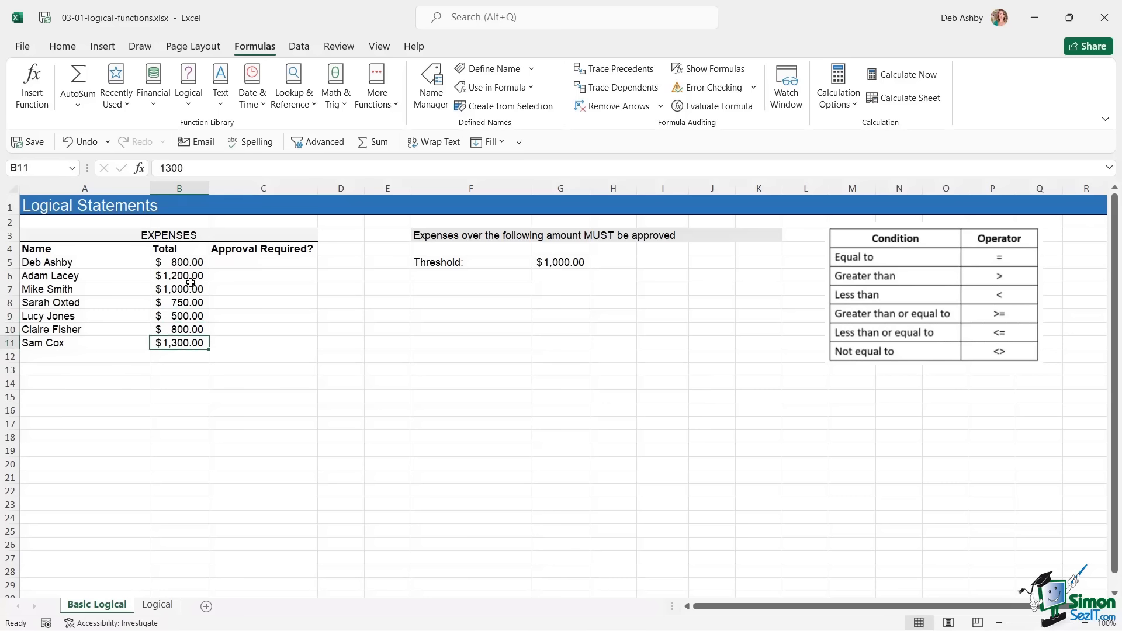
click(191, 269)
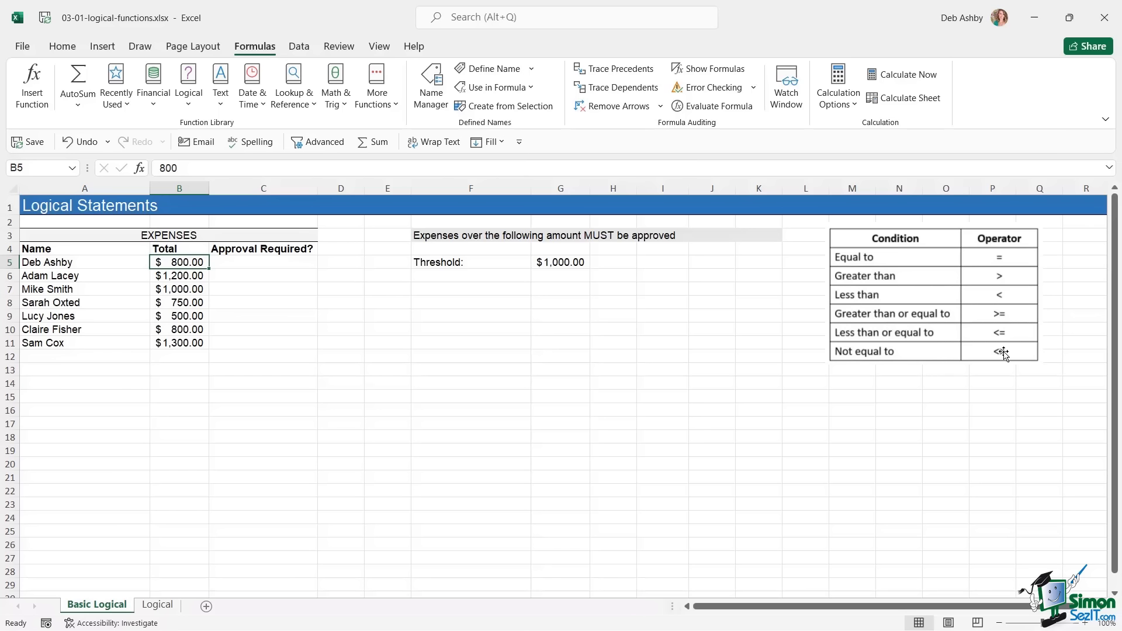
- Enter =B5>=$G$5 in C5 to test the first expense against the fixed threshold, and fill it down to C11
click(251, 266)
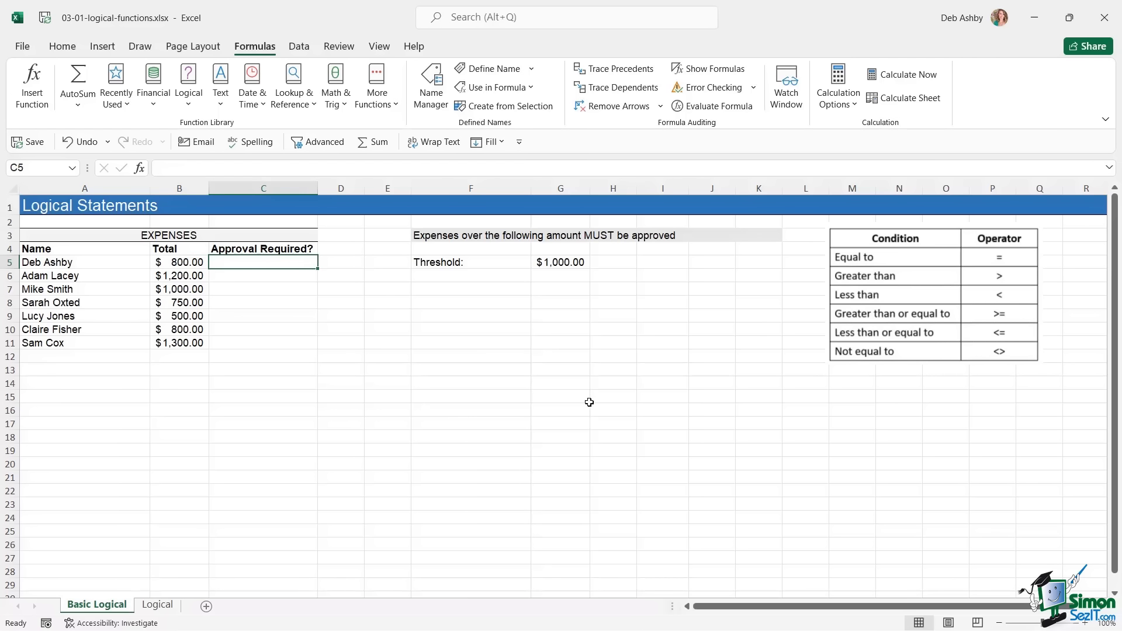
text(=)
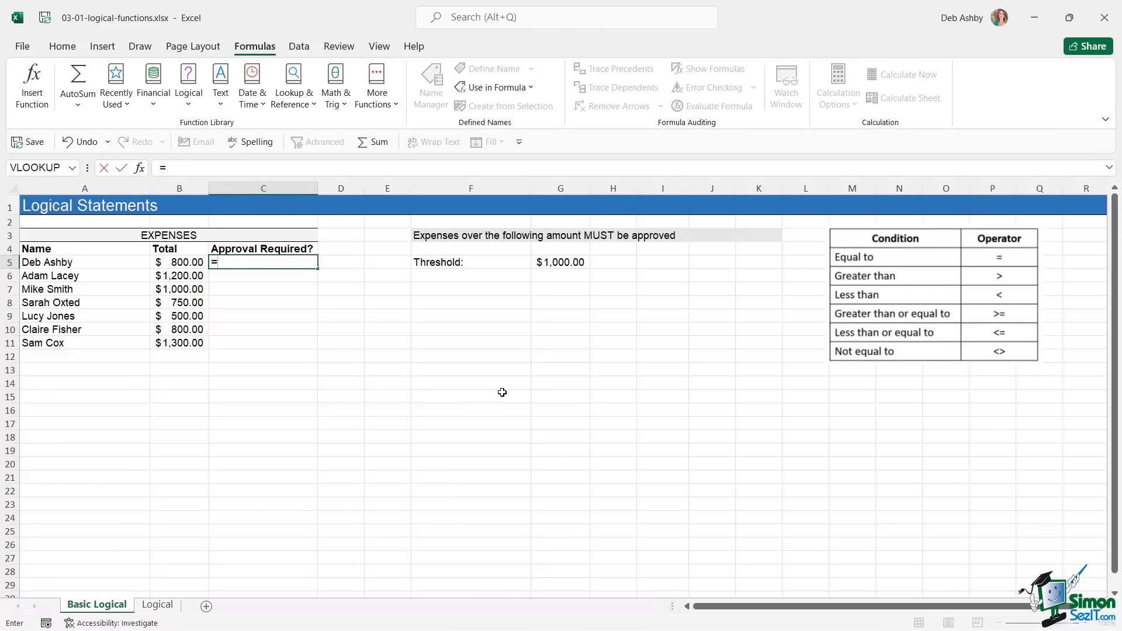
click(182, 264)
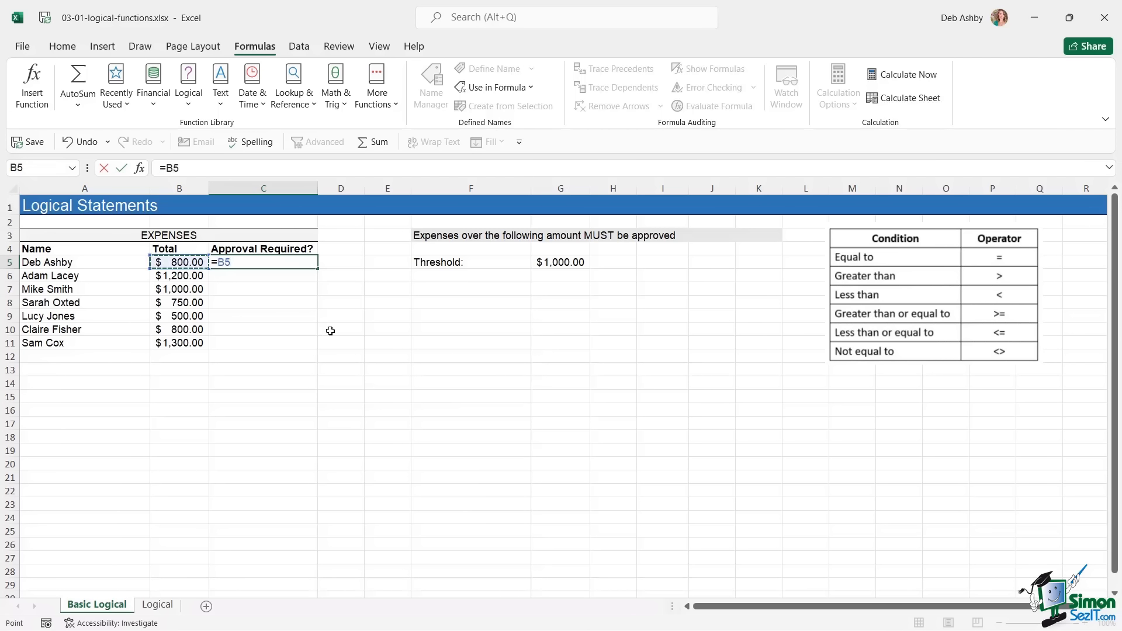
text(>=)
click(563, 265)
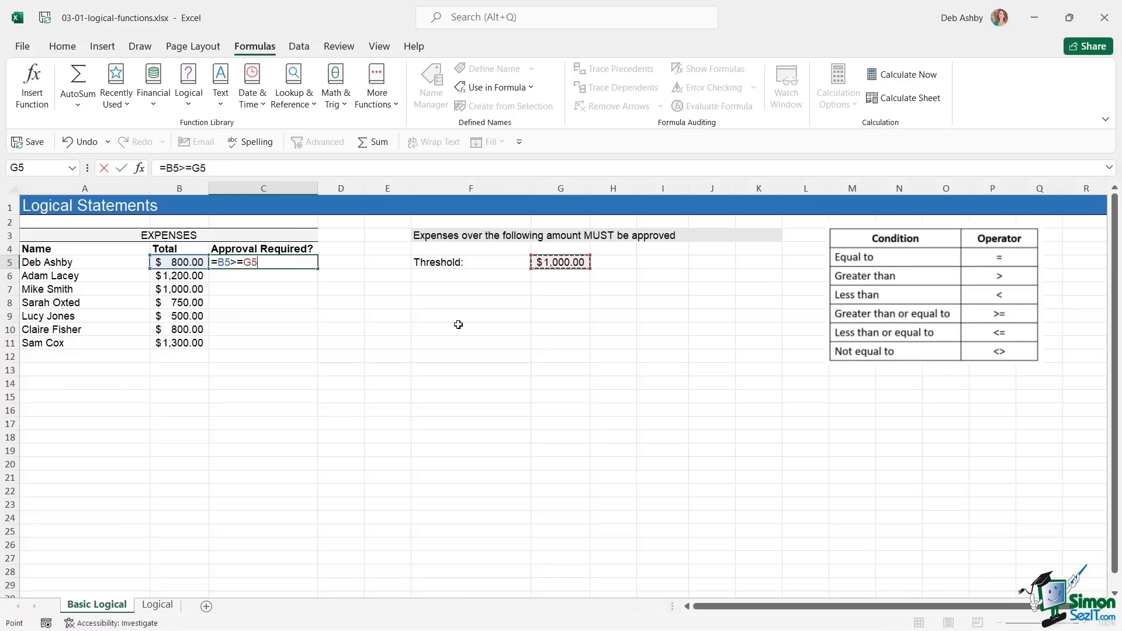
key(F4)
key(Return)
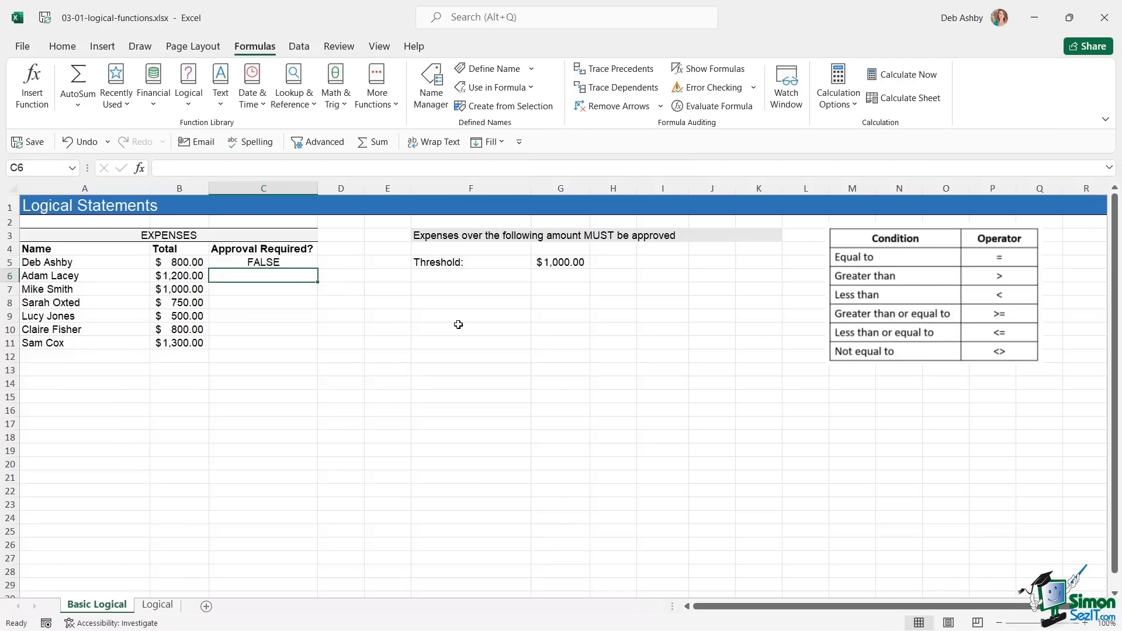
click(283, 263)
drag(319, 270, 320, 349)
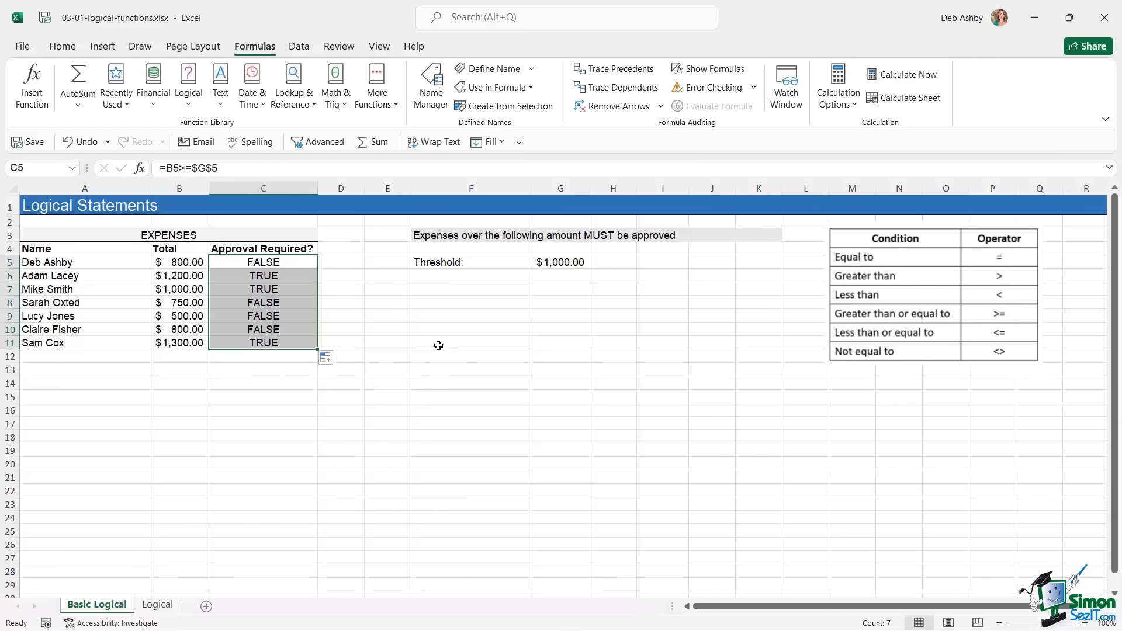
- Check the approval results and copied formulas in C6, C7 and C11
click(274, 281)
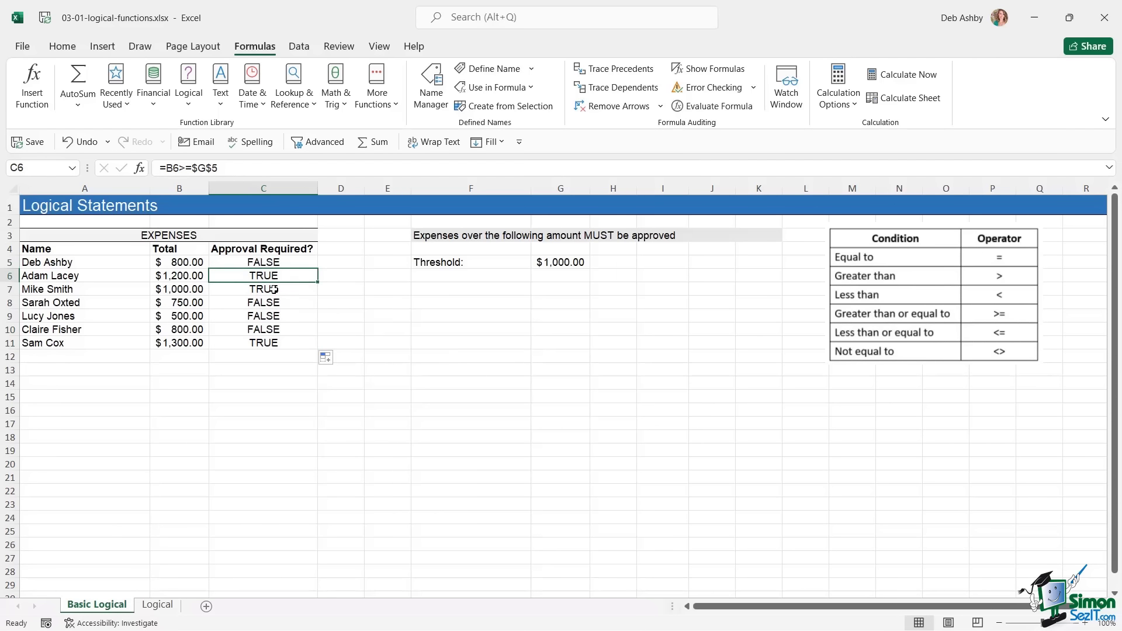
click(272, 290)
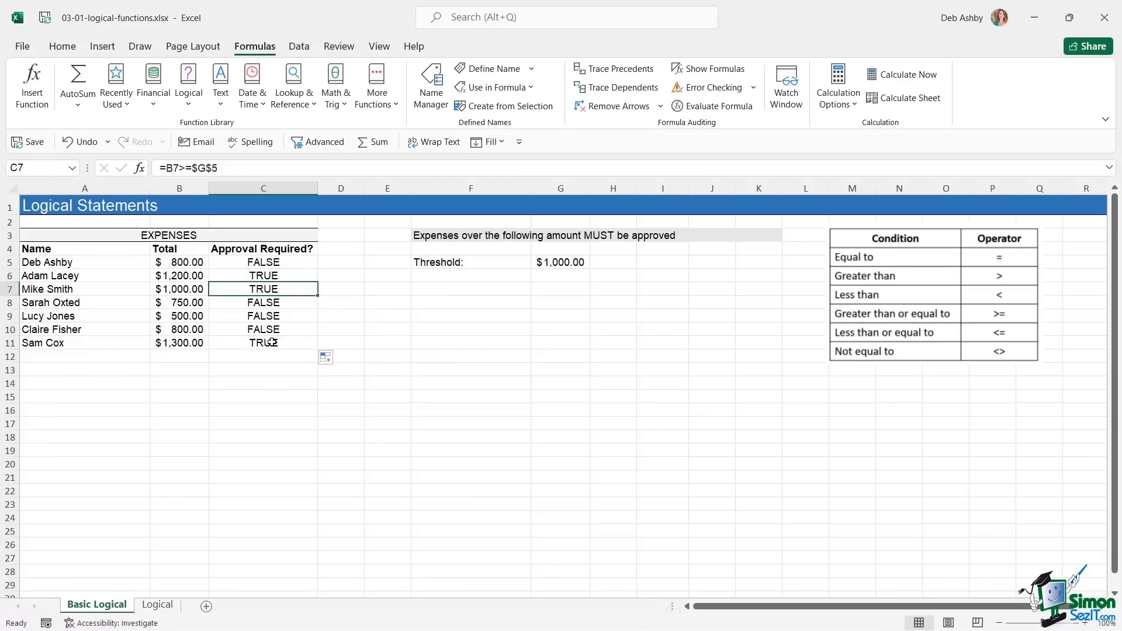
click(272, 341)
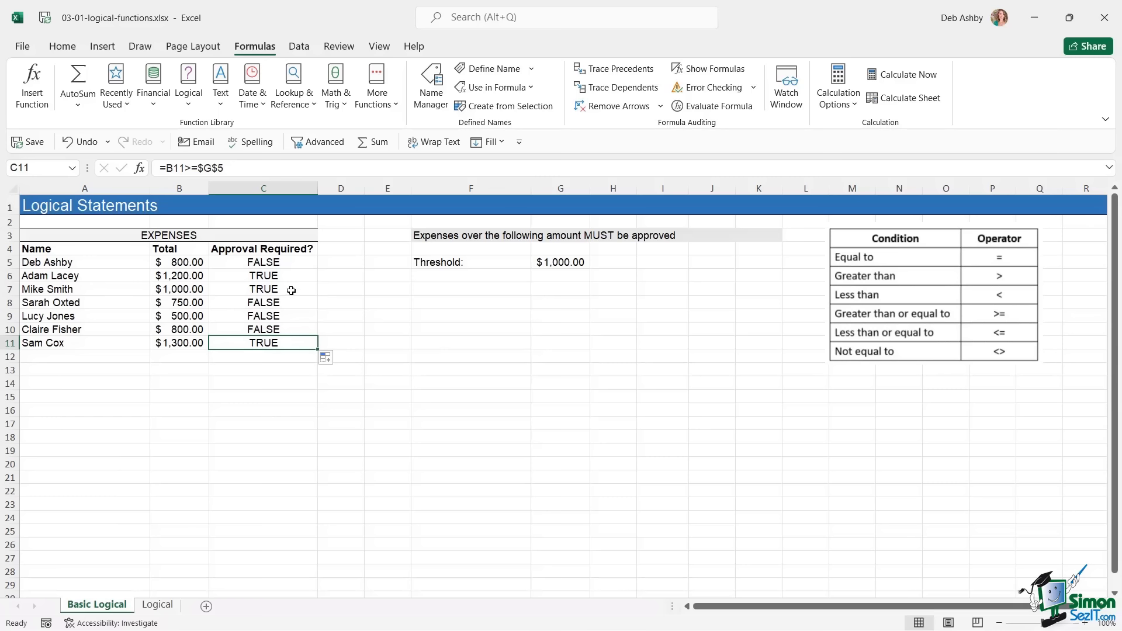
- Examine the comparison formula in C5 and review the logical results for the expenses in C5 through C9
click(272, 260)
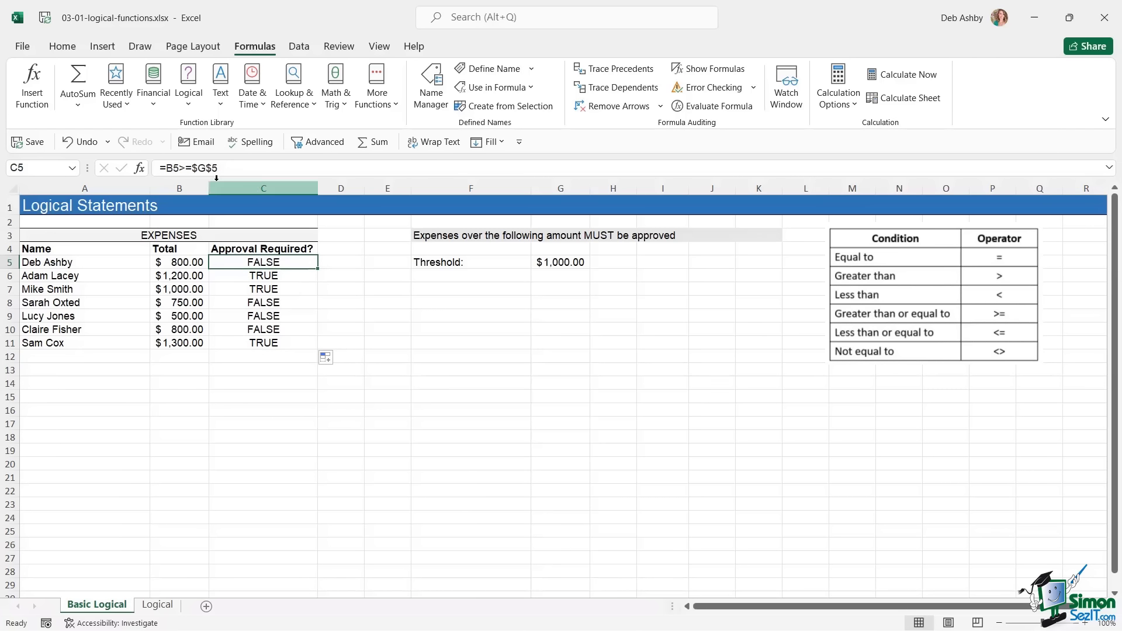
click(230, 167)
drag(232, 168, 150, 167)
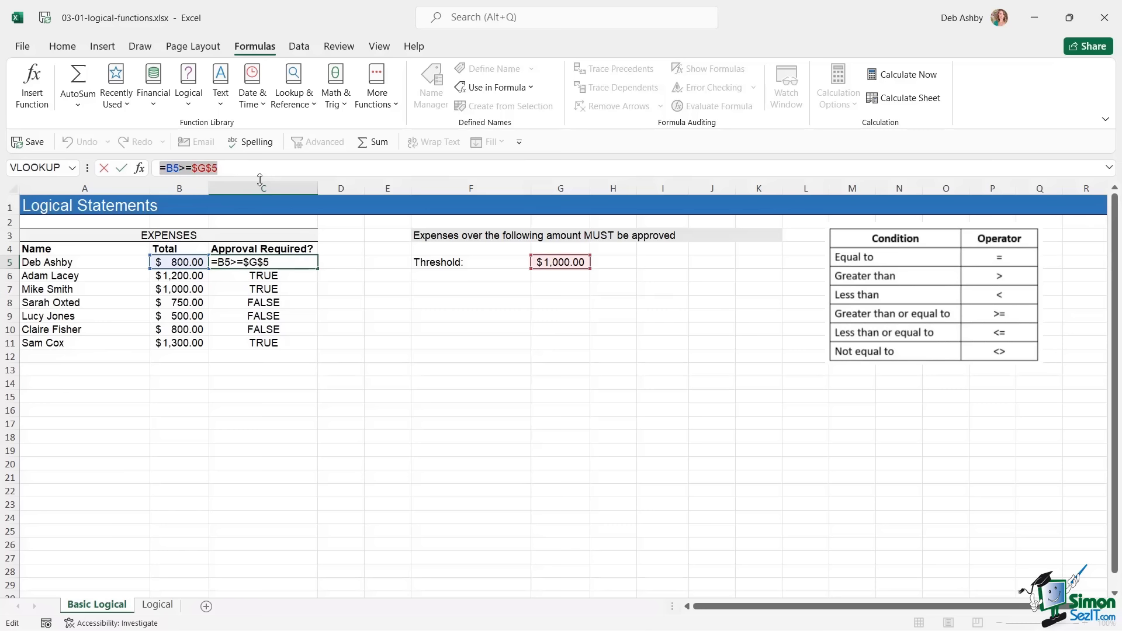
key(Return)
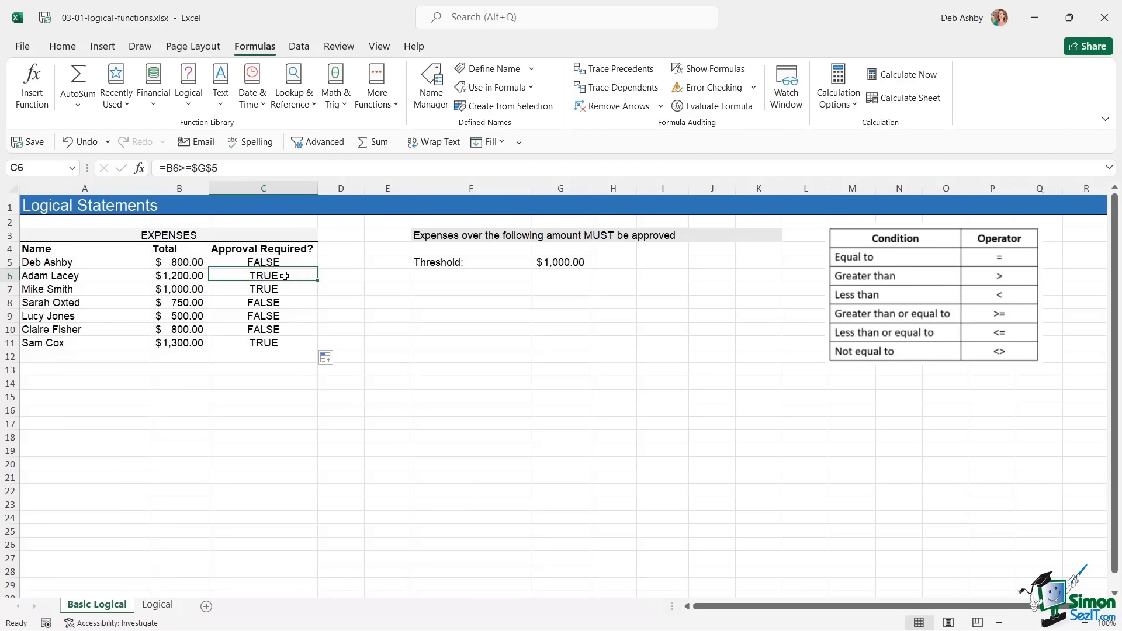
click(274, 291)
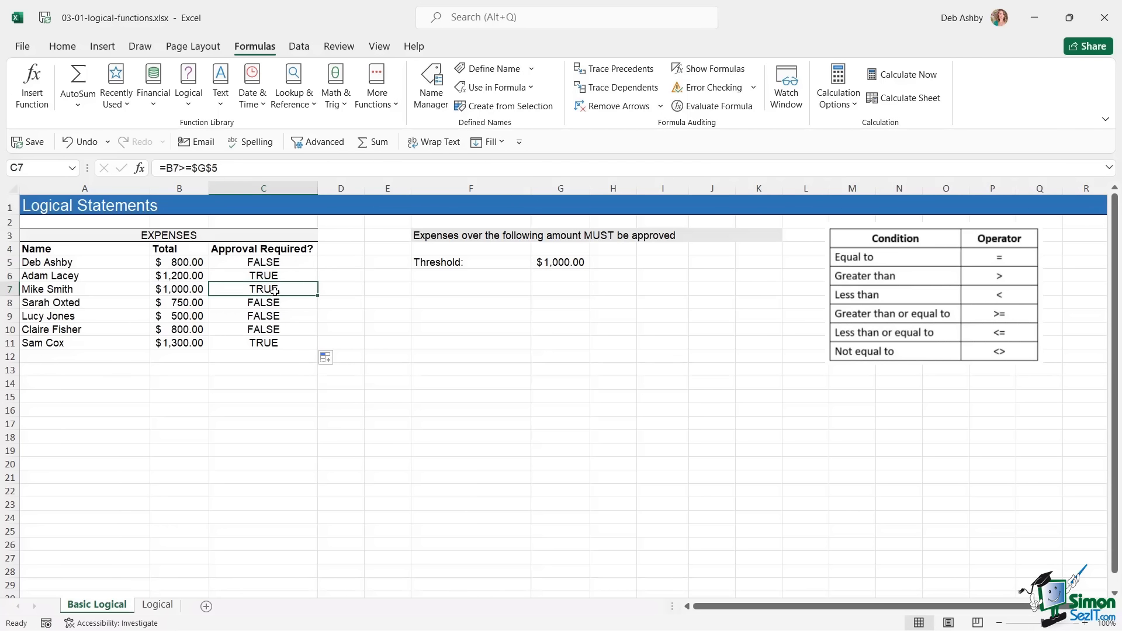
click(268, 263)
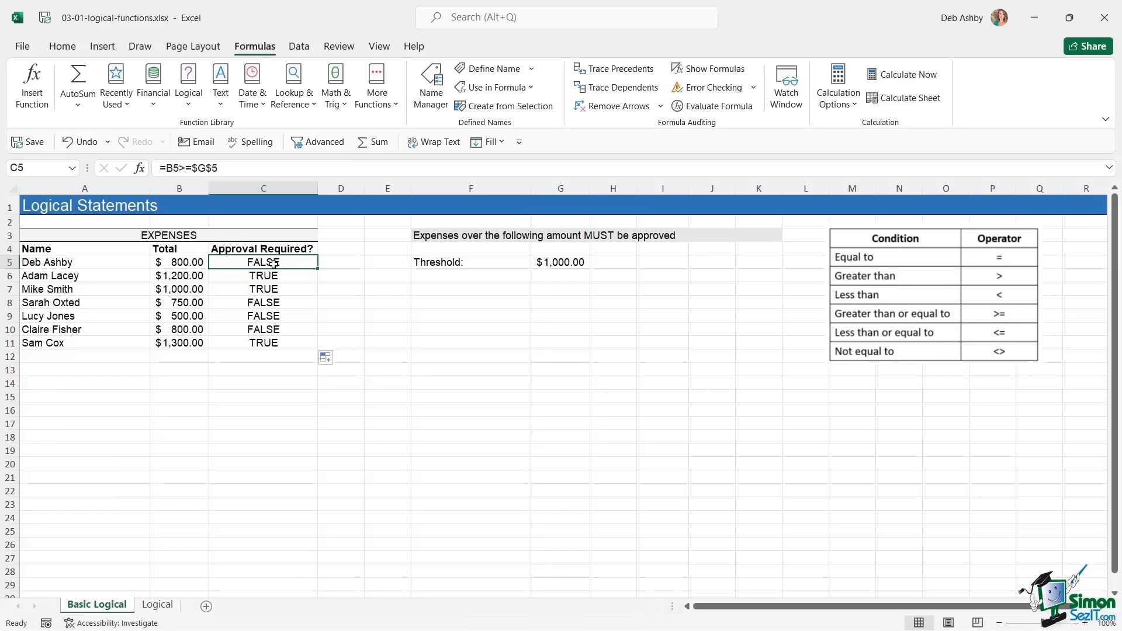
click(260, 276)
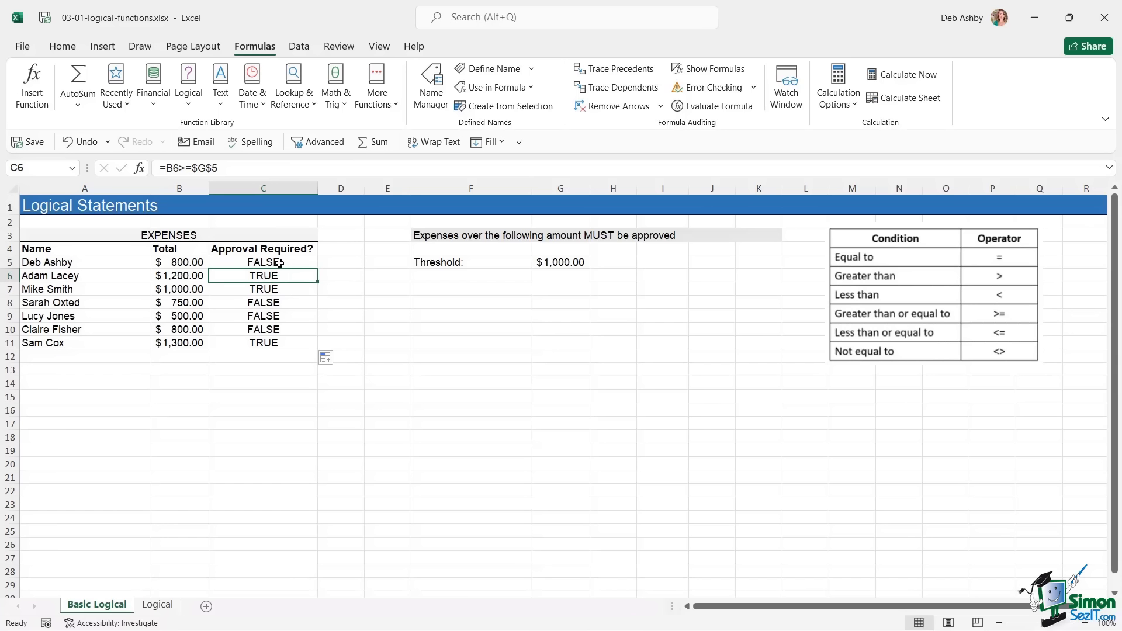
click(276, 263)
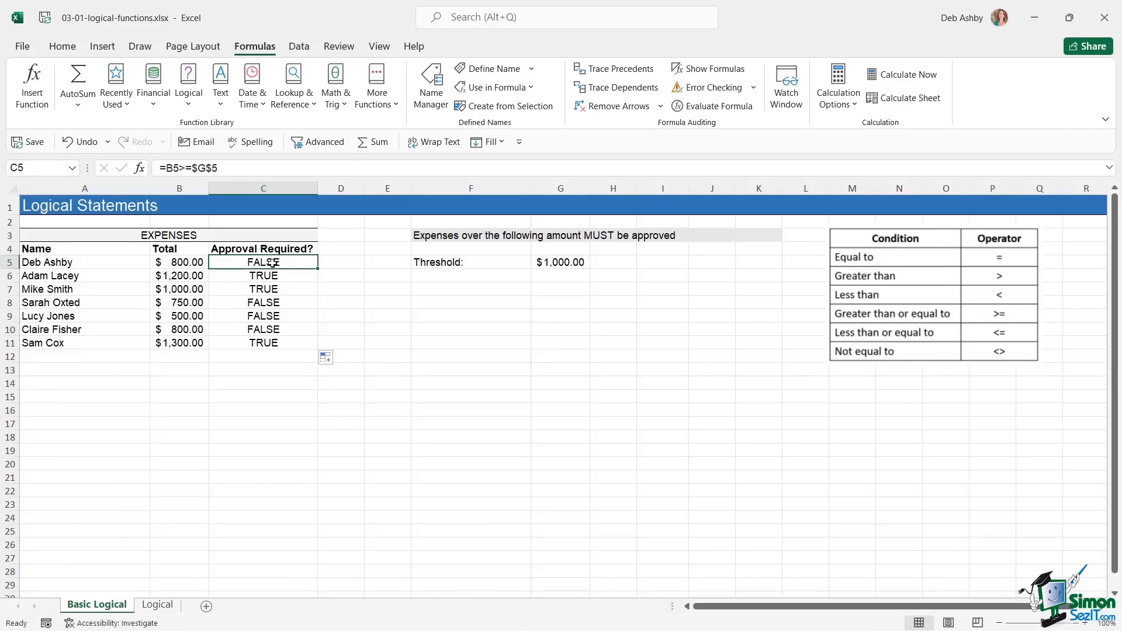
click(268, 276)
click(266, 292)
click(265, 301)
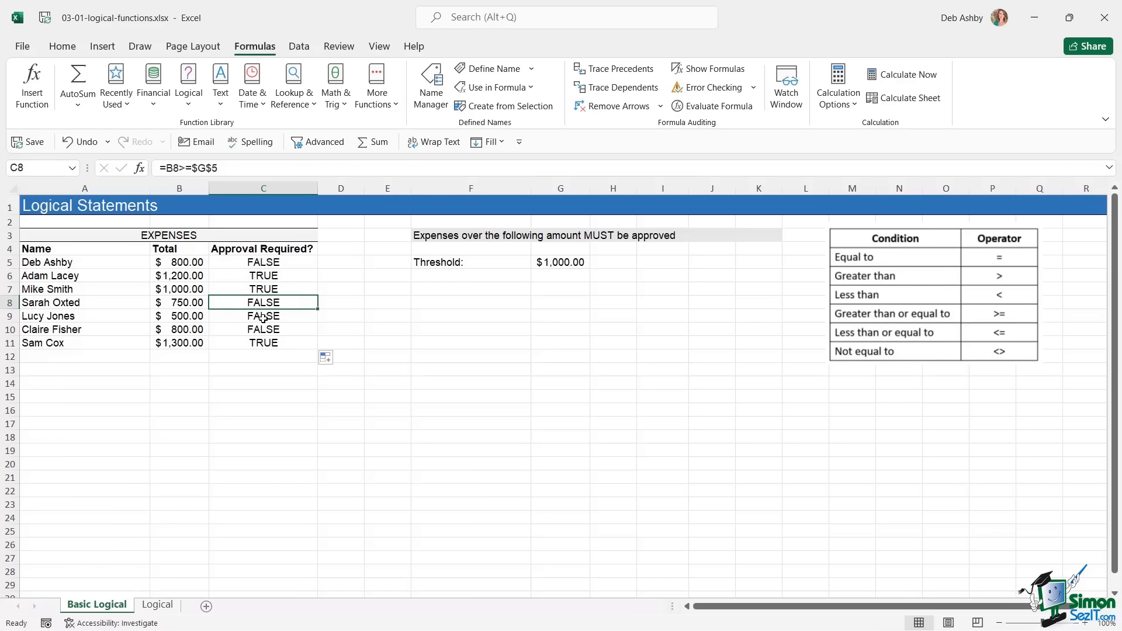
click(264, 316)
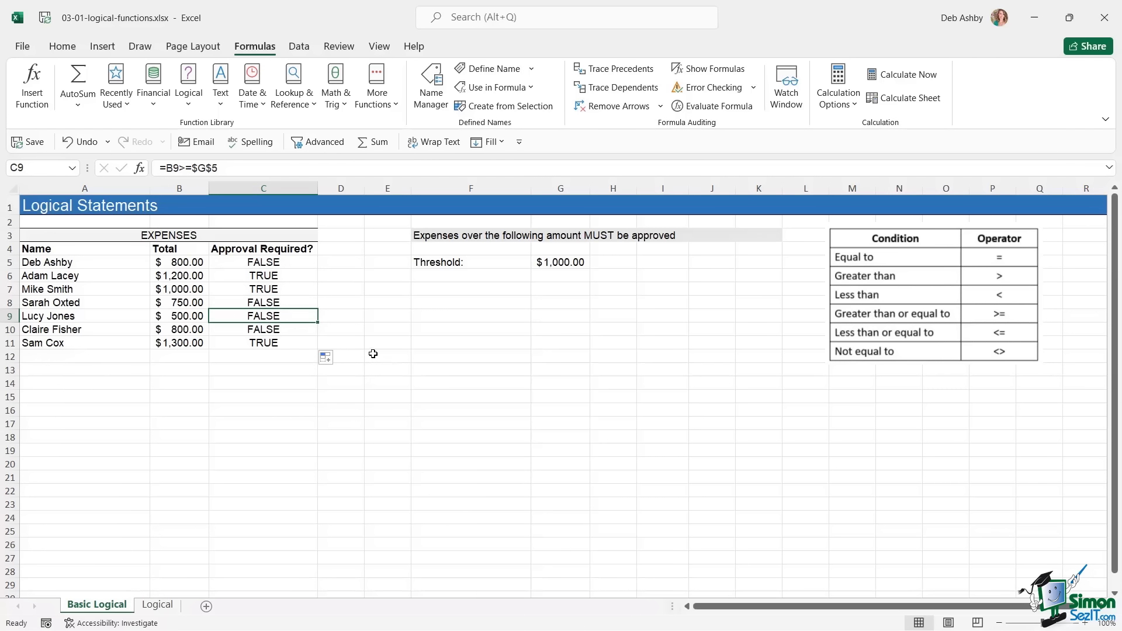
click(315, 266)
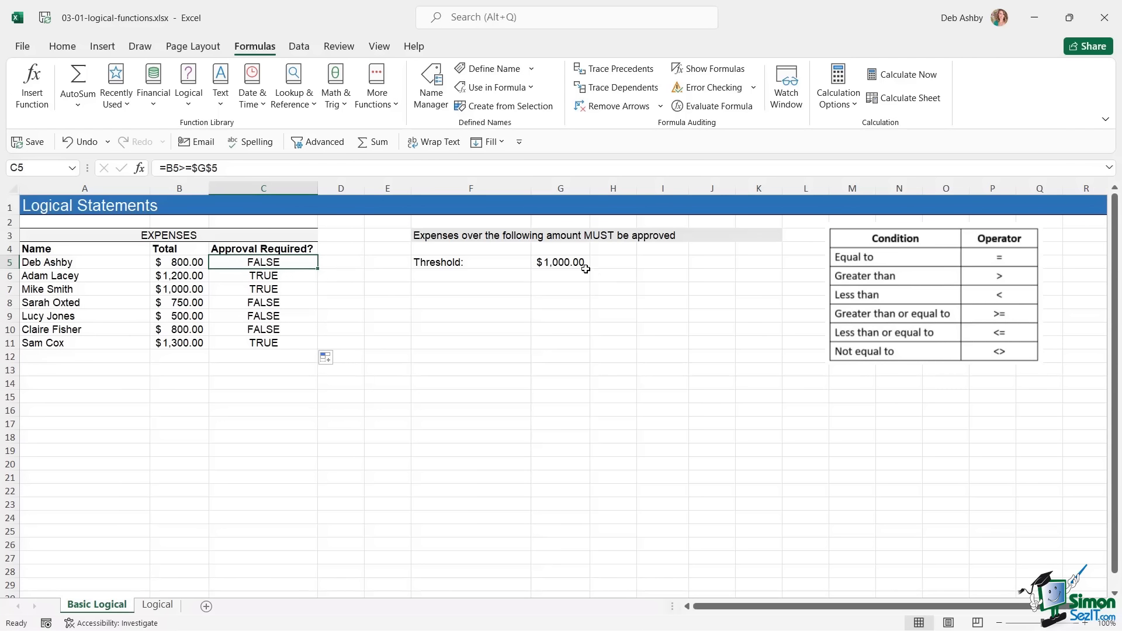
- Test the approval statements with different thresholds by setting G5 to 1200 and to 500
click(556, 264)
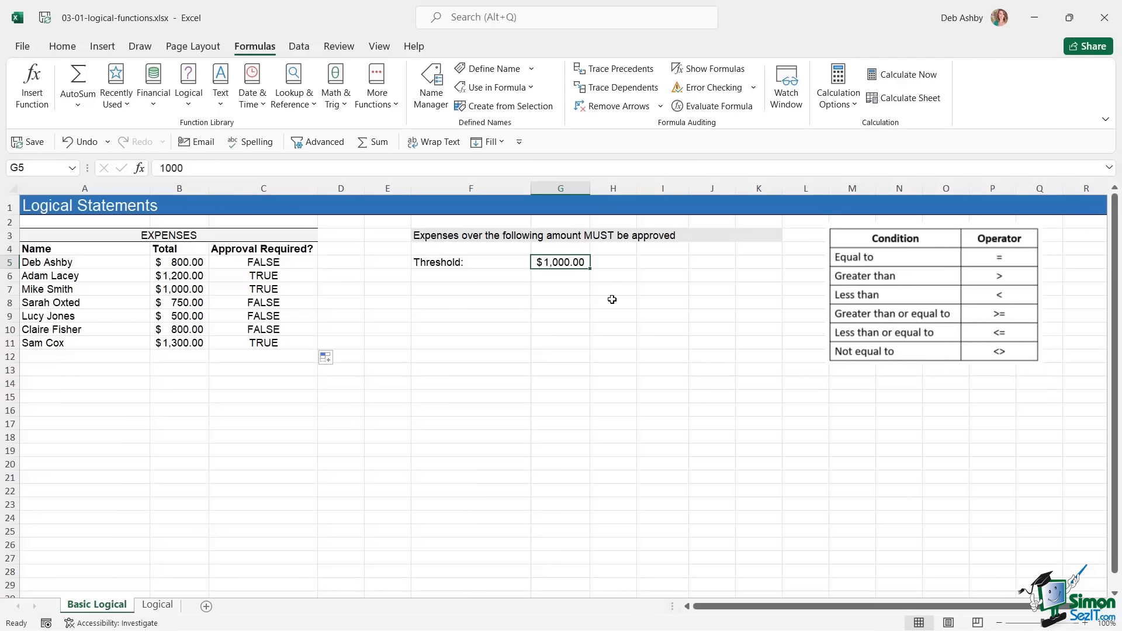
text(1200)
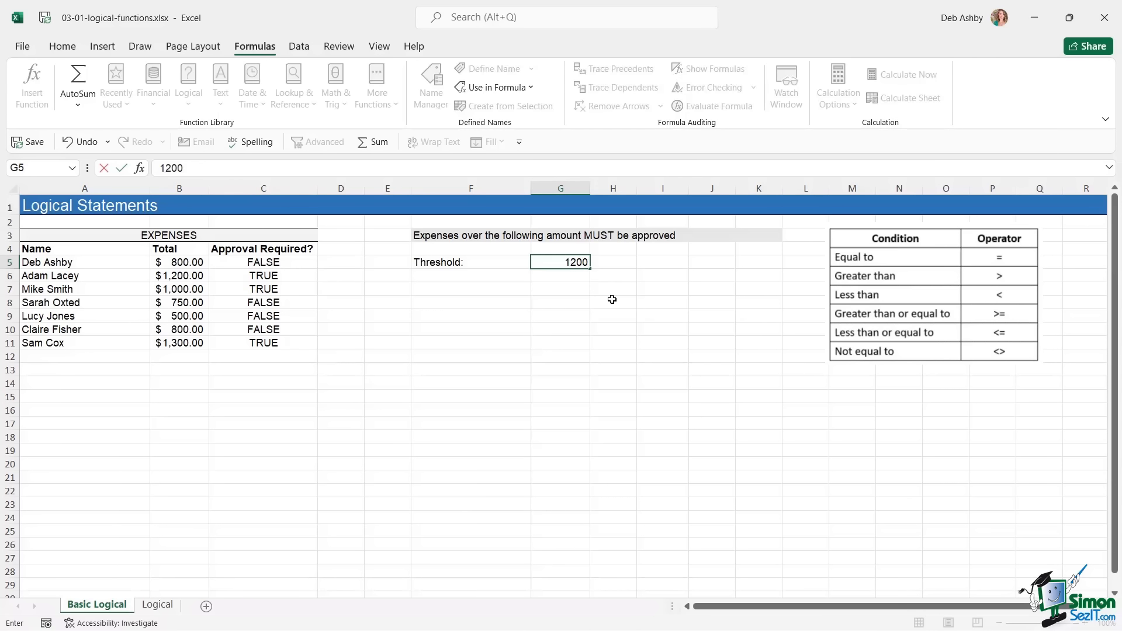
key(Return)
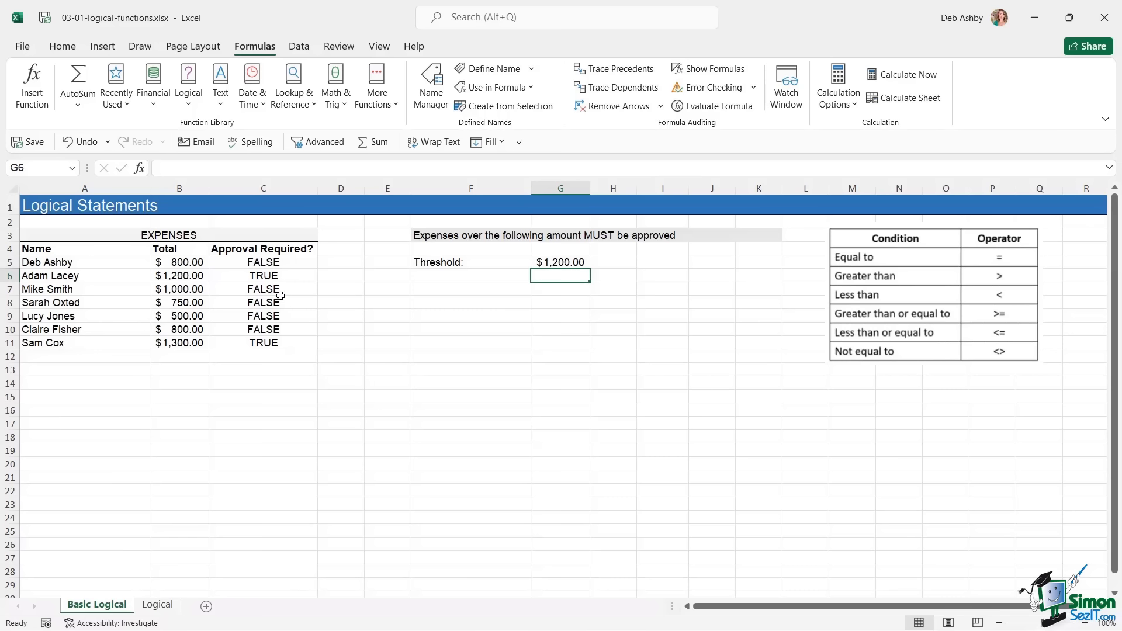
click(561, 263)
text(500)
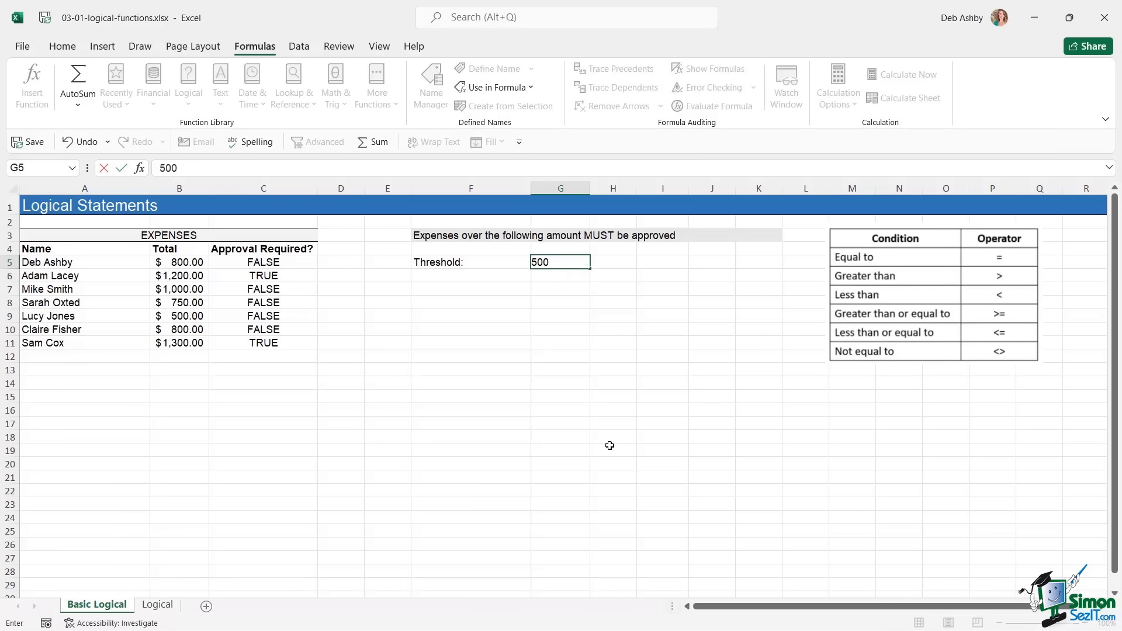
key(Return)
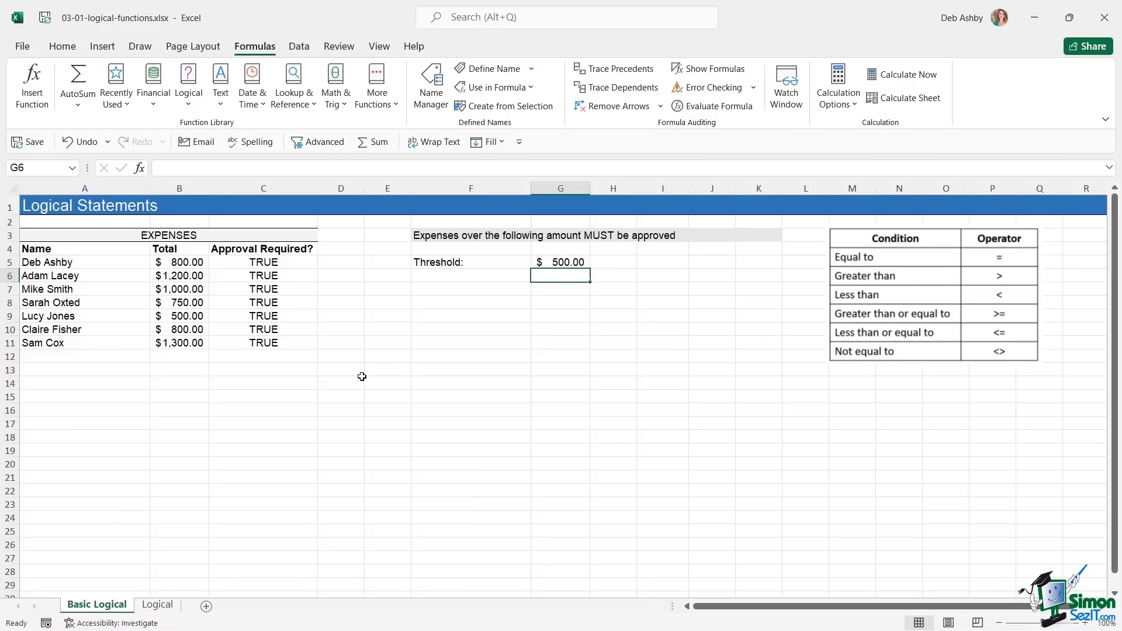
- Set the approval threshold in G5 back to 1000
click(568, 268)
key(F2)
key(BackSpace)
key(BackSpace)
key(BackSpace)
text(1000)
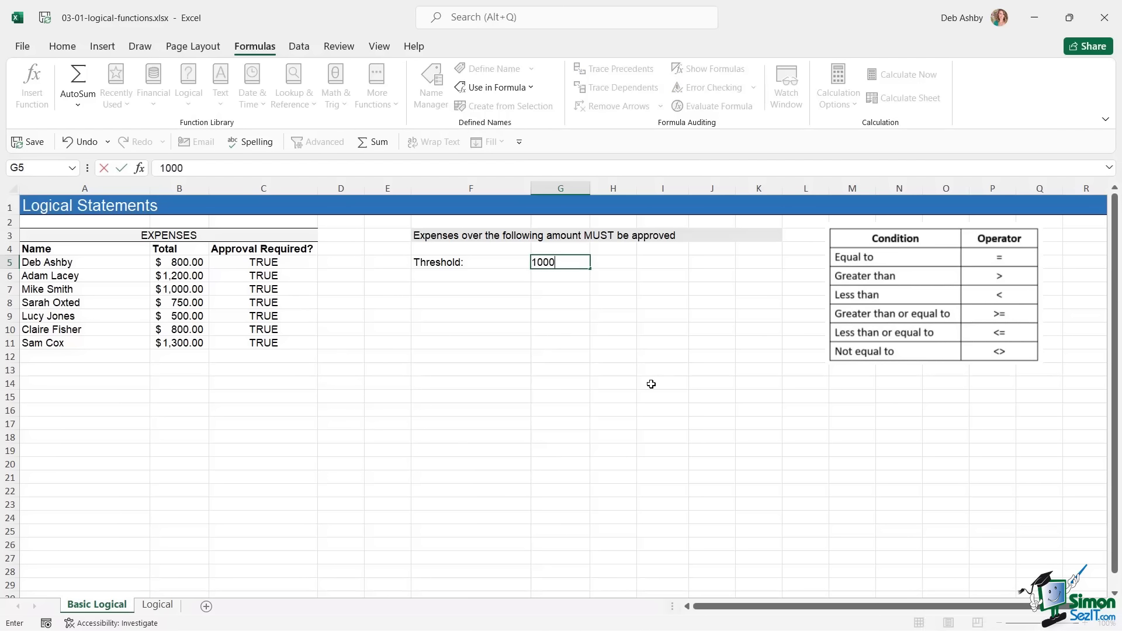
key(Return)
click(581, 384)
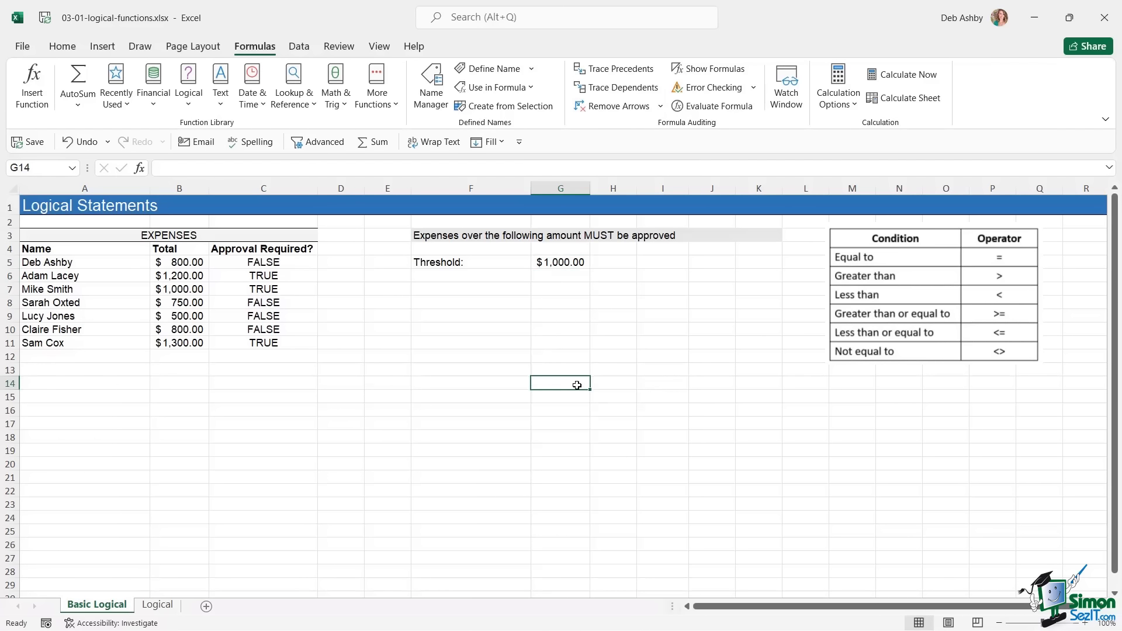
click(526, 329)
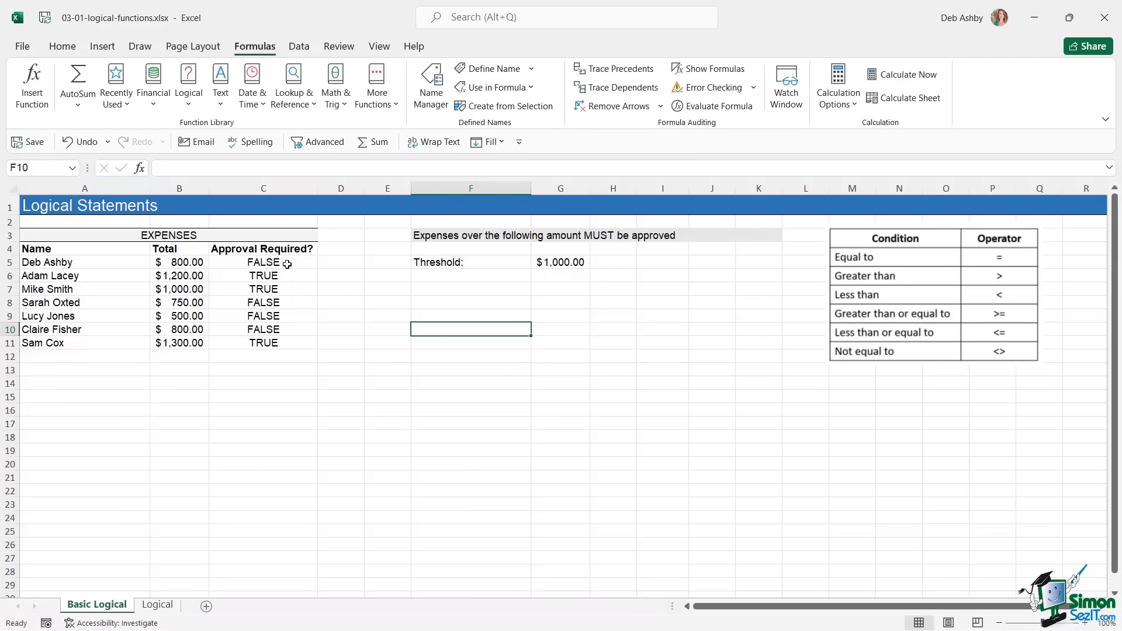
- Examine the references and operator in C5's comparison formula without changing it
click(283, 263)
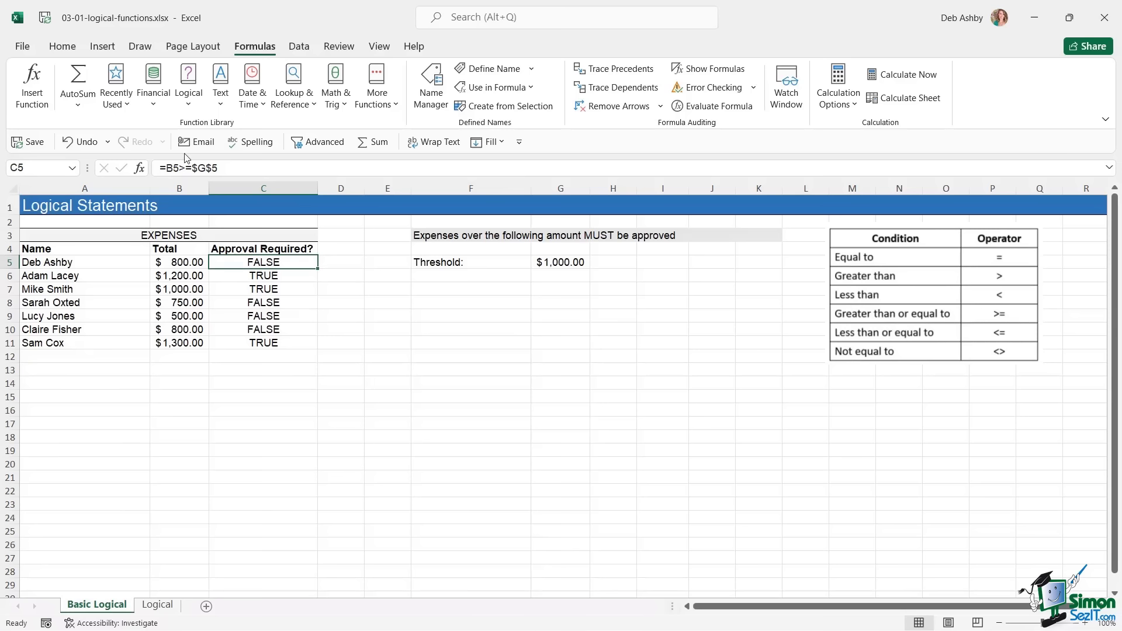
click(233, 167)
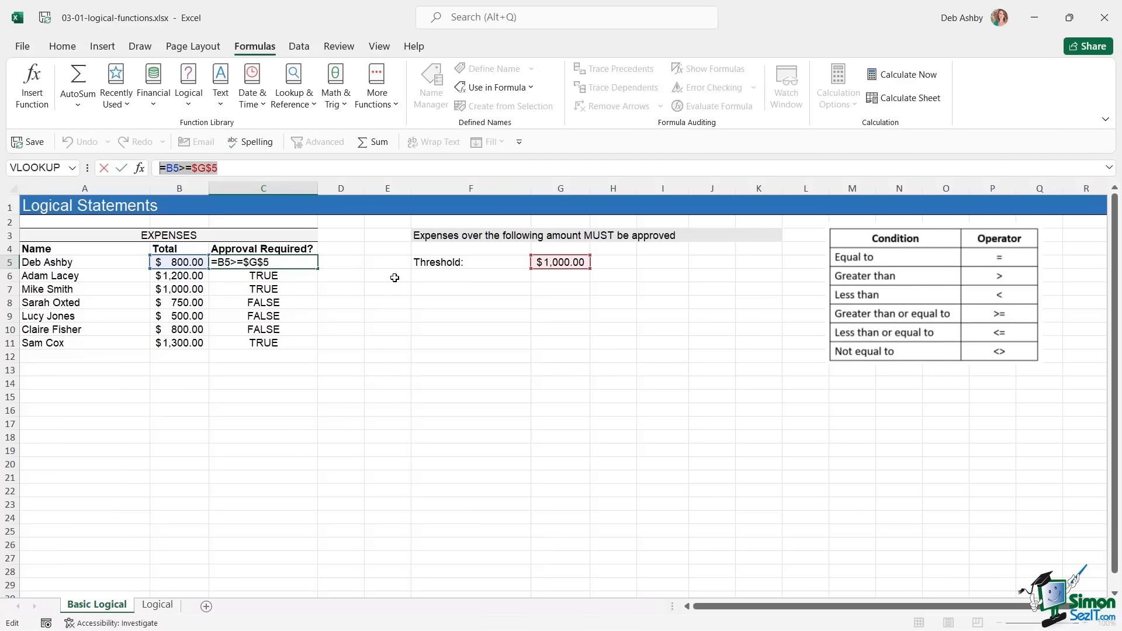
key(Escape)
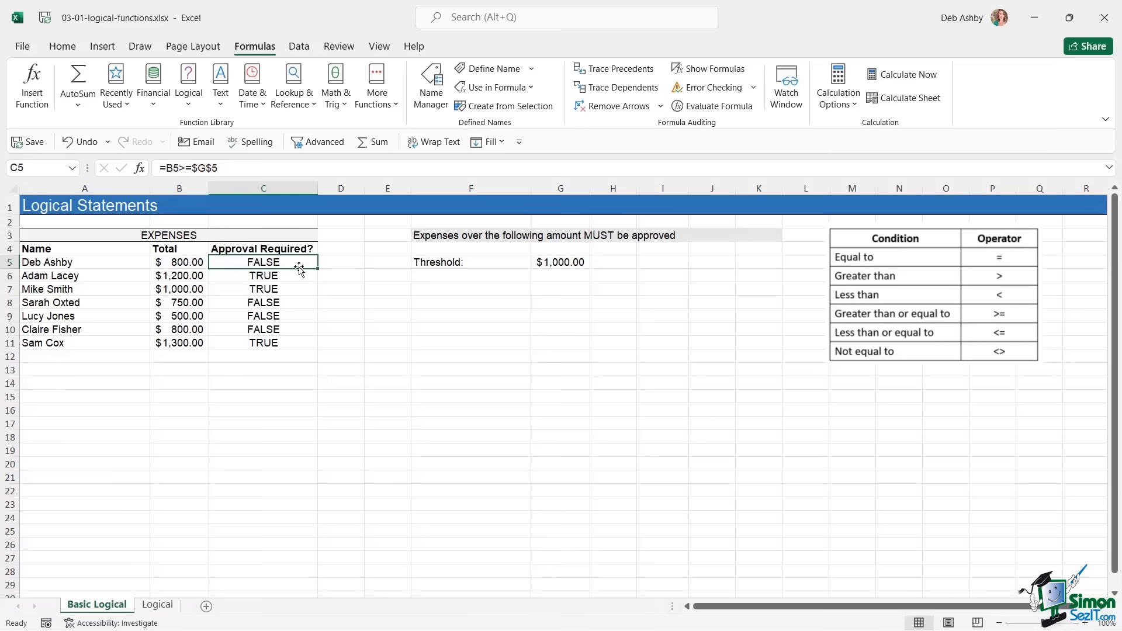
triple_click(265, 169)
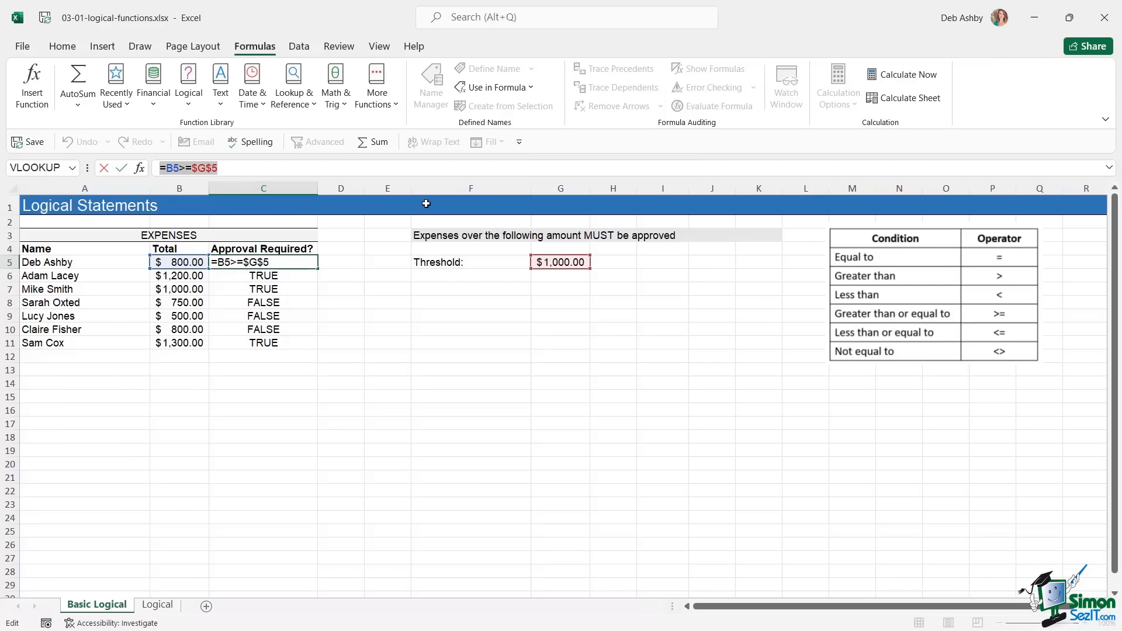
key(Escape)
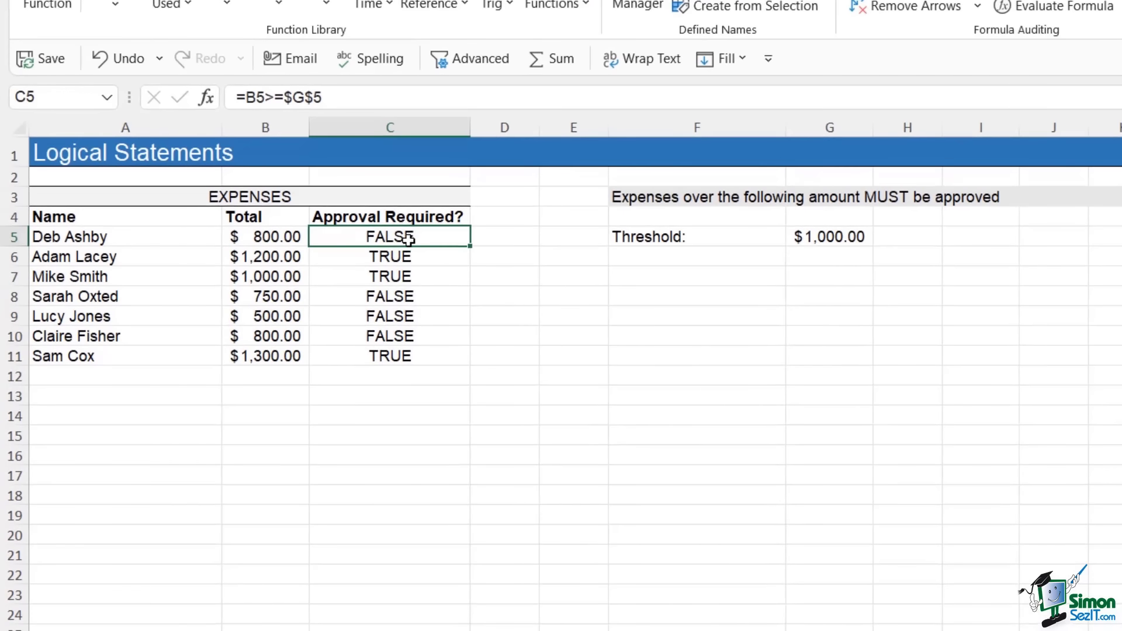
- Clear the comparison formulas from the Approval Required? cells C5:C11
drag(409, 240, 422, 355)
key(Delete)
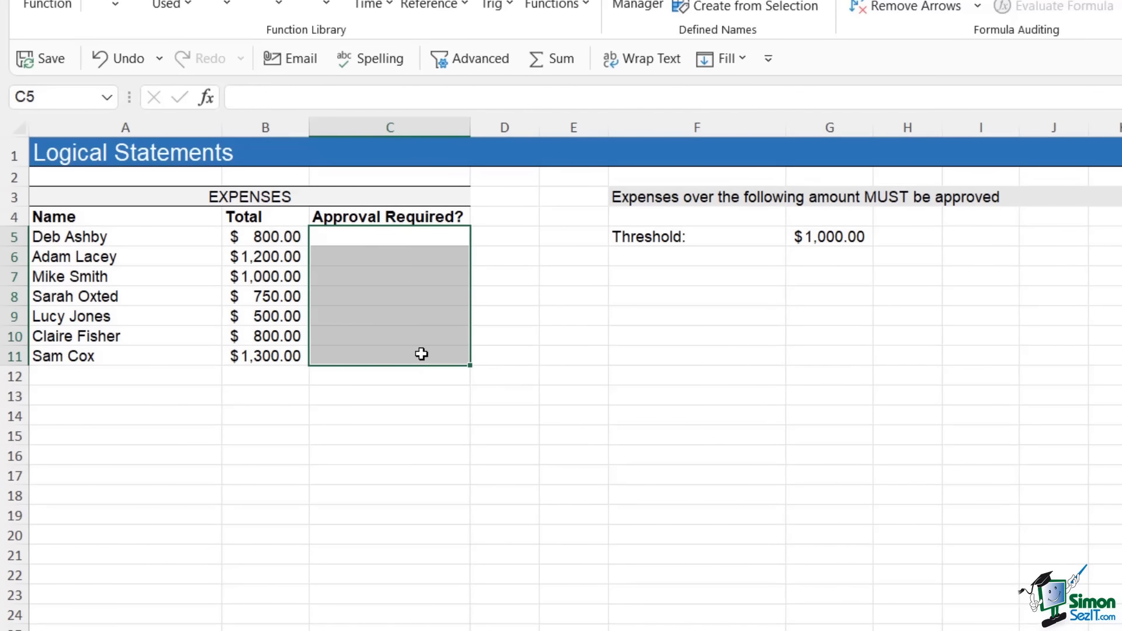
click(654, 342)
- Begin an IF formula in C5 with the logical test B5>=$G$5, keeping the threshold reference absolute
click(372, 233)
text(=)
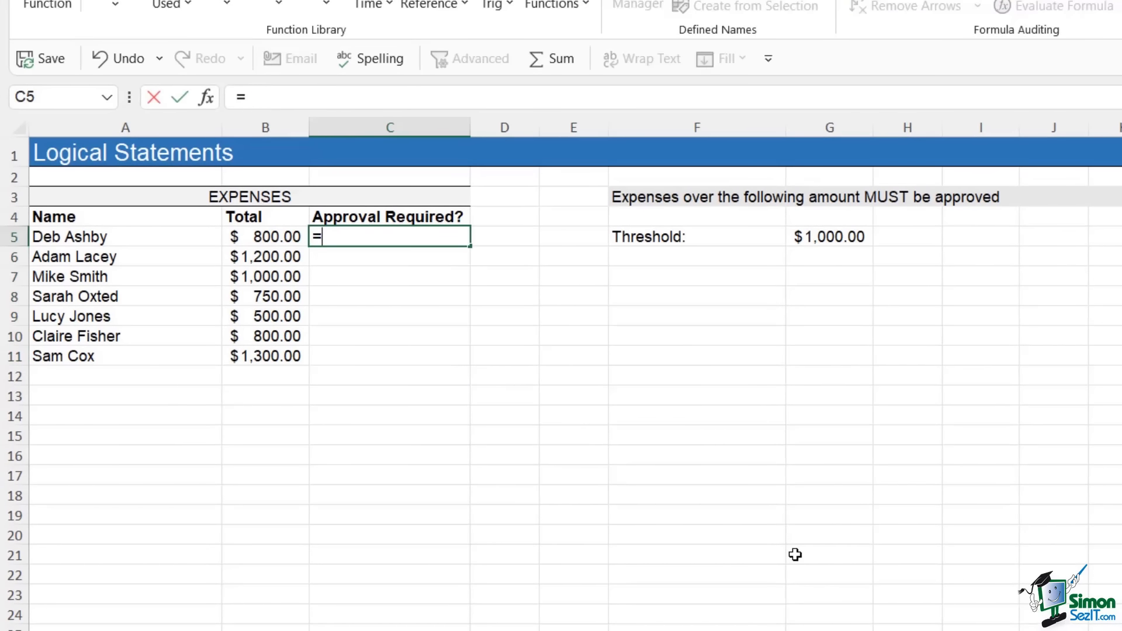
text(IF)
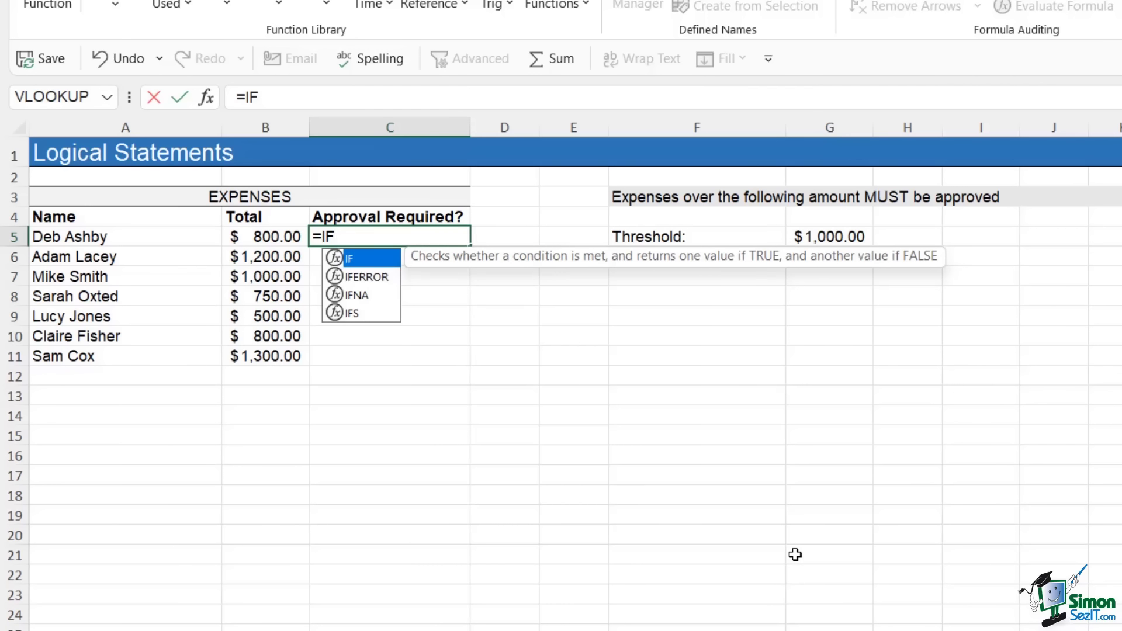
text(()
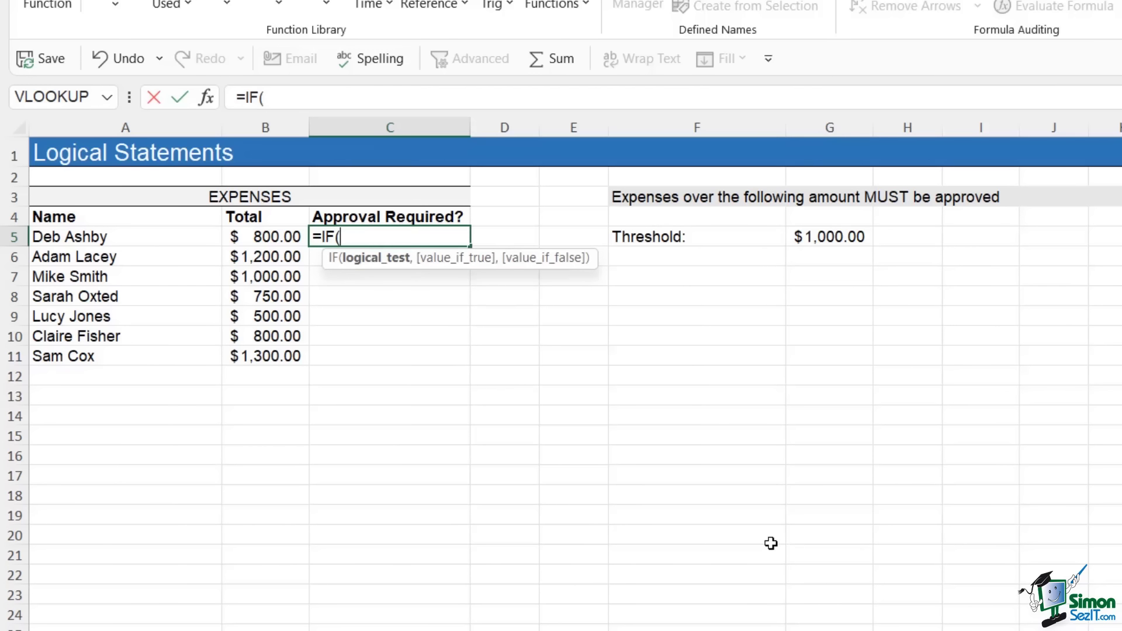
click(275, 236)
text(>=)
click(830, 237)
key(F4)
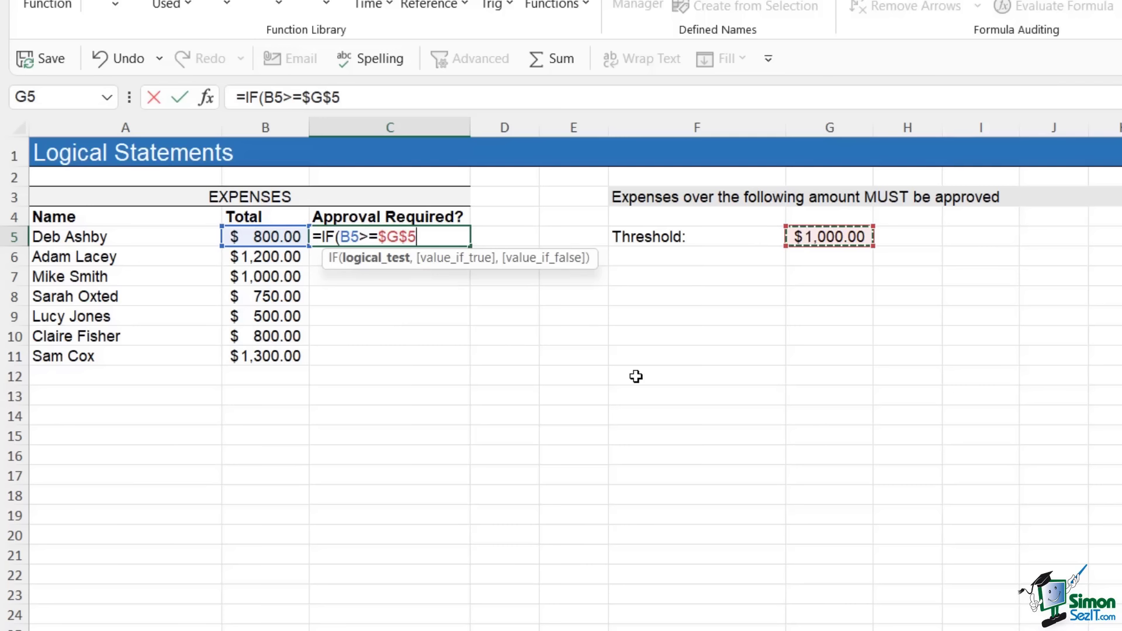
- Complete the IF formula in C5 with "Approval" as the value if true and "OK" as the value if false
text(,"Approval","OK)
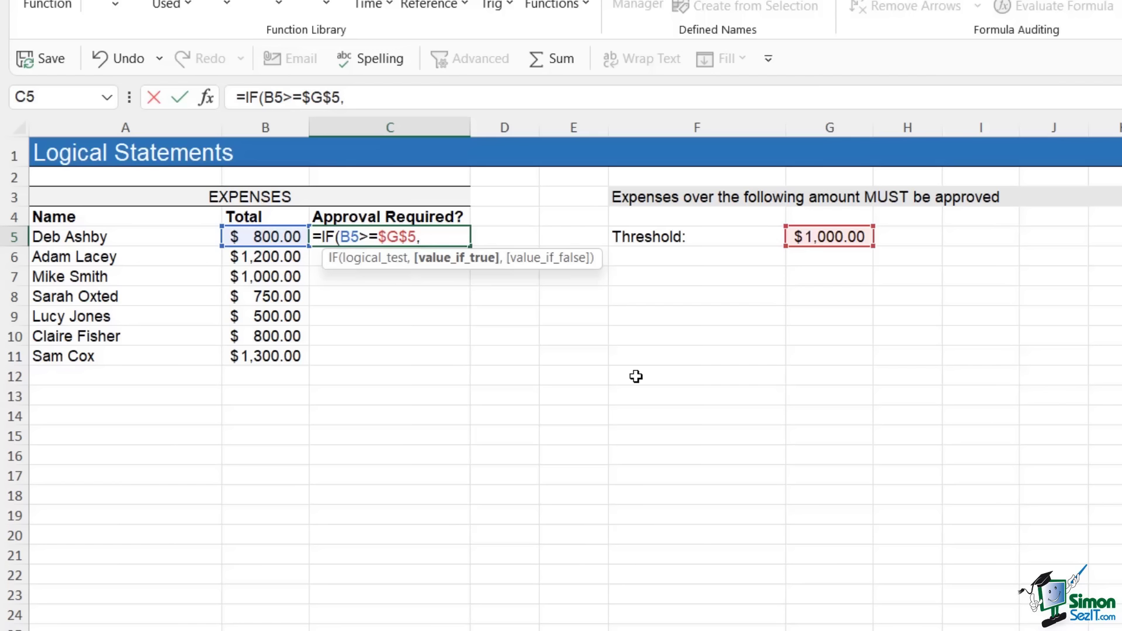
text("Appr)
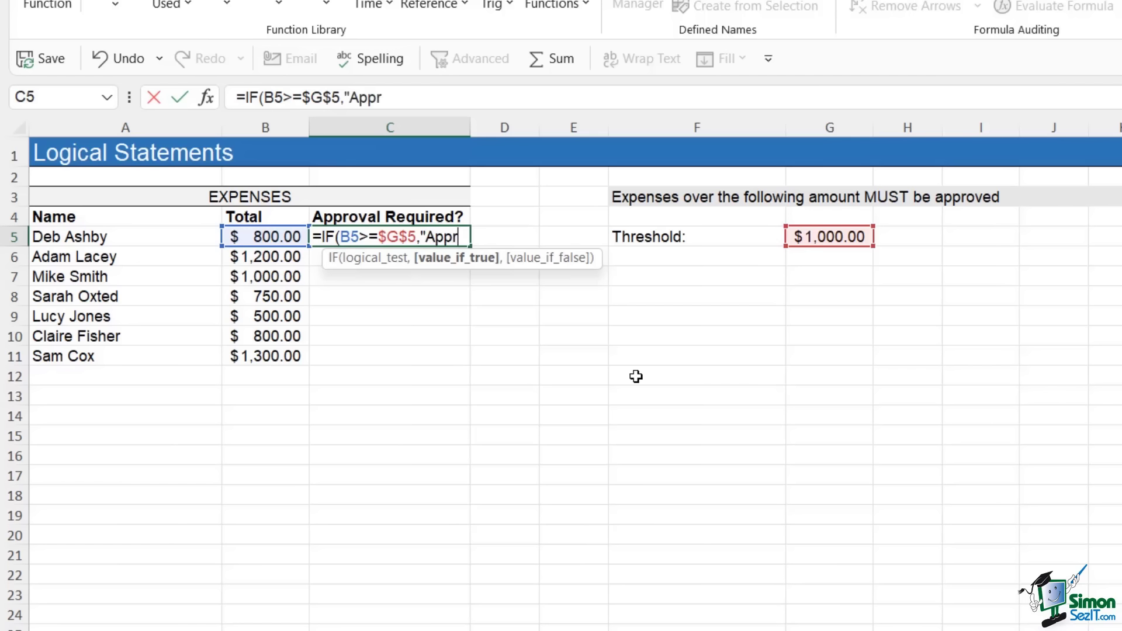
text(oval",)
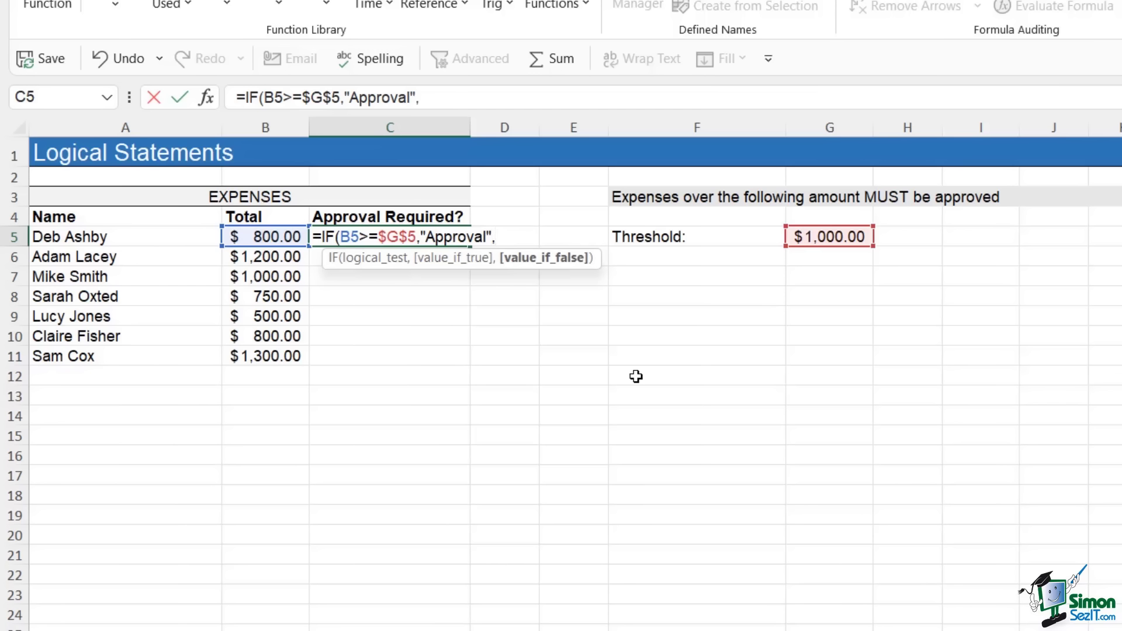
text("OK"))
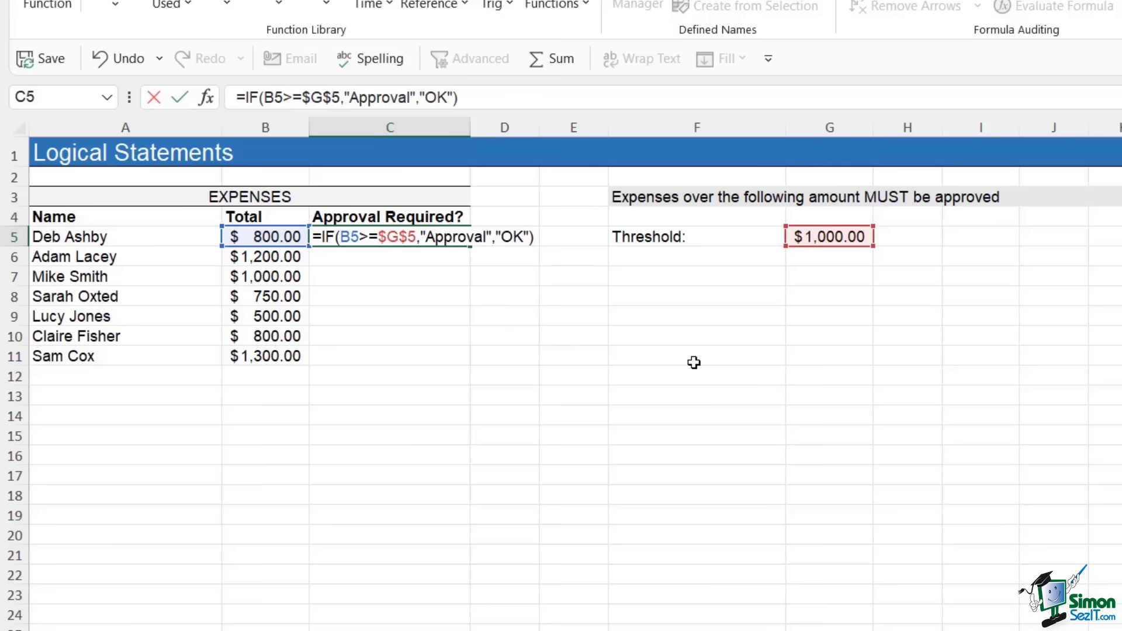
key(Return)
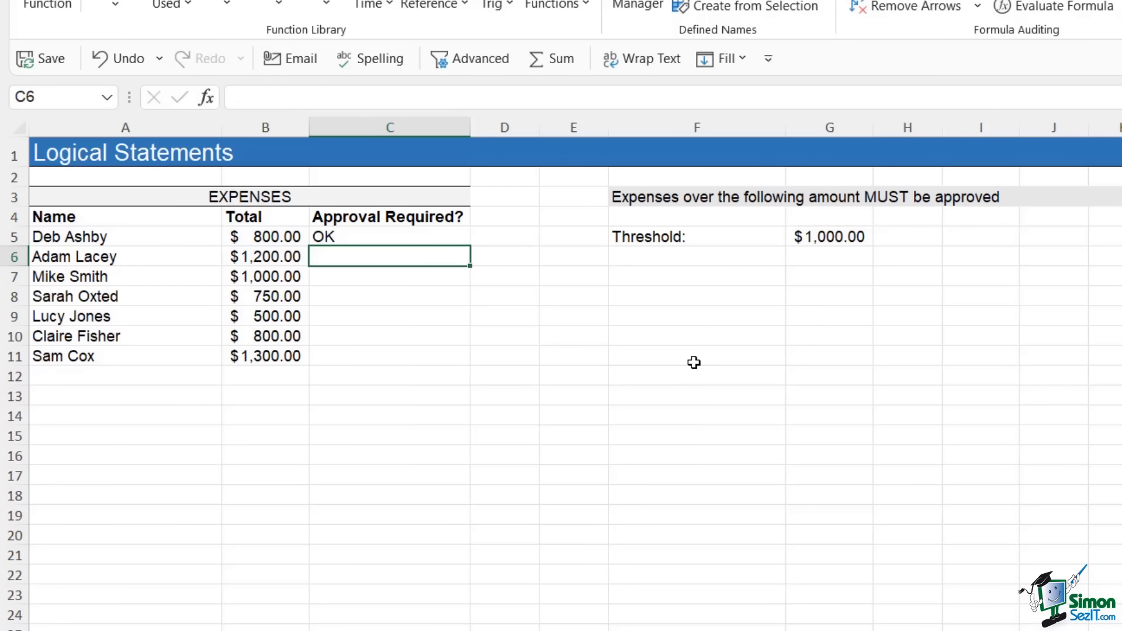
- Fill the IF formula from C5 down to C11 and check the copied formula in C6
click(447, 239)
double_click(473, 247)
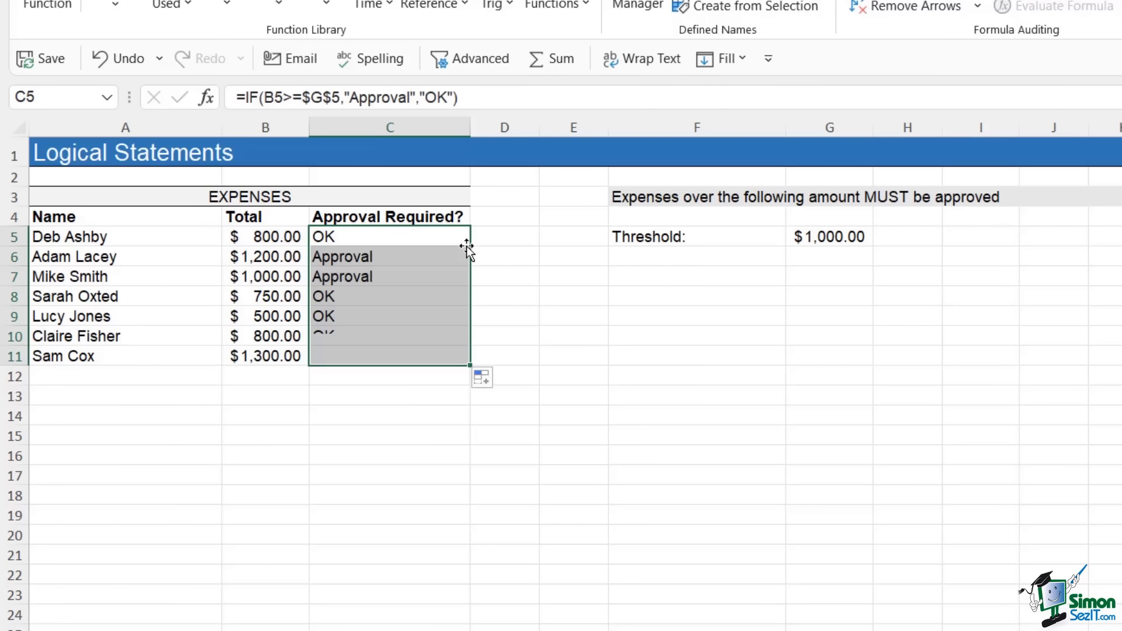
click(396, 251)
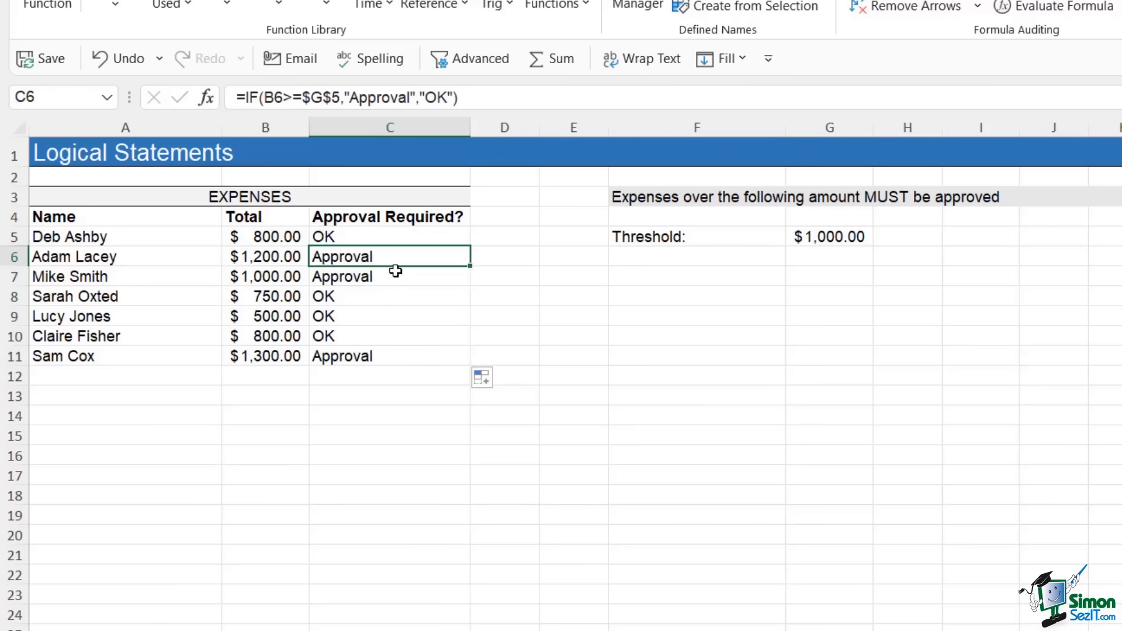
- Check the copied IF formulas in the Approval Required? cells C7 and C11
click(394, 281)
click(413, 357)
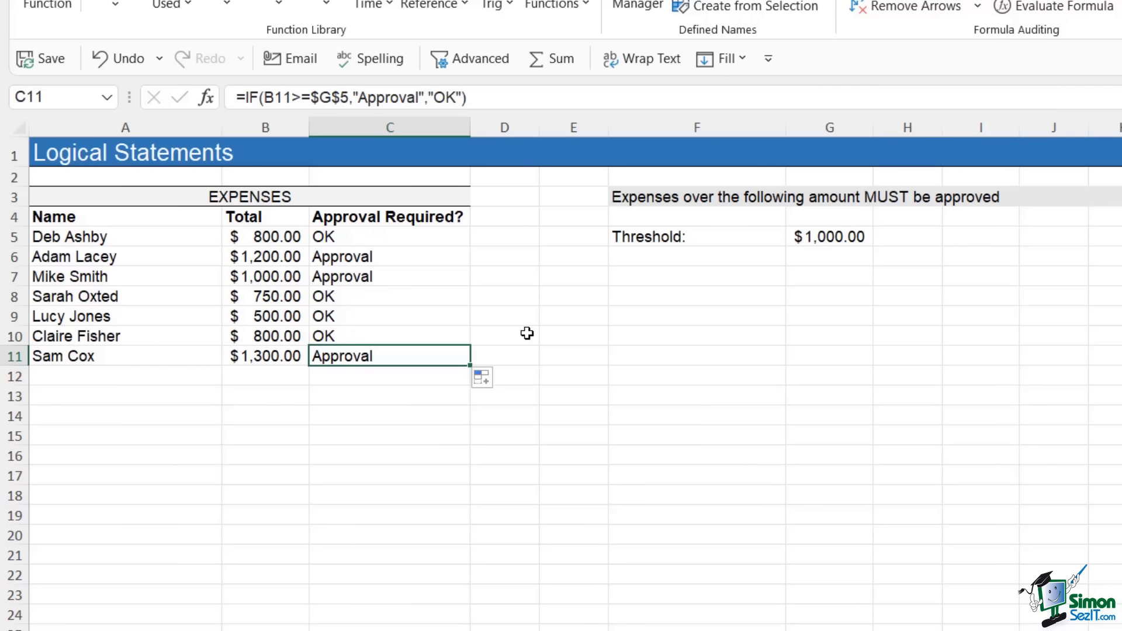
click(561, 301)
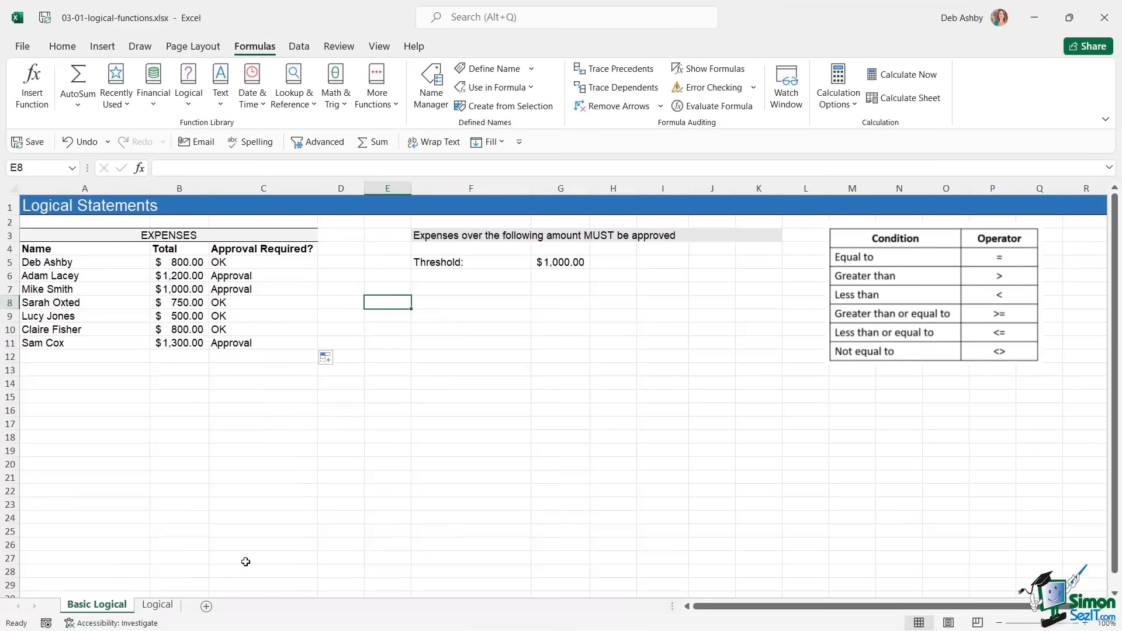
- Open the Logical sheet and examine the names, scores and pass mark in IF - Example 1
click(155, 606)
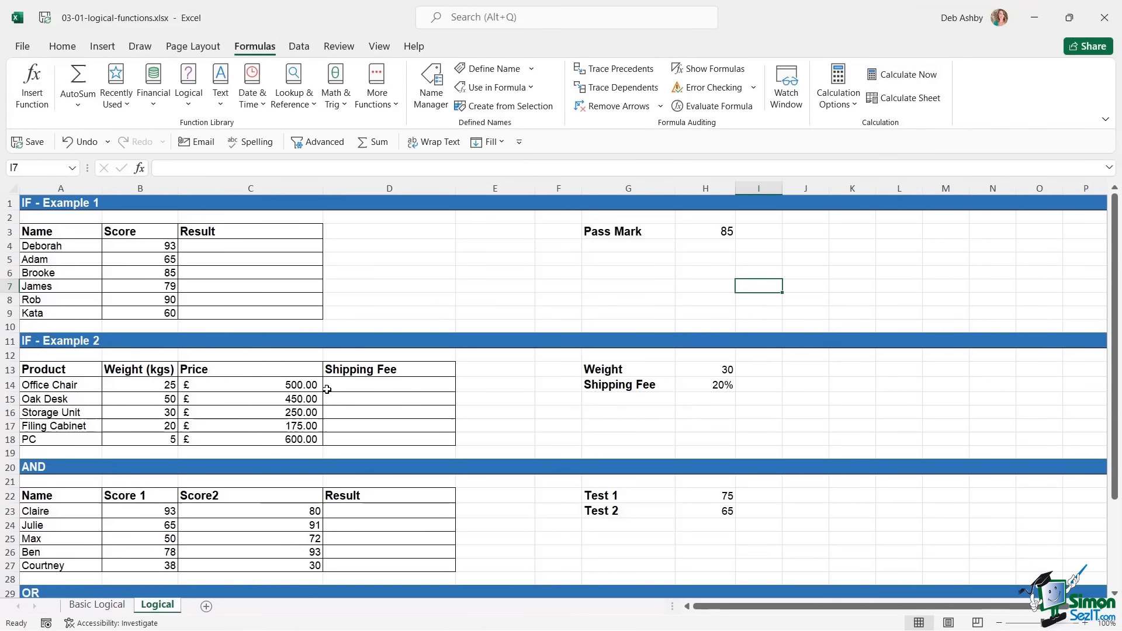
click(406, 273)
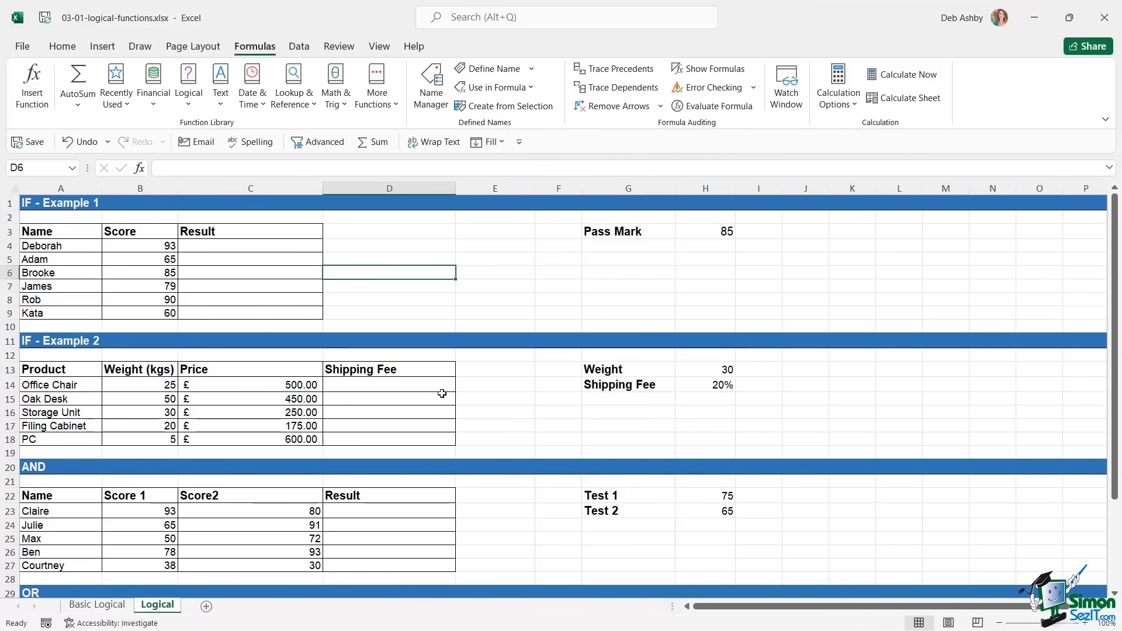
click(56, 247)
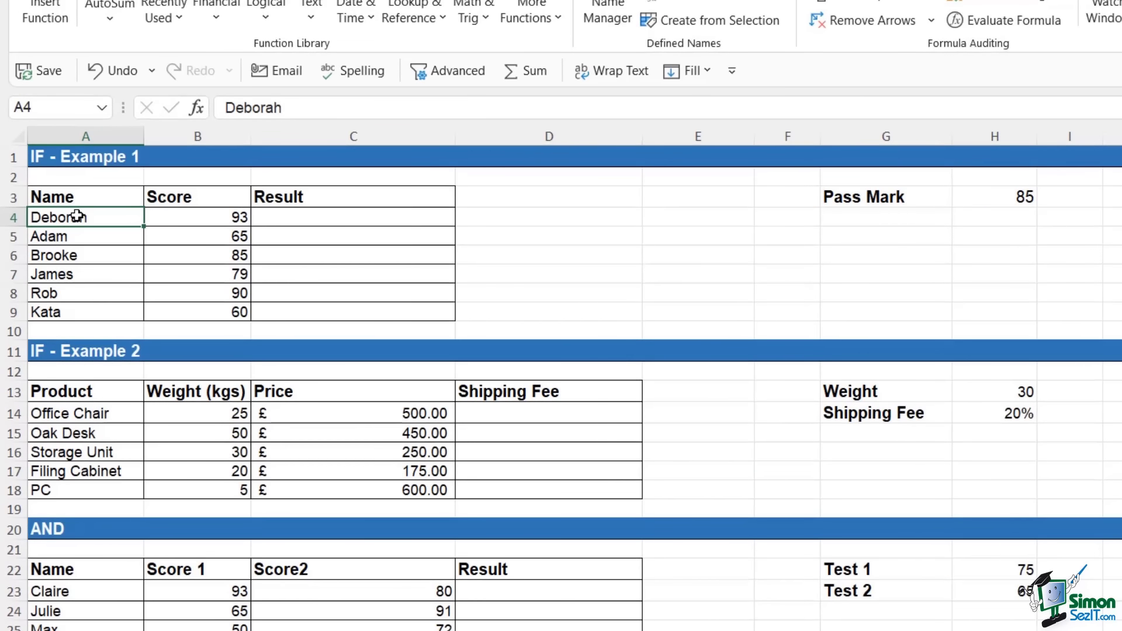
drag(77, 216, 79, 314)
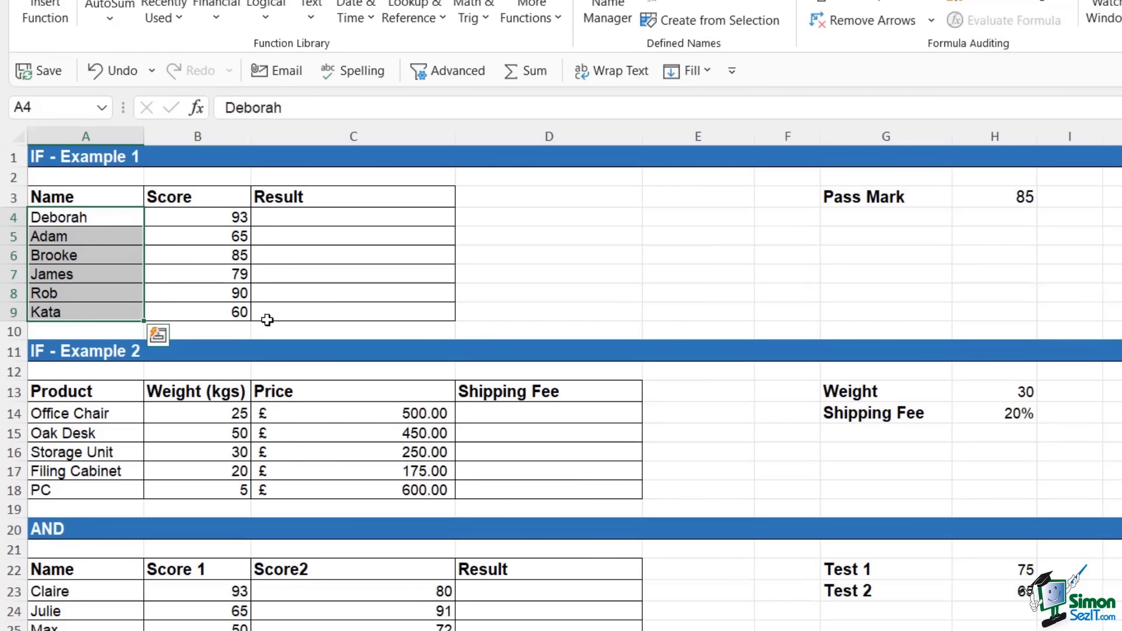
drag(216, 214, 232, 315)
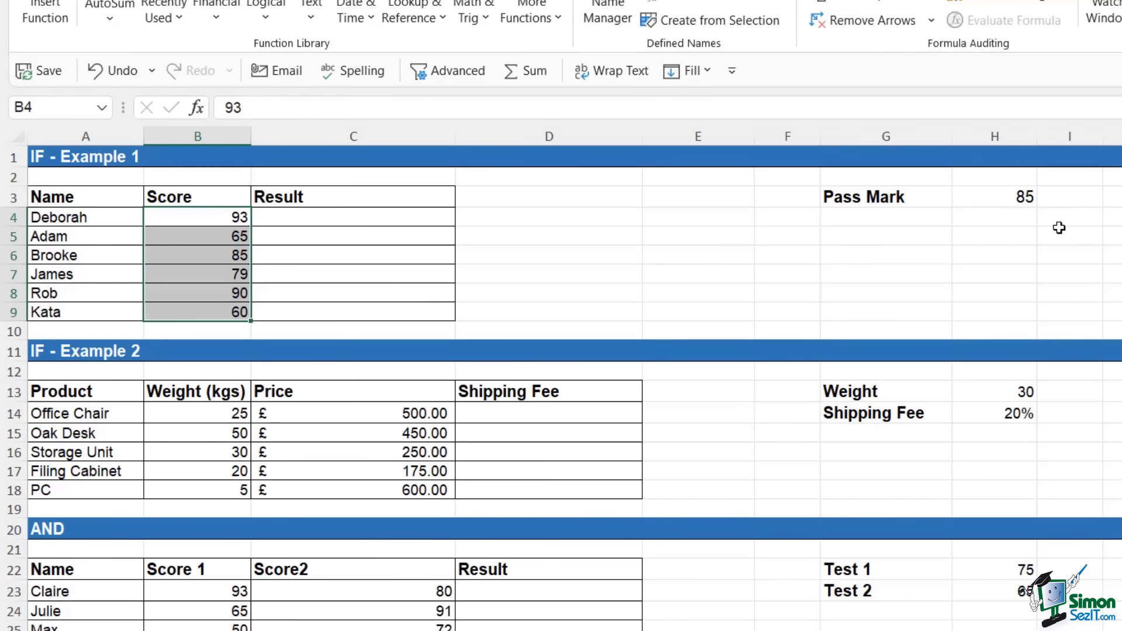
click(1007, 198)
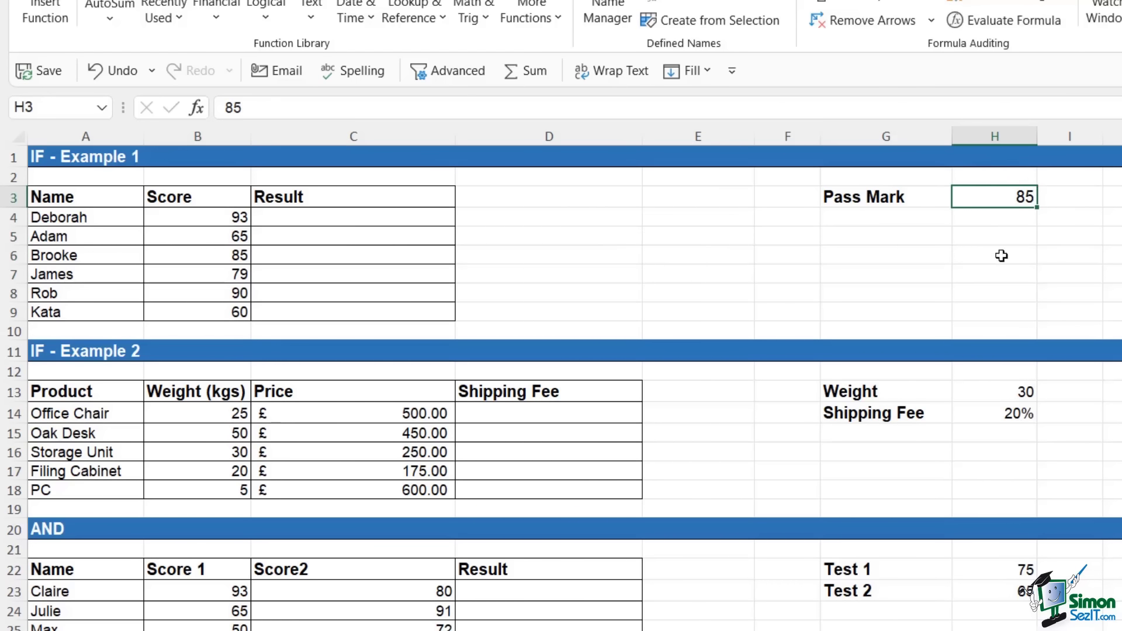
click(301, 217)
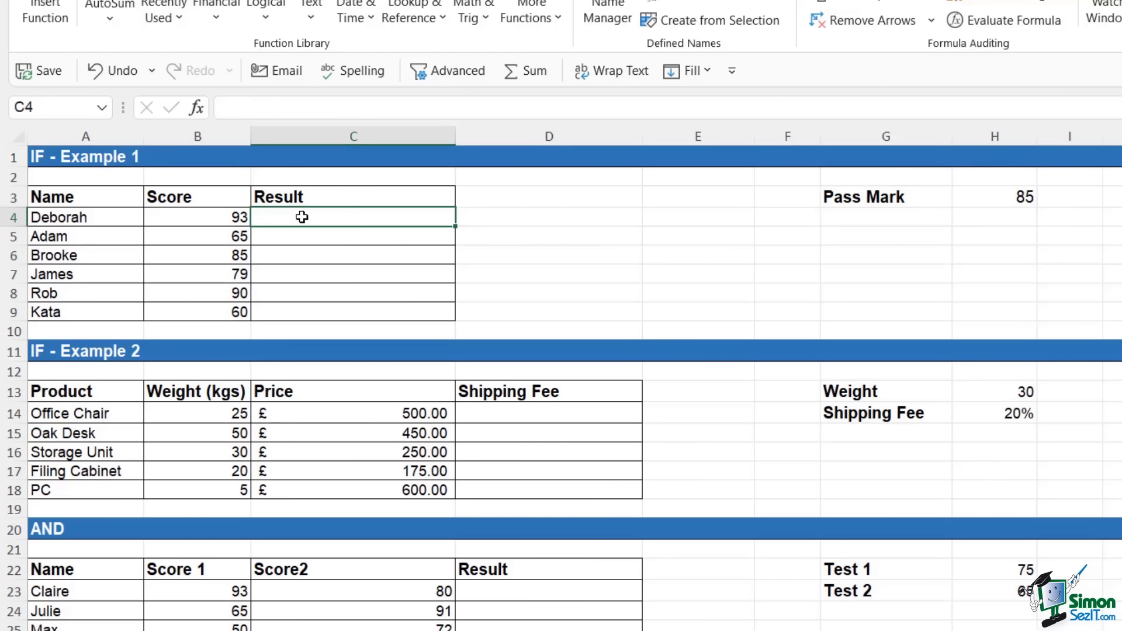
click(222, 216)
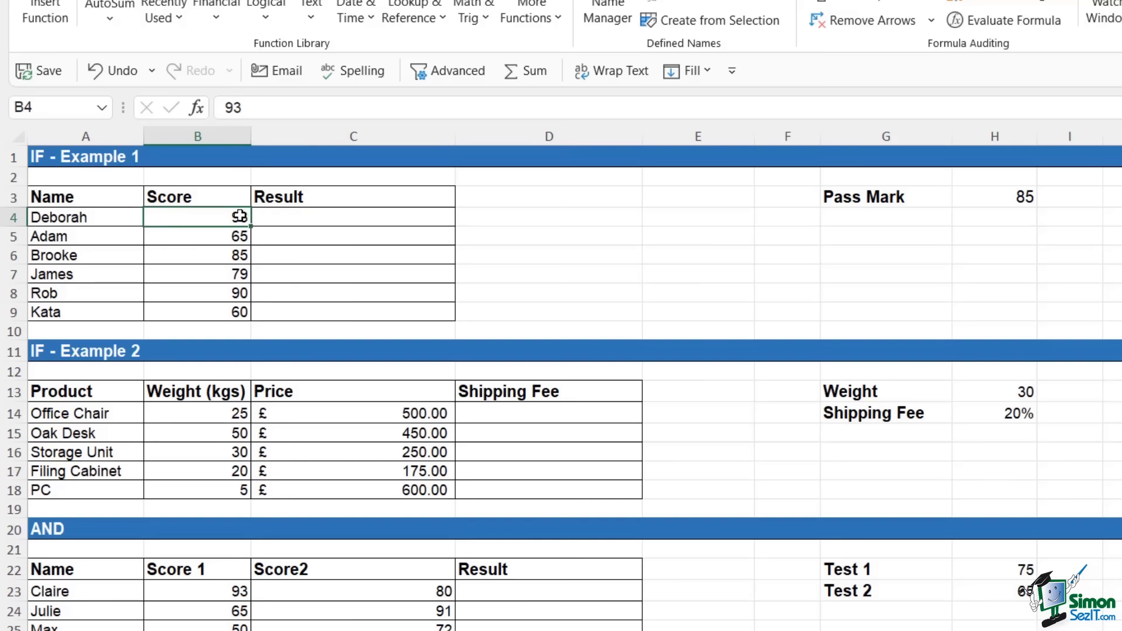
click(1009, 196)
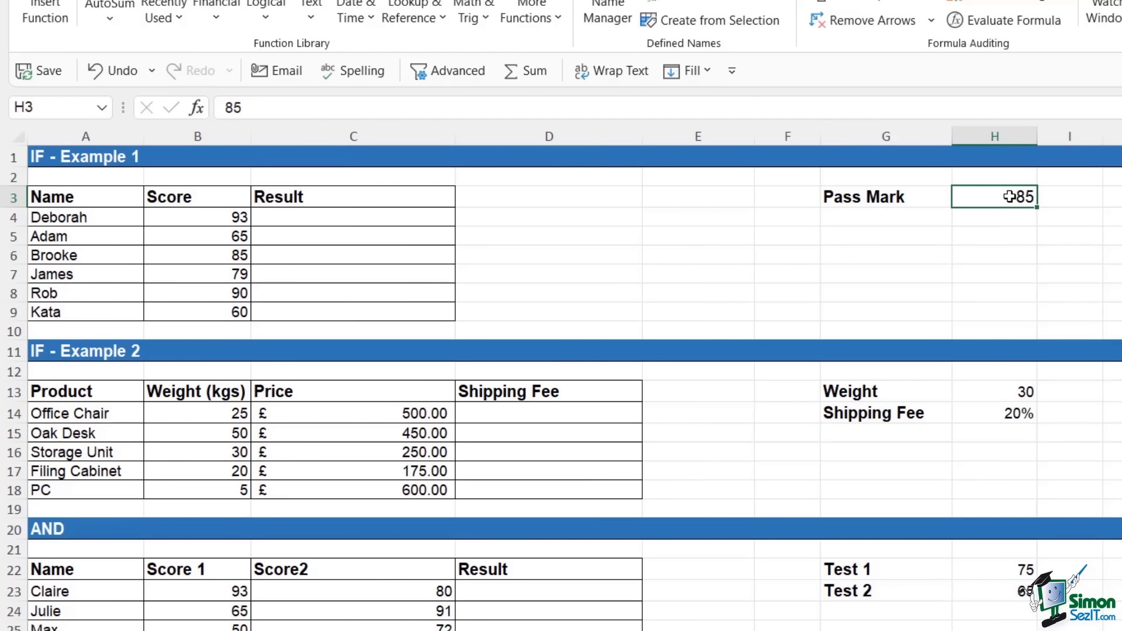
- Begin an IF formula in C4 with the logical test B4>=$H$3, keeping the pass mark reference absolute
click(391, 215)
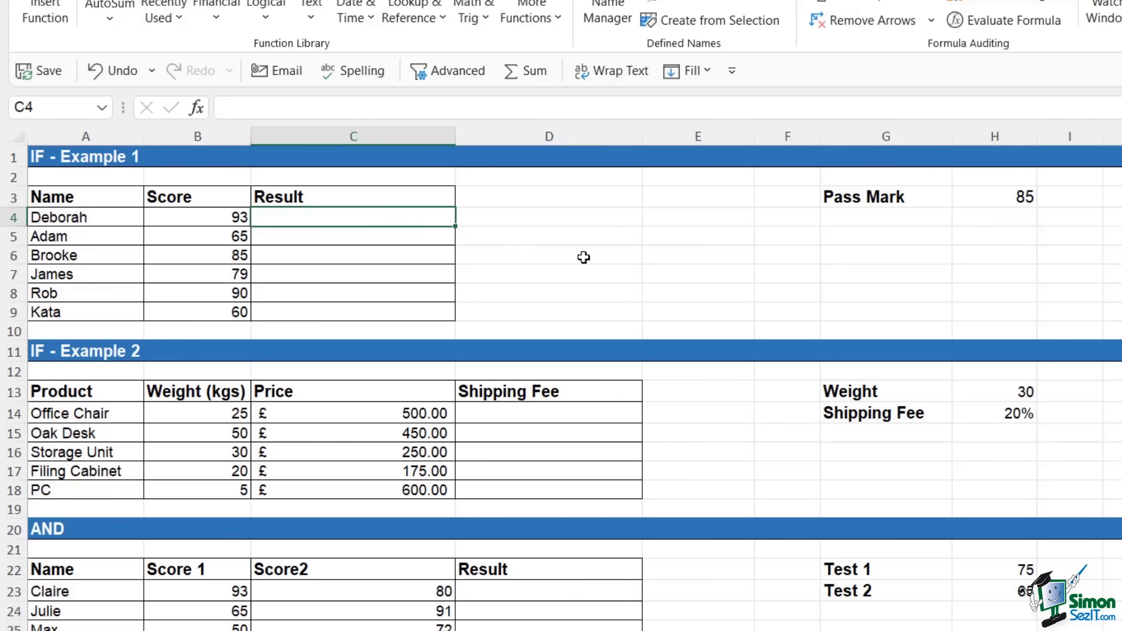
text(=IF()
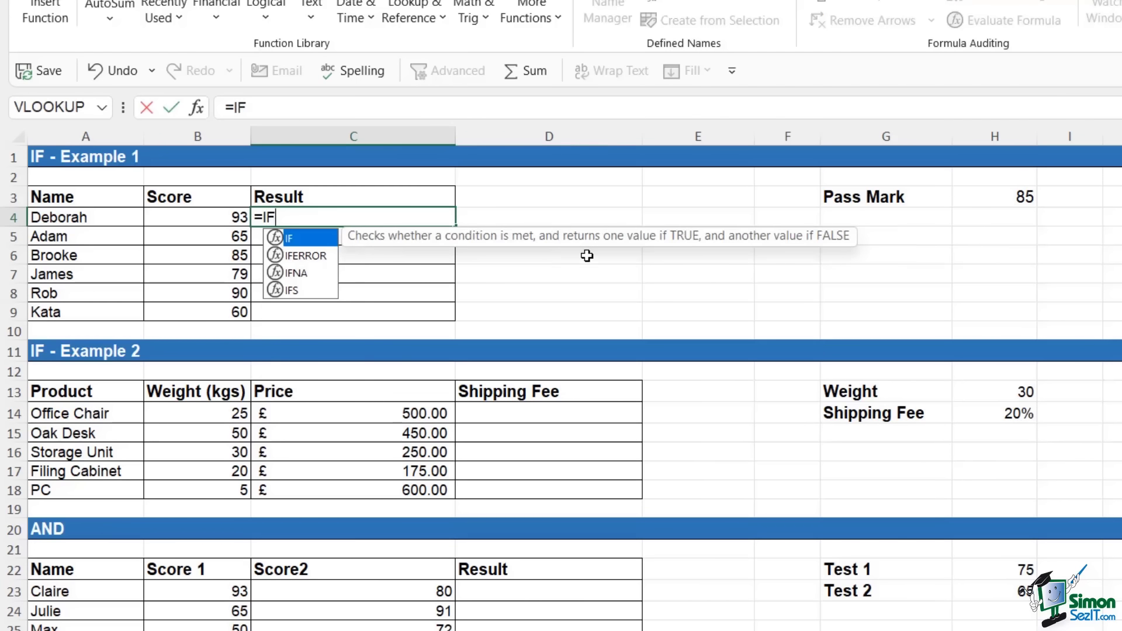
click(220, 218)
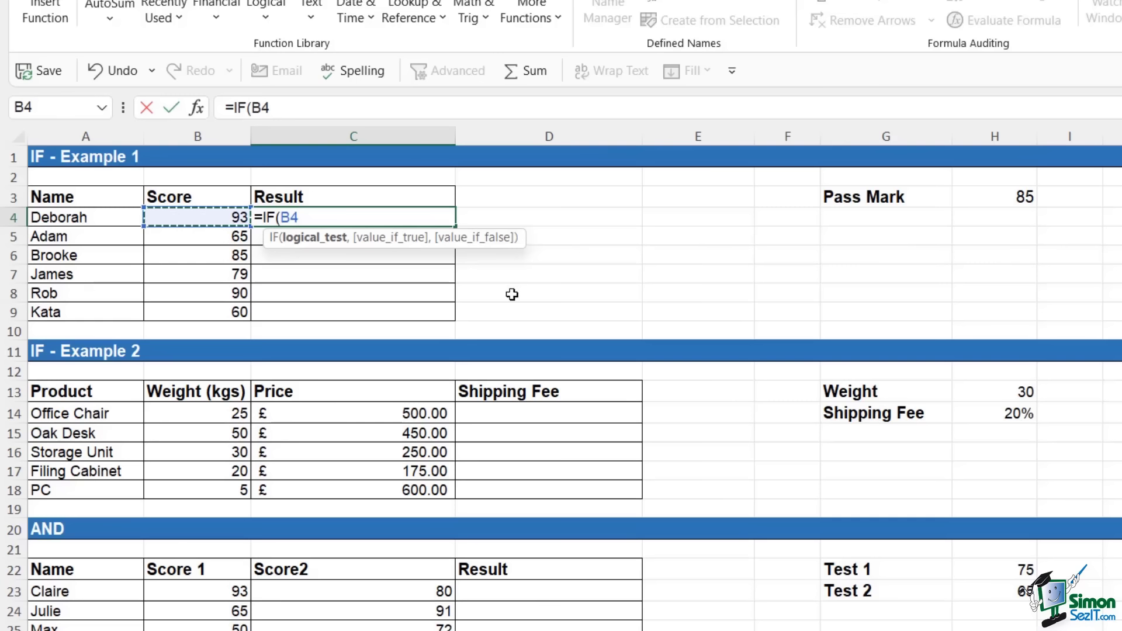
text(>=)
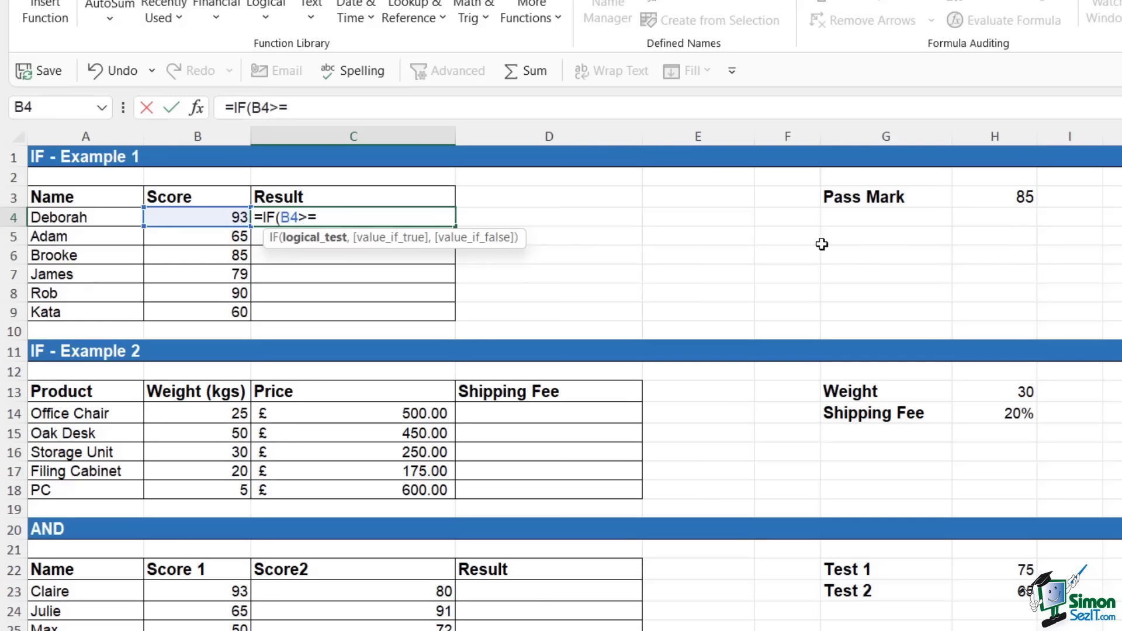
click(983, 199)
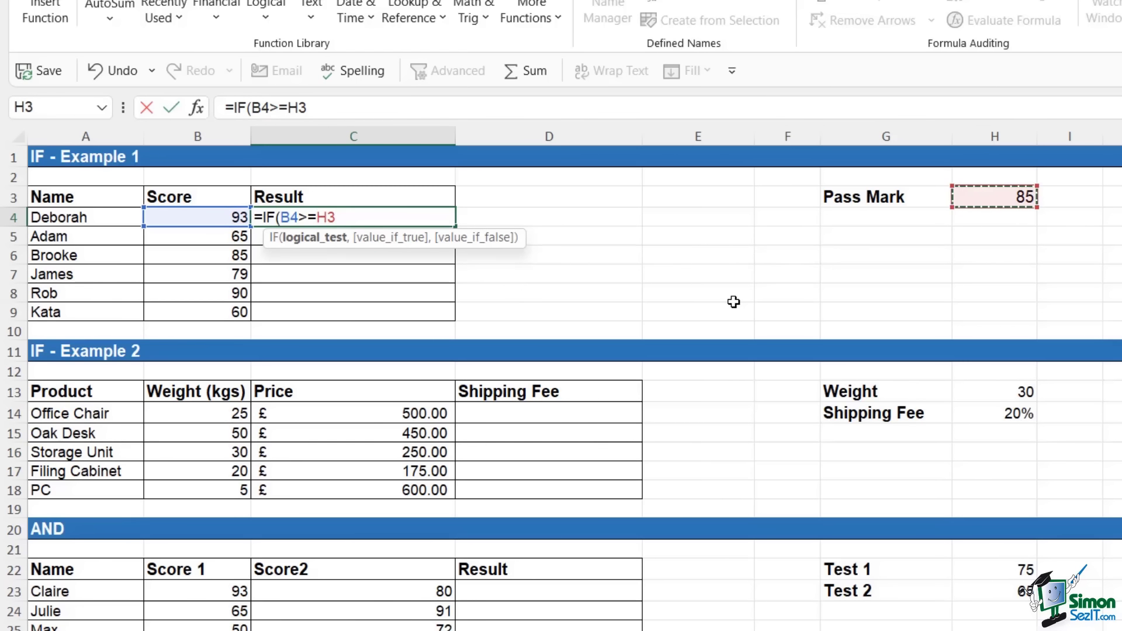
key(F4)
text(,)
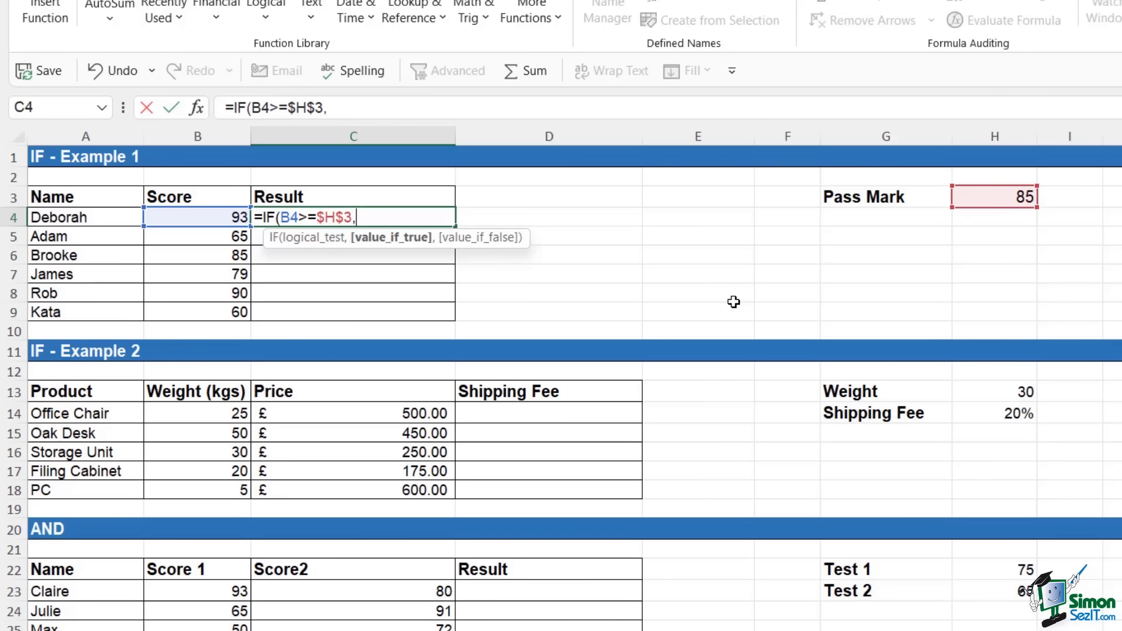
- Complete the C4 formula with "Pass" if true and "Fail" if false, and fill it down to C9
text("Pass",")
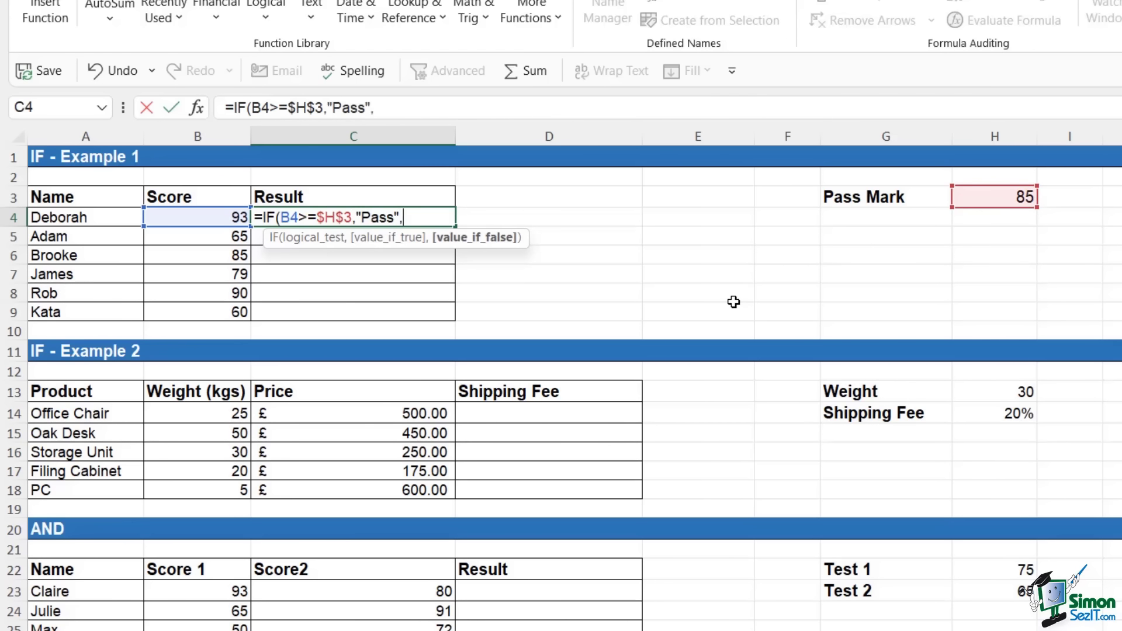
text(Fail"))
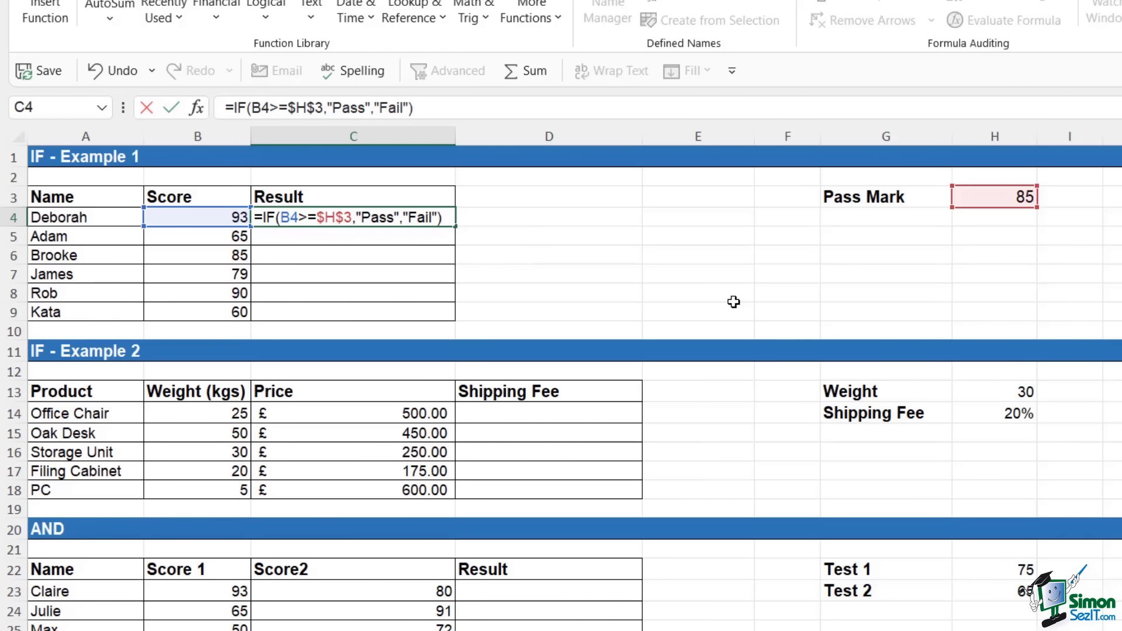
key(ctrl+Return)
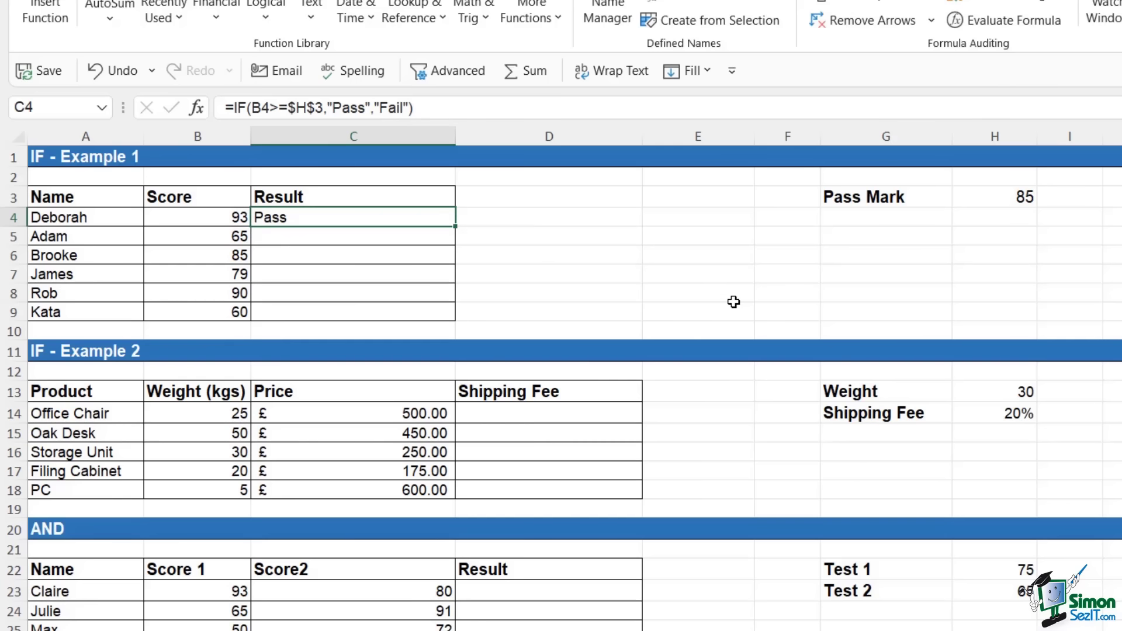
double_click(455, 226)
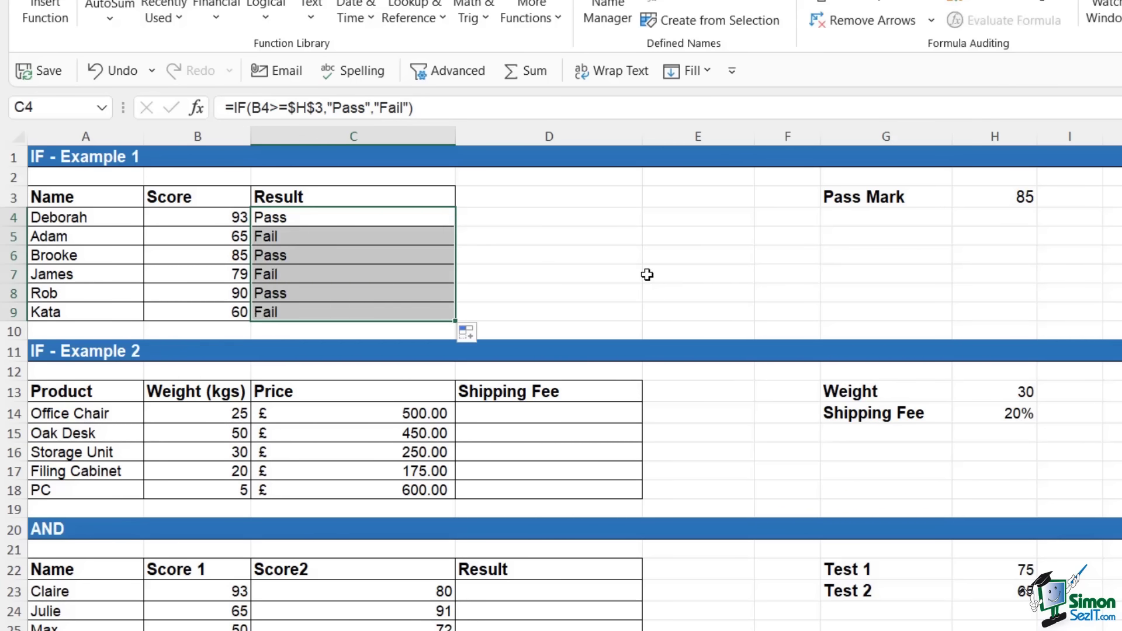
click(736, 281)
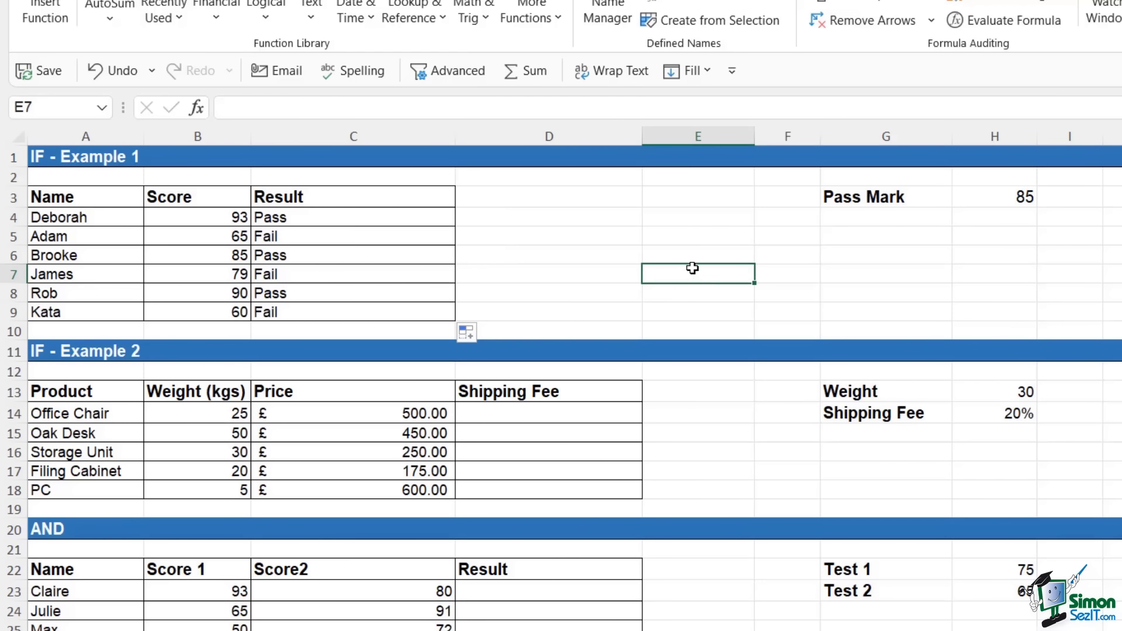
- Review the products and weights in IF - Example 2 and apply the dollar accounting format to the prices in C14:C18
scroll(693, 268, down, 1)
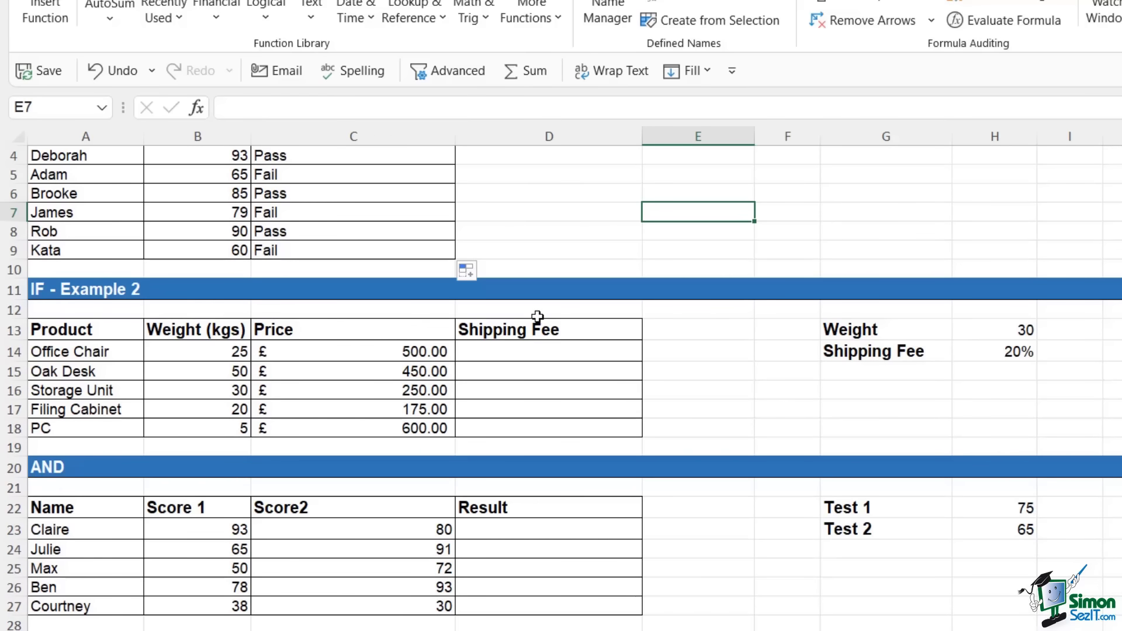
click(508, 351)
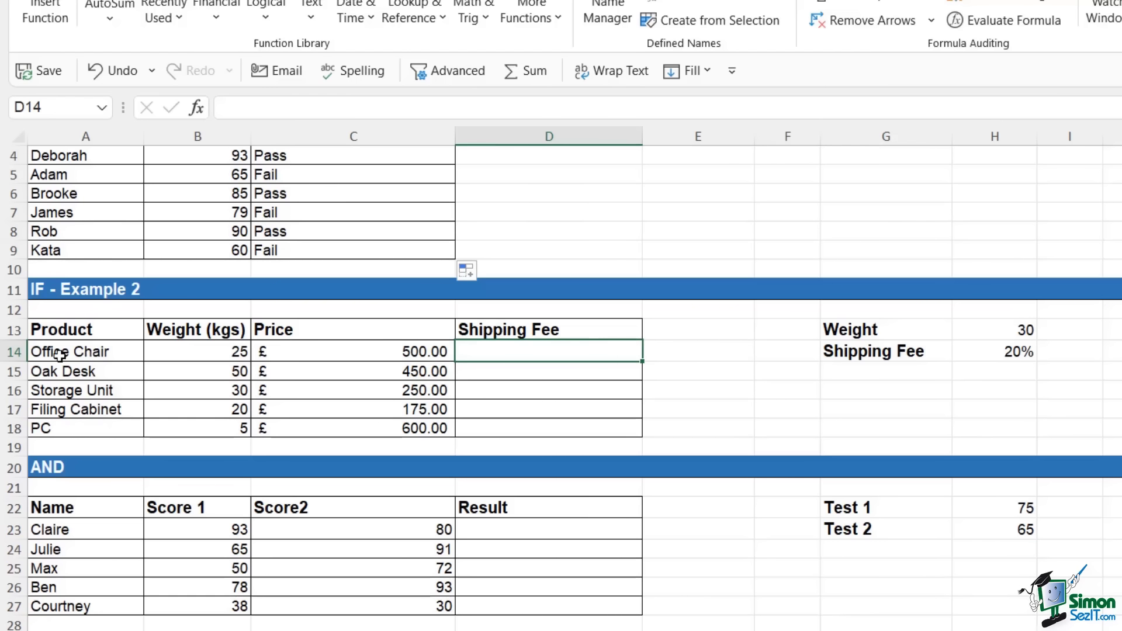
click(90, 350)
drag(90, 350, 88, 429)
drag(195, 353, 193, 429)
click(378, 355)
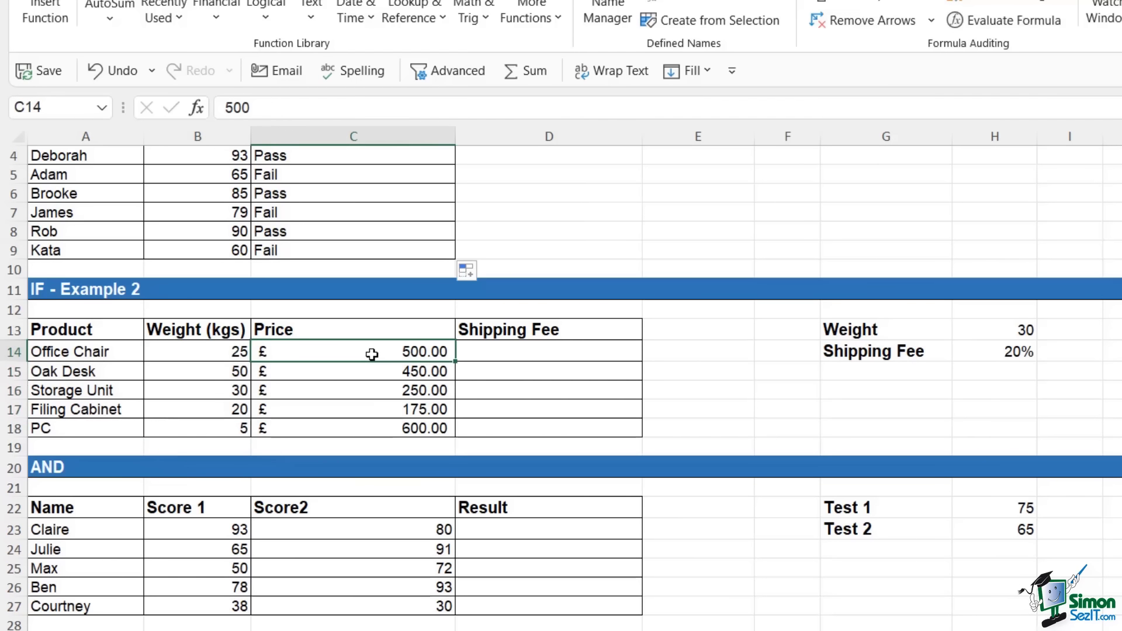
drag(350, 347, 353, 423)
click(73, 0)
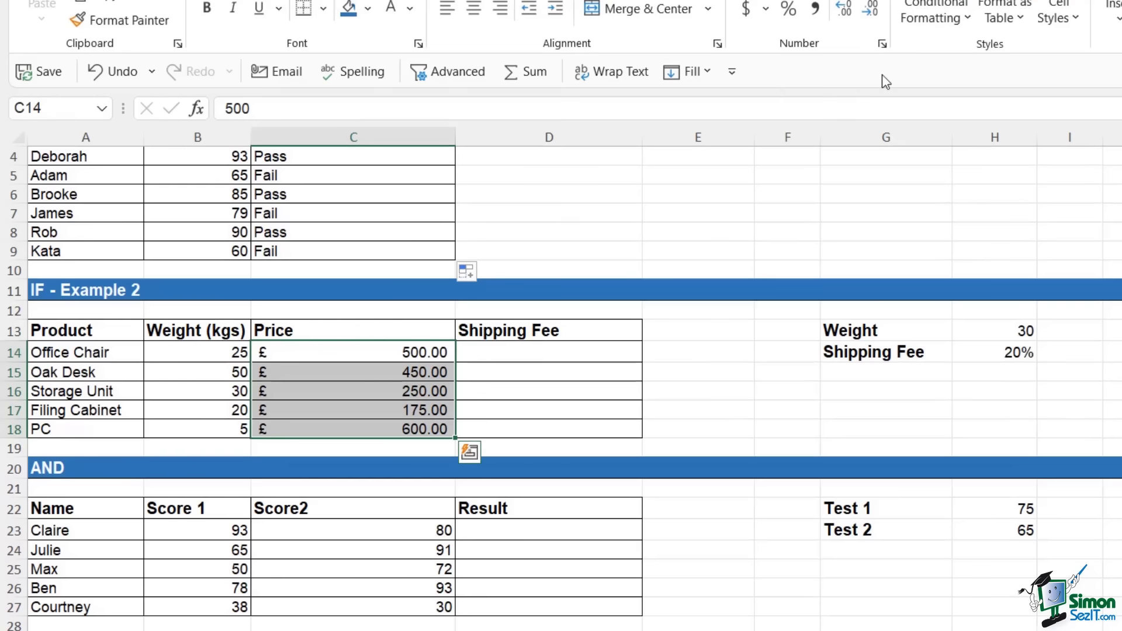
click(746, 8)
click(585, 351)
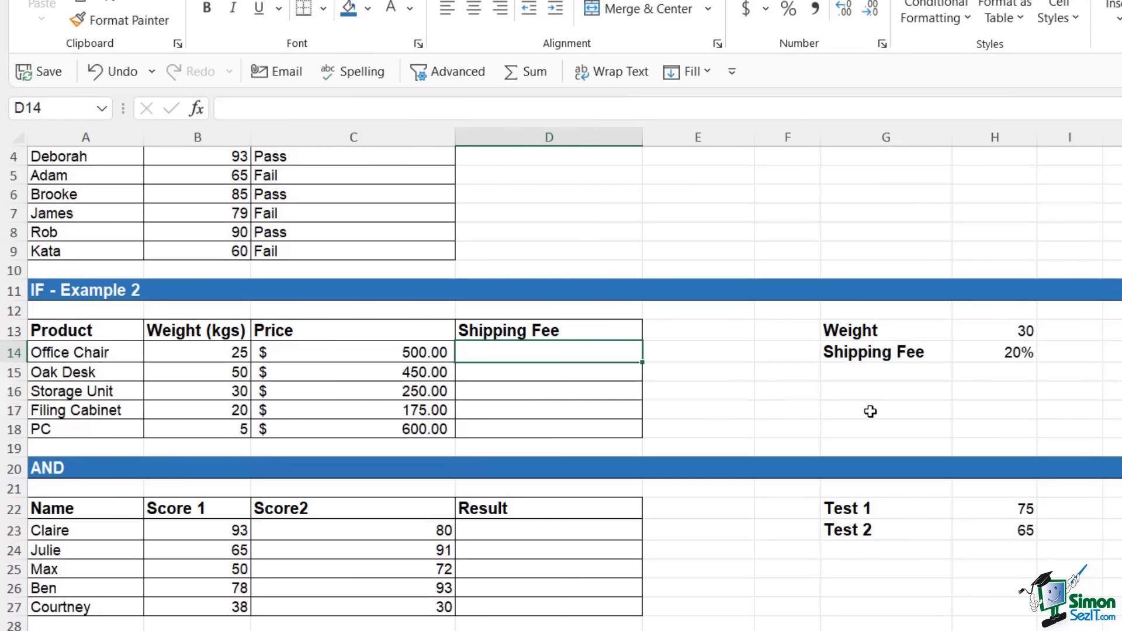
- Begin an IF formula in Shipping Fee cell D14 with the logical test B14>=$H$13, keeping the weight reference absolute
click(983, 329)
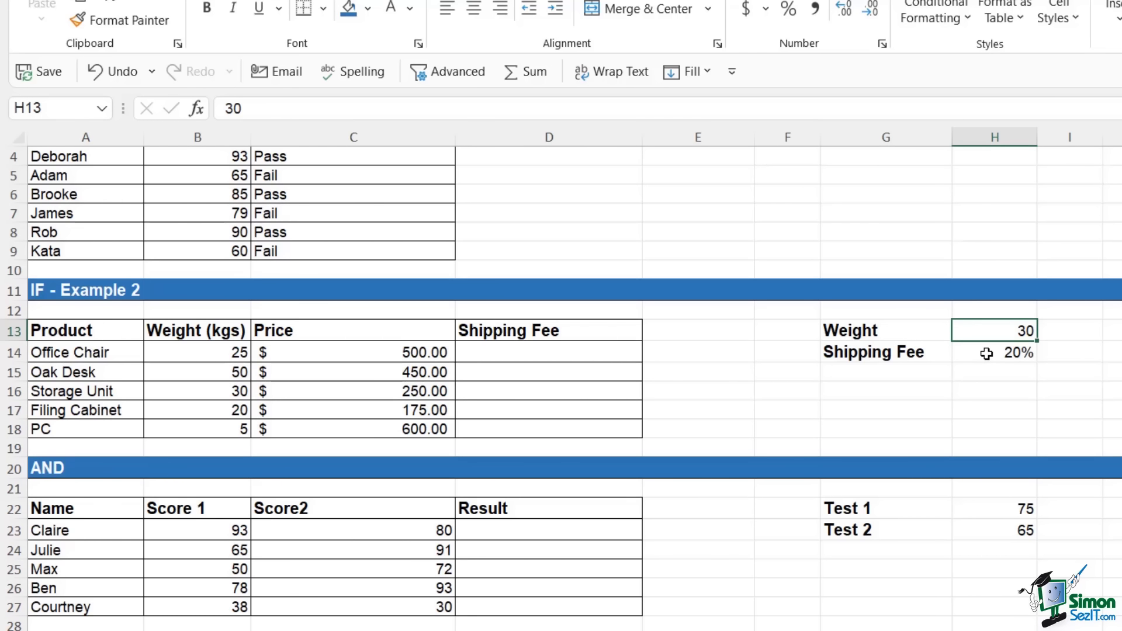
click(390, 353)
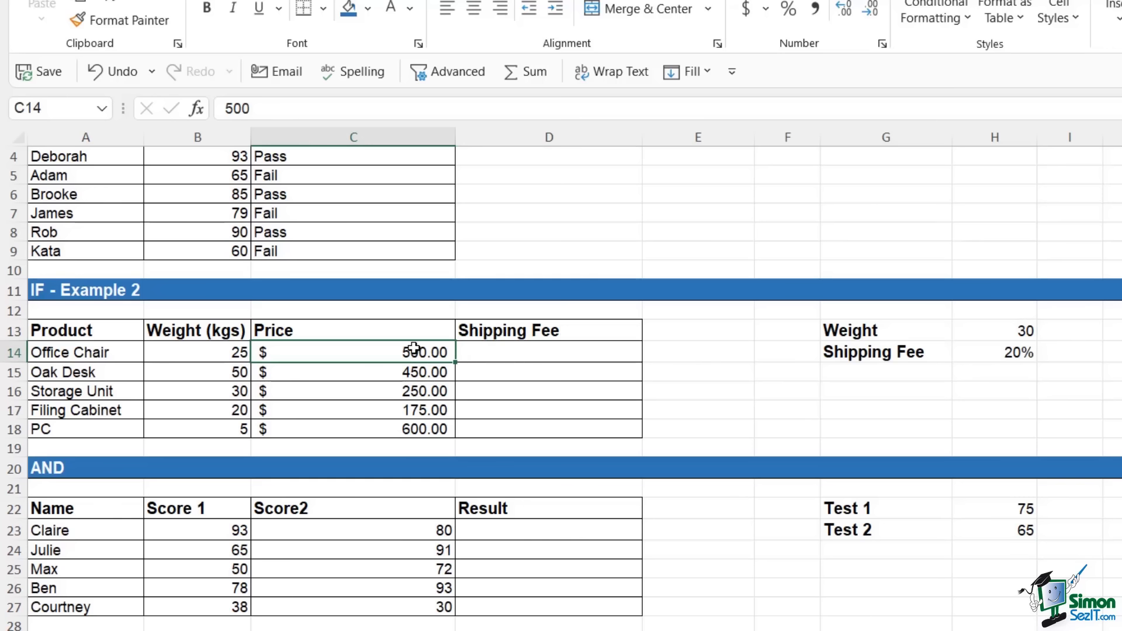
key(Right)
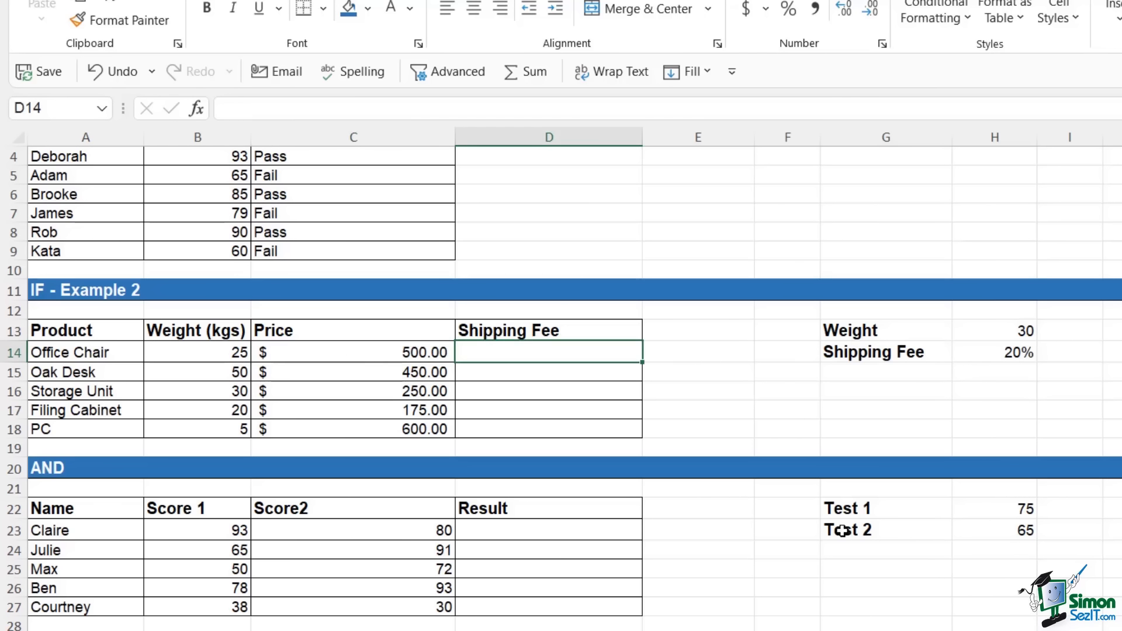
text(=IF()
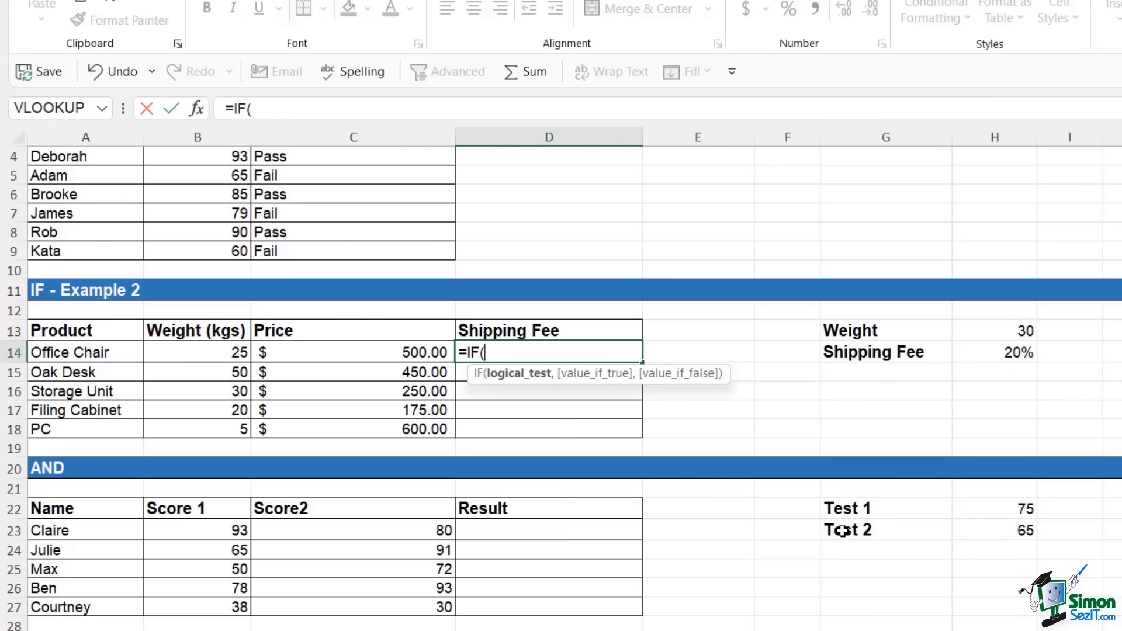
click(198, 353)
text(>)
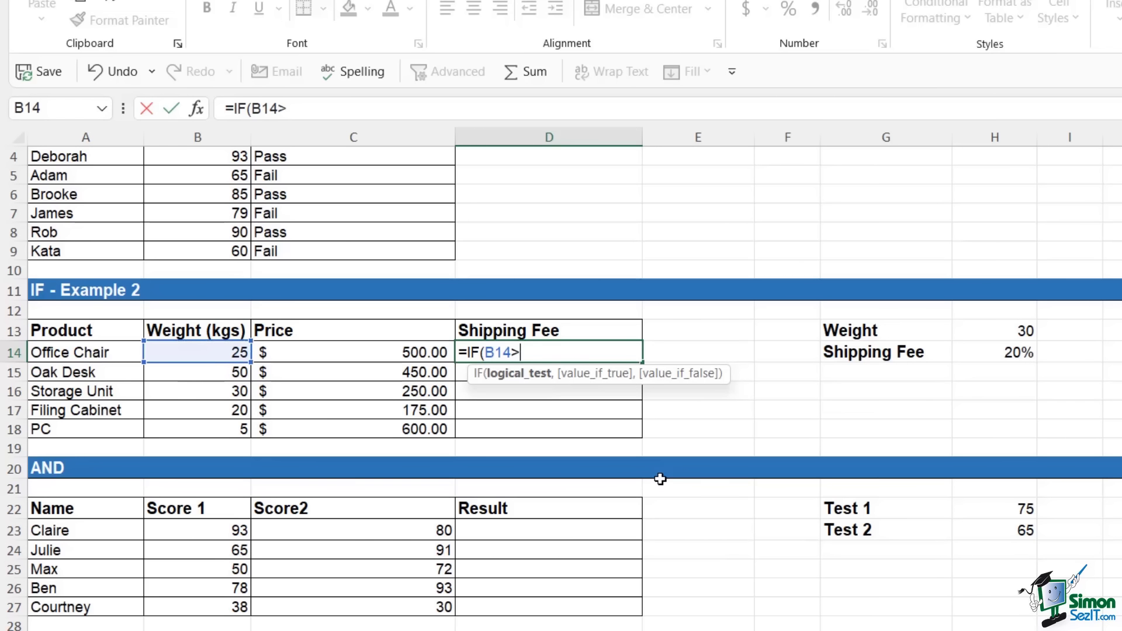
text(=)
click(1013, 330)
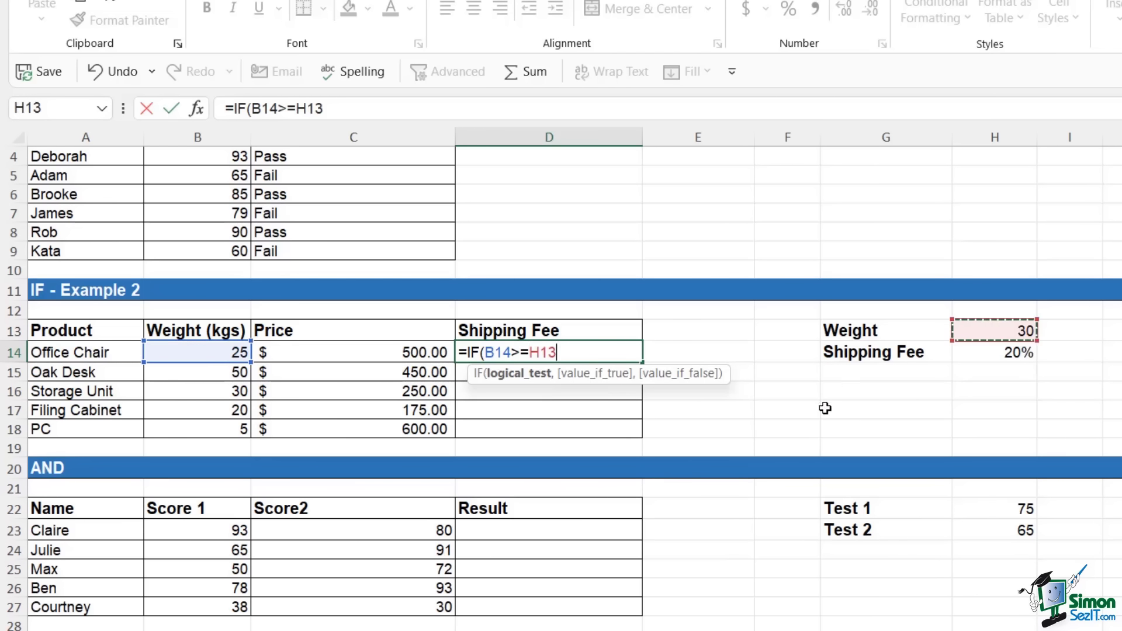
key(F4)
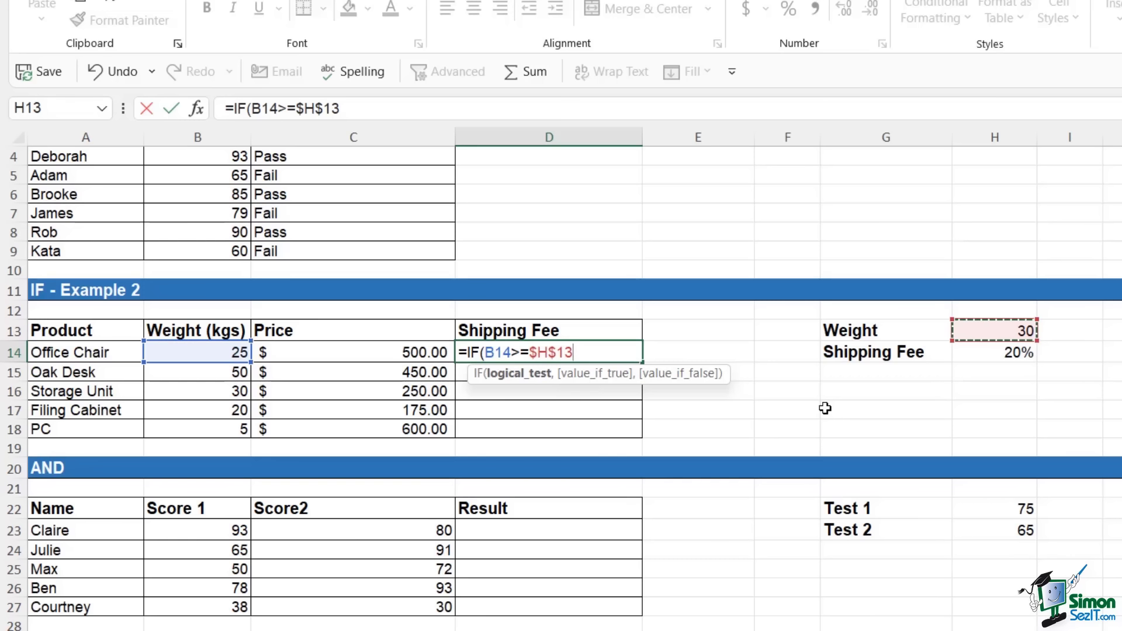
text(,)
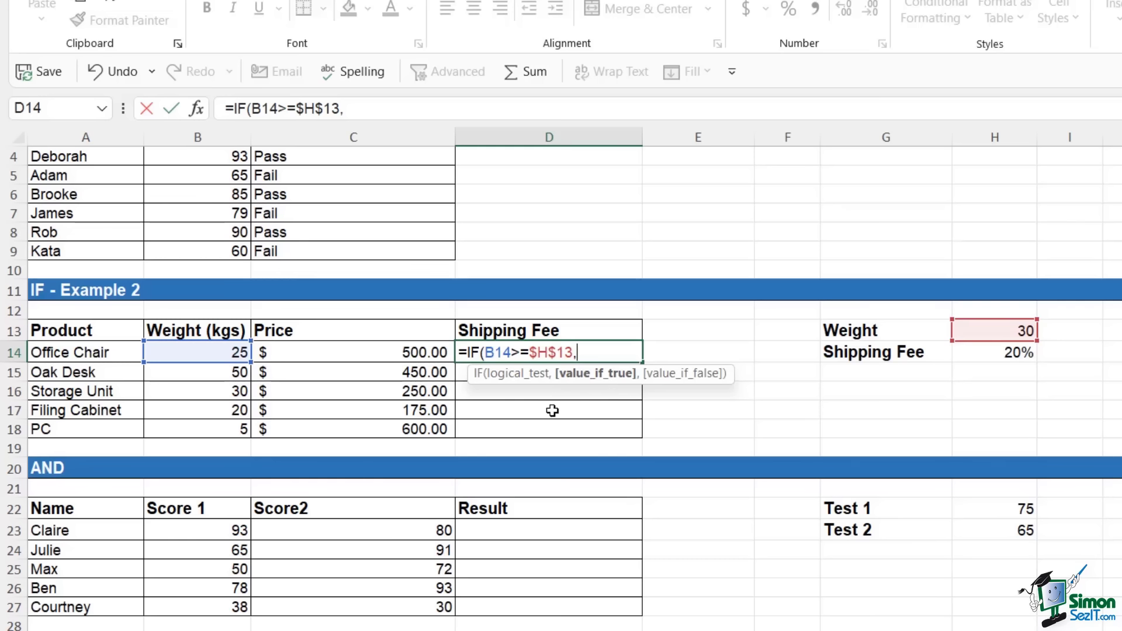
- Complete the D14 formula with C14*$H$14 if true and 0 if false, and fill it down to D18
click(344, 353)
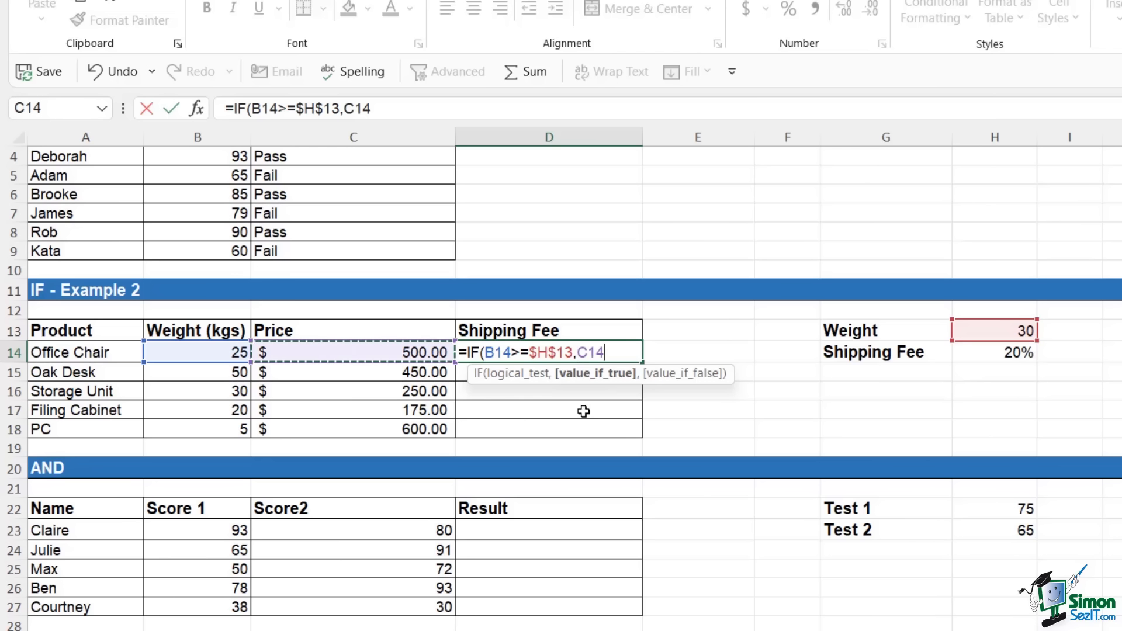
text(*)
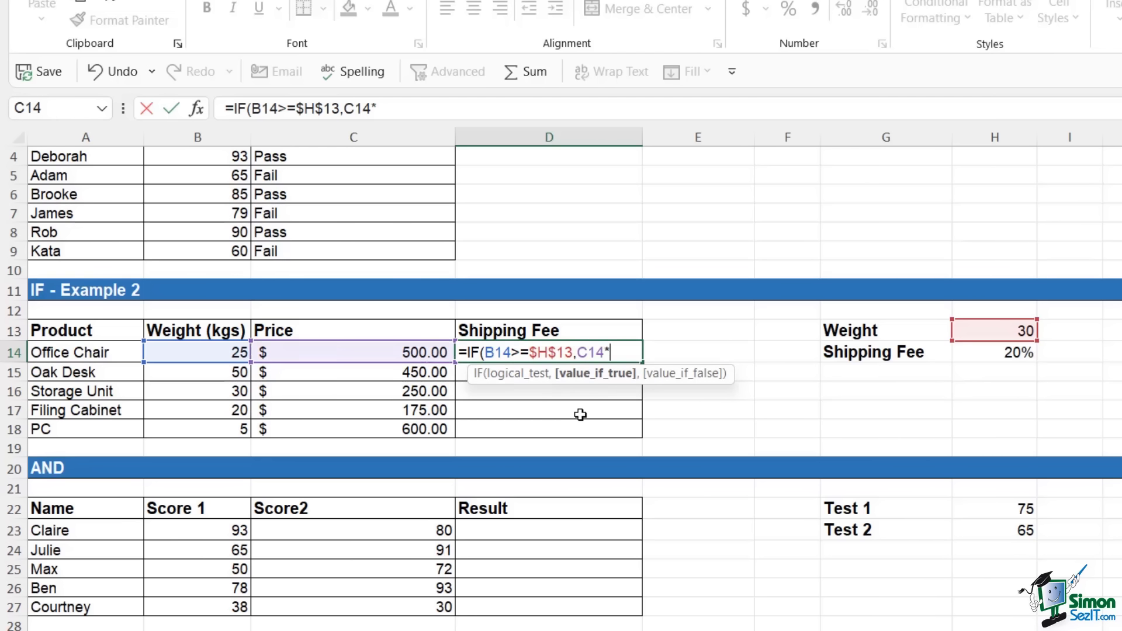
click(971, 356)
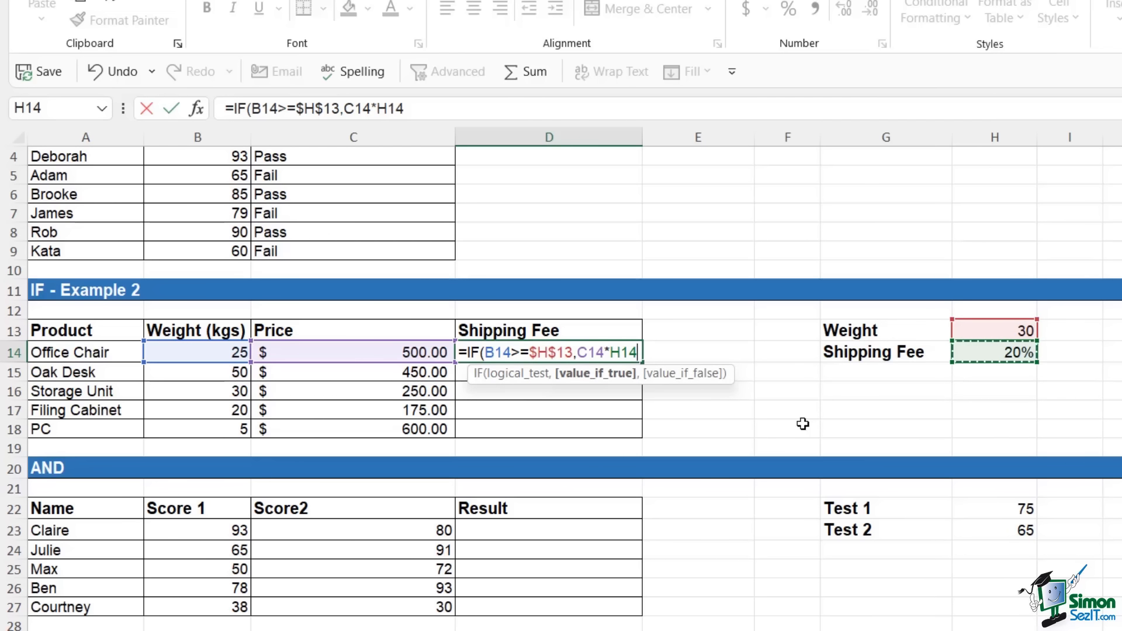
key(F4)
text(,)
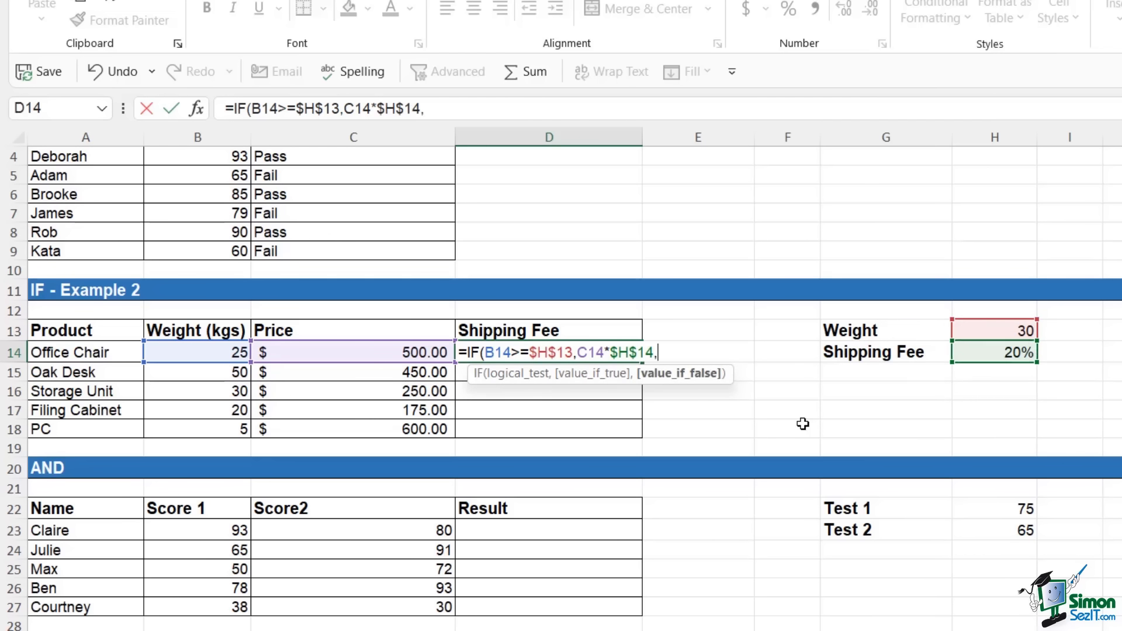
text(0))
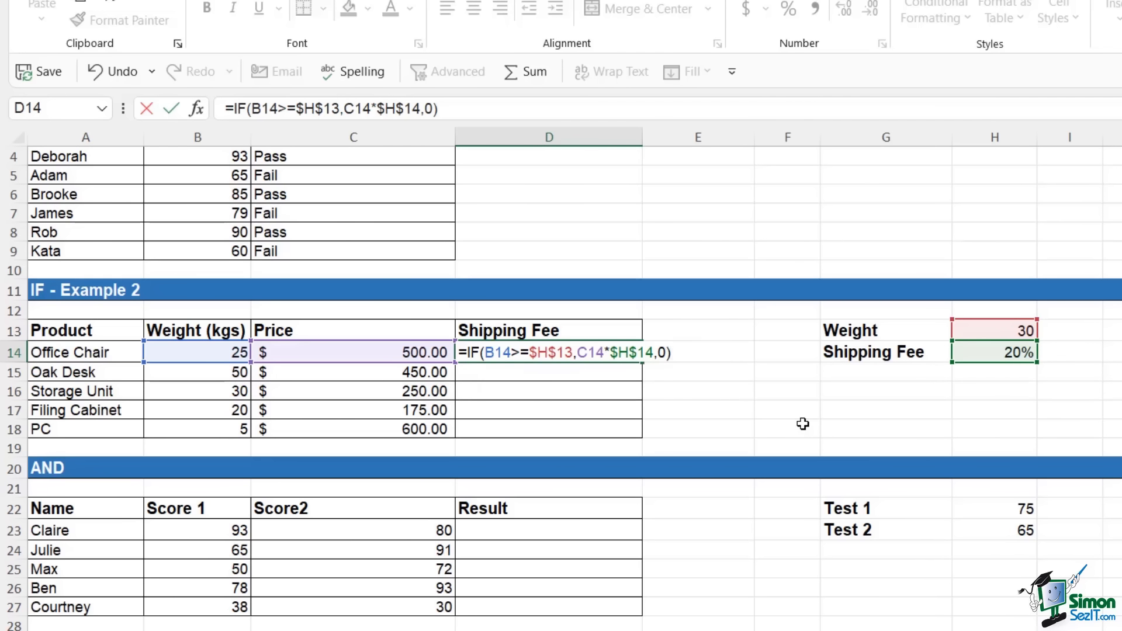
key(ctrl+Return)
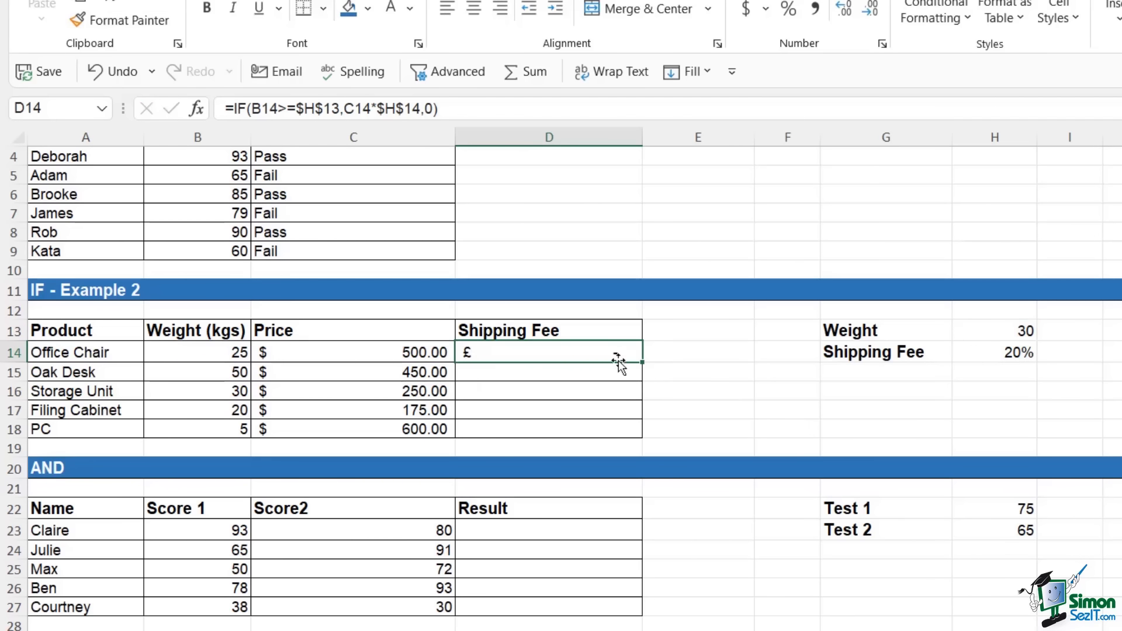
double_click(644, 363)
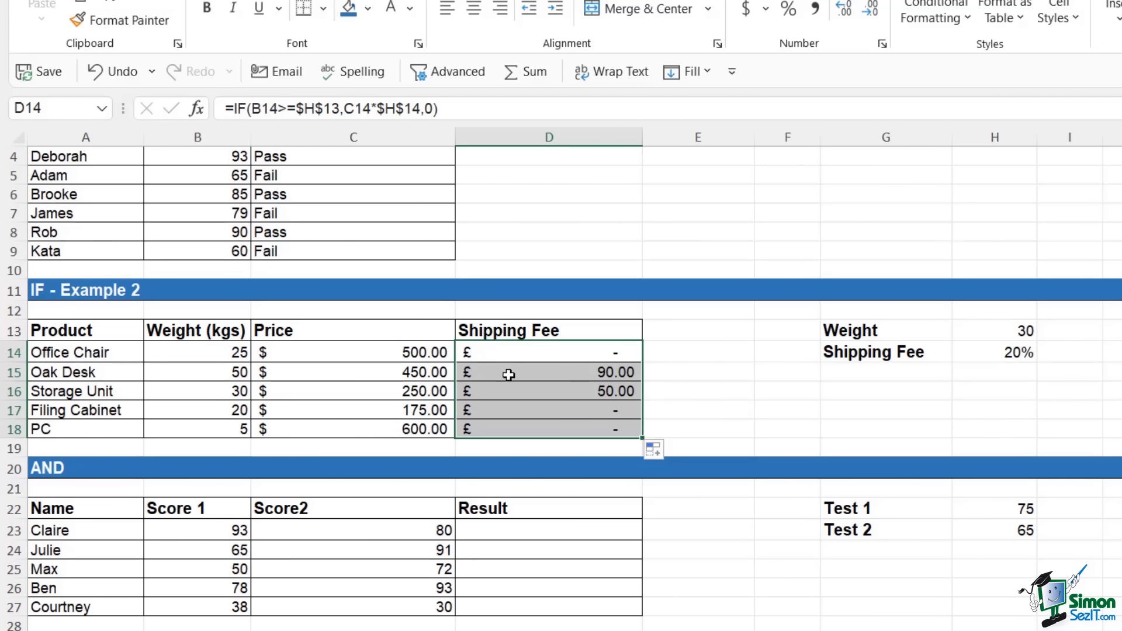
- Check the Oak Desk and Storage Unit shipping fees against their weights and prices in rows 15 and 16
click(378, 372)
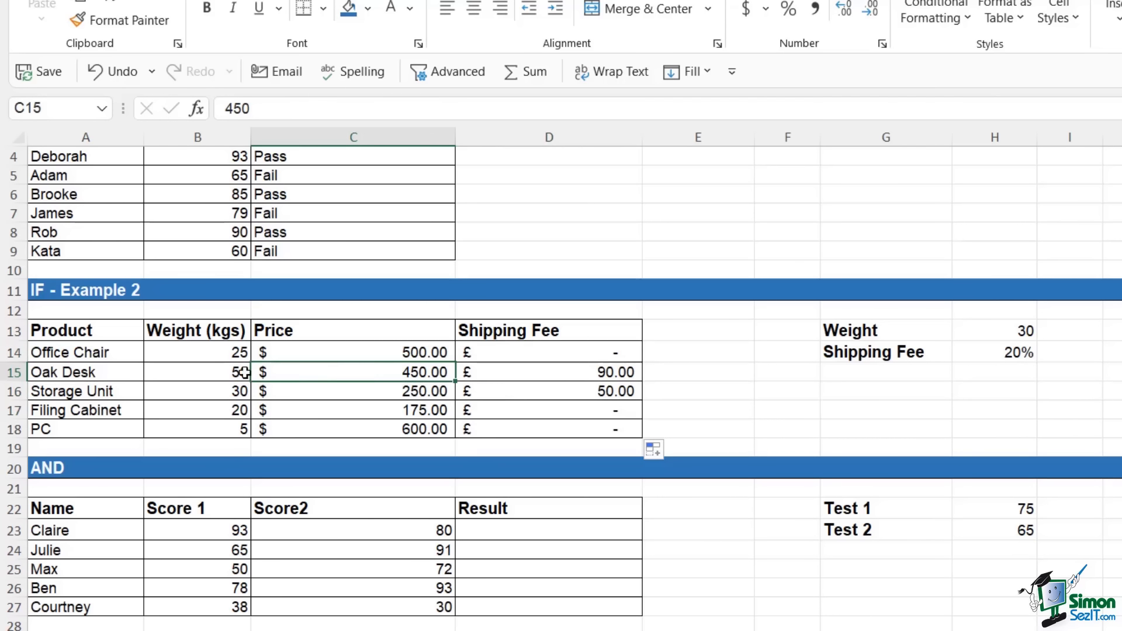
drag(231, 373, 231, 395)
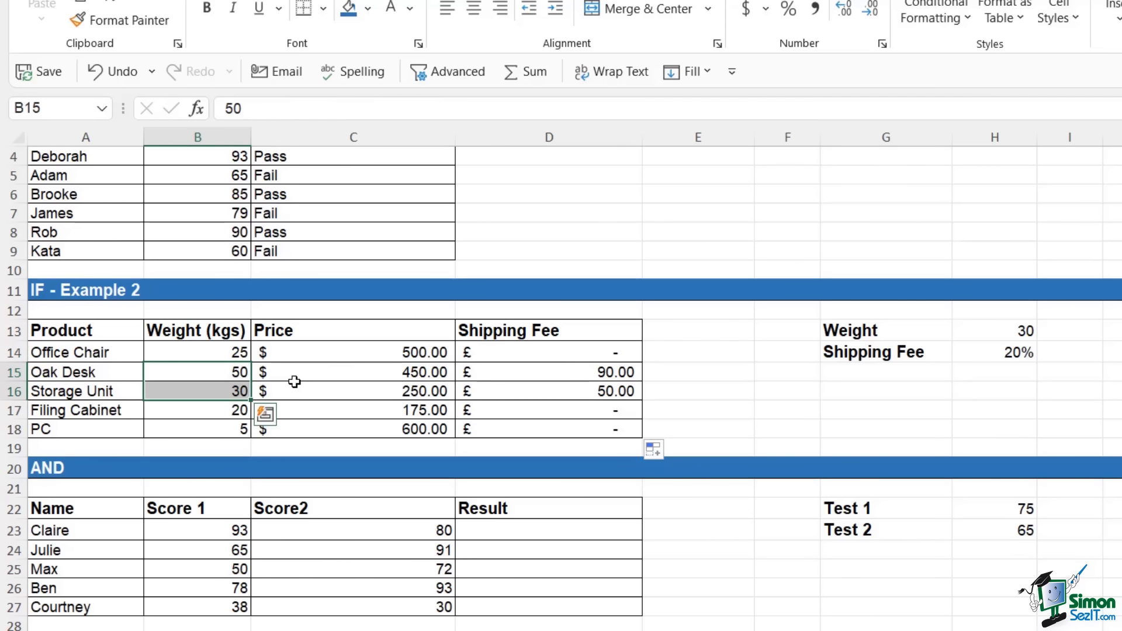
click(582, 372)
drag(583, 390, 601, 388)
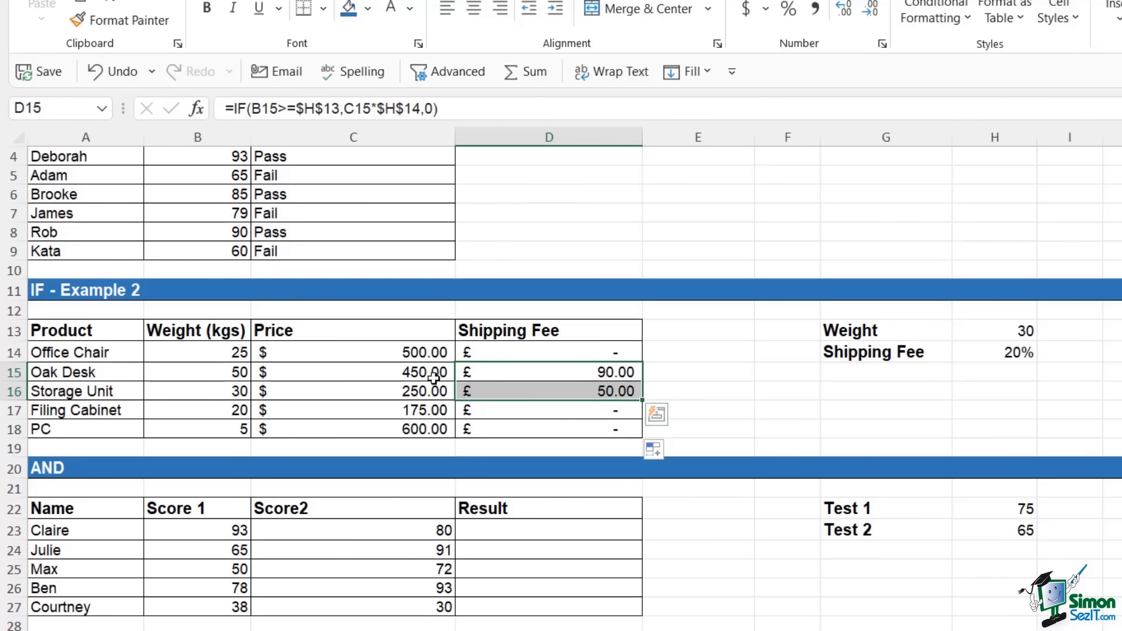
drag(416, 372, 416, 391)
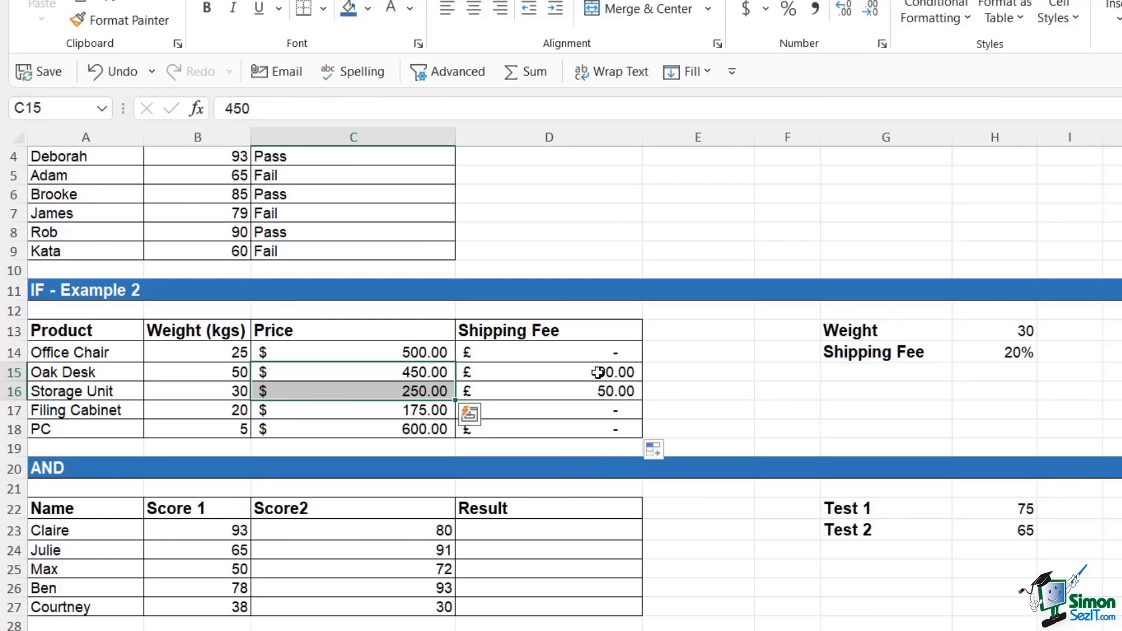
click(699, 375)
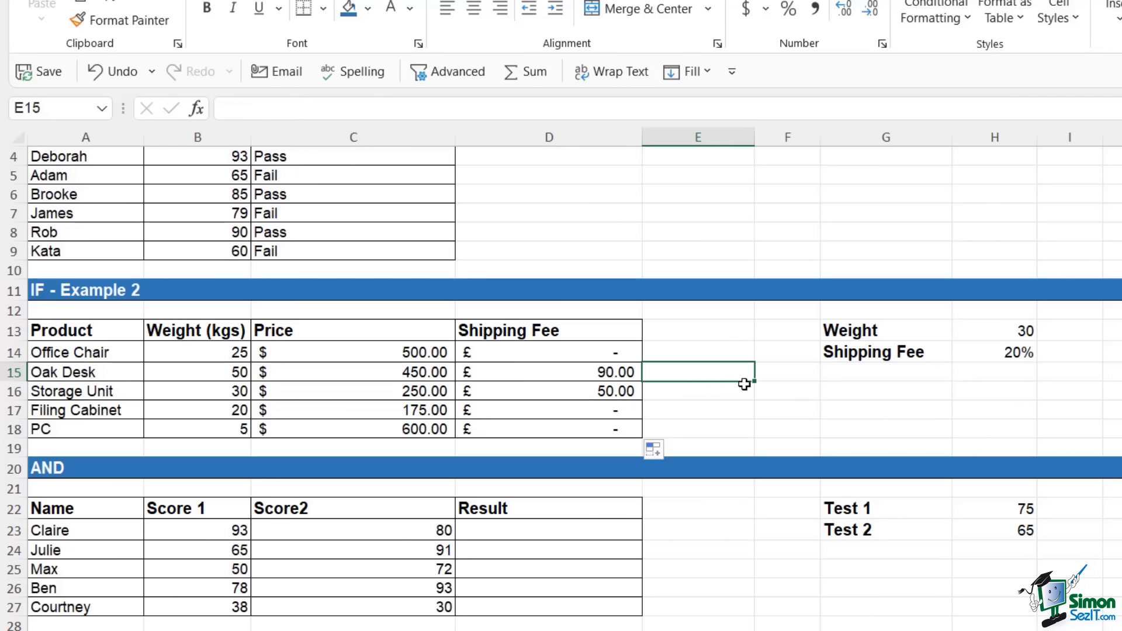
- Review the AND example's names, both score columns, and the Test 1 and Test 2 pass marks in H22:H23
scroll(736, 386, down, 2)
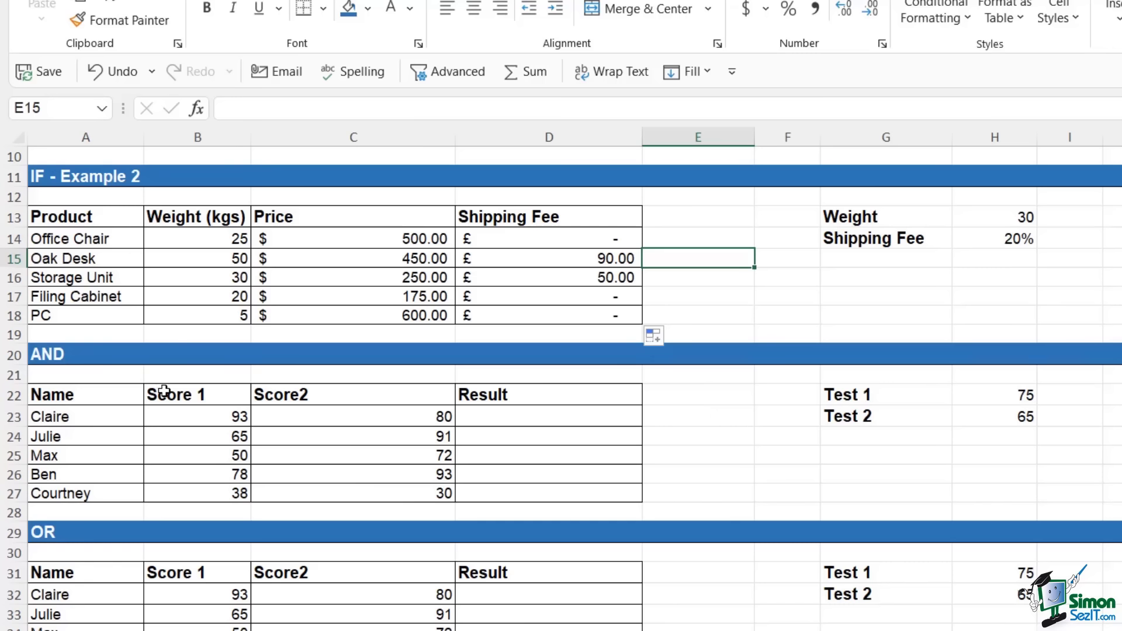
click(535, 420)
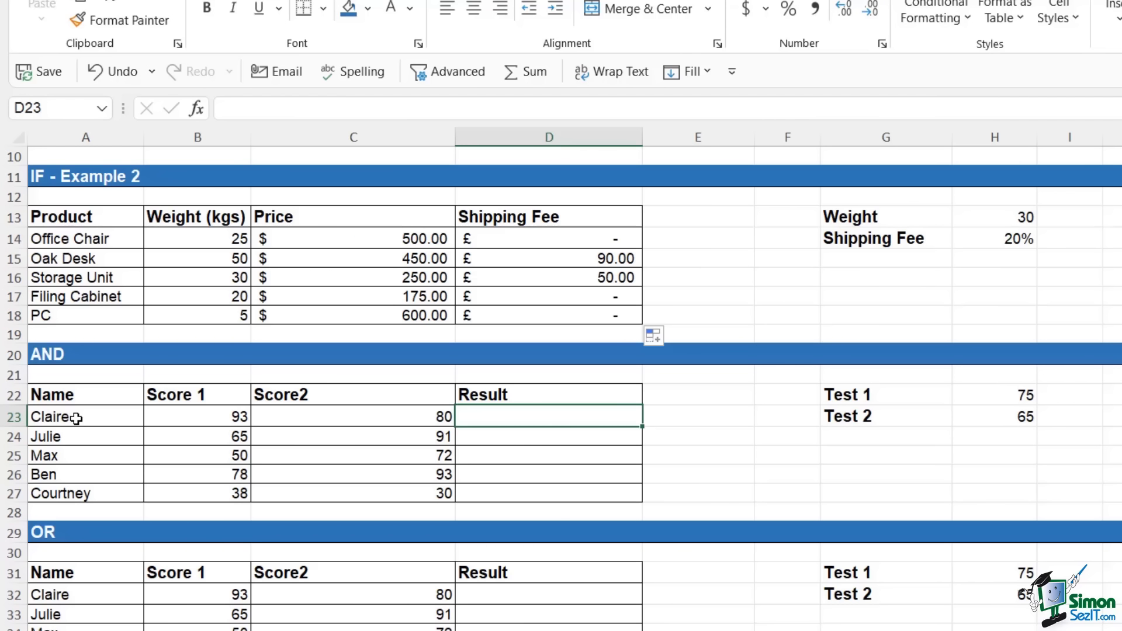
drag(70, 416, 76, 495)
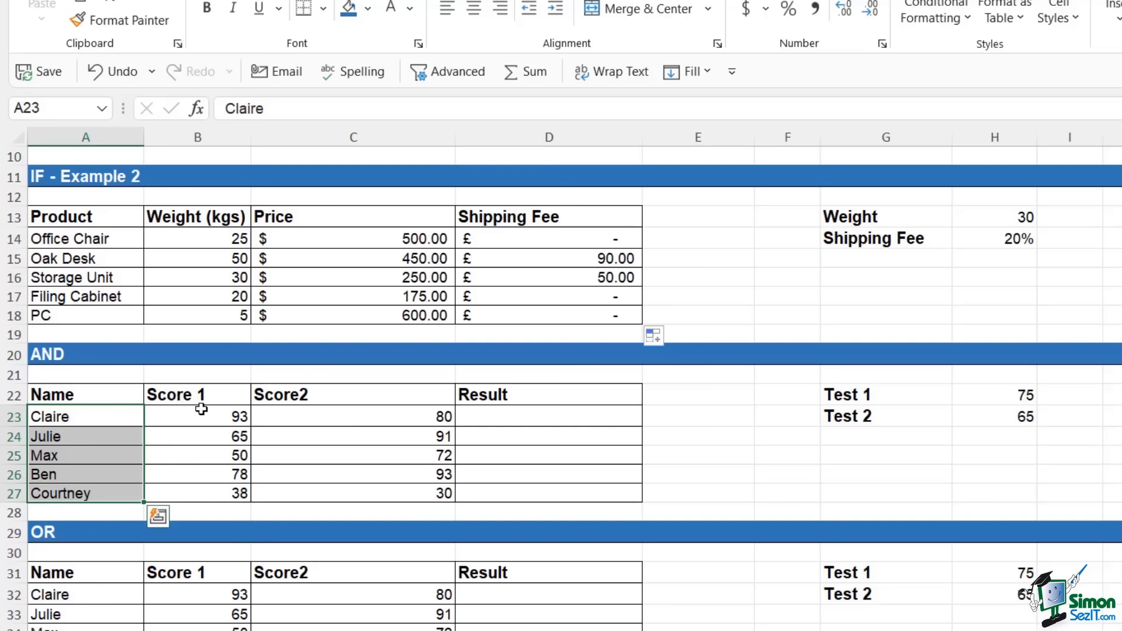
drag(205, 416, 212, 490)
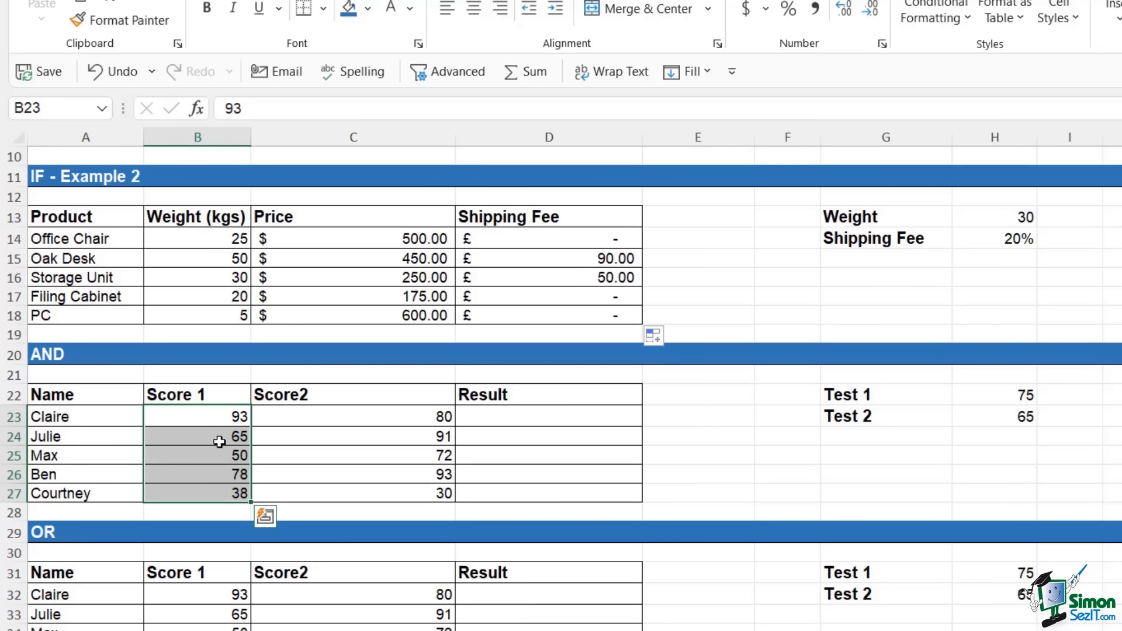
click(310, 416)
drag(310, 446, 310, 490)
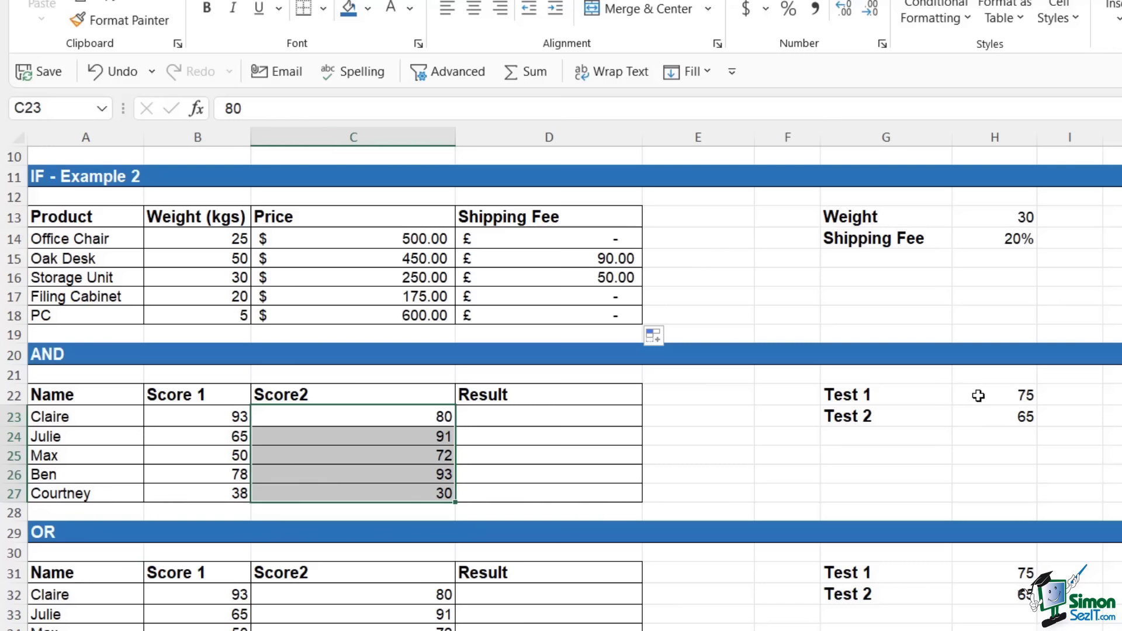
click(978, 396)
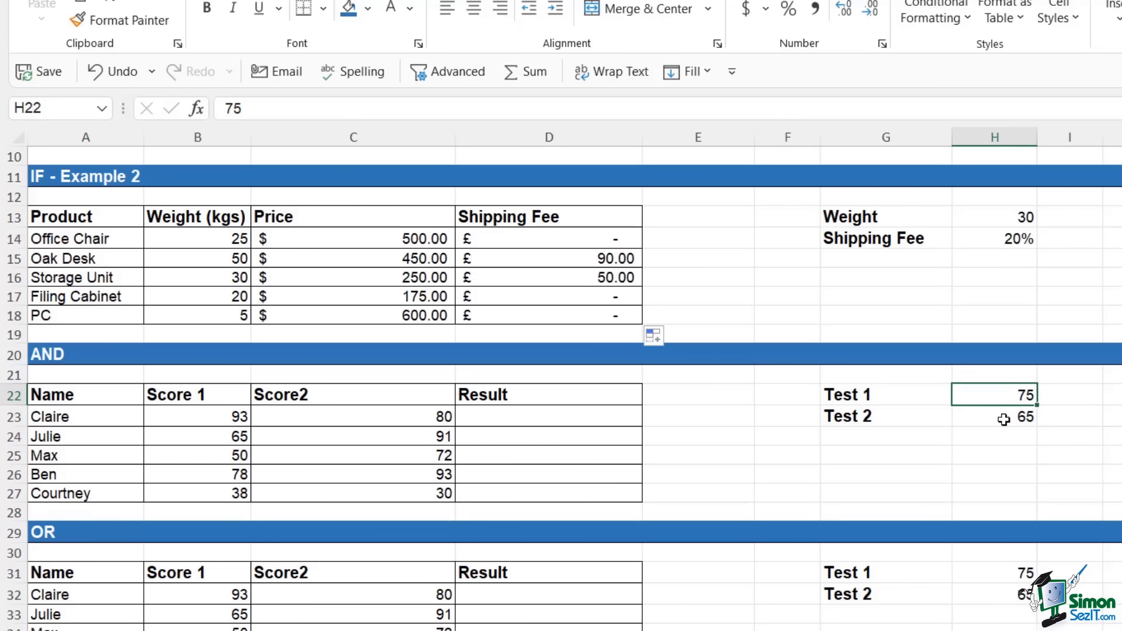
click(1003, 420)
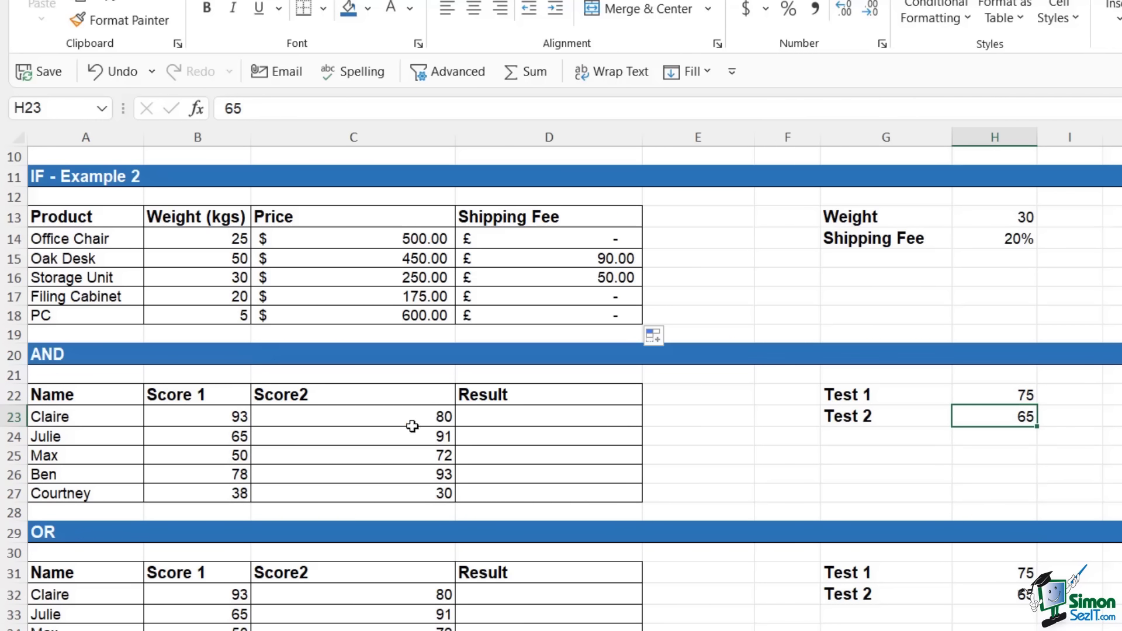
- Begin an AND formula in Result cell D23 with the first condition B23>=$H$22, keeping the Test 1 reference absolute
click(500, 417)
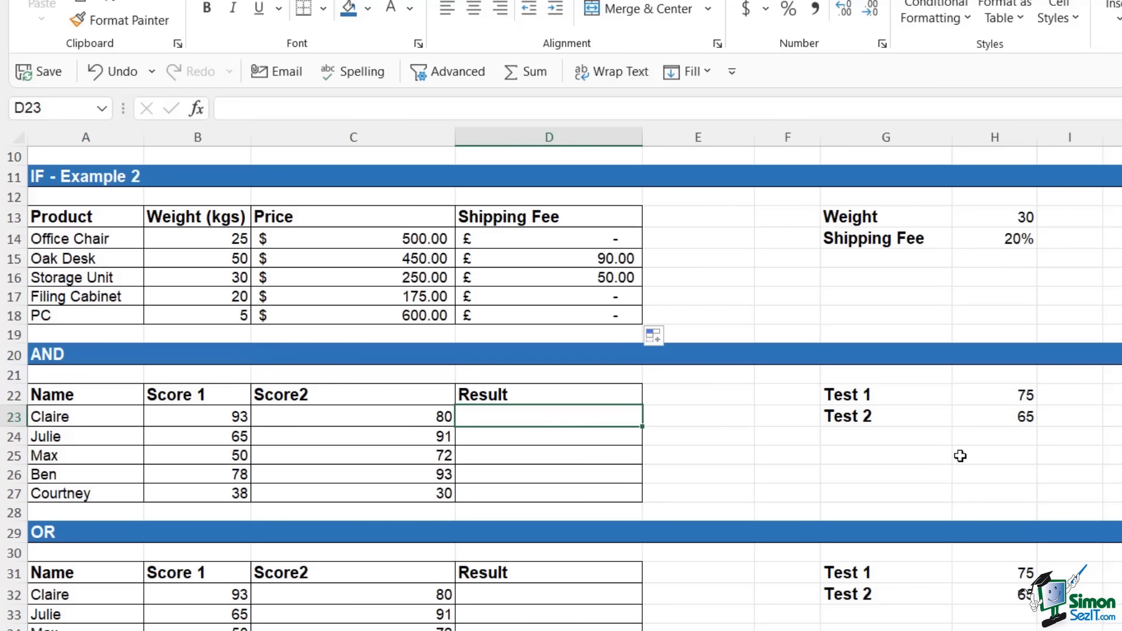
text(=AND)
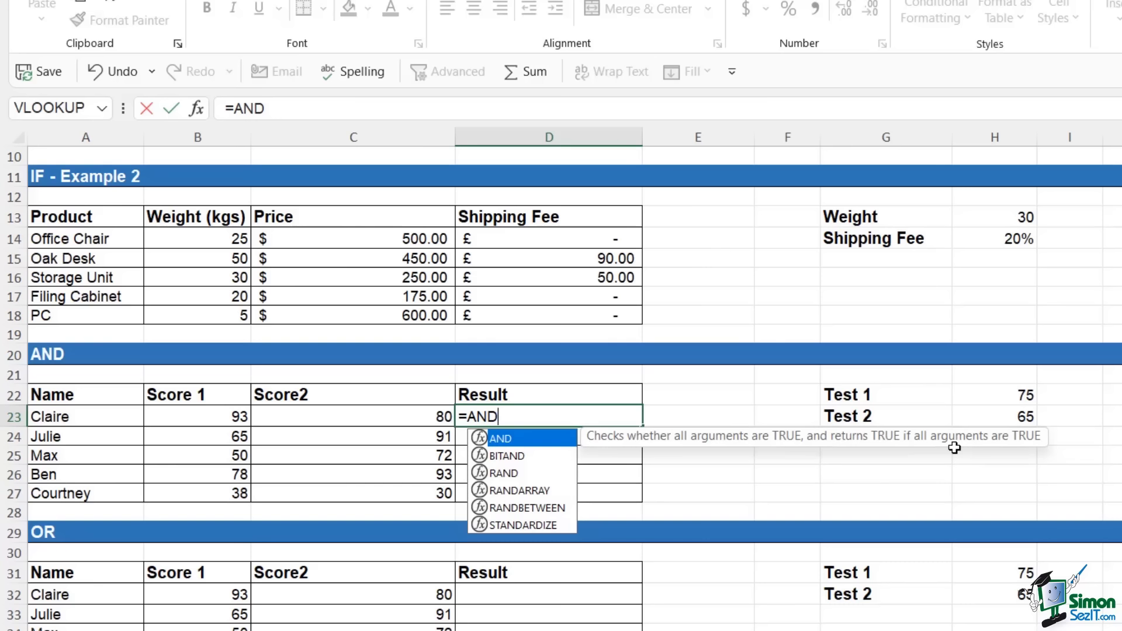
text(()
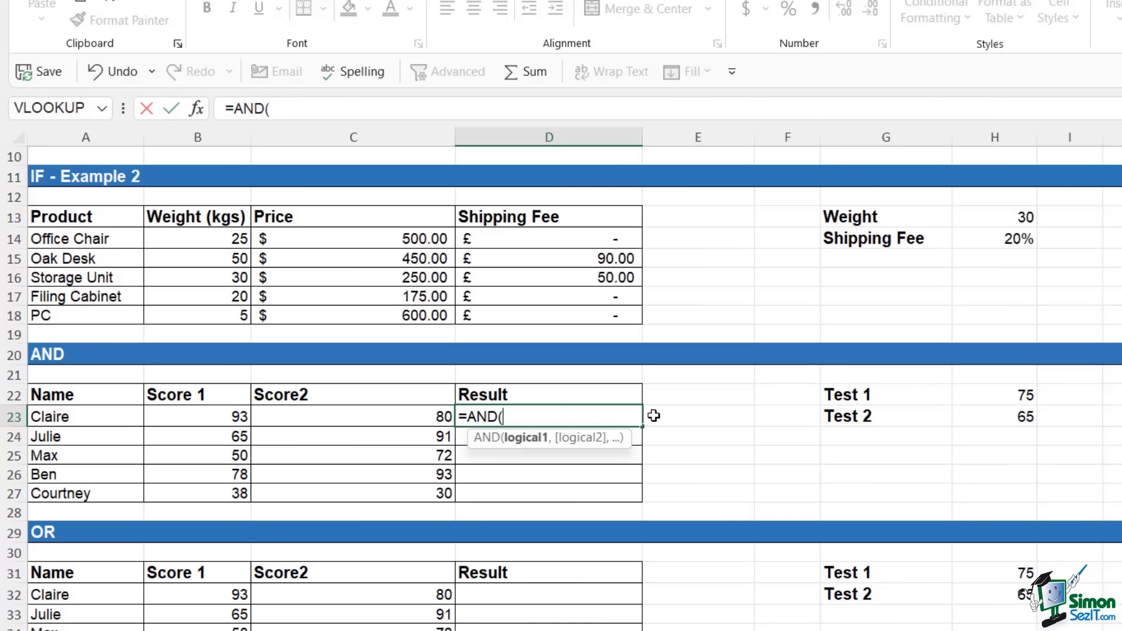
click(193, 425)
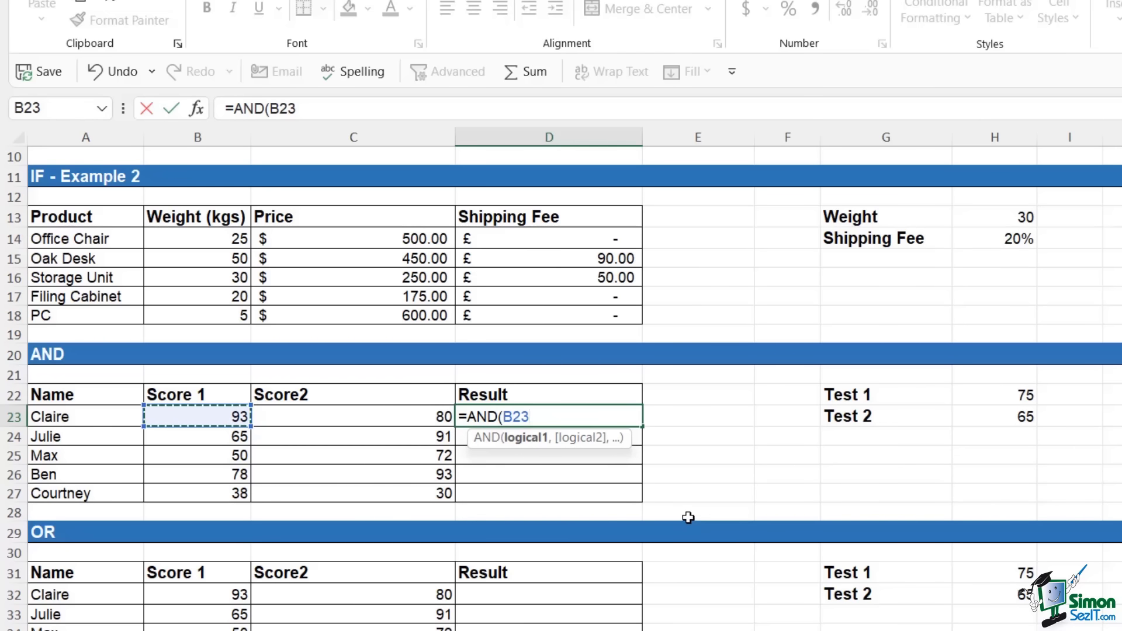
text(>=)
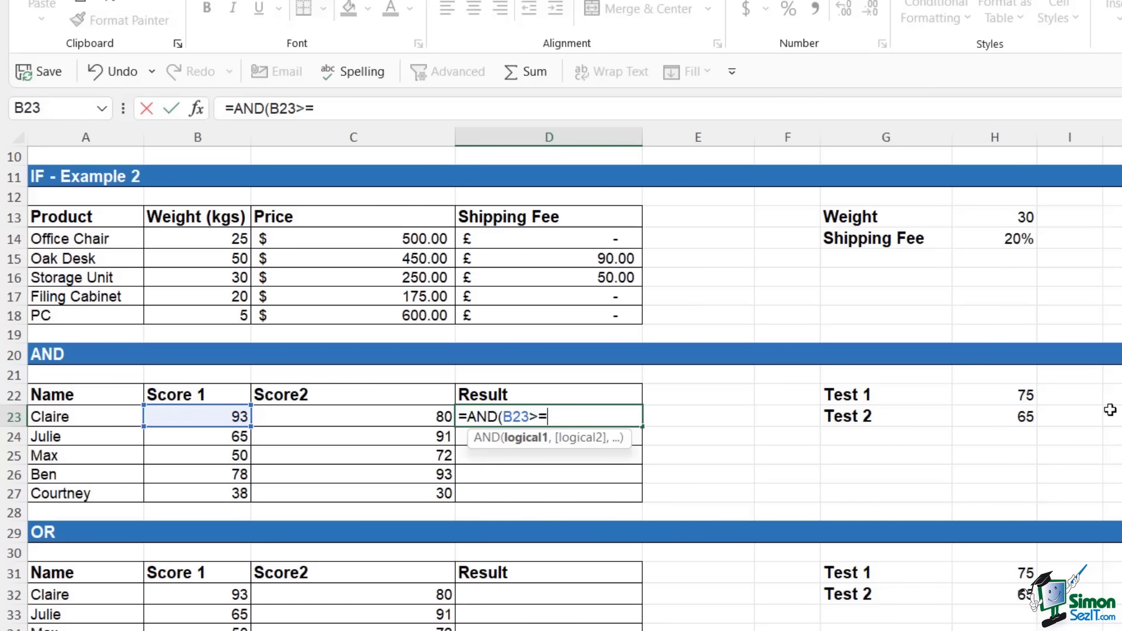
click(1025, 393)
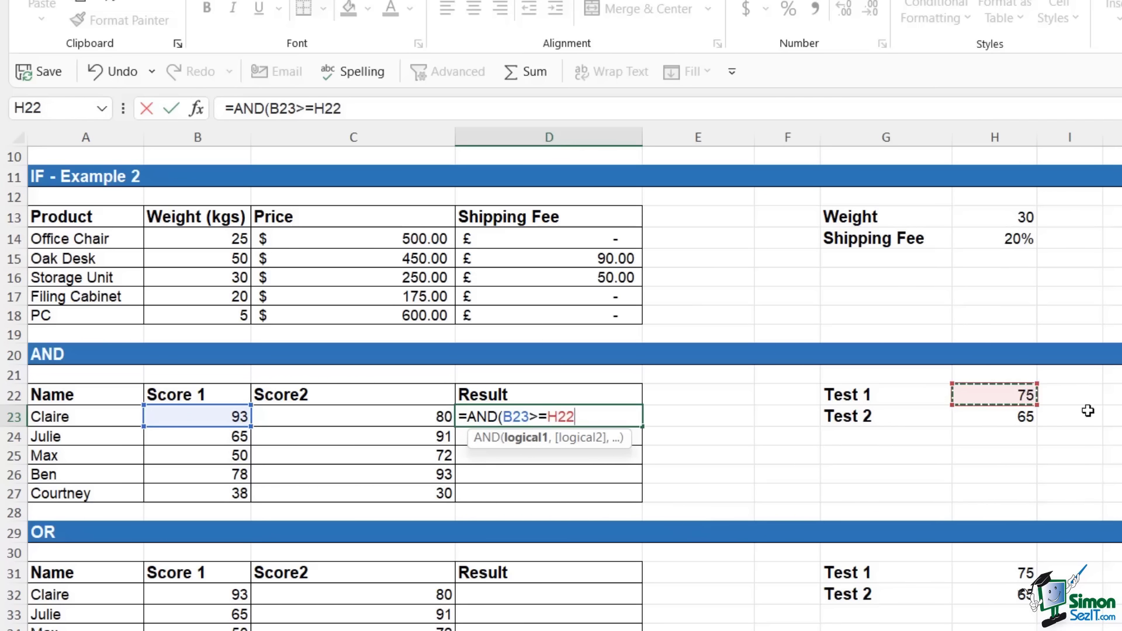
key(F4)
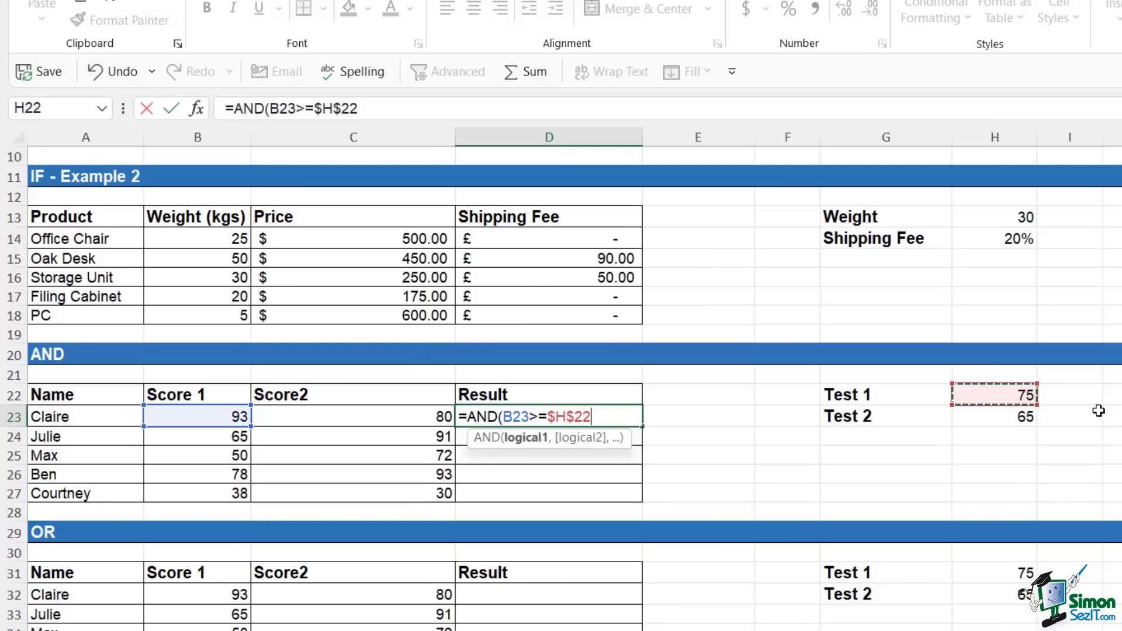
text(,)
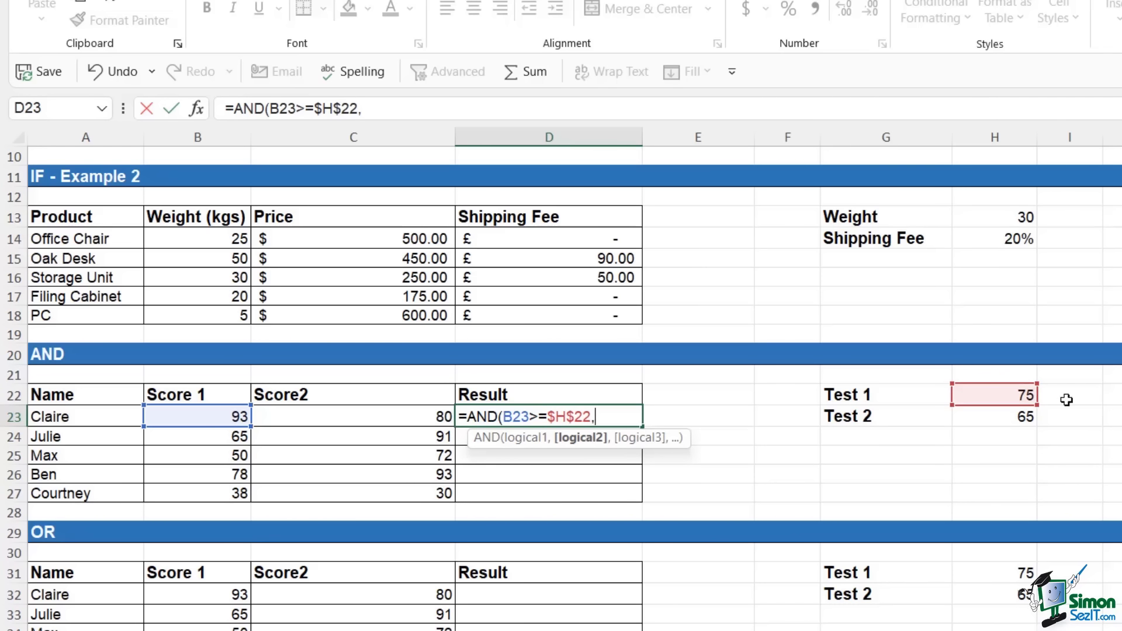
- Complete the D23 formula with the second condition C23>=$H$23, and fill it down to D27
click(414, 421)
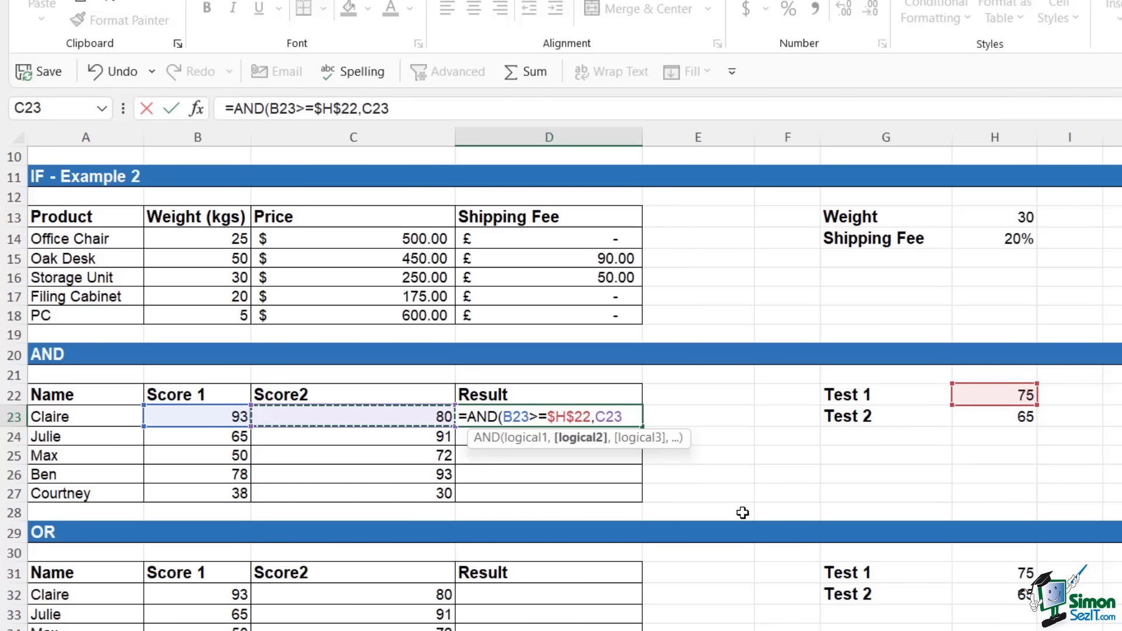
text(>=)
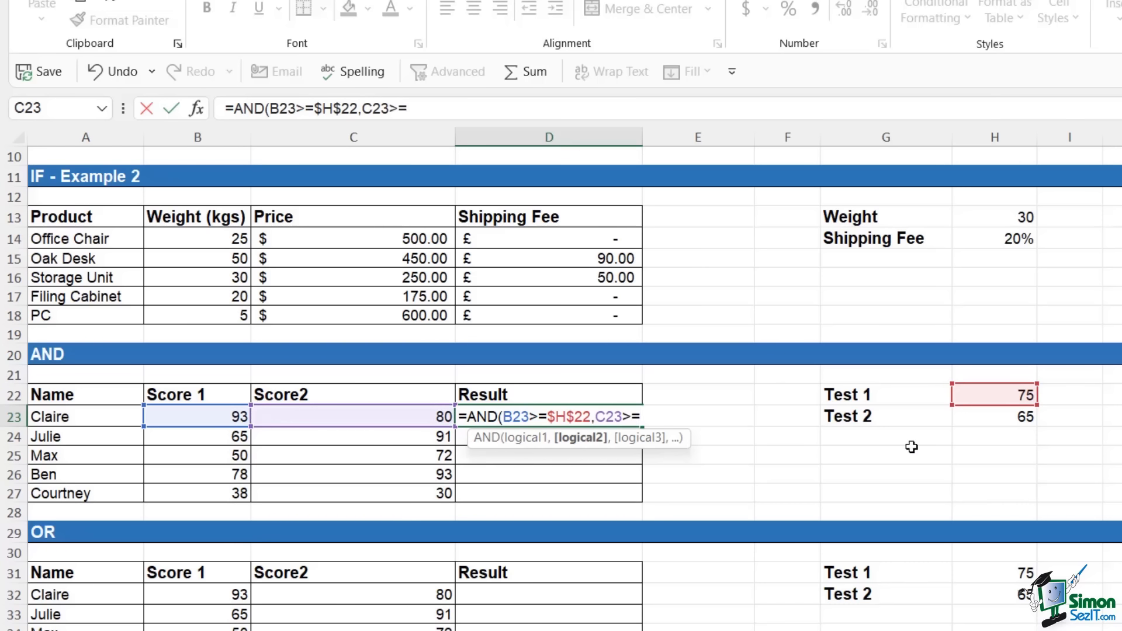
click(988, 417)
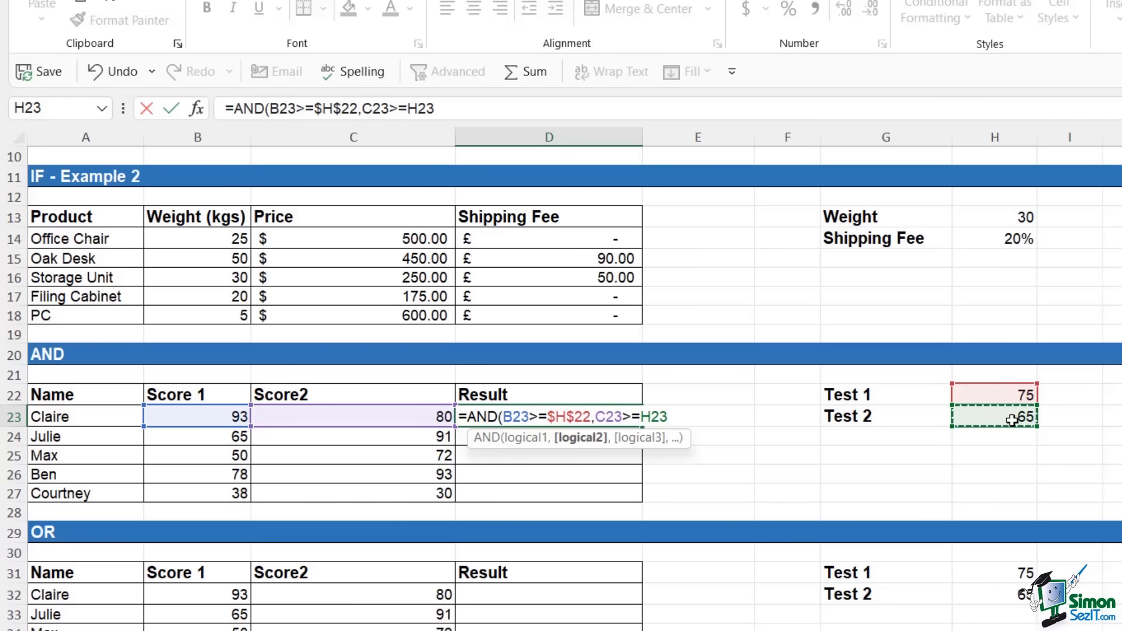
key(F4)
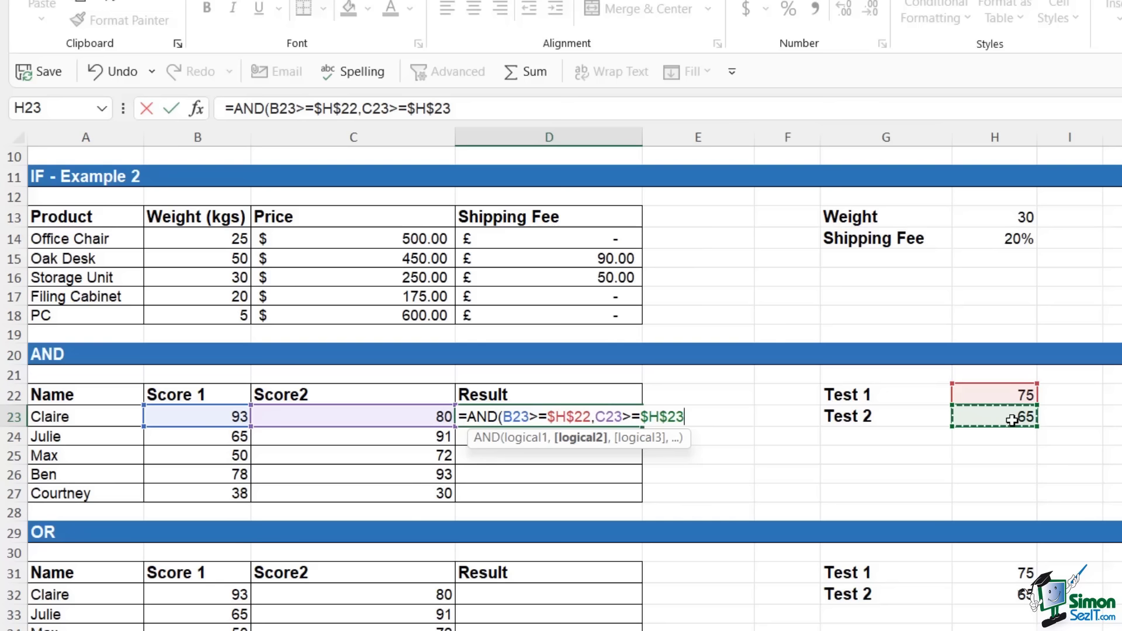
text())
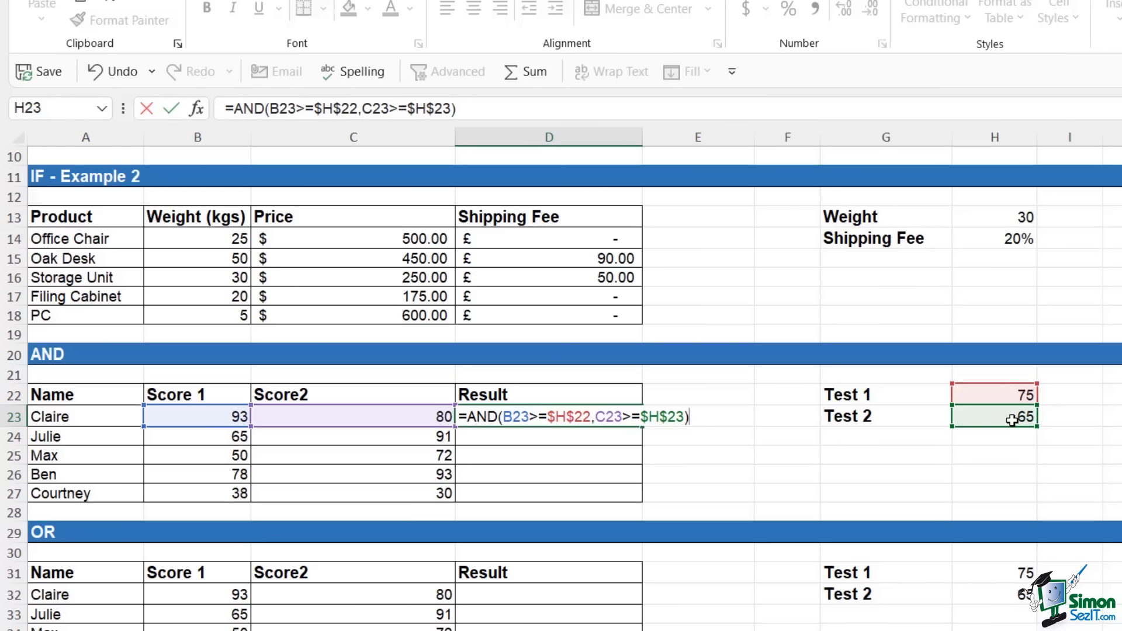
key(Return)
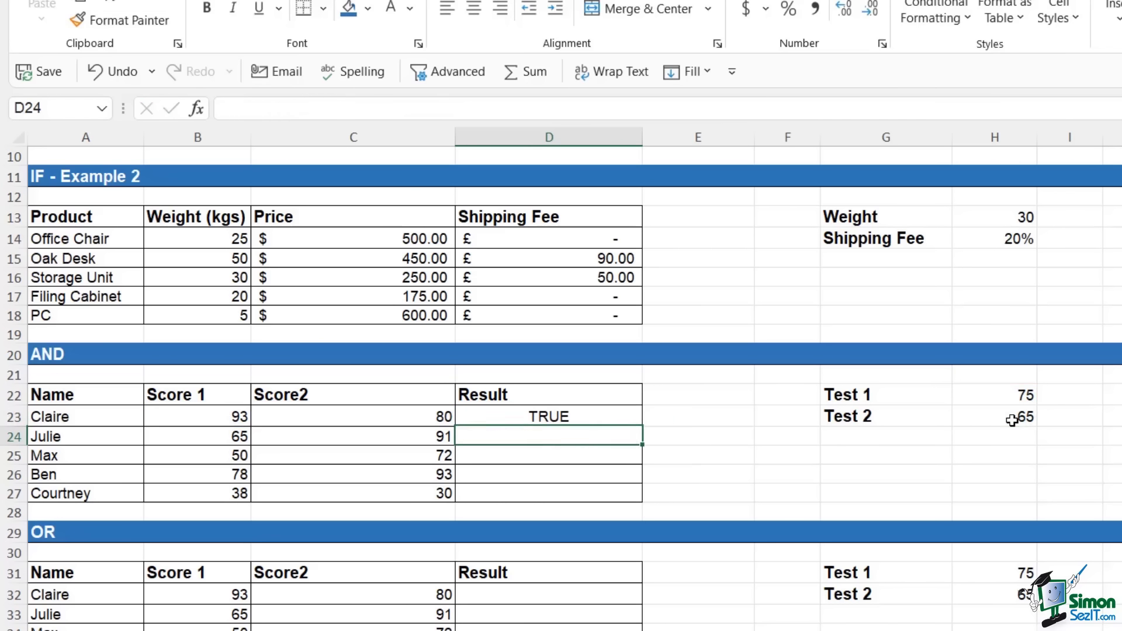
click(601, 417)
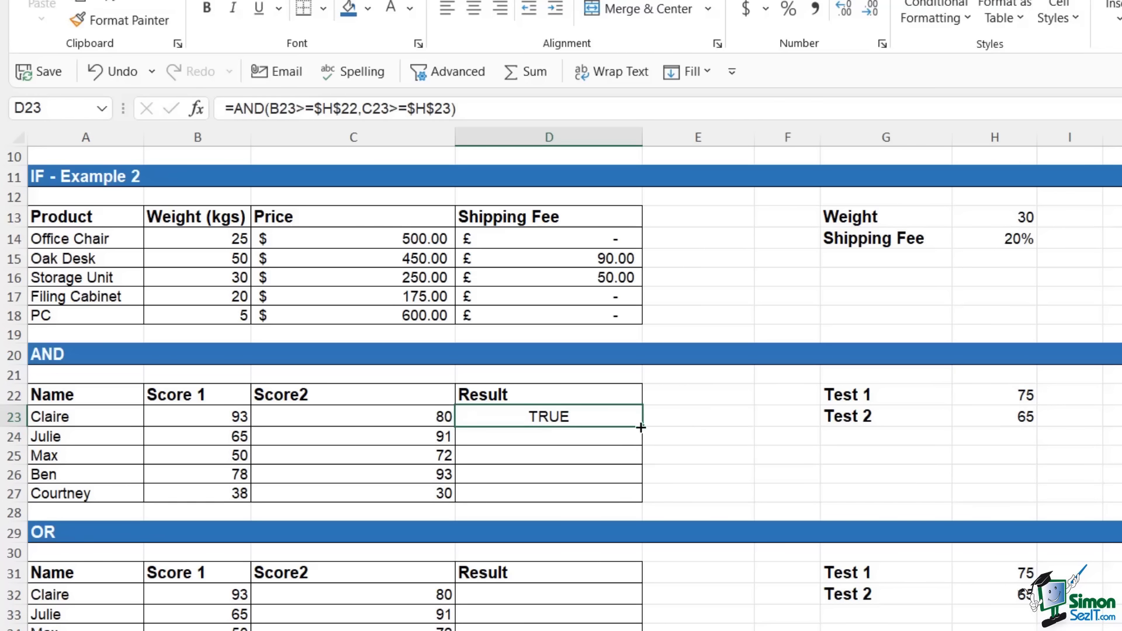
double_click(642, 426)
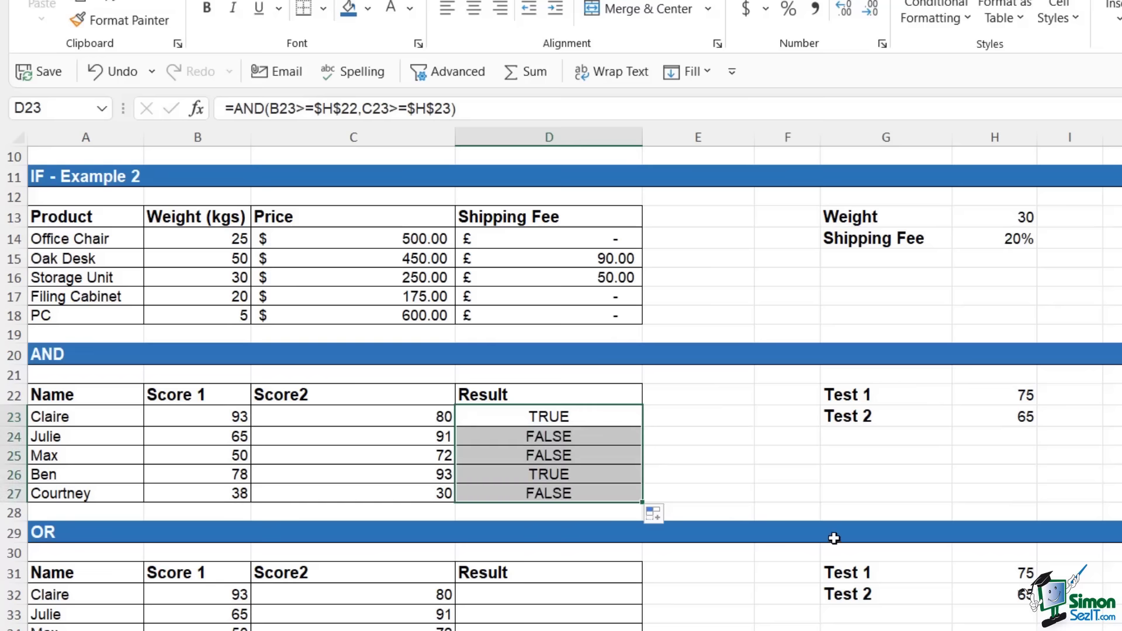
- Wrap the AND formula in Result cell D23 in an IF function so it serves as the logical test
click(773, 496)
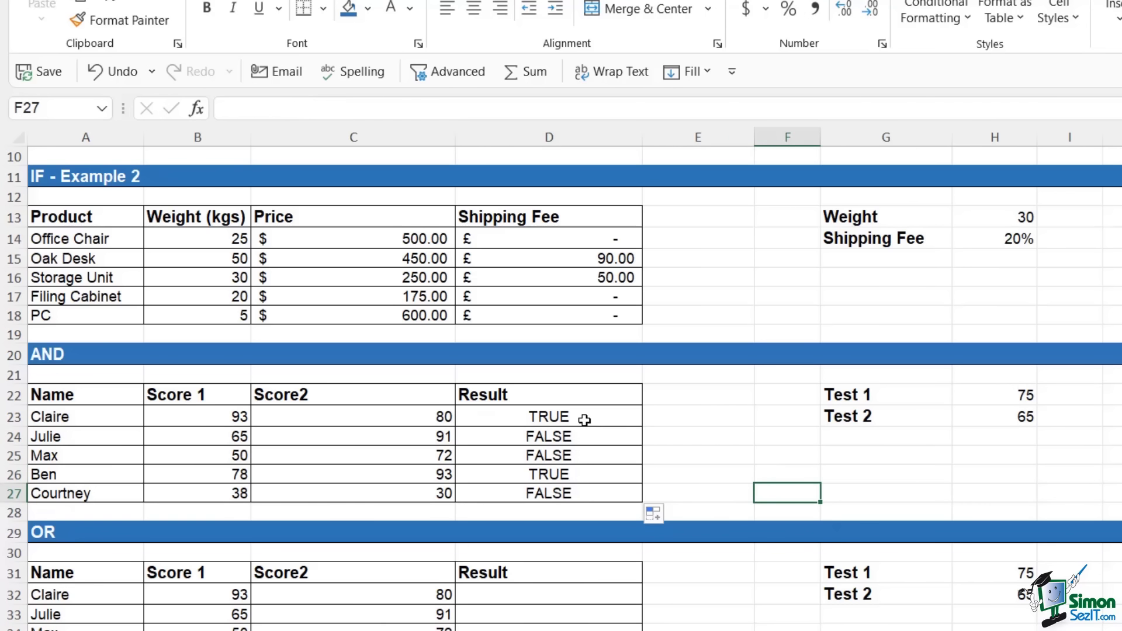
double_click(585, 421)
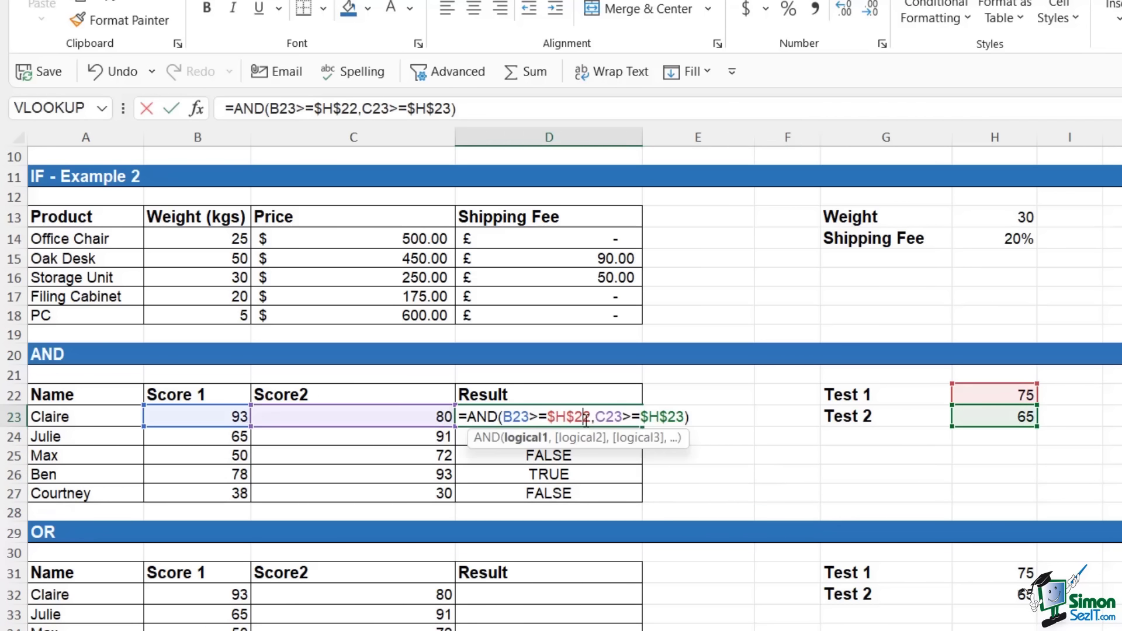
click(472, 415)
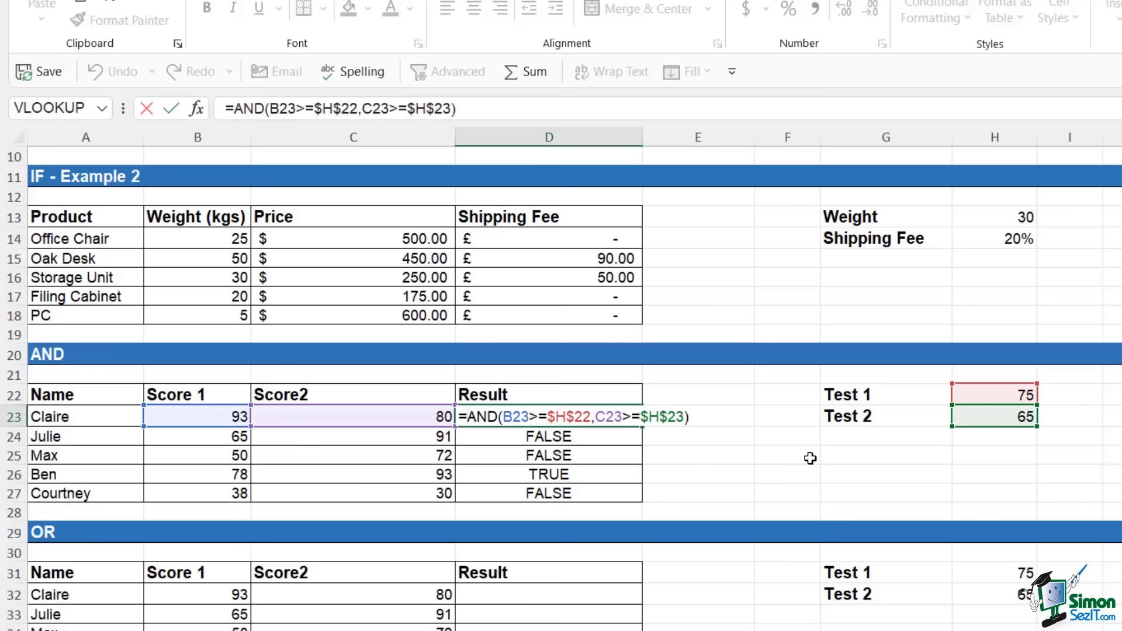
text(IF)
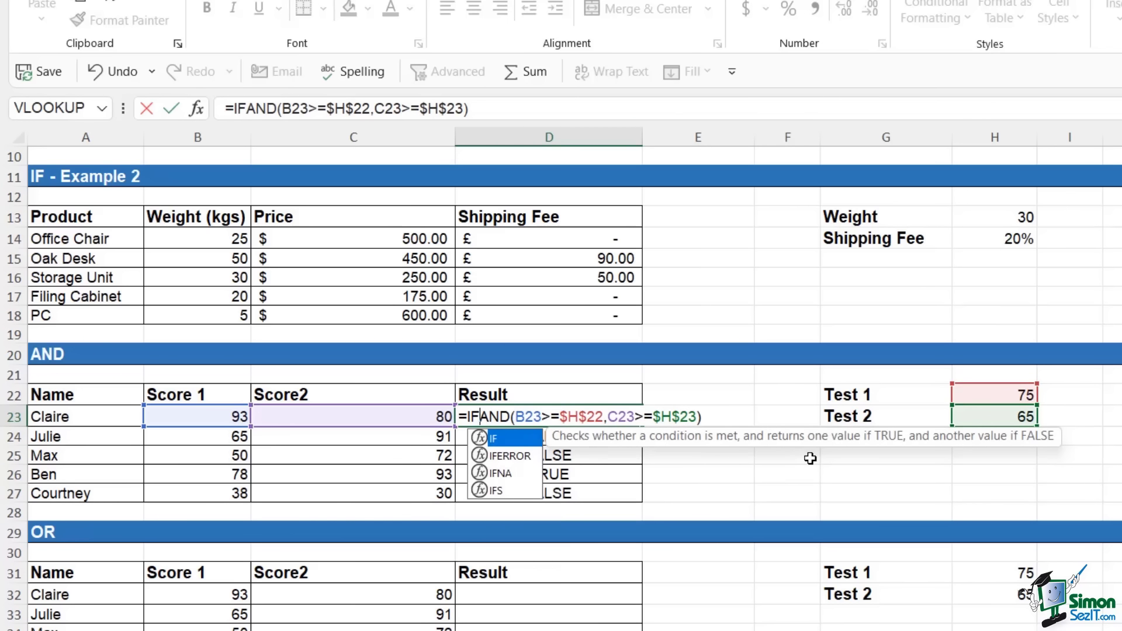
text(()
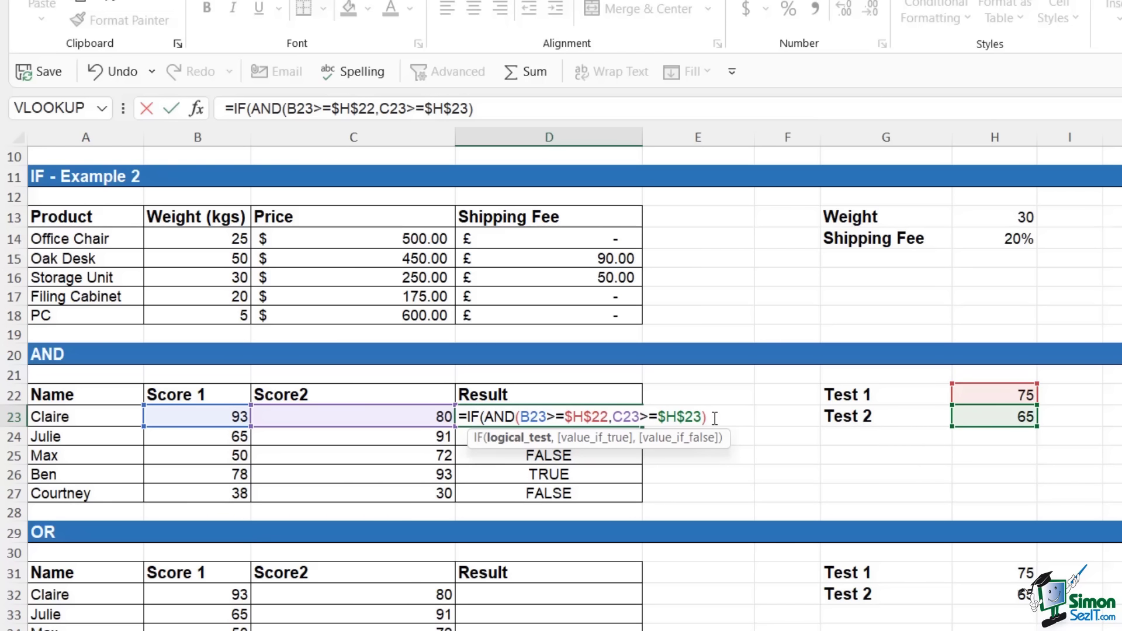
- Complete the D23 IF formula with "Pass" if true and "Fail" if false, and fill it down to D27
text(,)
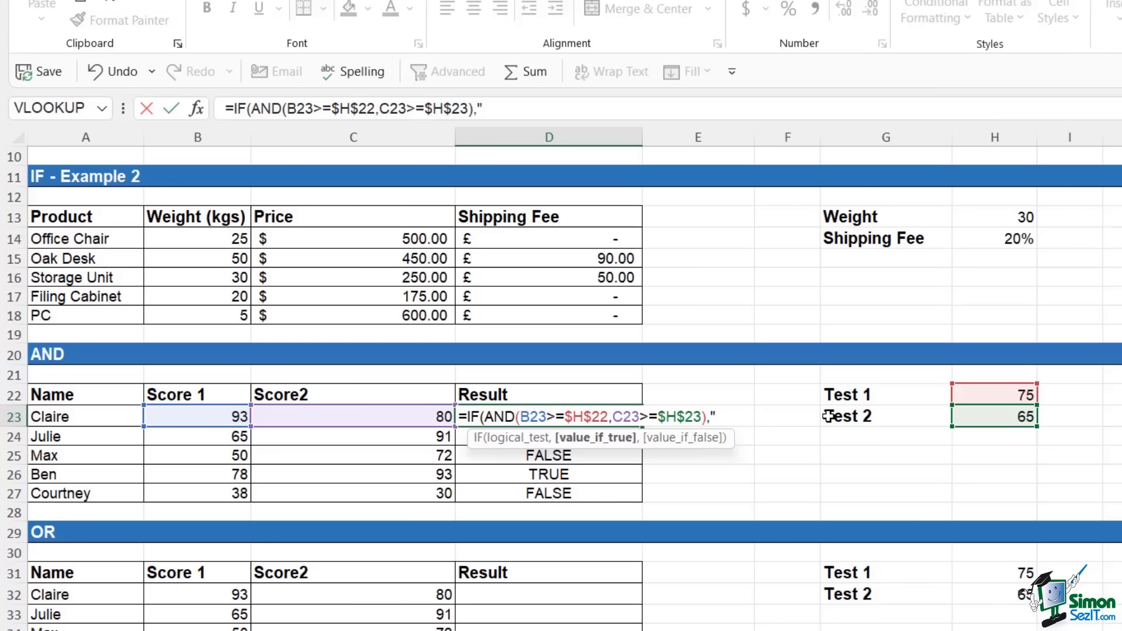
text(Pass",)
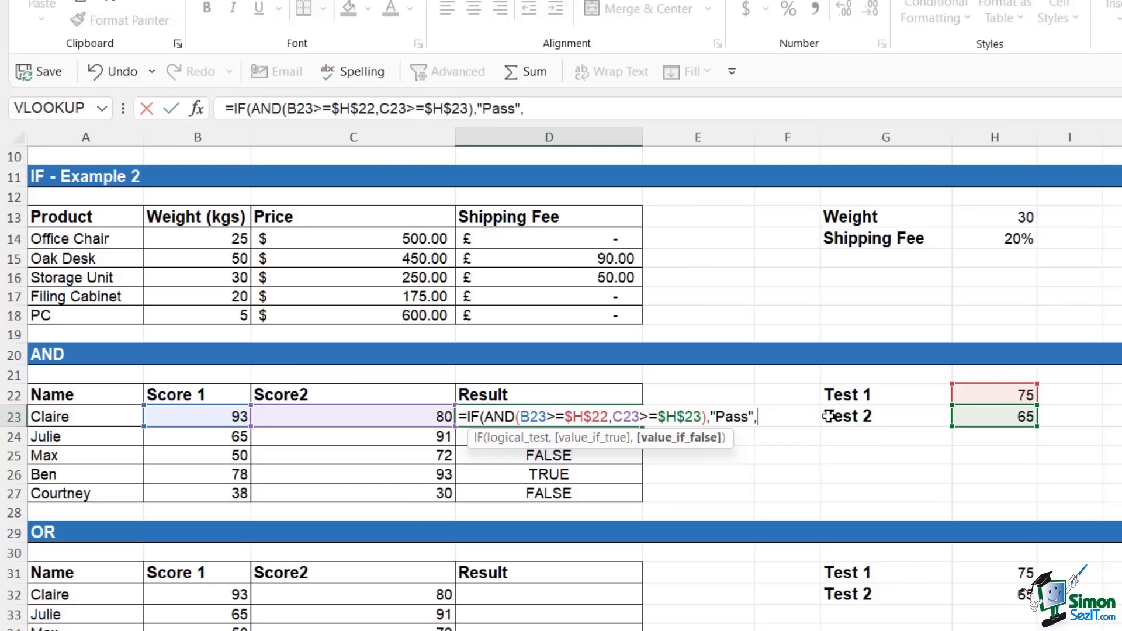
text("Fail"))
key(Return)
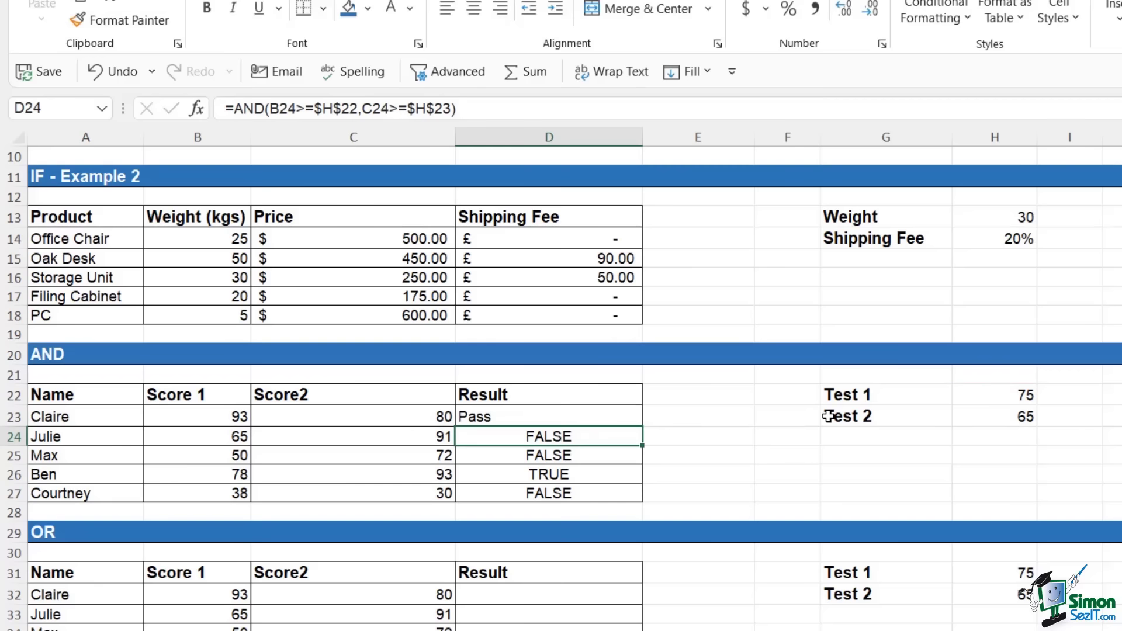
click(634, 421)
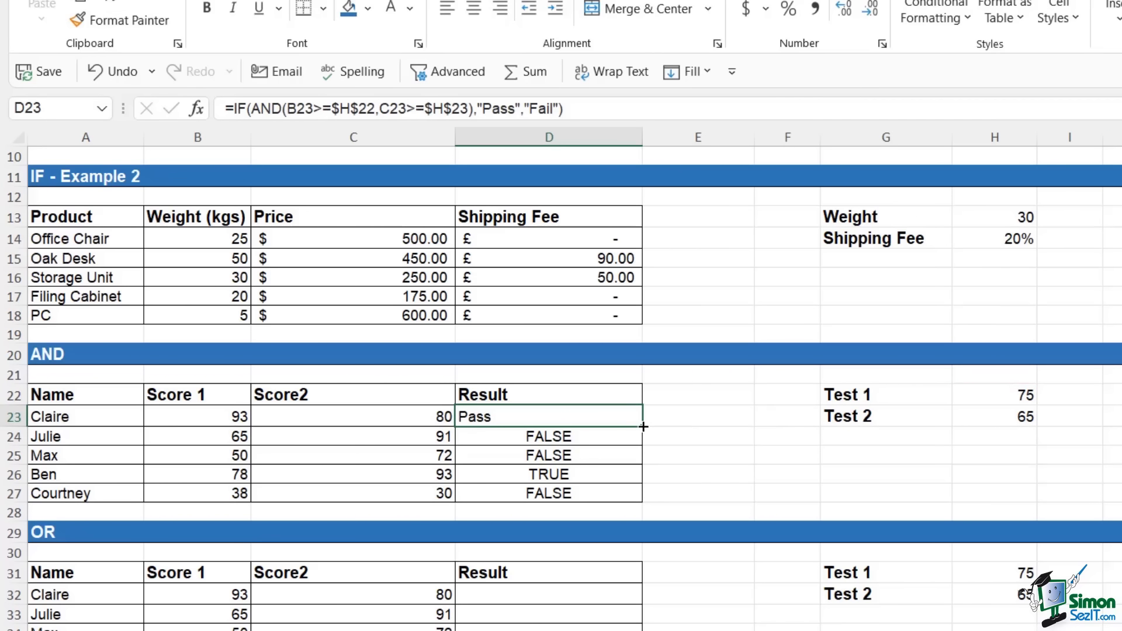
double_click(643, 429)
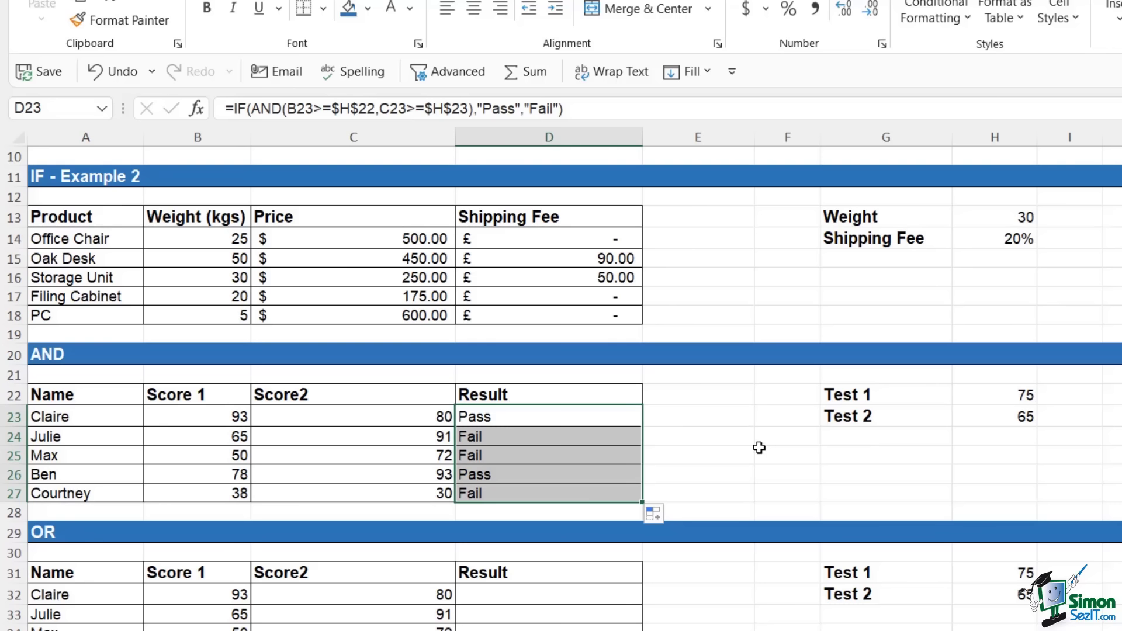
- In the OR example's Result cell D32, begin =IF(OR( with first condition B32>=$H$31, keeping the Test 1 reference absolute
click(583, 593)
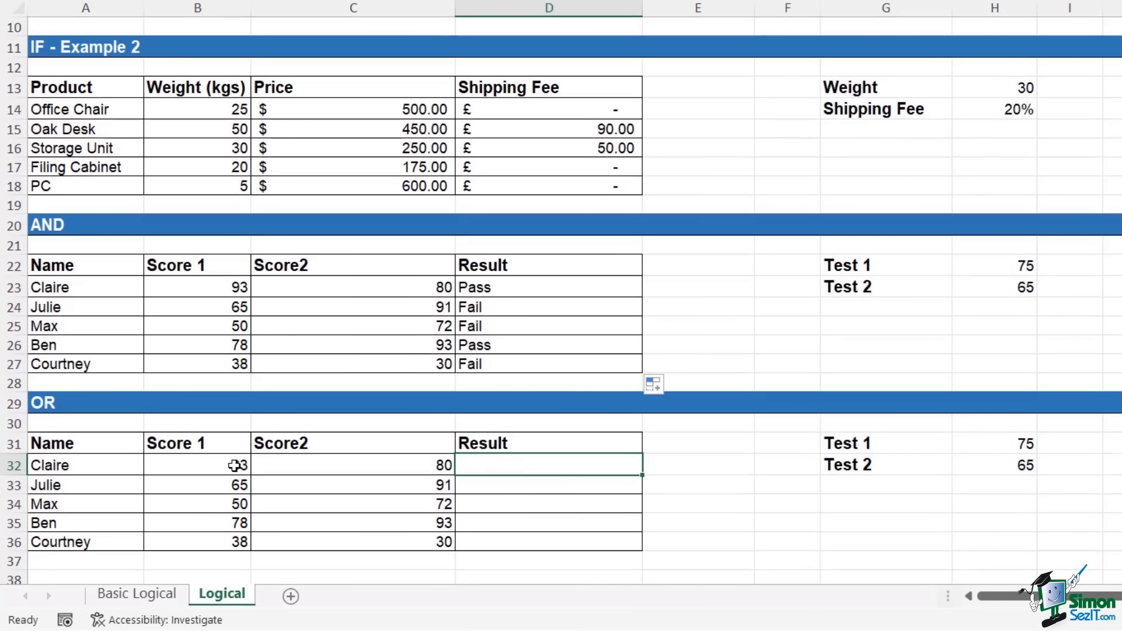
click(218, 466)
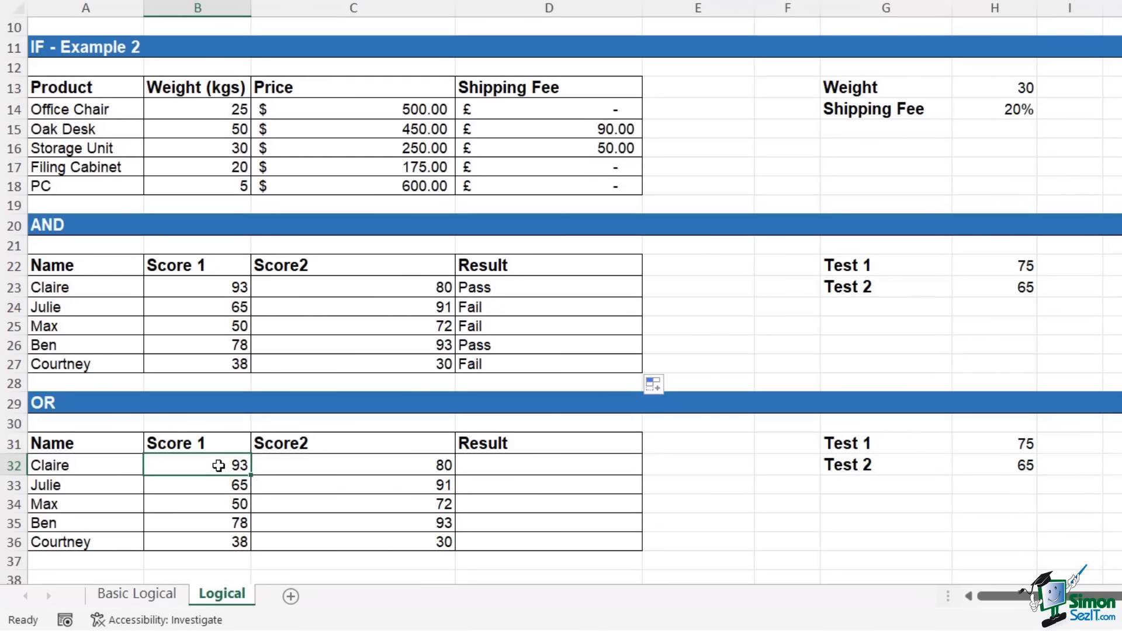
click(343, 466)
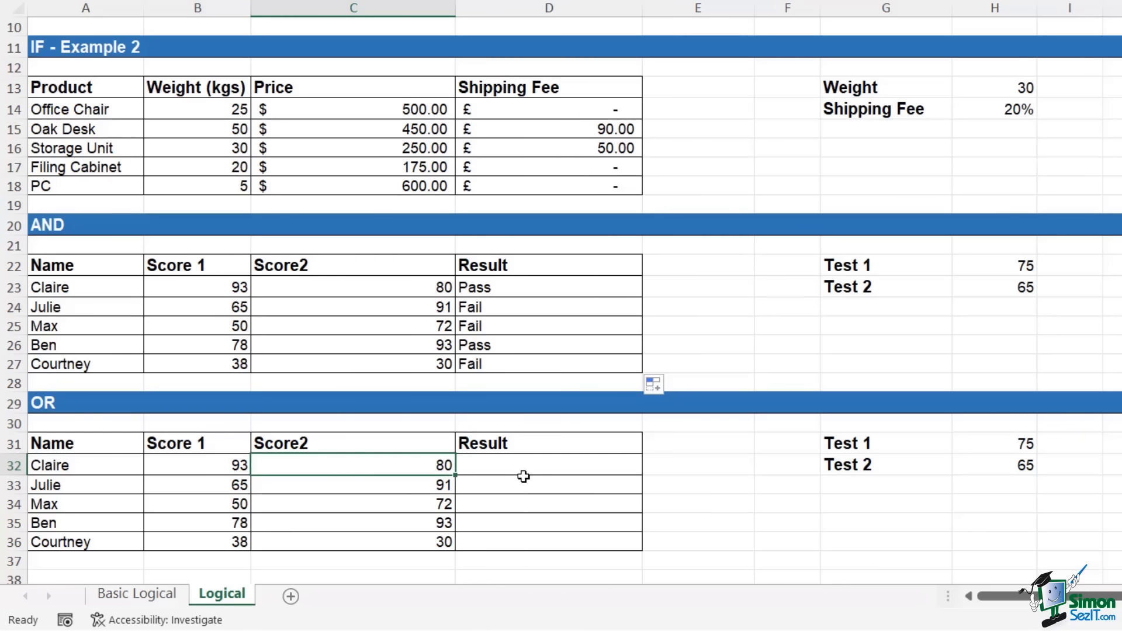
click(525, 467)
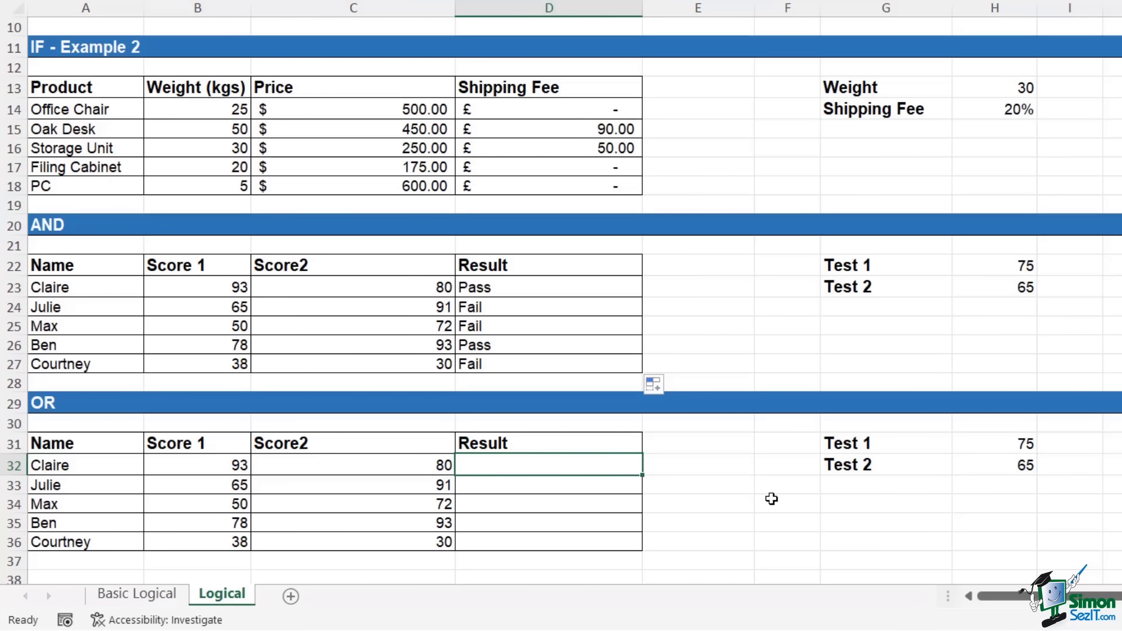
text(=IF)
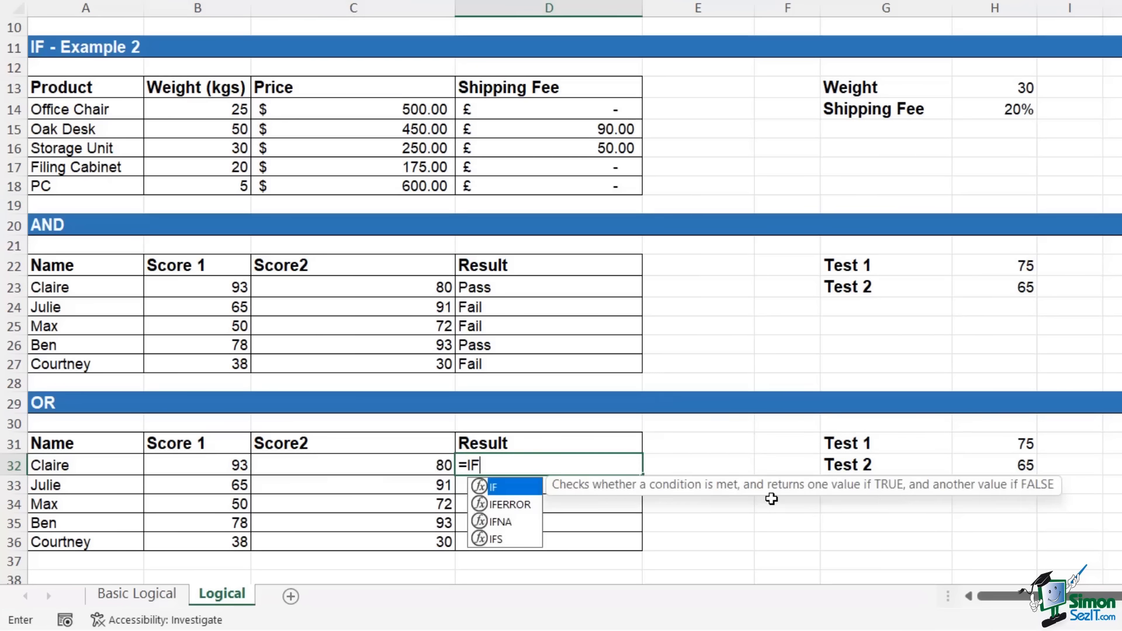
text(()
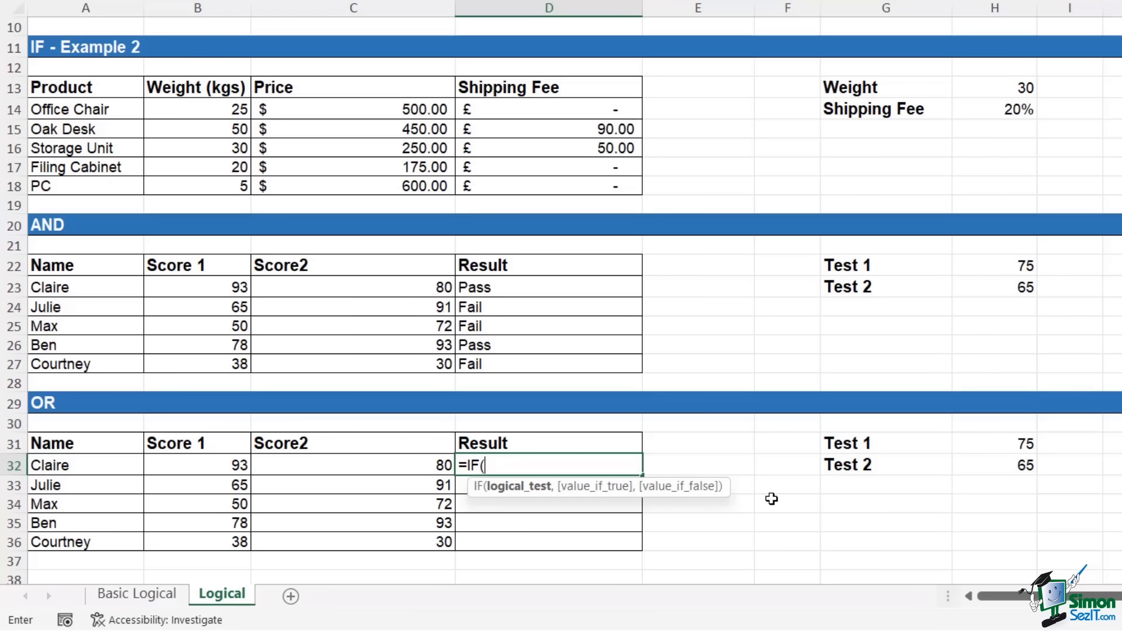
text(OR()
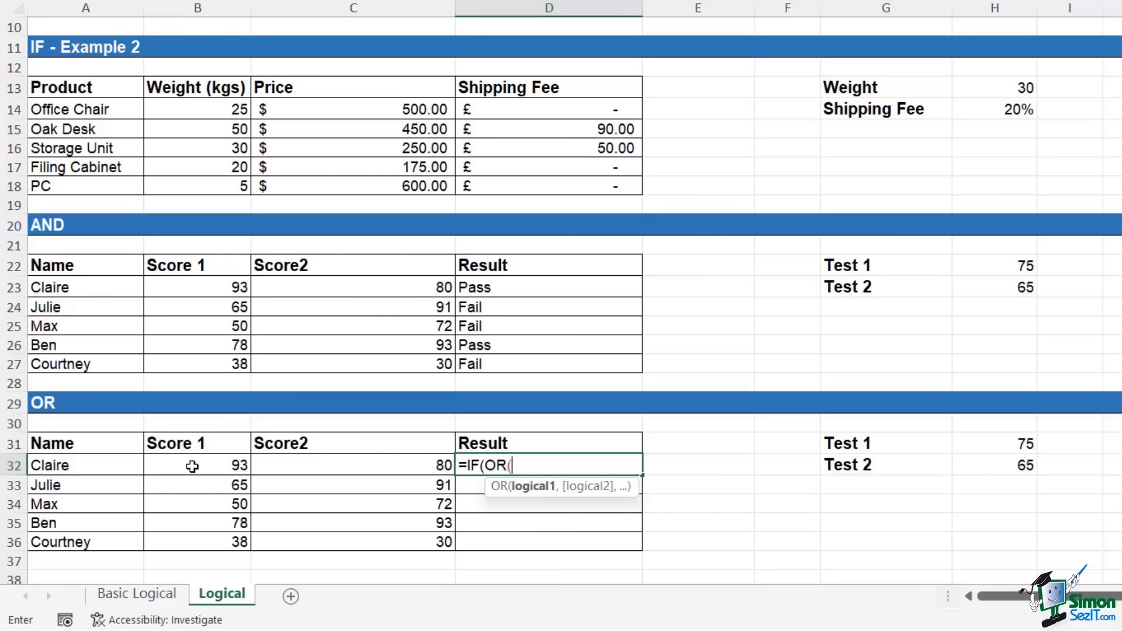
click(189, 469)
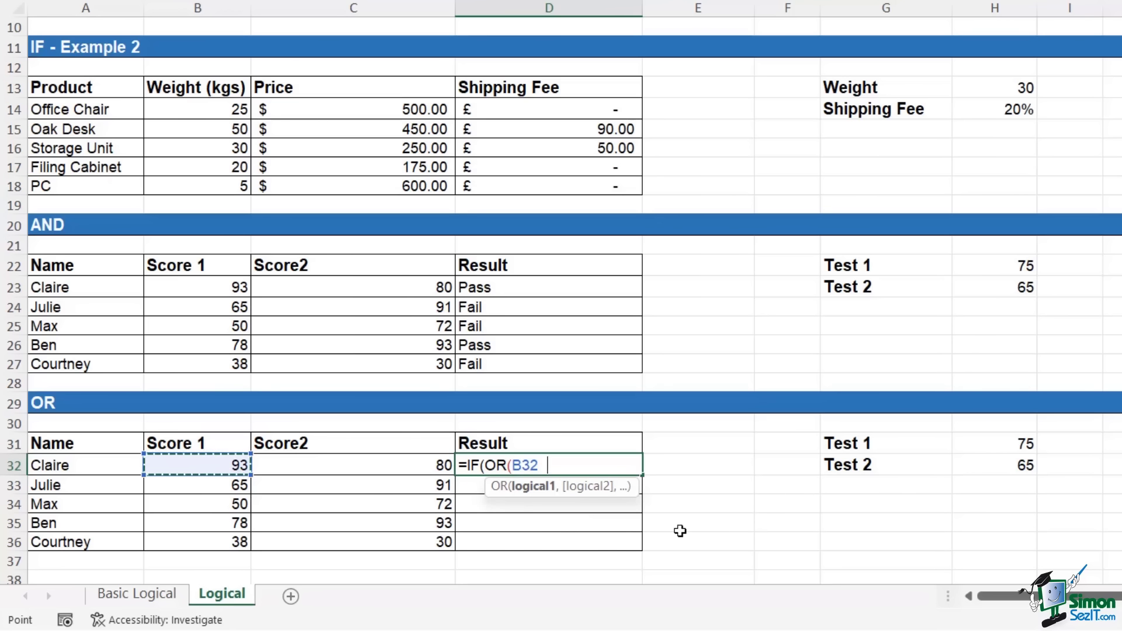
text(>=)
click(1019, 444)
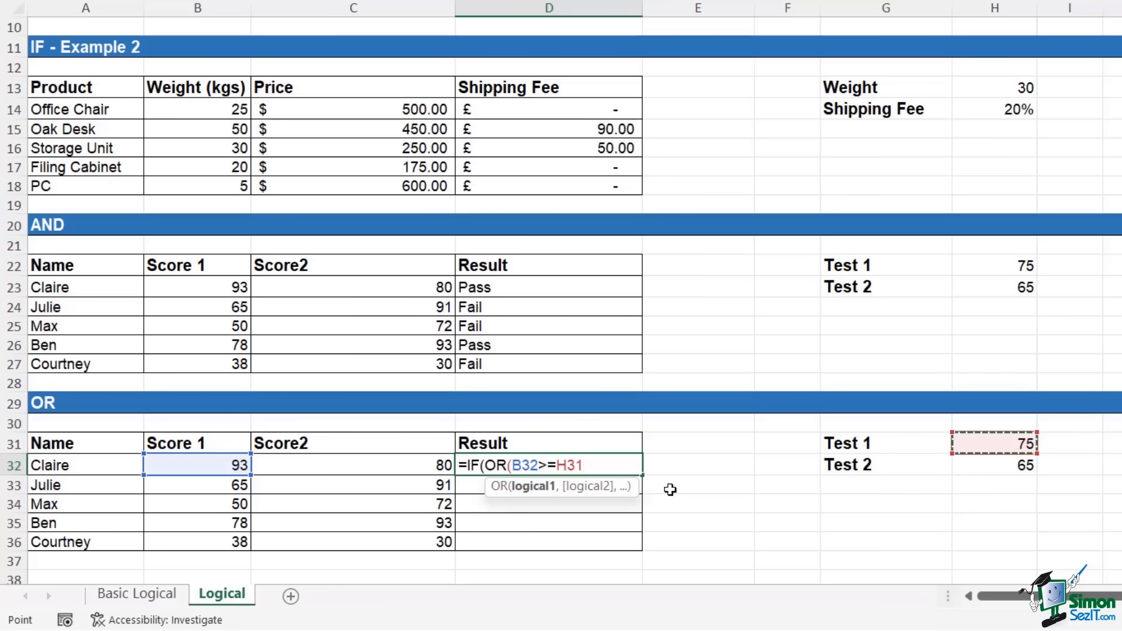
key(F4)
text(,)
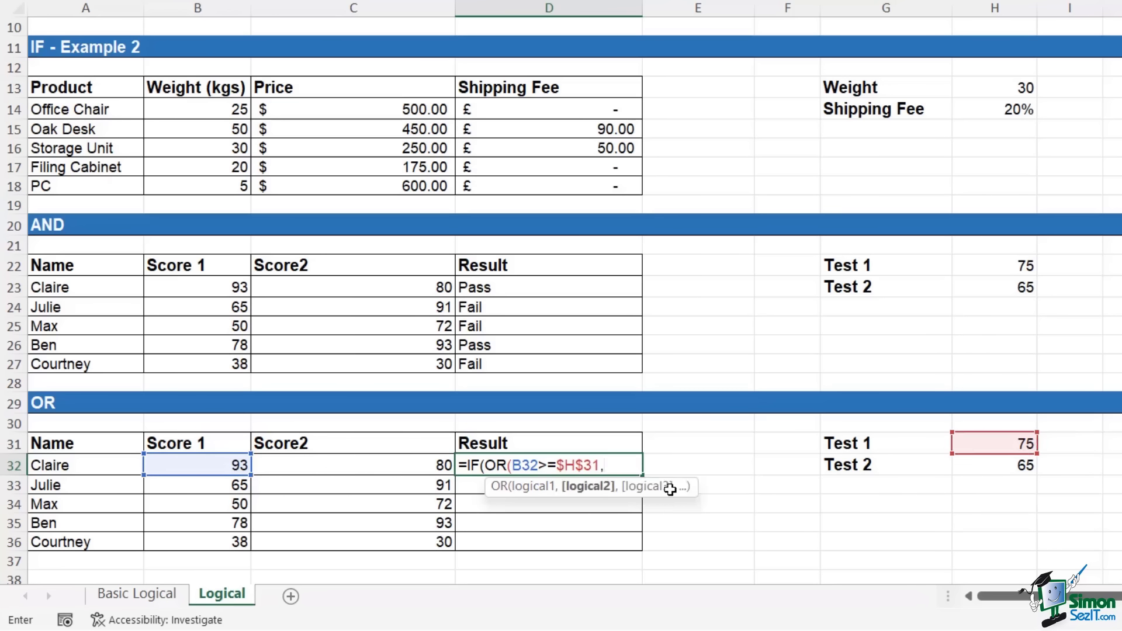
- Add the second condition C32>=$H$32 to the OR test in D32, with an absolute Test 2 reference, and close the OR
click(422, 459)
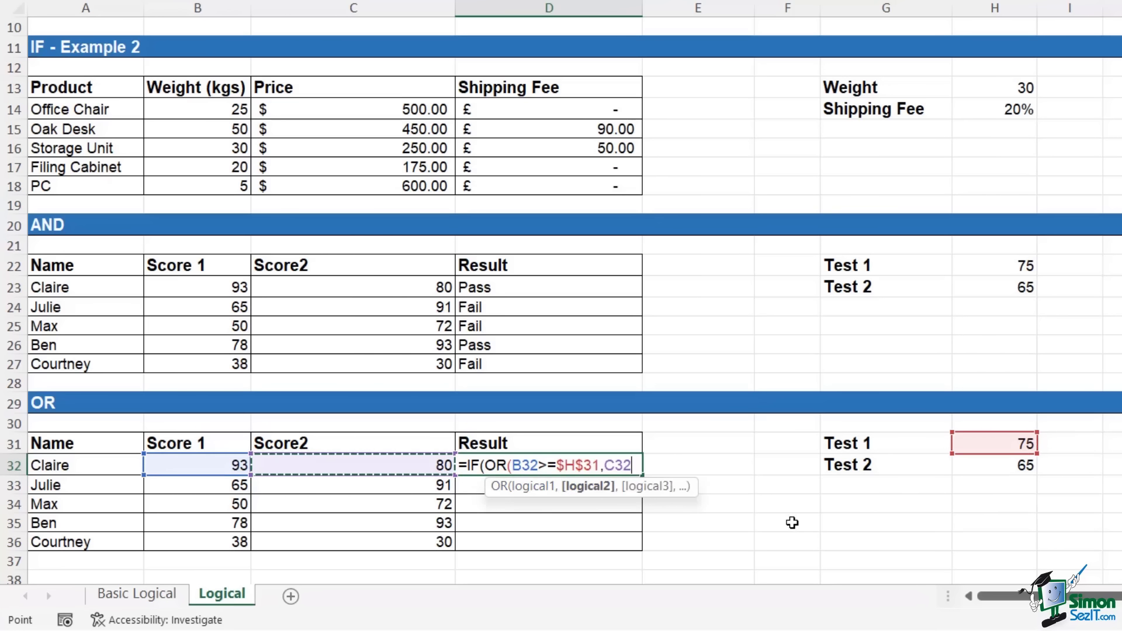
text(>=)
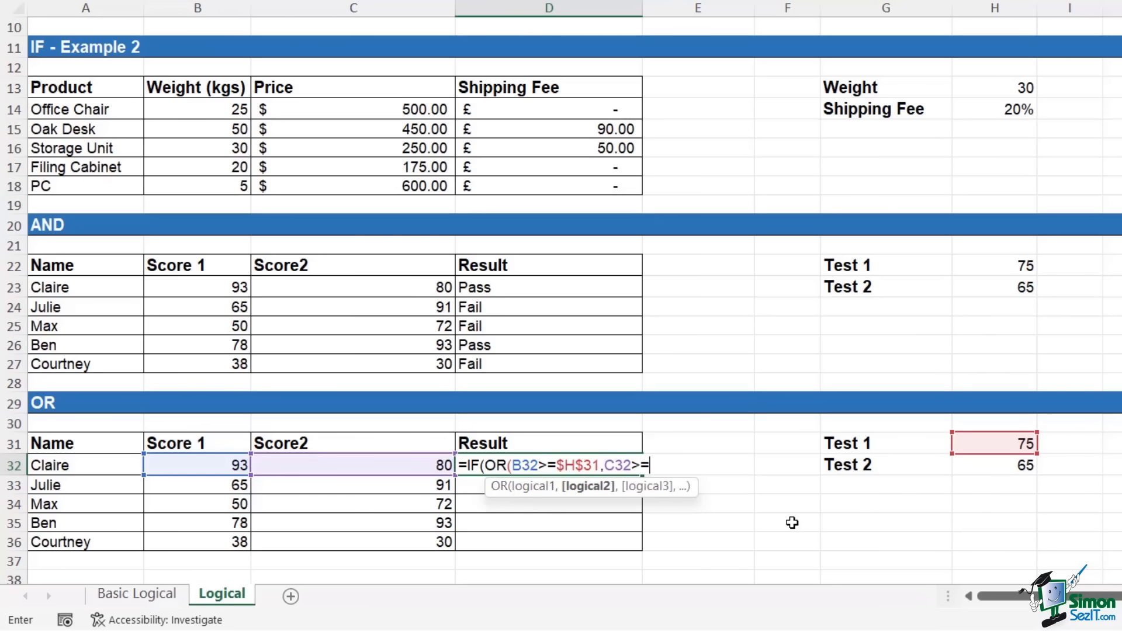
click(1007, 467)
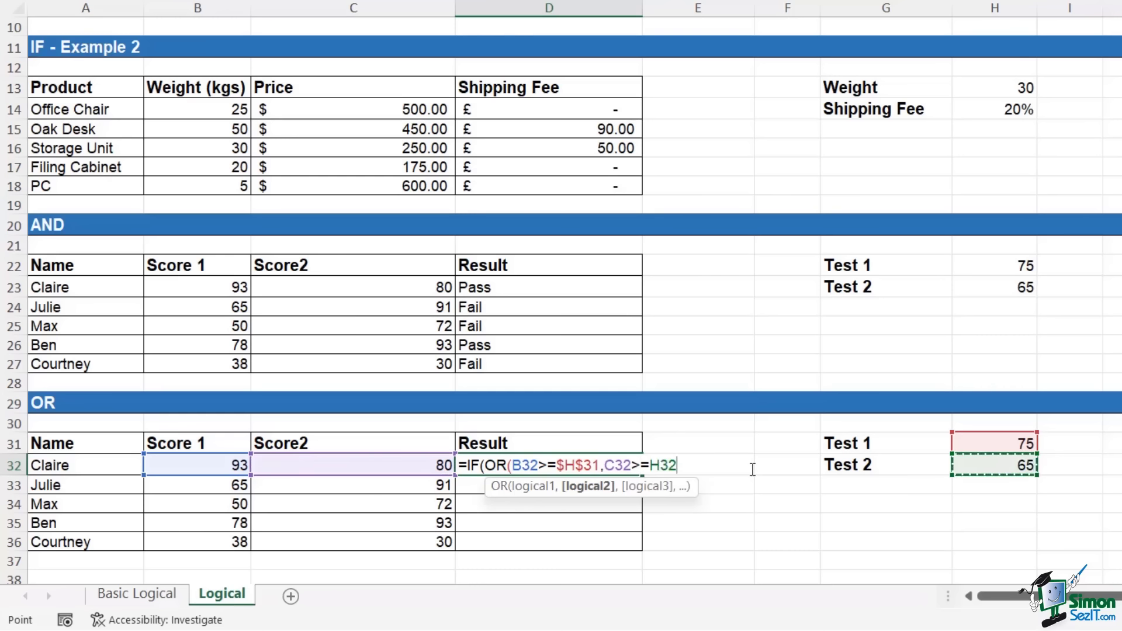
key(F4)
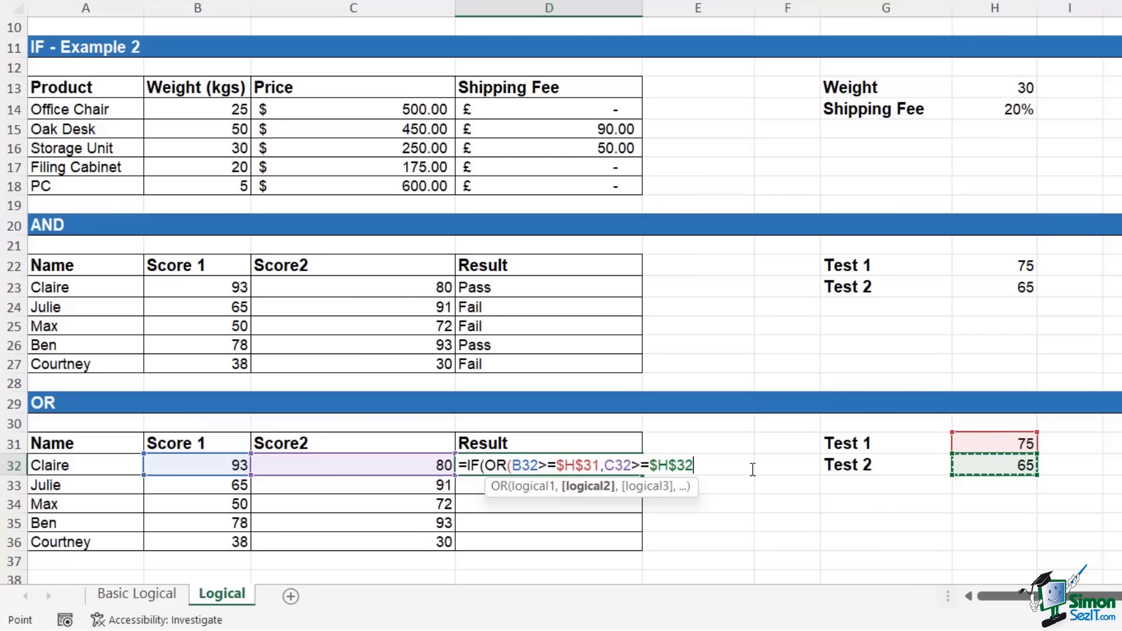
text())
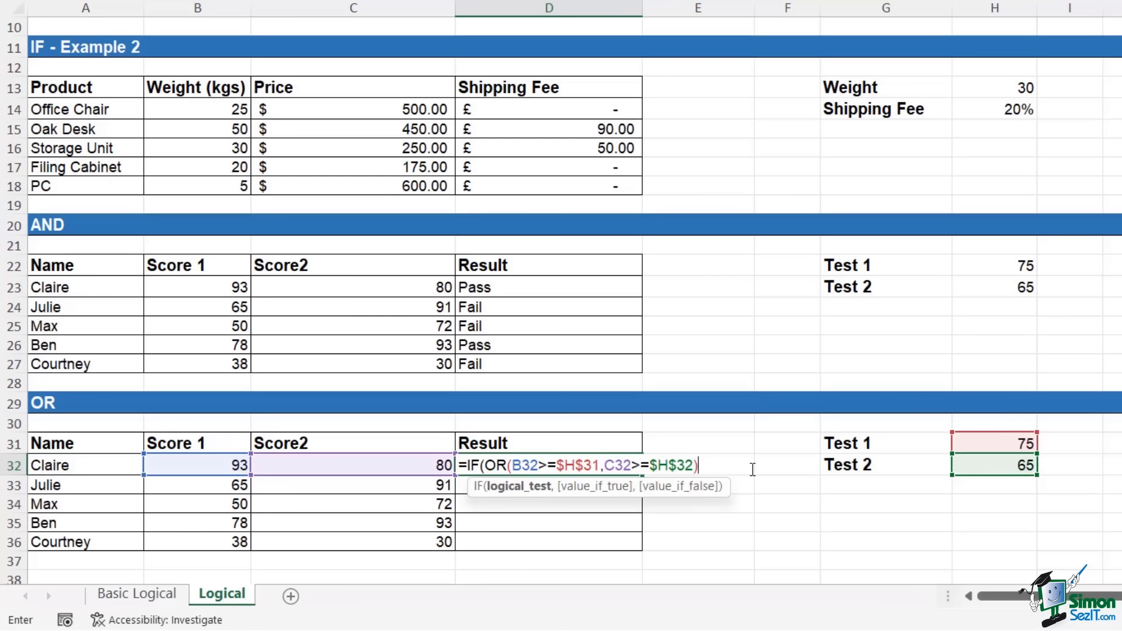
- Finish the D32 formula with "Pass" if true and "Fail" if false, and fill it down to D36
text(,)
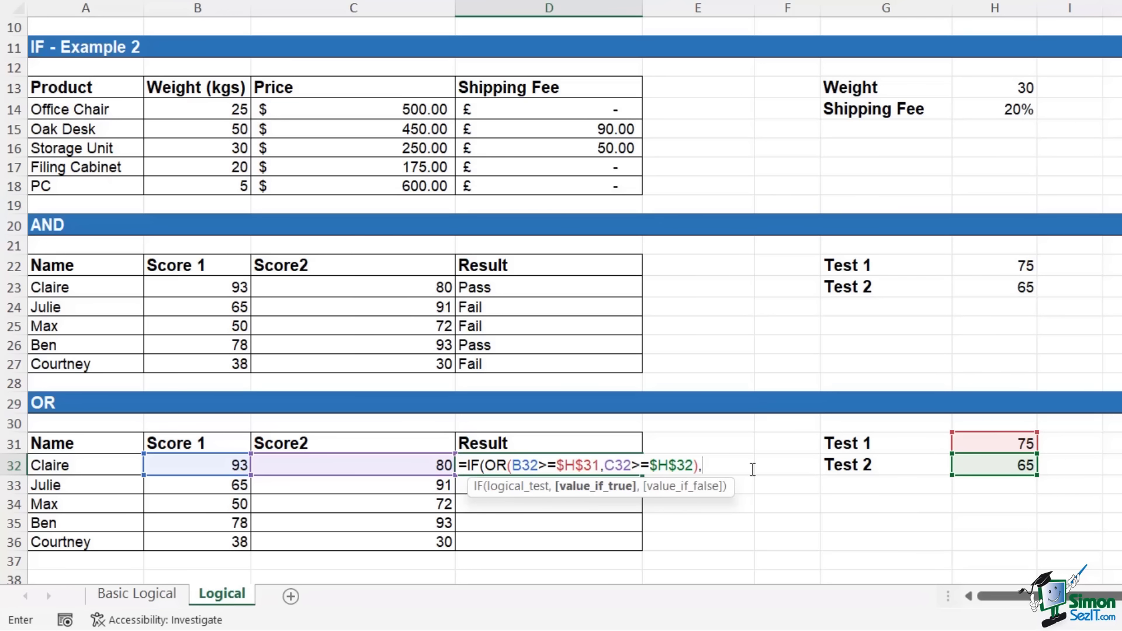
text("Pass","Fail")
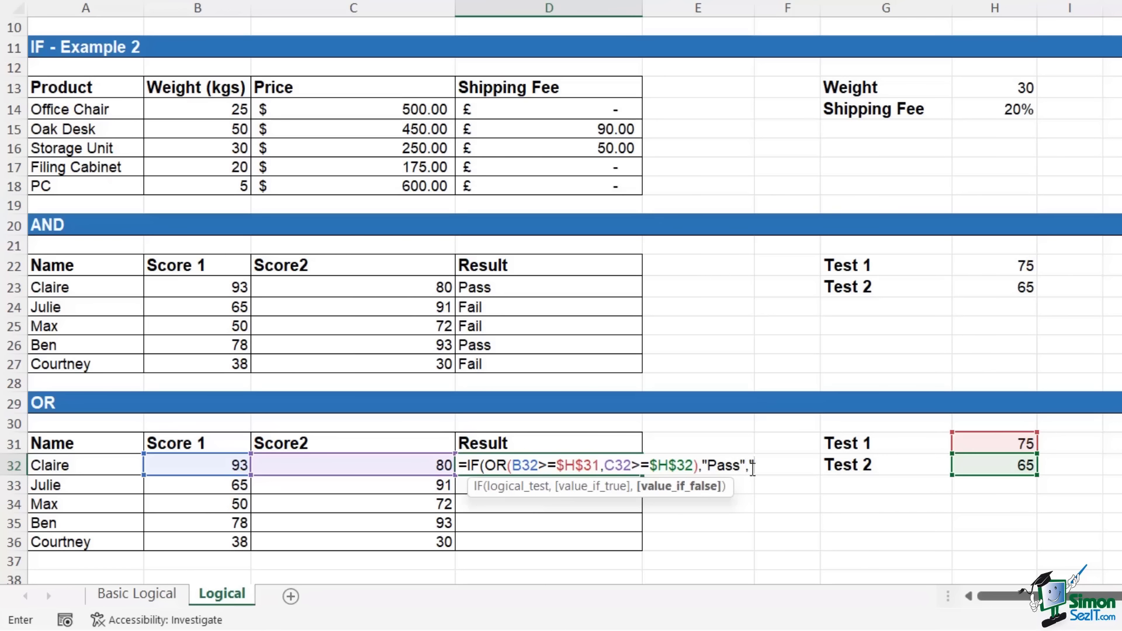
text())
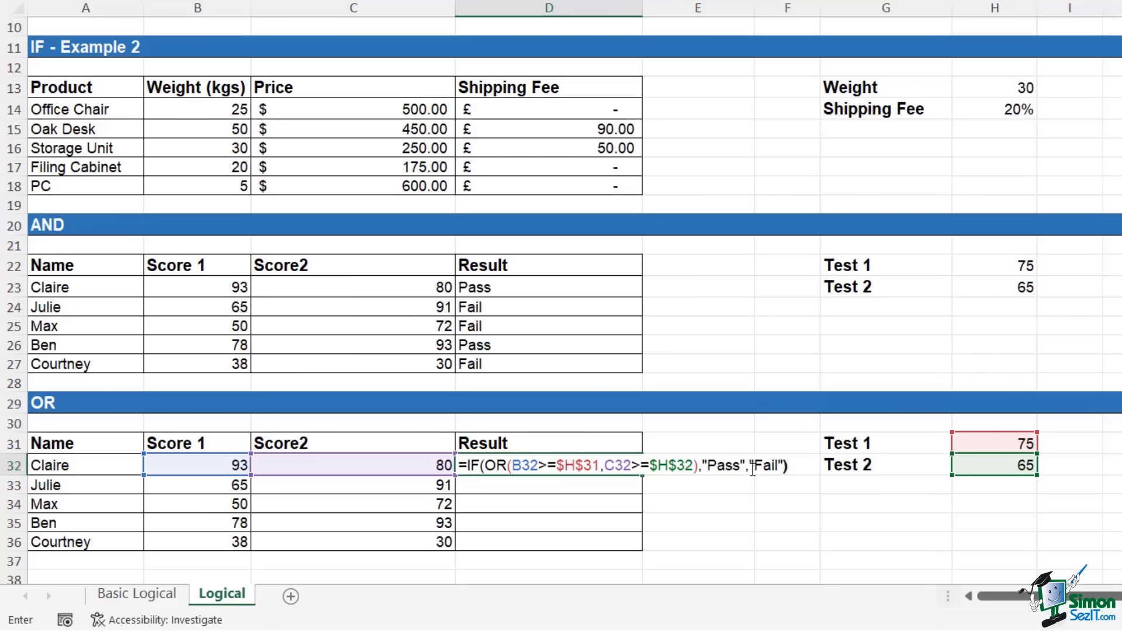
key(ctrl+Return)
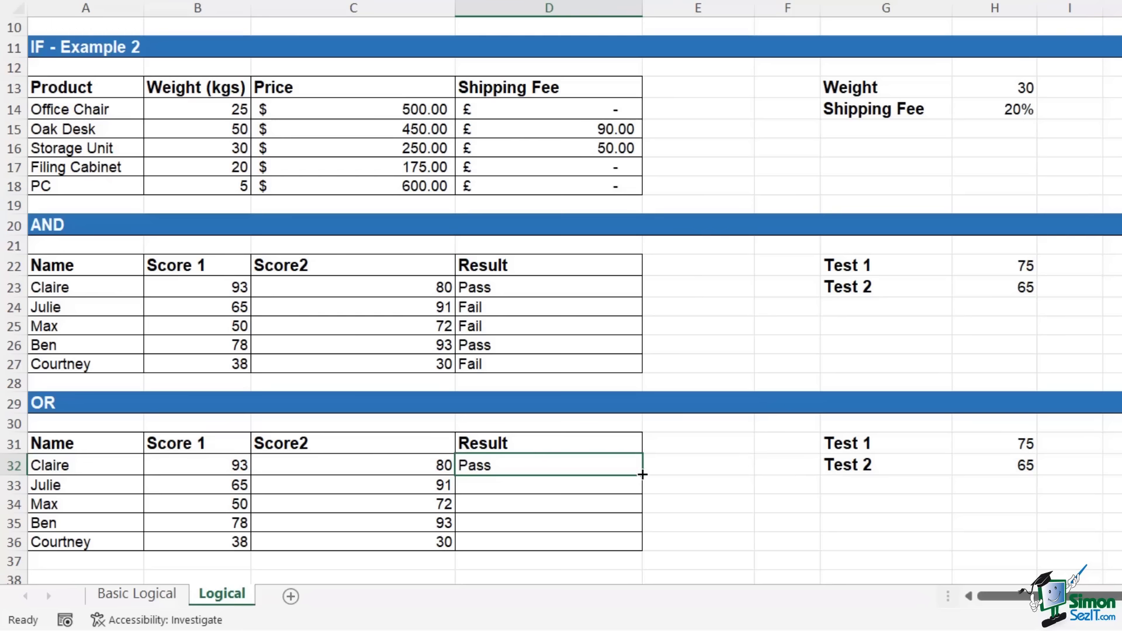
double_click(643, 475)
click(751, 522)
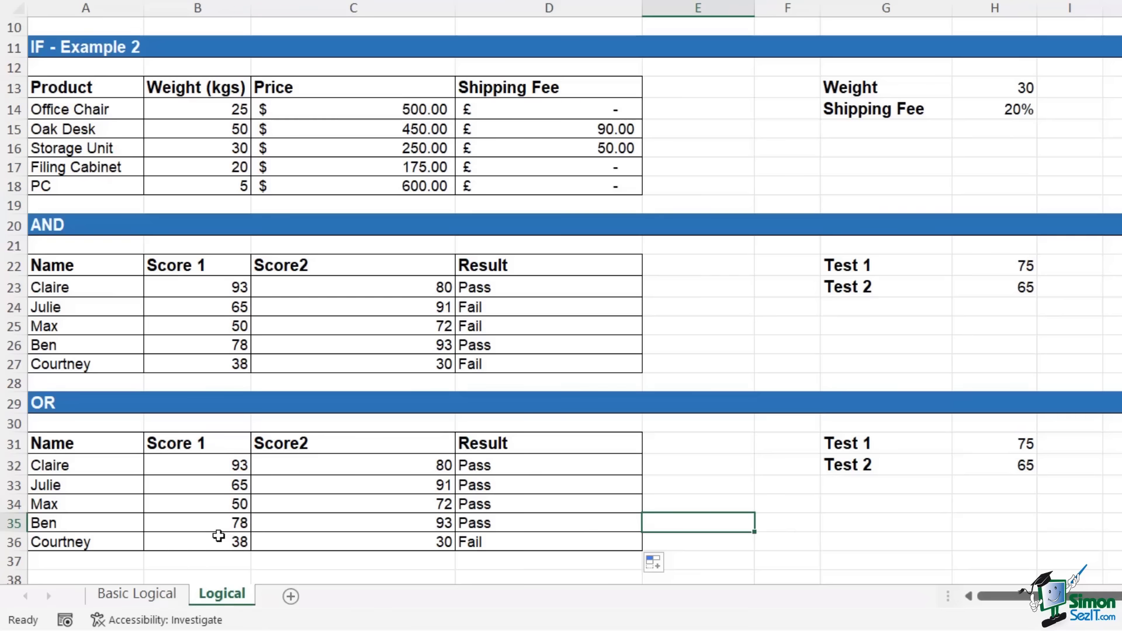
- Check the OR result in row 36 against both scores in B36:C36 and the Test 1 and Test 2 pass marks
click(216, 542)
click(478, 546)
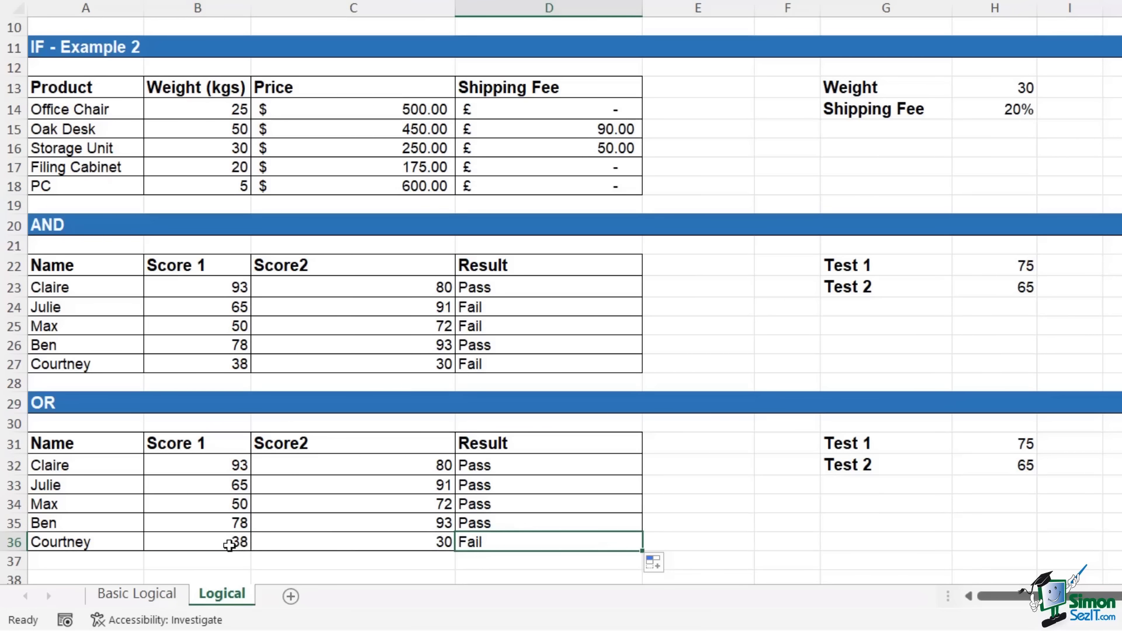
drag(220, 545, 407, 548)
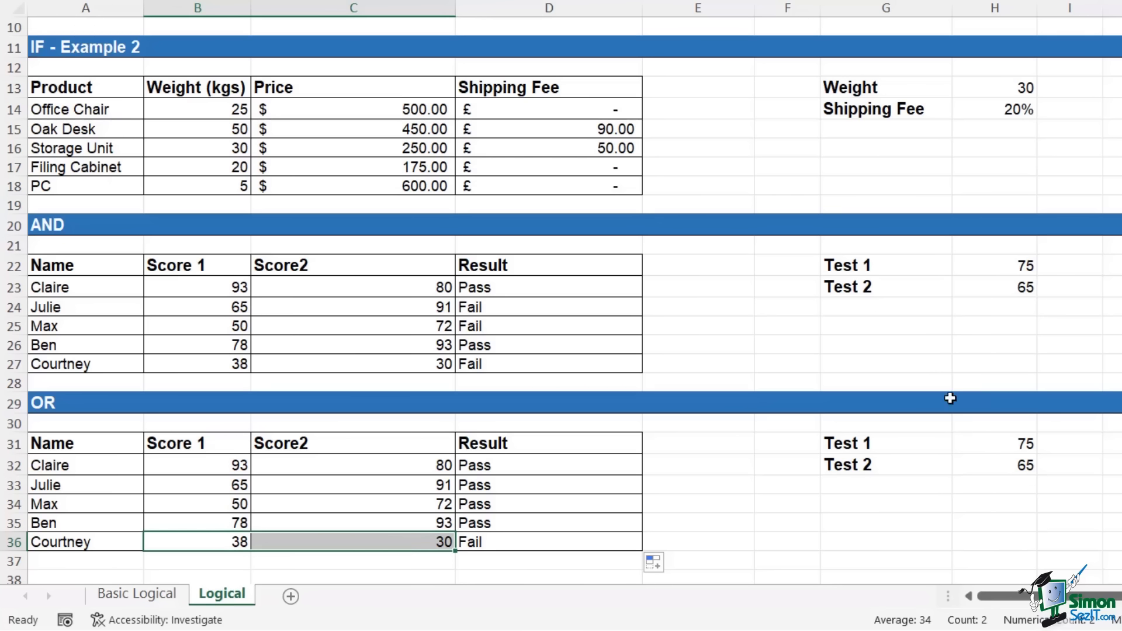
click(804, 437)
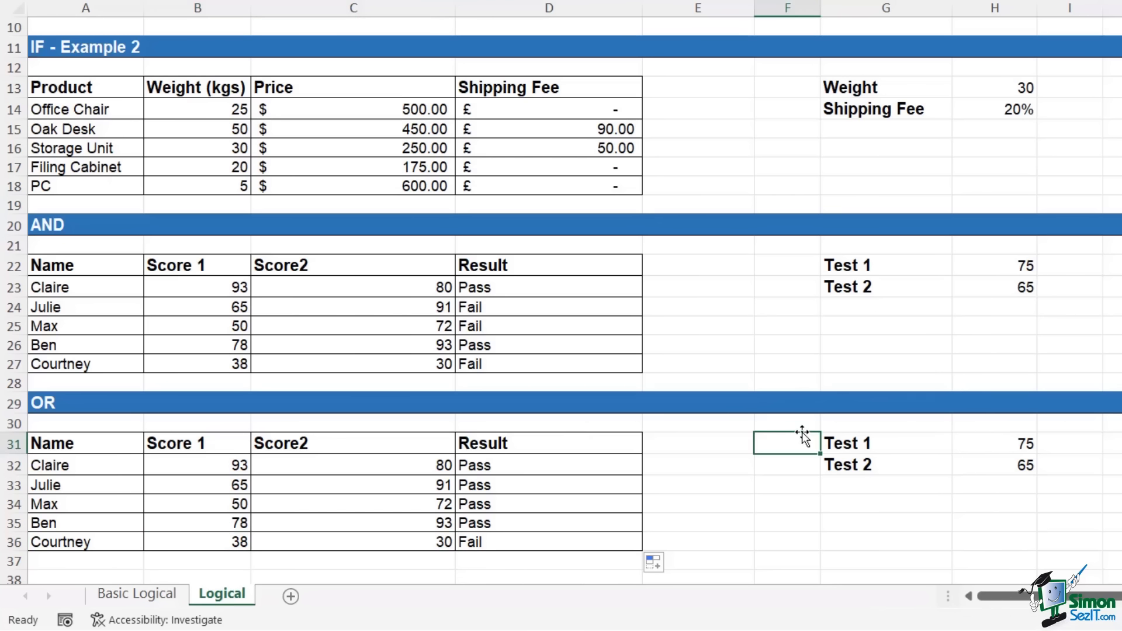
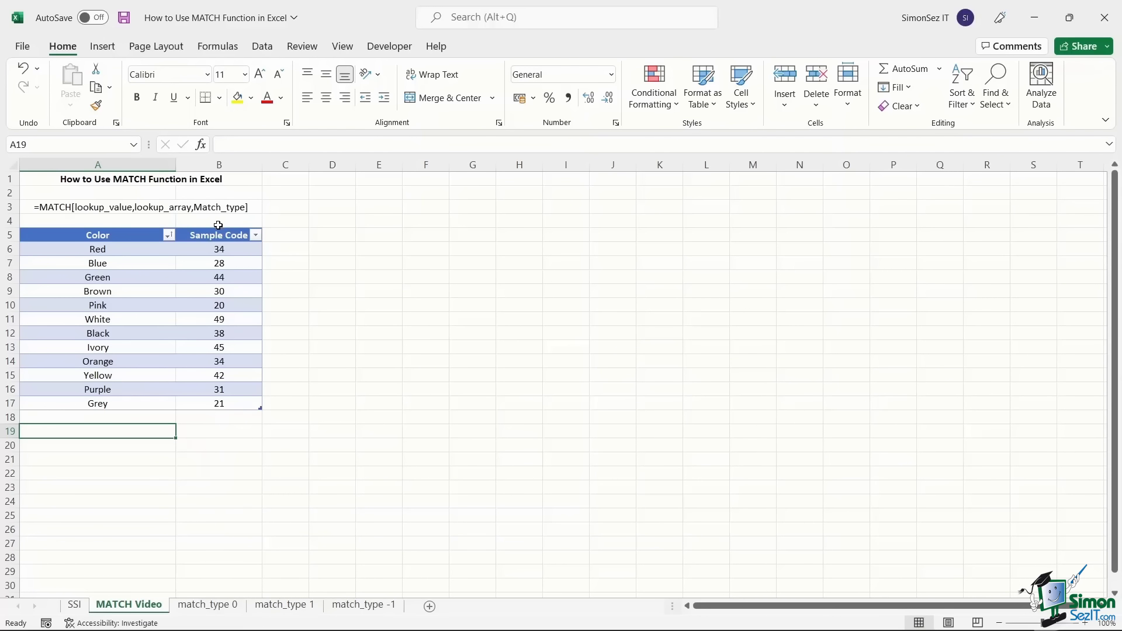
- Examine the MATCH examples on the match_type 0, match_type -1 and match_type 1 sheets, including the formula in D7
click(214, 606)
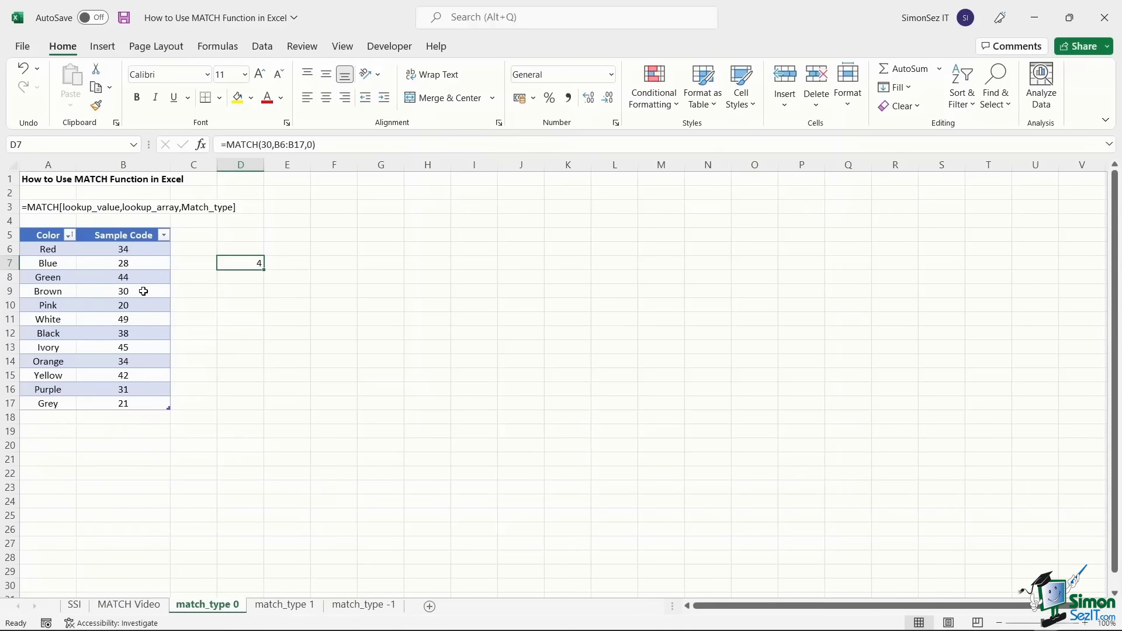
click(364, 606)
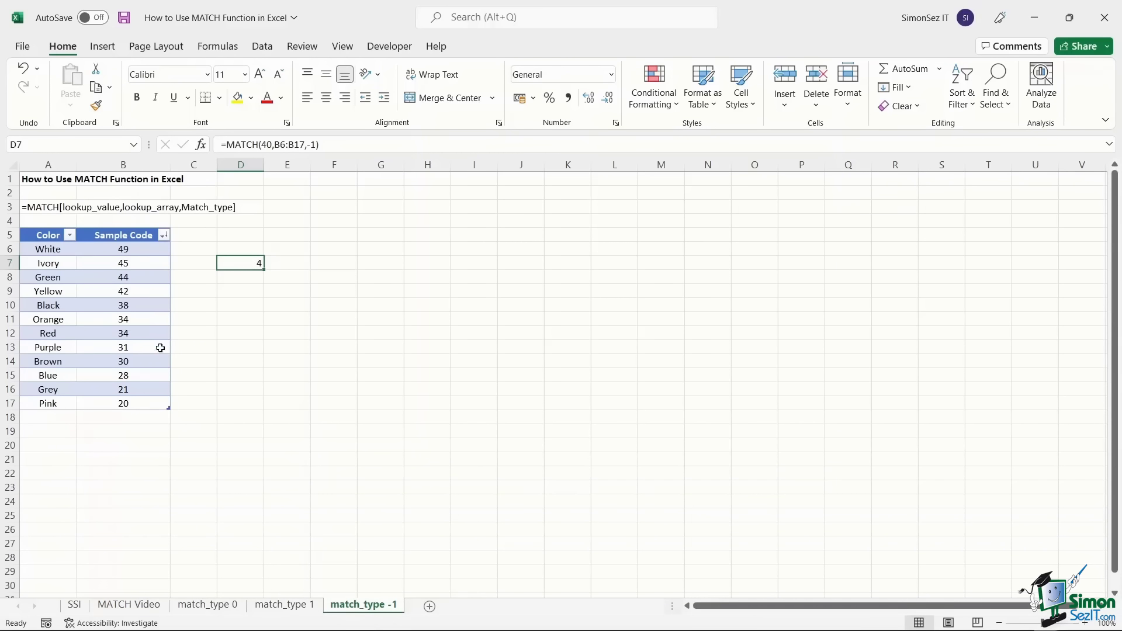
click(292, 609)
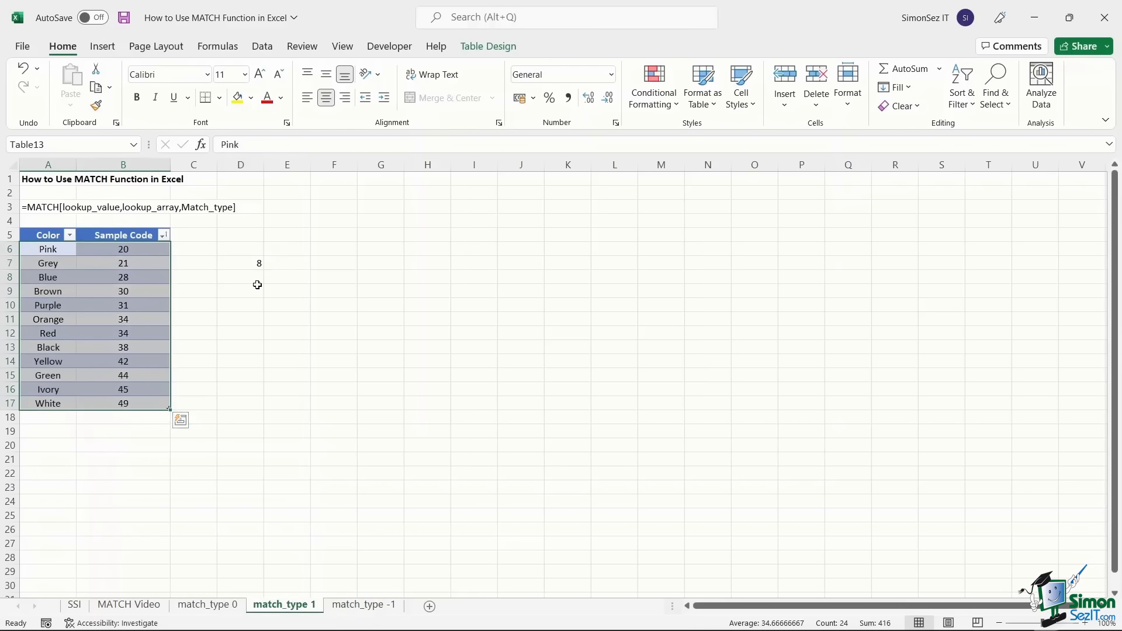
click(259, 266)
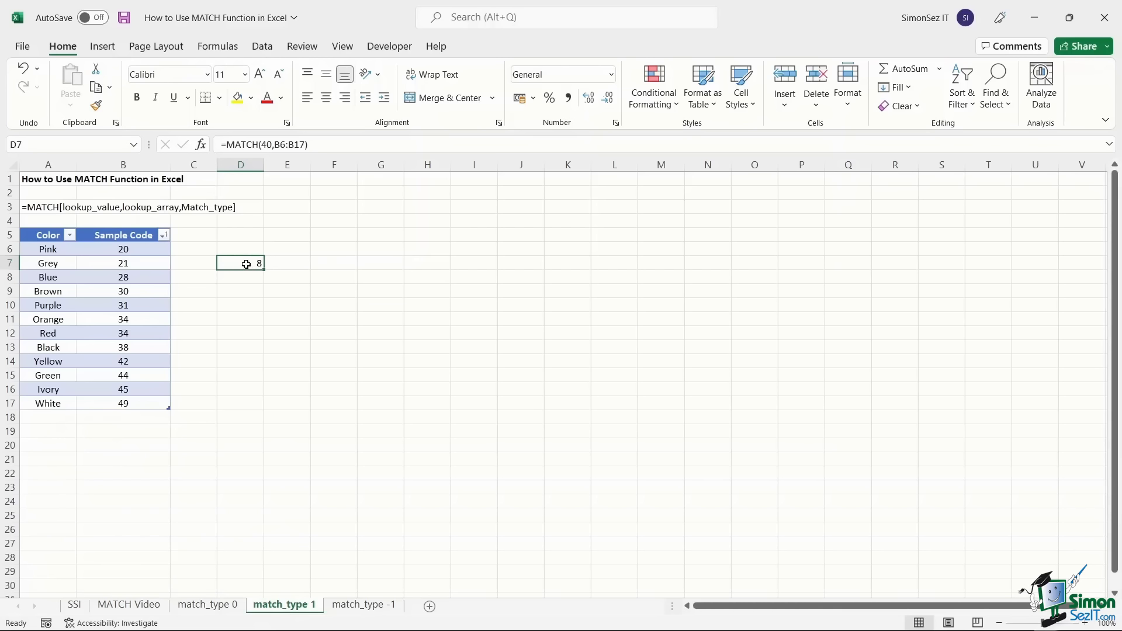
- On the MATCH Video sheet, enter =MATCH(30,Table15[Sample Code],0) in A19 to find the position of sample code 30
click(154, 605)
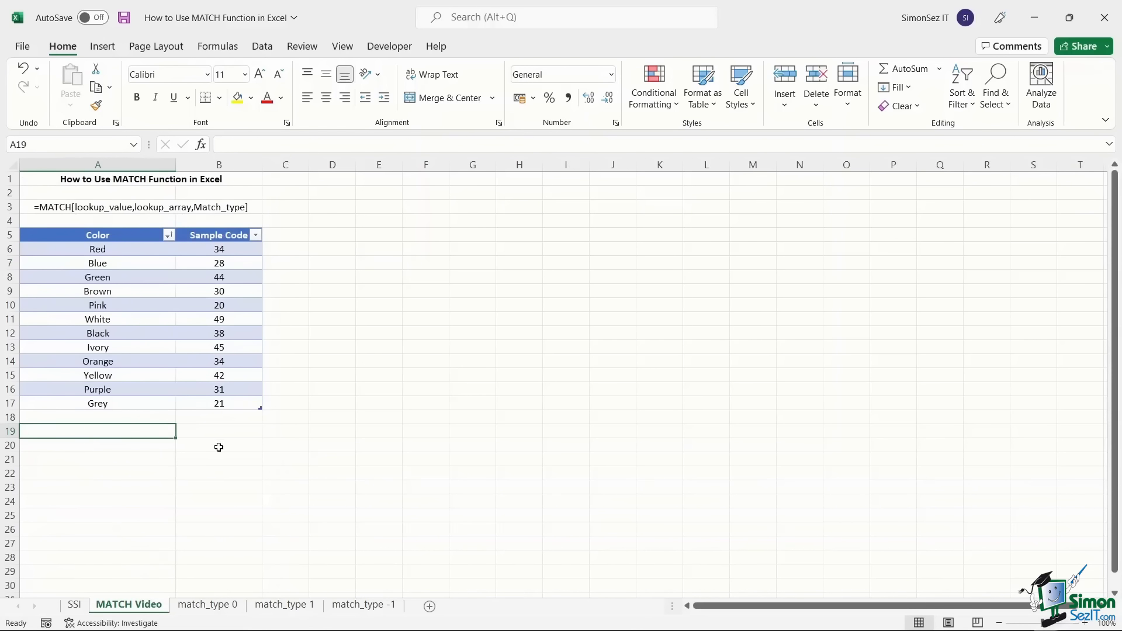
double_click(145, 432)
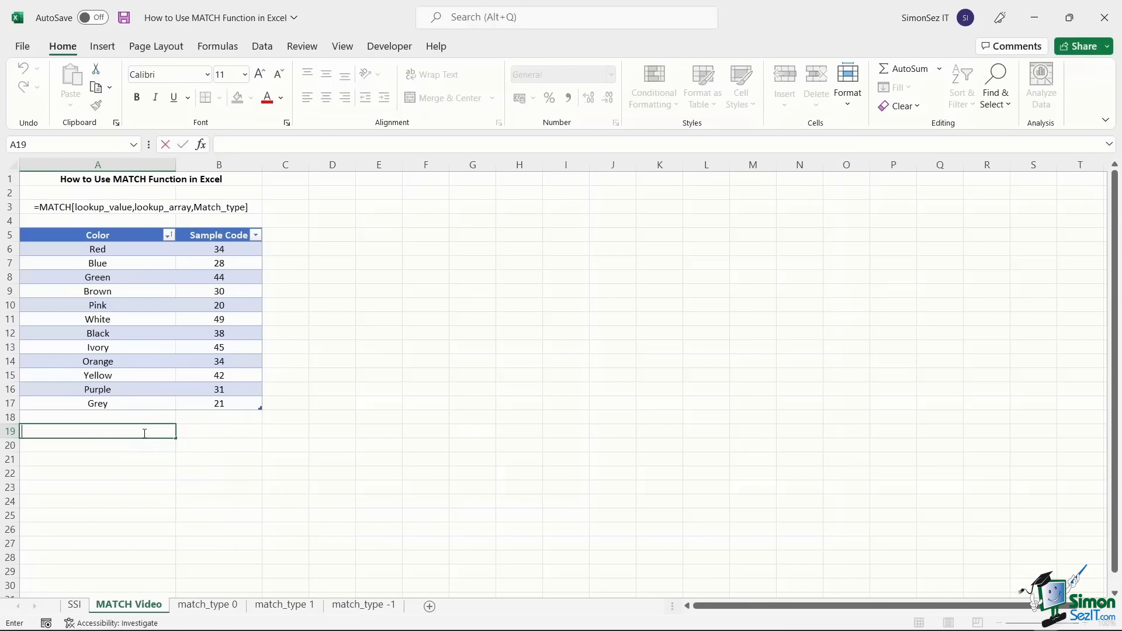
text(=MAT)
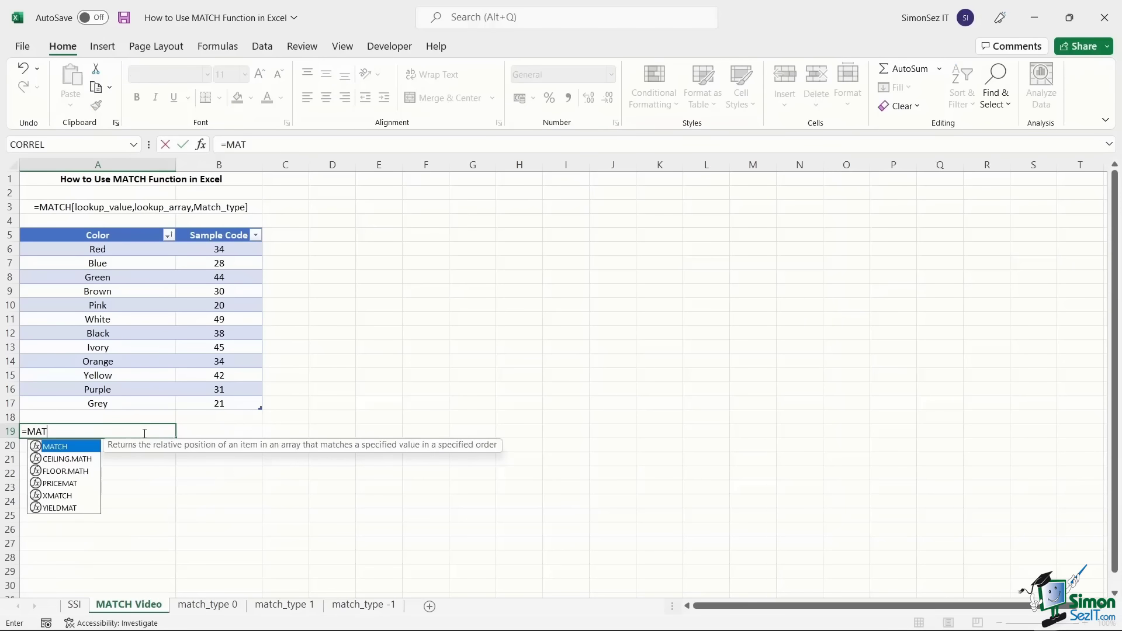
key(Tab)
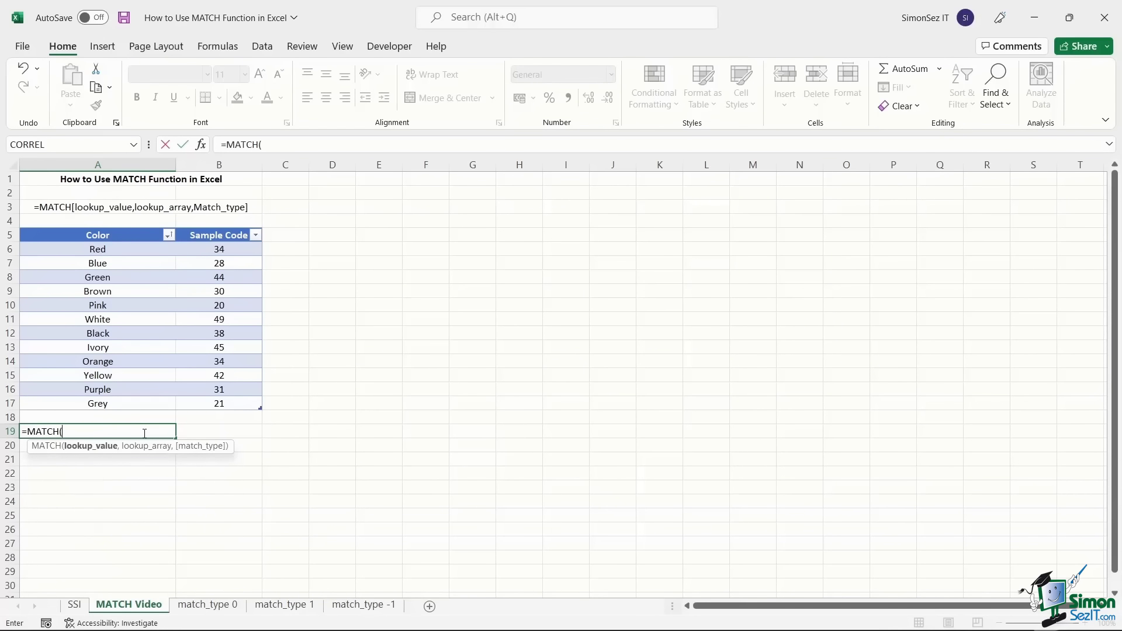
text(30,)
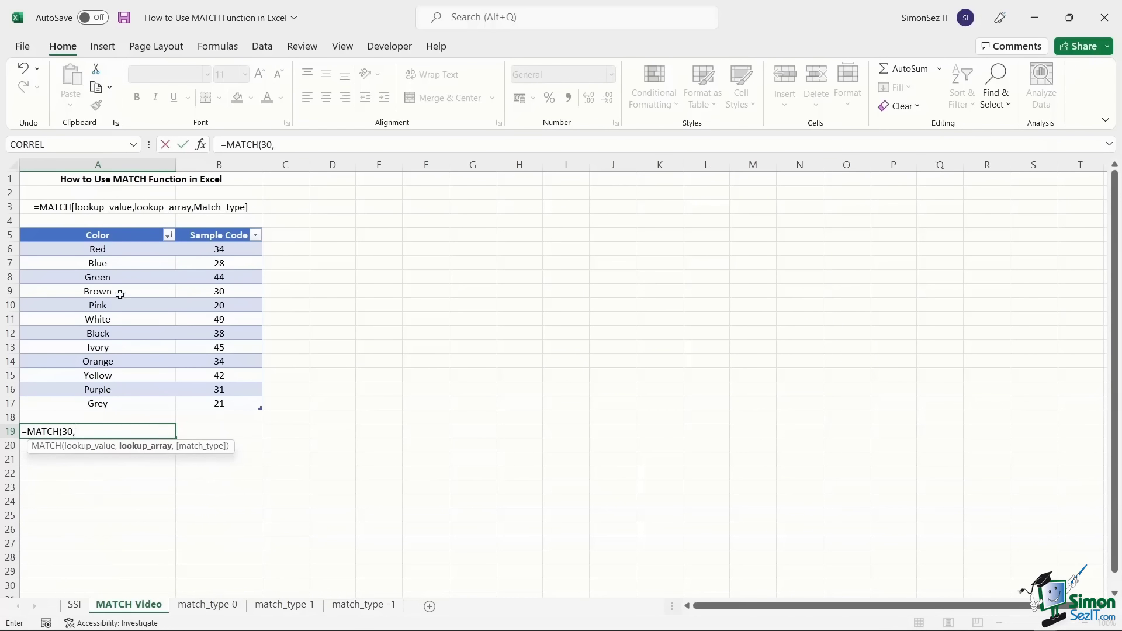
drag(203, 249, 208, 406)
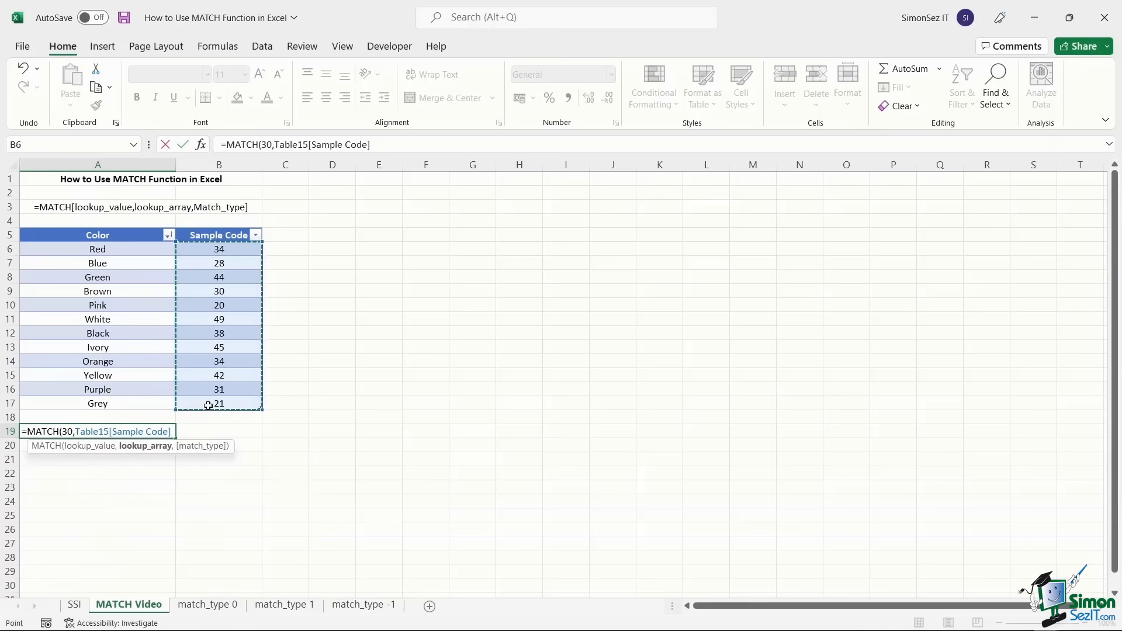
text(,0)
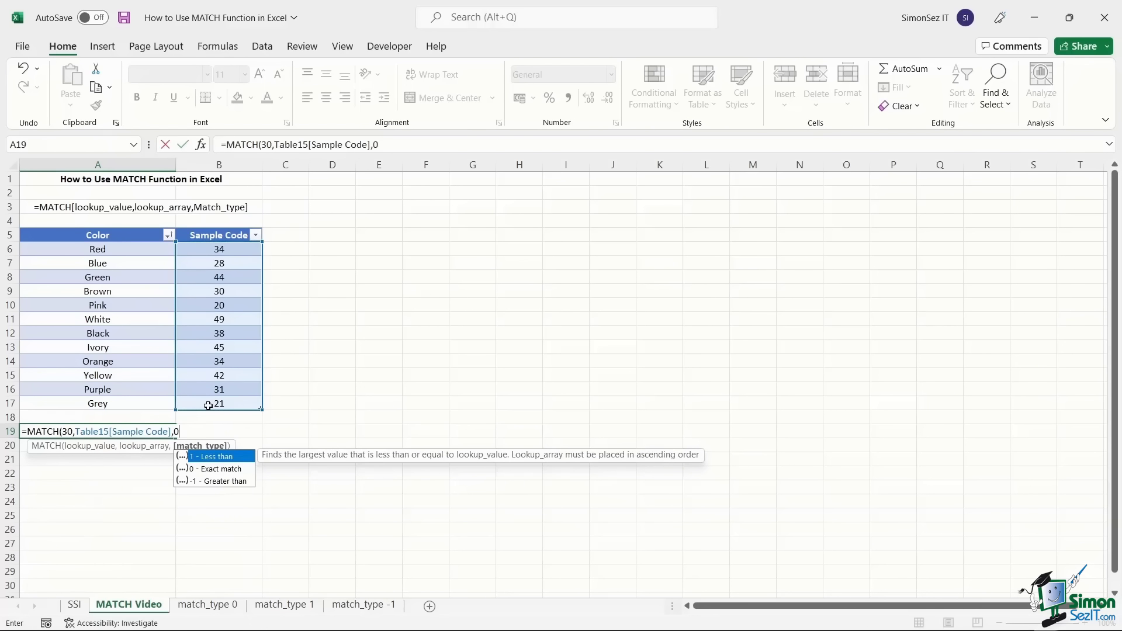
text())
key(Return)
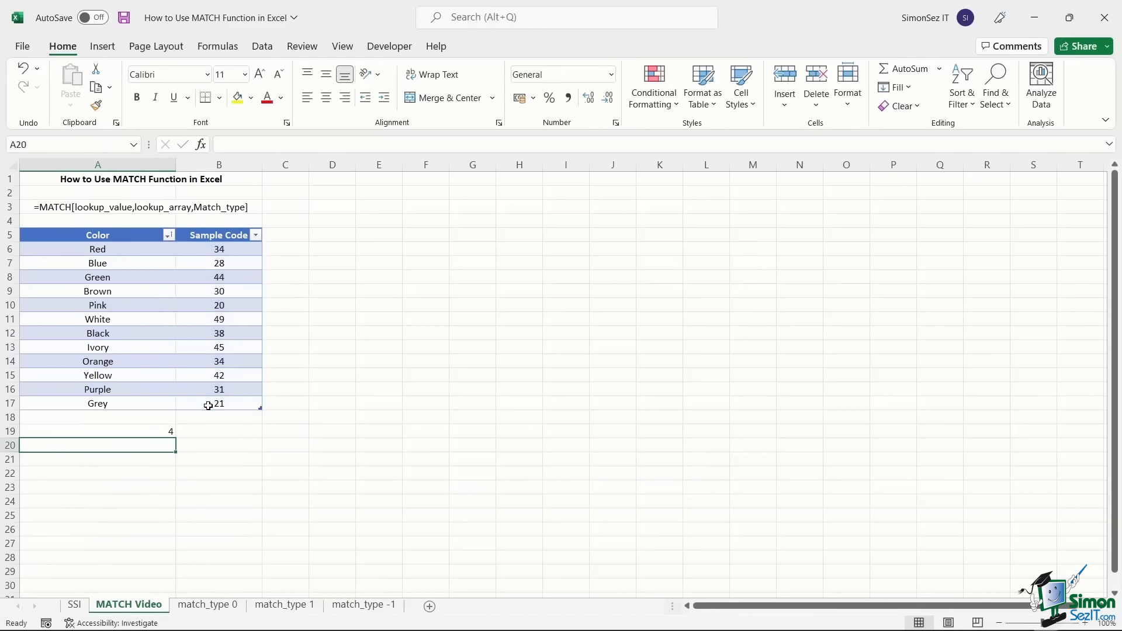
click(171, 432)
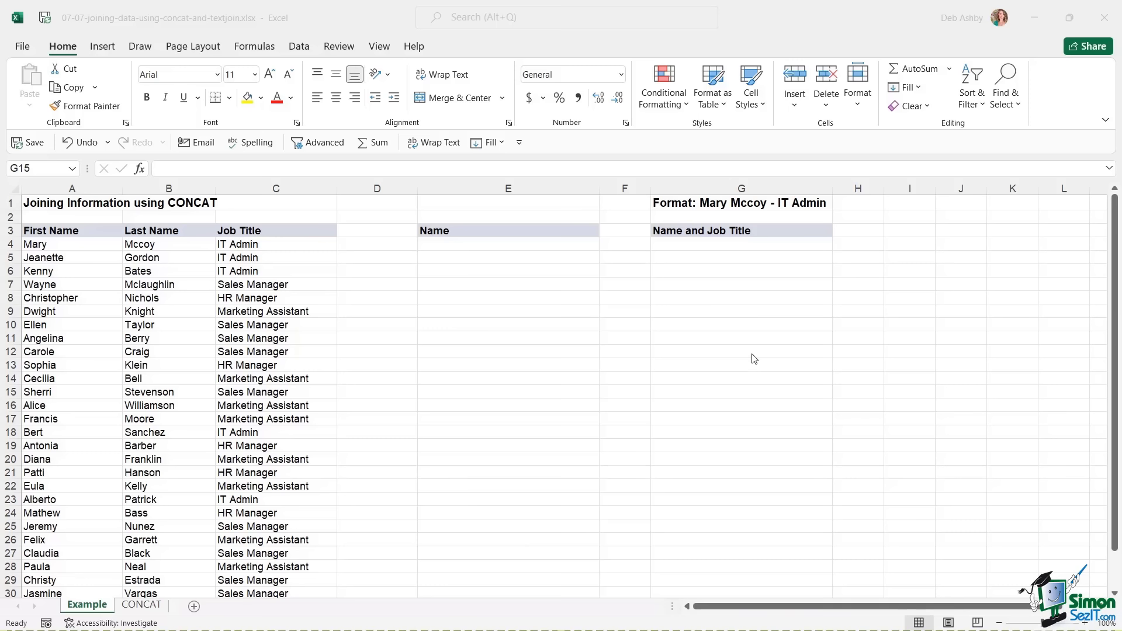
- In the Example sheet of the joining-data workbook, begin the Name formula in E4 with a reference to the first name in A4
click(752, 354)
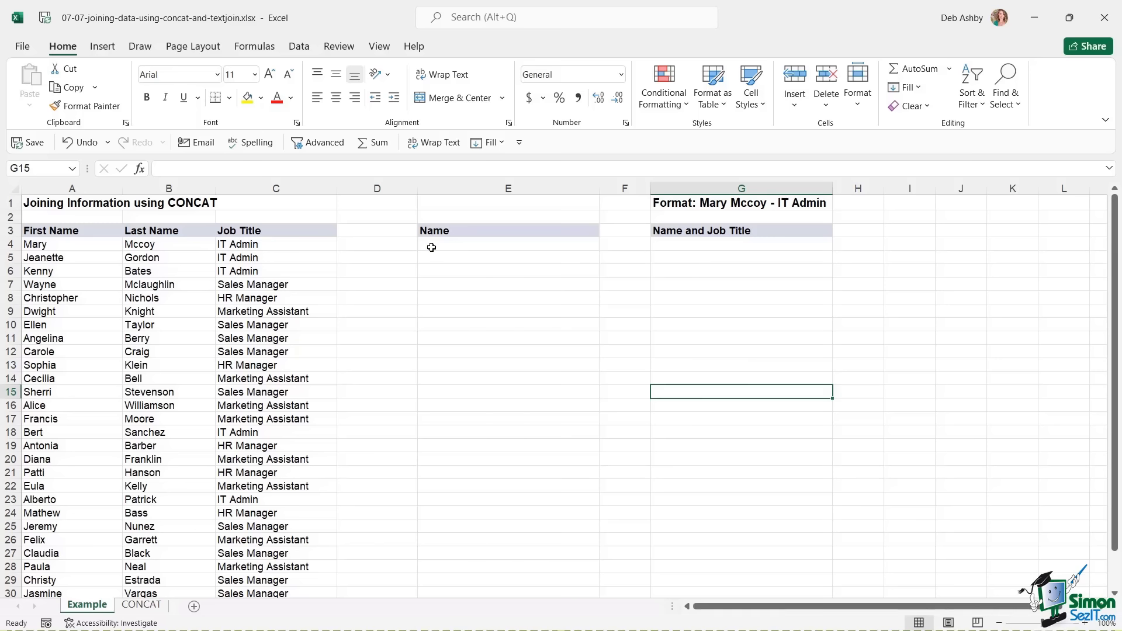
click(451, 245)
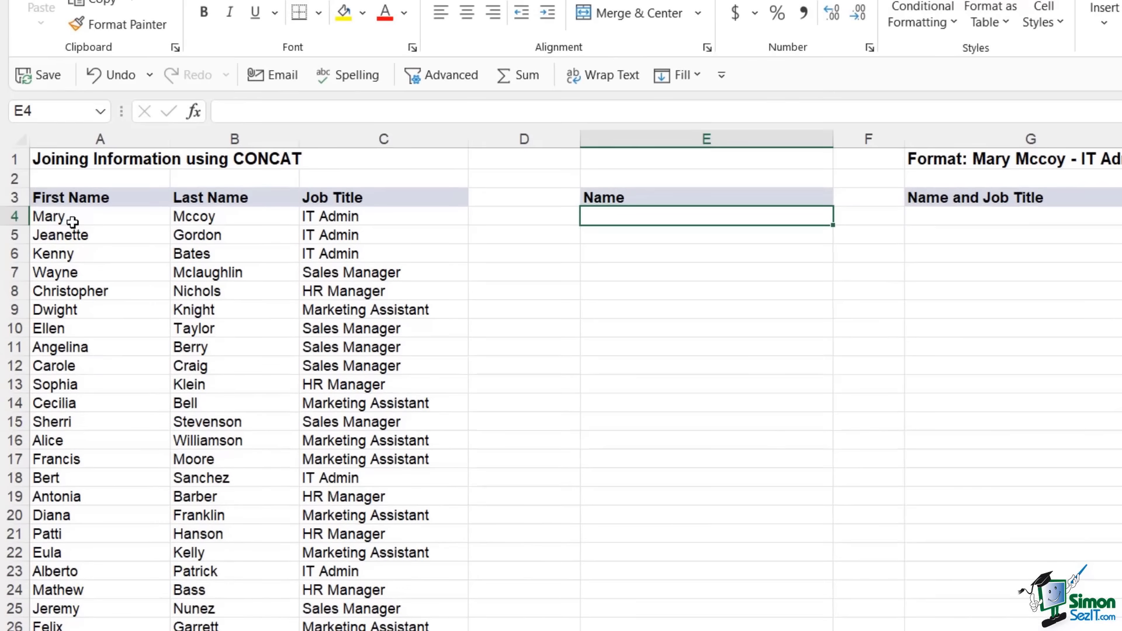
click(68, 216)
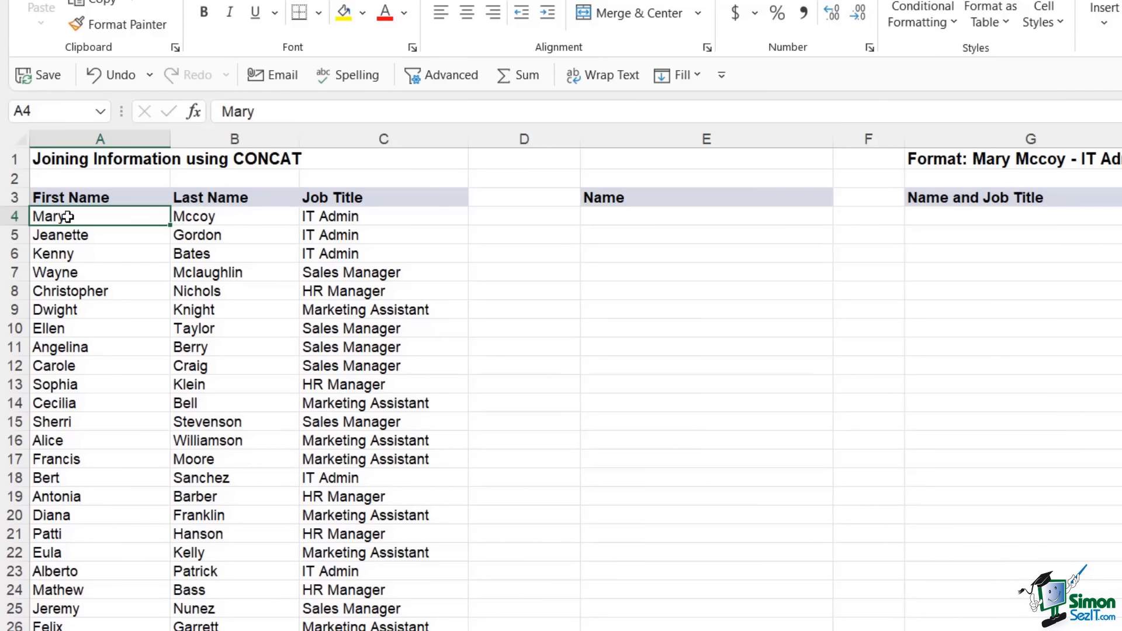
click(221, 220)
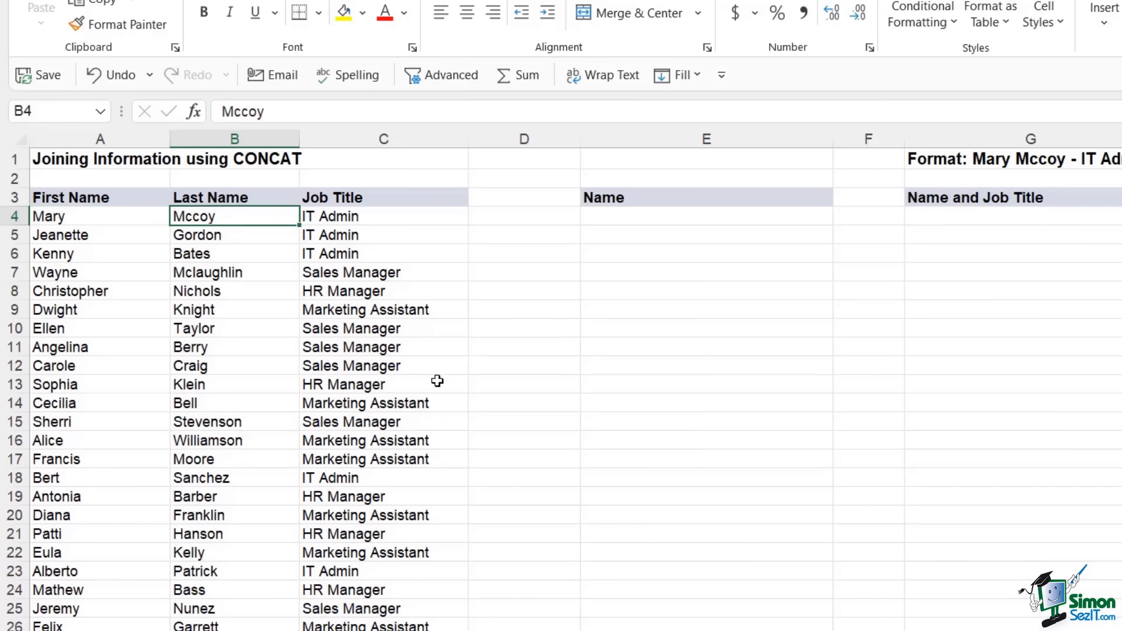
click(604, 220)
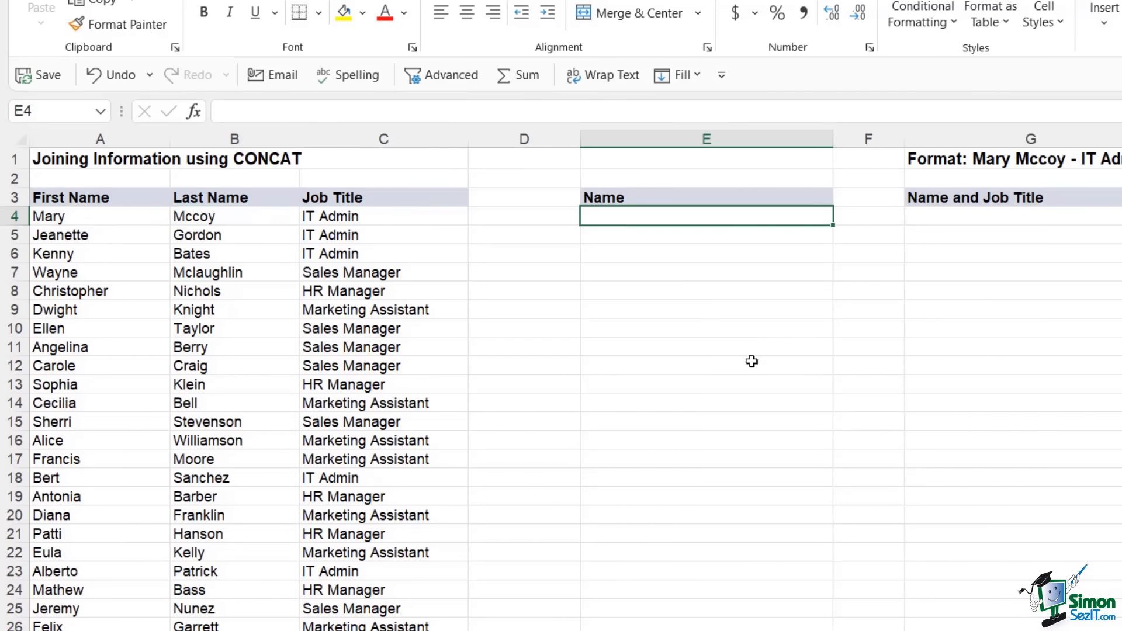
text(=)
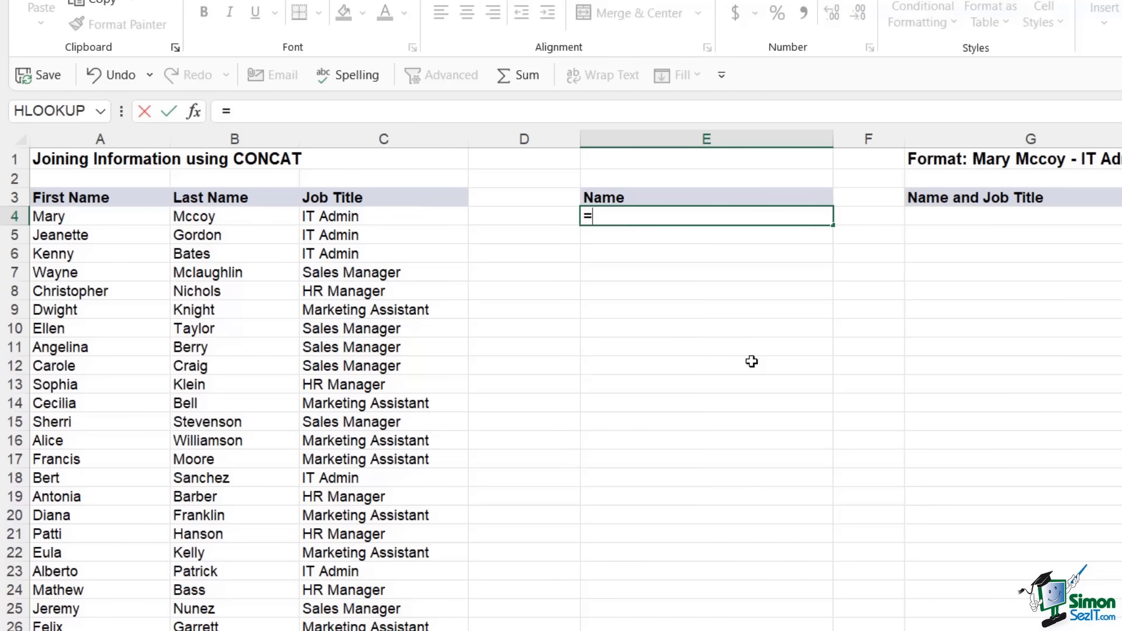
click(138, 221)
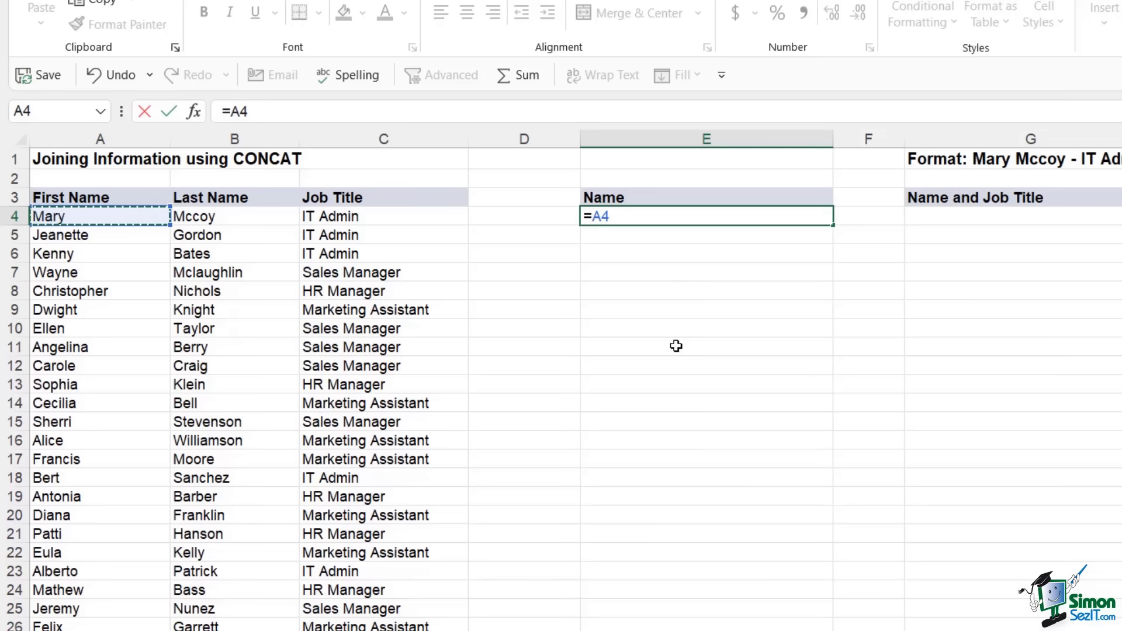
- Complete the formula in E4 as =A4&B4 to join the first and last name
text(&)
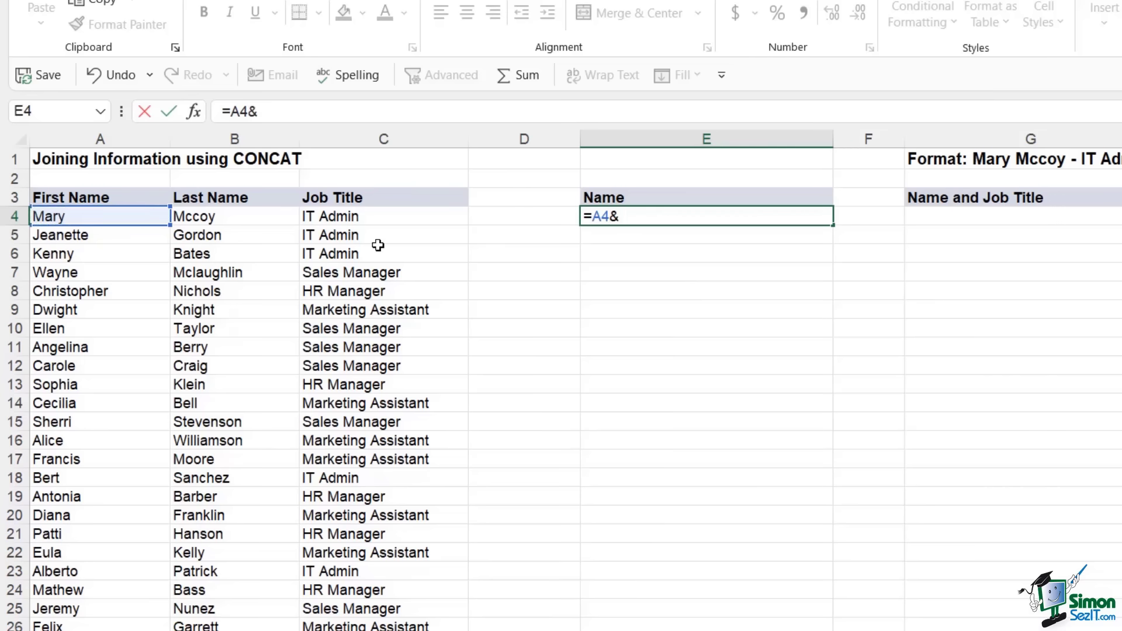
click(240, 219)
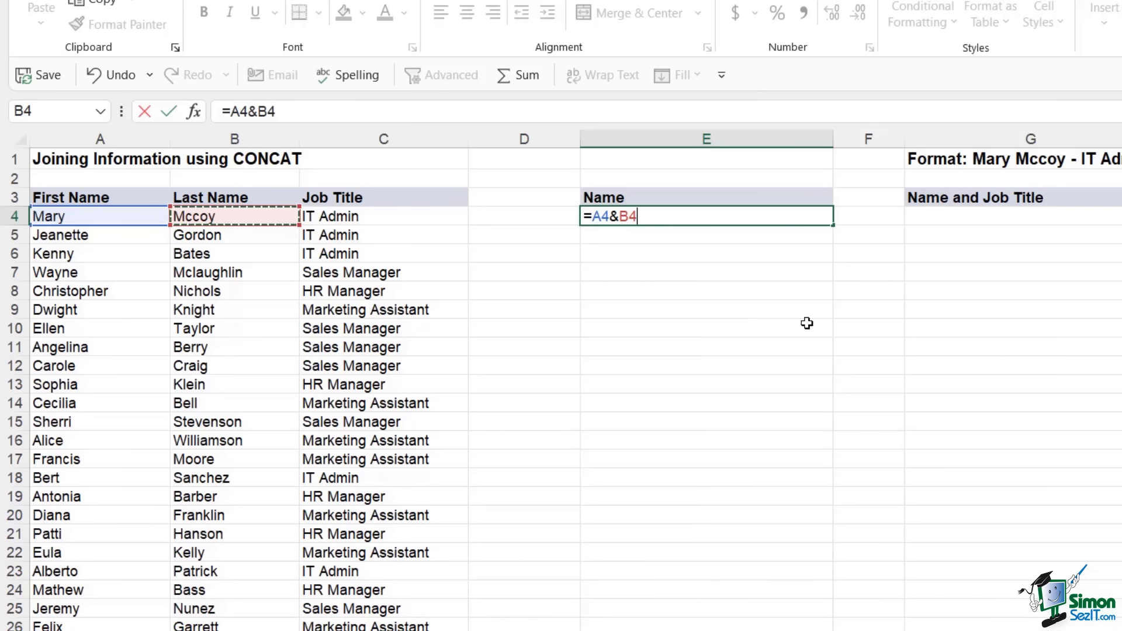
key(Return)
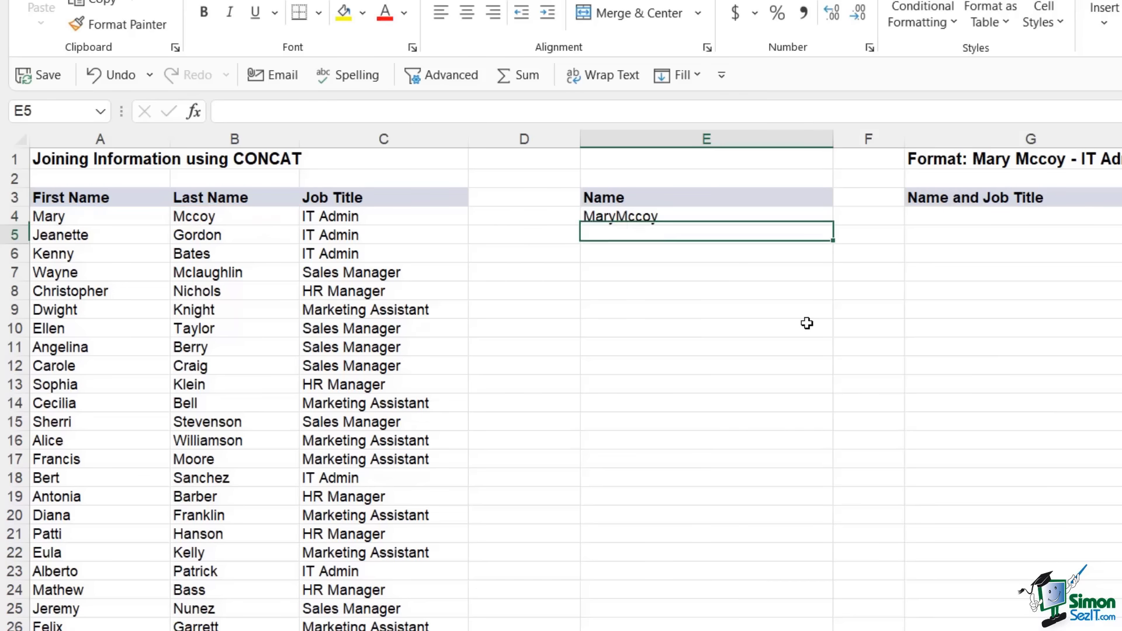
- Add a space between the two names in E4 by changing the formula to =A4&" "&B4
click(605, 217)
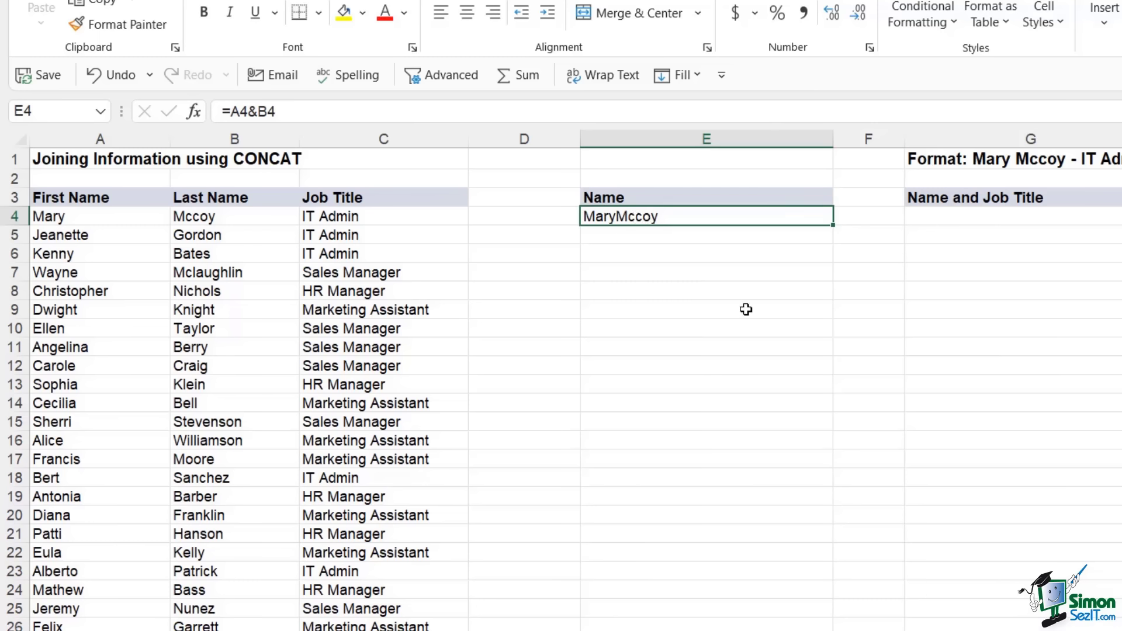
double_click(687, 218)
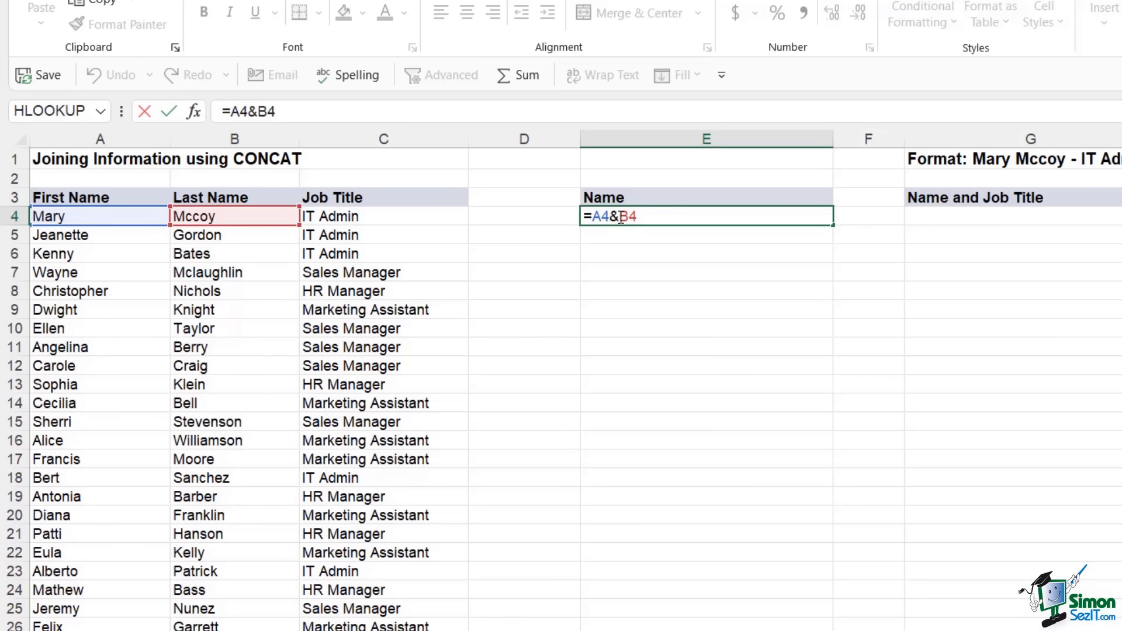
click(621, 217)
text(")
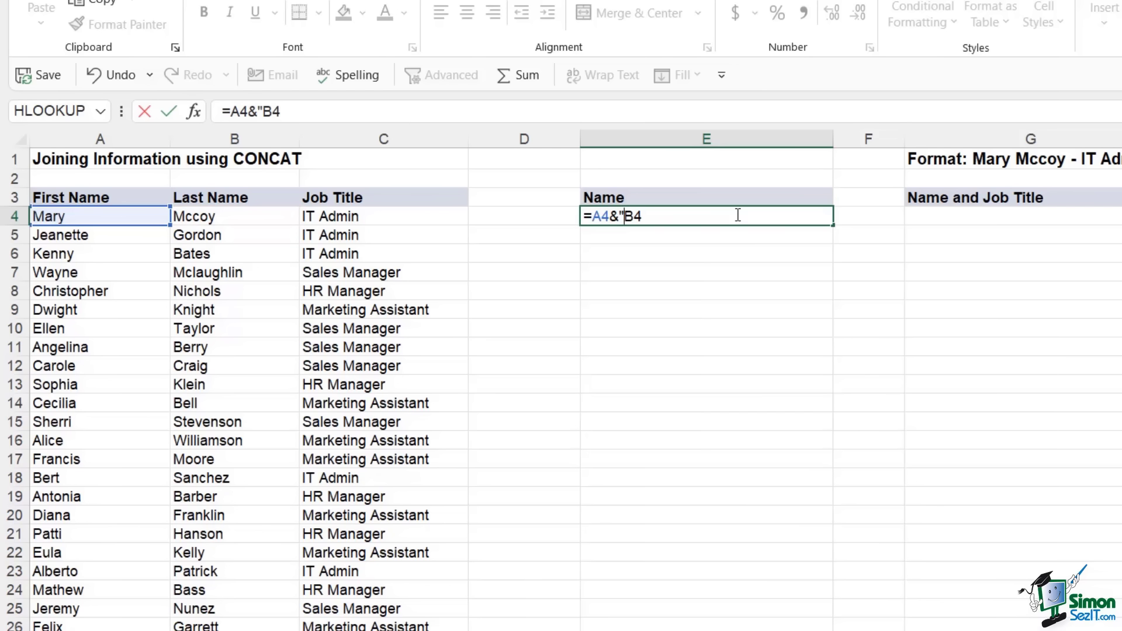
text( "&)
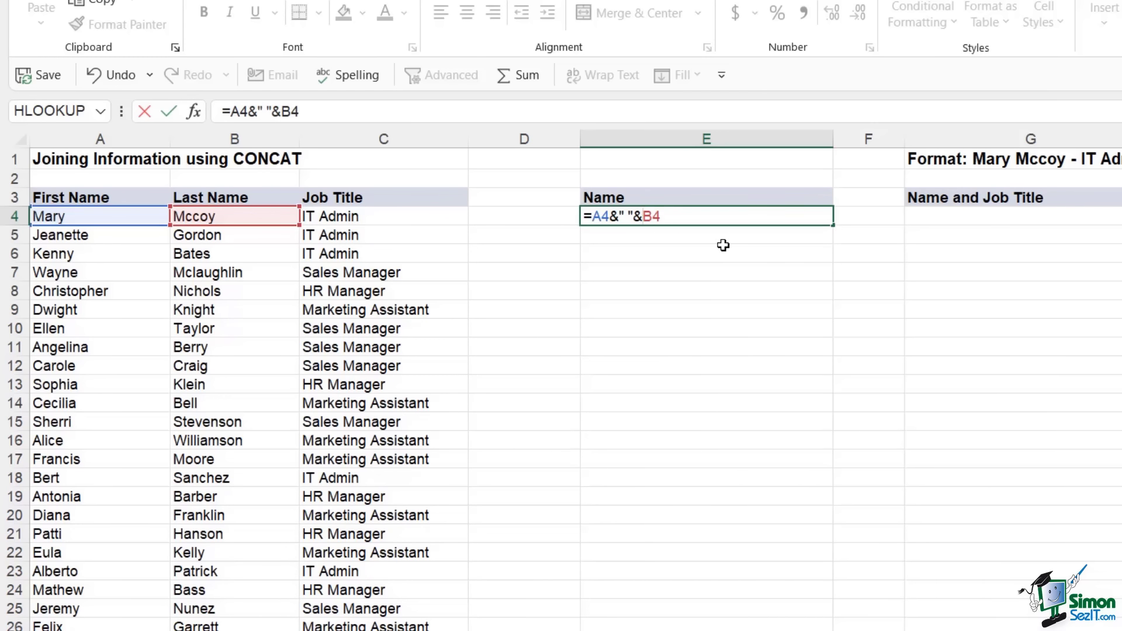
key(Return)
- Fill the joined-name formula from E4 down to E8
click(664, 215)
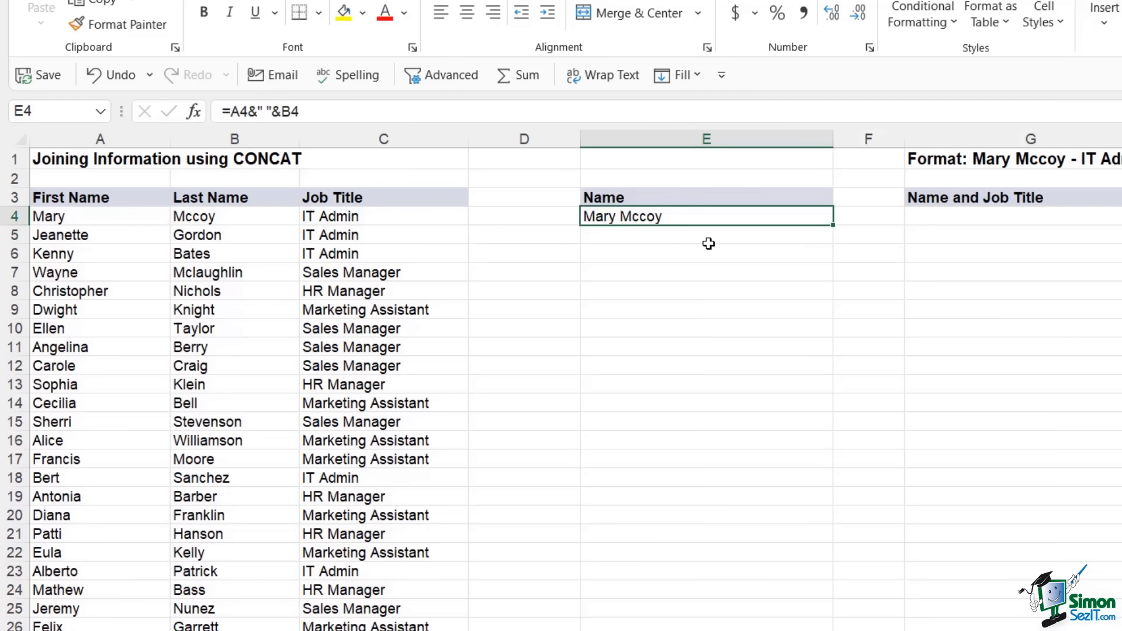
drag(833, 225, 842, 326)
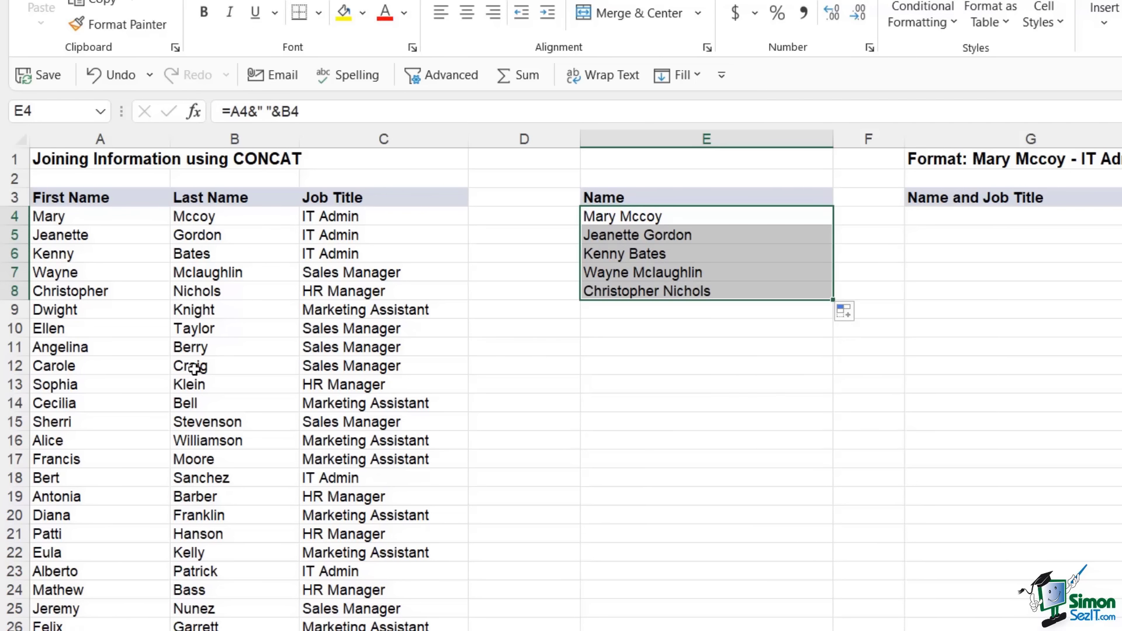
click(697, 363)
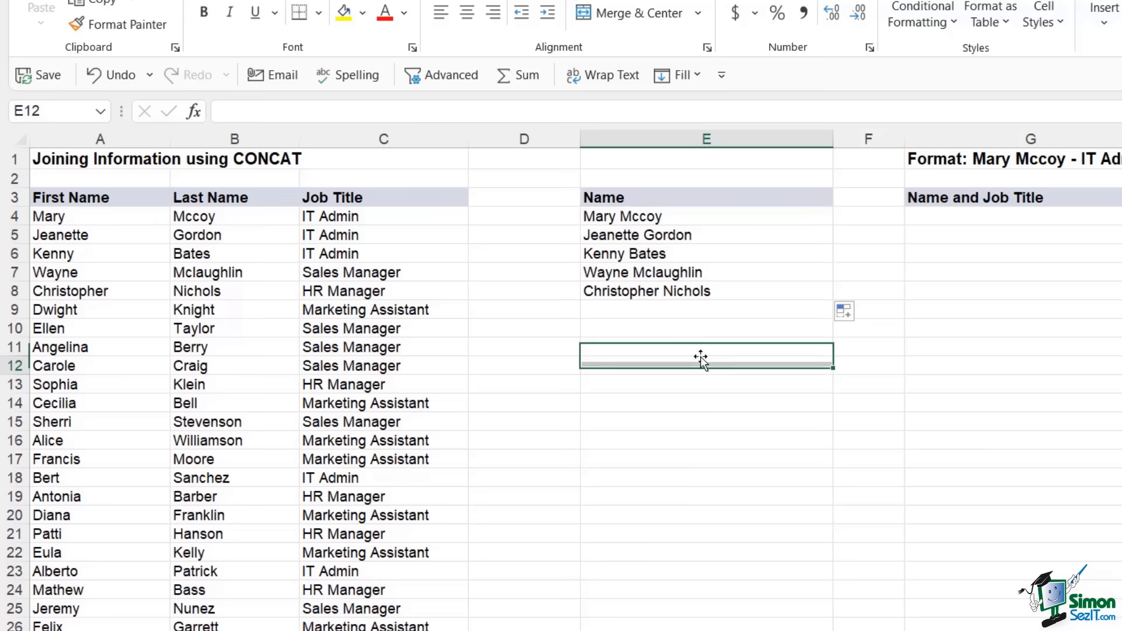
- Clear the joined names from E4:E8
click(684, 218)
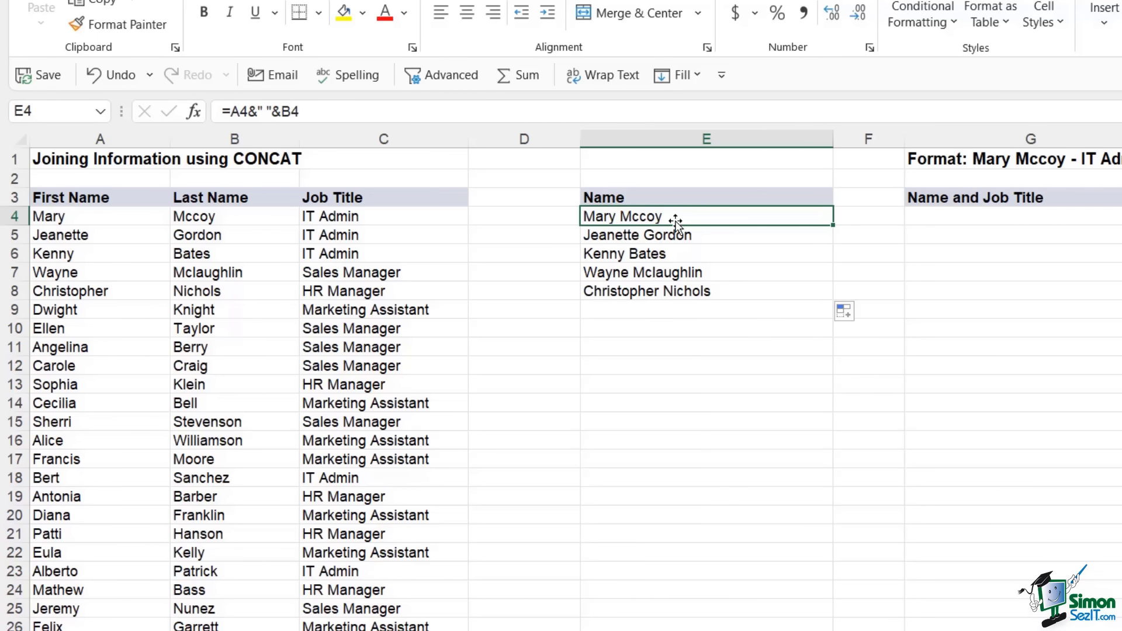
drag(688, 231, 703, 292)
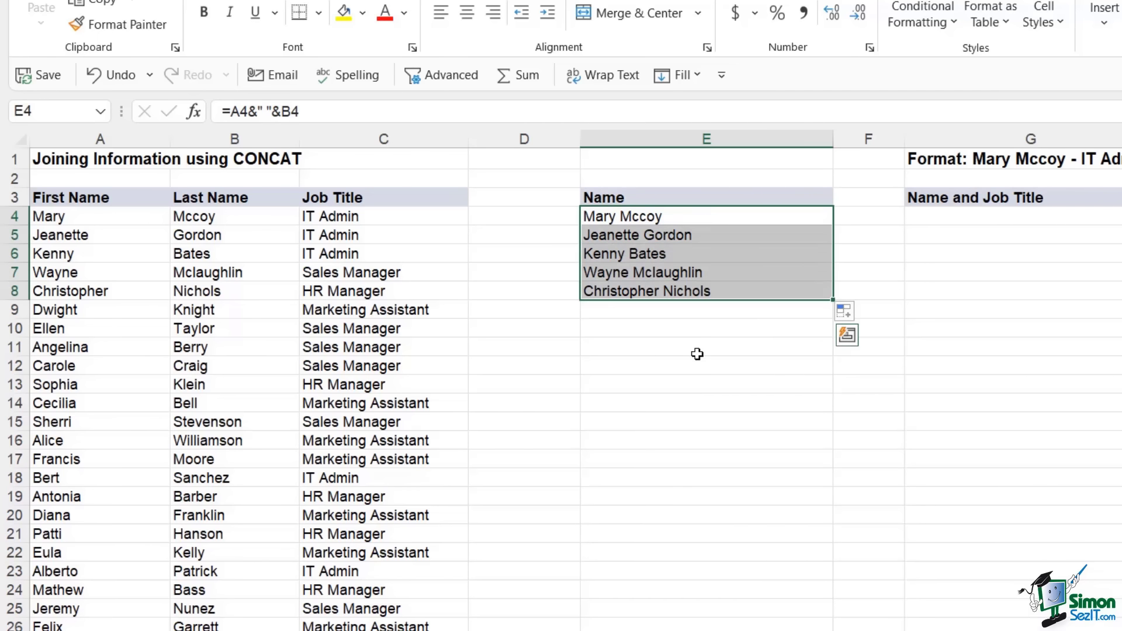
click(698, 351)
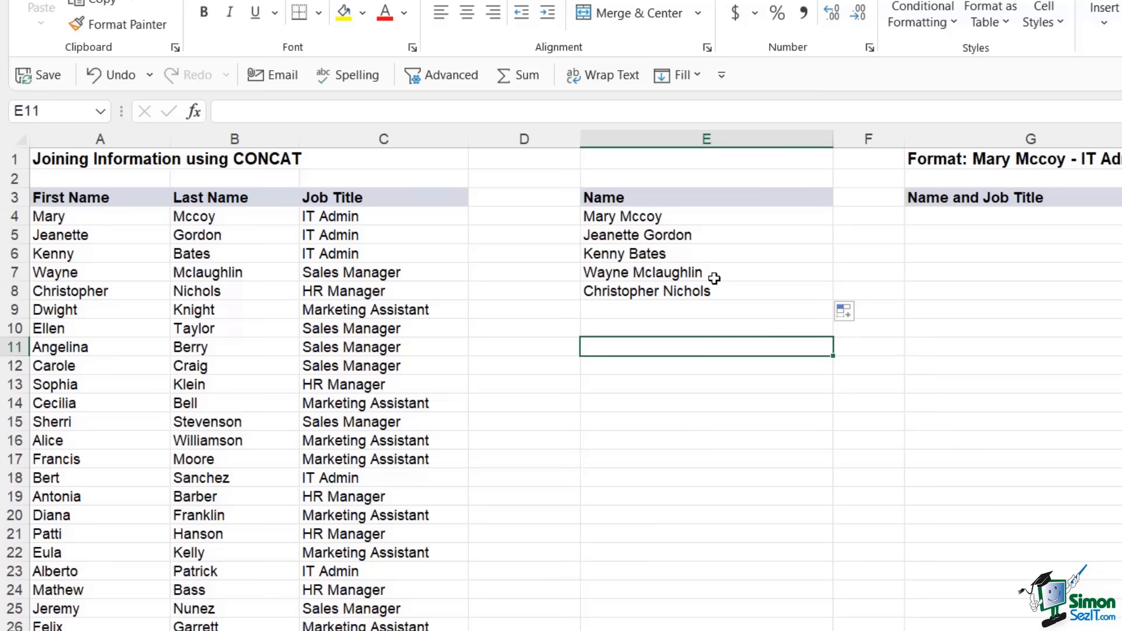
drag(687, 216, 683, 293)
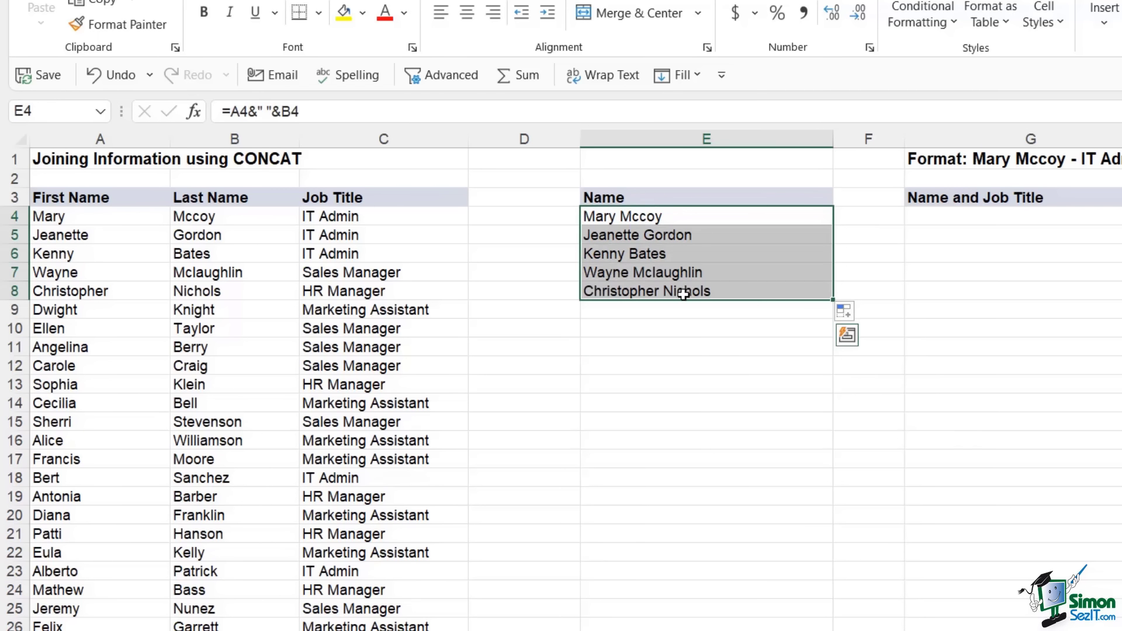
key(Delete)
click(712, 349)
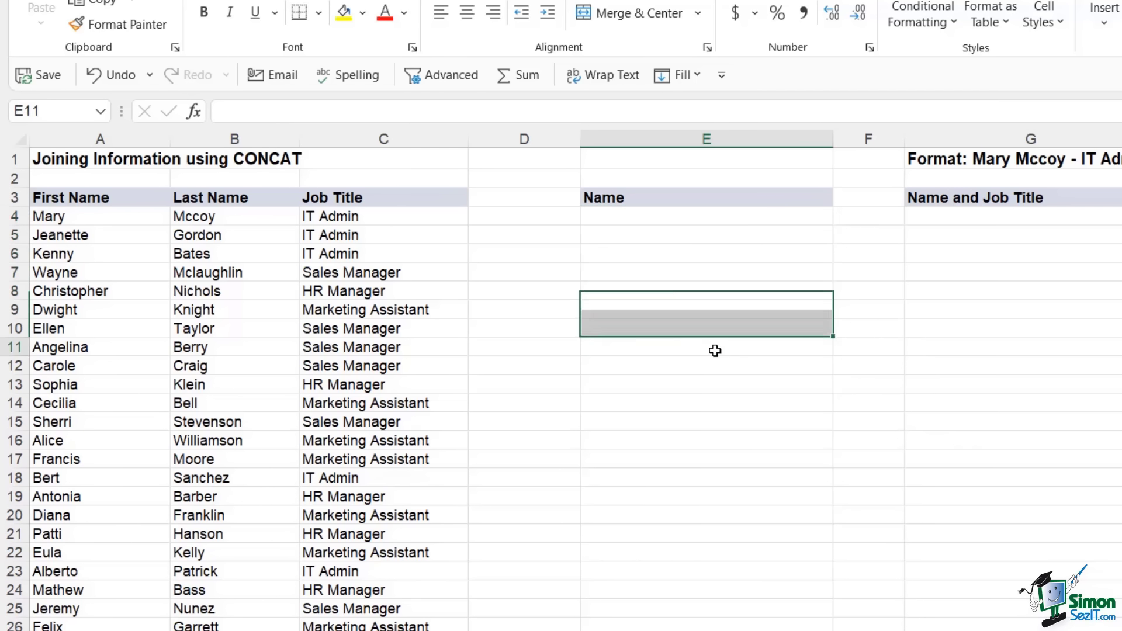
- Enter =CONCAT(A4,B4) in E4 to join the first and last name
click(609, 216)
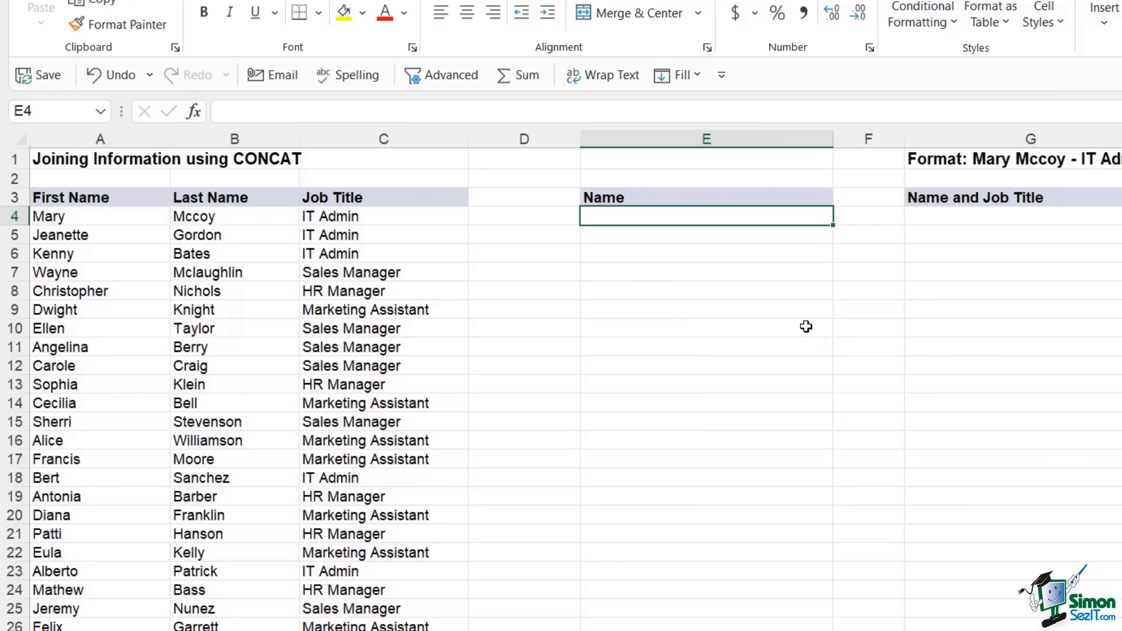
text(=CONCA)
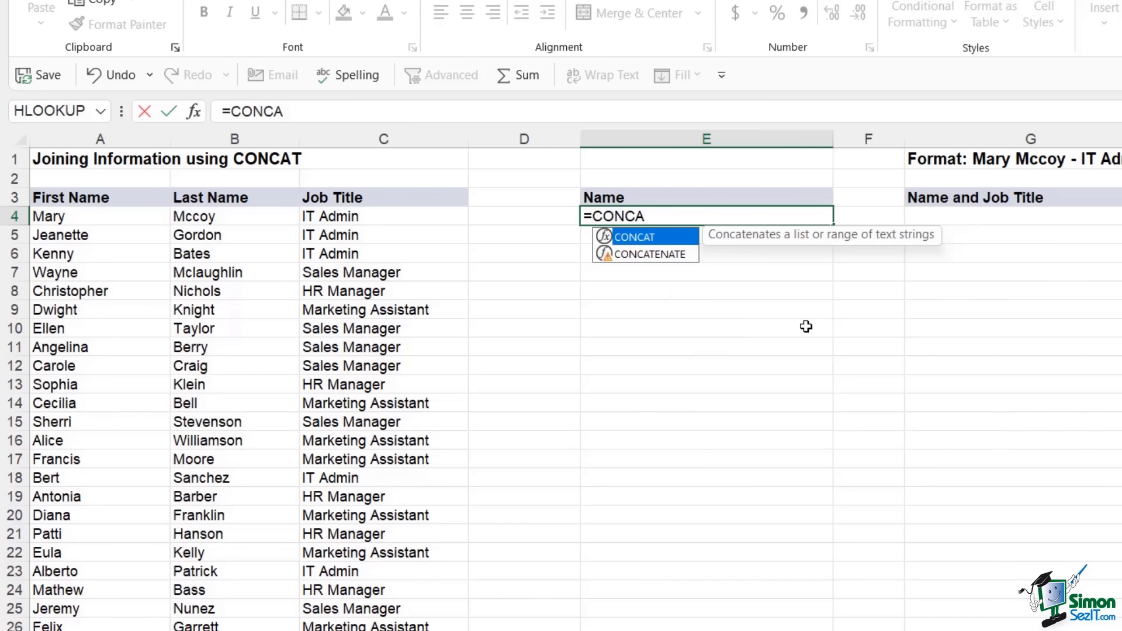
text(T)
text(()
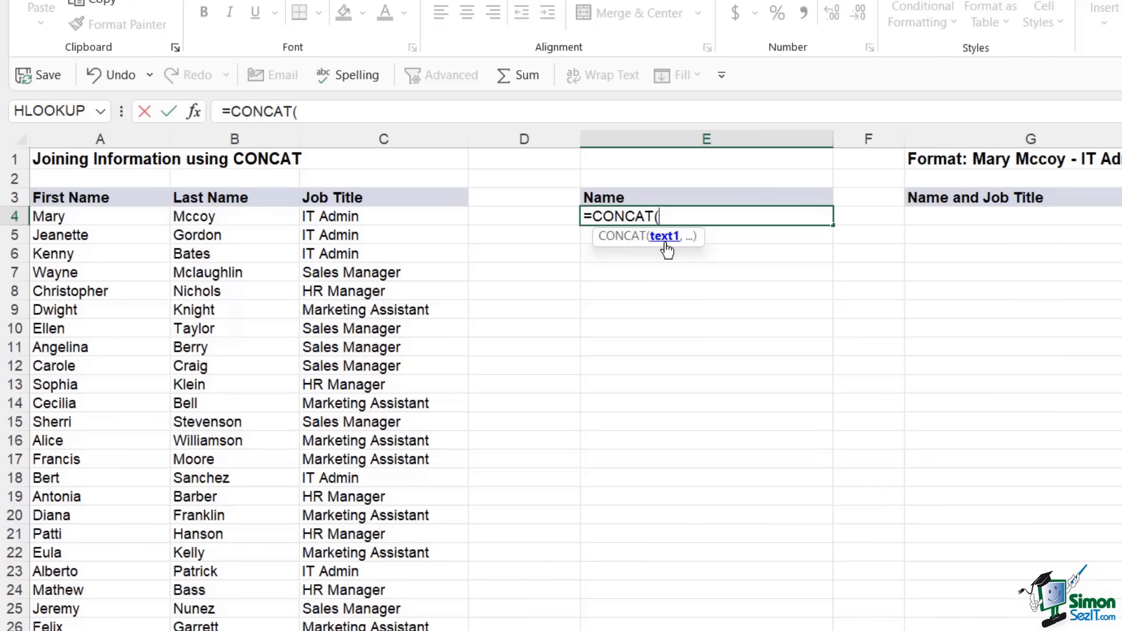
click(82, 217)
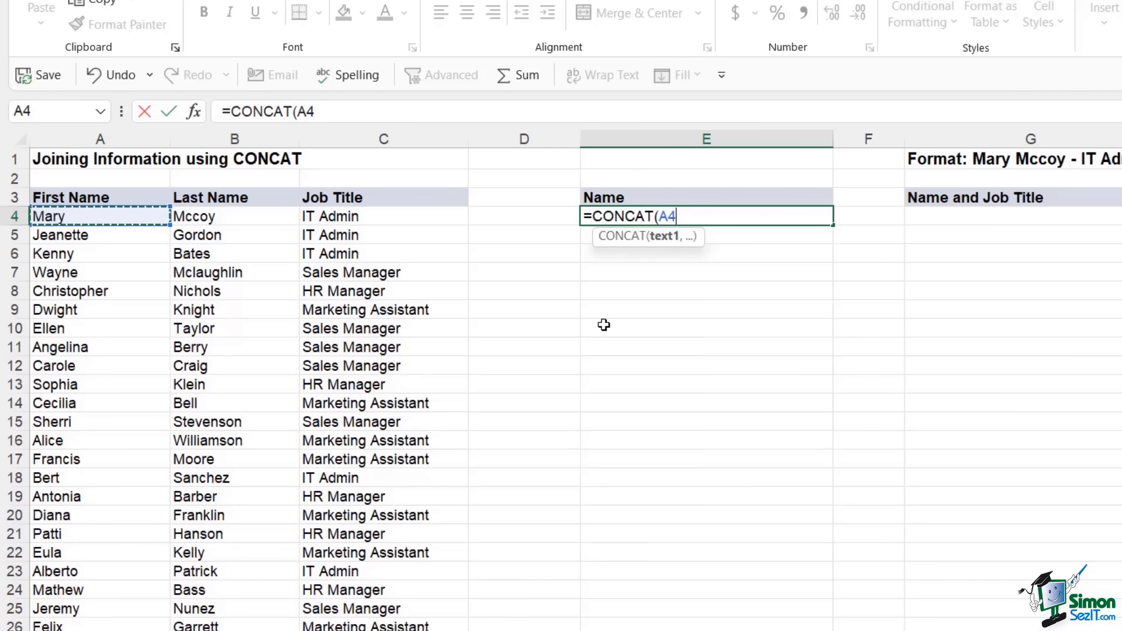
text(,)
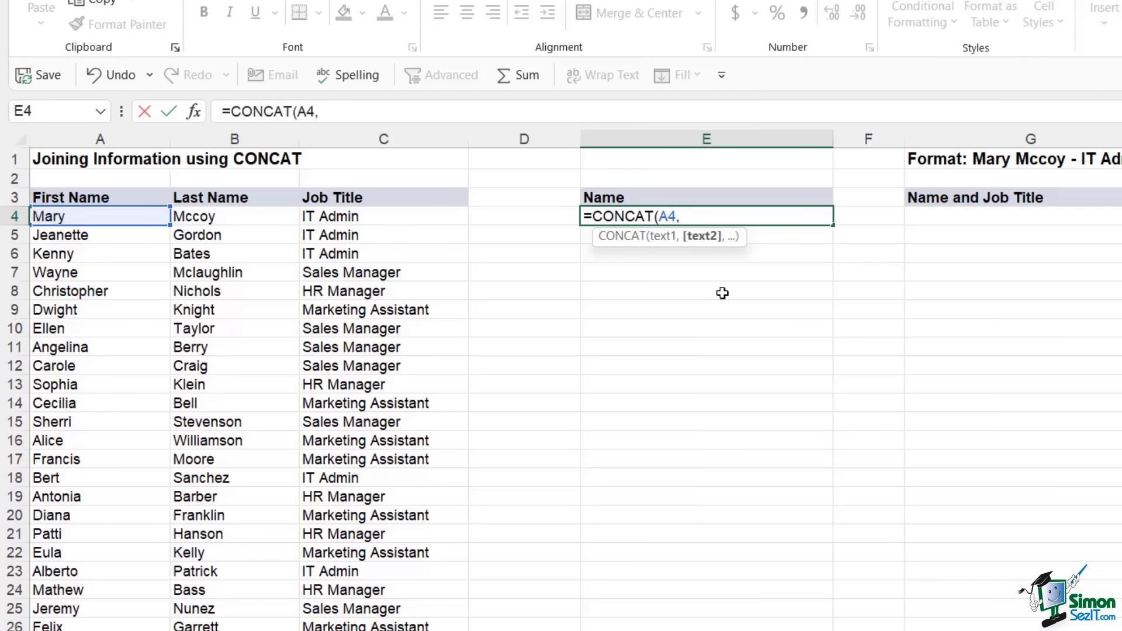
click(249, 218)
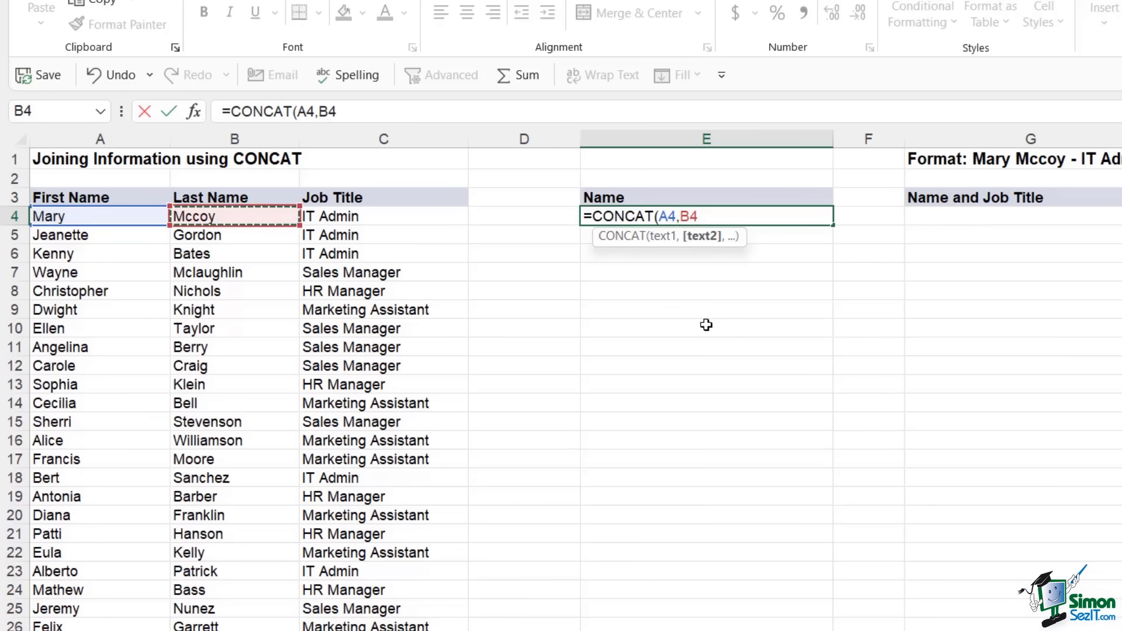
text())
key(Return)
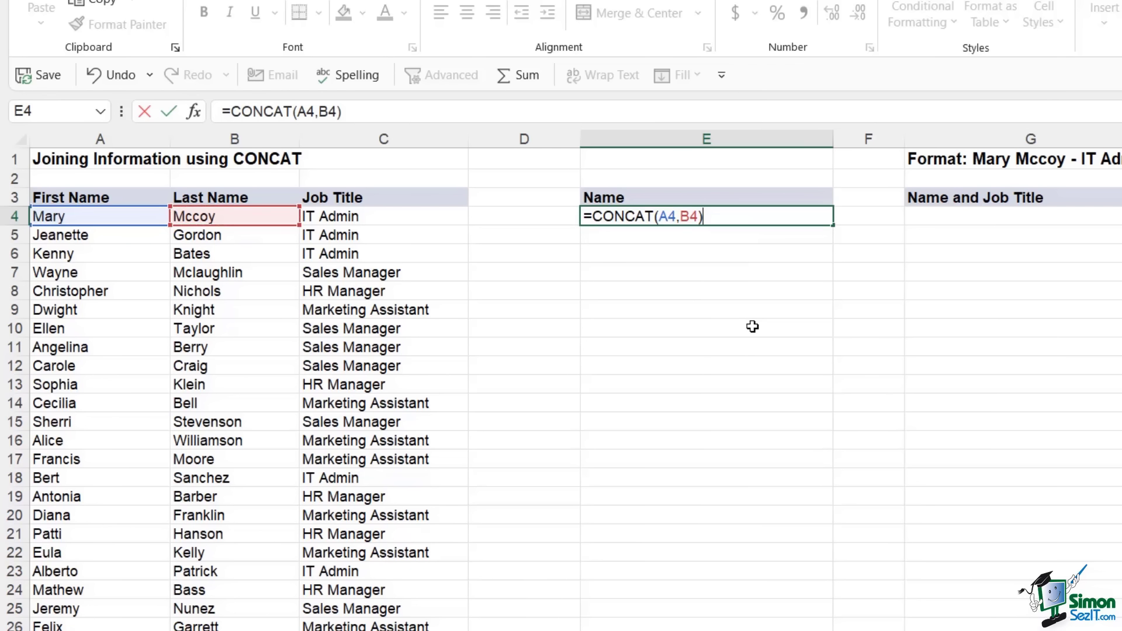
- Change the E4 formula to =CONCAT(A4," ",B4) and fill it down to E12
click(647, 217)
double_click(647, 218)
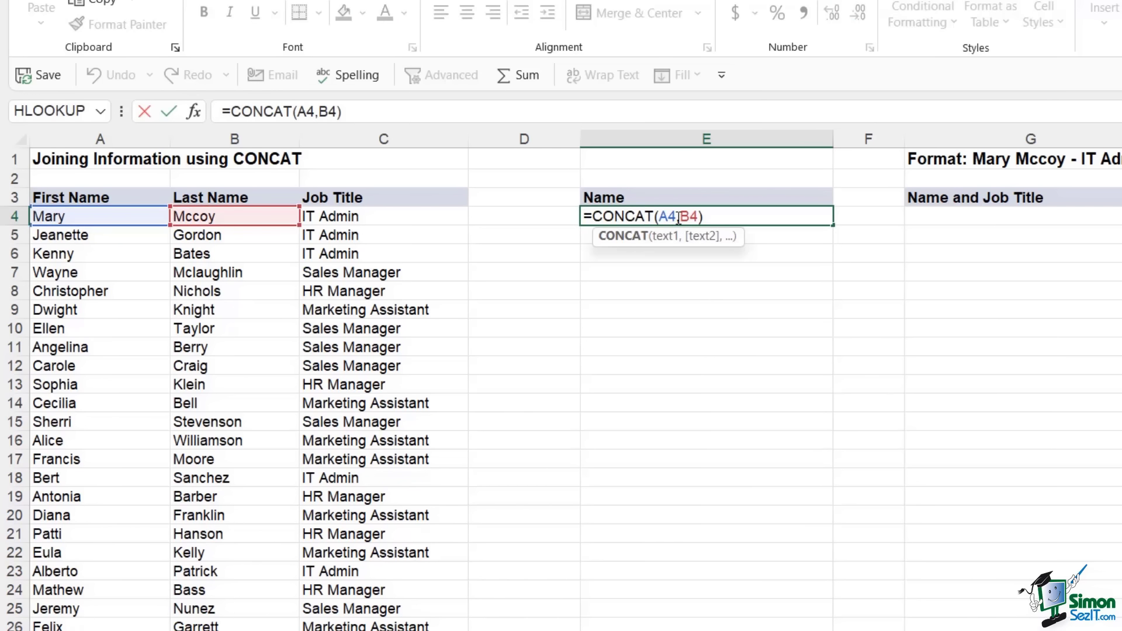
click(680, 218)
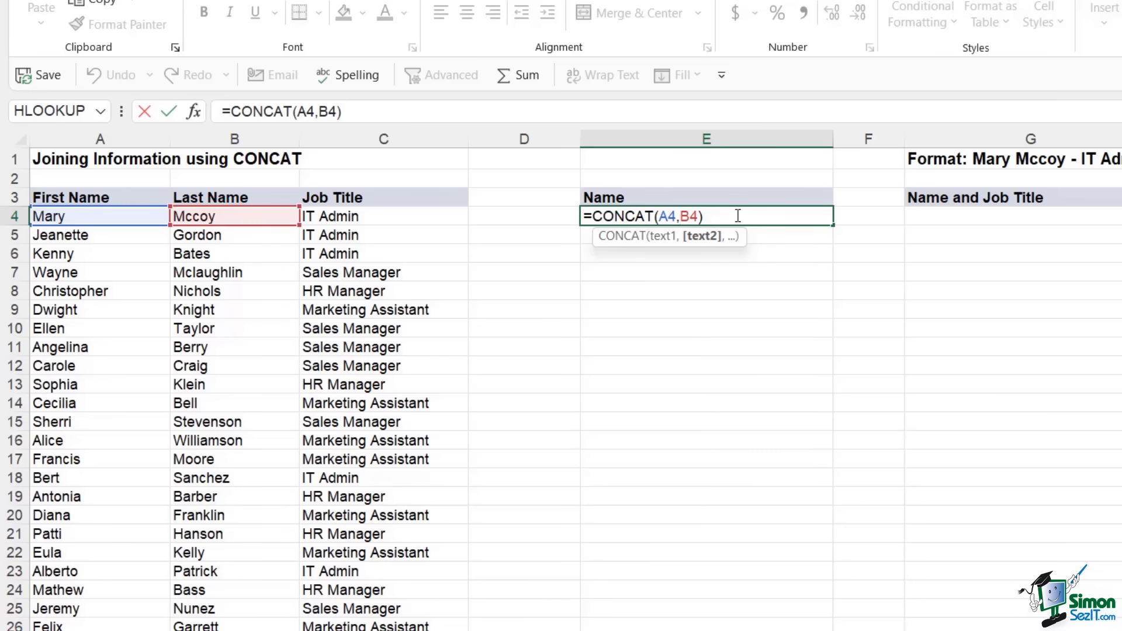
text(" ")
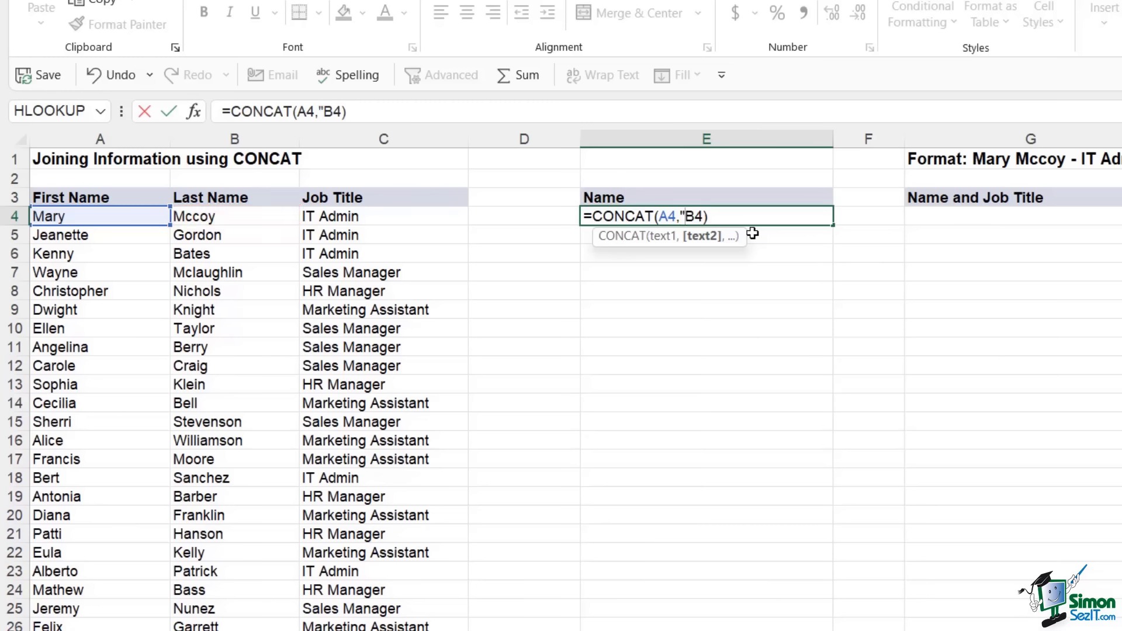
text(,)
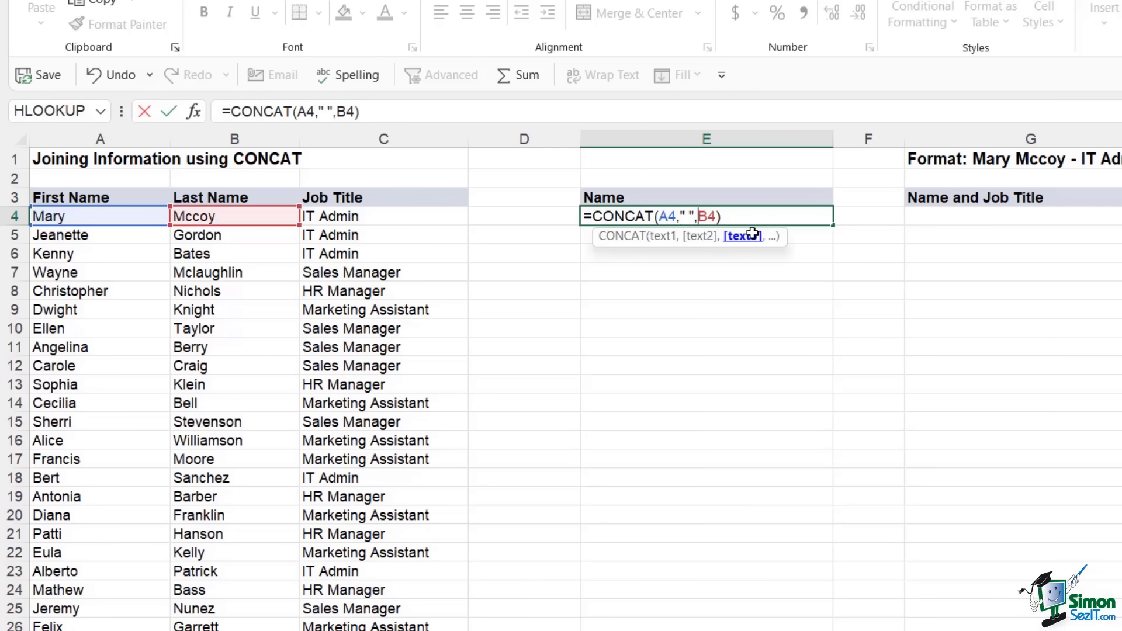
key(Return)
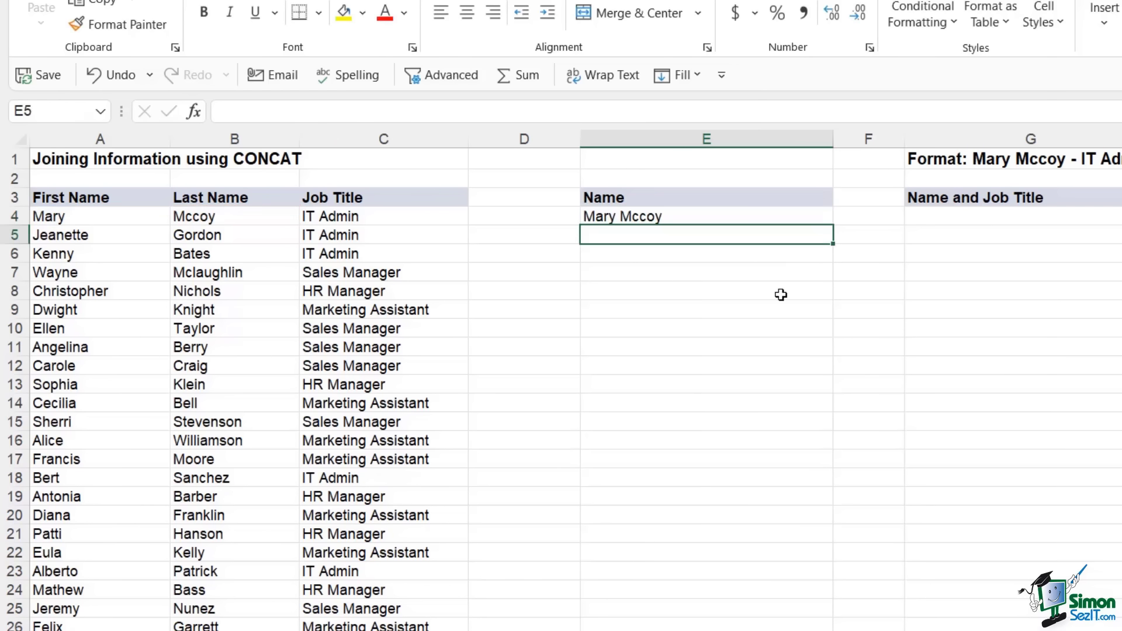
click(696, 216)
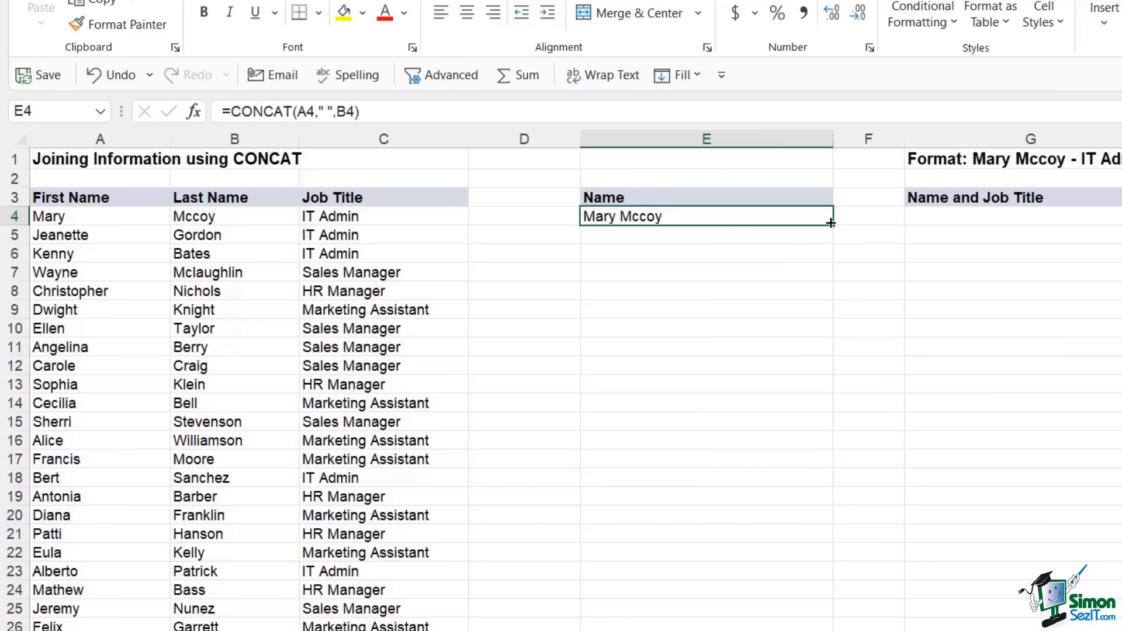
drag(833, 225, 837, 368)
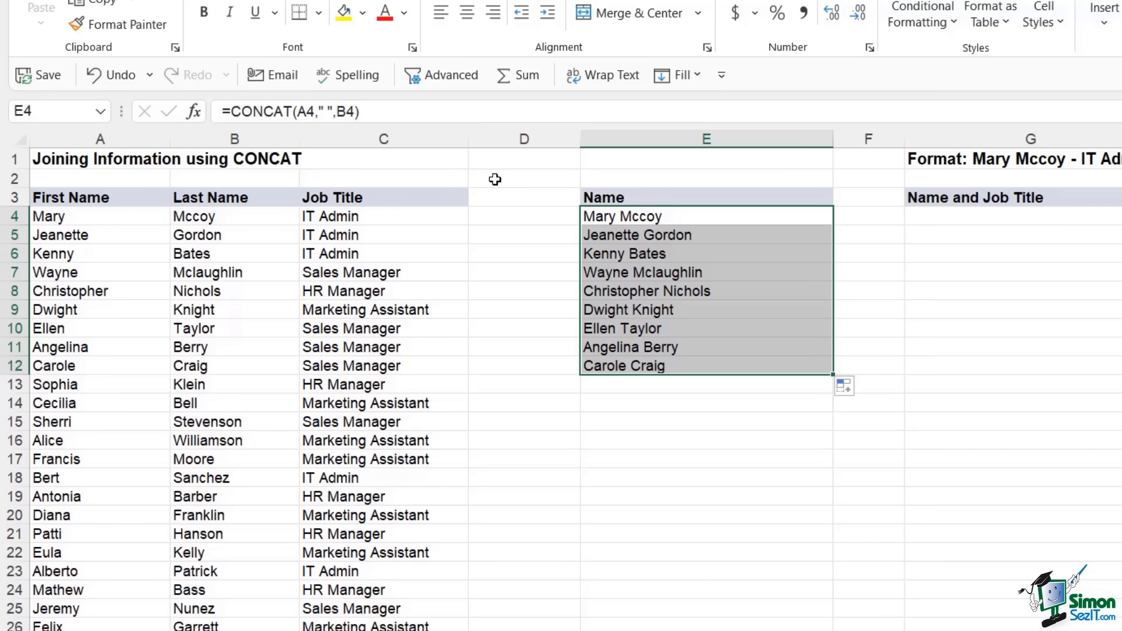
- Enter =A4&" "&B4&" - "&C4 in G4 and fill it down to G13
click(965, 221)
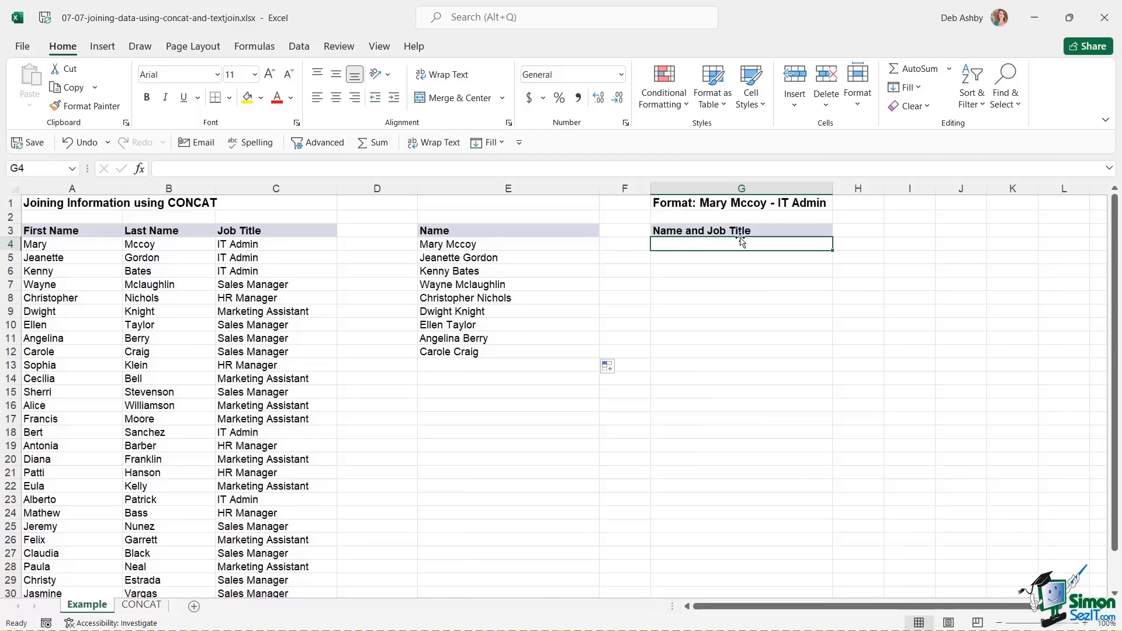
click(726, 206)
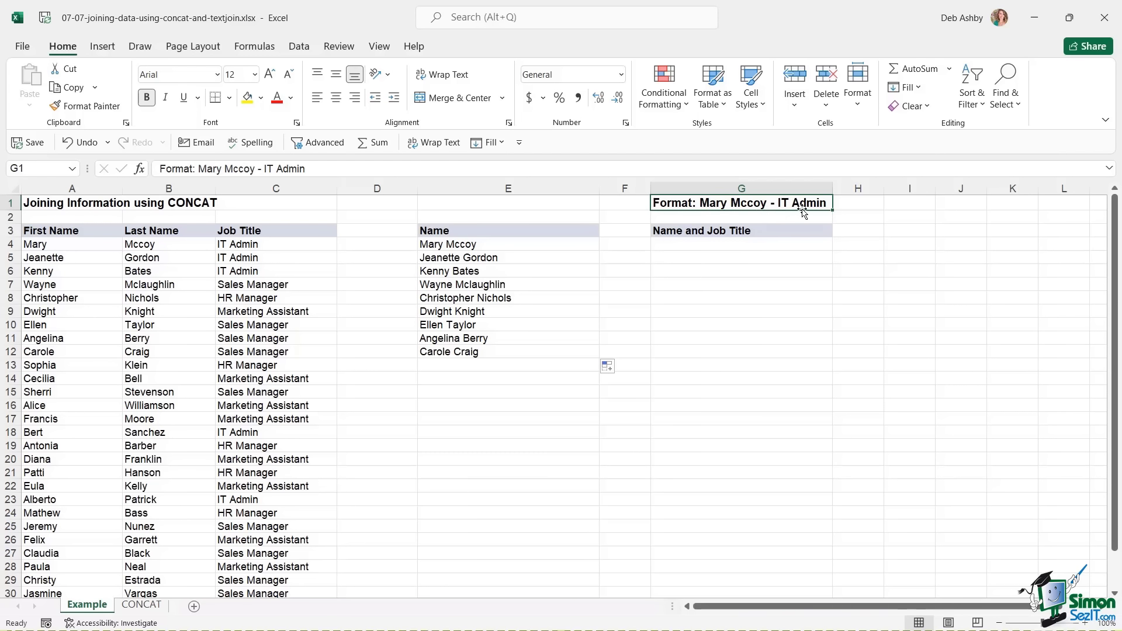
click(685, 242)
text(=)
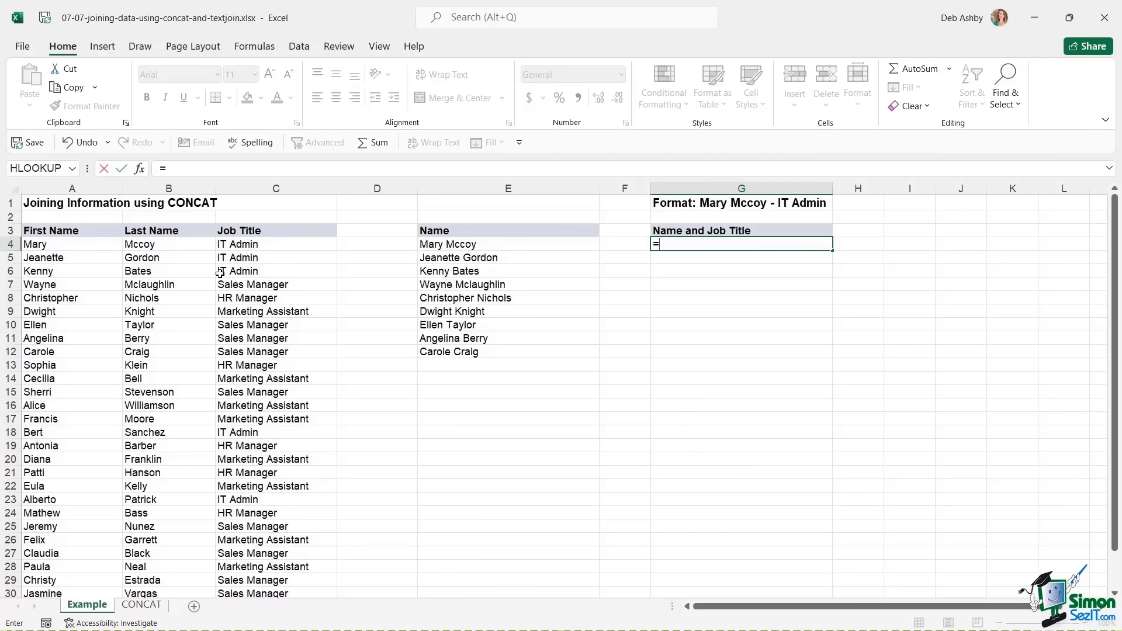
click(52, 245)
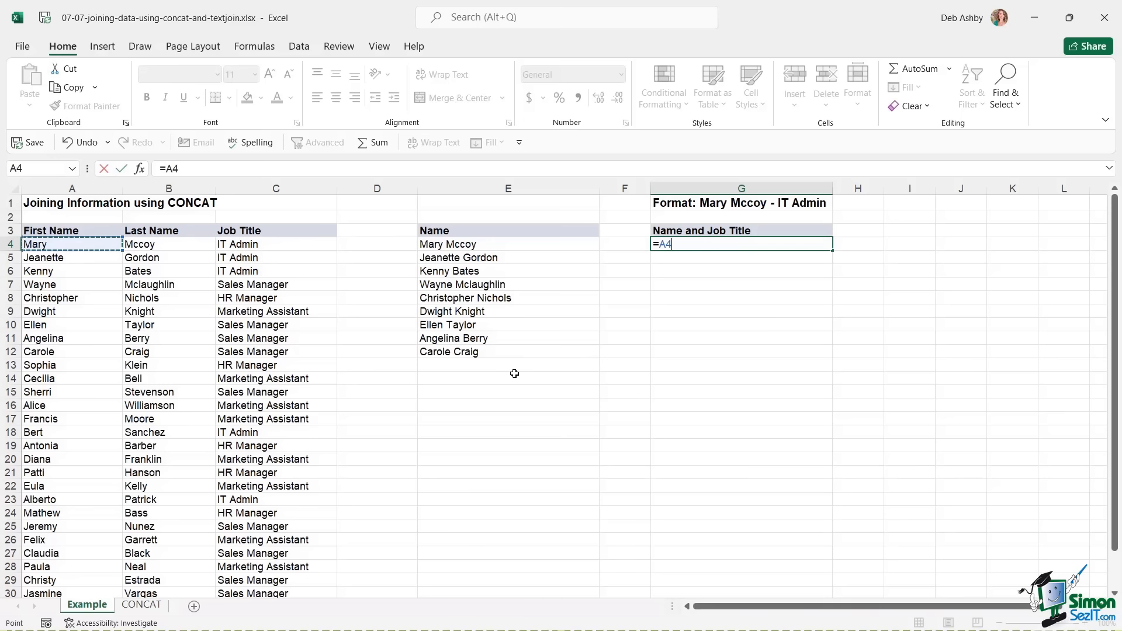
text(&)
text(" "&)
click(177, 244)
text(&" -)
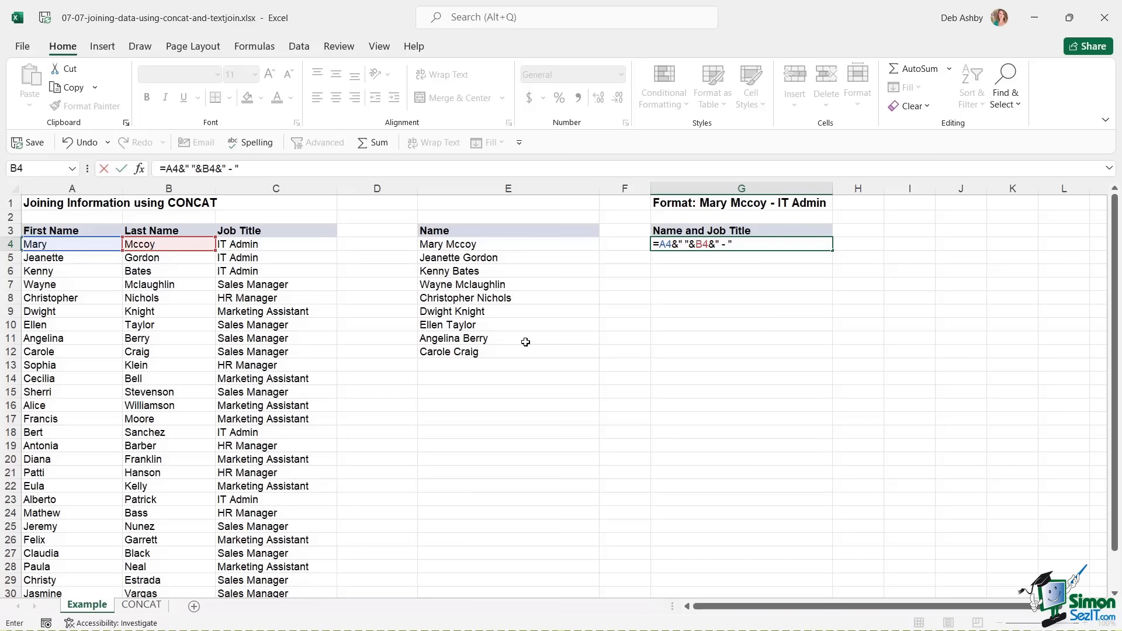
text(&)
click(288, 243)
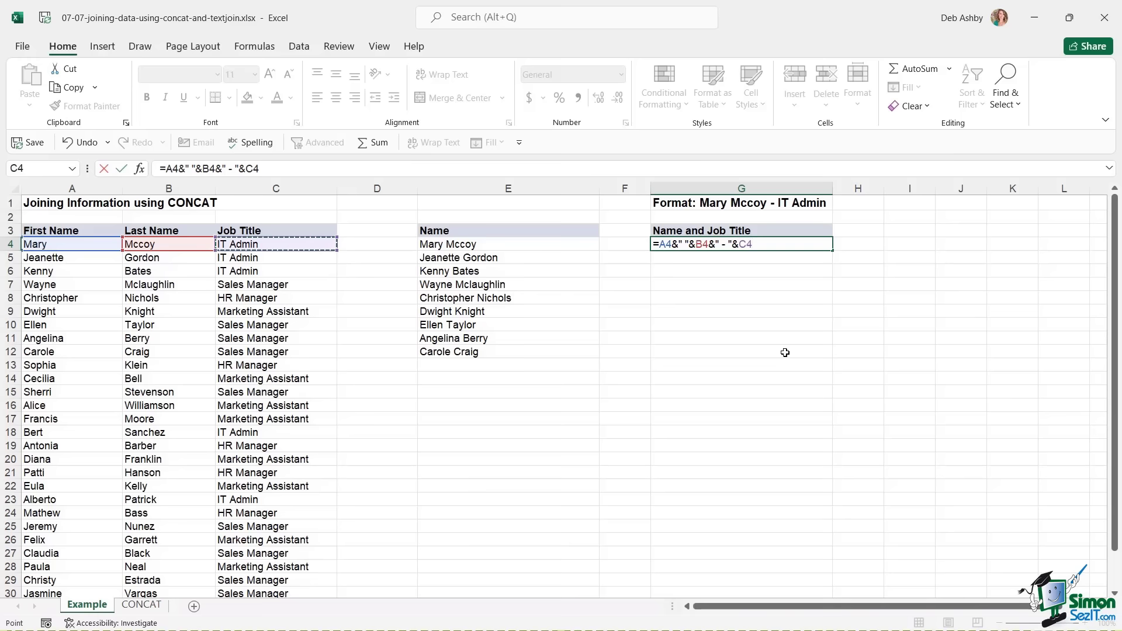
key(Return)
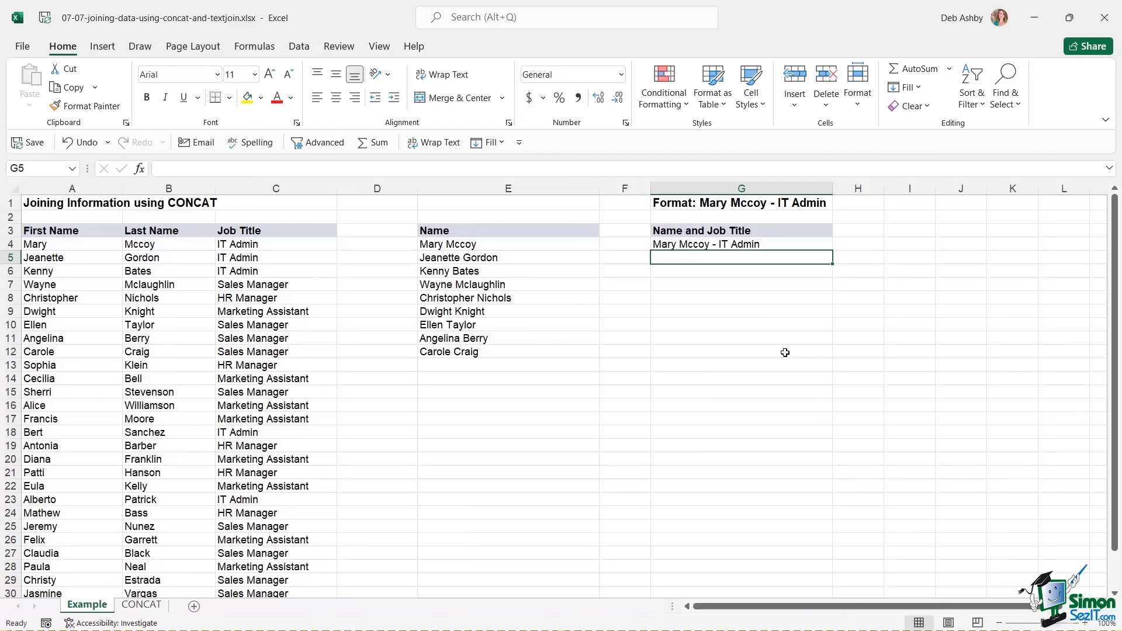
click(795, 244)
drag(833, 251, 830, 372)
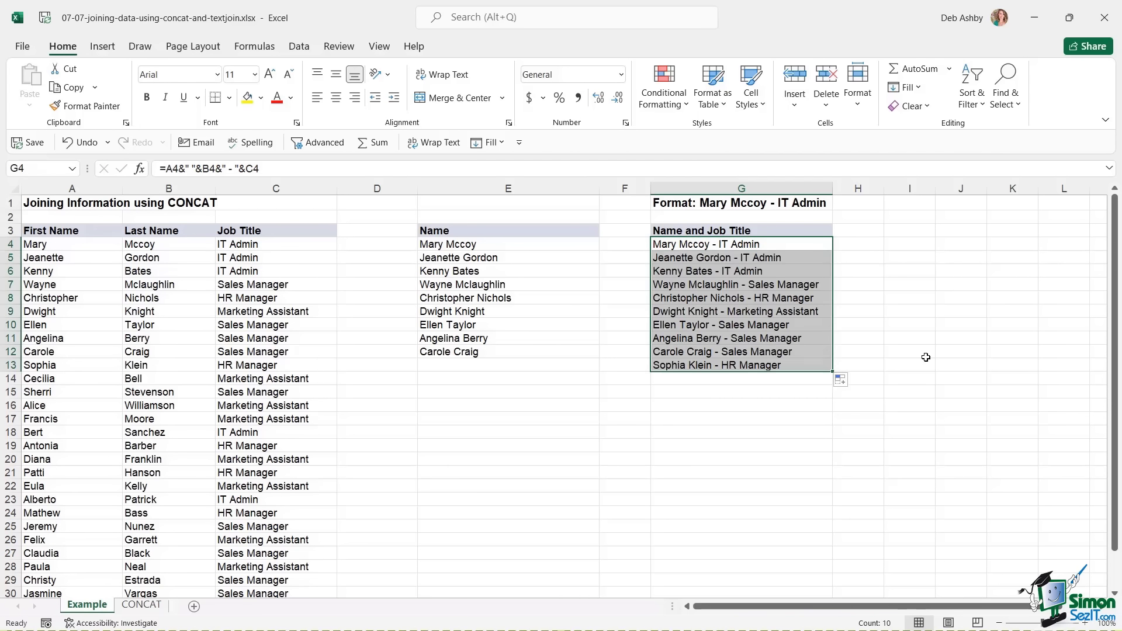
- Clear the joined names and job titles from G4:G13
click(749, 245)
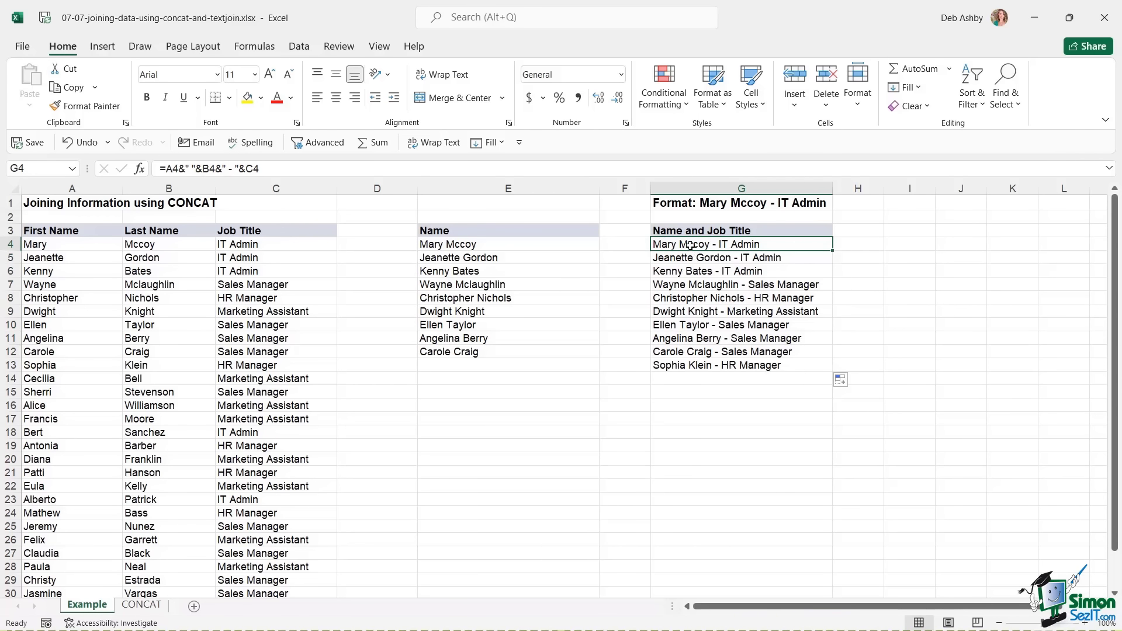
drag(691, 246, 693, 361)
key(Delete)
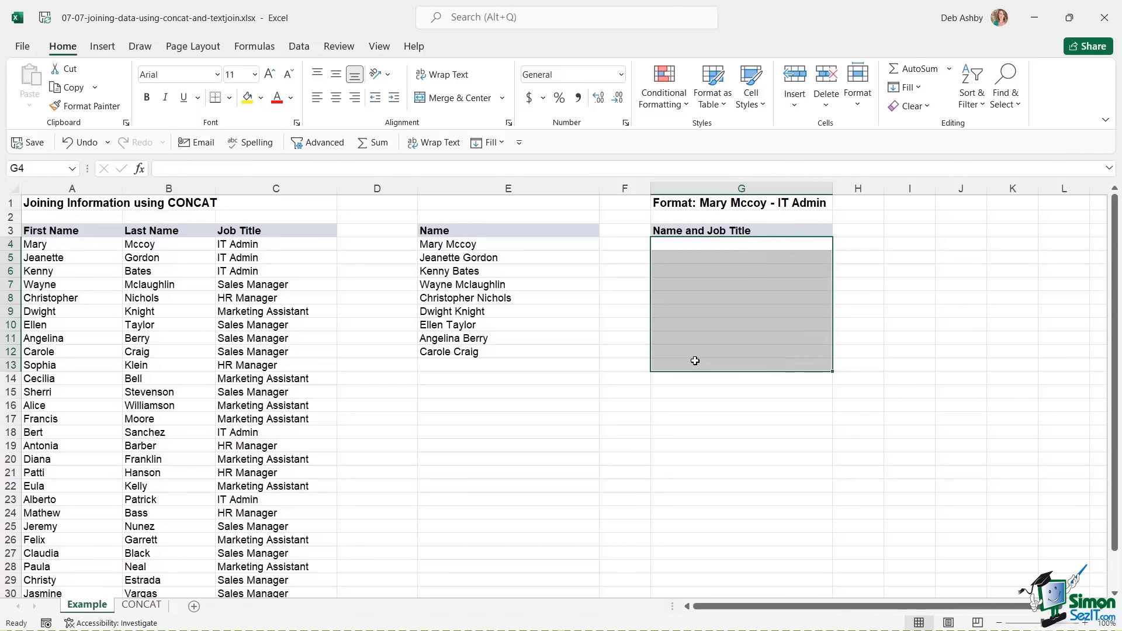
- Enter =CONCAT(A4," ",B4," - ",C4) in G4 to join first name, last name and job title
click(741, 244)
text(=CONC)
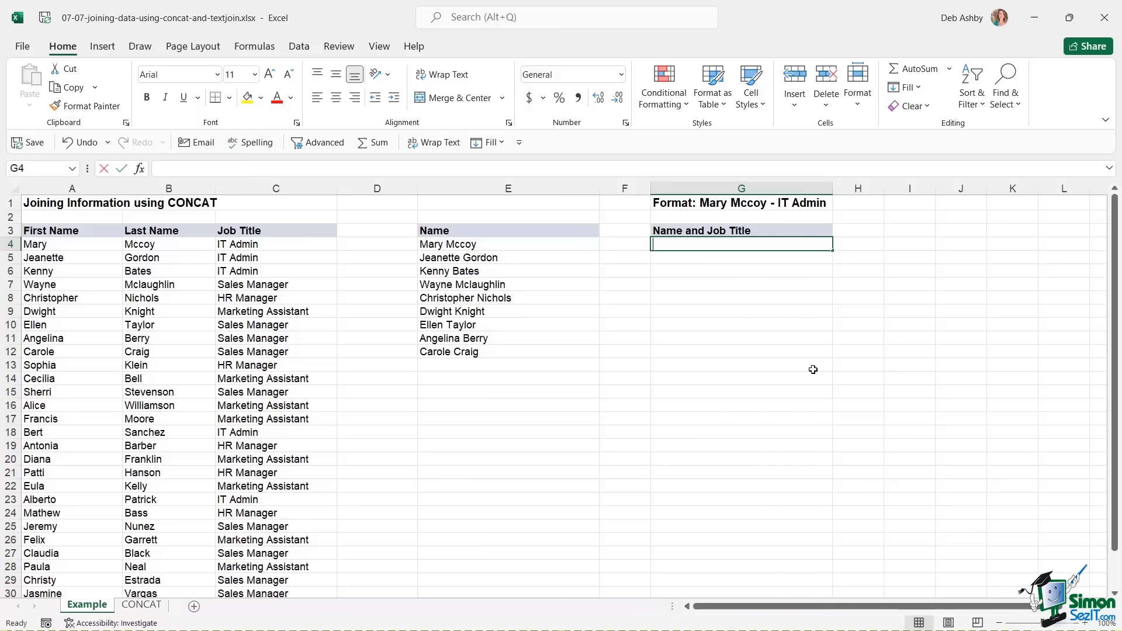
text(A)
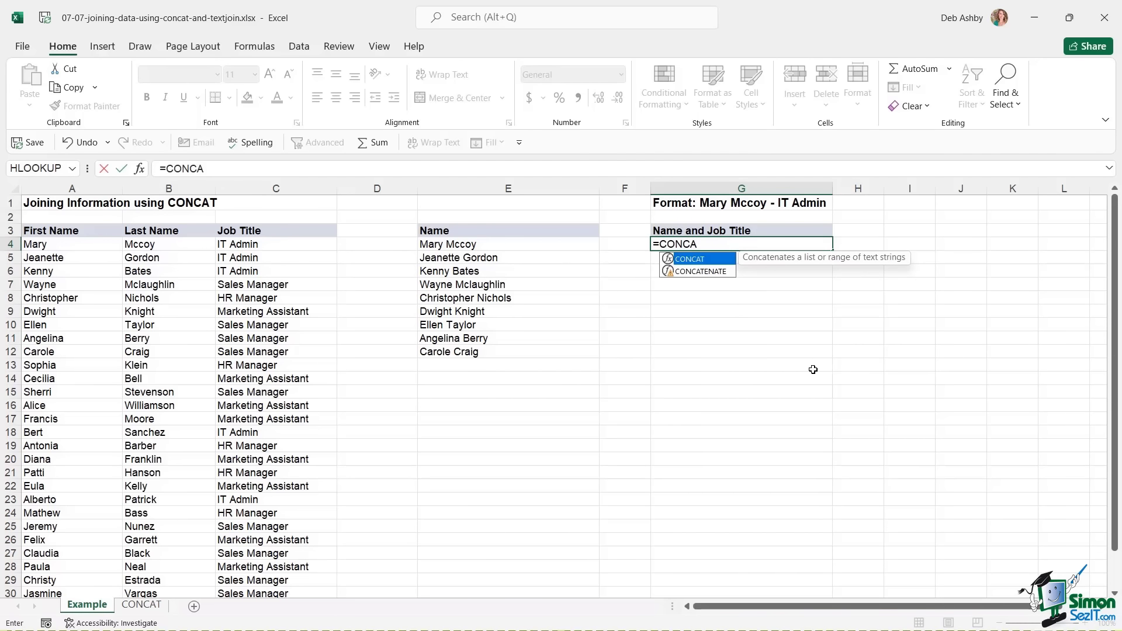
key(Tab)
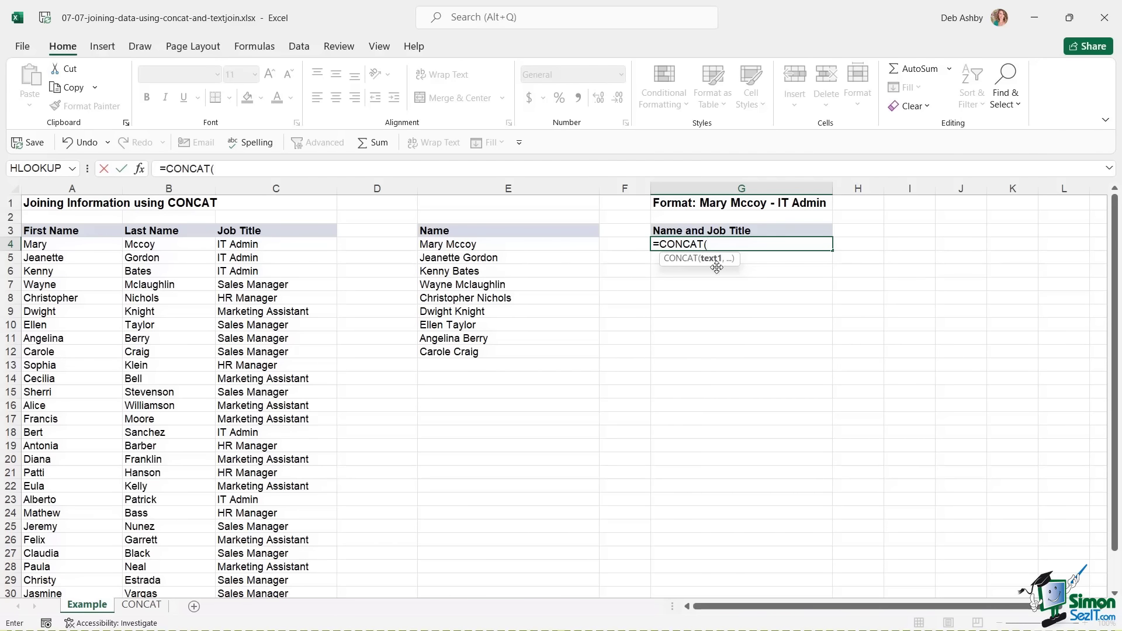
click(89, 245)
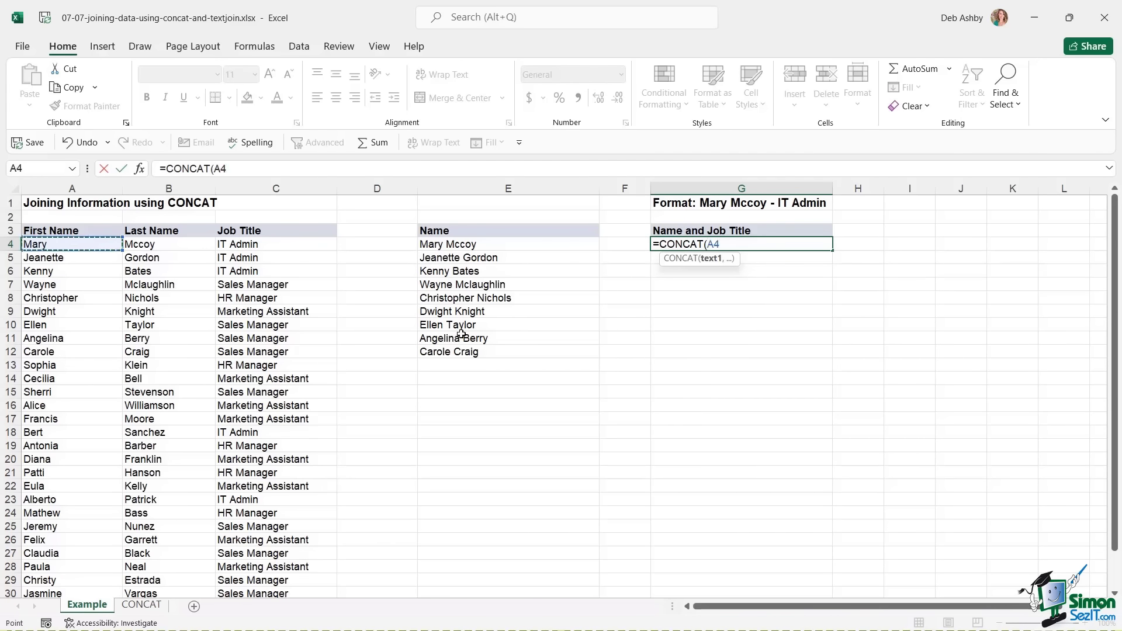
text(,)
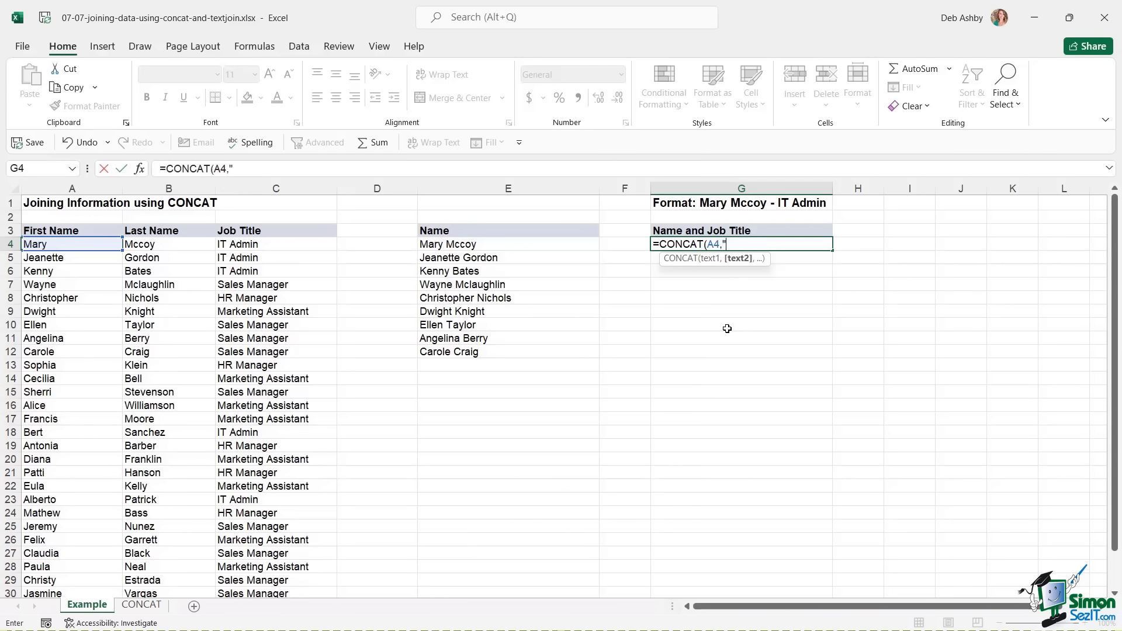
text(" ",)
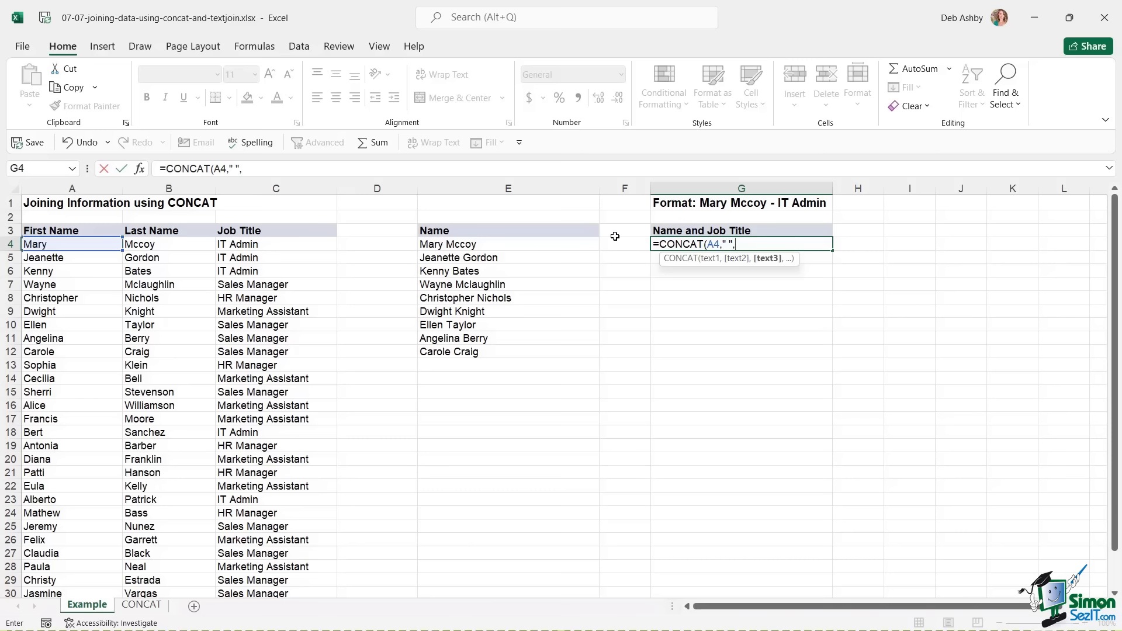
click(169, 245)
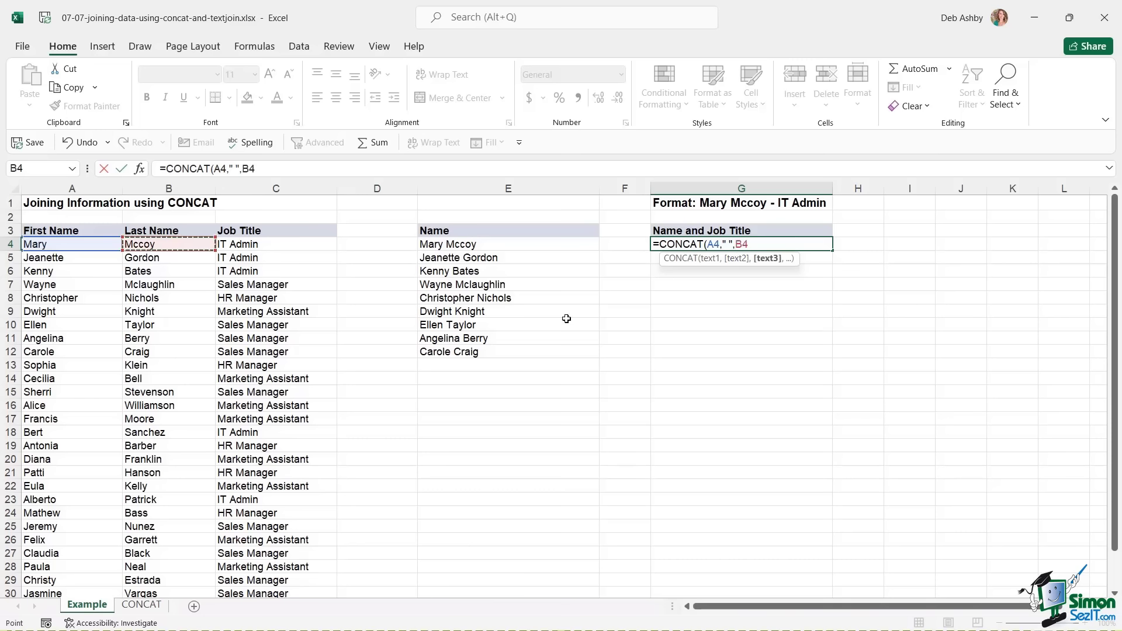
text(," -)
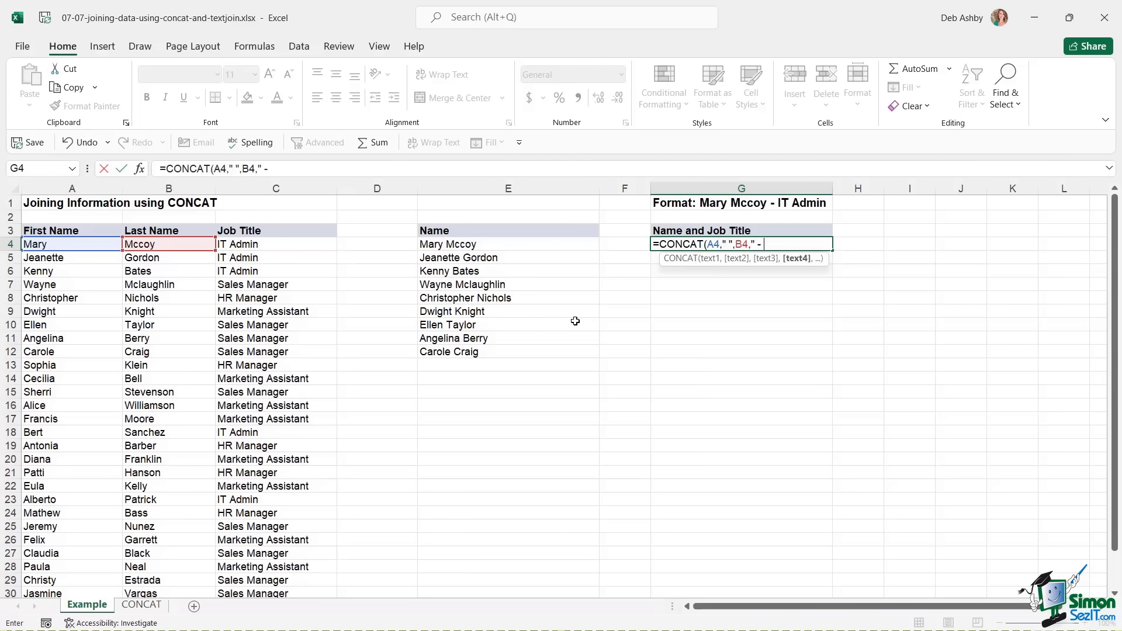
text(,)
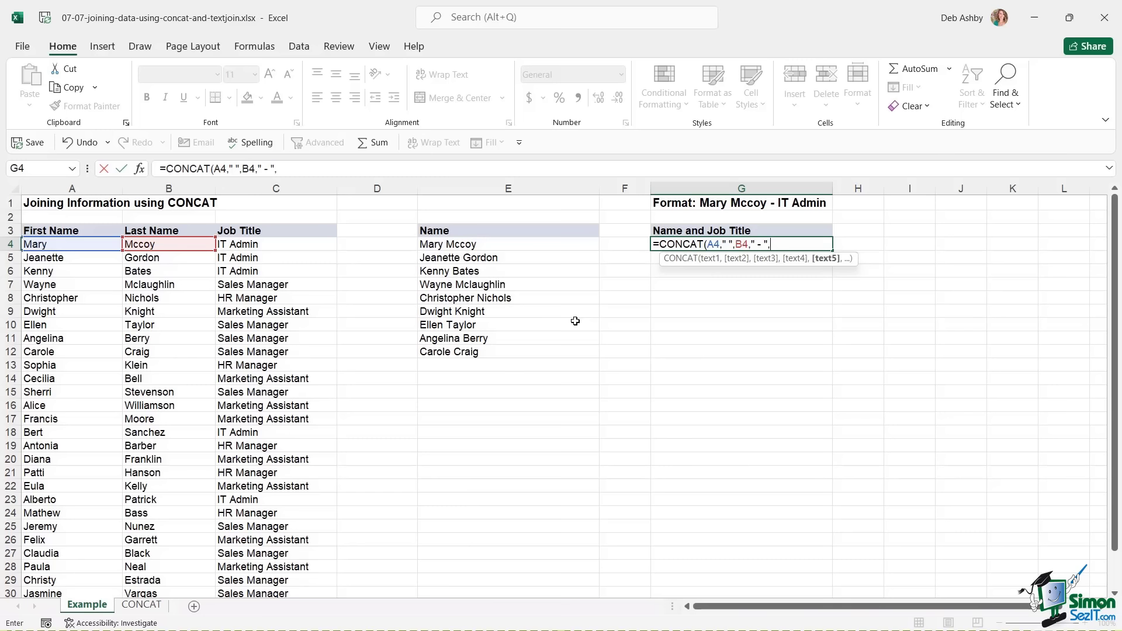
click(271, 247)
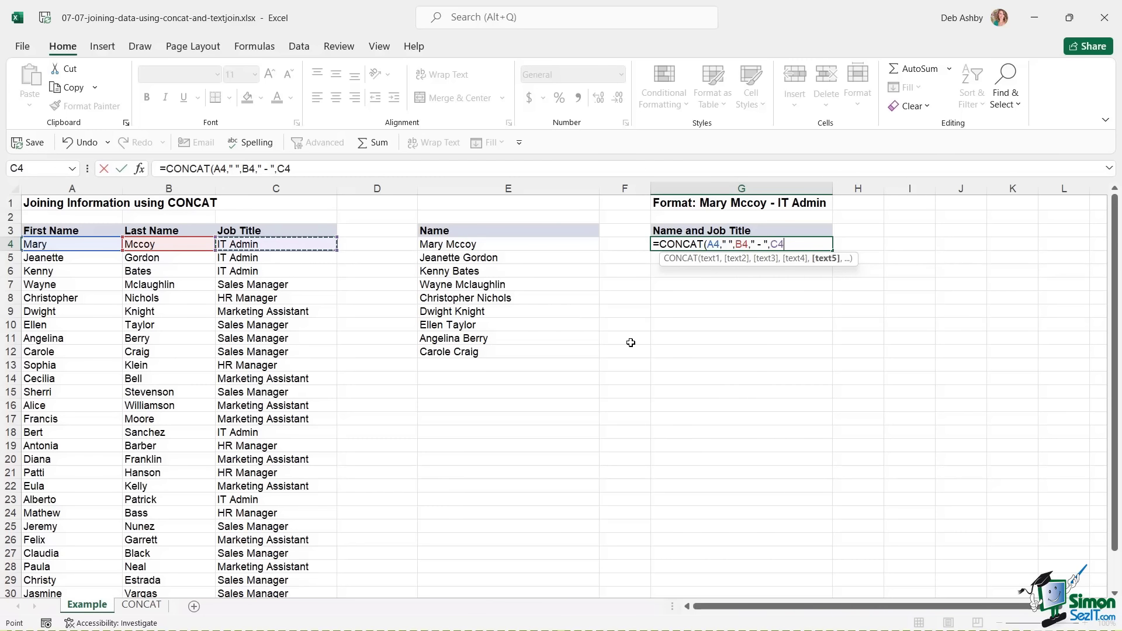
text())
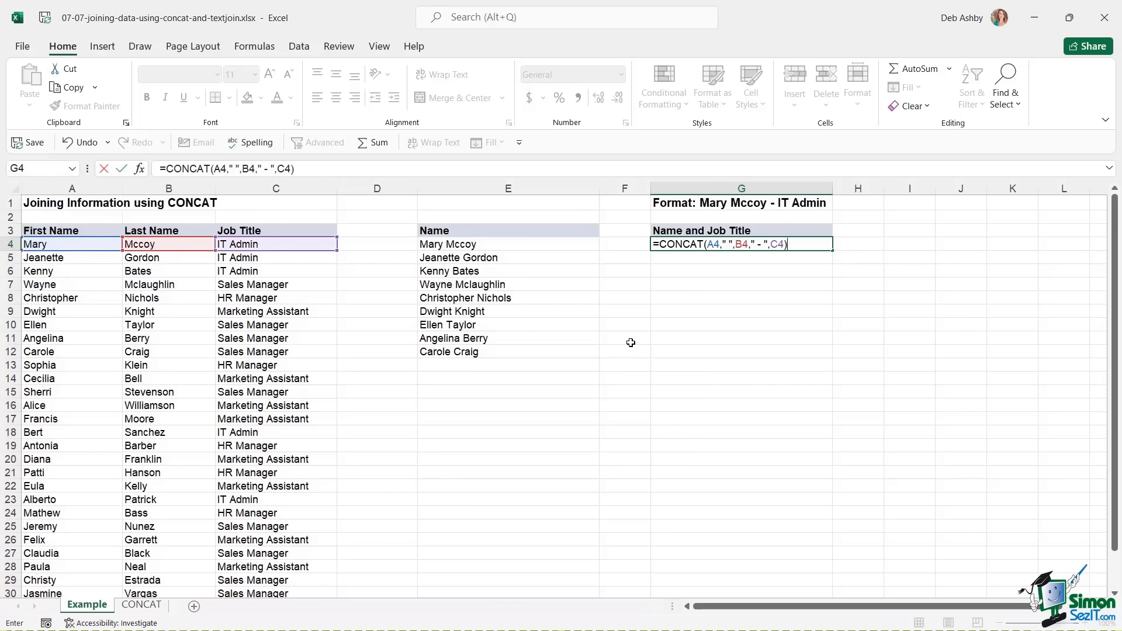
key(Return)
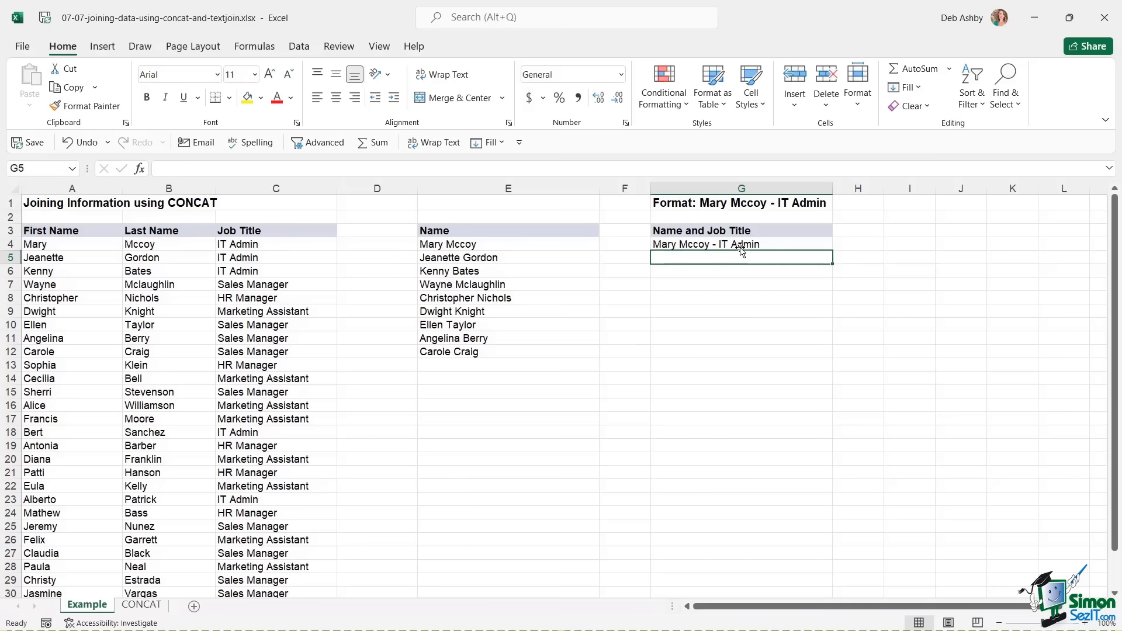
- Fill the CONCAT formula from G4 down to G10
click(760, 248)
drag(833, 250, 830, 326)
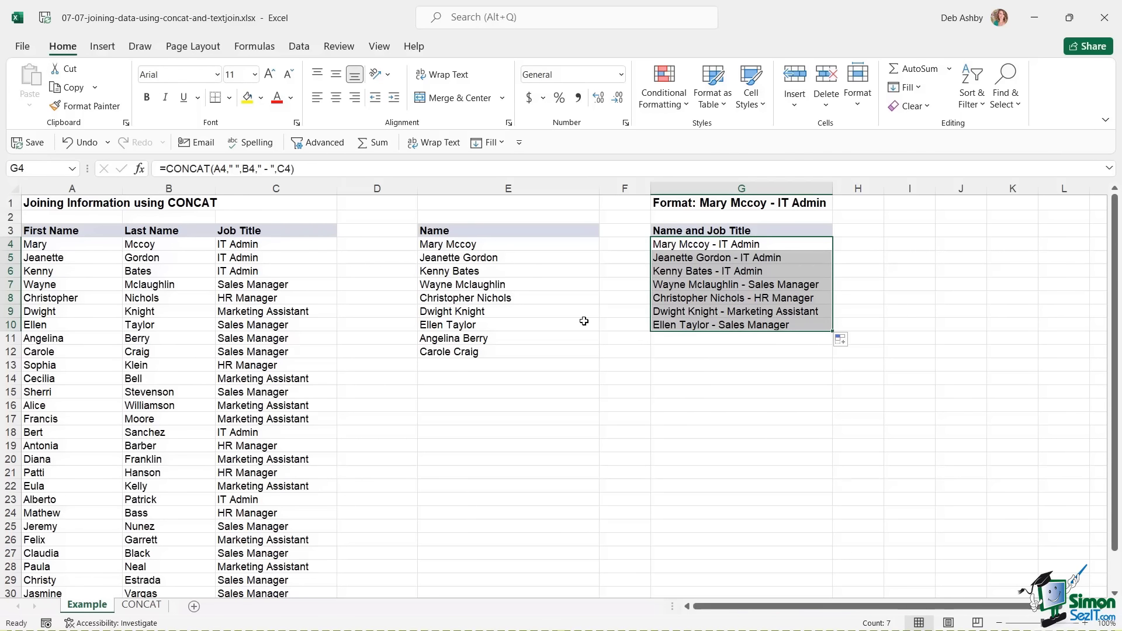
click(538, 248)
click(692, 243)
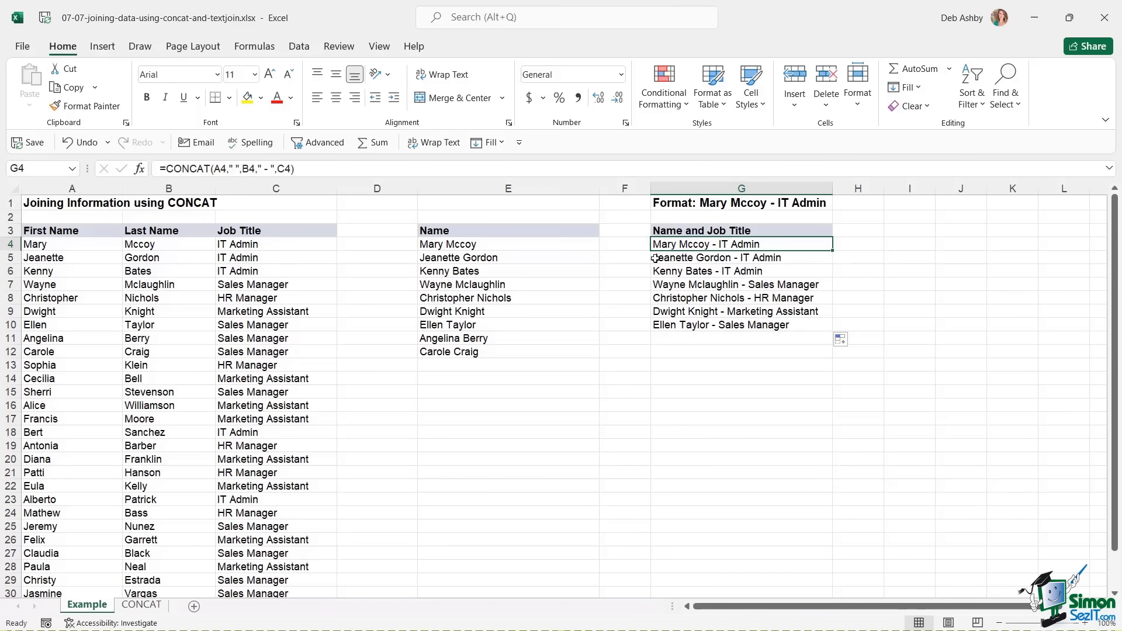
click(471, 402)
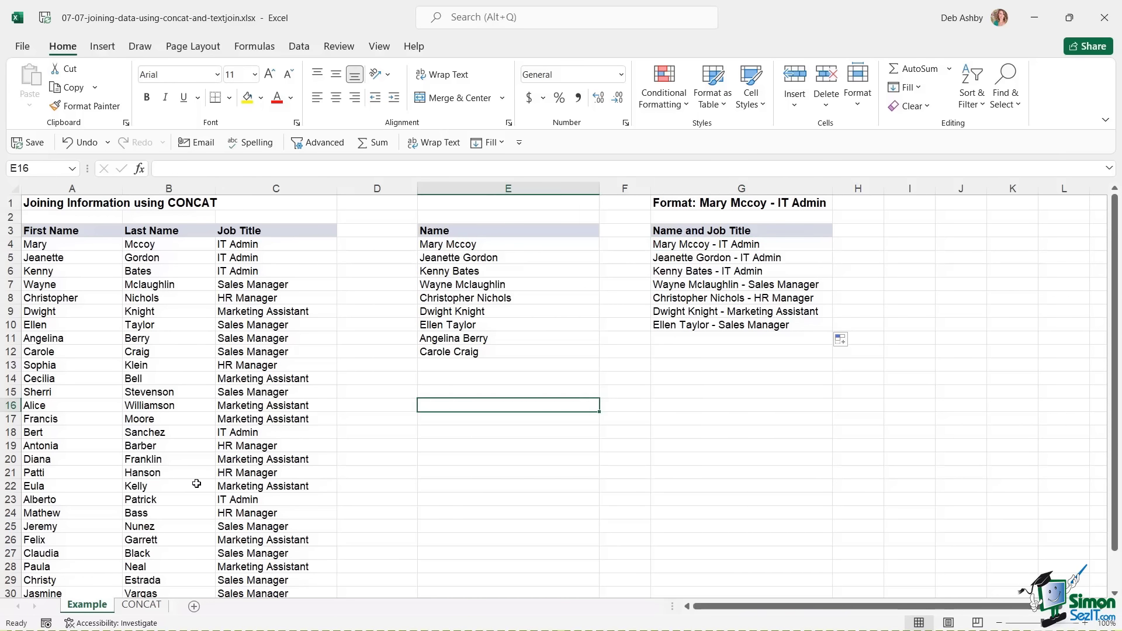
- Insert an empty column before Units Sold on the CONCAT sheet
click(150, 611)
click(310, 339)
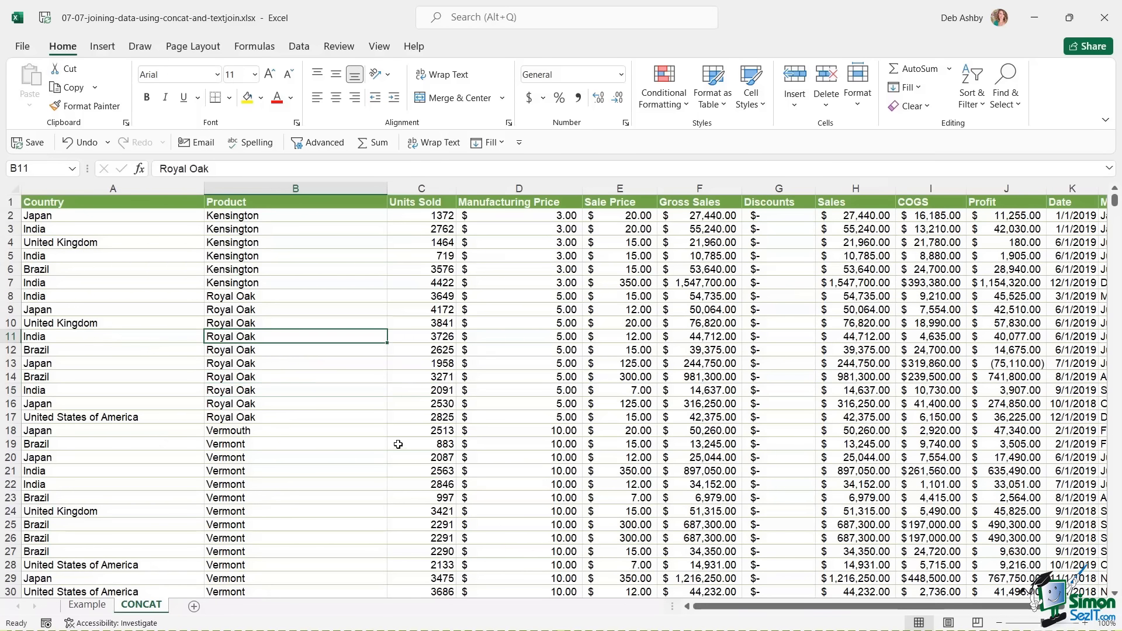
click(62, 219)
click(283, 220)
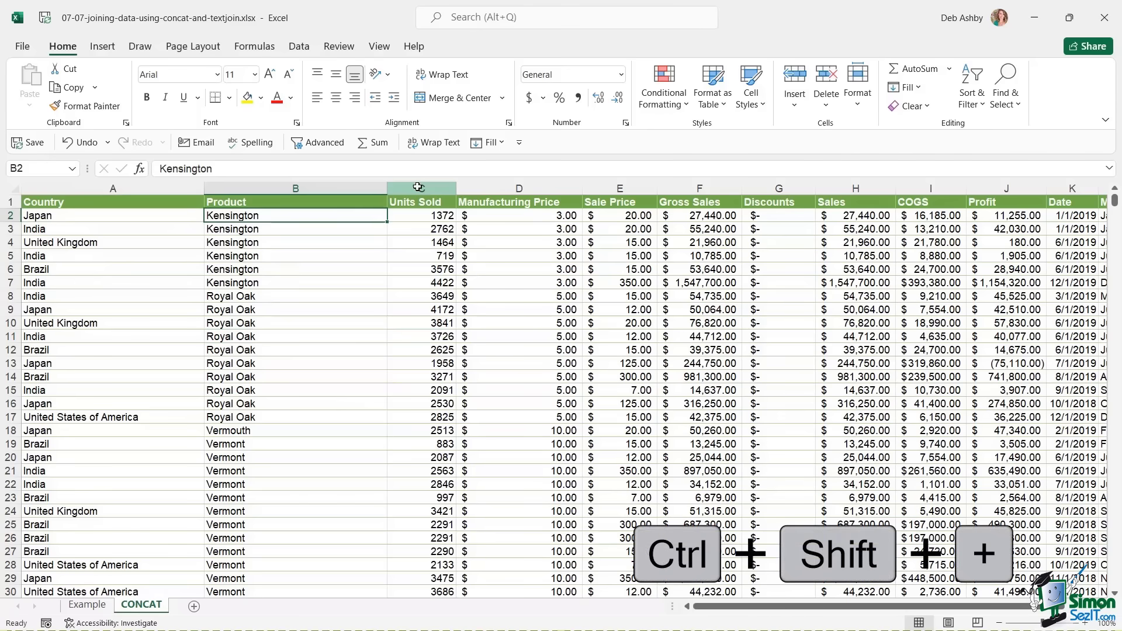
click(420, 189)
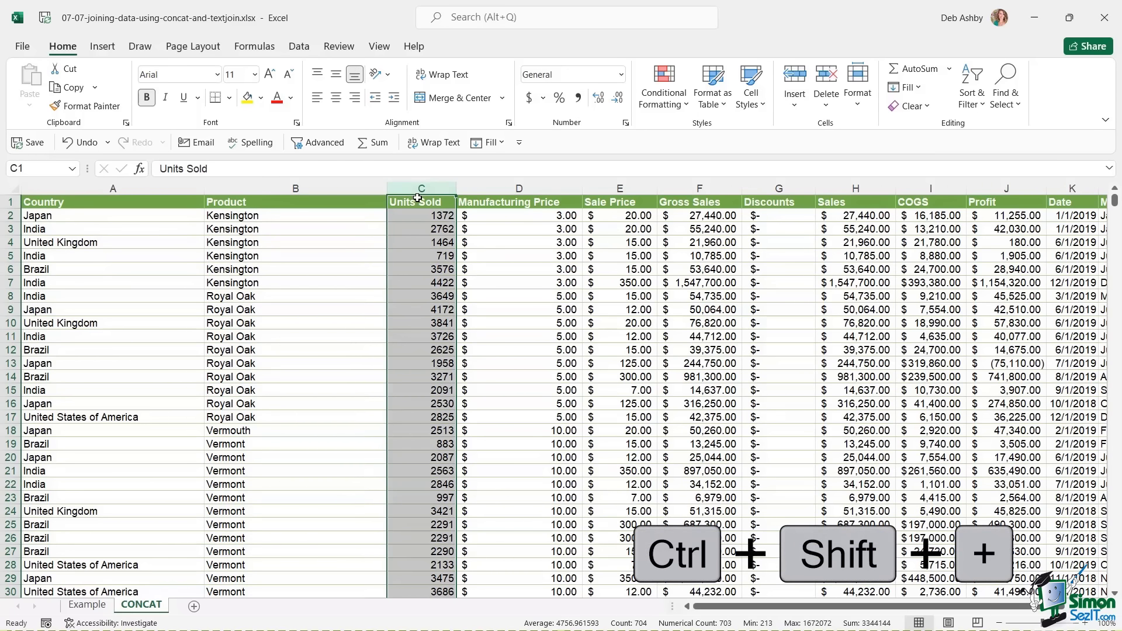
key(ctrl+shift+plus)
- Enter =CONCAT(A2," ","(",B2,")") in C2 to join the country with the product in parentheses
key(Down)
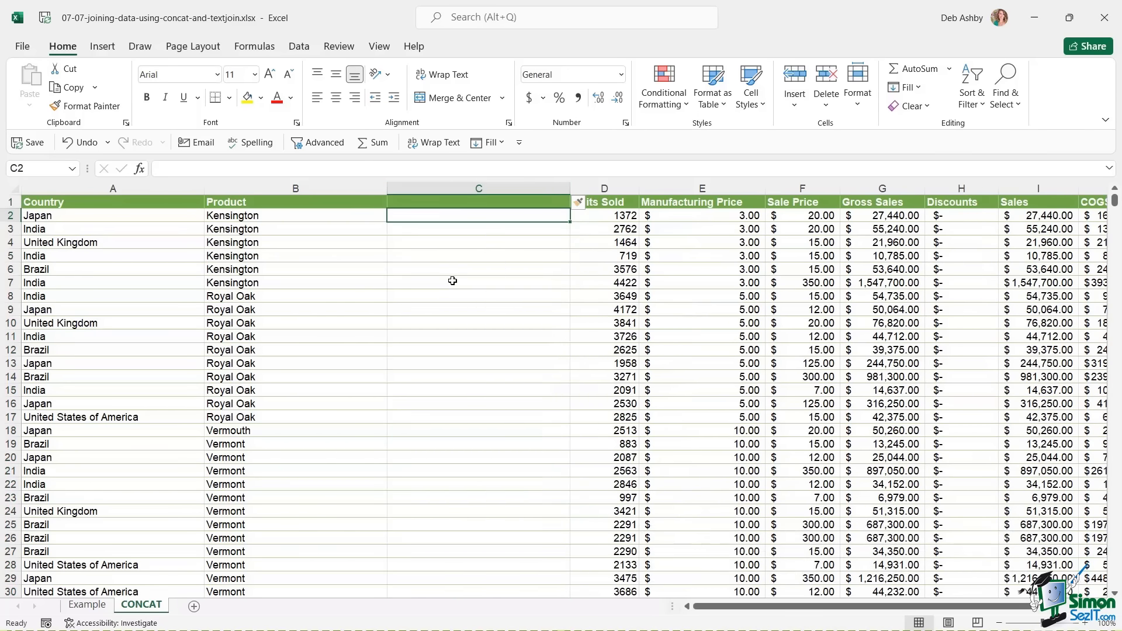
text(=CO)
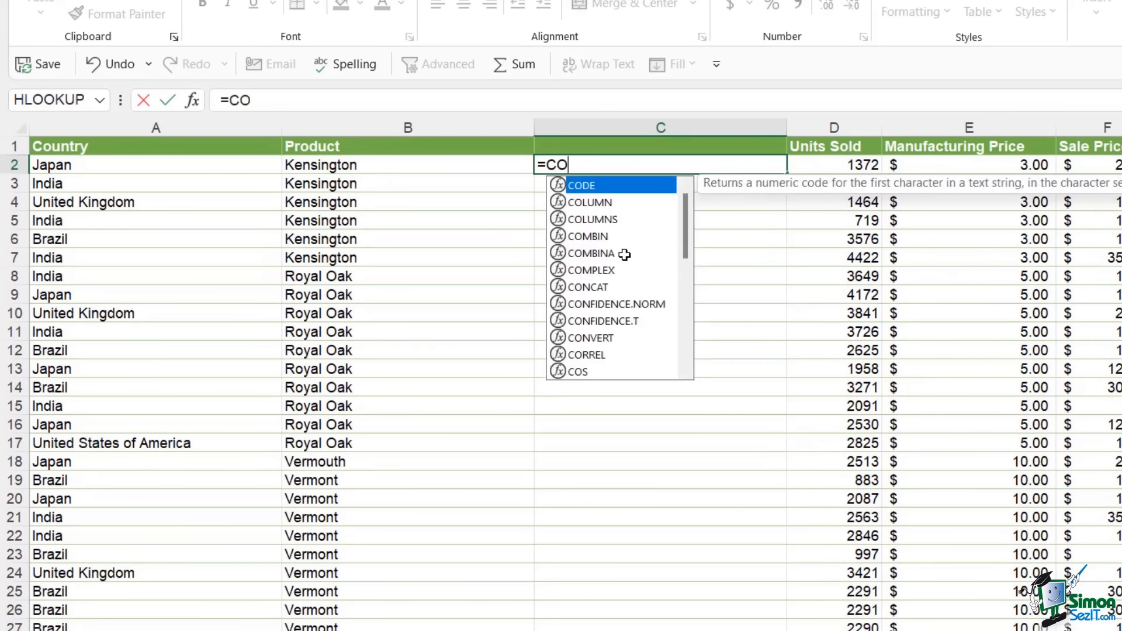
text(NCAT()
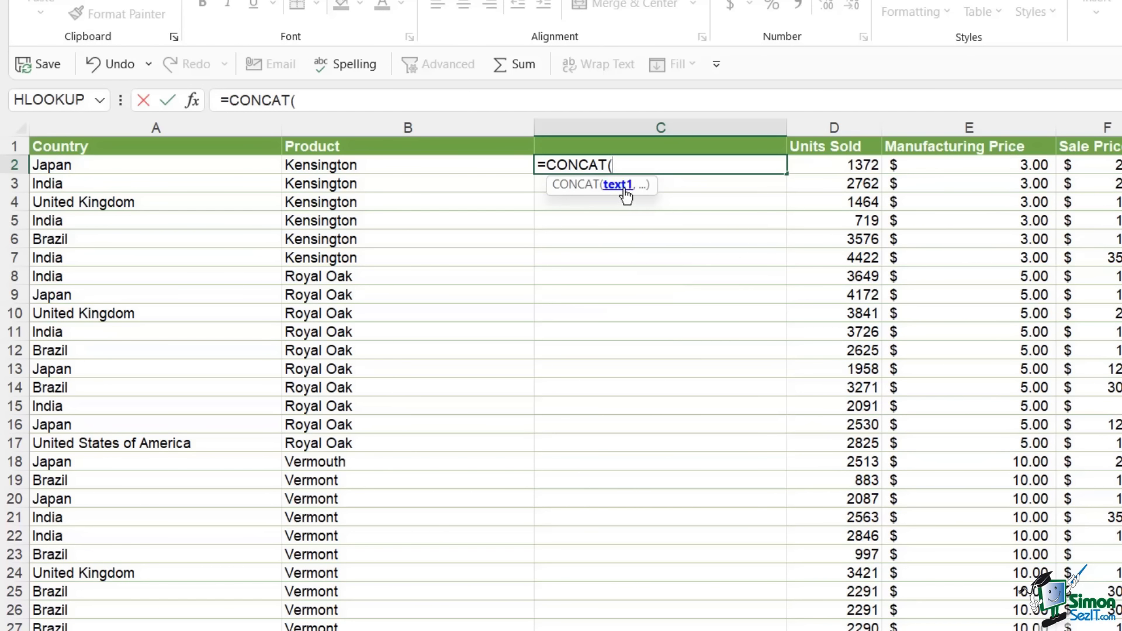
click(183, 168)
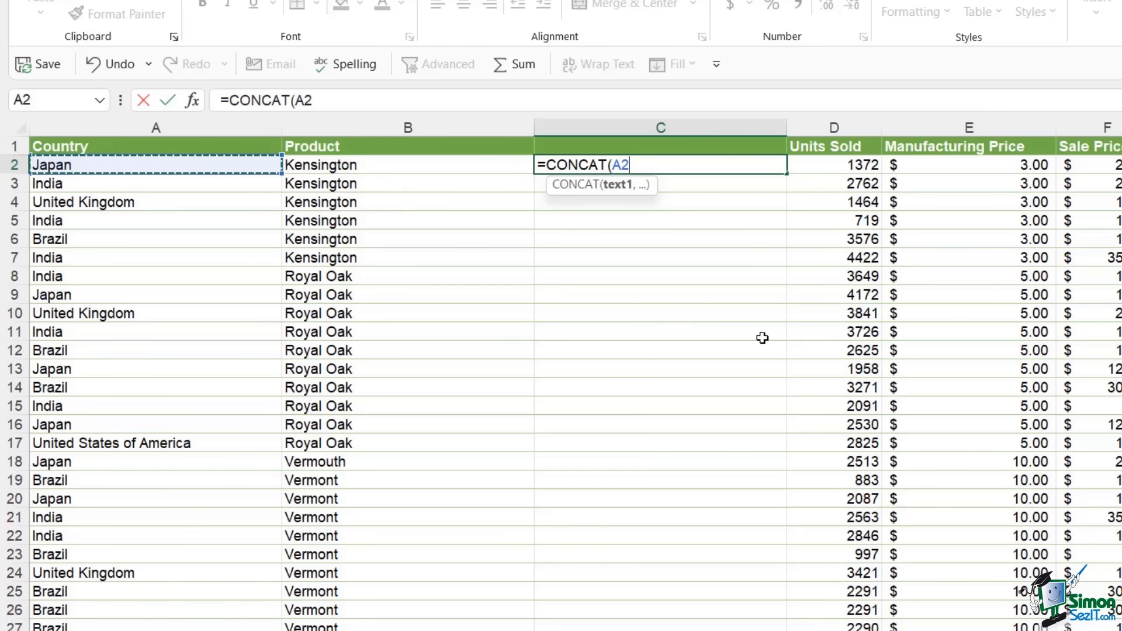
text(,)
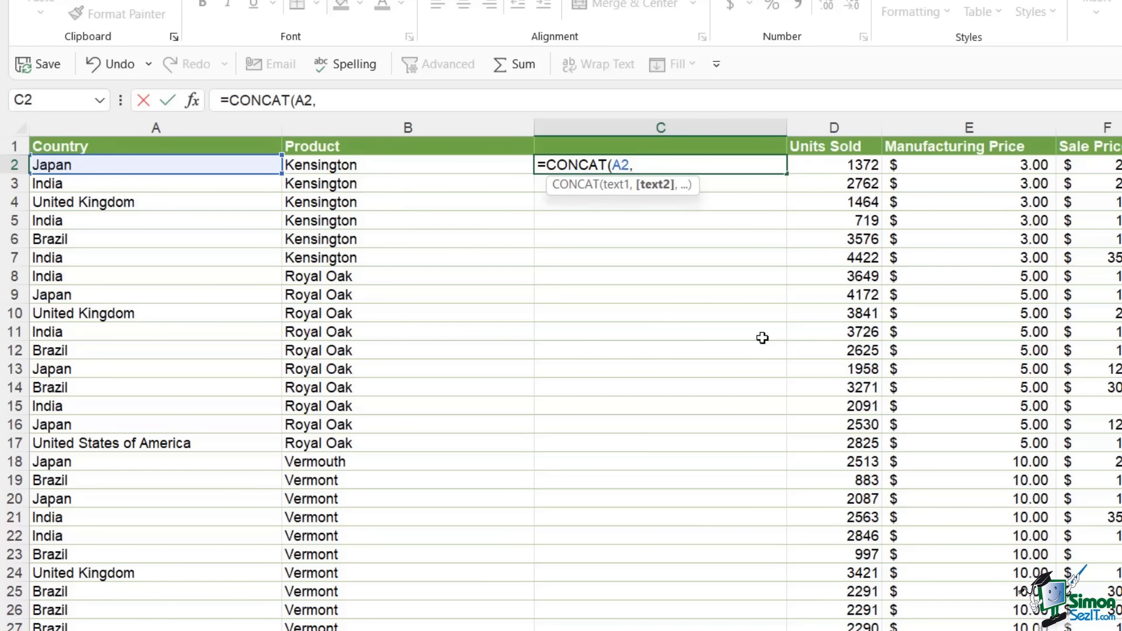
text(" ",)
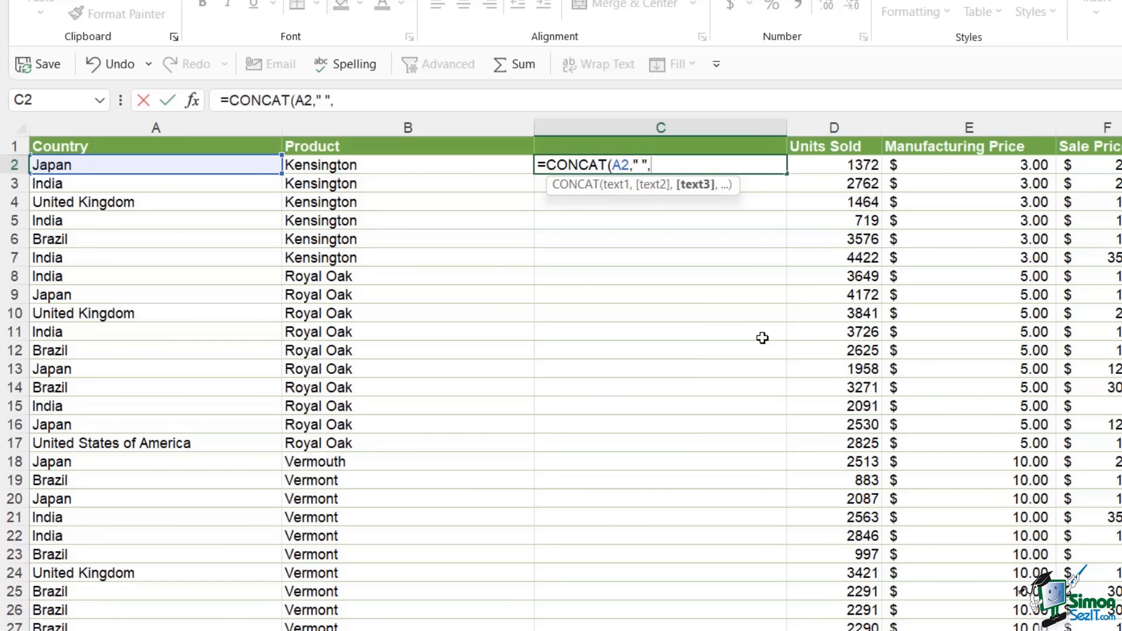
text("(",)
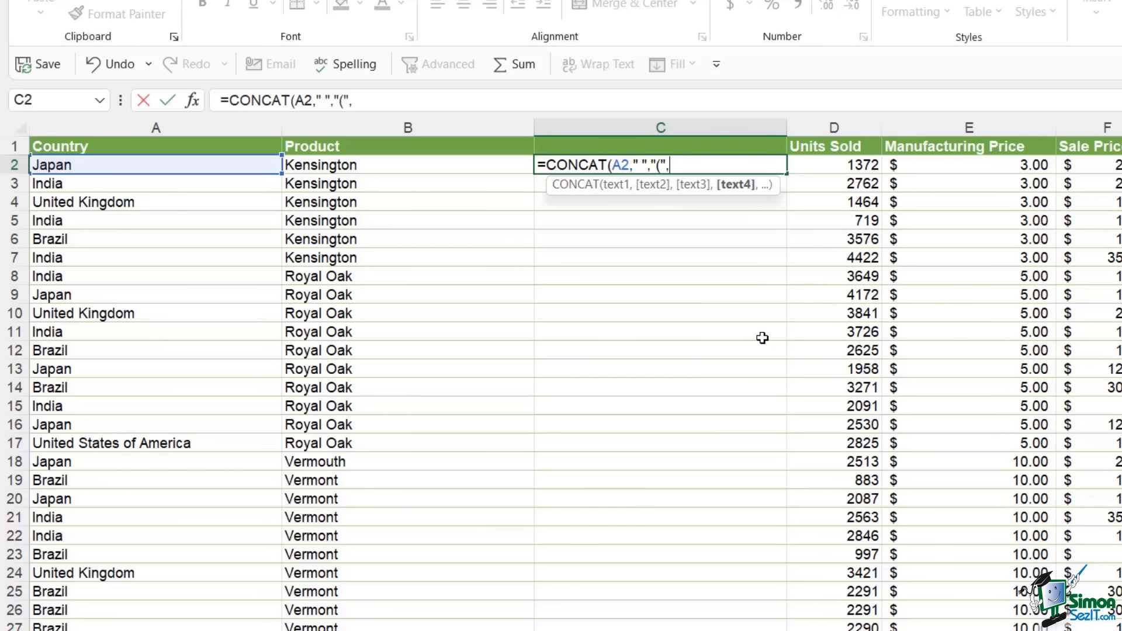
click(397, 164)
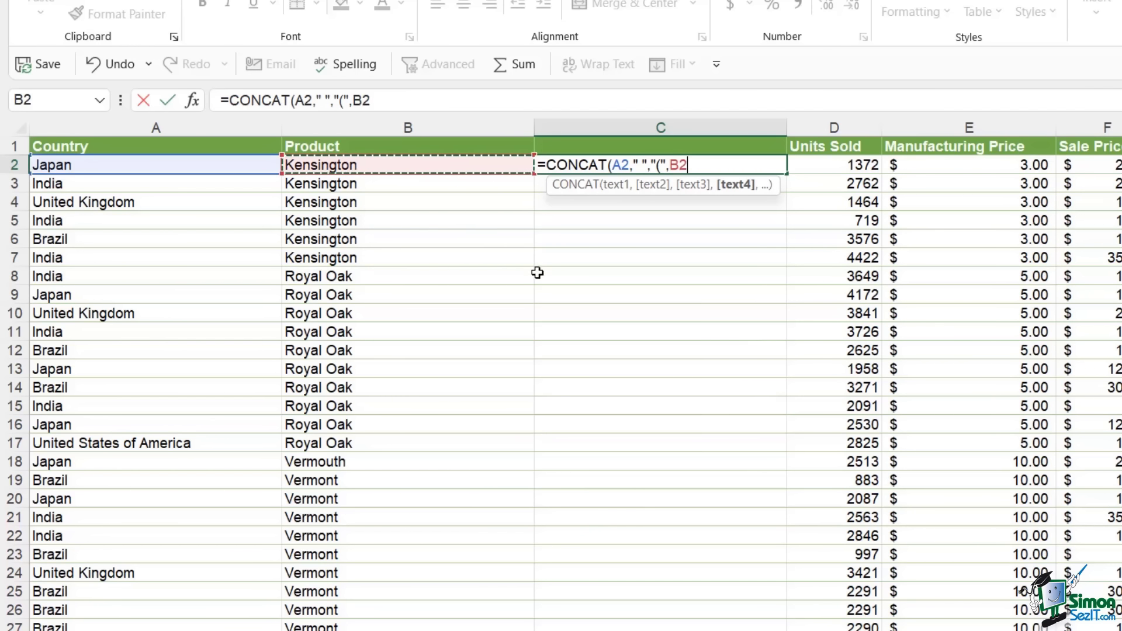
text(,)
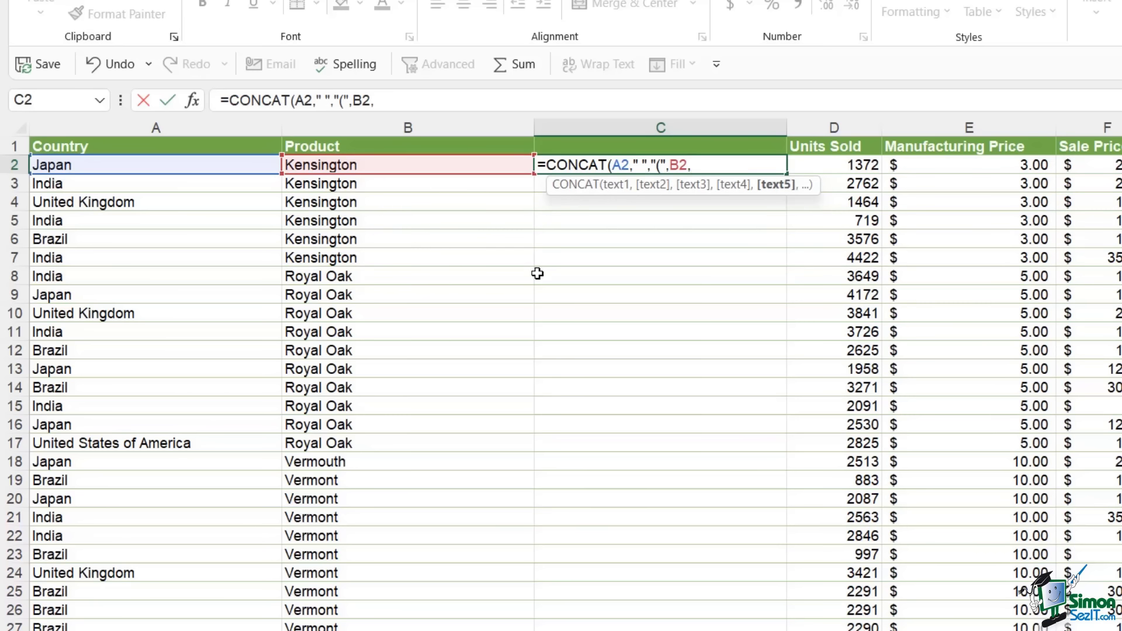
text(")"))
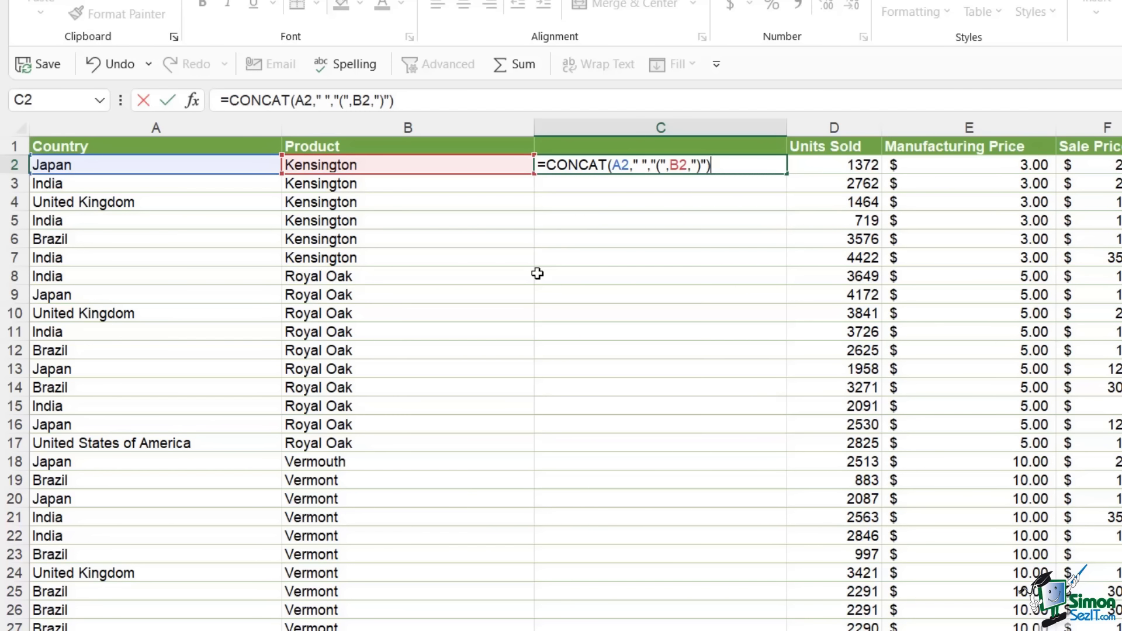
key(Return)
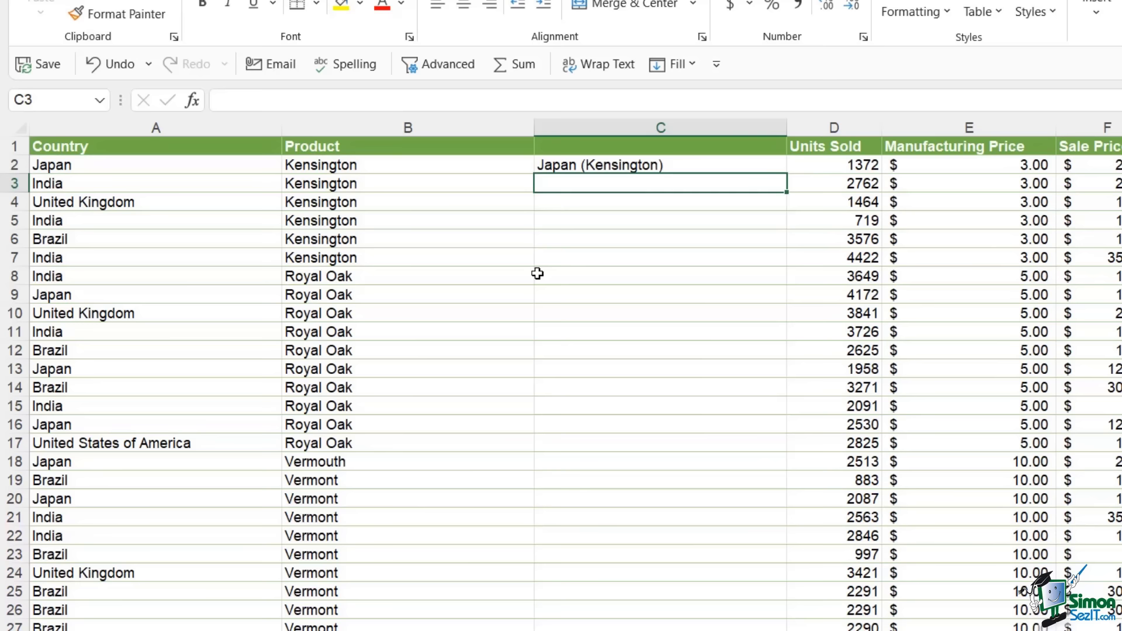
- Fill the CONCAT formula from C2 down the length of the data and clear the filled results
click(731, 166)
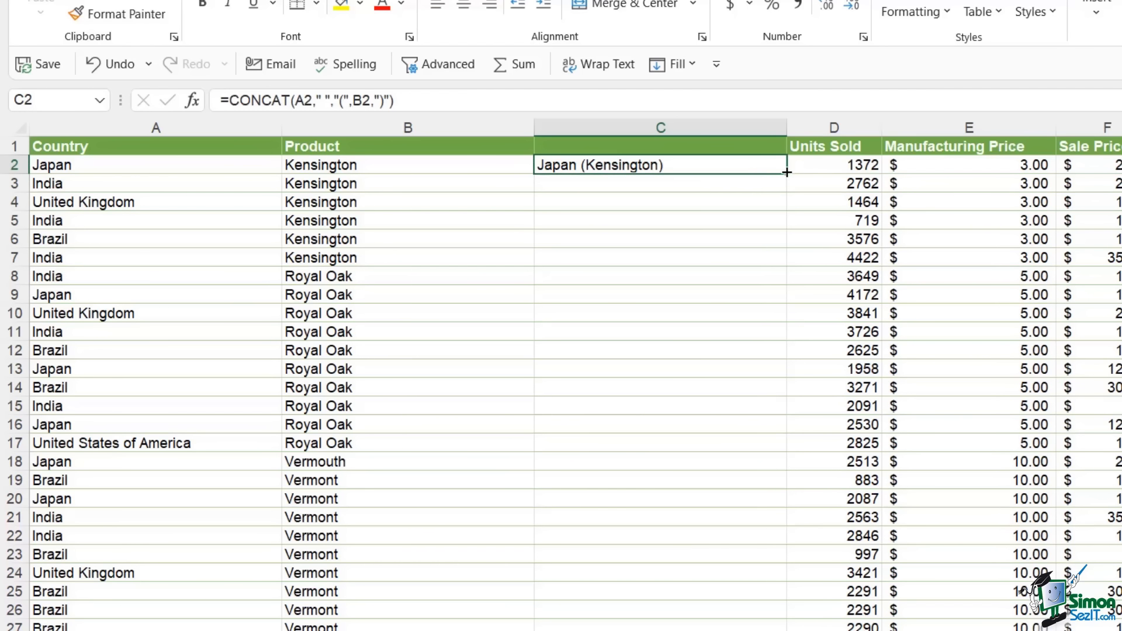
double_click(787, 172)
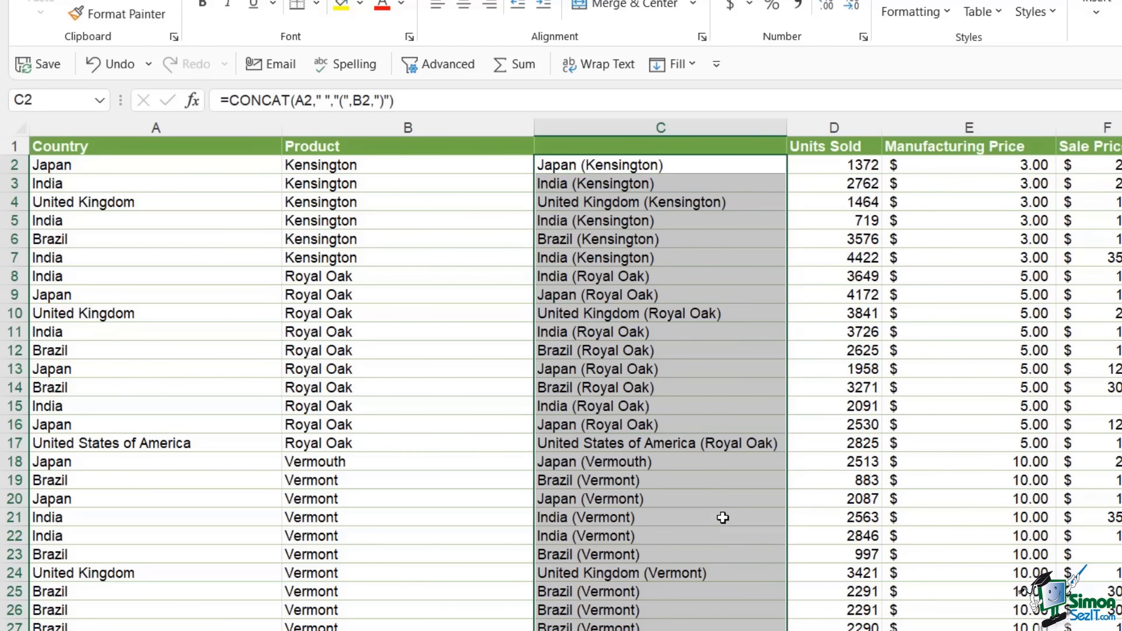
key(Delete)
click(651, 314)
- Enter =A2&" "&"("&B2&")" in C2 and fill it down column C to join countries and products
click(606, 165)
text(=)
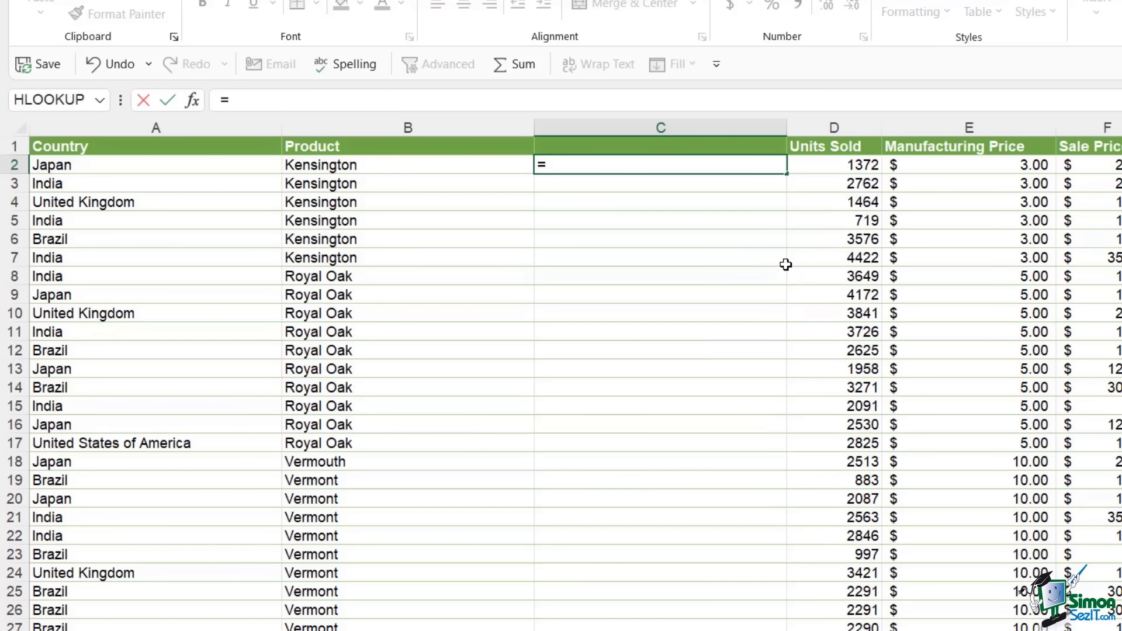
click(167, 167)
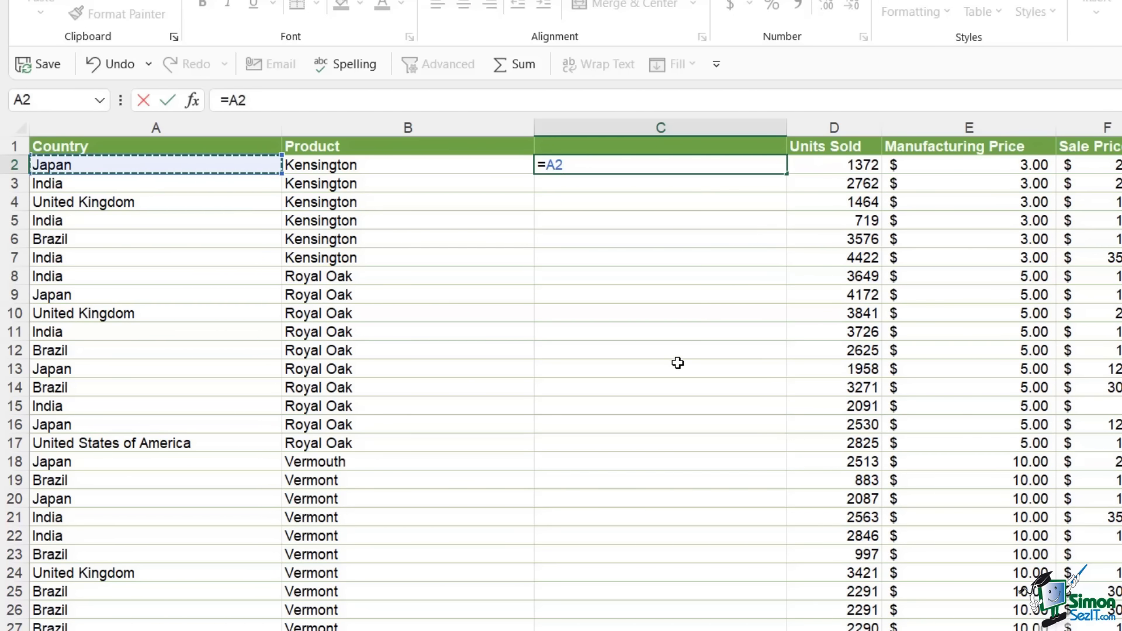
text(&)
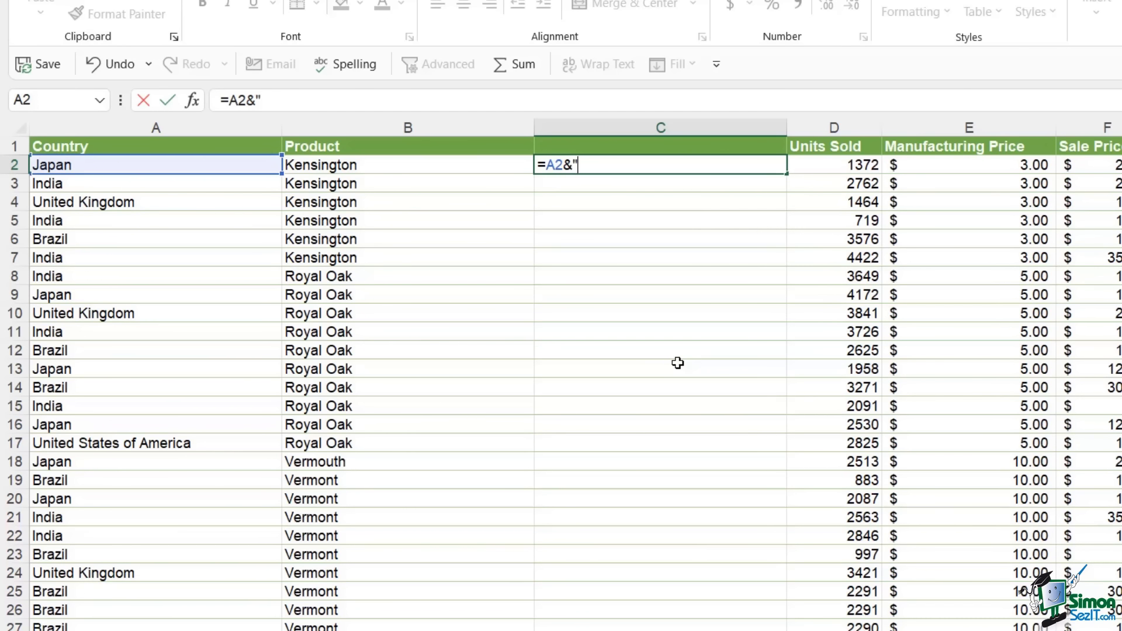
text(" "&"("&)
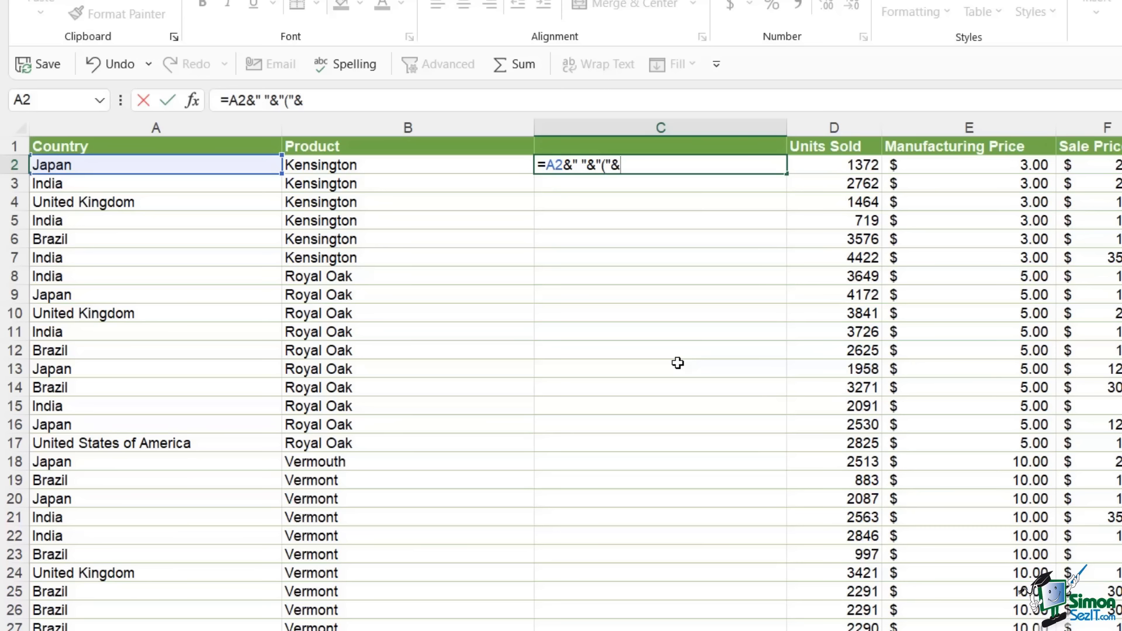
click(414, 166)
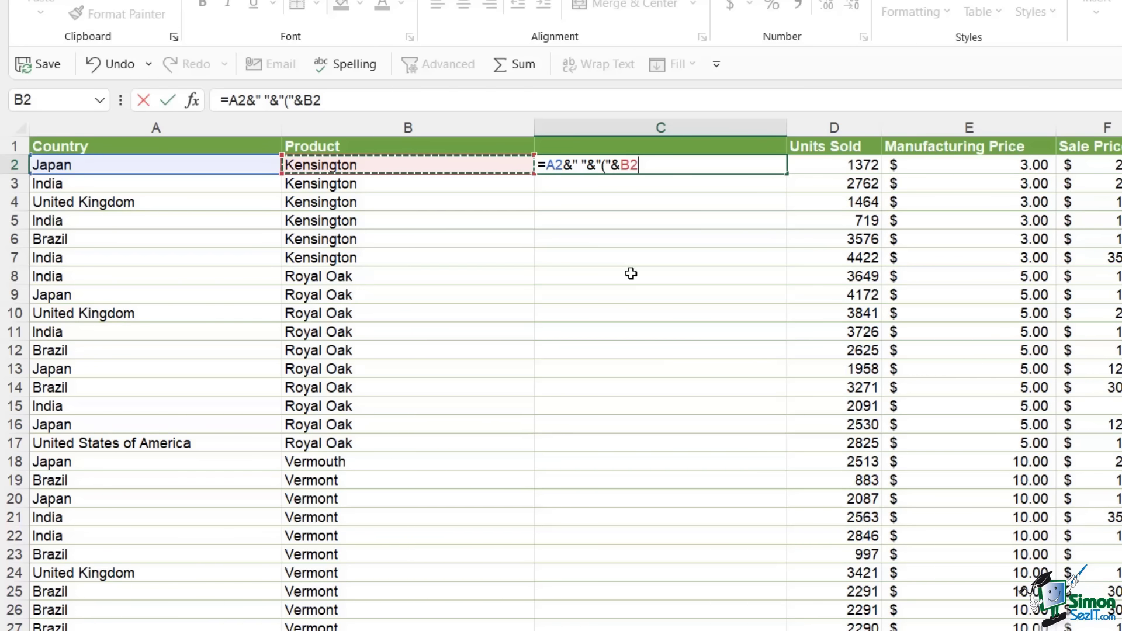
text(&)
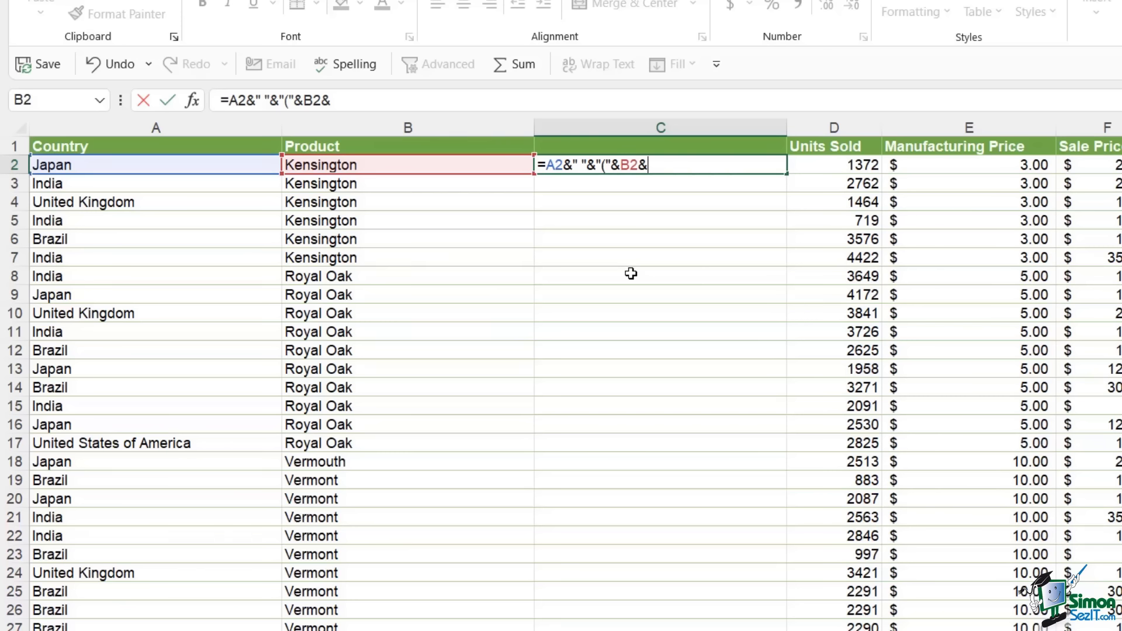
text(")")
key(Return)
click(719, 168)
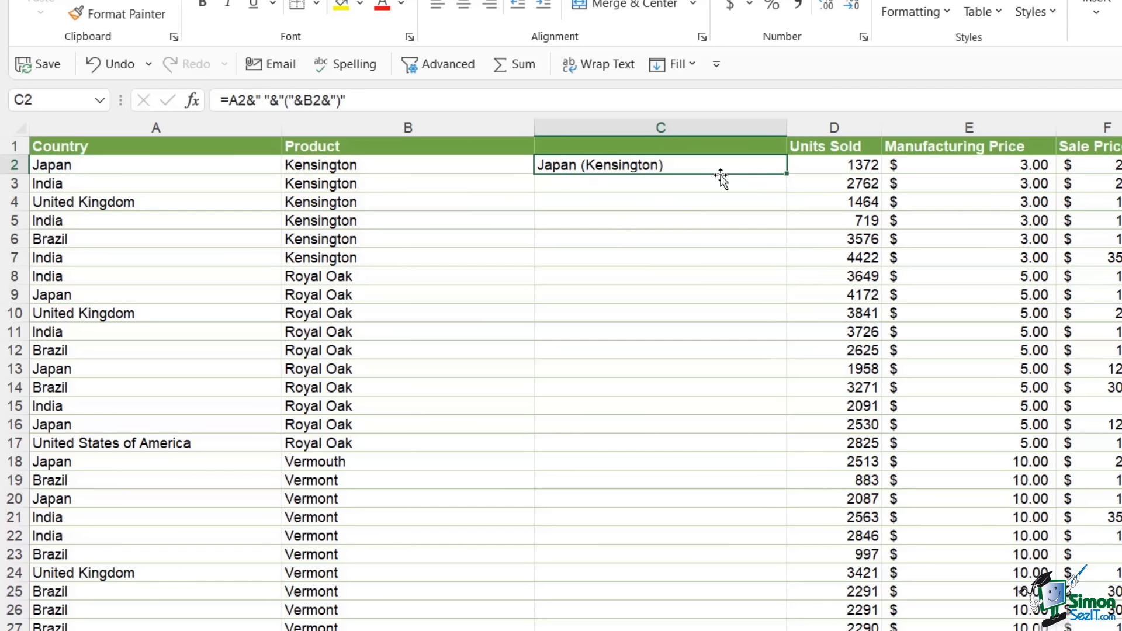
double_click(786, 174)
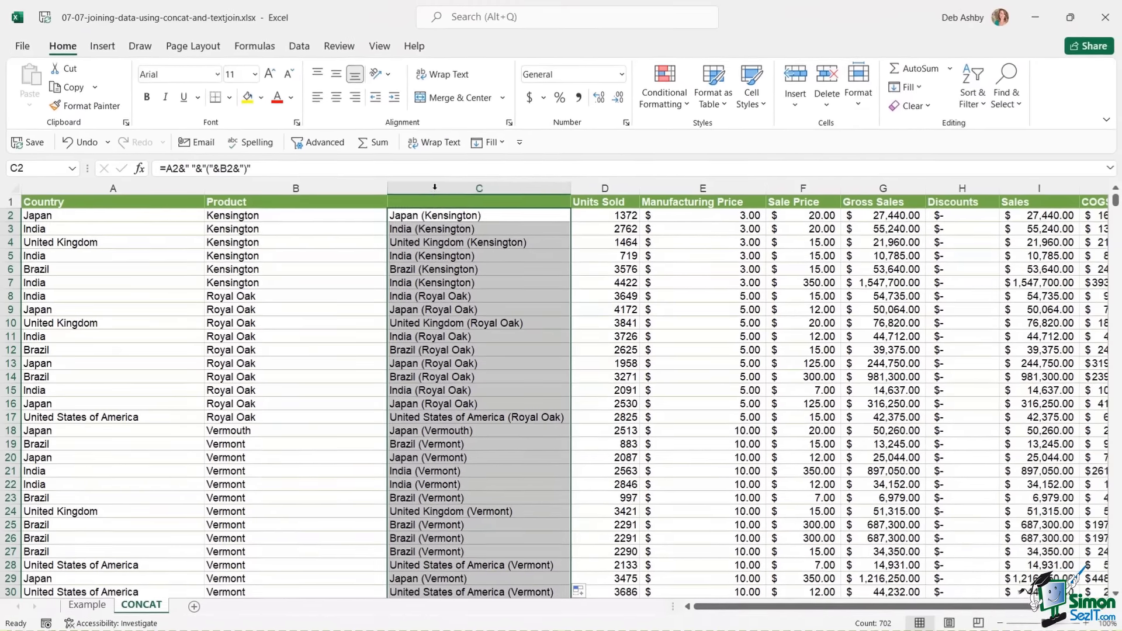
- Delete column C, which holds the joined countries and products, from the CONCAT sheet
right_click(427, 191)
click(428, 191)
right_click(427, 191)
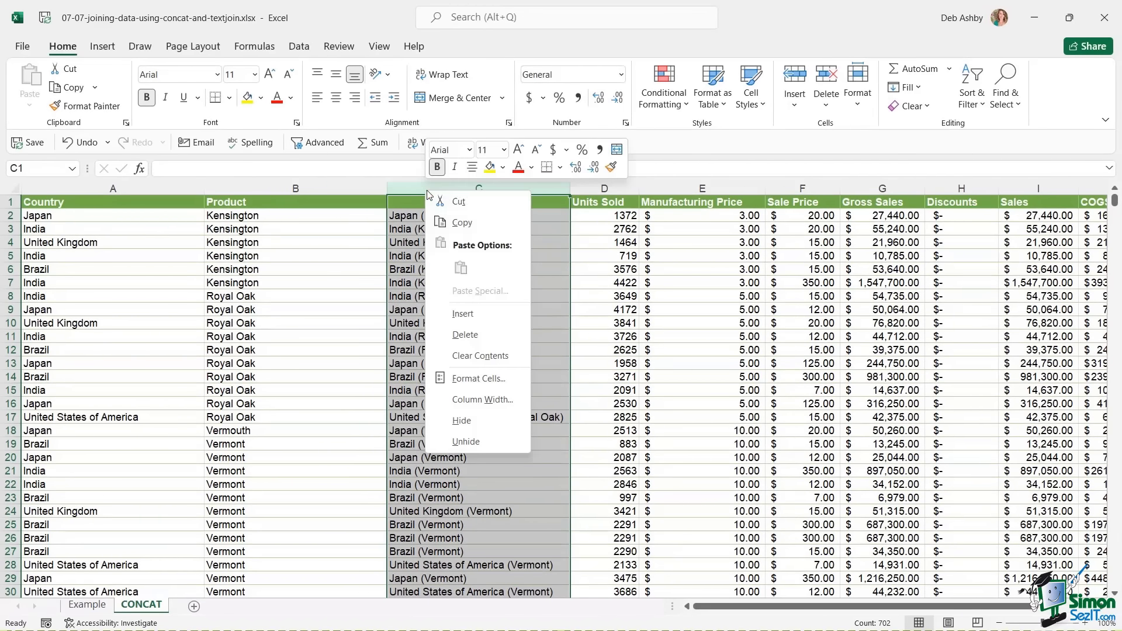
click(472, 338)
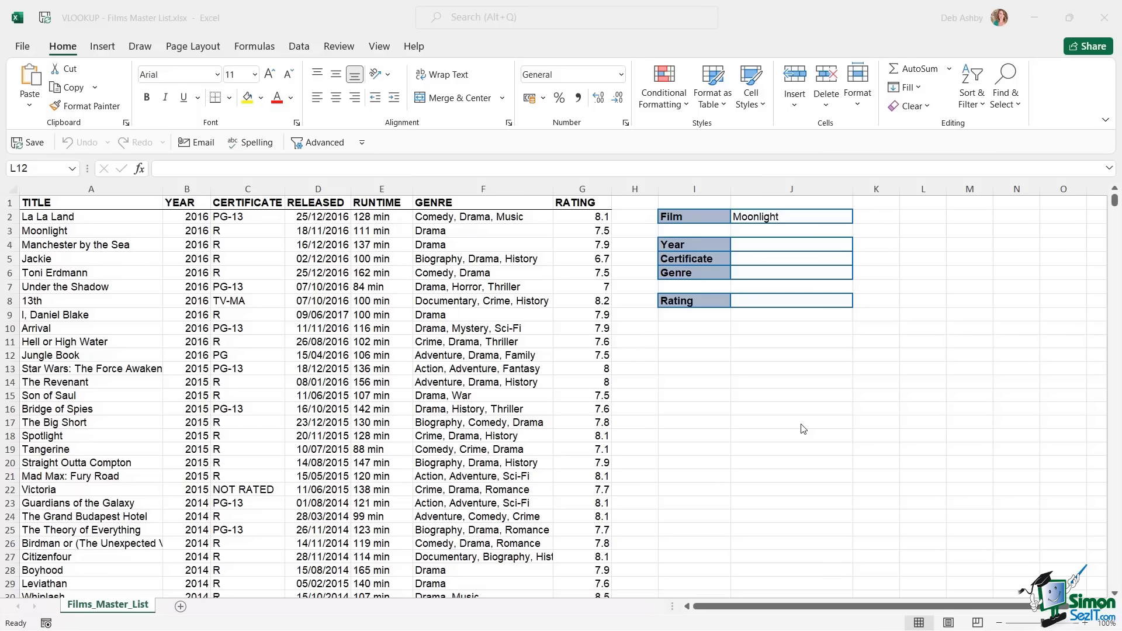
- In the VLOOKUP - Films Master List workbook, find VLOOKUP among the Lookup & Reference functions and read its description
click(282, 19)
click(260, 48)
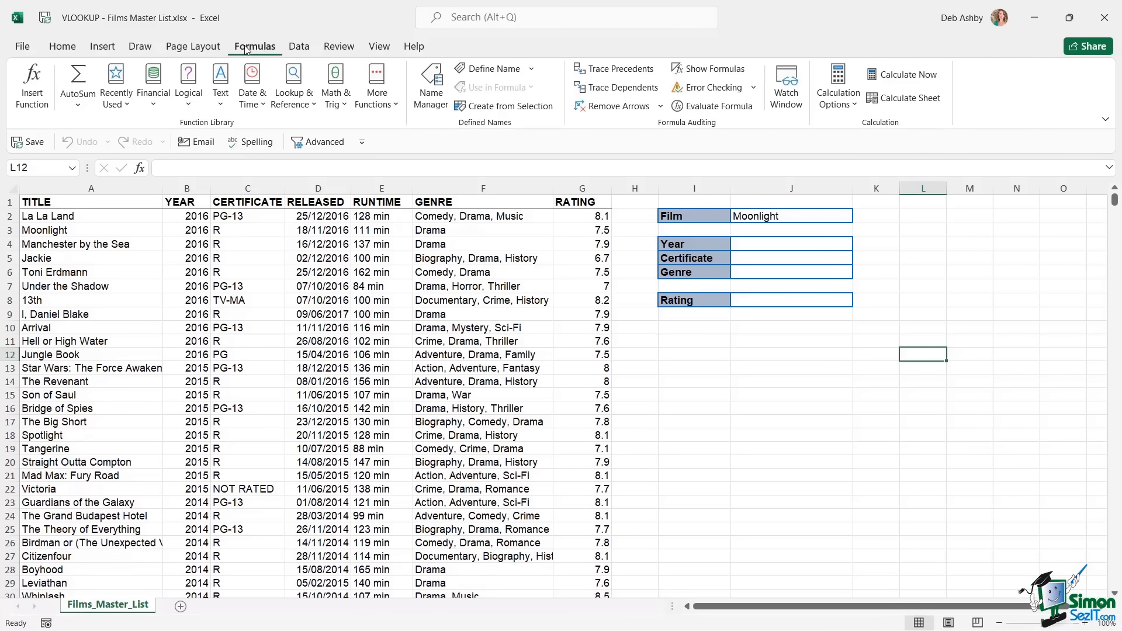
click(308, 102)
scroll(380, 157, down, 3)
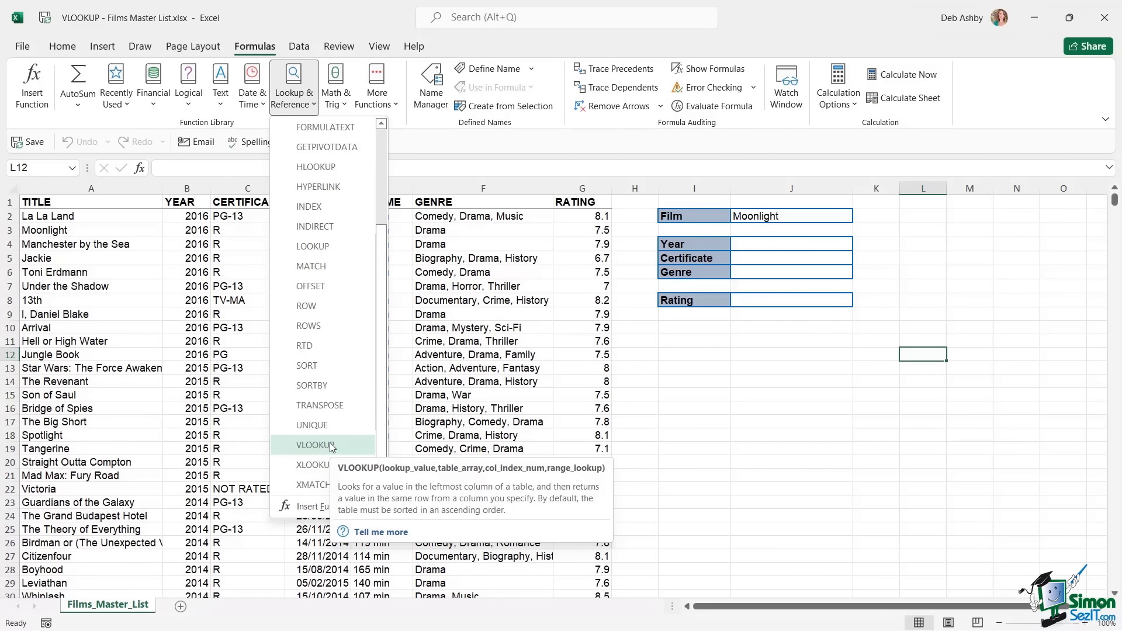
click(737, 418)
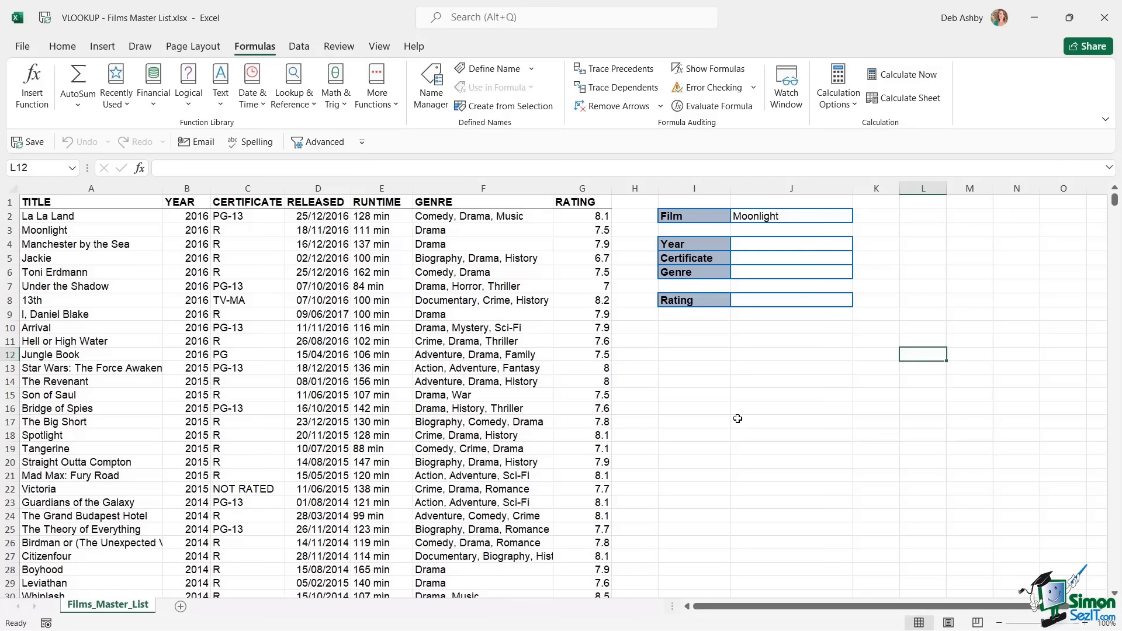
- Examine the film list column by column: title, year, certificate, released, runtime, genre and rating
click(142, 287)
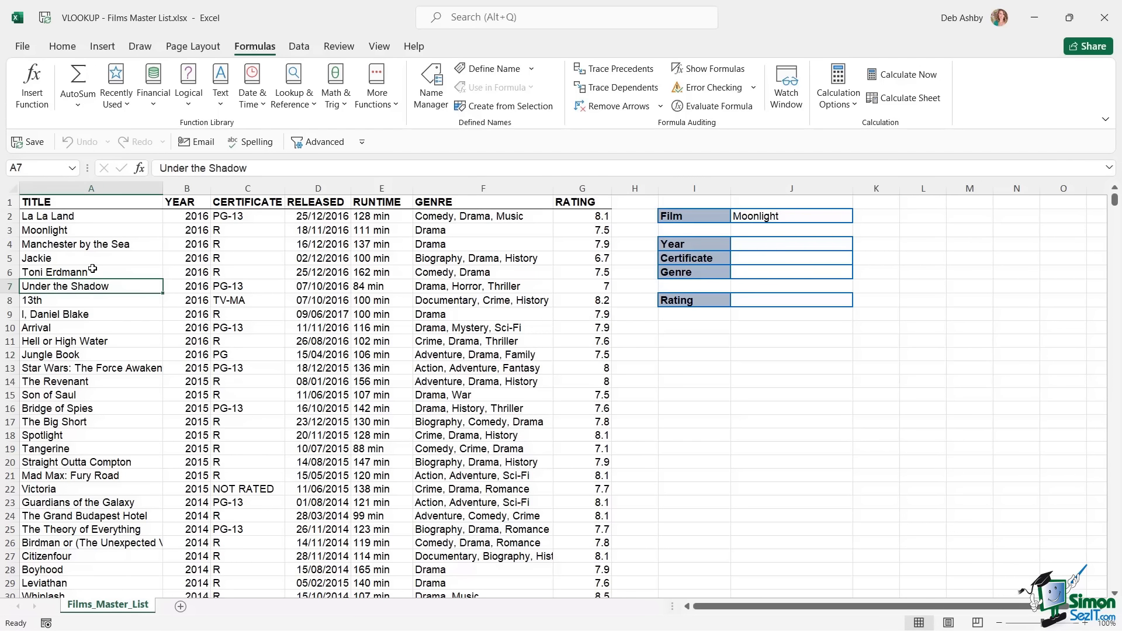
click(82, 233)
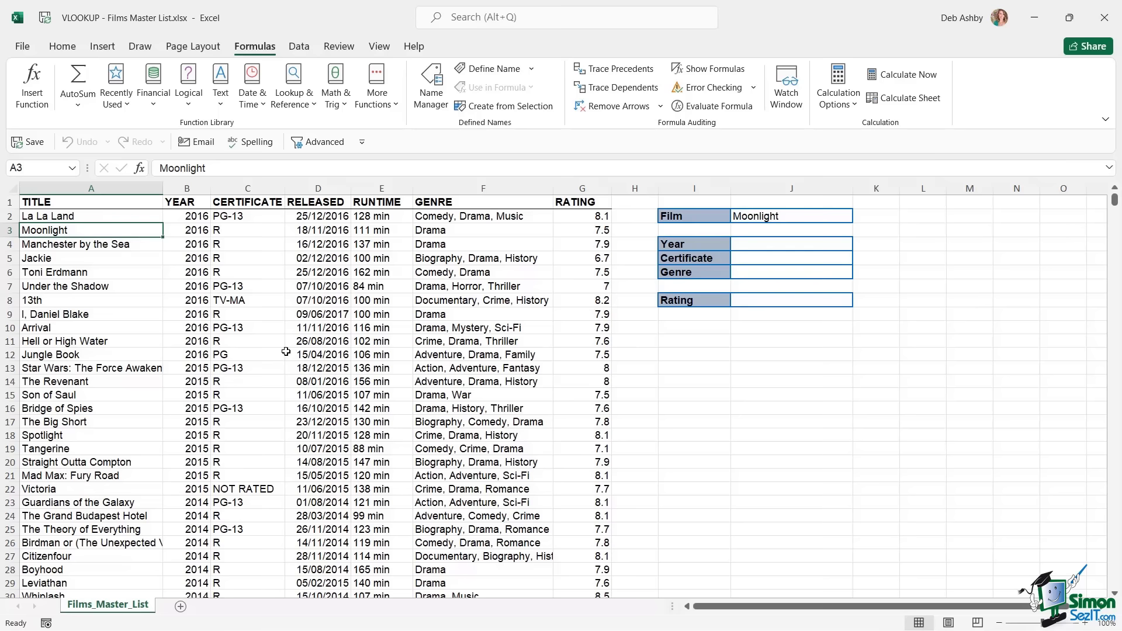
click(93, 200)
key(ctrl+shift+Down)
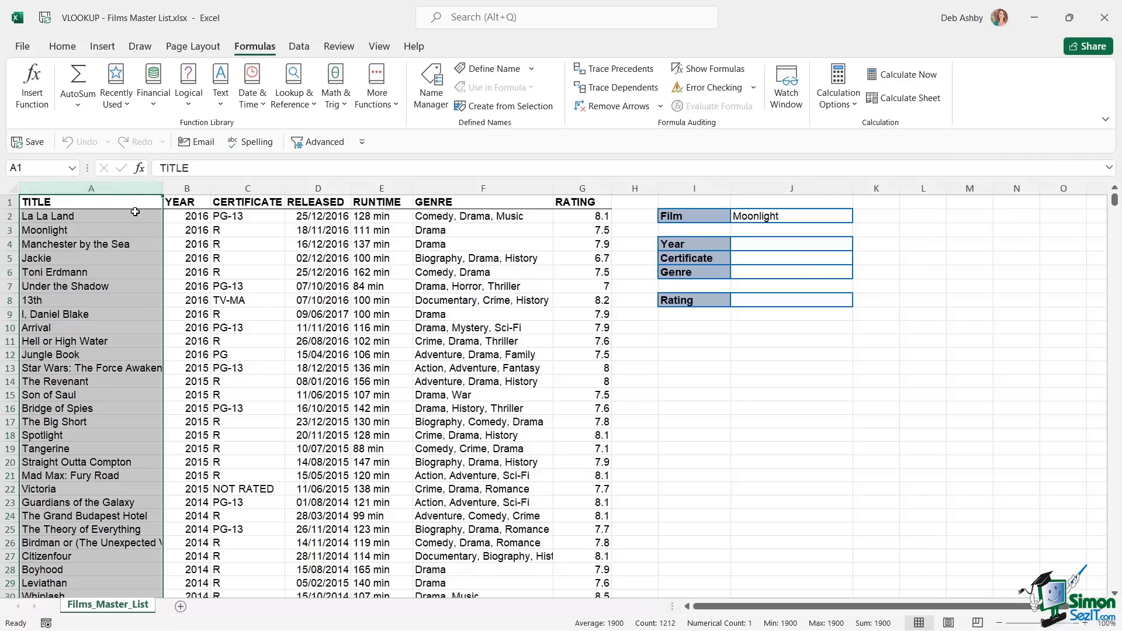
click(185, 188)
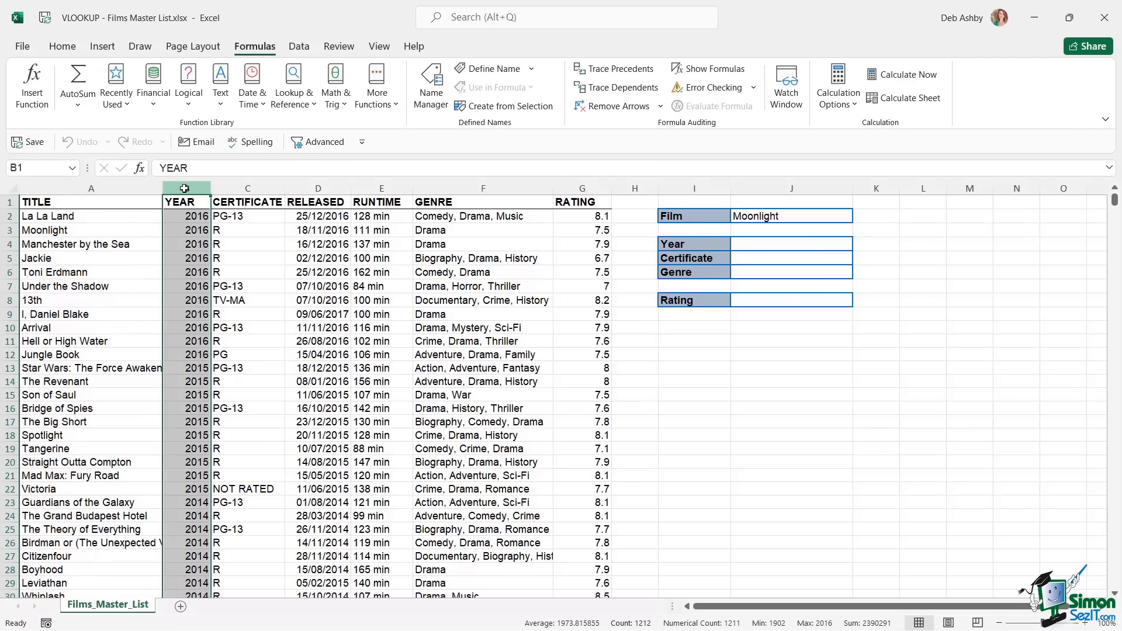
click(250, 188)
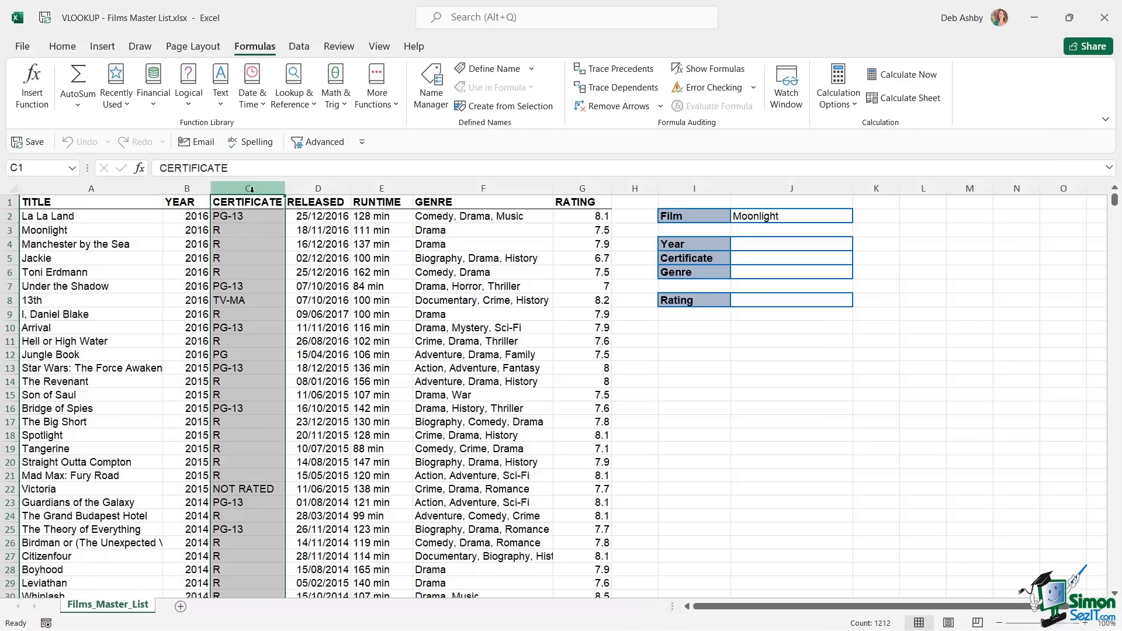
click(335, 187)
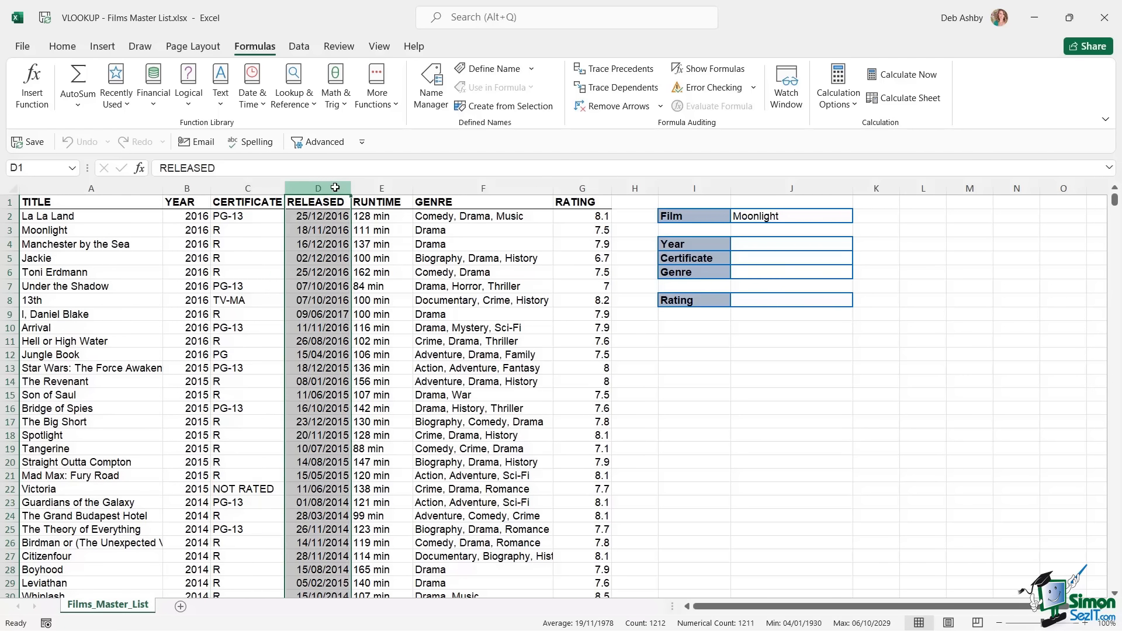
click(376, 188)
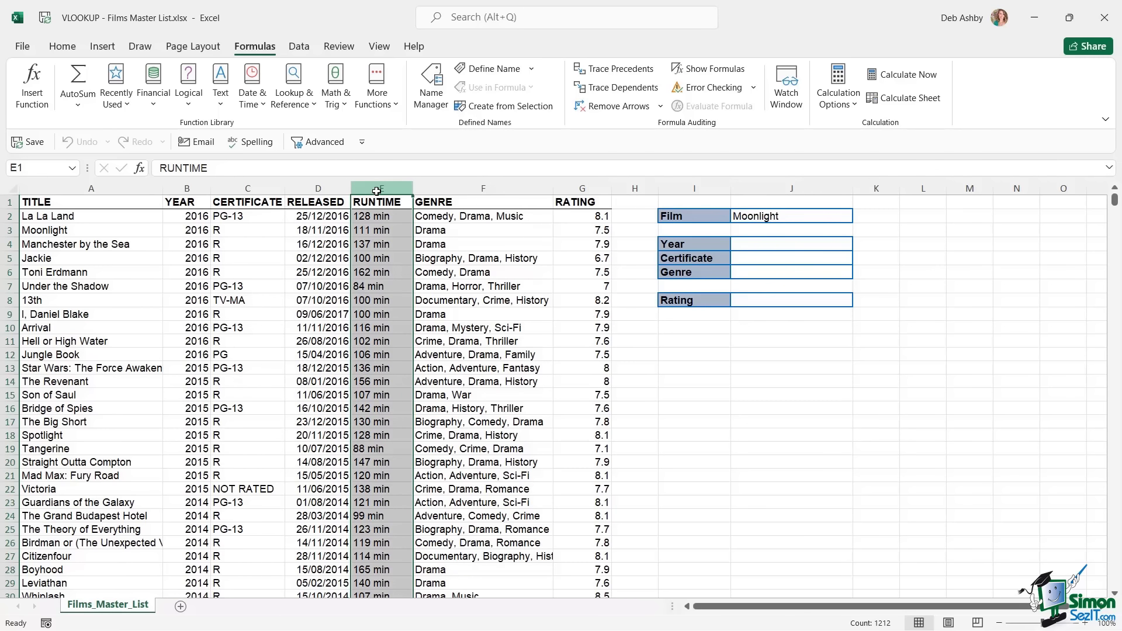
click(455, 189)
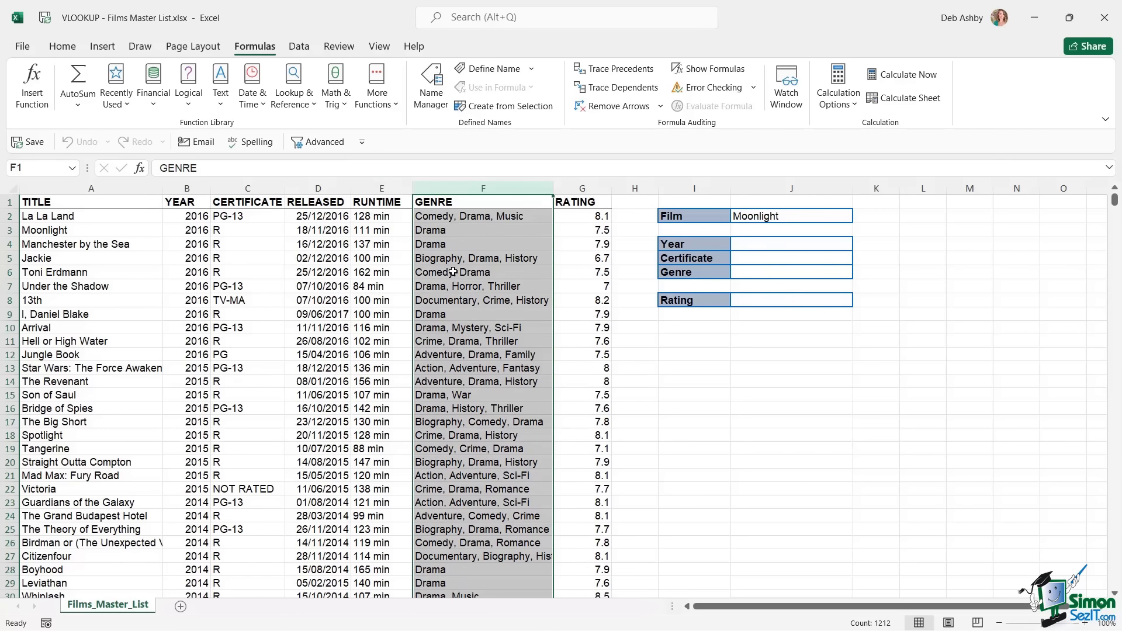
click(583, 189)
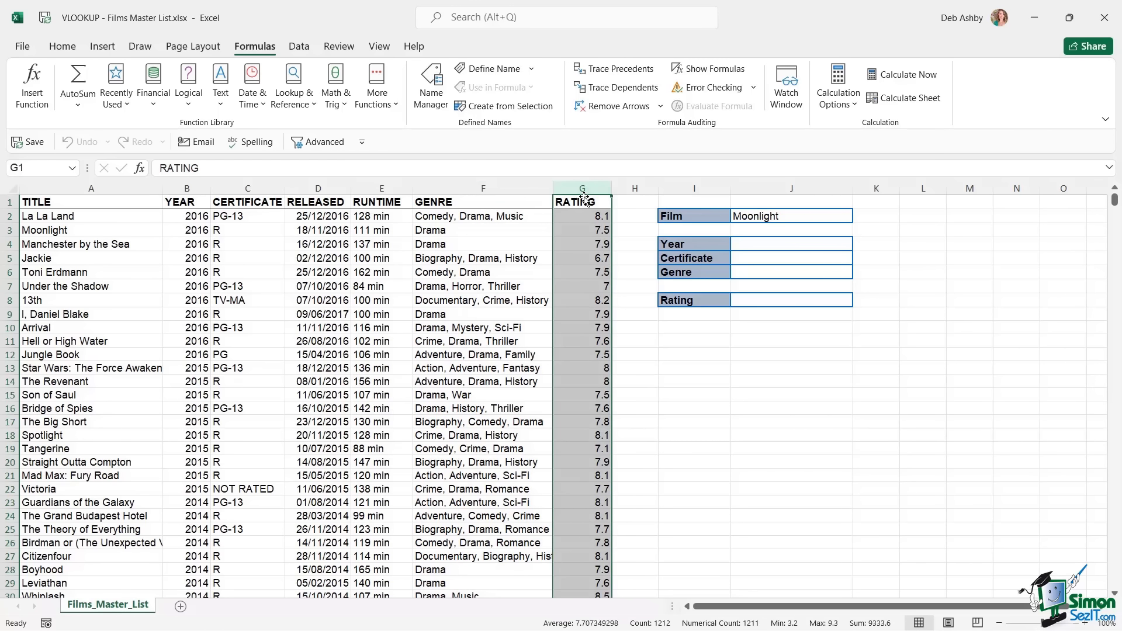
- Examine the lookup form: the film title in J2 and the Year, Certificate, Genre and Rating cells under it
click(752, 244)
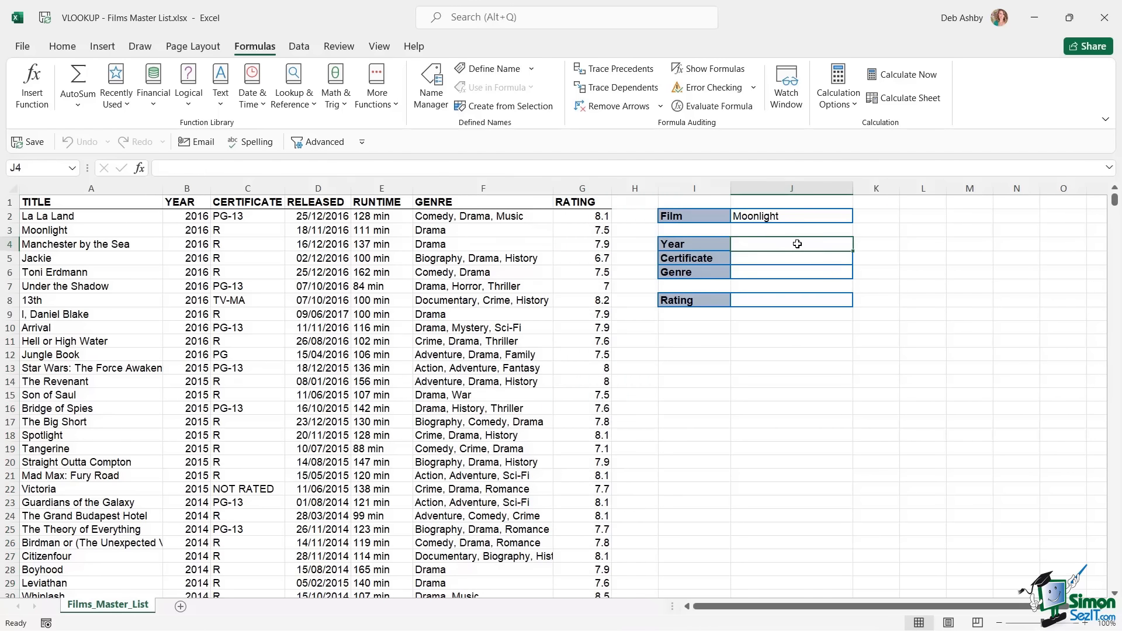
click(757, 217)
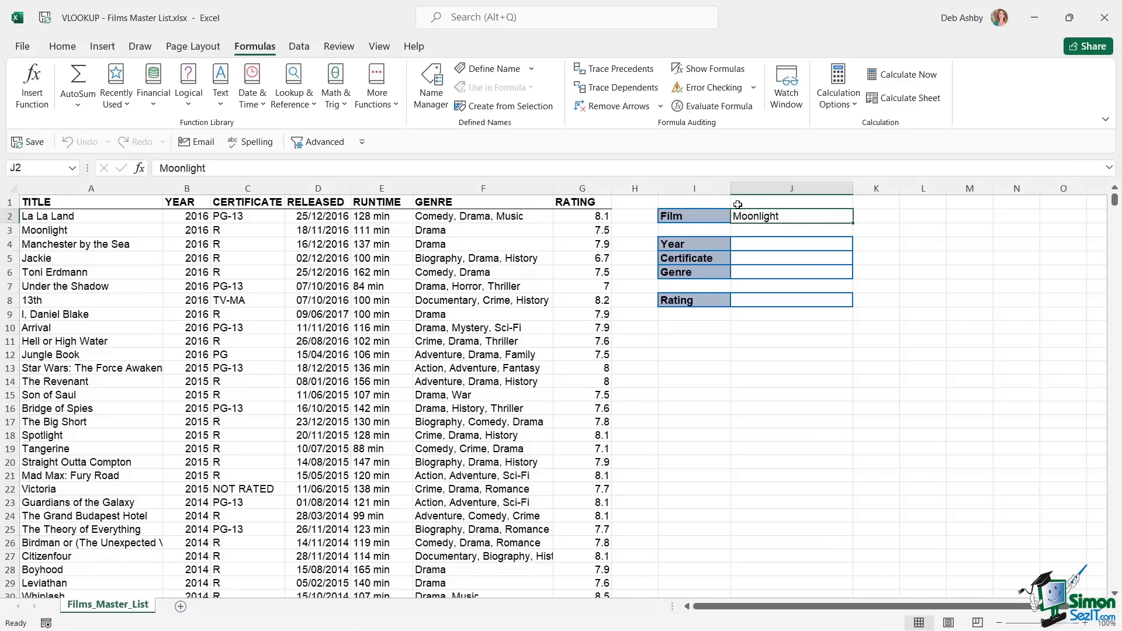
click(750, 246)
click(743, 261)
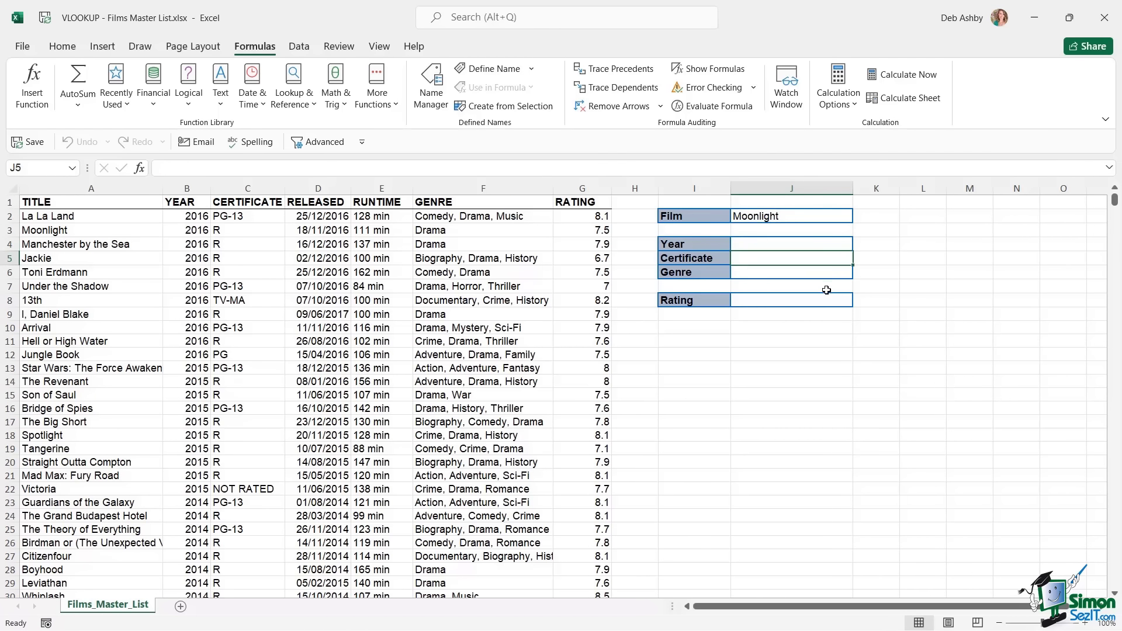
click(749, 275)
click(765, 301)
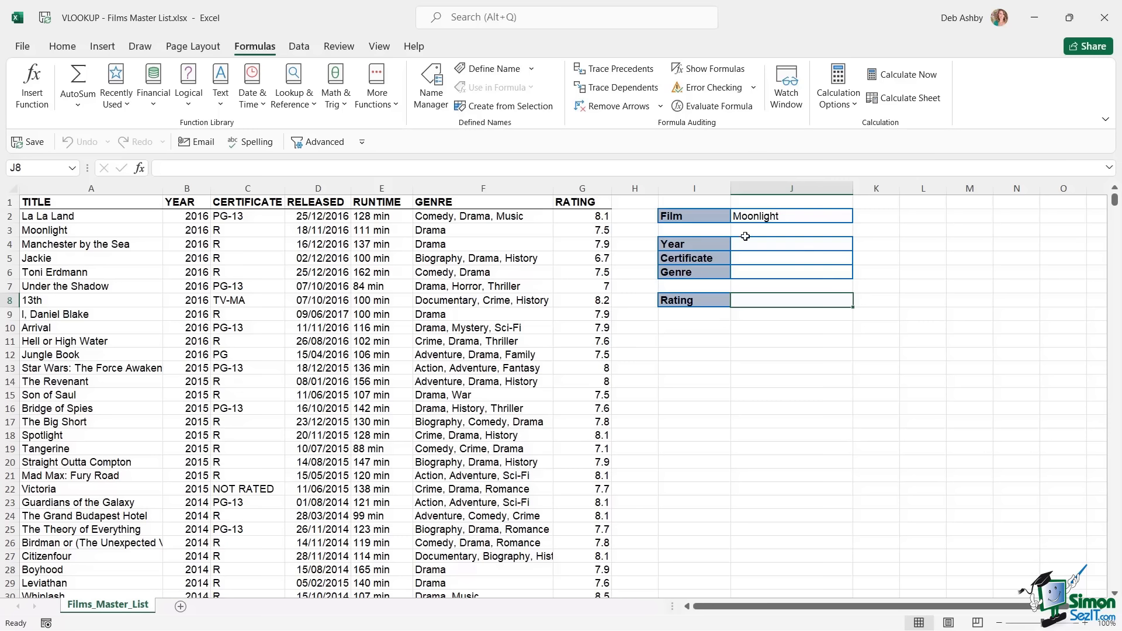
click(767, 219)
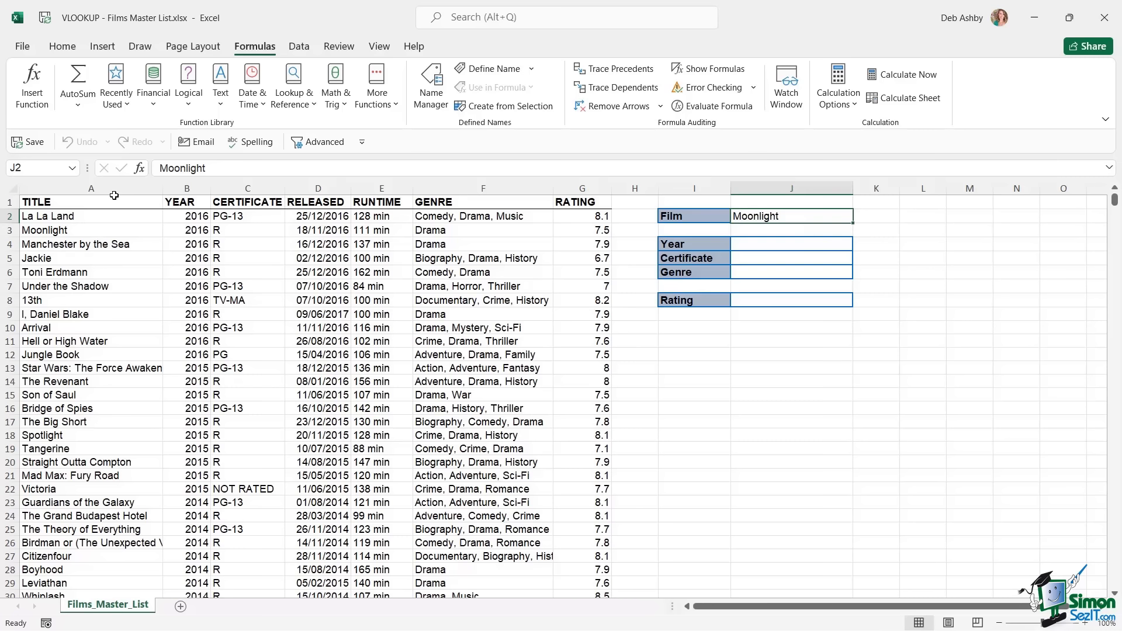
- Begin a VLOOKUP formula in Year cell J4 with J2 as the lookup value and A1:G1212 as the table array
click(758, 246)
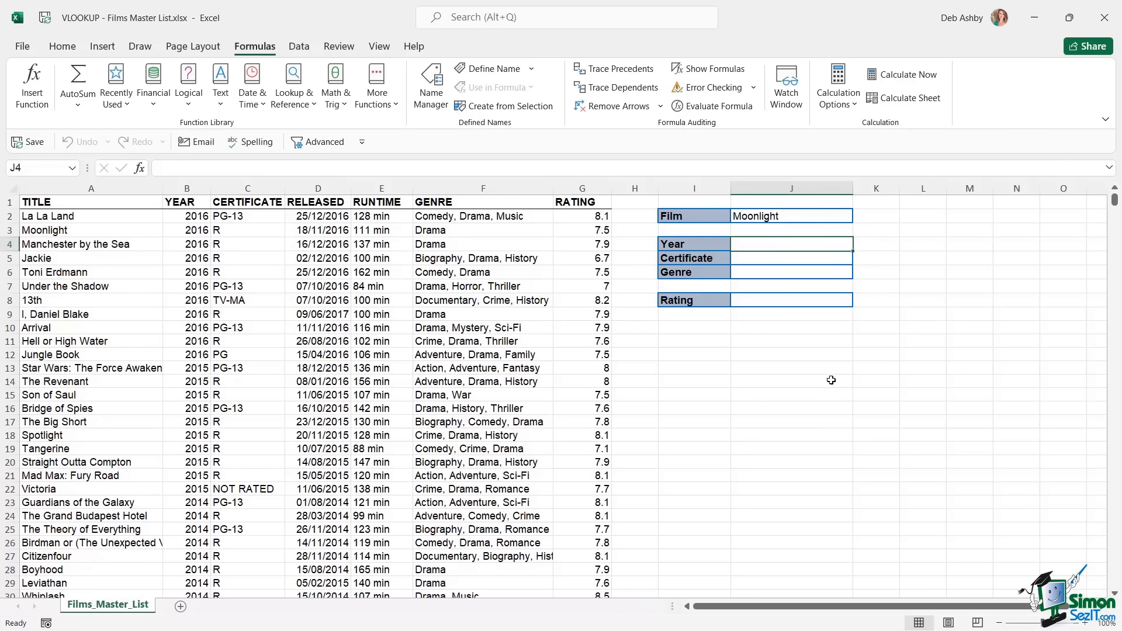
text(=)
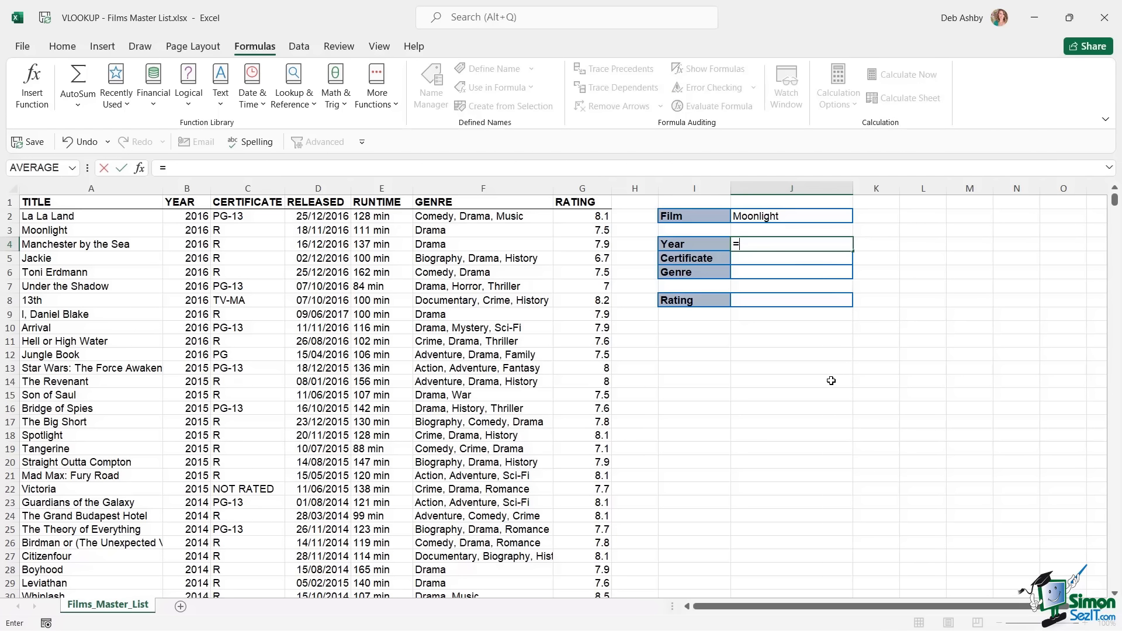
text(VLOO)
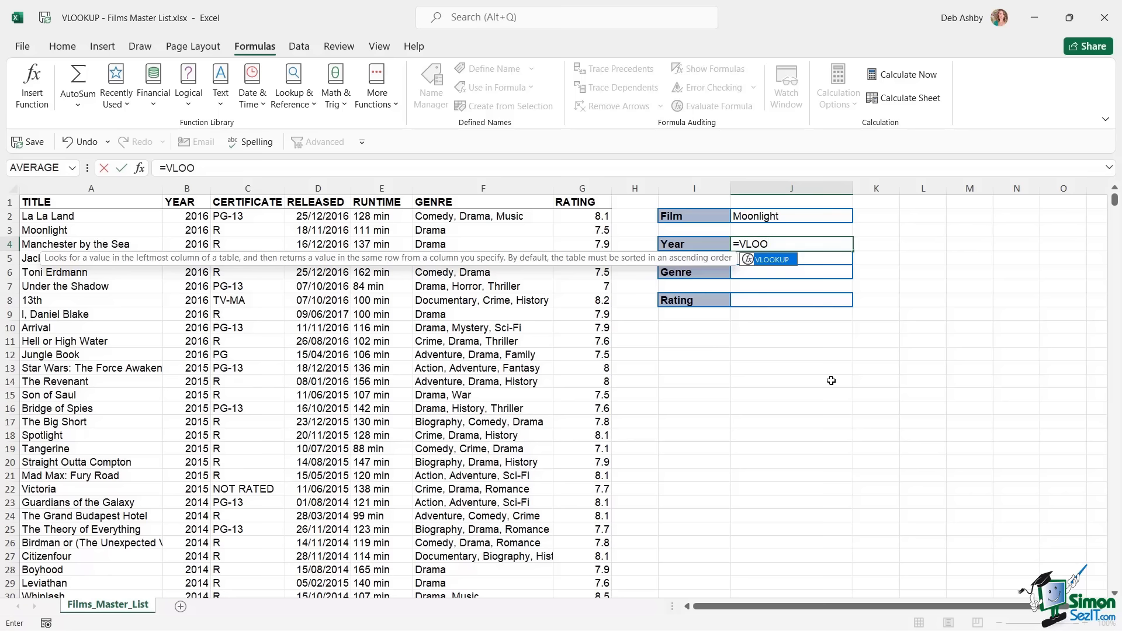
key(Tab)
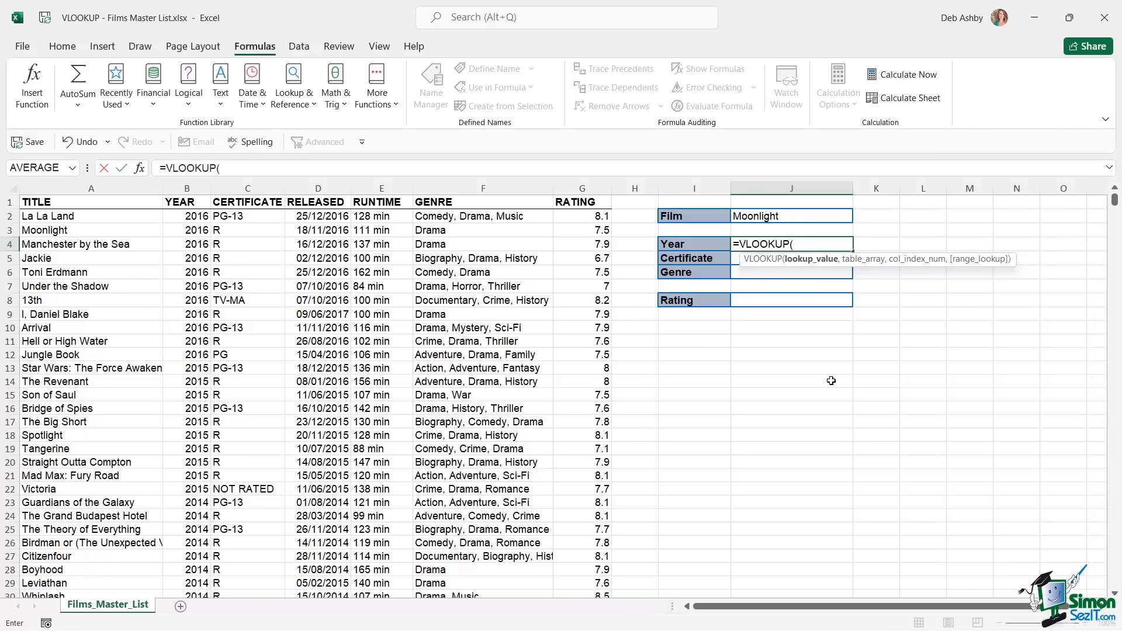
click(789, 216)
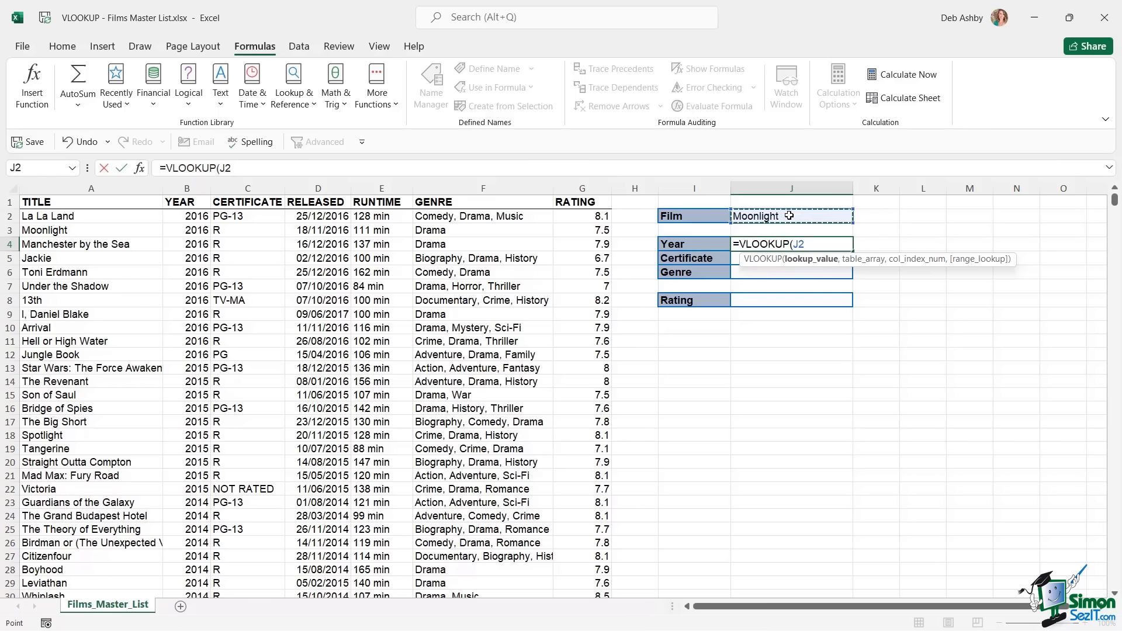
text(,)
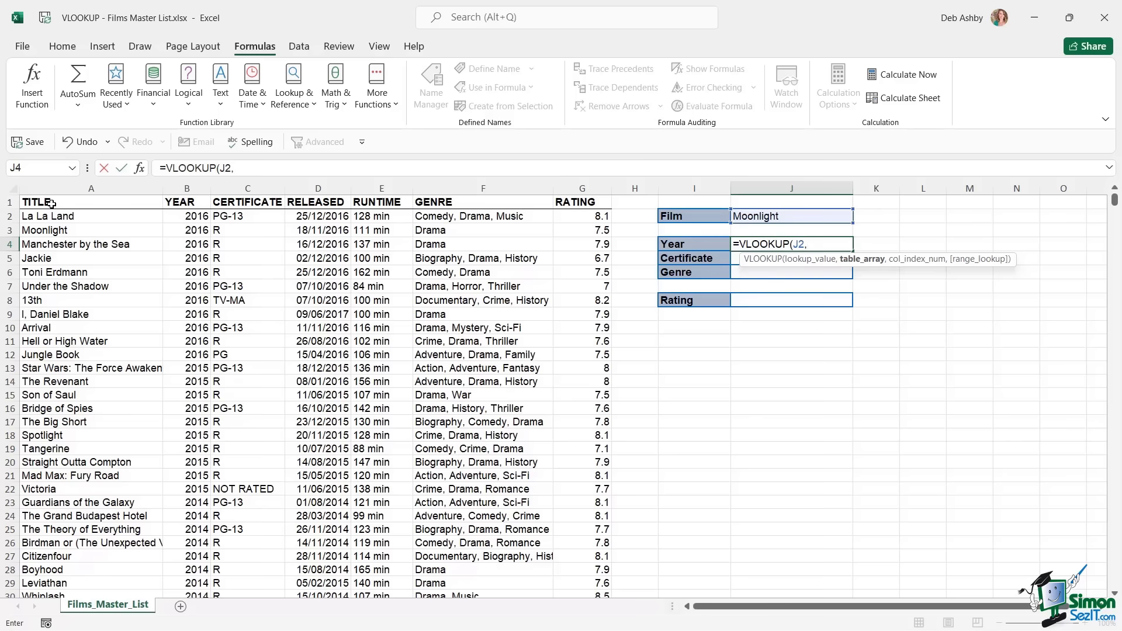
drag(56, 204, 571, 629)
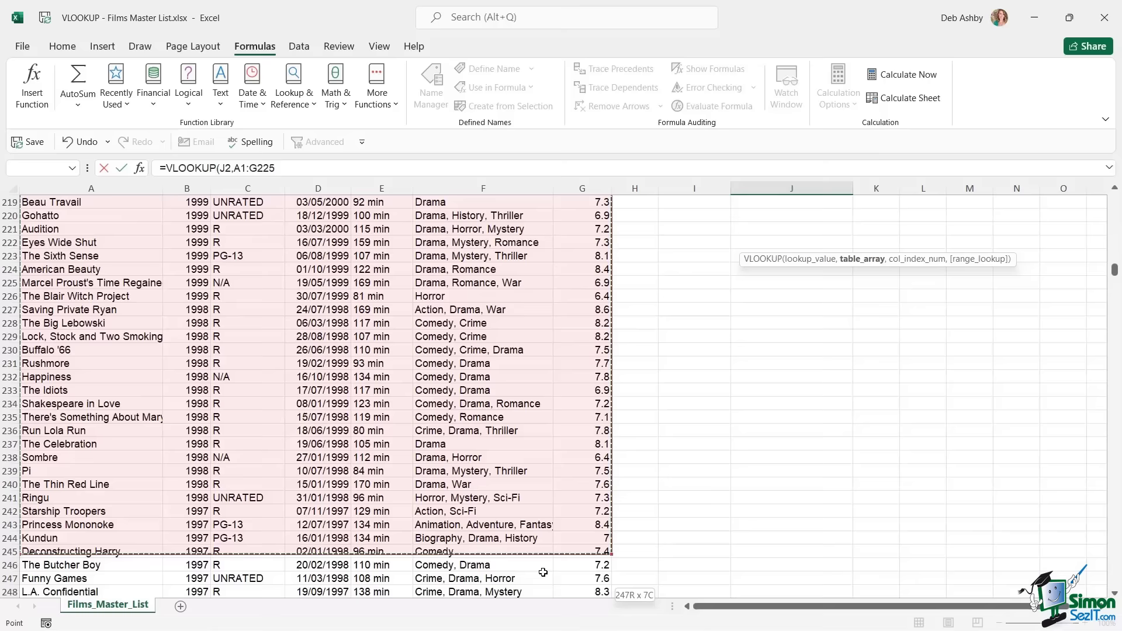
drag(571, 629, 572, 629)
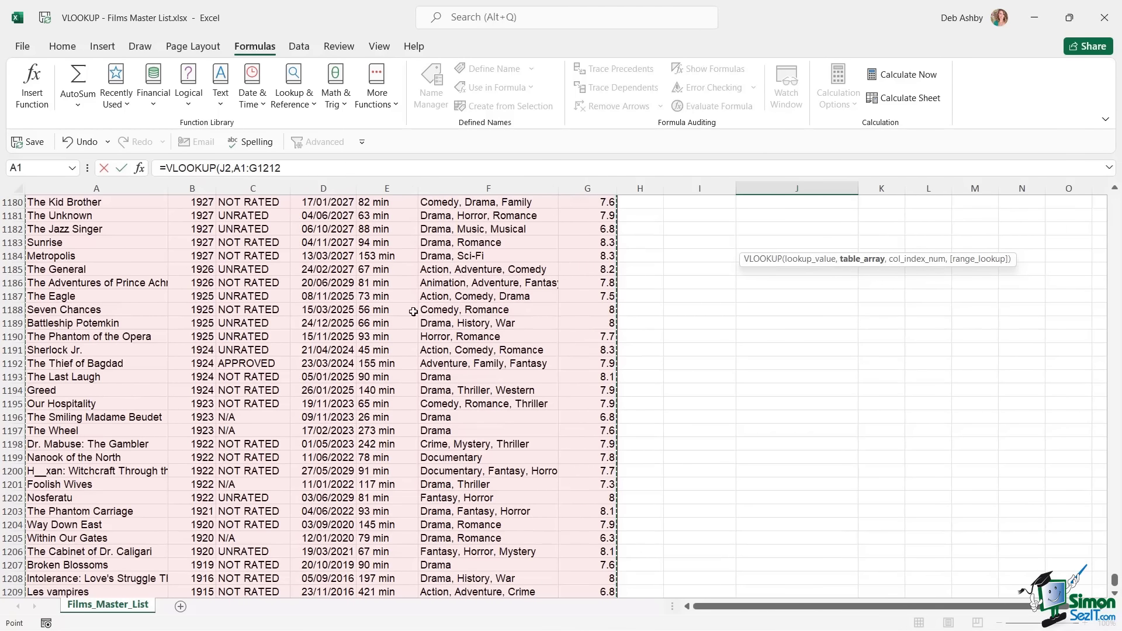
click(289, 166)
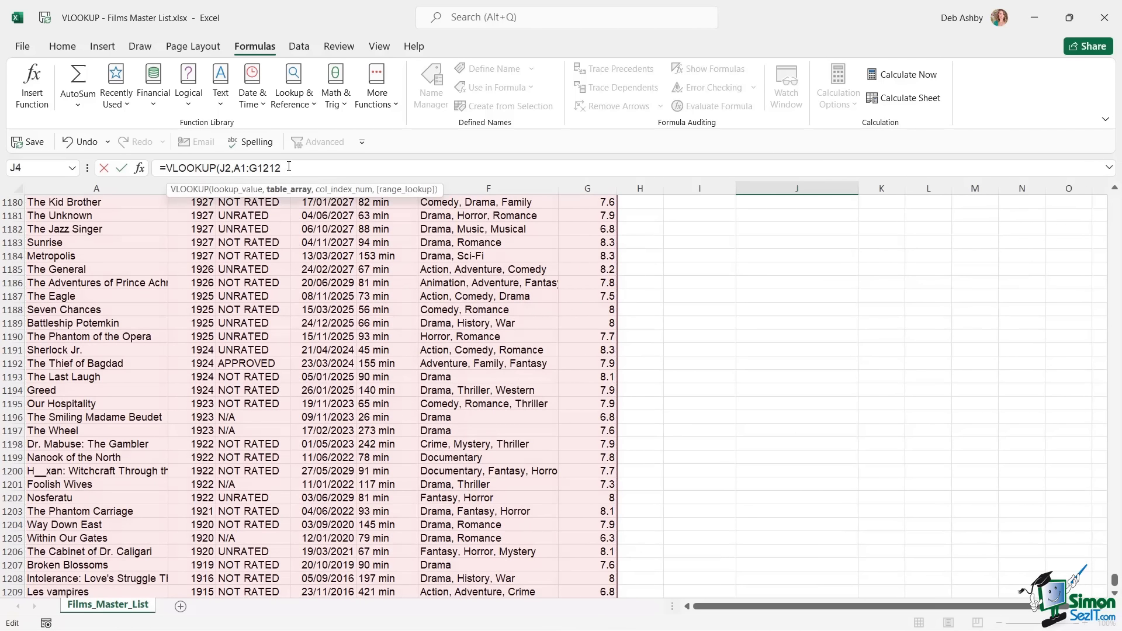
text(,)
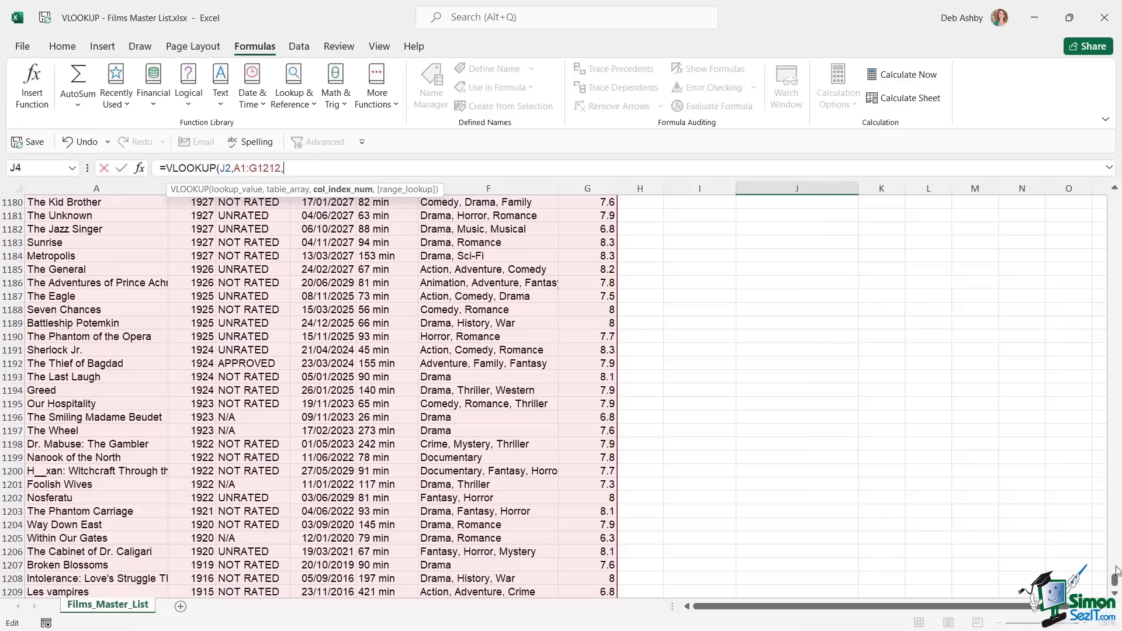
- Complete the Year formula with column index 2 and FALSE for an exact match, and check it against Moonlight's row in the list
drag(1115, 578, 1115, 199)
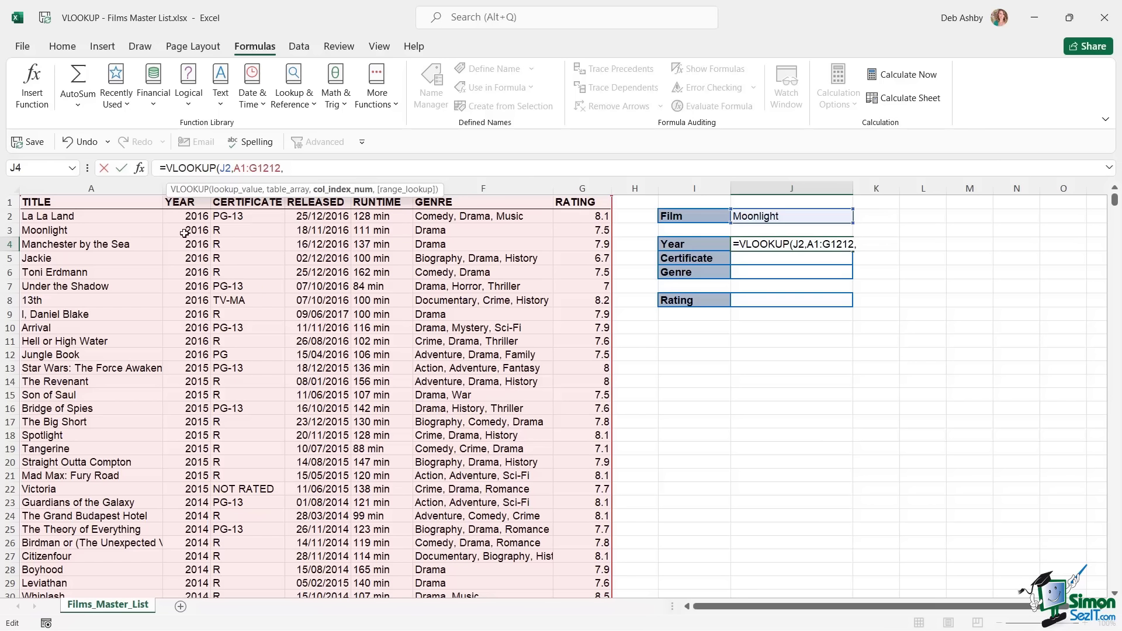
text(2)
text(,)
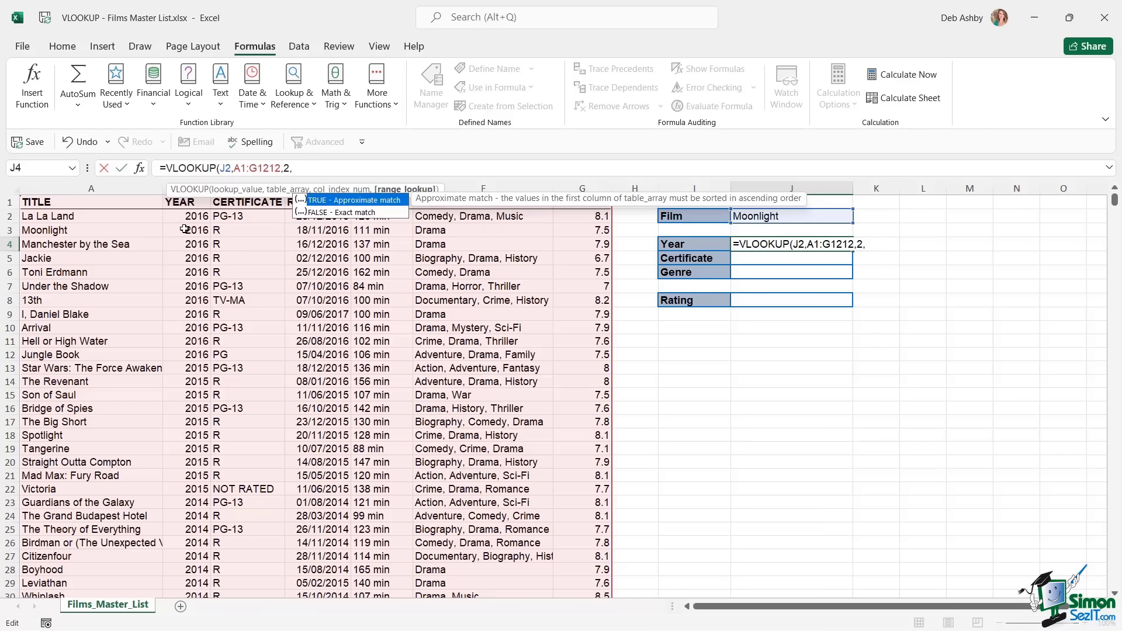
key(BackSpace)
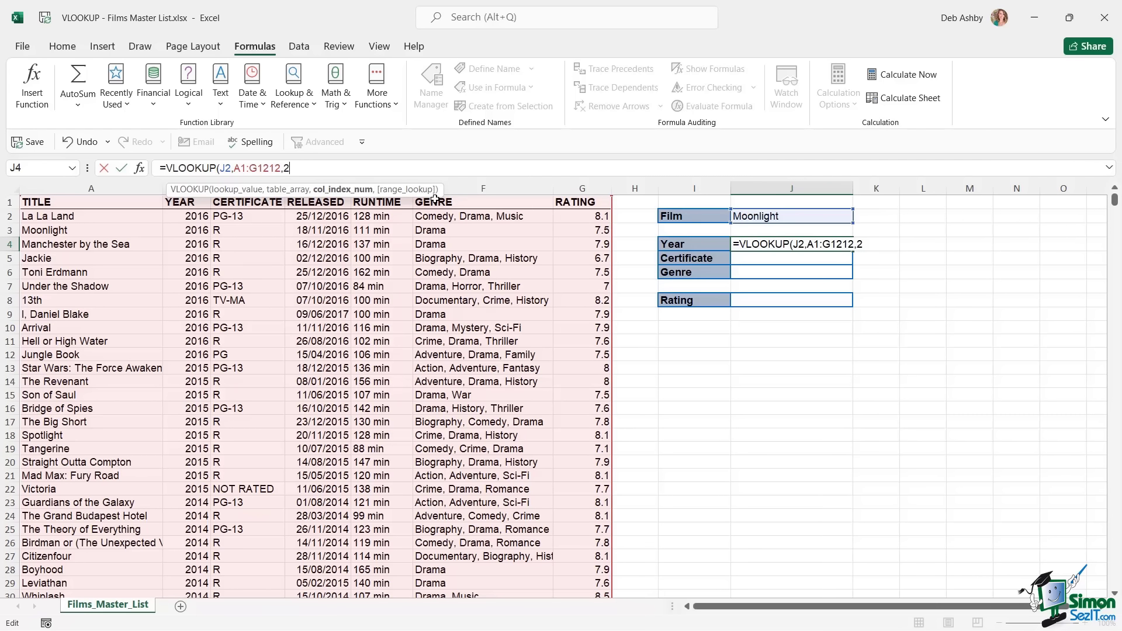
text(,)
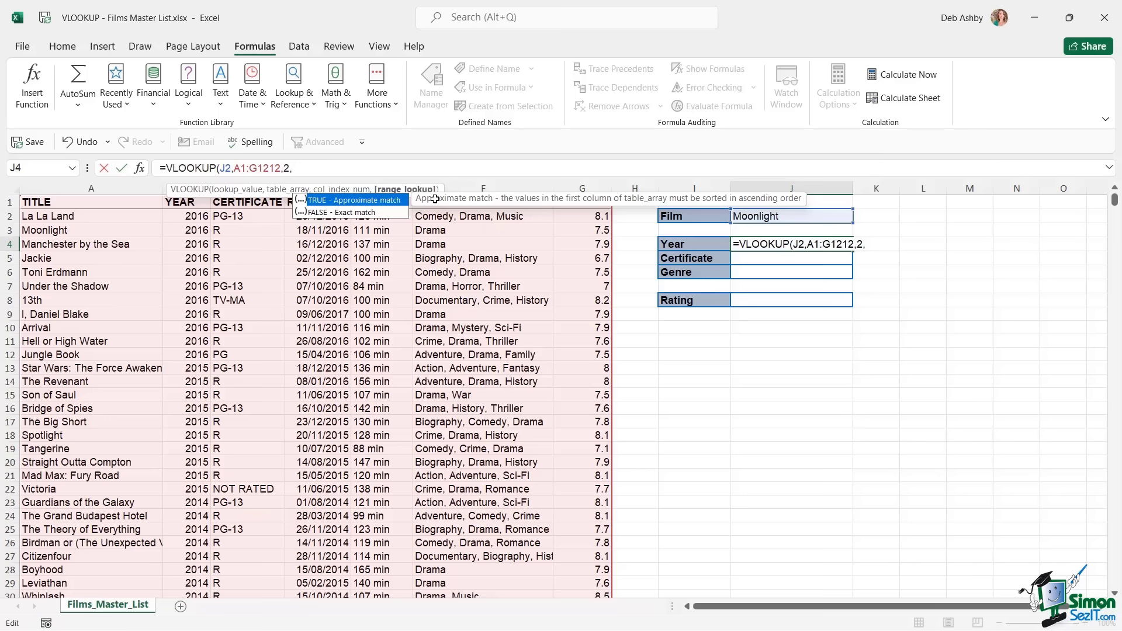
key(Down)
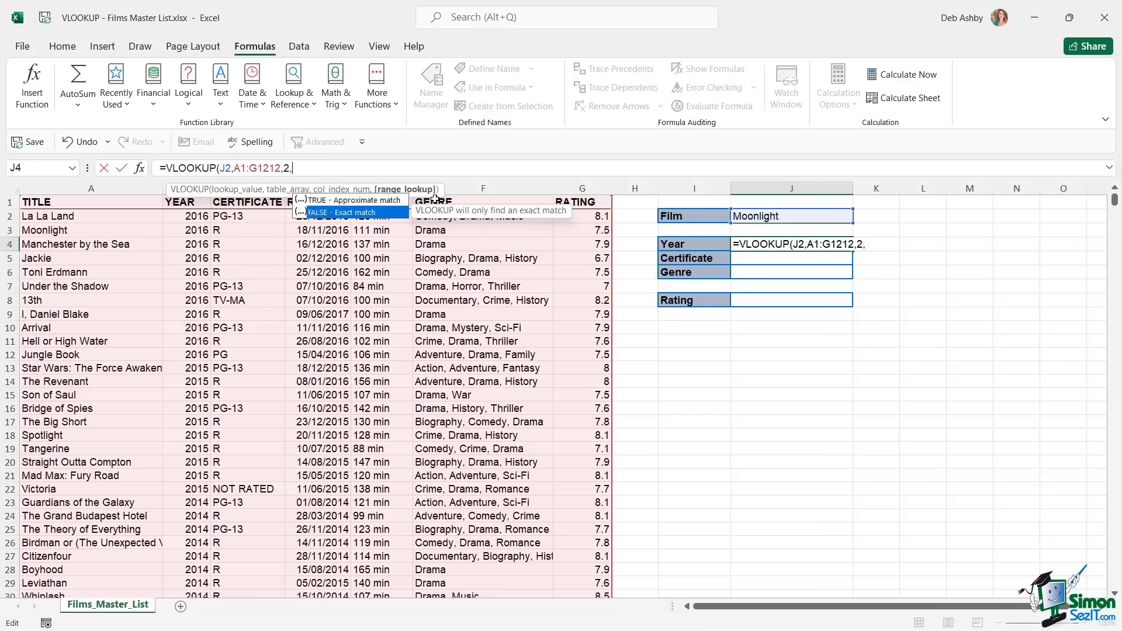
key(BackSpace)
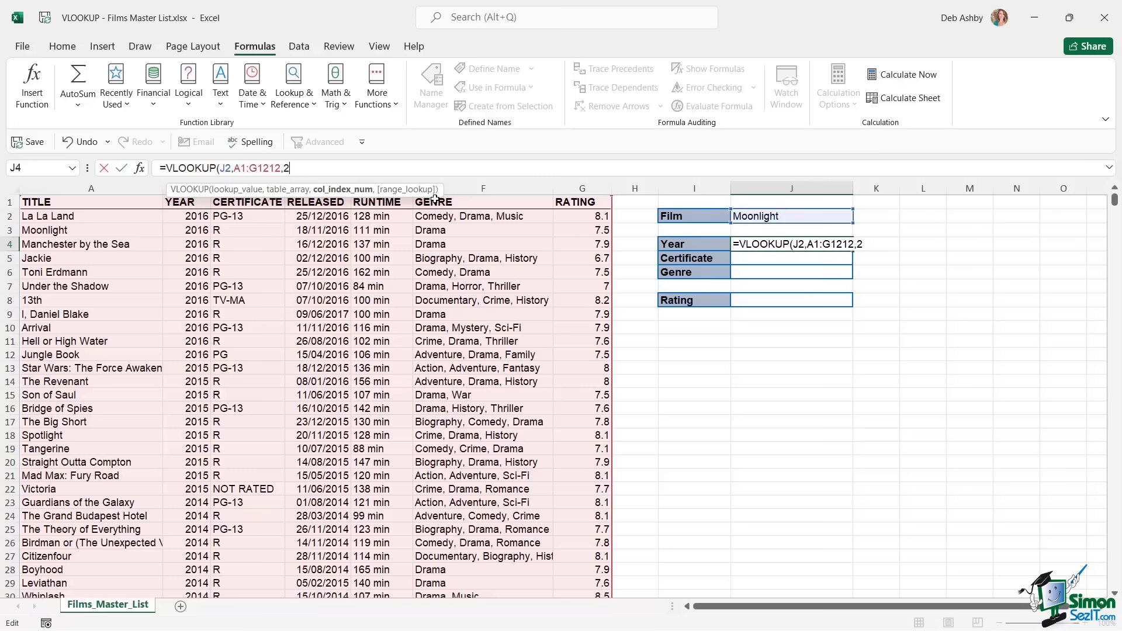
text(,FALSE)
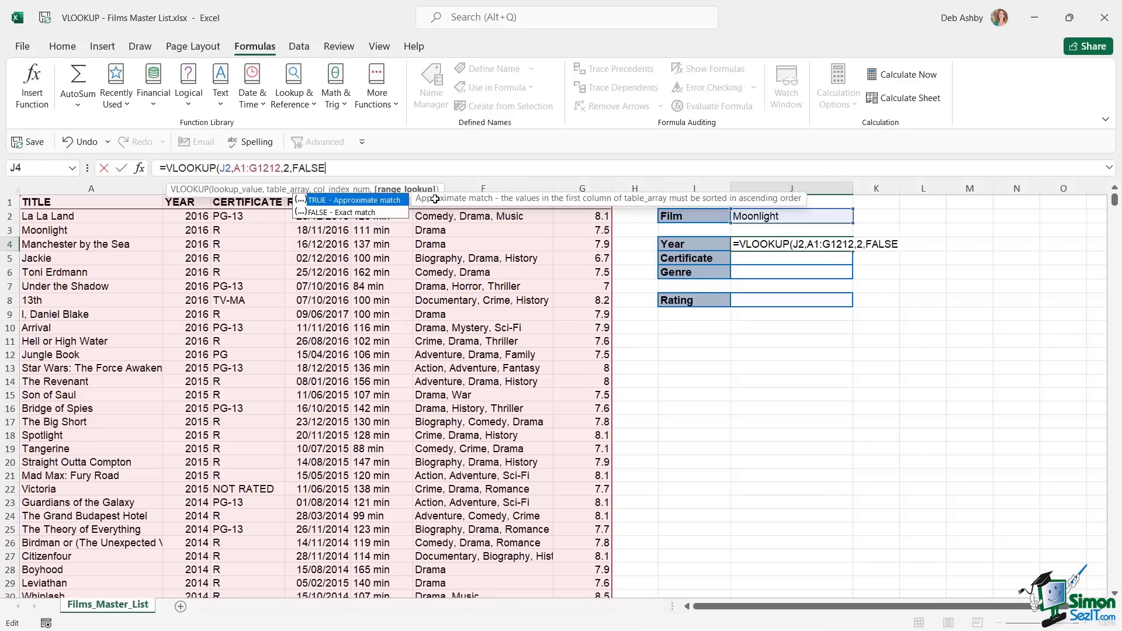
text())
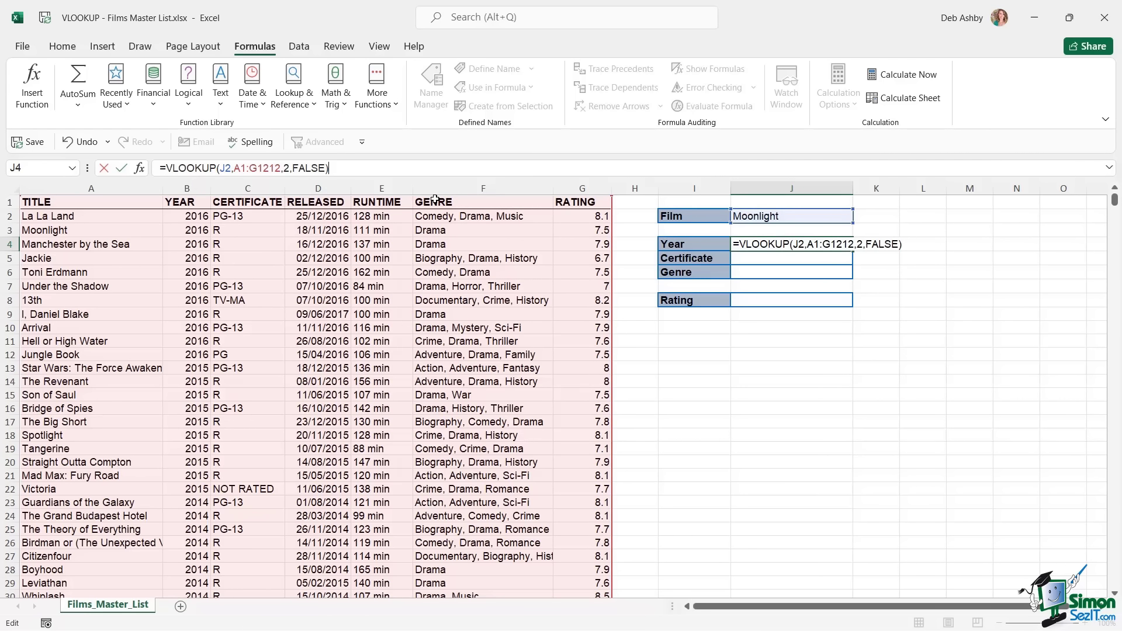
key(Return)
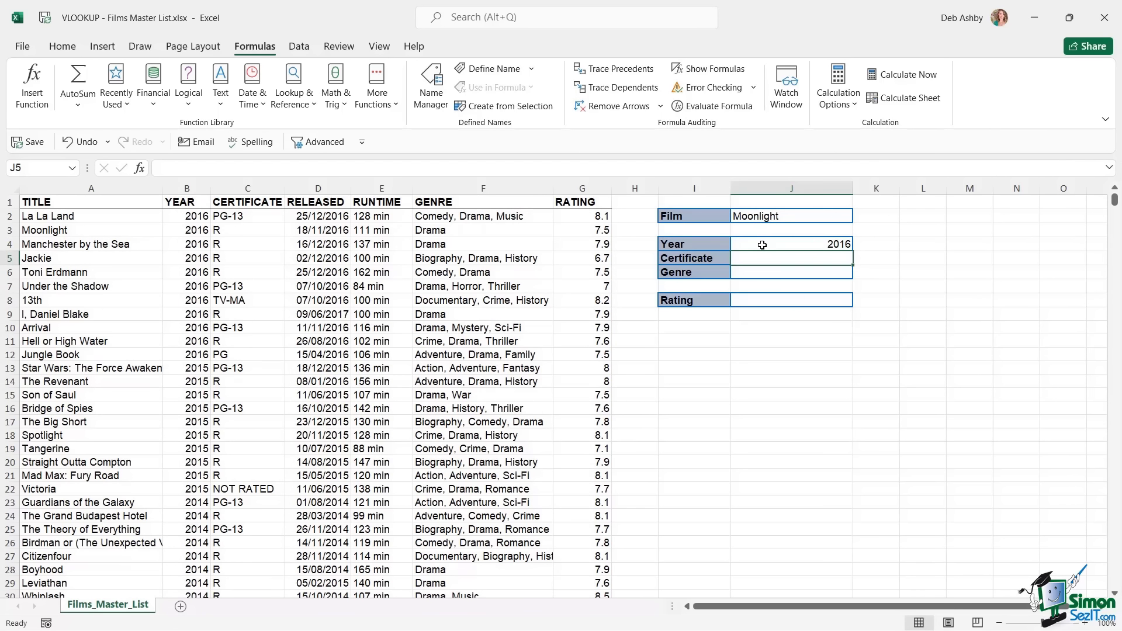
click(45, 233)
drag(51, 231, 584, 231)
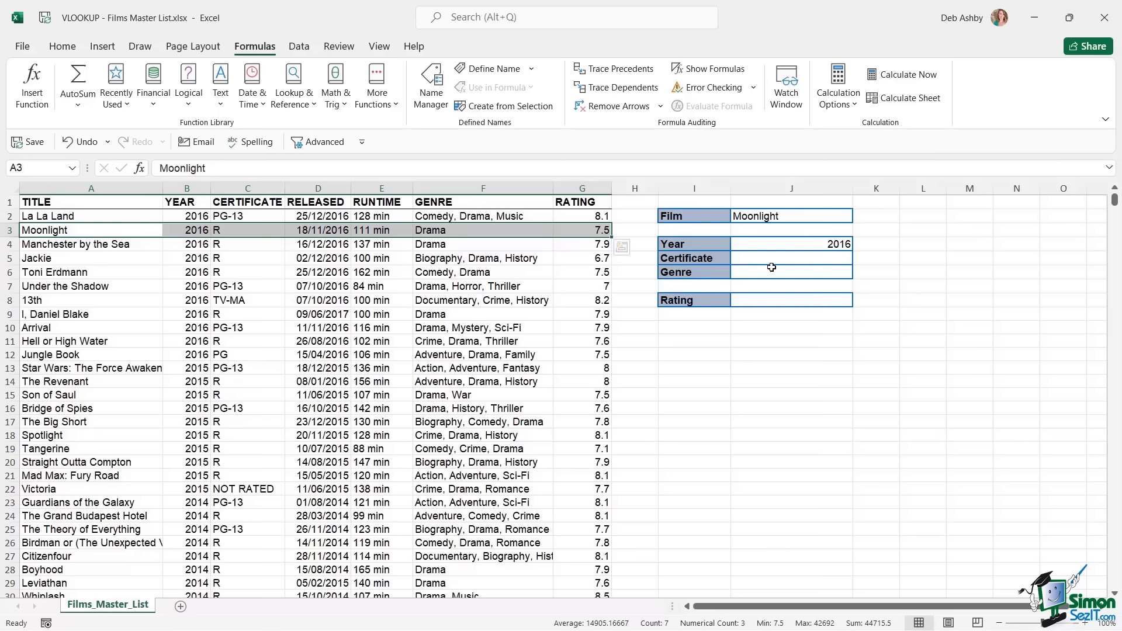
- Begin a VLOOKUP formula in Certificate cell J5 with lookup value J2 and table array A1:G1212
click(769, 261)
text(=vlookup)
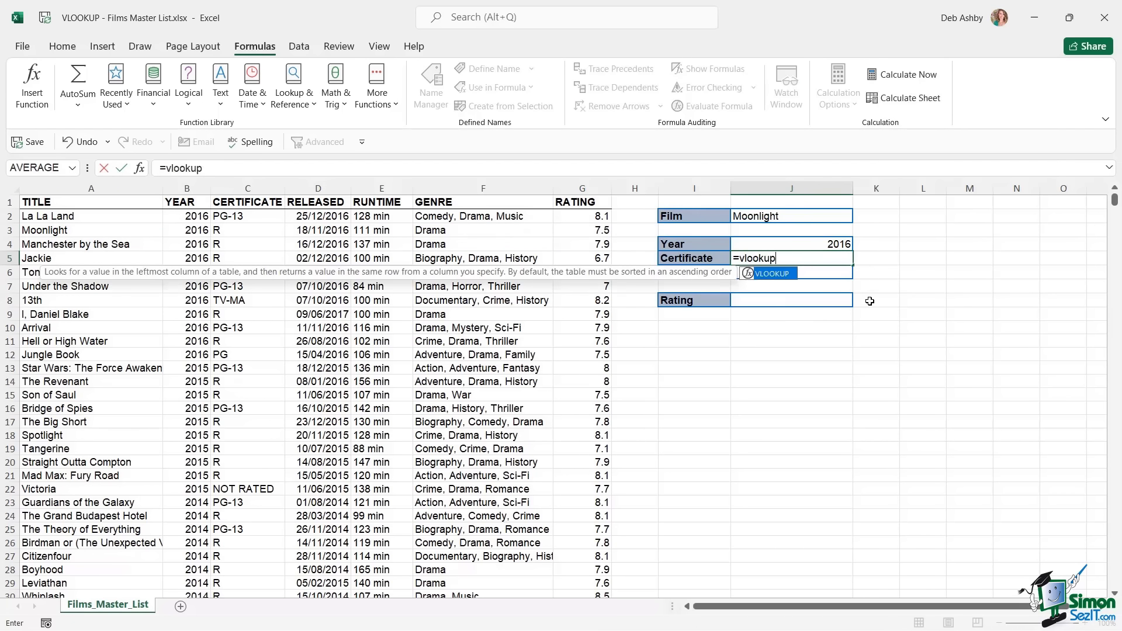
key(Tab)
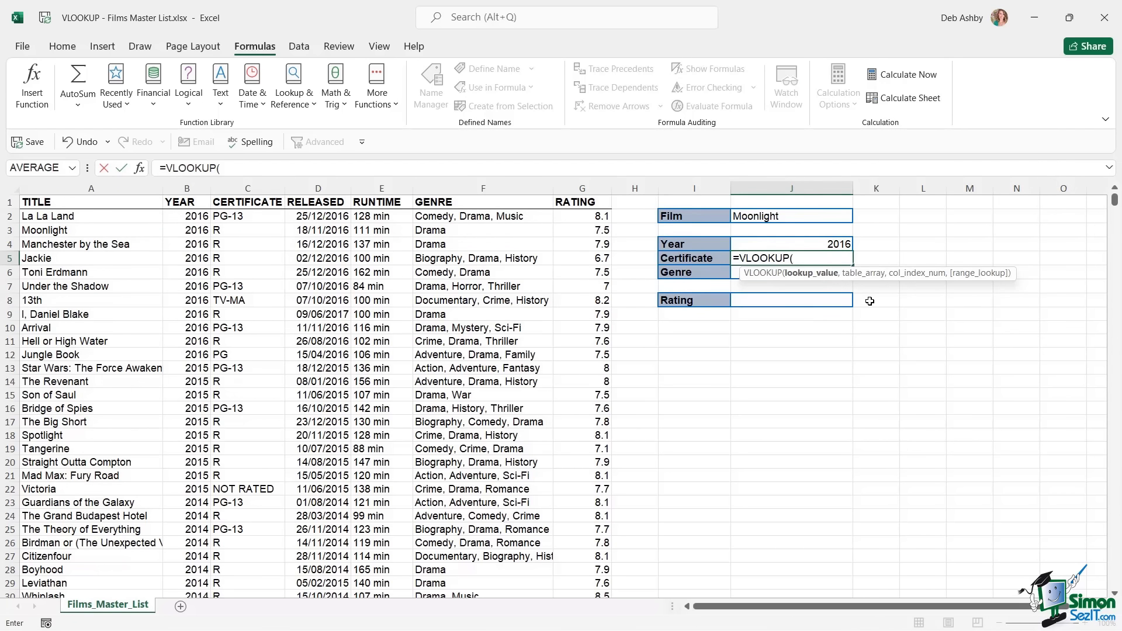
click(796, 219)
text(,)
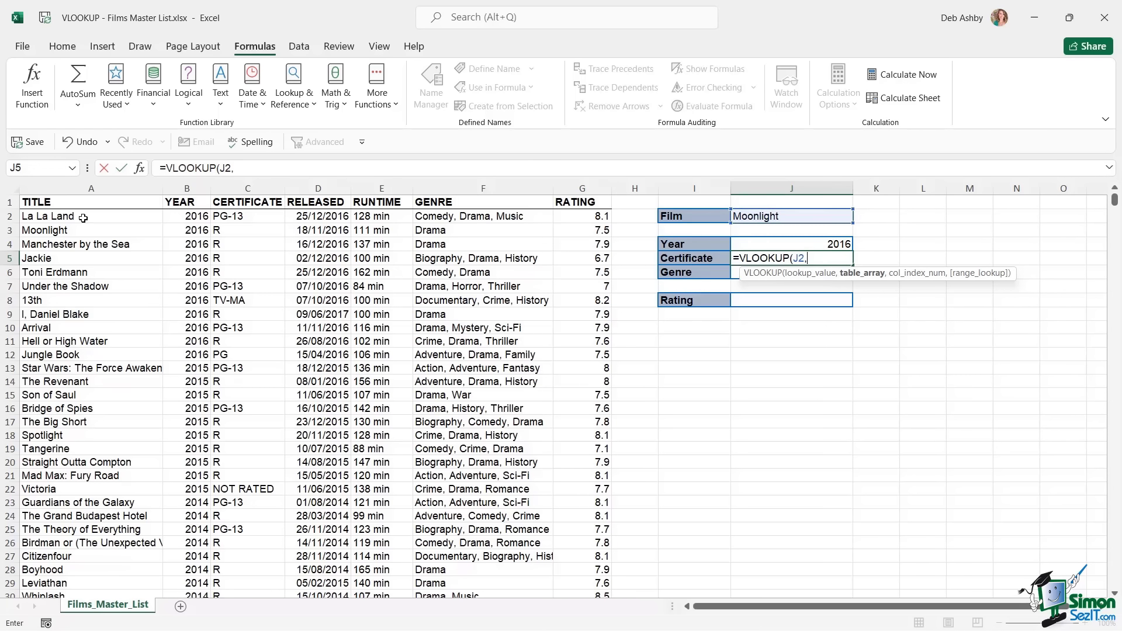
drag(59, 204, 567, 201)
key(ctrl+shift+Down)
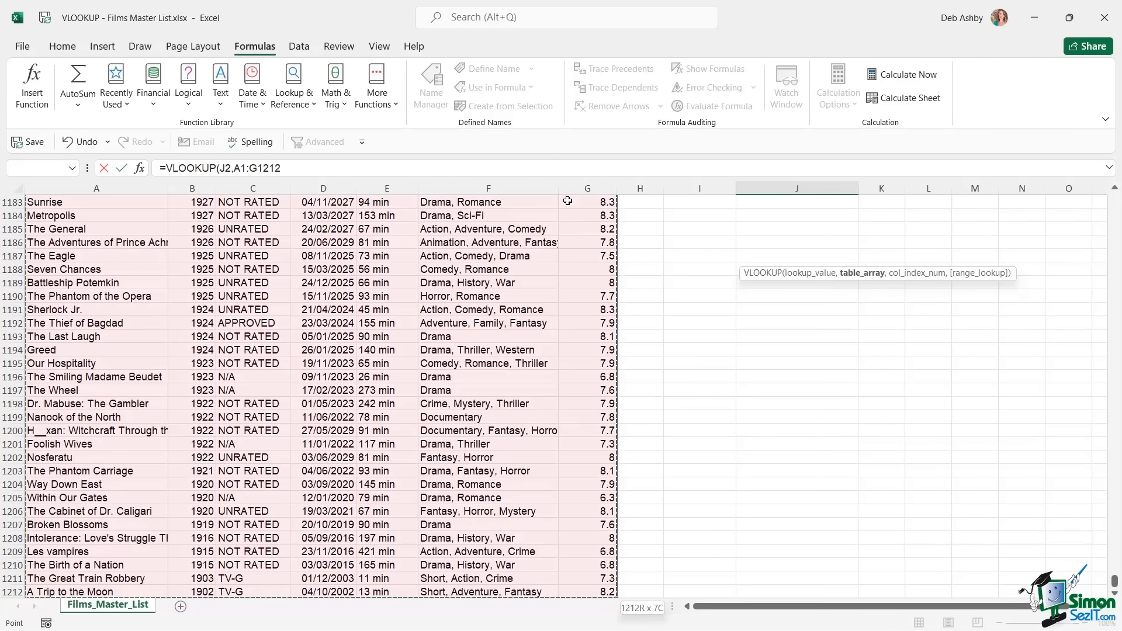
click(293, 168)
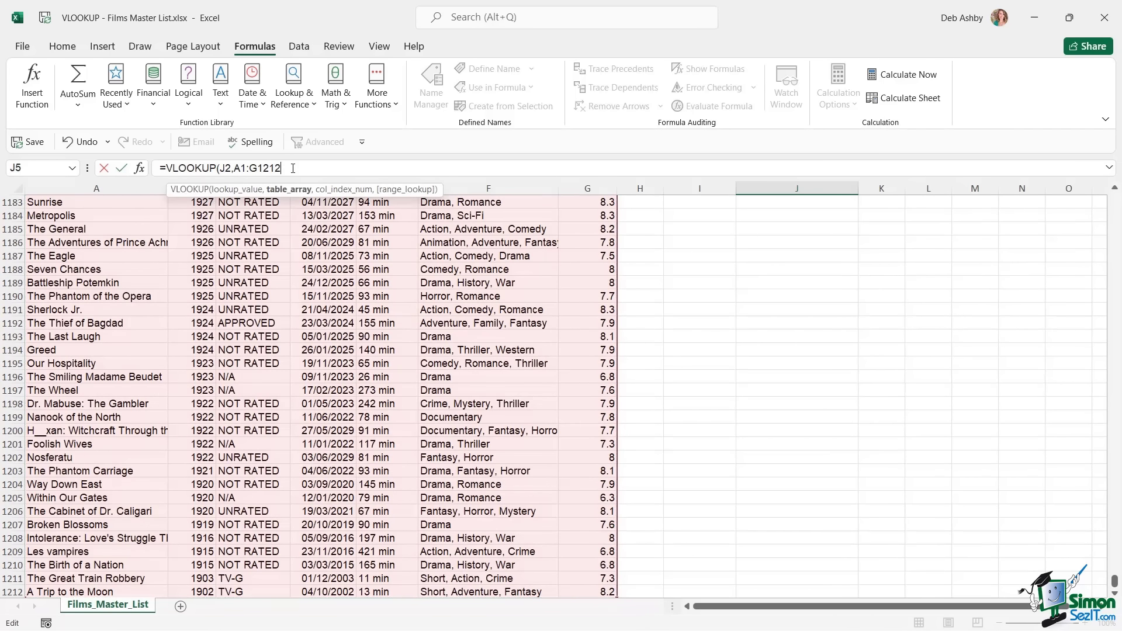
text(,)
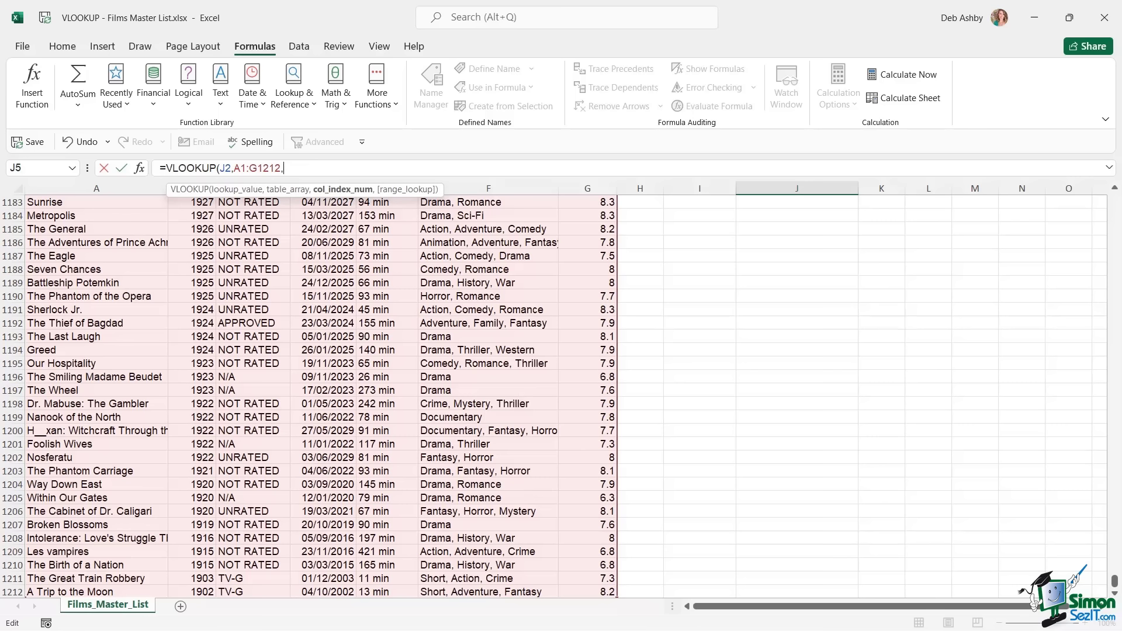
- Complete the Certificate formula with column index 3 and 0 for an exact match, and check it against Moonlight's row in the list
drag(1117, 583, 1116, 199)
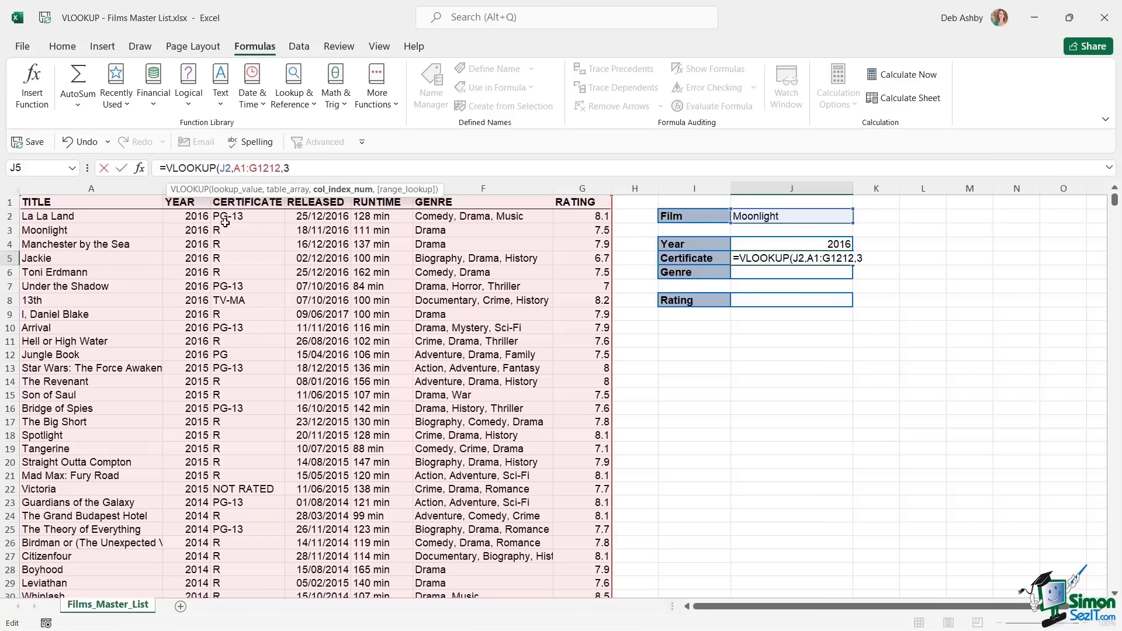
text(,)
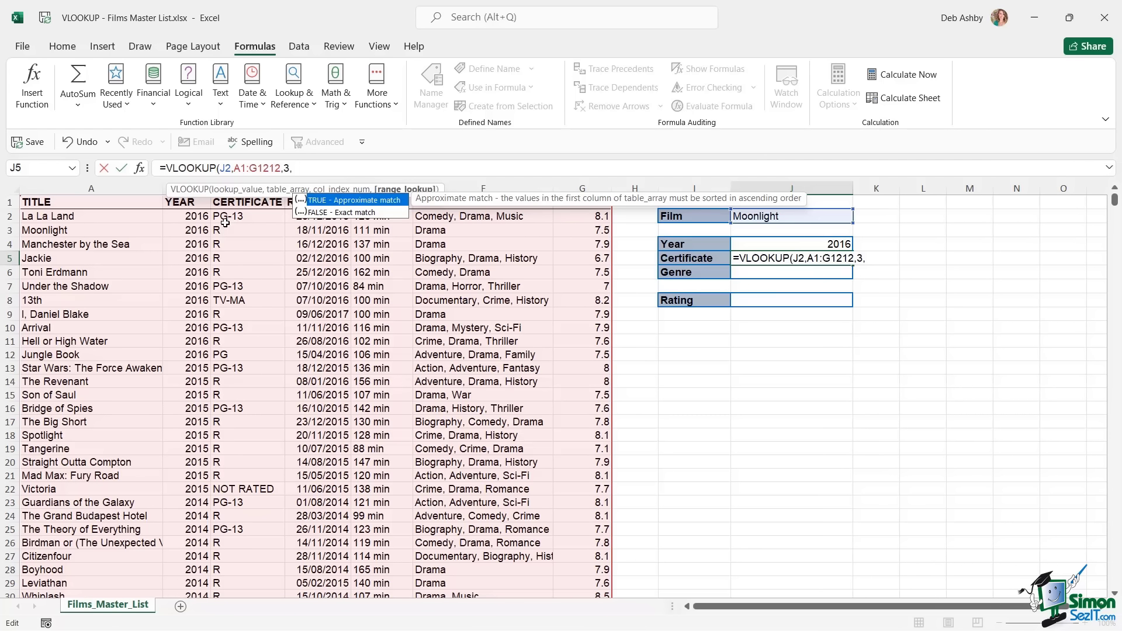
key(Down)
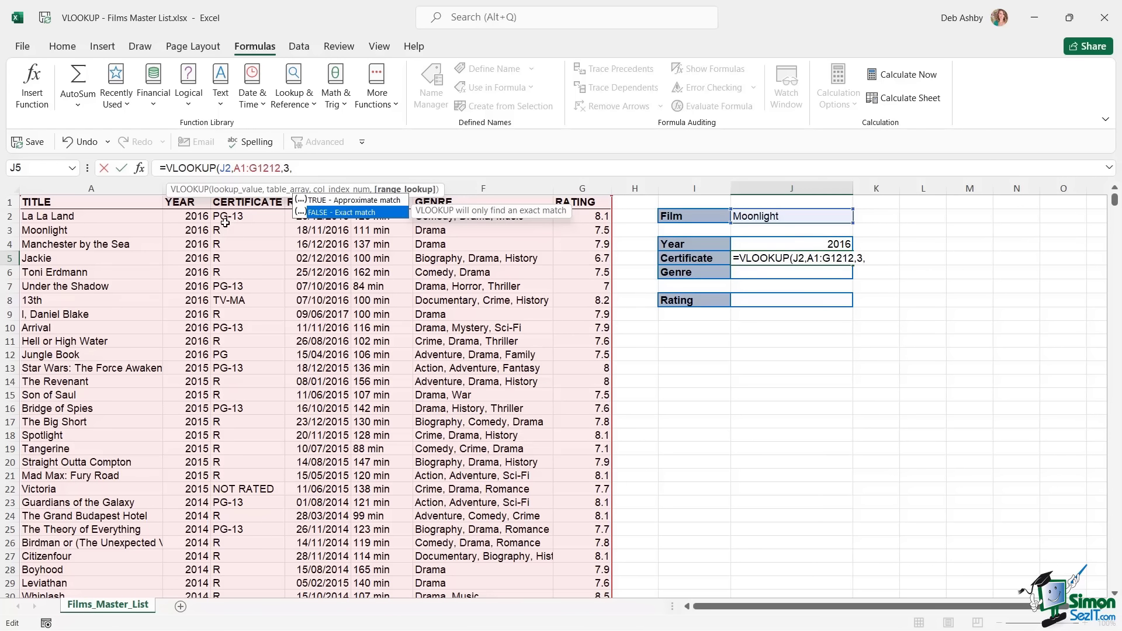
text(0)
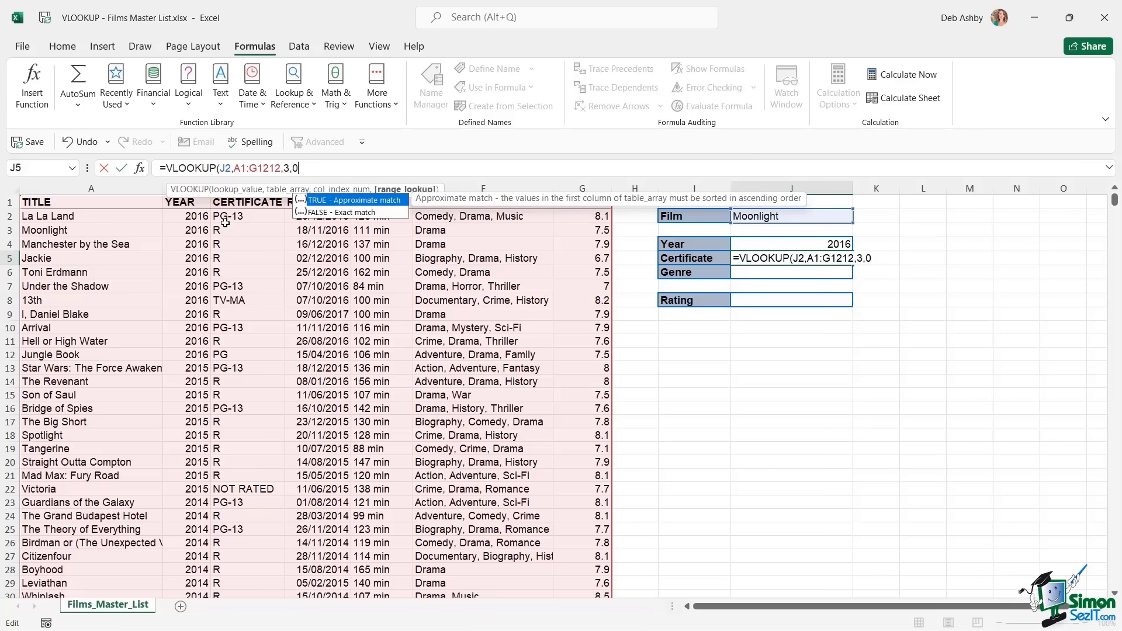
text())
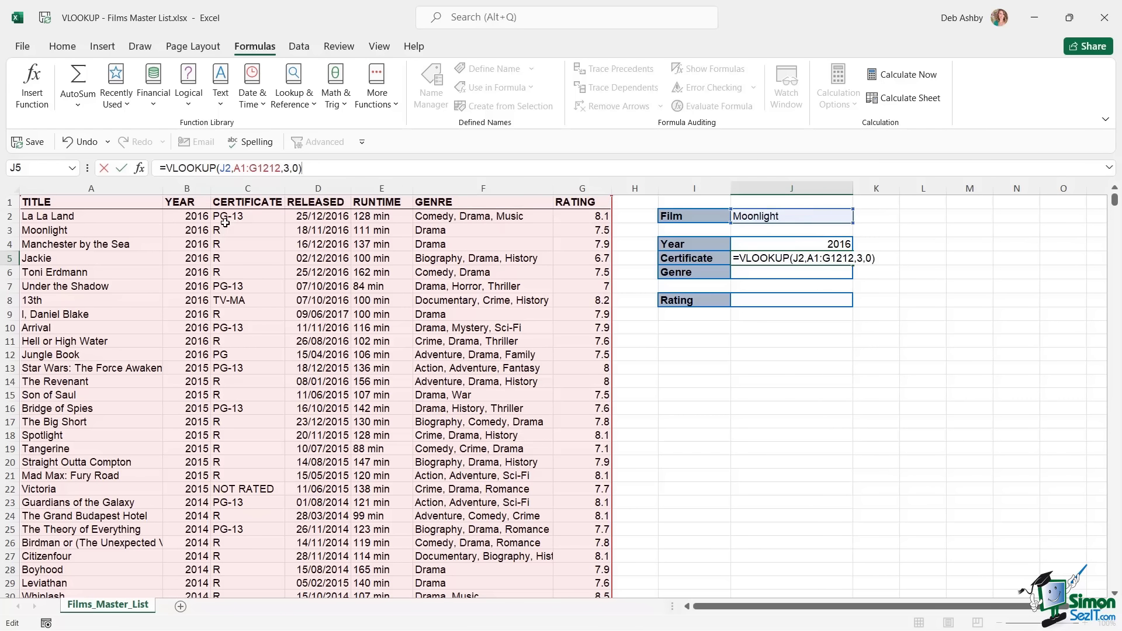
key(Return)
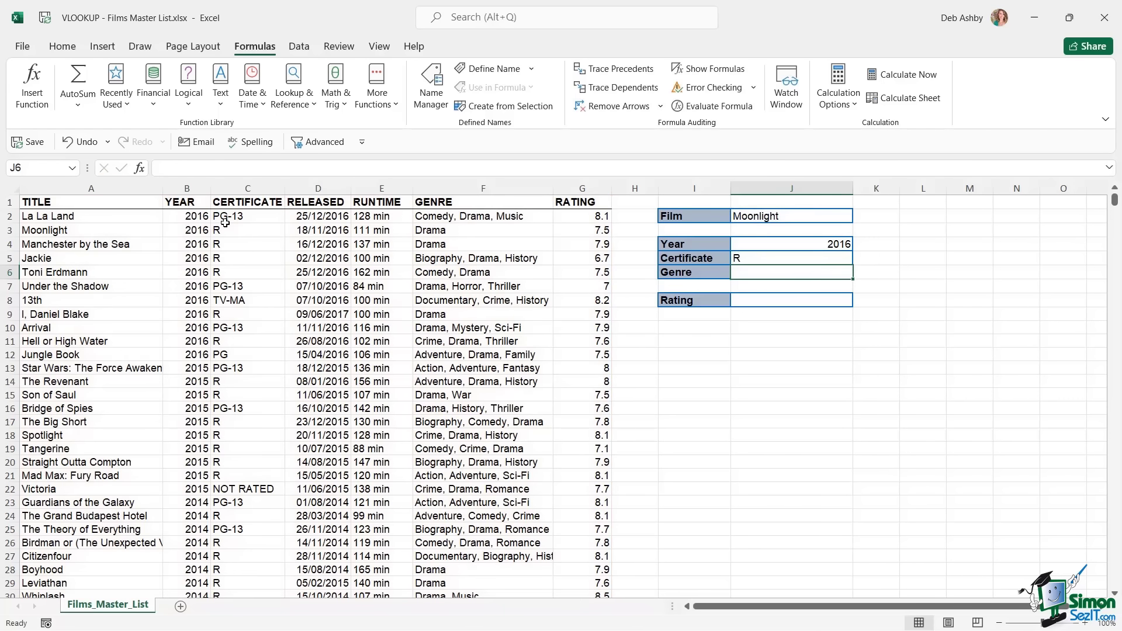
click(44, 229)
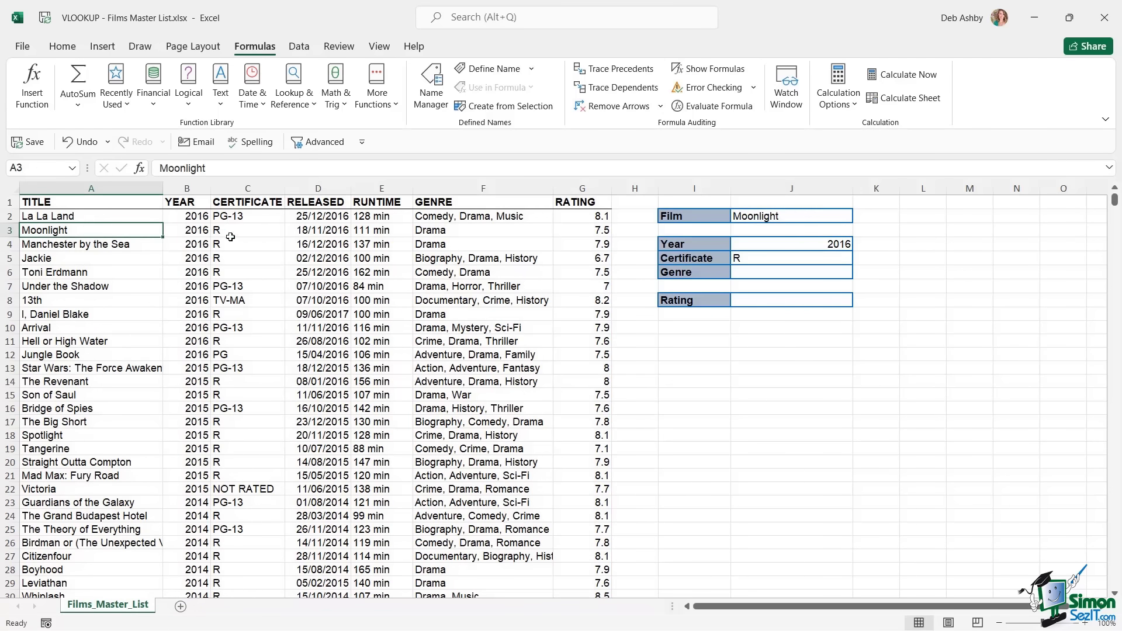
shift+click(231, 234)
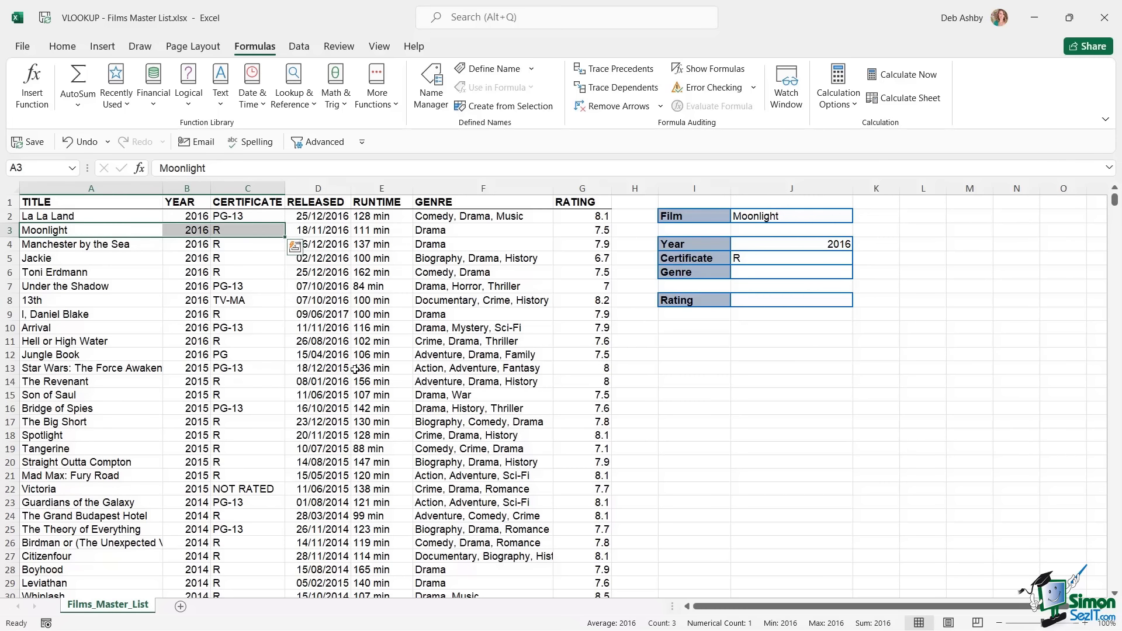
- Convert the film list A1:G1212 into a table with headers and name the table Movies
click(394, 301)
click(419, 270)
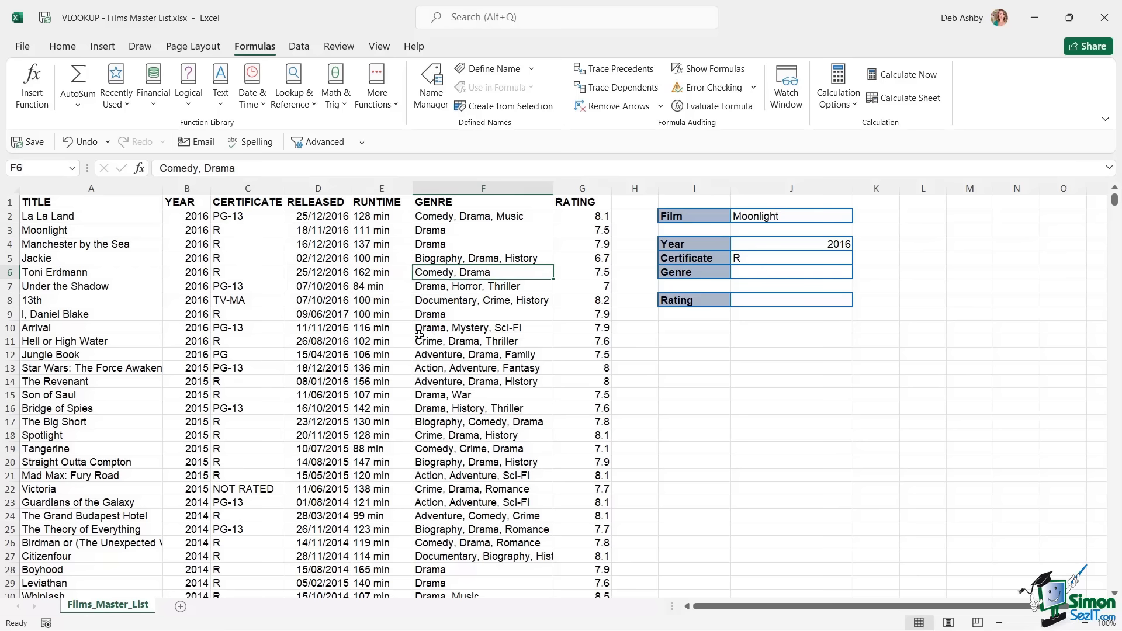
click(345, 300)
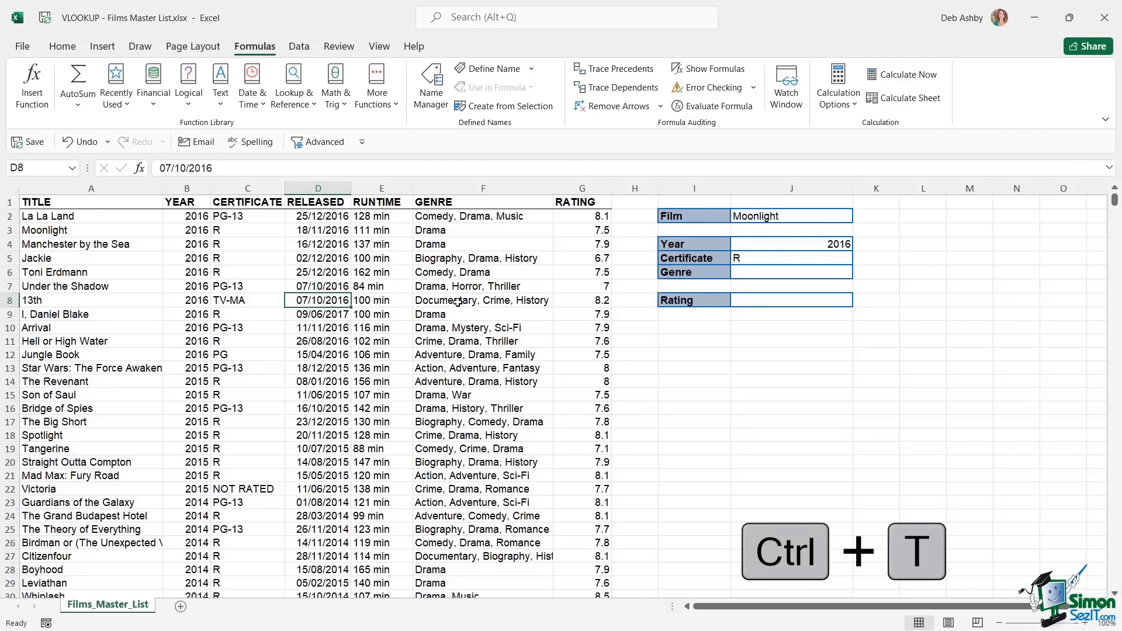
key(ctrl+t)
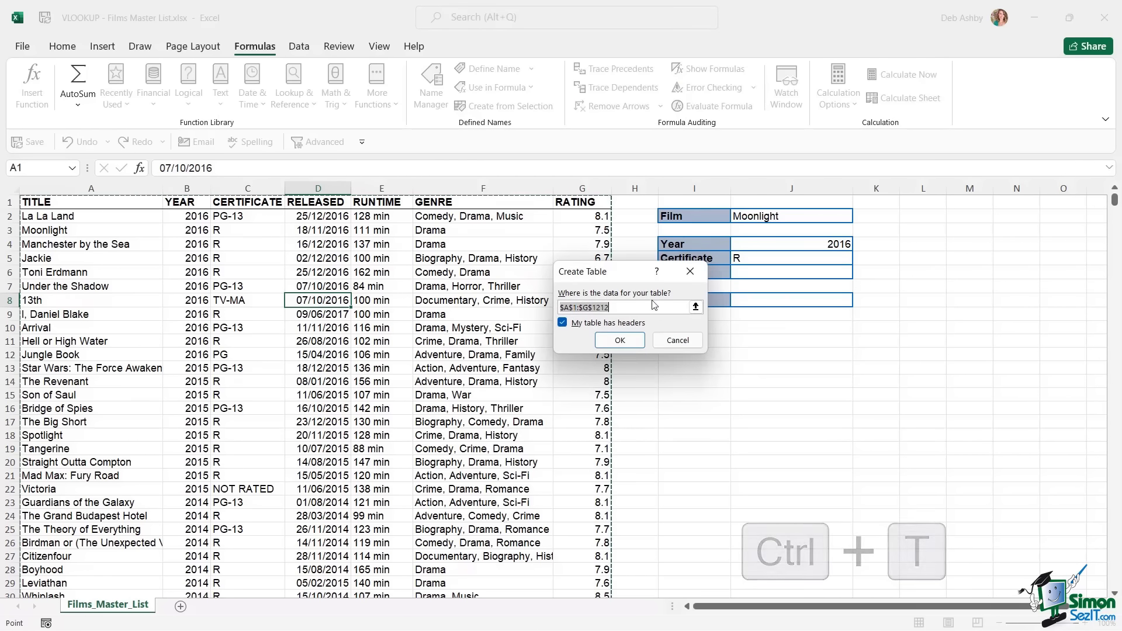
click(635, 342)
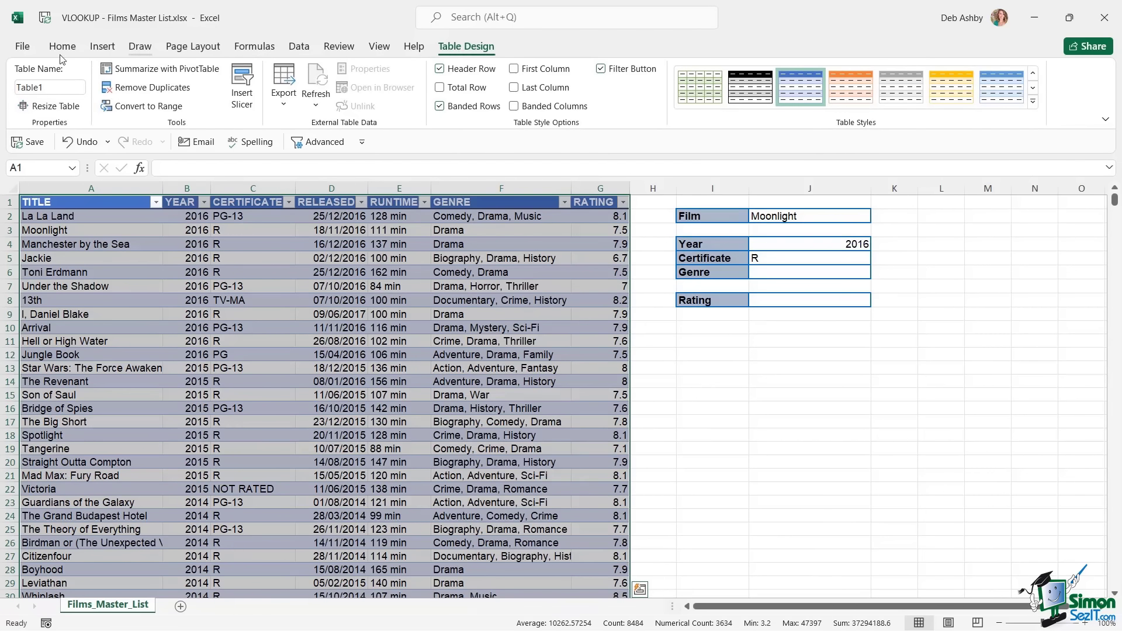
click(42, 88)
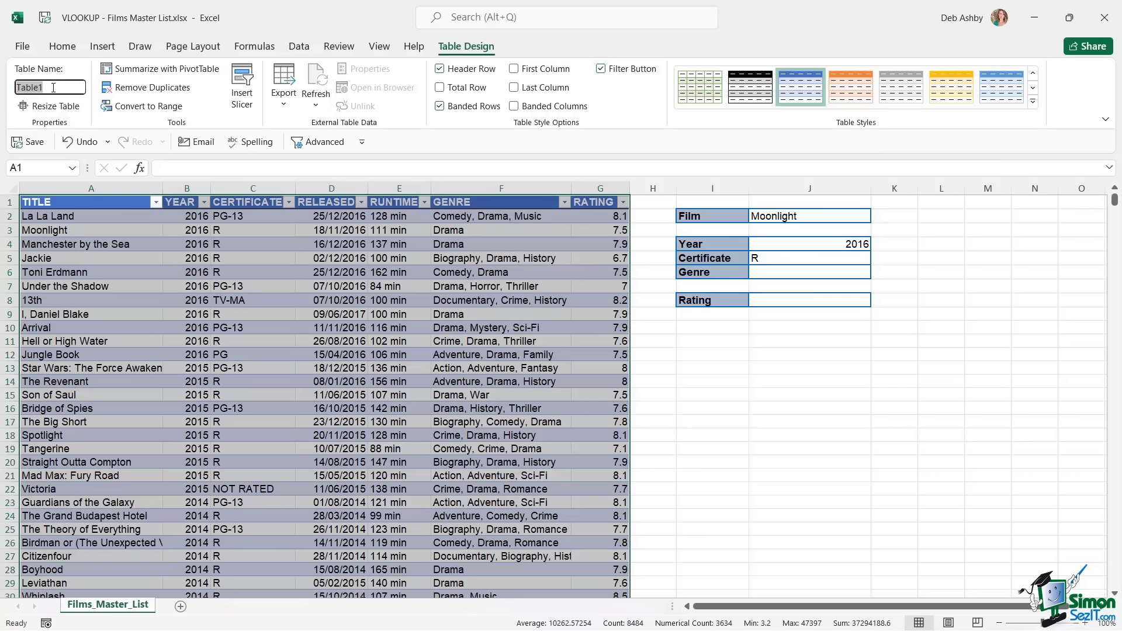
text(Movies)
key(Return)
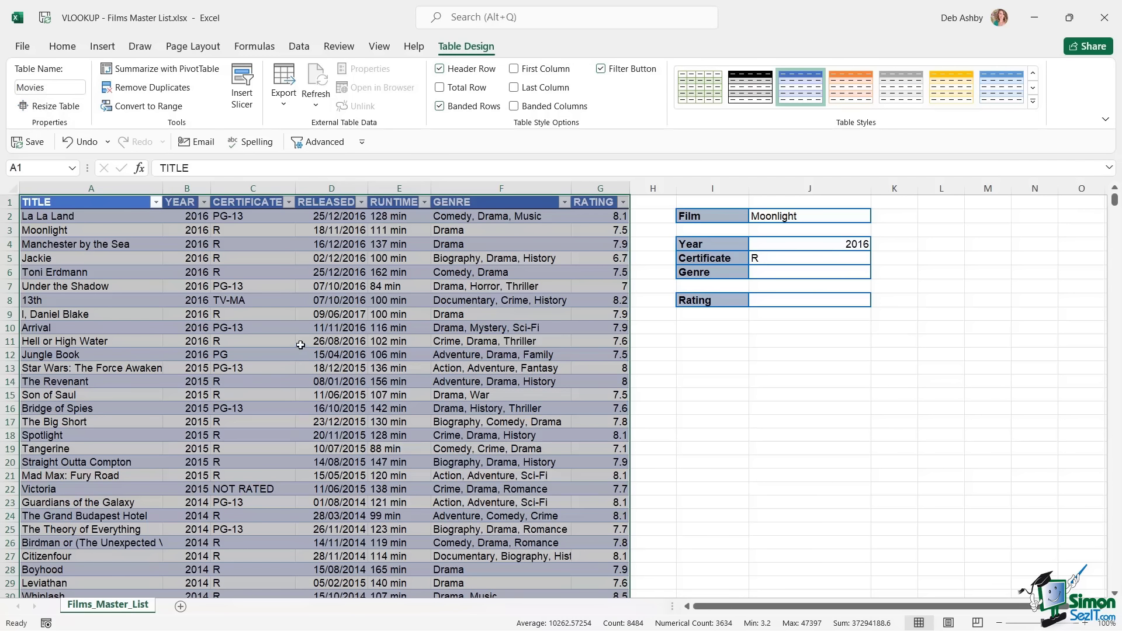
- Begin a VLOOKUP formula in Genre cell J6 with lookup value J2 and the Movies table as the table array
click(762, 274)
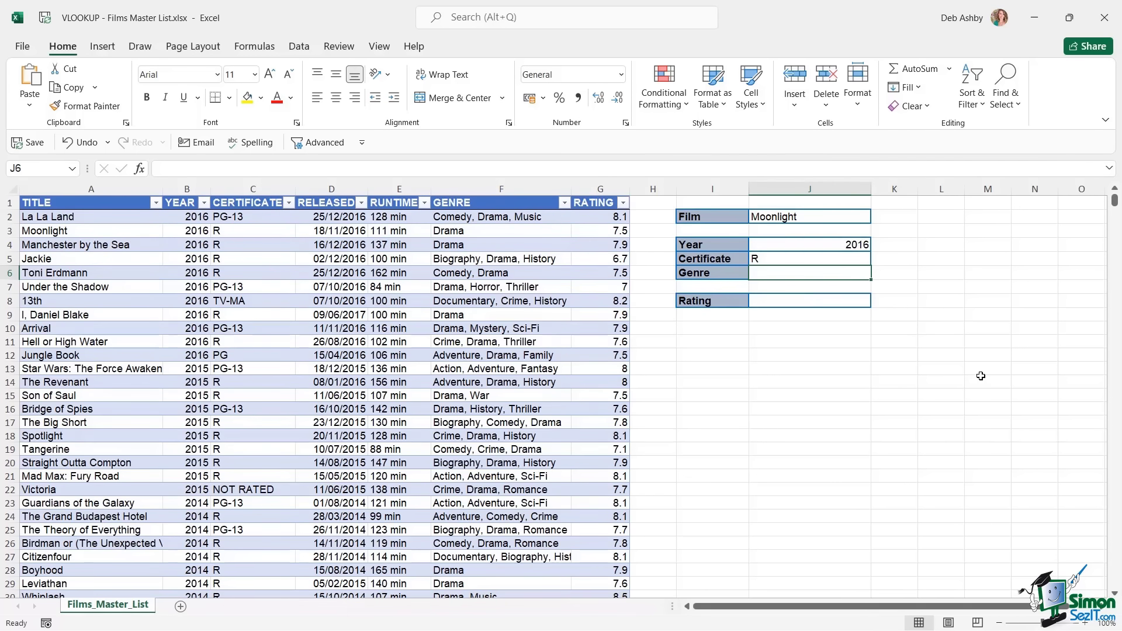
text(=vlookup)
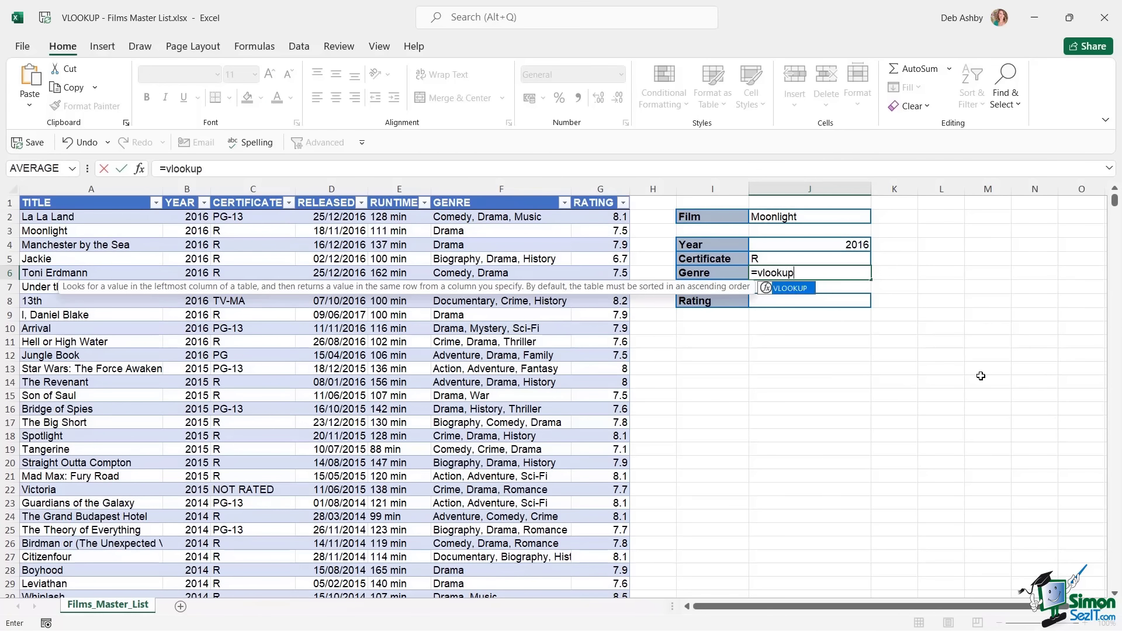
key(Tab)
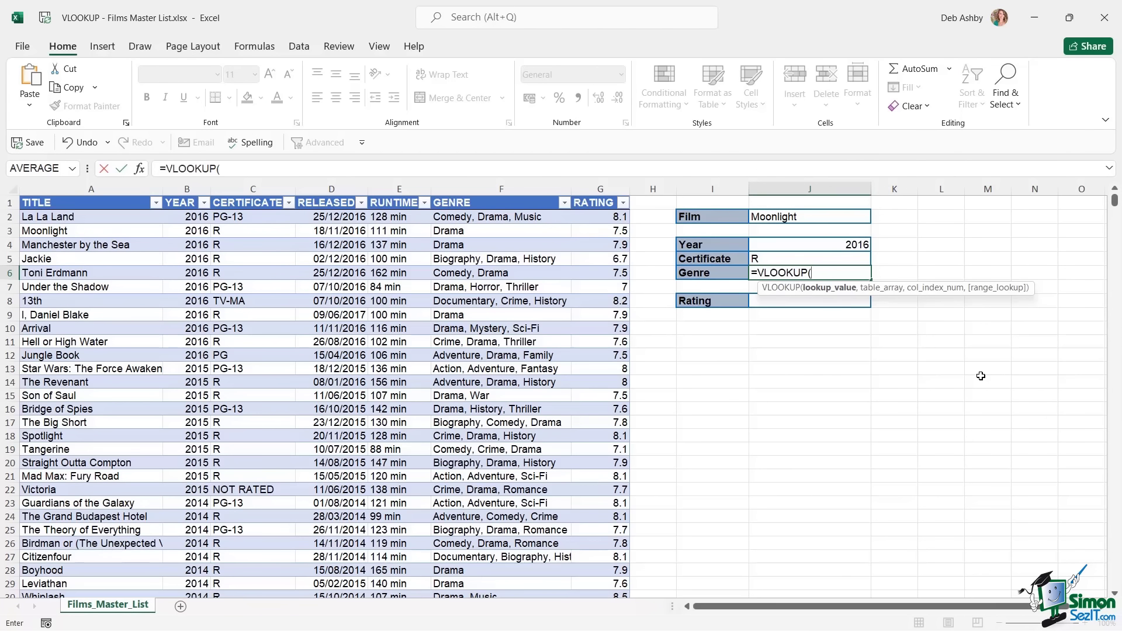
click(802, 214)
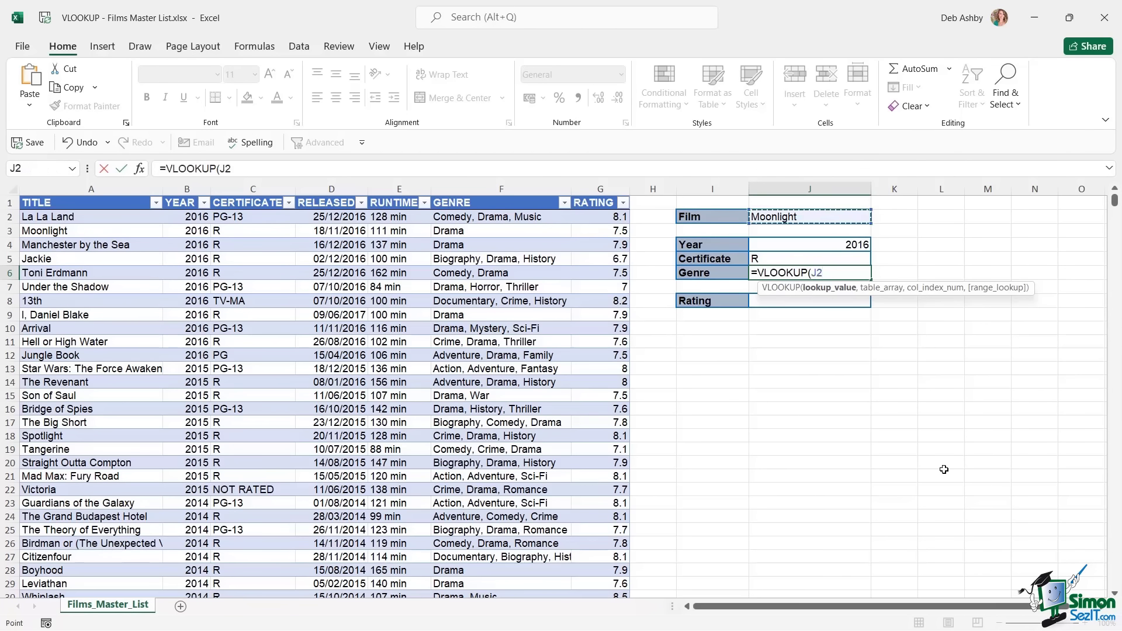
text(,)
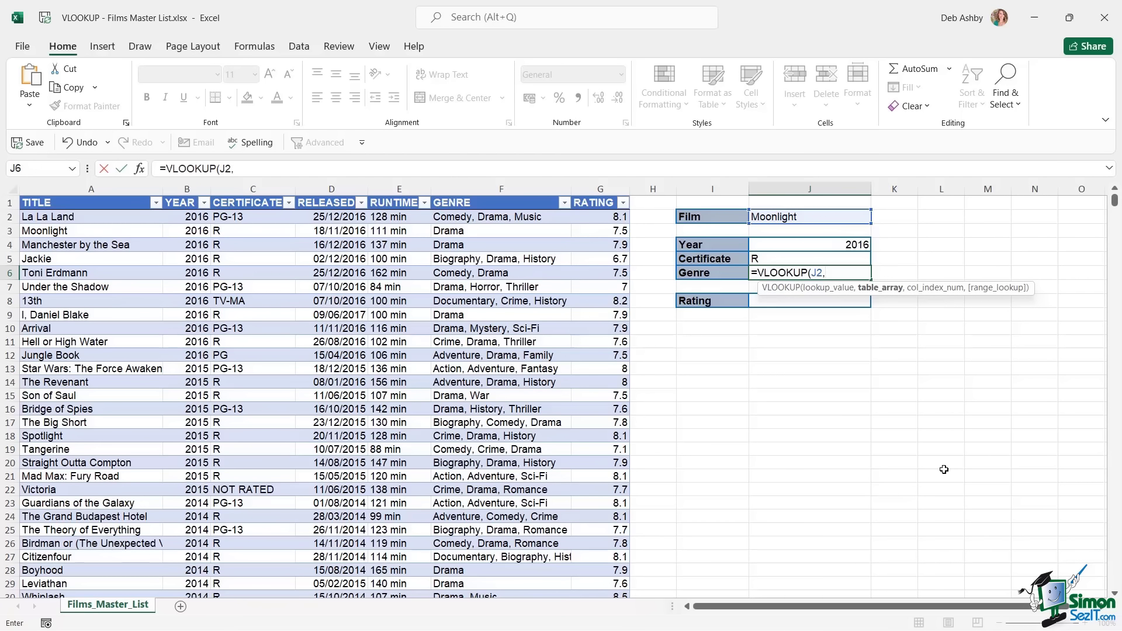
text(Mov)
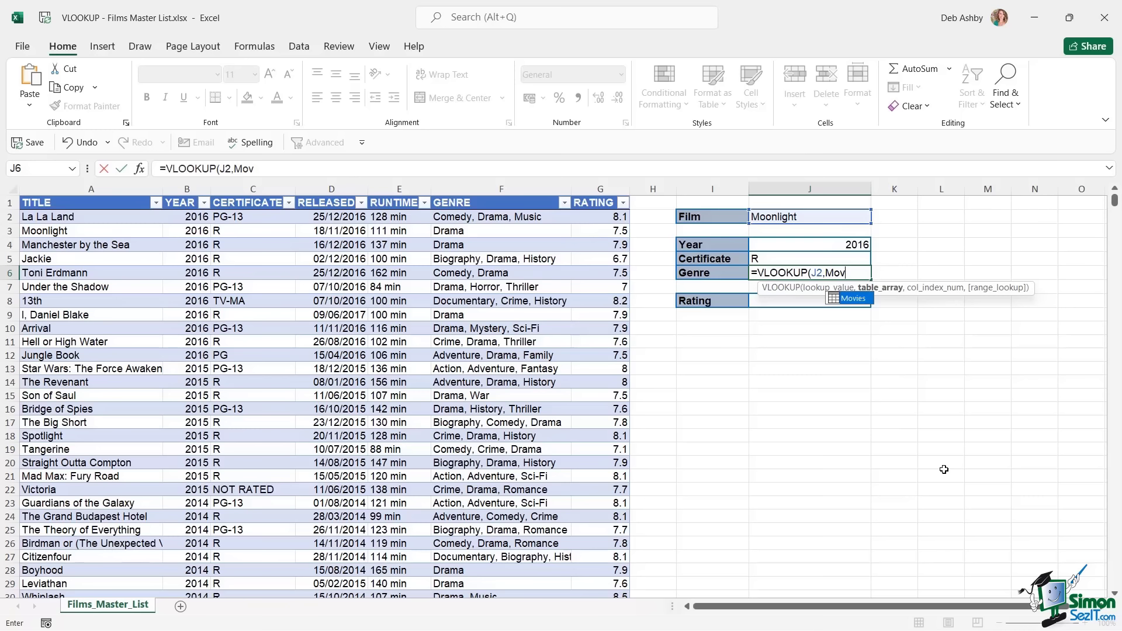
key(Tab)
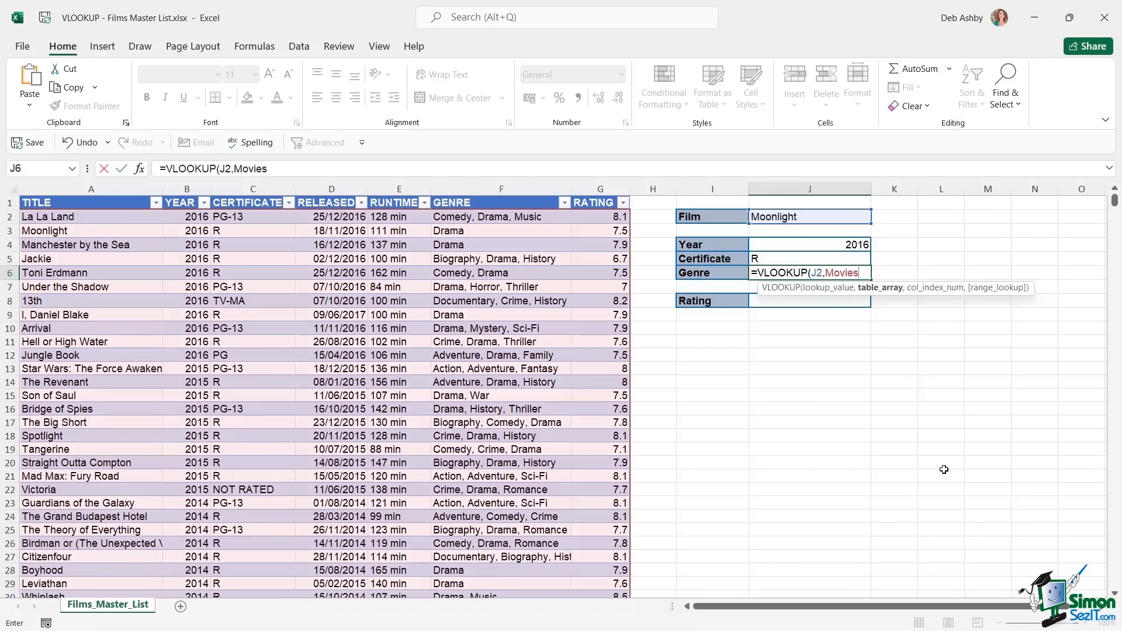
text(,)
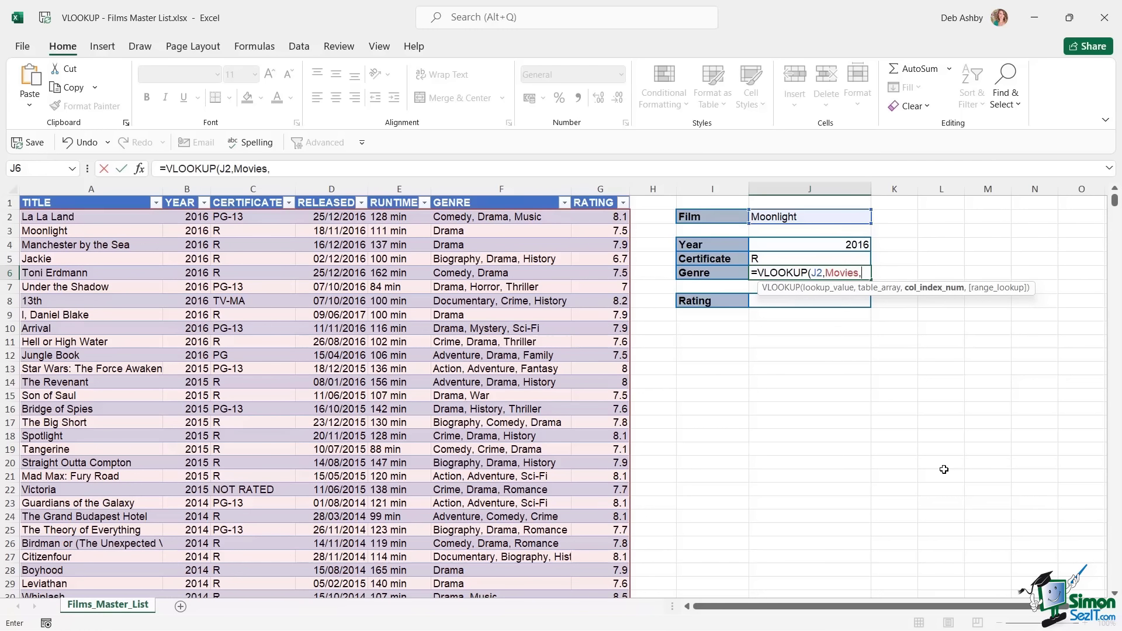
- Complete the Genre formula with column index 6 and no range lookup argument, and check it against Moonlight's row
text(6)
text())
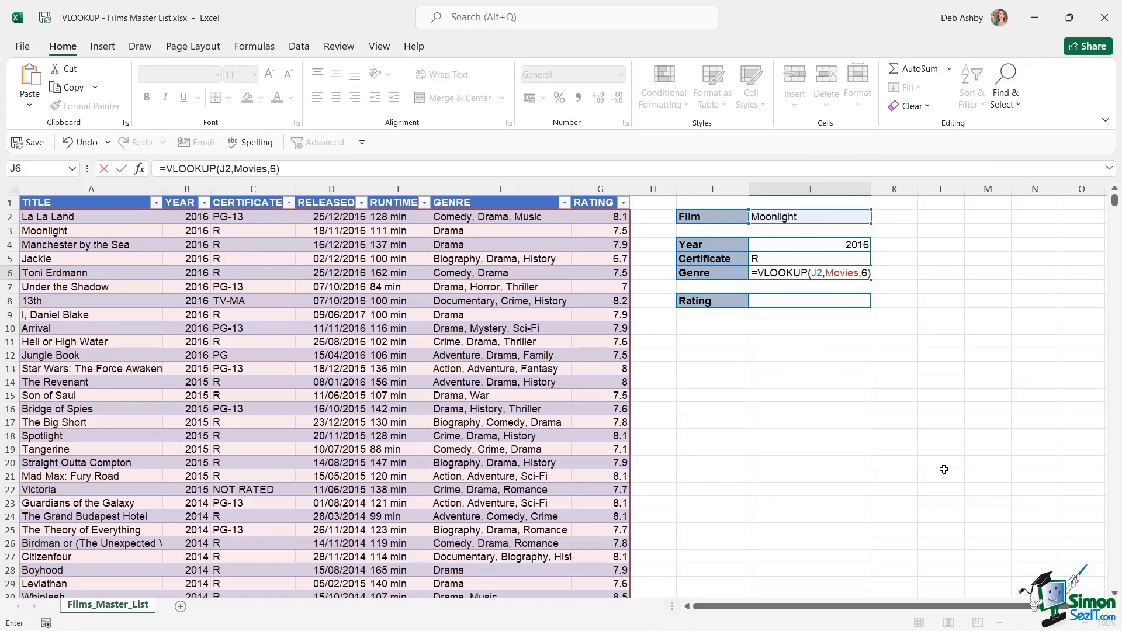
key(Return)
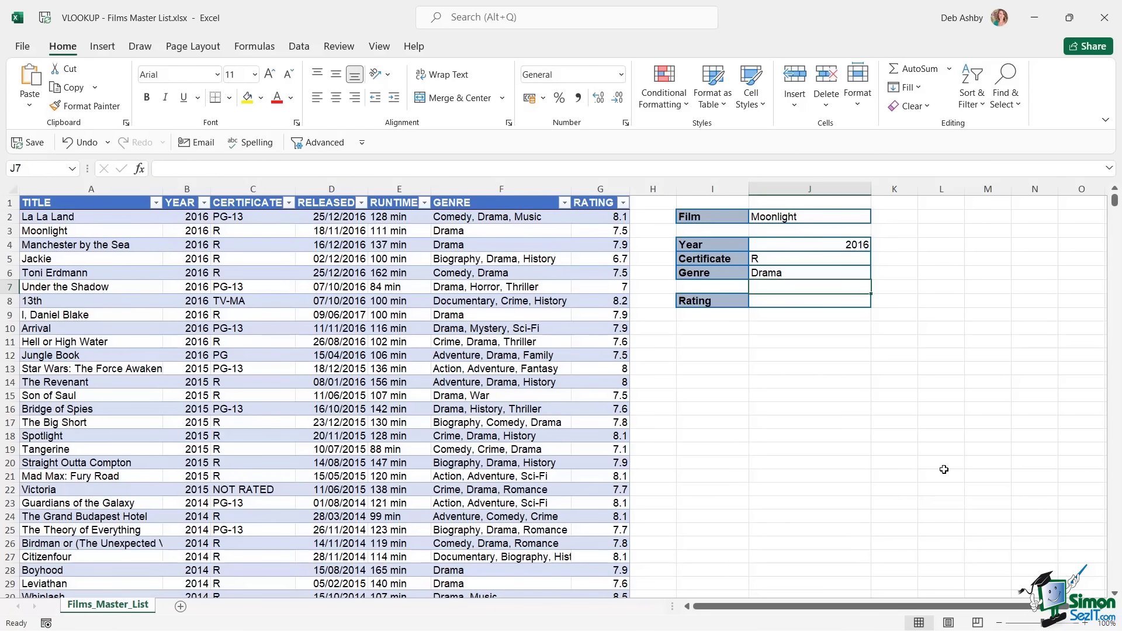
drag(53, 230, 493, 233)
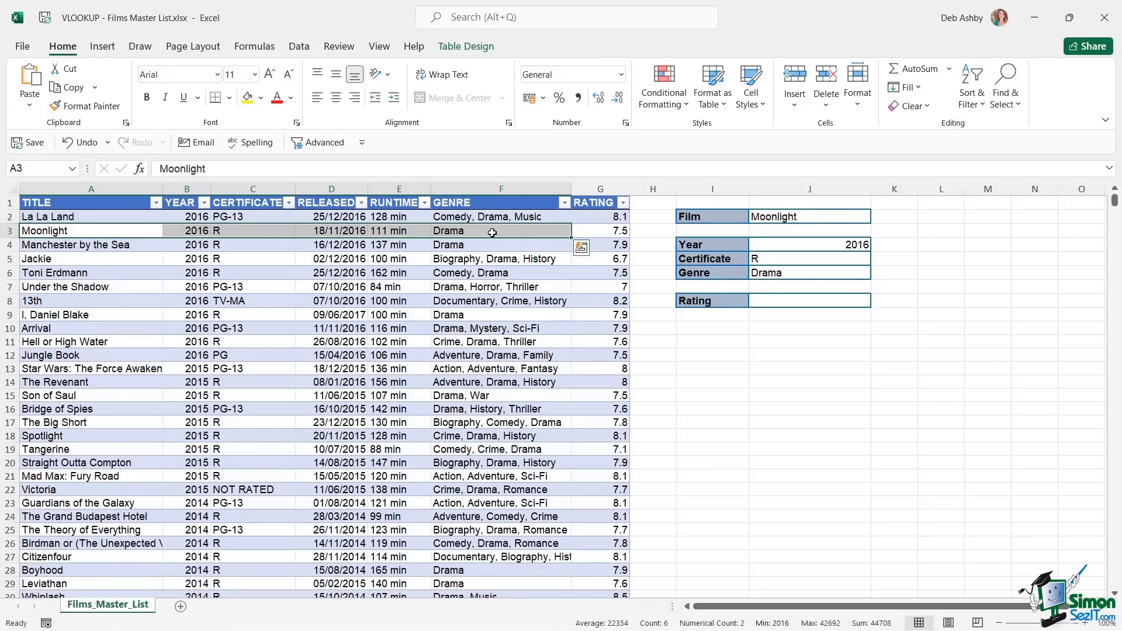
click(866, 380)
- Find VLOOKUP through Insert Function for Rating cell J8 and open its arguments, keeping the lookup form uncovered
click(801, 303)
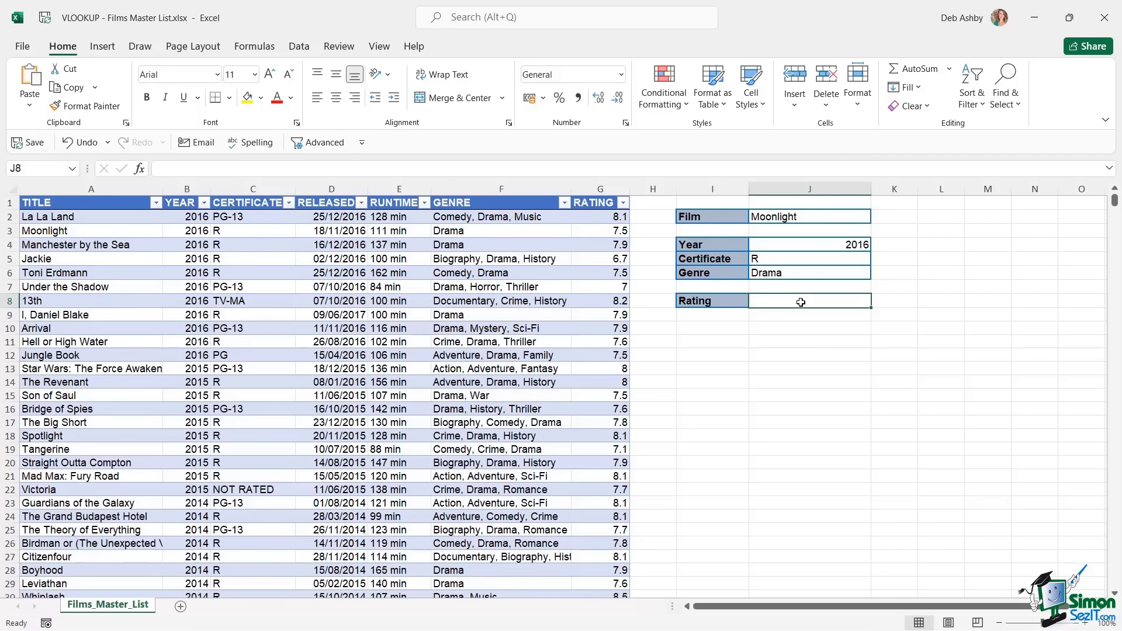
click(253, 48)
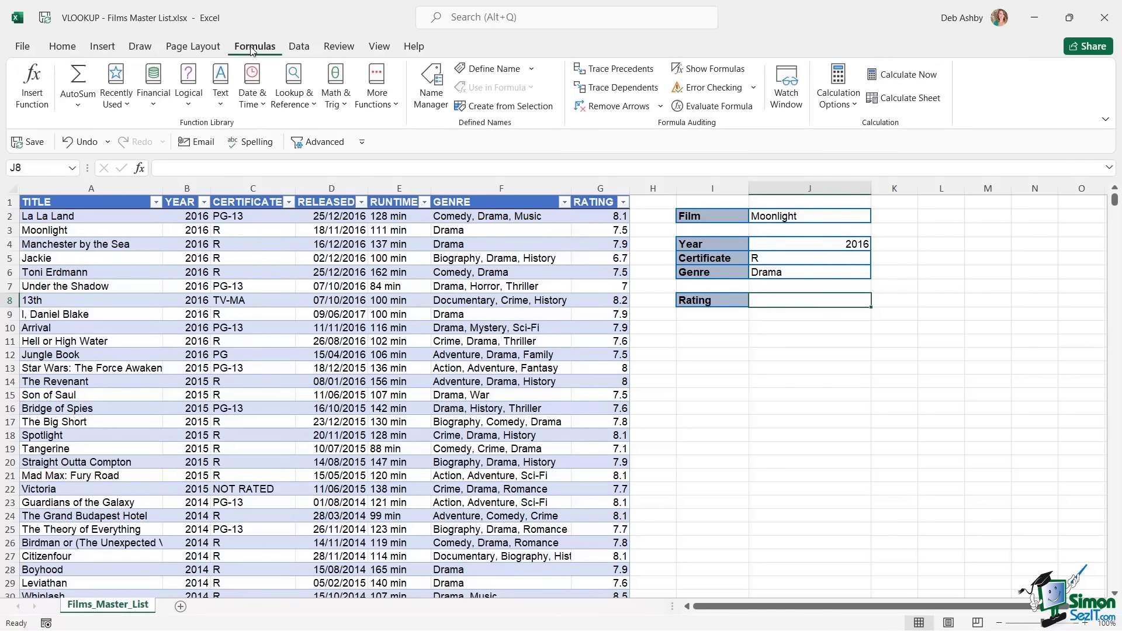
click(31, 101)
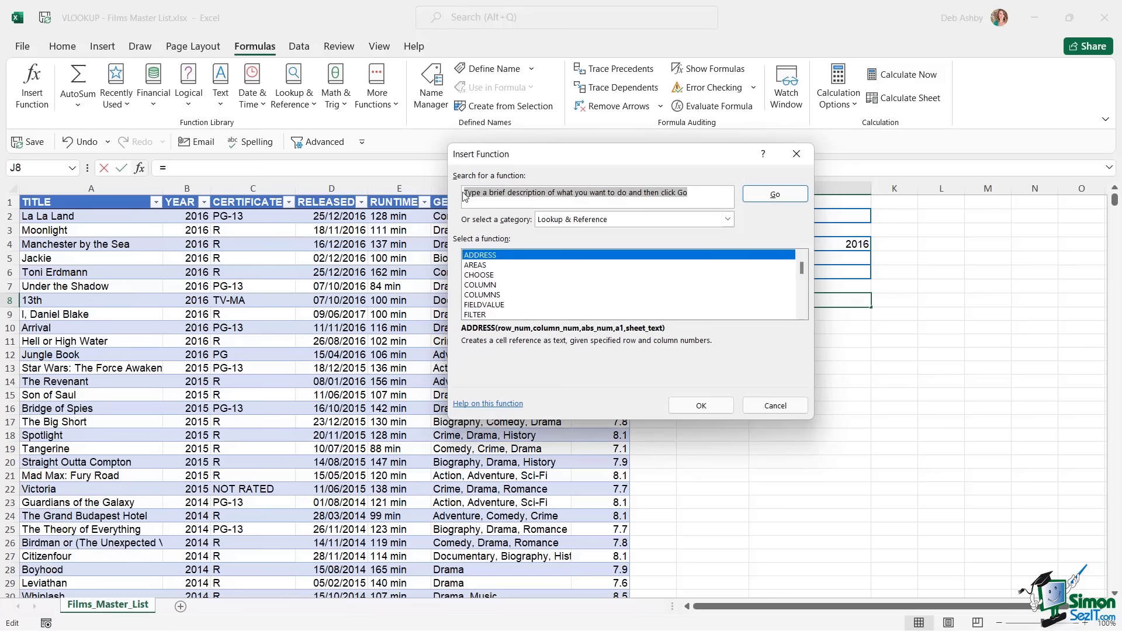
text(vlookup)
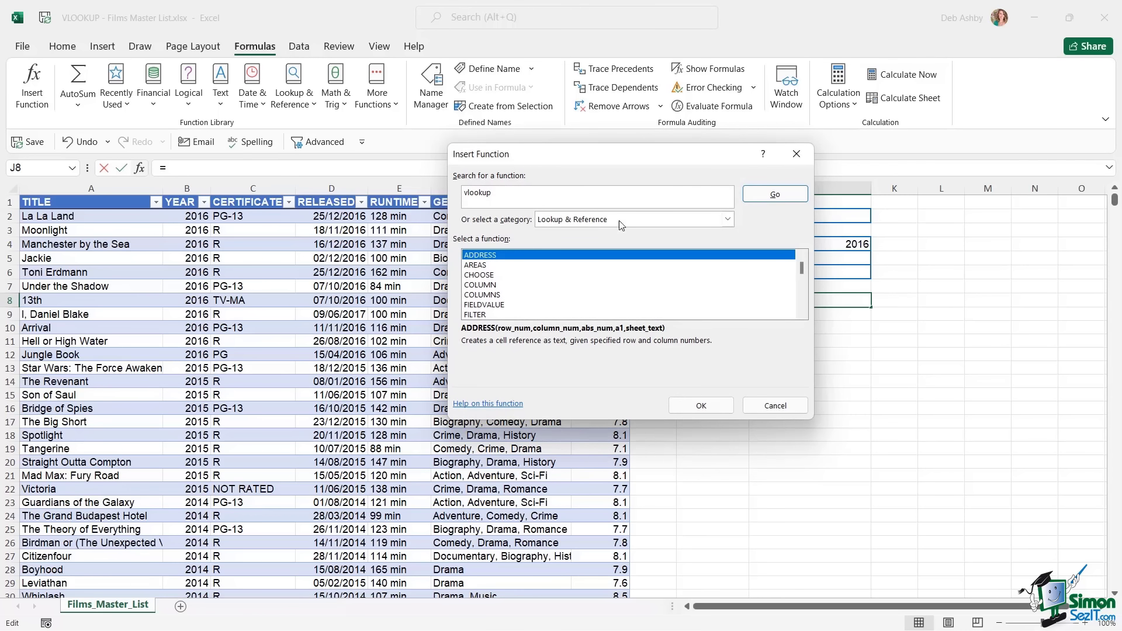
key(Return)
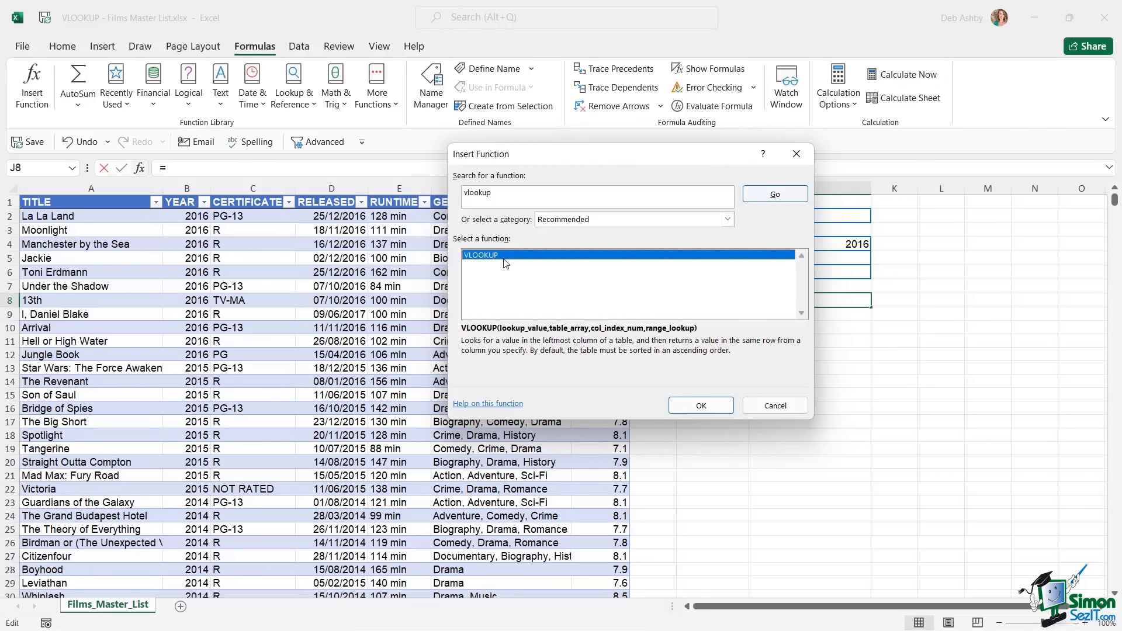
double_click(506, 263)
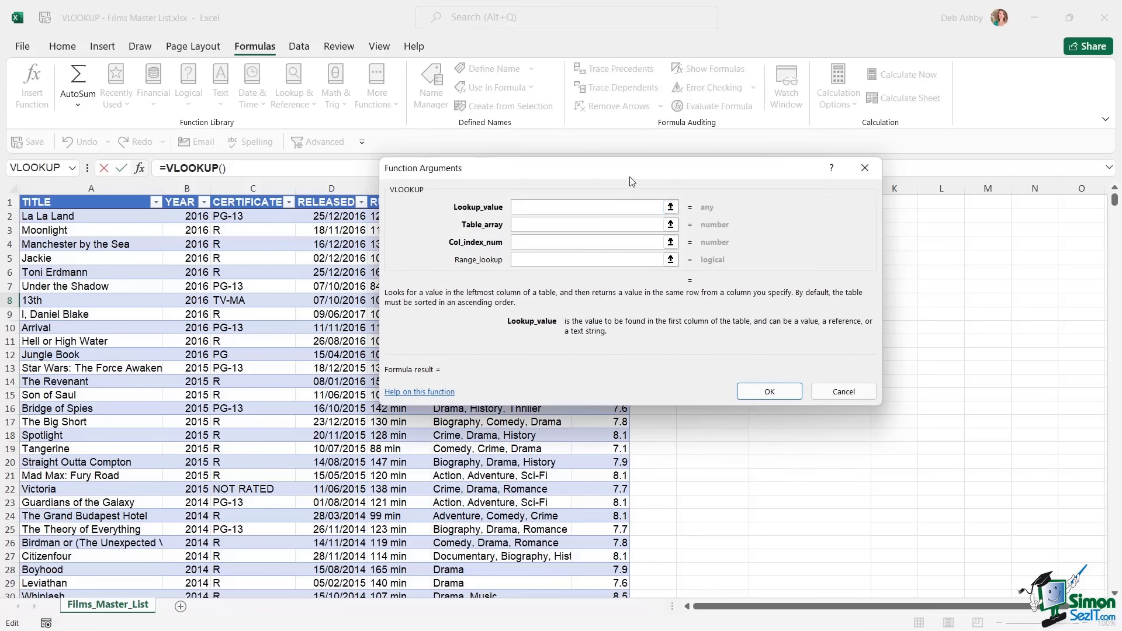
drag(630, 181, 337, 294)
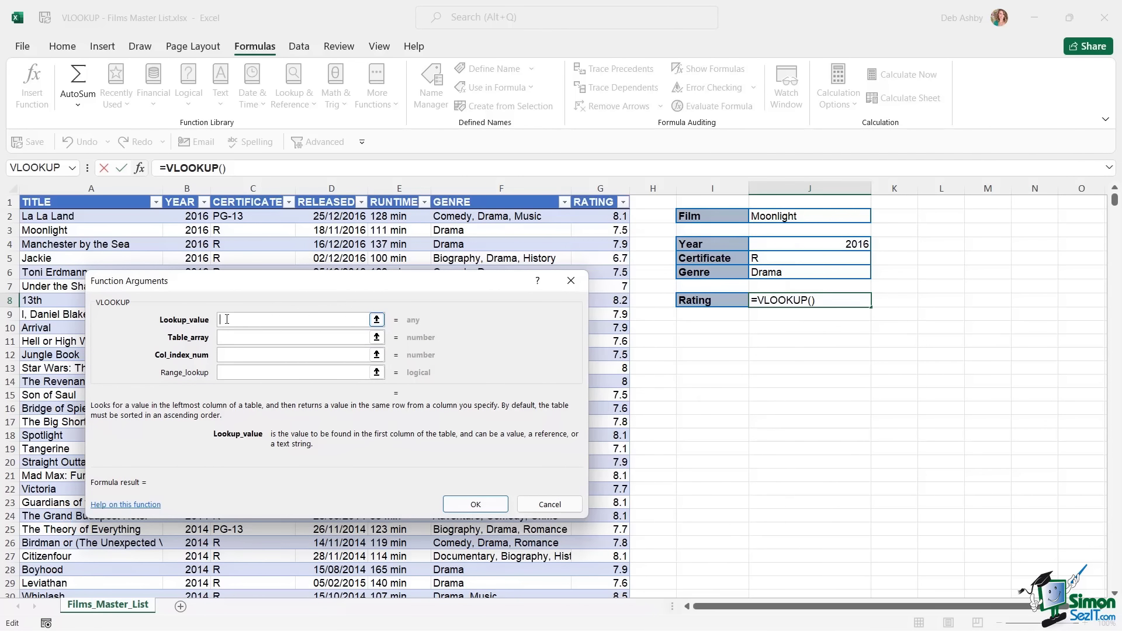
- Complete the Rating VLOOKUP in J8 with lookup value J2, table array Movies, column index 7 and range lookup false, and check it against Moonlight's row
click(801, 212)
click(242, 338)
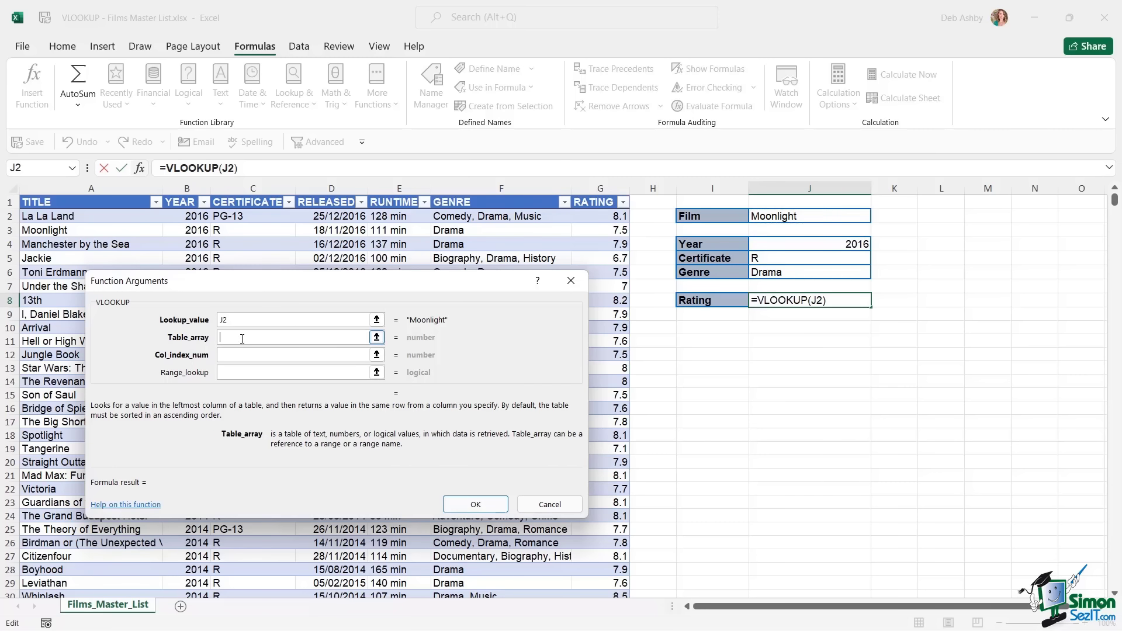
text(Movies)
key(Tab)
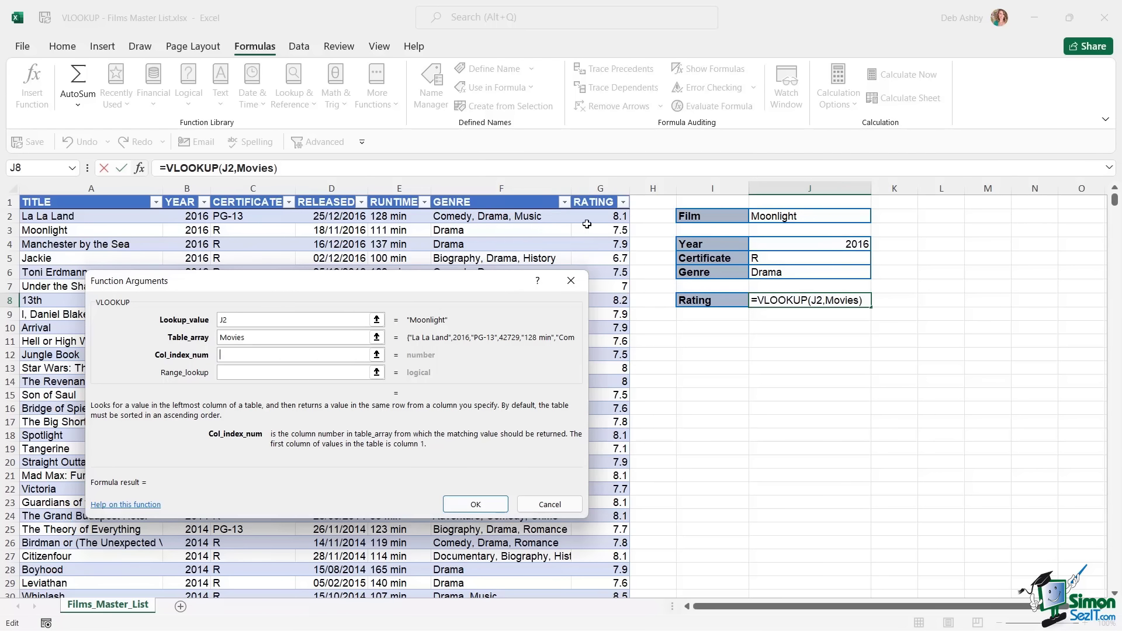
text(7)
click(245, 373)
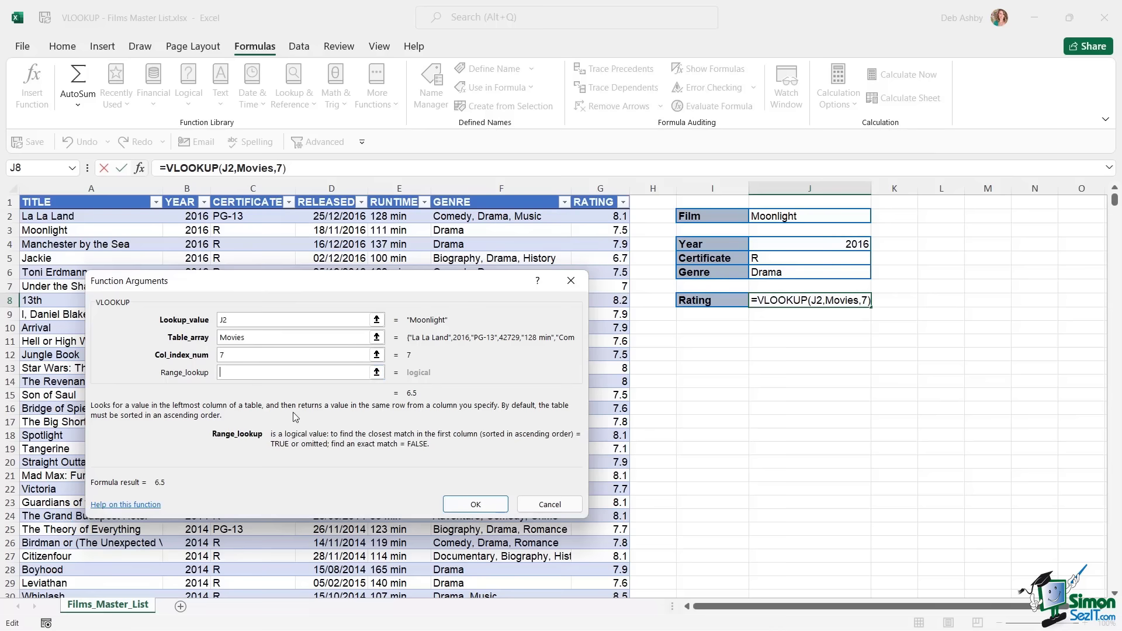
text(false)
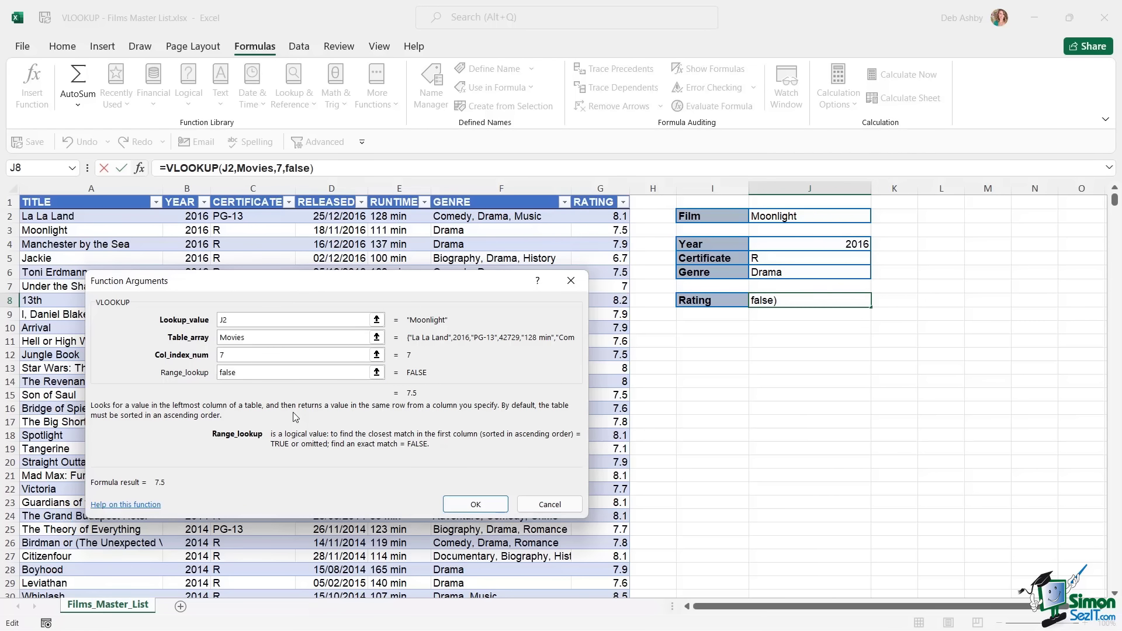
click(491, 507)
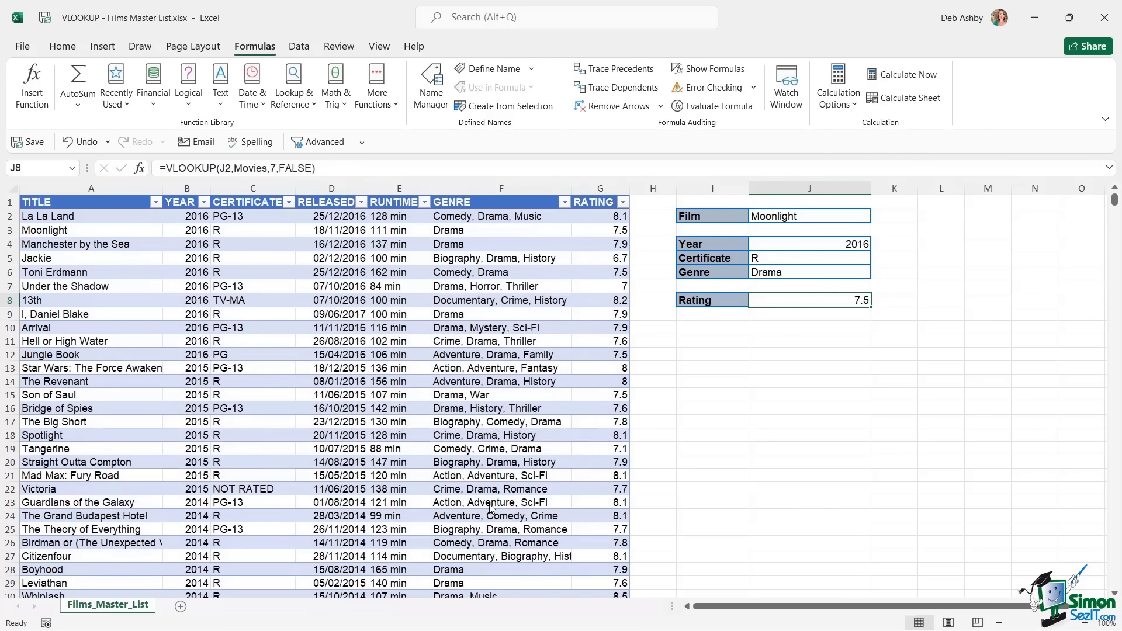
click(616, 231)
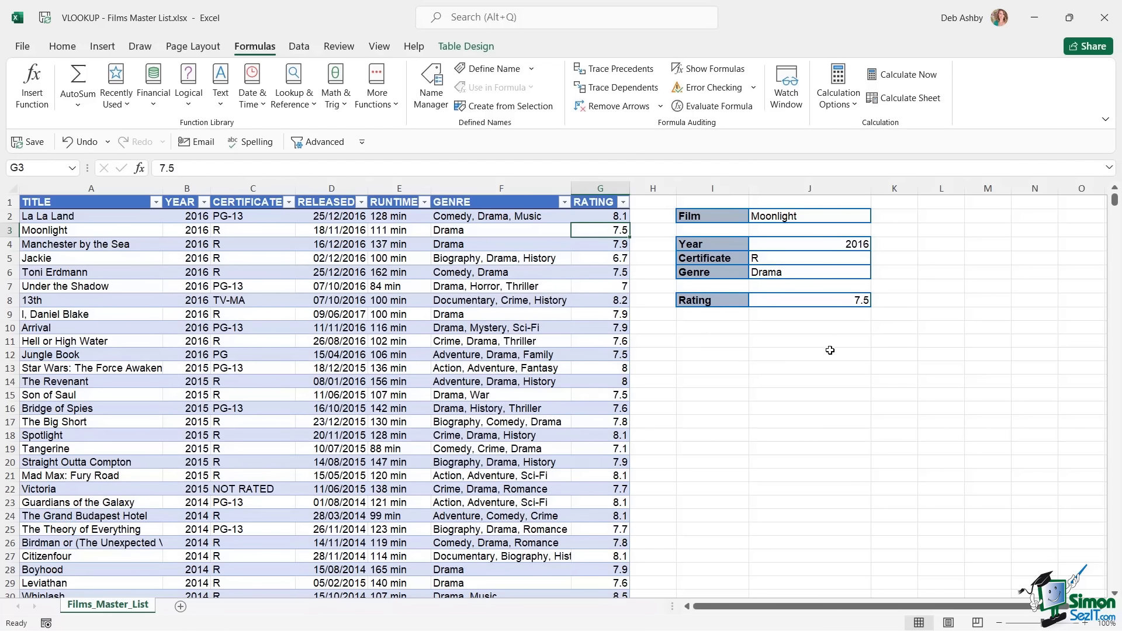
- Set the film in J2 to Jackie and compare the looked-up details with Jackie's row in the film list
click(780, 218)
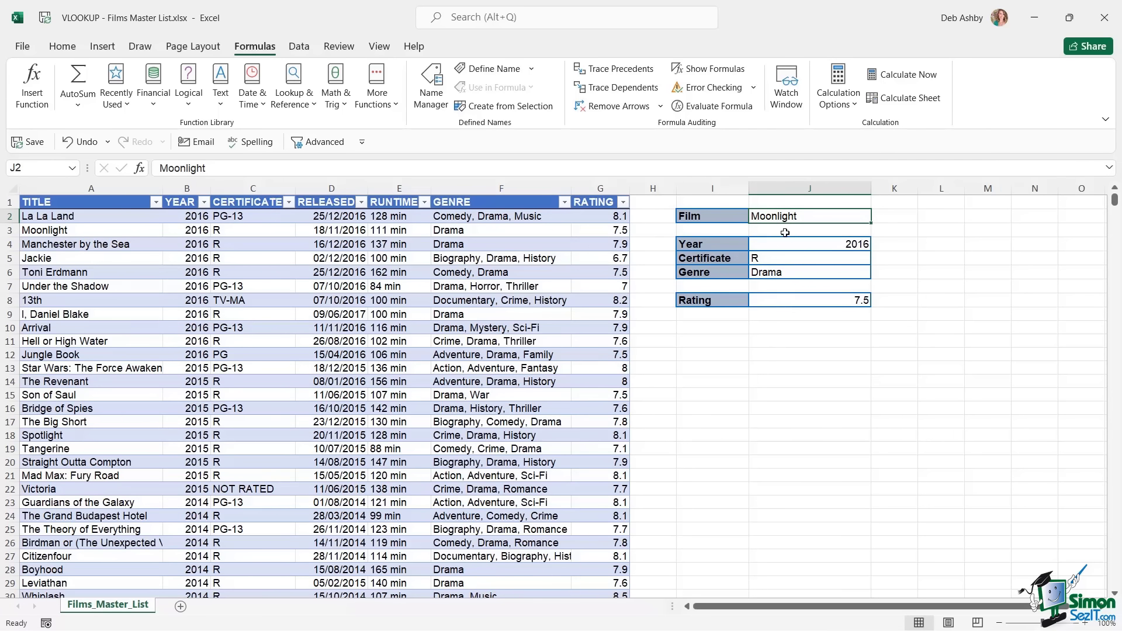
text(Jackie)
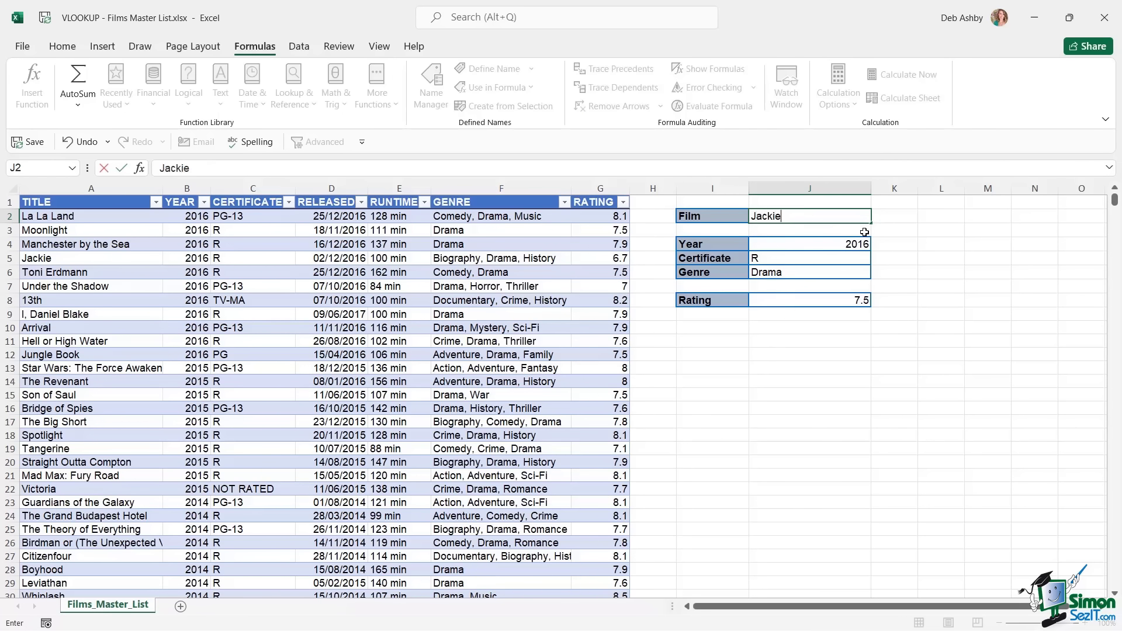
key(Return)
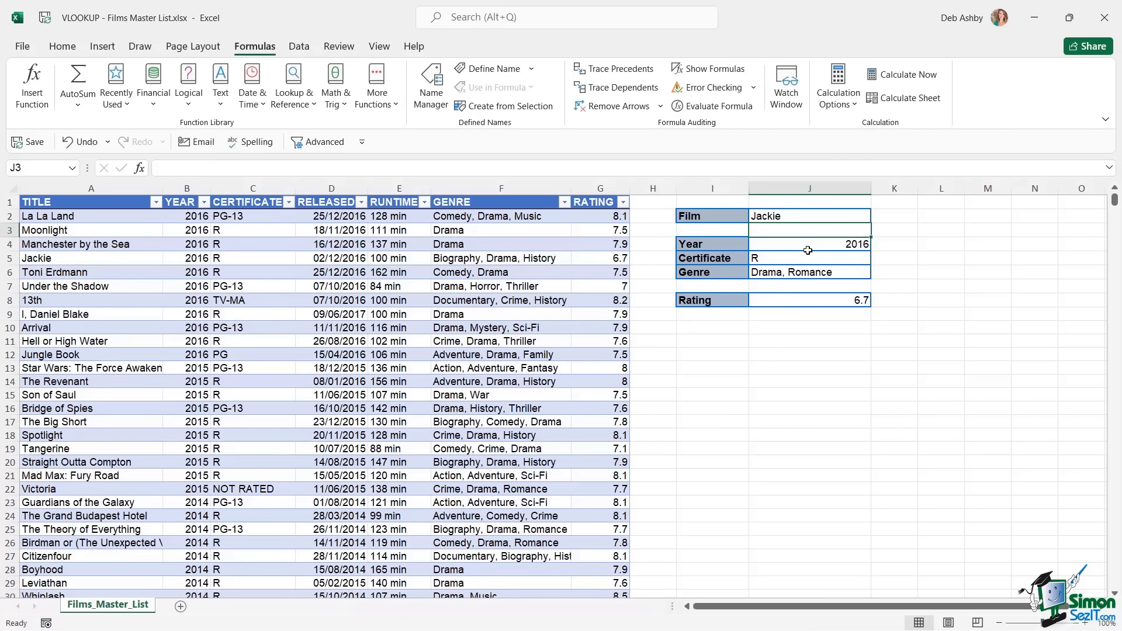
click(28, 260)
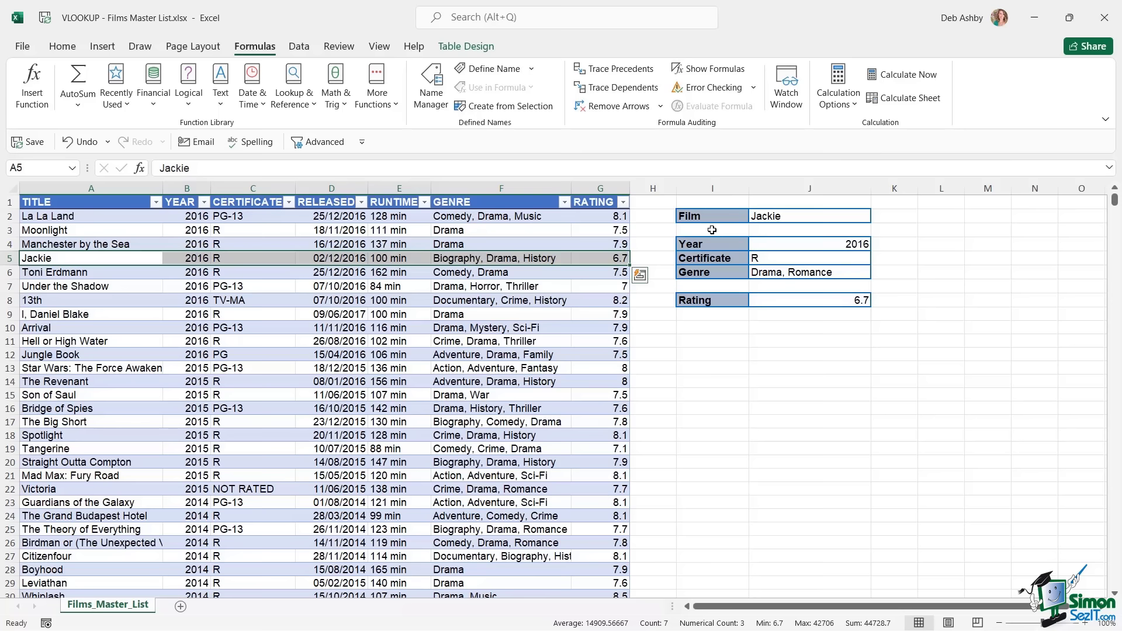
- Set the film in J2 to La La Land and compare the looked-up details with that film's row
click(774, 217)
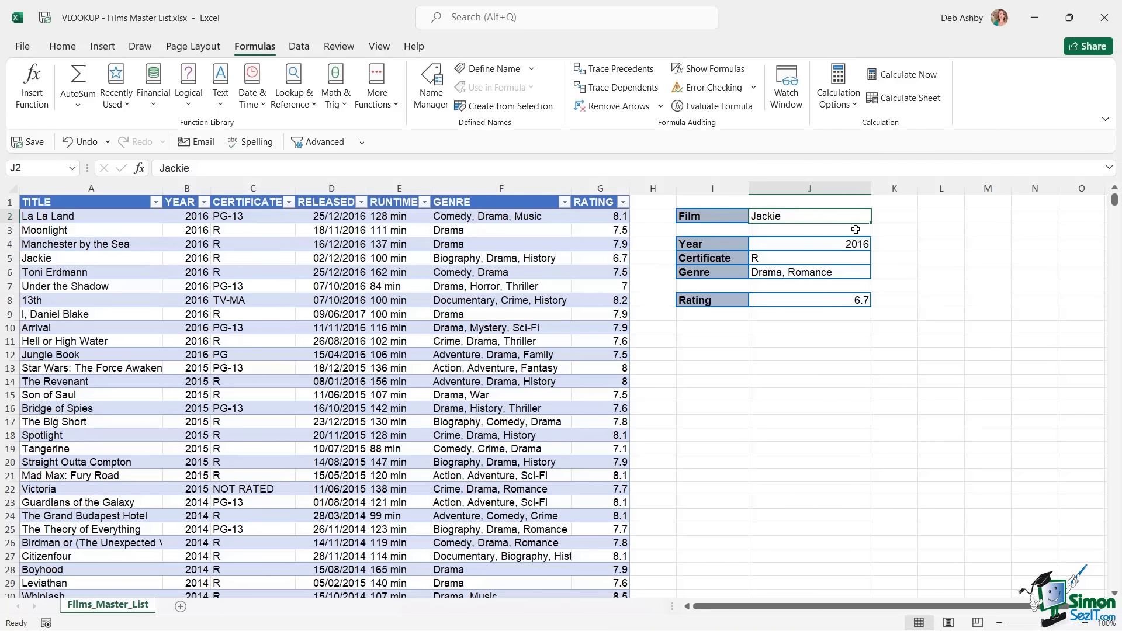
text(La La Land)
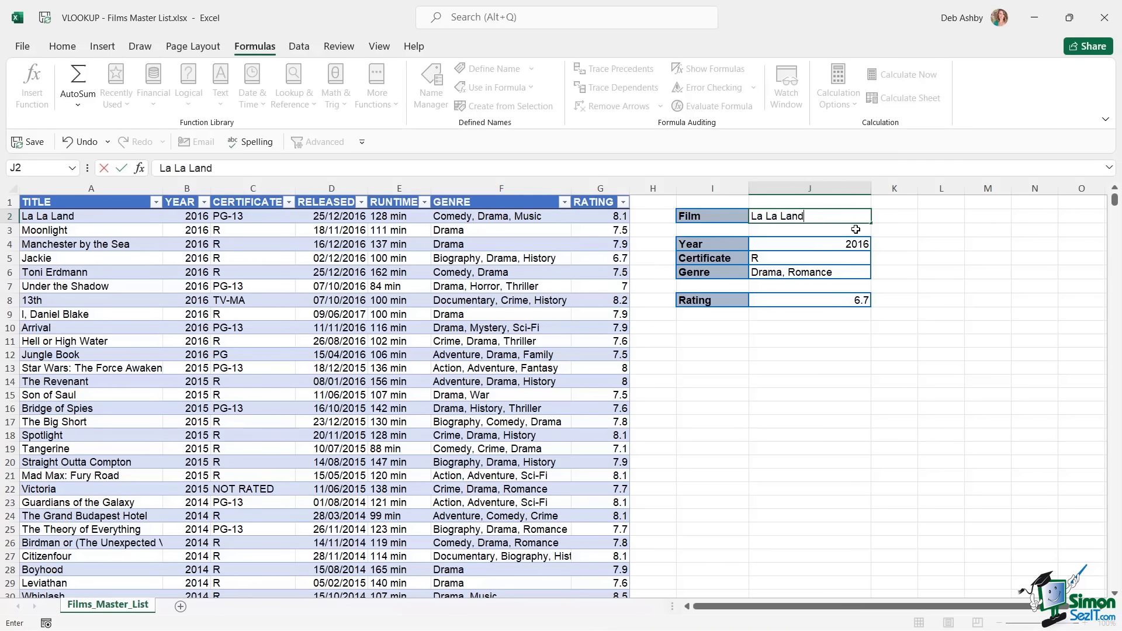
key(Return)
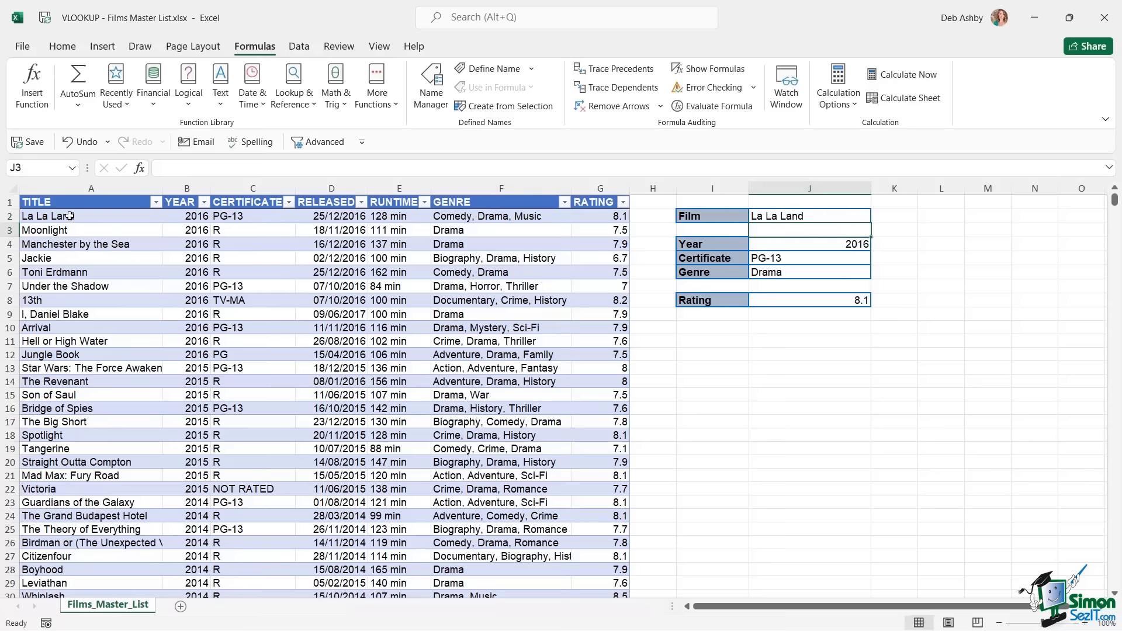
drag(70, 216, 583, 218)
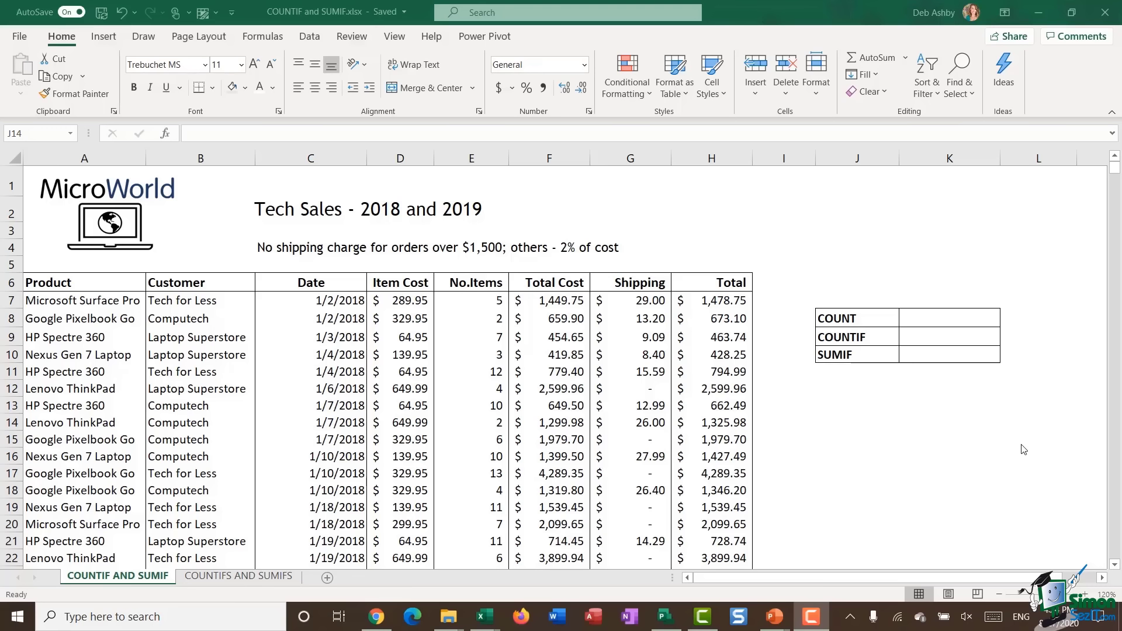
- In the COUNTIF and SUMIF workbook, count the No.Items entries in E7:E915 with a COUNT formula in cell K8
click(948, 321)
click(949, 322)
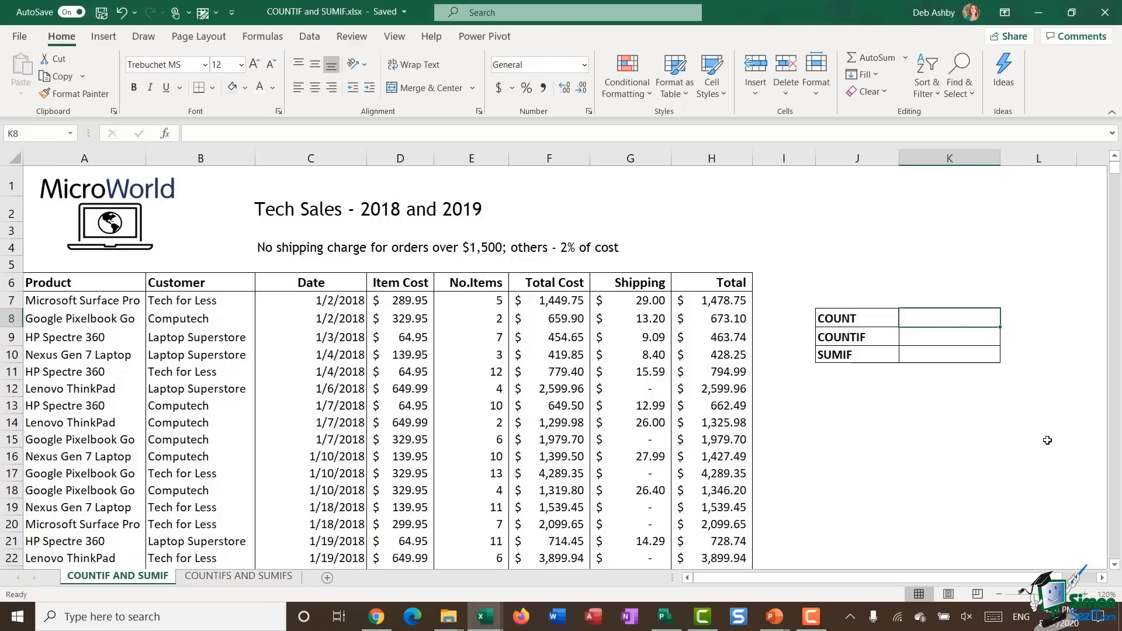
text(=COUN)
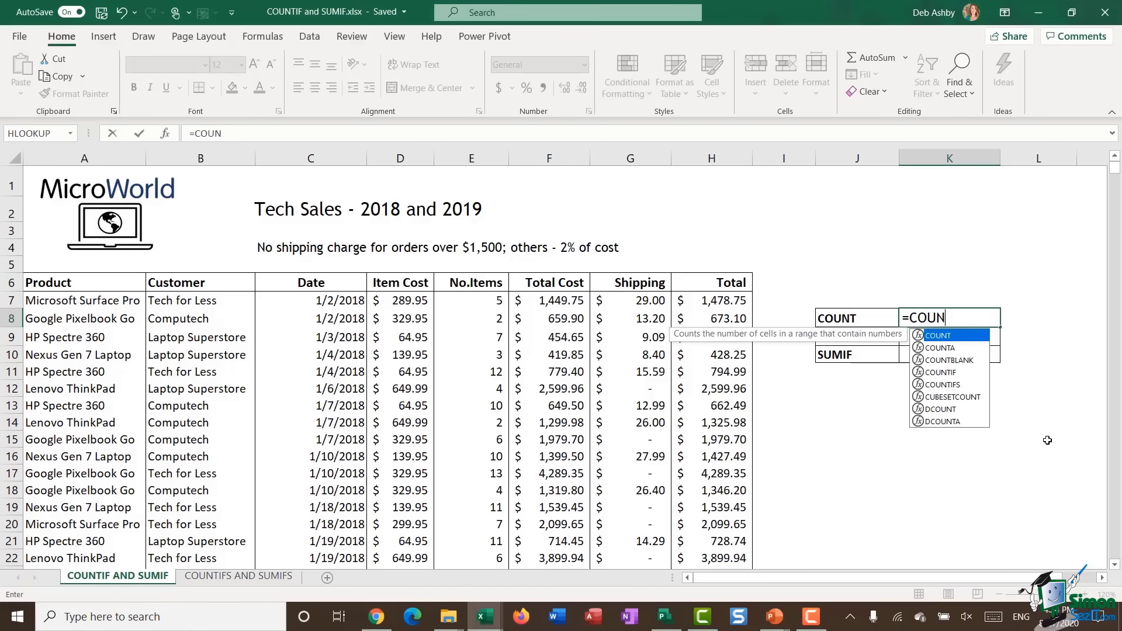
text(T()
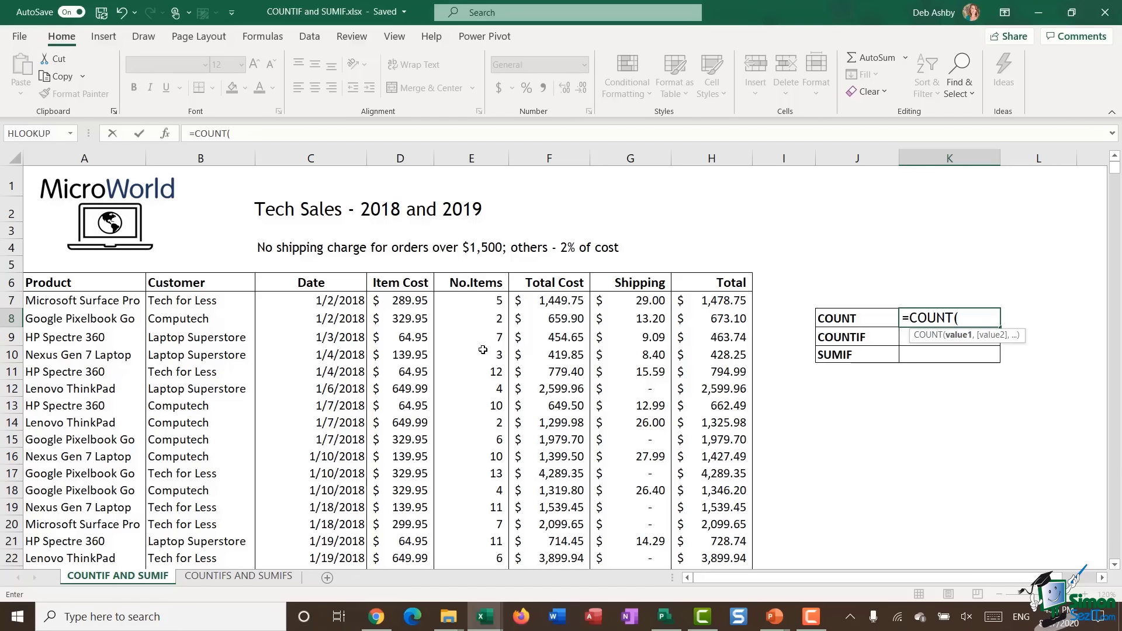
click(473, 299)
key(ctrl+shift+Down)
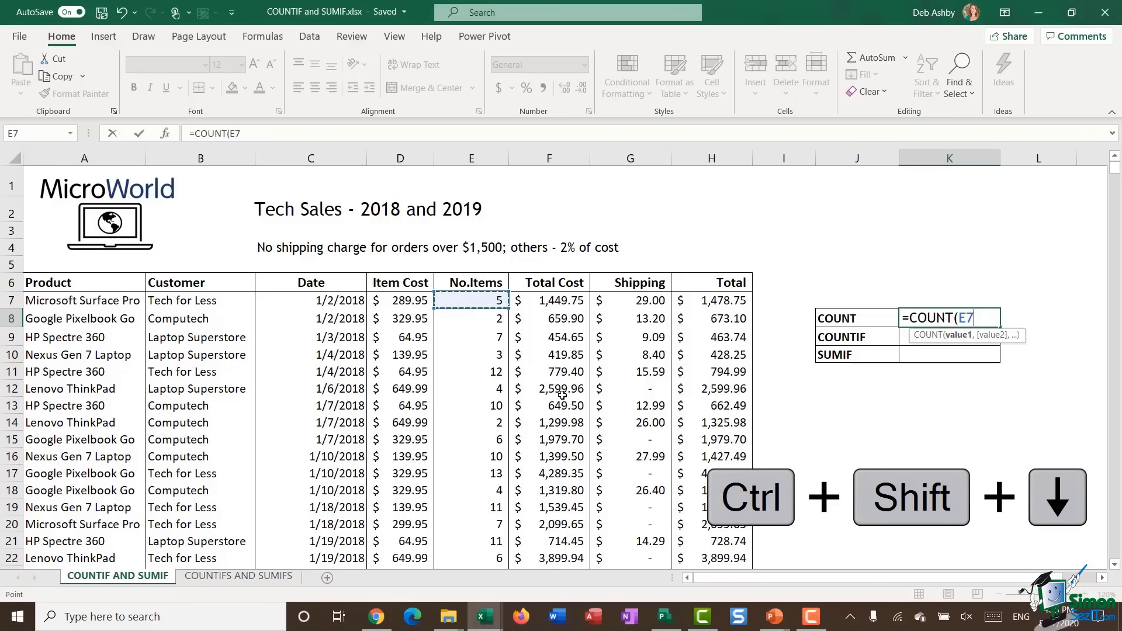
key(ctrl+shift+Down)
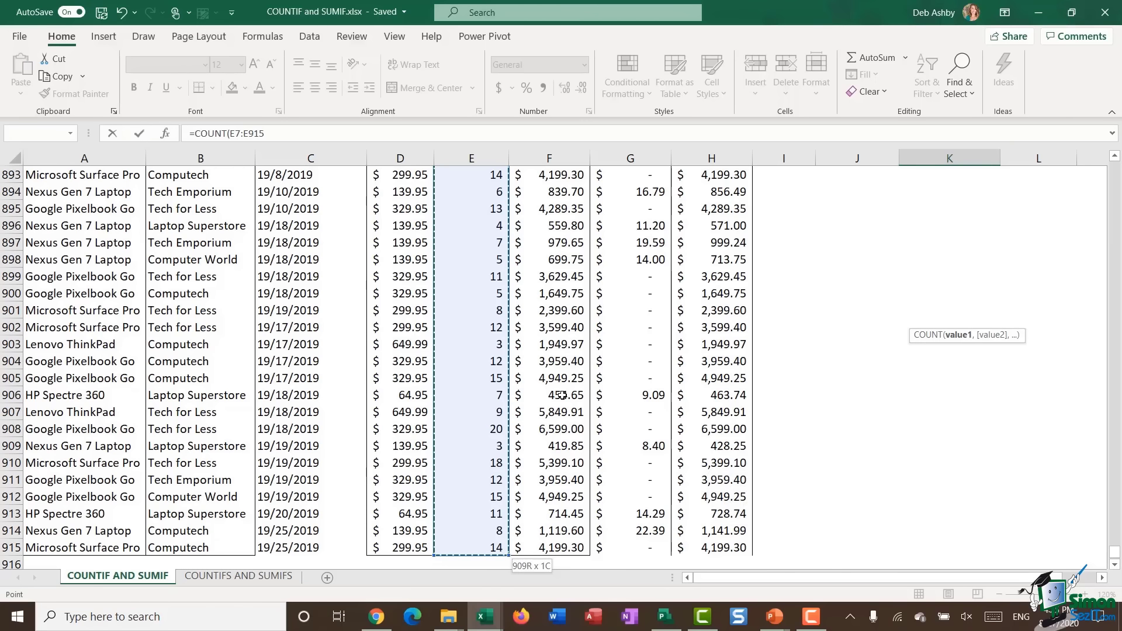
text())
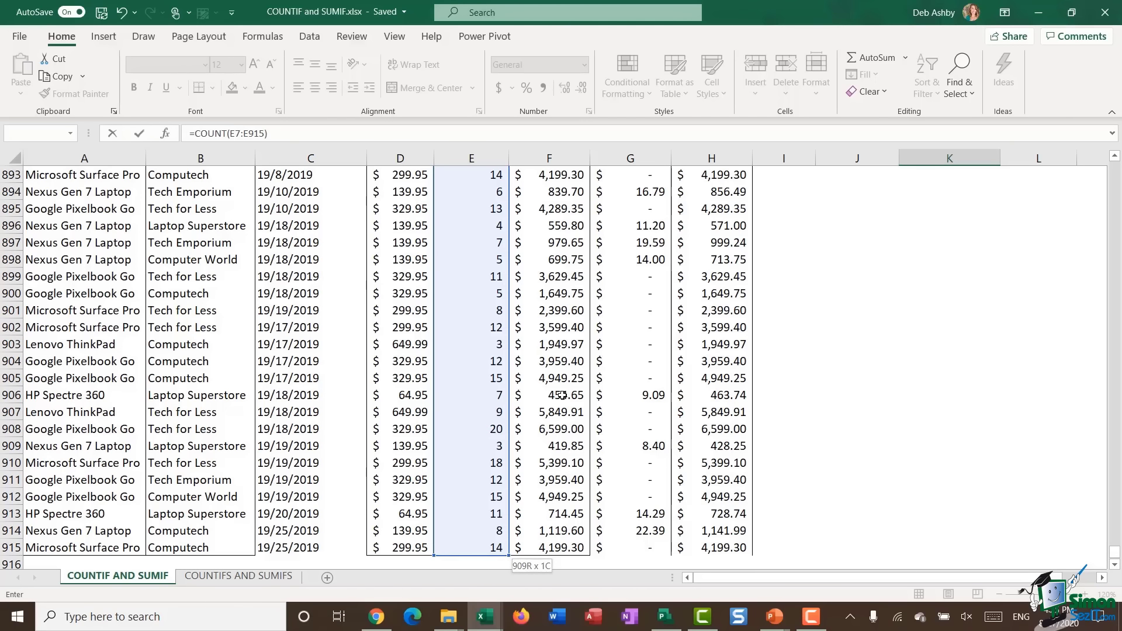
key(Return)
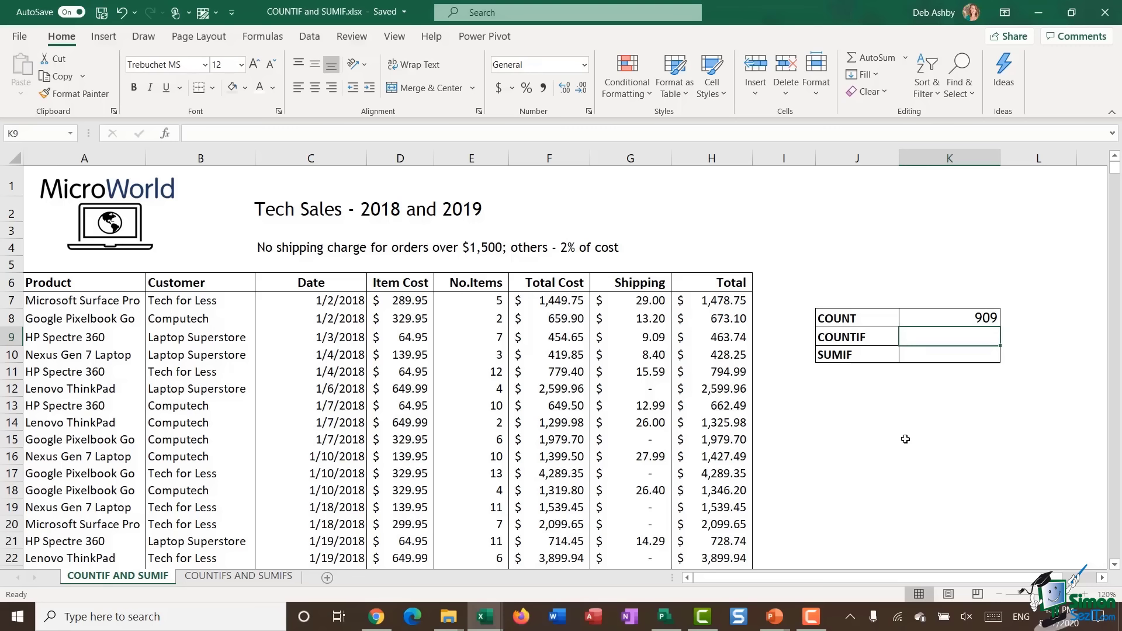
- Compare the text entries in the Product and Customer columns with the numeric entries in the No.Items column
click(935, 397)
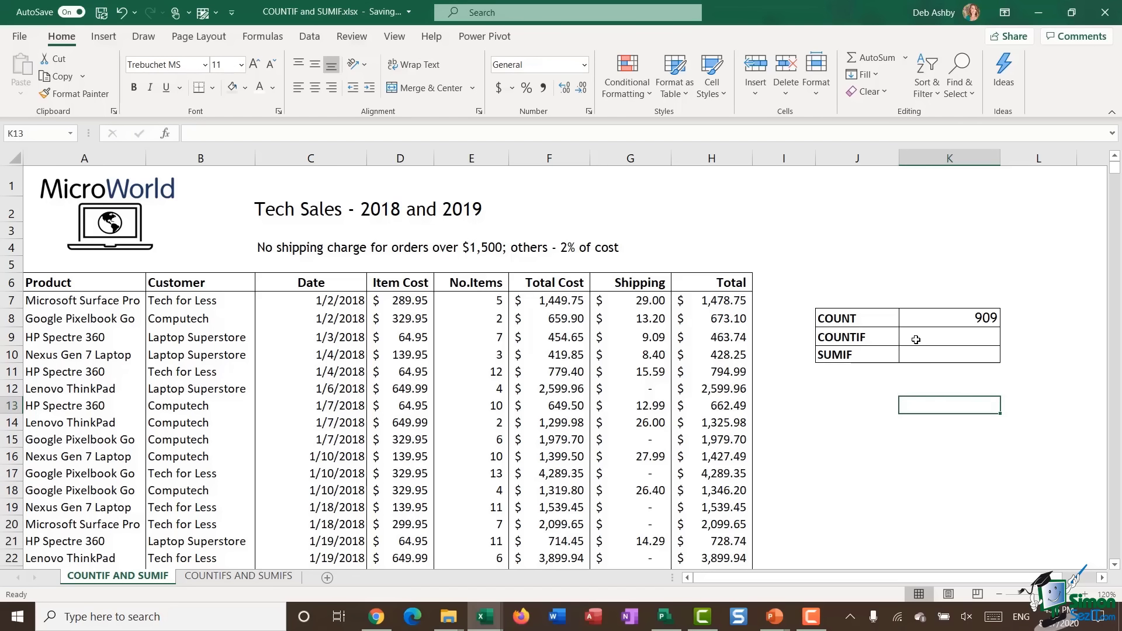
click(257, 387)
drag(92, 301, 91, 524)
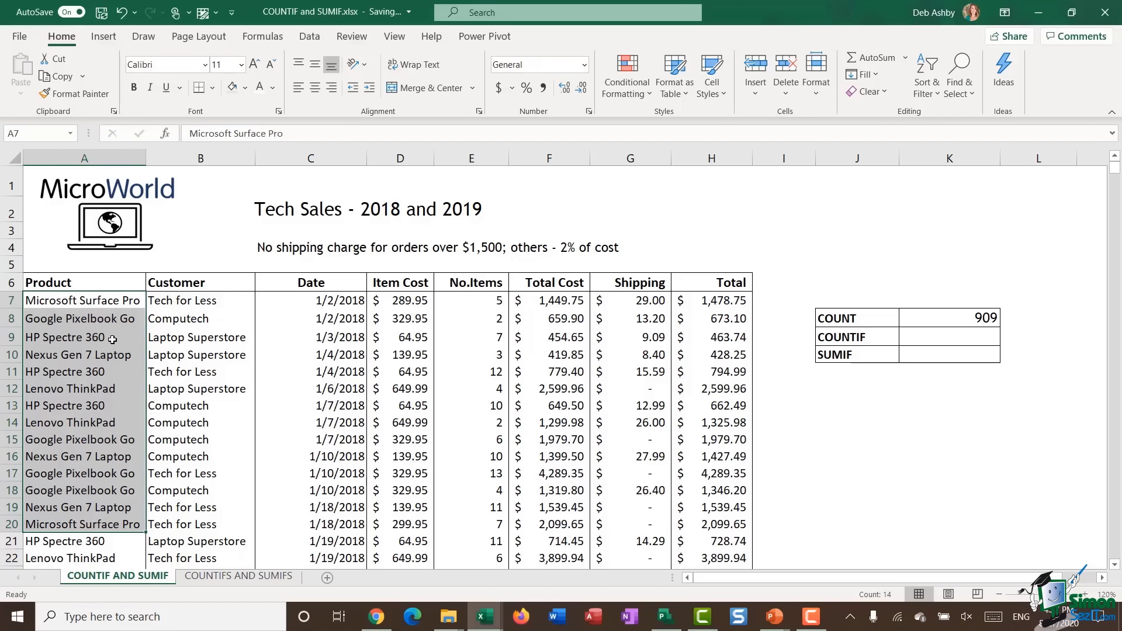
drag(199, 303, 196, 506)
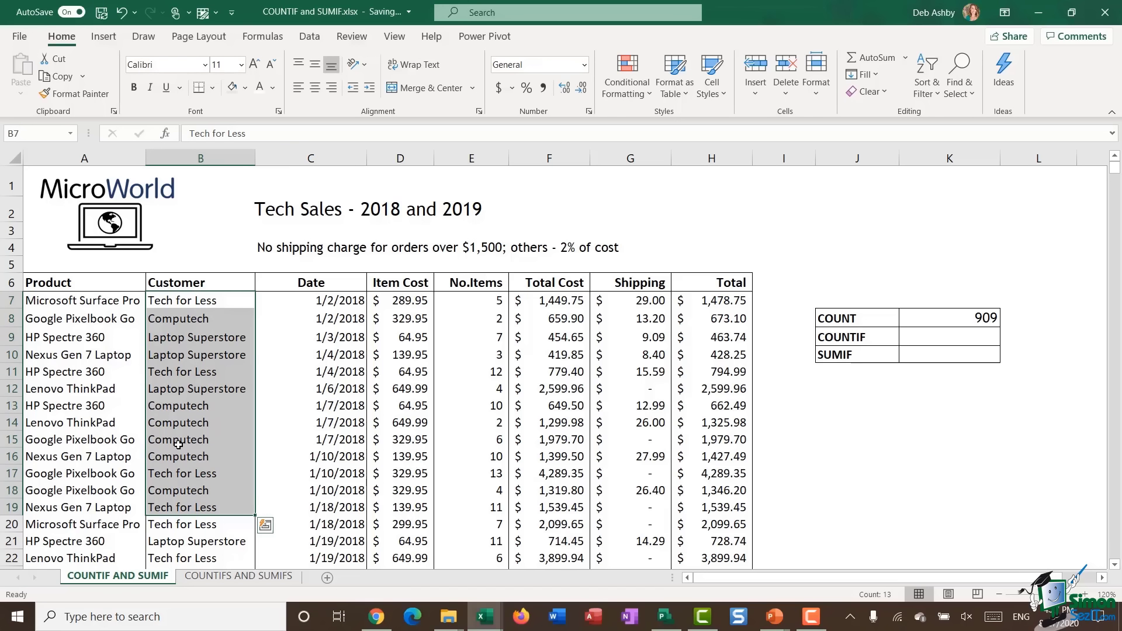
click(473, 301)
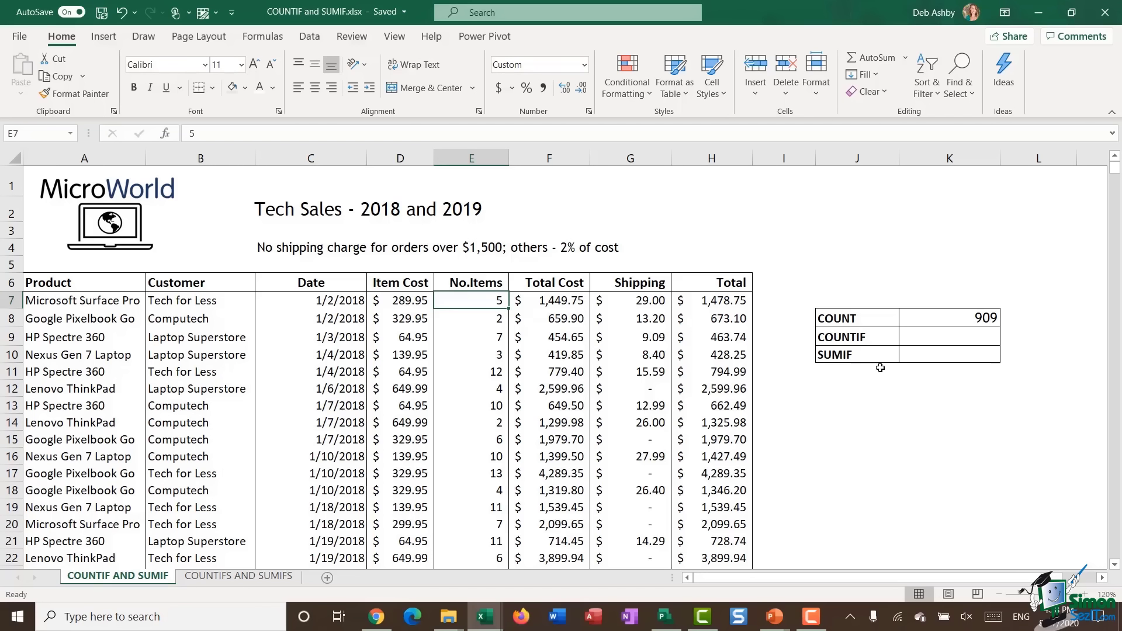
- In cell K9, count the No.Items entries in E7:E915 that are greater than 10 with a COUNTIF formula
click(934, 337)
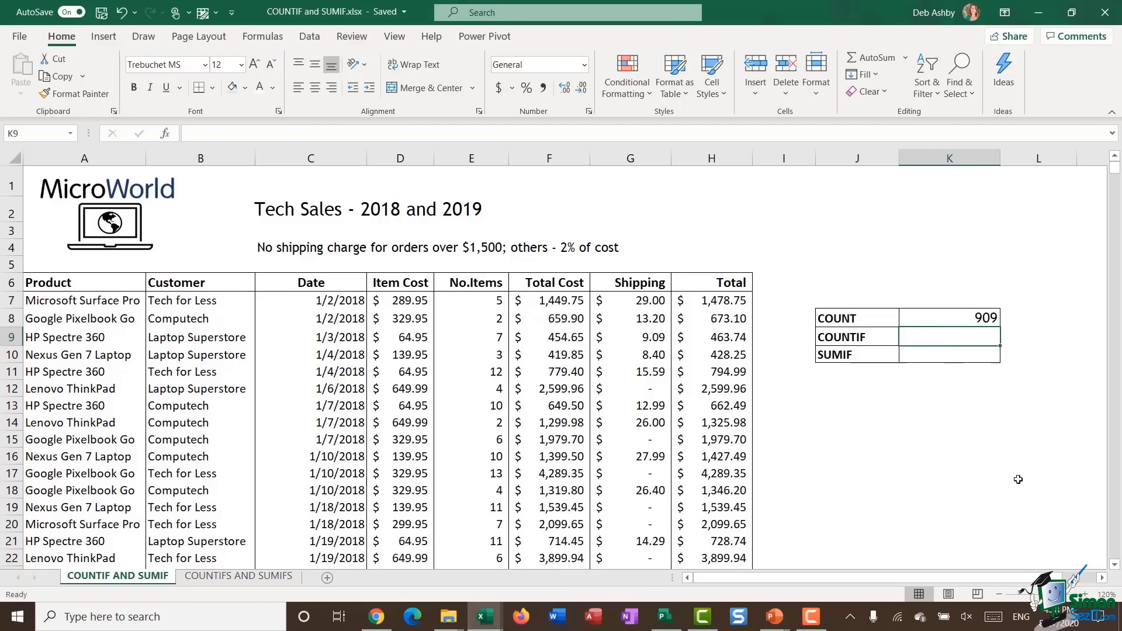
text(=COUN)
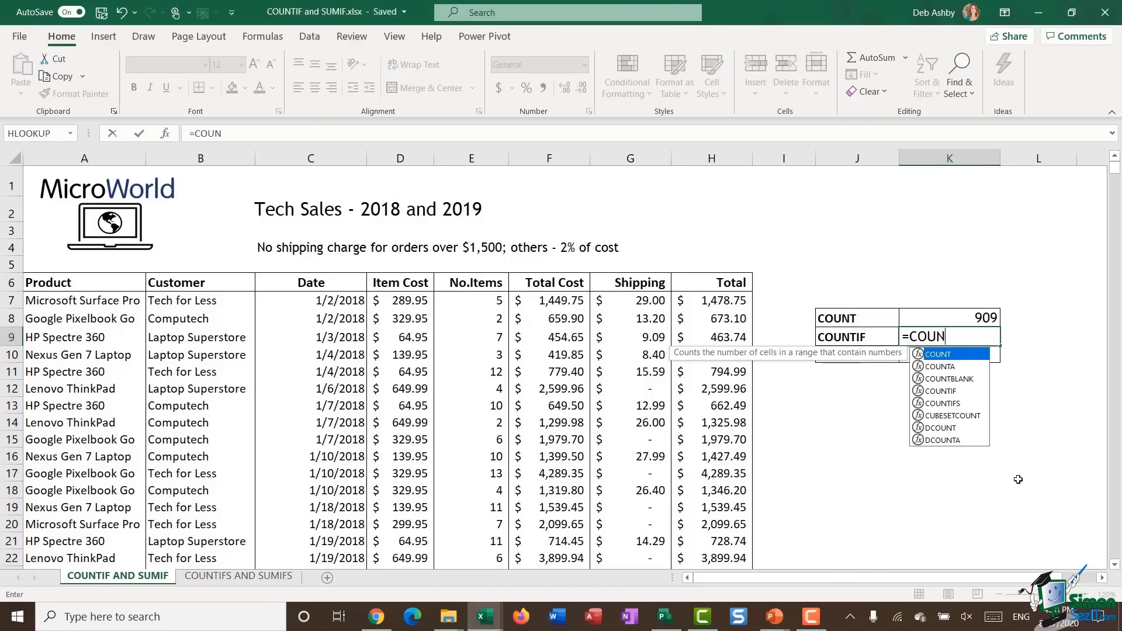
text(TI)
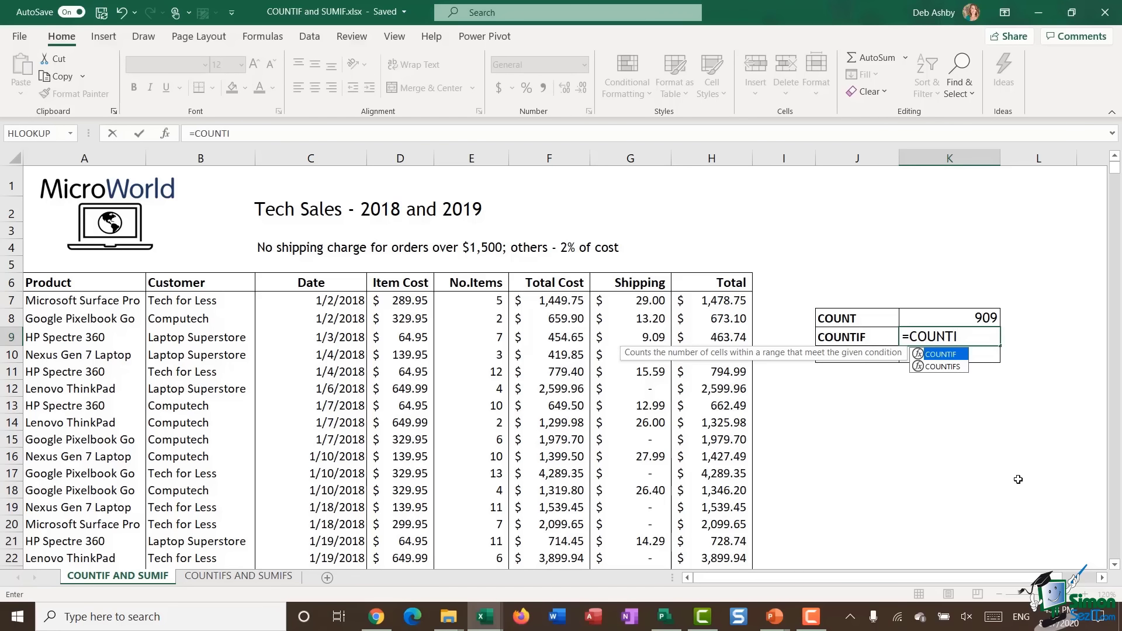
text(F()
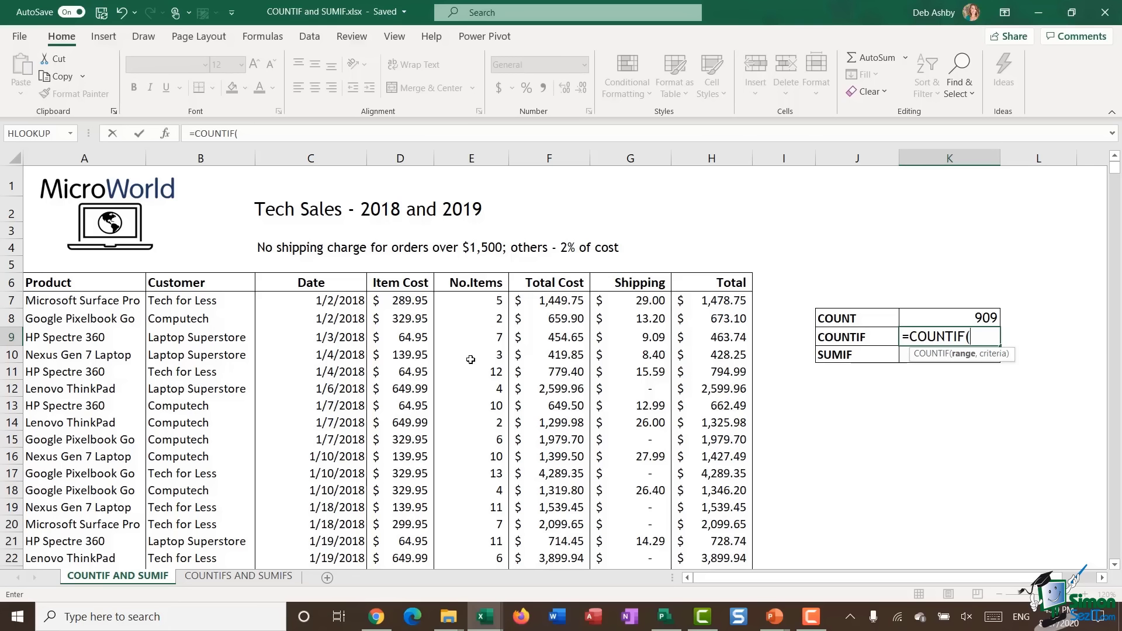
click(467, 303)
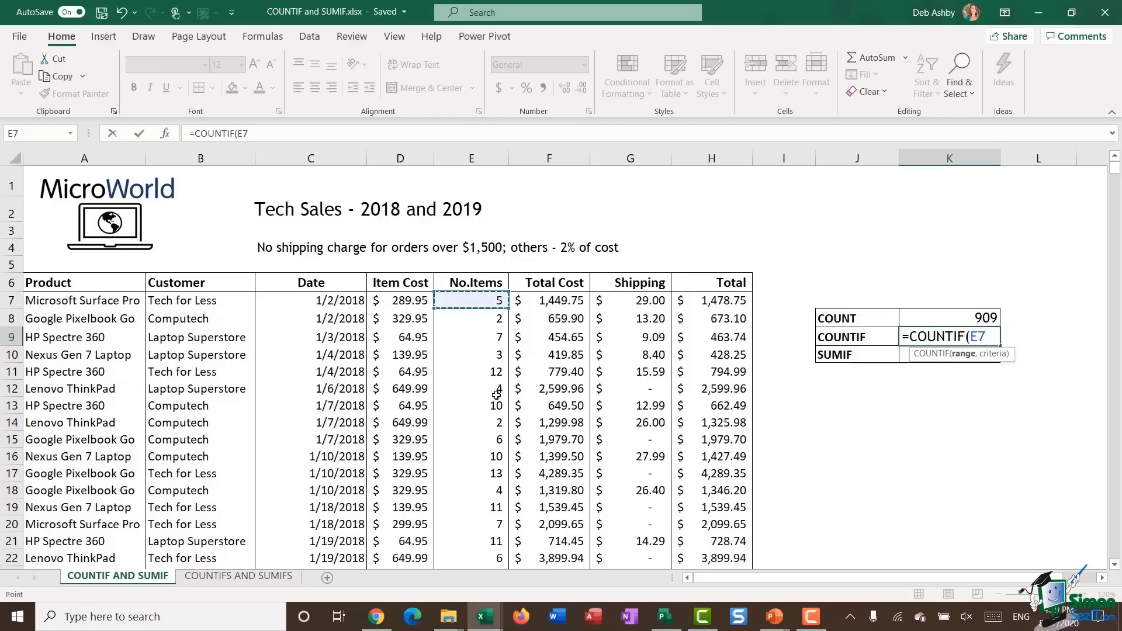
key(ctrl+shift+Down)
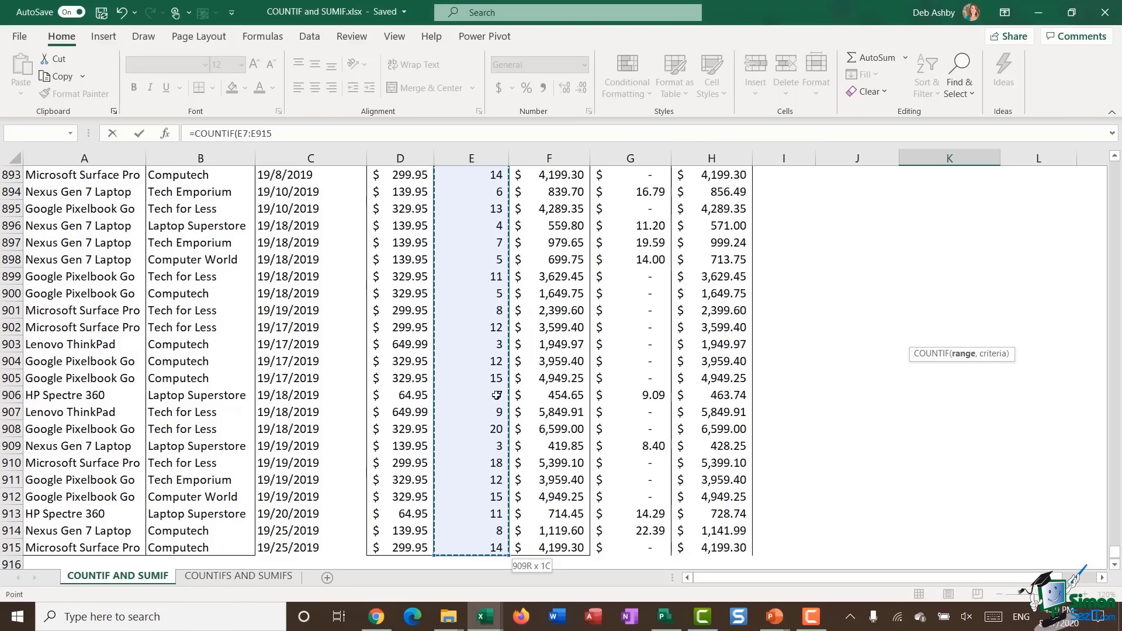
click(287, 133)
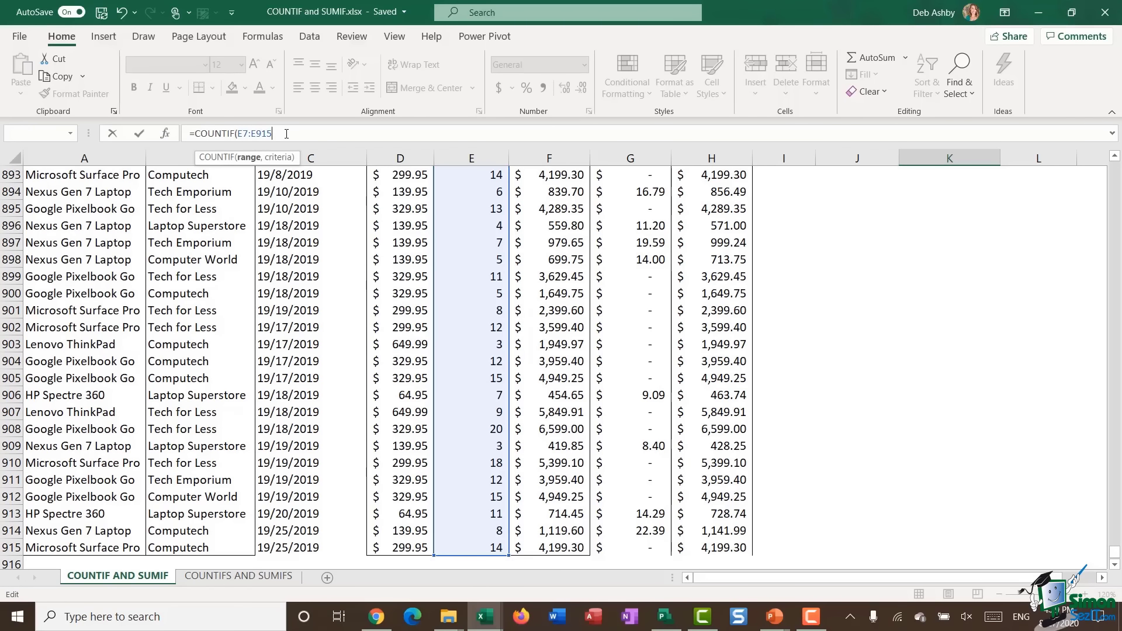
text(,)
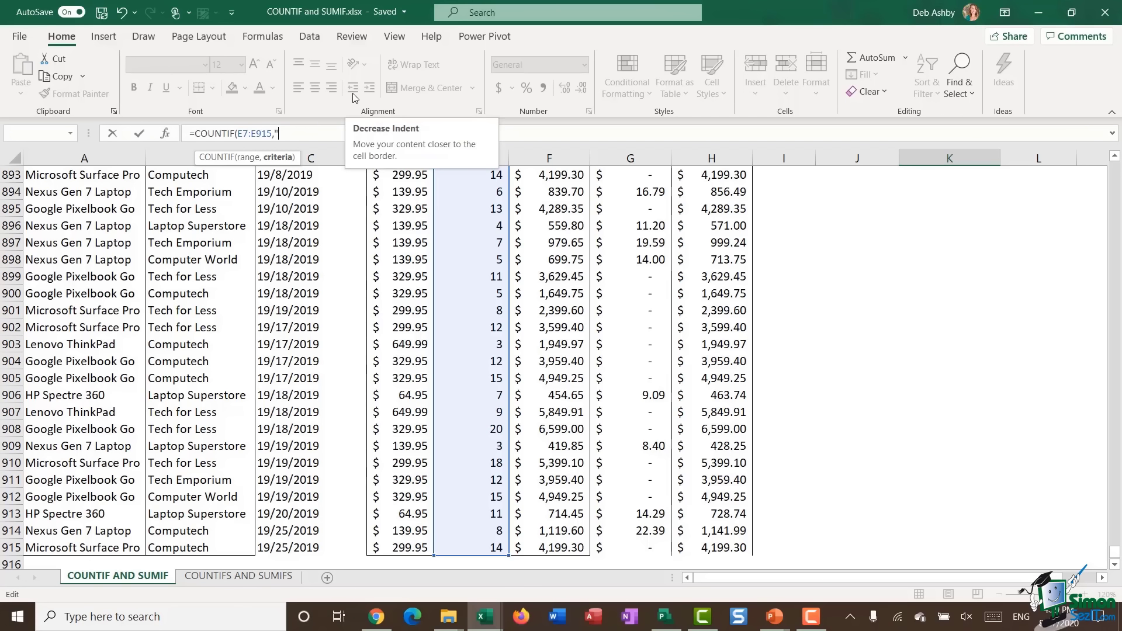
text(>10)
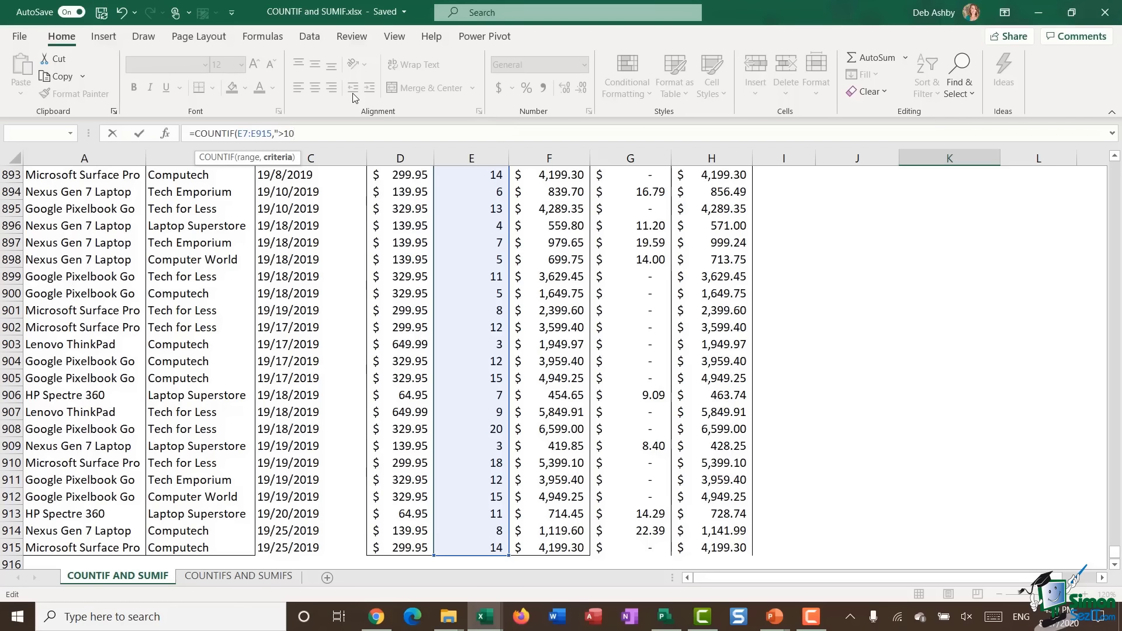
text("))
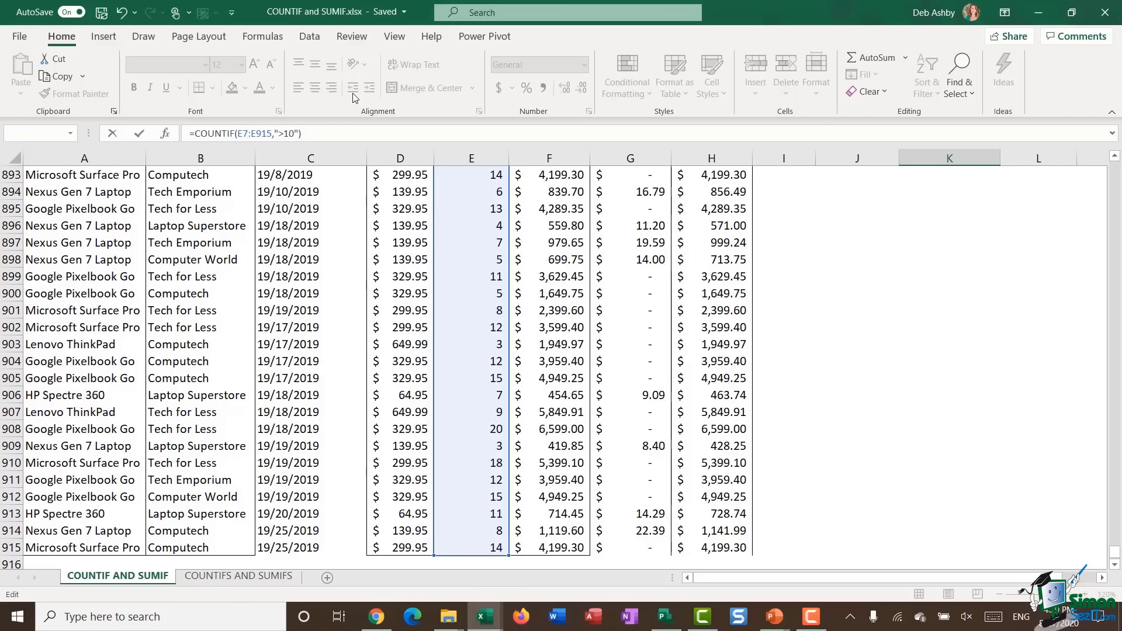
key(Return)
scroll(850, 379, up, 3)
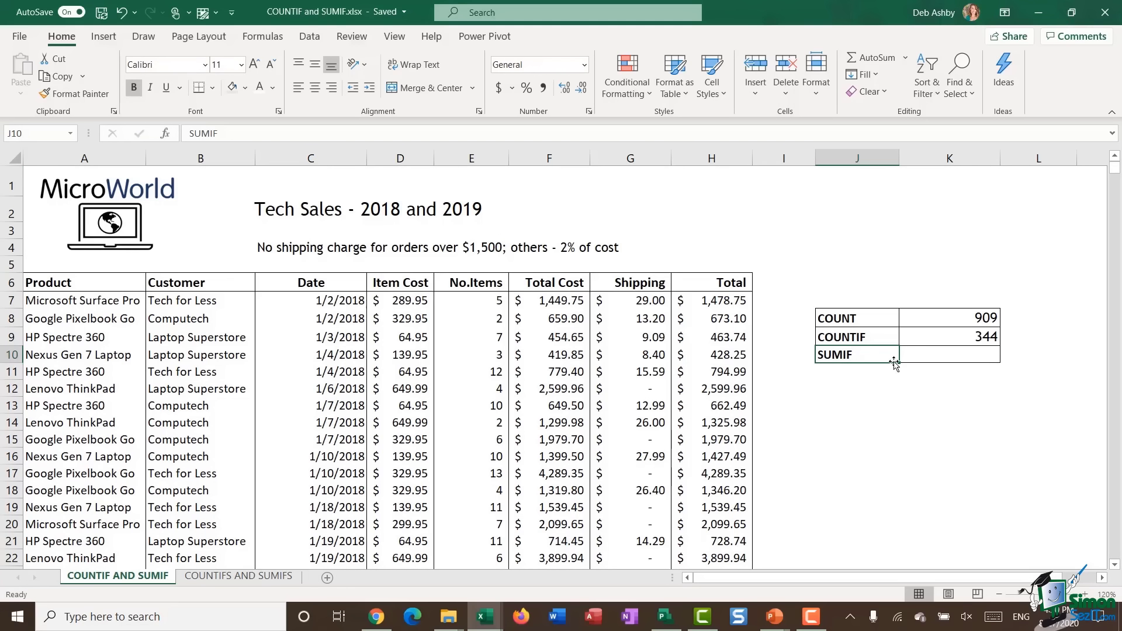
- Review the COUNTIF formula in K9 and the numeric values in the Shipping and Item Cost columns
click(916, 339)
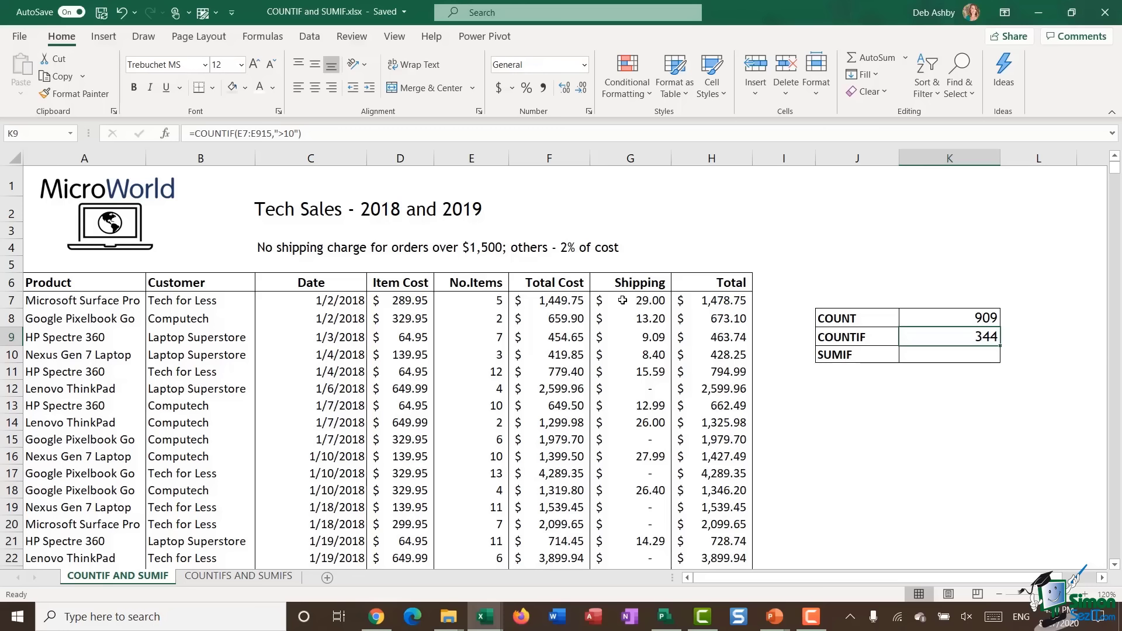
drag(623, 301, 621, 445)
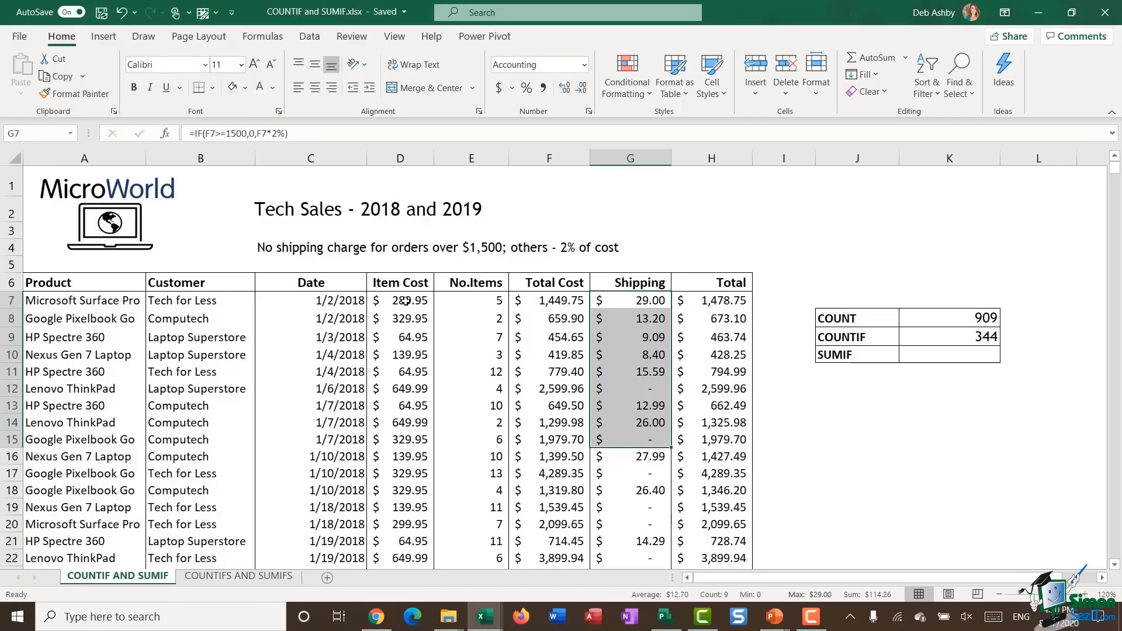
drag(404, 301, 404, 389)
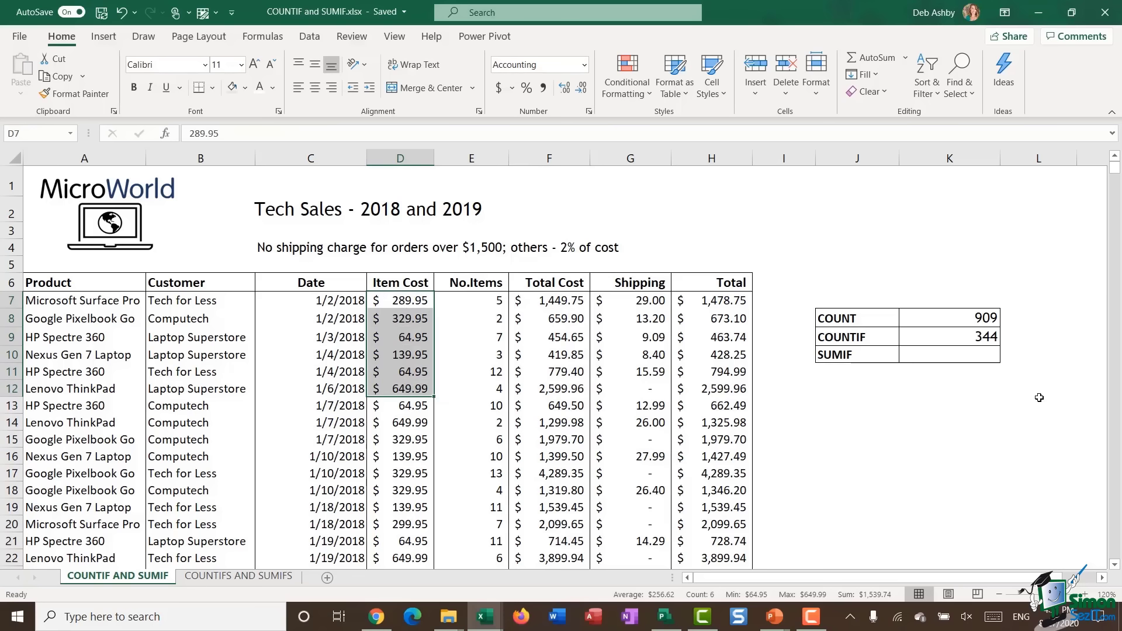
- In cell K10, add up the Total values in H7:H915 that are at least 4000 with a SUMIF formula
click(943, 357)
text(=)
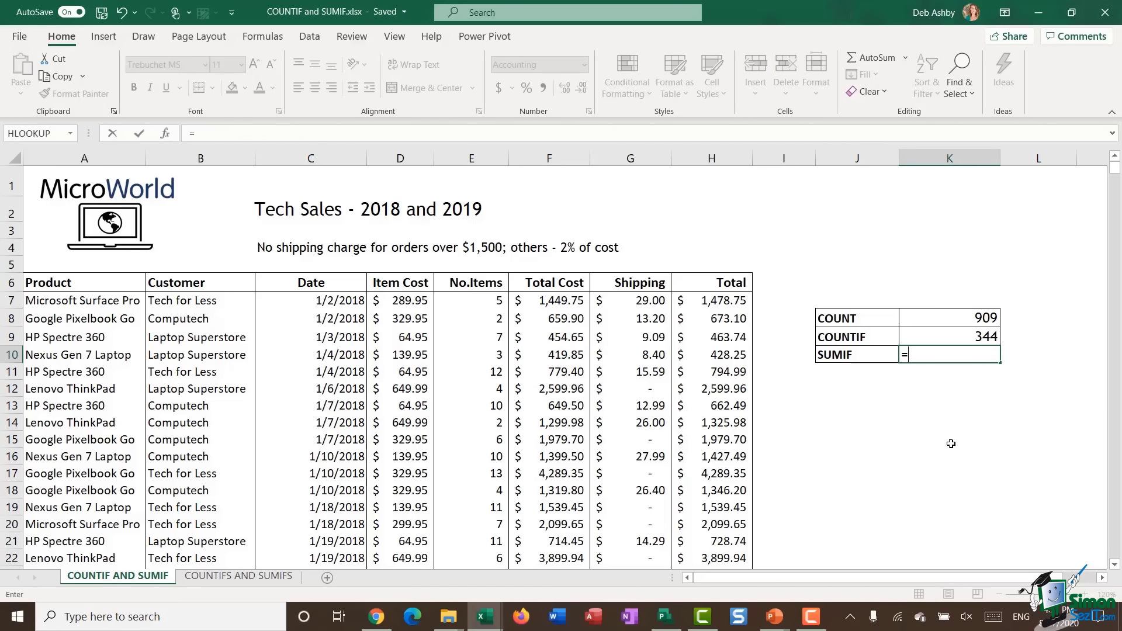
text(SUMI)
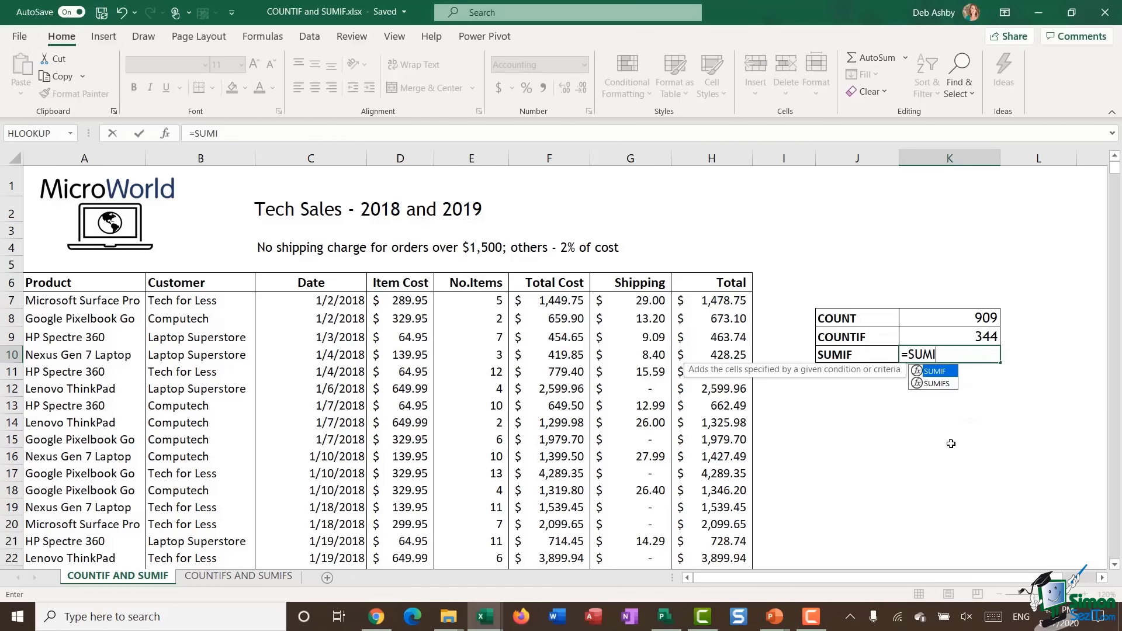
text(F()
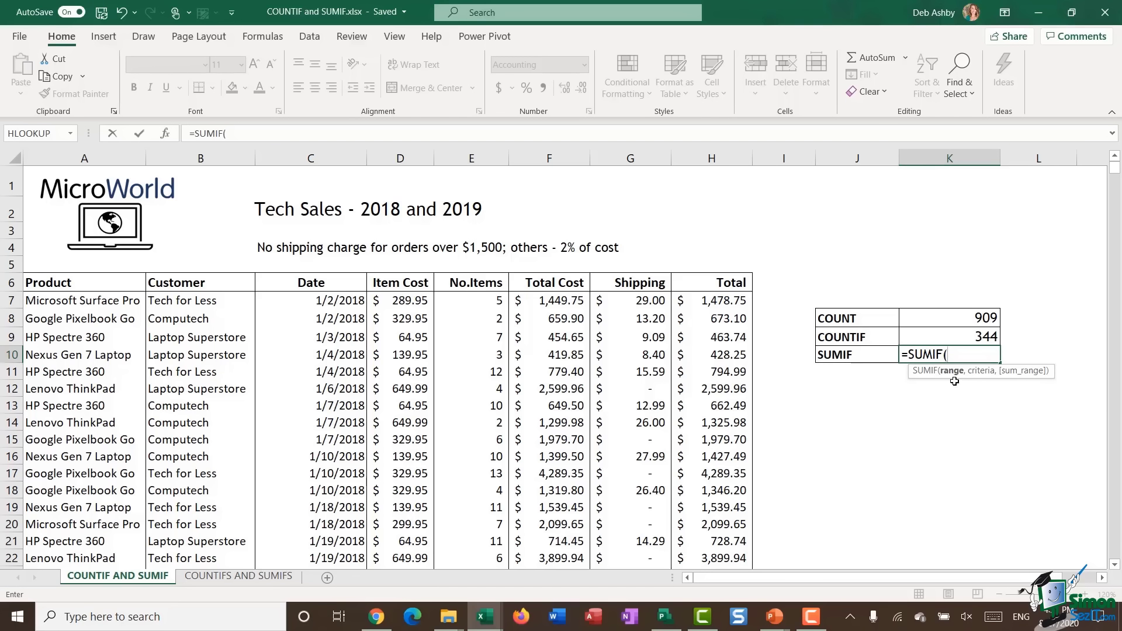
click(720, 300)
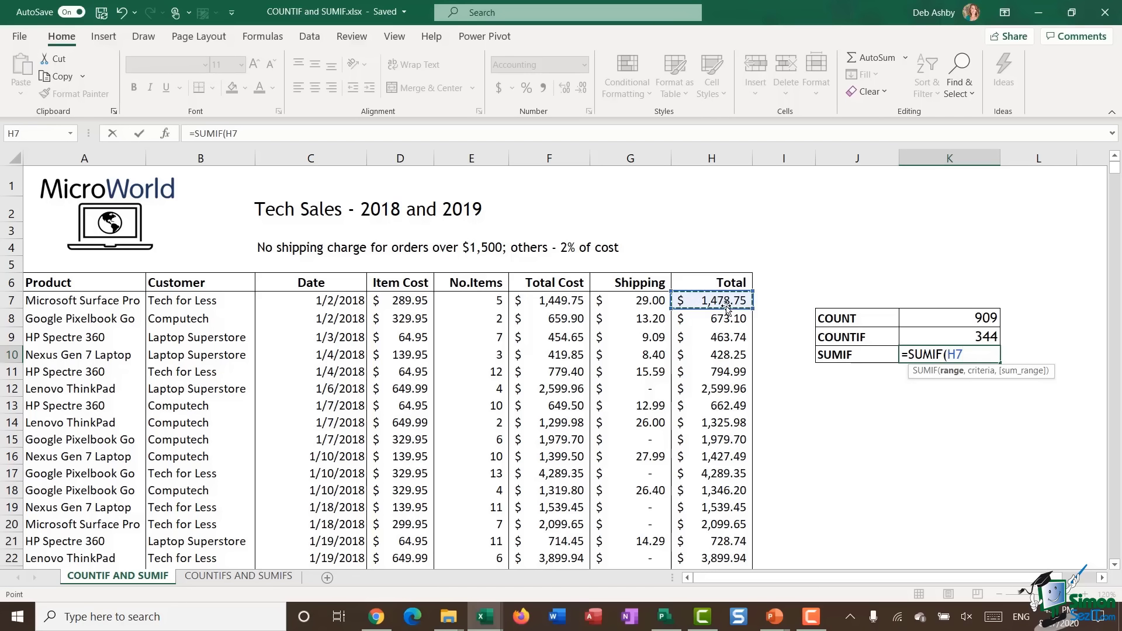
key(ctrl+shift+Down)
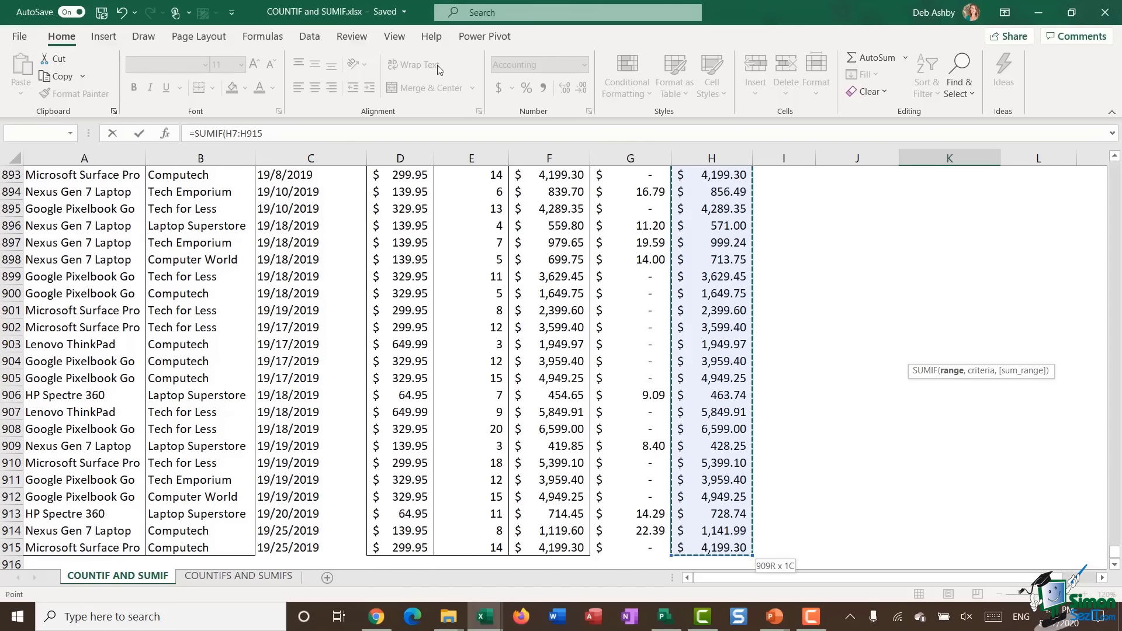
click(278, 133)
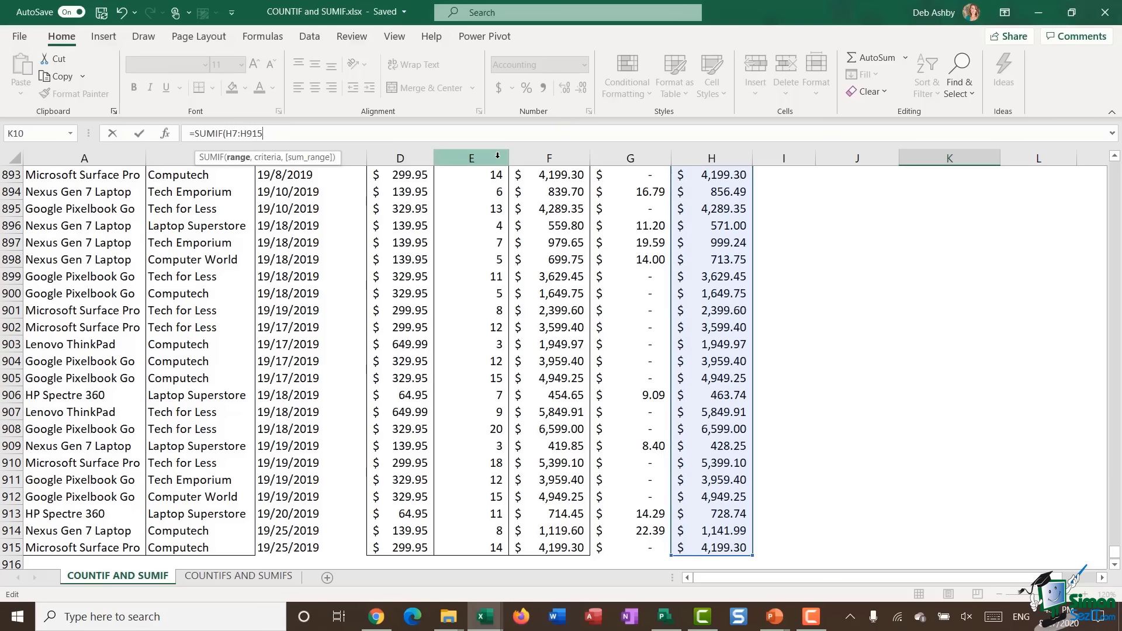
text(,)
text(>)
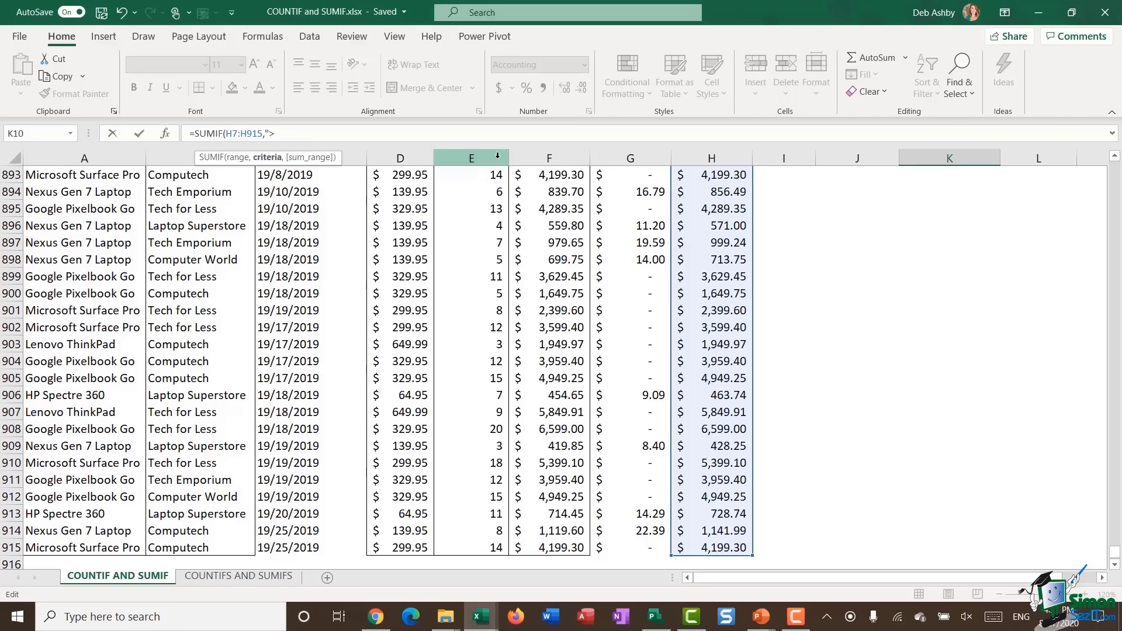
text(=4000)
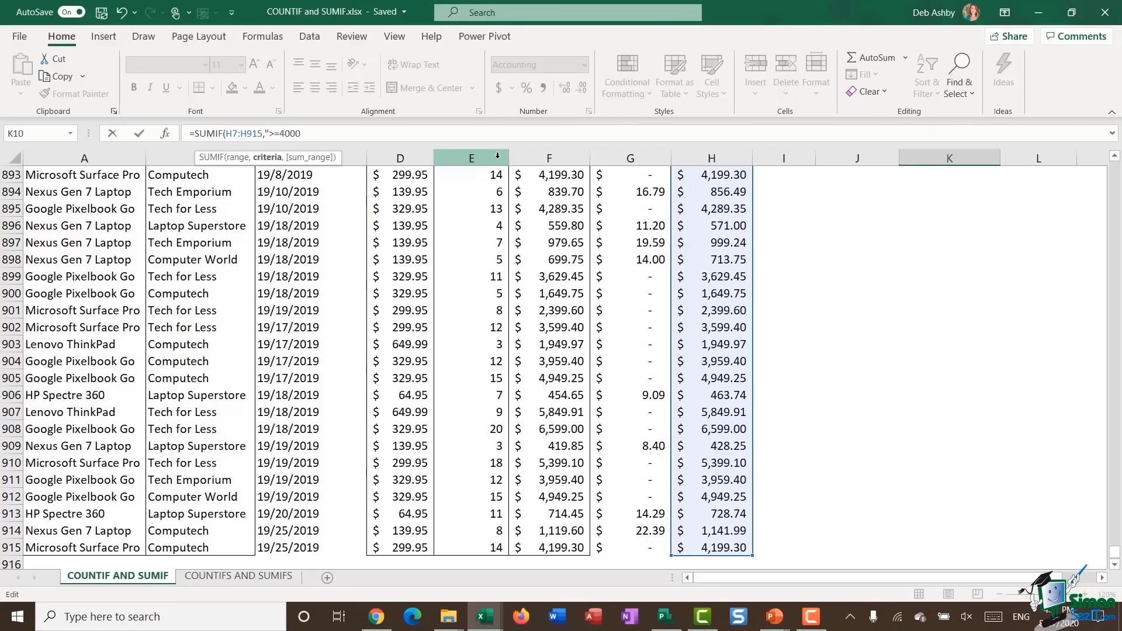
text("))
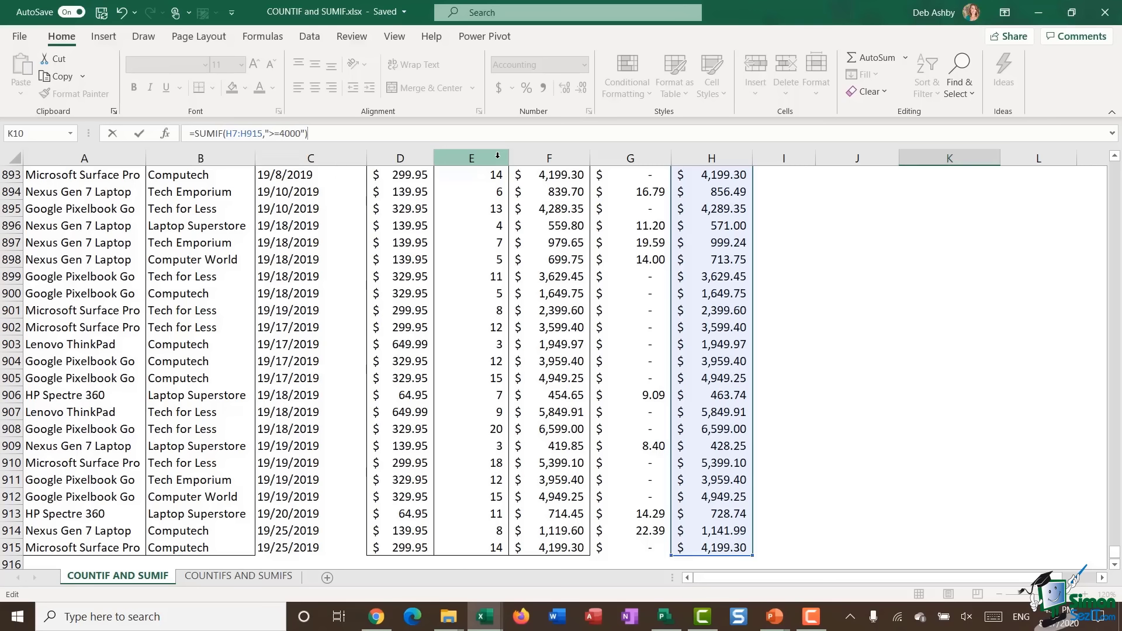
key(Return)
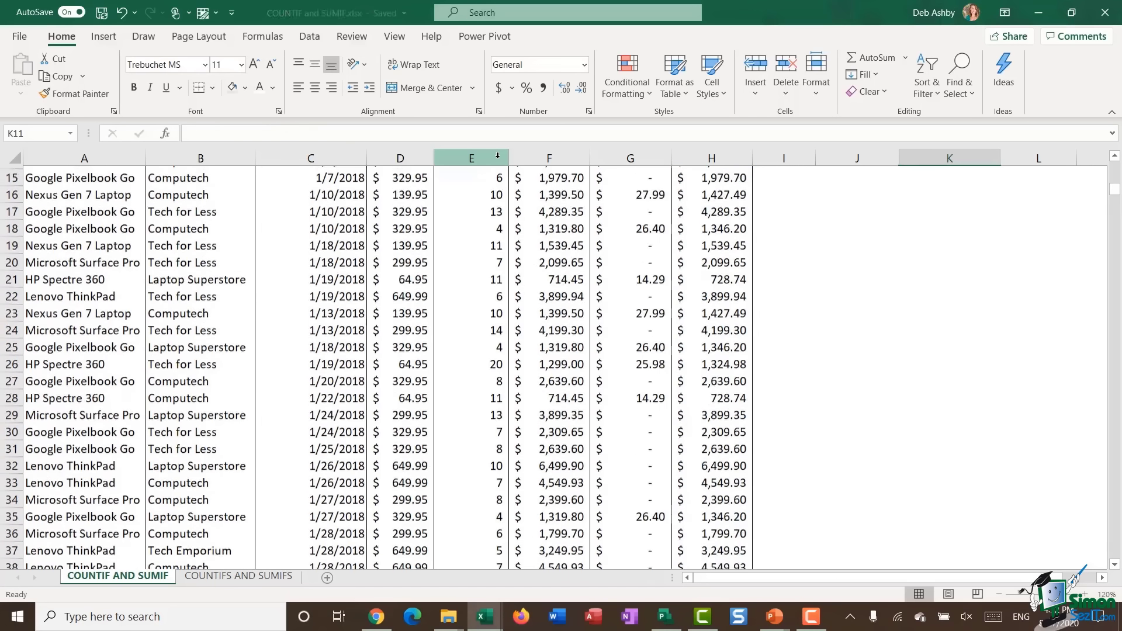
scroll(888, 412, up, 3)
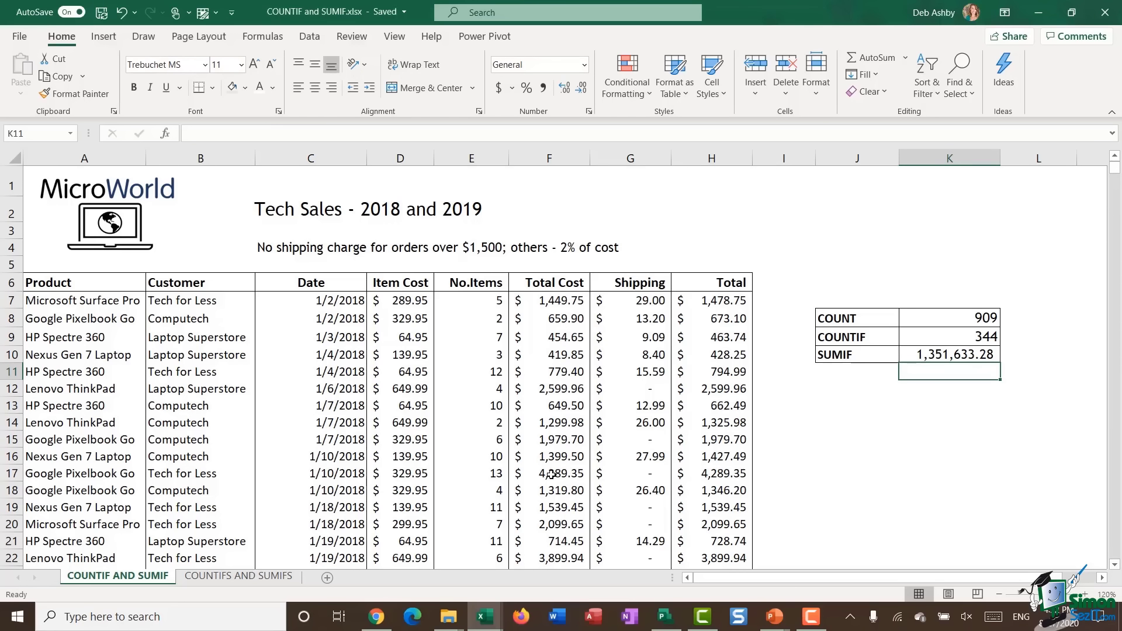
- Format the SUMIF result in K10 as dollar accounting with no decimal places
click(948, 358)
click(500, 90)
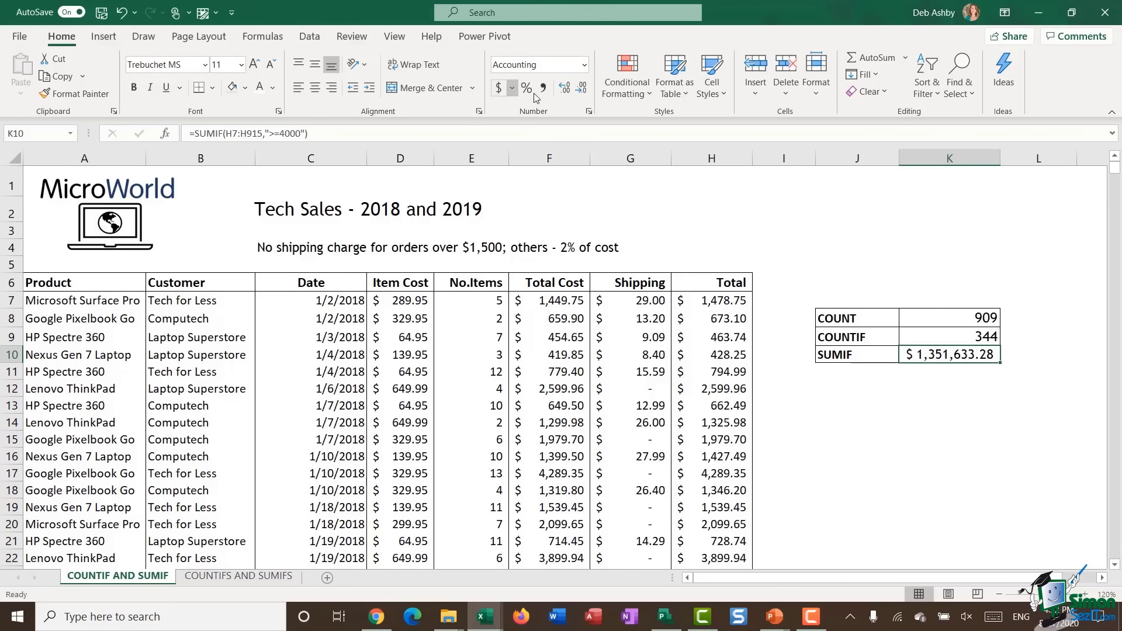
click(582, 87)
click(582, 87)
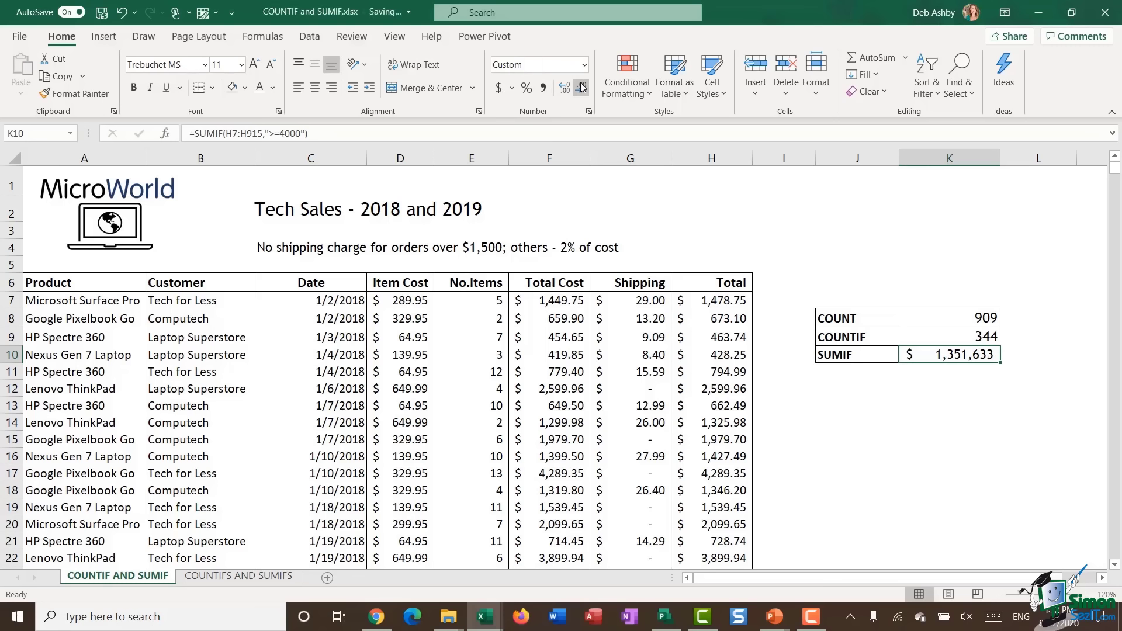
click(899, 438)
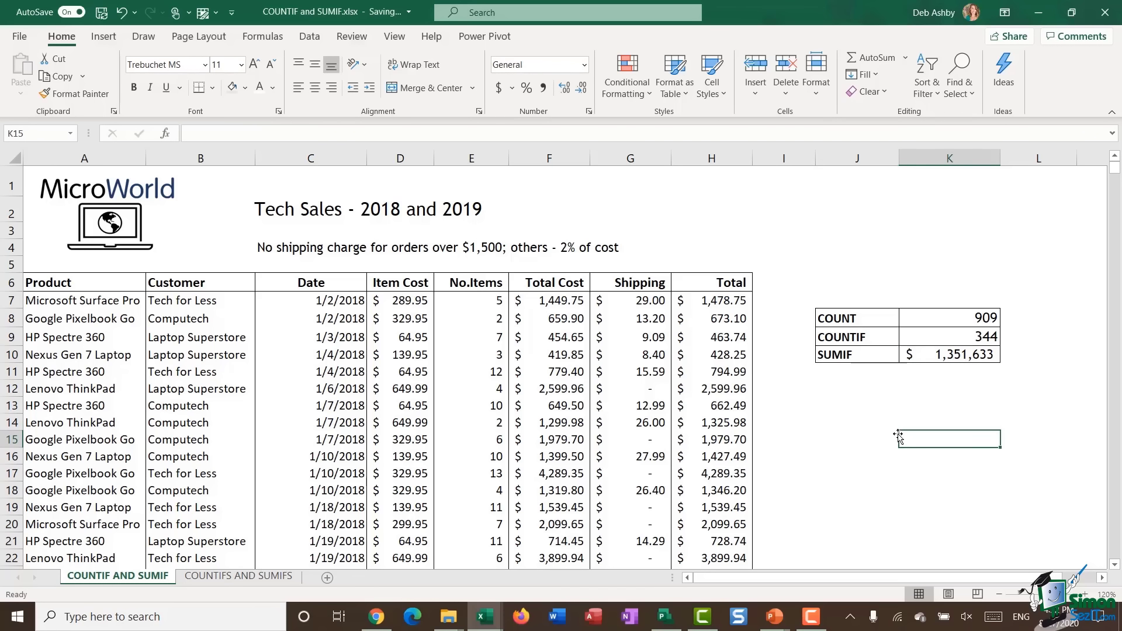
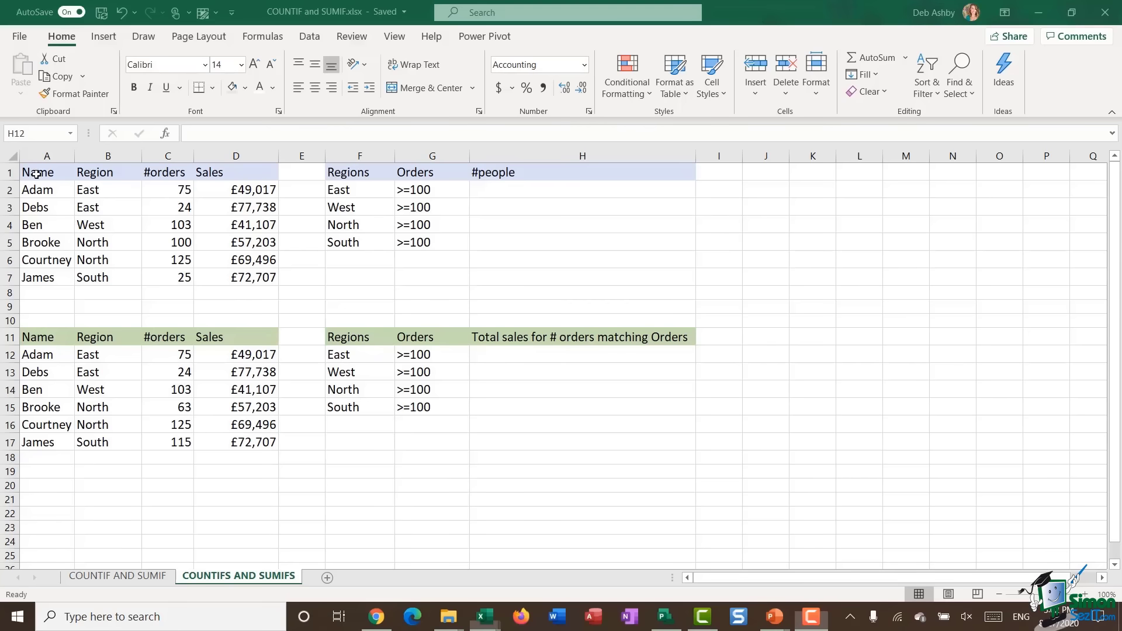
- On the COUNTIFS AND SUMIFS sheet, examine the Name, Region, #orders and Sales columns of the upper table
key(shift+Down)
key(shift+Down)
key(shift+Down)
drag(36, 173, 190, 278)
drag(44, 190, 45, 277)
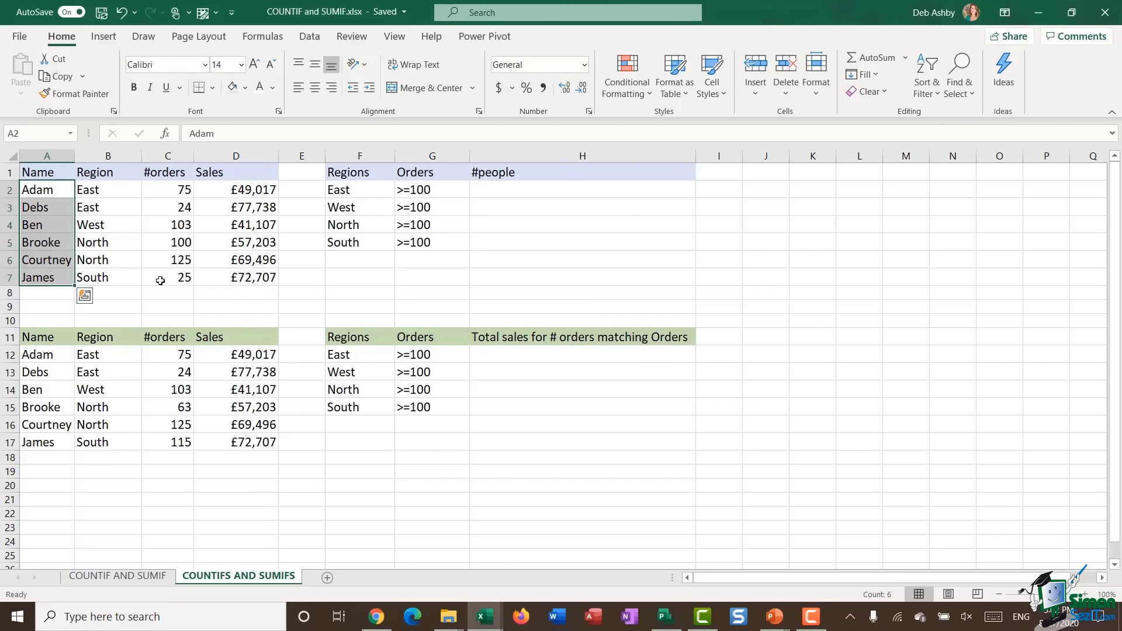
drag(115, 187, 115, 279)
drag(166, 188, 182, 273)
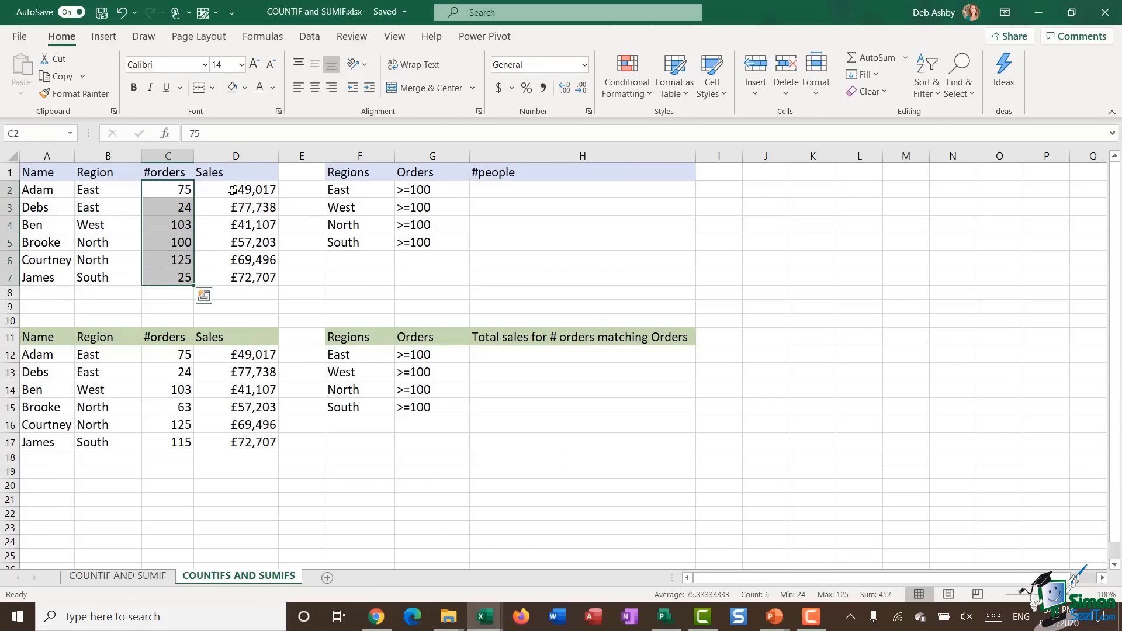
drag(231, 192, 229, 279)
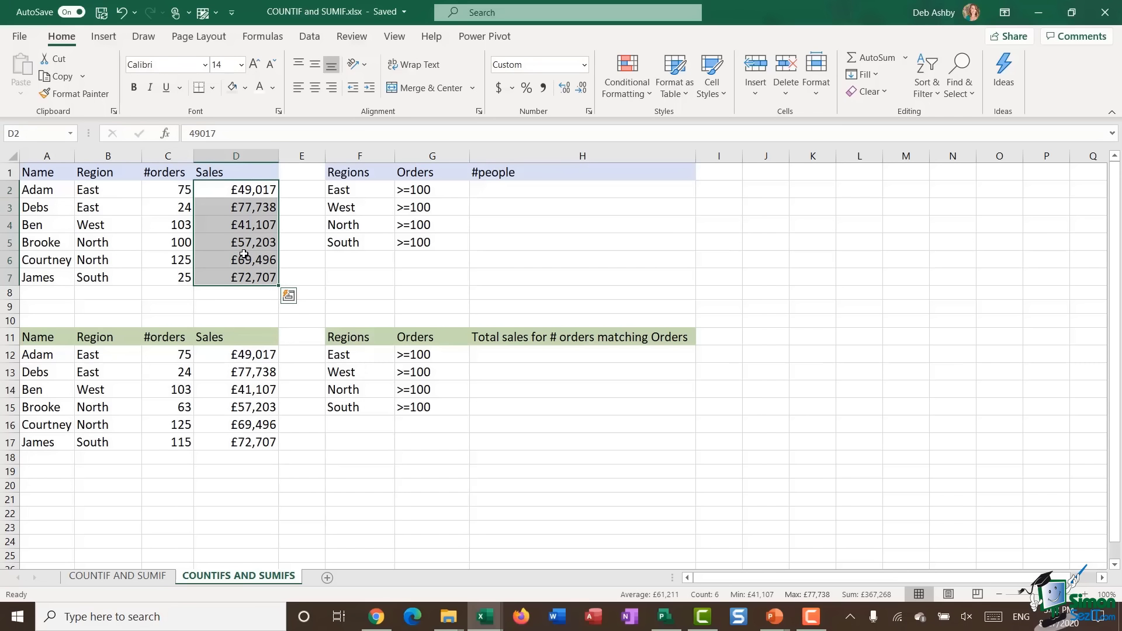
- Start a COUNTIFS formula in H2 with the absolute Region range $B$2:$B$7 and region cell F2 as the first criterion
click(509, 193)
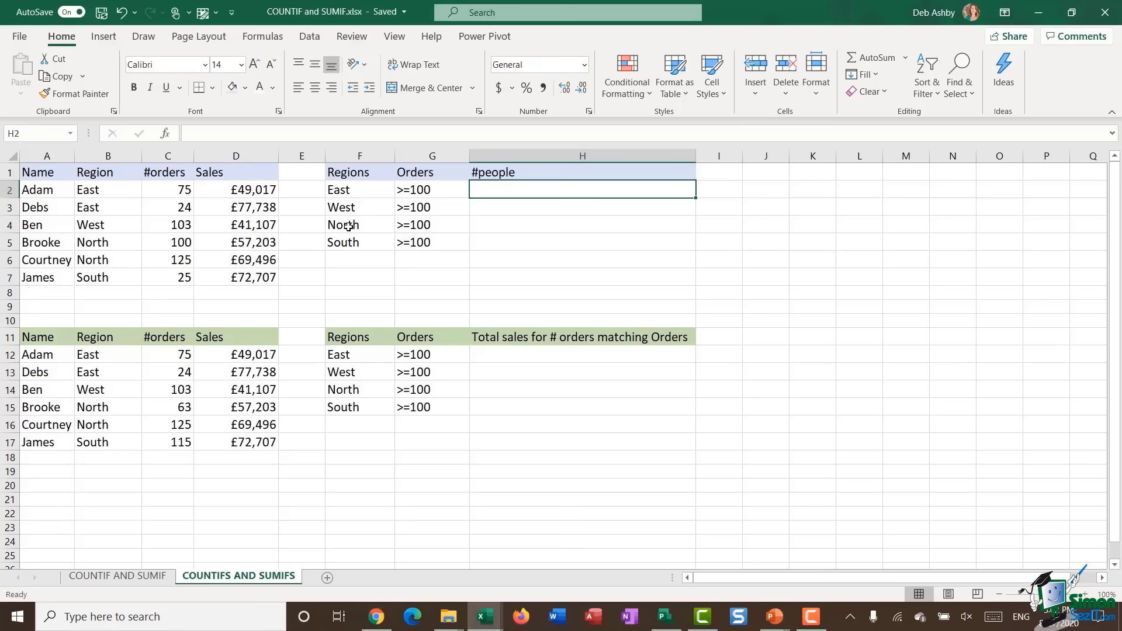
text(=COUN)
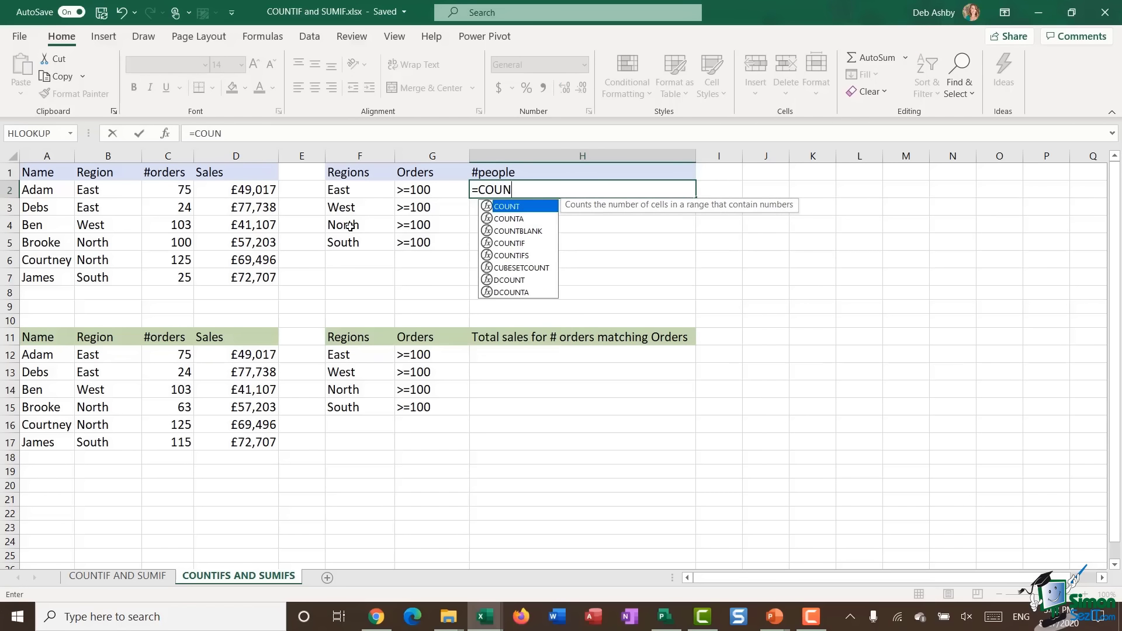
text(TIFS()
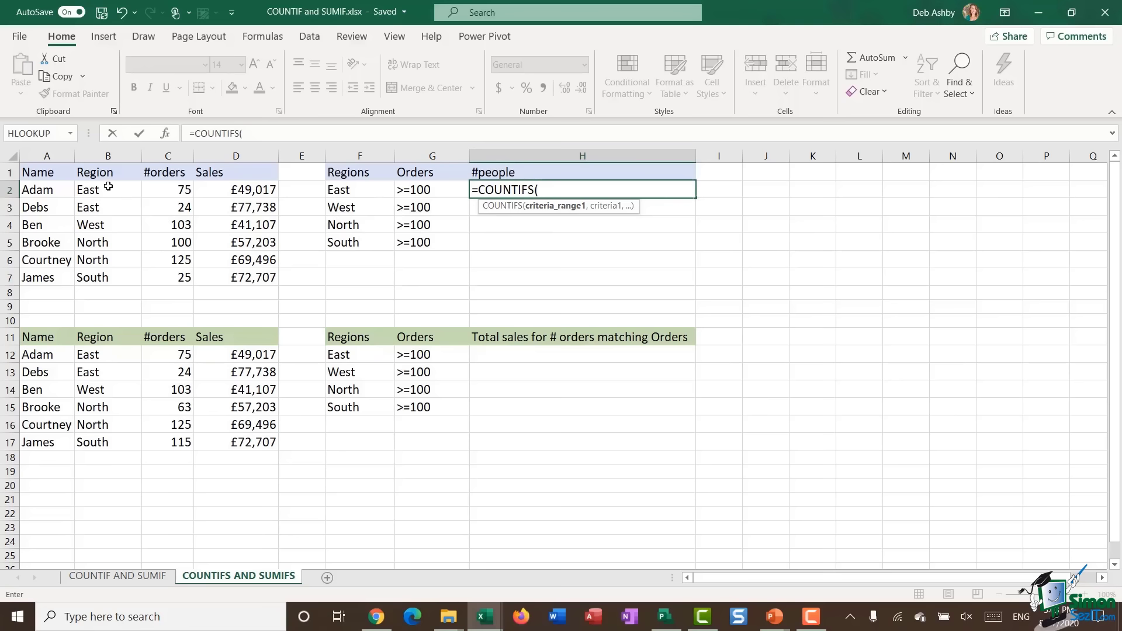
drag(109, 188, 110, 274)
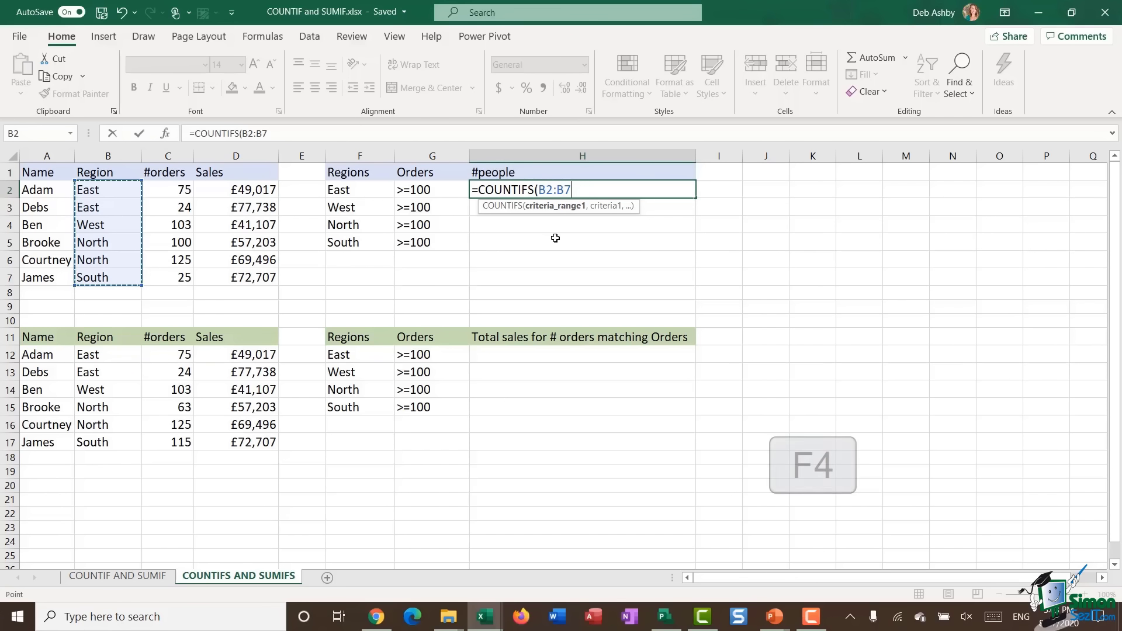
key(F4)
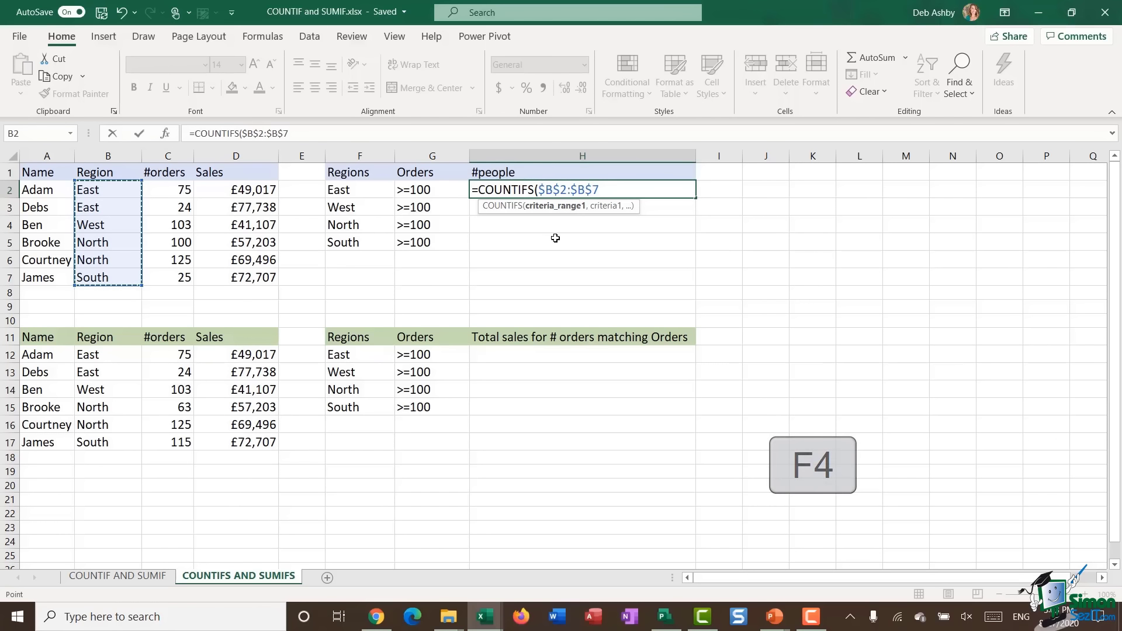
text(,)
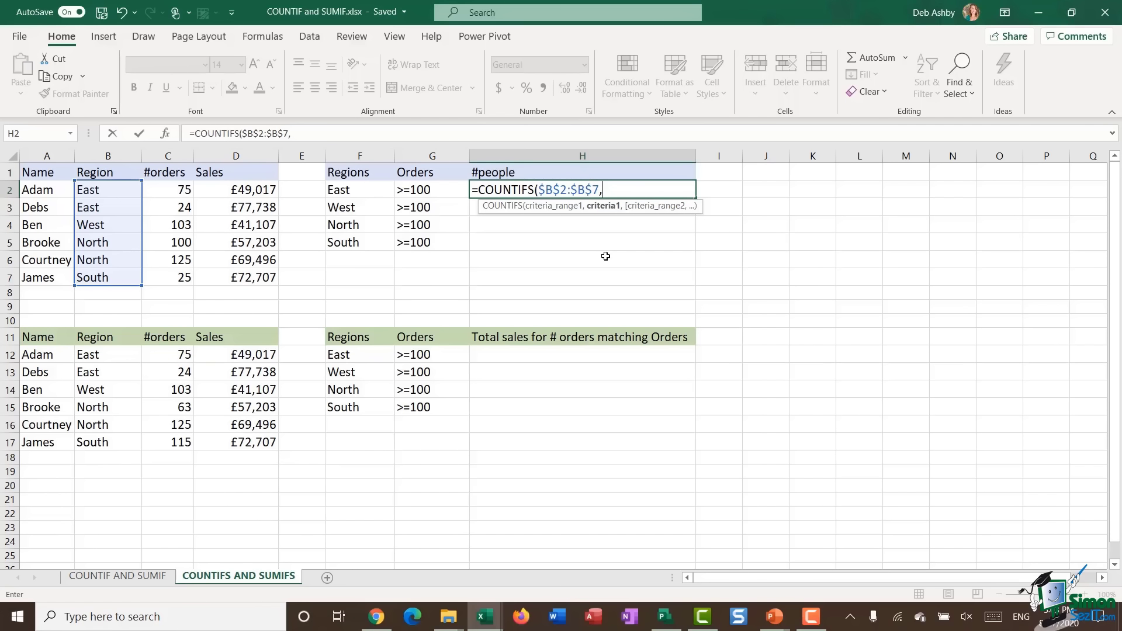
click(361, 189)
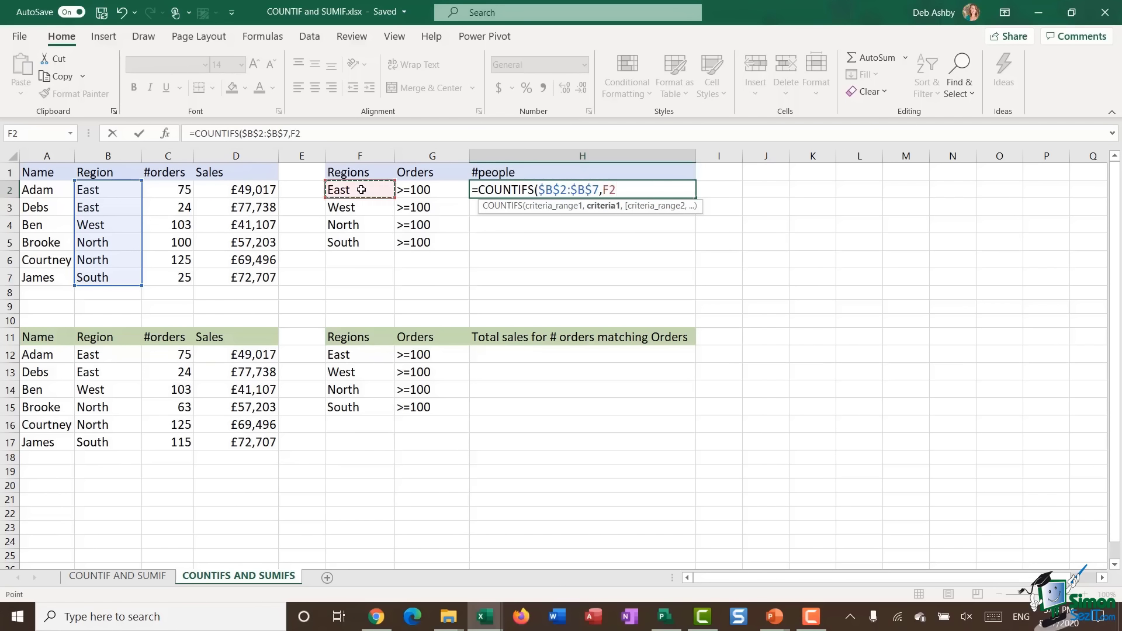
text(,)
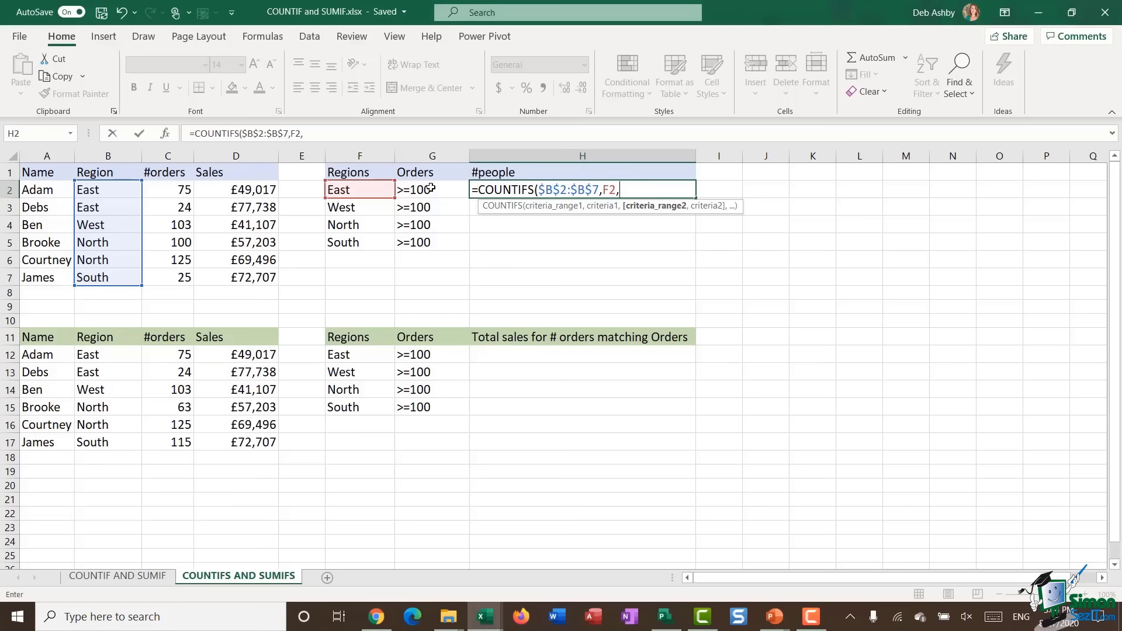
- Add the #orders values as the second criteria range of the COUNTIFS formula, locked as $C$2:$C$7
drag(169, 190, 173, 279)
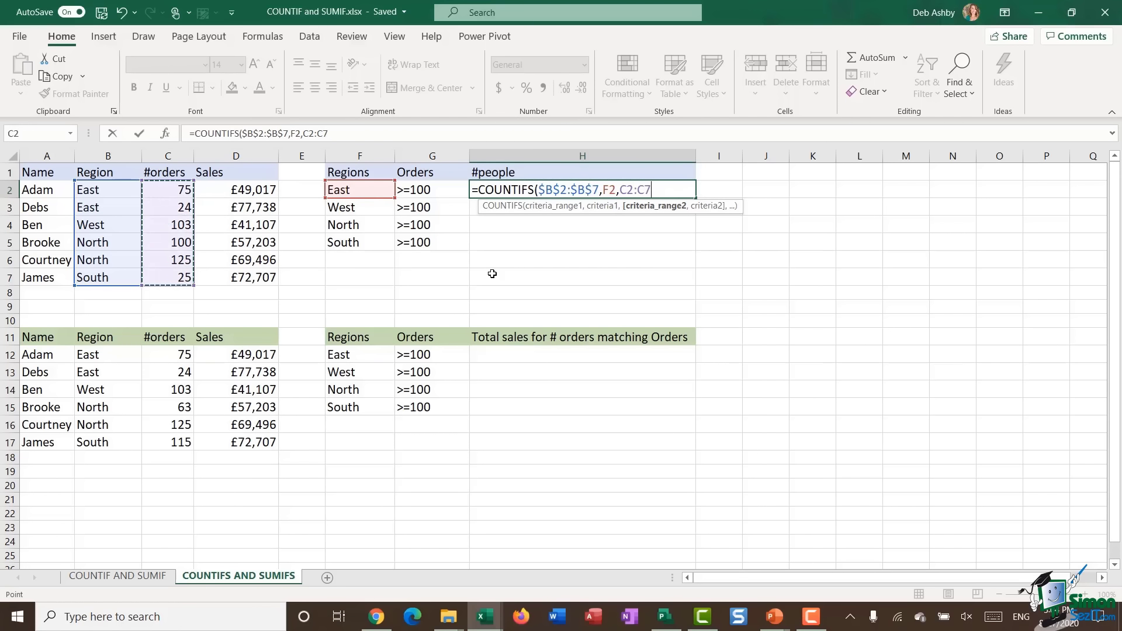
key(F4)
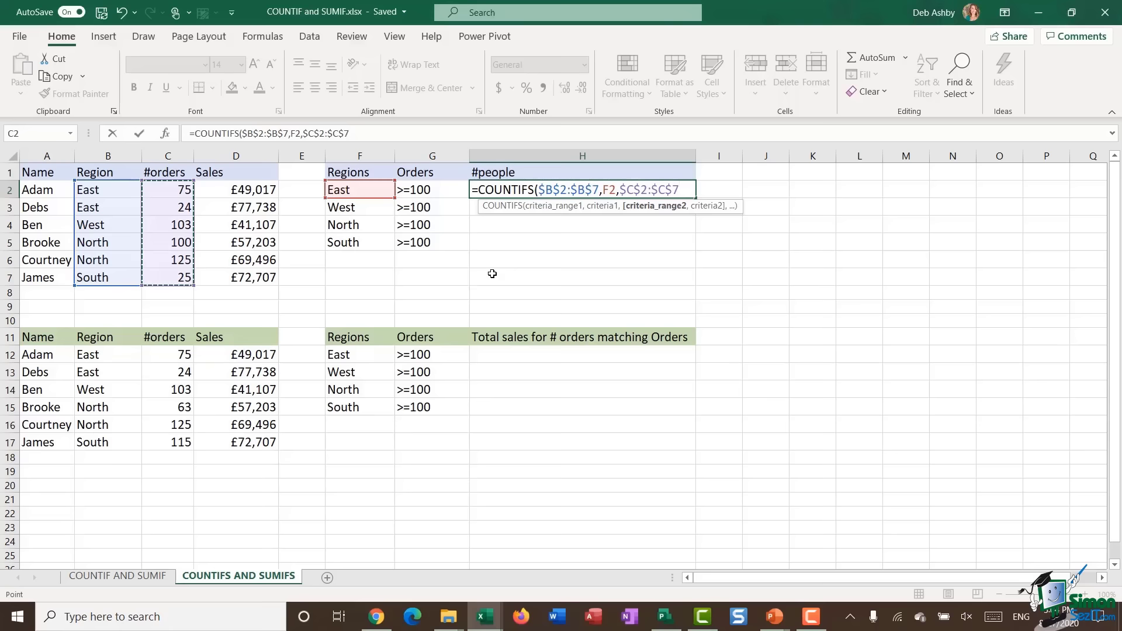
text(,)
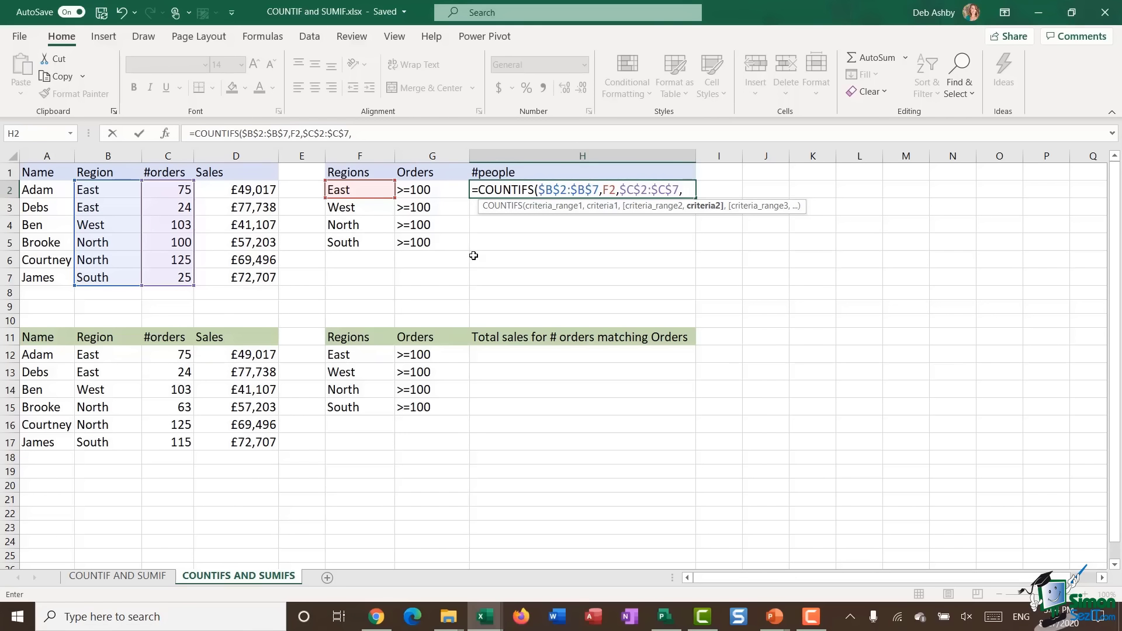
text(">=100")
key(BackSpace)
key(BackSpace)
key(BackSpace)
key(BackSpace)
key(BackSpace)
- Use orders cell G2 as the second criterion and complete the COUNTIFS formula in H2
click(430, 191)
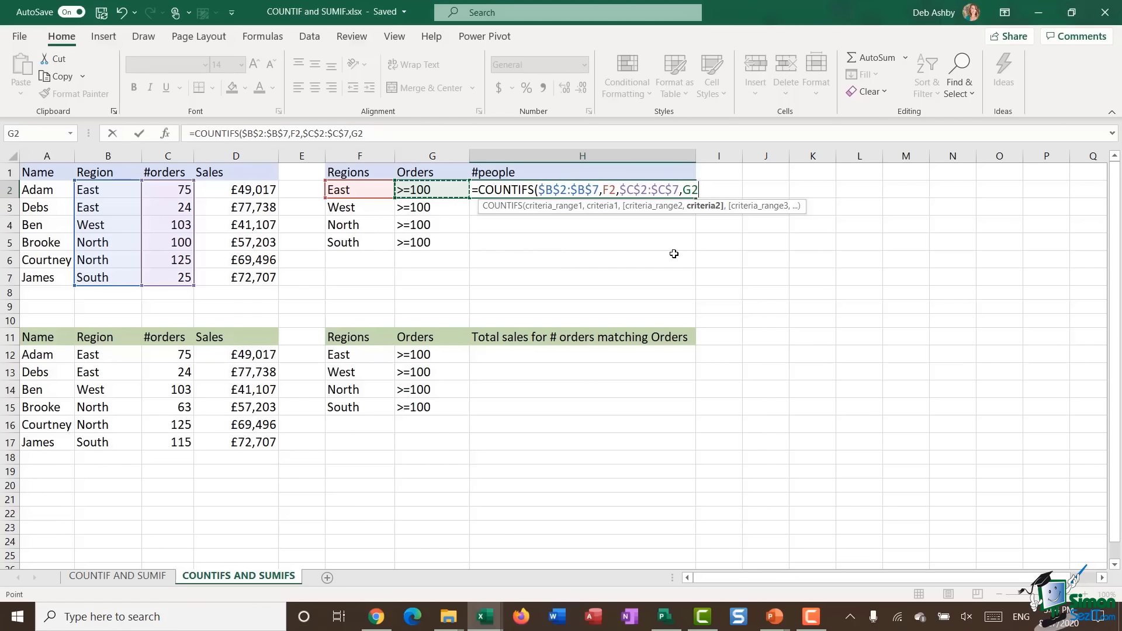
text(,)
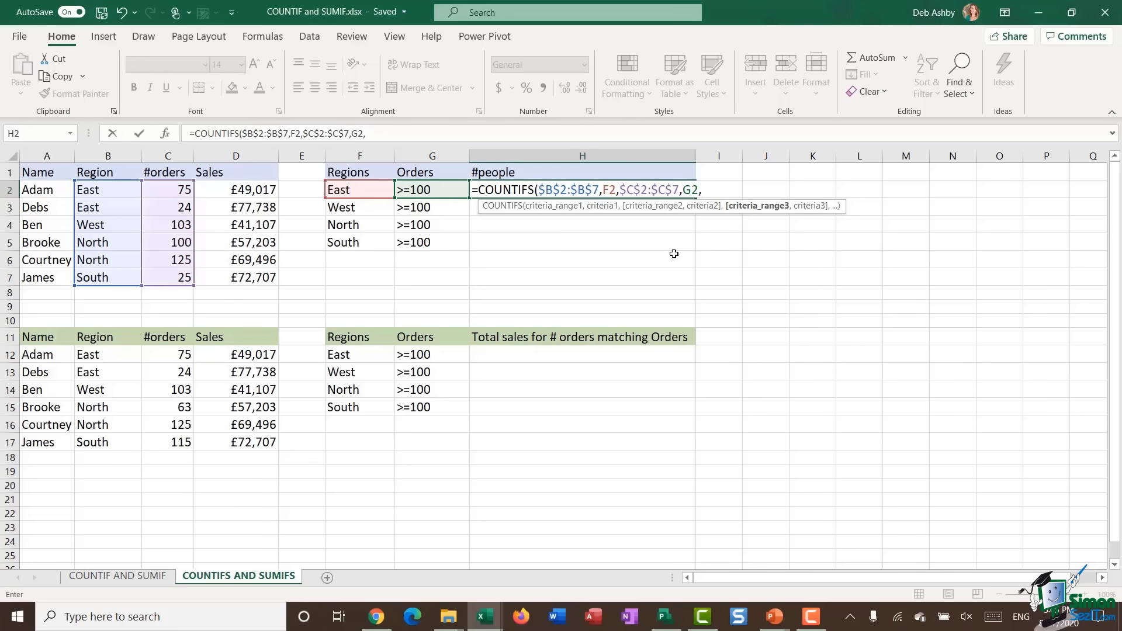
key(BackSpace)
key(BackSpace)
key(BackSpace)
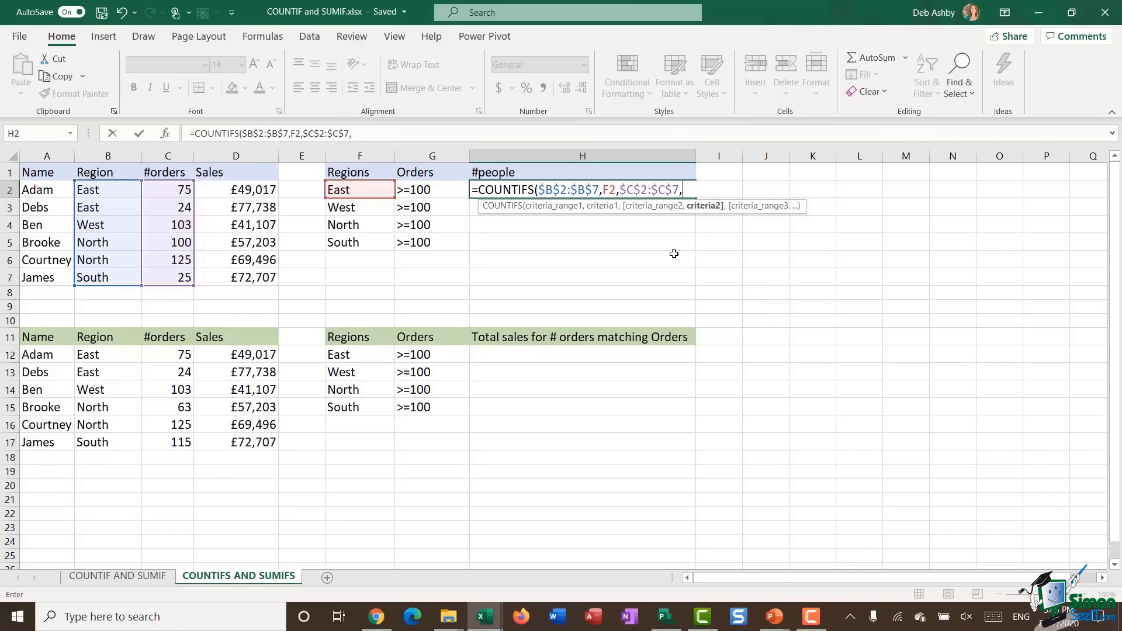
key(Left)
text())
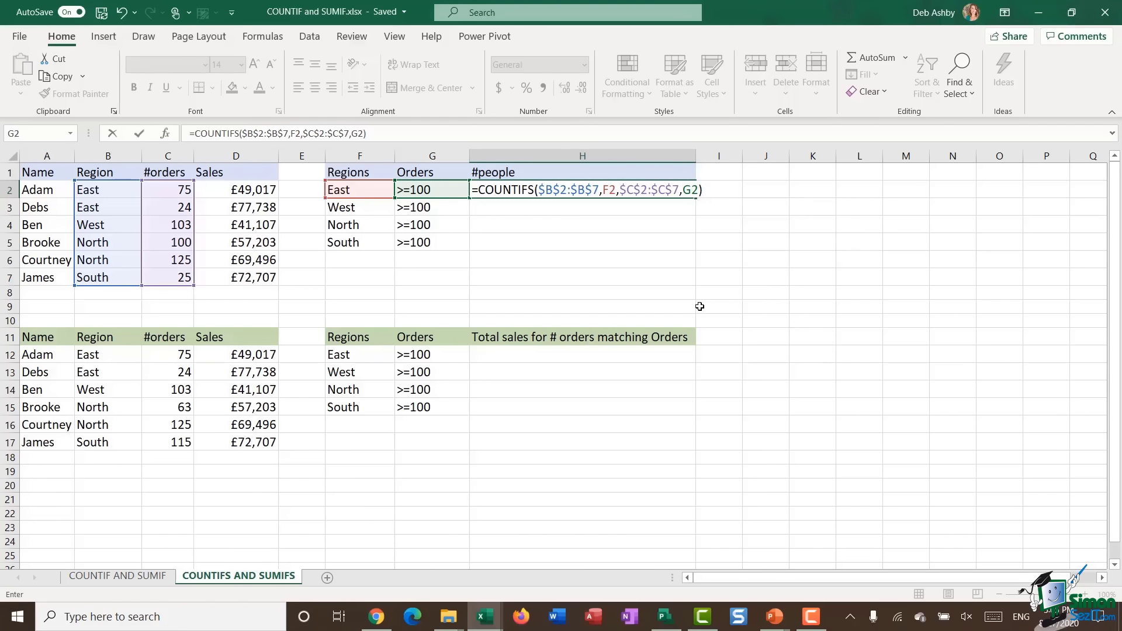
key(Return)
- Fill the COUNTIFS formula from H2 down to H5 for the remaining regions
click(681, 192)
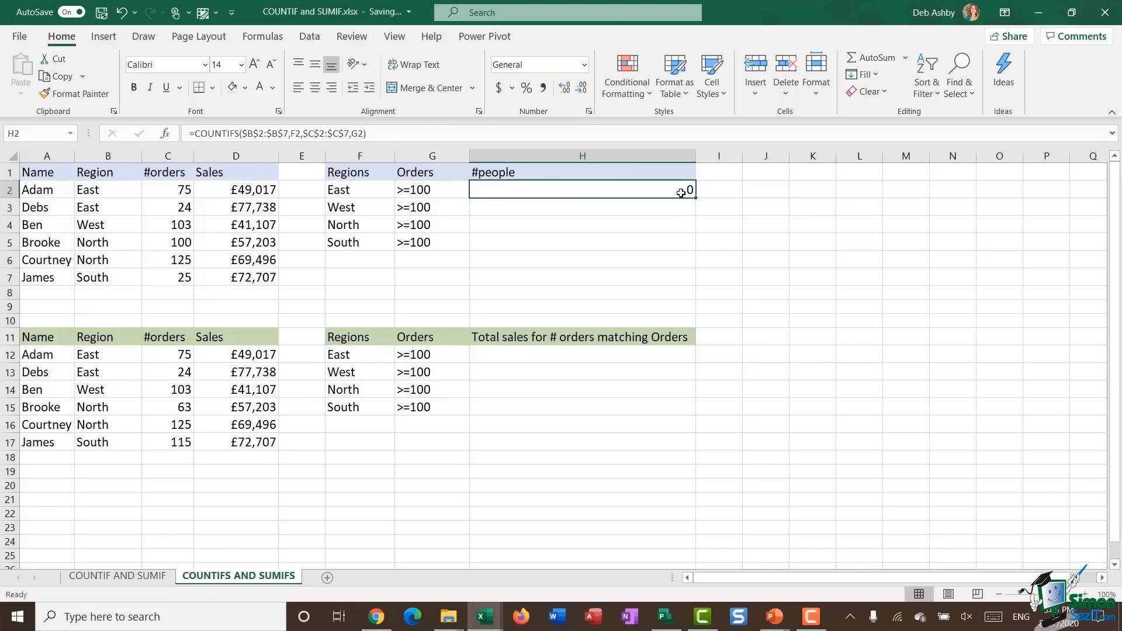
double_click(695, 198)
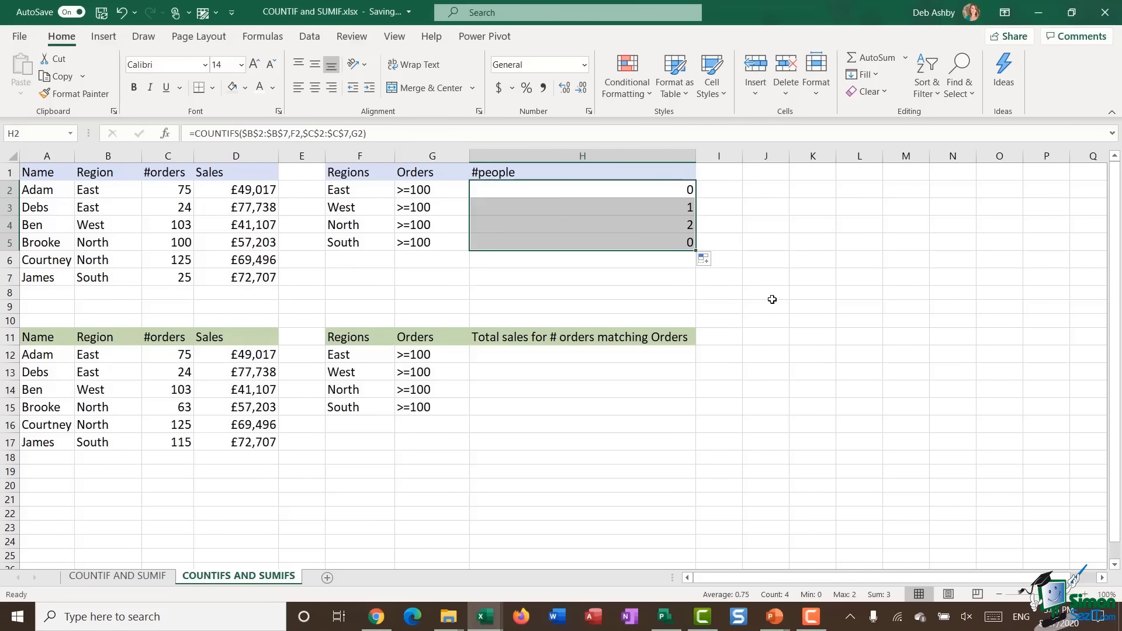
click(631, 242)
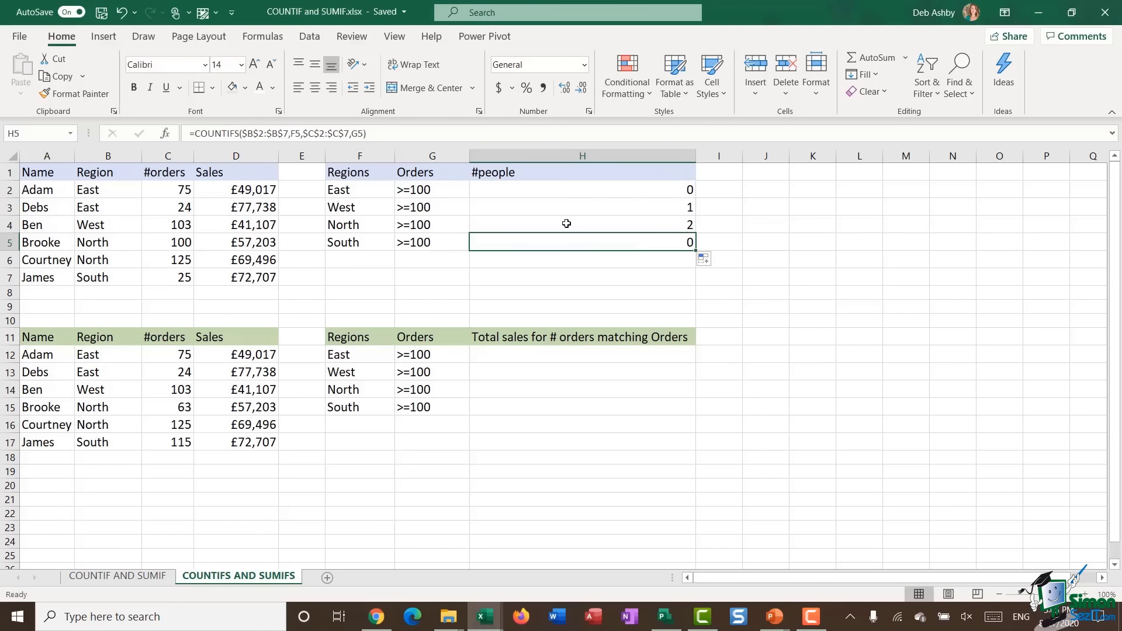
- Check the #people results for East, West, North and South against the matching rows of the upper table
click(338, 188)
drag(40, 186, 244, 212)
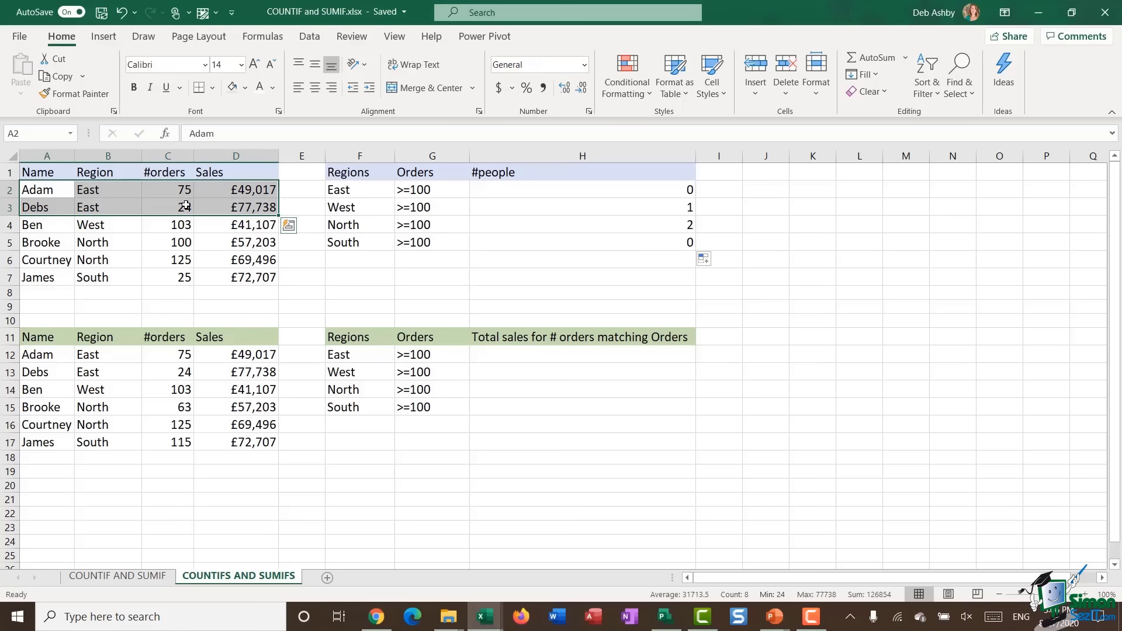
click(355, 212)
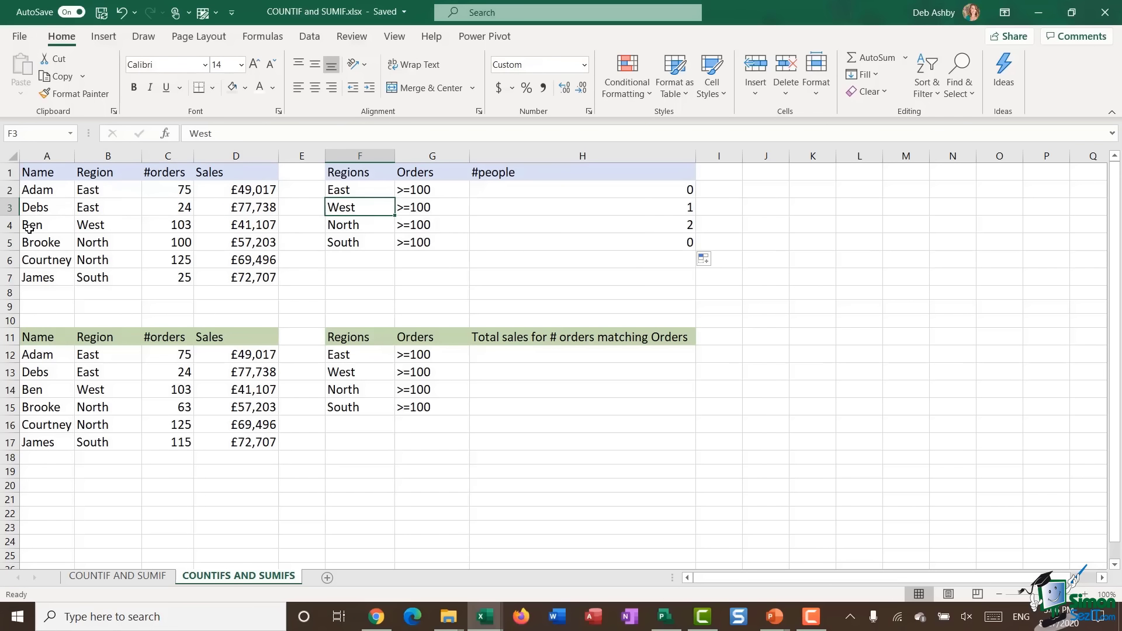
drag(30, 228, 283, 229)
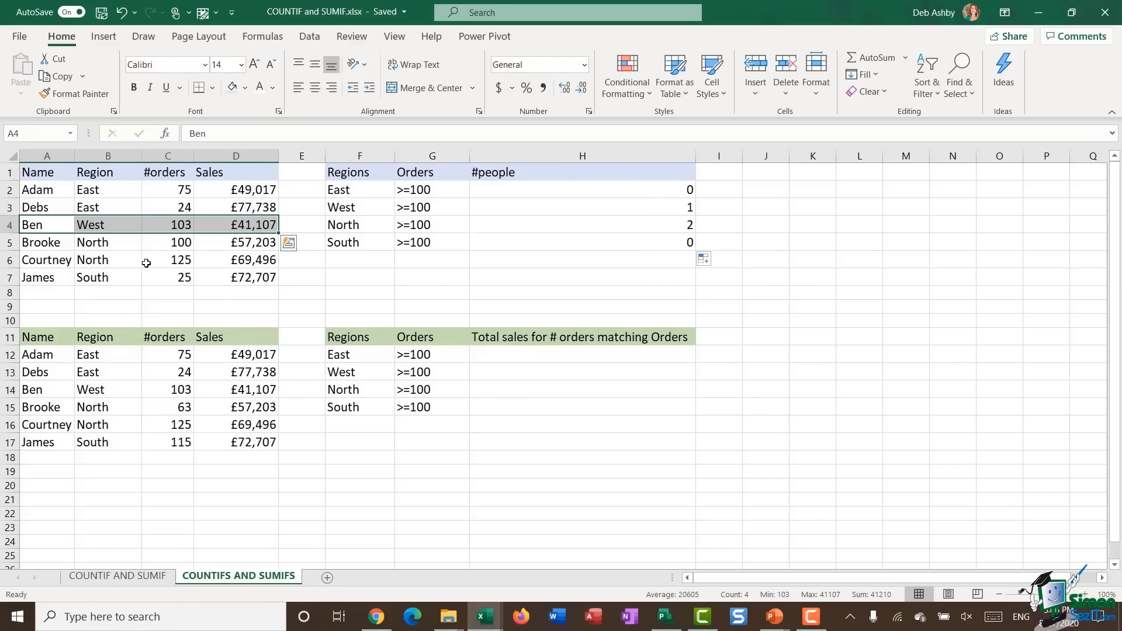
drag(29, 243, 244, 261)
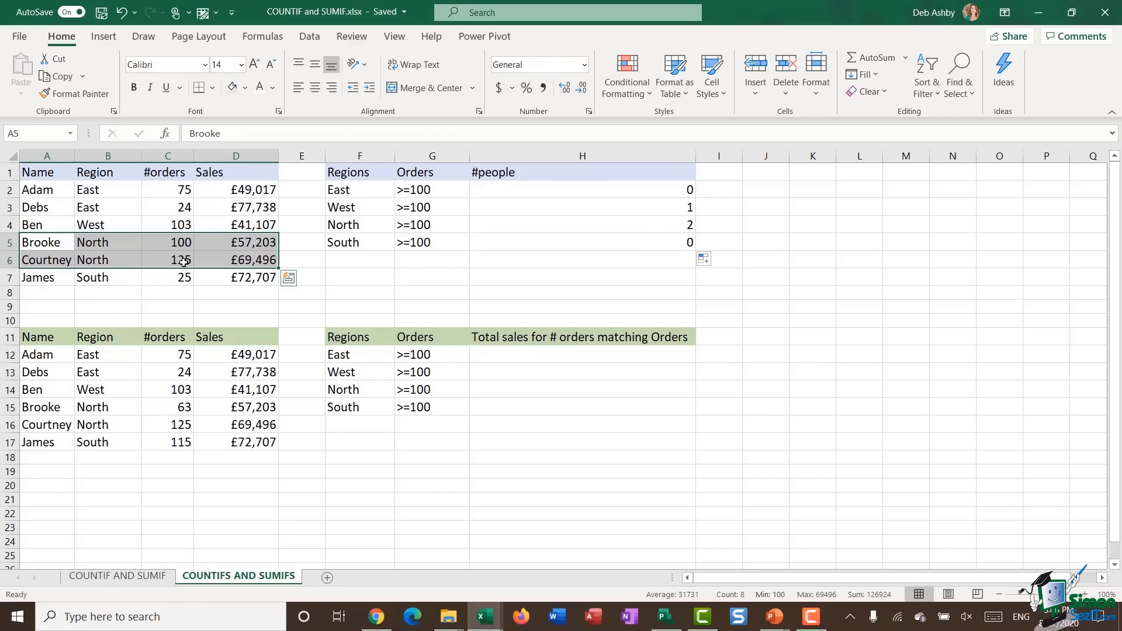
click(647, 226)
drag(22, 279, 252, 281)
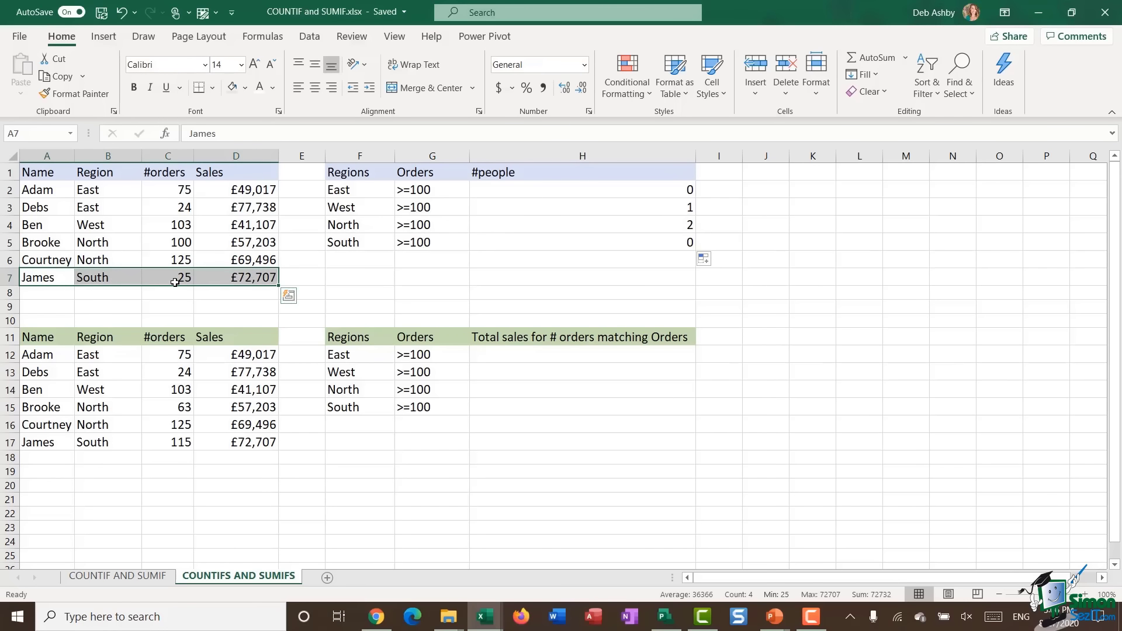
click(585, 243)
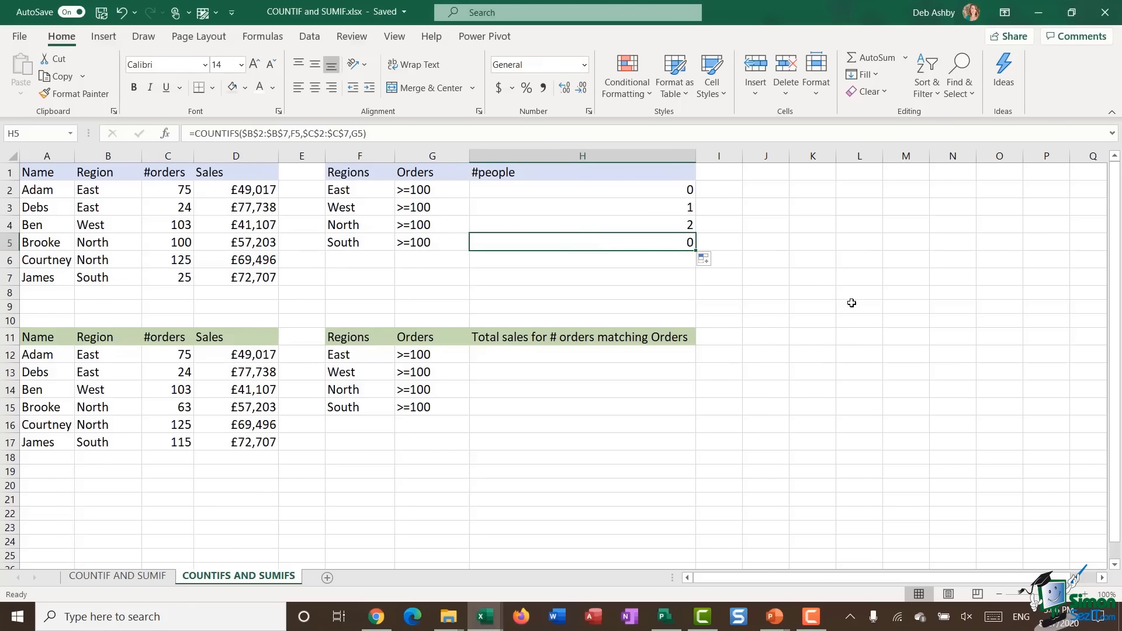
click(763, 387)
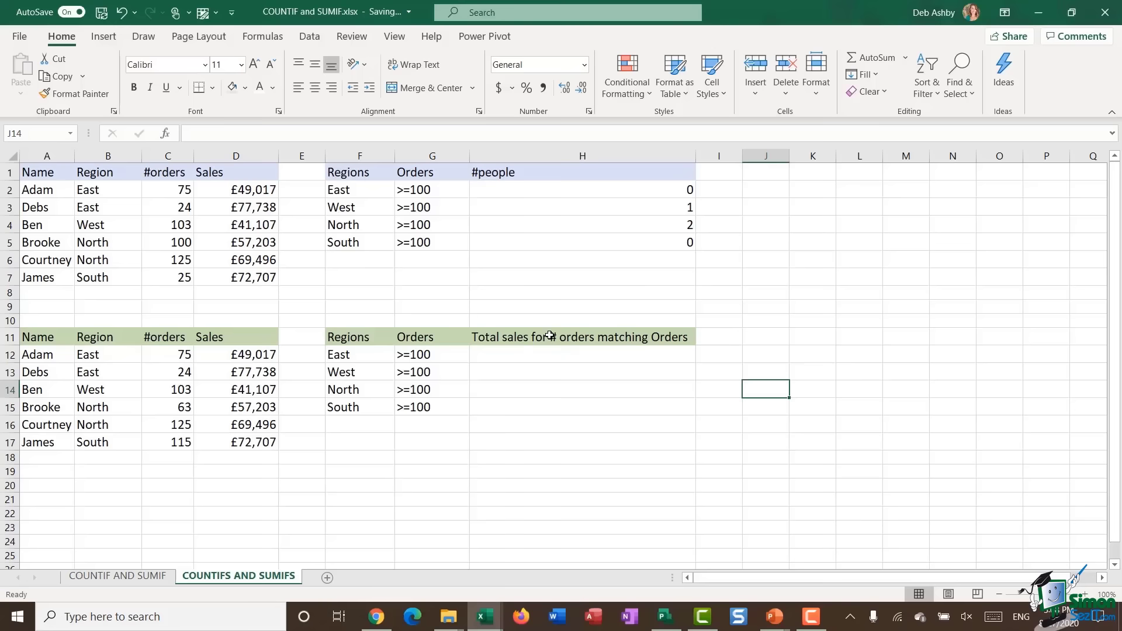
- Start a SUMIFS formula in H12 with the lower table's Sales values as the sum range, locked as $D$12:$D$17
click(530, 356)
text(=S)
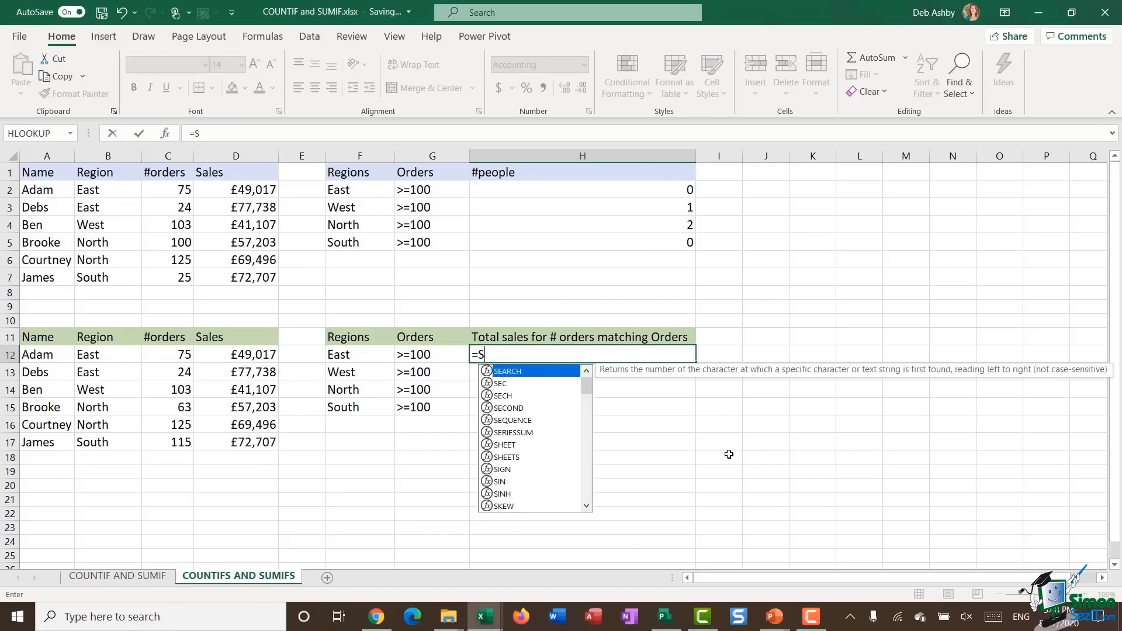
text(UMIFS()
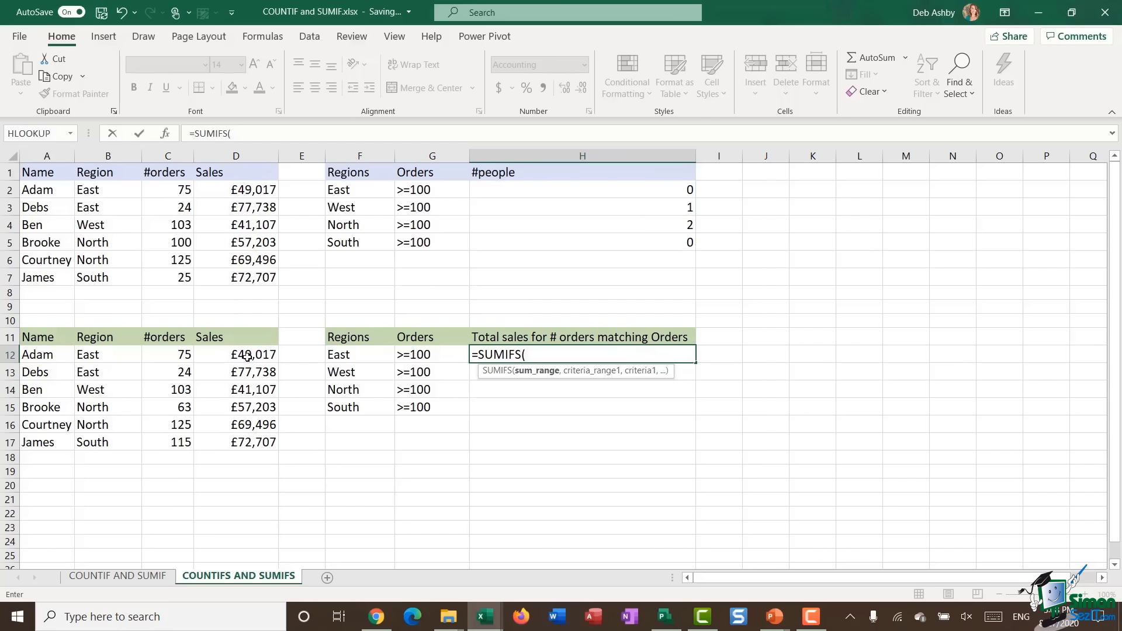
drag(245, 357, 243, 438)
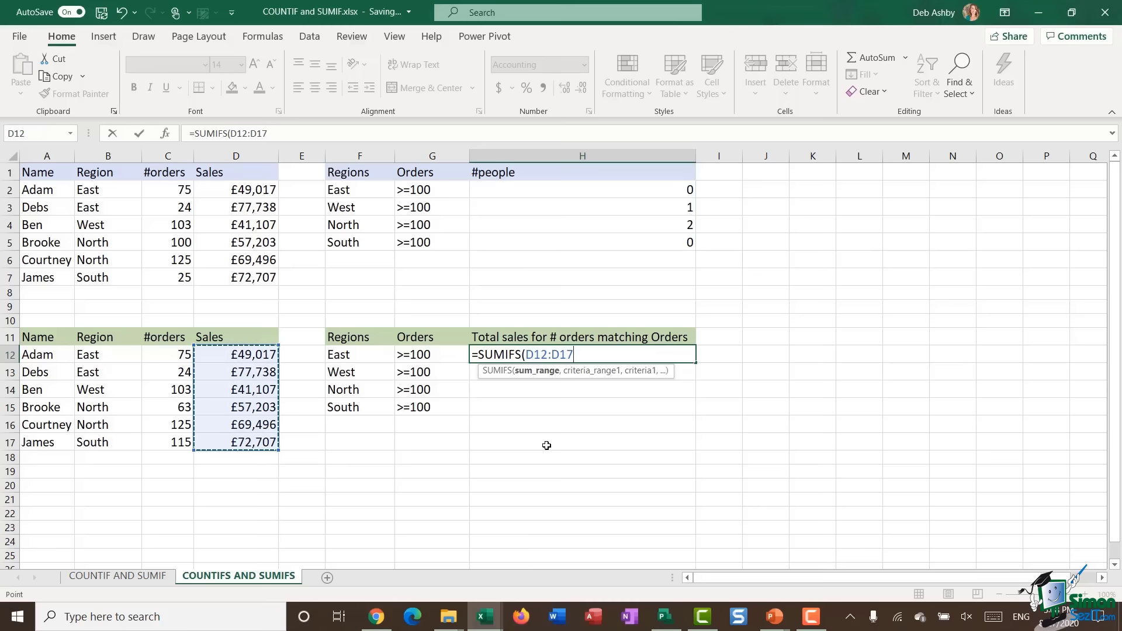
key(F4)
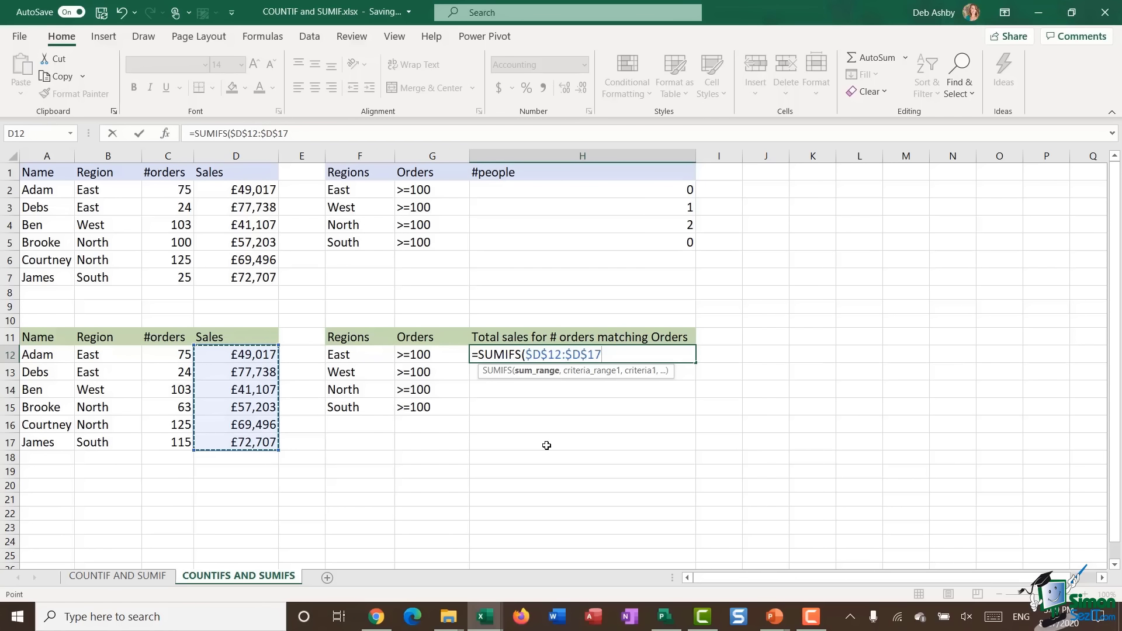
text(,)
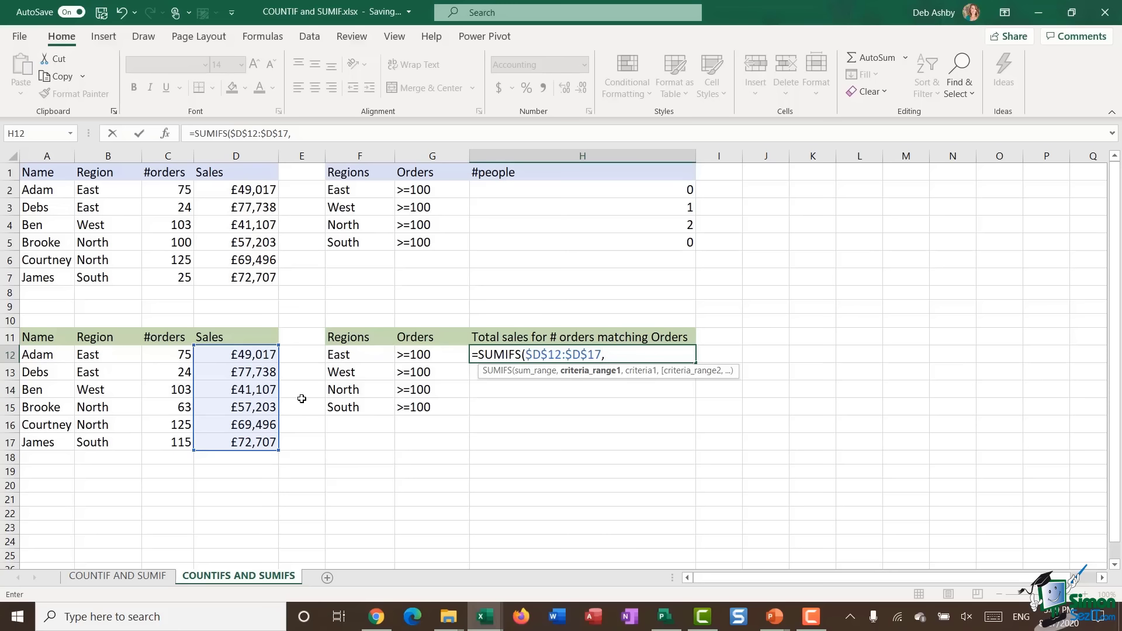
- Add the absolute Region range $B$12:$B$17 with region cell F12 as the first criterion of the SUMIFS formula
drag(116, 352, 112, 438)
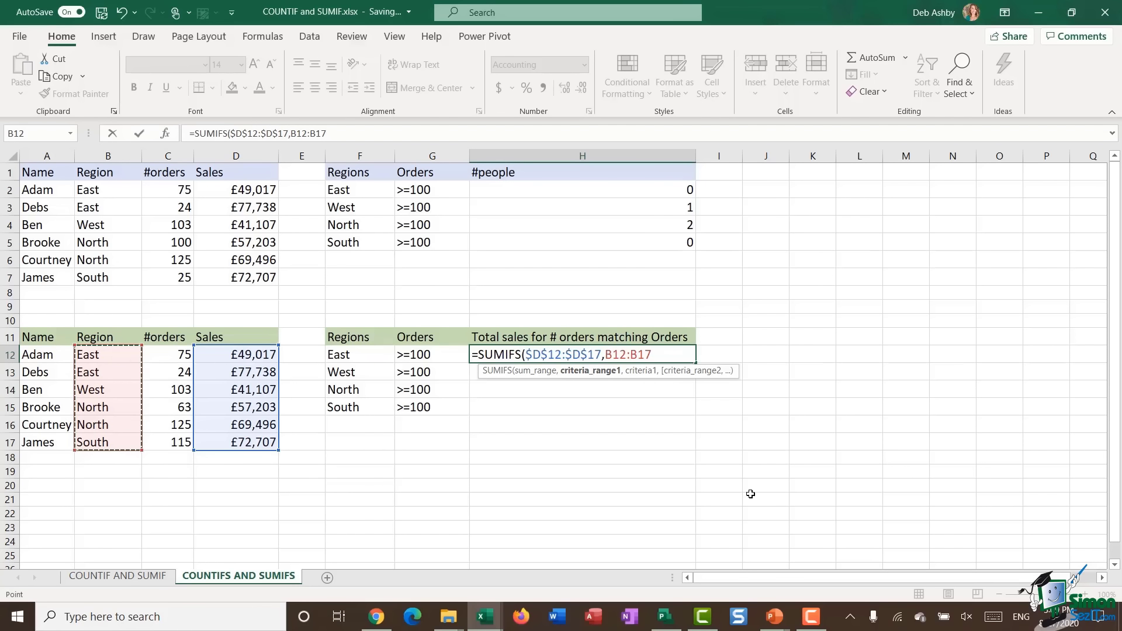
key(F4)
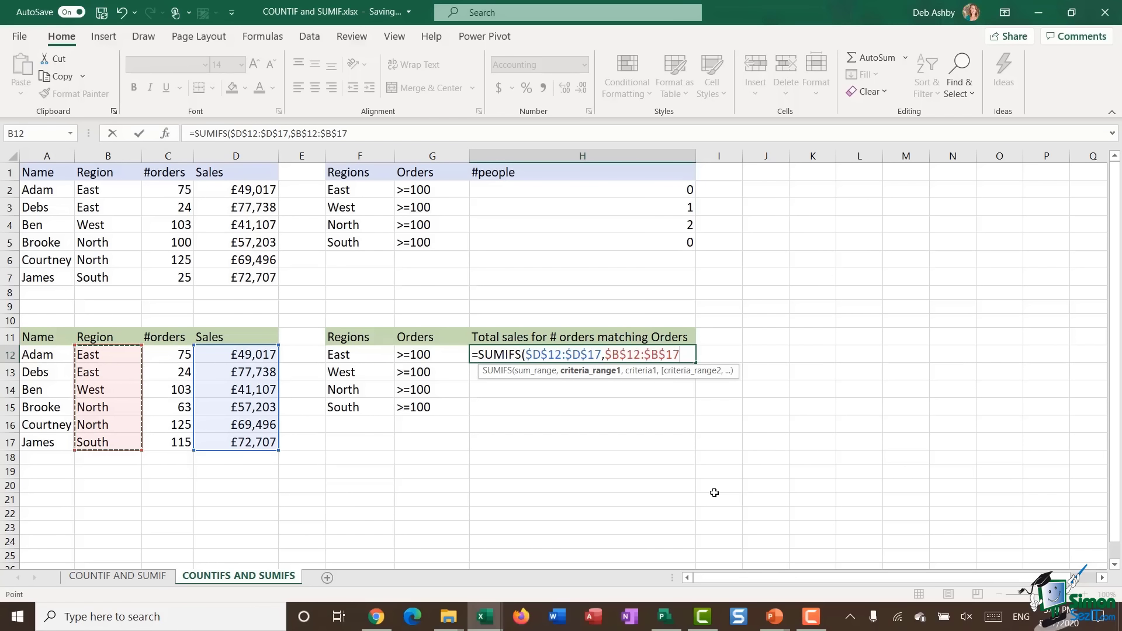
text(,)
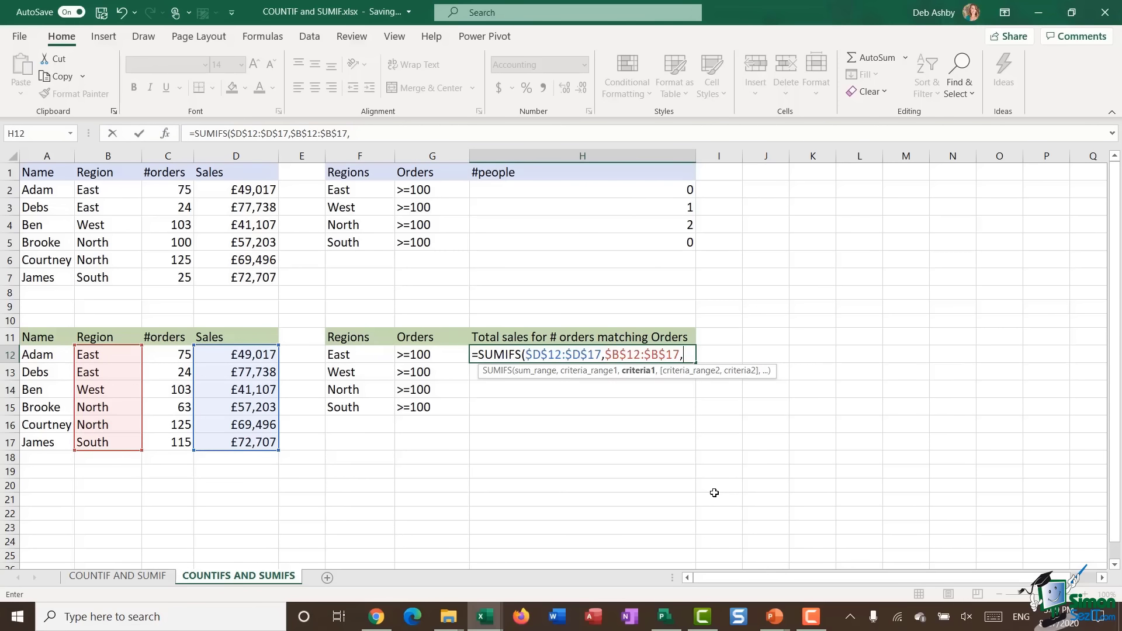
click(352, 355)
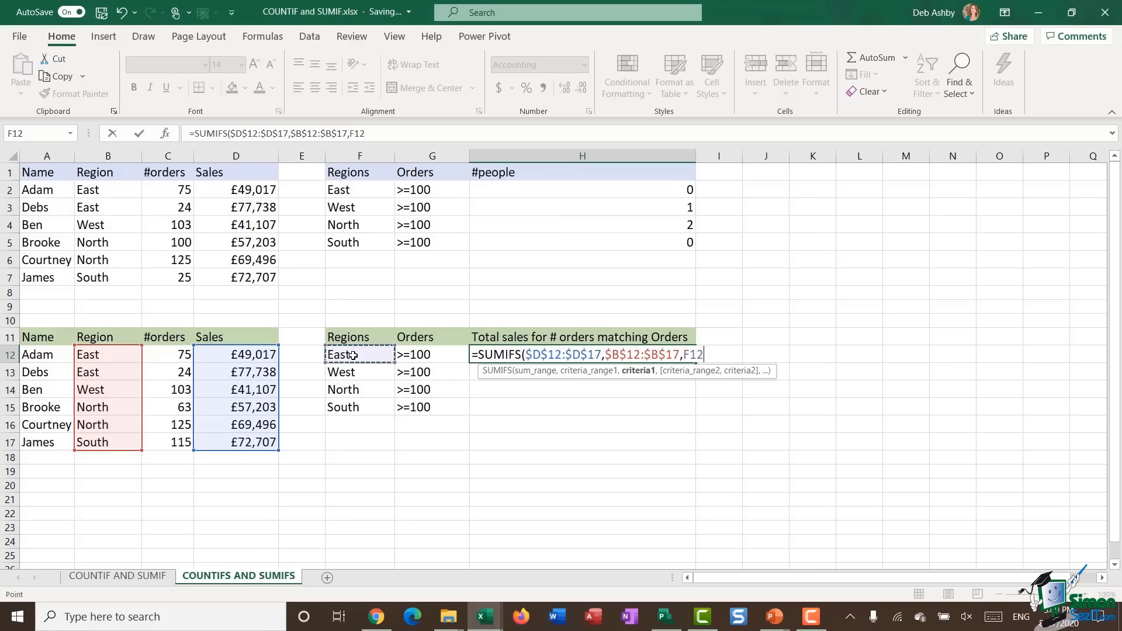
text(,)
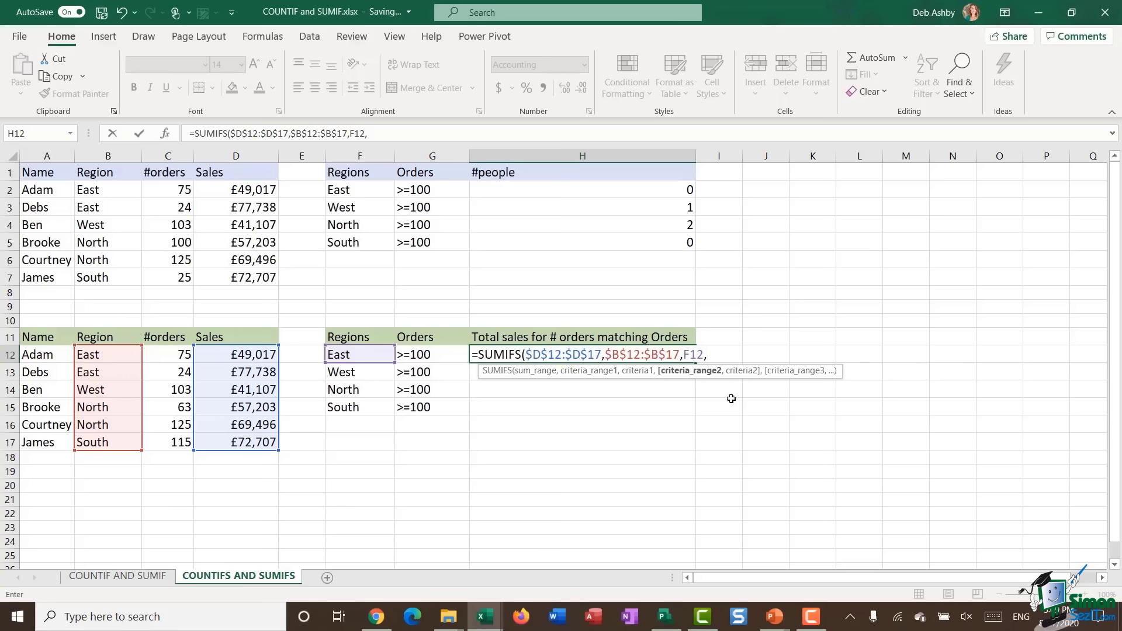
- Add the #orders values, locked as $C$12:$C$17, as the second criteria range of the SUMIFS formula
drag(172, 355, 172, 443)
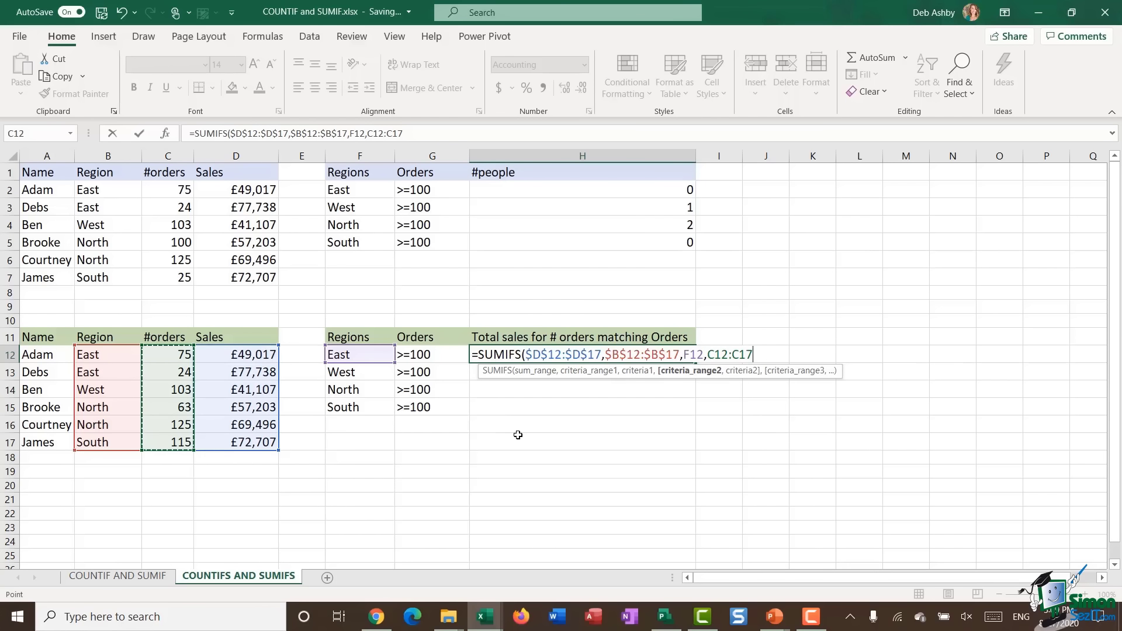
key(F4)
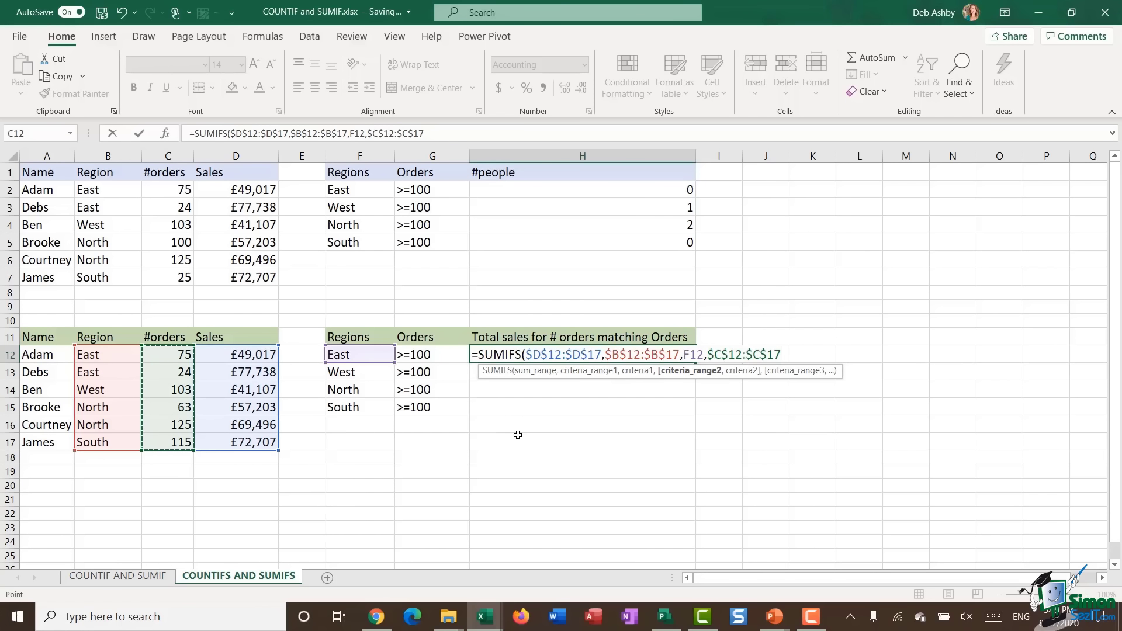
text(,)
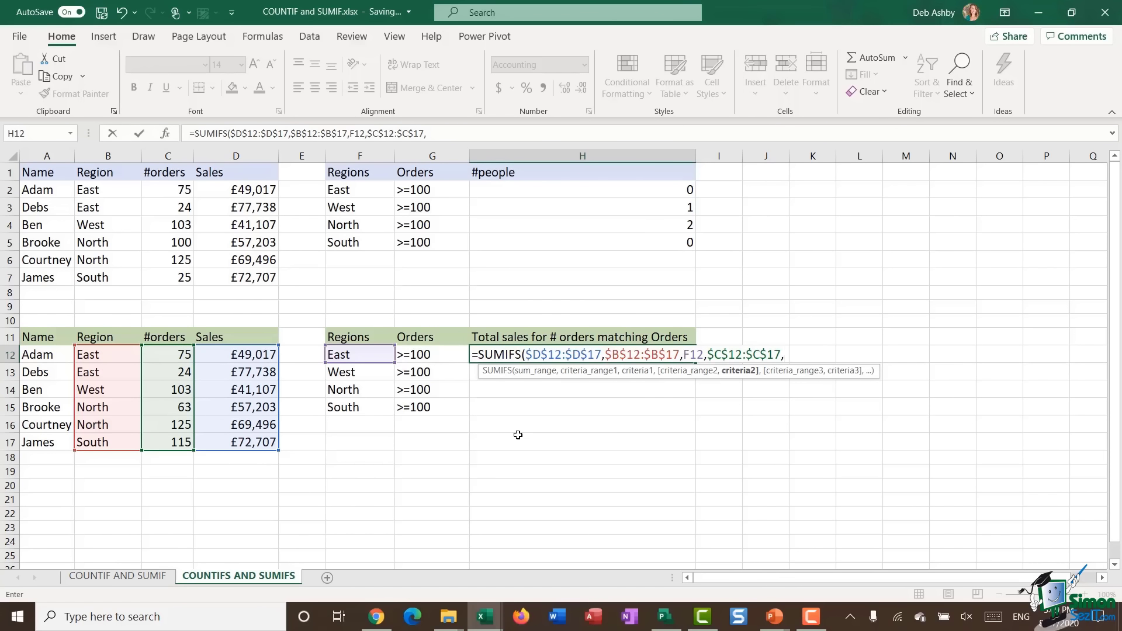
click(435, 355)
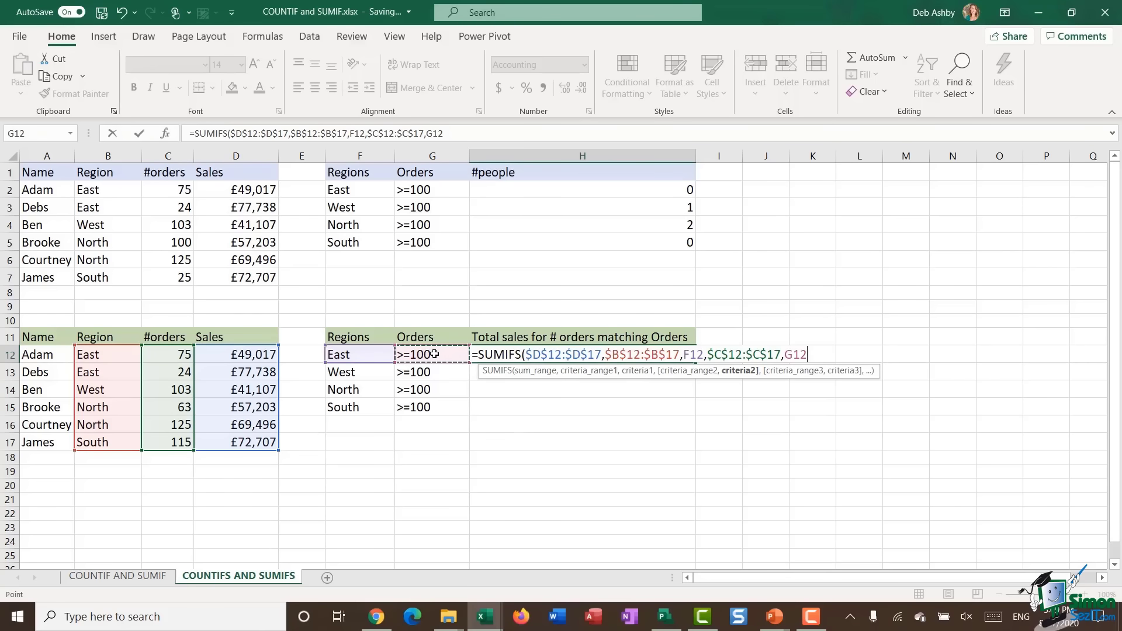
key(BackSpace)
key(BackSpace)
key(BackSpace)
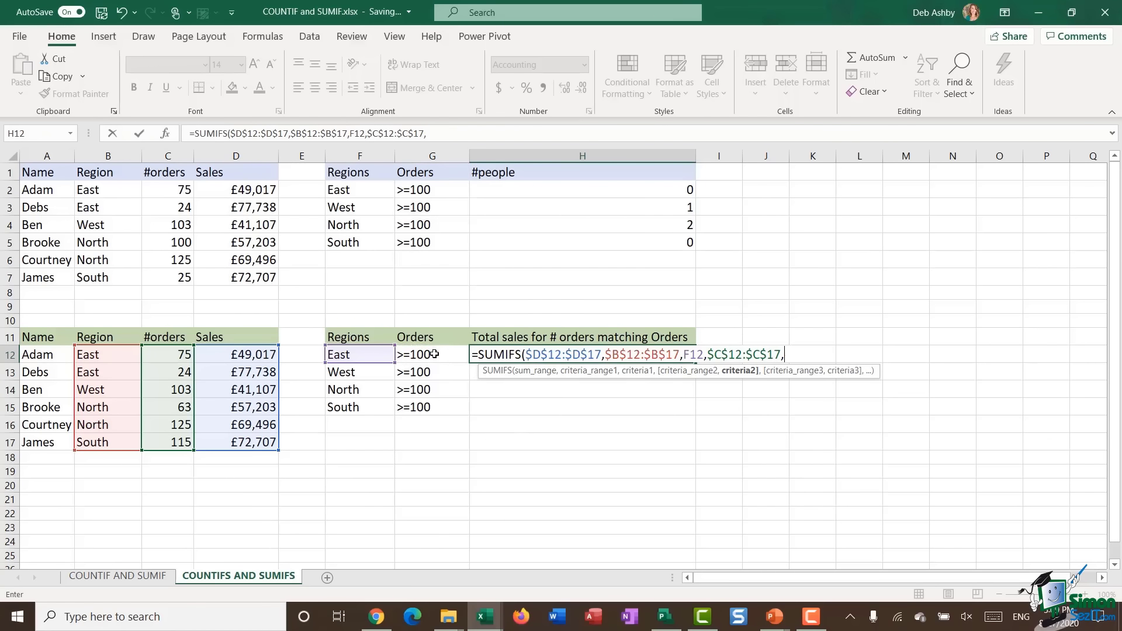
- Complete the SUMIFS formula in H12 with the criterion ">=100" and fill it down to H15
text(">=100"))
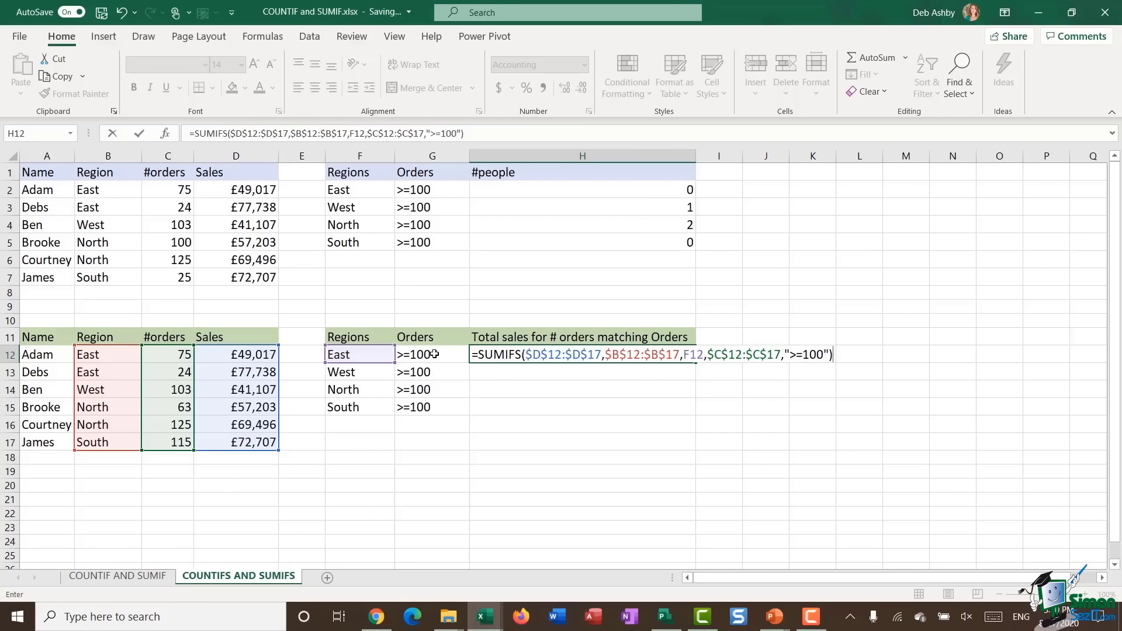
key(Return)
click(582, 351)
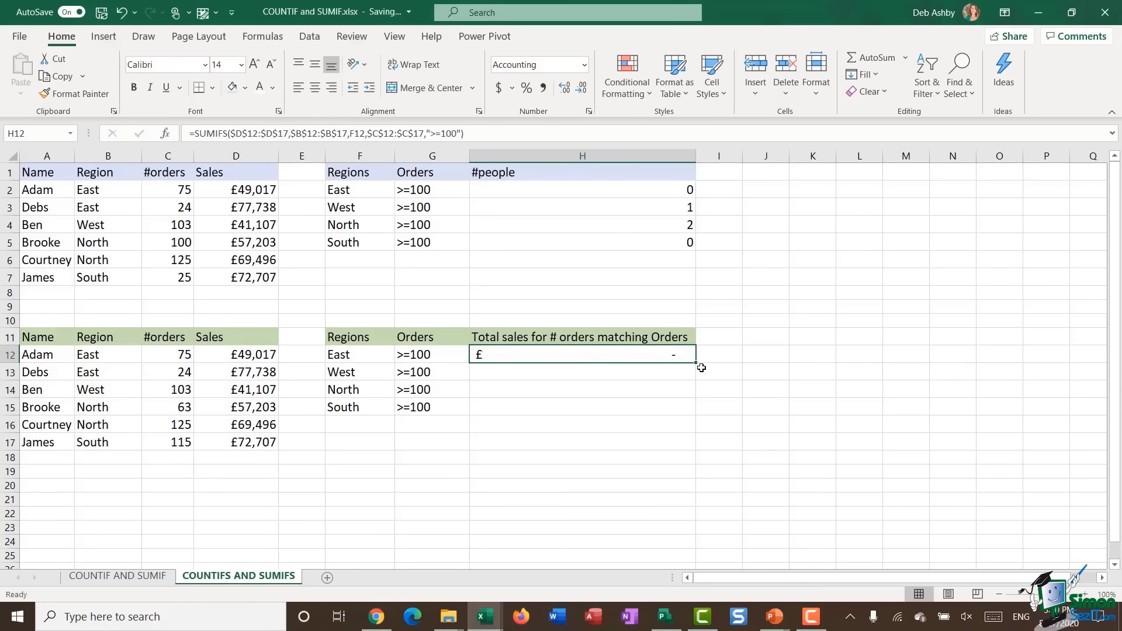
double_click(696, 363)
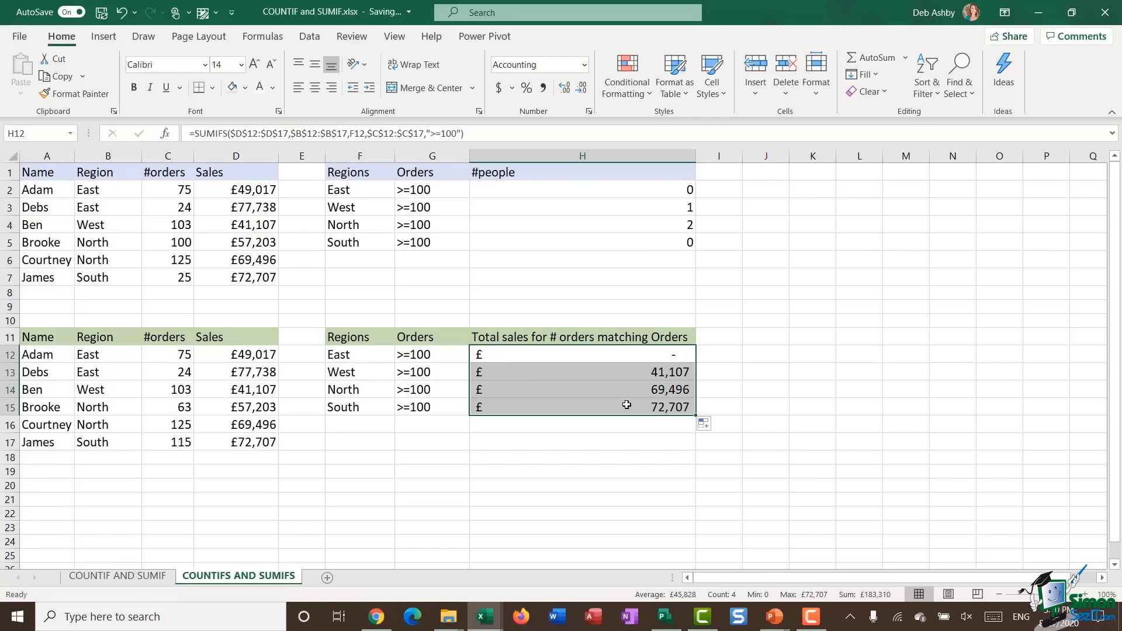
- Check the total sales results for East, West, North and South against the matching rows of the lower table
click(611, 356)
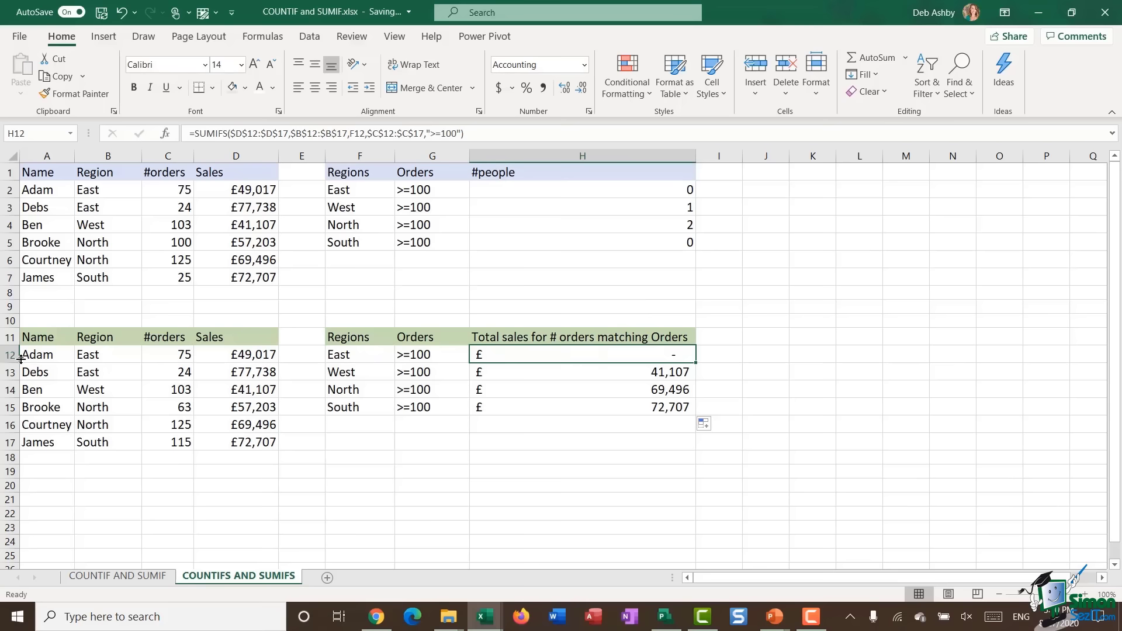
drag(23, 357, 251, 370)
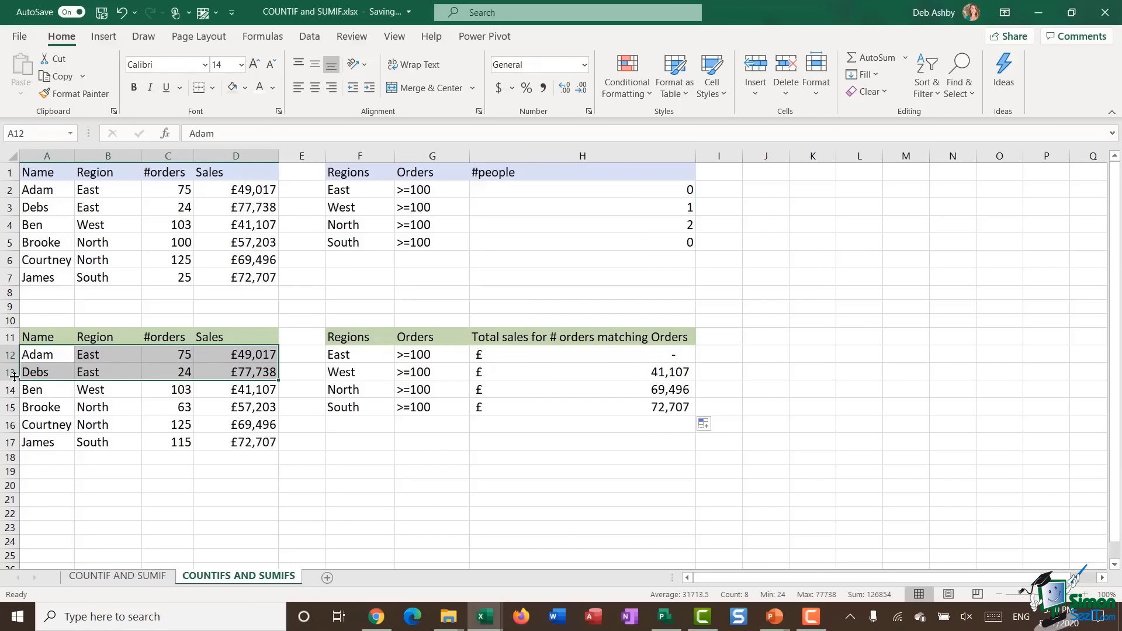
drag(29, 390, 266, 392)
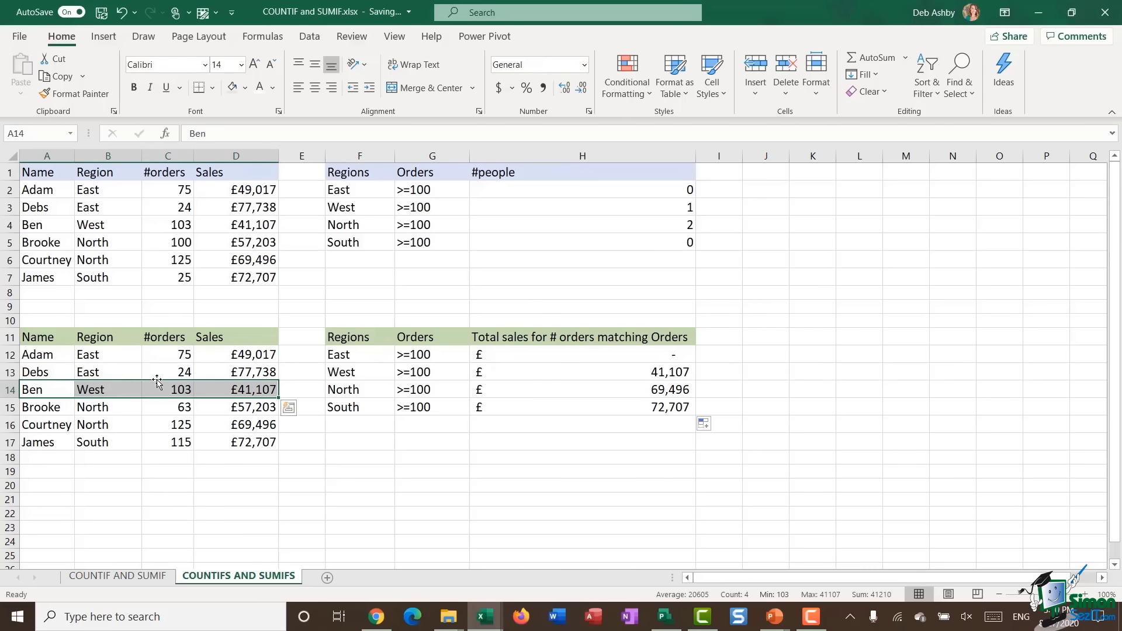
click(46, 407)
drag(46, 406, 228, 425)
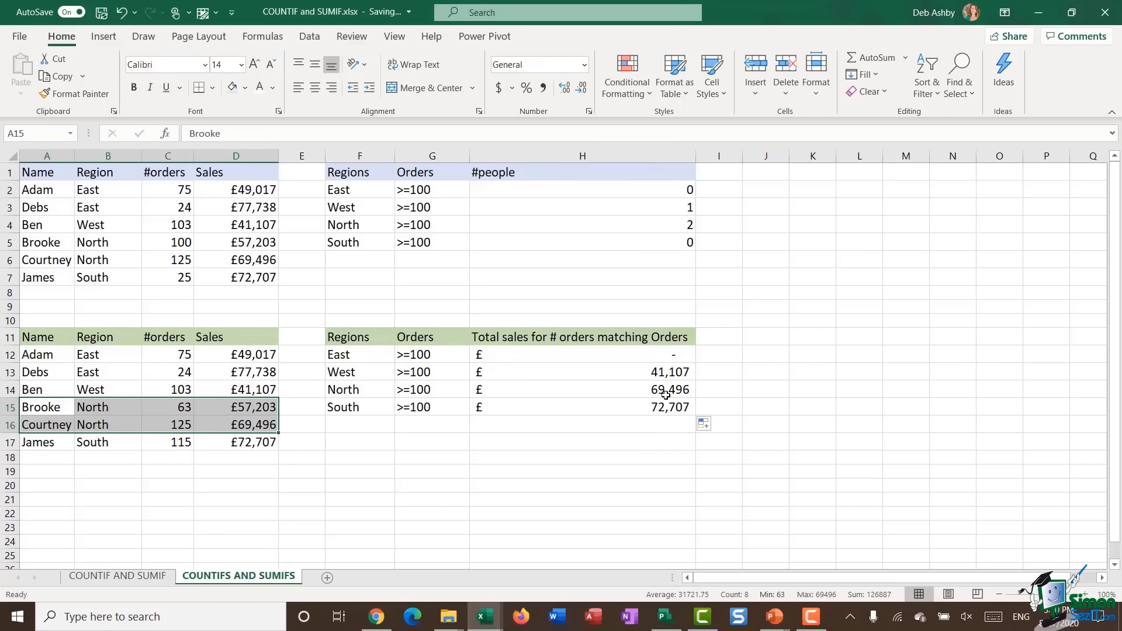
drag(51, 443, 234, 443)
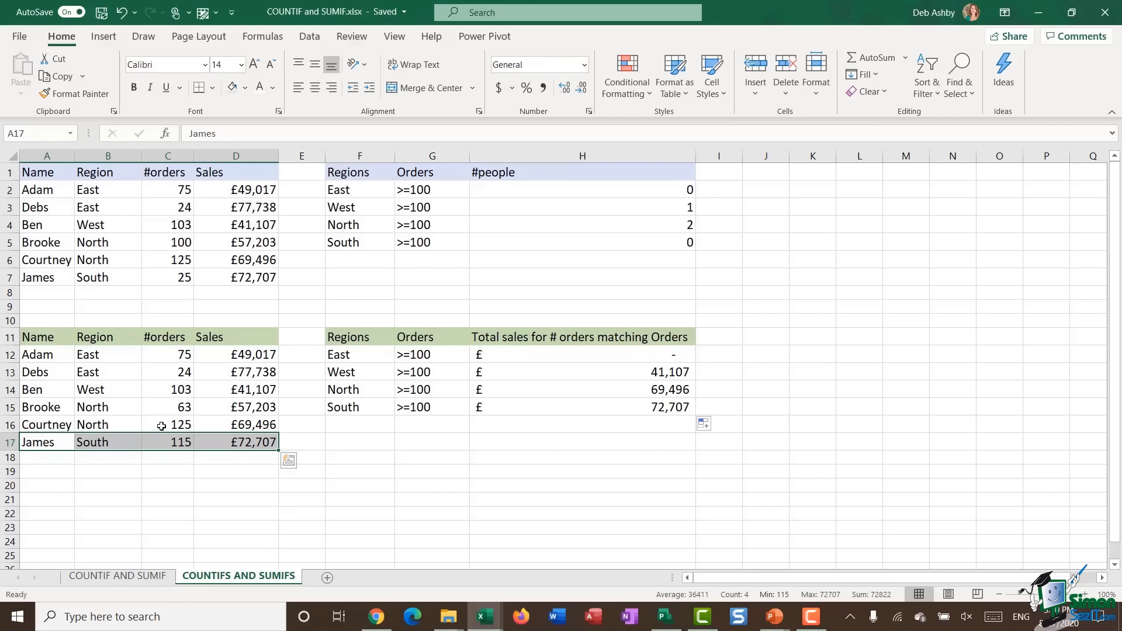
- Set the #orders value in C15 to 101 and check the North total in H14
click(153, 408)
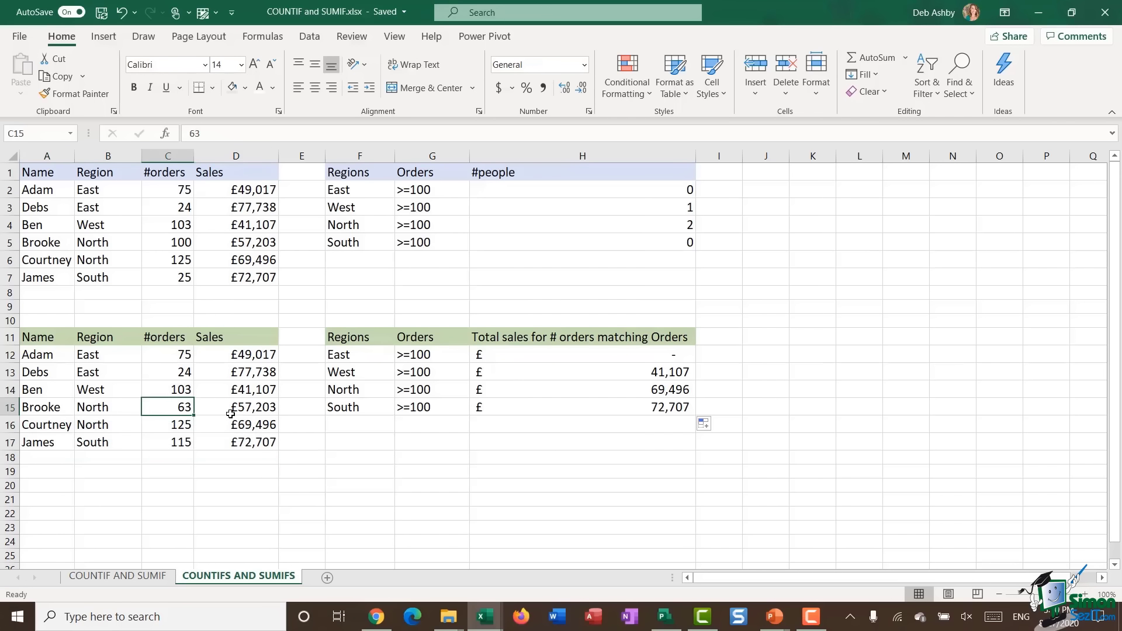
text(101)
key(Return)
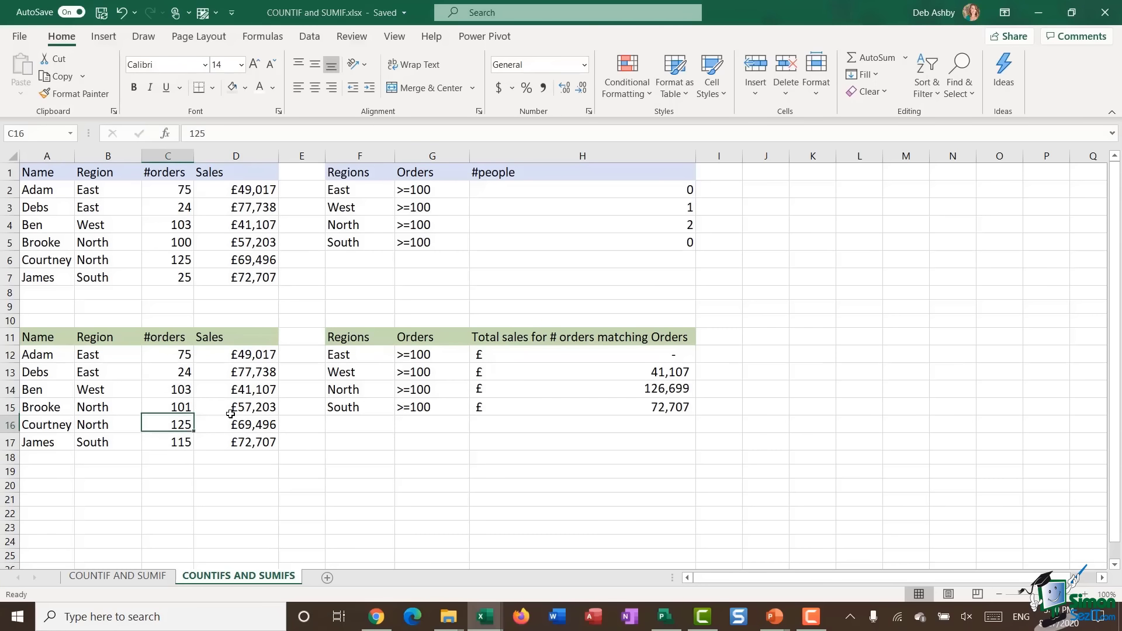
click(585, 392)
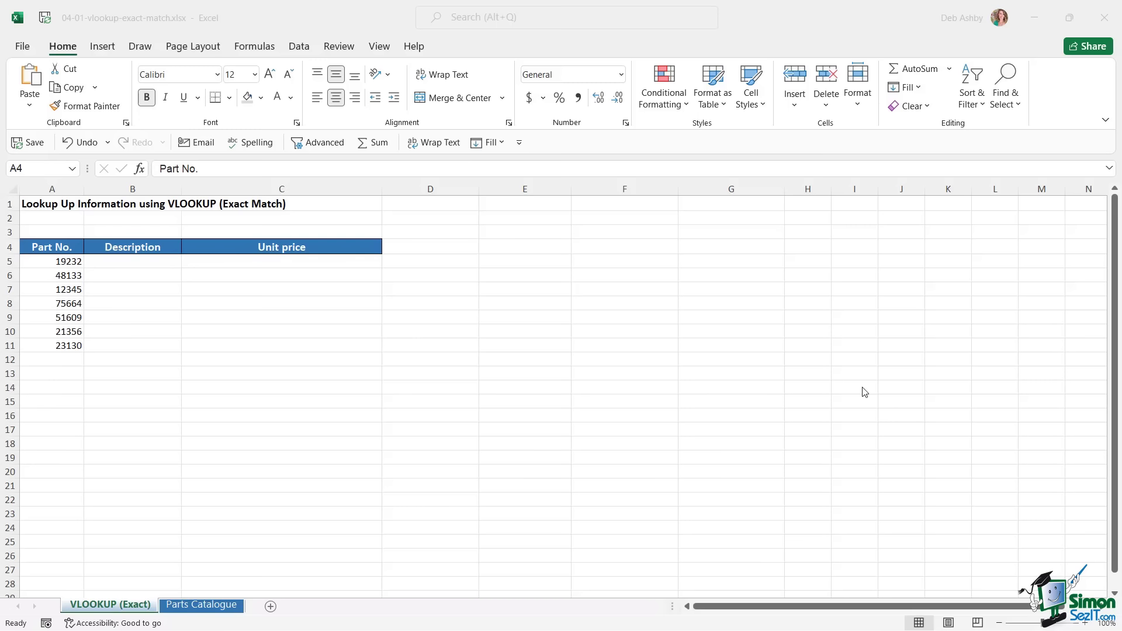
- Look at the first part number on the VLOOKUP (Exact) sheet and open the Parts Catalogue sheet
click(342, 333)
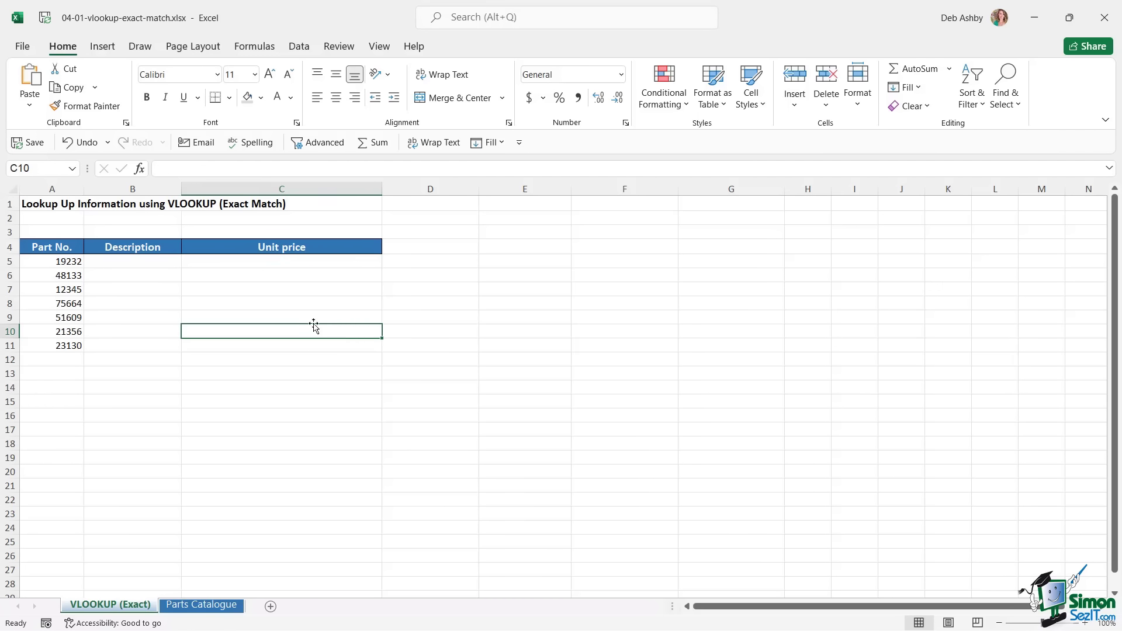
click(53, 261)
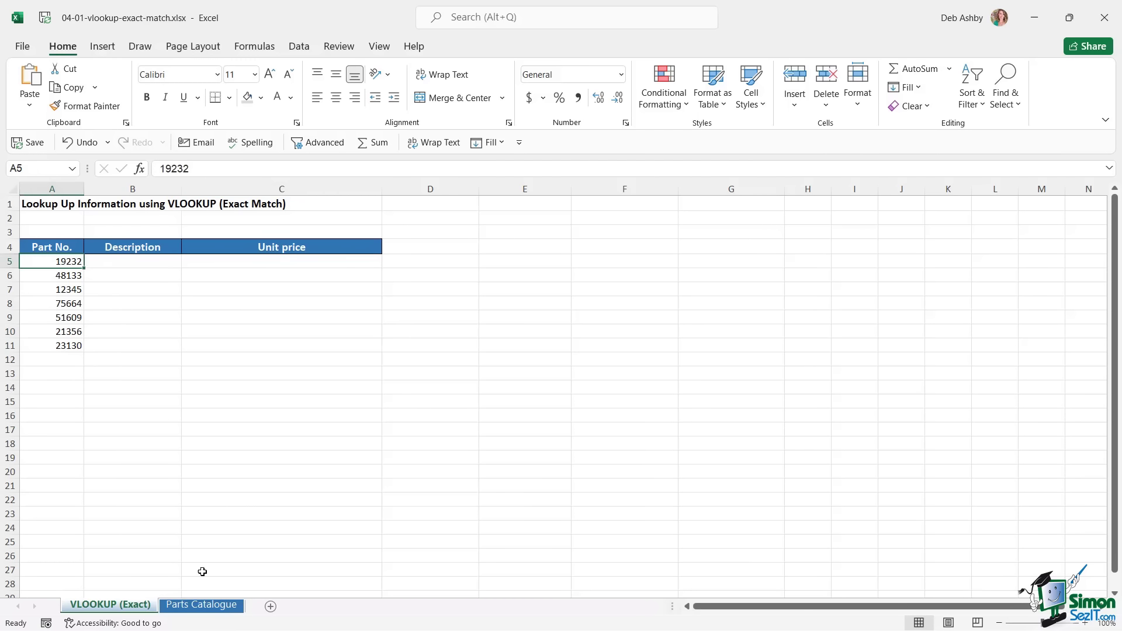
click(205, 606)
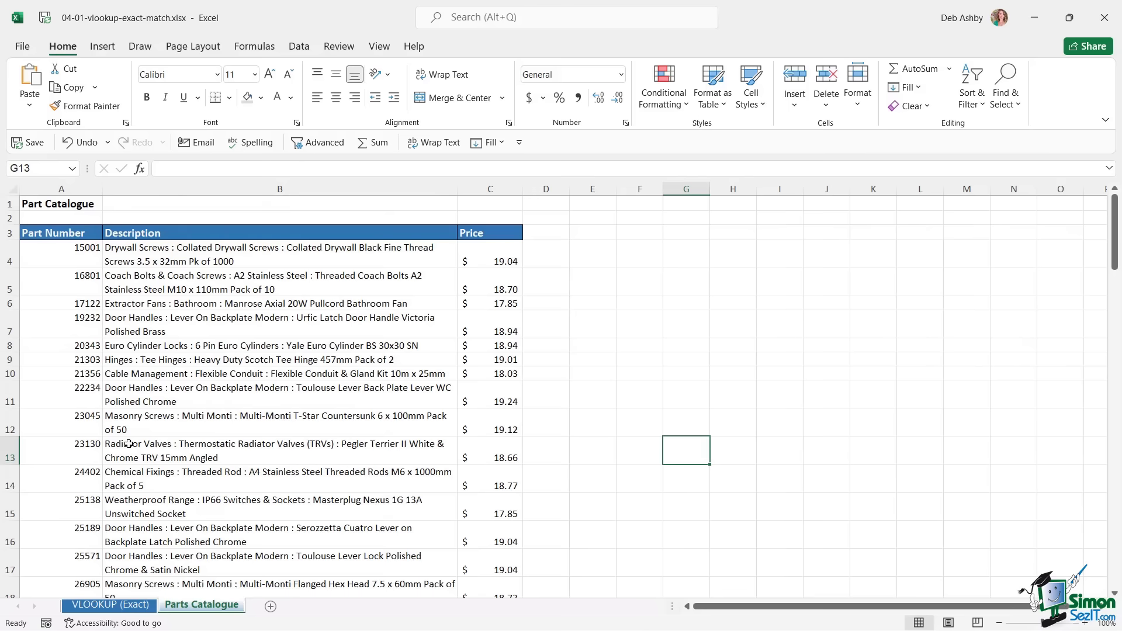
- Examine how the Part Number, Description and Price columns relate in the first row of the part catalogue
click(212, 256)
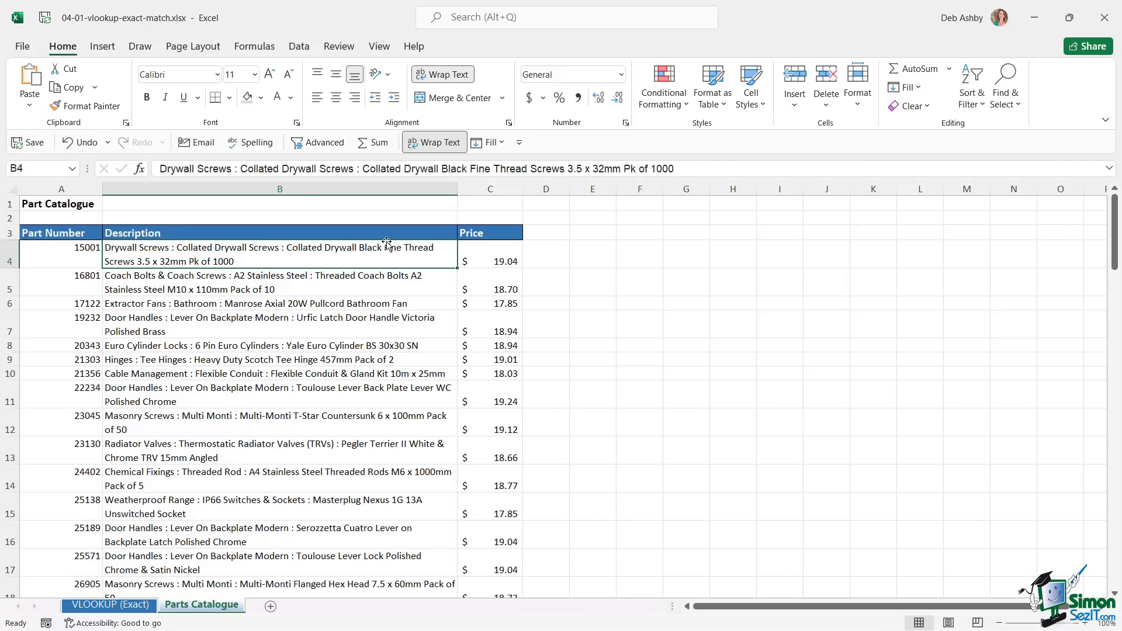
click(481, 249)
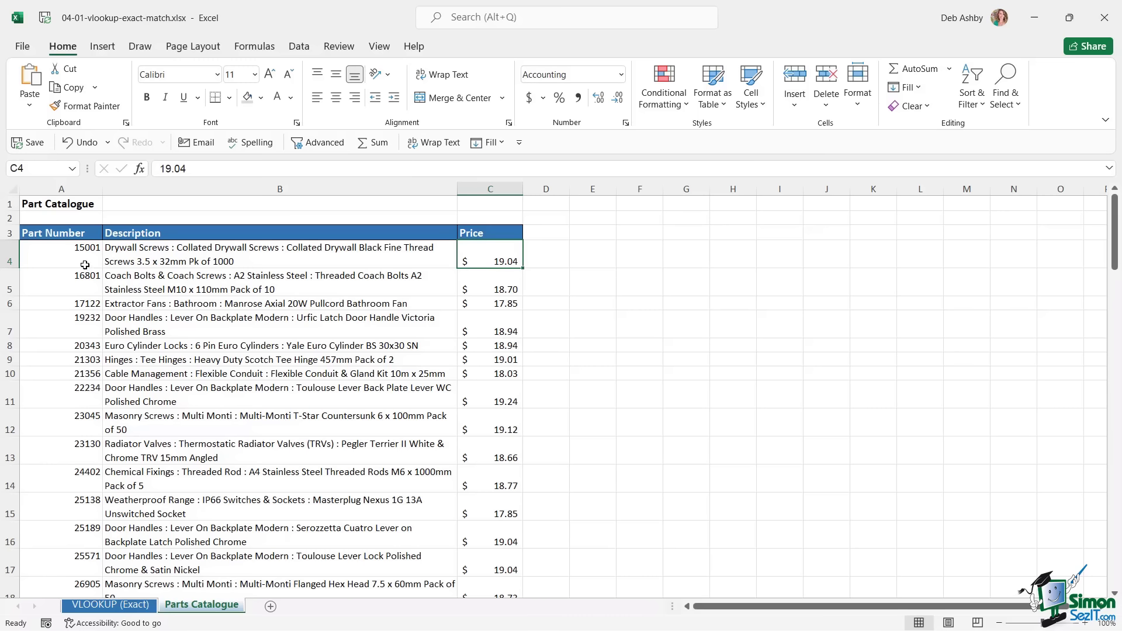
click(177, 257)
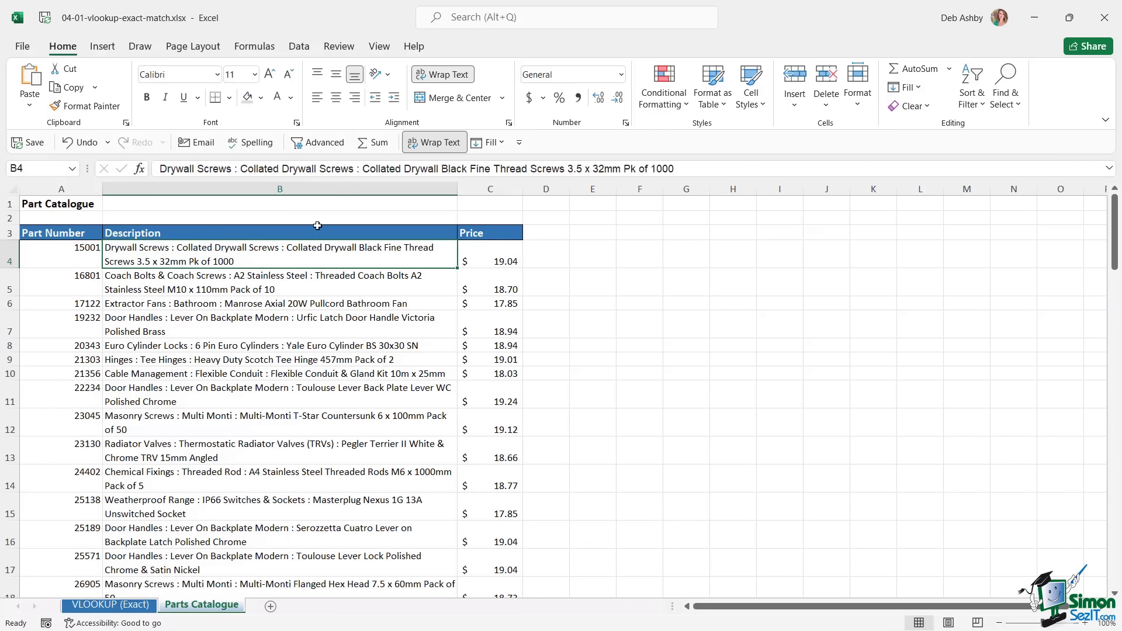
click(492, 254)
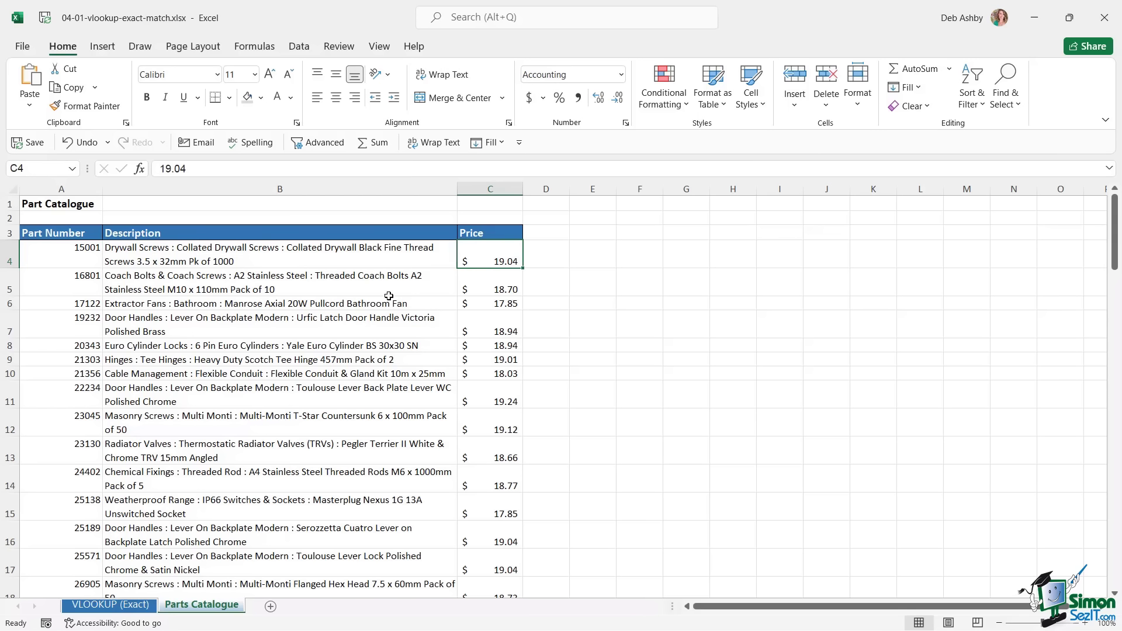
click(77, 255)
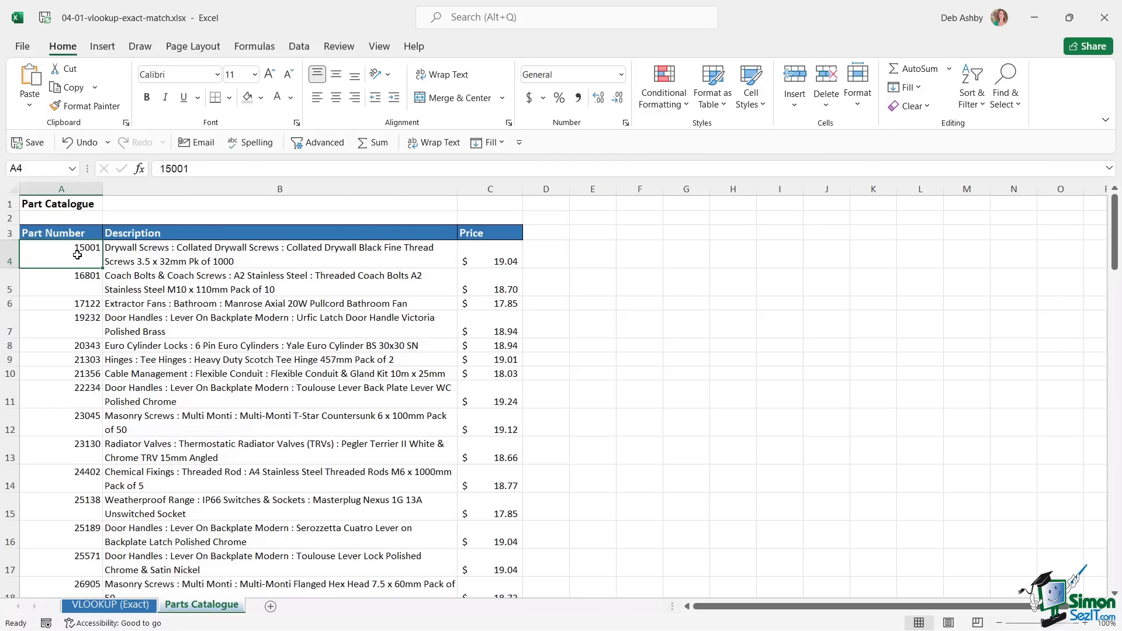
click(182, 253)
click(471, 253)
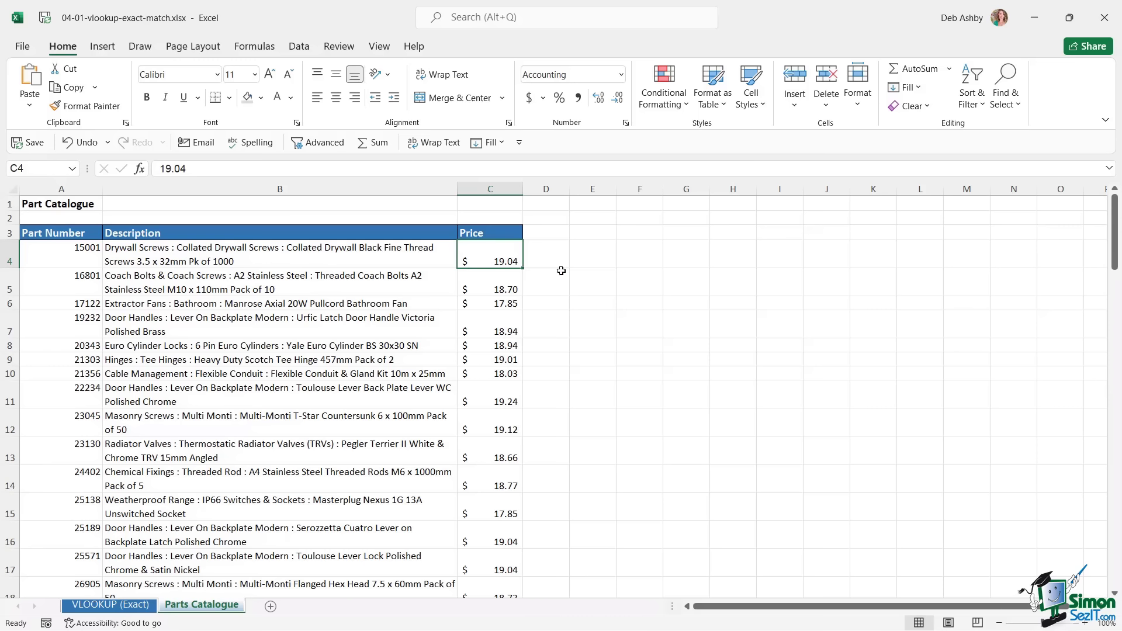
click(409, 258)
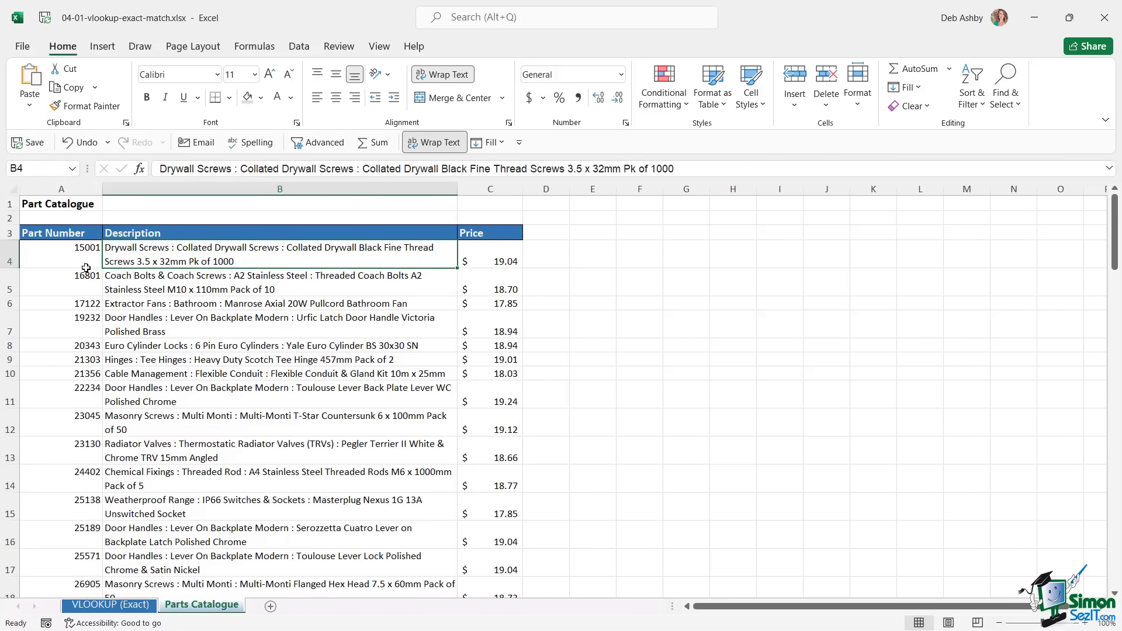
click(70, 260)
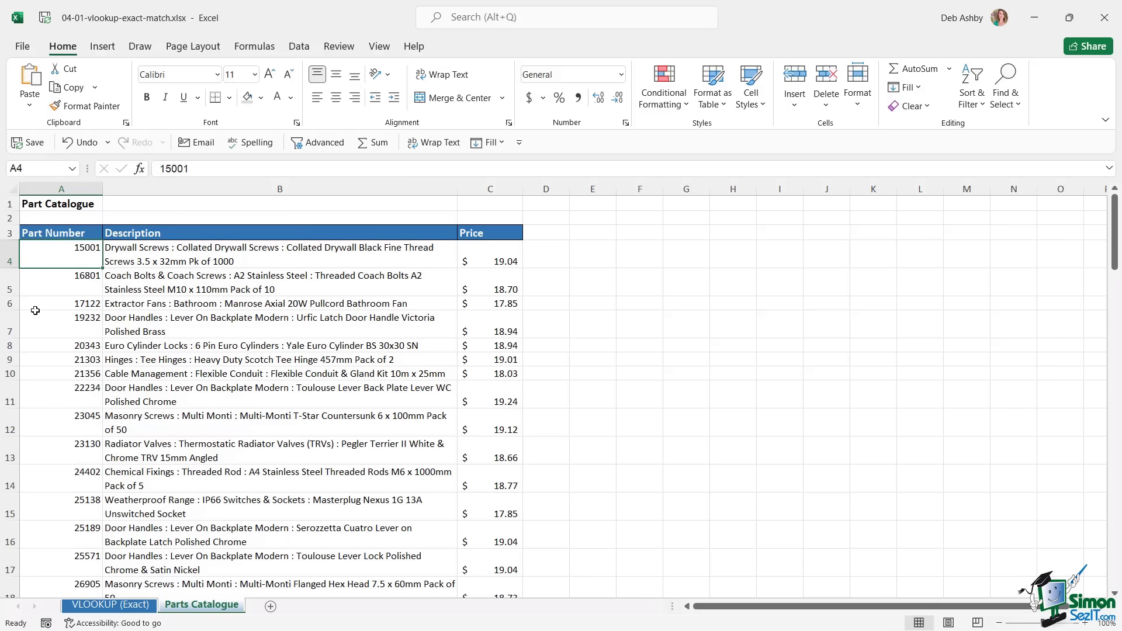
click(237, 259)
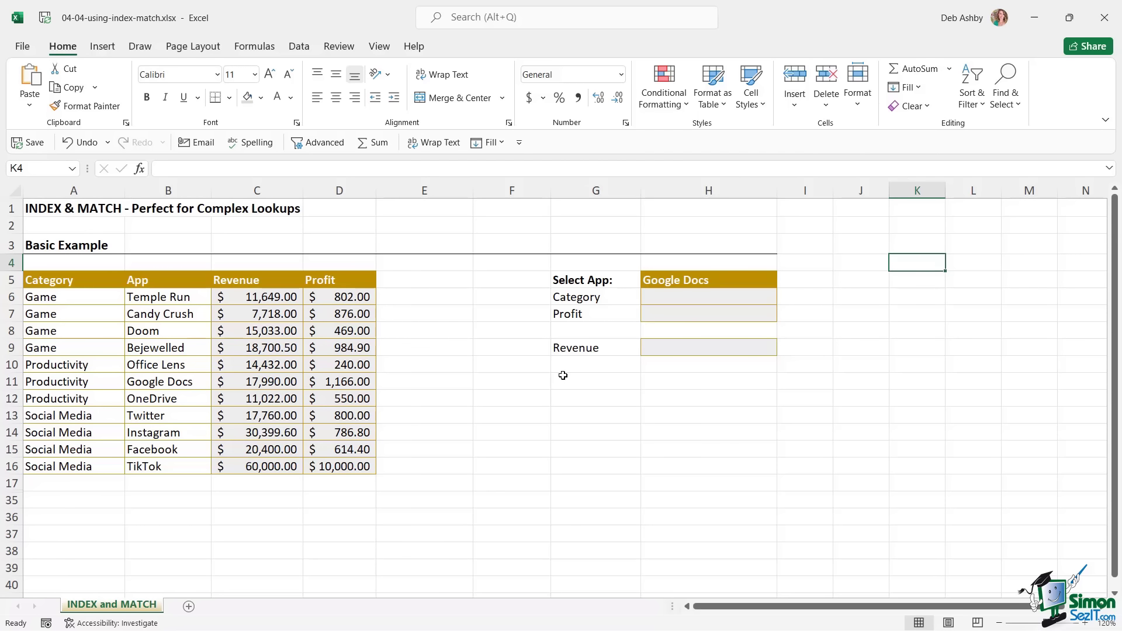
- Examine the Category, App, Revenue and Profit columns of the table on the INDEX and MATCH sheet
click(496, 367)
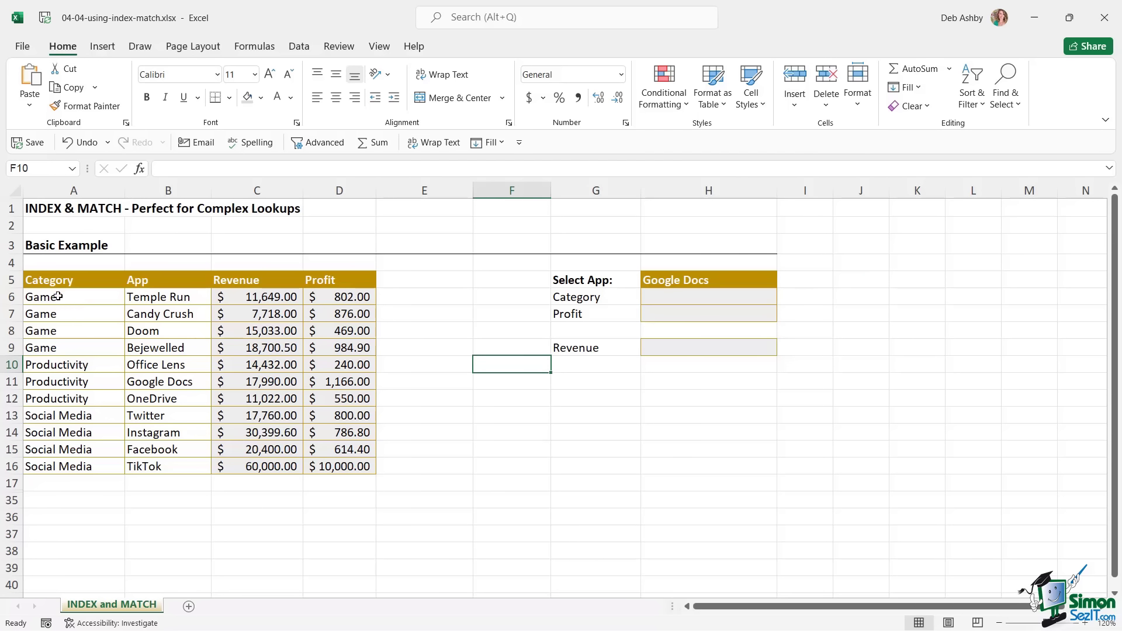
drag(67, 295, 78, 466)
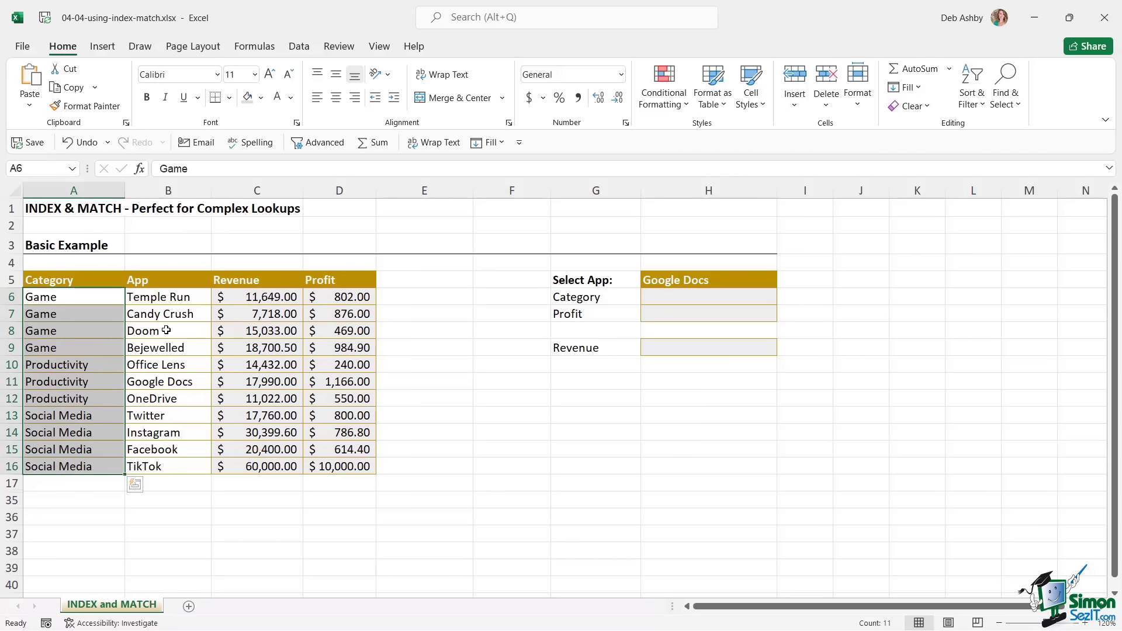
drag(159, 297, 192, 449)
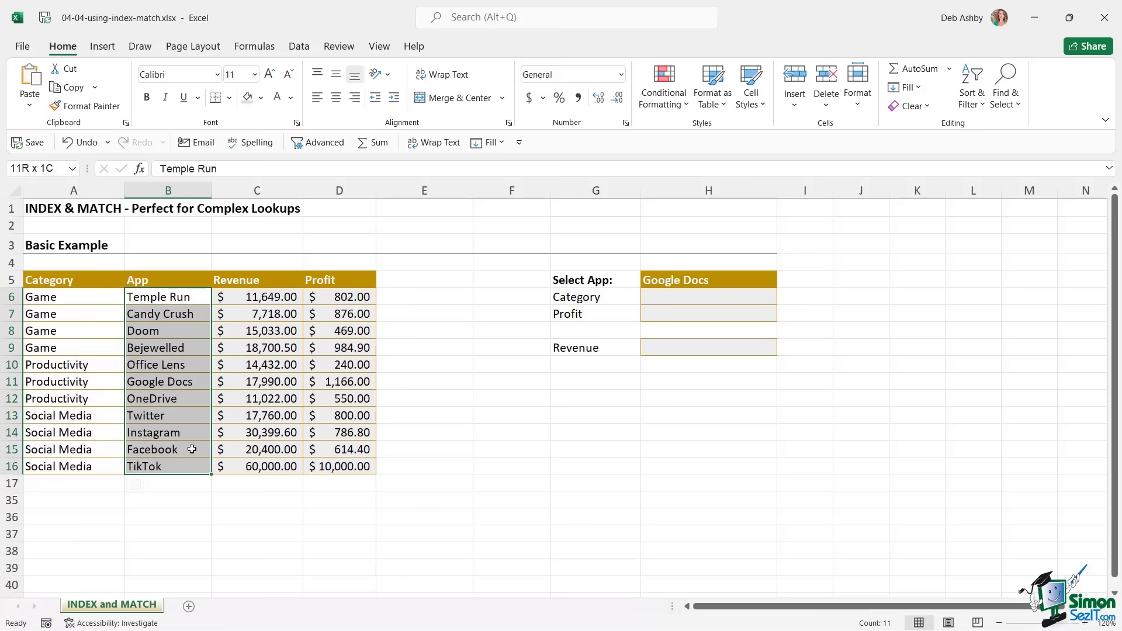
click(275, 300)
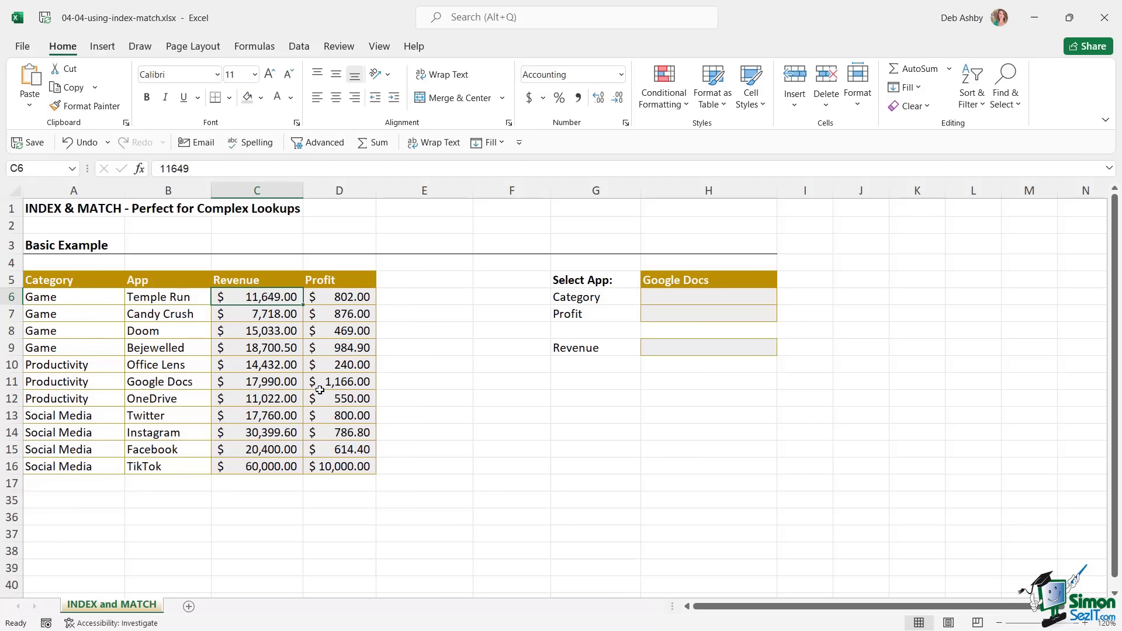
click(345, 304)
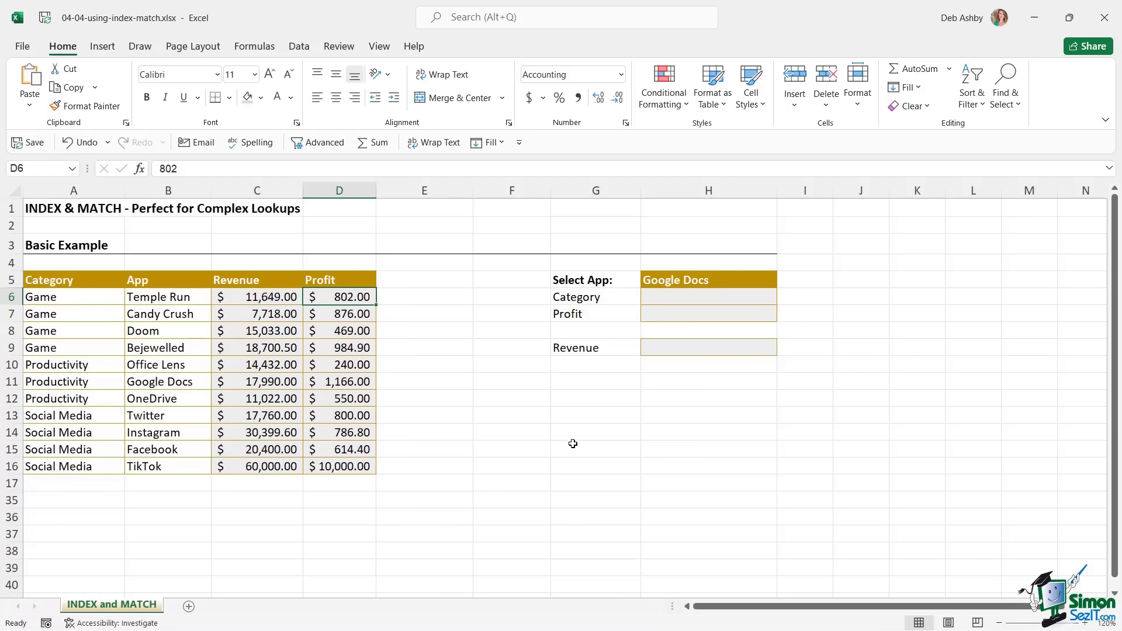
- Choose OneDrive as the selected app in cell H5 of the INDEX and MATCH sheet
click(737, 283)
click(784, 282)
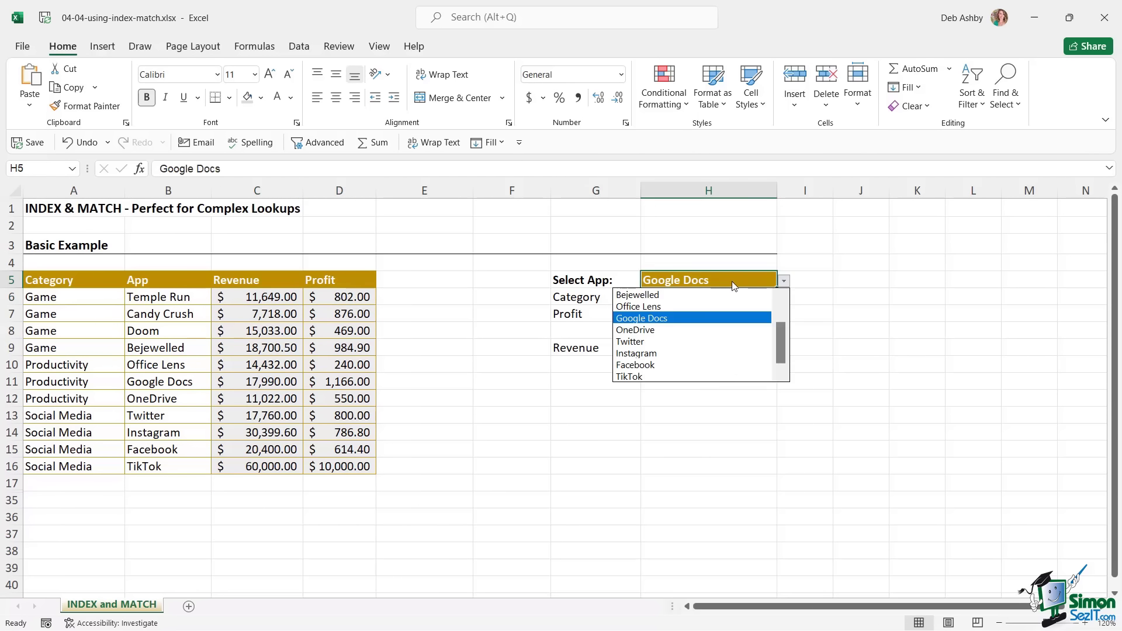
click(686, 329)
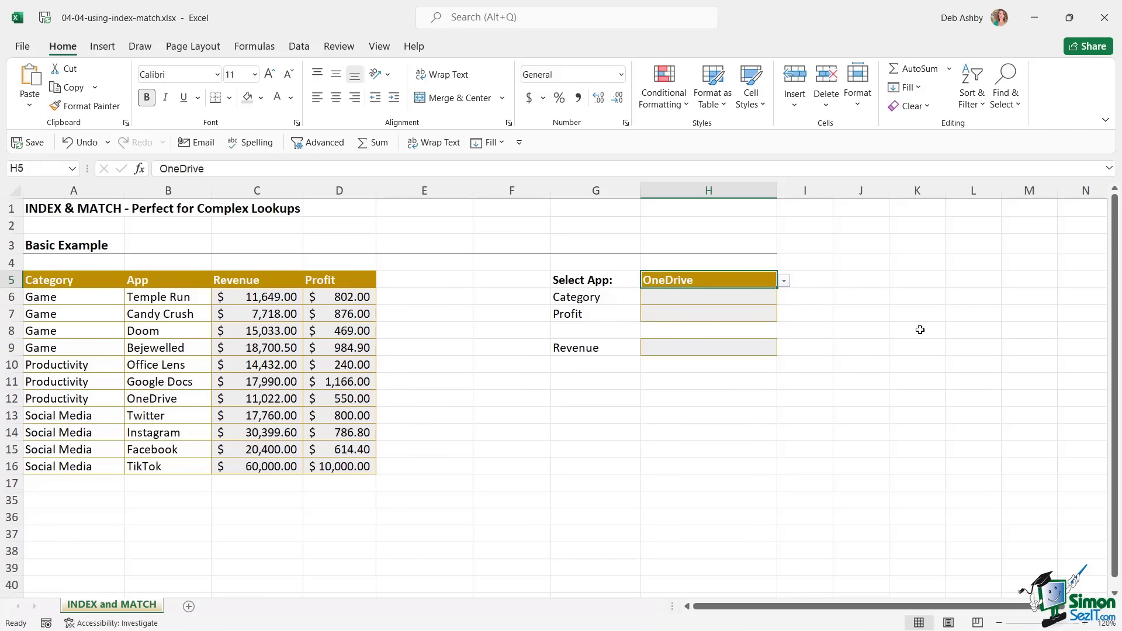
- Look over the empty Category, Profit and Revenue result cells and the selected app in H5
click(672, 299)
click(667, 311)
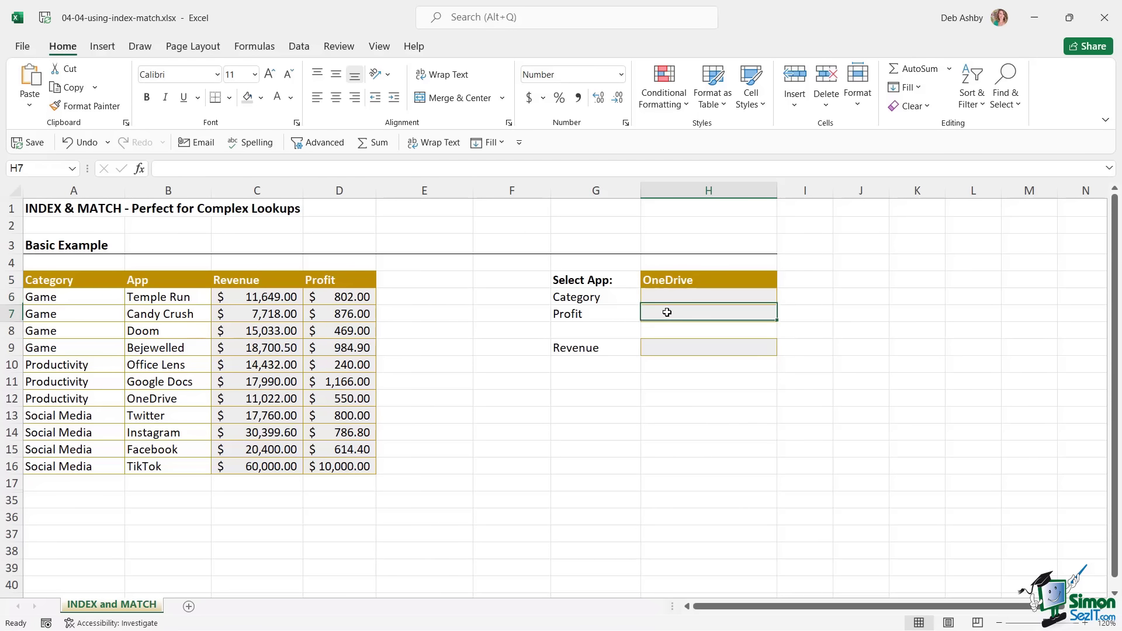
click(669, 351)
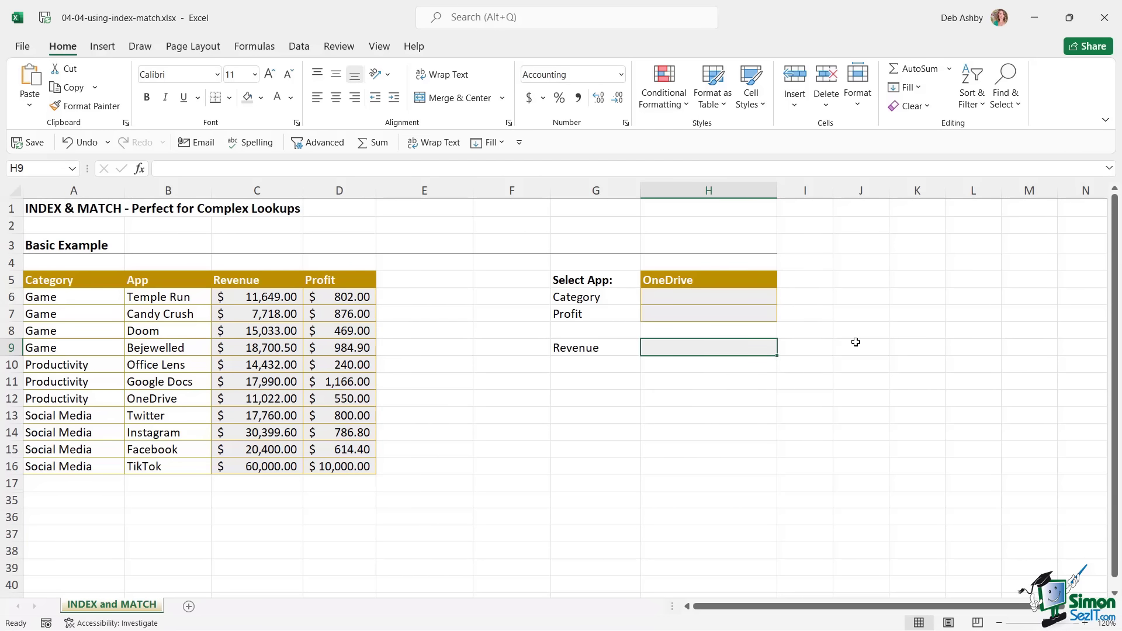
click(661, 282)
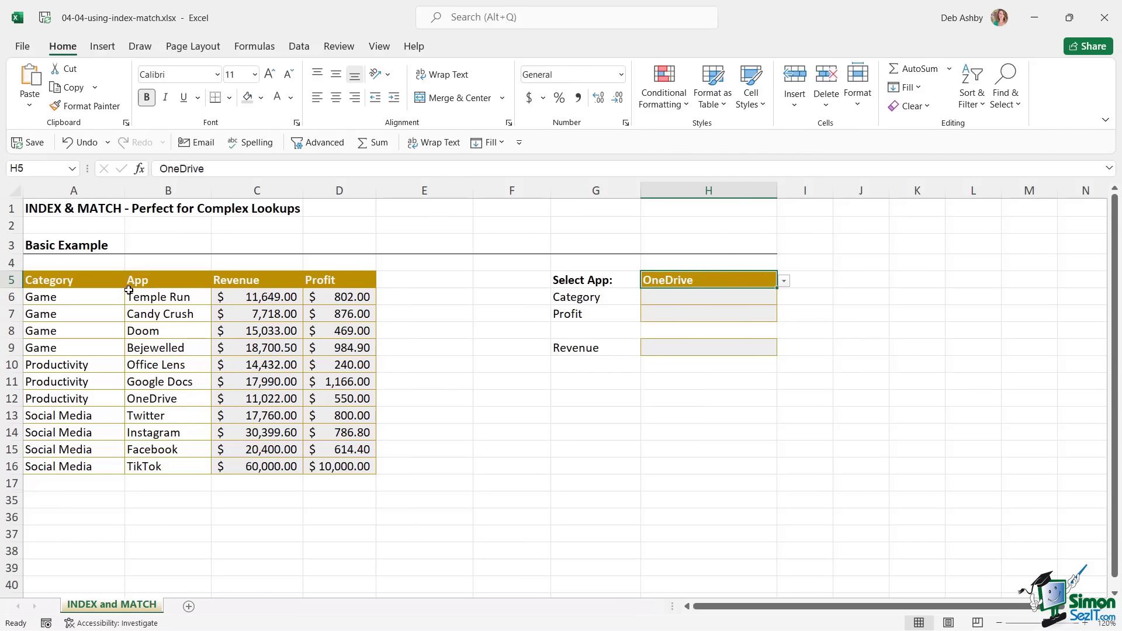
- Examine the App entries in B6:B16 against the Category entries in A6:A16 of the table
drag(179, 296, 173, 466)
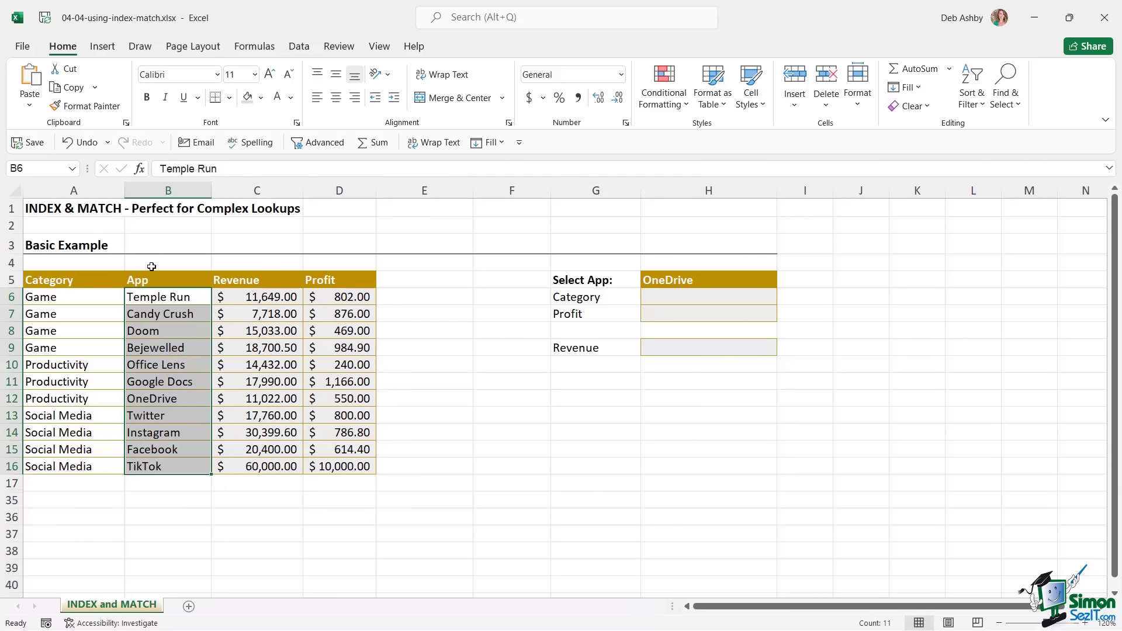
click(160, 302)
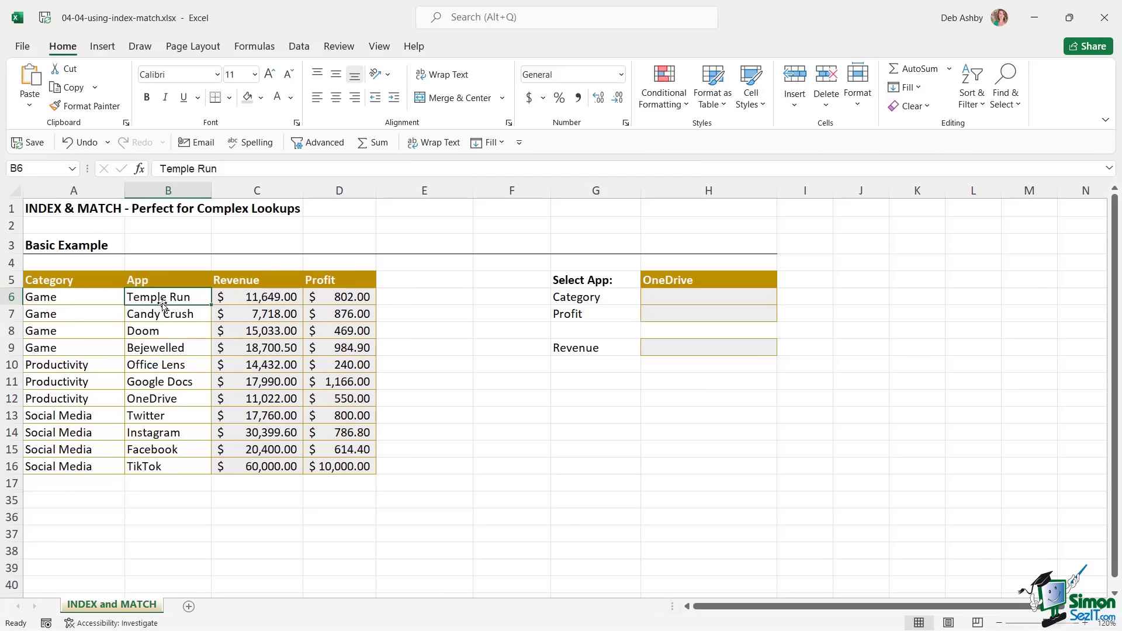
drag(168, 295, 166, 468)
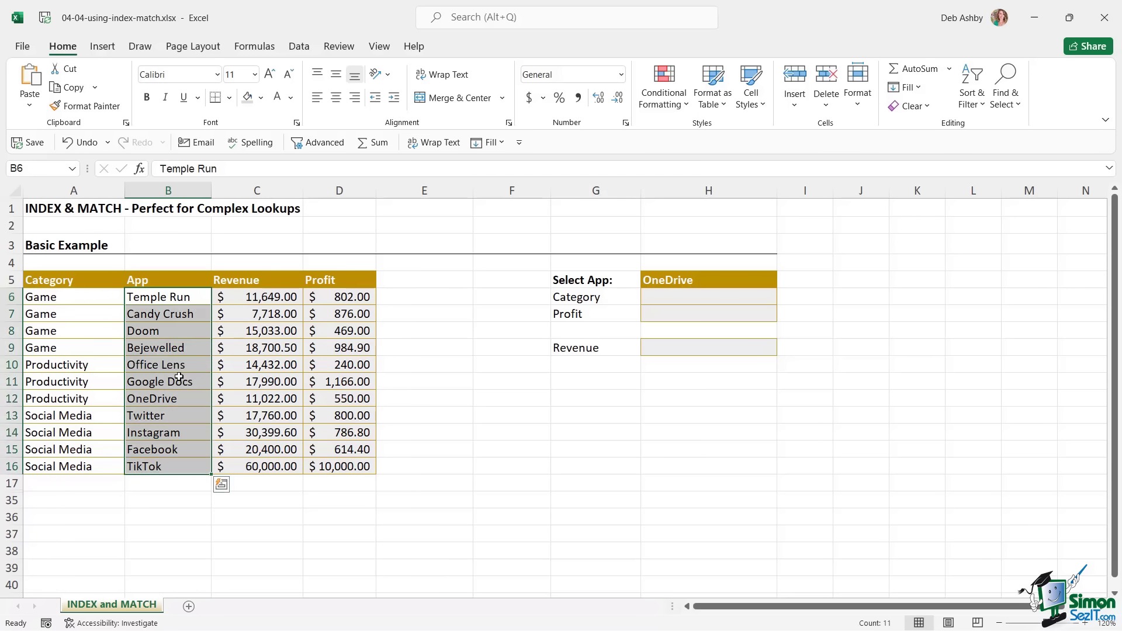
drag(70, 295, 81, 467)
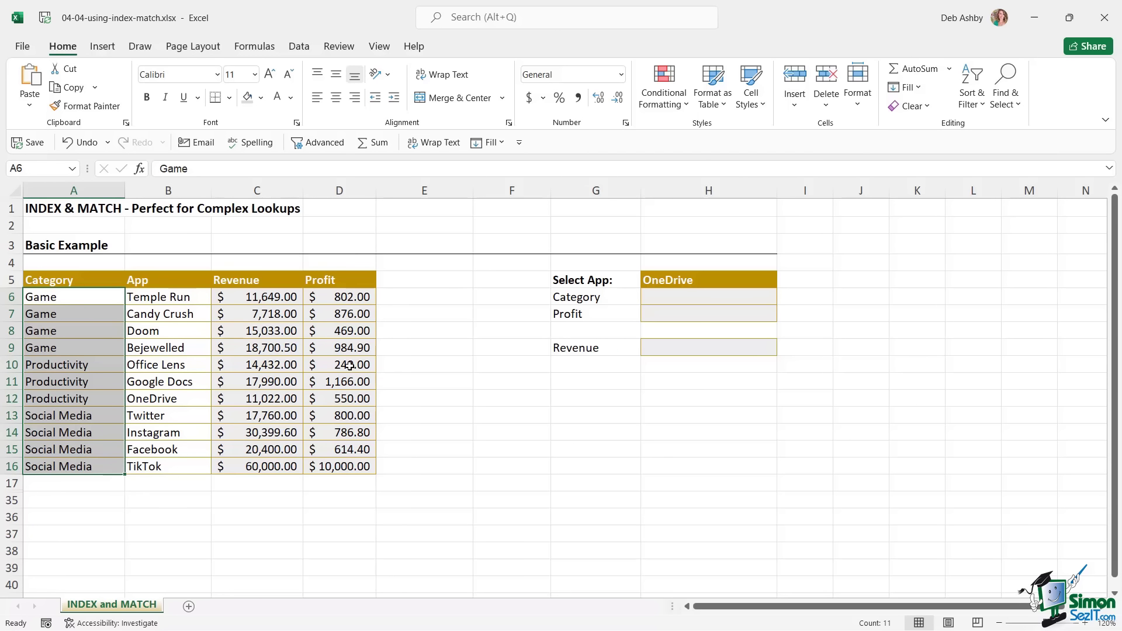
click(861, 314)
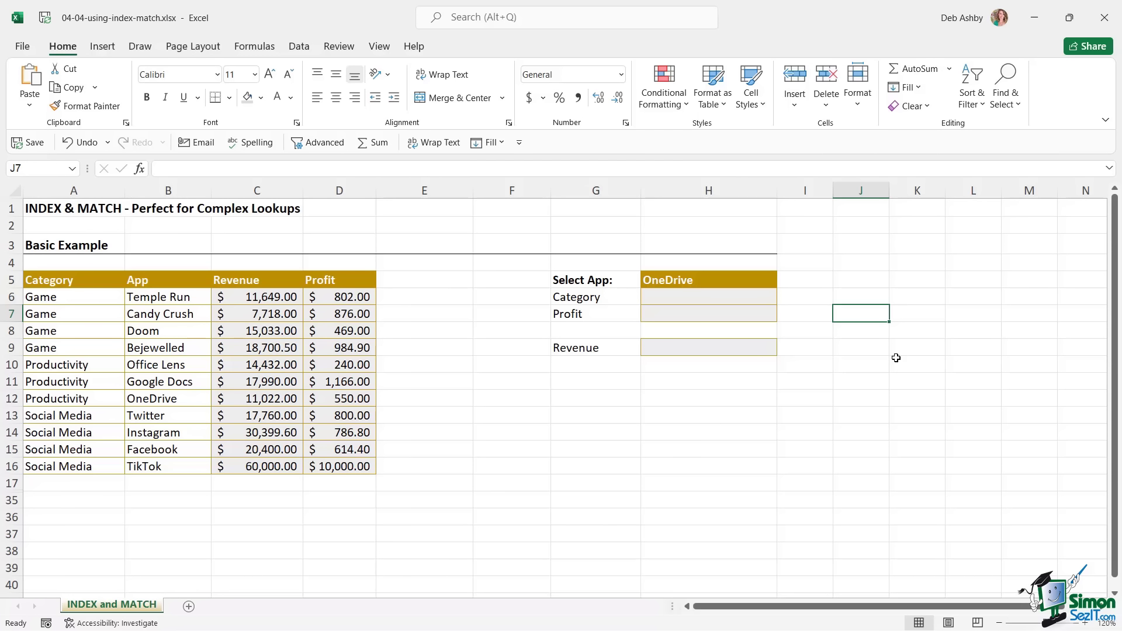
- Enter =INDEX(A6:A16,7) in cell H6 to return the category at row position 7
click(675, 298)
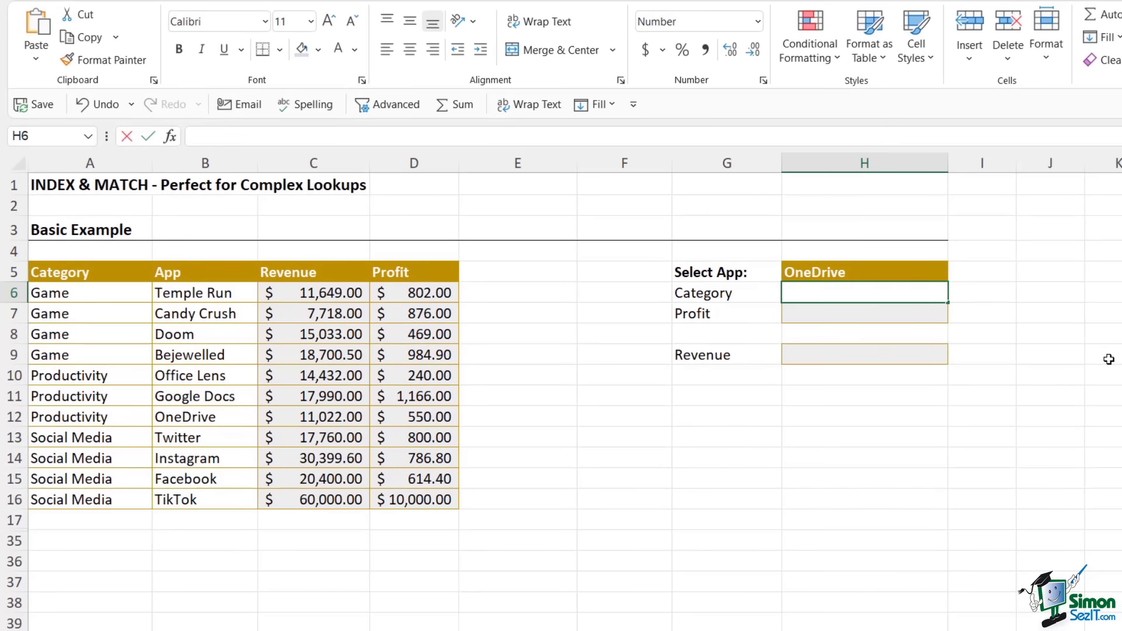
text(=IND)
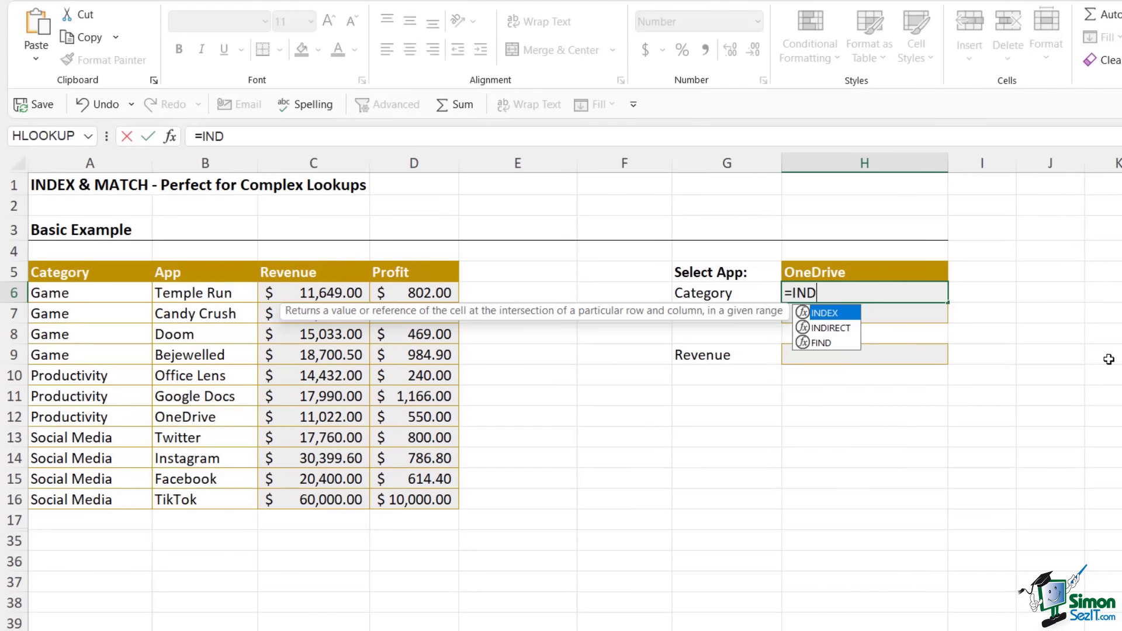
text(EX)
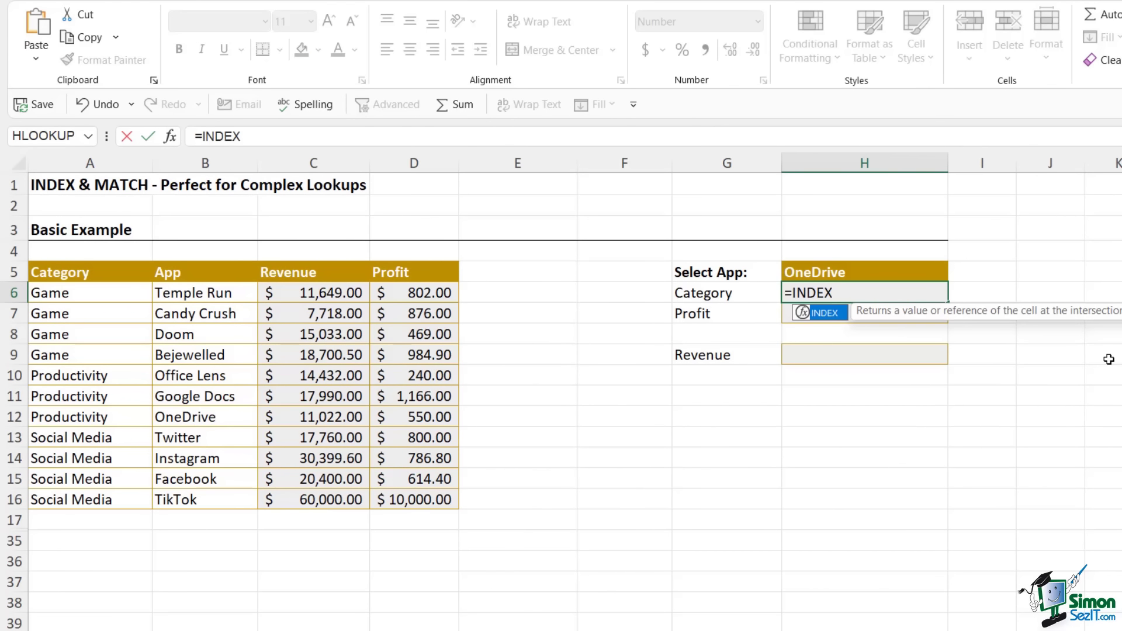
text(()
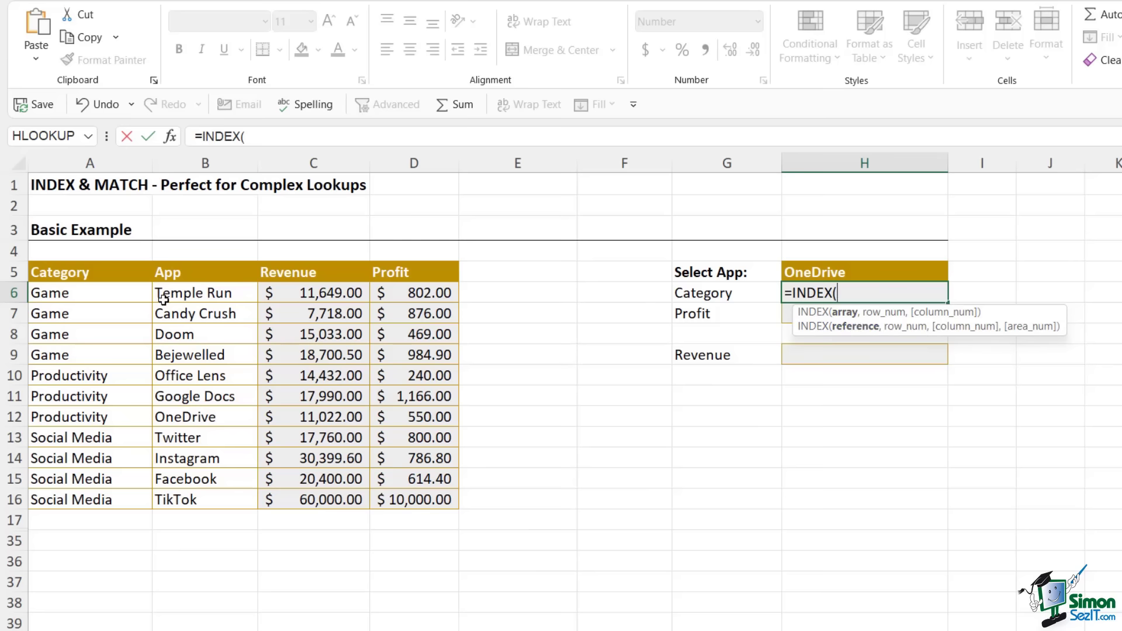
drag(90, 293, 90, 498)
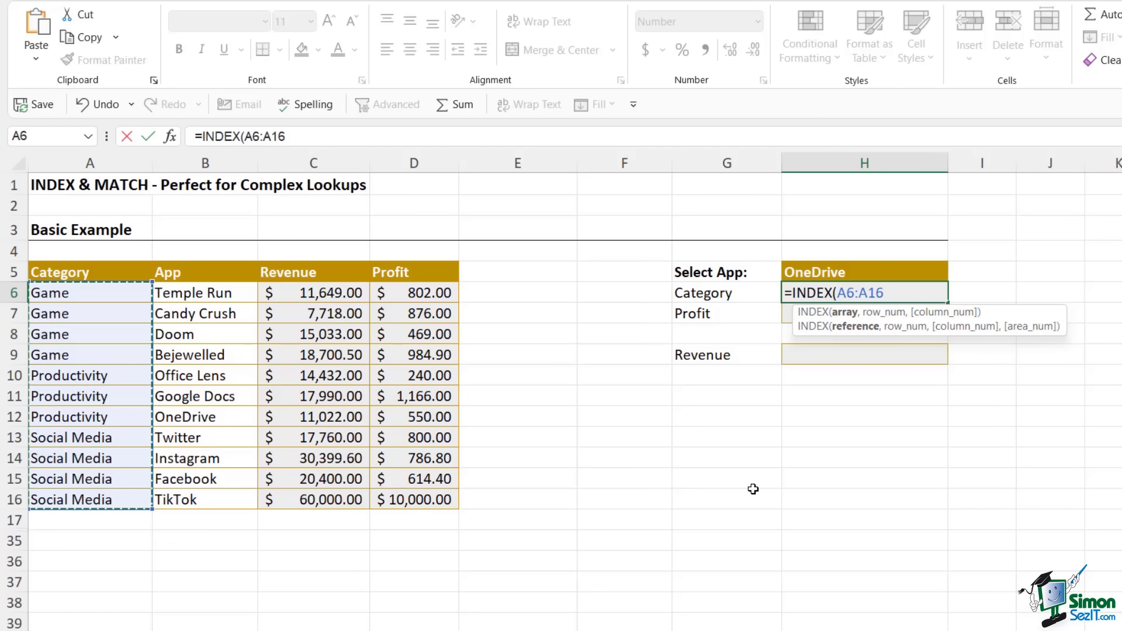
text(,)
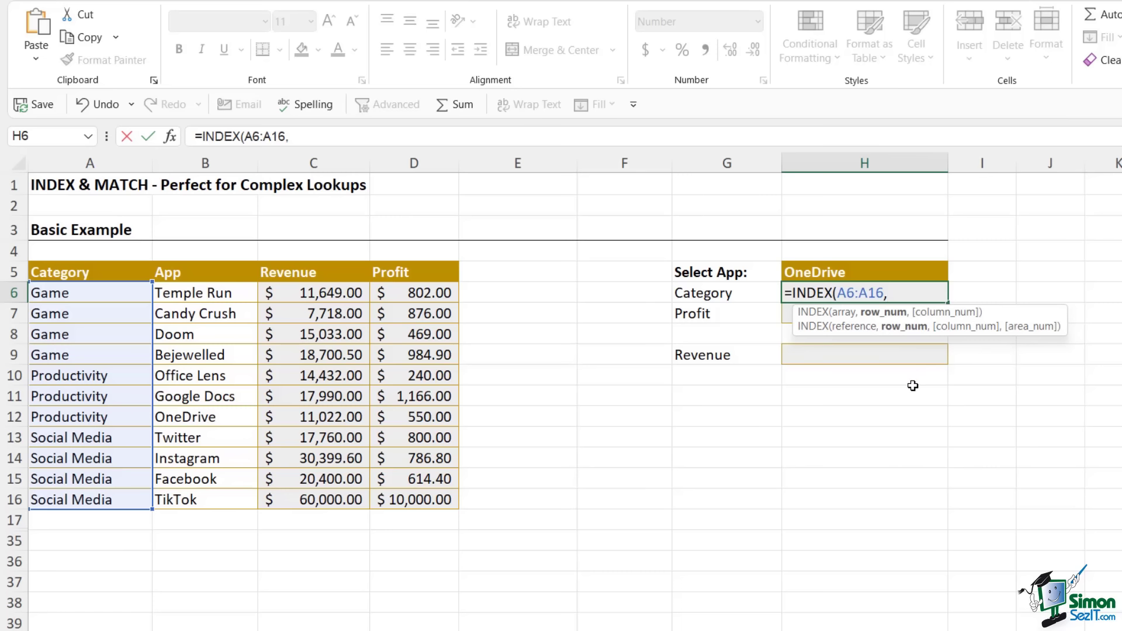
text(7))
key(Return)
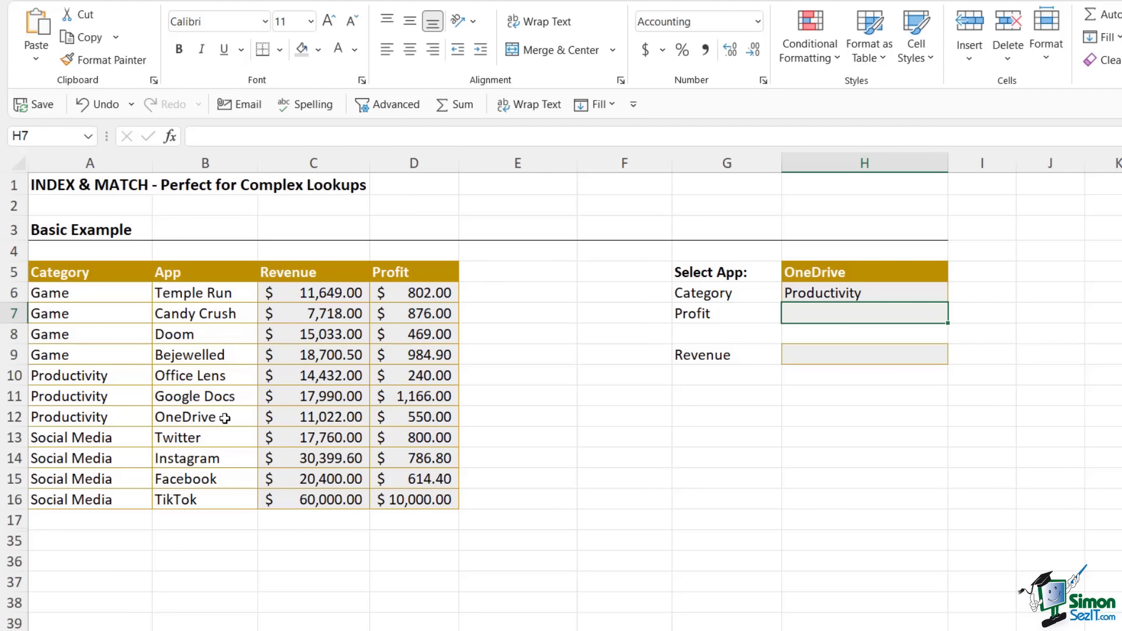
- Compare the OneDrive row in A12:B12 with the INDEX result and inspect the row number argument in H6
click(88, 416)
drag(88, 416, 208, 416)
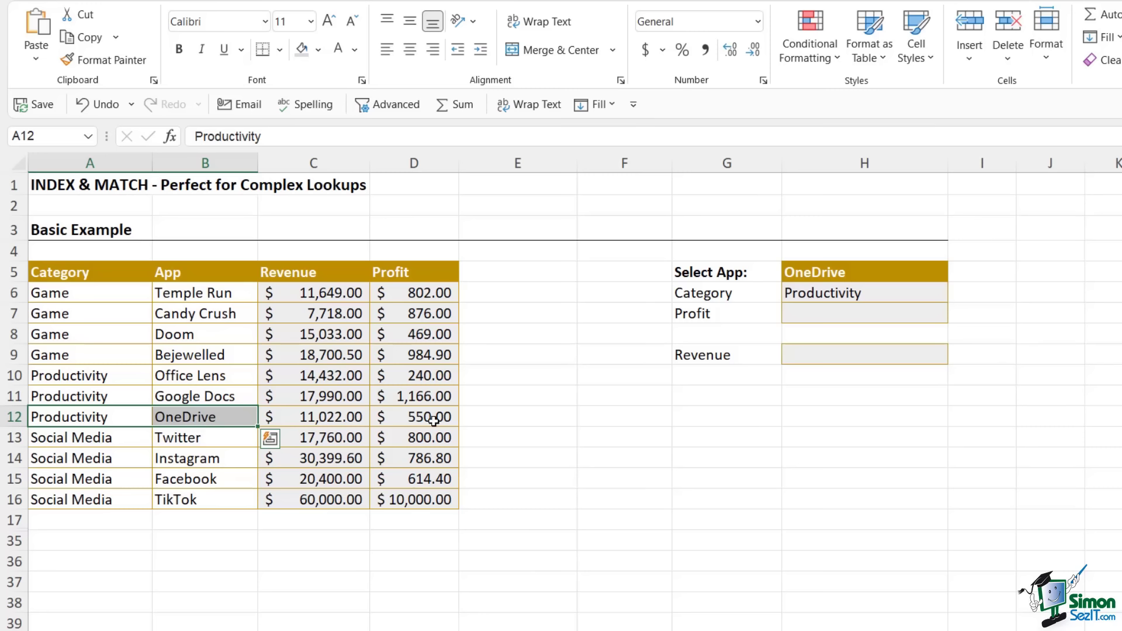
click(852, 292)
text(=INDEX(A6:A16,7))
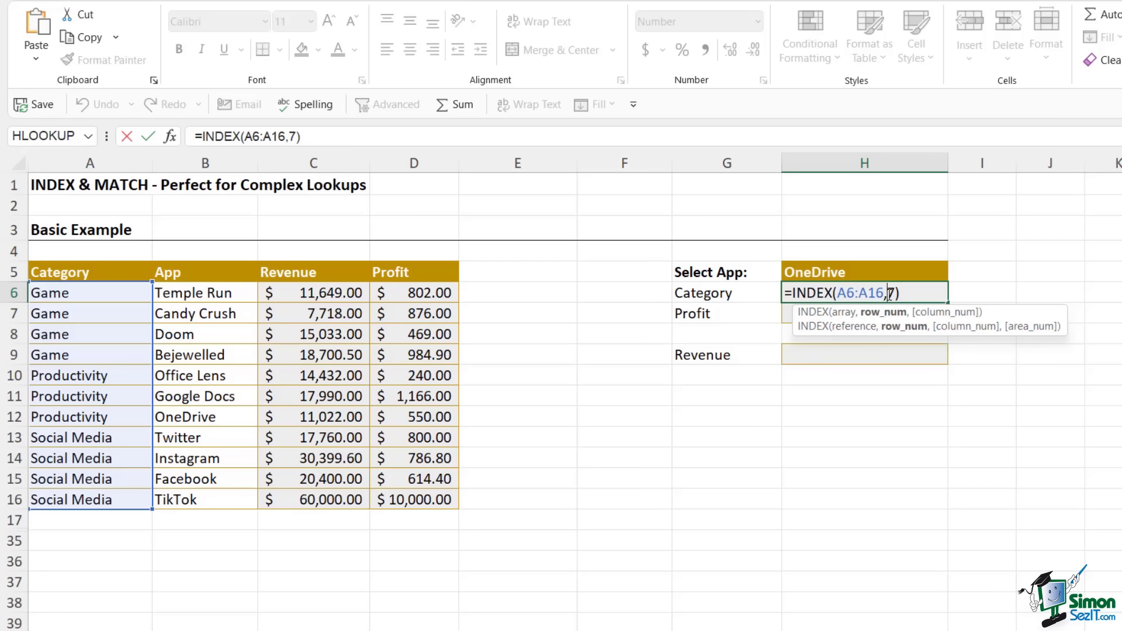
click(888, 294)
key(ctrl+Return)
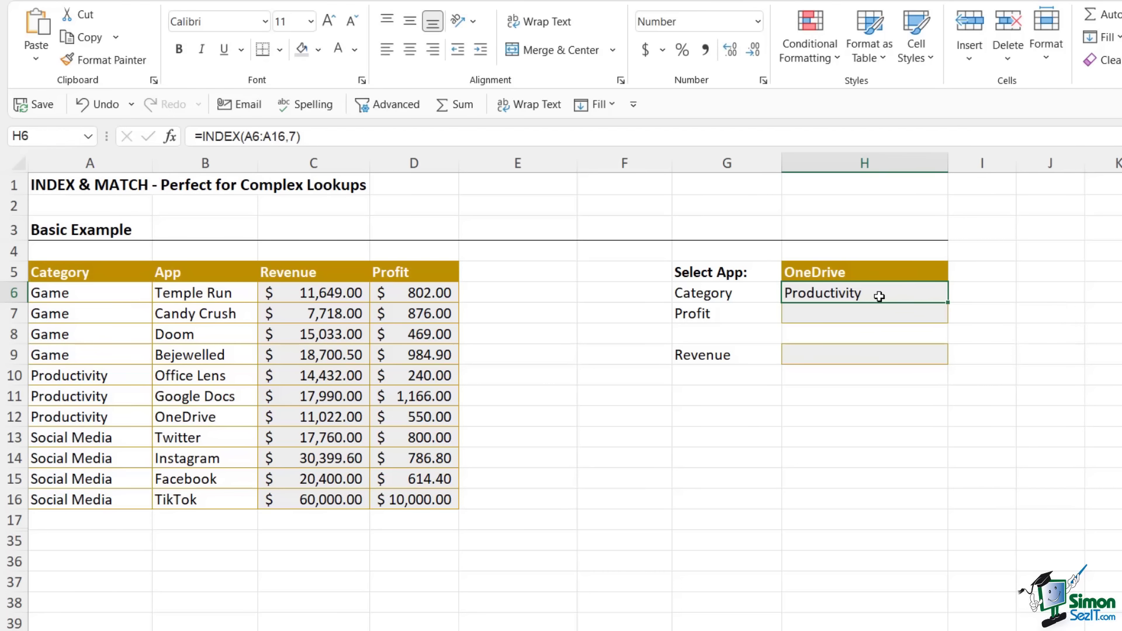
- Replace the INDEX formula in H6 with =MATCH(H5,B6:B16,0) to find the selected app's exact position in the App list
key(Delete)
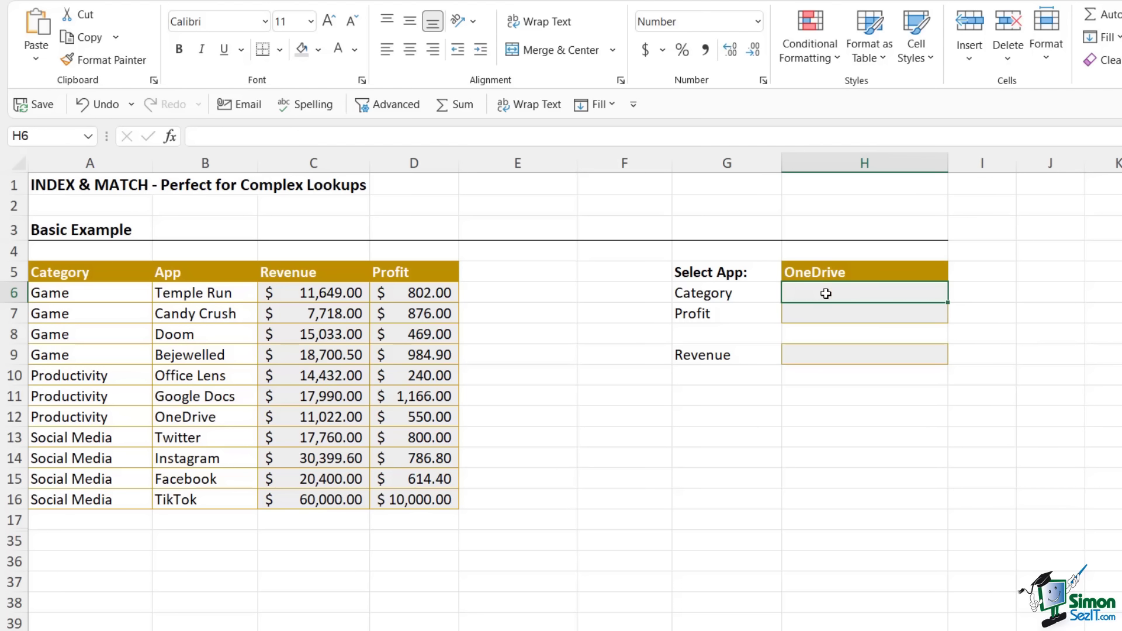
text(=MATCH)
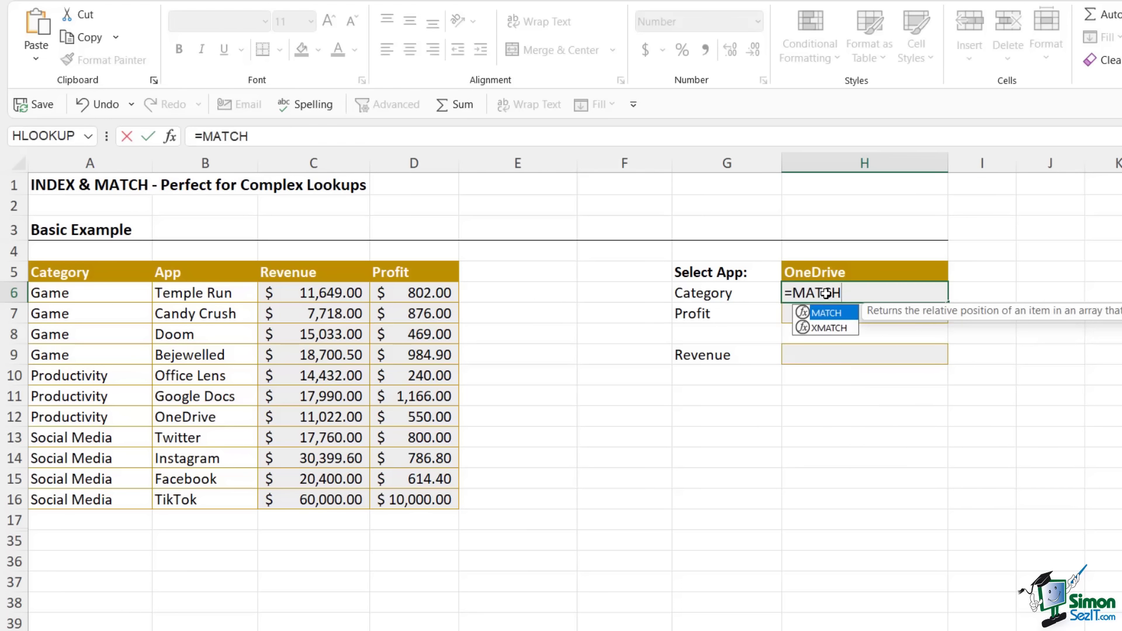
text(()
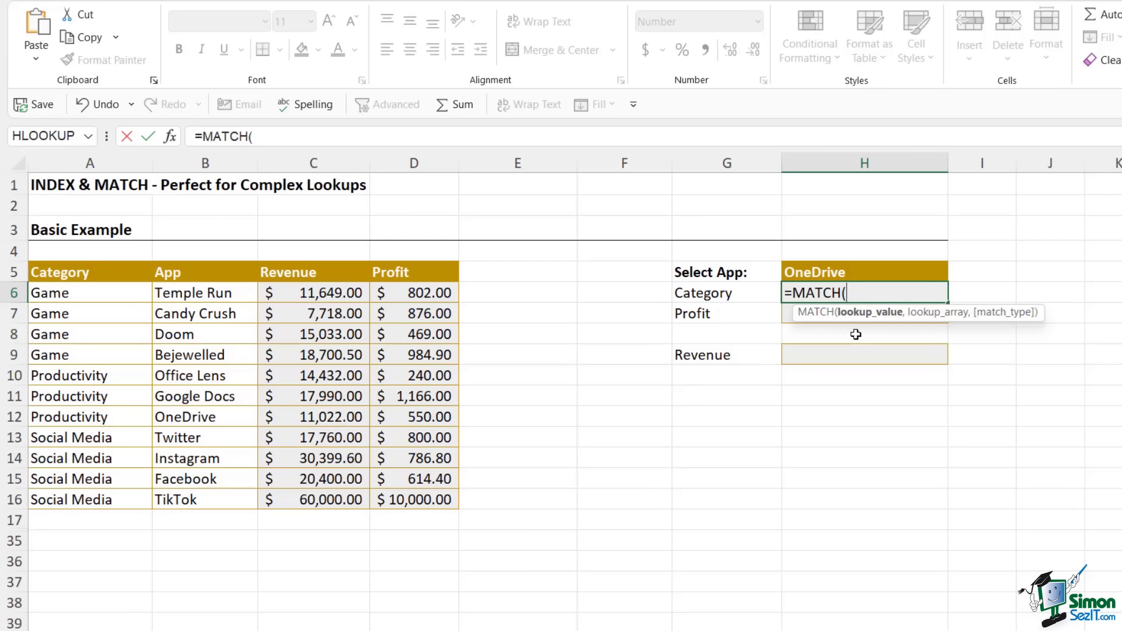
click(846, 275)
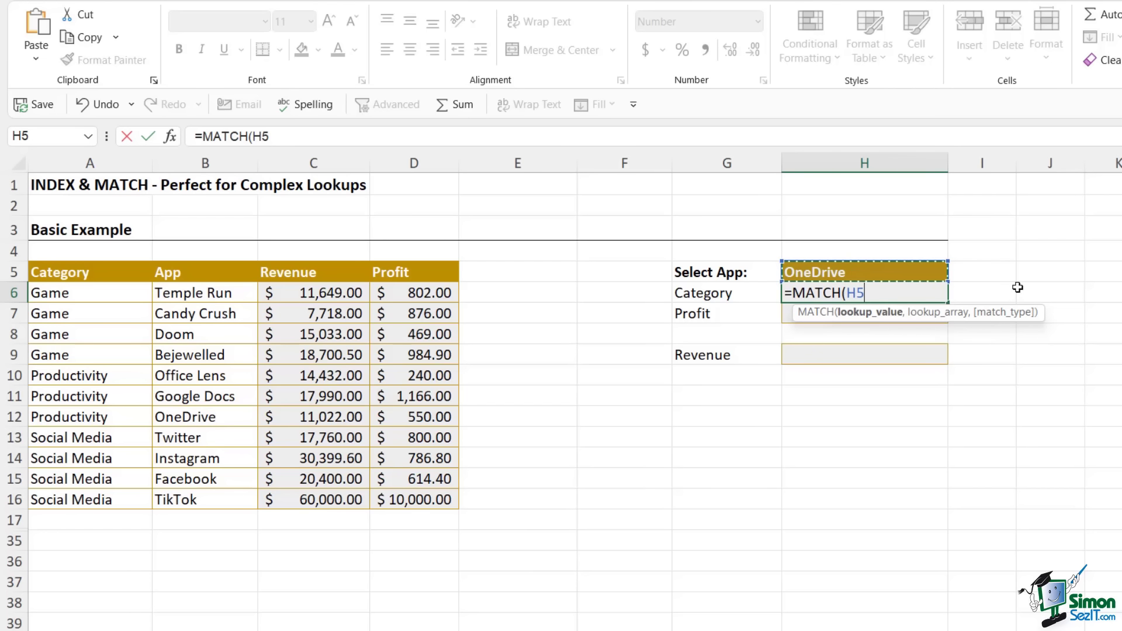
text(,)
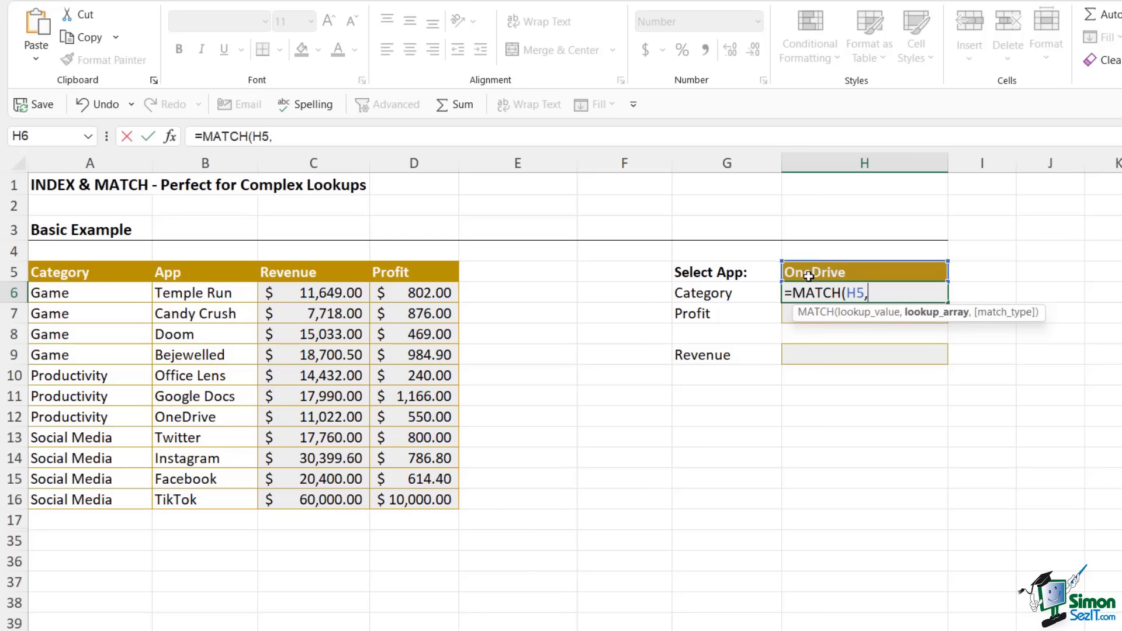
drag(198, 295, 200, 500)
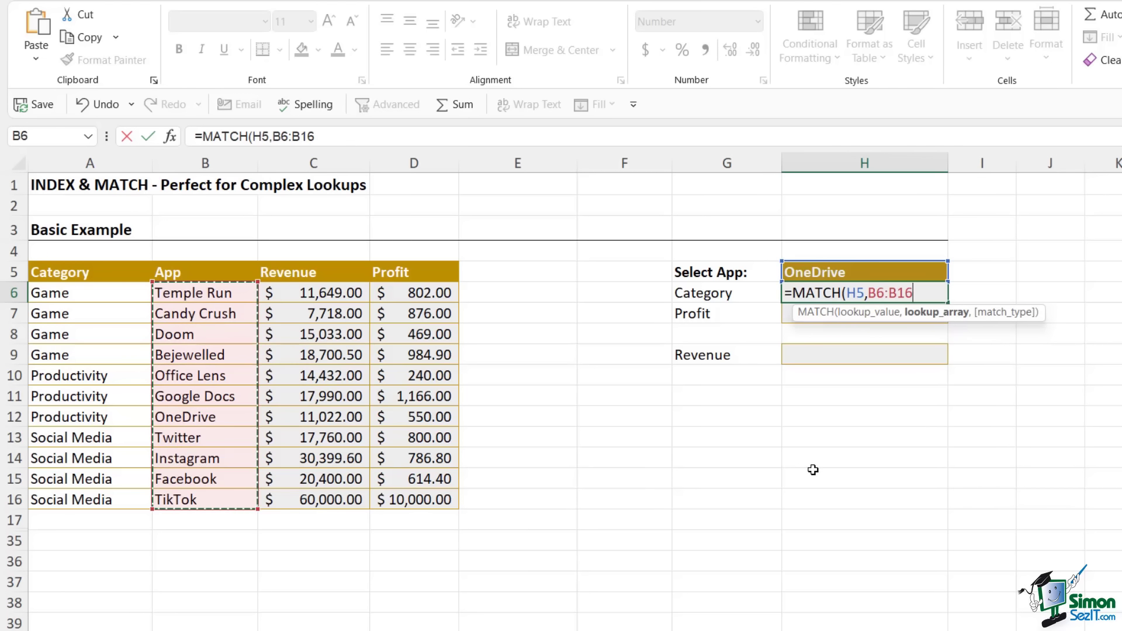
text(,)
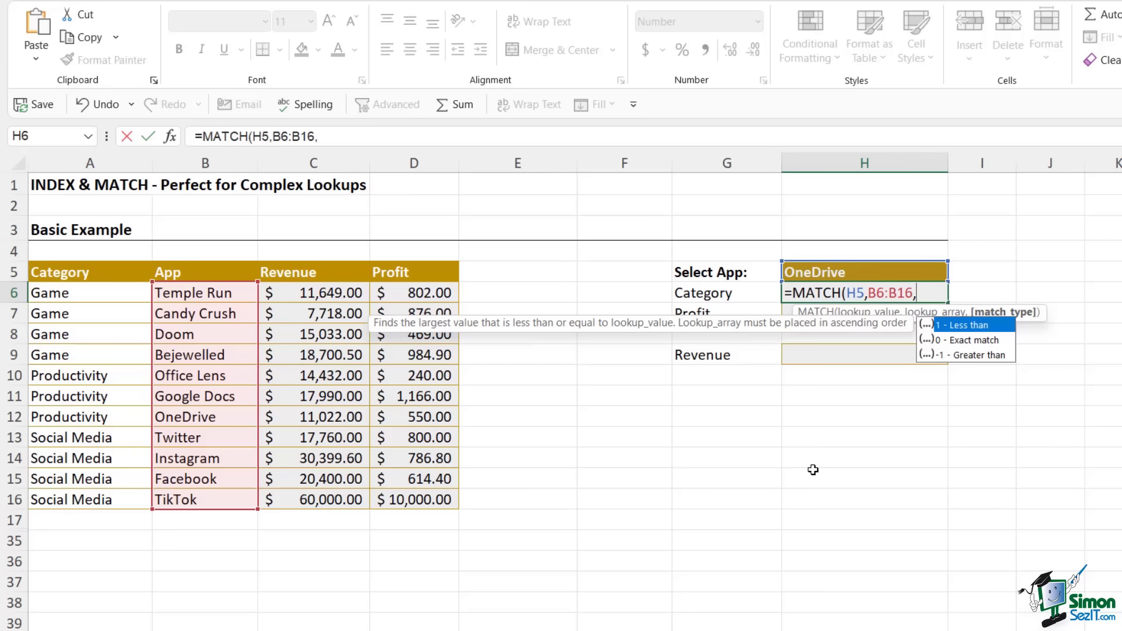
text(0))
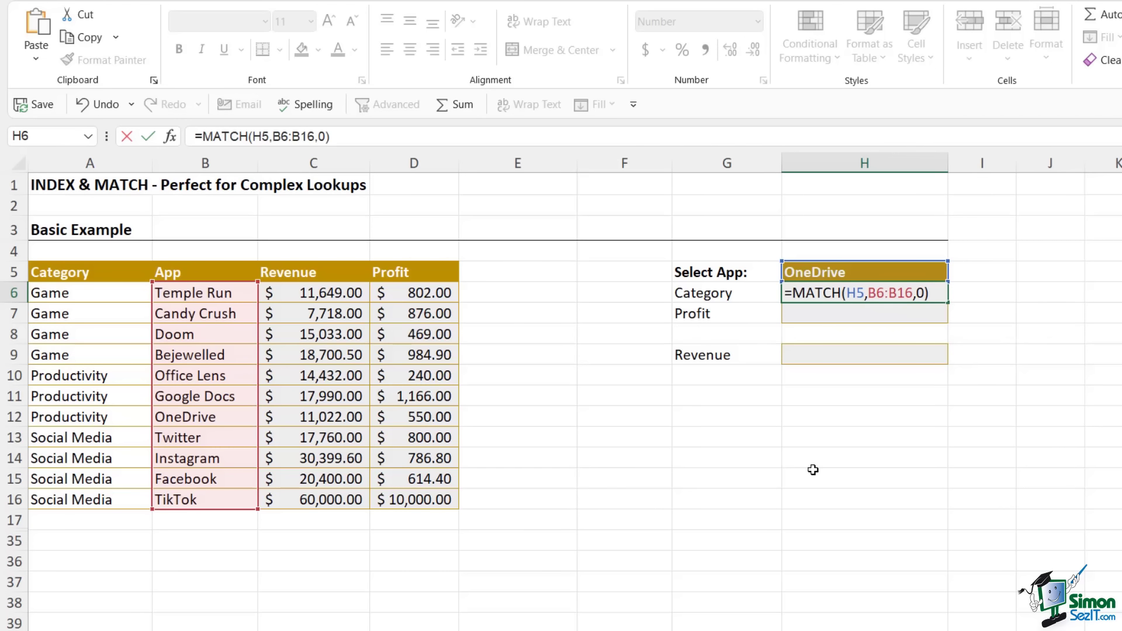
key(Return)
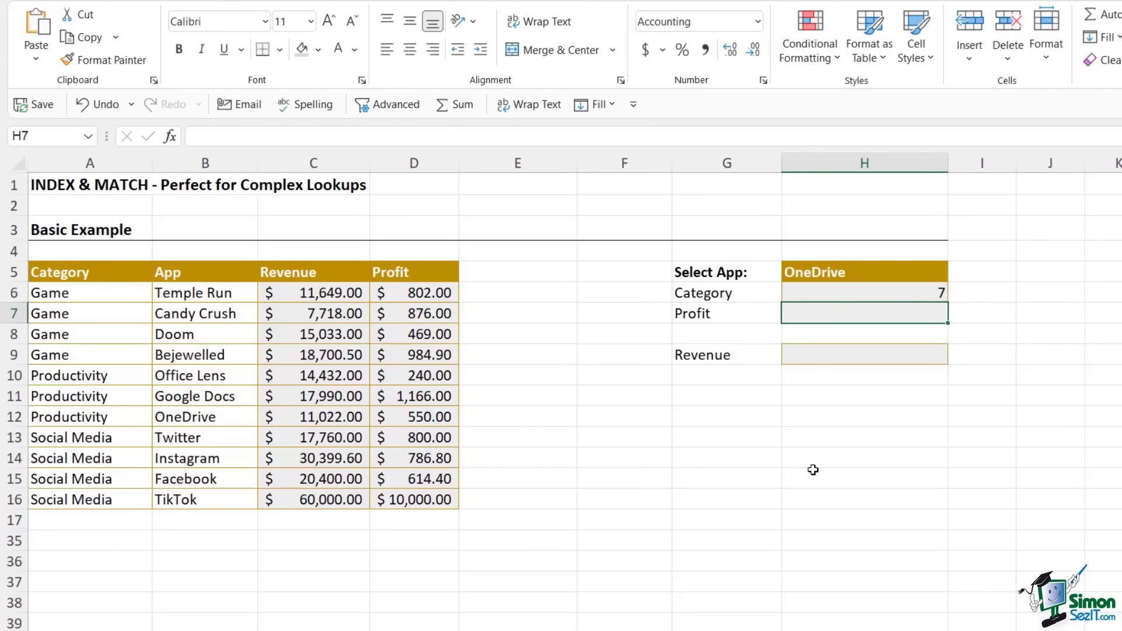
click(887, 293)
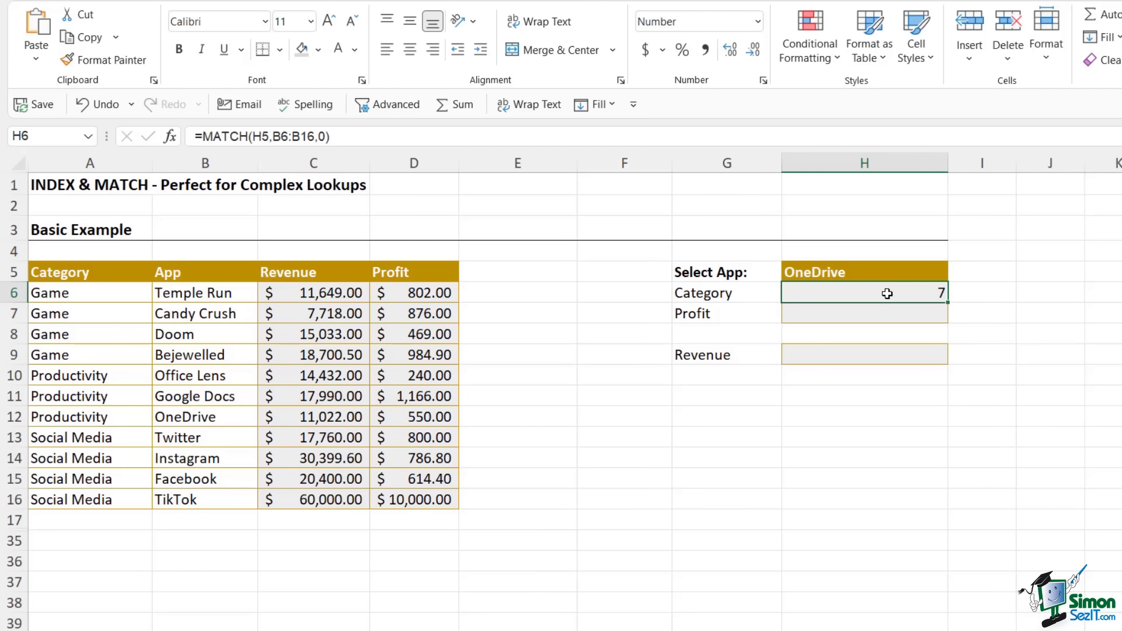
click(874, 274)
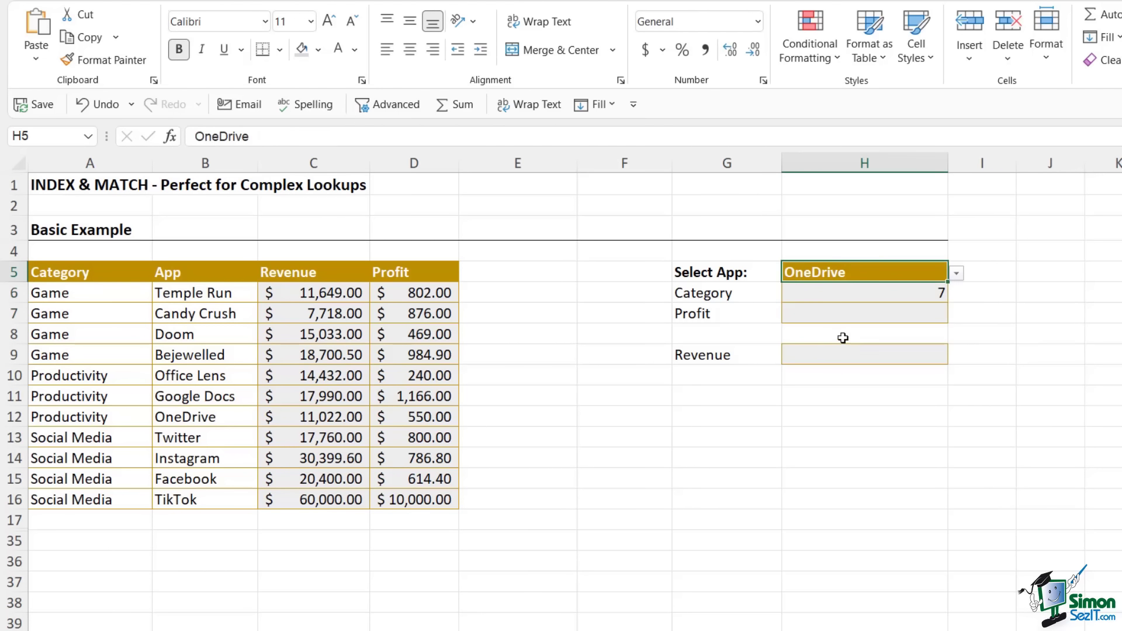
- Replace the formula in H6 with =INDEX(A6:A16,MATCH(H5,B6:B16,0)) to return the selected app's category
click(861, 297)
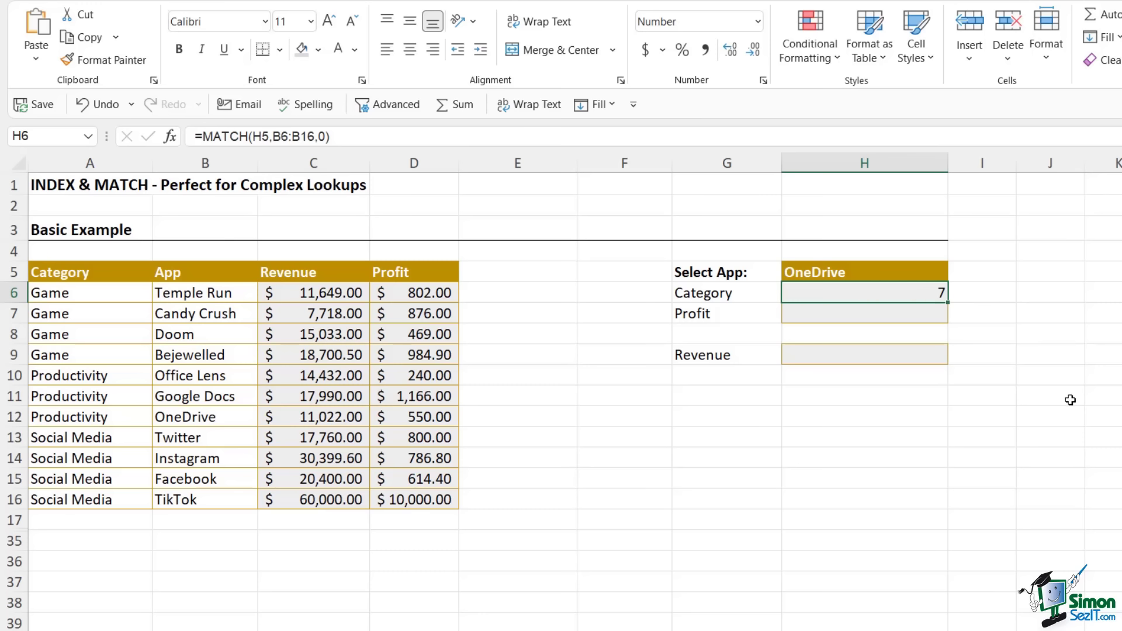
key(BackSpace)
text(=INDEX()
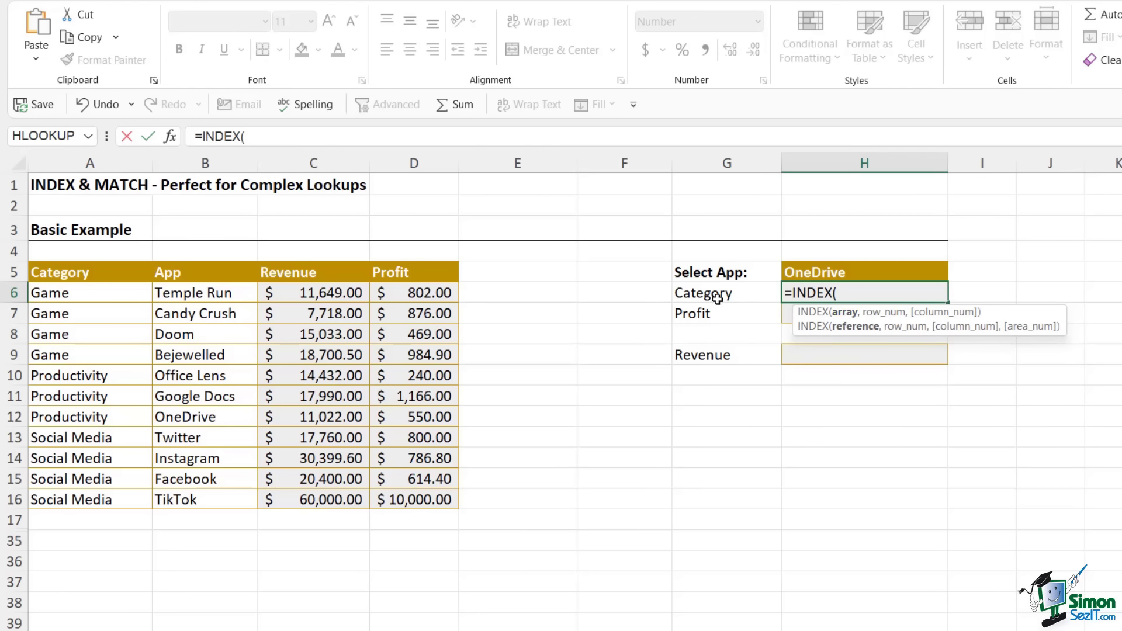
drag(92, 292, 82, 496)
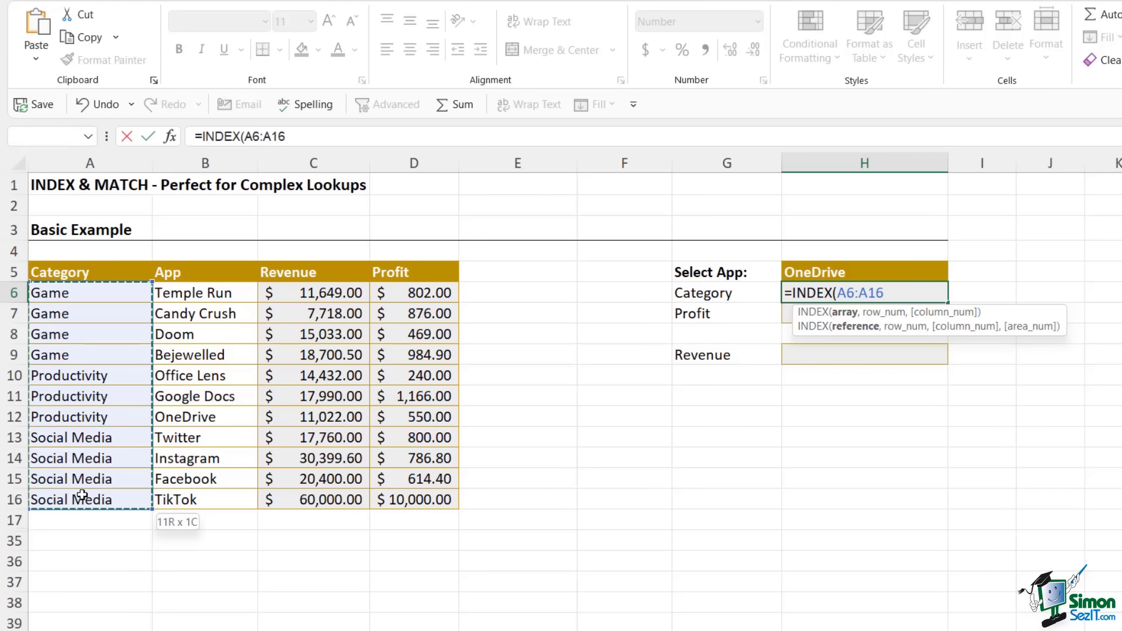
text(,)
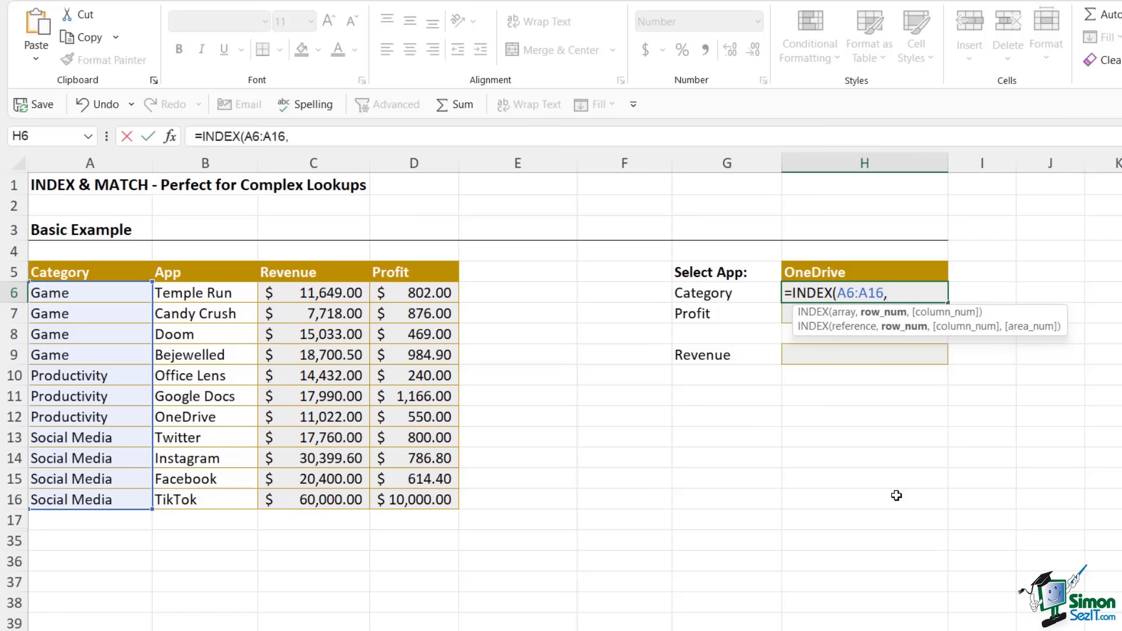
text(MATCH)
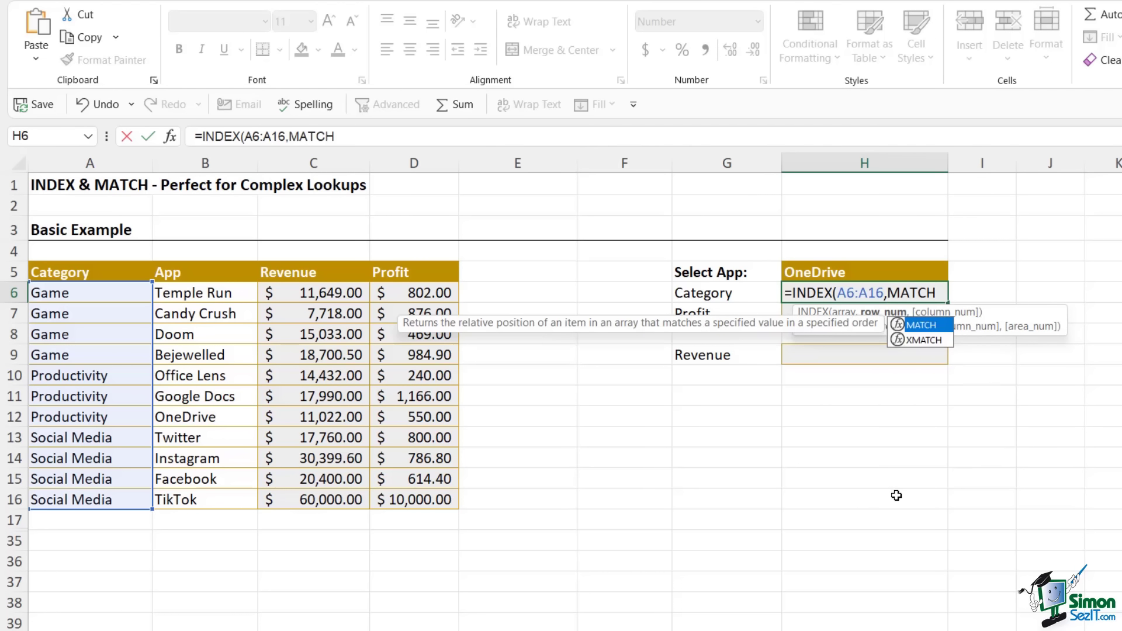
text(()
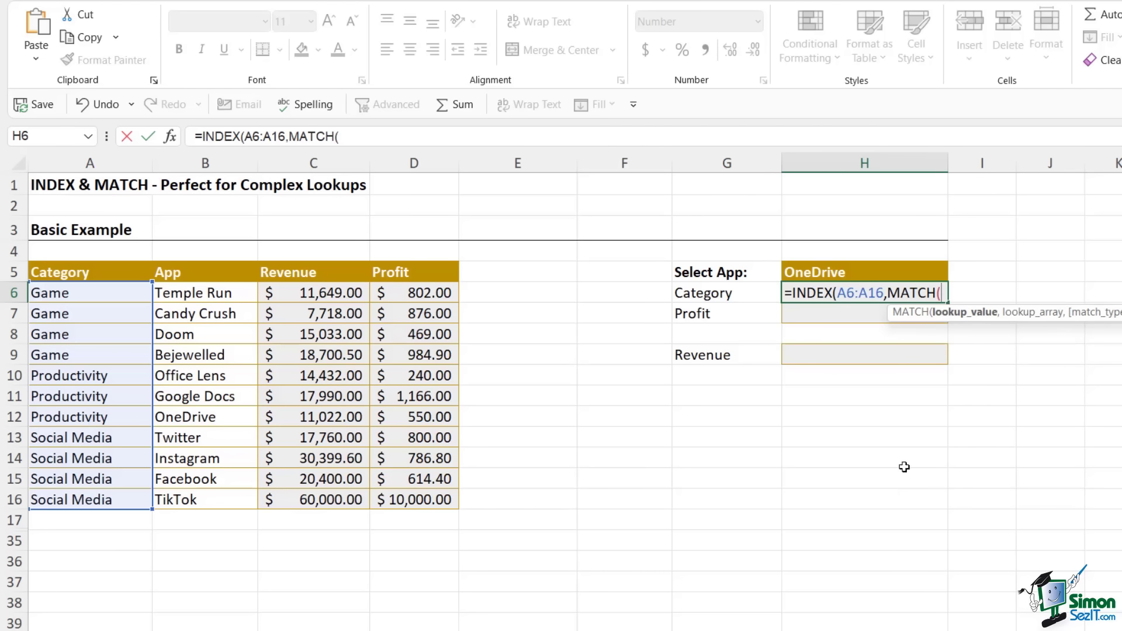
click(872, 273)
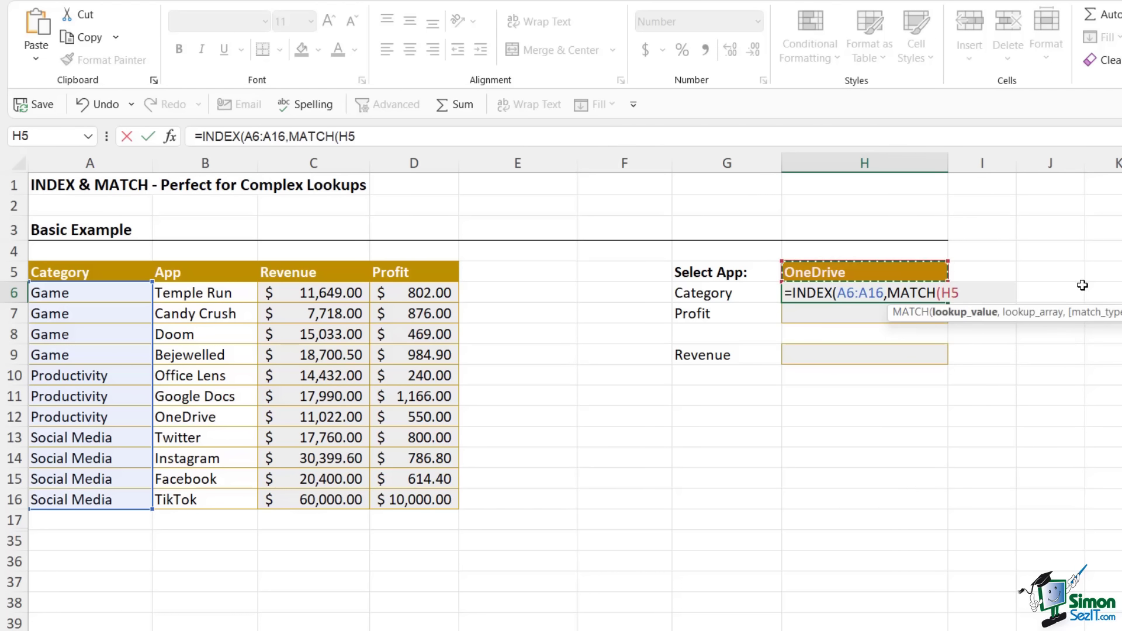
text(,)
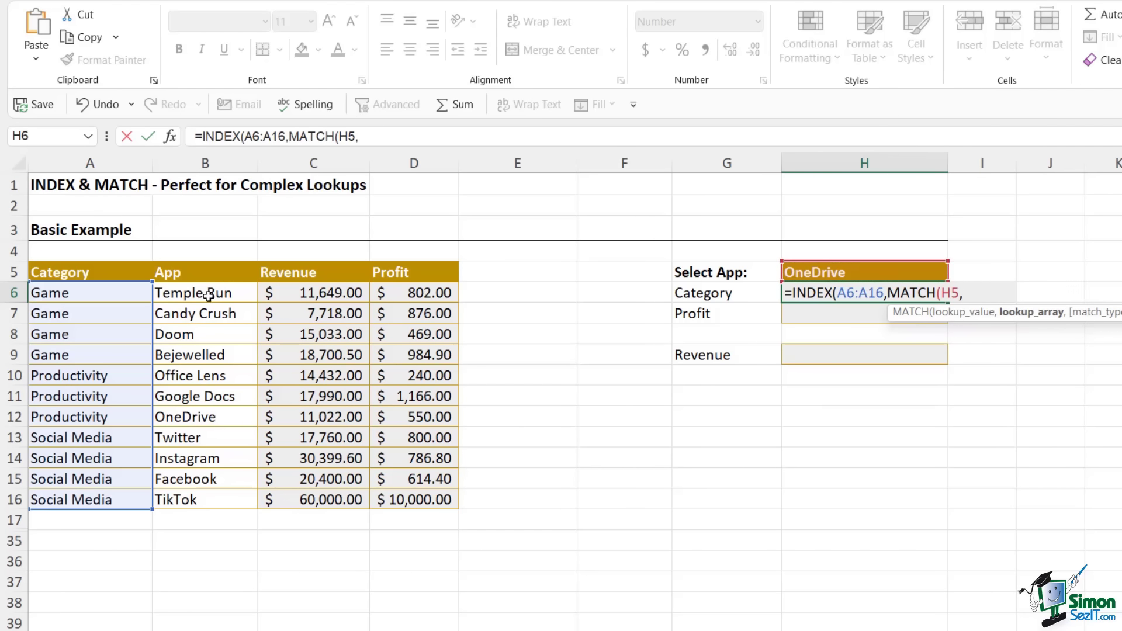
drag(204, 294, 200, 501)
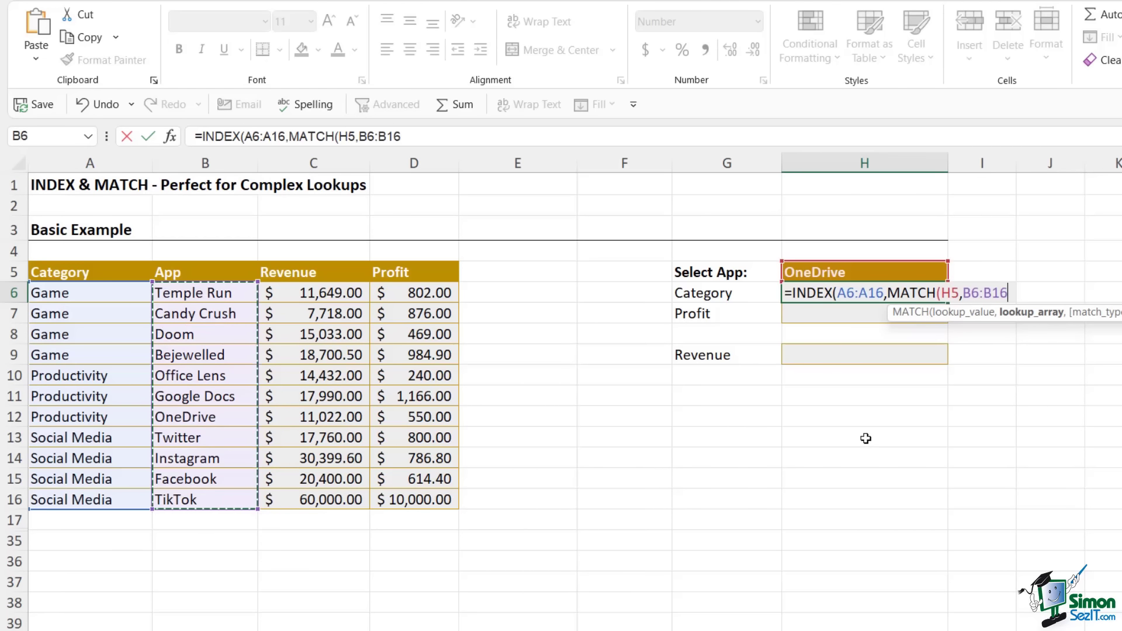
text(,)
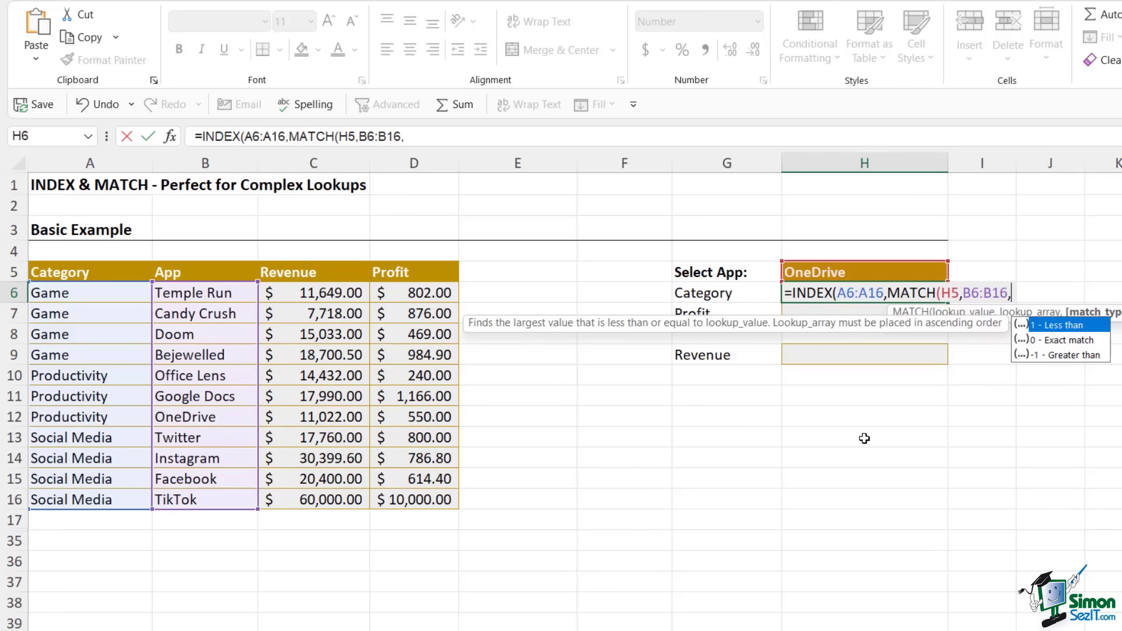
text(0)
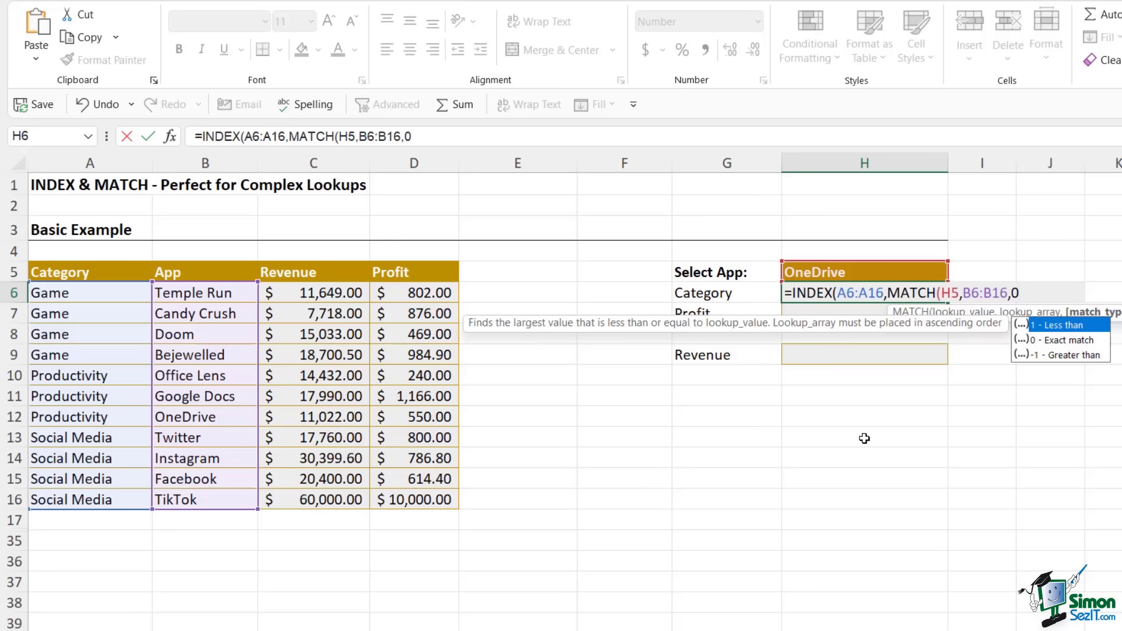
text()))
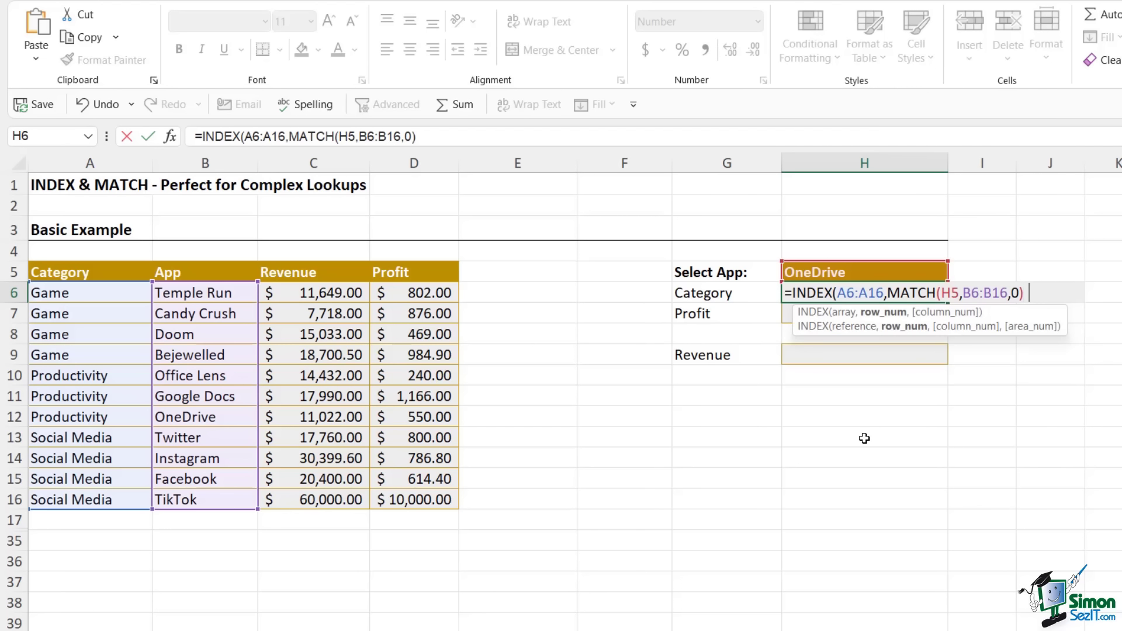
key(Return)
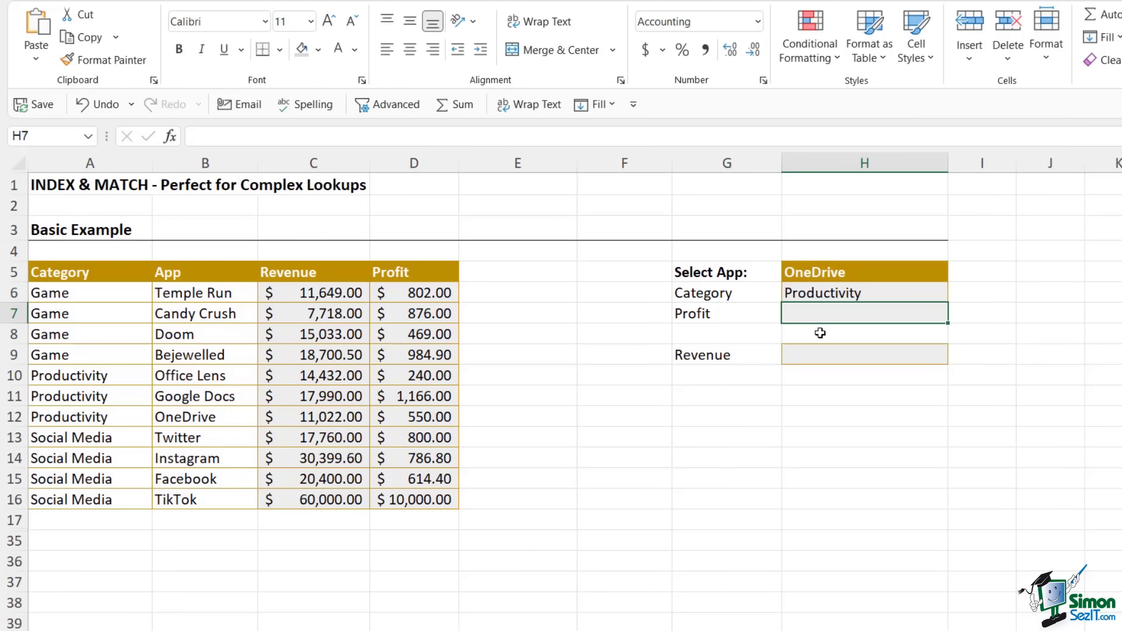
- Test the category lookup by choosing Office Lens and Instagram in turn as the app in H5, and inspect the formula in H6
click(824, 292)
click(917, 275)
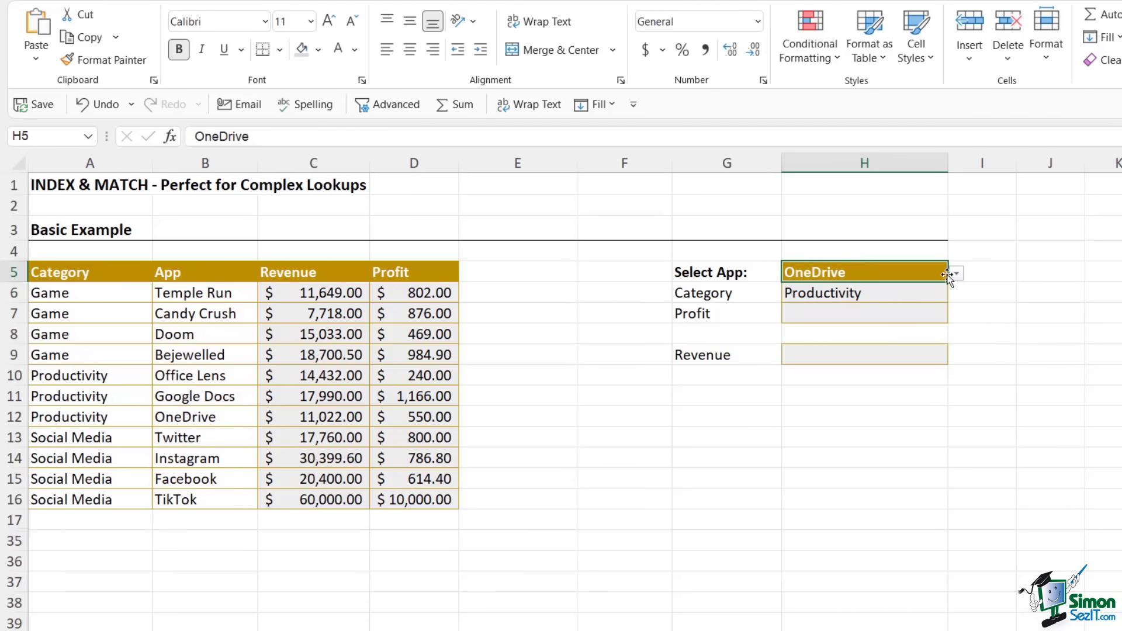
click(955, 273)
click(823, 305)
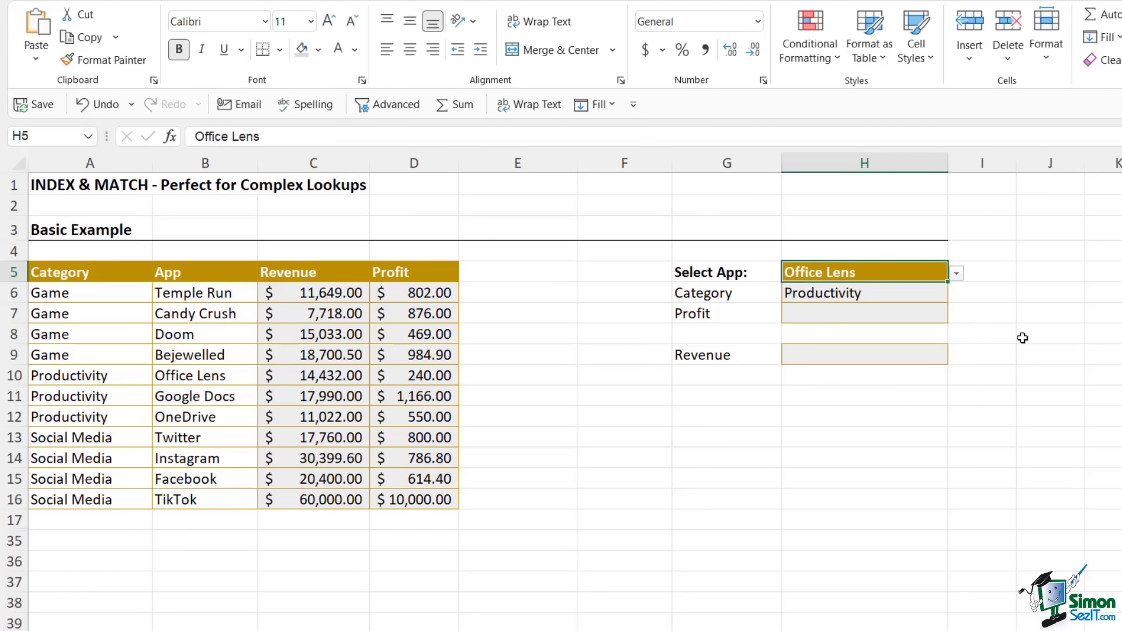
click(957, 273)
click(819, 363)
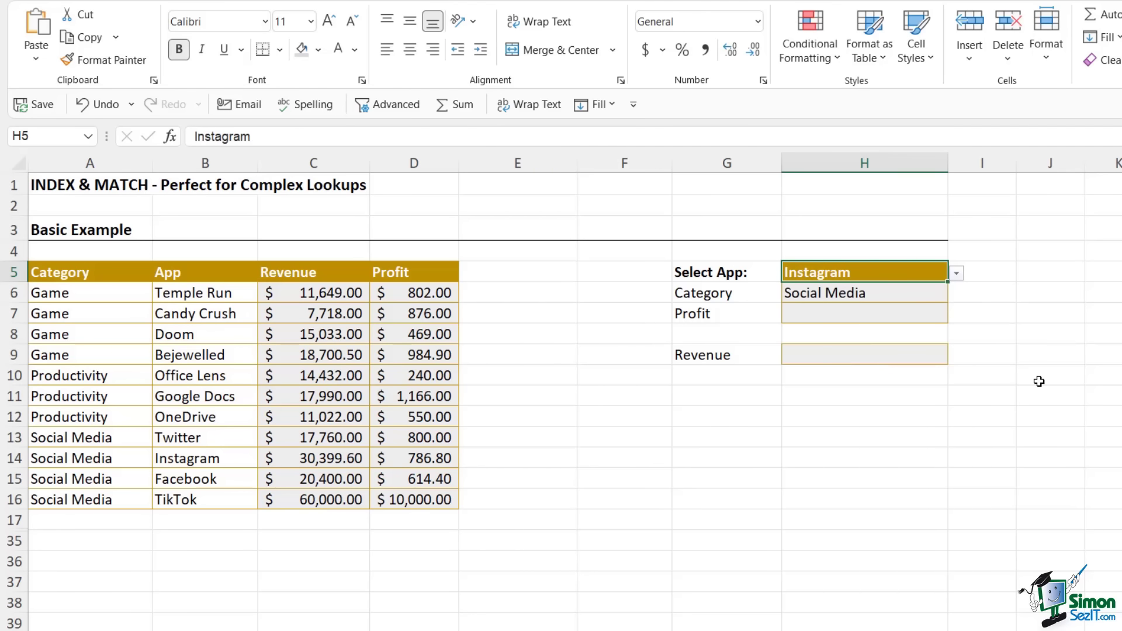
click(856, 299)
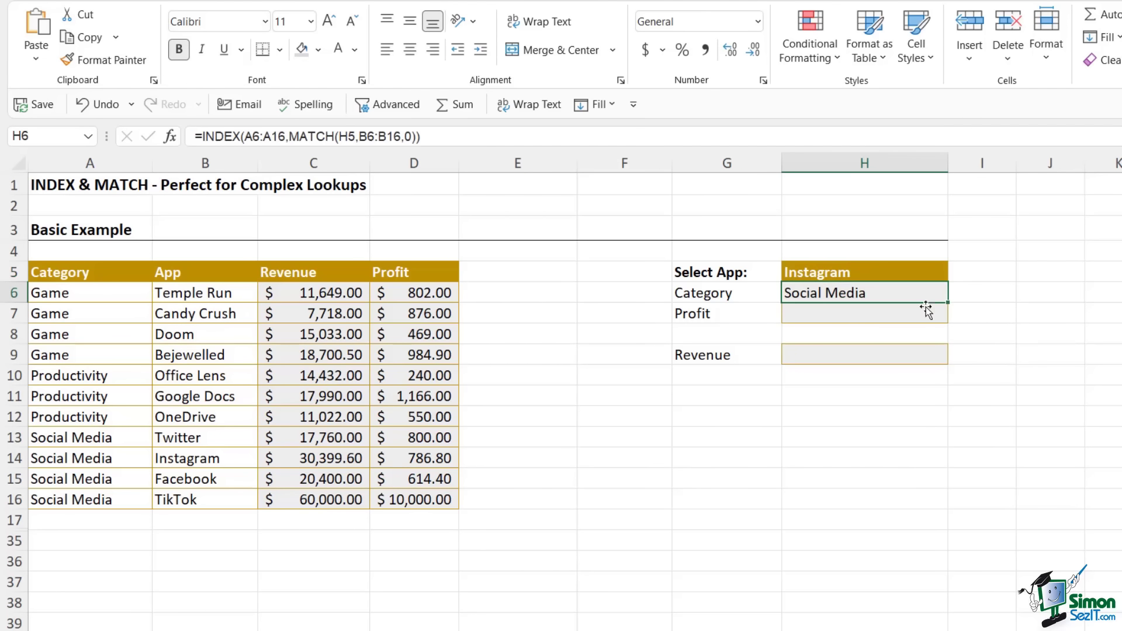
- Enter =INDEX(D6:D16,MATCH(H5,B6:B16,0)) in cell H7 to return the selected app's profit
click(830, 317)
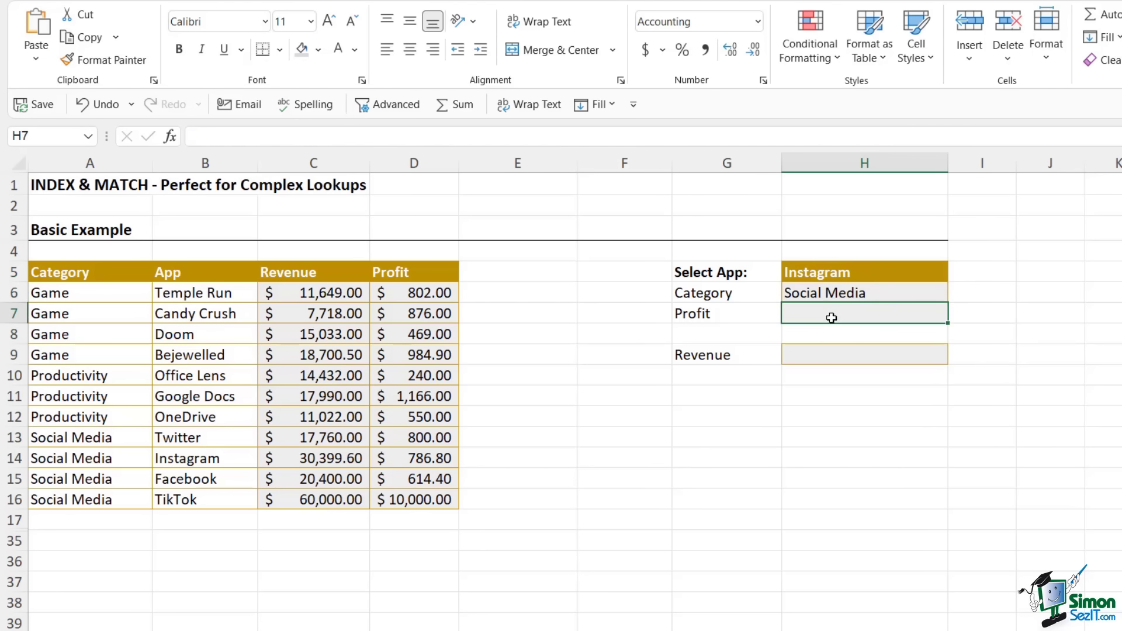
text(=INDEX()
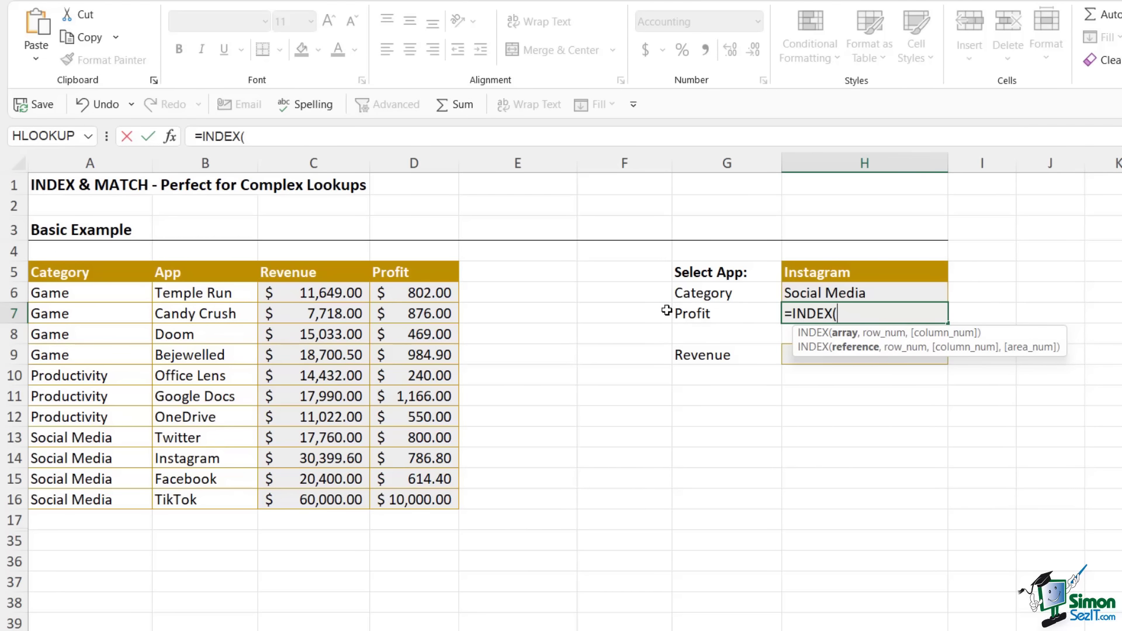
drag(429, 290, 429, 504)
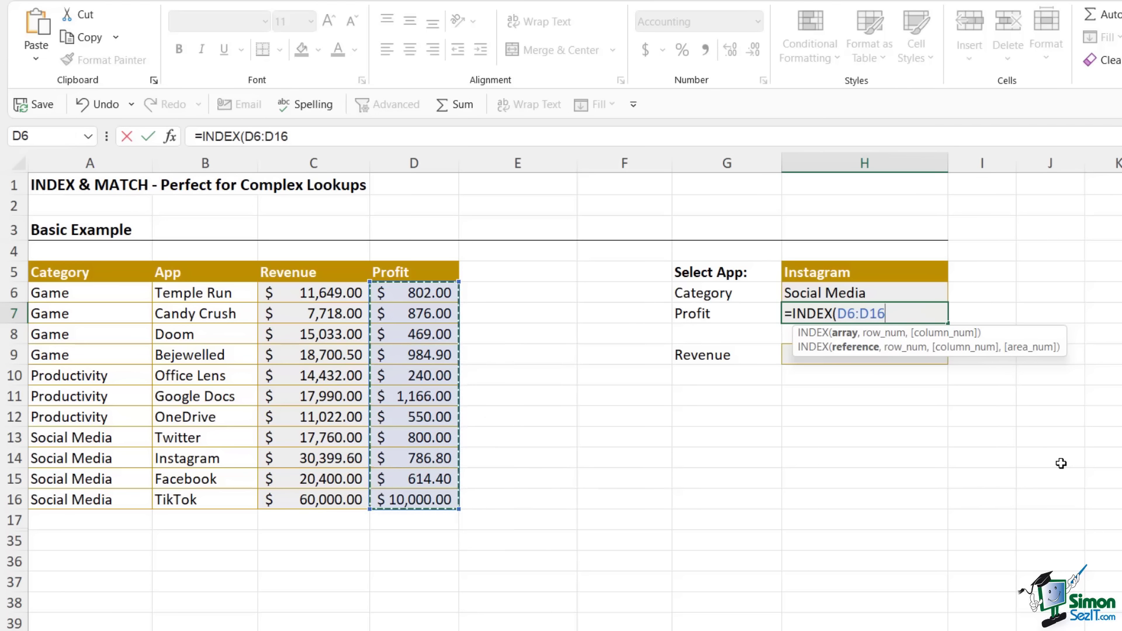
text(,match)
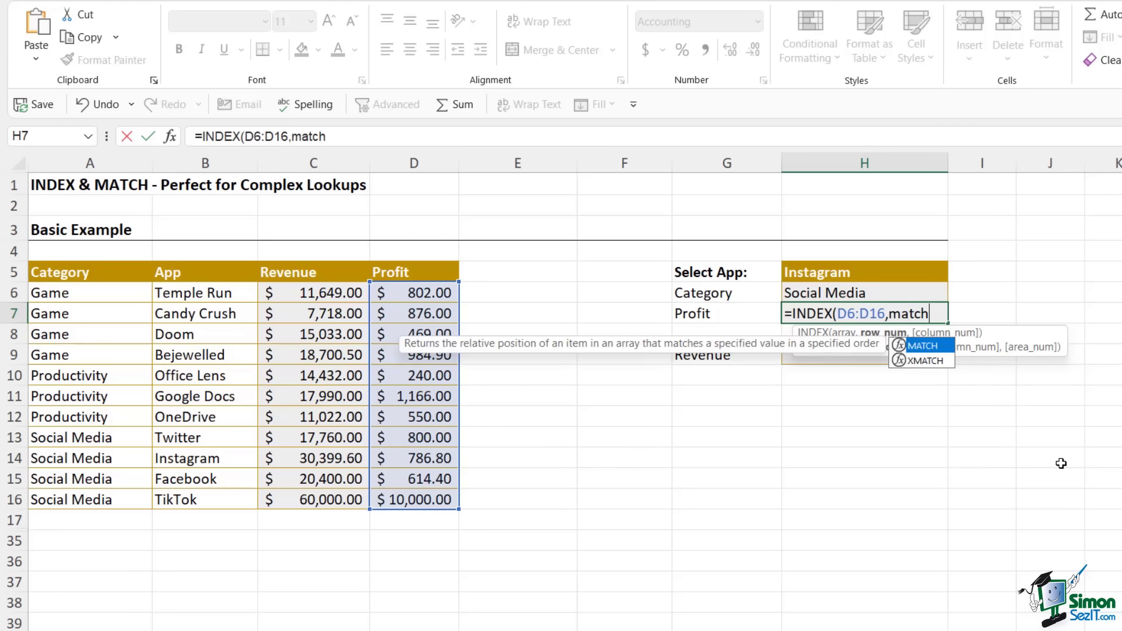
key(Tab)
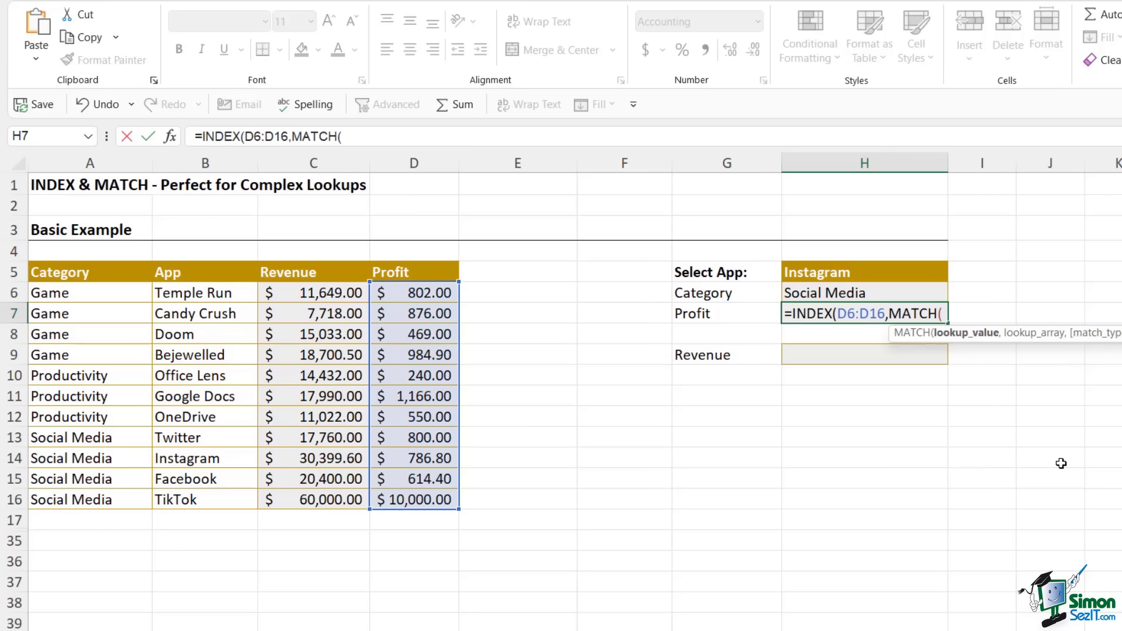
click(875, 273)
text(,)
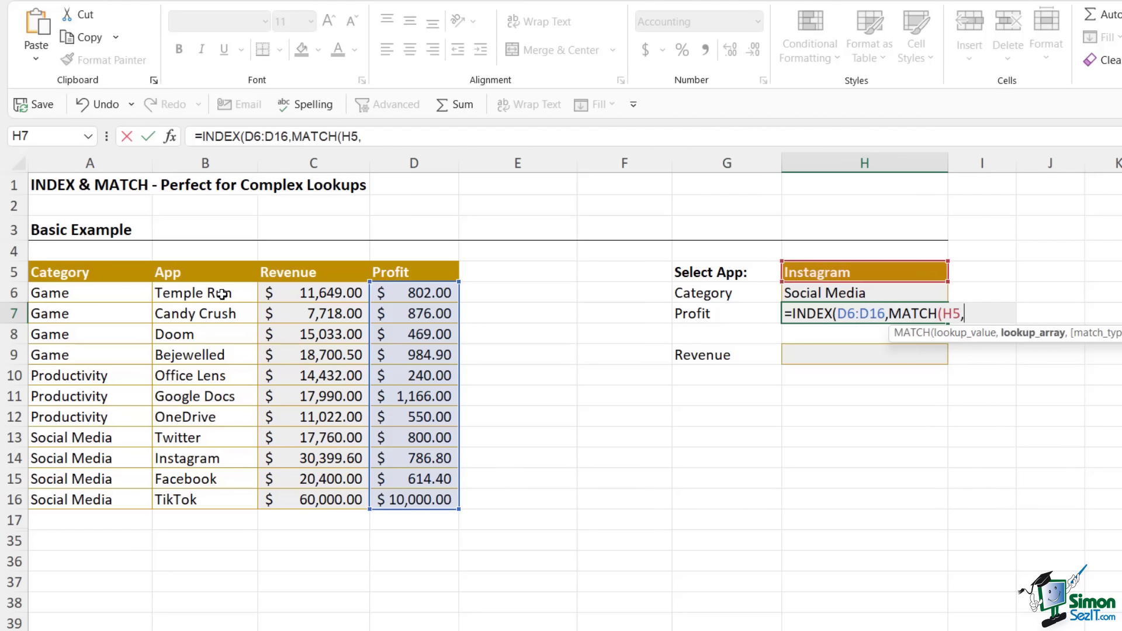
drag(220, 292, 221, 501)
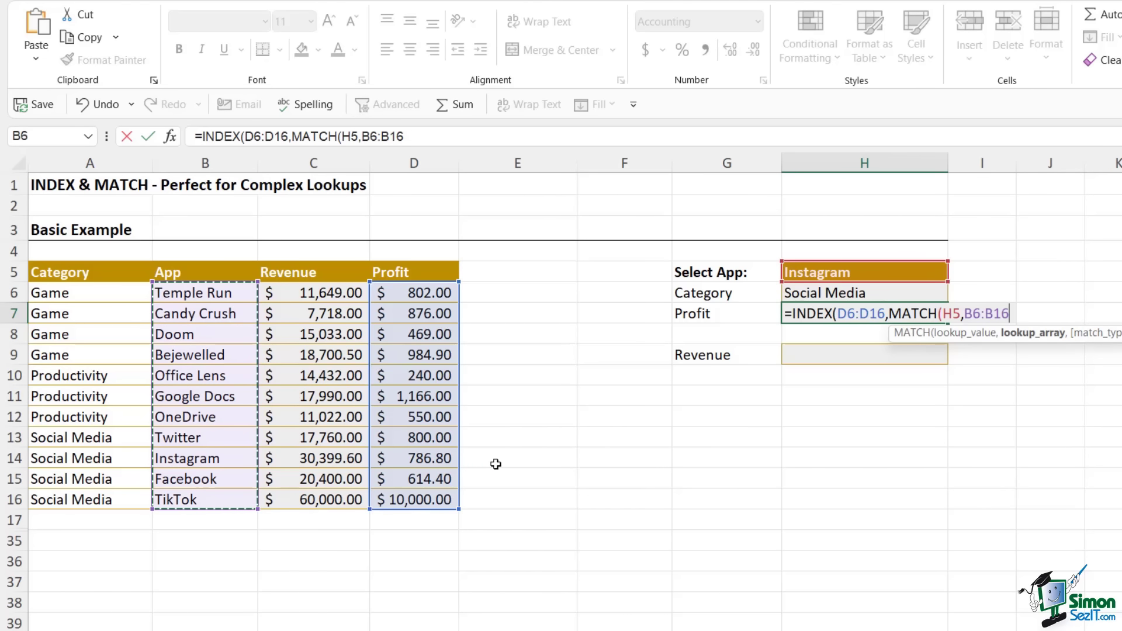
text(,)
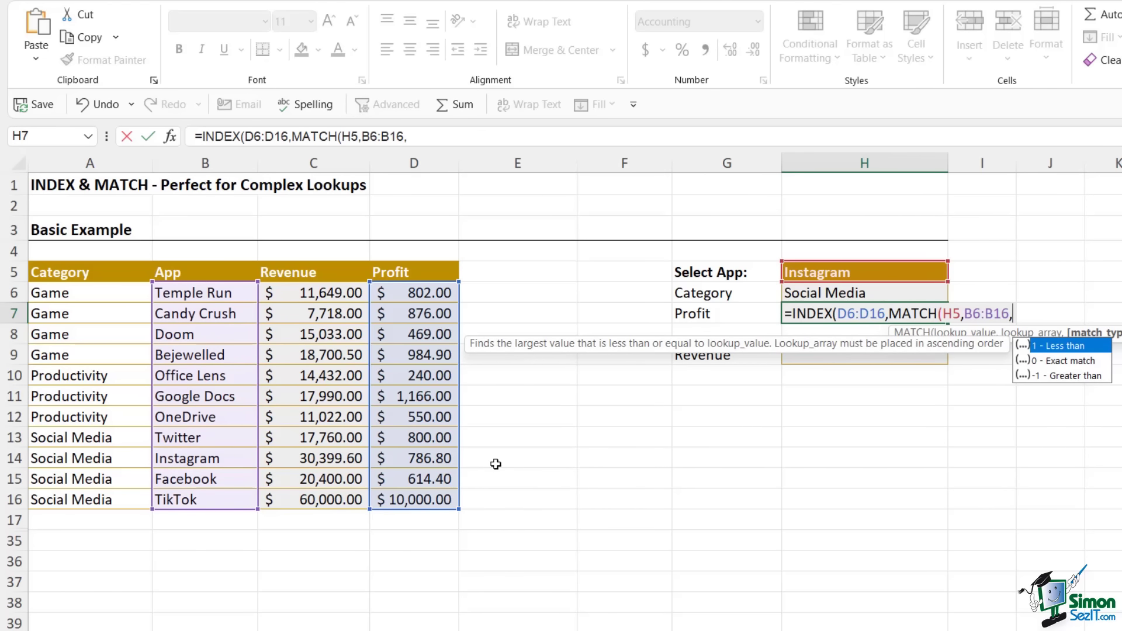
text(0)
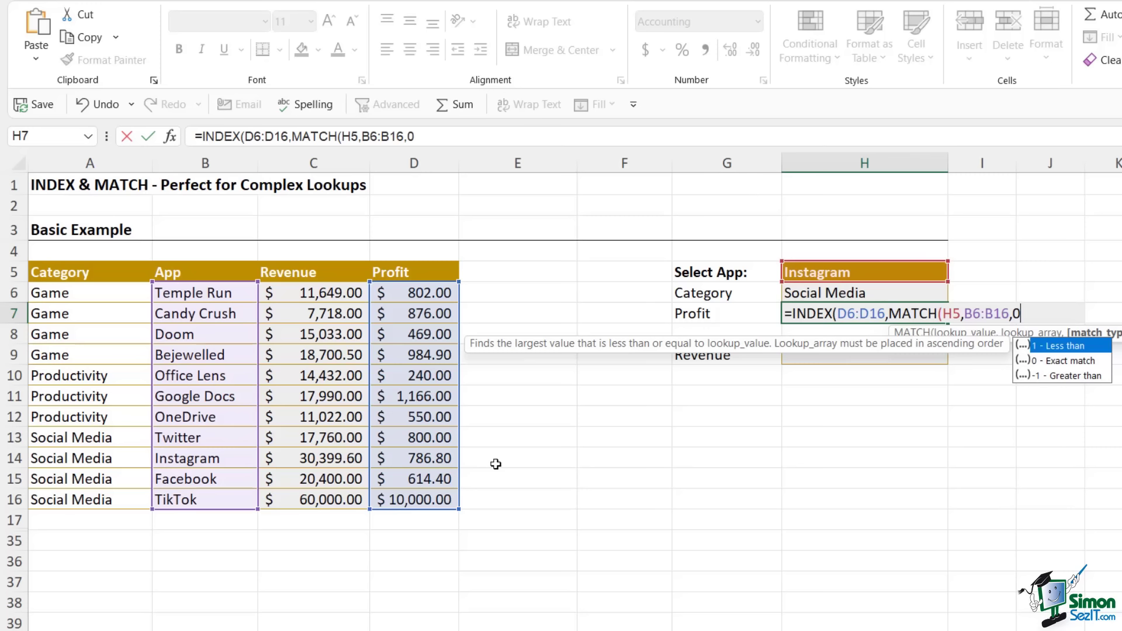
text())
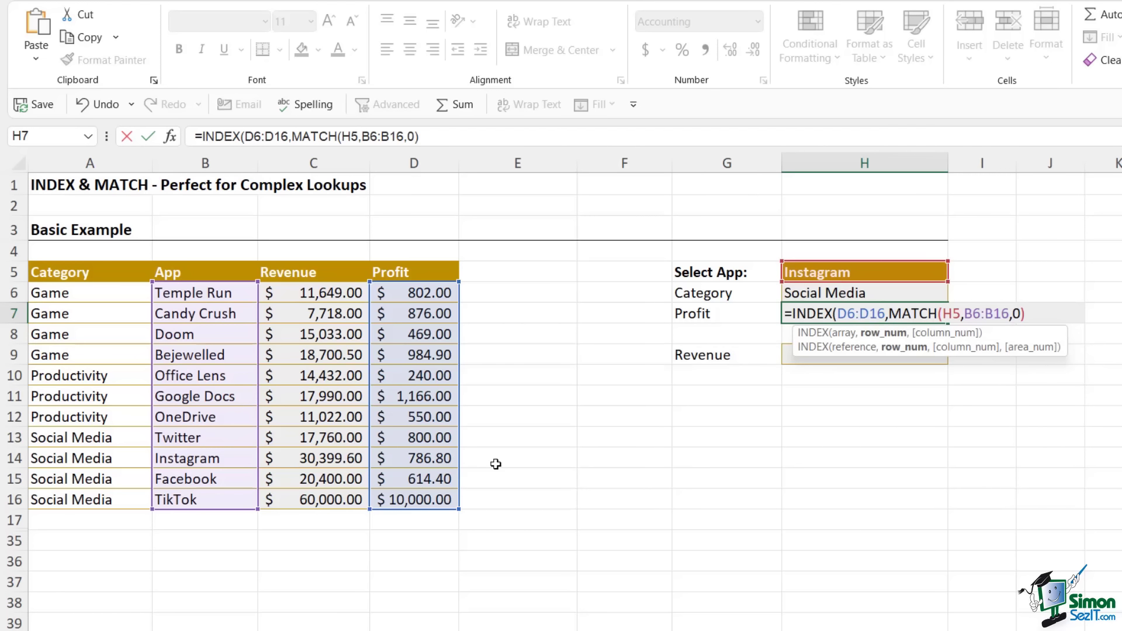
text())
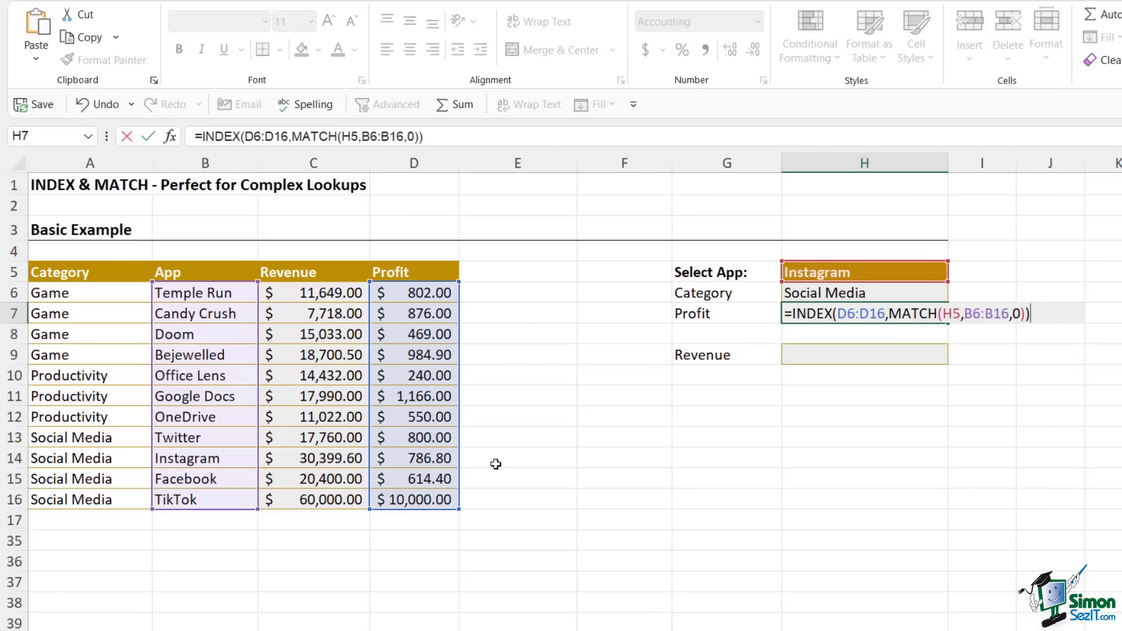
key(Return)
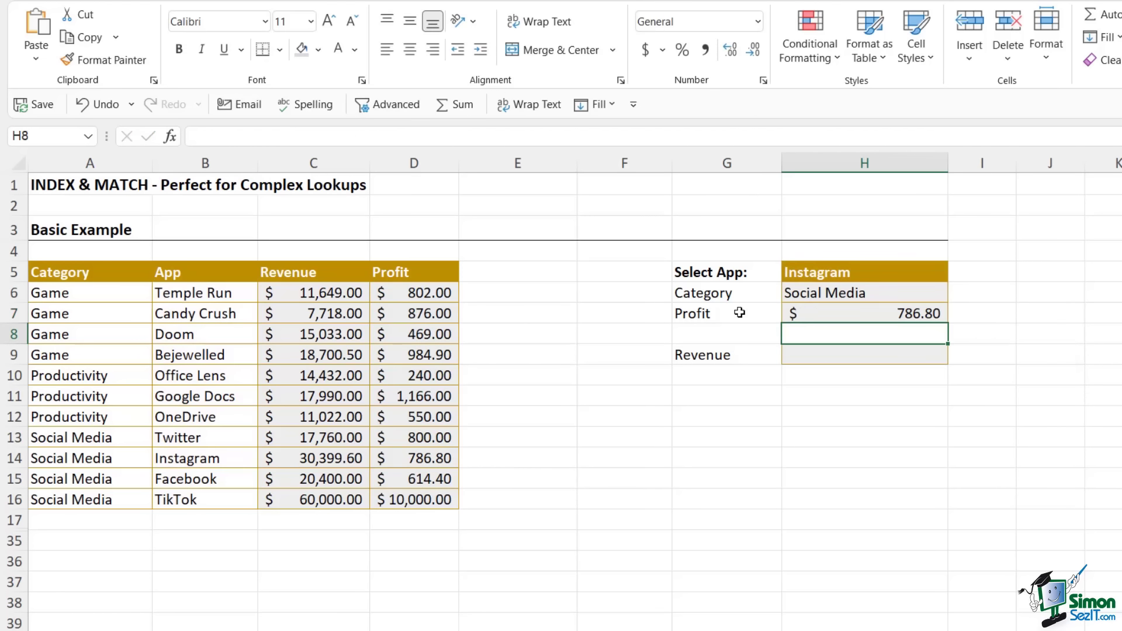
- Check the Instagram row A14:D14 against the lookup results, and examine the table's Category and App columns, A5:A16 and B5:B16
click(67, 459)
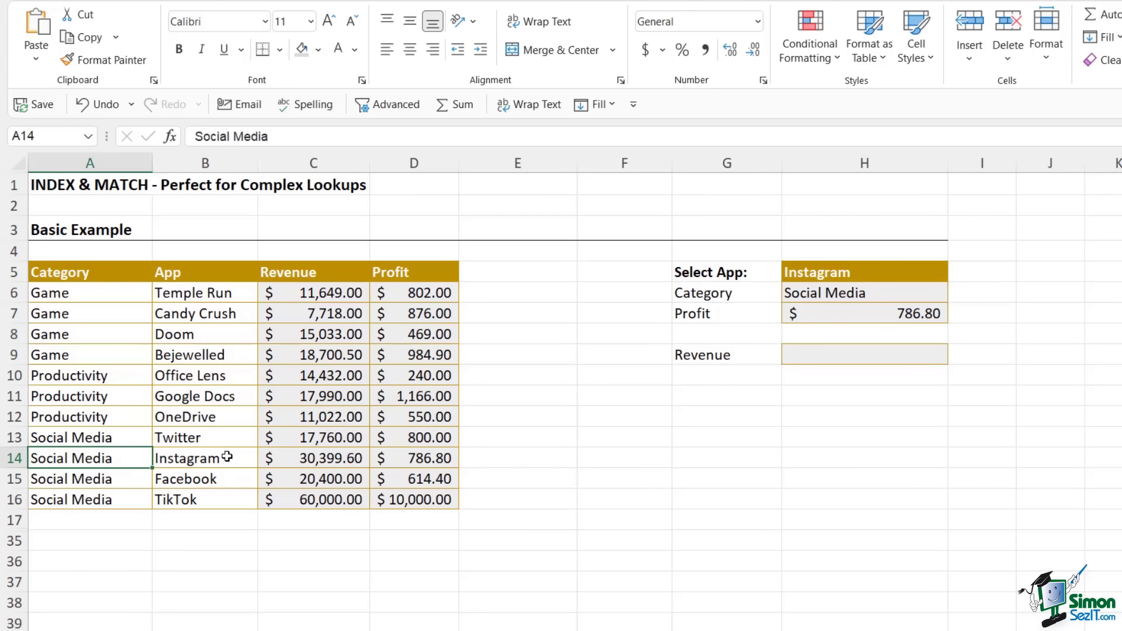
drag(227, 457, 447, 460)
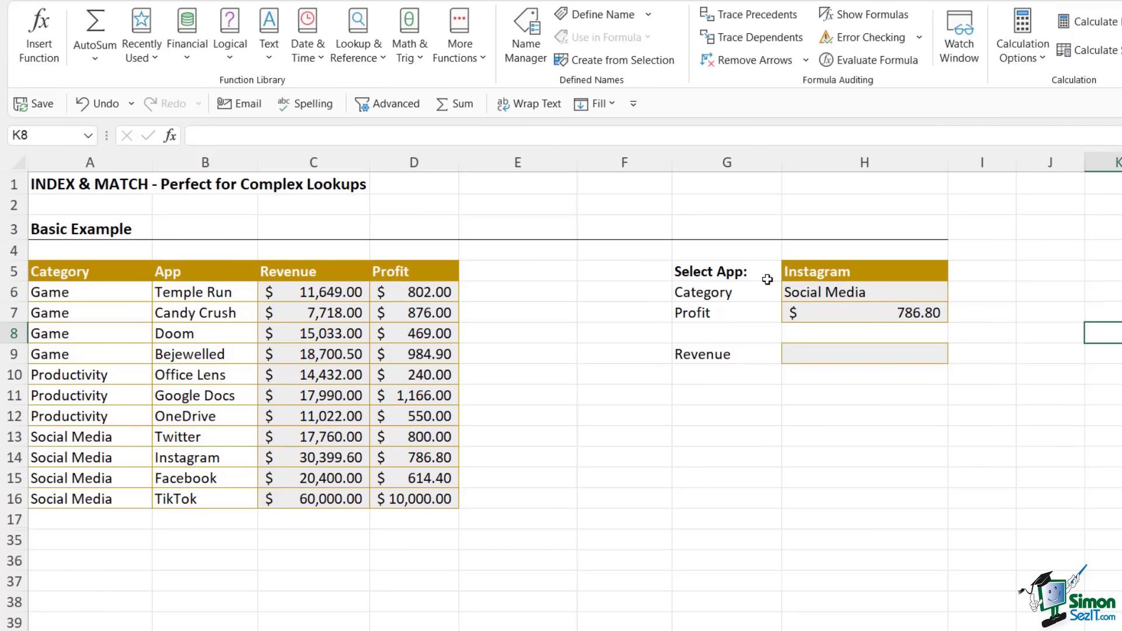
click(828, 363)
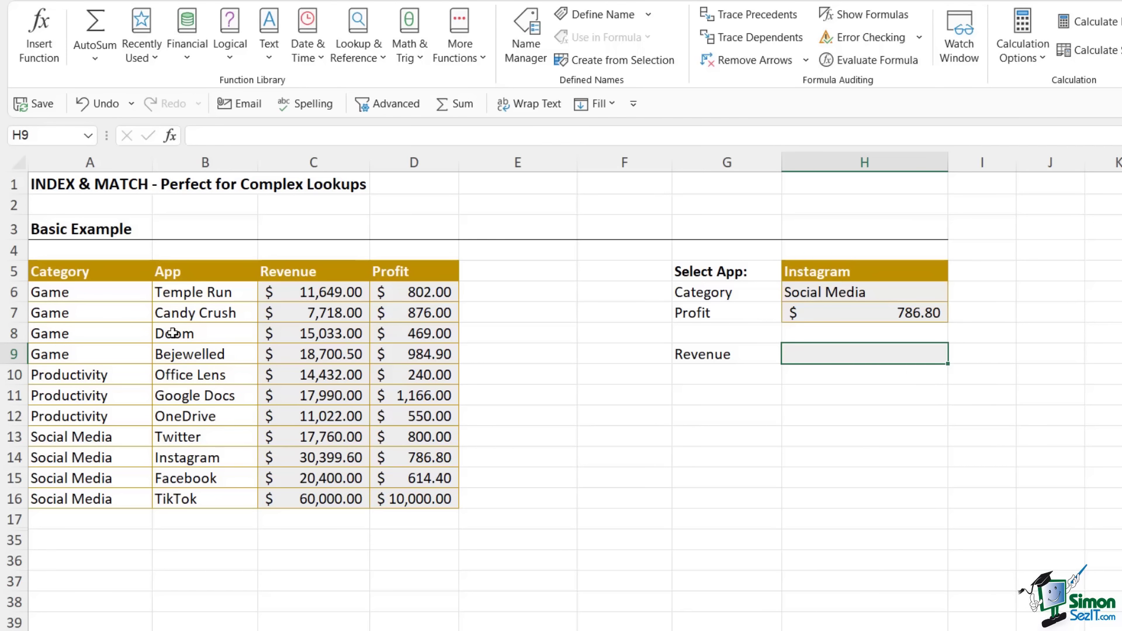
click(318, 304)
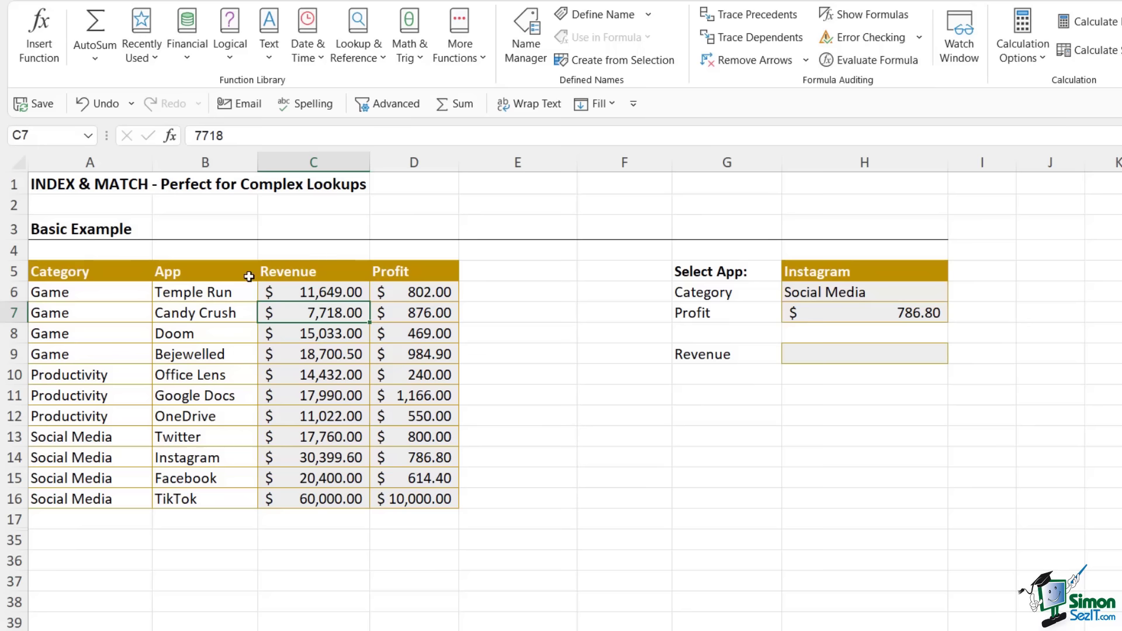
drag(80, 276, 88, 499)
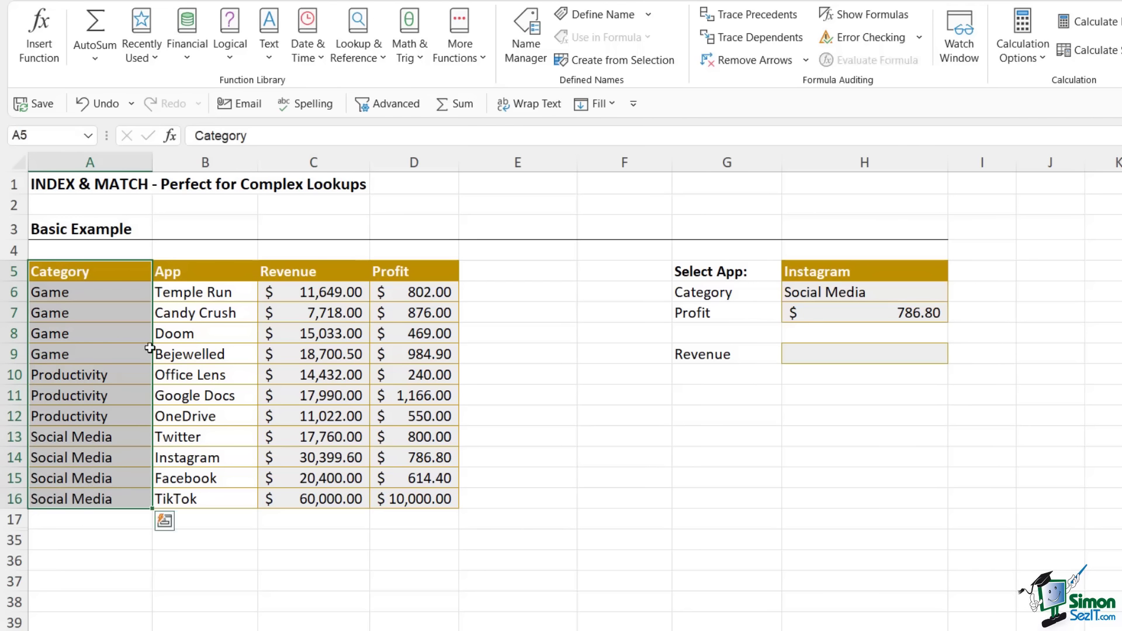
drag(184, 274, 195, 499)
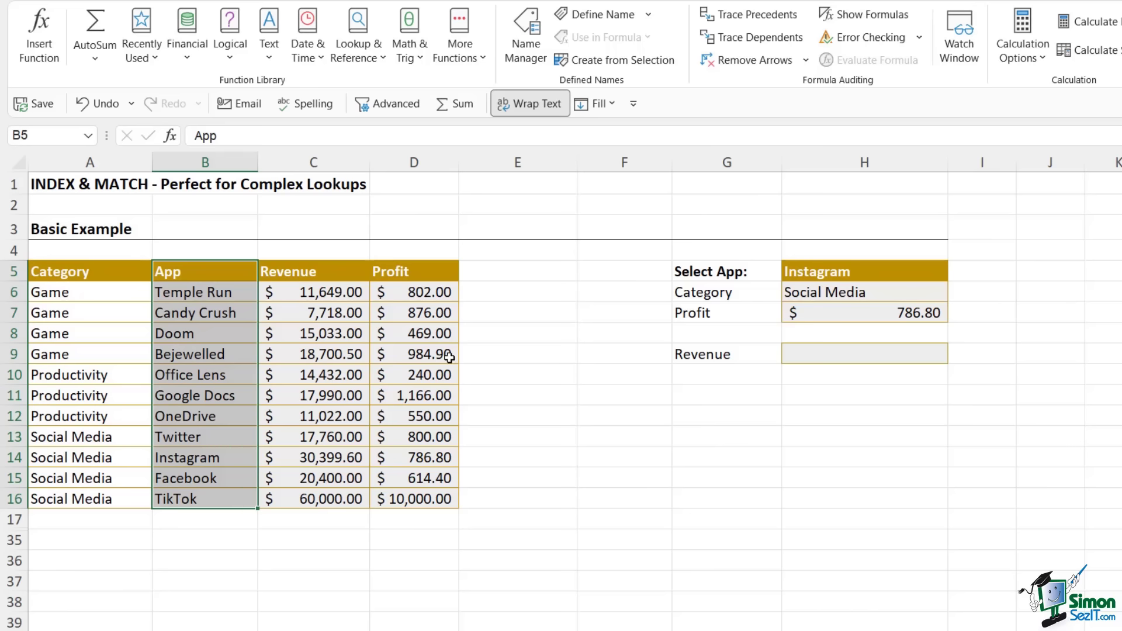
- Create named ranges for the app table A5:D16 from its top row labels only, excluding the left column
click(348, 365)
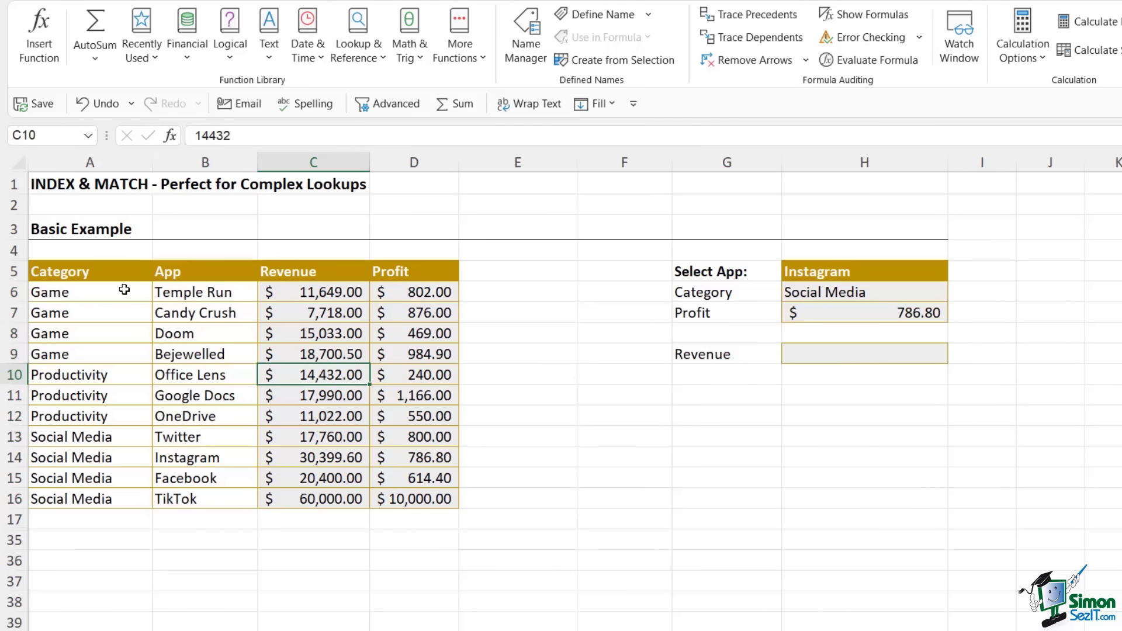
drag(61, 271, 412, 498)
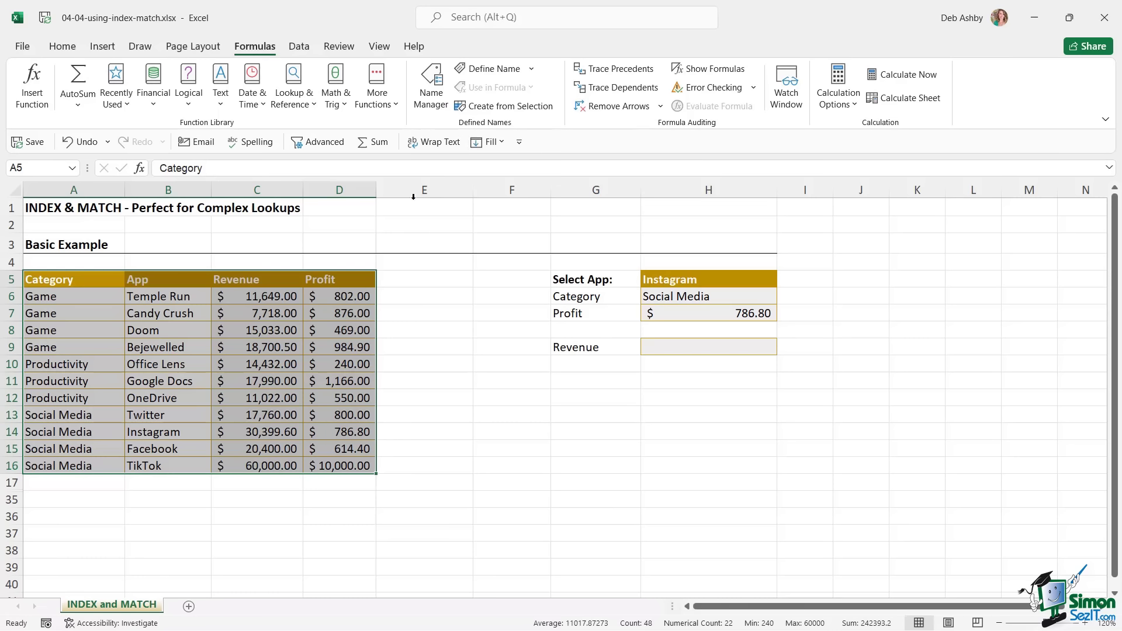
click(510, 108)
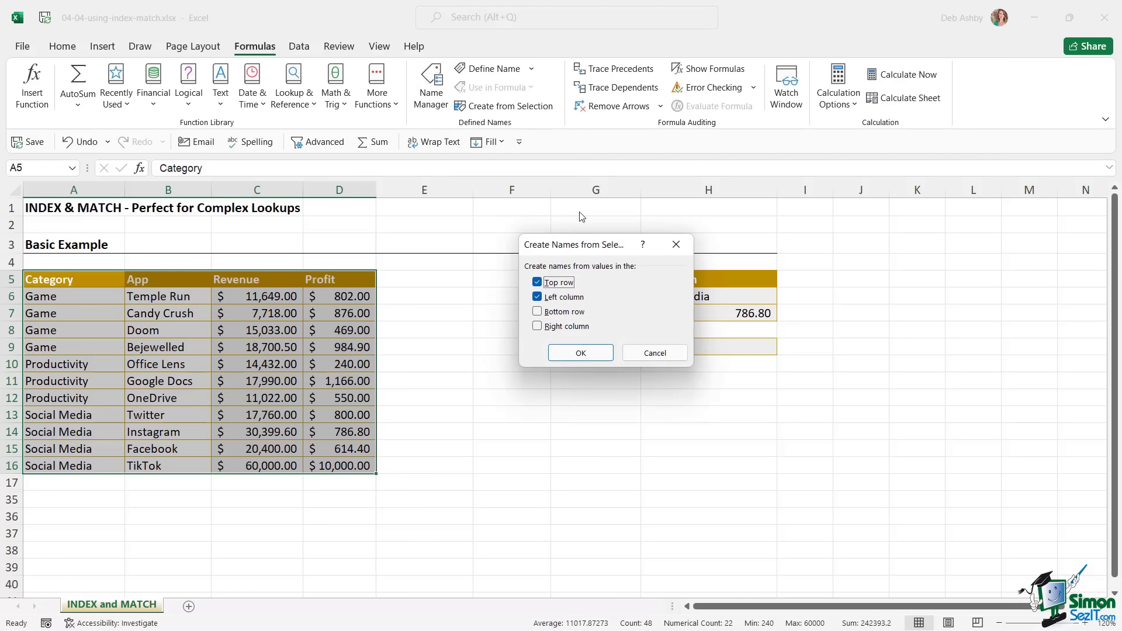
drag(604, 242, 504, 225)
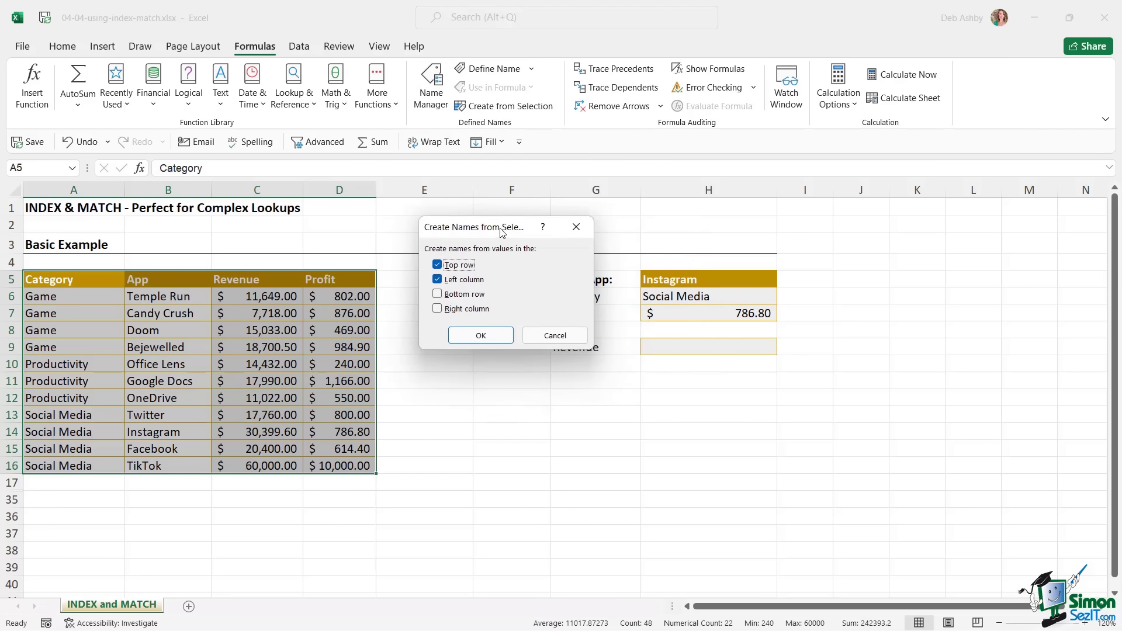
click(438, 279)
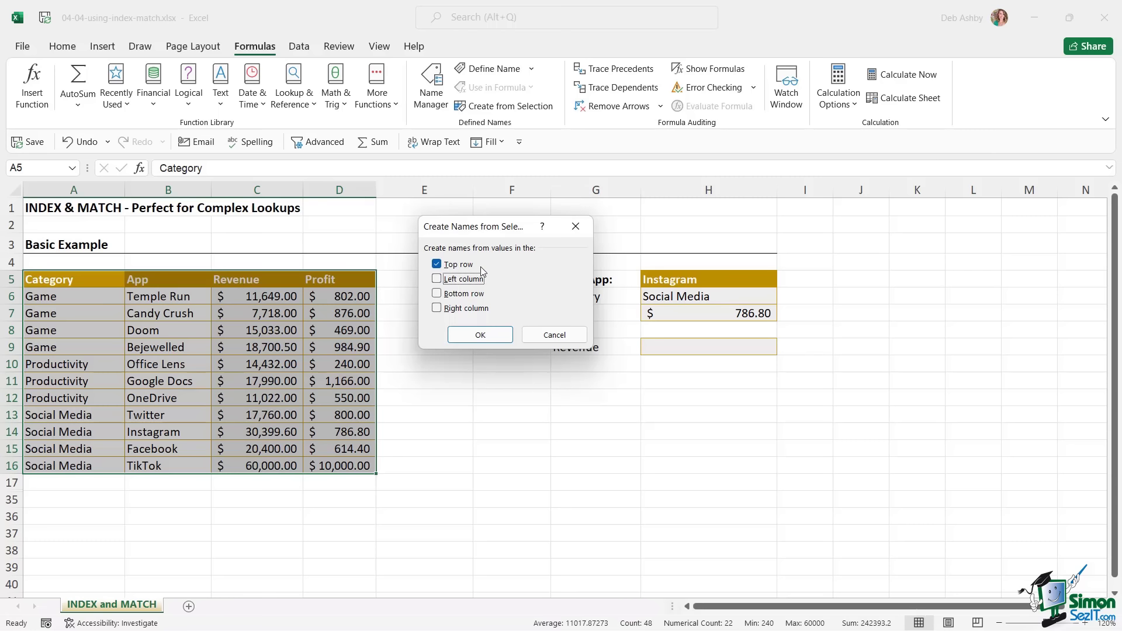
click(480, 335)
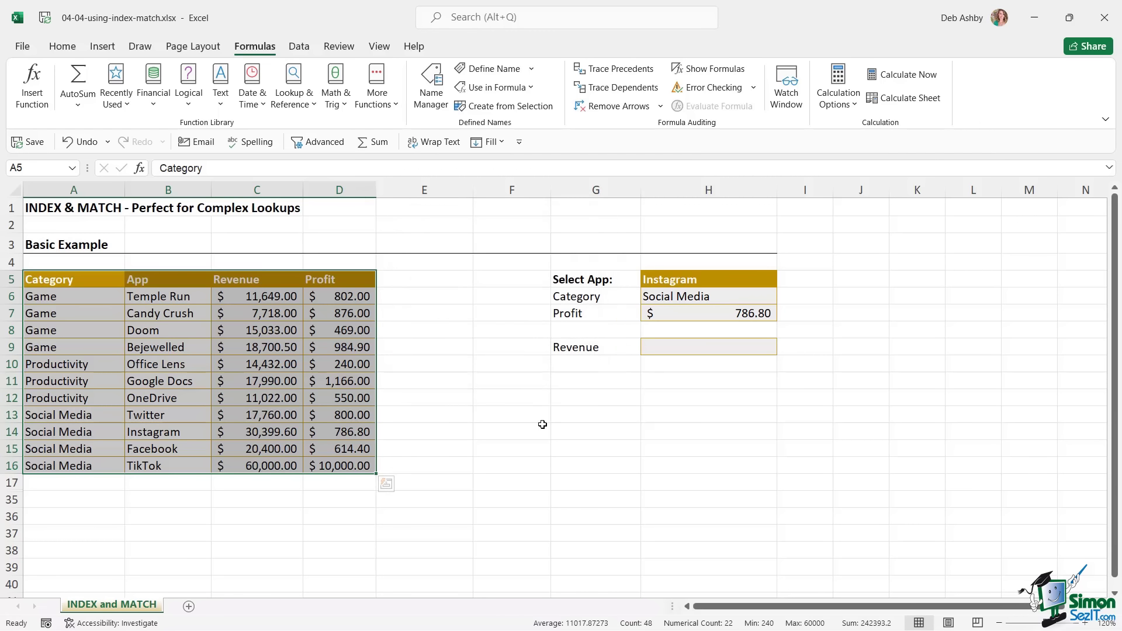
- Check which cells the Category and Revenue named ranges cover by selecting each of them in turn
click(455, 354)
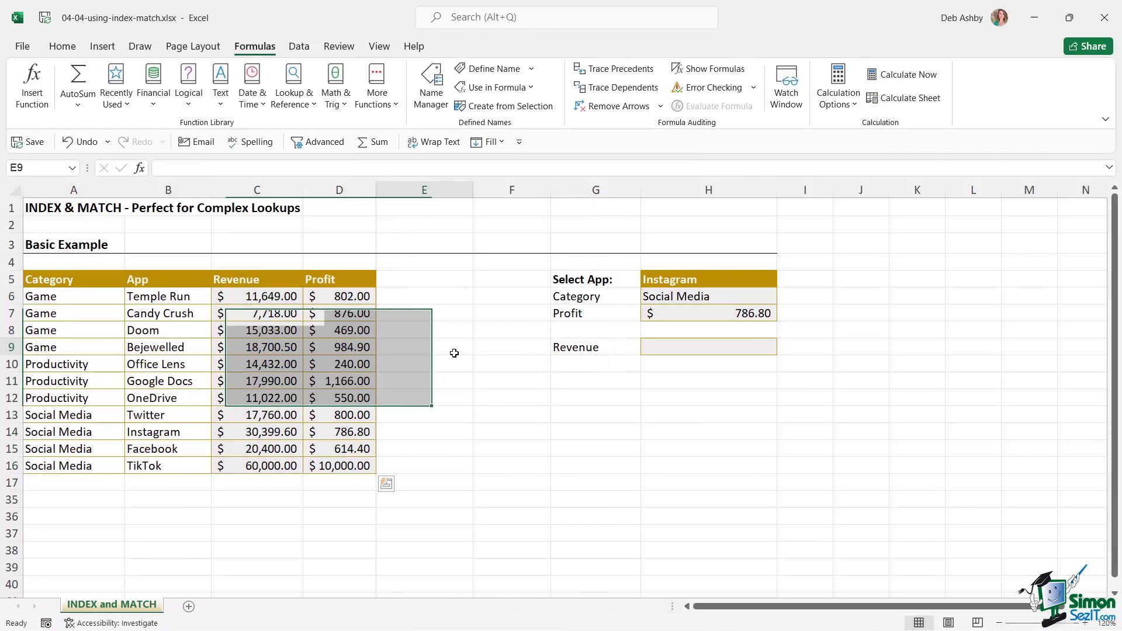
click(72, 167)
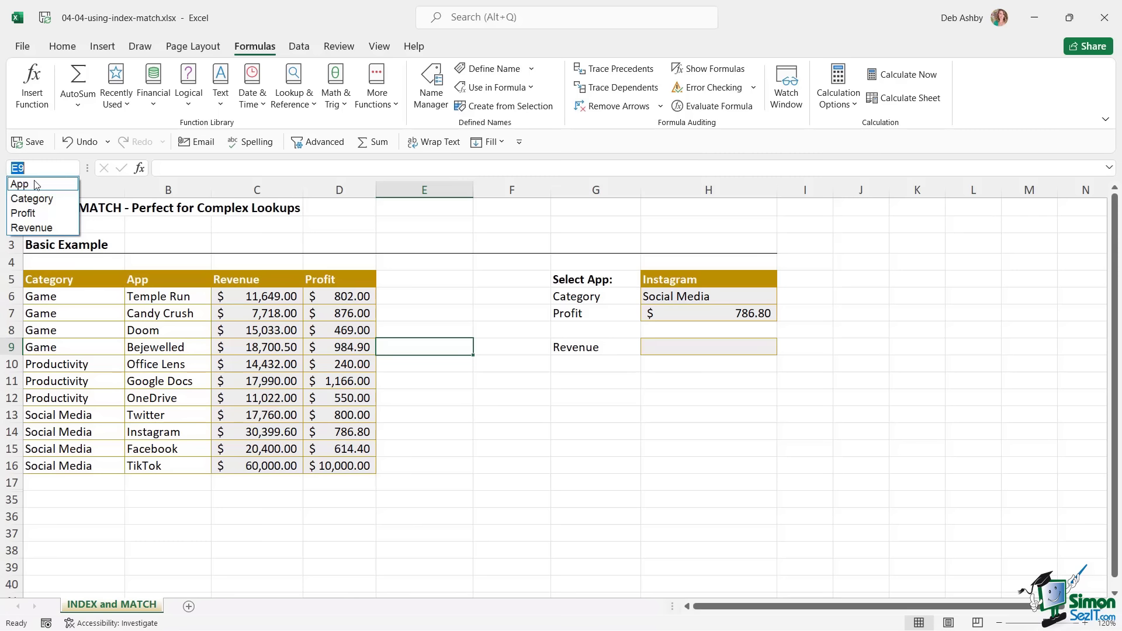
click(32, 200)
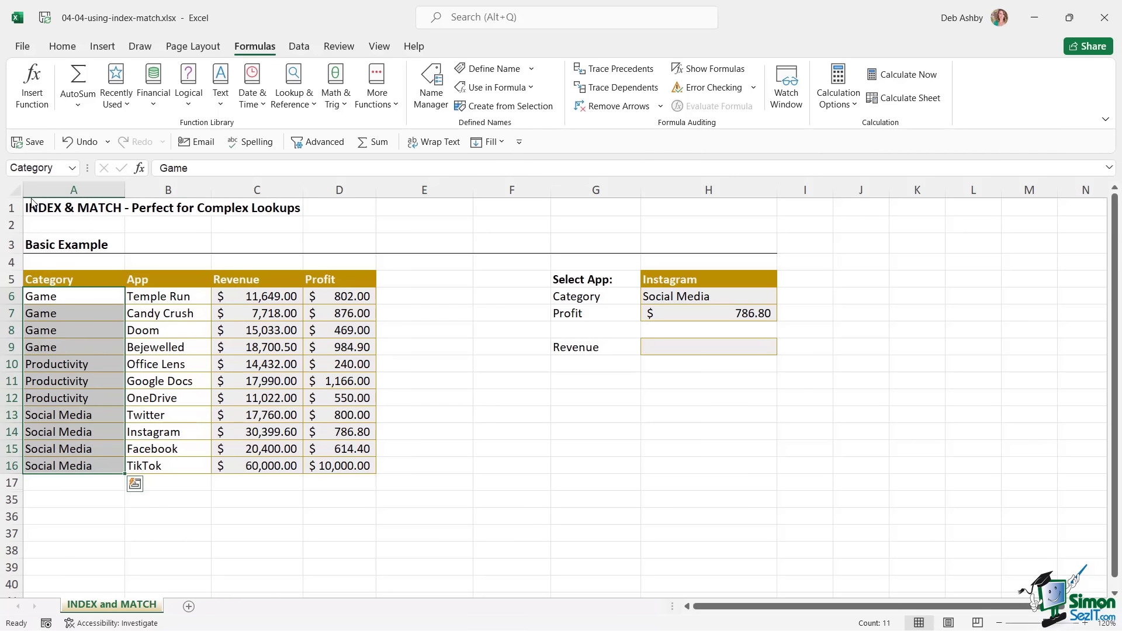
click(72, 168)
click(42, 229)
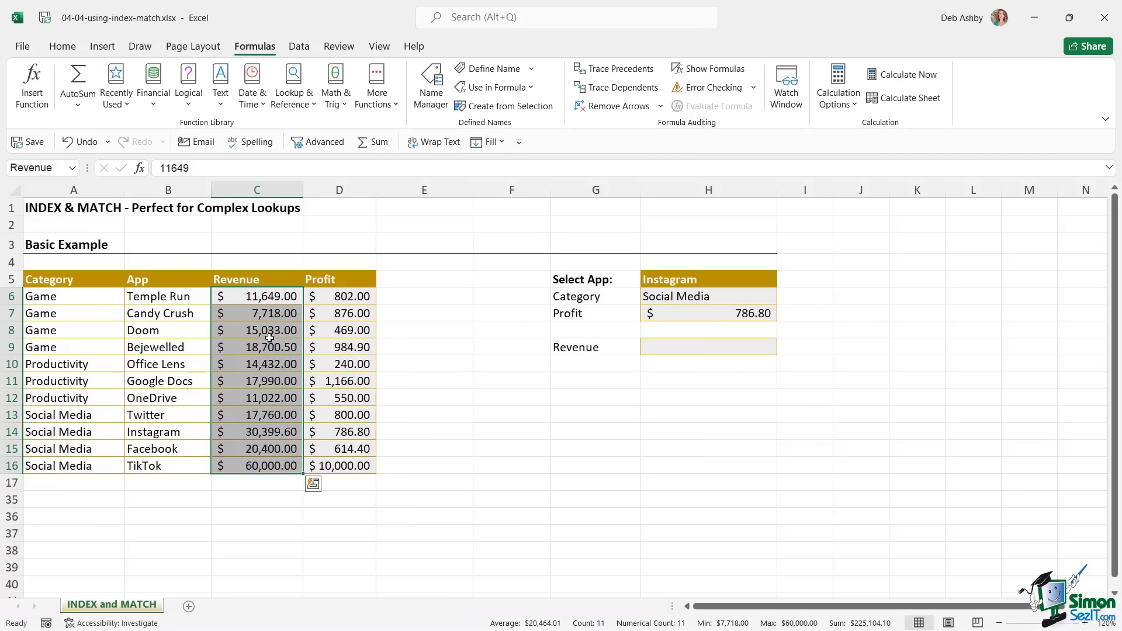
- Begin the revenue lookup in cell H9 with =INDEX(Revenue,MATCH(H5, using the Revenue named range as the array
click(662, 347)
text(=IND)
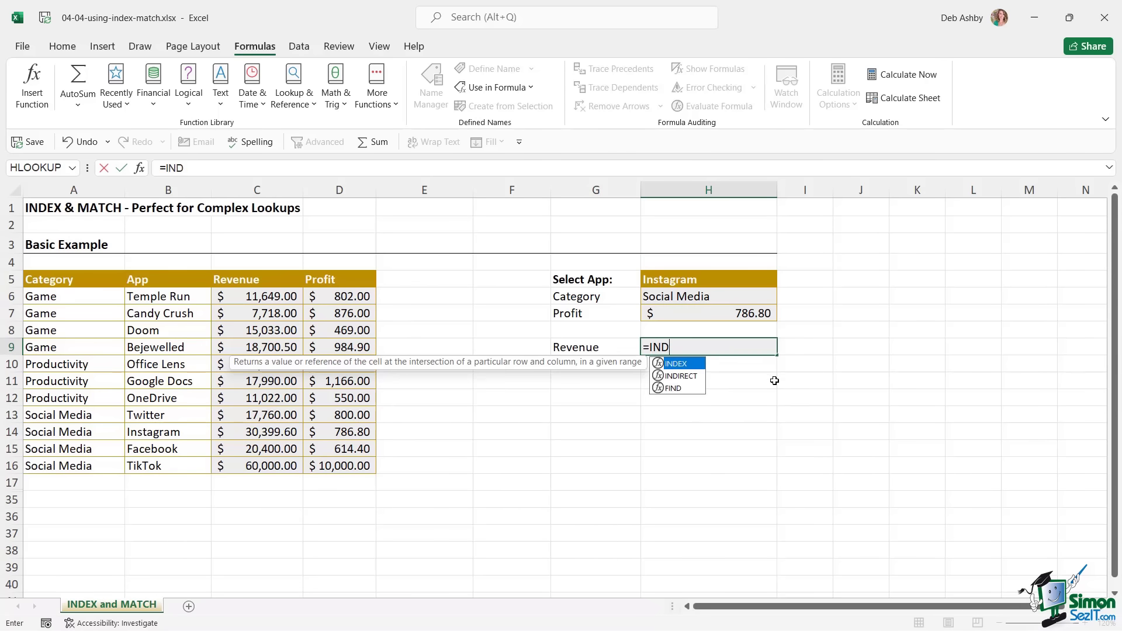
key(Tab)
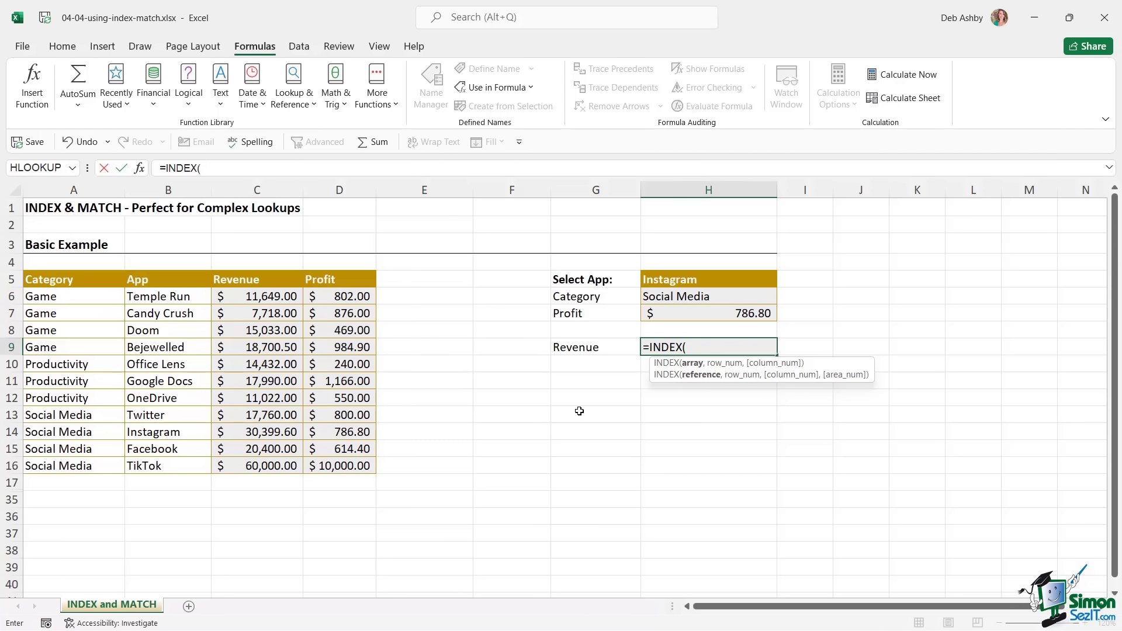
key(F3)
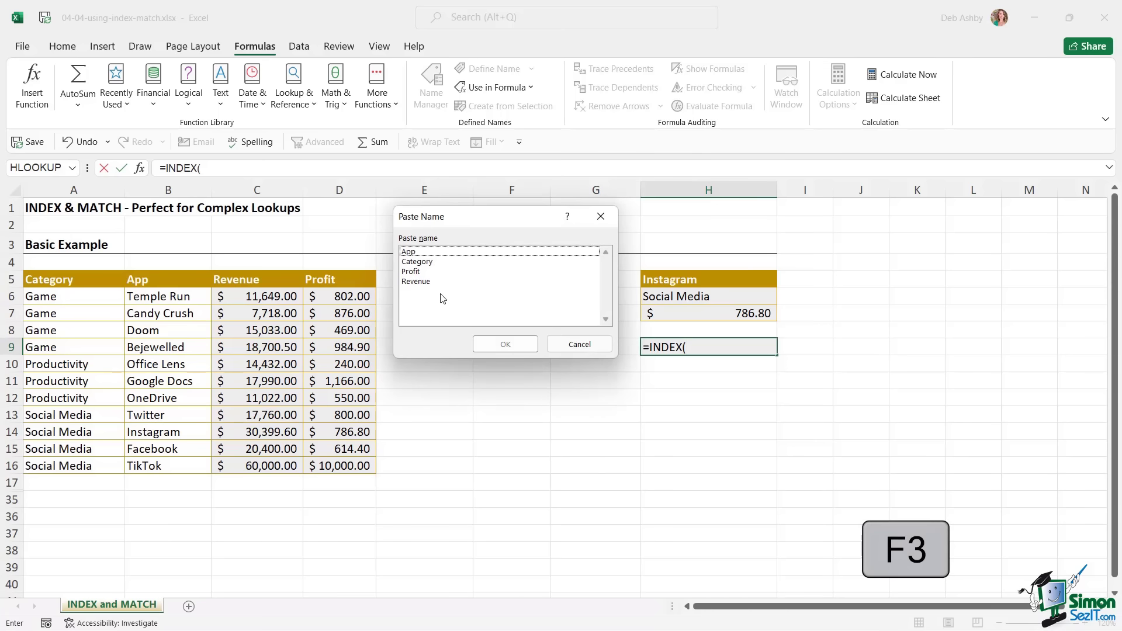
click(421, 282)
click(517, 346)
text(,match)
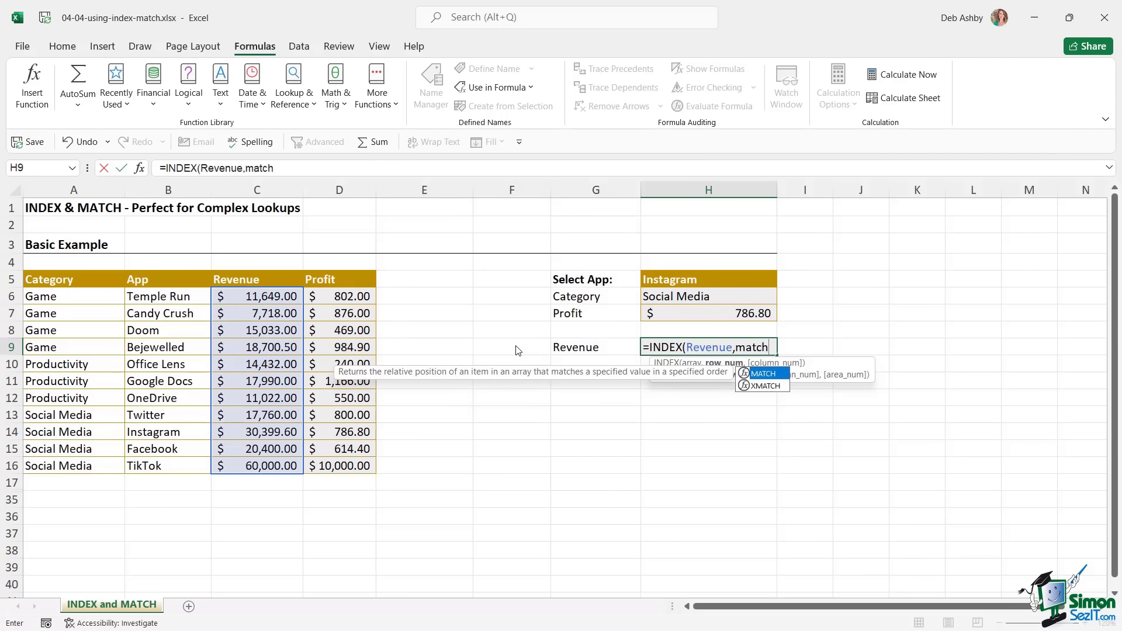
key(Tab)
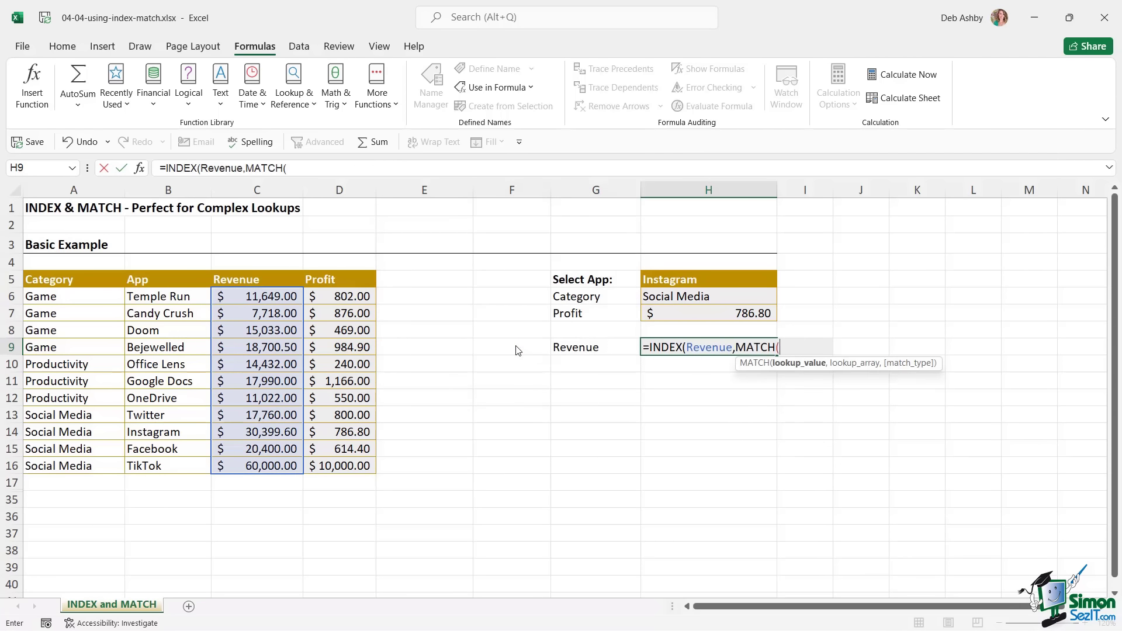
click(706, 280)
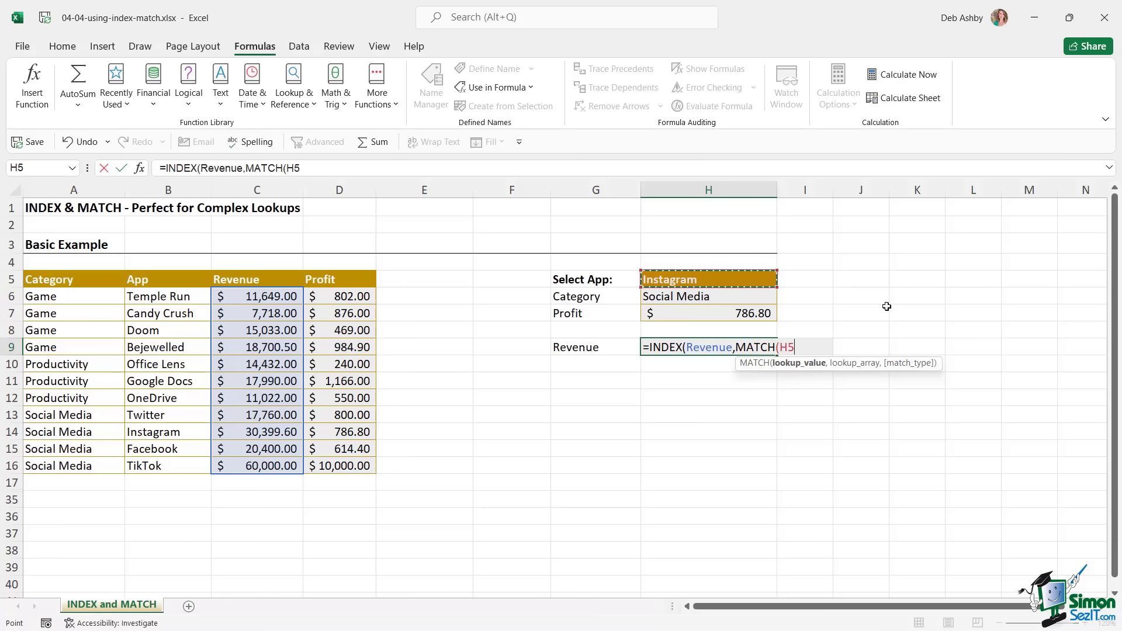
text(,)
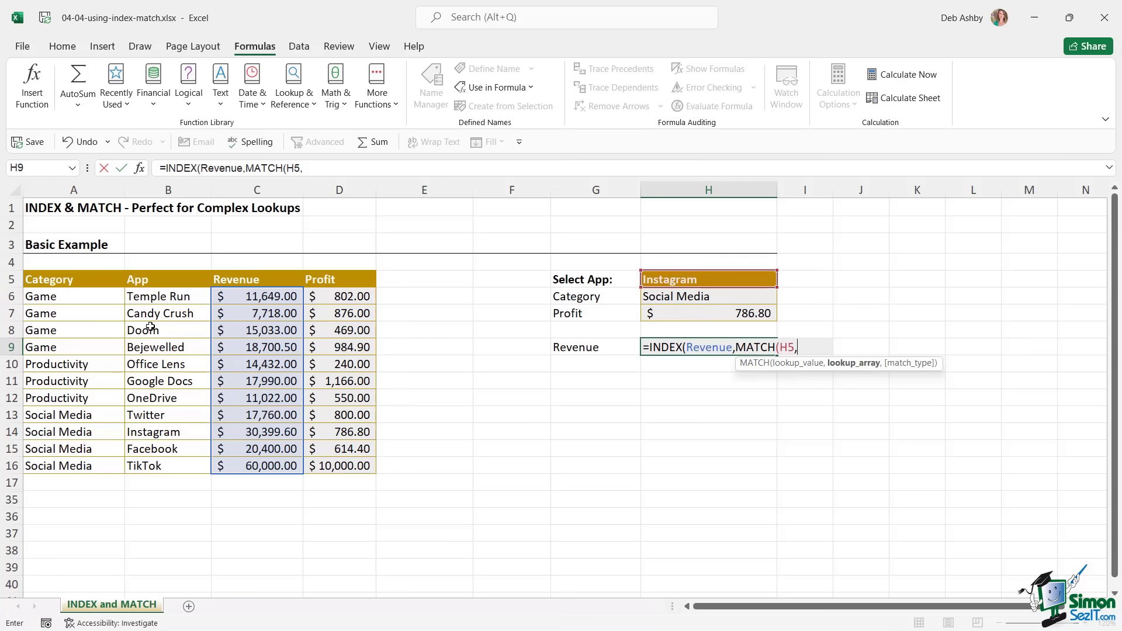
- Complete the Revenue formula in H9 as =INDEX(Revenue,MATCH(H5,App,0)), using the named range App as the lookup array with an exact match
key(F3)
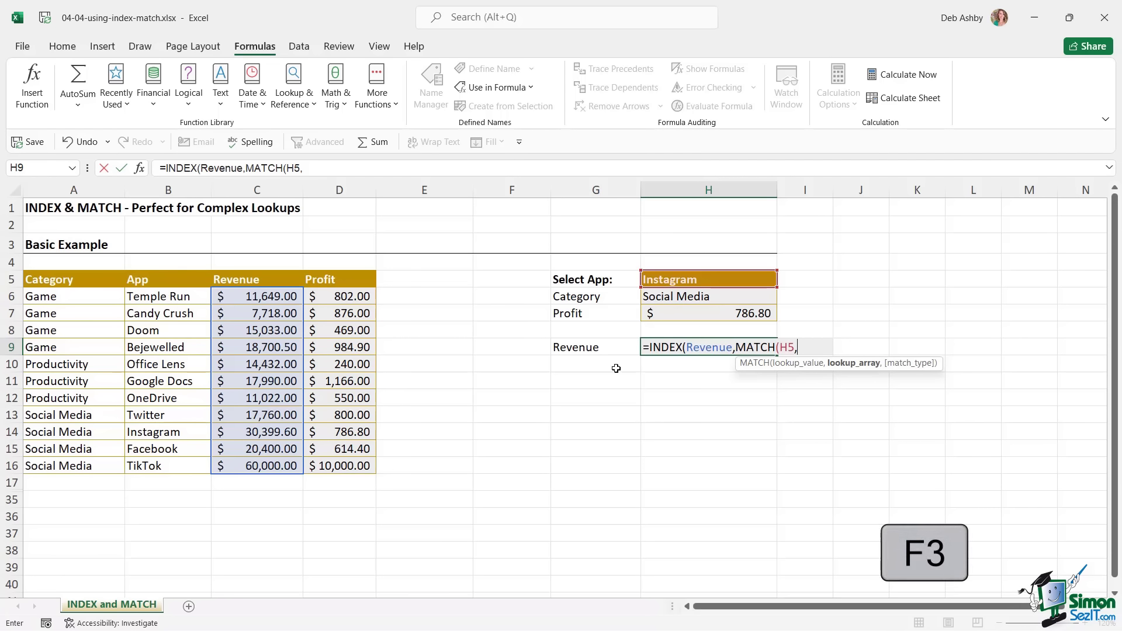
key(F3)
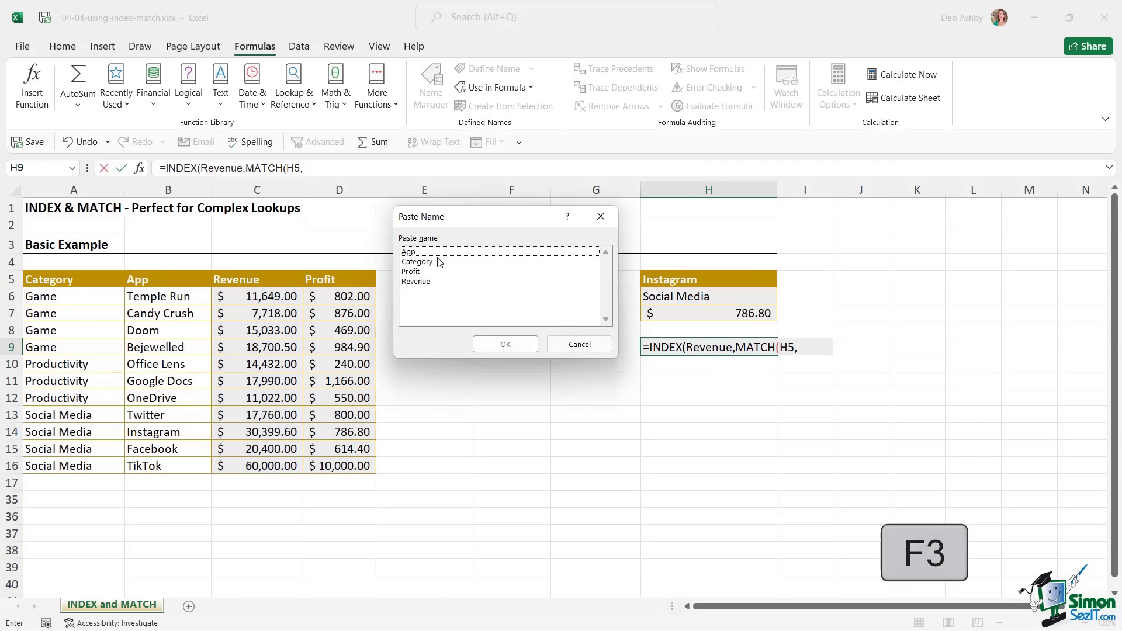
double_click(430, 253)
text(,)
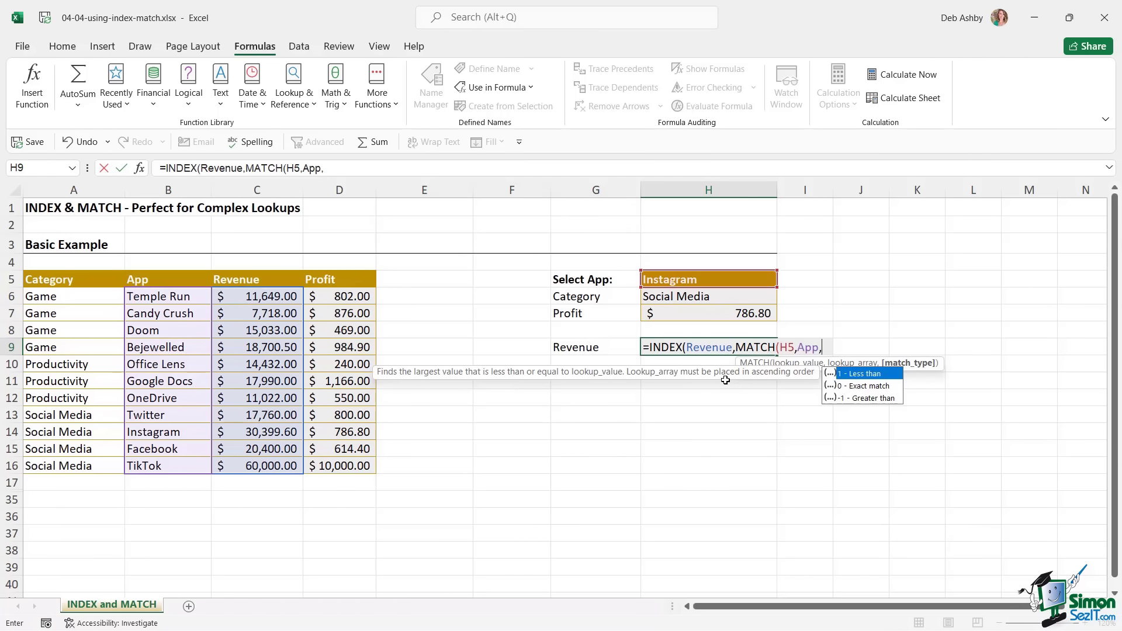
text(0))
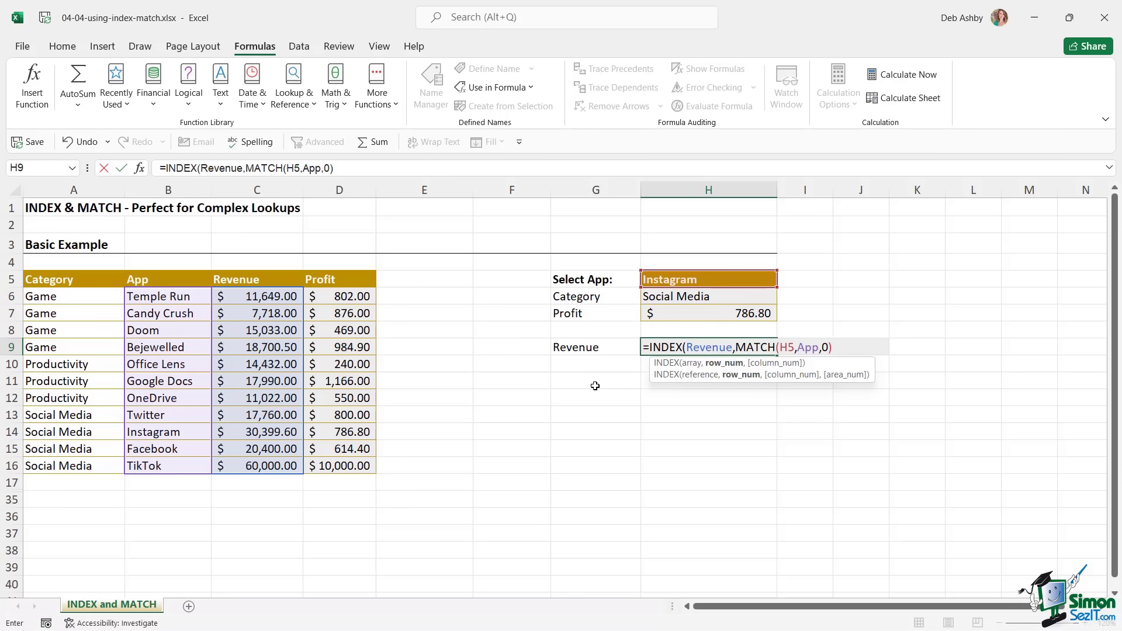
text())
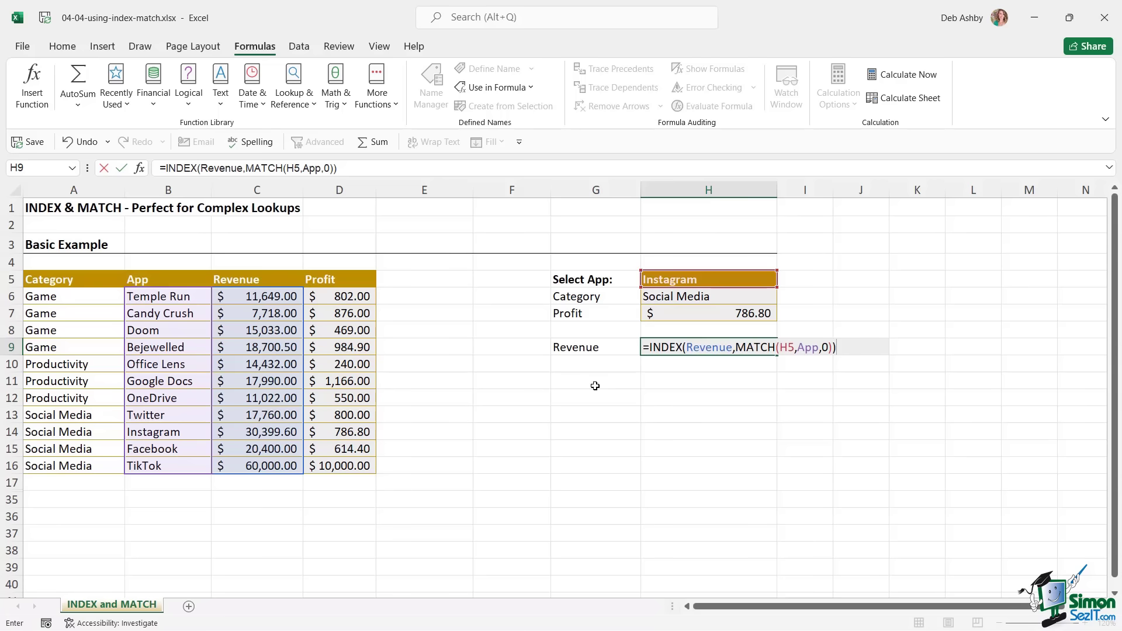
key(Return)
click(733, 346)
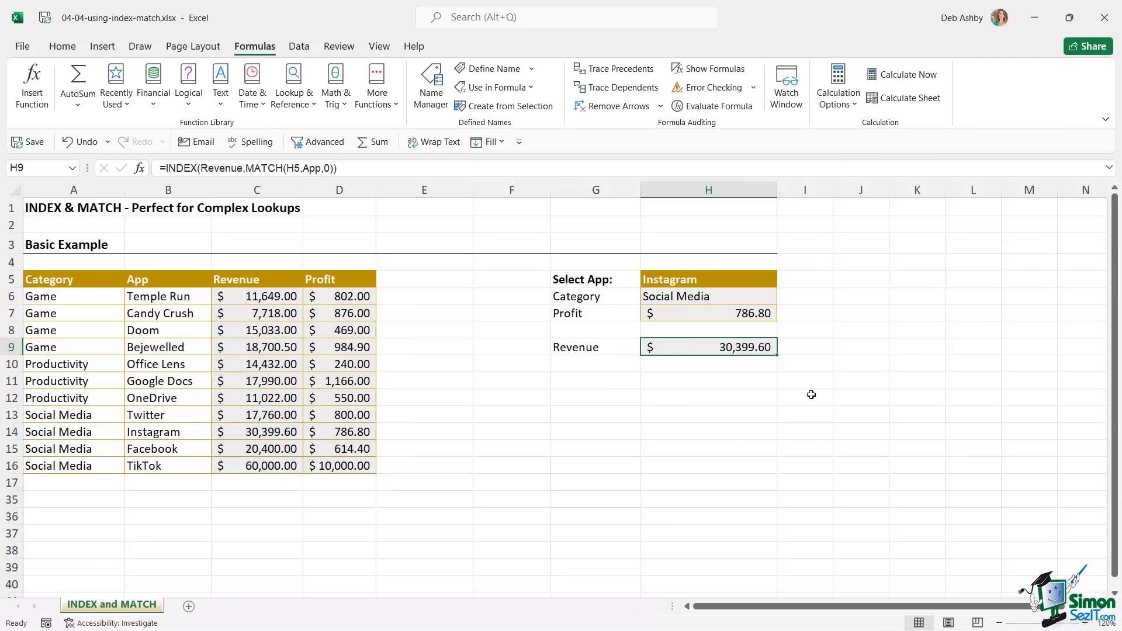
- Choose Twitter as the selected app in H5 and check the lookup results against Twitter's row in the table
click(727, 282)
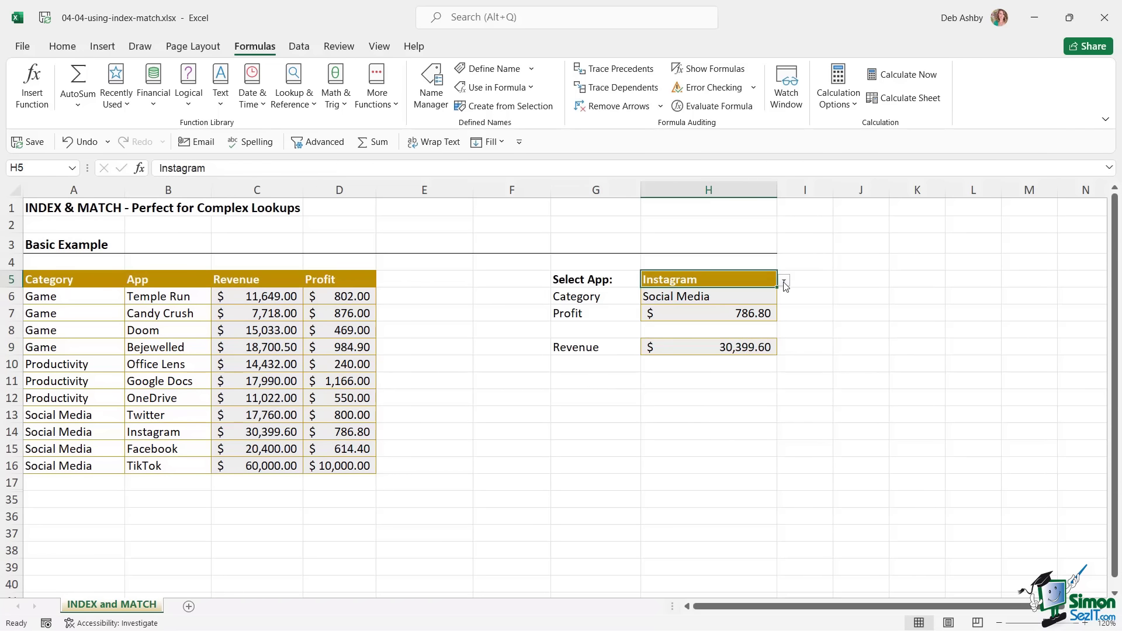
click(784, 281)
click(705, 337)
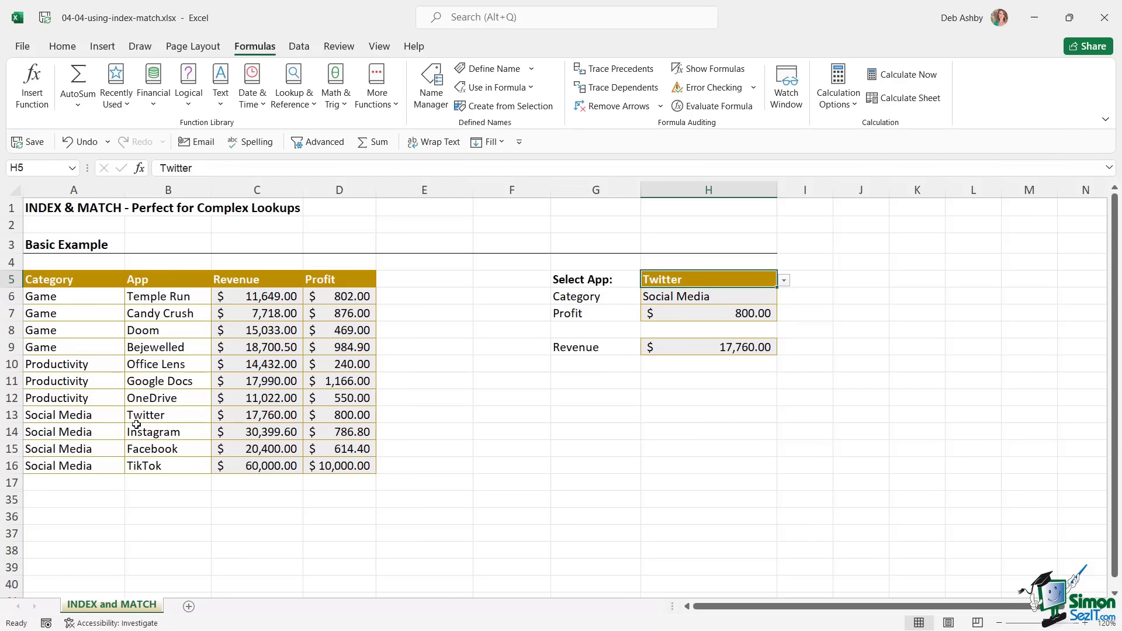
drag(56, 416, 345, 417)
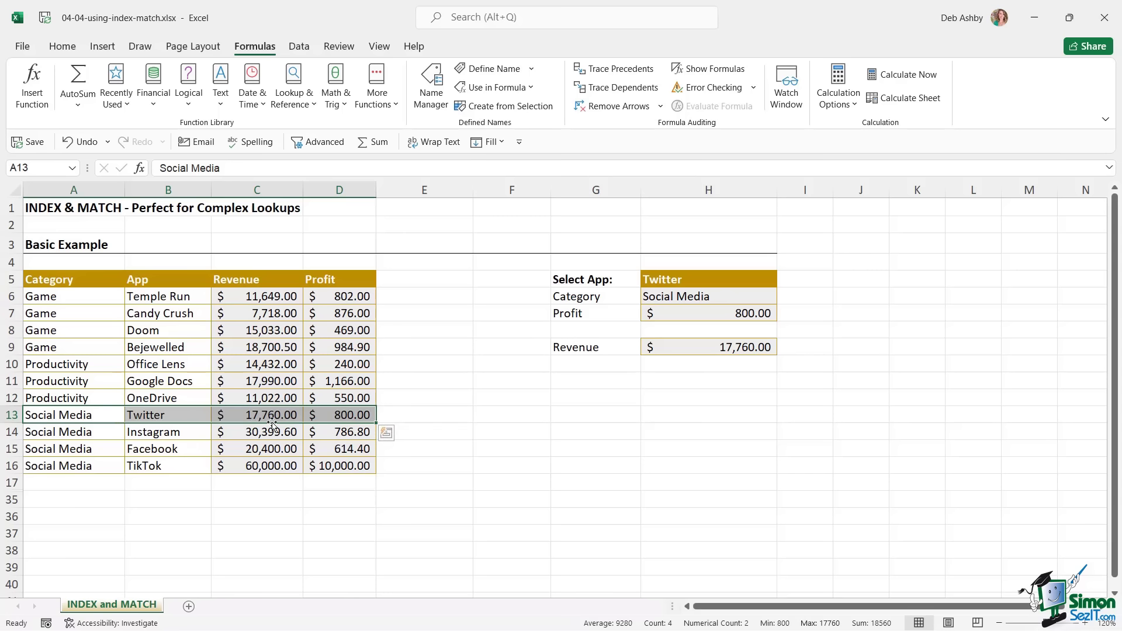
click(465, 412)
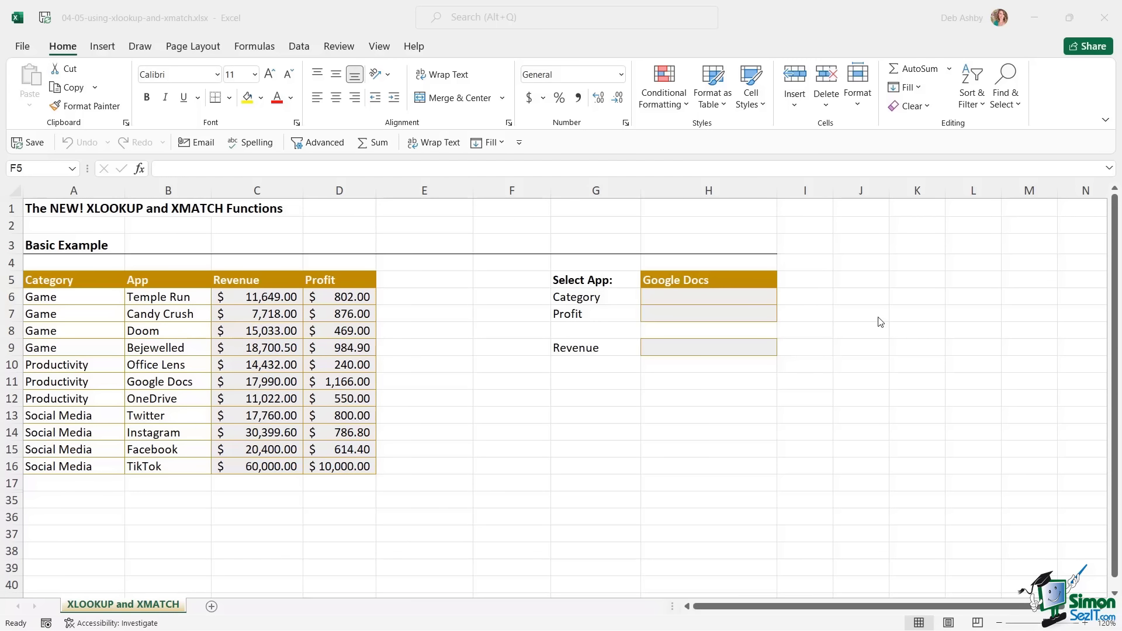
- In the Category cell H6, enter =XLOOKUP(H5,B6:B16,A6:A16) to return the selected app's category
click(675, 296)
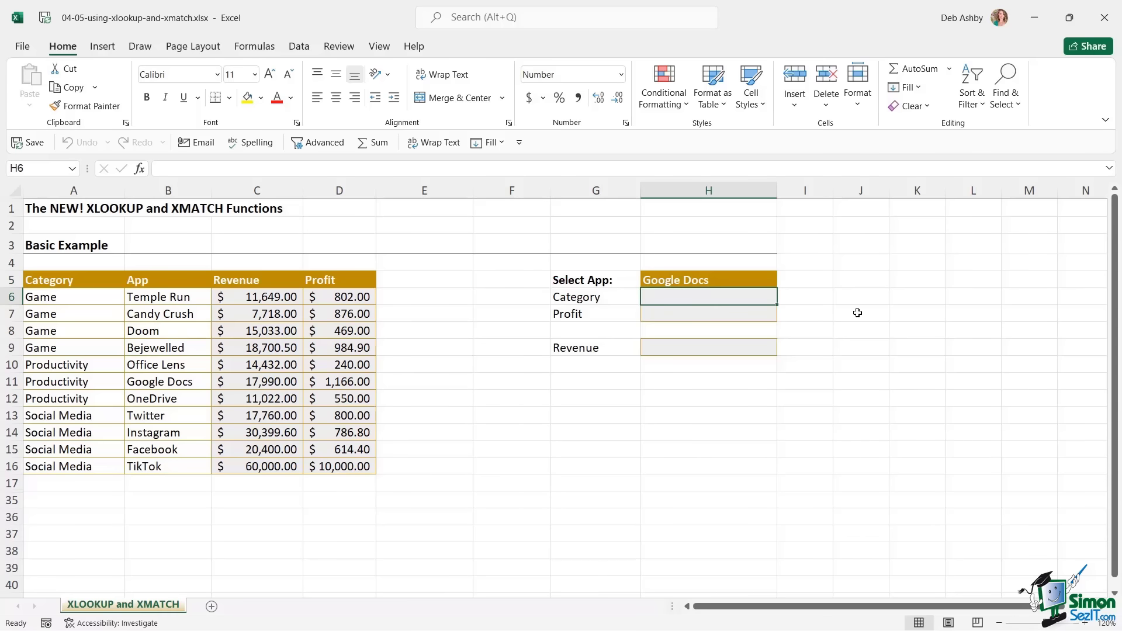
text(=X)
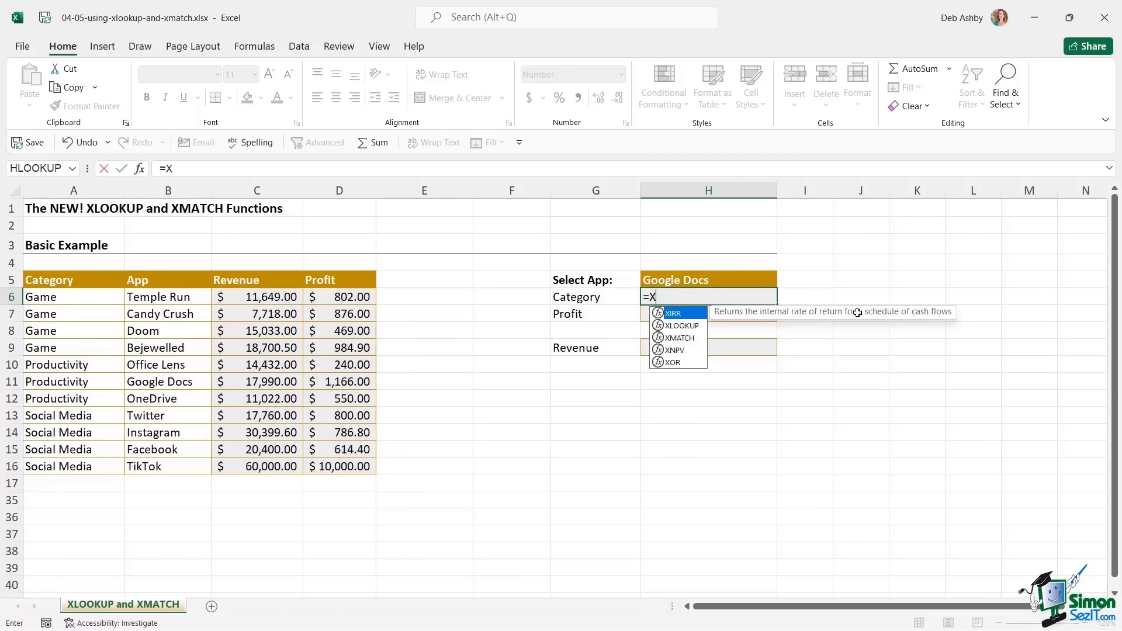
text(LOOKUP()
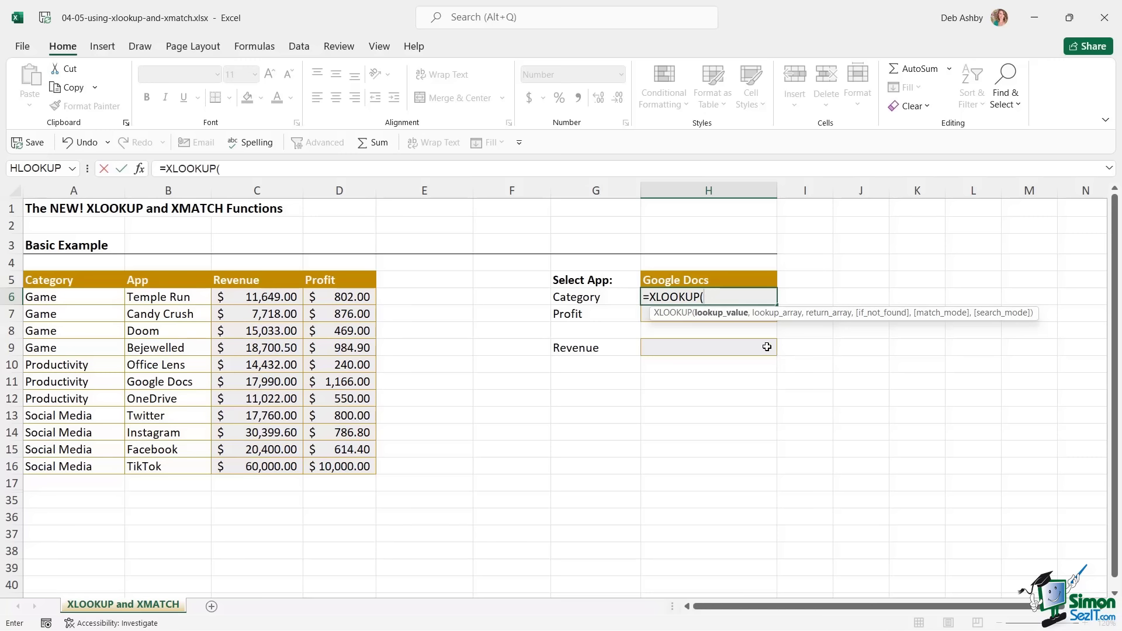
click(729, 280)
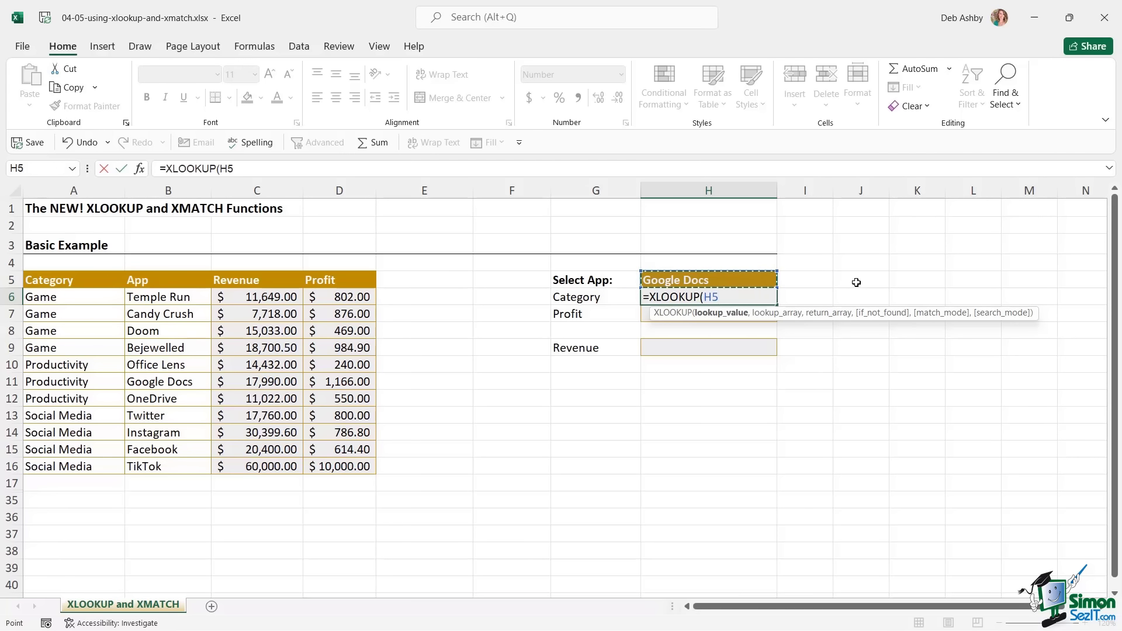
text(,)
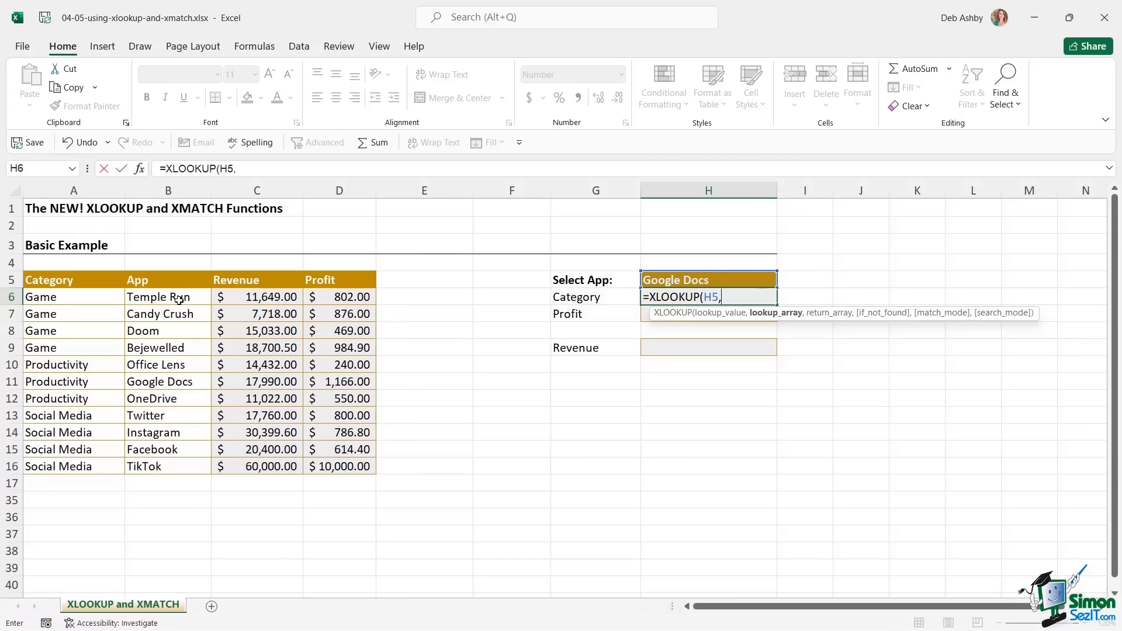
drag(179, 302, 167, 466)
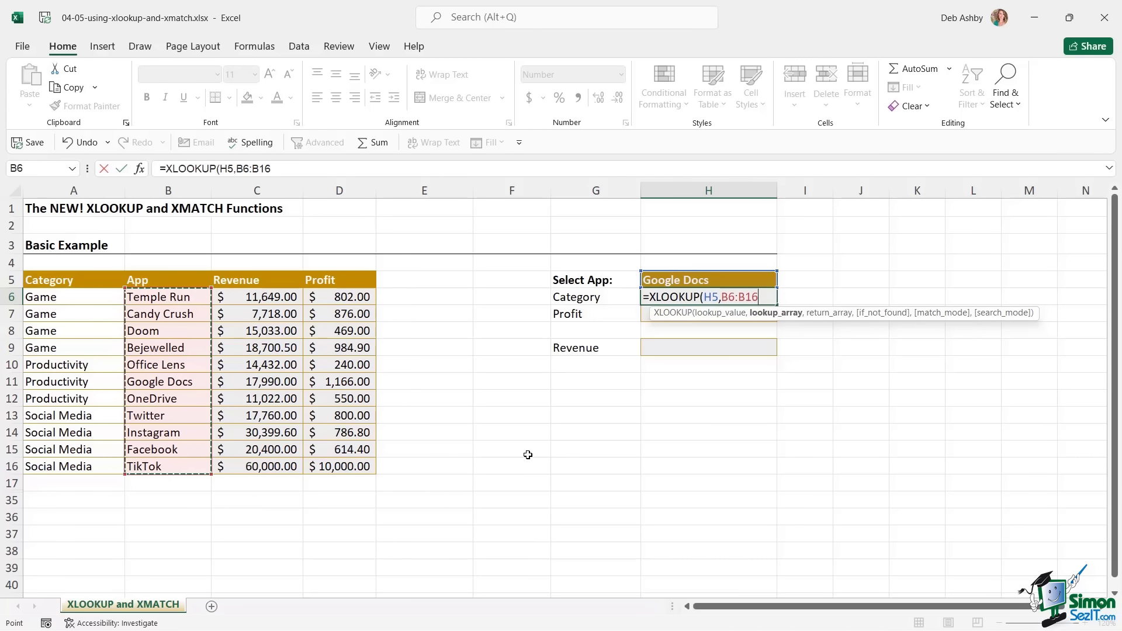
text(,)
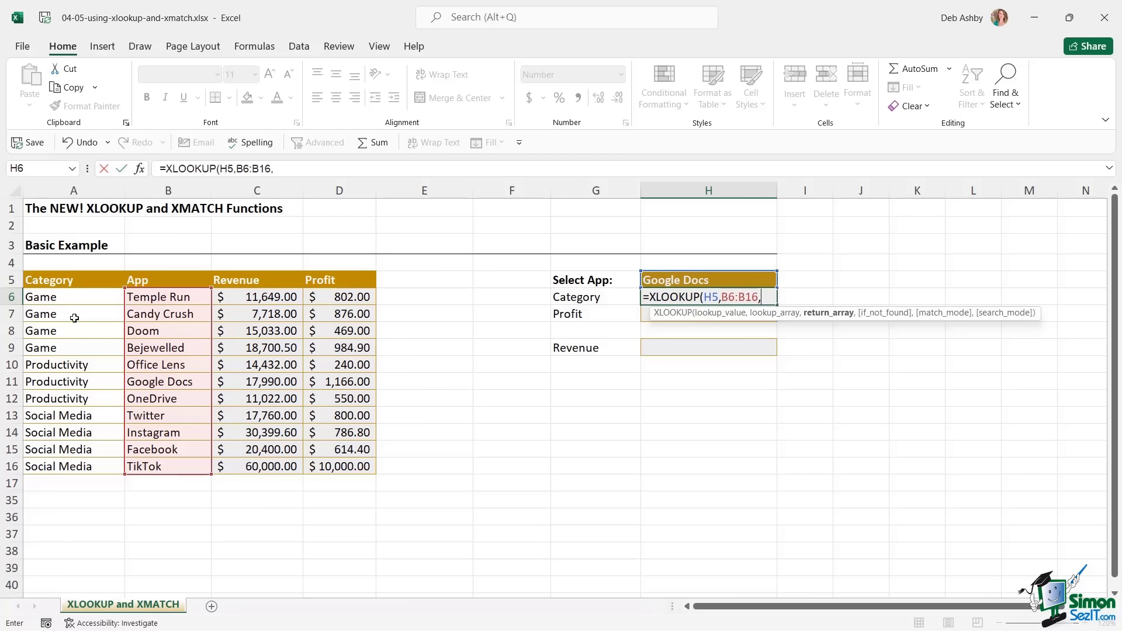
drag(77, 297, 68, 466)
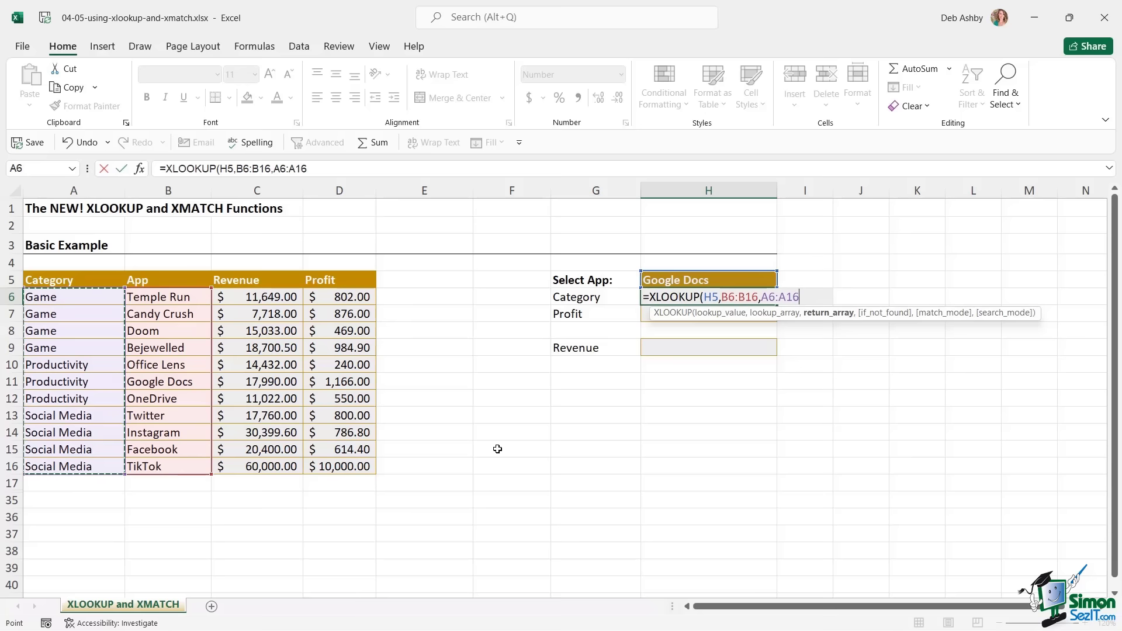
text())
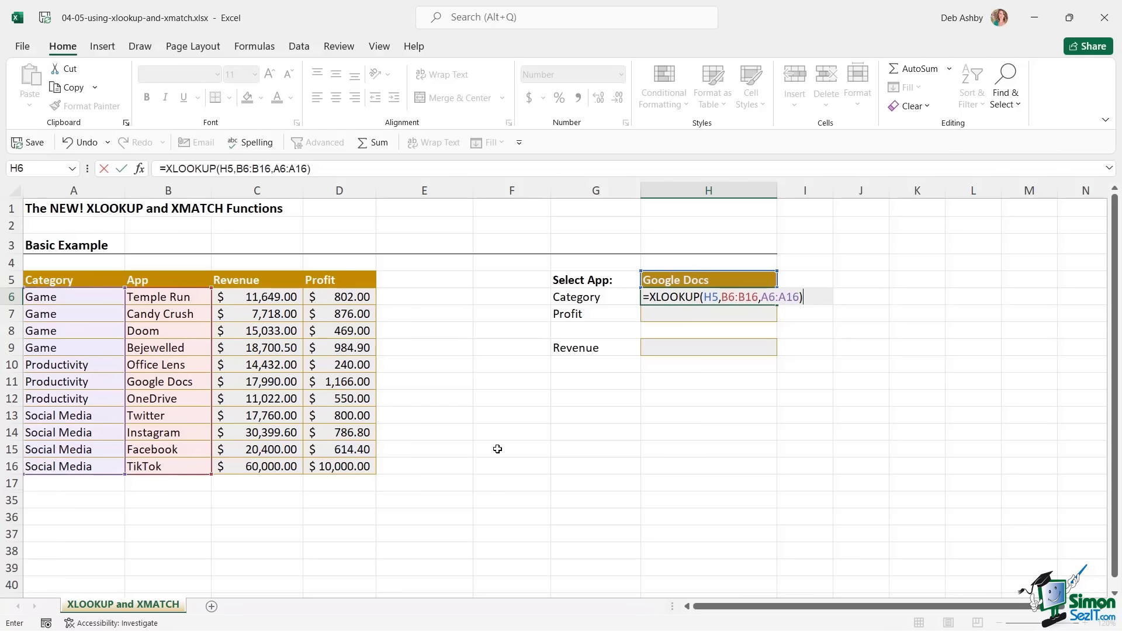
key(Return)
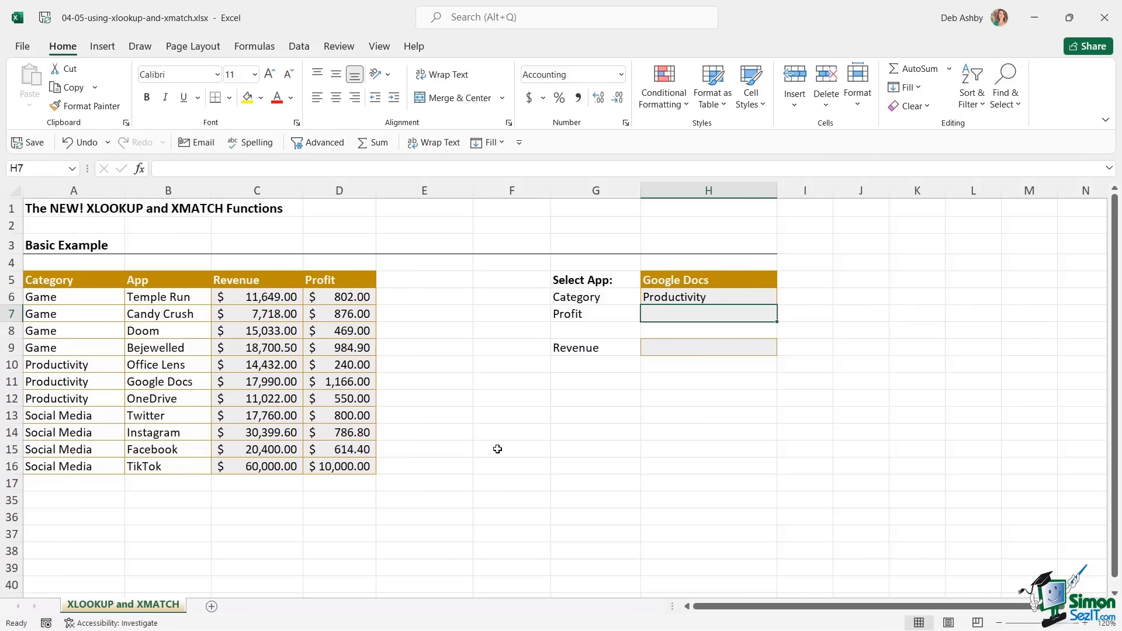
- Extend the XLOOKUP formula in H6 with the if-not-found text "Not Found", match mode 0 and search mode 1
click(716, 299)
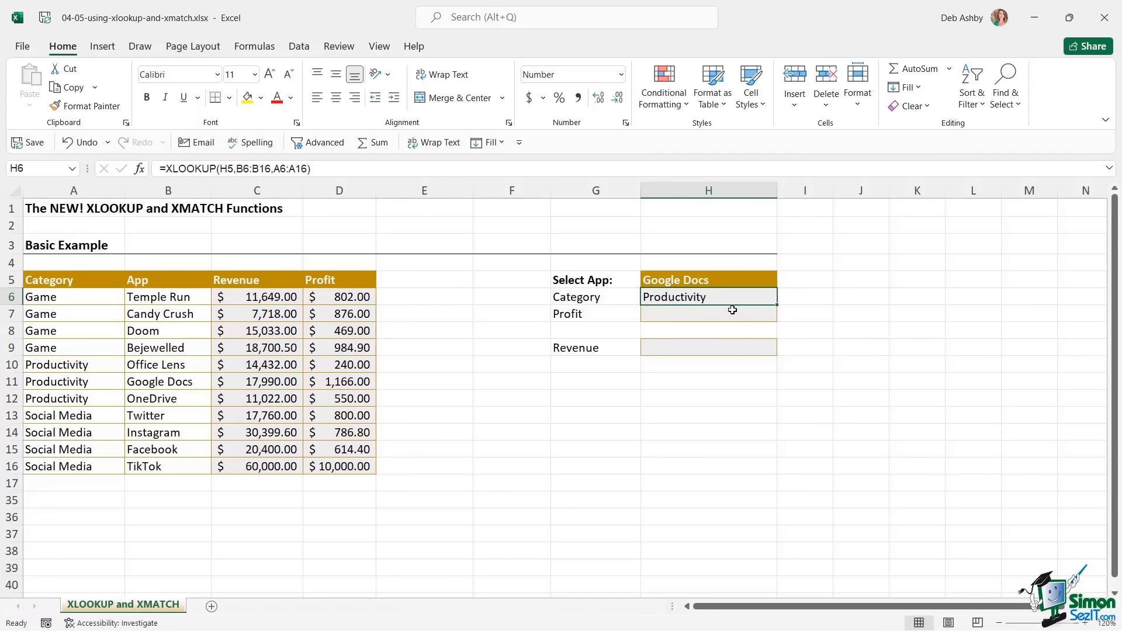
double_click(715, 302)
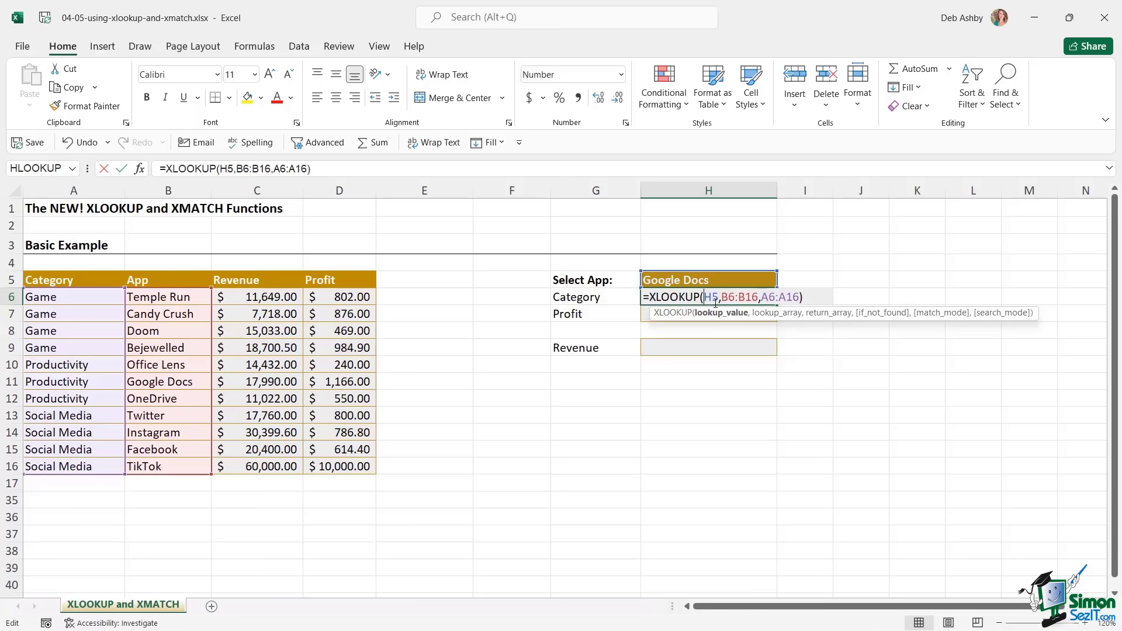
click(801, 298)
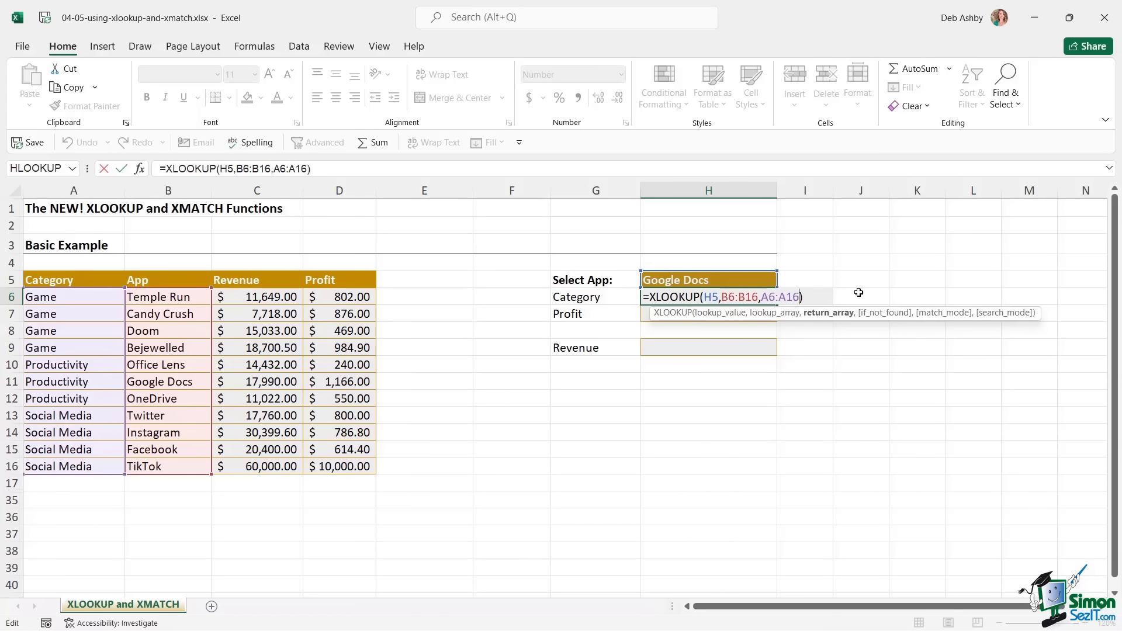
text(,)
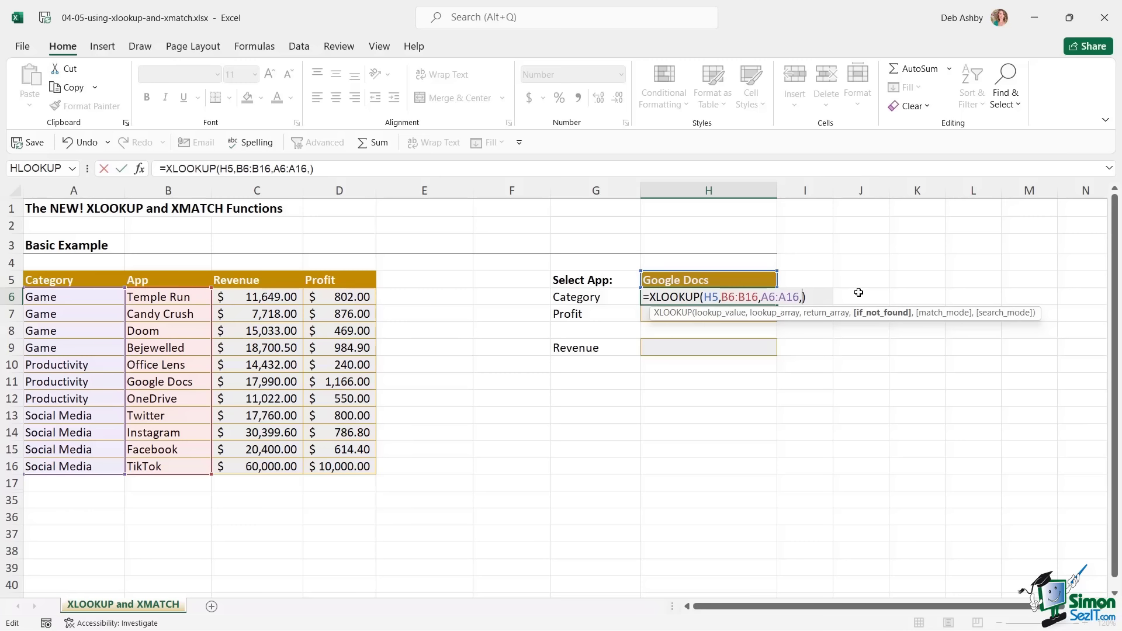
text("Not Found")
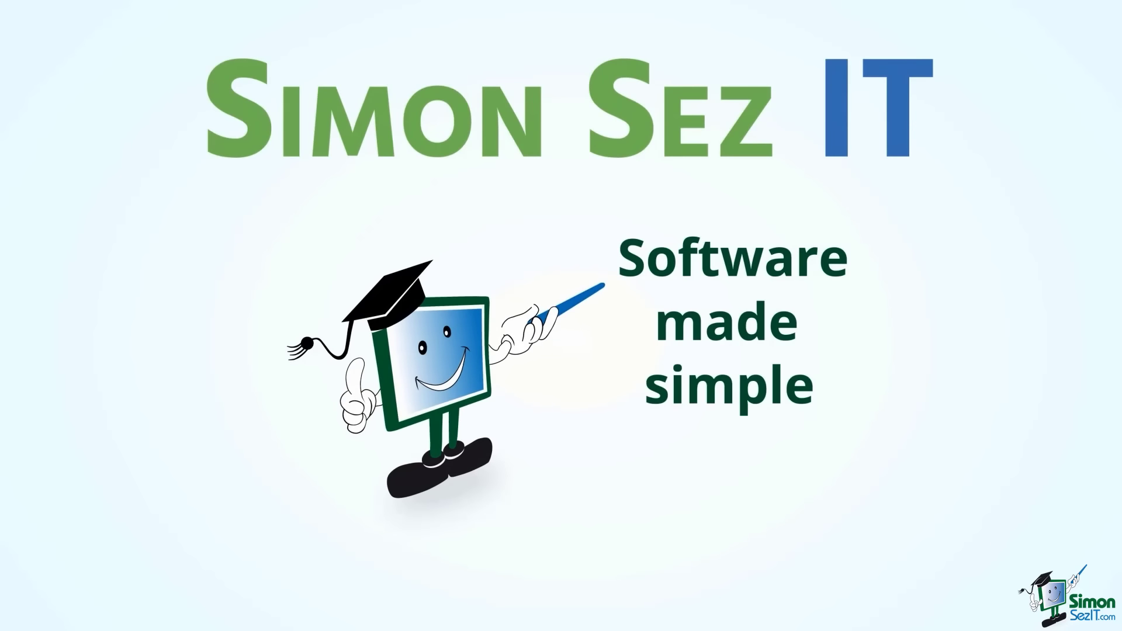
text(,)
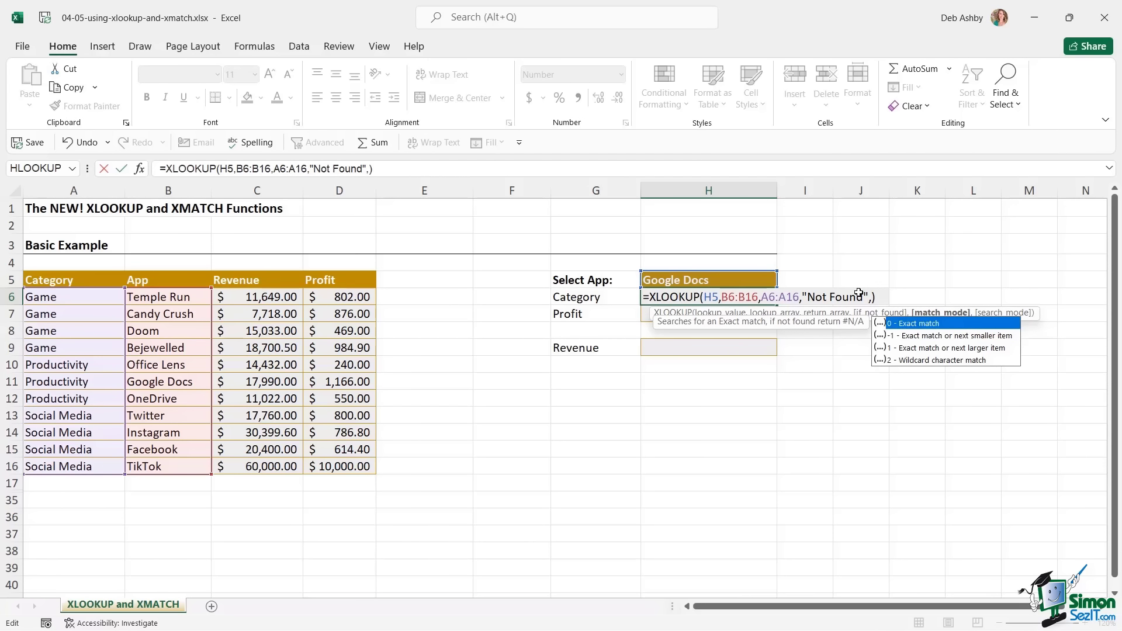
text(0,)
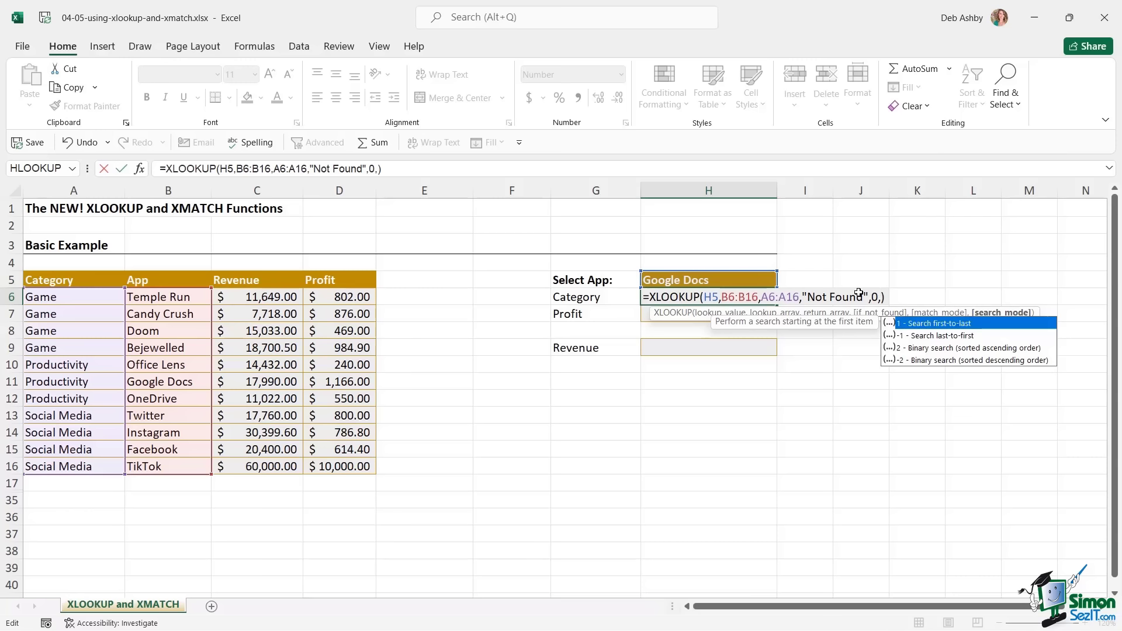
text(1)
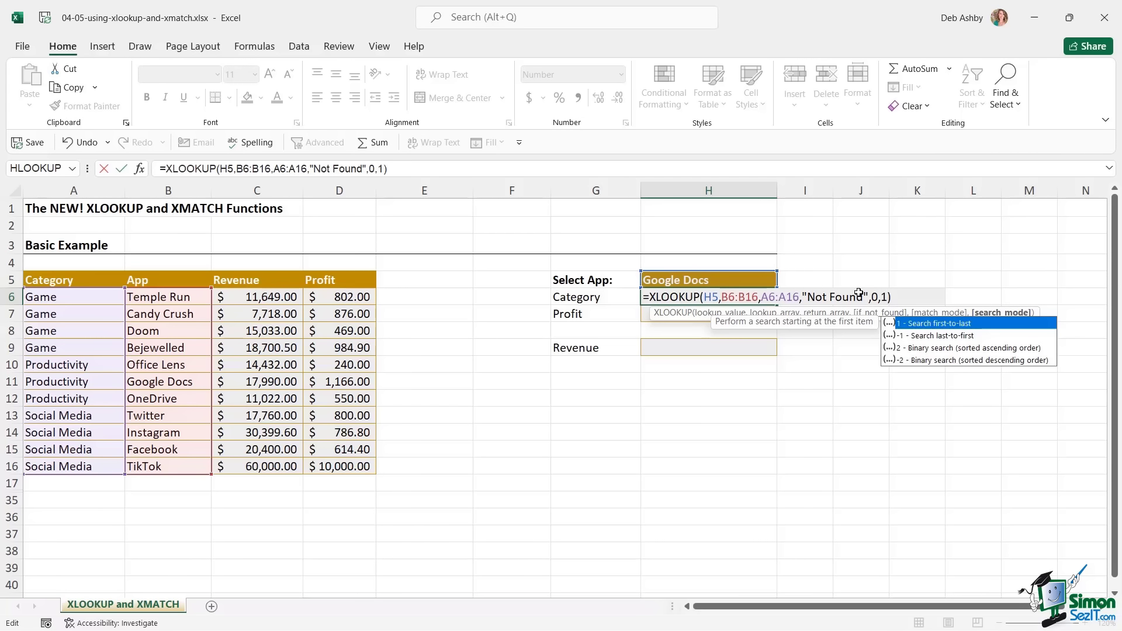
key(Return)
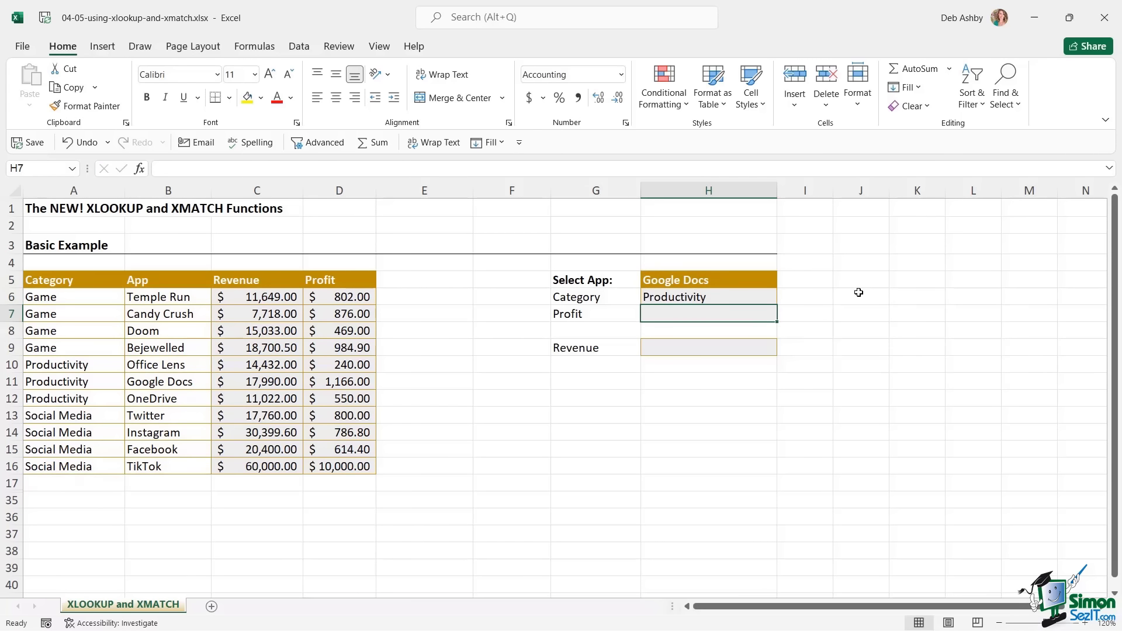
click(724, 296)
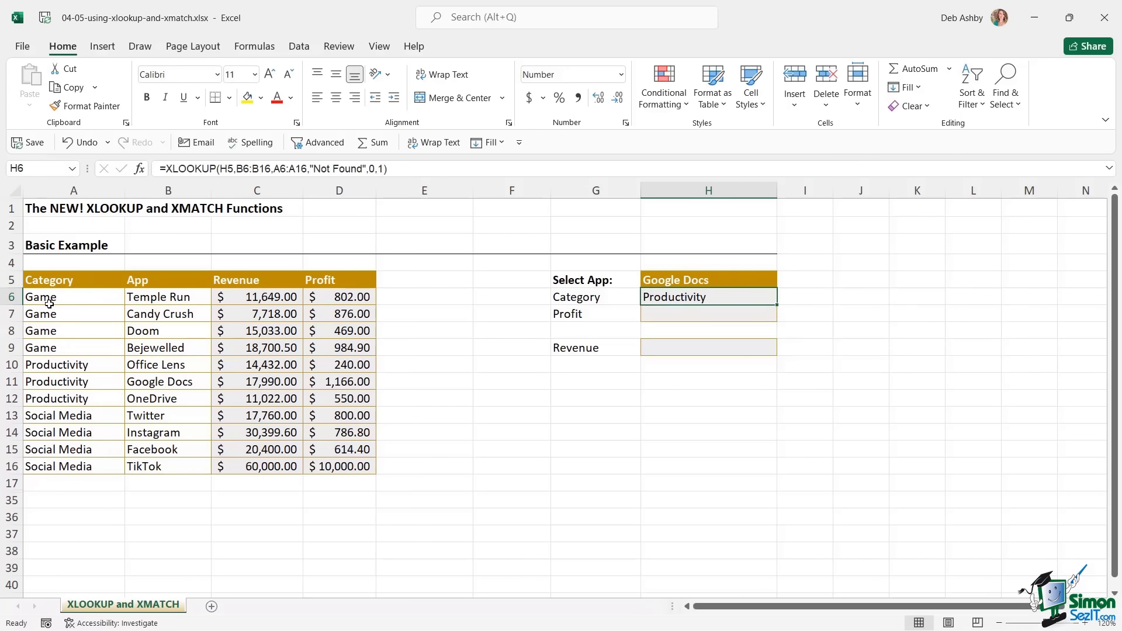
click(861, 313)
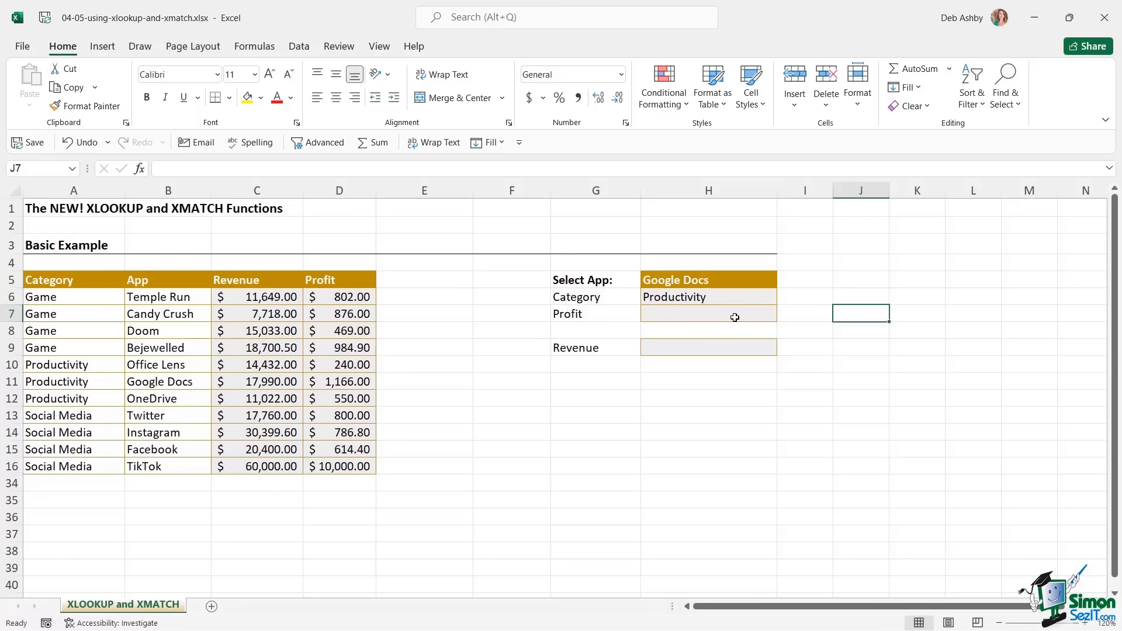
click(688, 317)
click(690, 349)
click(693, 319)
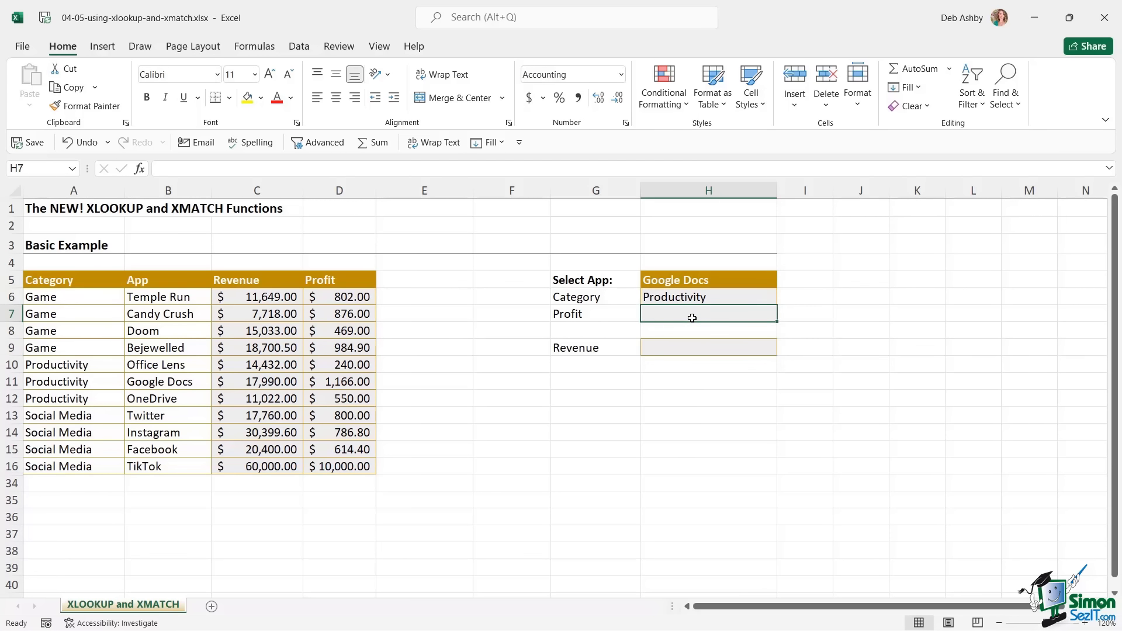
click(237, 326)
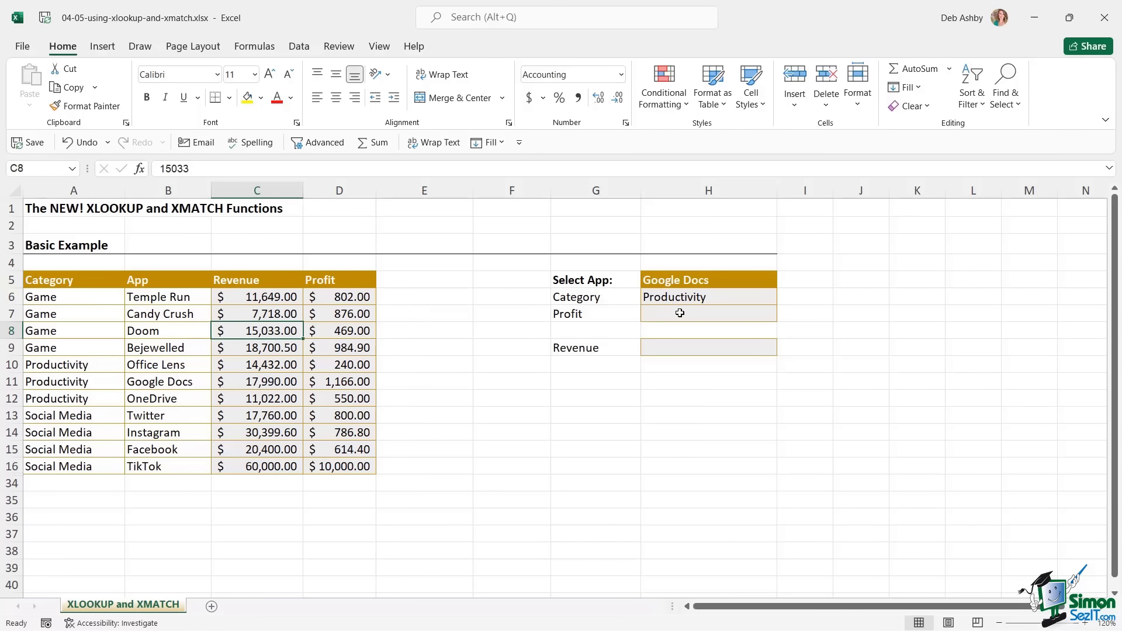
click(253, 316)
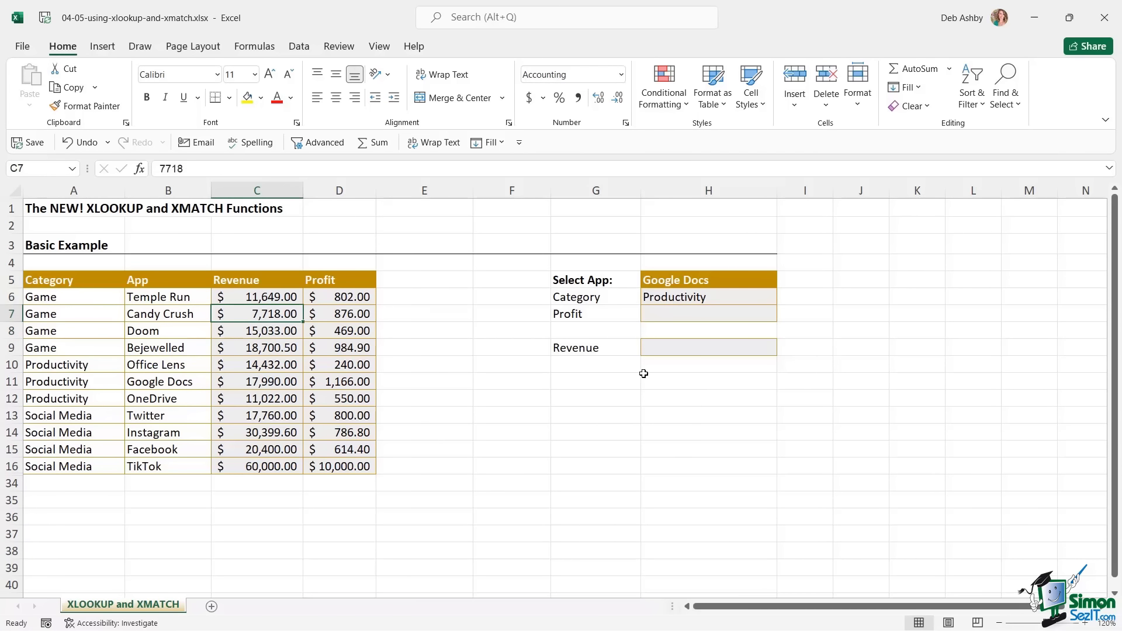
click(182, 332)
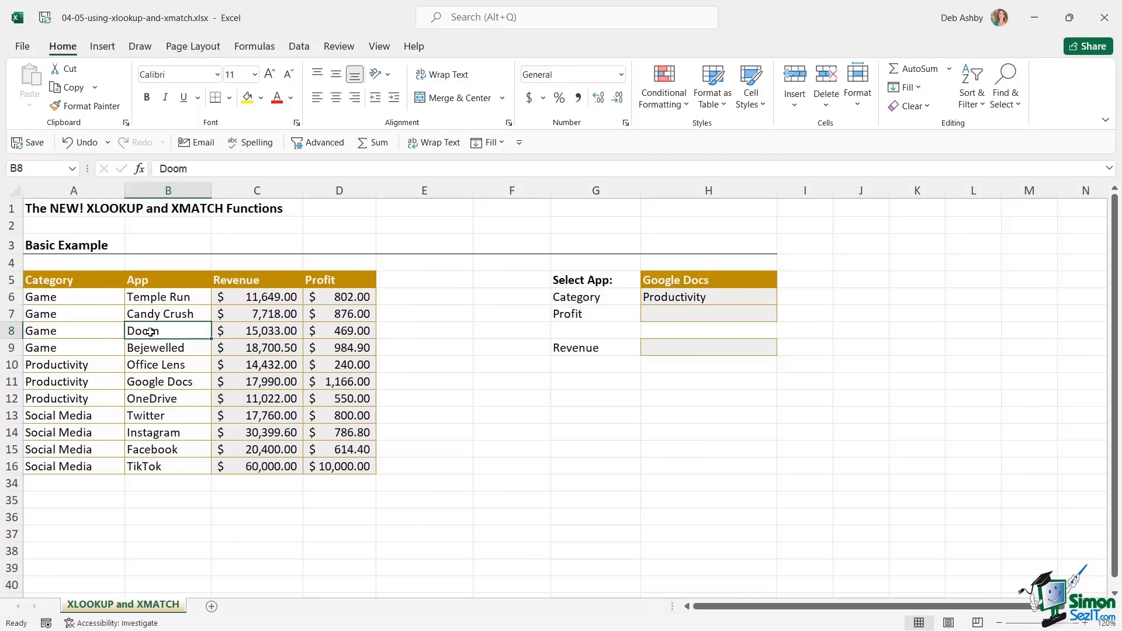
- Convert the app data range to a table with headers and apply the White, Table Style Light 11 style
key(ctrl+t)
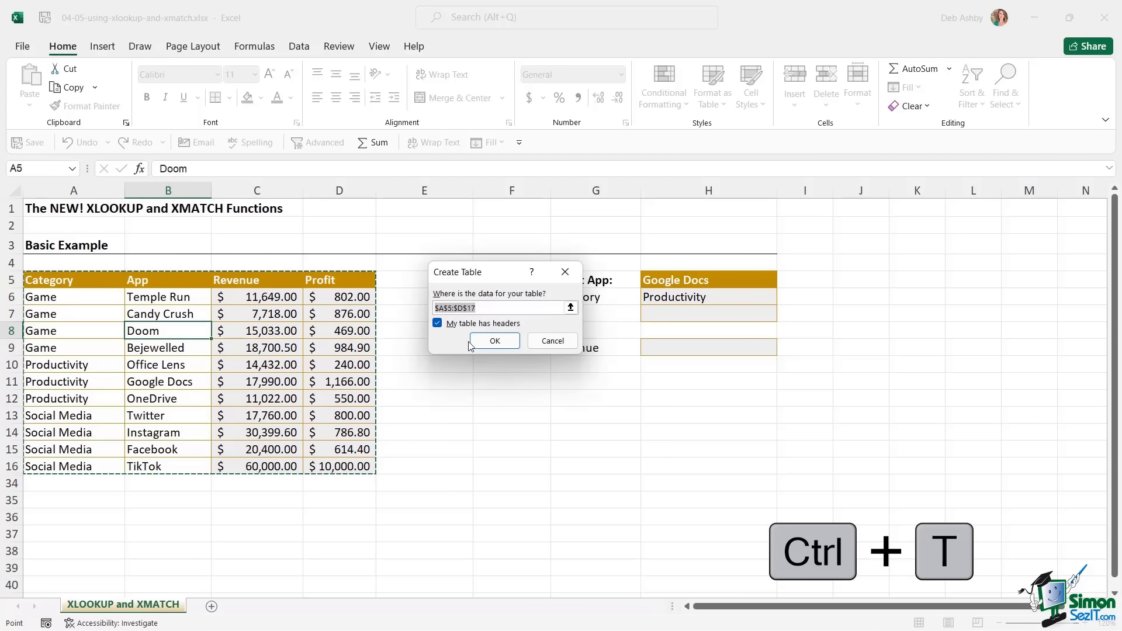
click(495, 341)
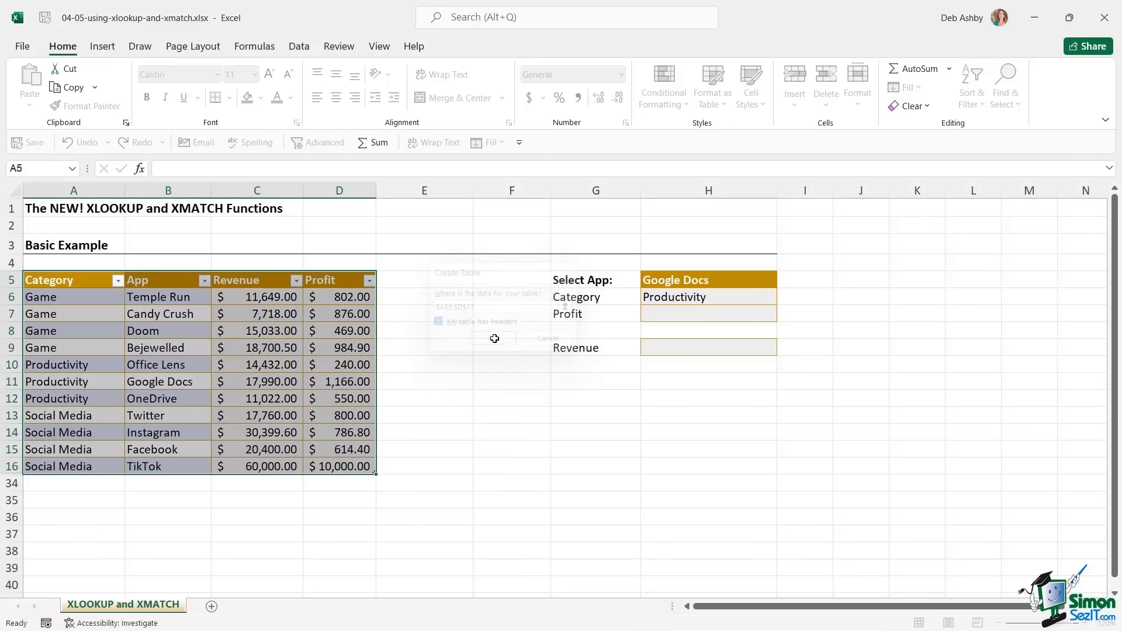
click(289, 340)
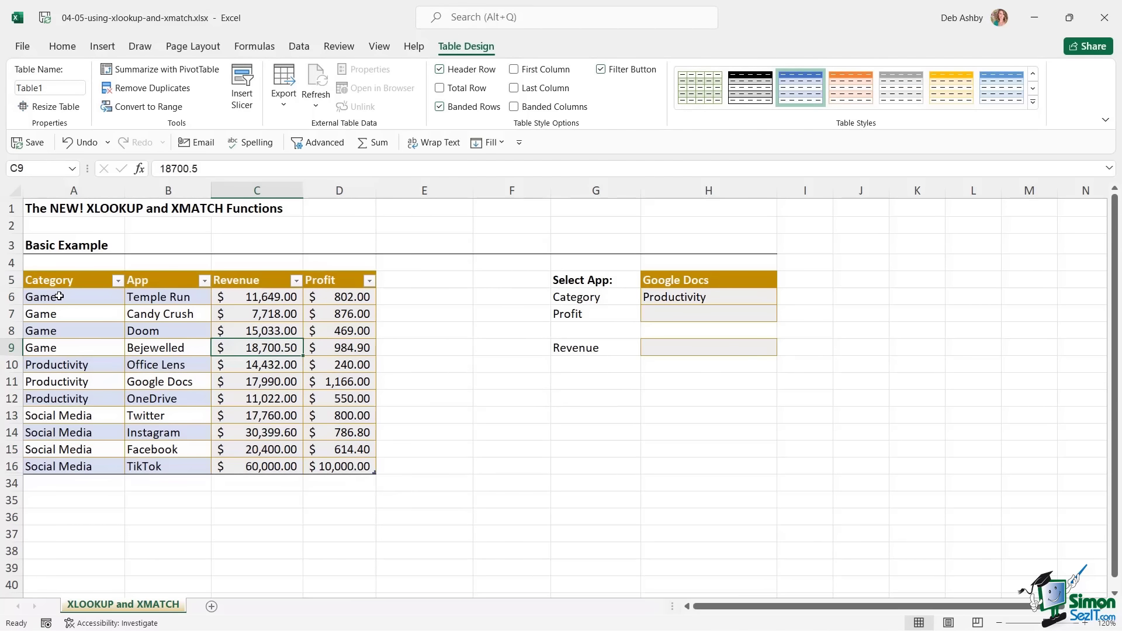
click(59, 296)
click(1033, 101)
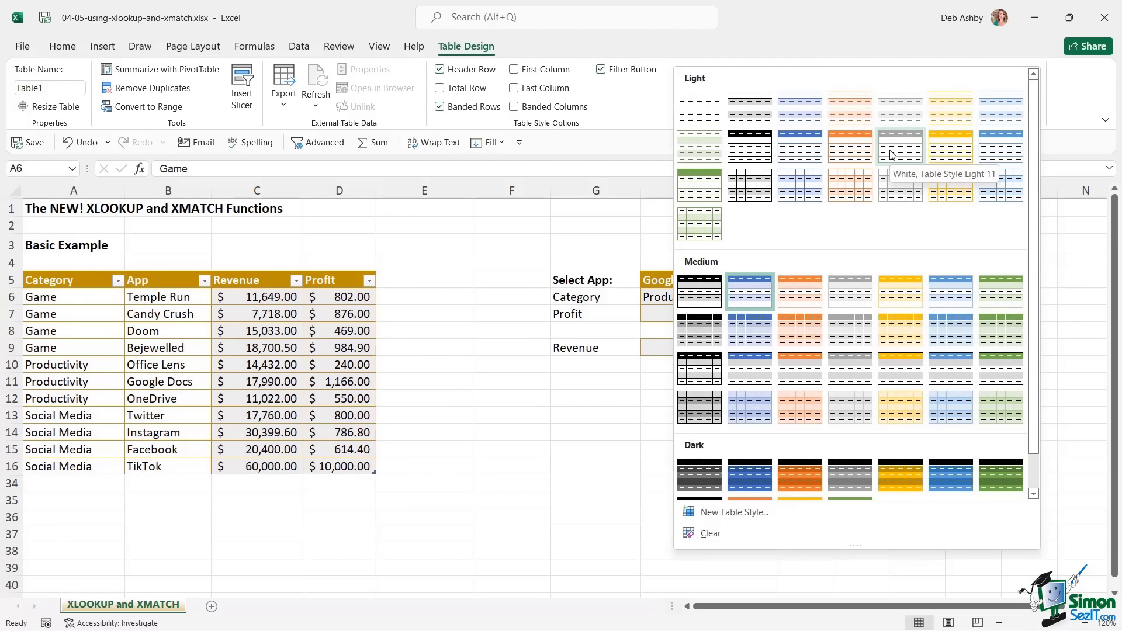
click(891, 154)
click(175, 359)
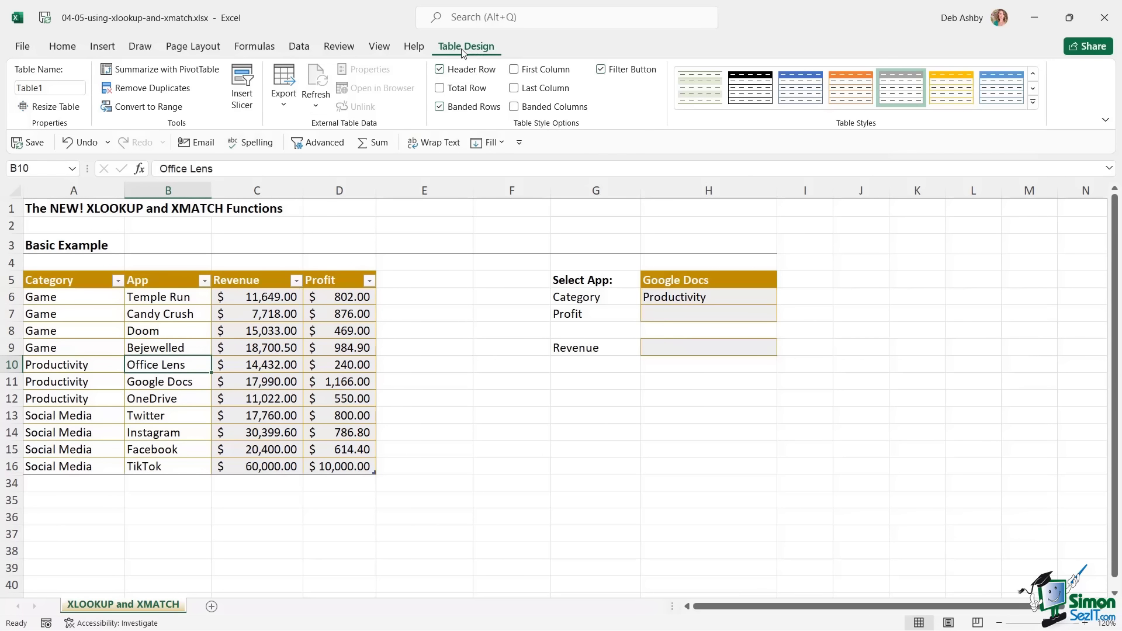
- Name the new table Apps_List
click(46, 89)
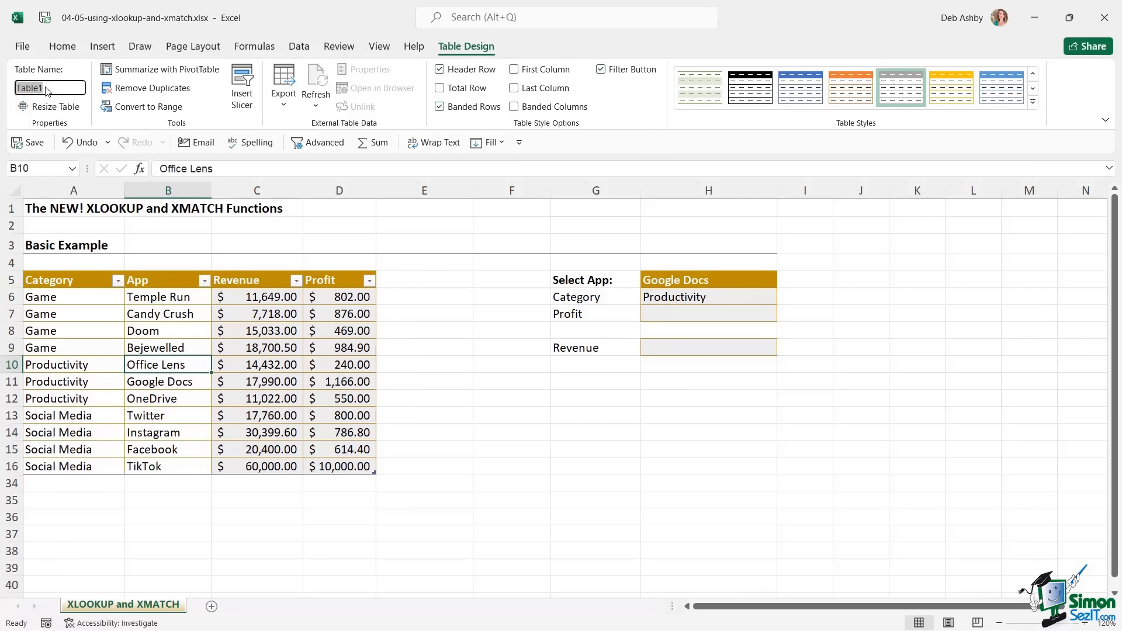
text(Apps_List)
key(Return)
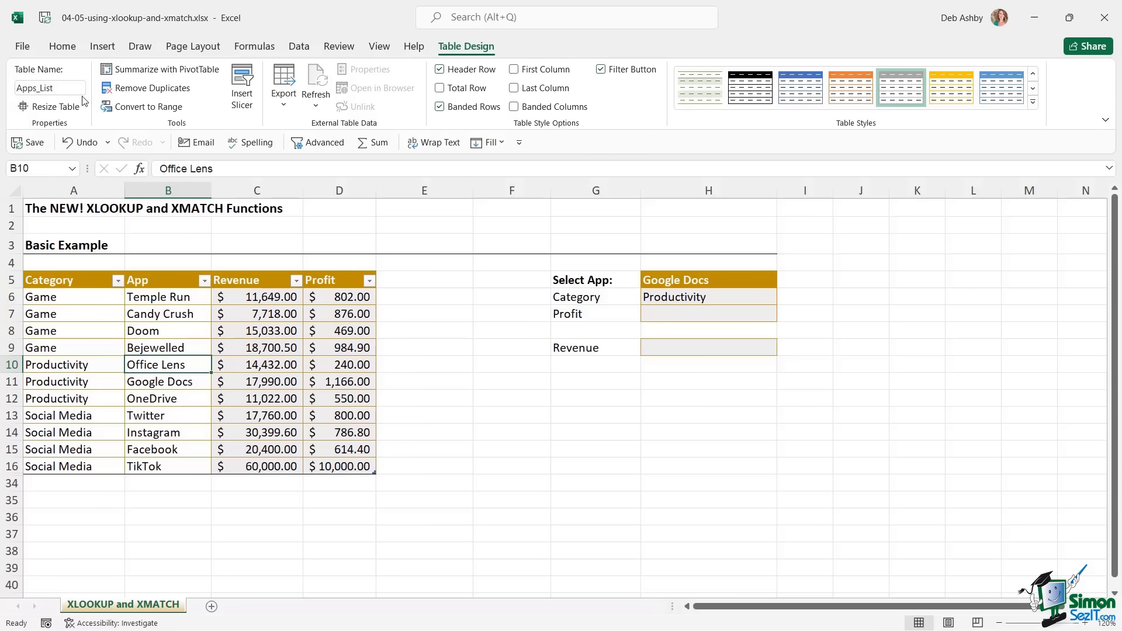
- In the Profit cell H7, begin an XLOOKUP formula with H5 as lookup value and Apps_List[App] as lookup array
click(664, 316)
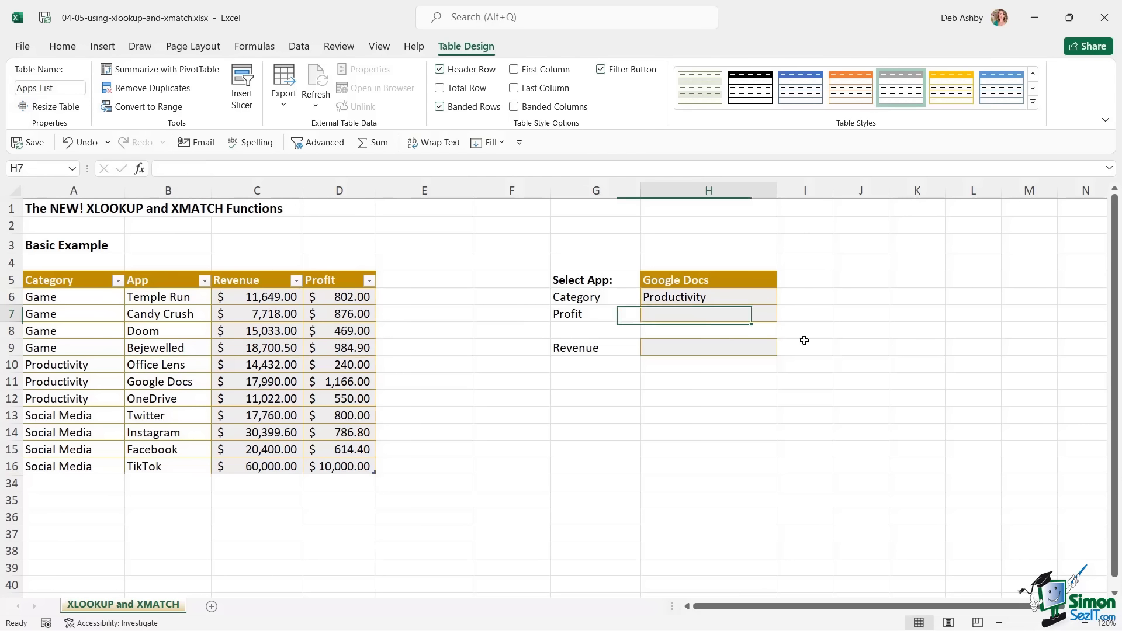
text(=X)
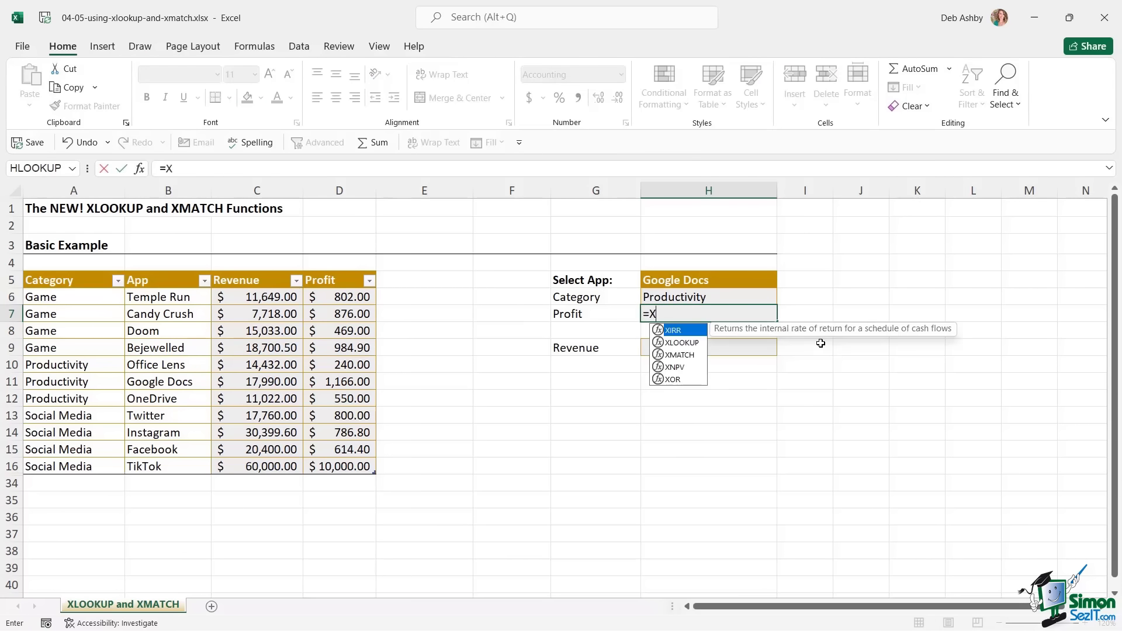
text(LOOKUP()
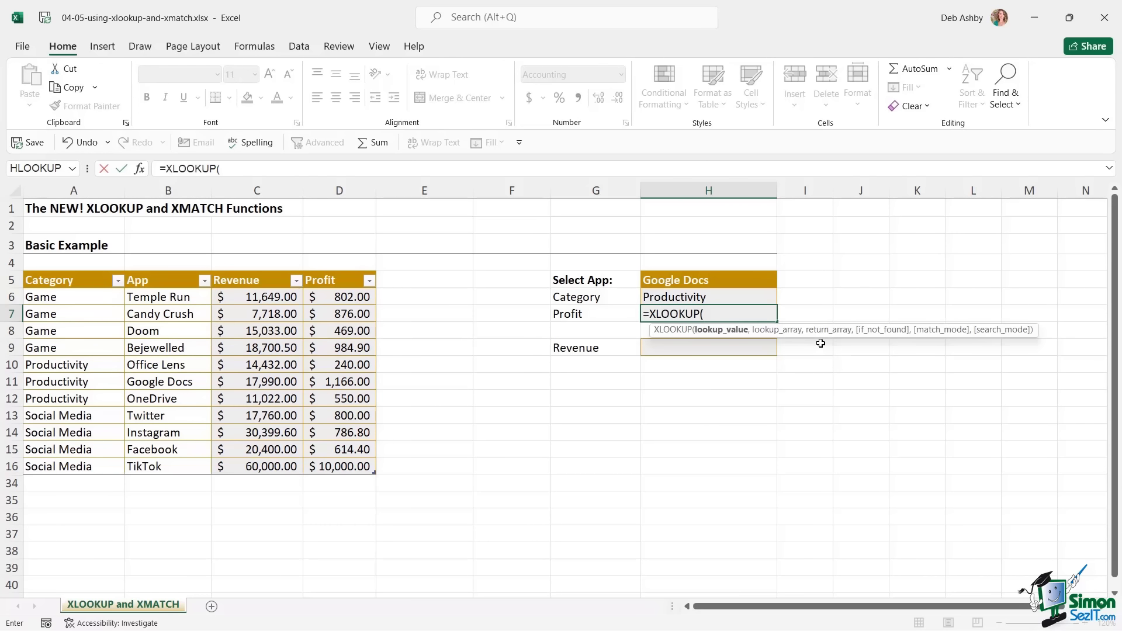
click(753, 284)
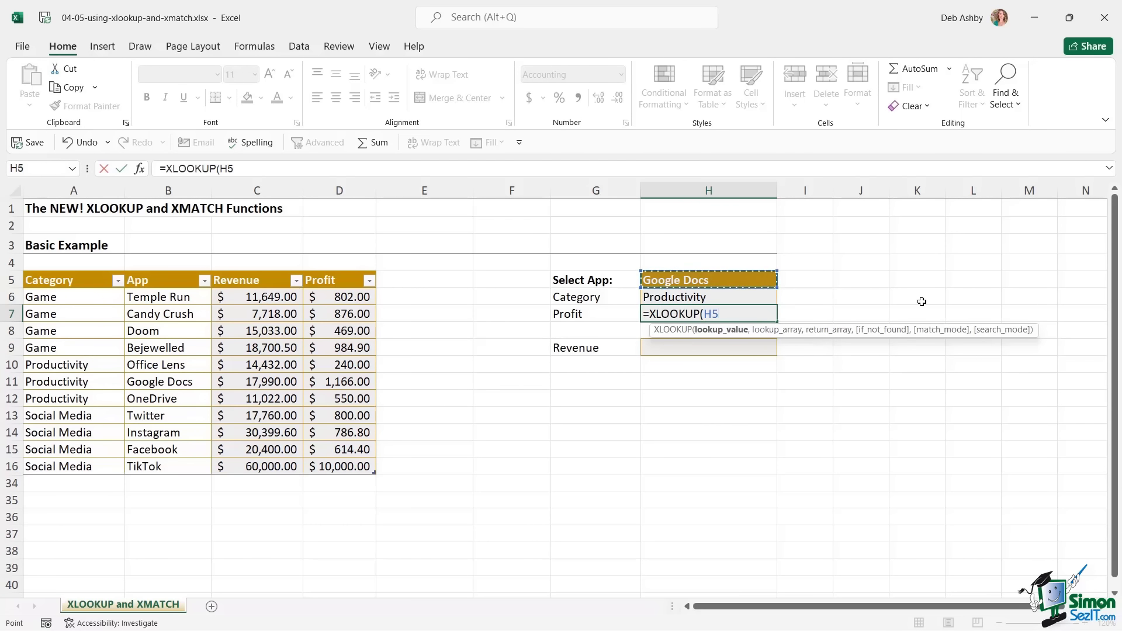
text(,)
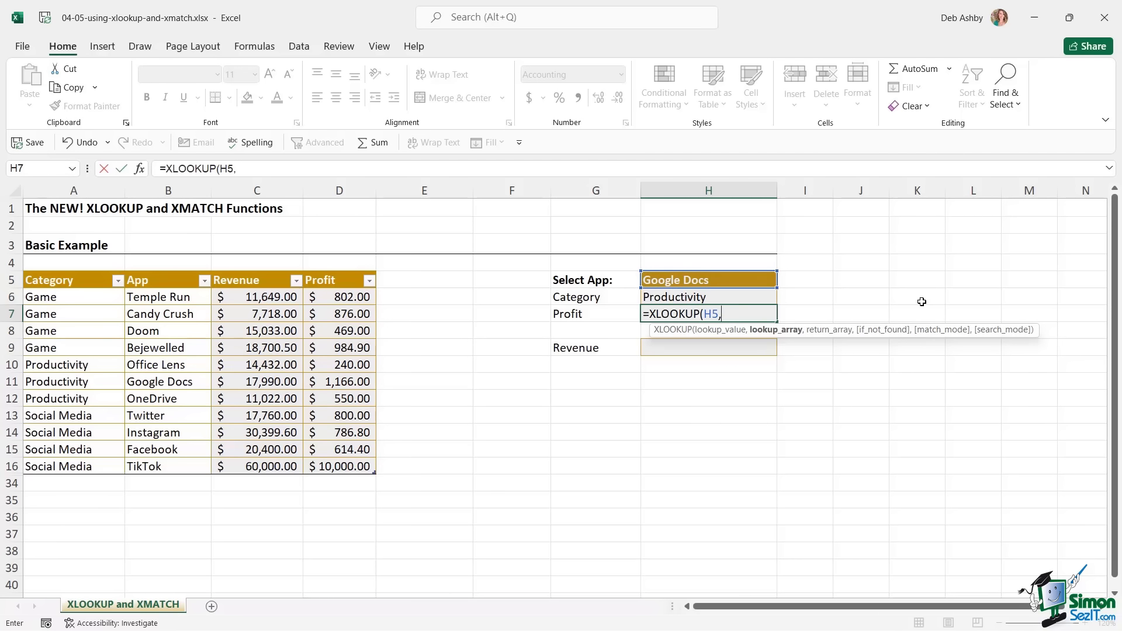
text(Apps)
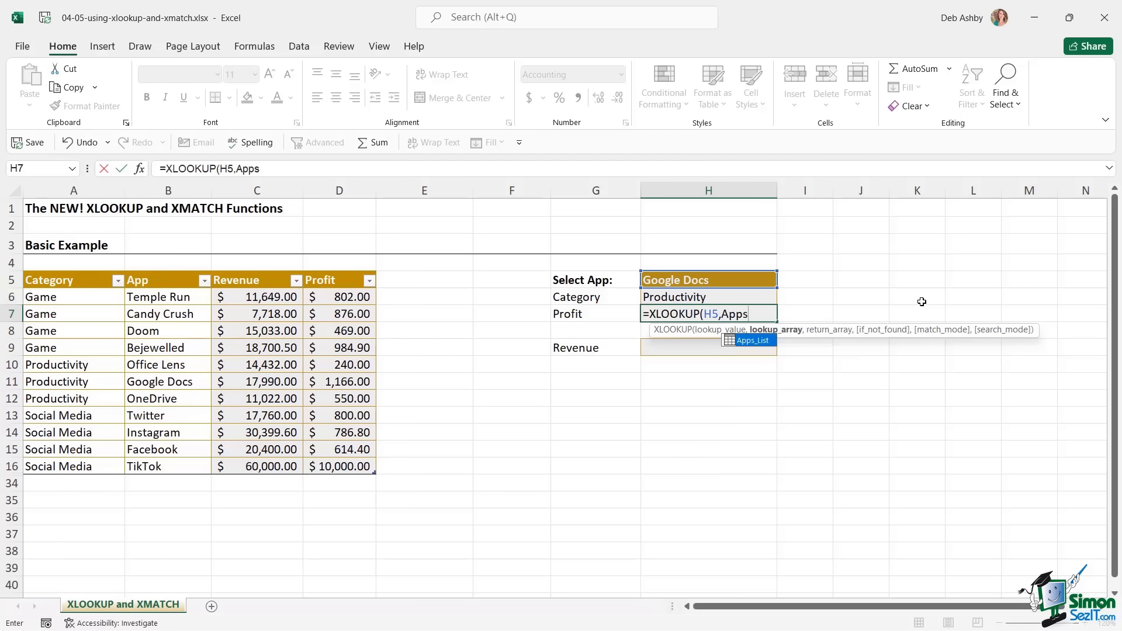
double_click(753, 342)
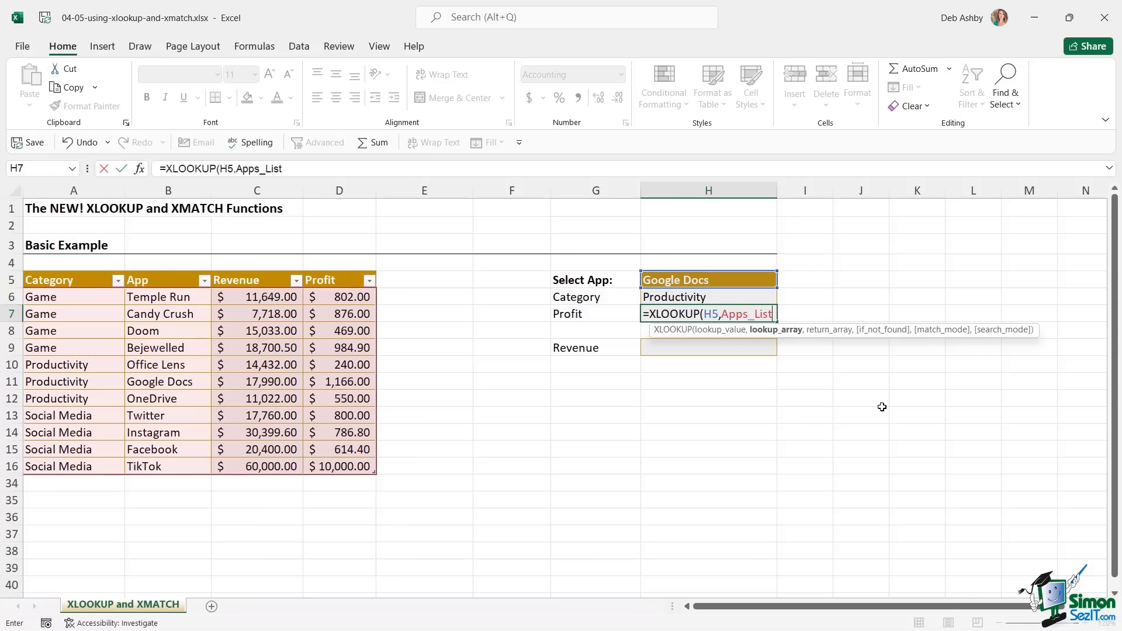
text([)
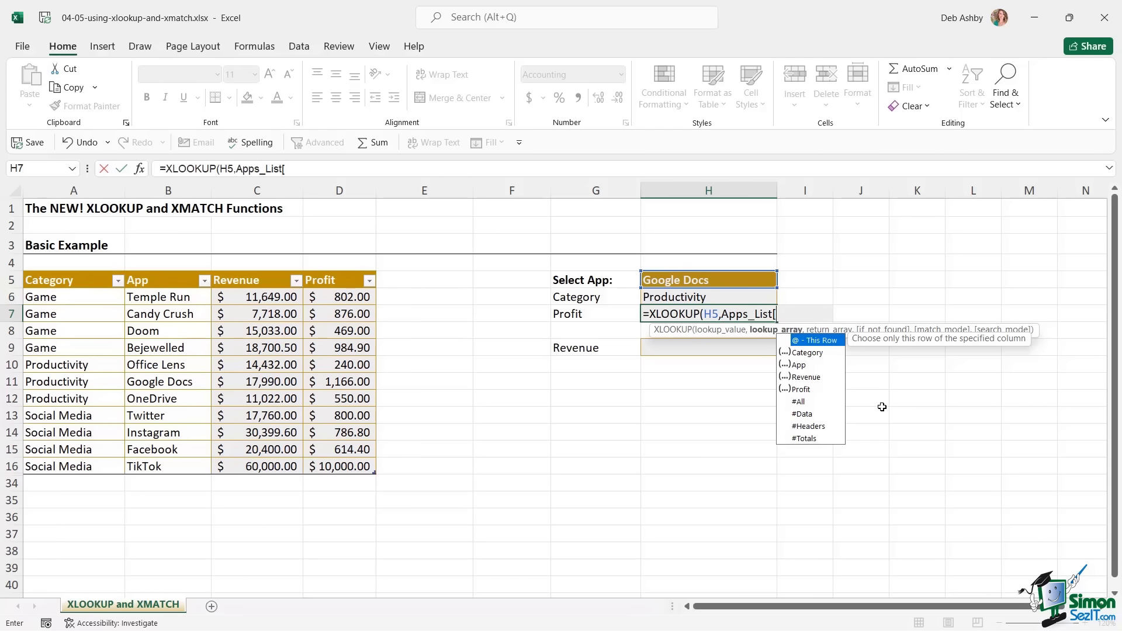
key(Down)
key(Down)
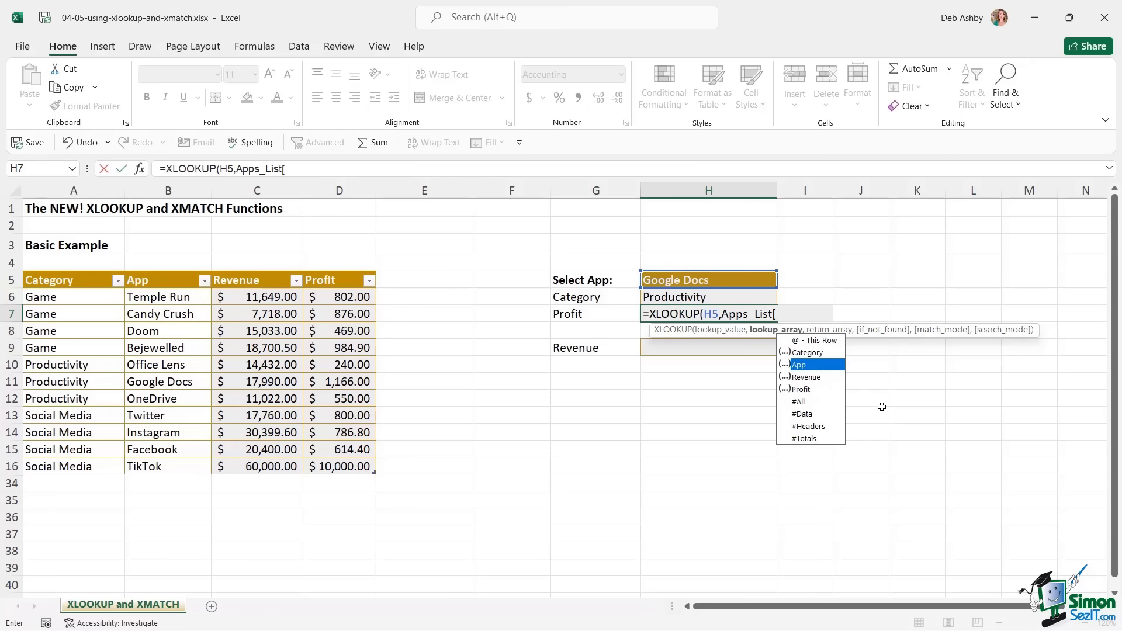
key(Tab)
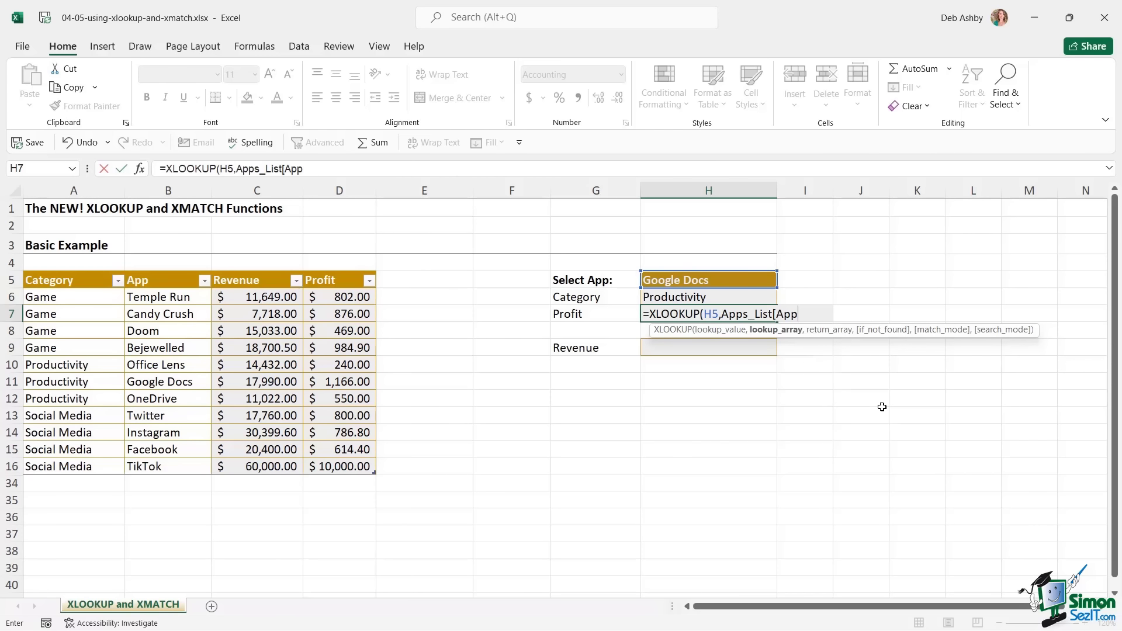
text(])
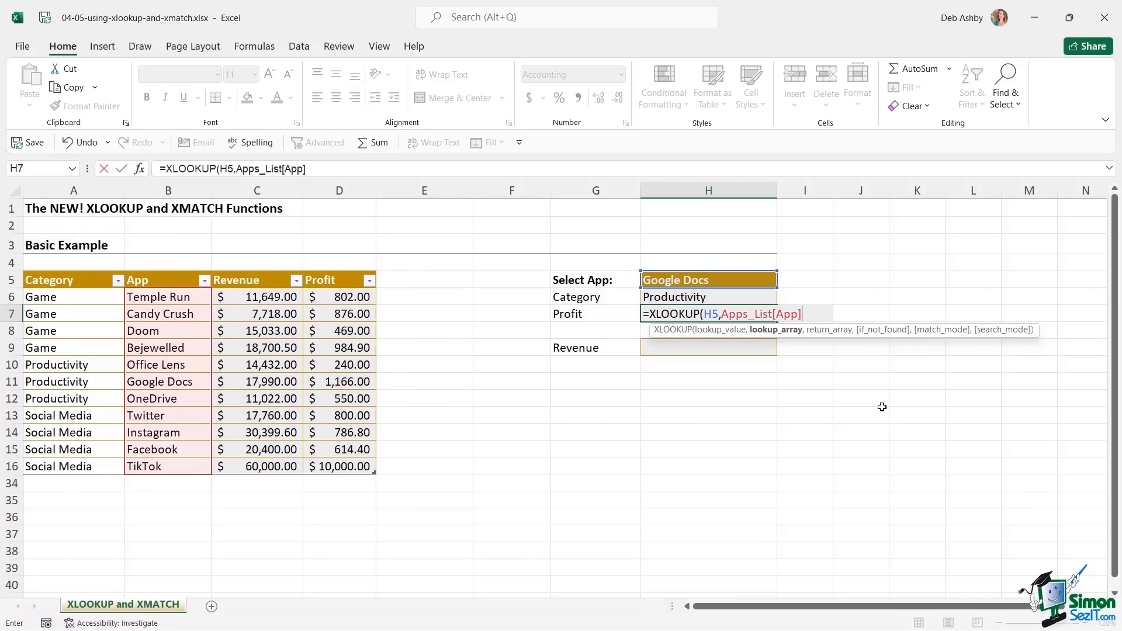
- Add Apps_List[Profit] as the return array of the XLOOKUP formula in H7
text(,)
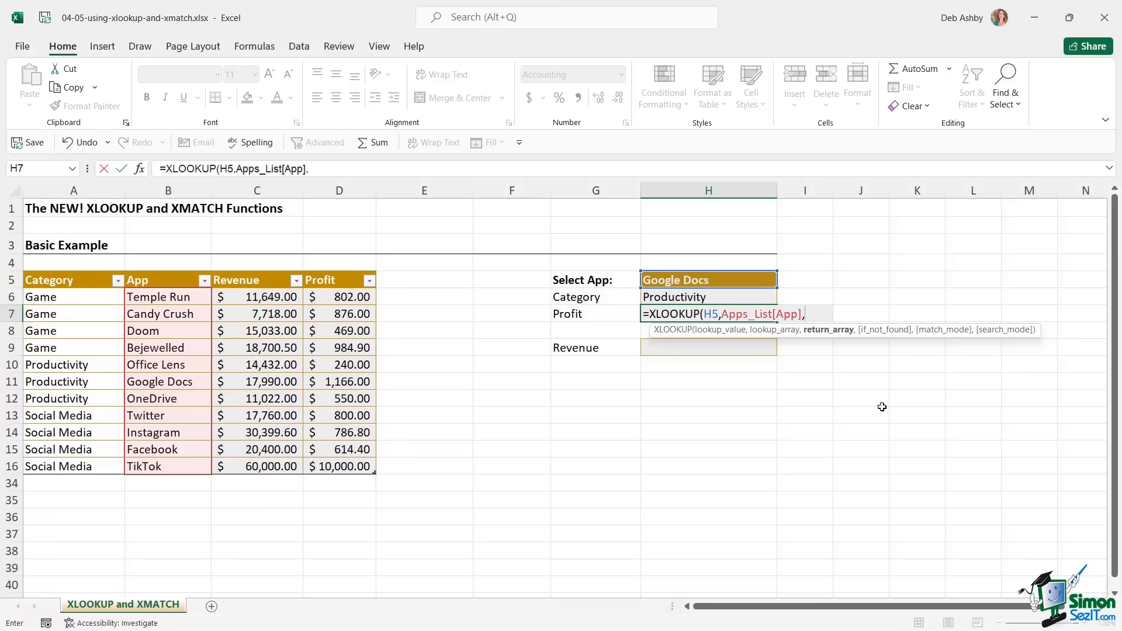
text(Apps)
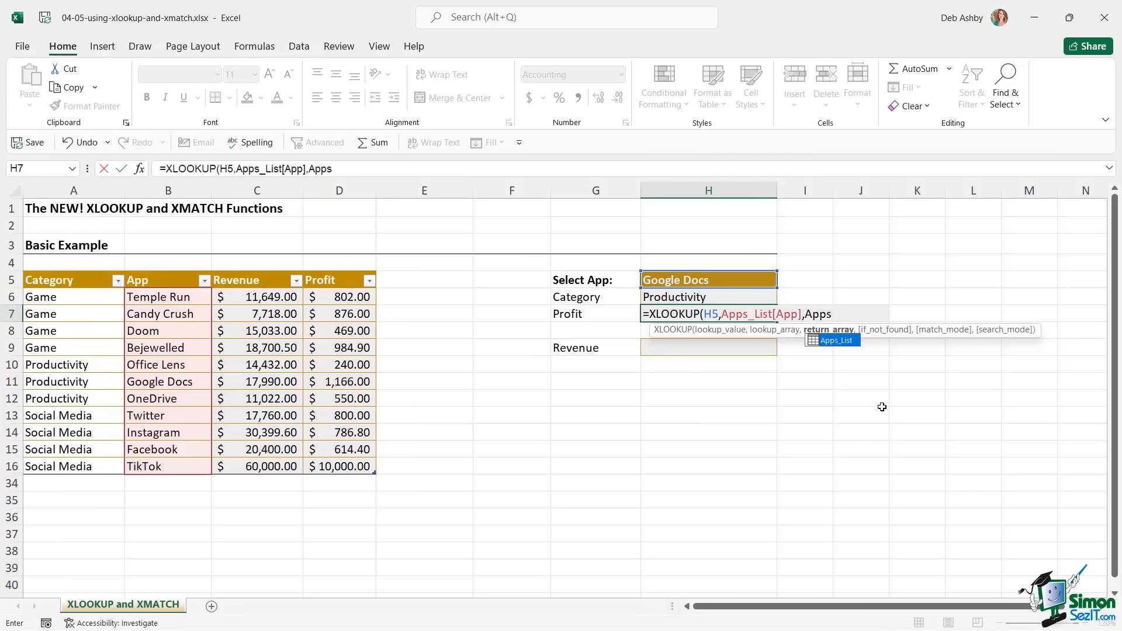
key(Tab)
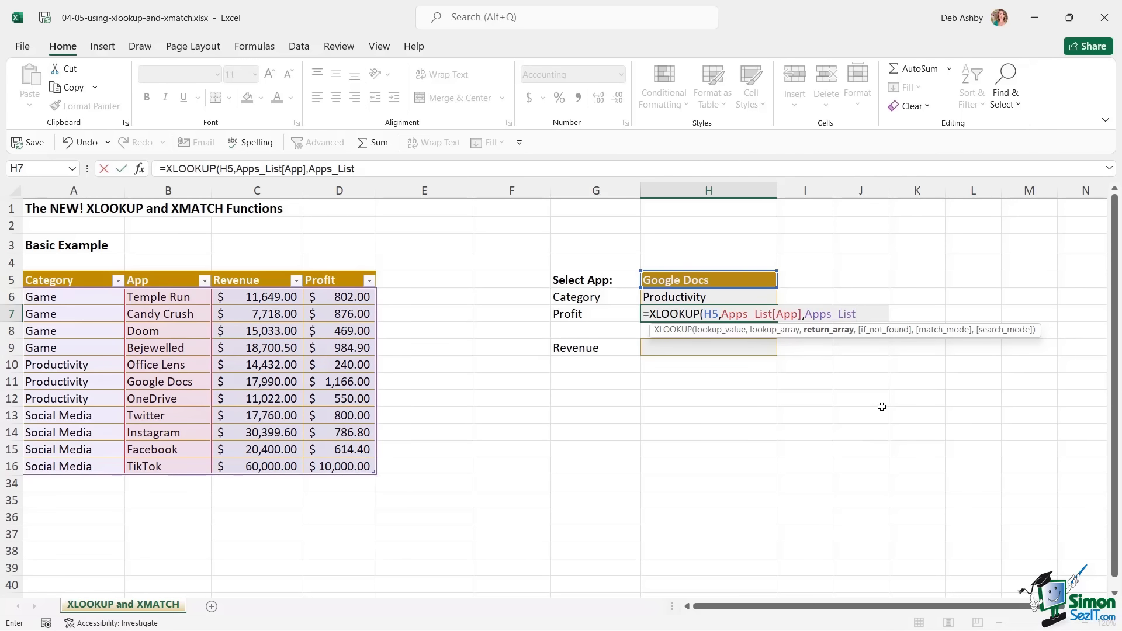
text([)
key(Down)
key(Down)
key(Down)
key(Down)
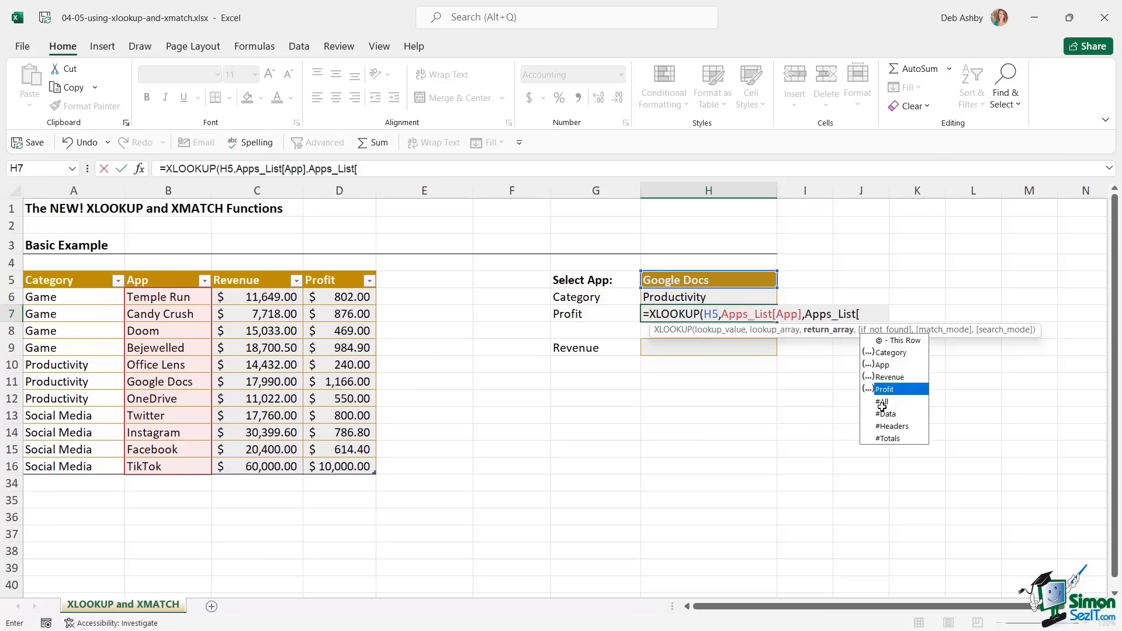
key(Tab)
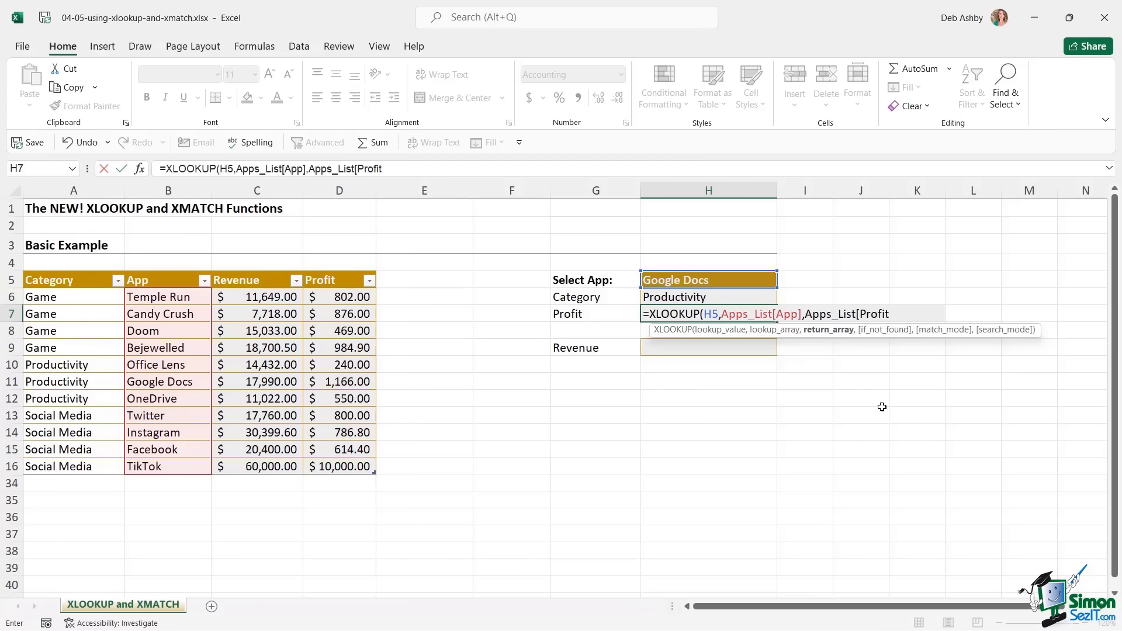
text(])
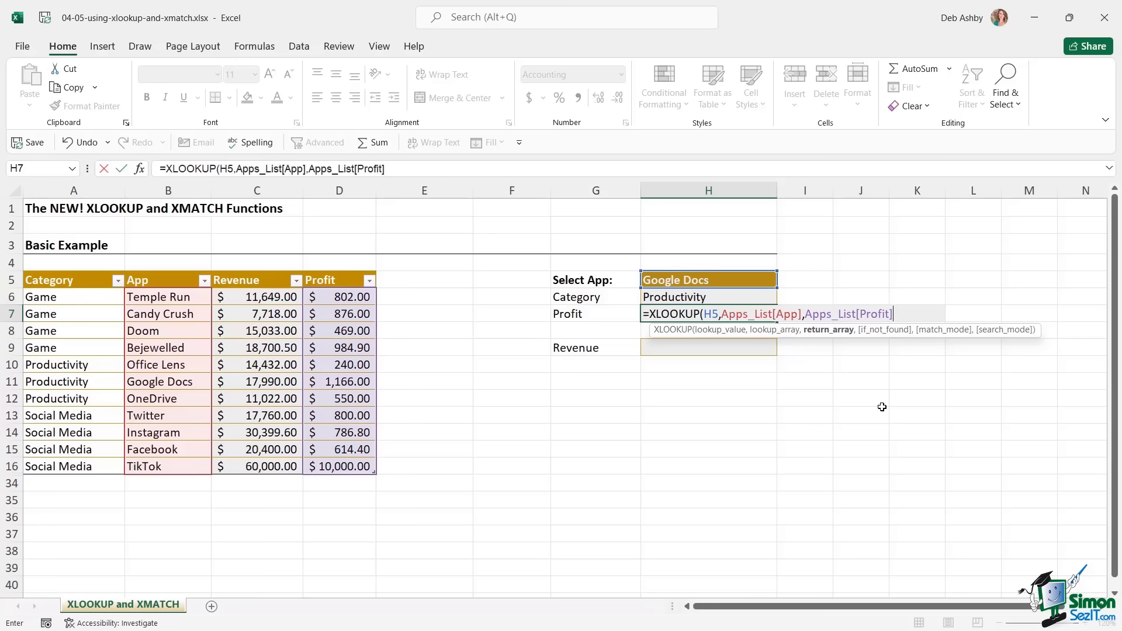
- Complete the H7 formula with the if-not-found argument left empty, match mode 0 and search mode 1, and compare the result with the Google Docs row
text(,,)
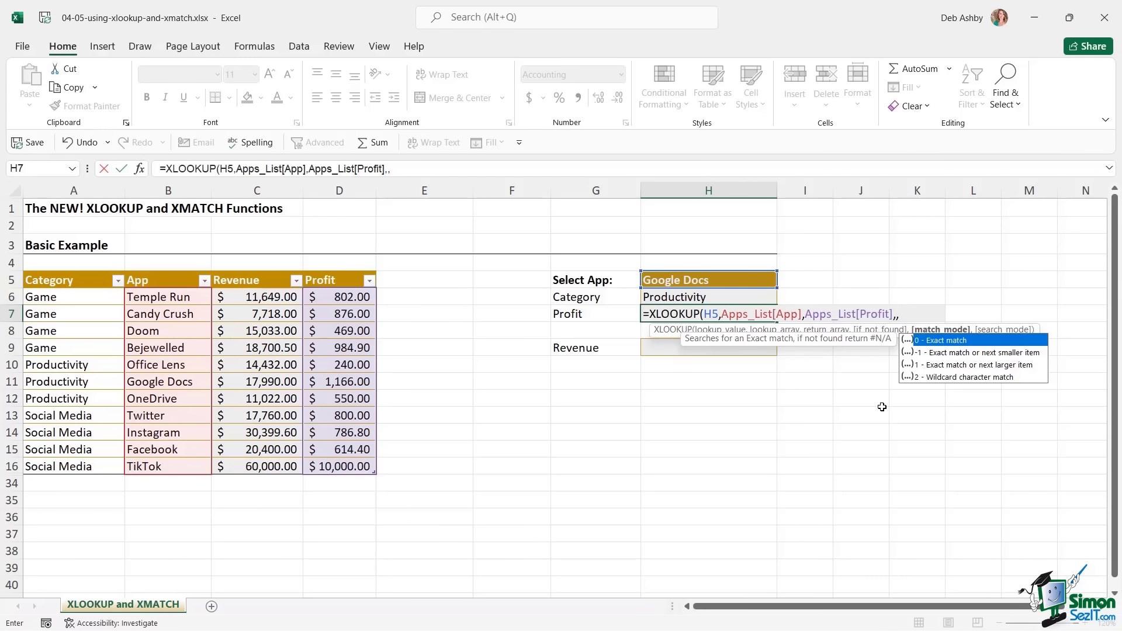
text(0,)
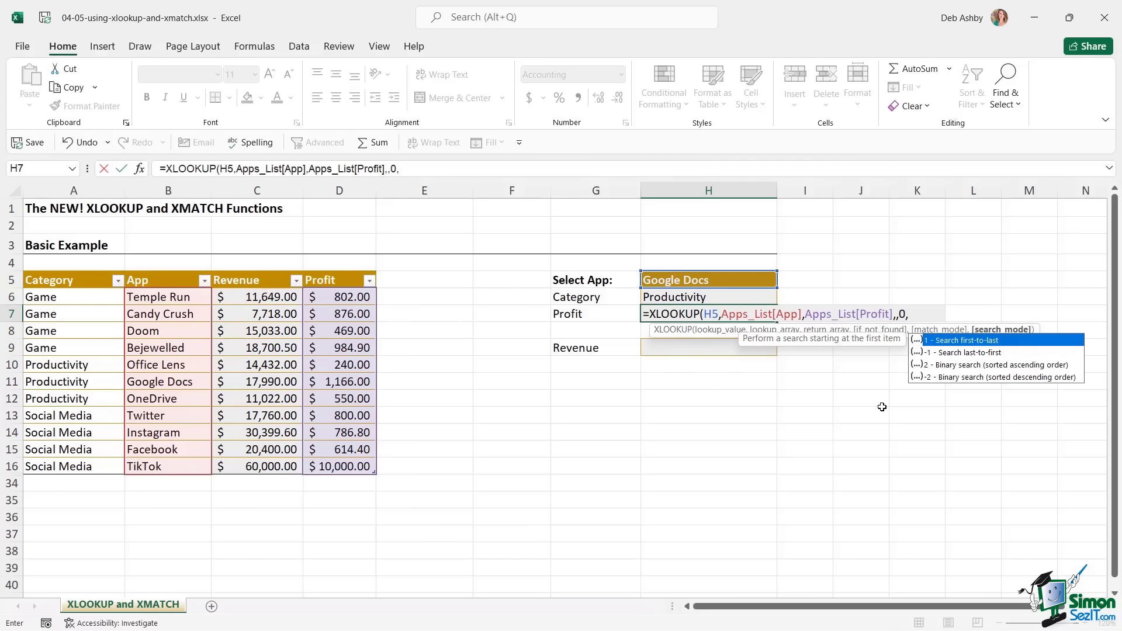
text(1)
text())
key(Return)
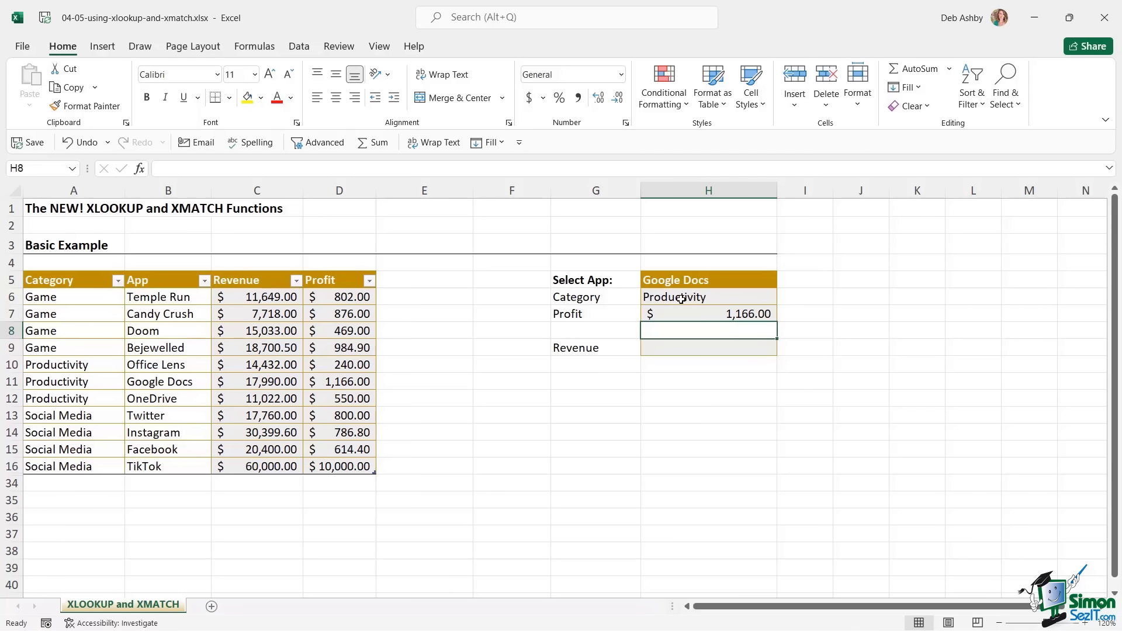
drag(67, 381, 357, 382)
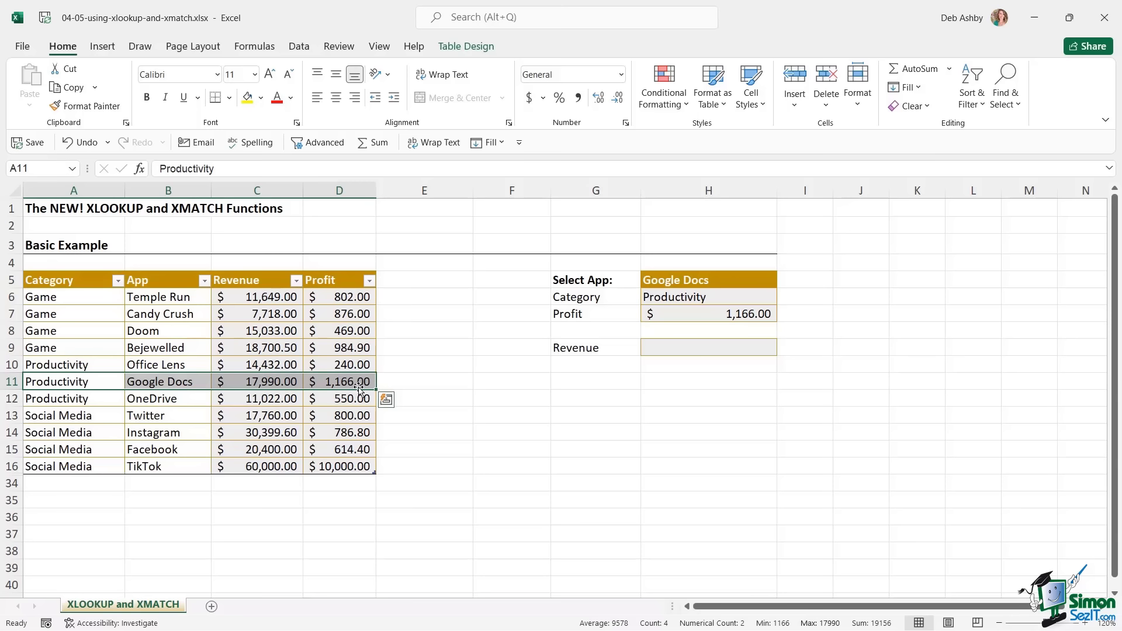
- In the Revenue cell H9, begin an XLOOKUP formula with H5 as lookup value and Apps_List[App] as lookup array
click(664, 351)
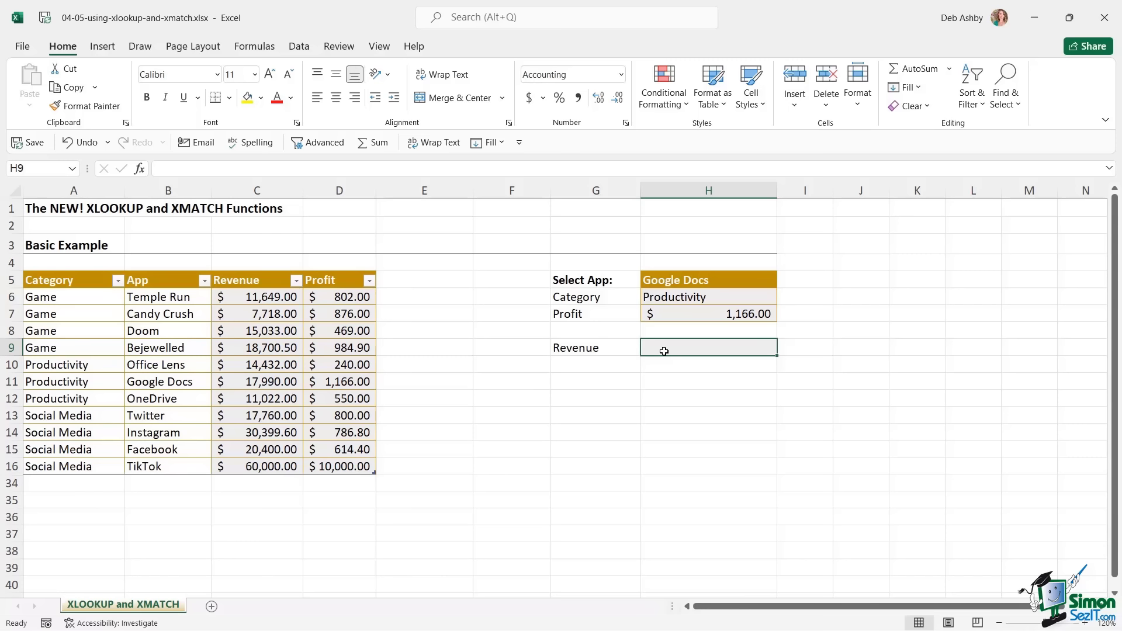
text(=XLOO)
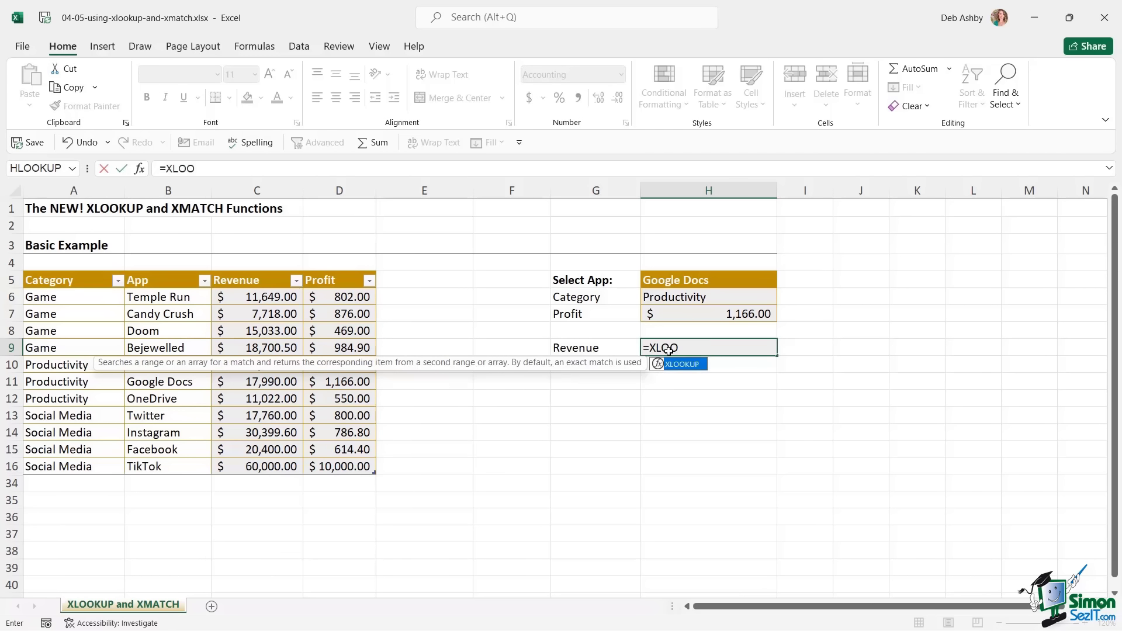
key(Tab)
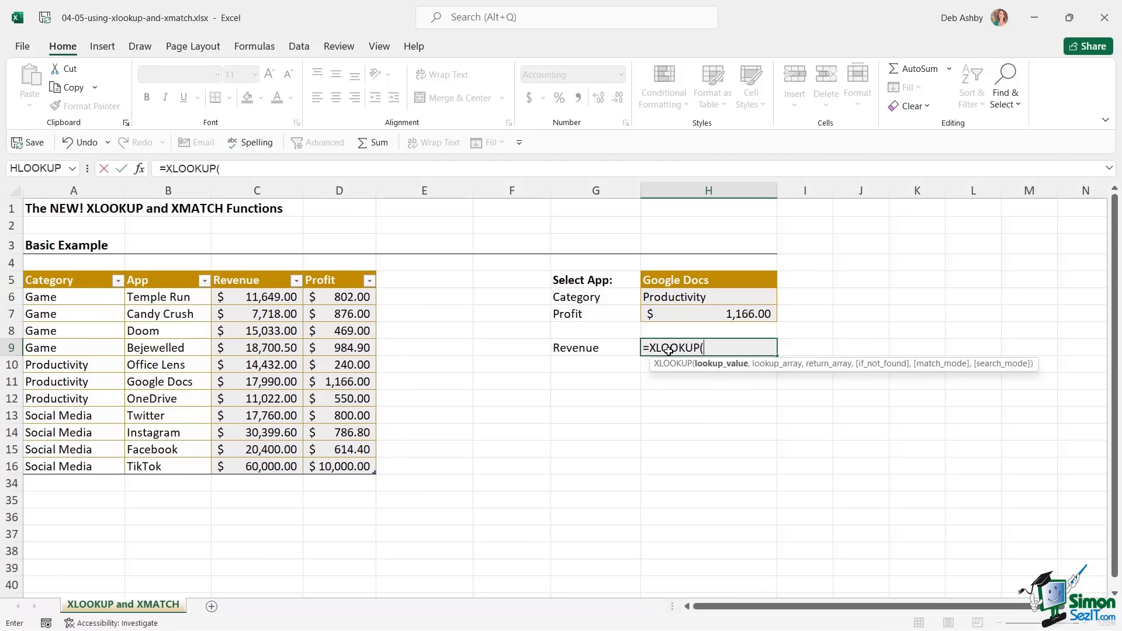
click(714, 282)
text(,)
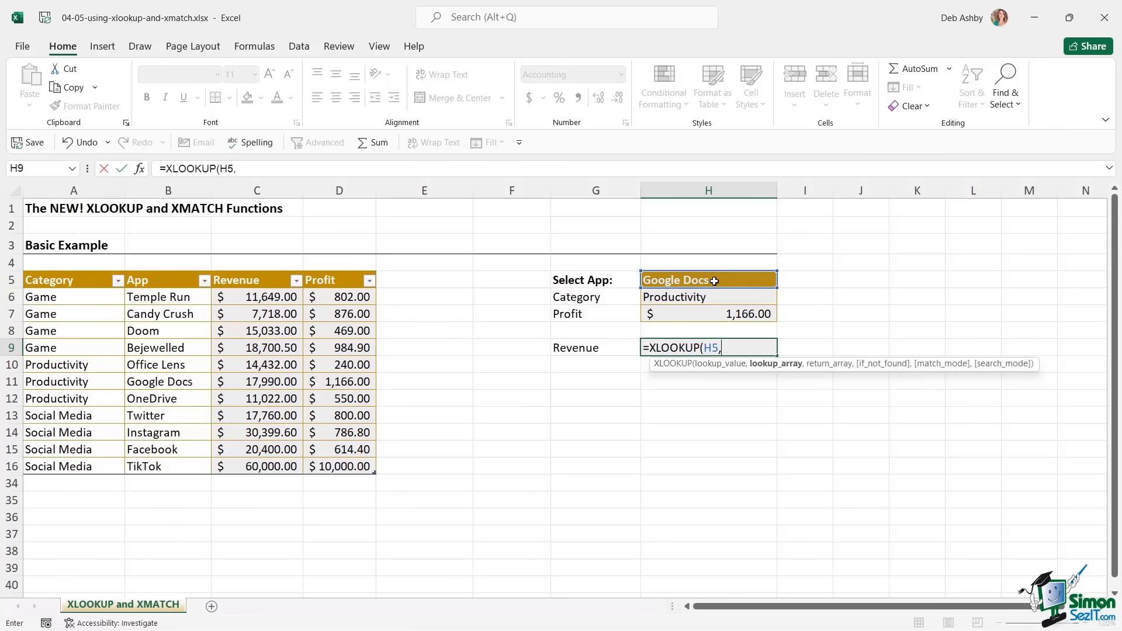
text(Apps)
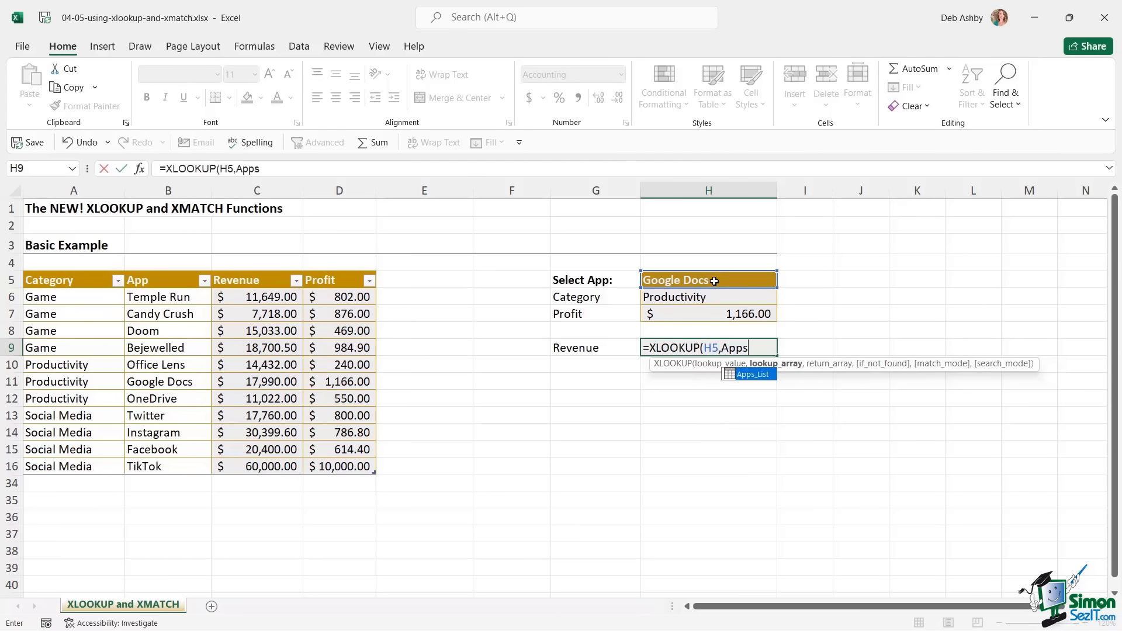
key(Tab)
text([)
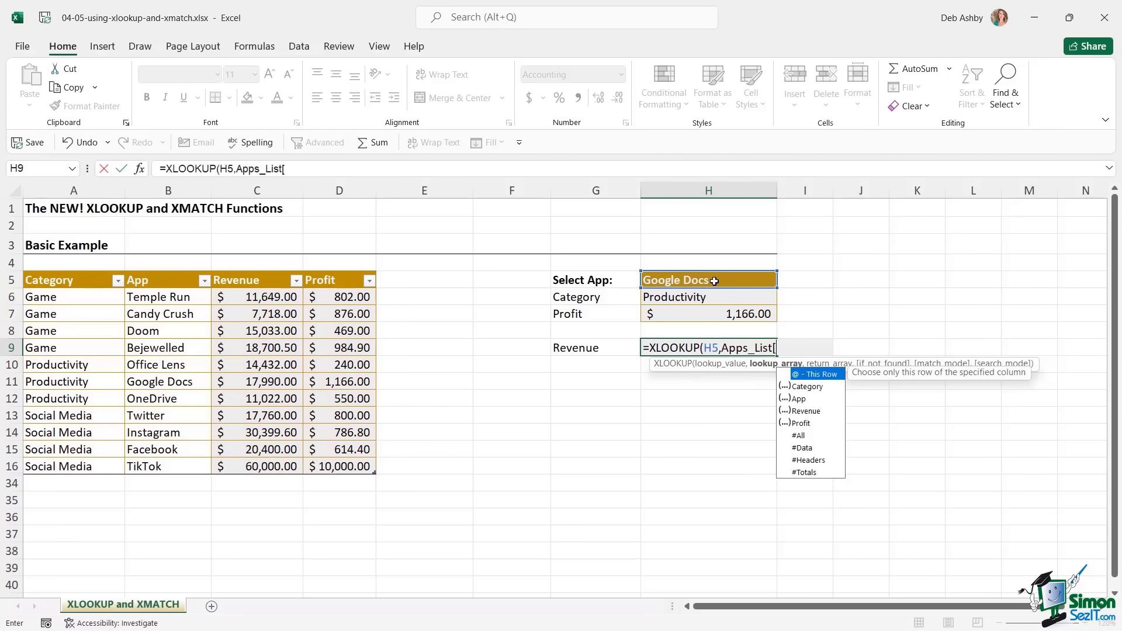
key(Down)
key(Down)
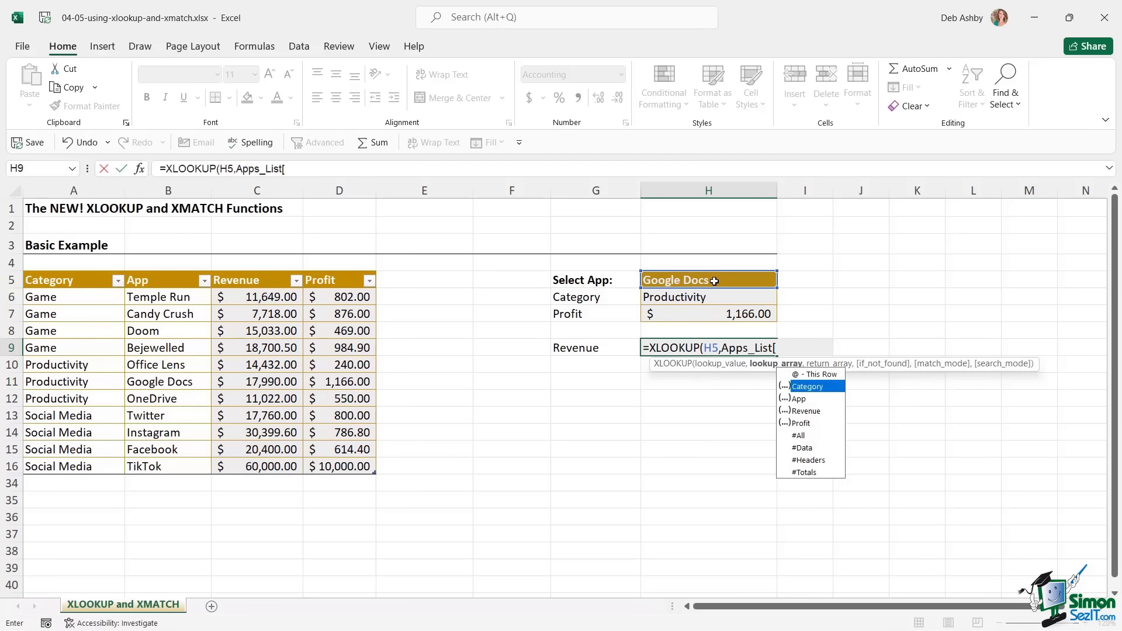
key(Tab)
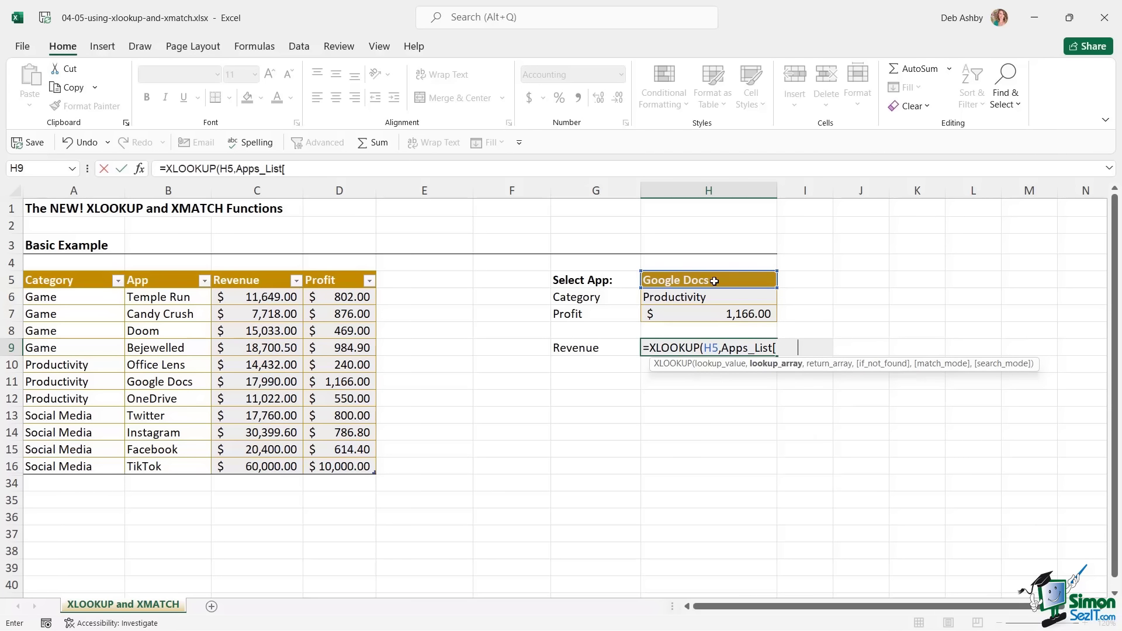
text(],)
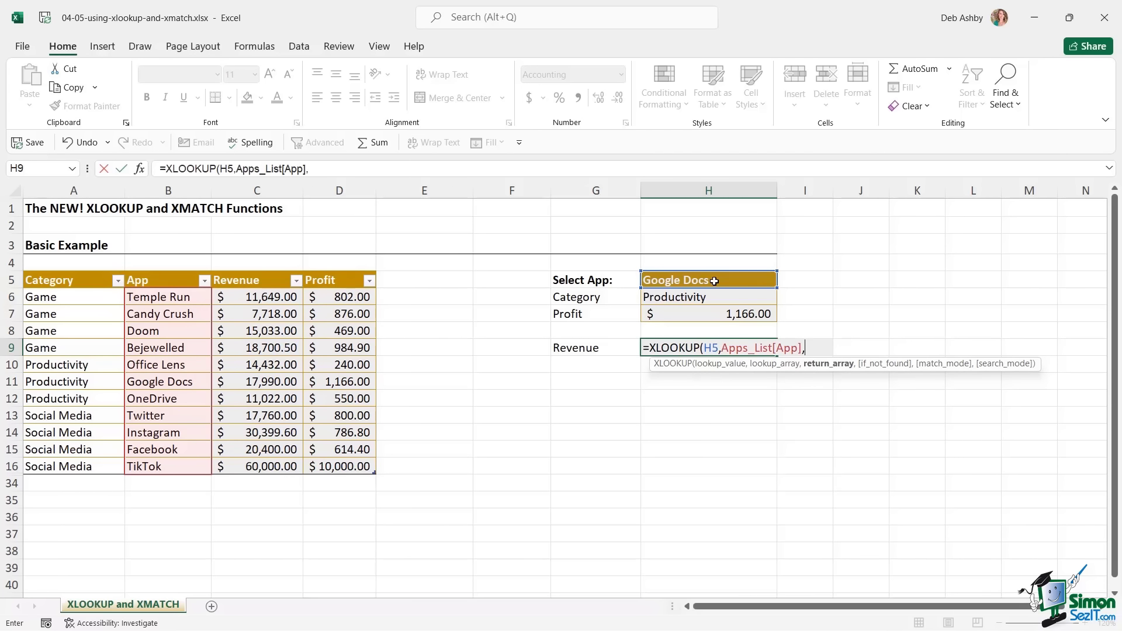
- Add Apps_List[Revenue] as the return array of the XLOOKUP formula in H9
text(Apps)
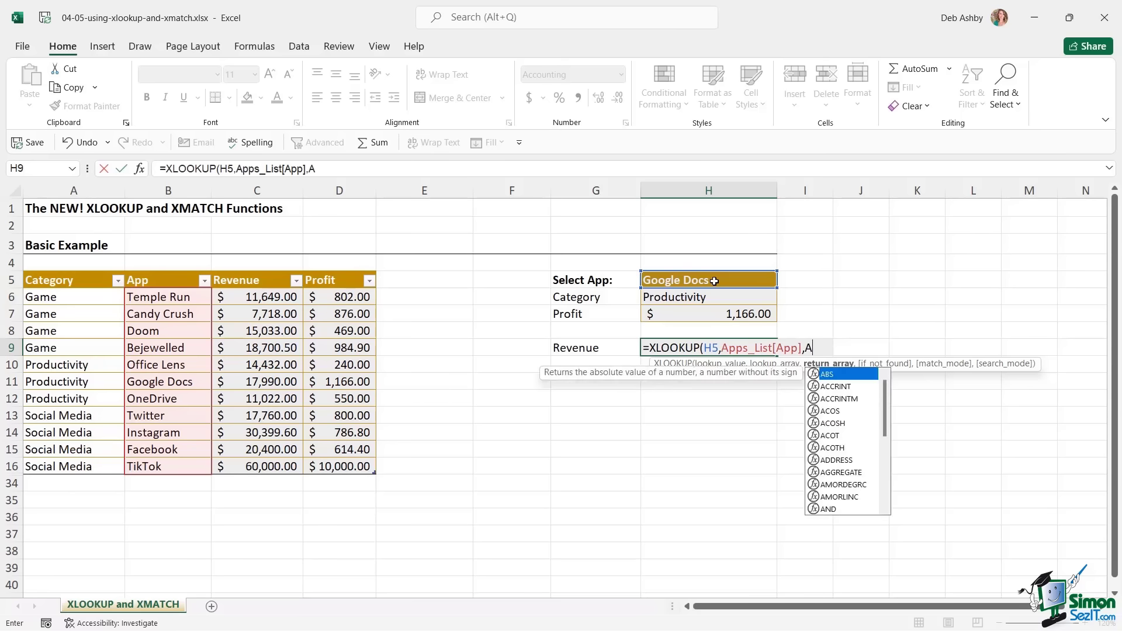
key(Tab)
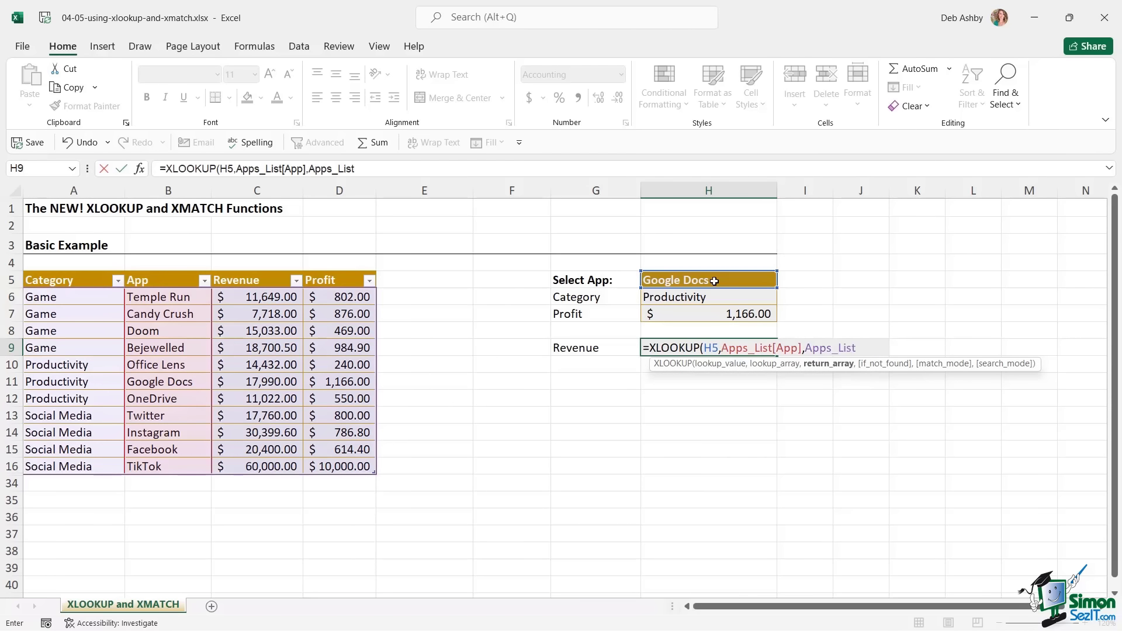
text([)
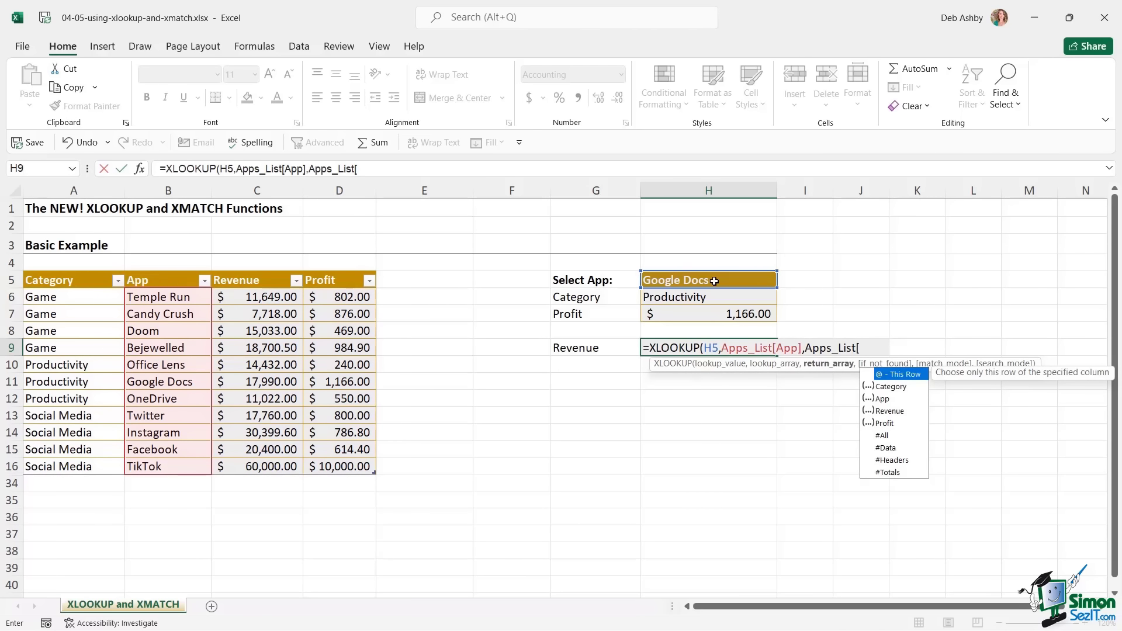
key(Down)
key(Down)
key(Down)
key(Tab)
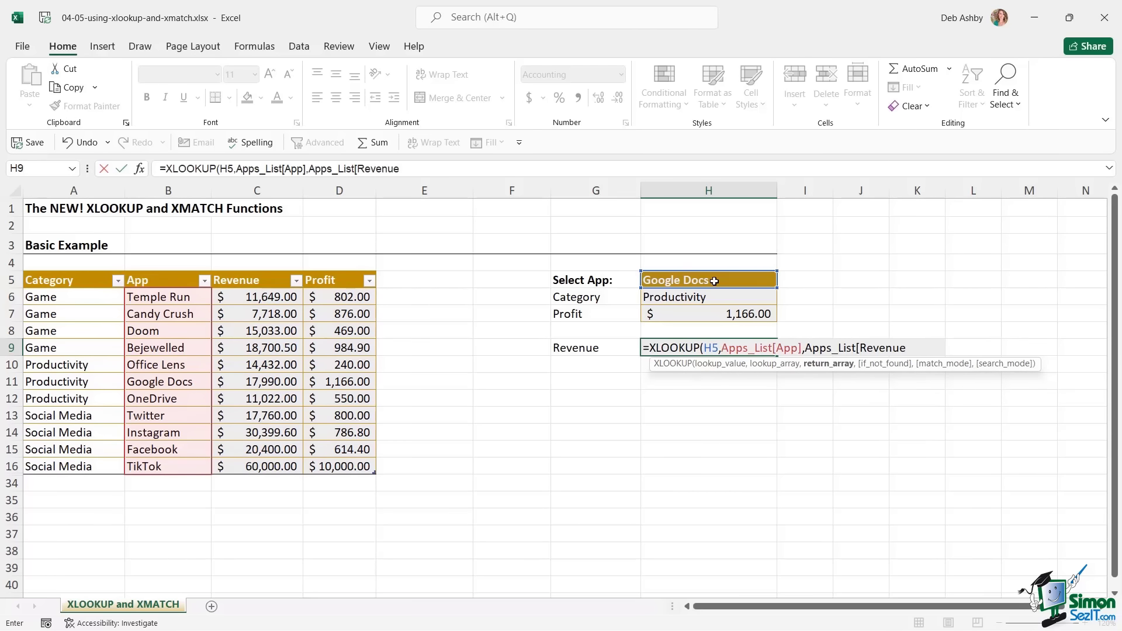
text(],)
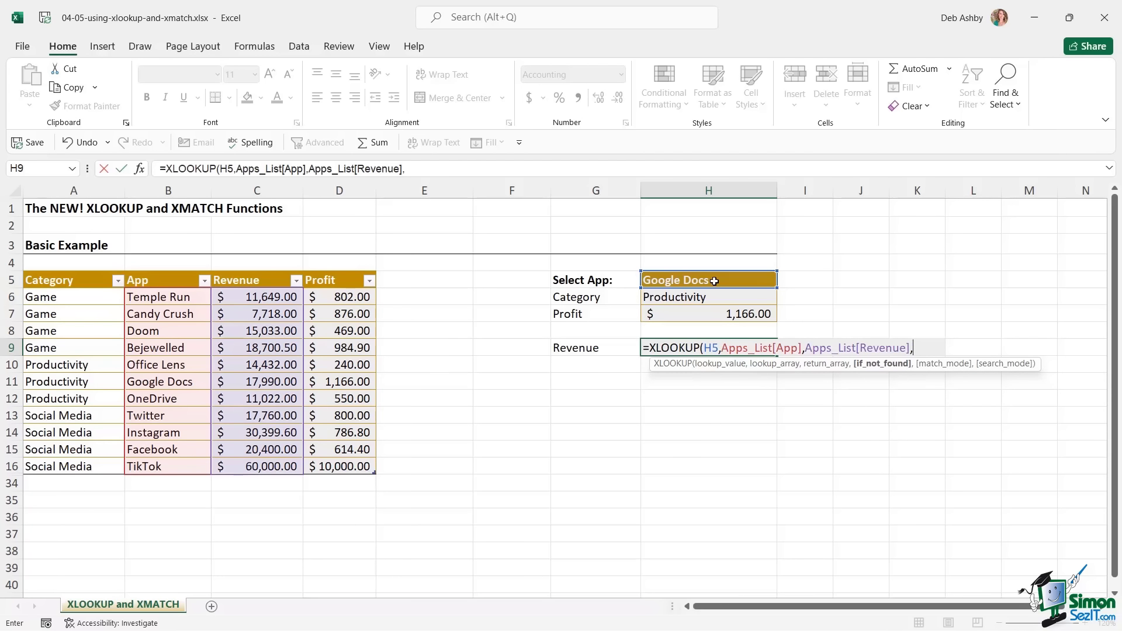
- Complete the H9 formula with the if-not-found argument left empty, match mode 0 and search mode 1
text(,)
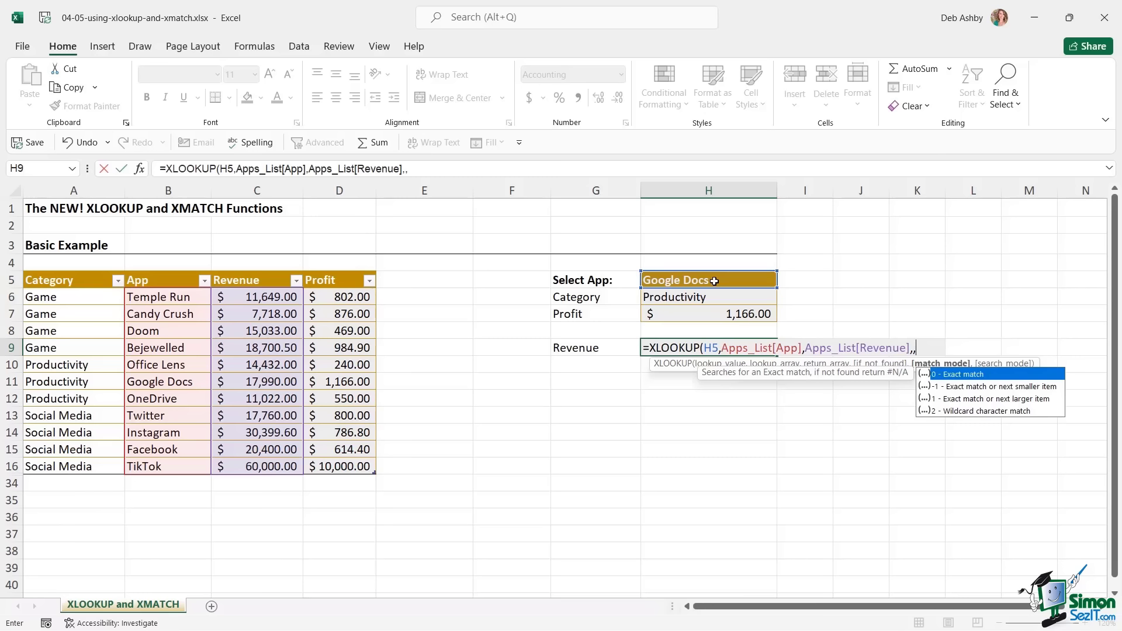
text(0,)
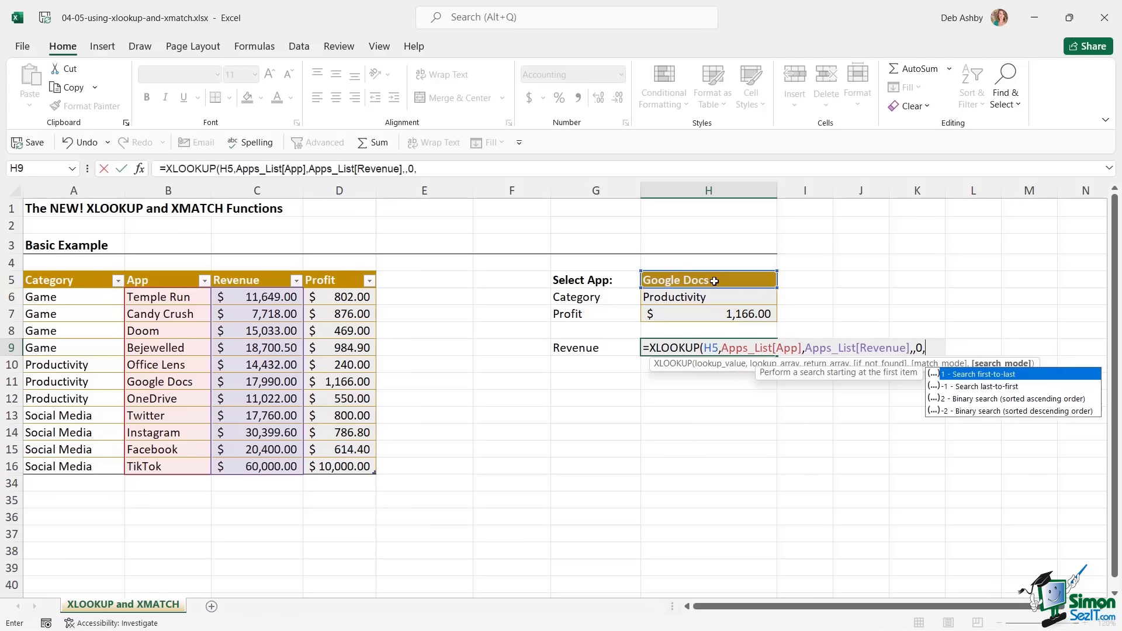
text(1))
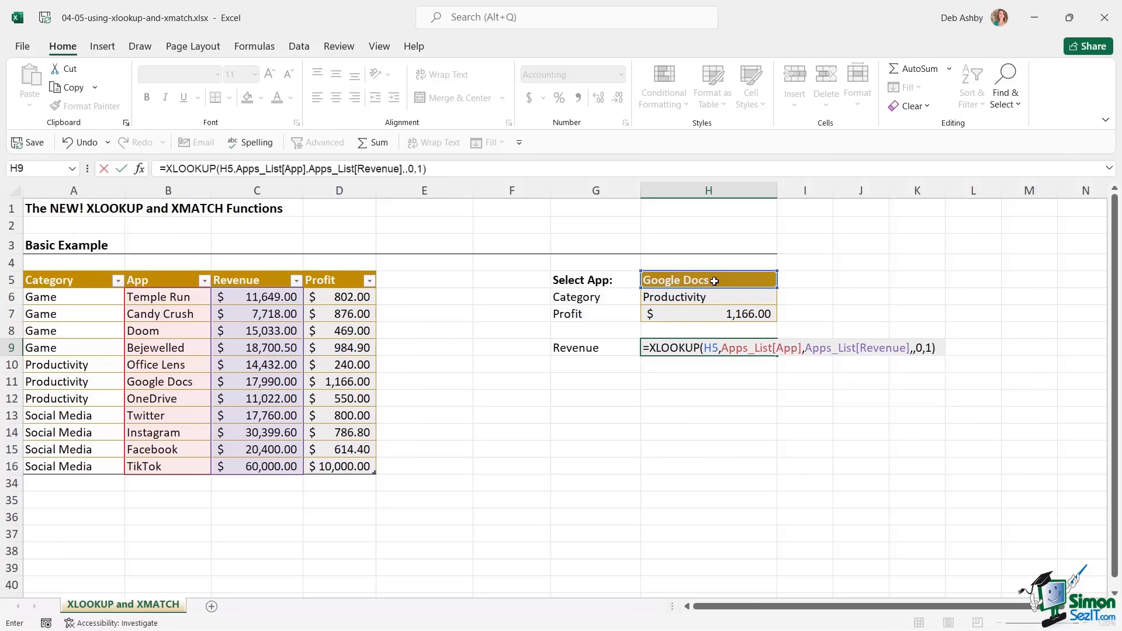
key(Return)
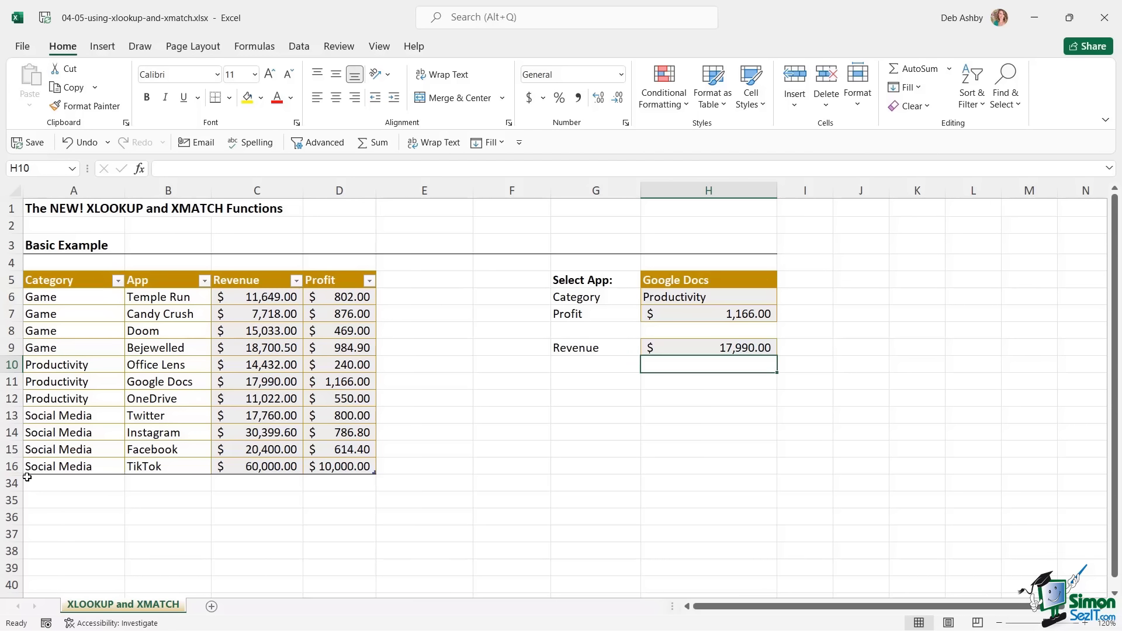
- Enter a second Google Docs record in row 34, directly below the table, with category Utility, revenue 50000 and profit 5000
click(77, 484)
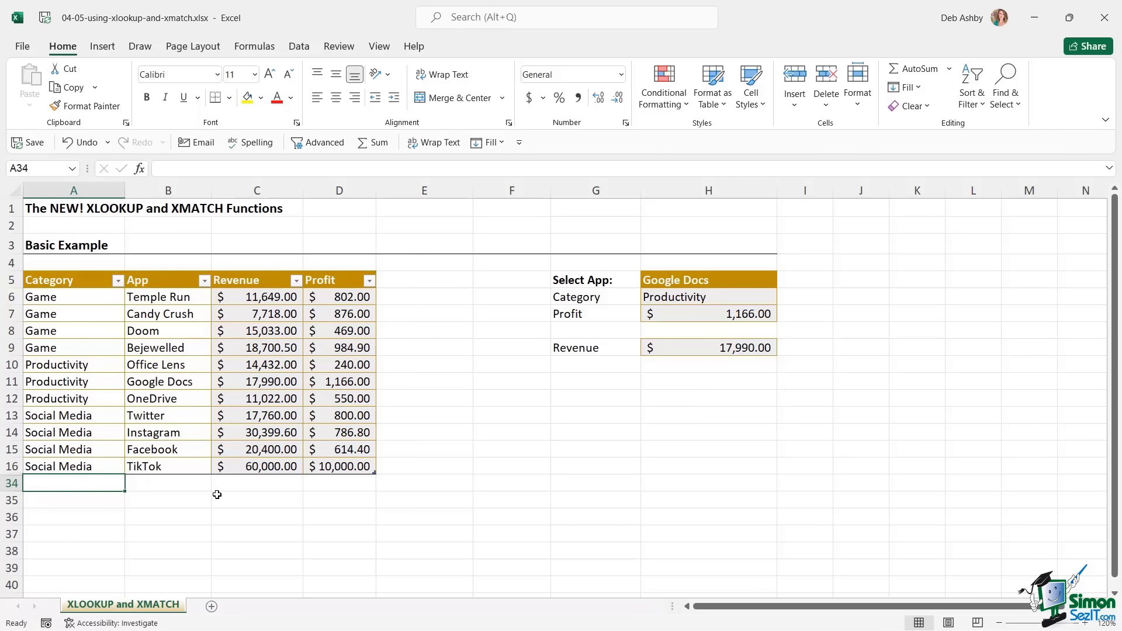
text(Util)
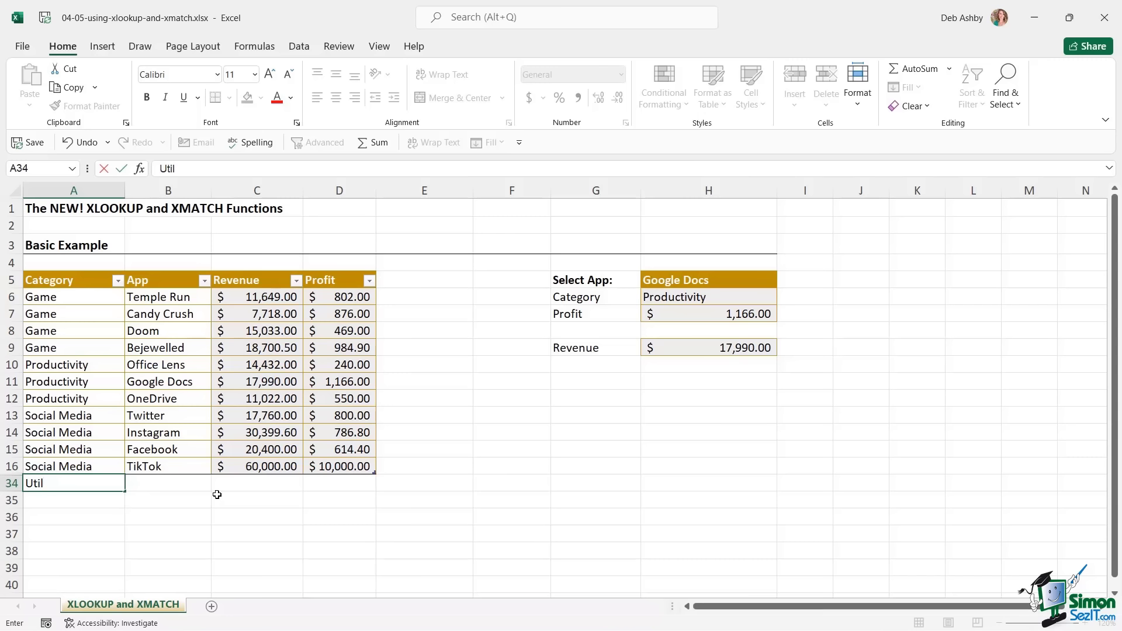
text(ity)
key(Tab)
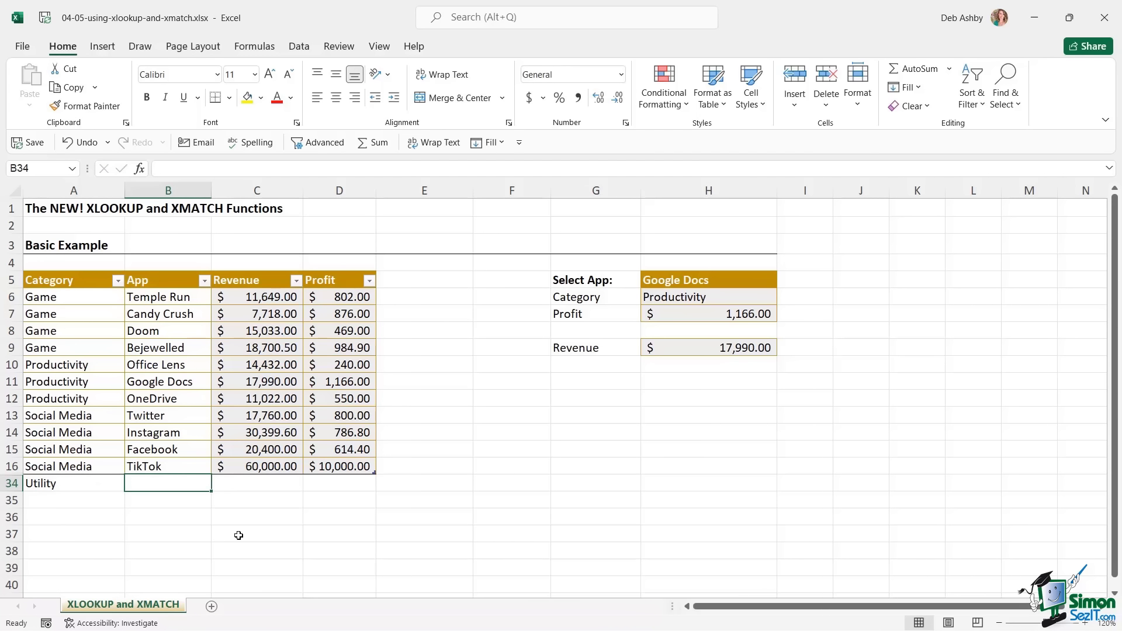
text(Google Docs)
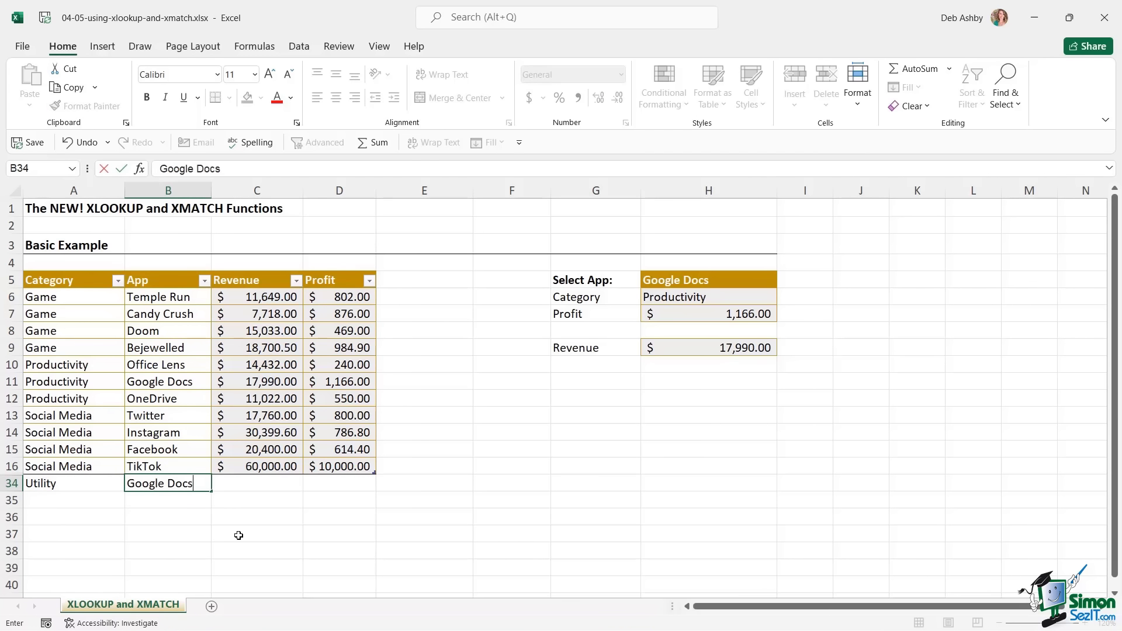
key(Tab)
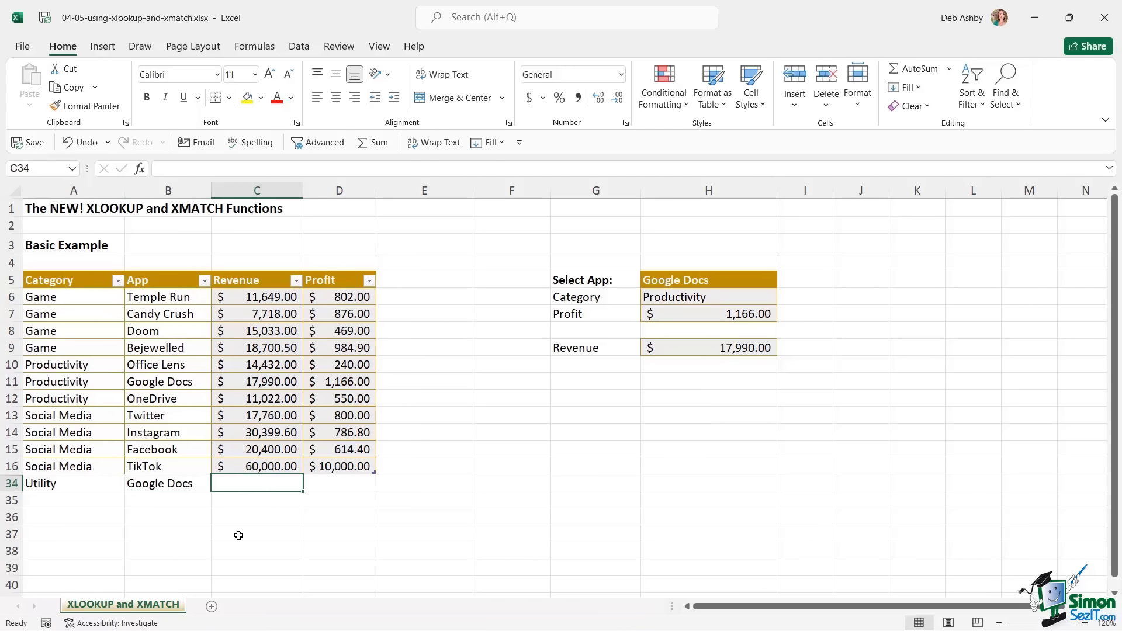
text(50000)
key(Tab)
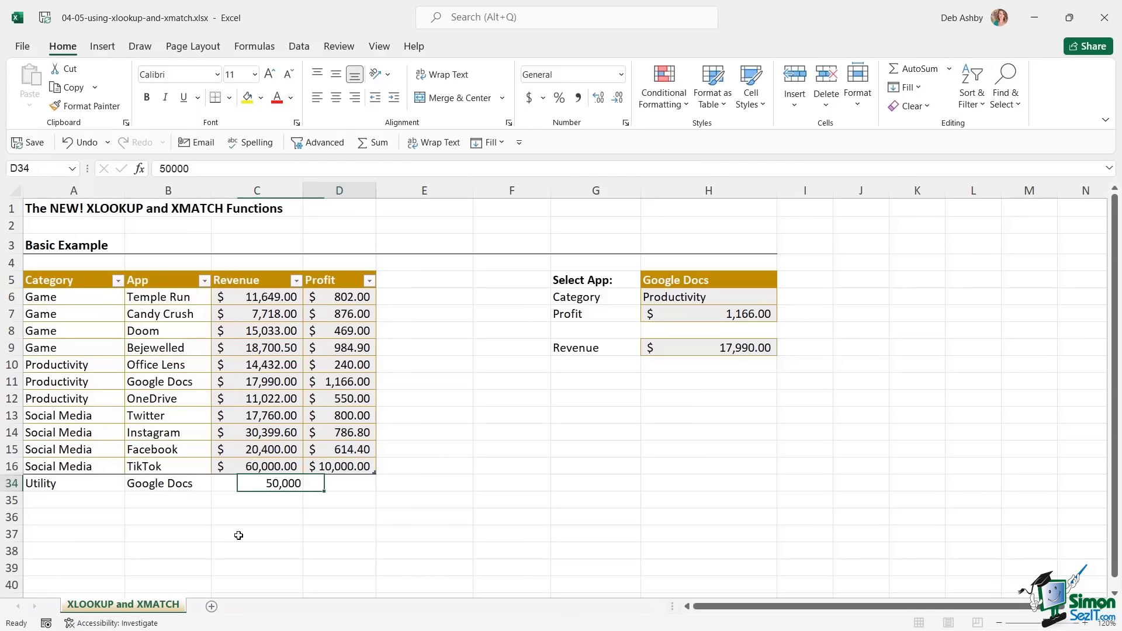
text(5000)
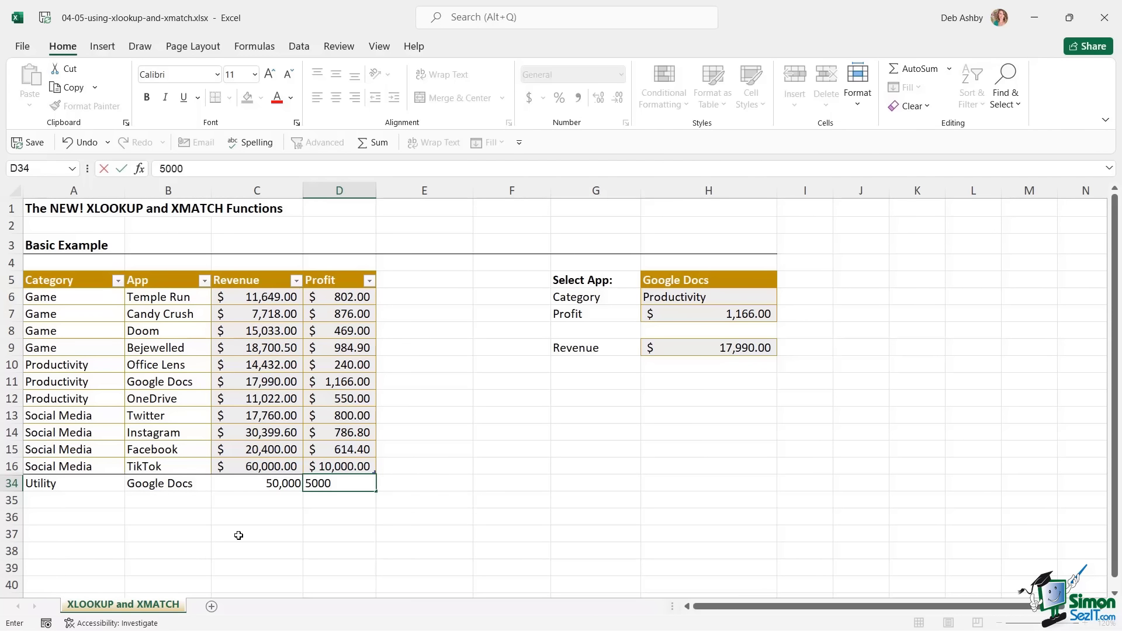
key(Return)
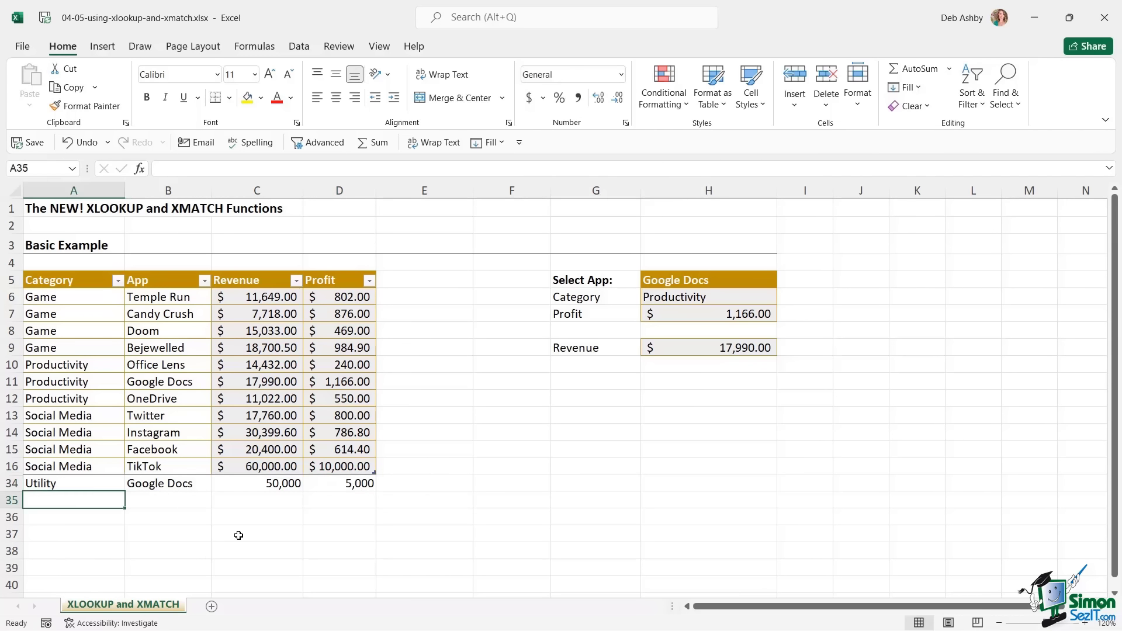
- Extend the Apps_List table to include row 34 and review the entries in its App column
click(373, 471)
drag(375, 474, 376, 492)
click(421, 489)
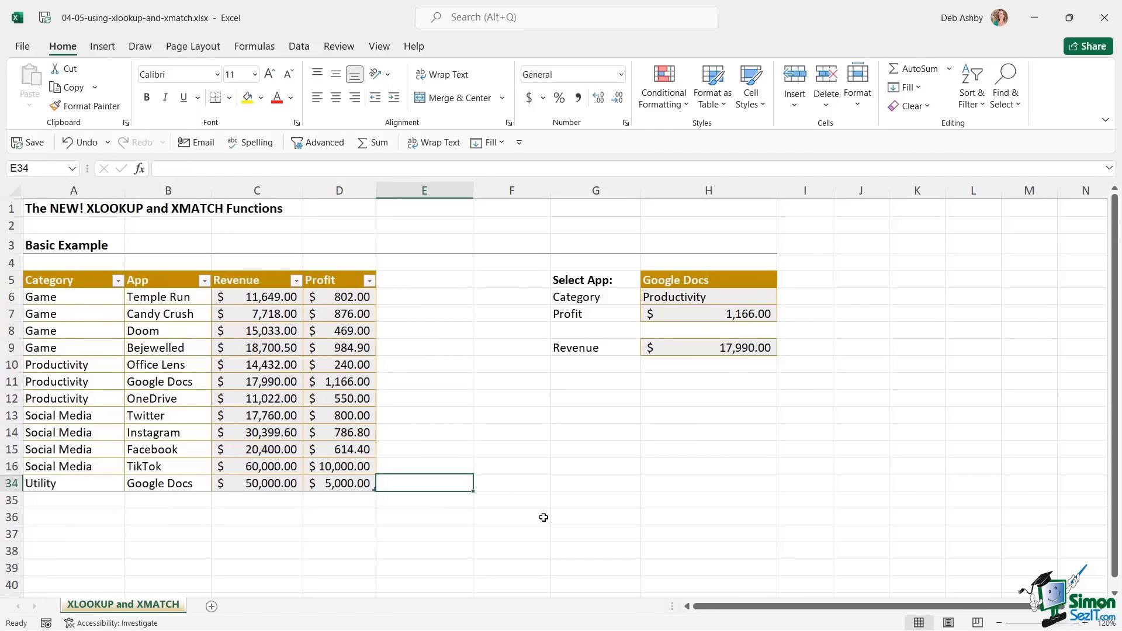
click(154, 484)
click(179, 299)
drag(179, 300, 170, 485)
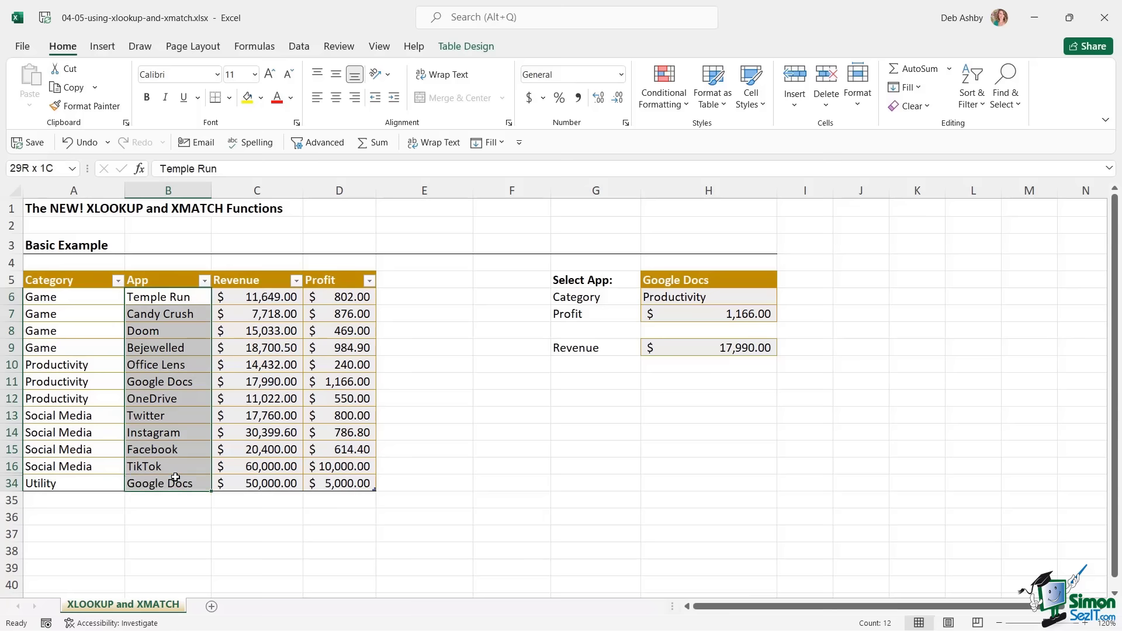
- Set the search mode of the H9 XLOOKUP formula to -1, last-to-first, and compare the result with the Utility row
click(735, 349)
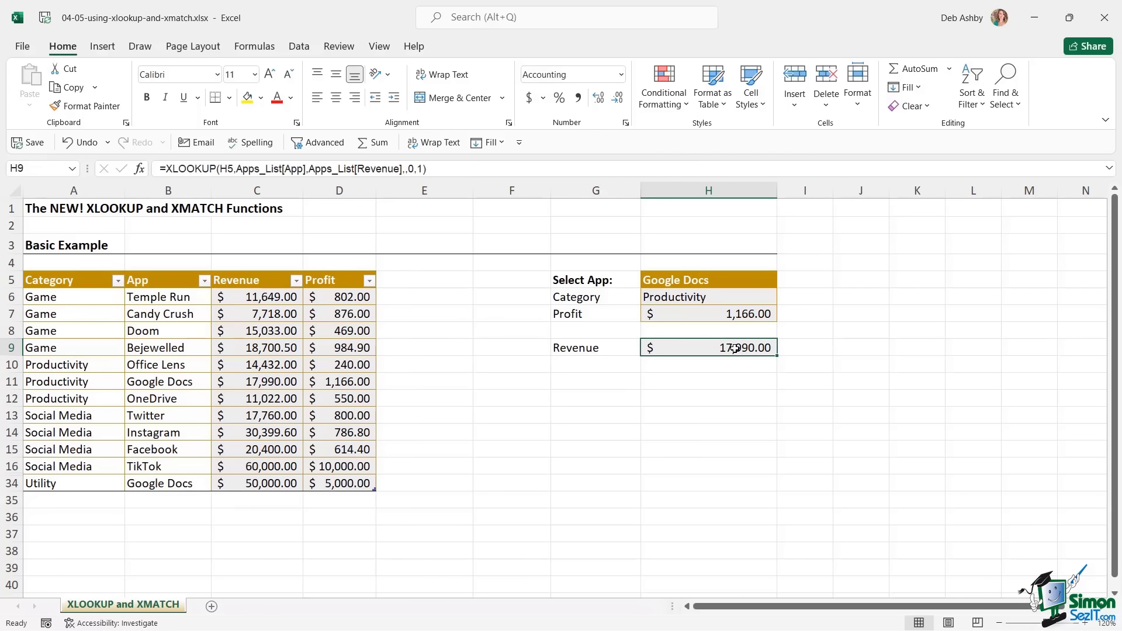
click(264, 382)
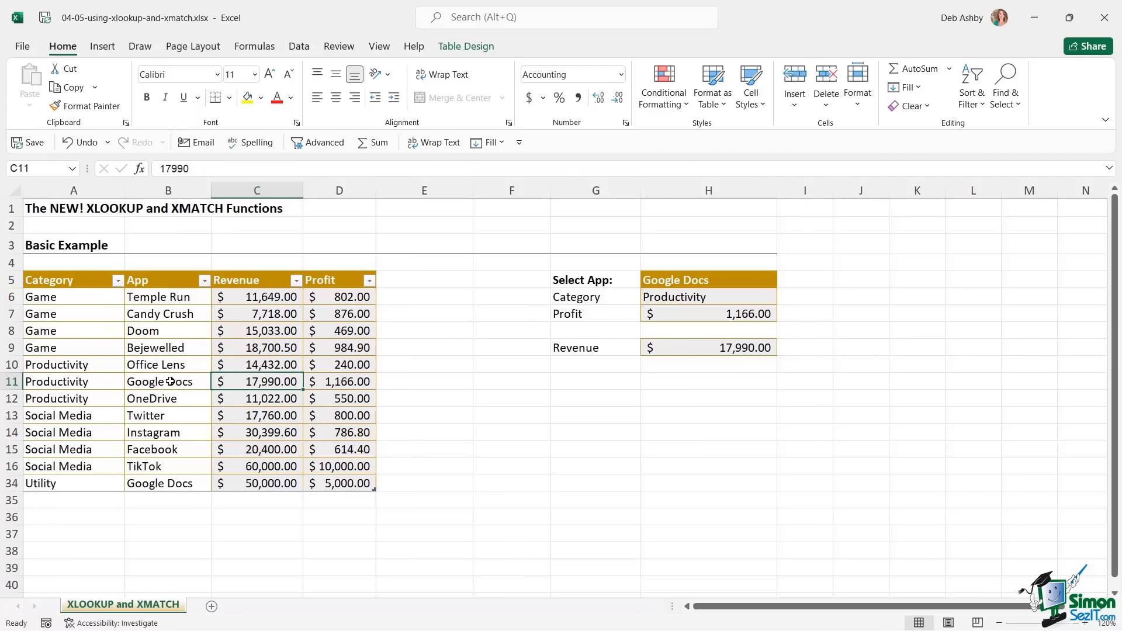
double_click(730, 347)
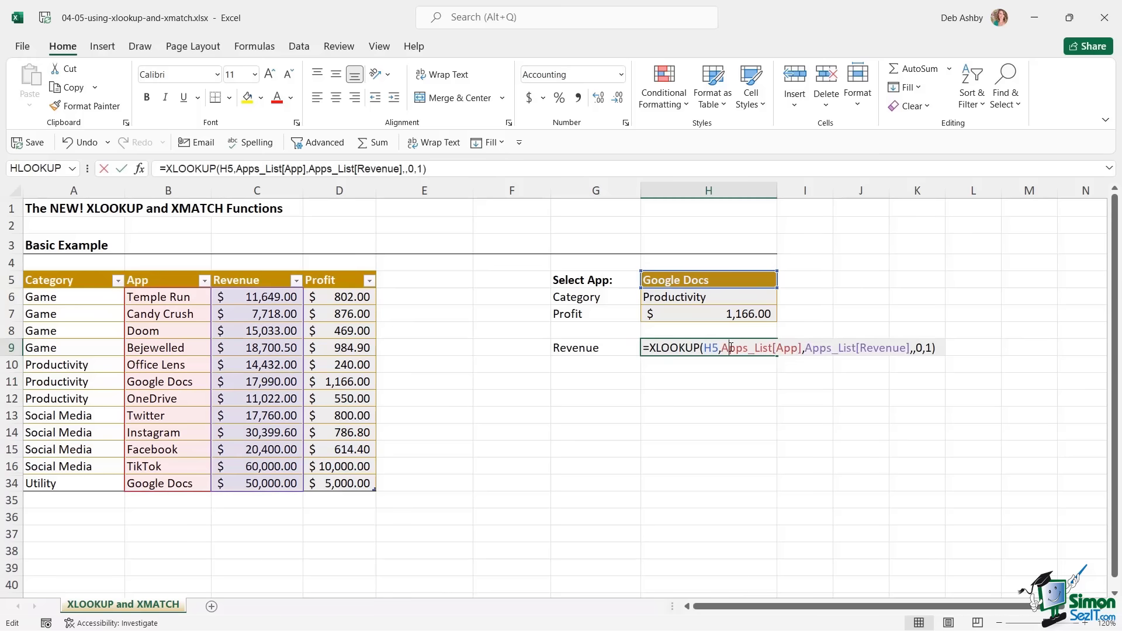
click(932, 346)
key(BackSpace)
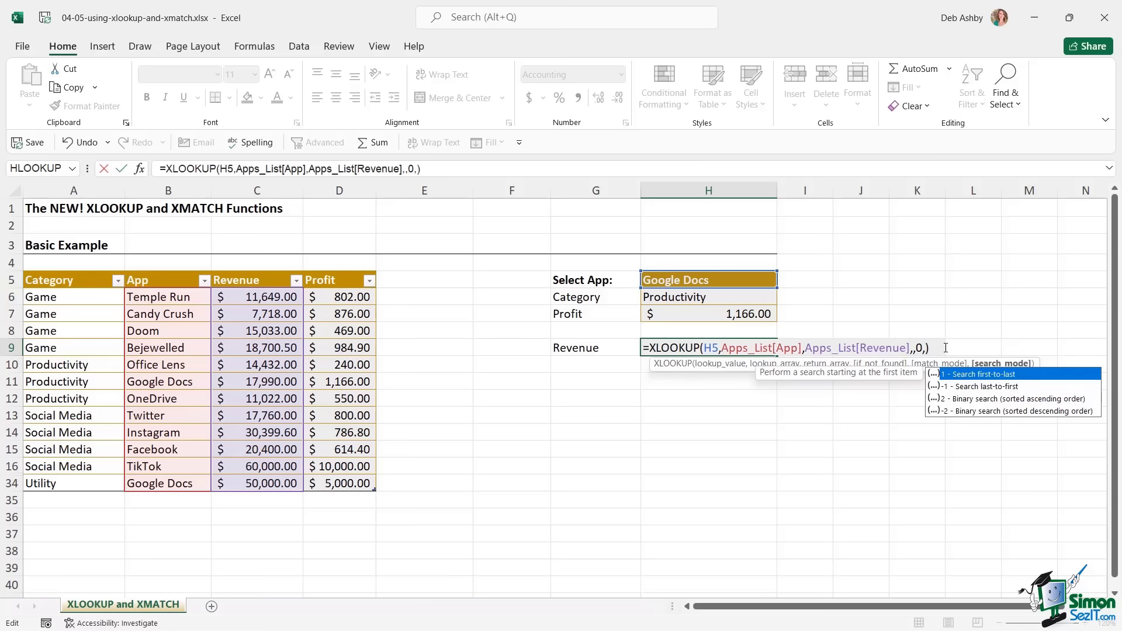
text(-1)
key(Return)
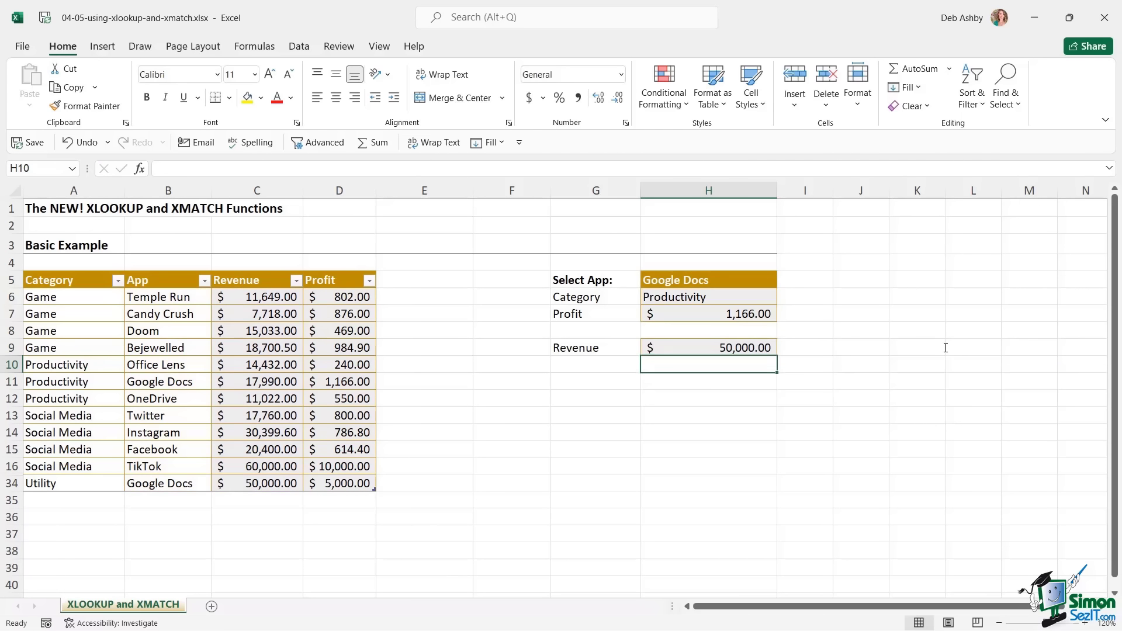
click(765, 349)
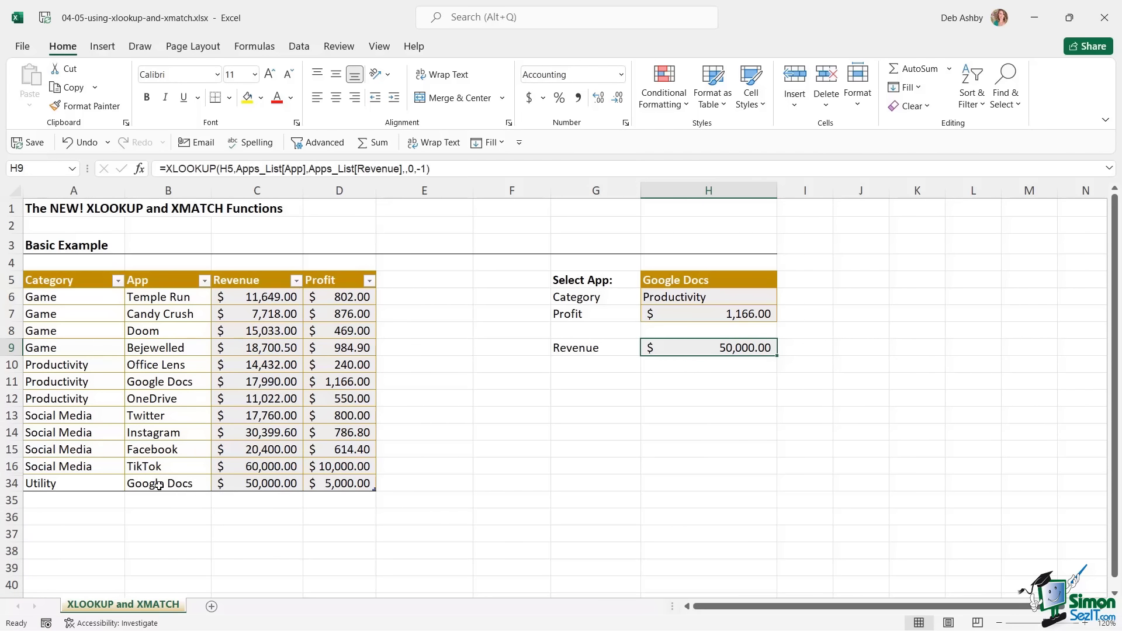
drag(53, 484, 332, 485)
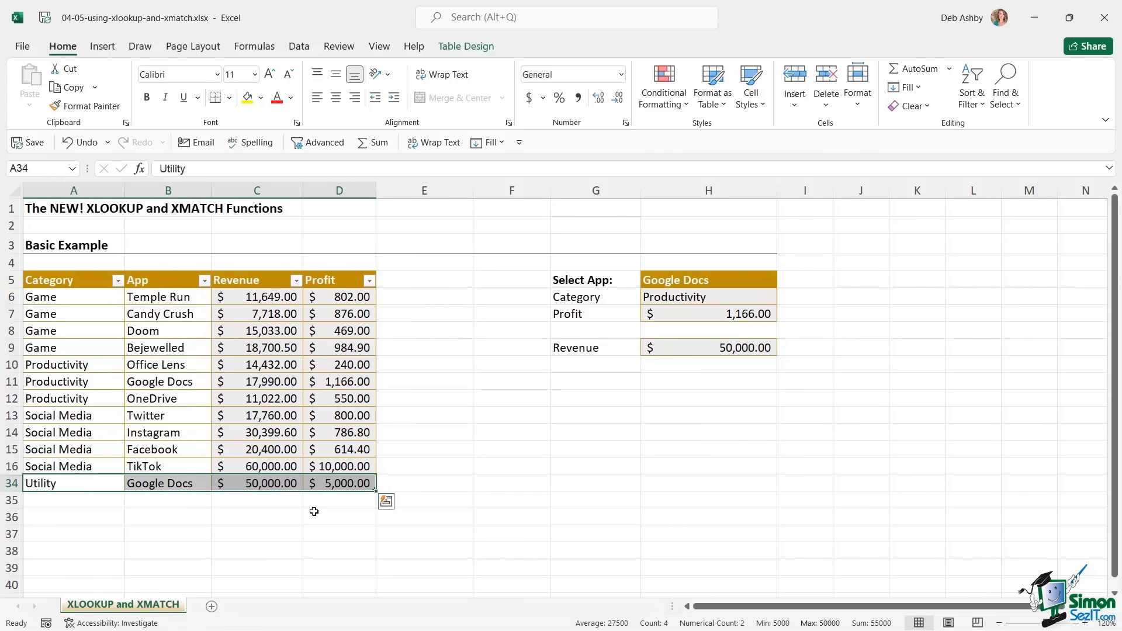
- Review the formulas in H7 and H6, and clear the category, profit and revenue formulas in H6, H7 and H9
click(286, 483)
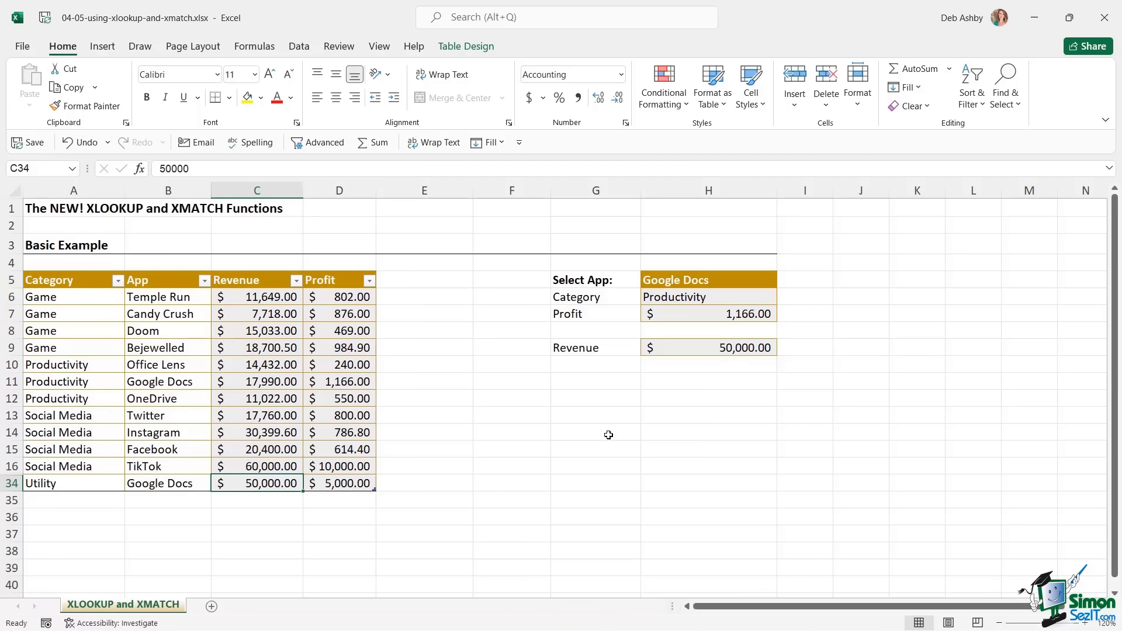
click(749, 392)
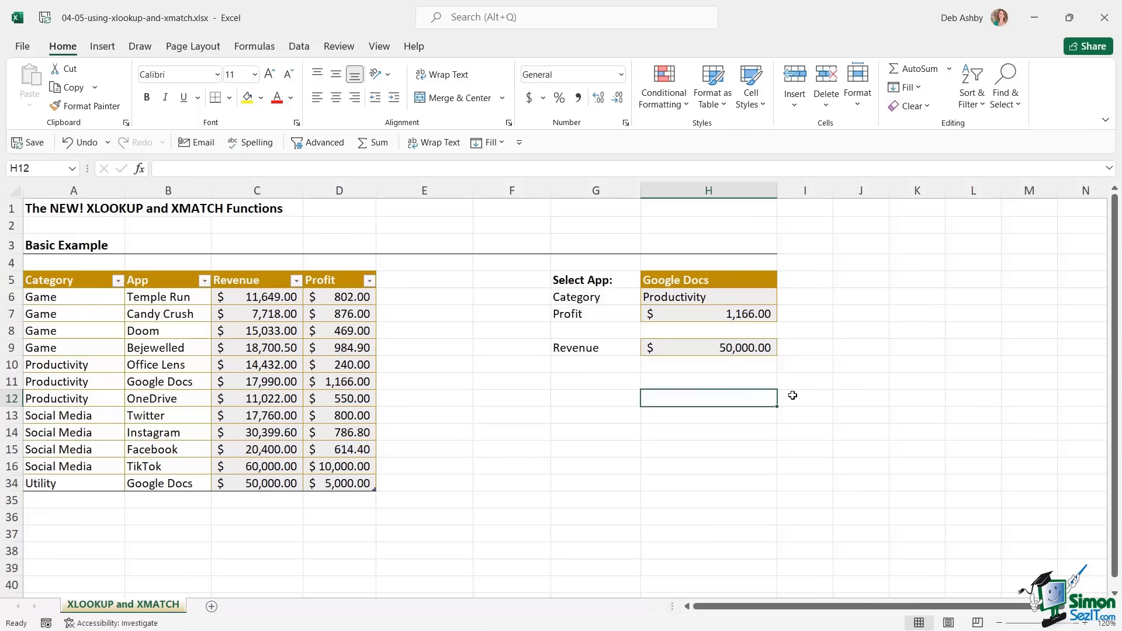
click(715, 317)
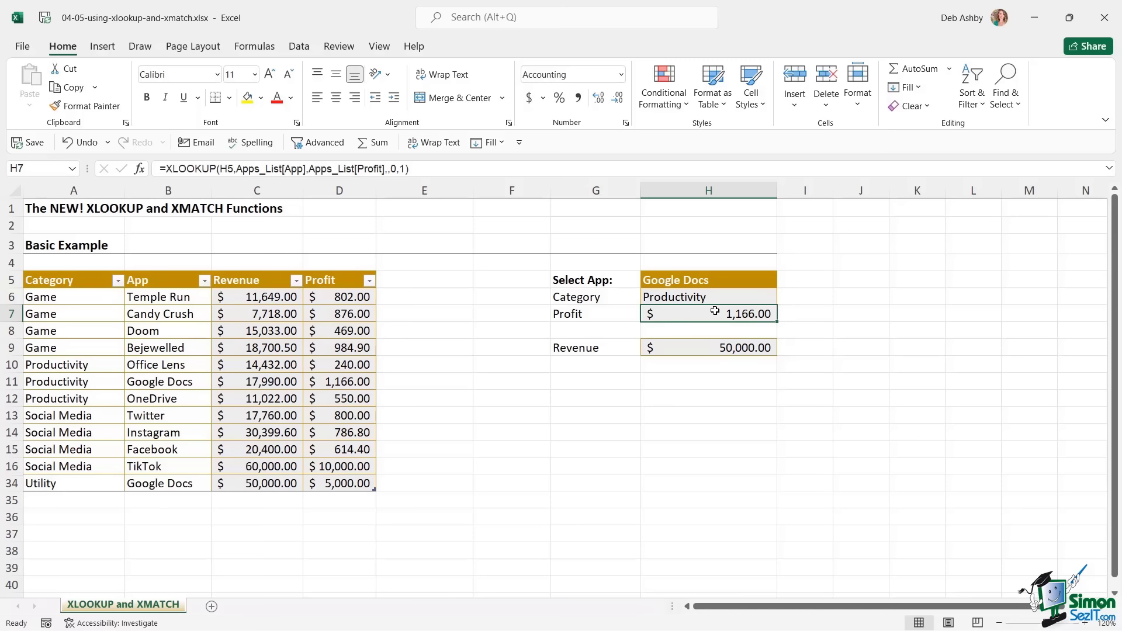
click(711, 299)
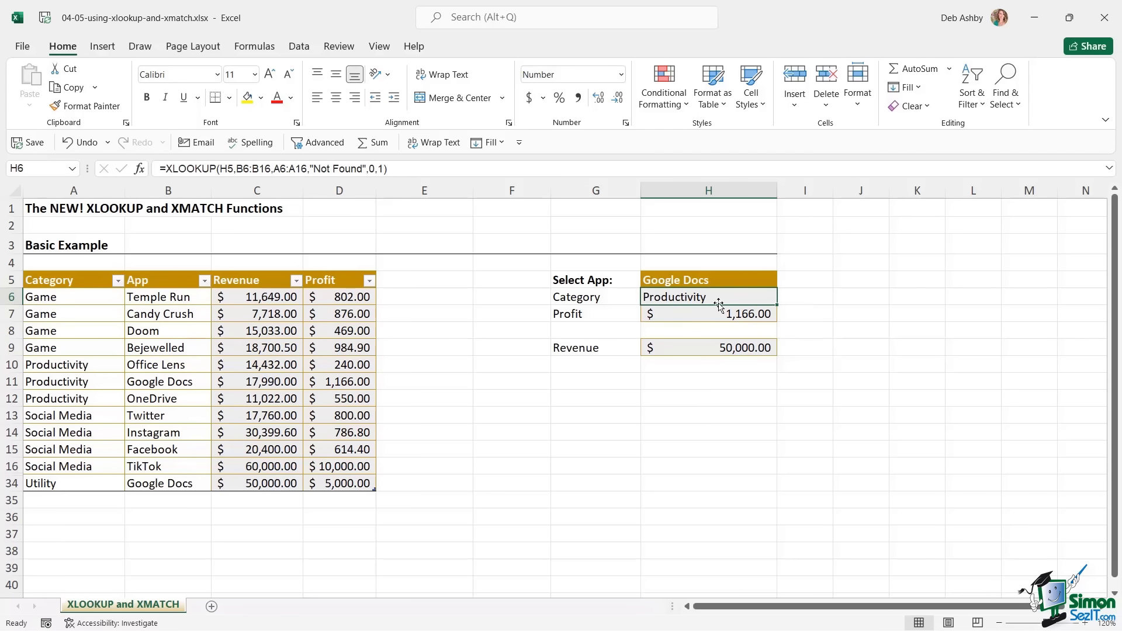
click(818, 331)
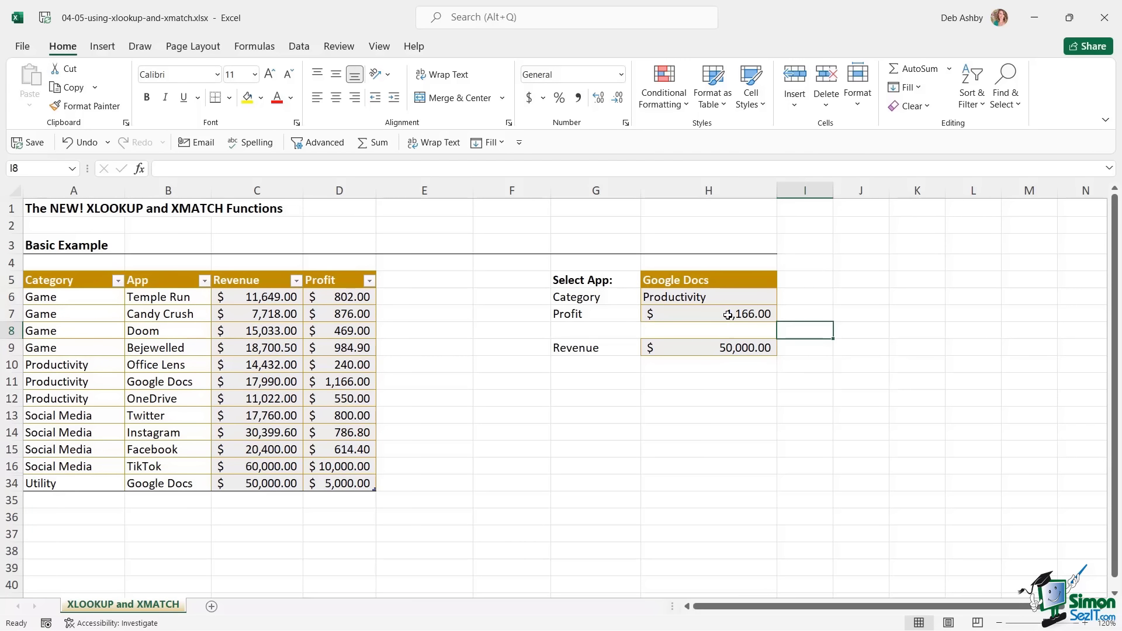
drag(727, 297, 727, 315)
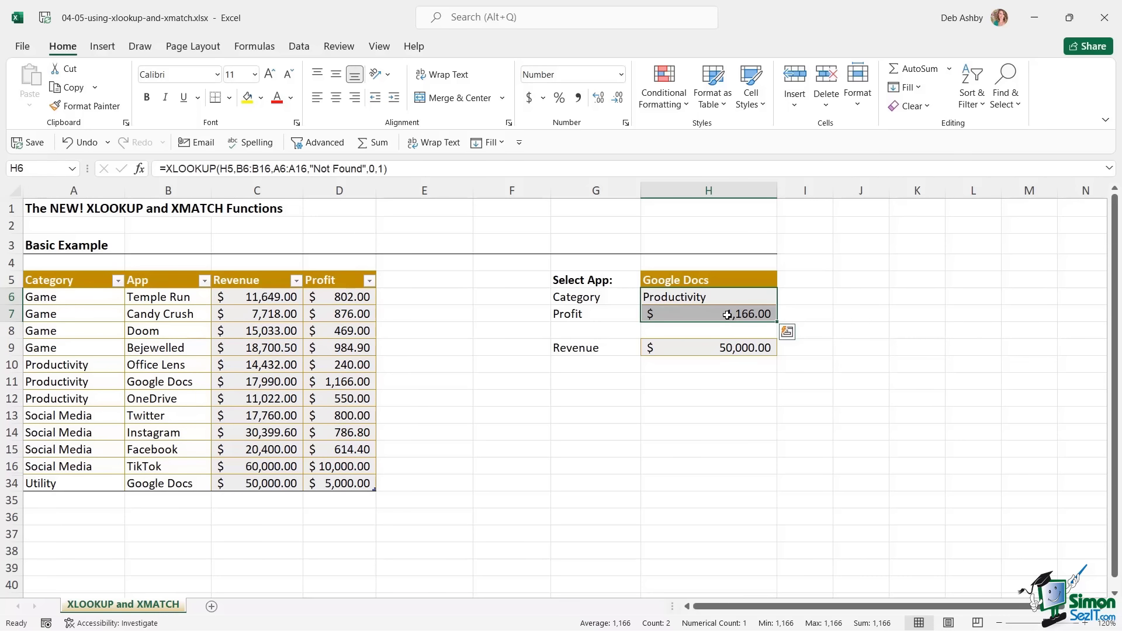
key(Delete)
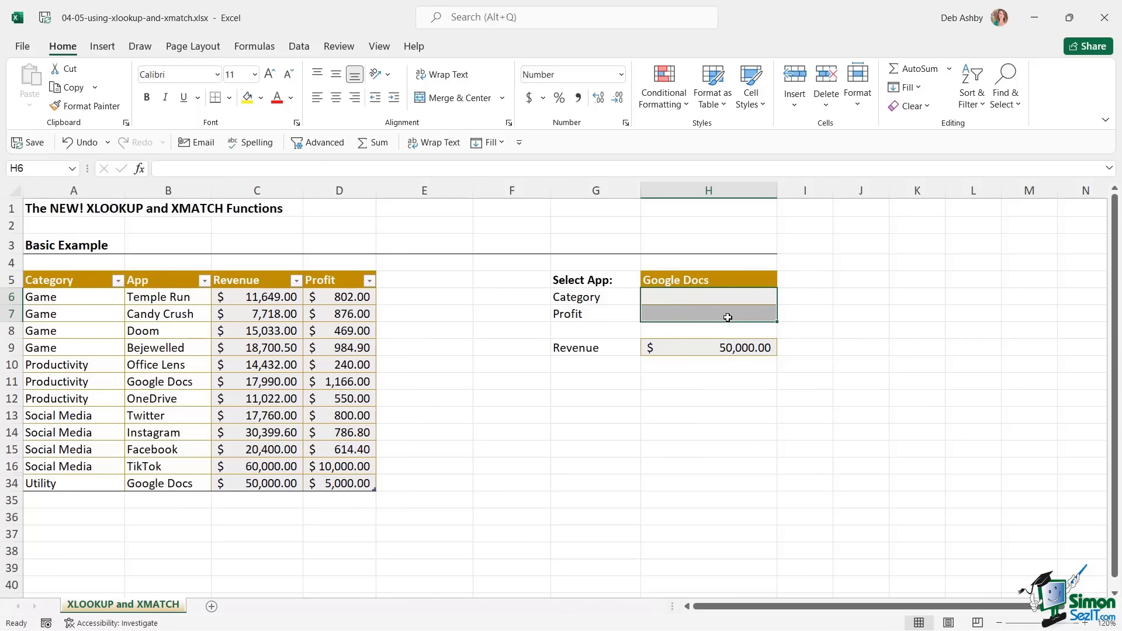
click(729, 350)
key(Delete)
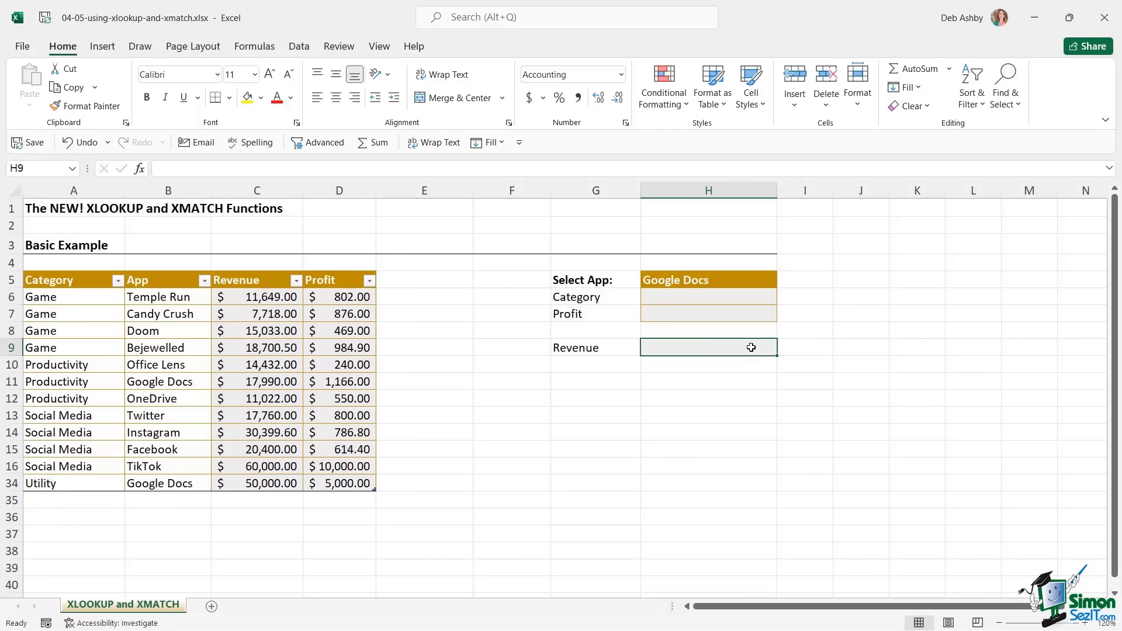
click(813, 330)
- Start an INDEX formula in H6 with the Apps_List Category column as the array
click(705, 300)
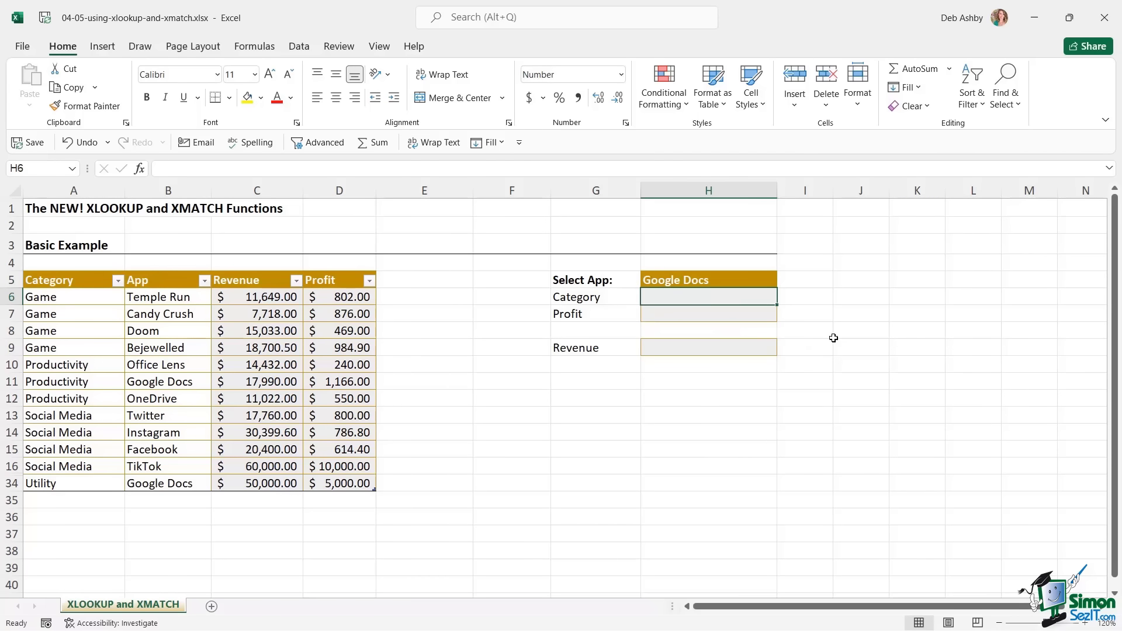
text(=INDEX)
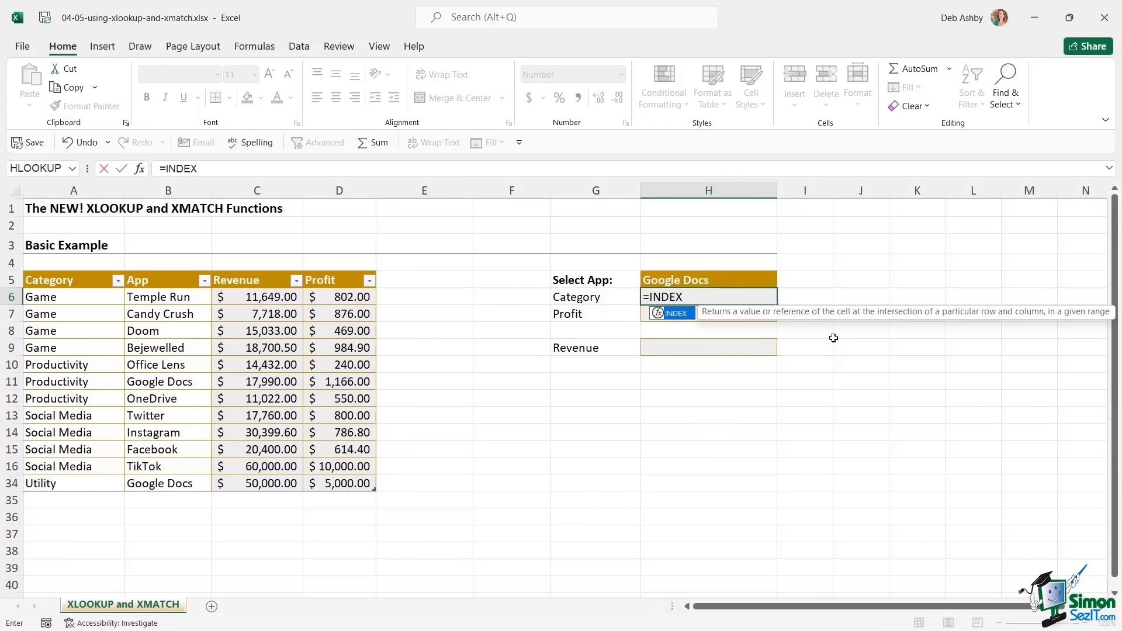
text(()
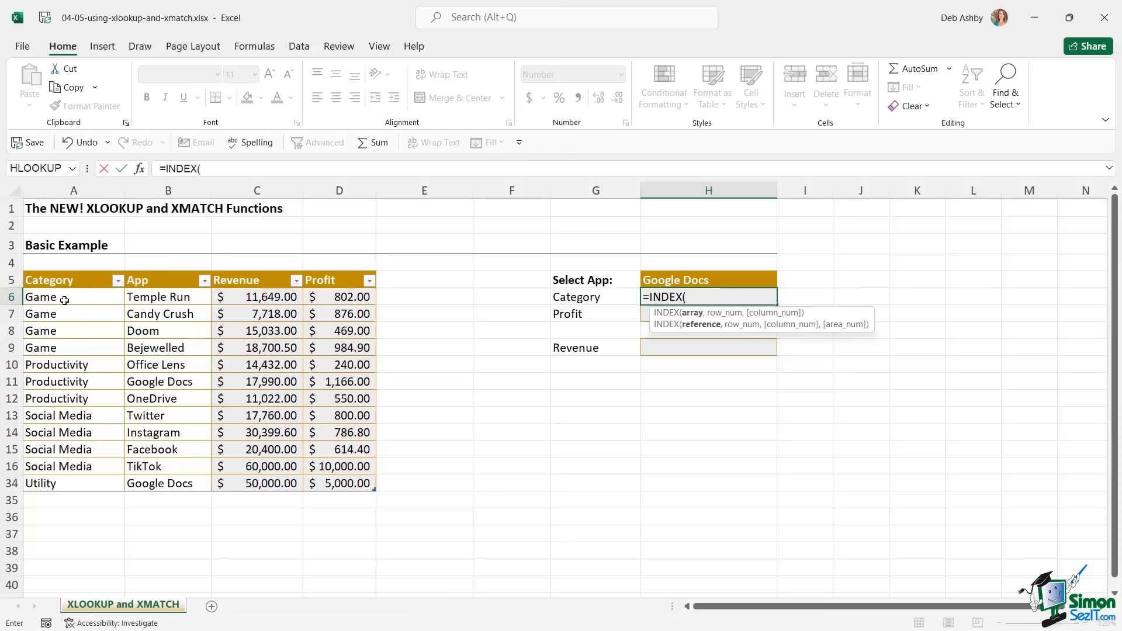
drag(65, 300, 64, 484)
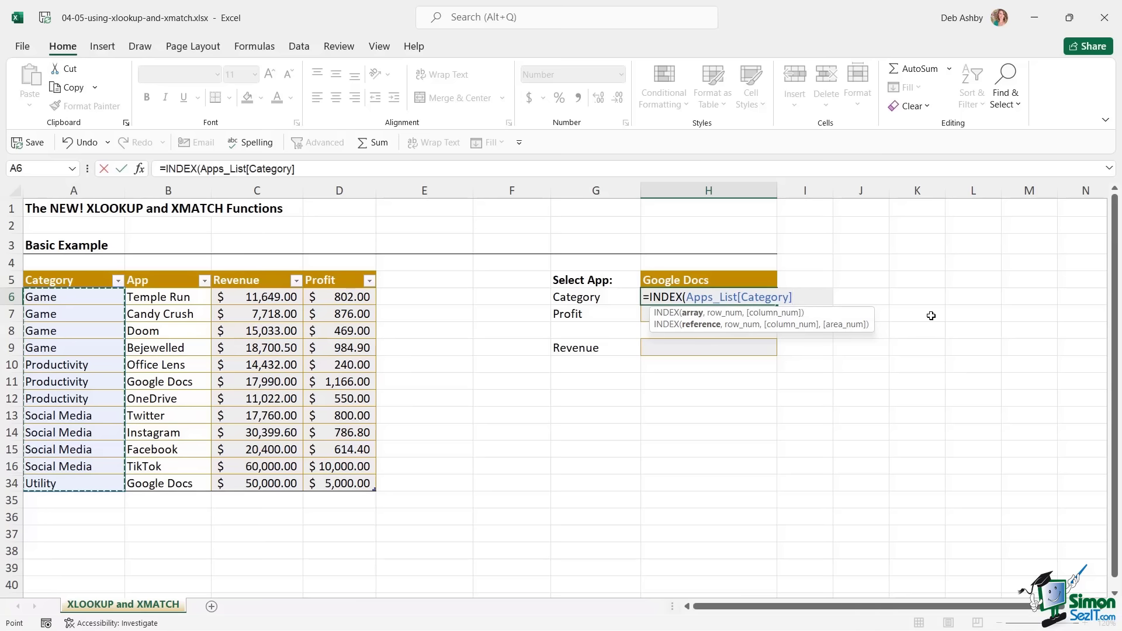
text(,)
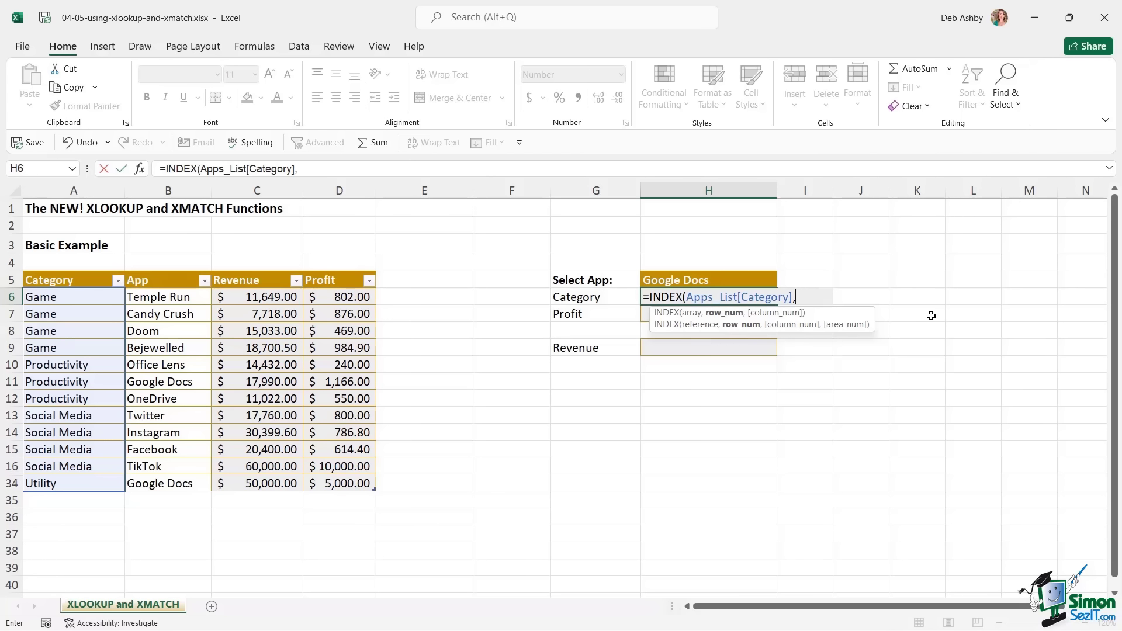
- Nest XMATCH as the row number of the H6 formula, with lookup value H5 and lookup array Apps_List[App]
text(xmatch)
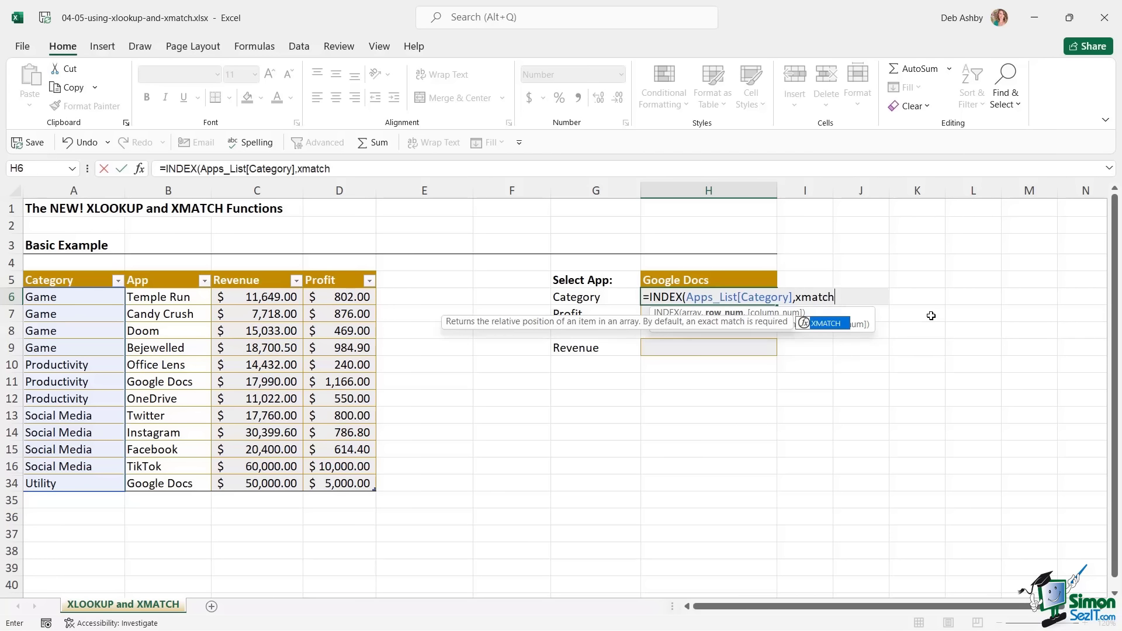
key(Tab)
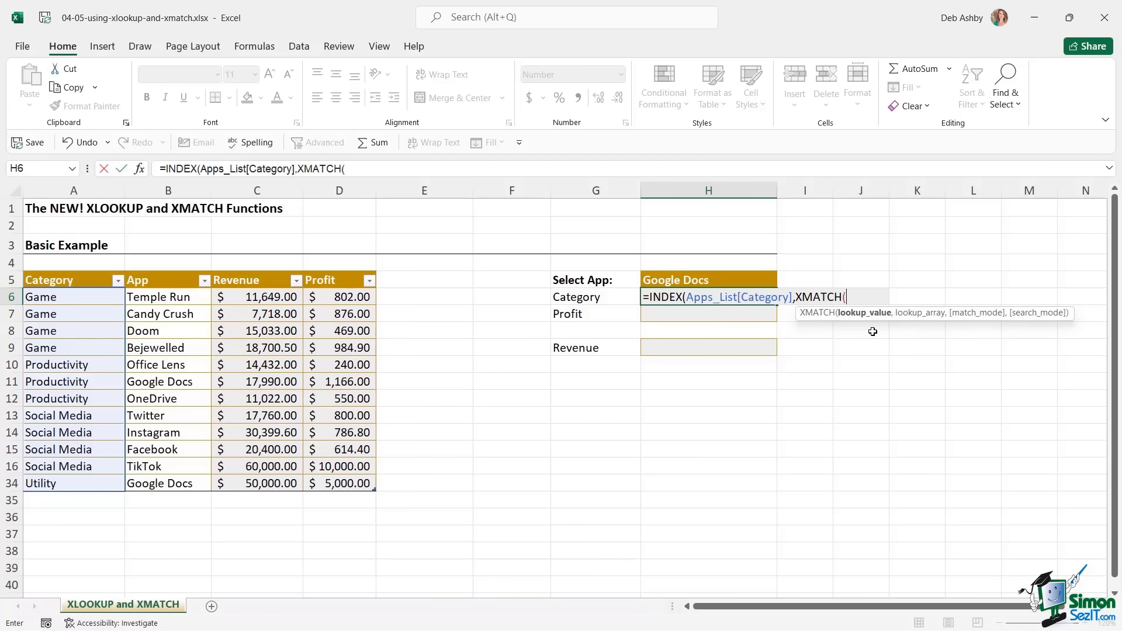
click(739, 281)
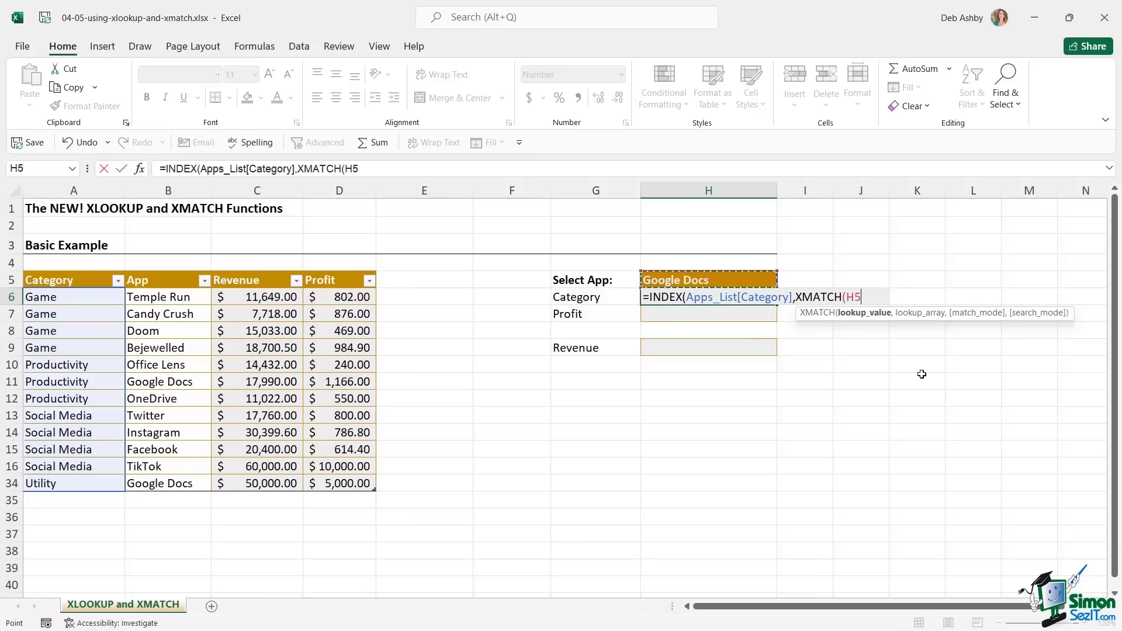
text(,)
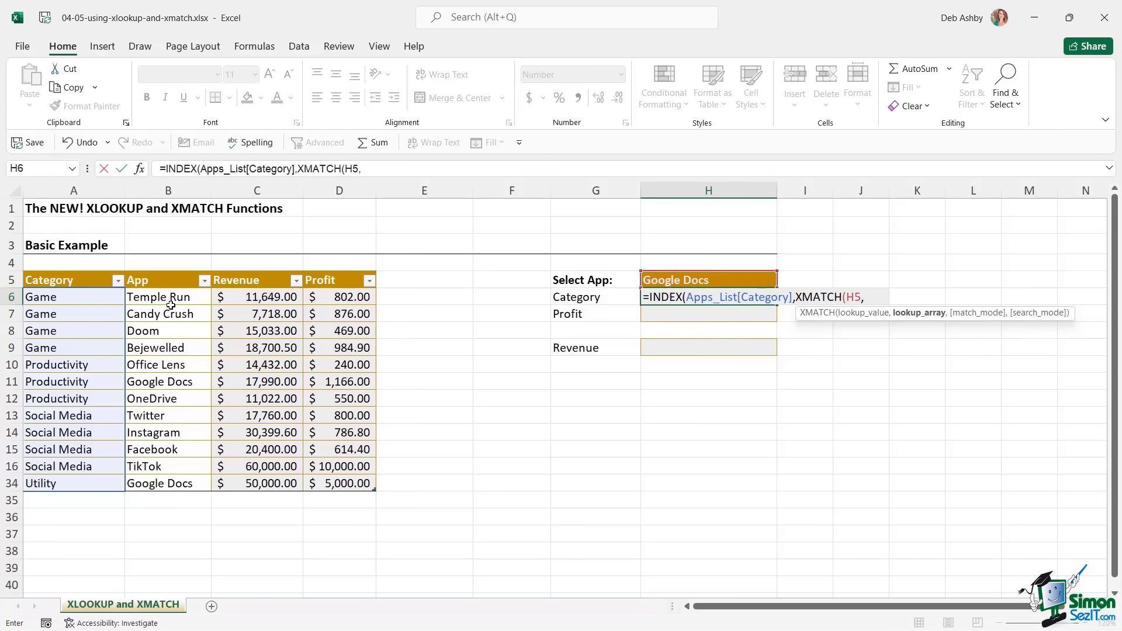
drag(172, 299, 171, 488)
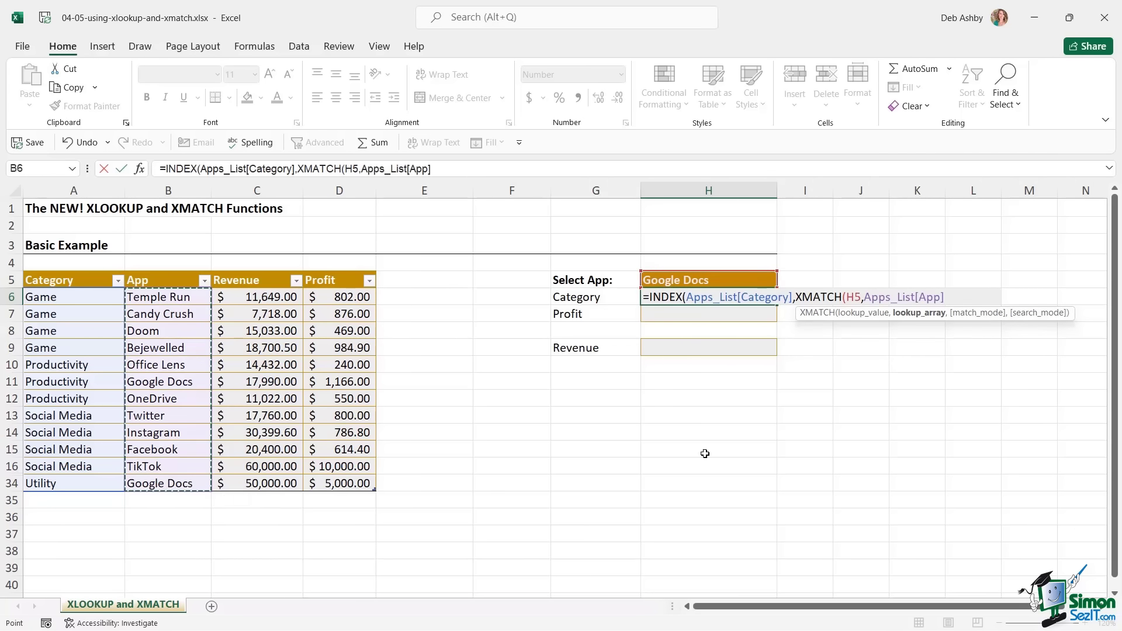
- Complete the H6 formula with match mode 0 and search mode -1, accept the bracket correction, and compare the result with row 34
text(,)
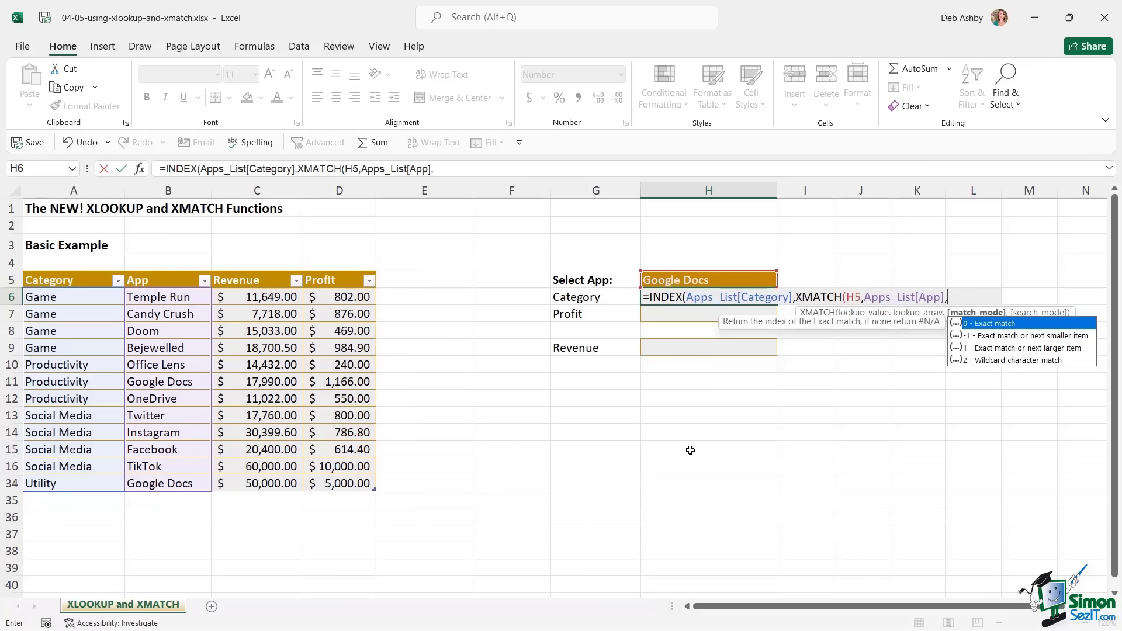
text(0,)
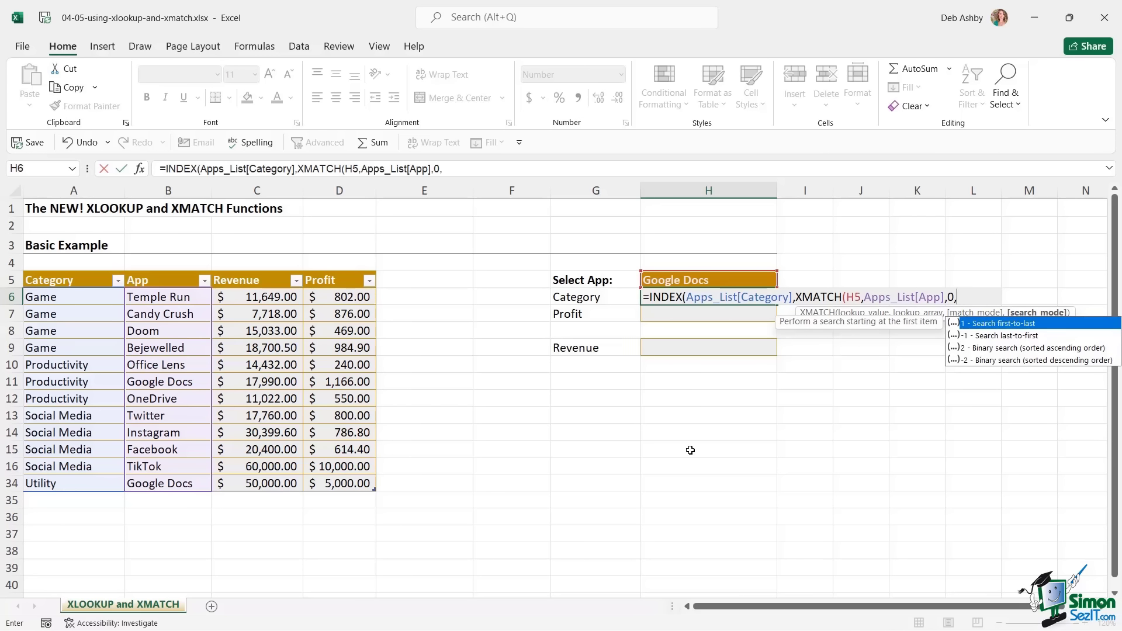
text(-1))
key(Return)
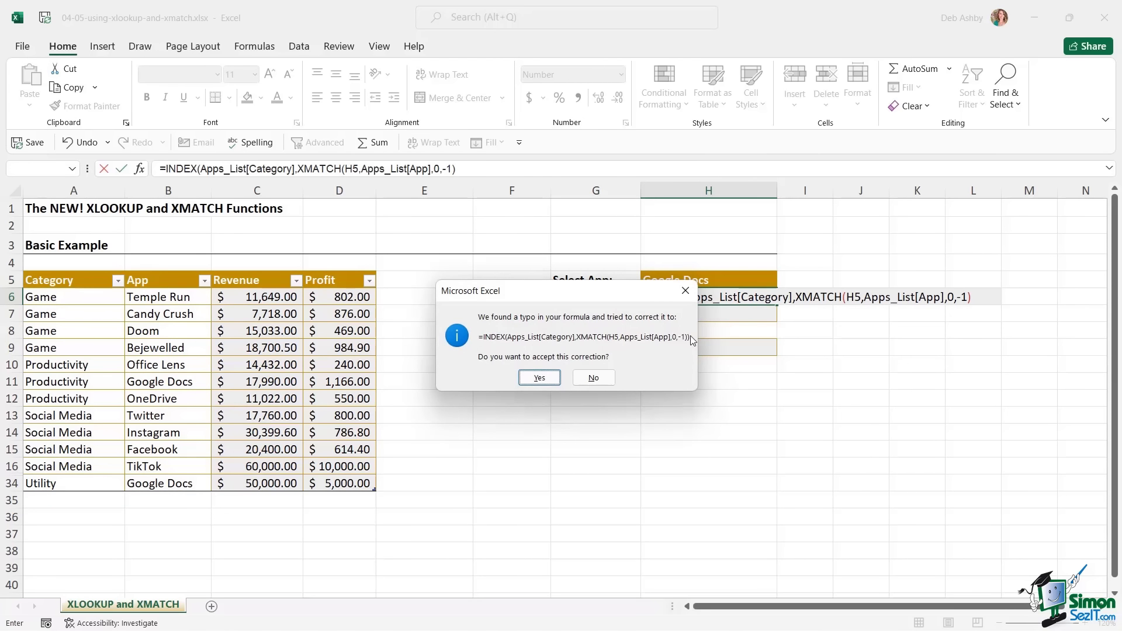
click(549, 380)
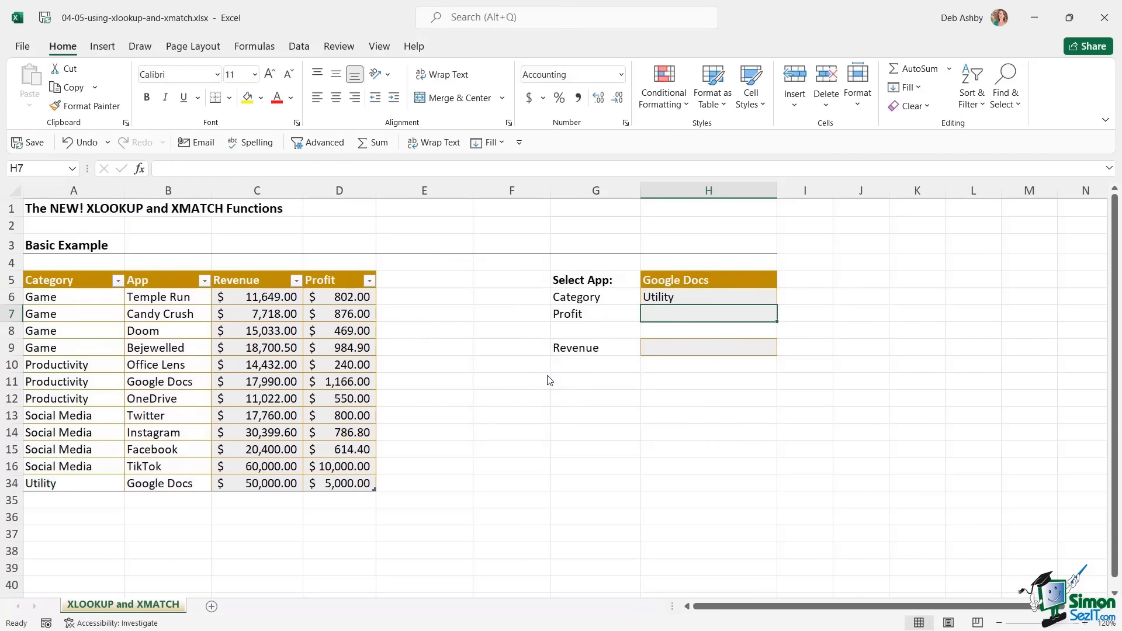
click(688, 301)
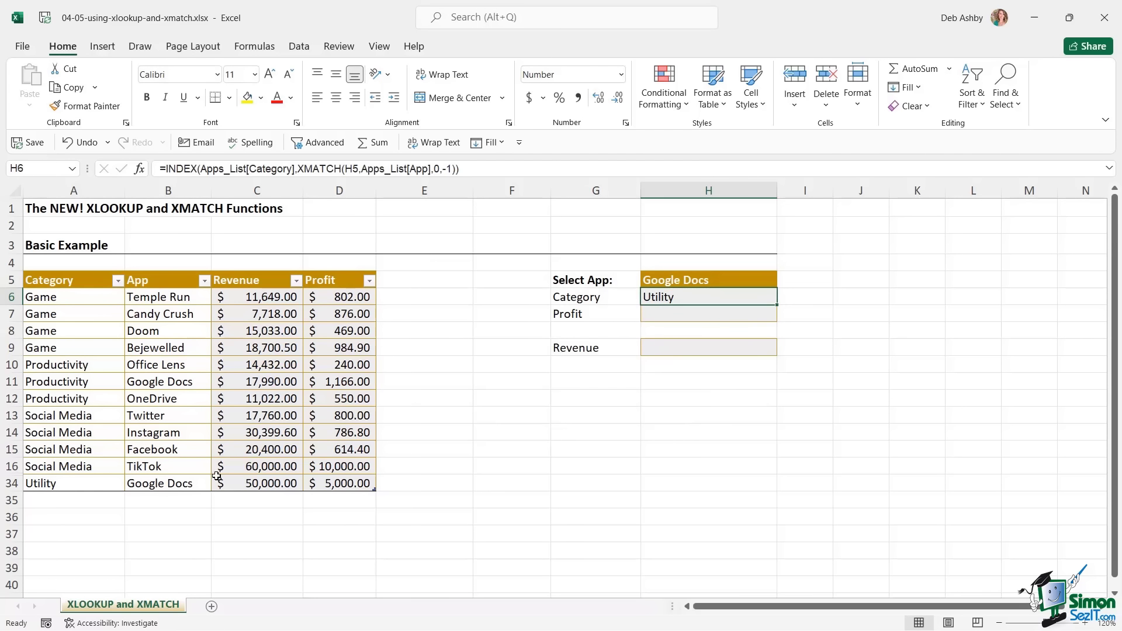
drag(67, 483, 327, 491)
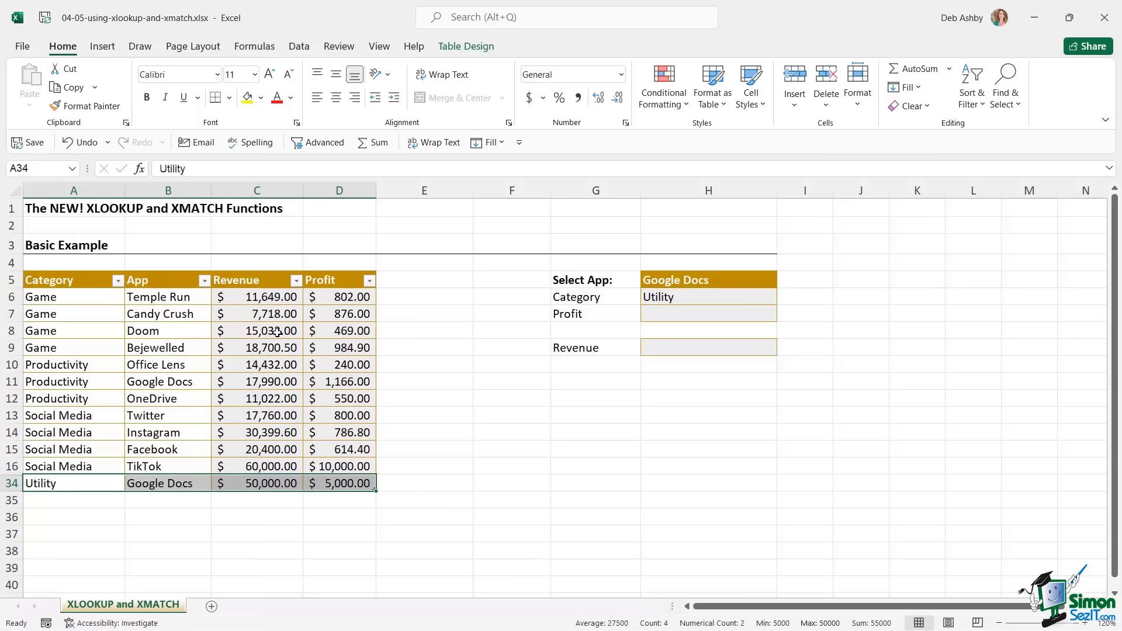
- Start a standalone XMATCH formula in H11 with H5 as the lookup value
click(731, 395)
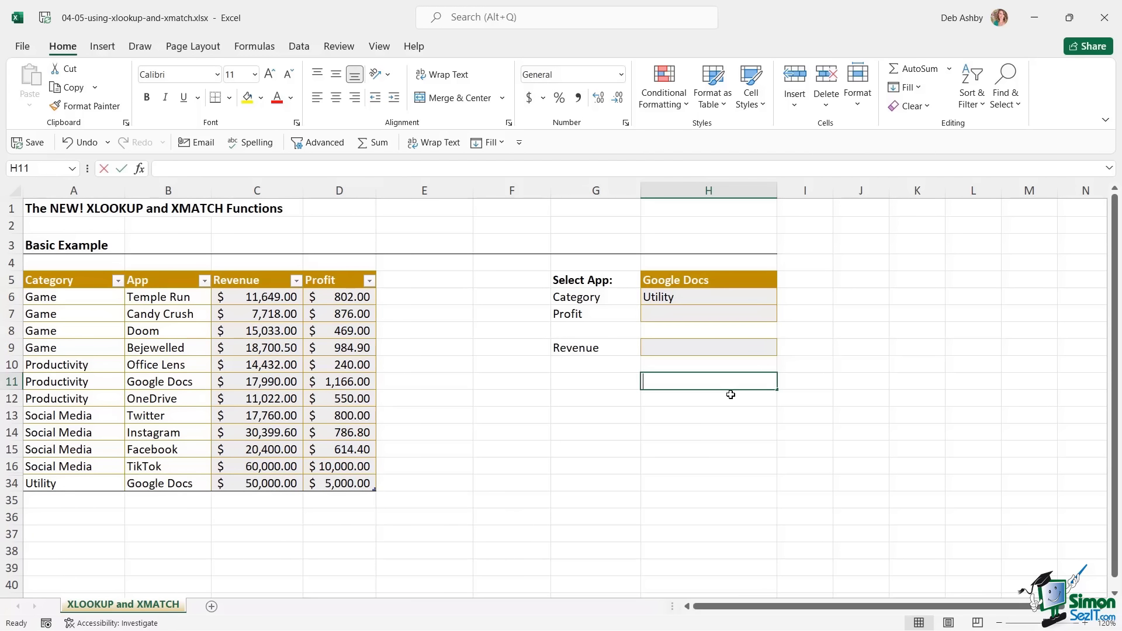
text(=XMACT)
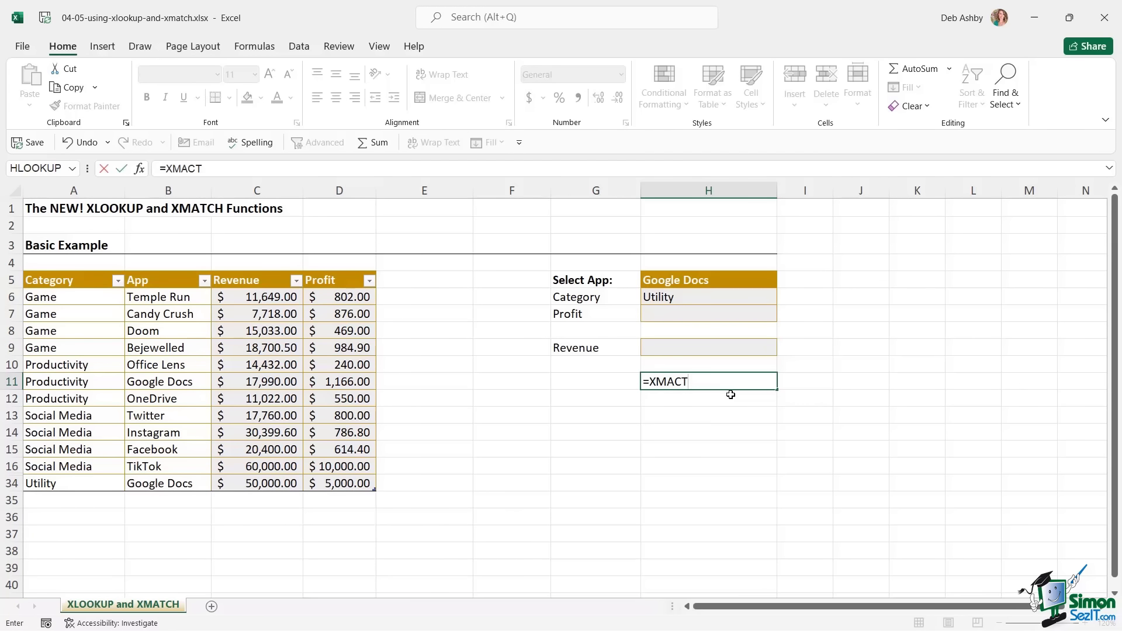
key(BackSpace)
key(BackSpace)
text(TC)
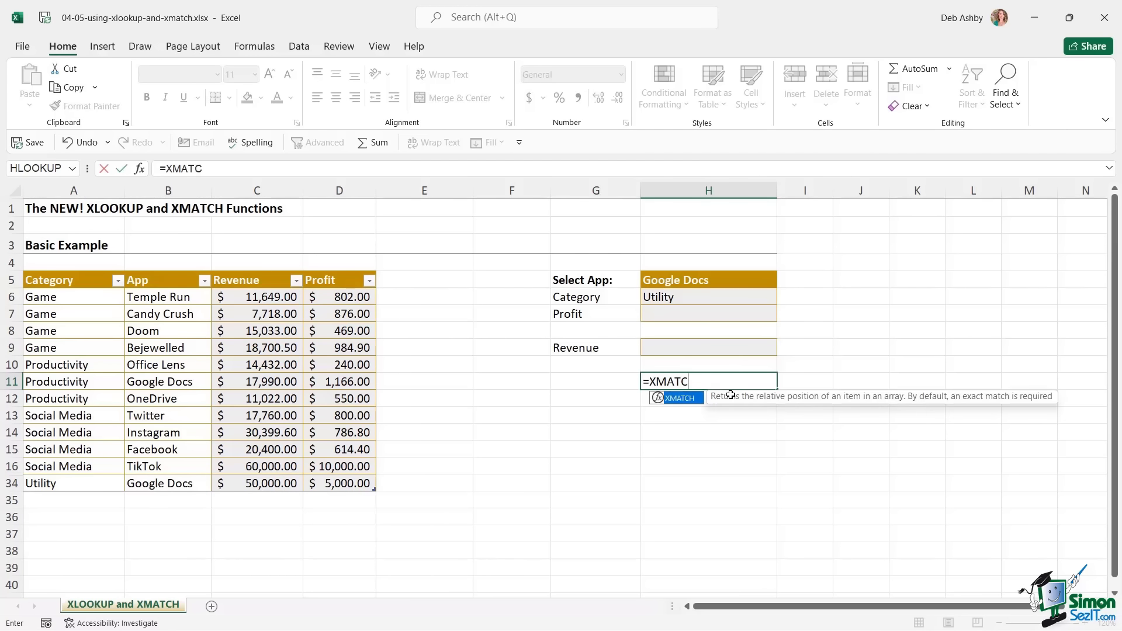
text(H()
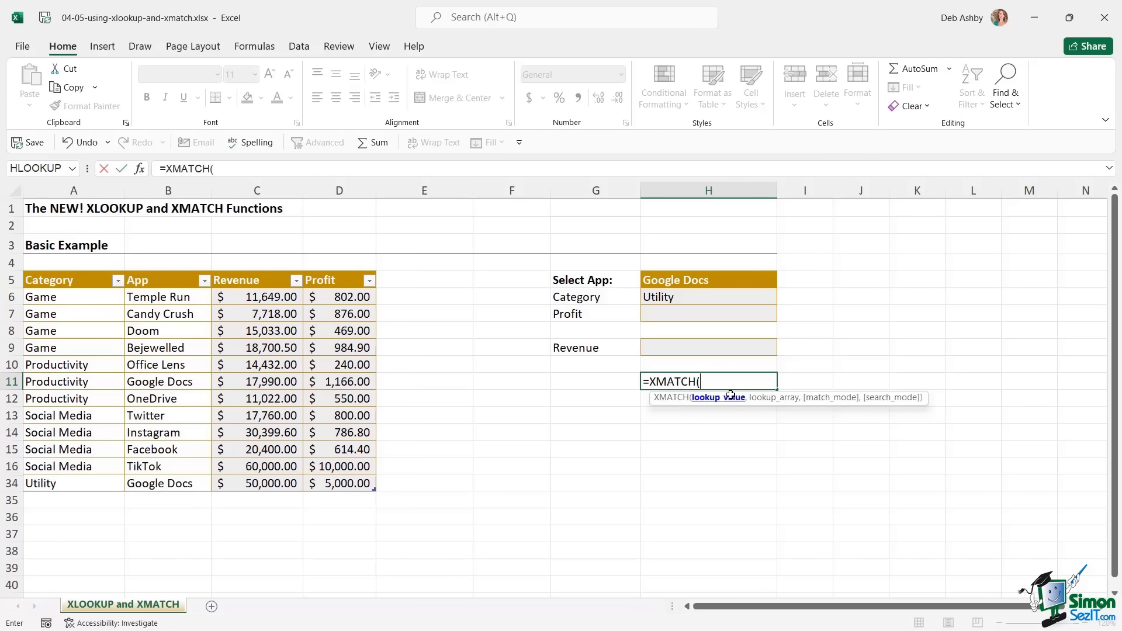
click(727, 283)
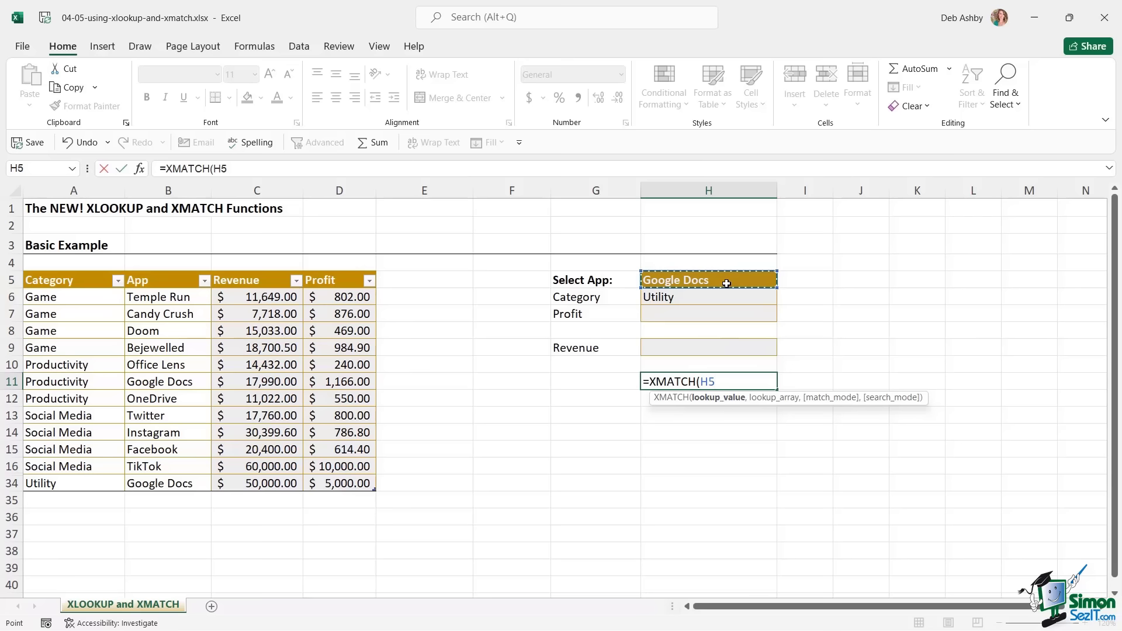
text(,)
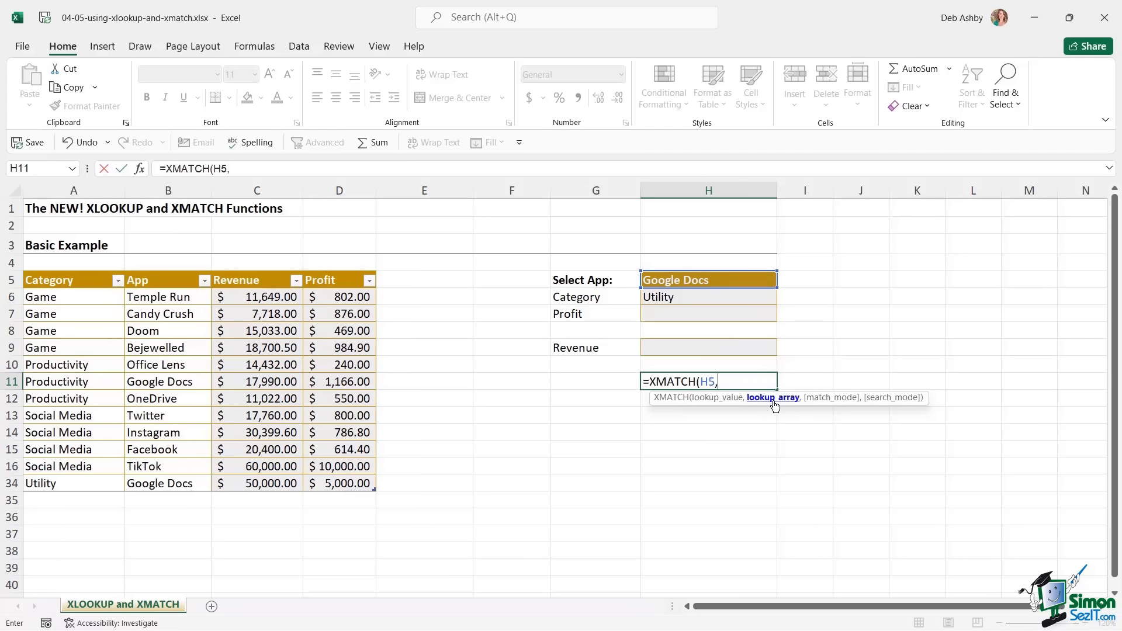
- Complete the H11 formula with lookup array Apps_List[App], match mode 0 and search mode 1, and review it against the selected app
drag(196, 305, 186, 484)
text(,0)
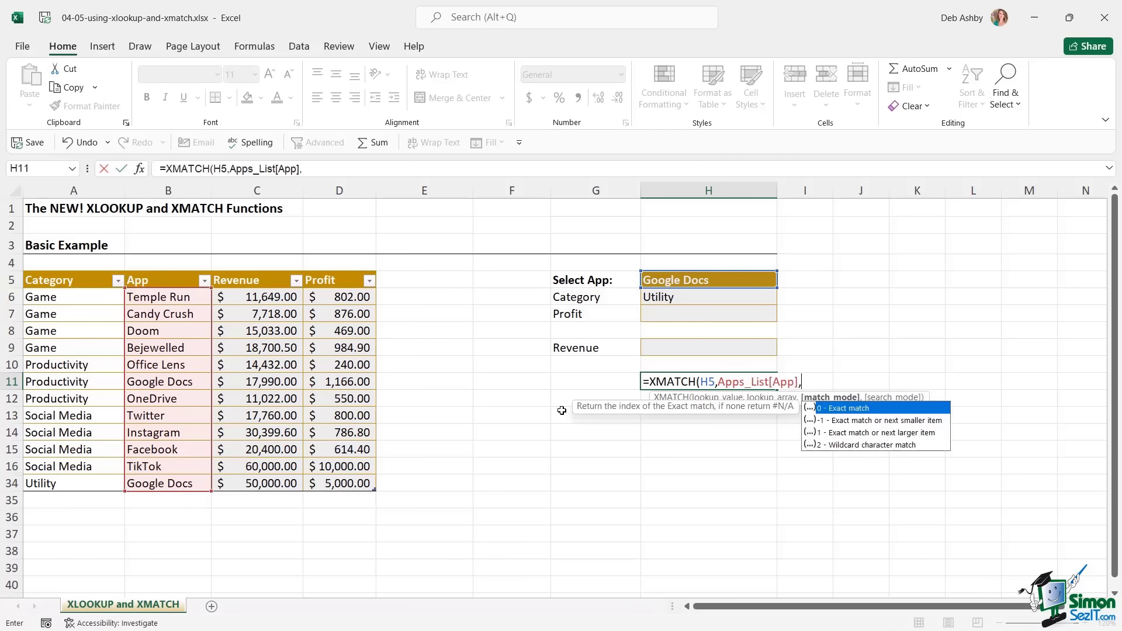
text(,)
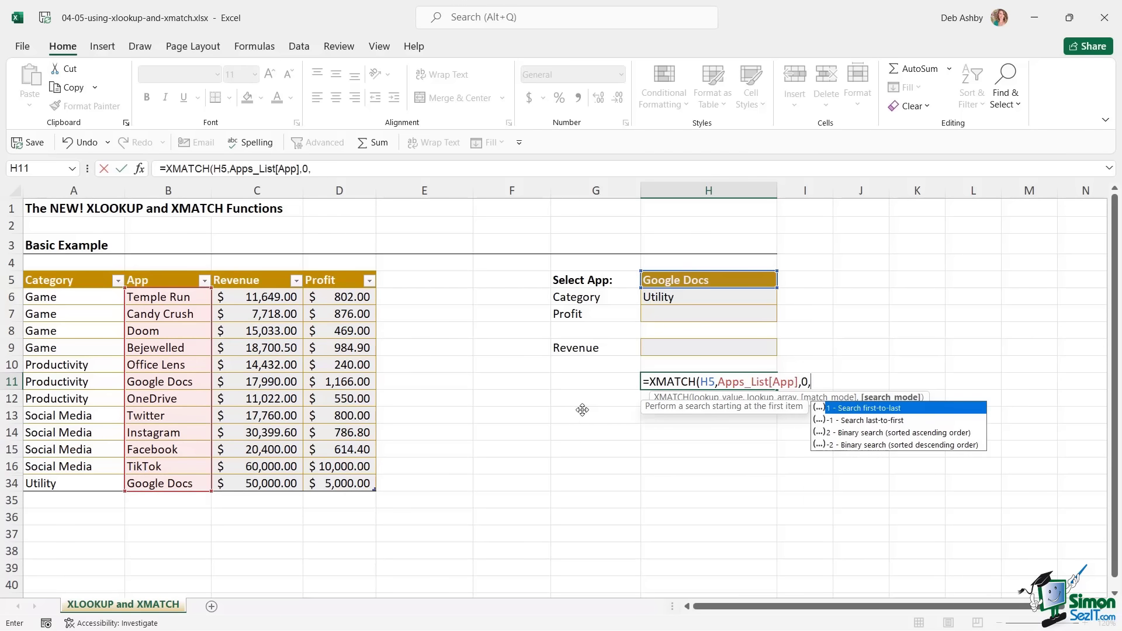
text(1))
key(Return)
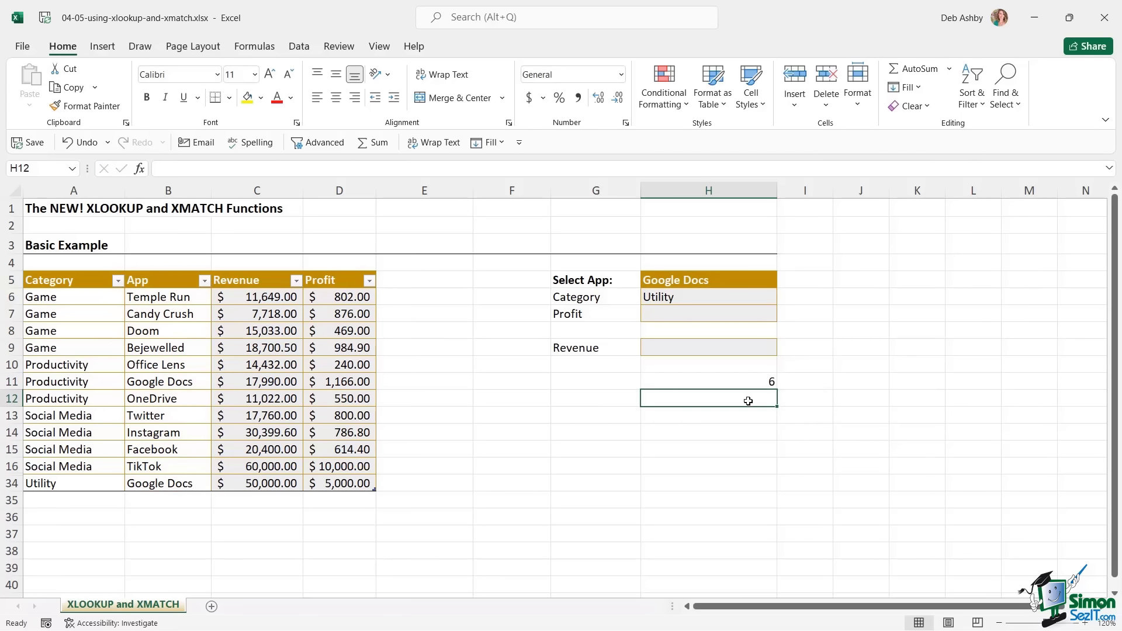
click(766, 382)
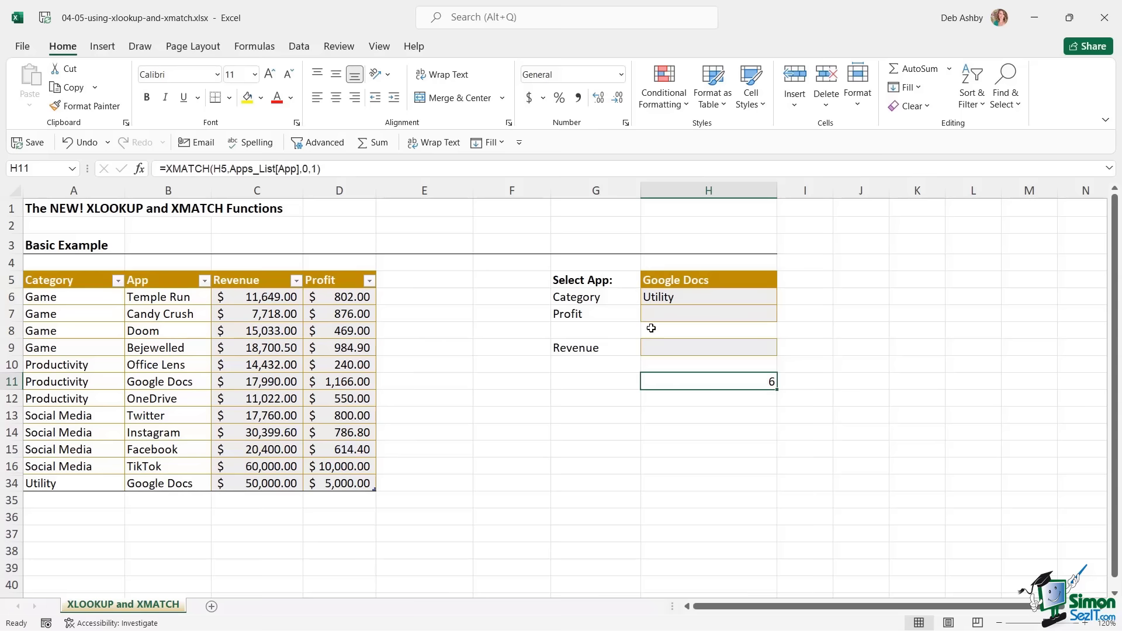
click(693, 286)
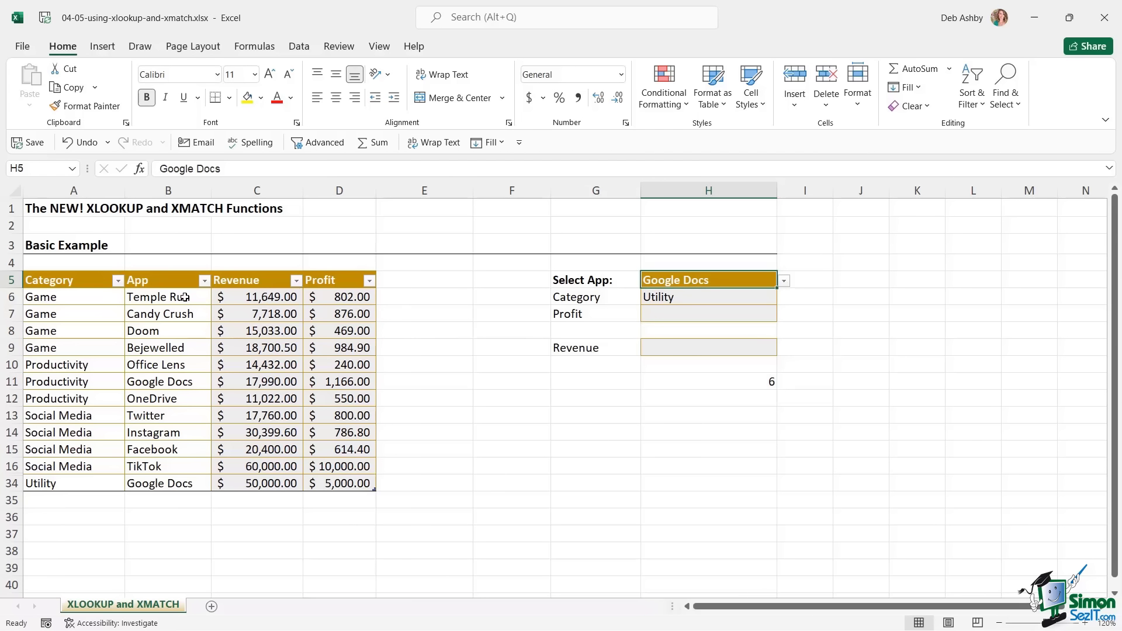
- Delete the standalone XMATCH formula from H11
click(690, 384)
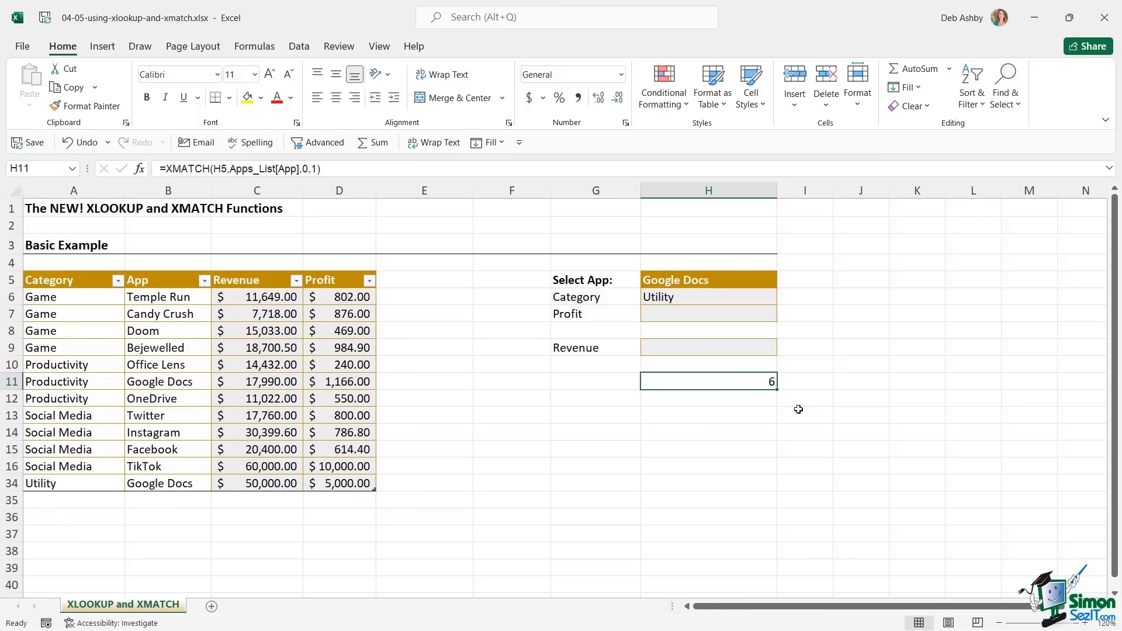
key(Delete)
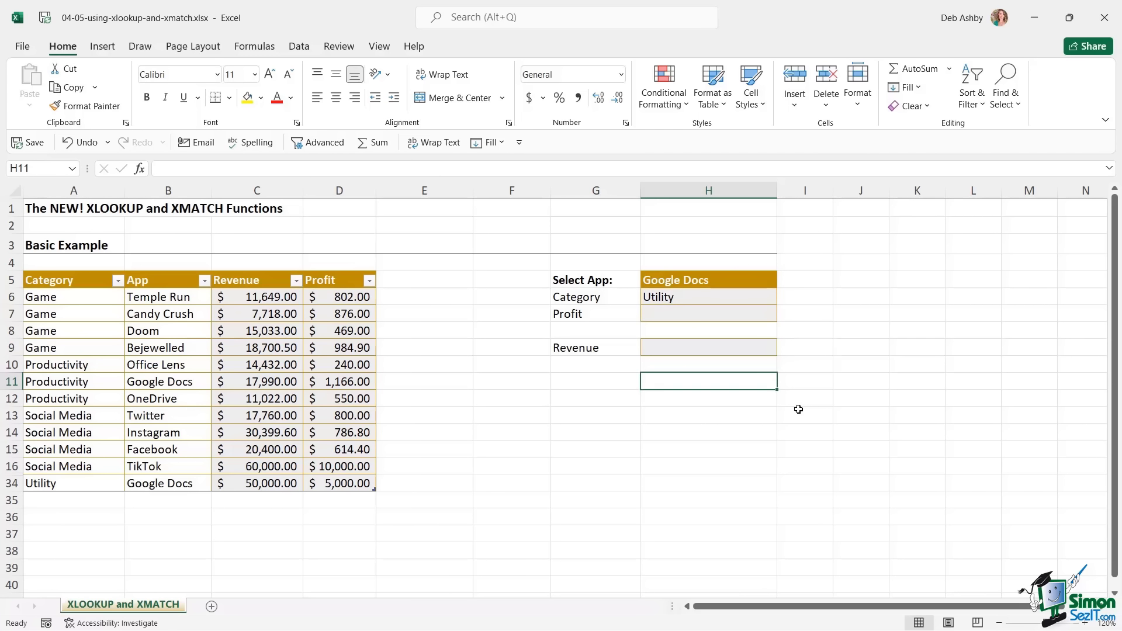
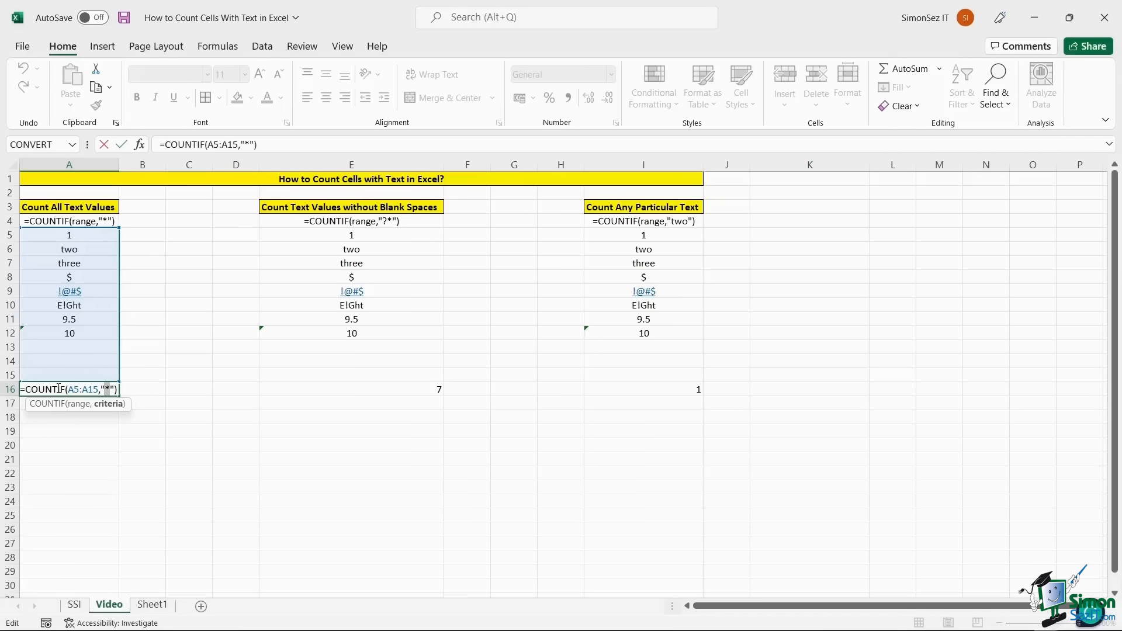
- Examine the COUNTIF formulas in A16 and E16, comparing the "*" and "?*" criteria for counting text values
click(58, 388)
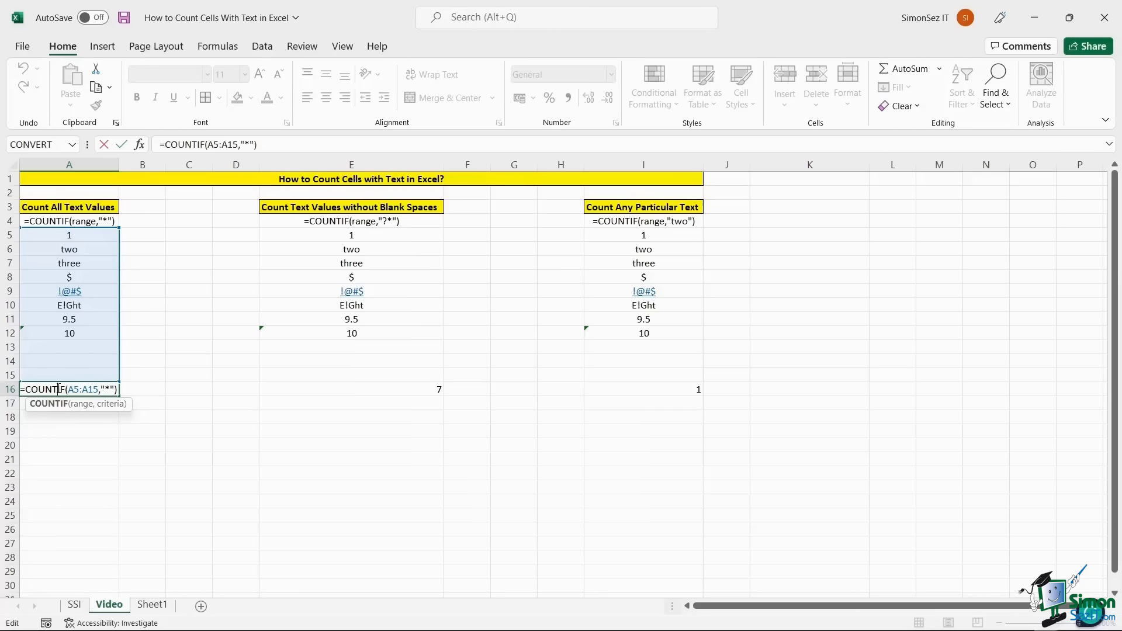
click(337, 221)
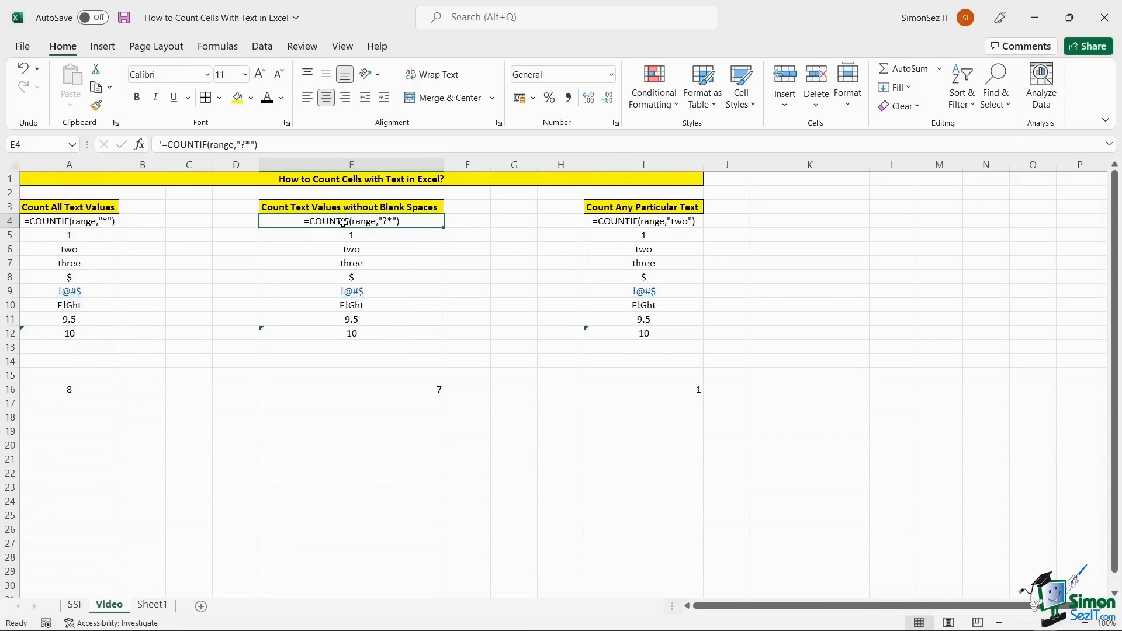
double_click(286, 221)
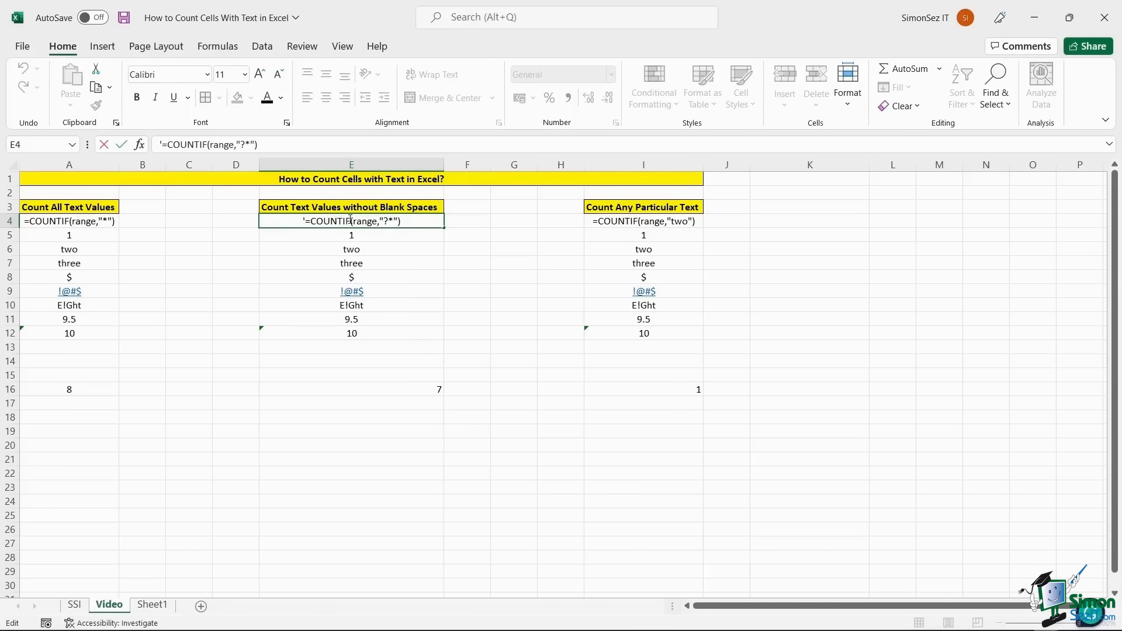
click(352, 389)
double_click(355, 393)
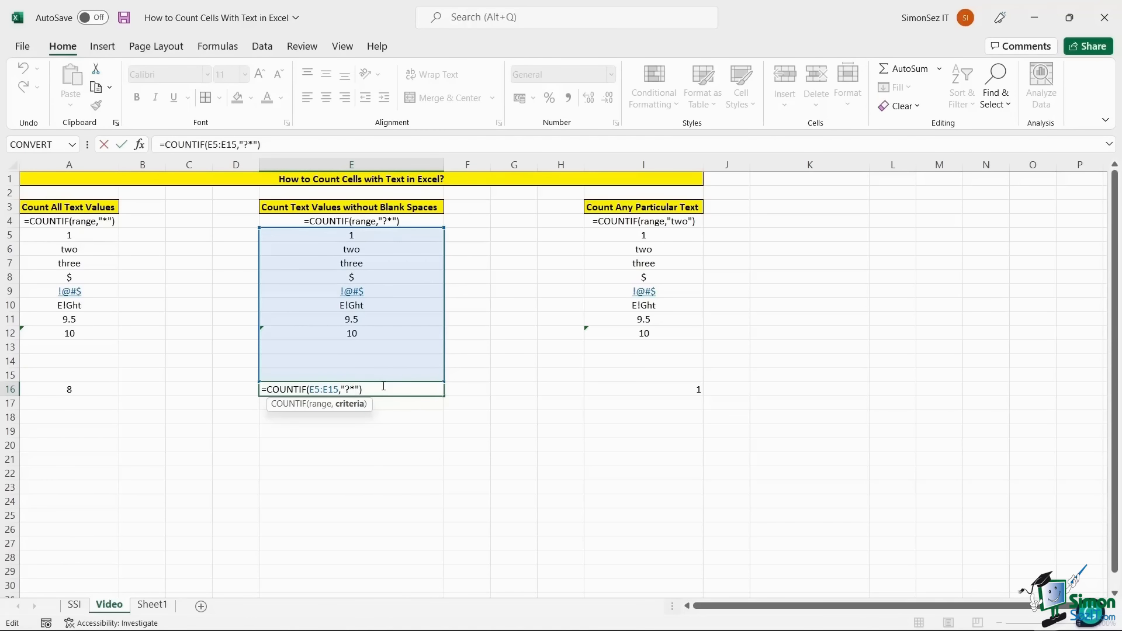
double_click(347, 390)
click(373, 390)
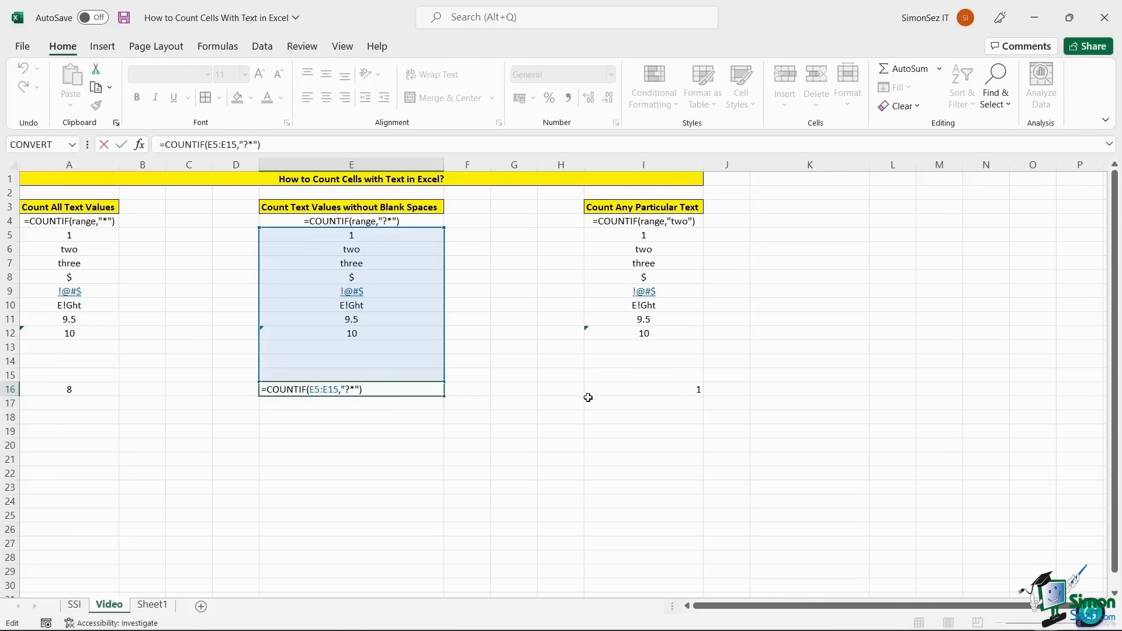
- Examine the COUNTIF formula in I16 that counts the particular text "two" in the Count Any Particular Text column
click(632, 206)
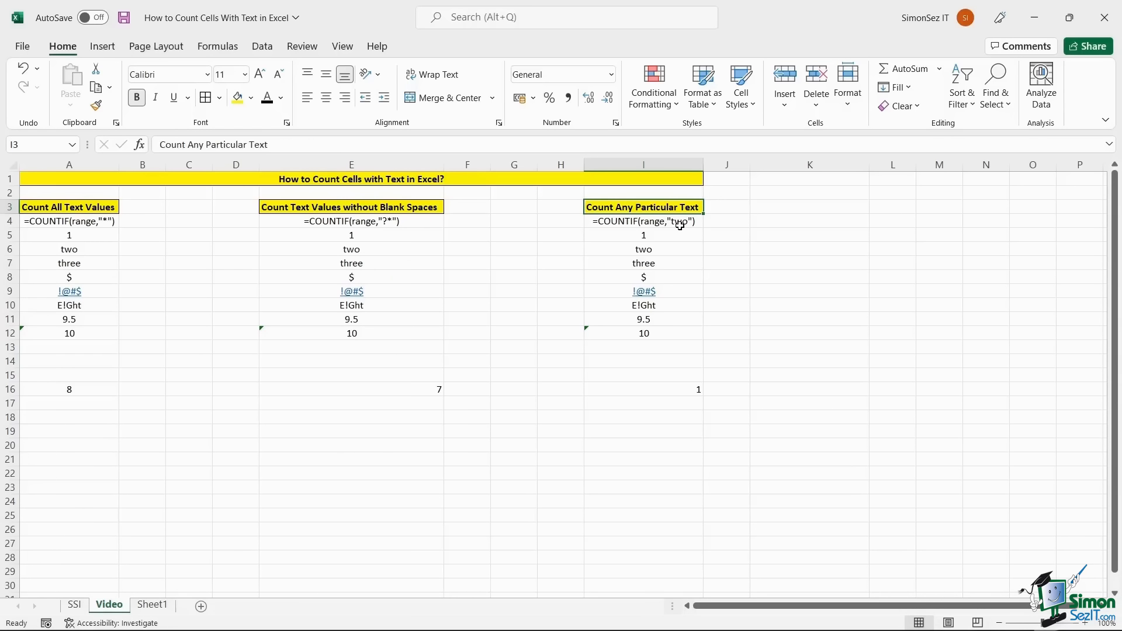
click(660, 388)
double_click(661, 388)
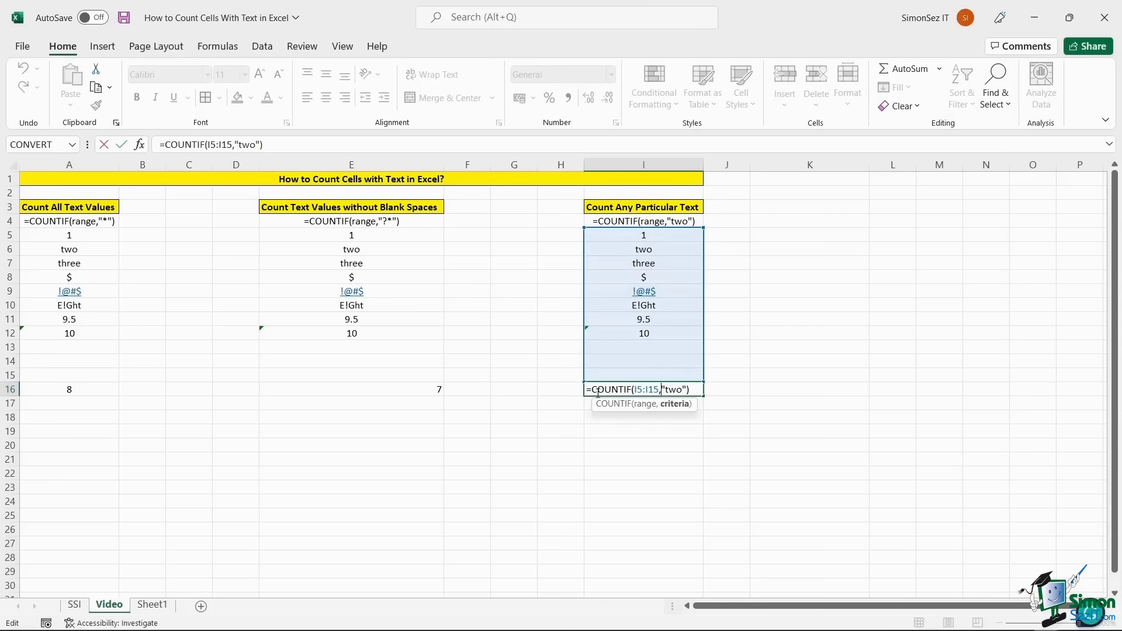
click(694, 389)
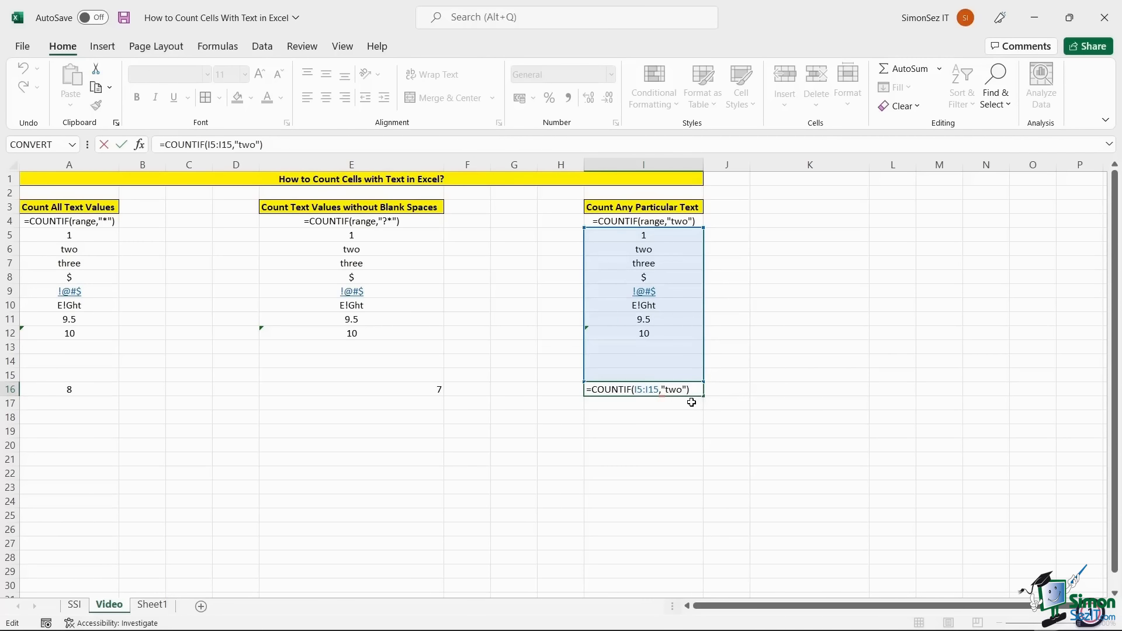
key(Return)
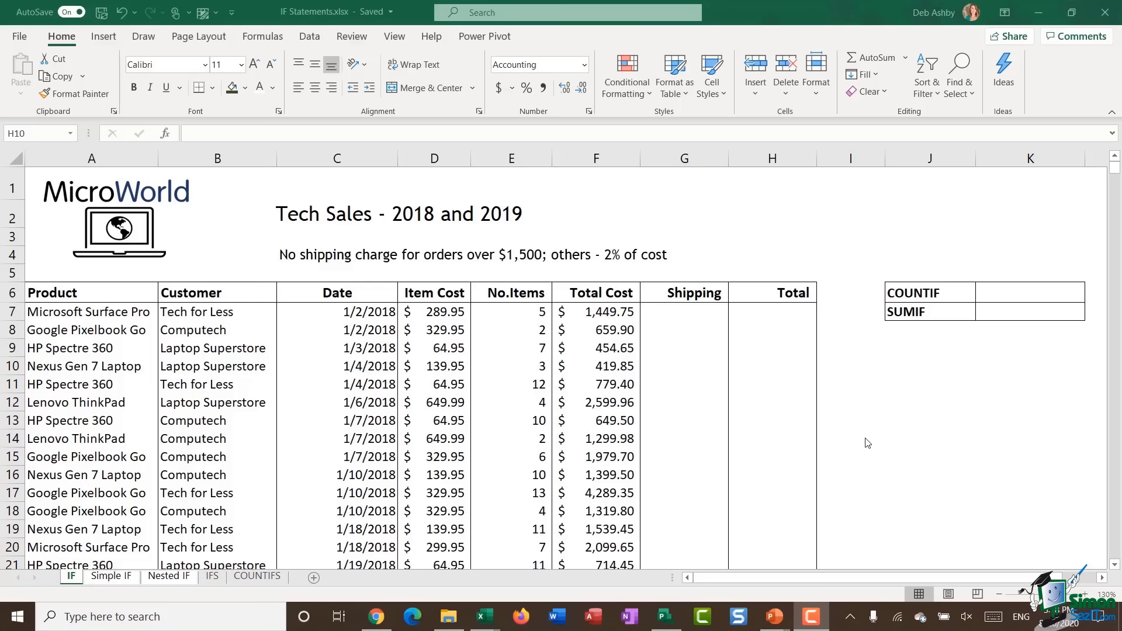
- Look up the available logical functions in the function library of the IF Statements workbook
click(913, 422)
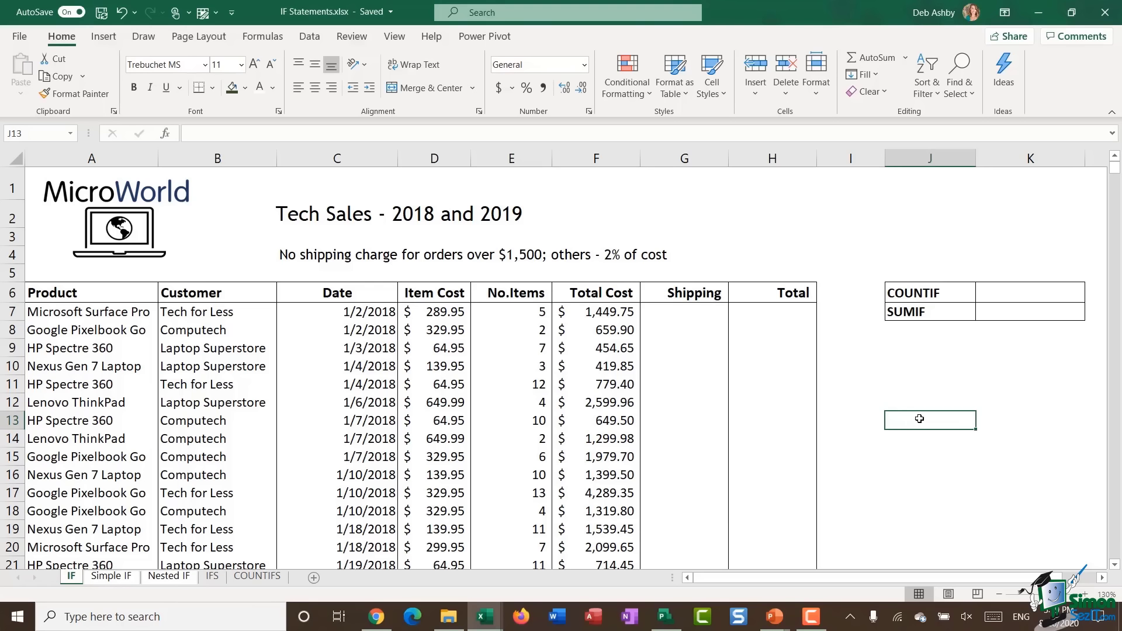
click(264, 41)
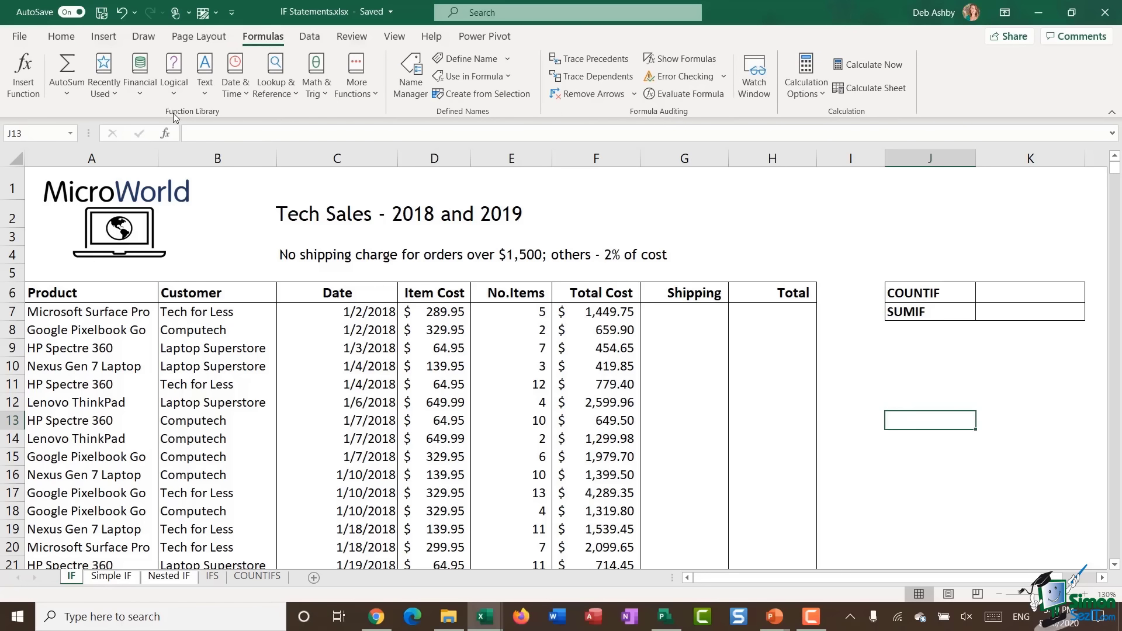
click(182, 96)
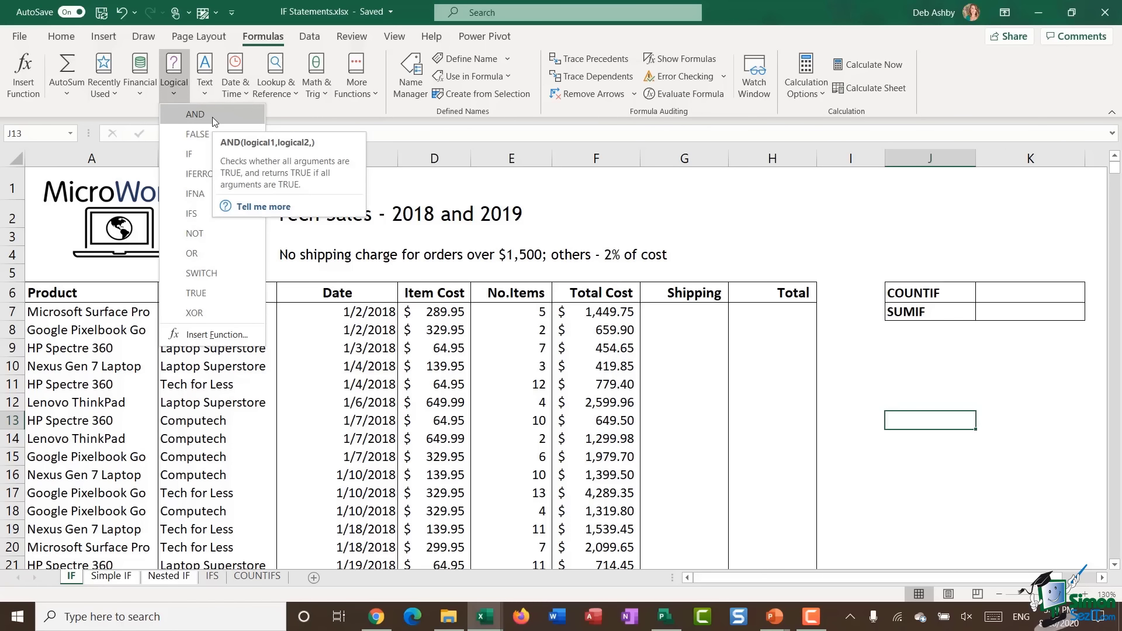
click(677, 316)
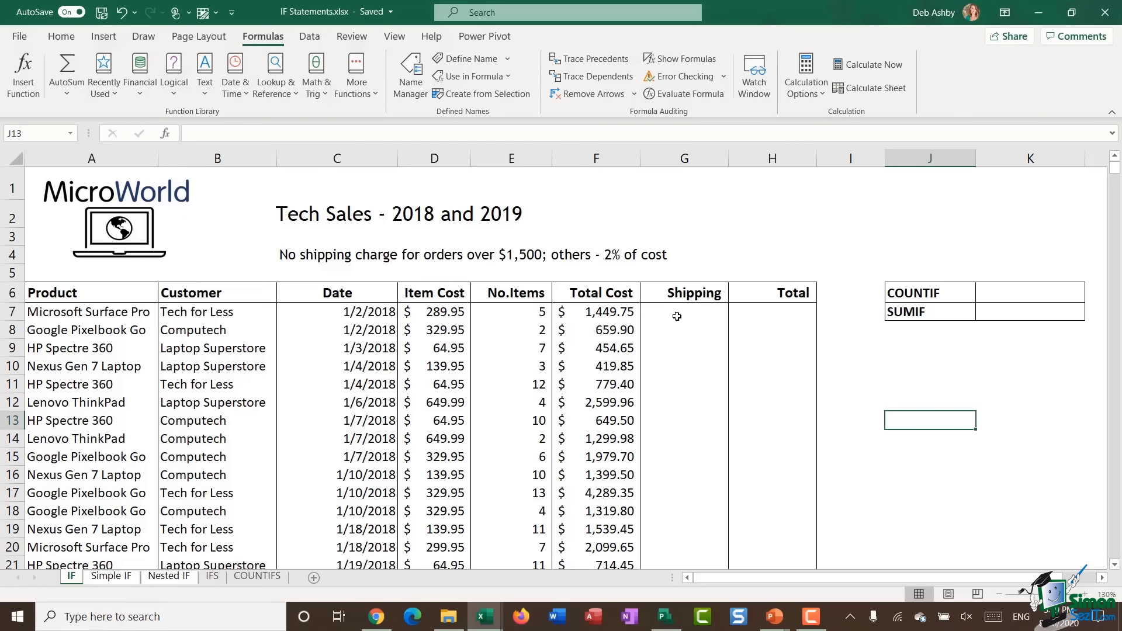
- Review the tech sales data column by column, from Product through Total Cost
click(677, 314)
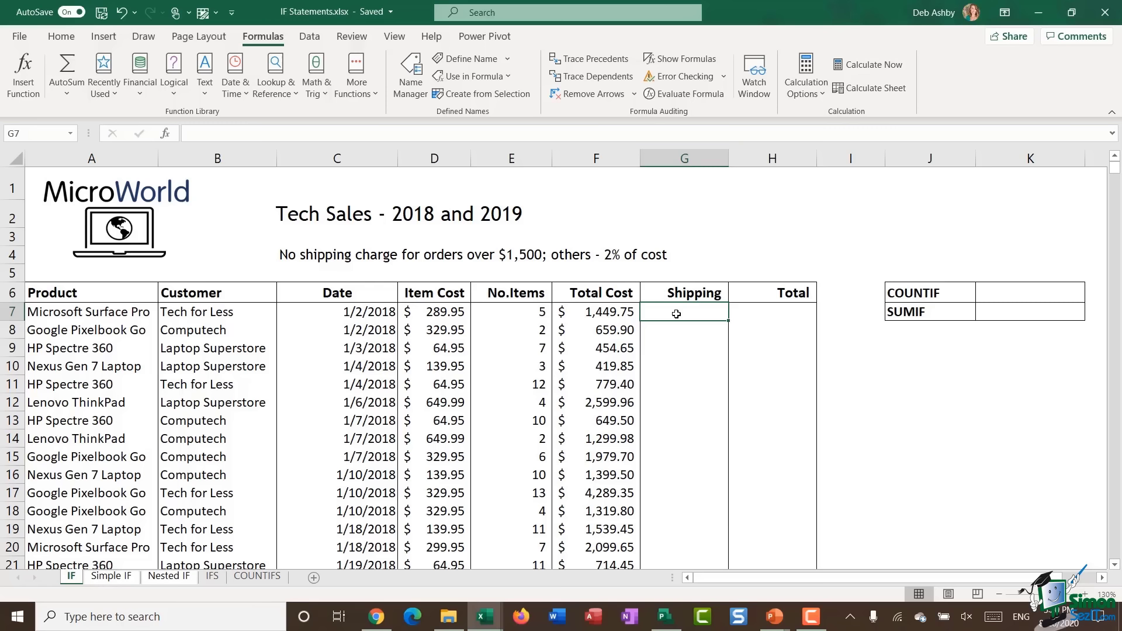
click(93, 160)
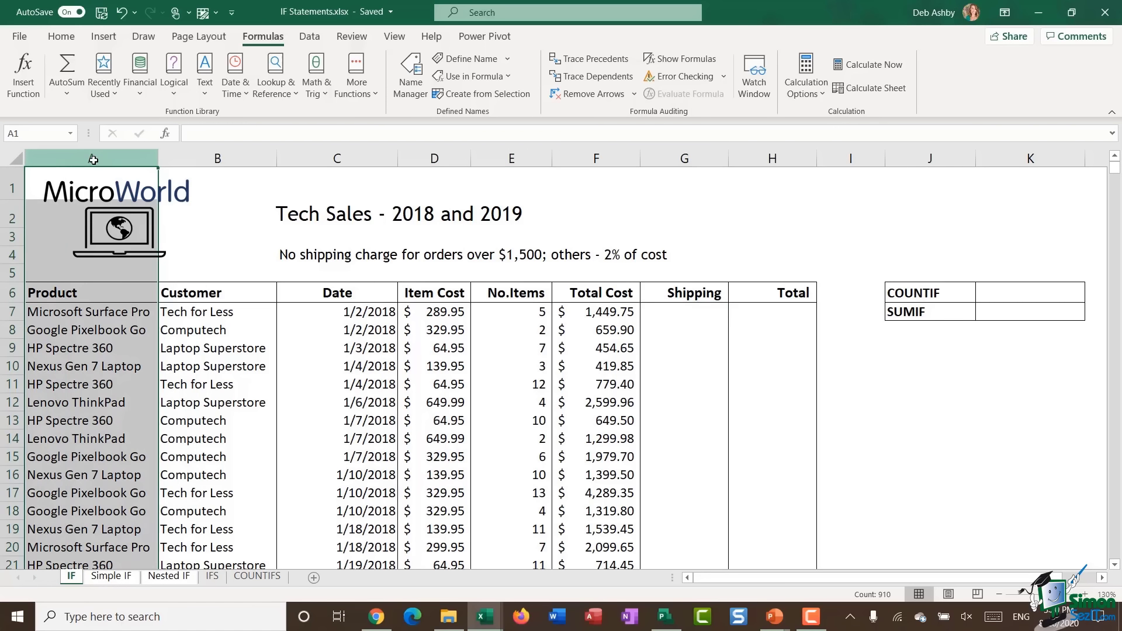
click(198, 160)
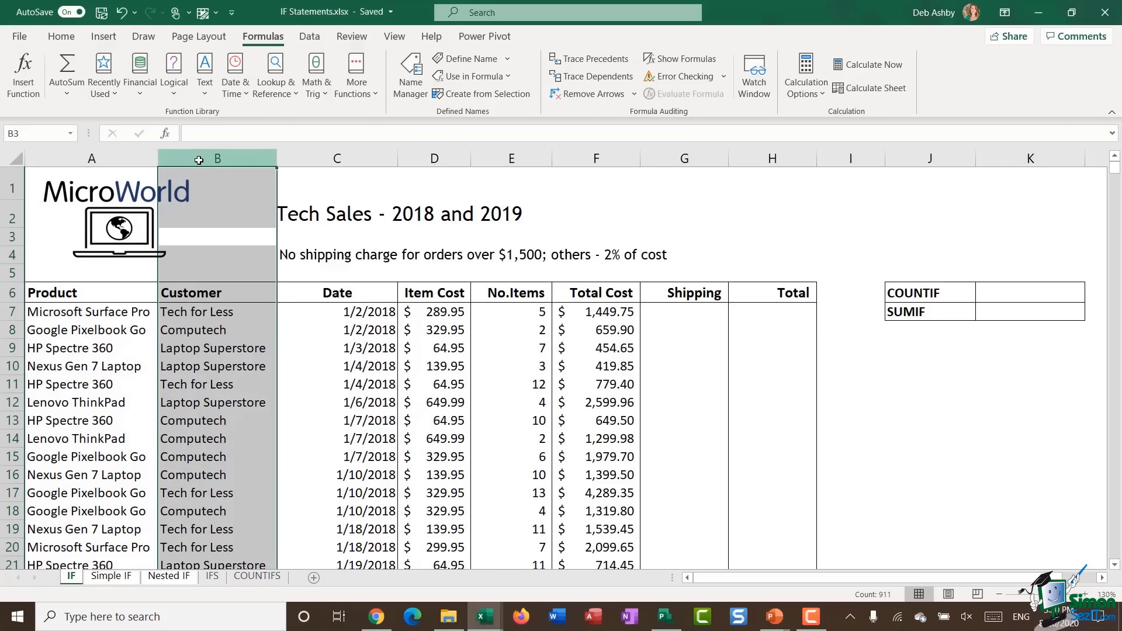
click(311, 161)
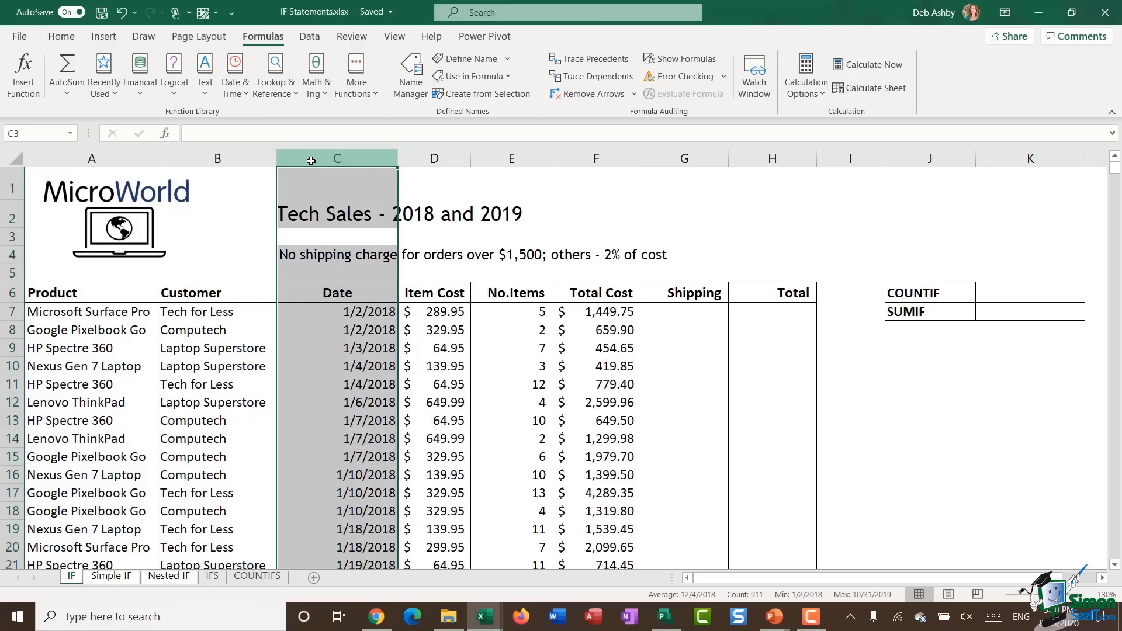
click(431, 160)
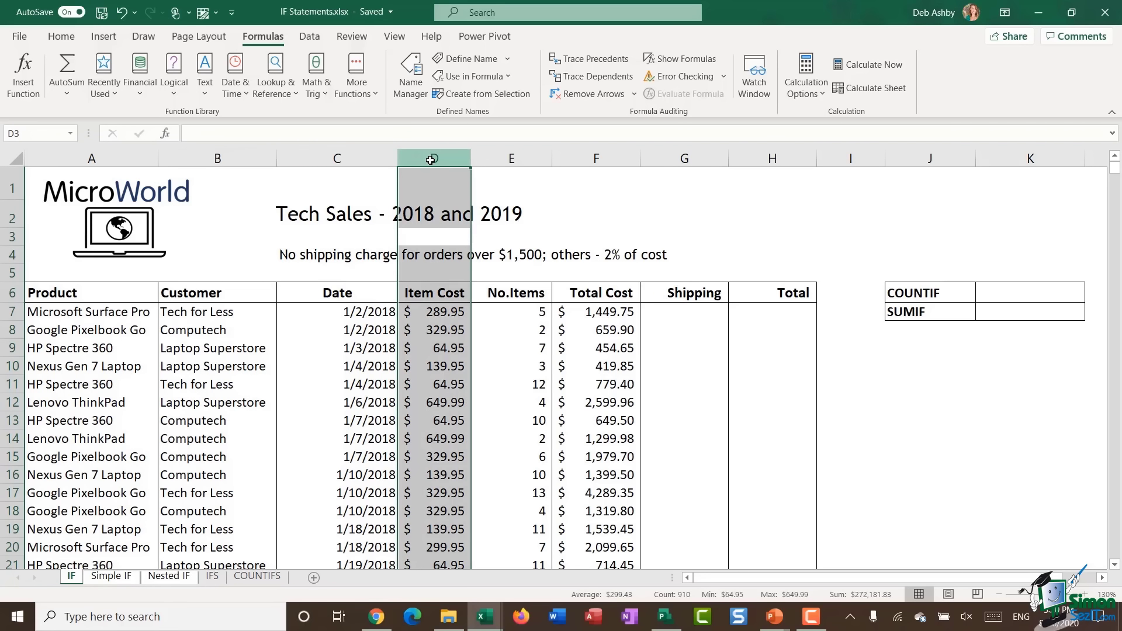
click(509, 159)
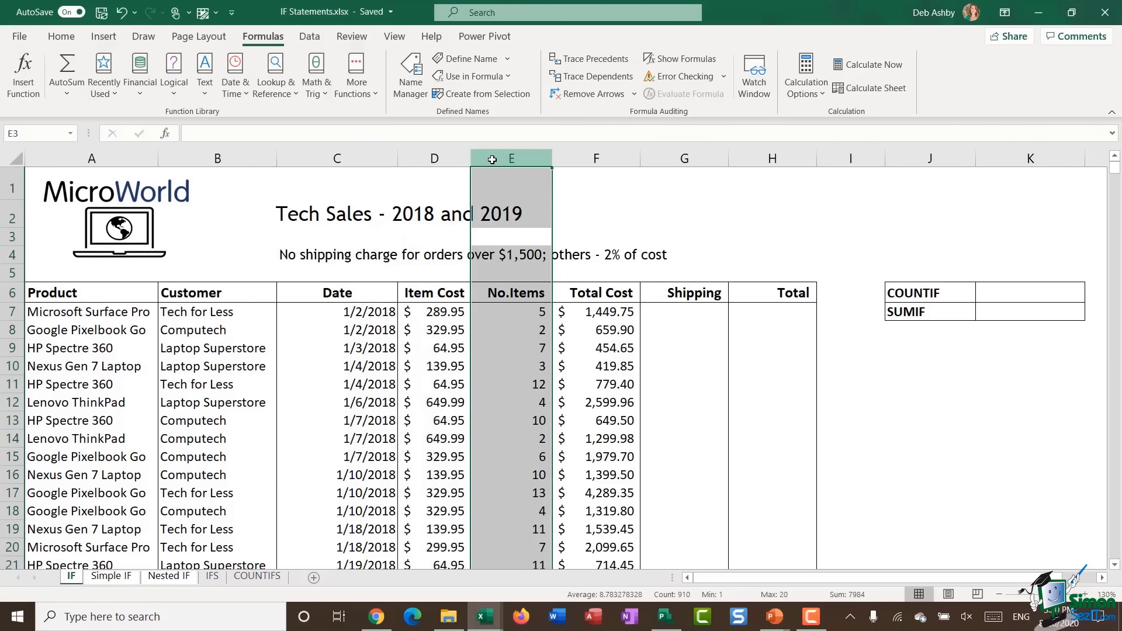
click(599, 154)
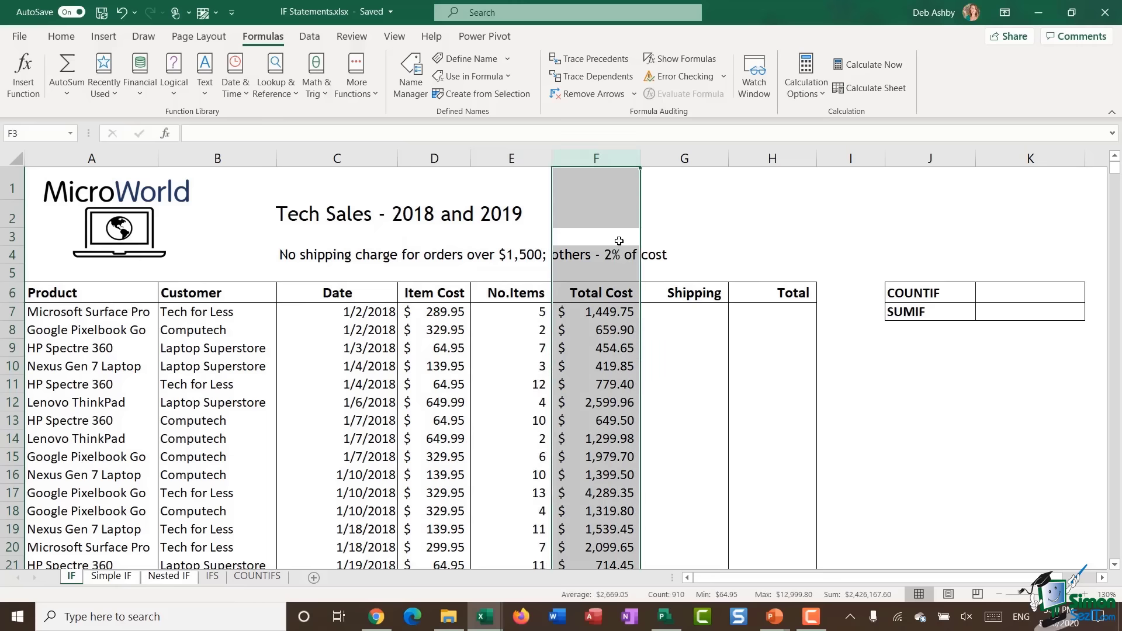
- Check the Total Cost formula in F7 and the Shipping and Total cells of the same row
click(590, 312)
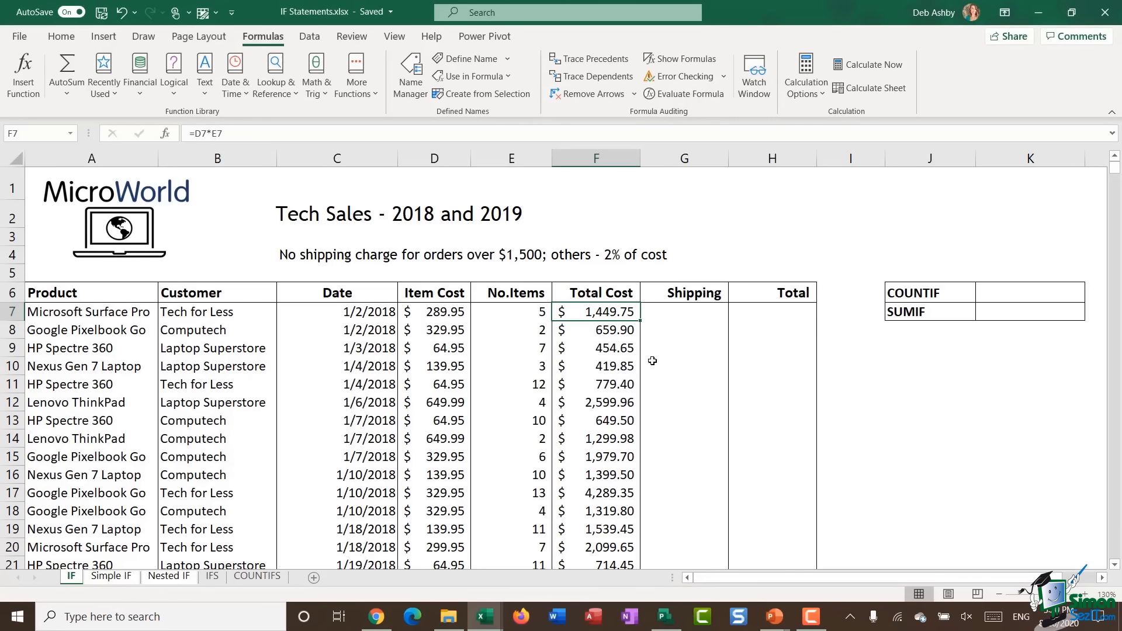
click(673, 312)
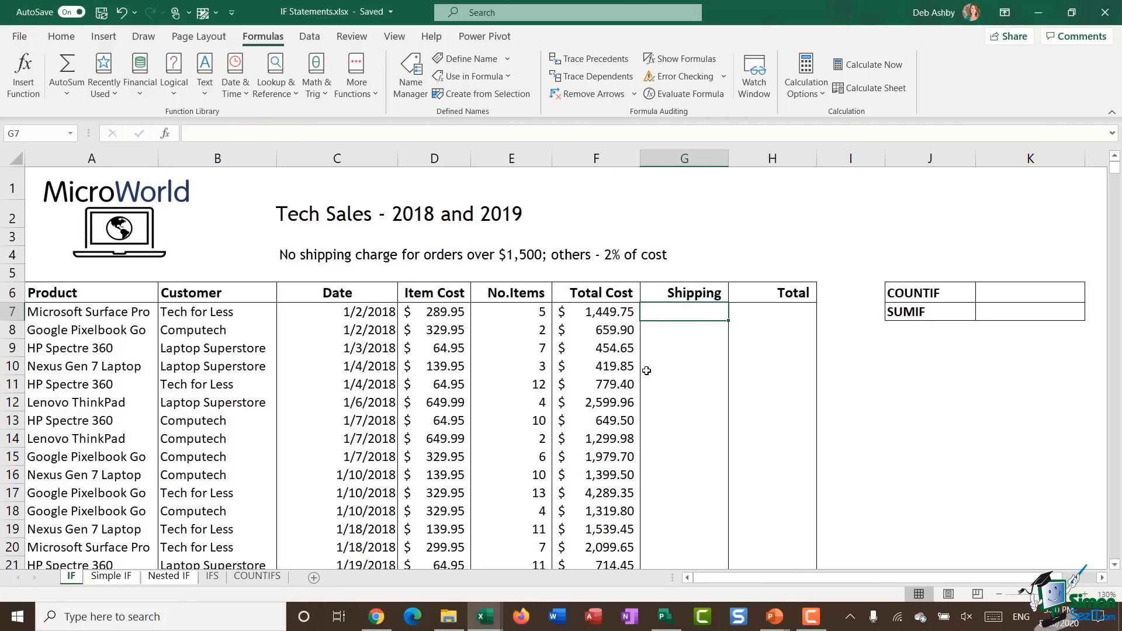
click(773, 315)
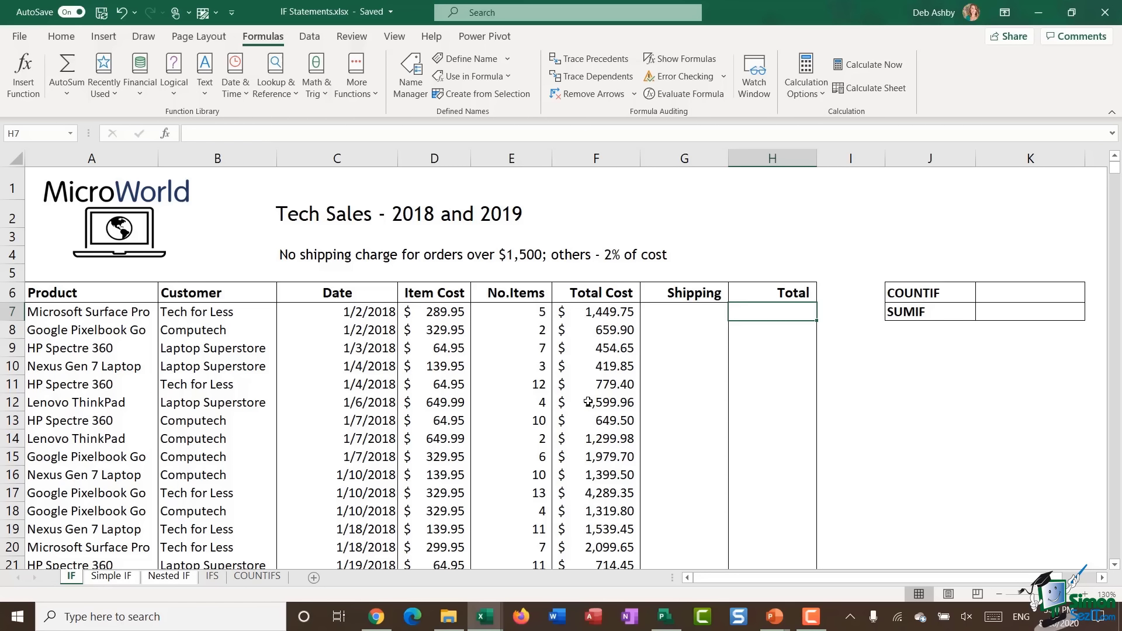
click(677, 312)
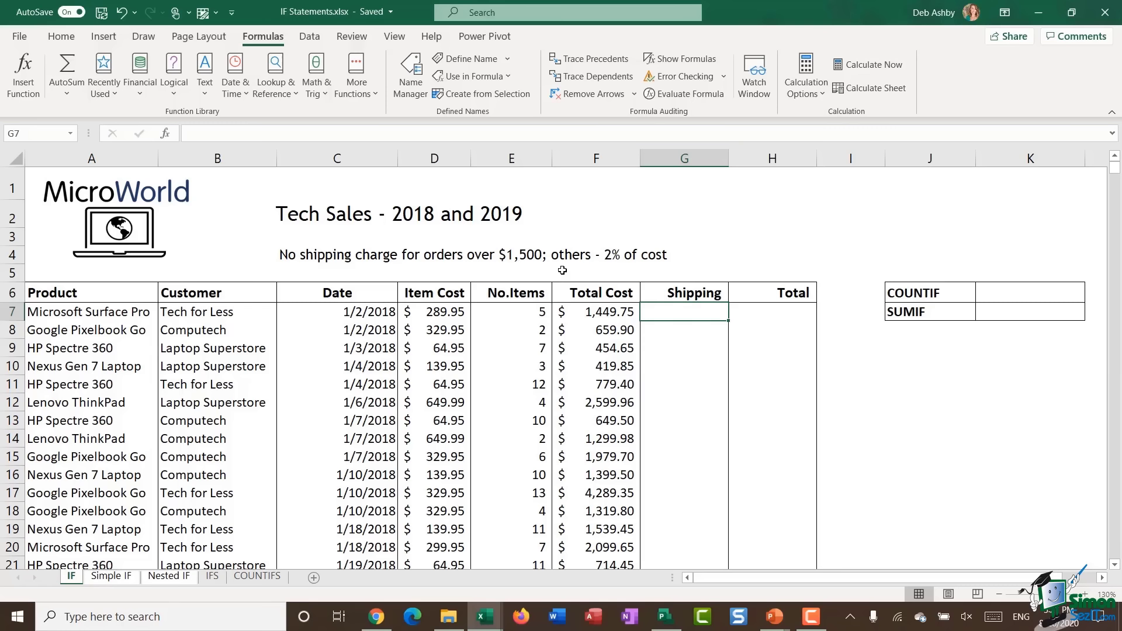
- Start an IF formula in Shipping cell G7 with the logical test F7>=1500
click(594, 315)
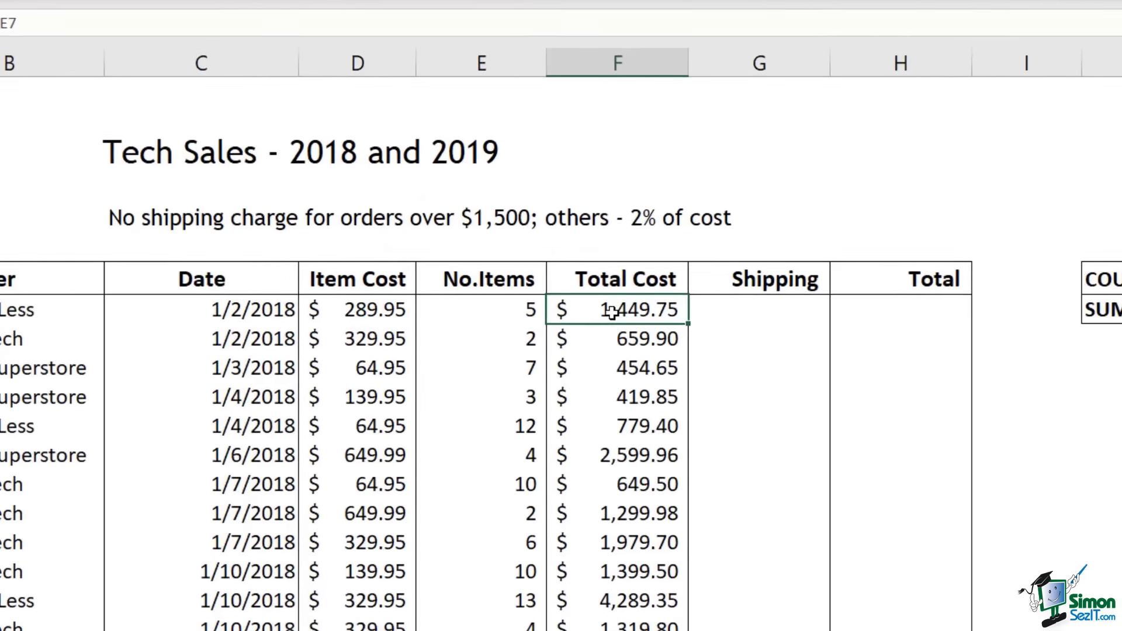
key(Right)
text(=IF()
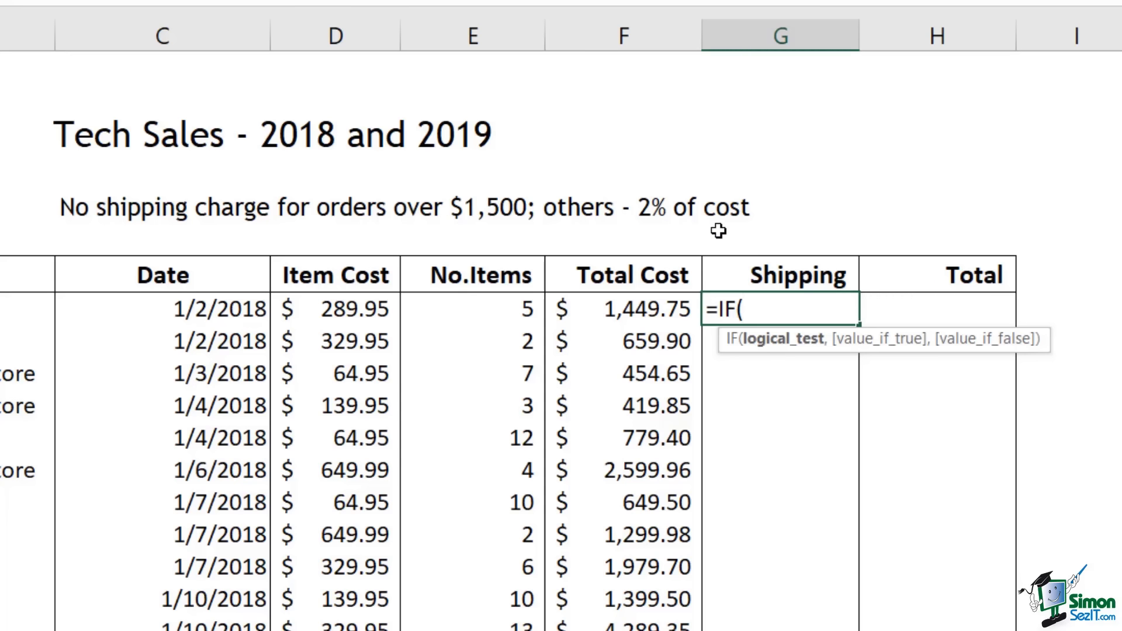
click(621, 319)
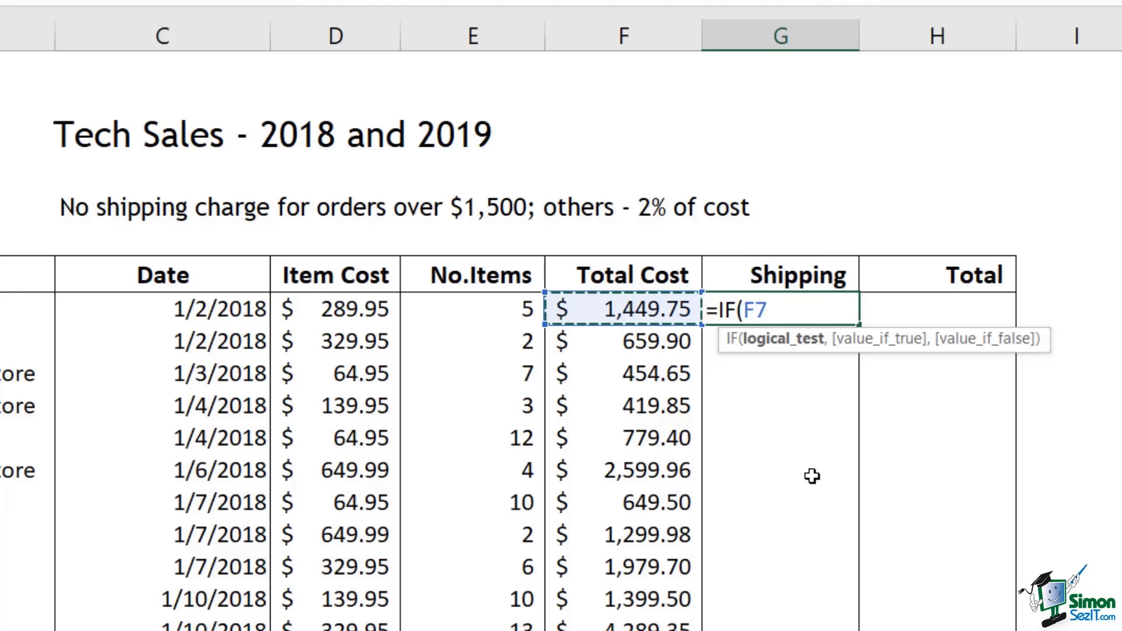
text(>)
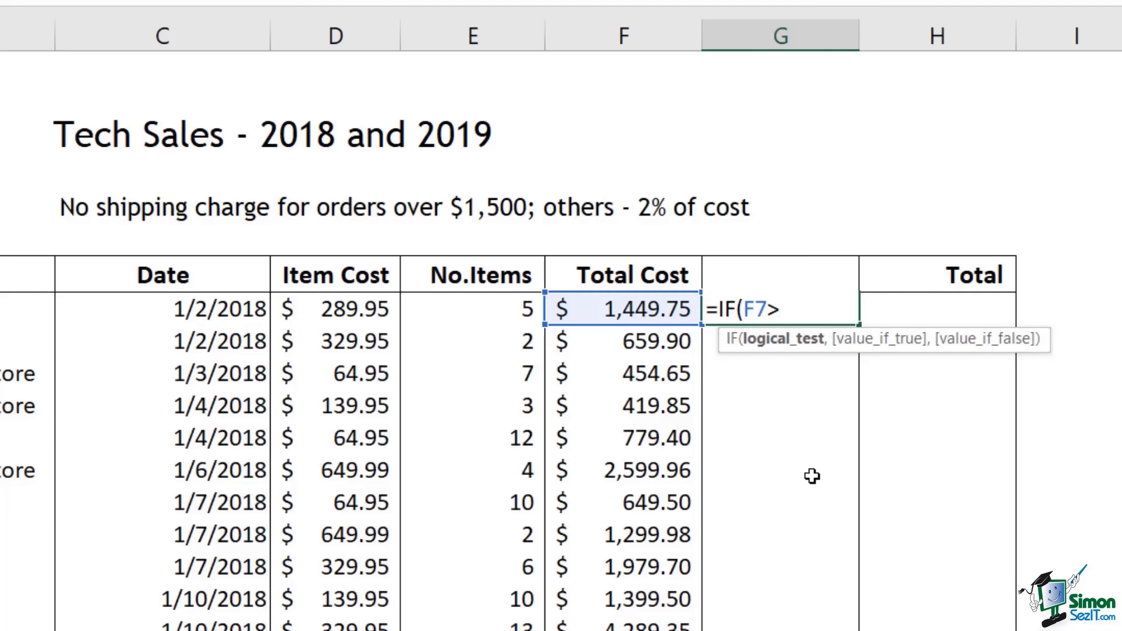
text(=1500)
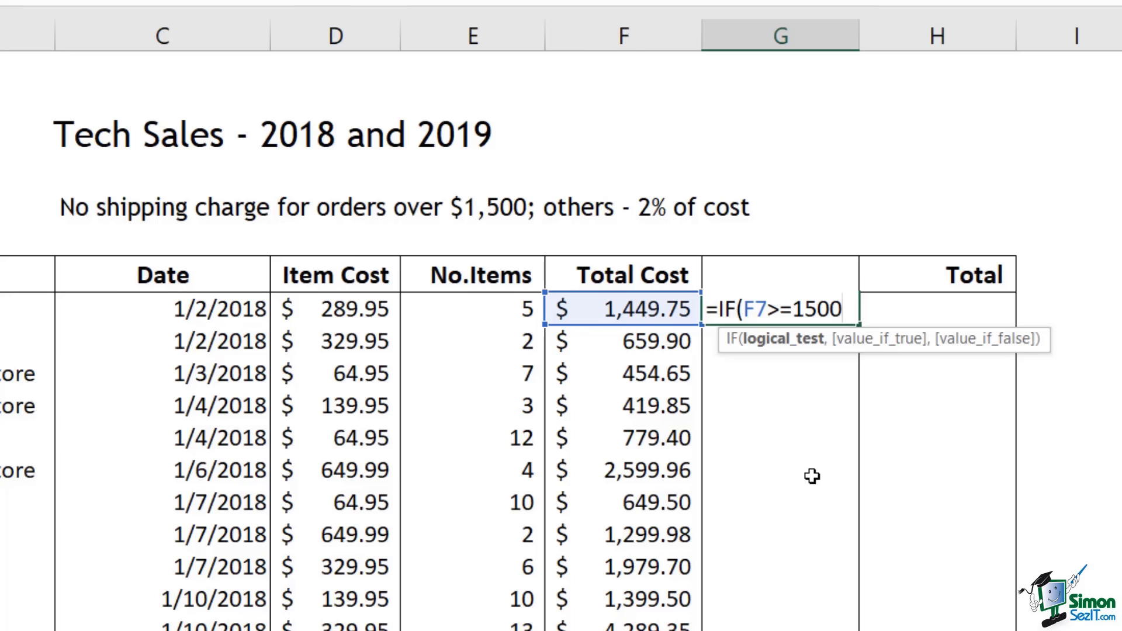
- Complete the IF formula in G7 with 0 as the value if true and F7*2% as the value if false
text(,)
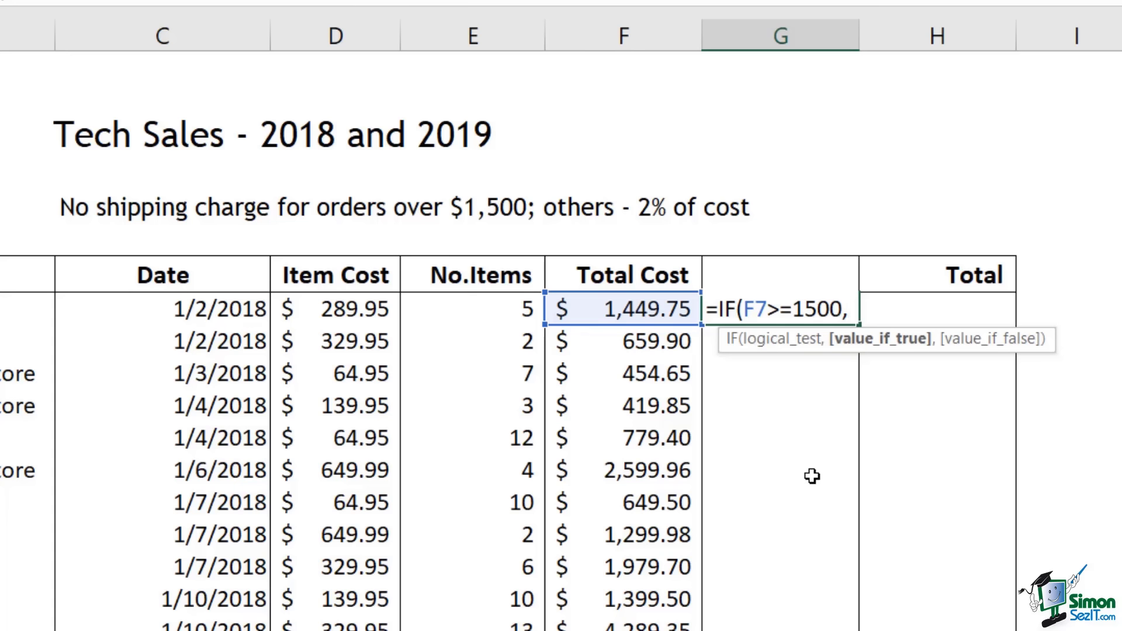
text(0)
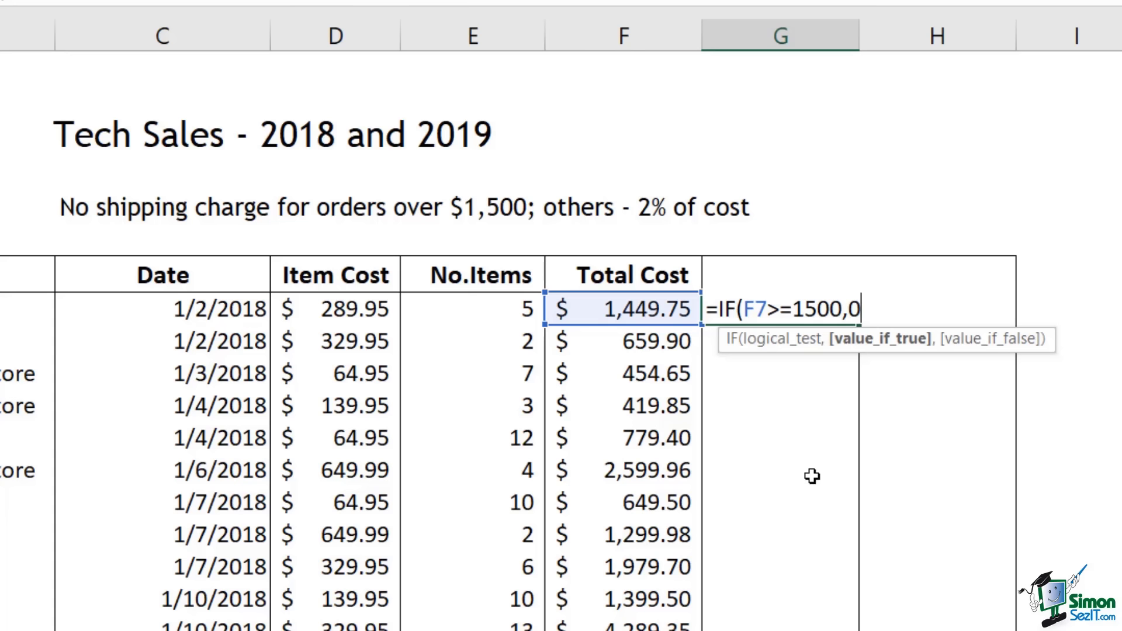
text(,)
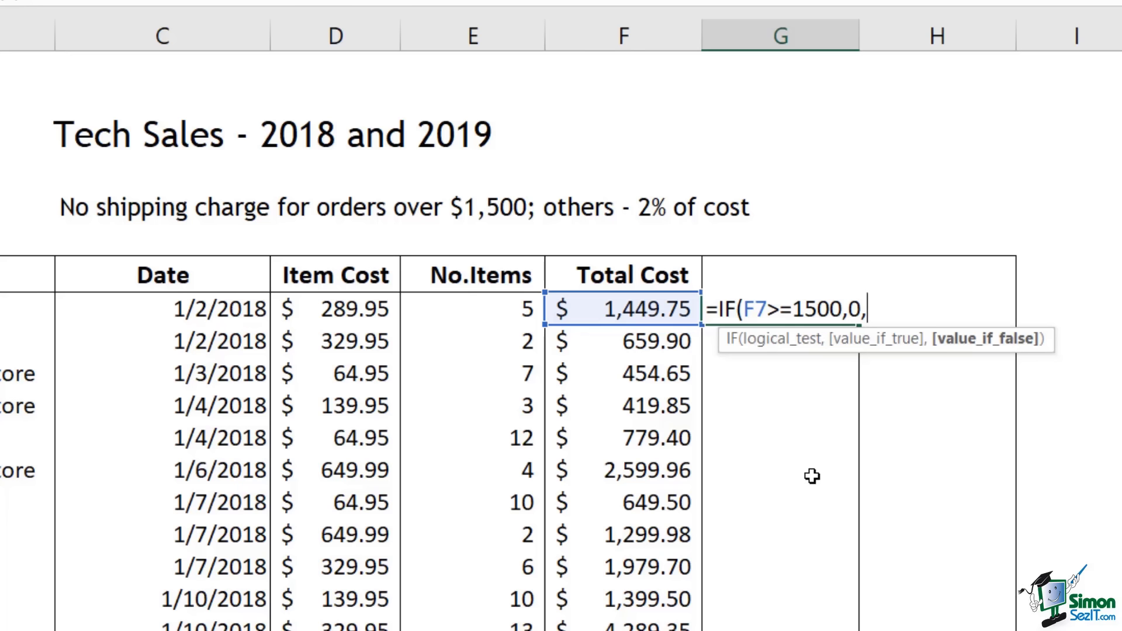
click(625, 316)
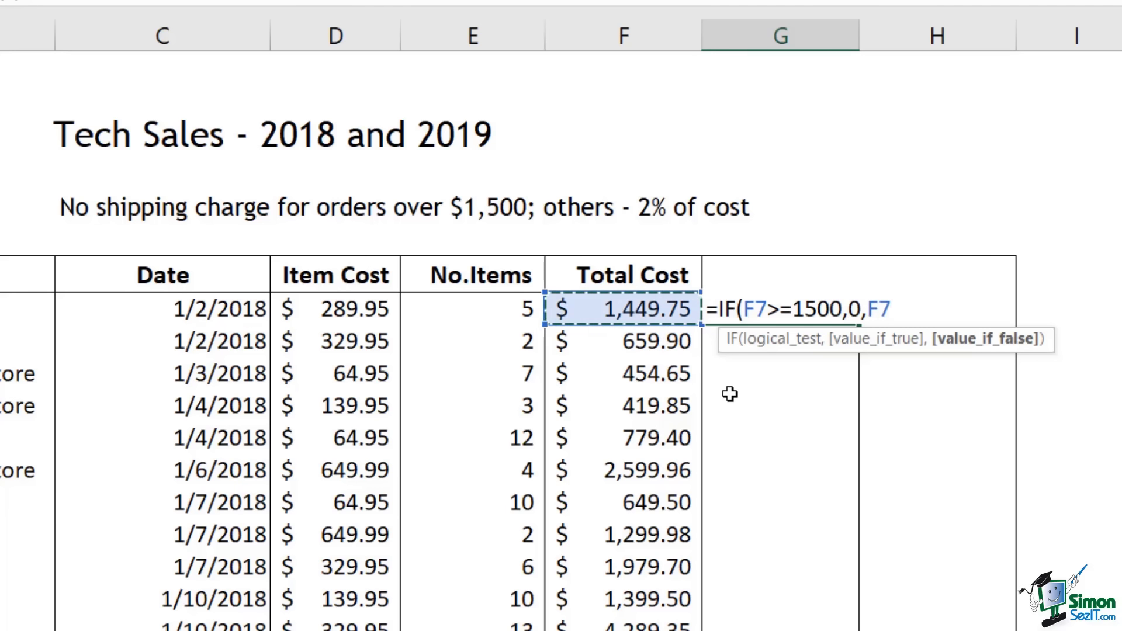
text(*2)
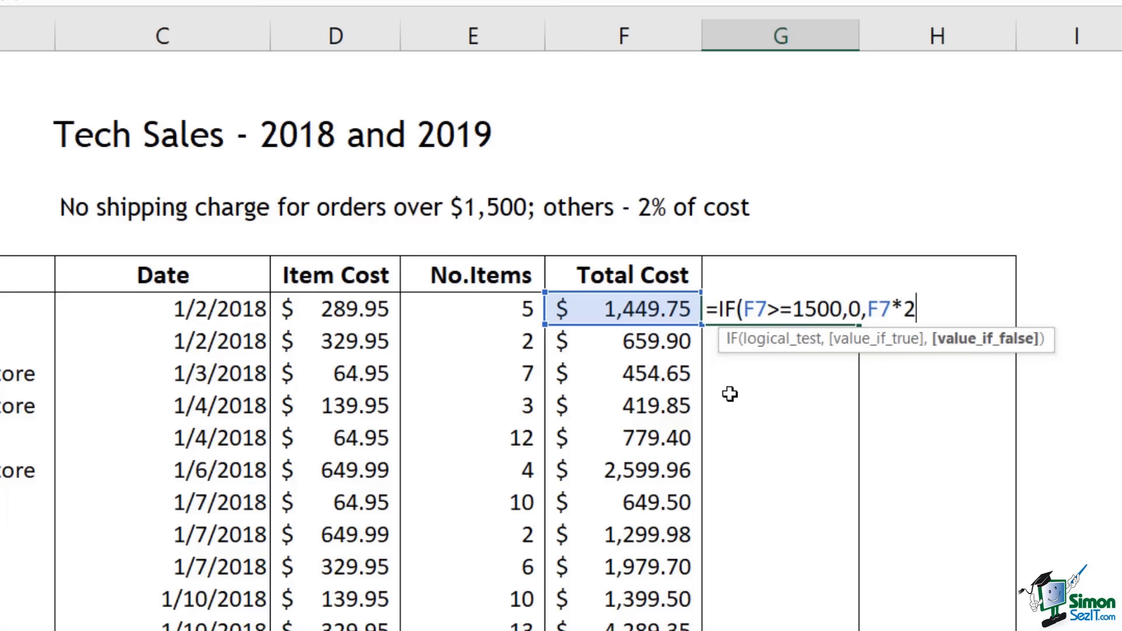
text(%))
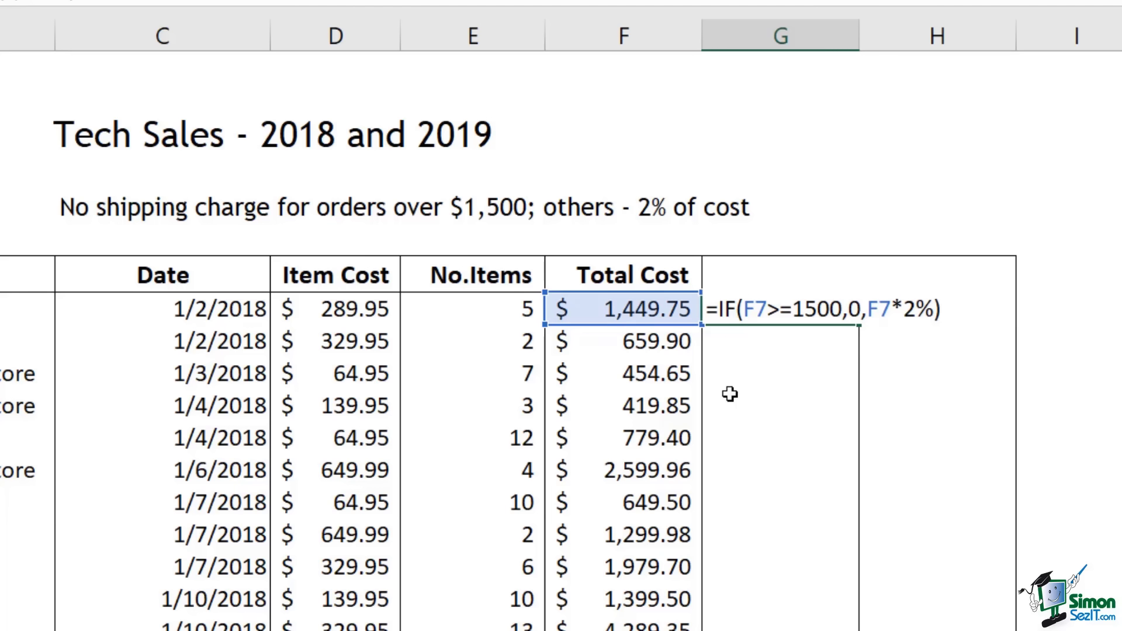
key(Return)
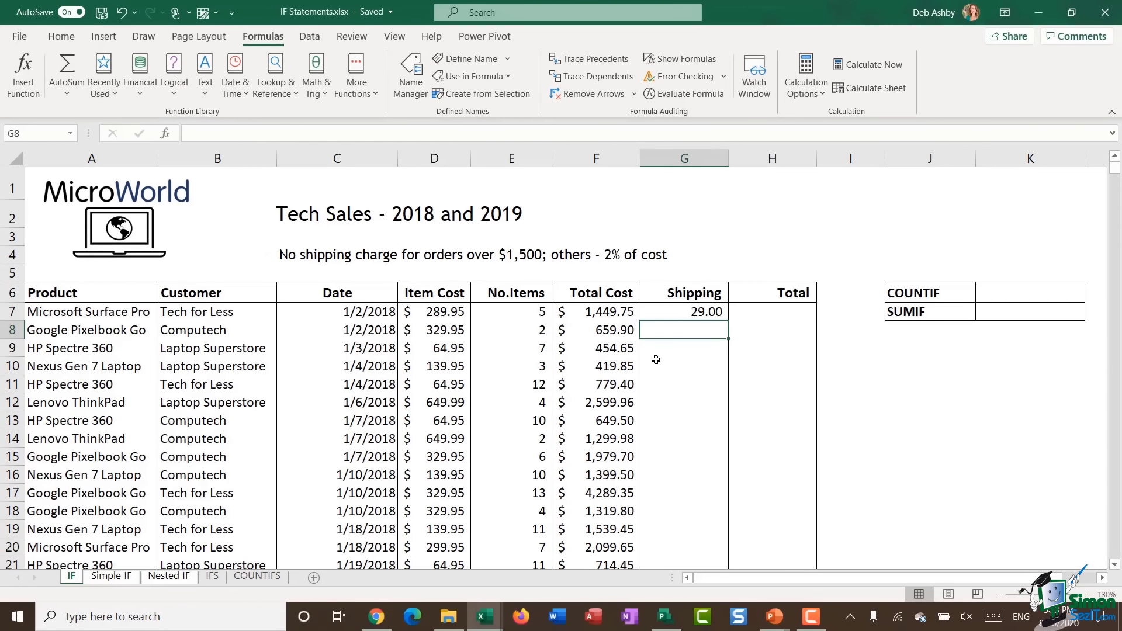
- Apply the dollar accounting format to the Shipping column and fill the G7 formula down to the end of the data
click(685, 159)
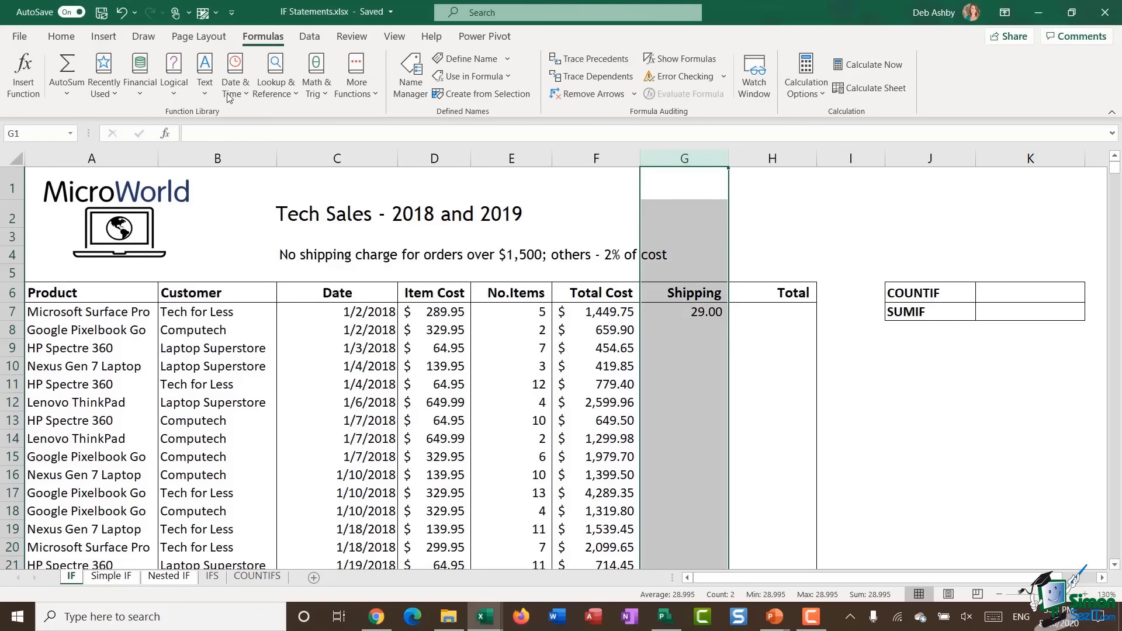
click(62, 36)
click(499, 88)
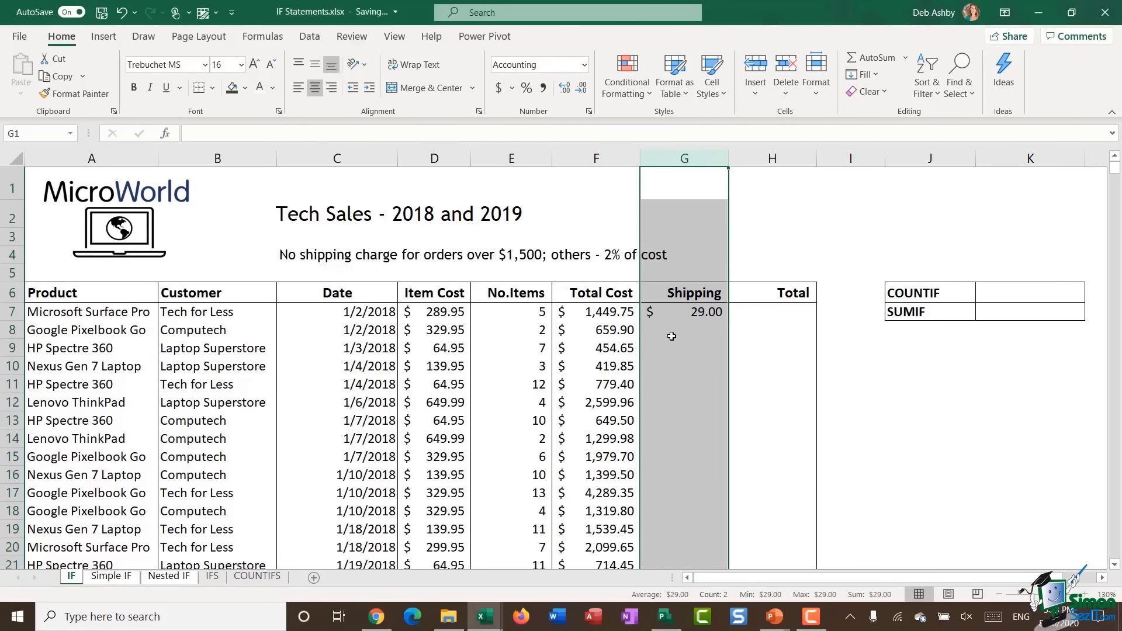
click(673, 313)
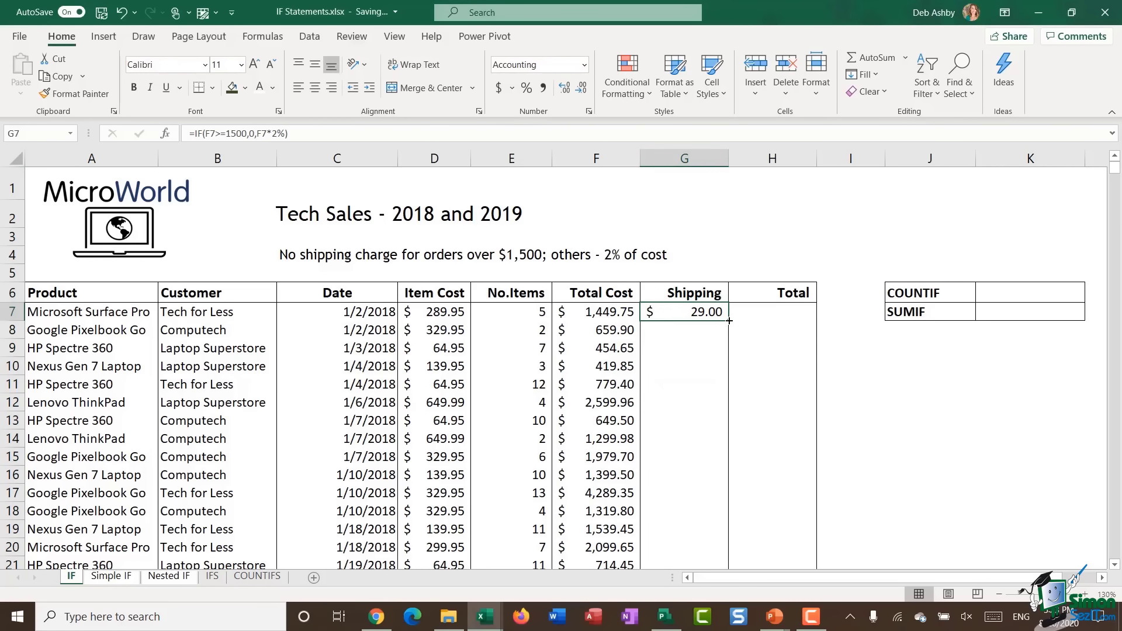
double_click(729, 321)
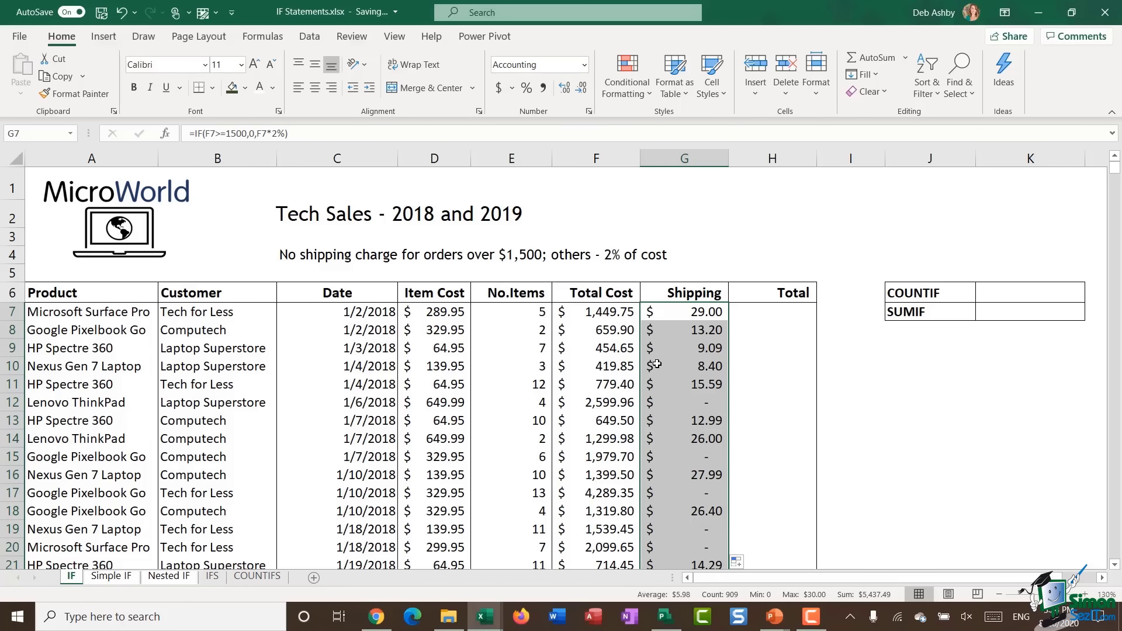
- Compare the Shipping results with the Total Cost values in rows 12, 15, 19 and 20
click(672, 404)
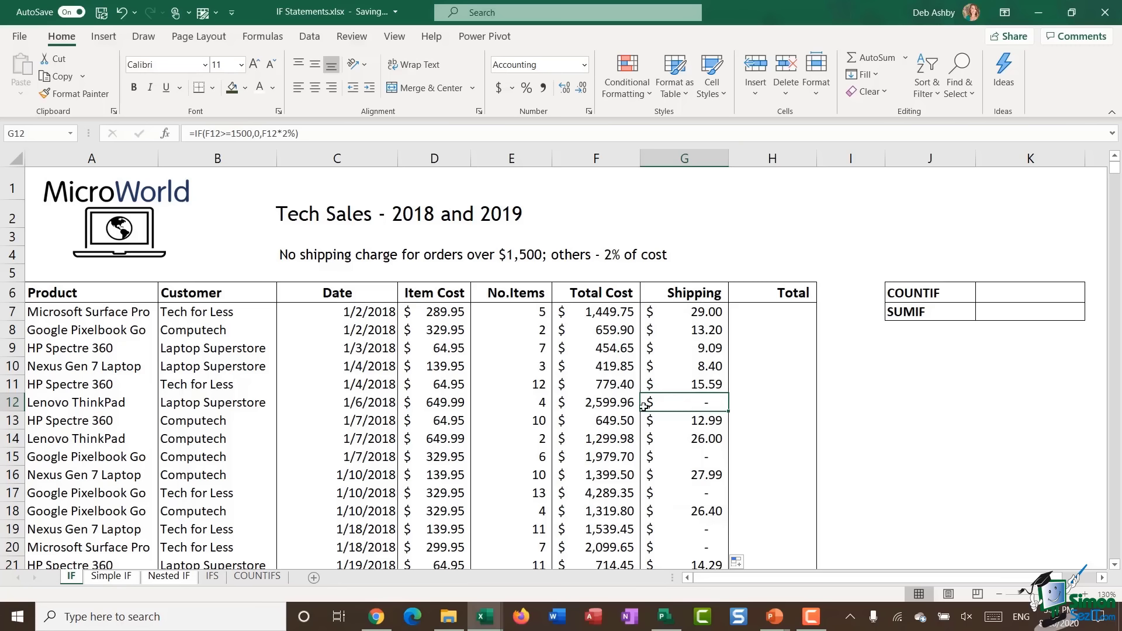
click(615, 405)
scroll(615, 405, down, 2)
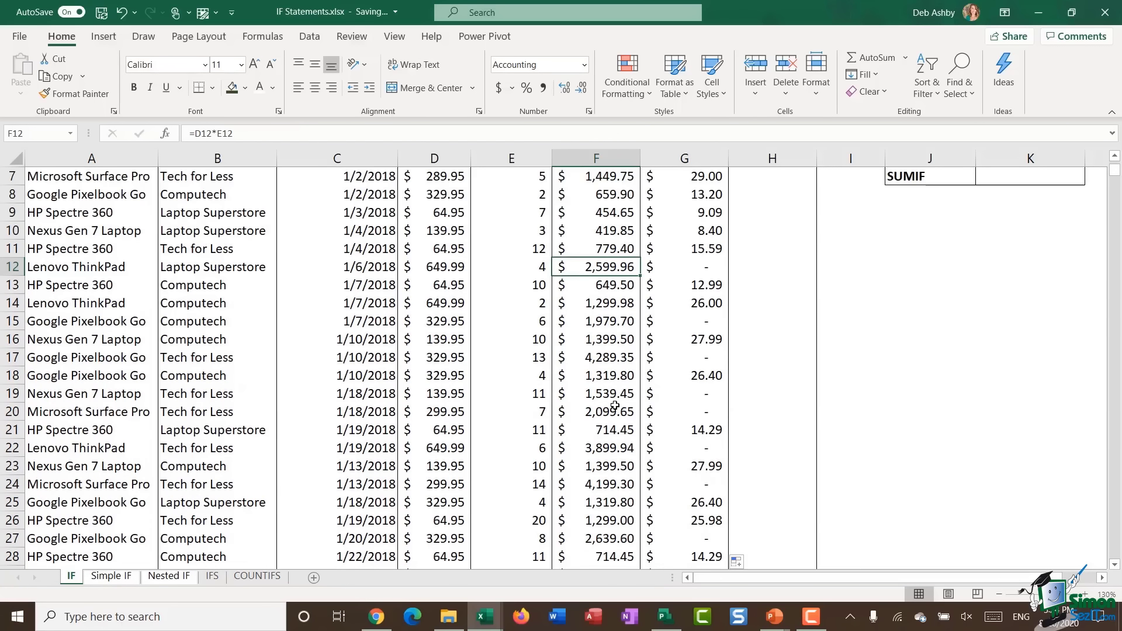
click(707, 328)
click(613, 326)
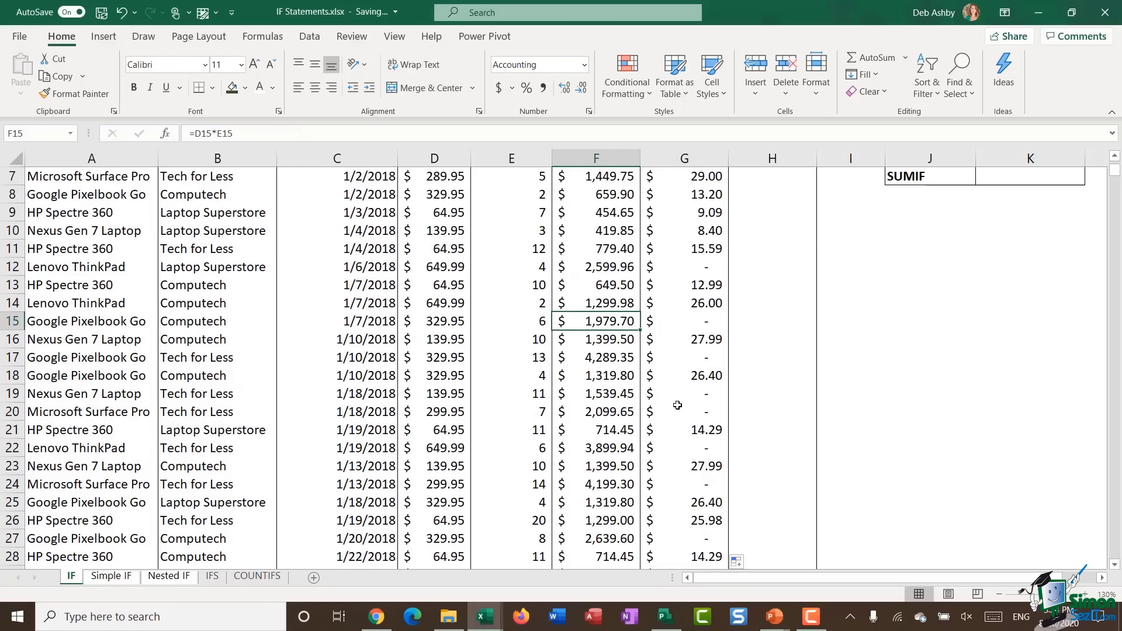
click(707, 395)
click(597, 393)
click(608, 412)
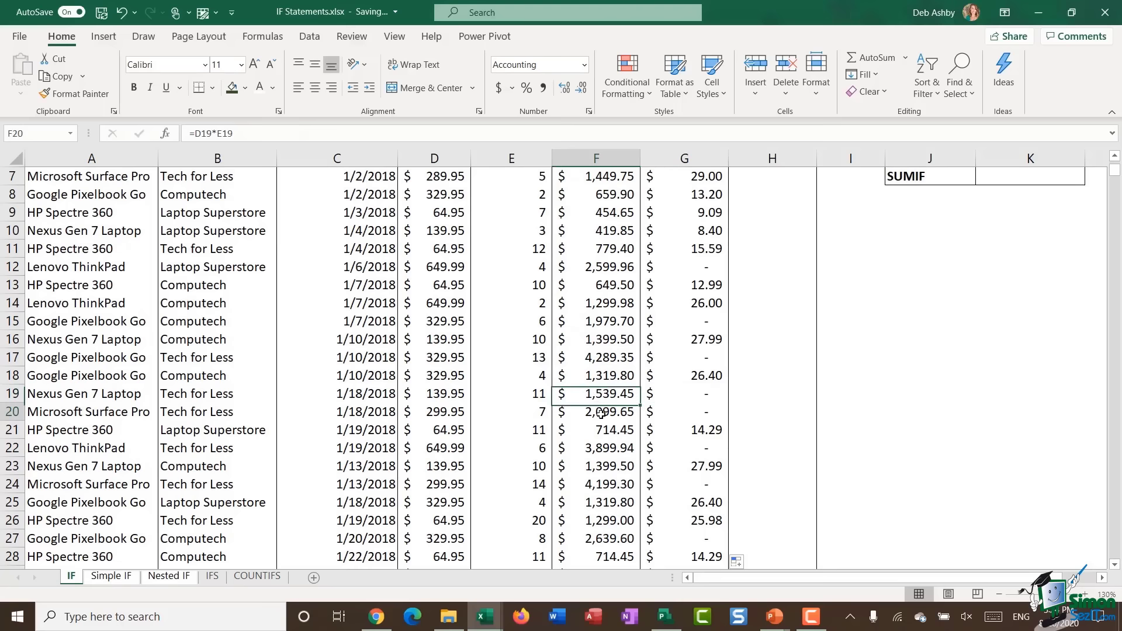
click(677, 414)
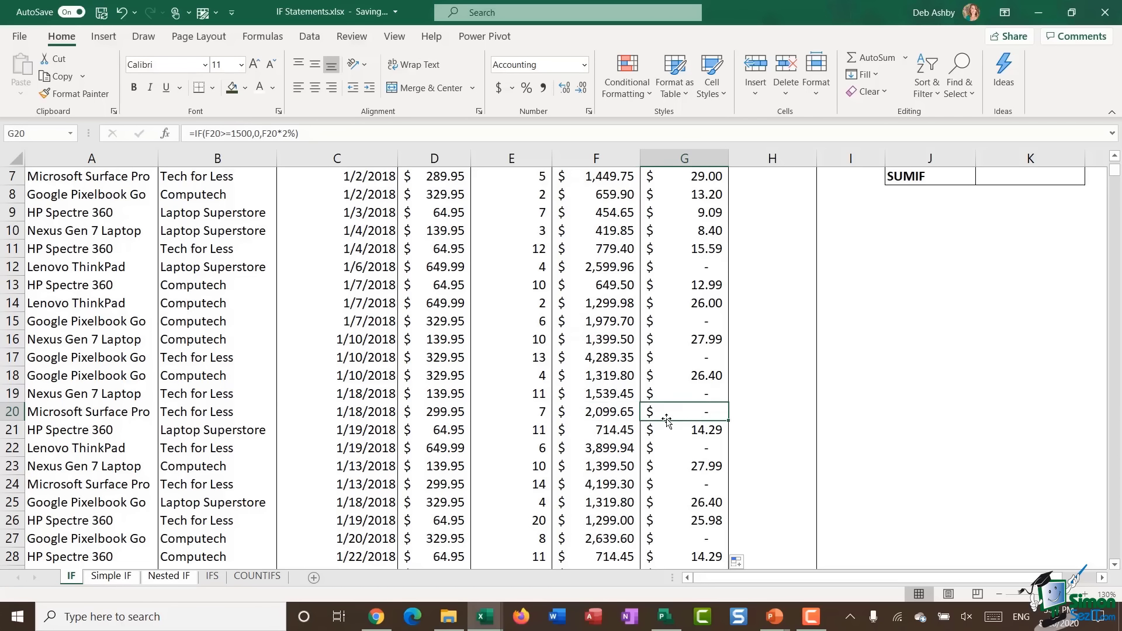
- Review the arguments of the IF formula in Shipping cell G7 without changing it
scroll(672, 418, up, 2)
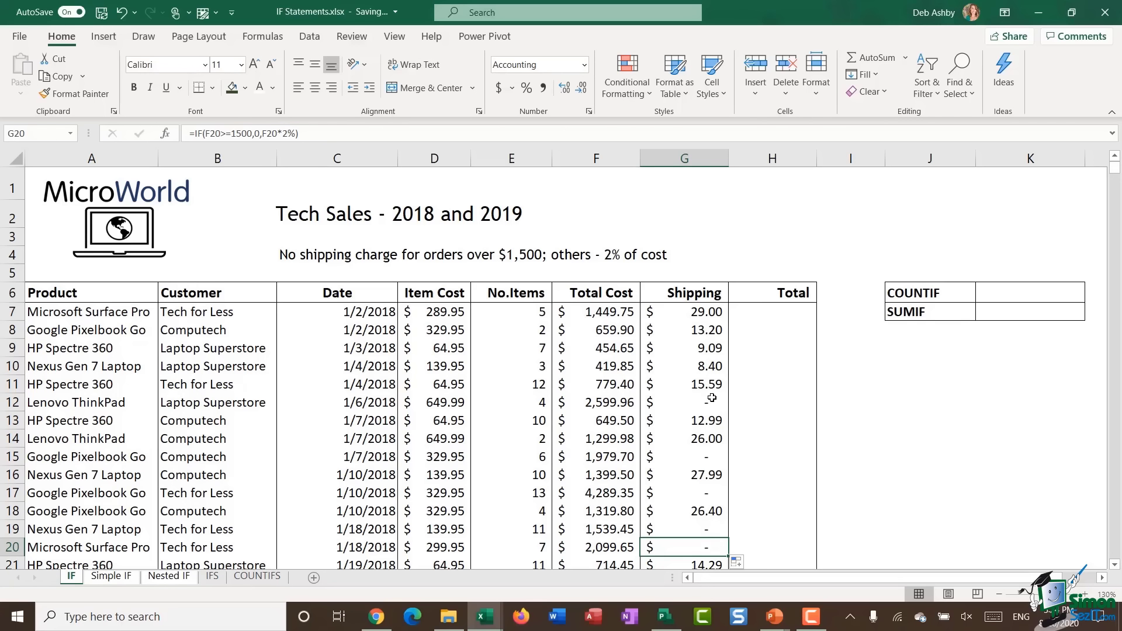
click(678, 314)
double_click(677, 314)
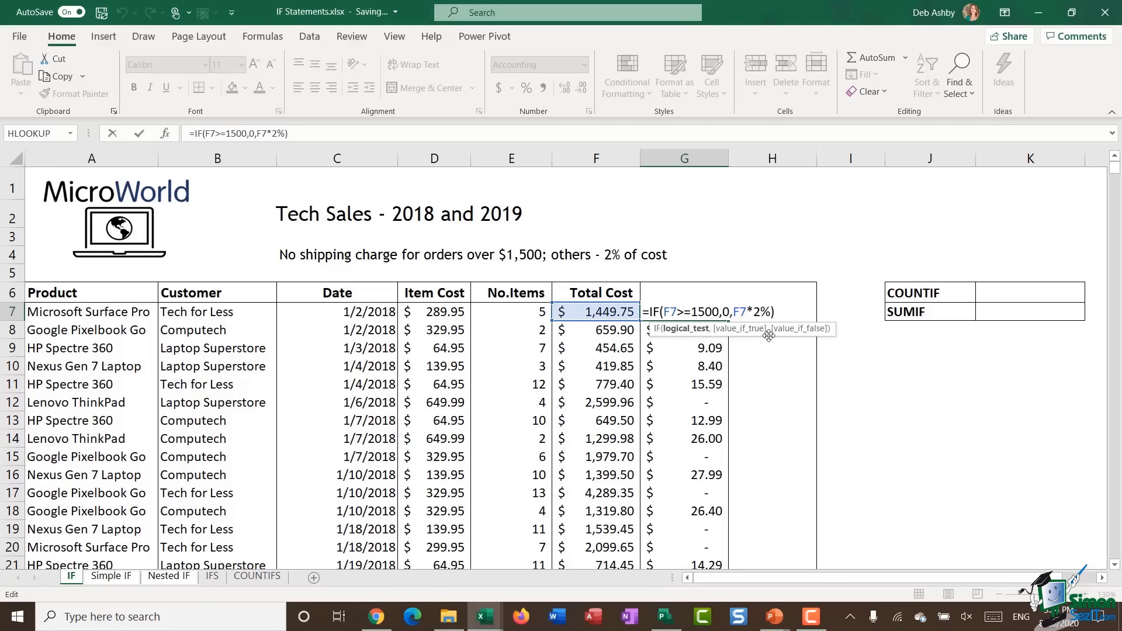
key(Return)
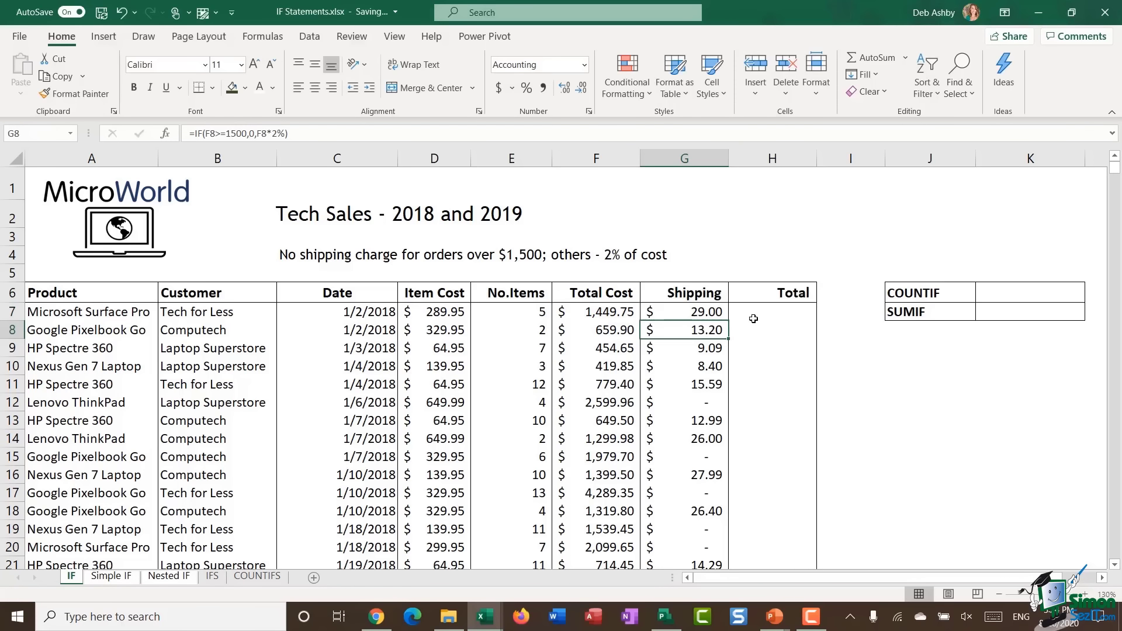
- Enter the formula =SUM(F7+G7) in Total cell H7 to add shipping to the total cost
click(777, 311)
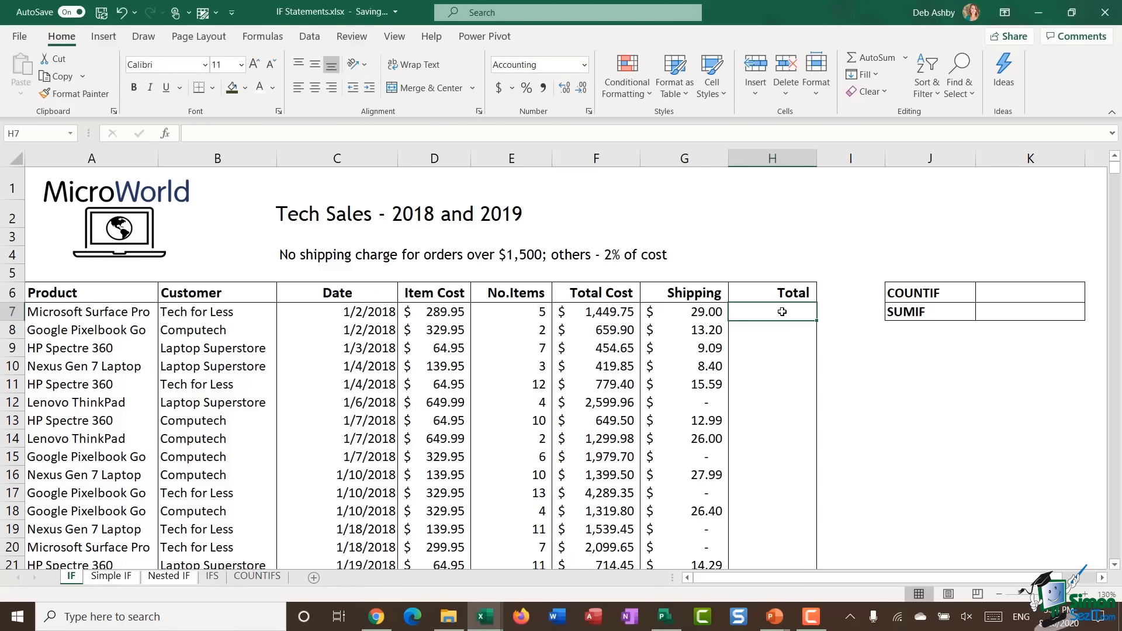
text(=SUM)
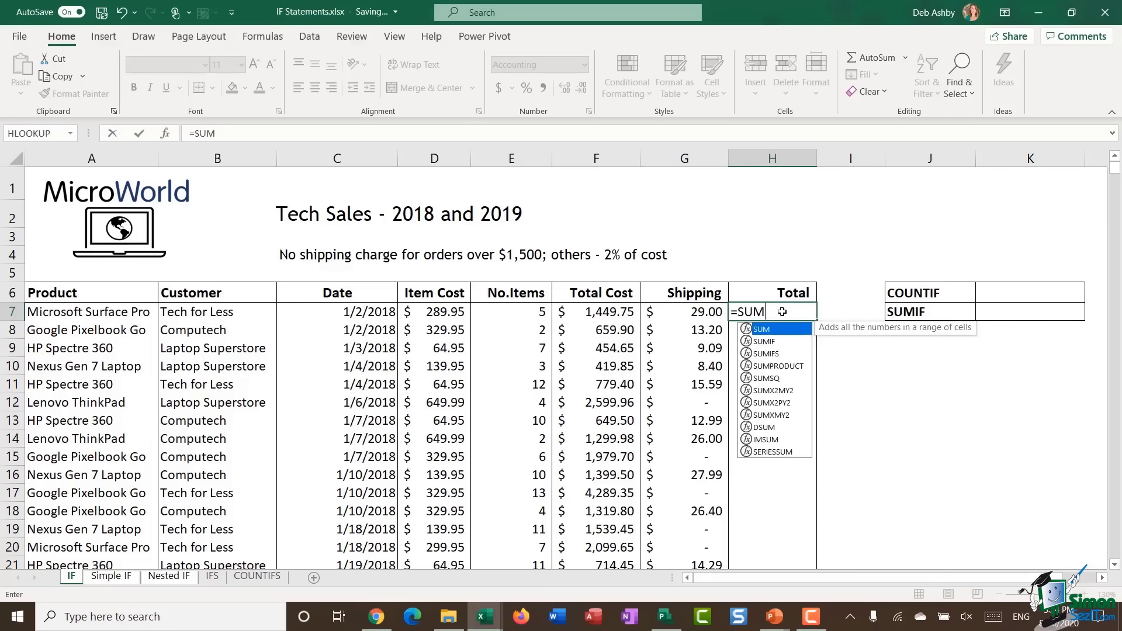
text(()
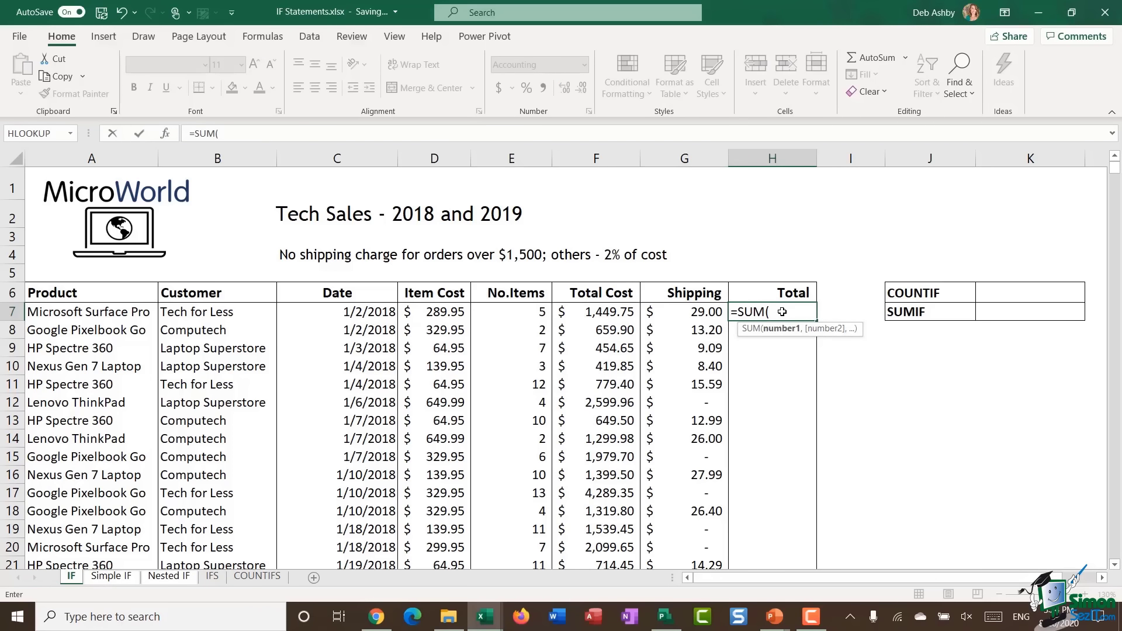
click(619, 312)
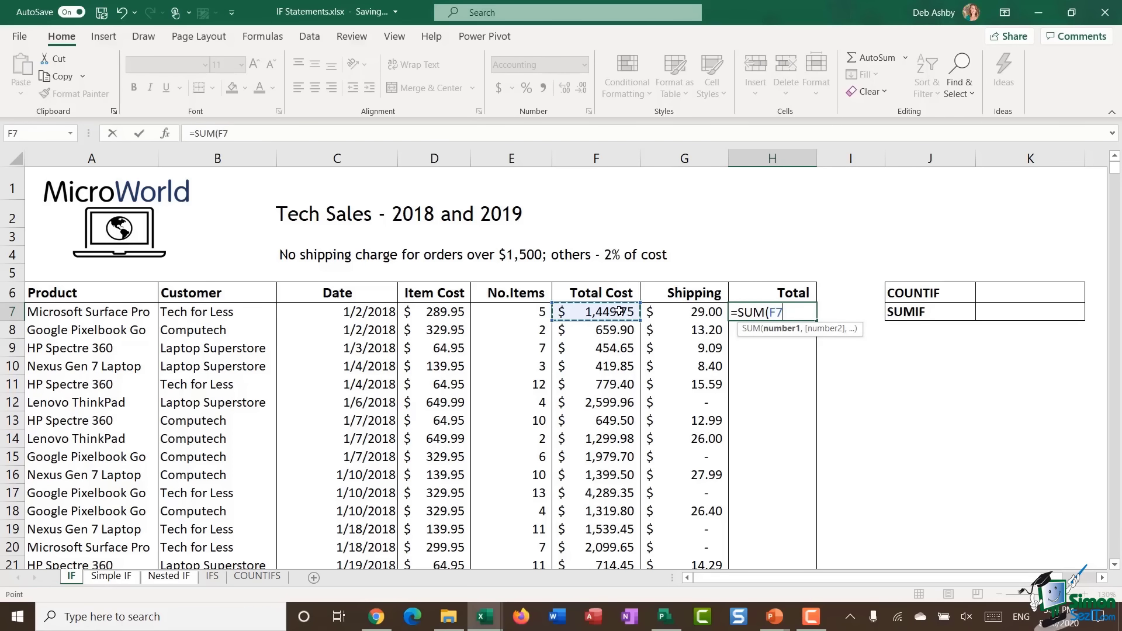
text(+)
click(683, 312)
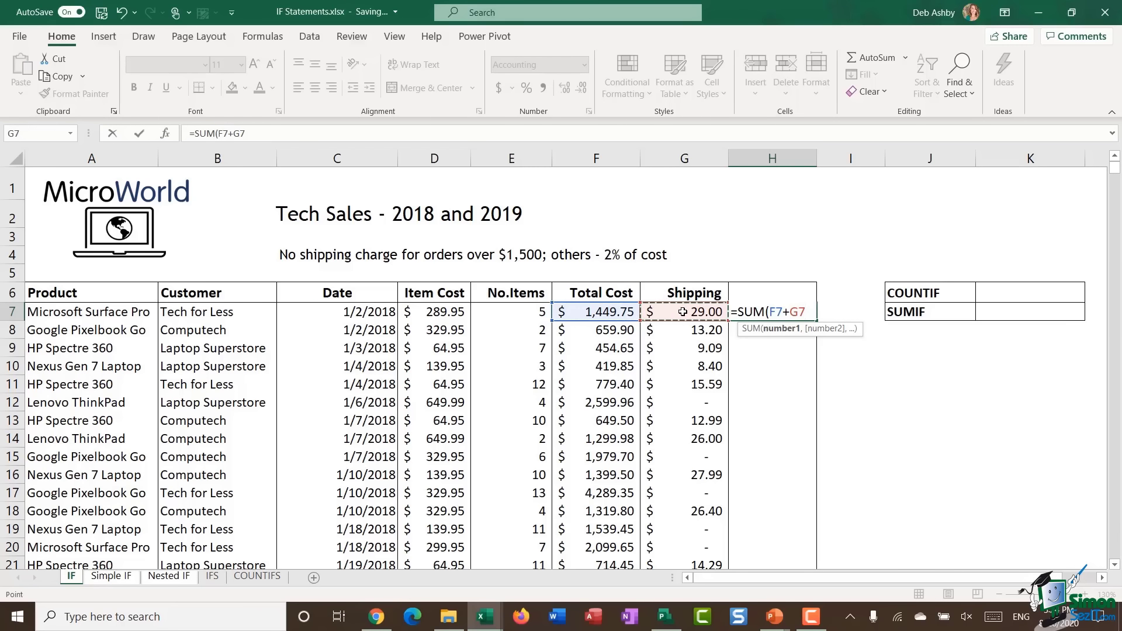
text())
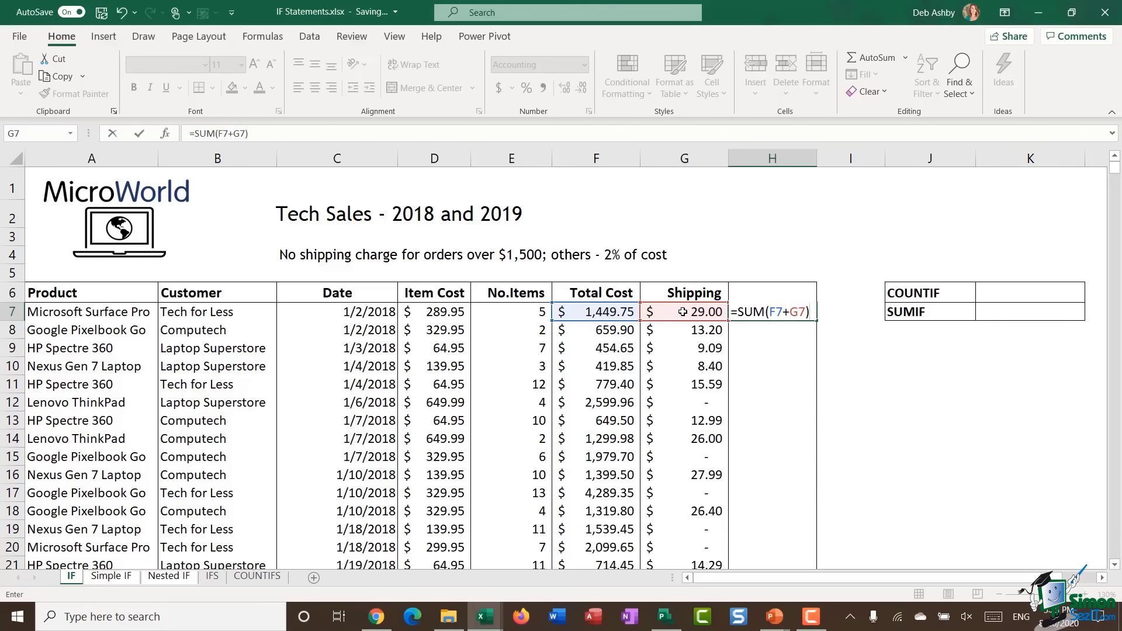
key(Return)
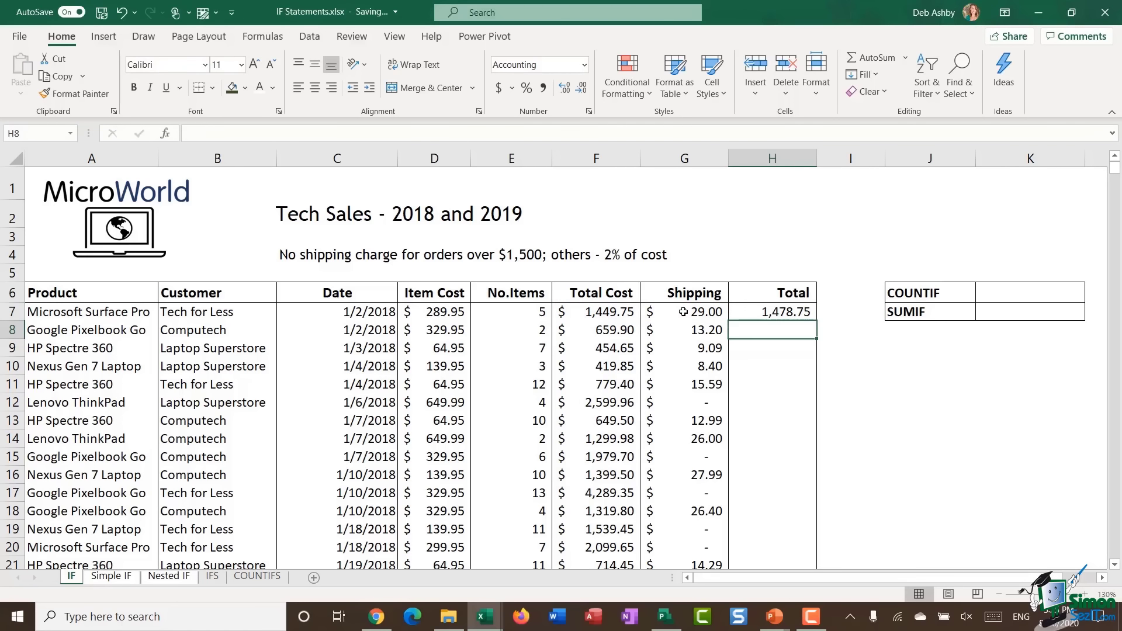
- Apply the dollar accounting format to the Total column and fill the H7 formula down to the end of the data
click(763, 158)
click(498, 87)
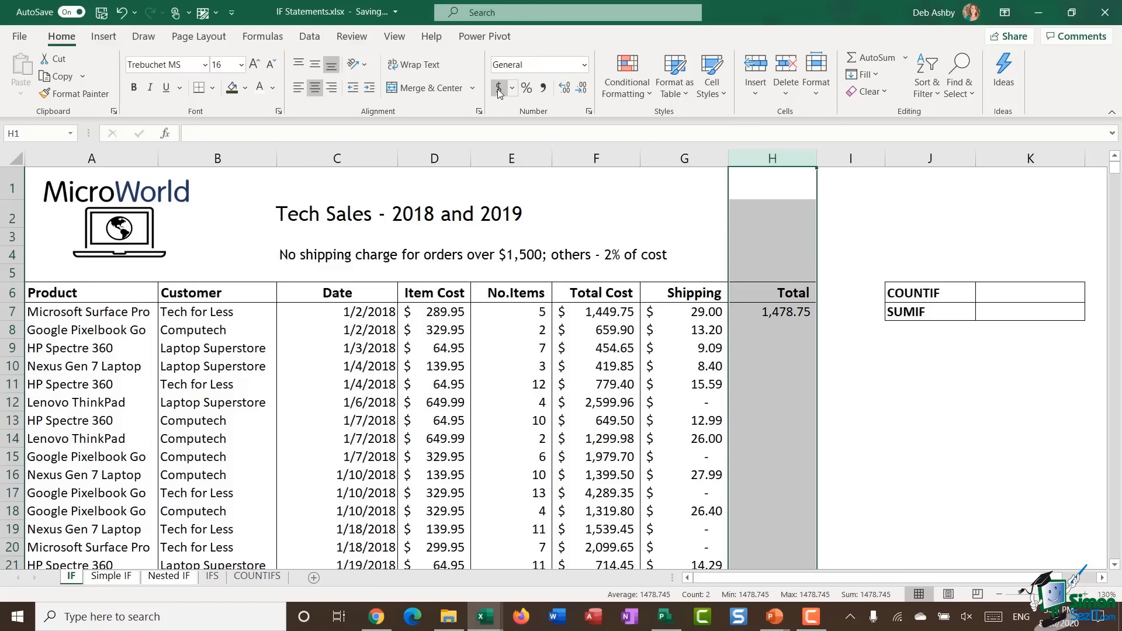
click(775, 312)
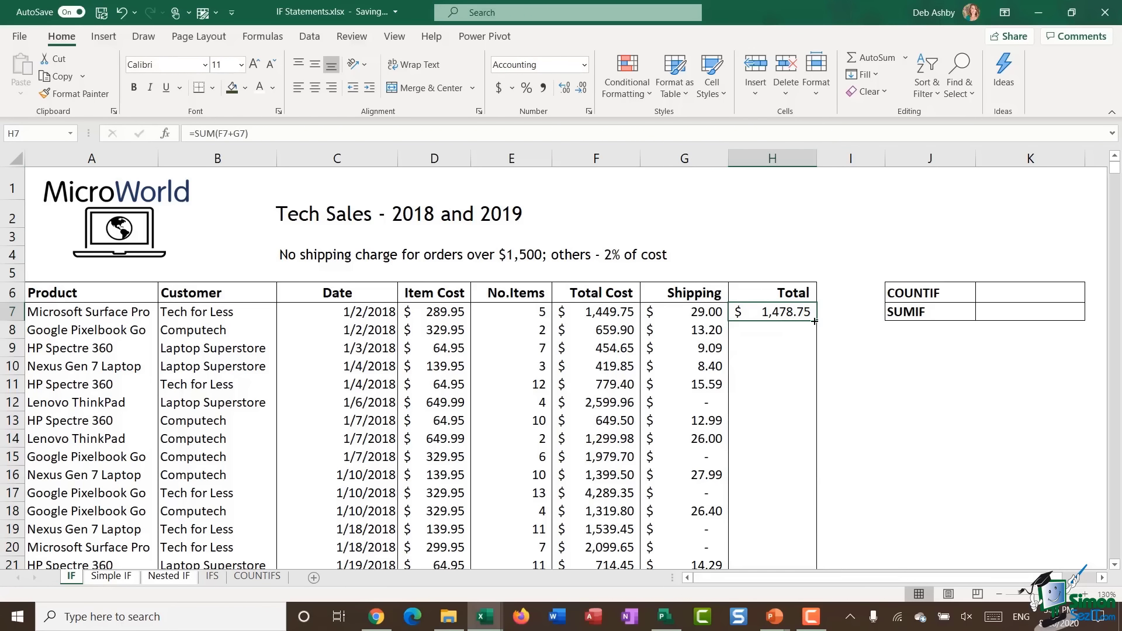
double_click(816, 321)
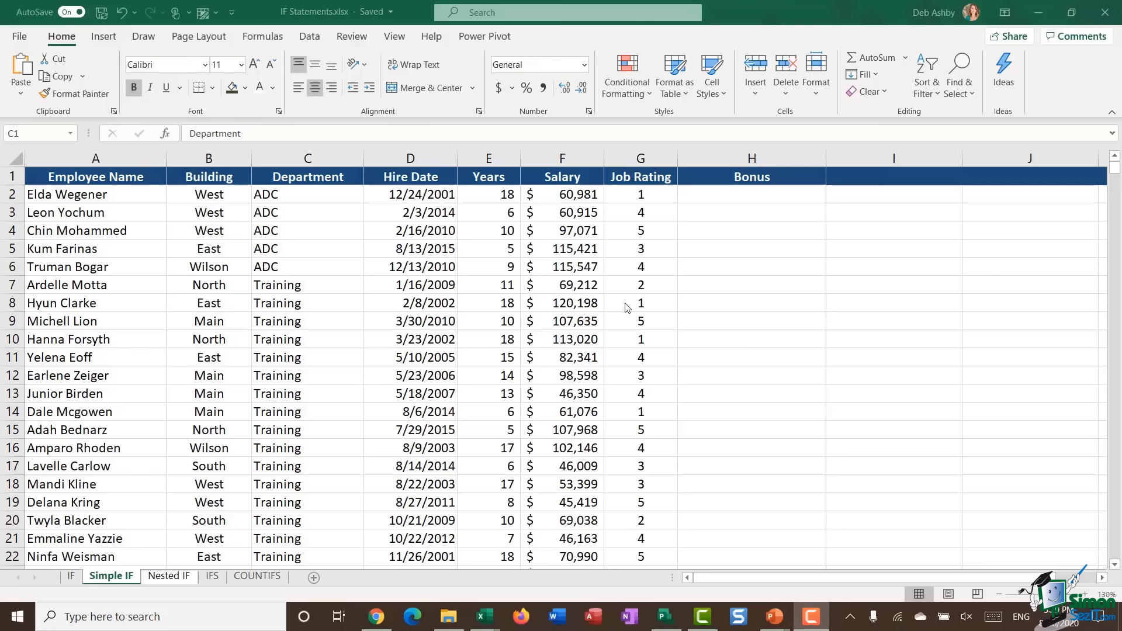
- Enter the formula =IF(G2=5,3000,0) in Bonus cell H2 and fill it down to the end of the data
click(709, 197)
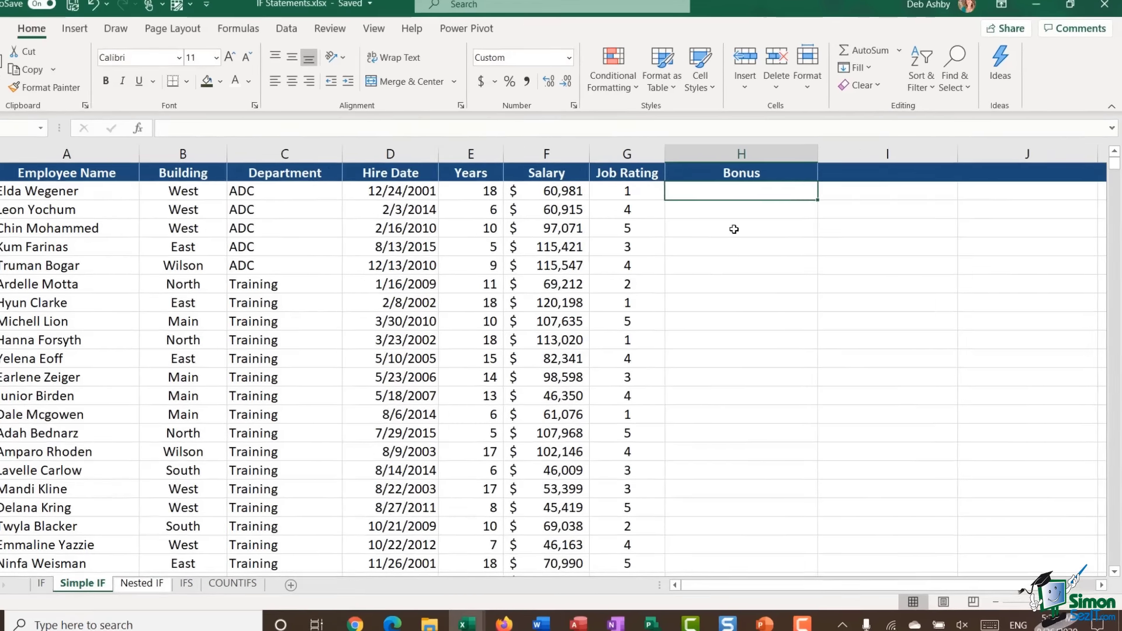
text(=IF()
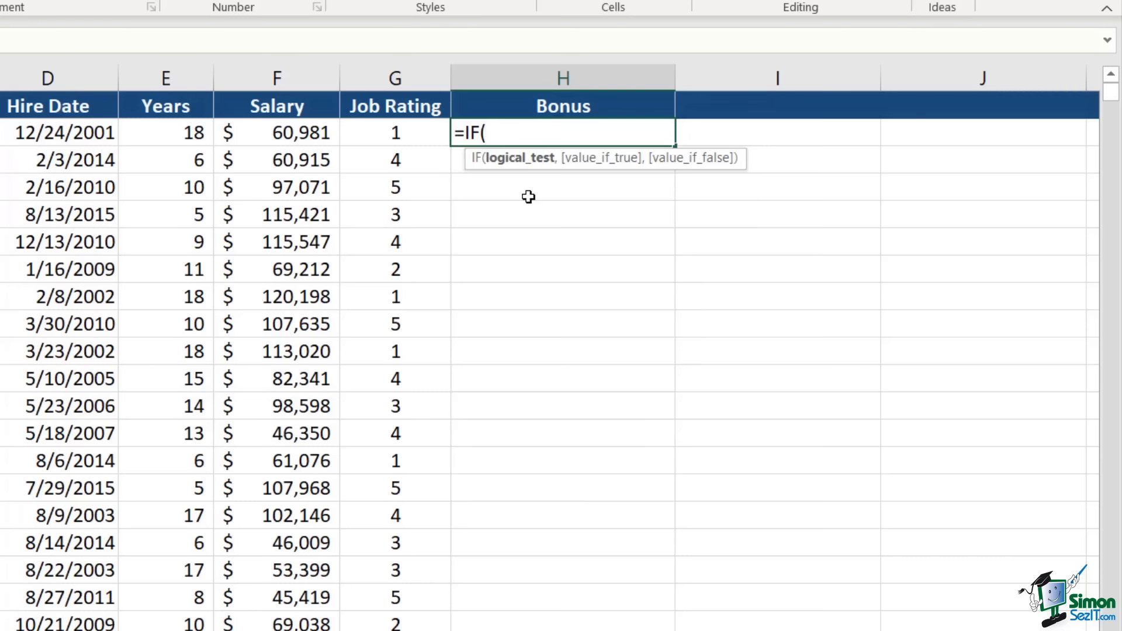
click(406, 136)
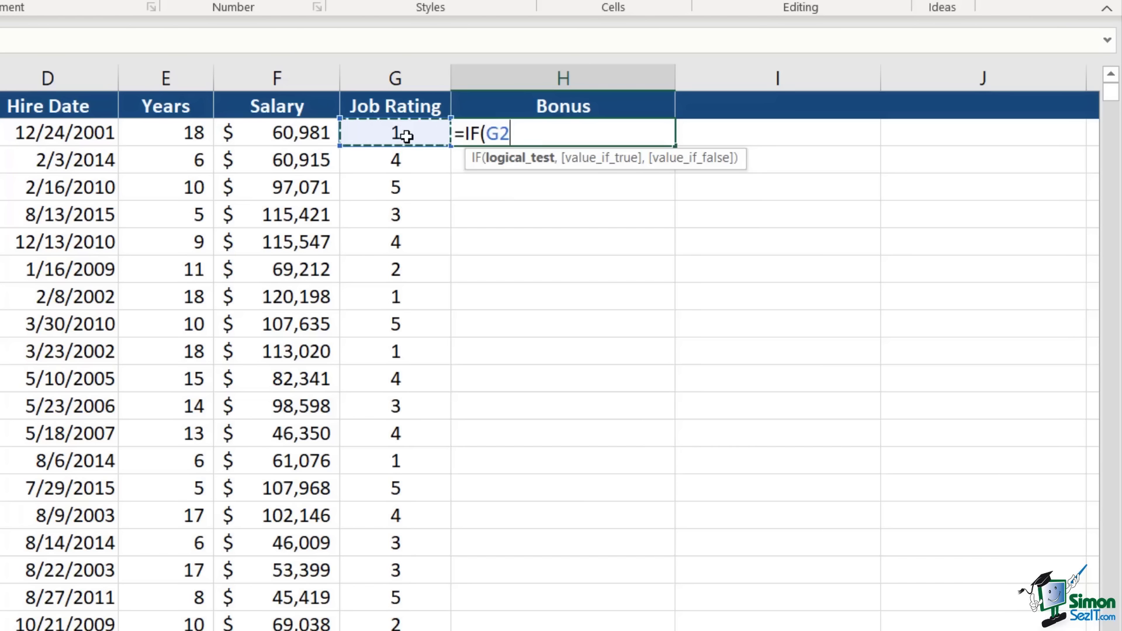
text(=5)
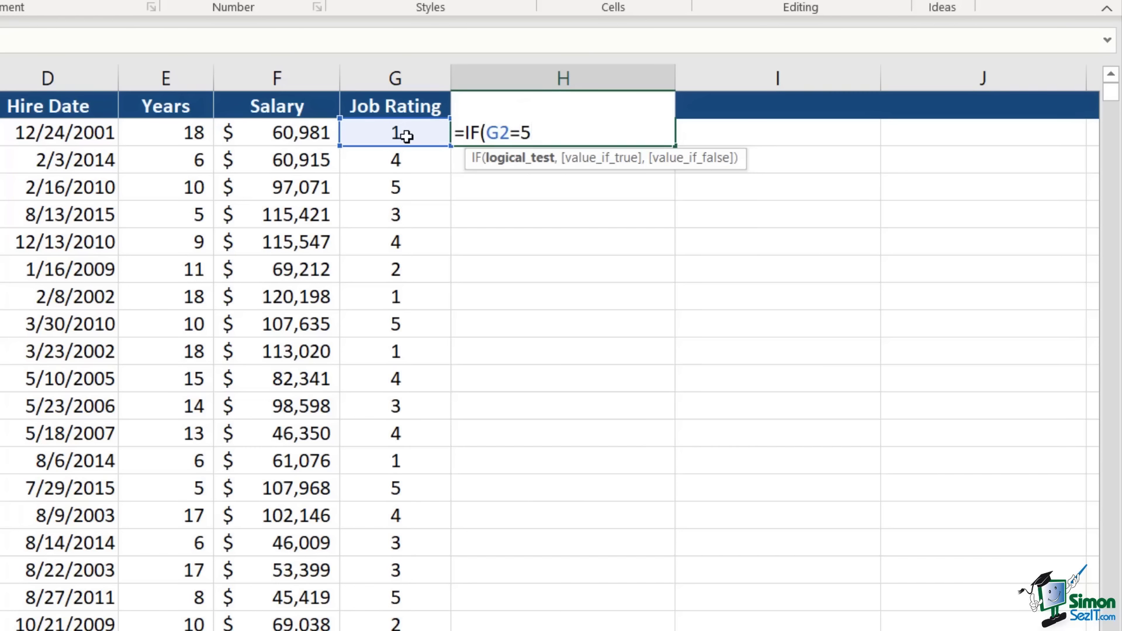
text(,)
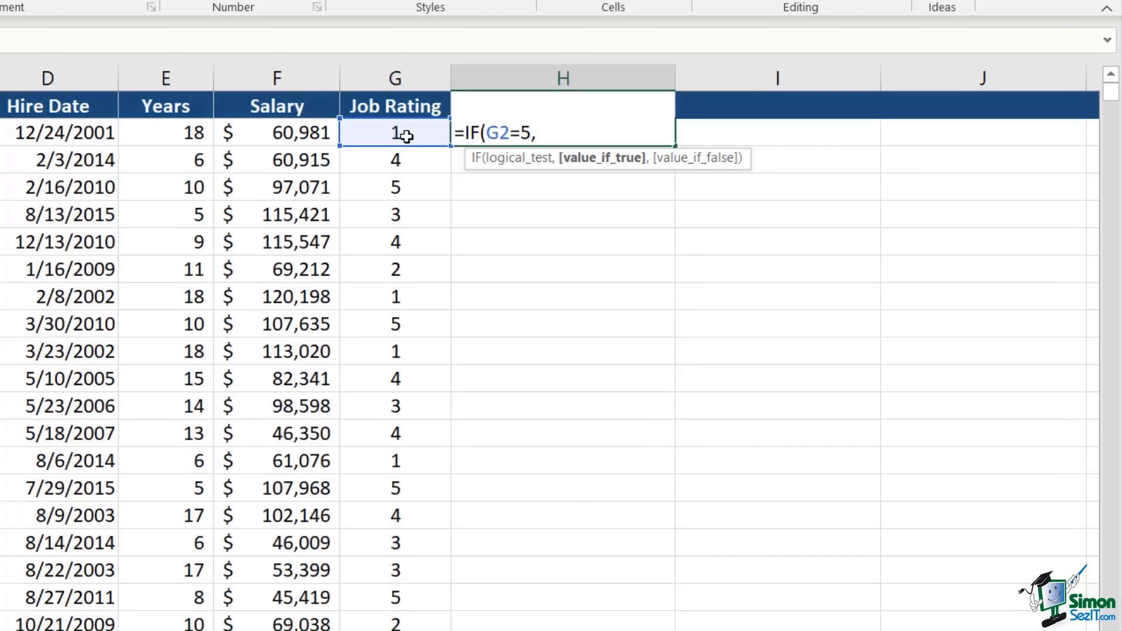
text(3000,)
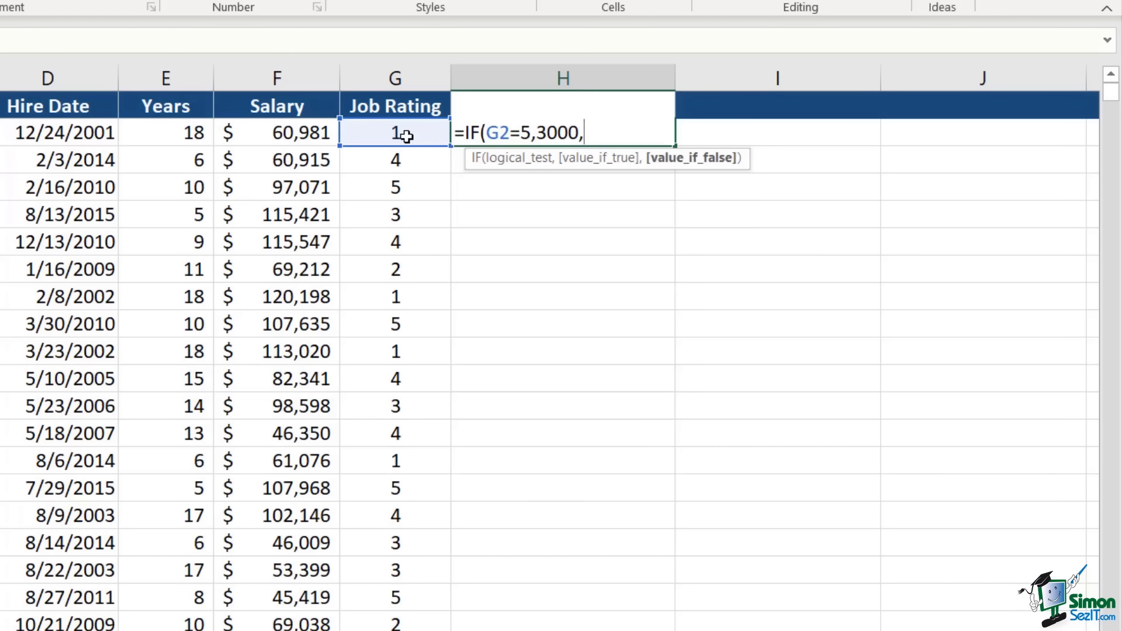
text(0))
key(Return)
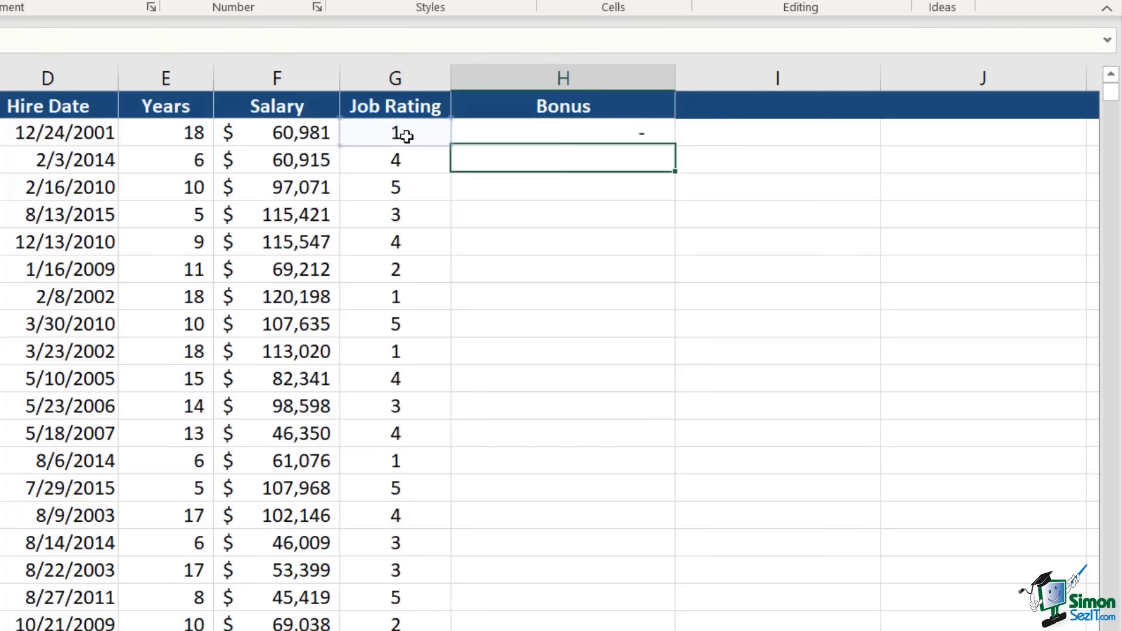
click(508, 137)
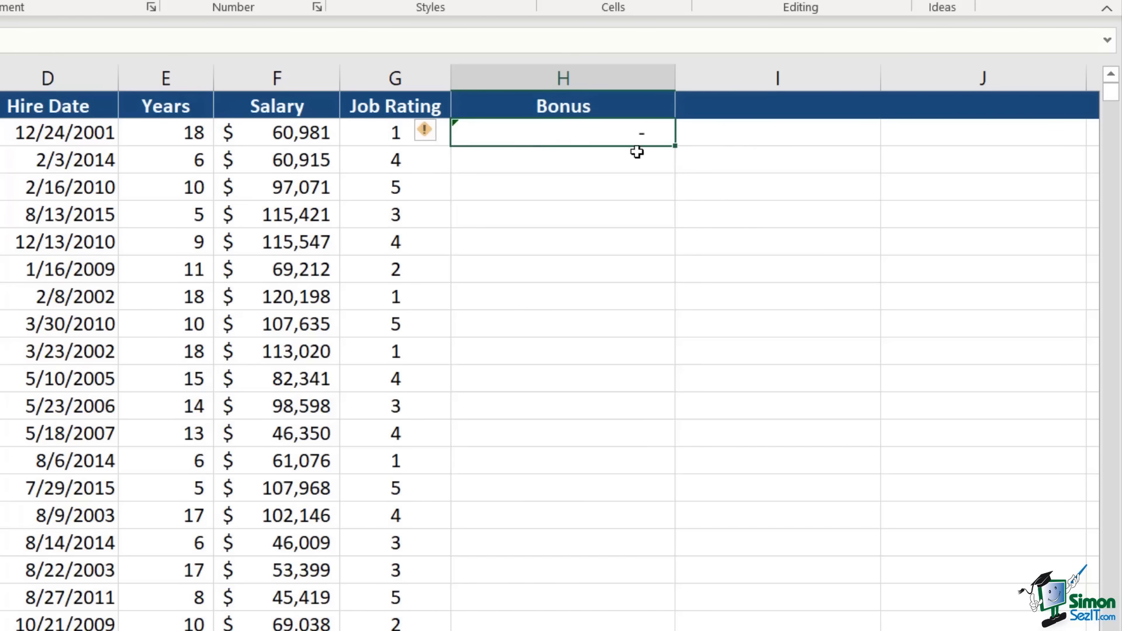
double_click(674, 145)
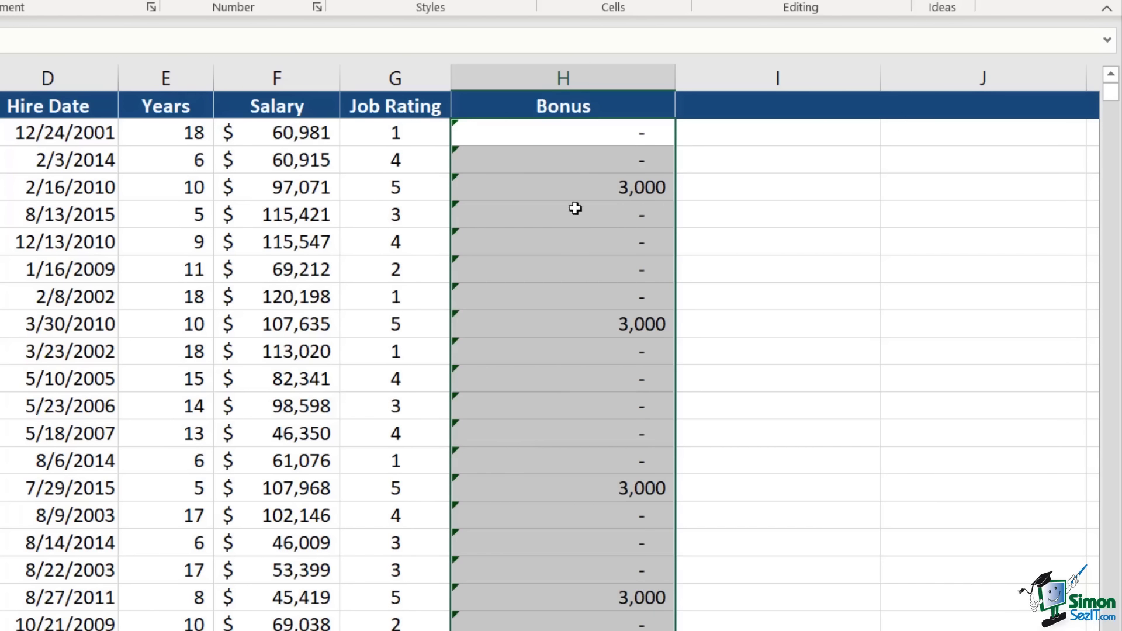
- Check the Bonus results in rows 4, 9, 15 and 19 against their Job Rating values
click(581, 187)
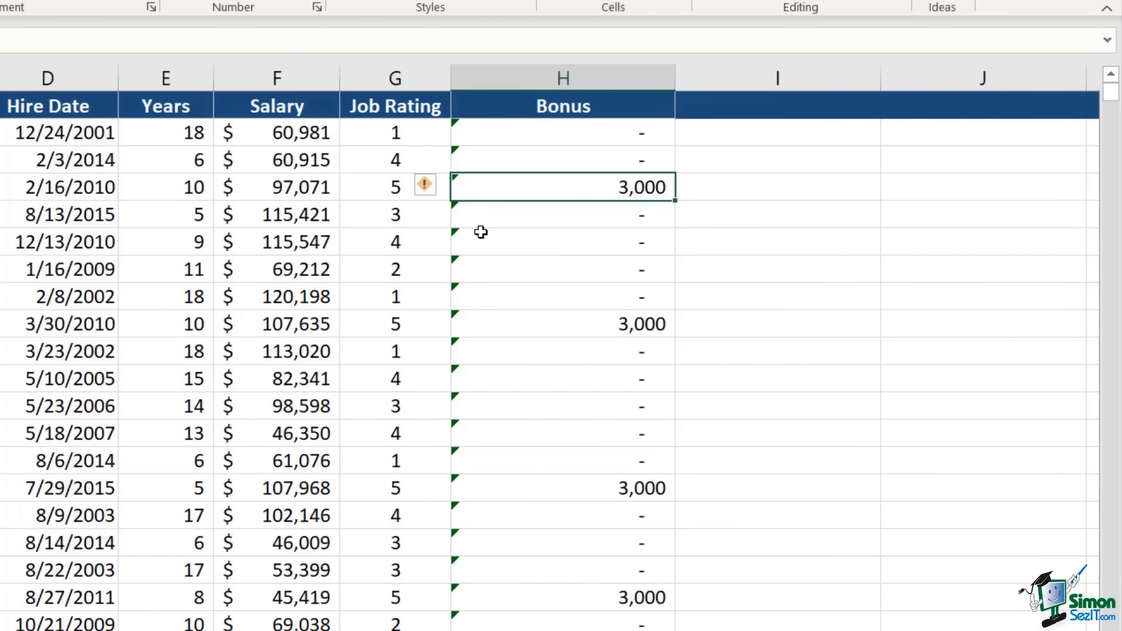
click(558, 325)
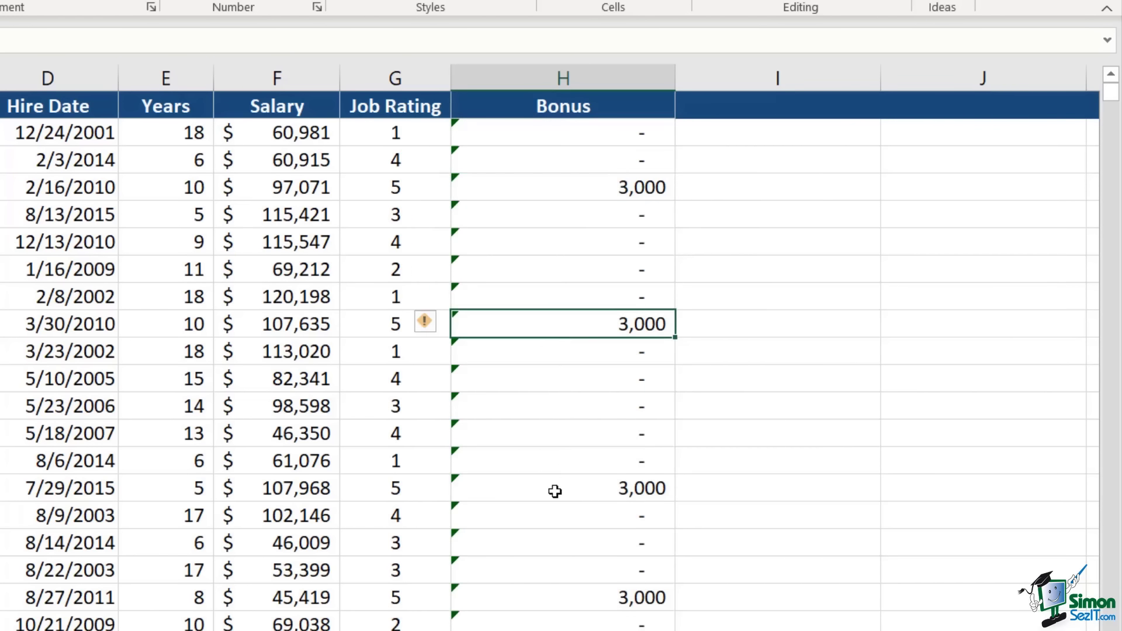
click(555, 491)
click(547, 606)
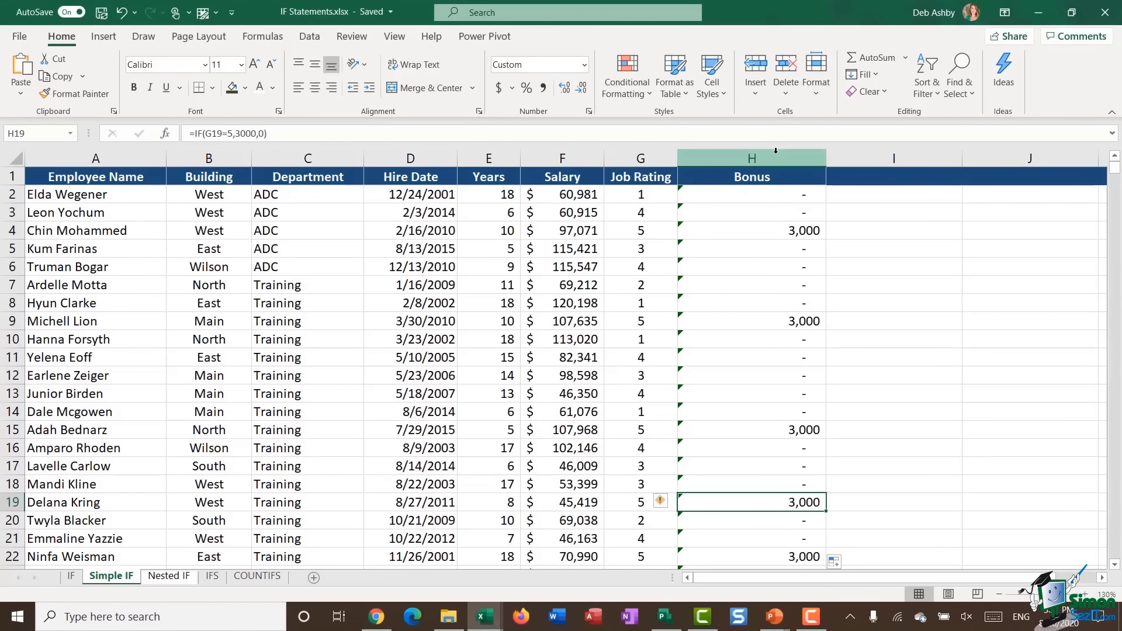
- Apply the dollar accounting format to the whole Bonus column
click(759, 159)
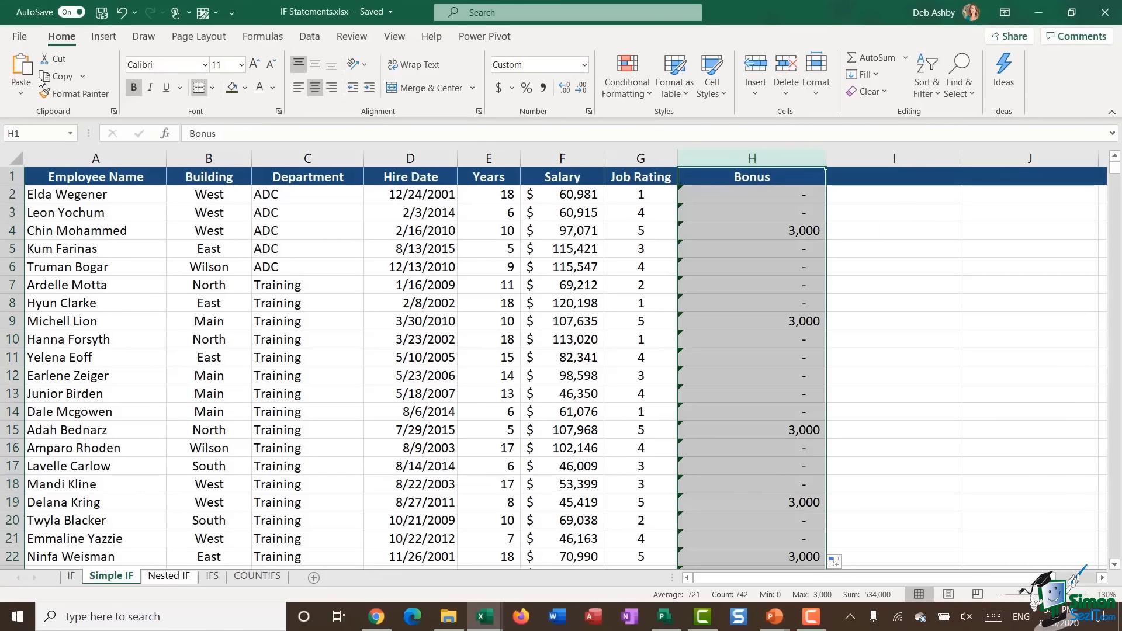
click(501, 89)
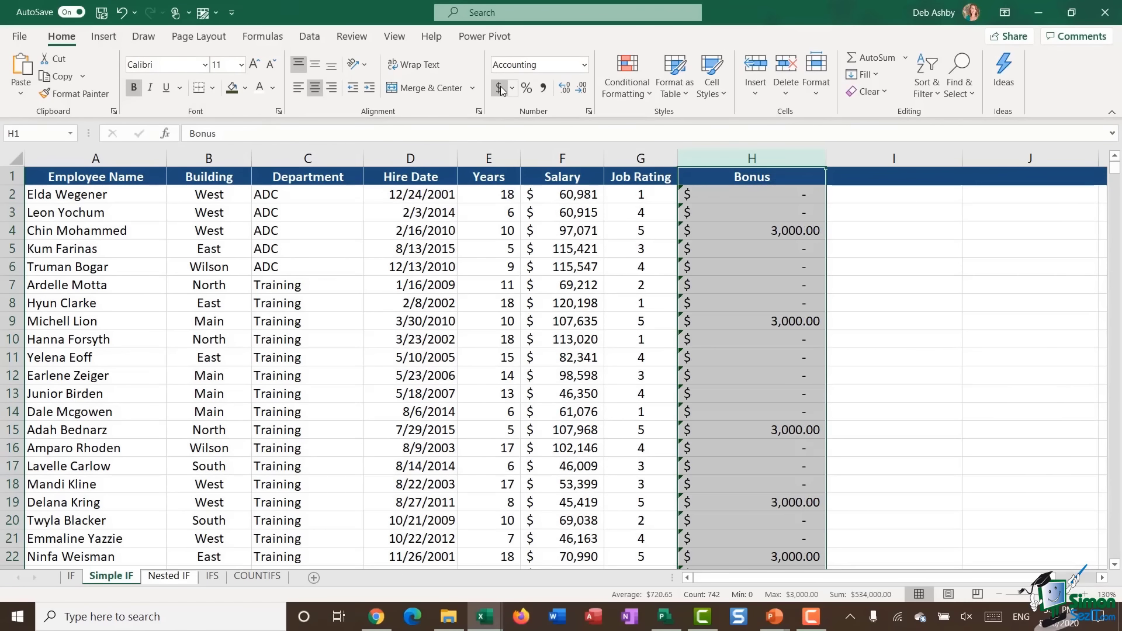
click(795, 357)
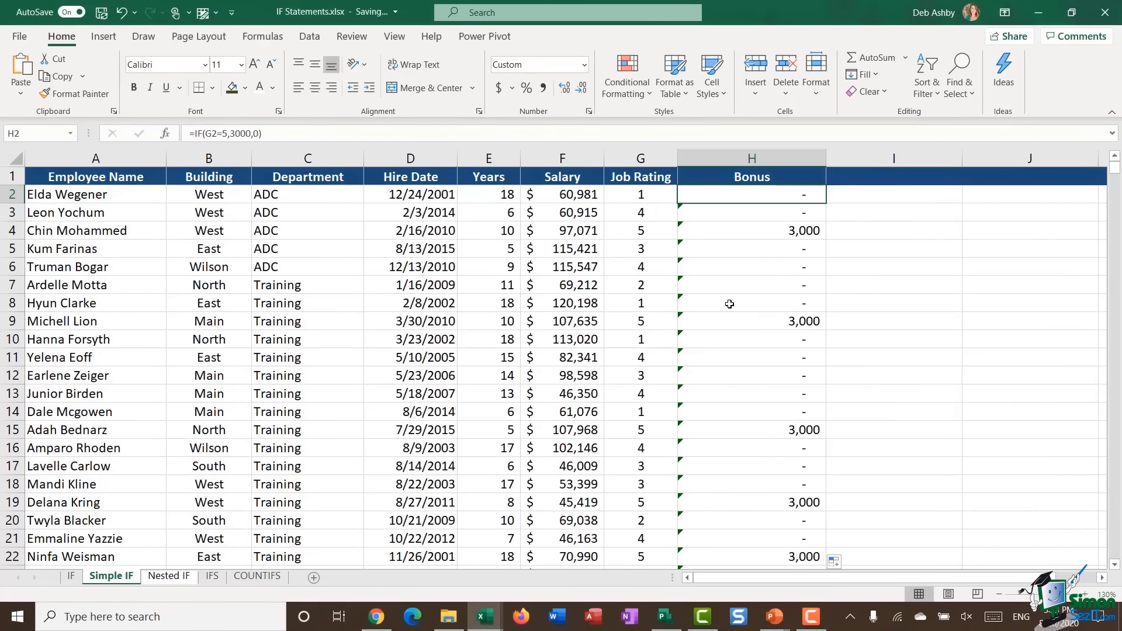
- Change the formula in H2 to =IF(G2=5,"Bonus","No Bonus") and fill it down the Bonus column
double_click(729, 196)
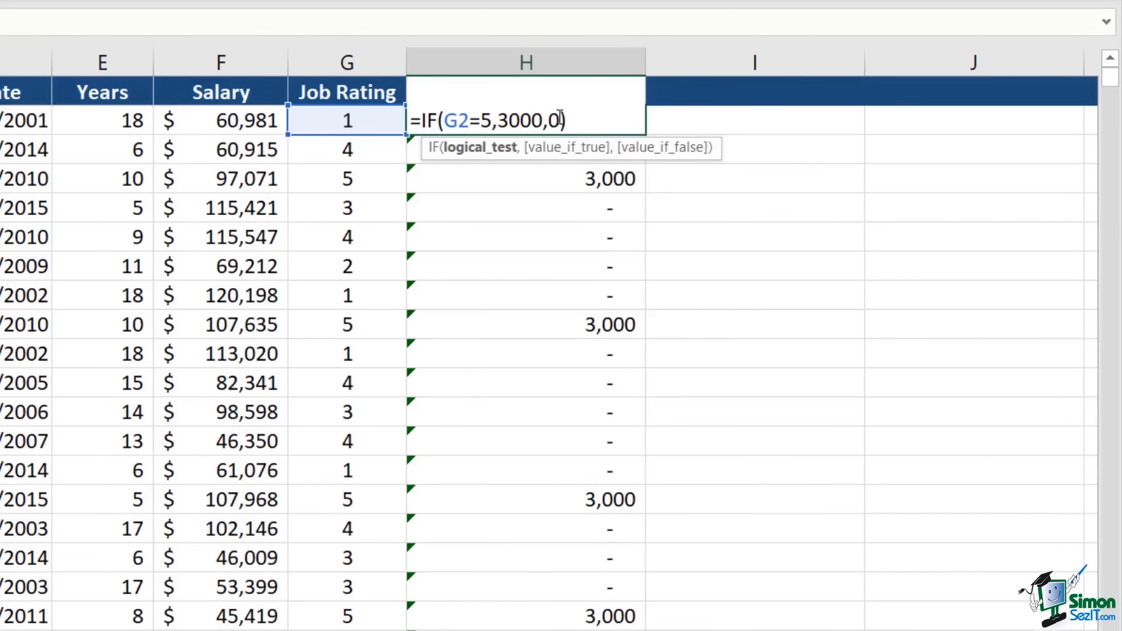
click(559, 118)
key(BackSpace)
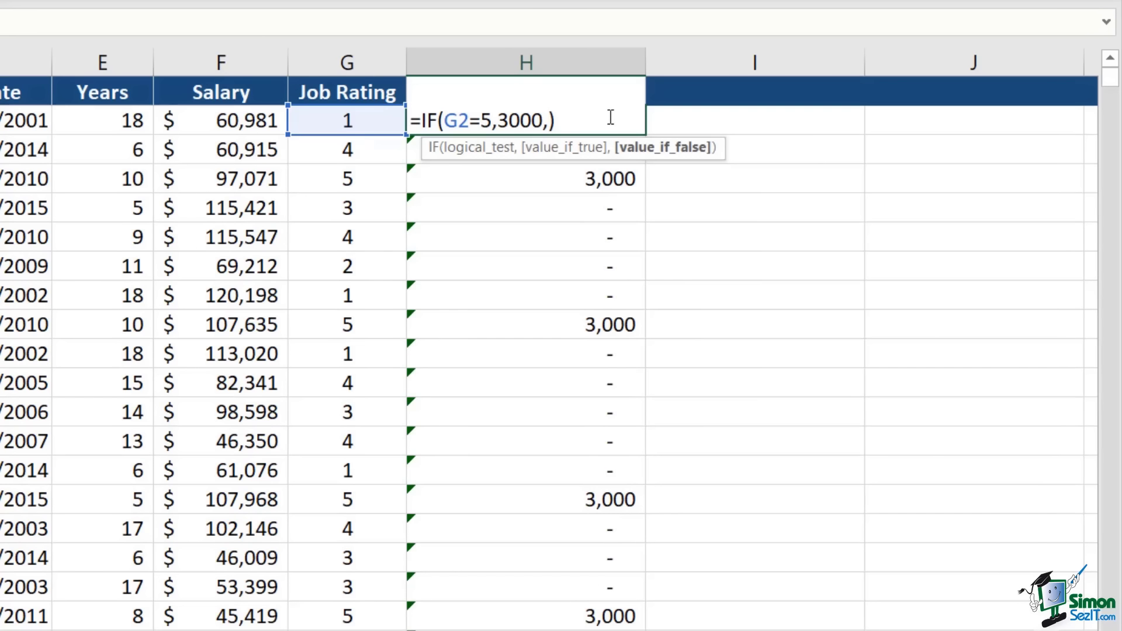
key(BackSpace)
key(BackSpace)
key(BackSpace)
key(BackSpace)
key(BackSpace)
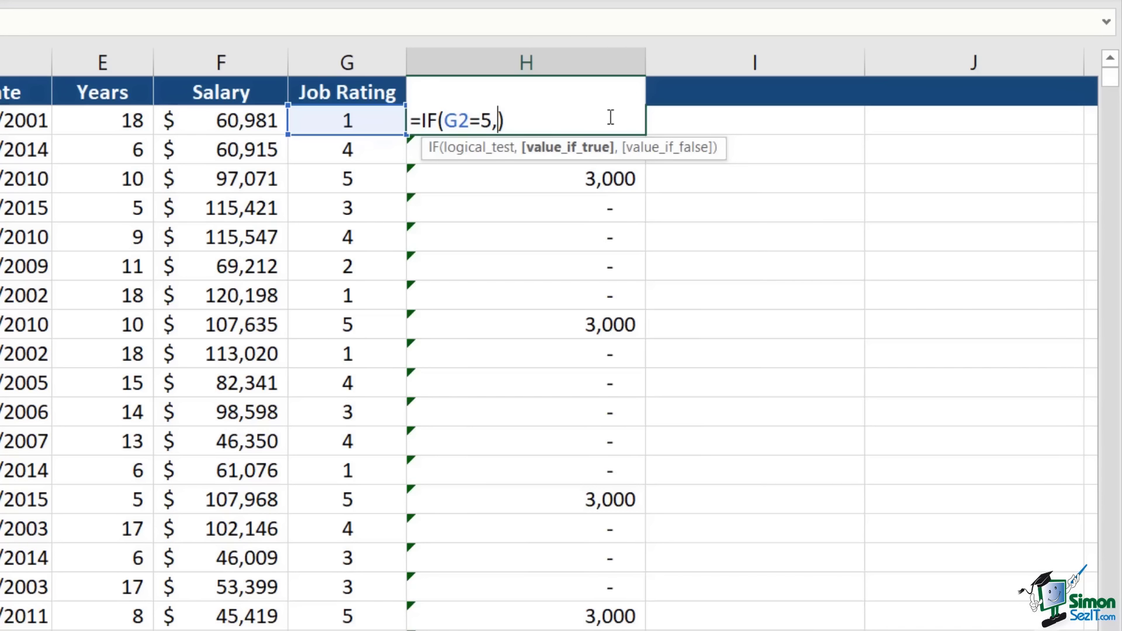
text("Bonus")
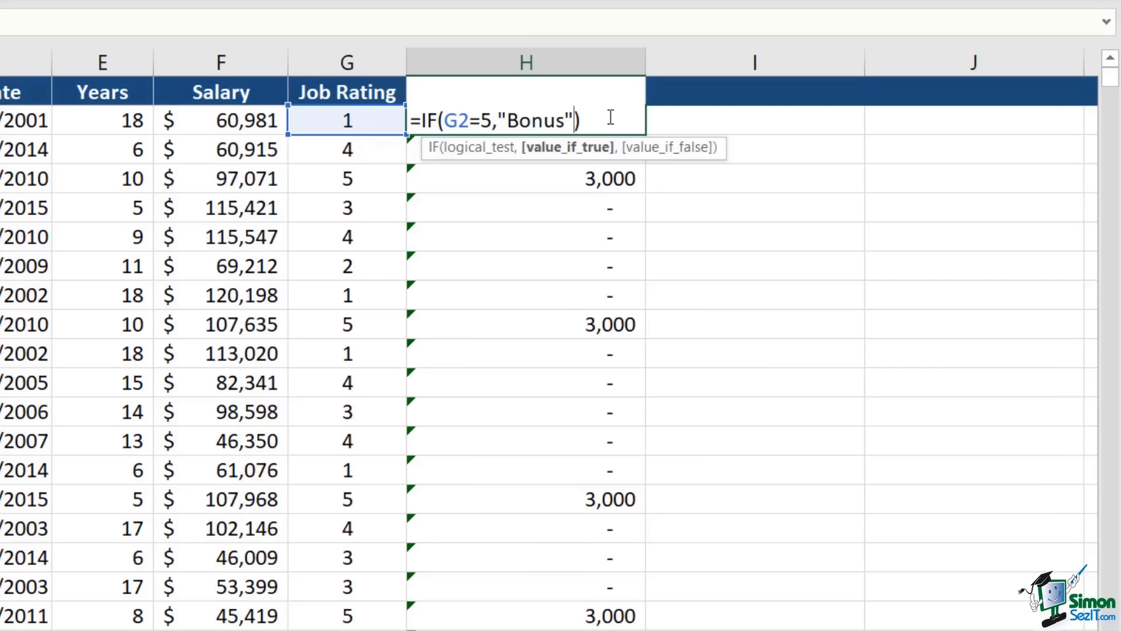
text(,)
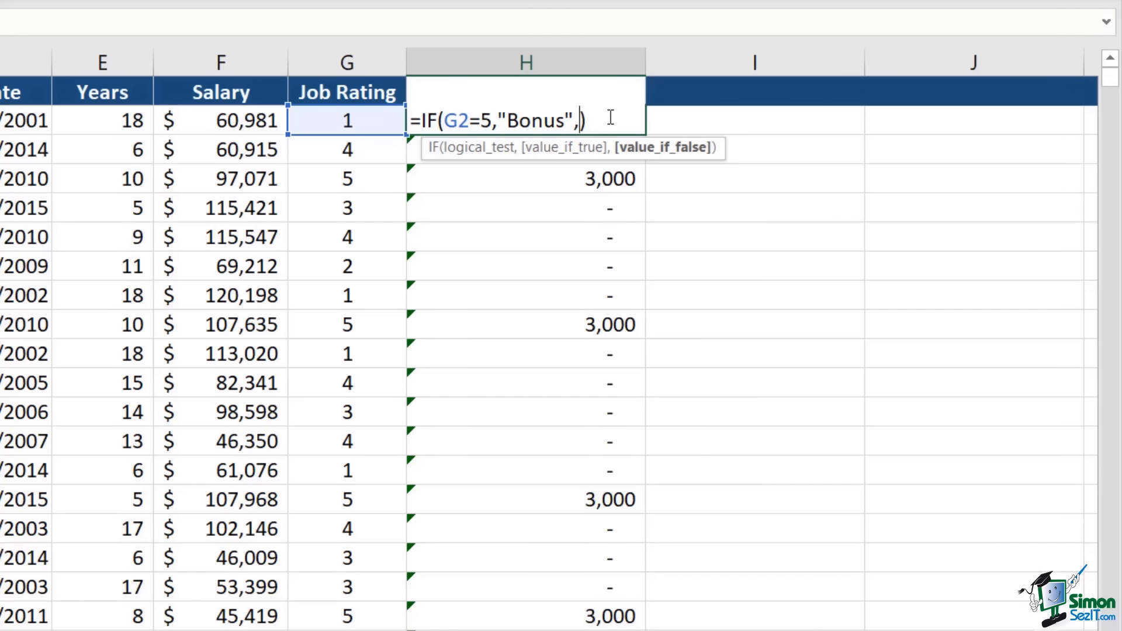
text("No Bonus")
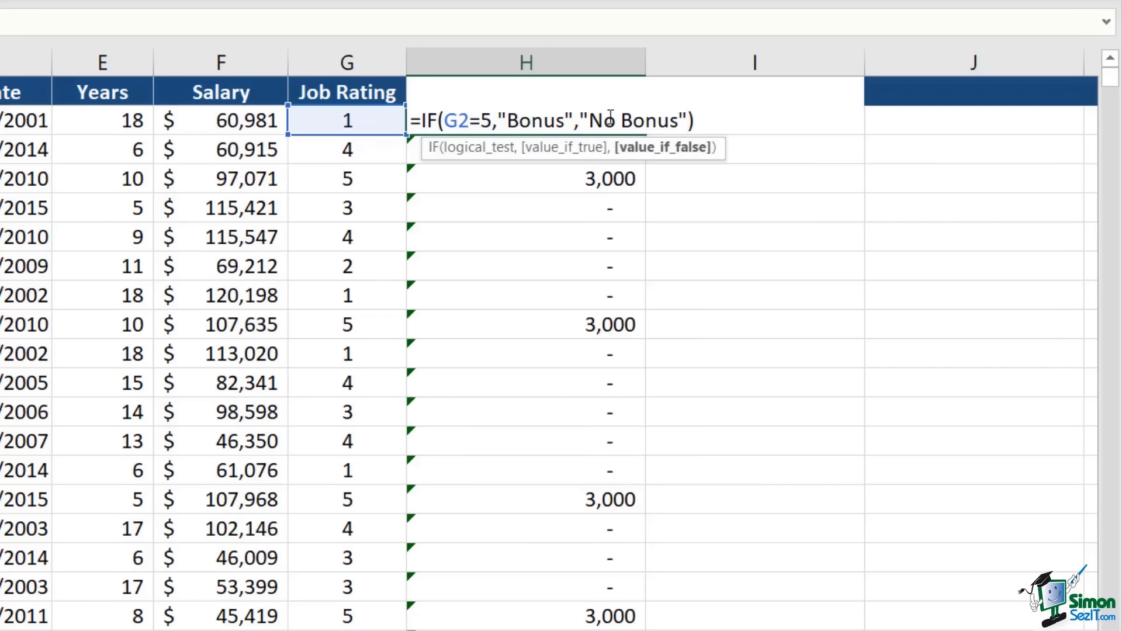
key(Return)
click(610, 117)
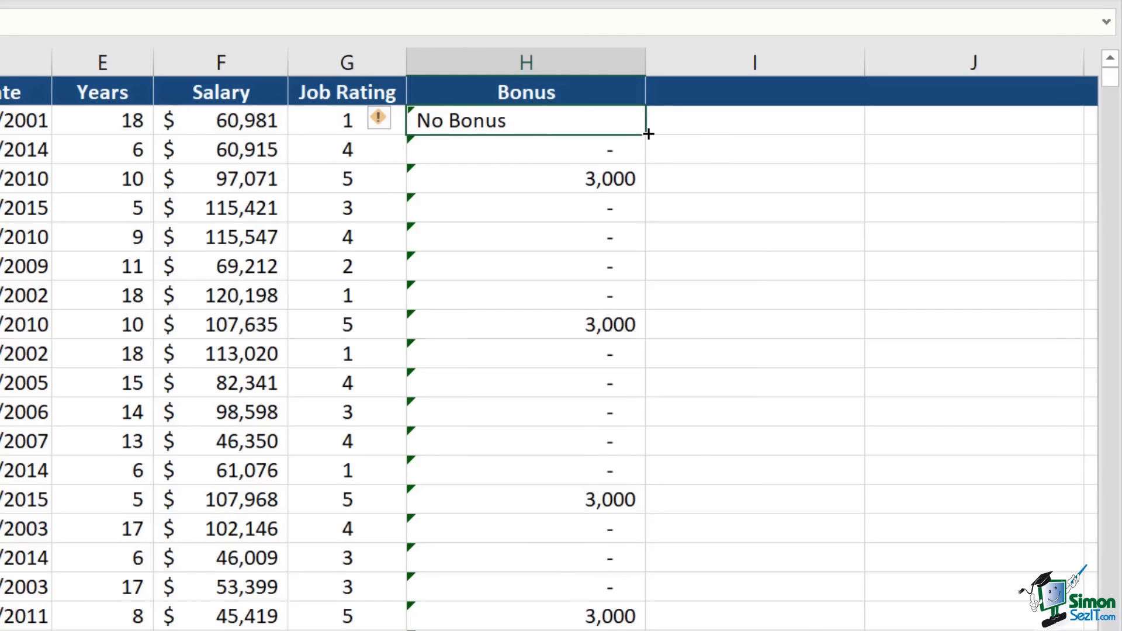
double_click(648, 134)
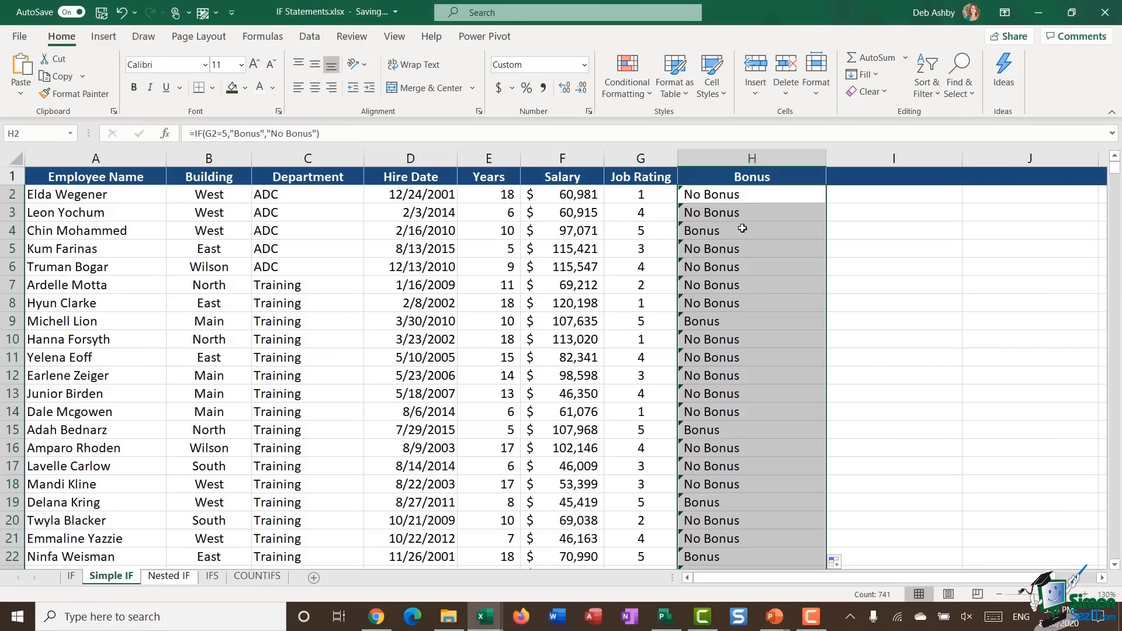
- Add filters to the header row, show only the Bonus entries in the Bonus column, and look through the filtered employees
click(721, 176)
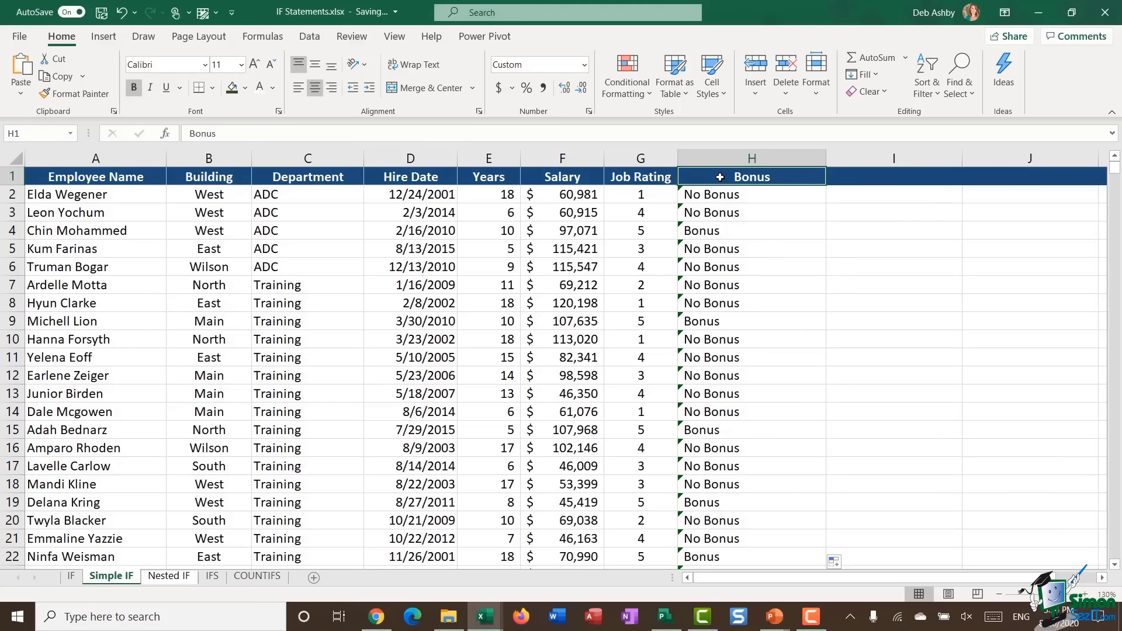
click(311, 37)
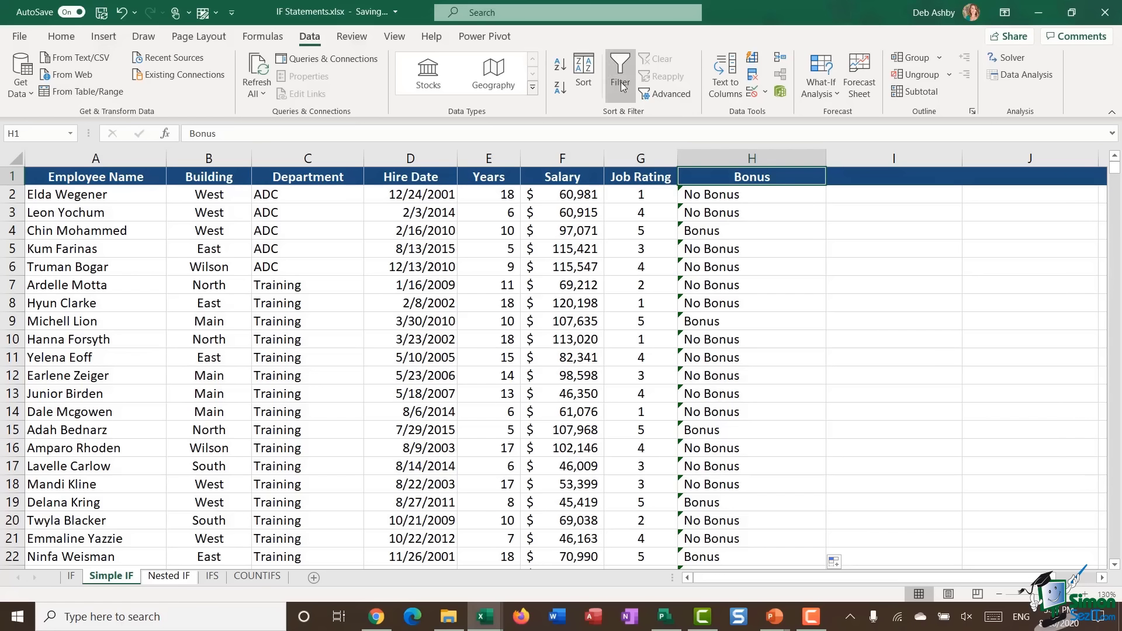
click(622, 83)
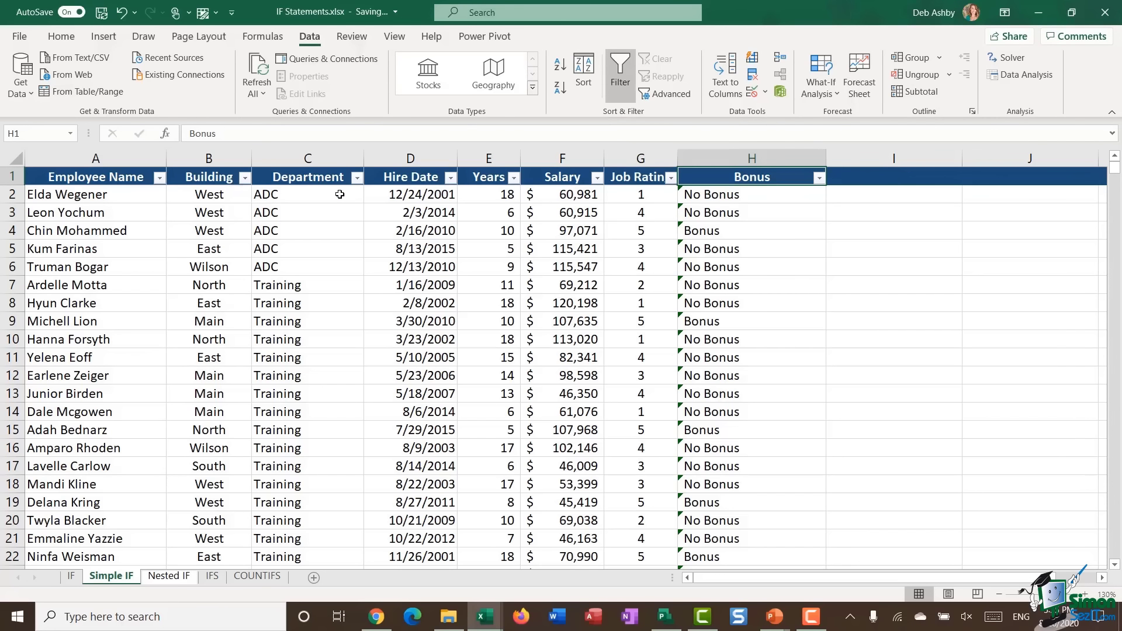
click(819, 178)
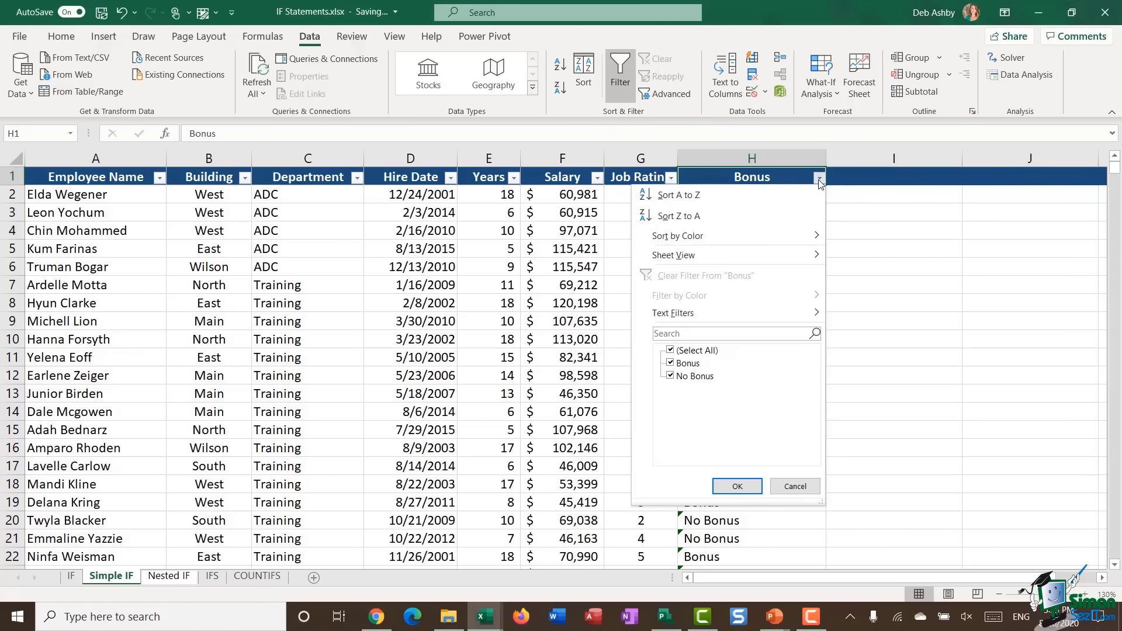
click(671, 350)
click(671, 363)
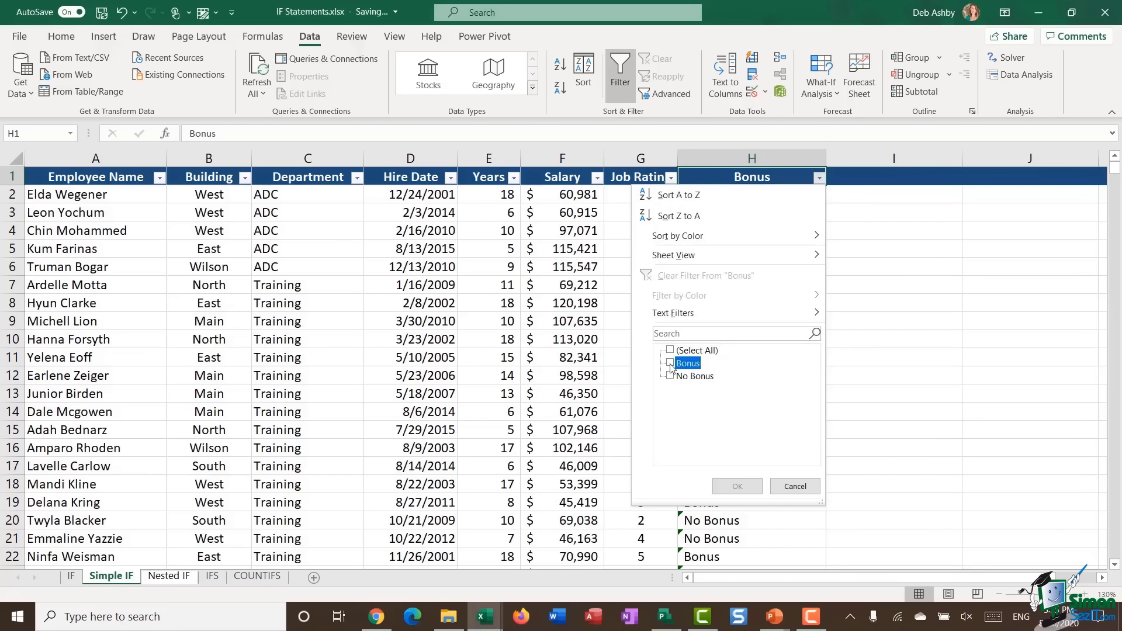
click(739, 487)
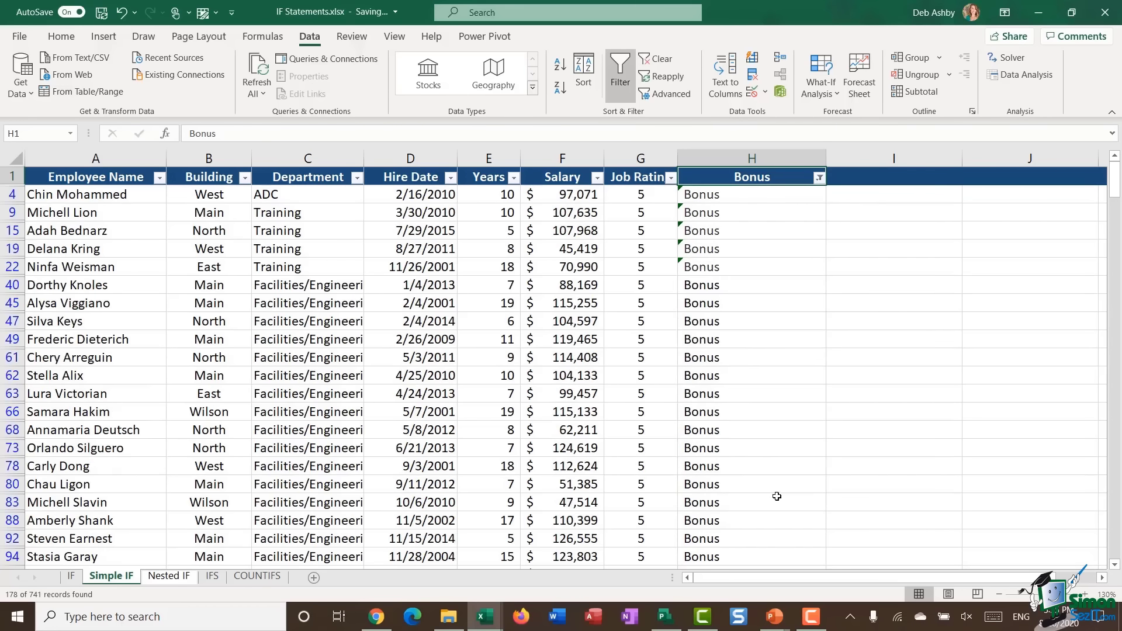
scroll(723, 349, down, 6)
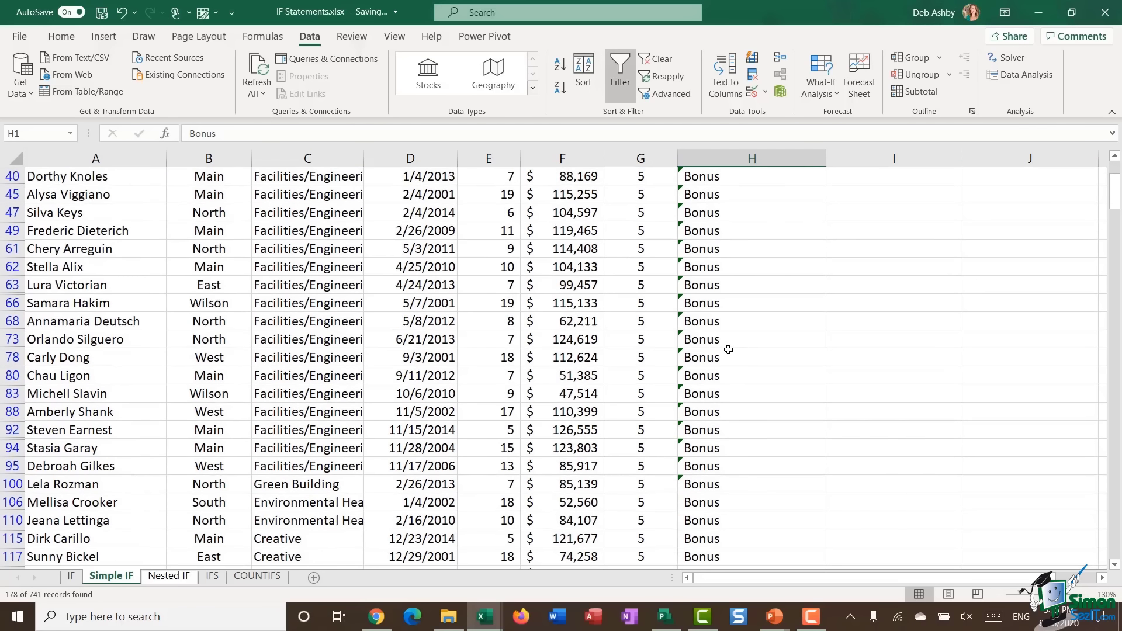
scroll(723, 349, down, 3)
scroll(719, 348, up, 10)
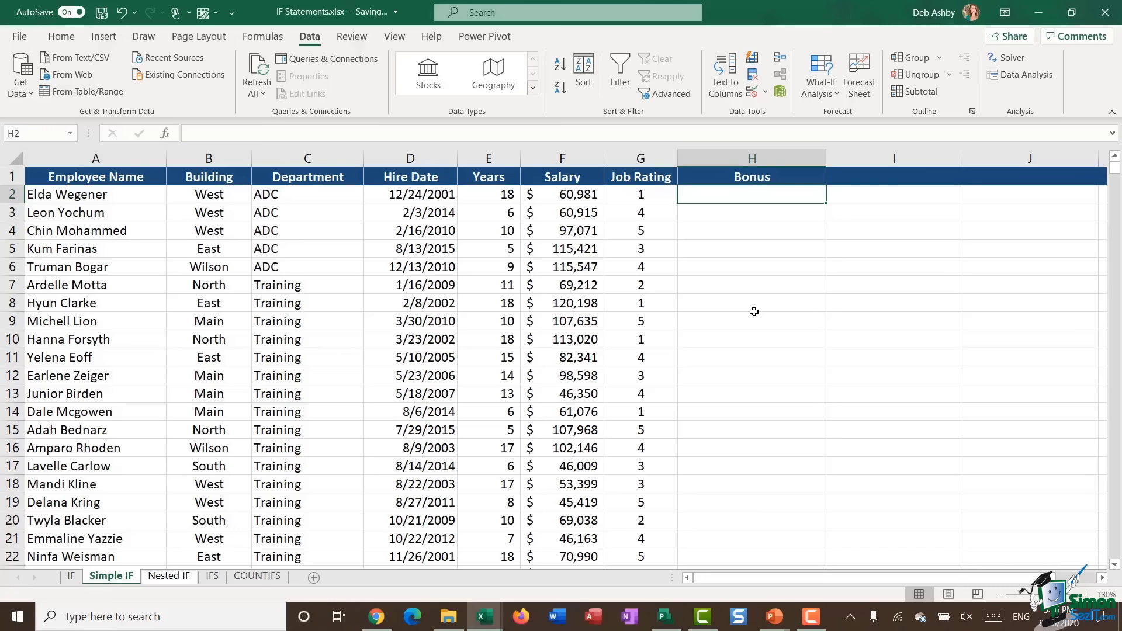
- Enter the label Bonus in J3 and the amount 3000 in J4
click(1001, 219)
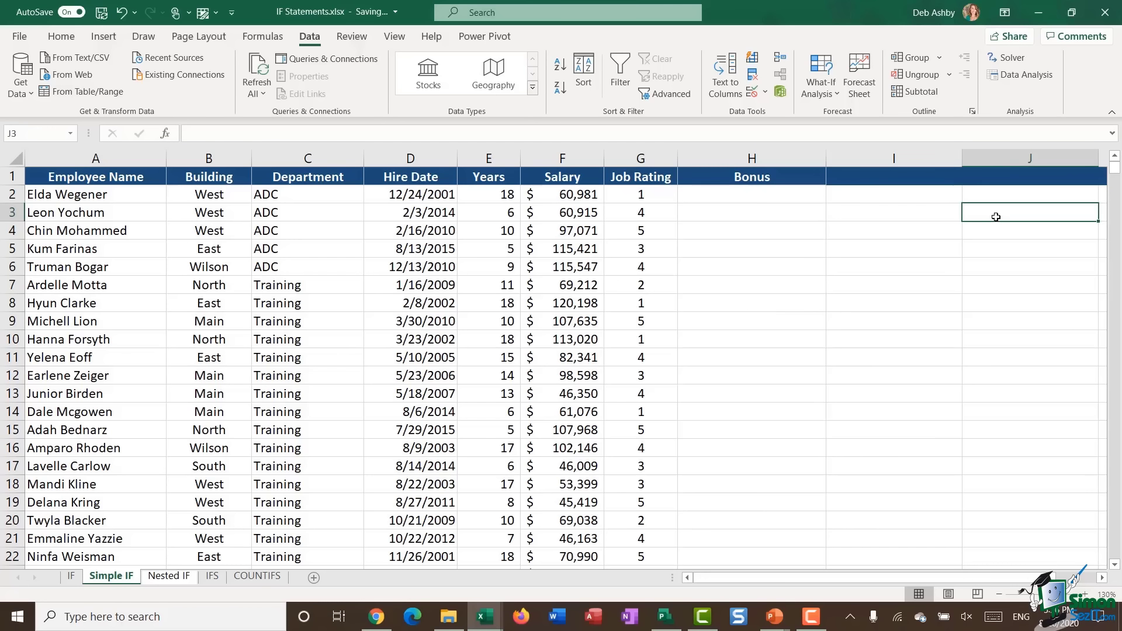
click(912, 211)
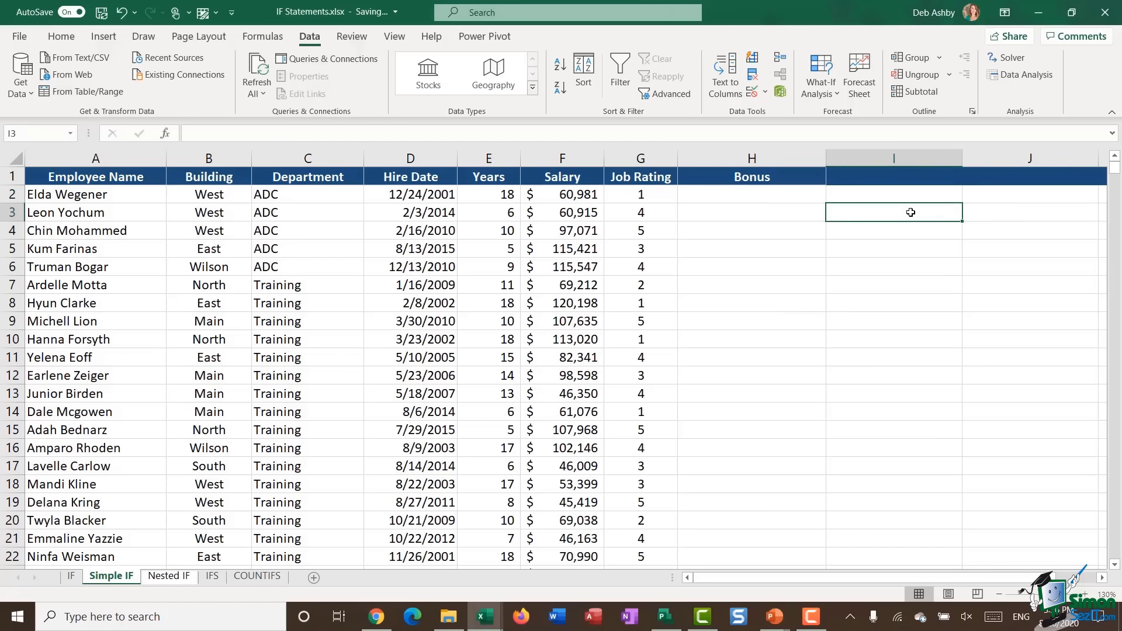
click(995, 208)
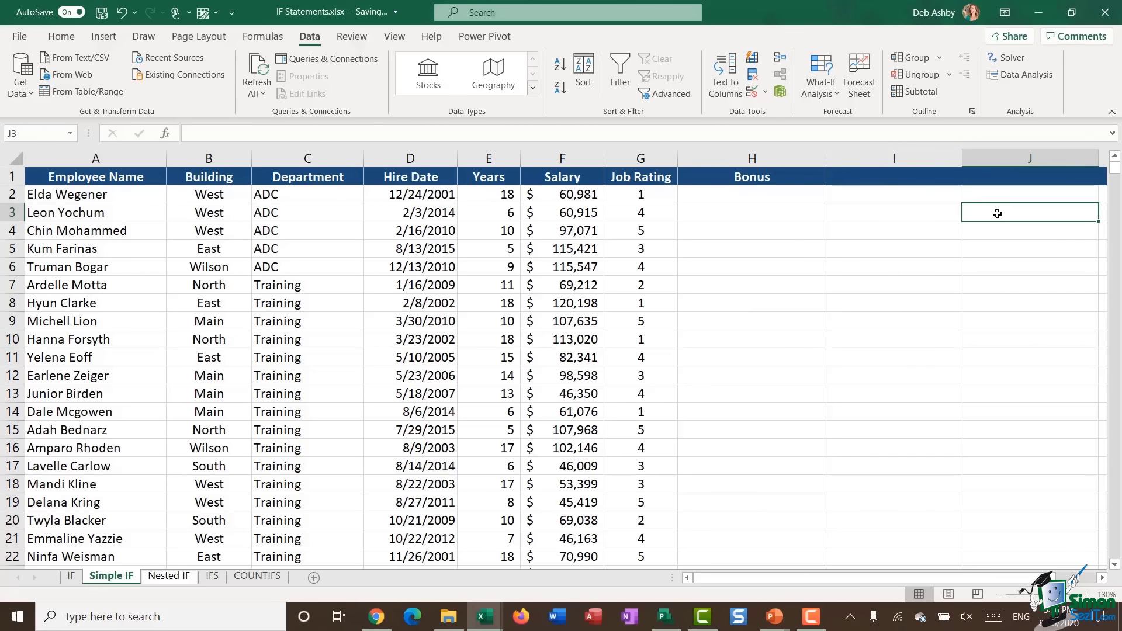
text(Bonus)
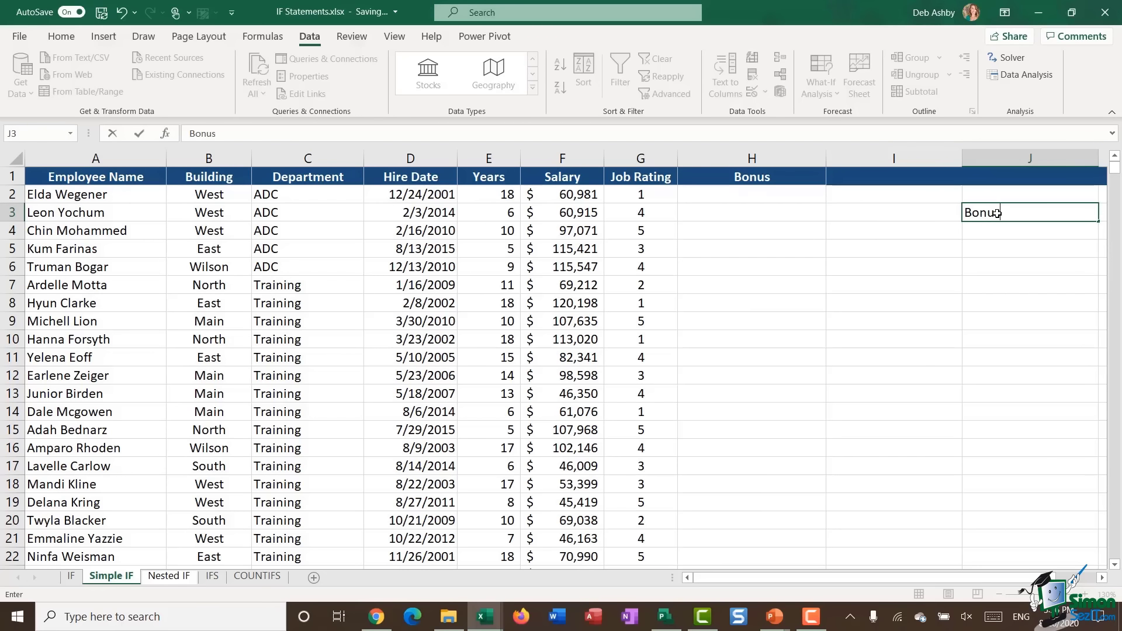
key(Return)
text(3000)
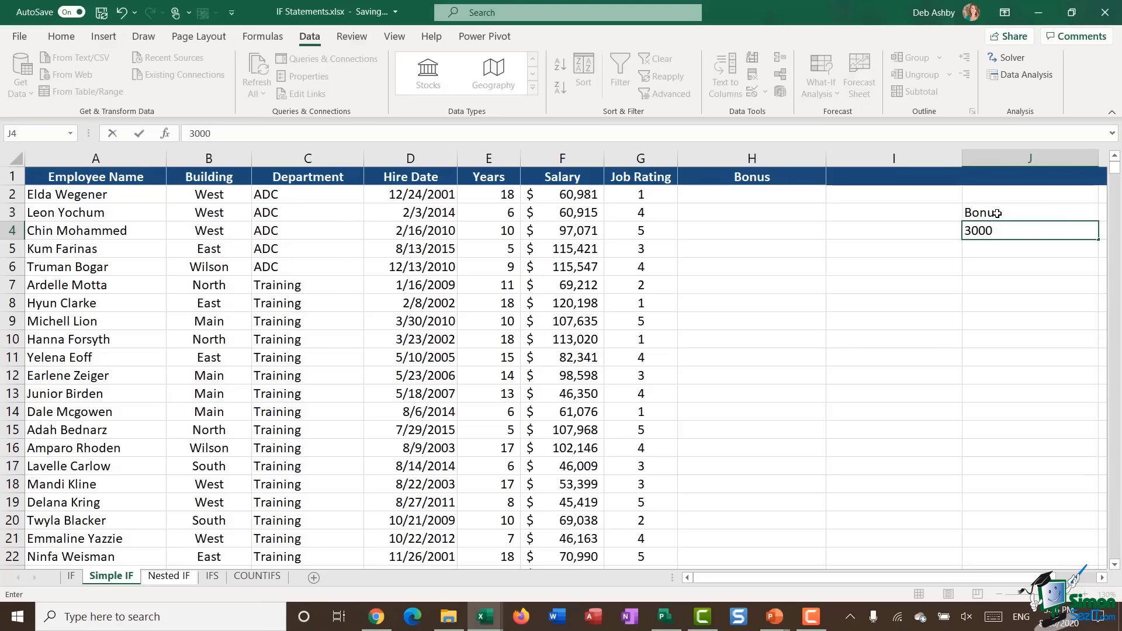
key(ctrl+Return)
- Apply the dollar accounting format with no decimal places to the bonus amount in J4
click(62, 36)
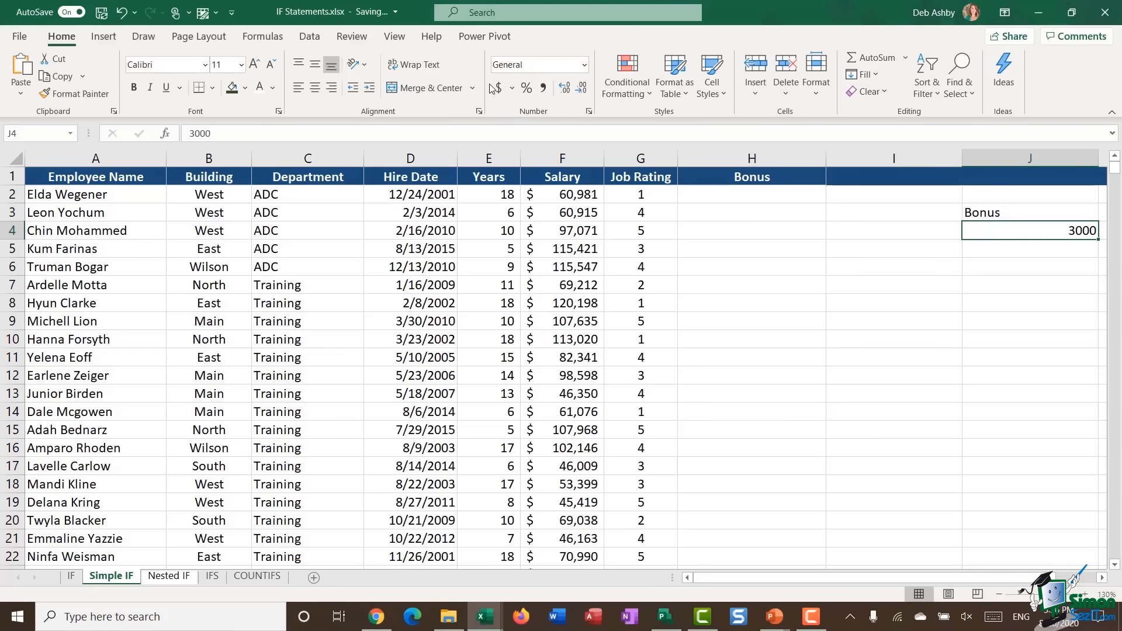
click(498, 88)
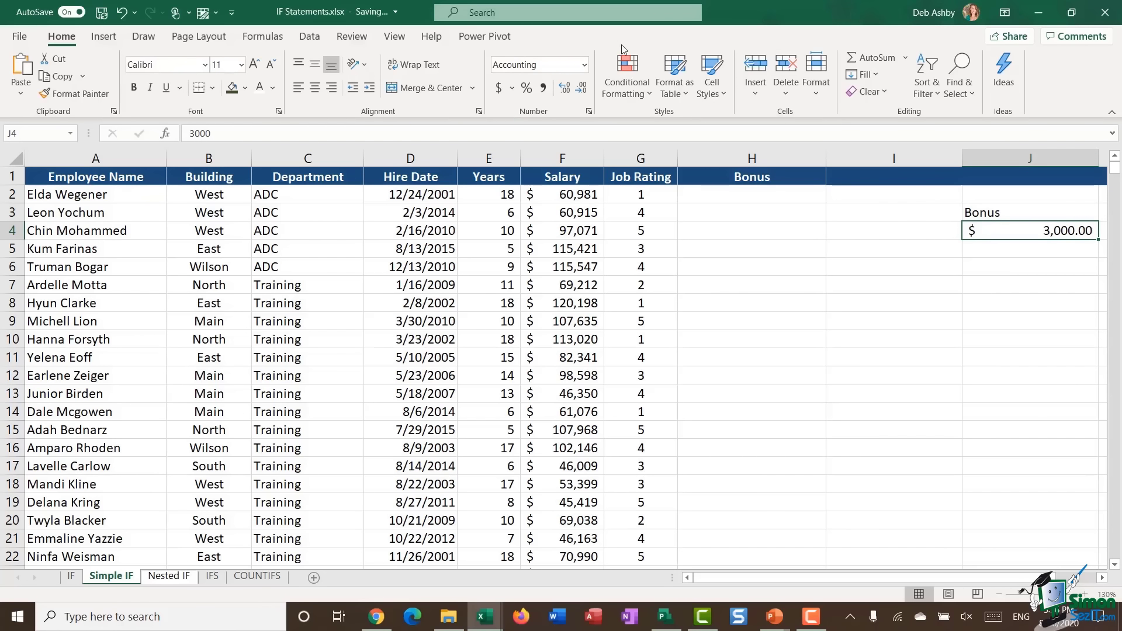
click(582, 94)
click(581, 94)
- Enter =IF(G2=5,$J$4,0) in H2 with an absolute reference to the bonus amount and fill it down the Bonus column
click(713, 198)
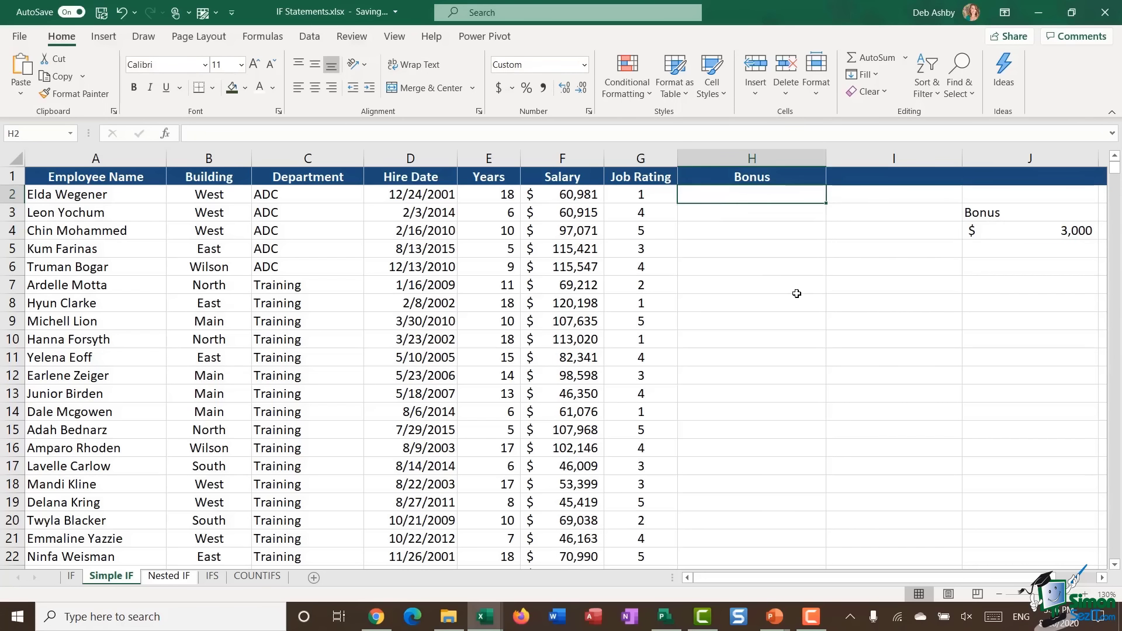
text(=IF()
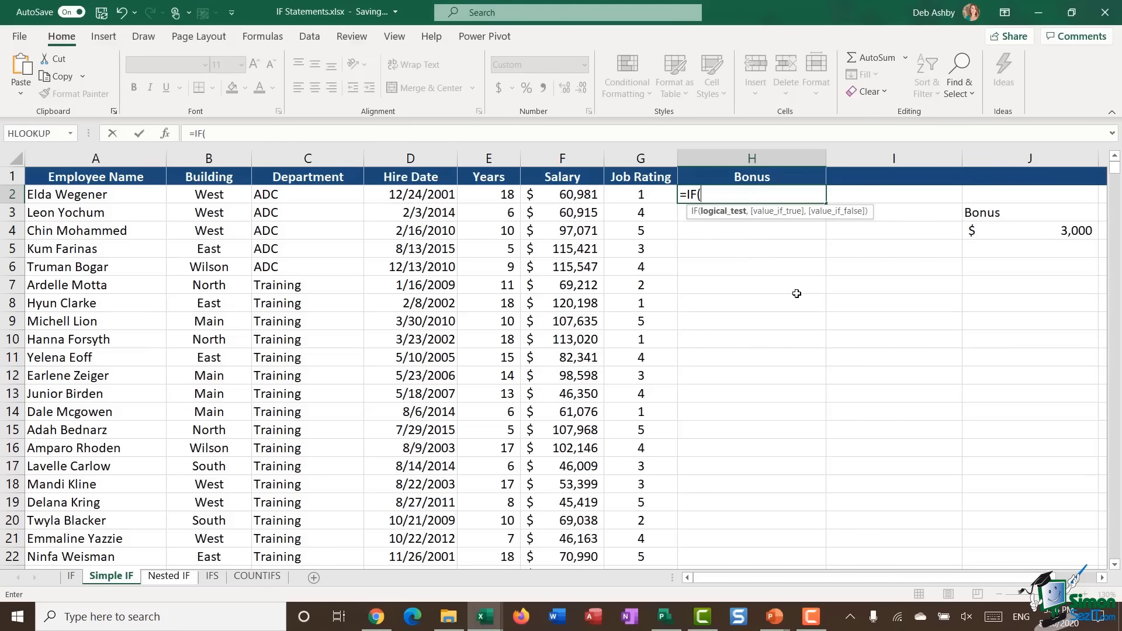
click(628, 199)
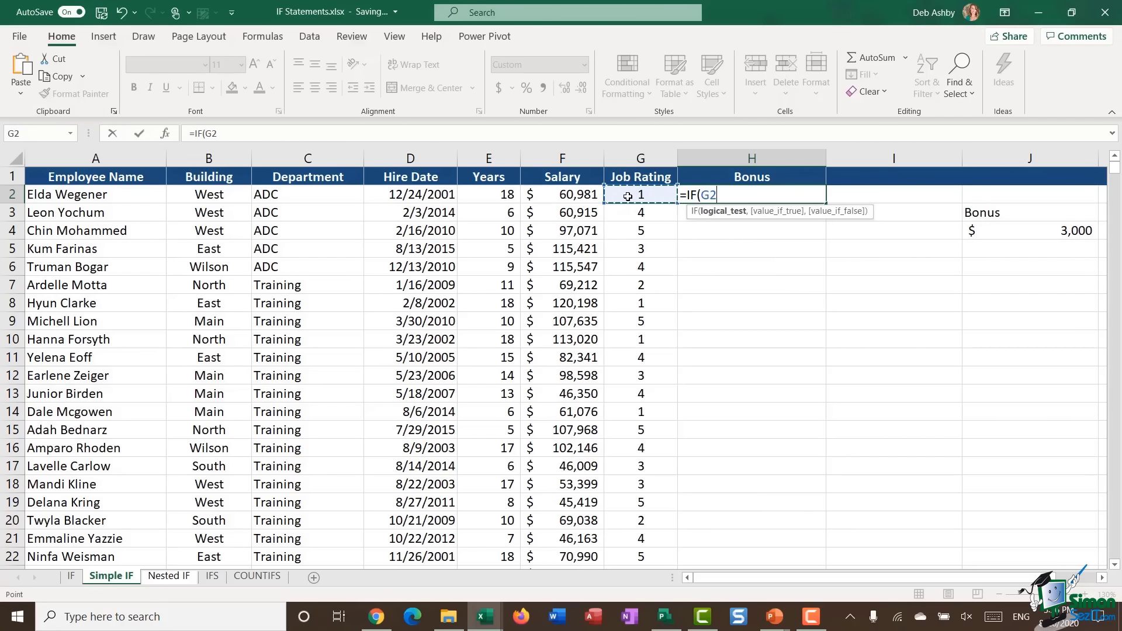
text(=5)
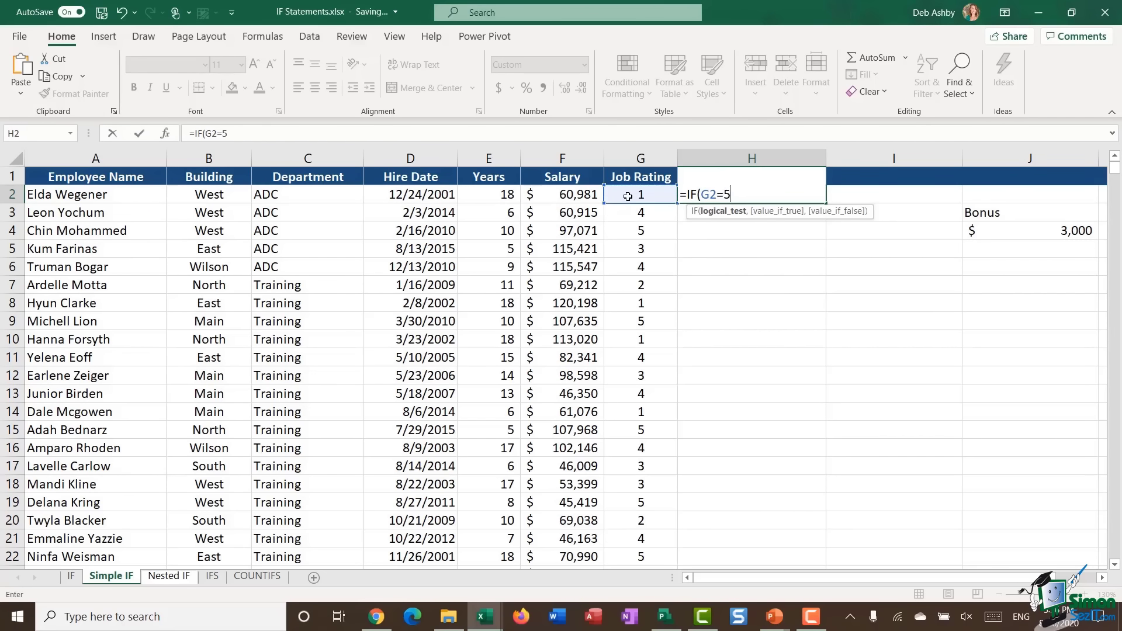
text(,)
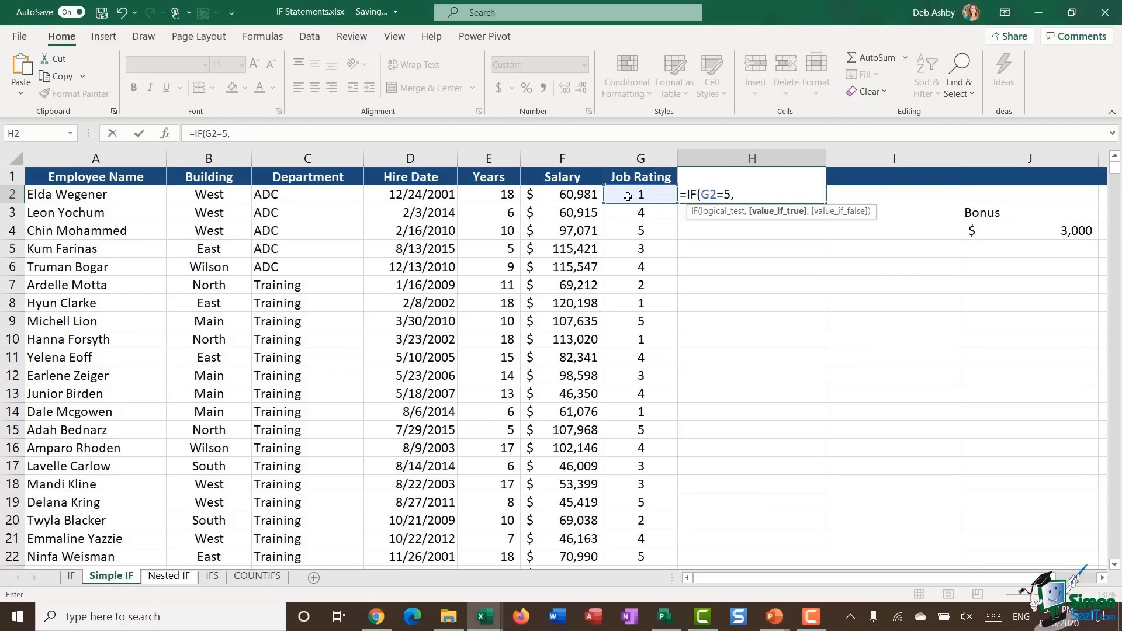
click(1031, 233)
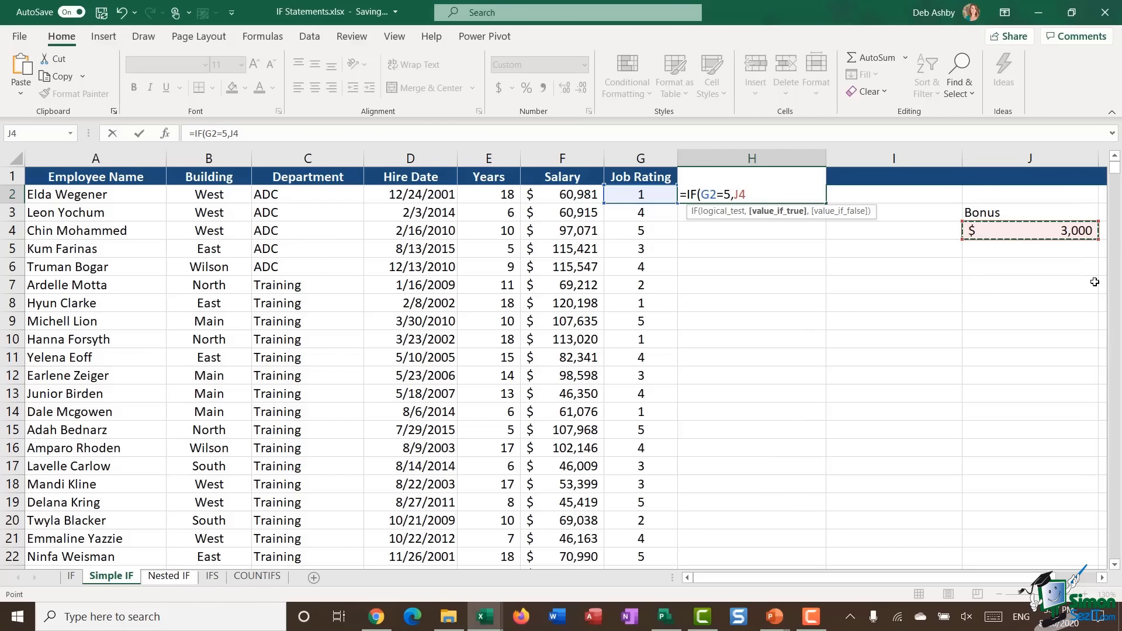
key(F4)
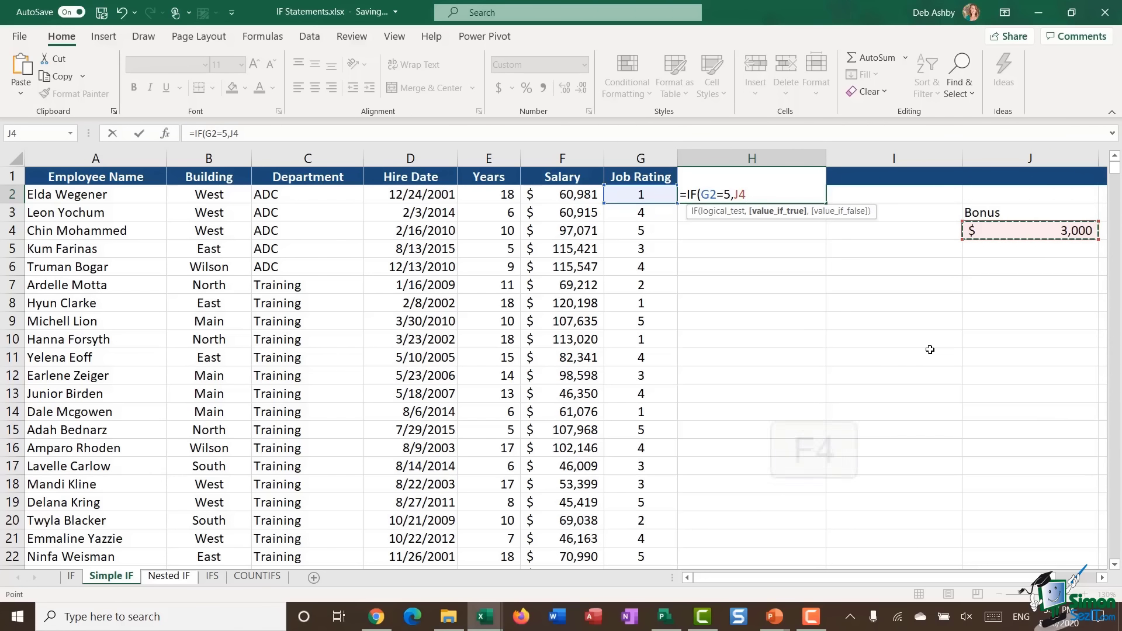
key(F4)
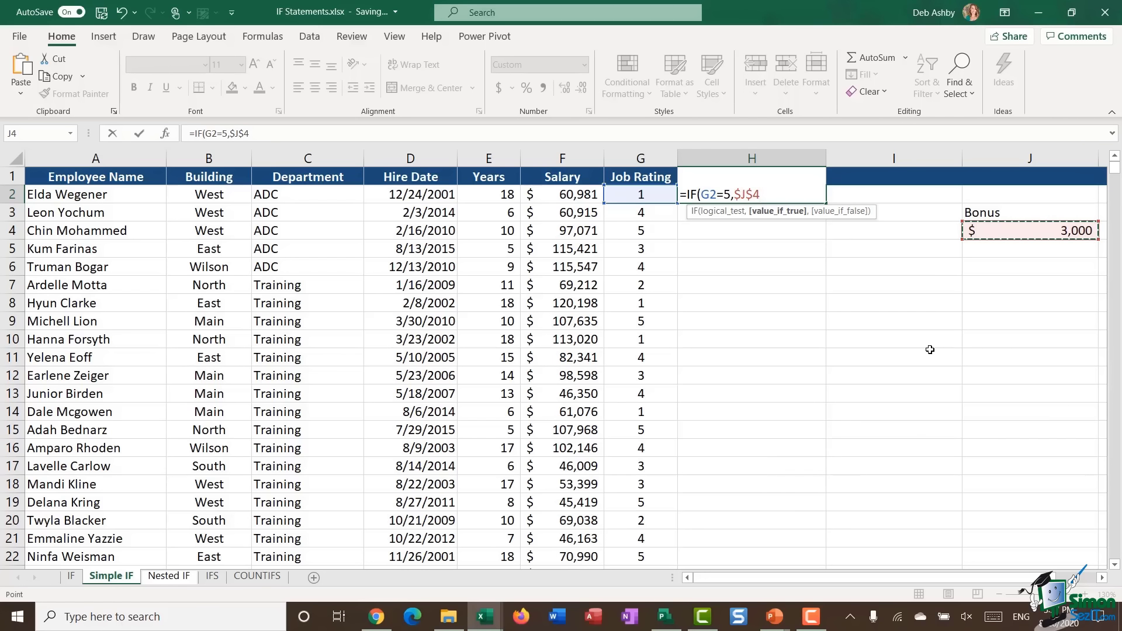
text(,)
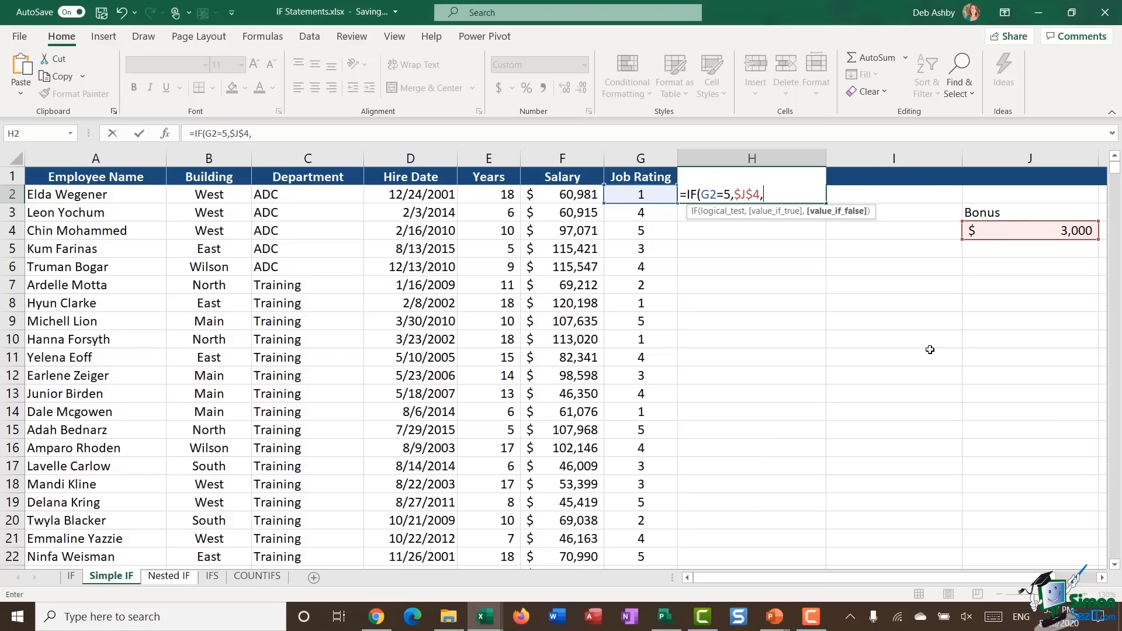
text(0))
key(Return)
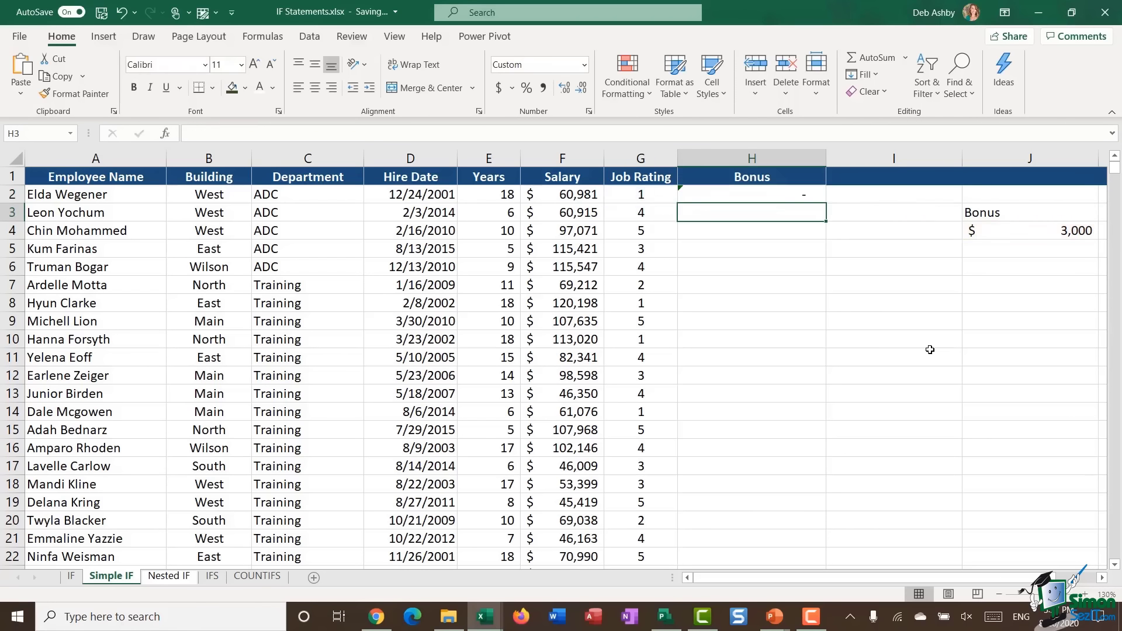
click(816, 197)
double_click(826, 203)
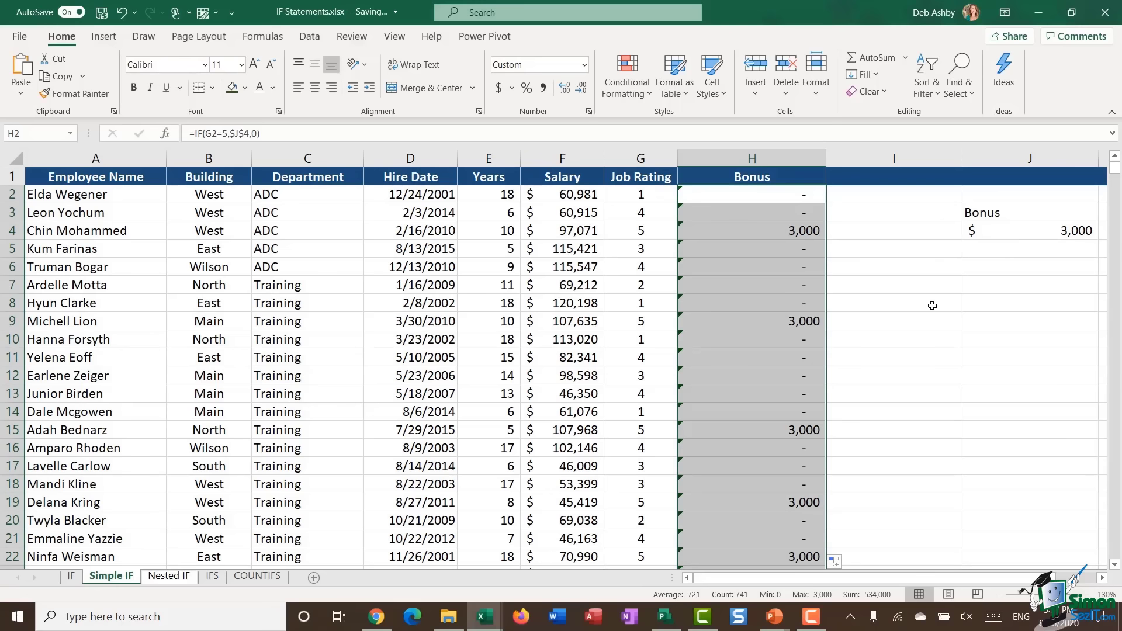
- Change the bonus amount in J4 to 3500
click(1009, 235)
text(3500)
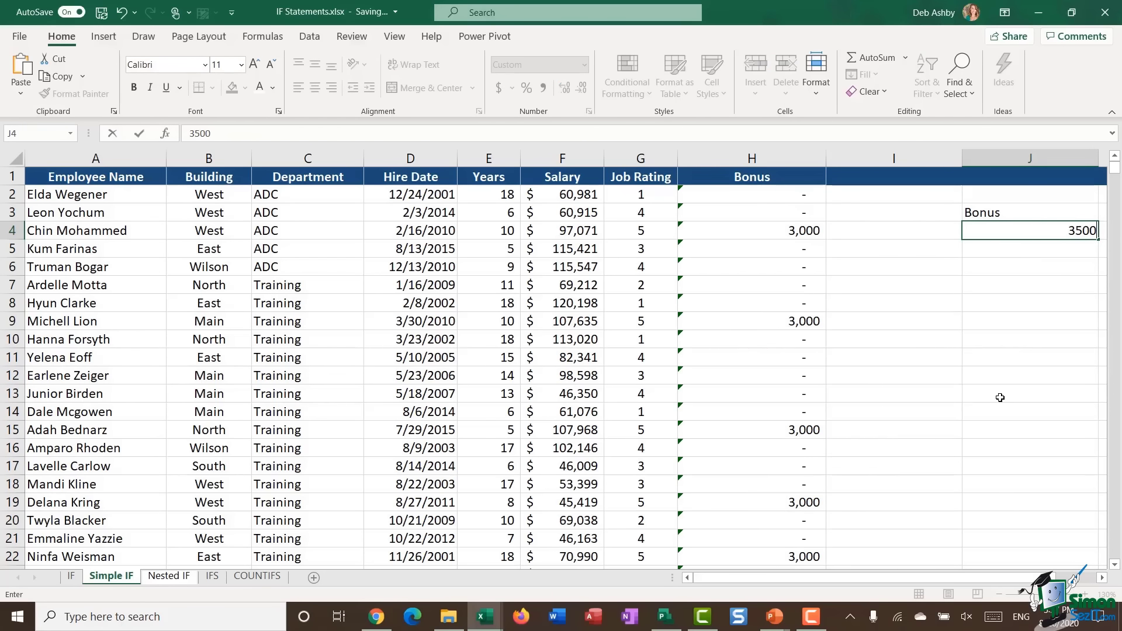
key(Return)
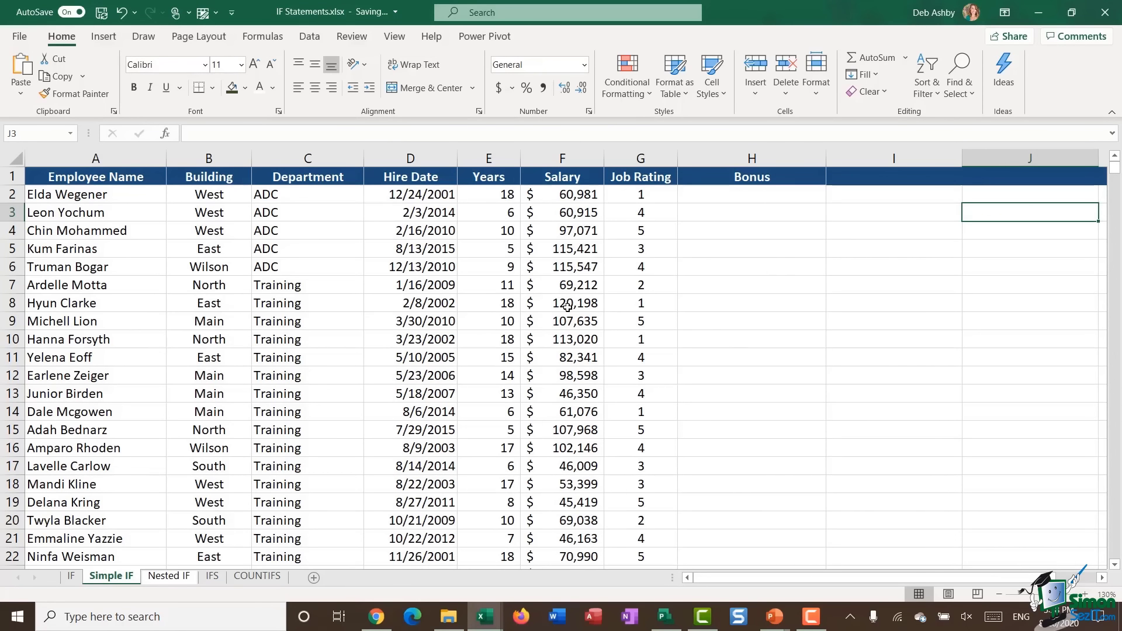
- Enter =IF(G2=5,F2*15%,0) in H2 to award 15% of salary for a job rating of 5
click(718, 194)
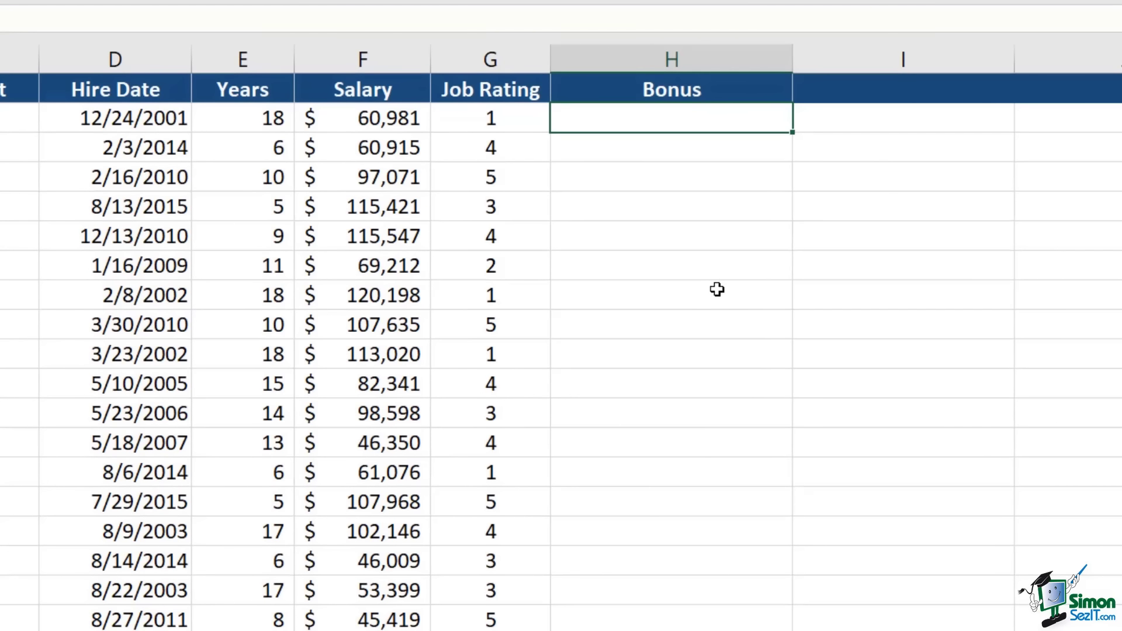
text(=IF()
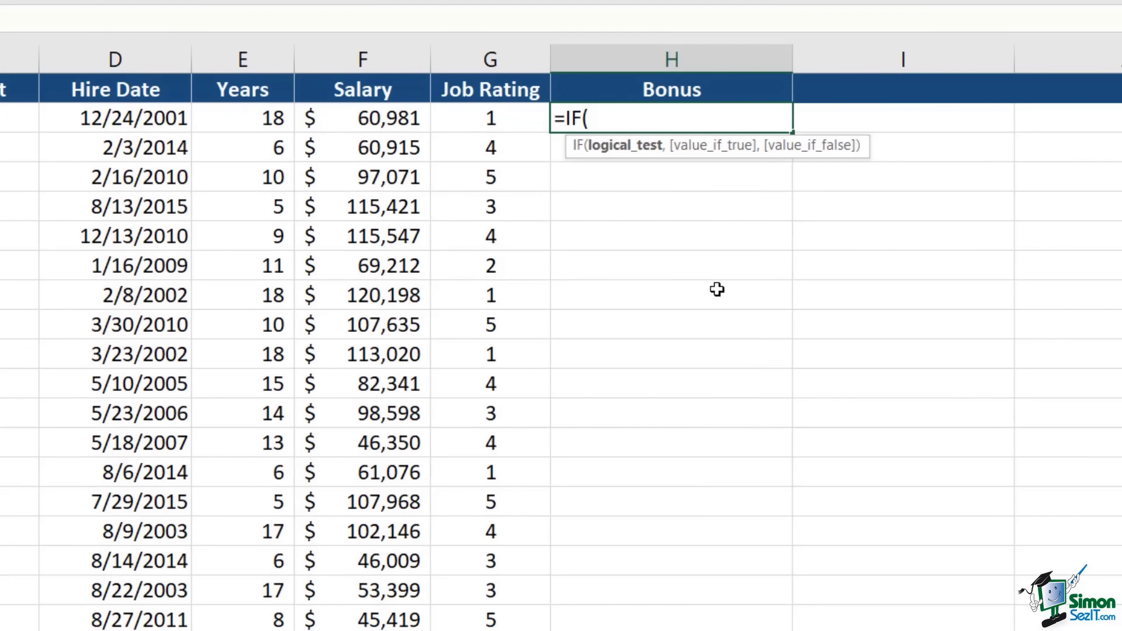
click(500, 129)
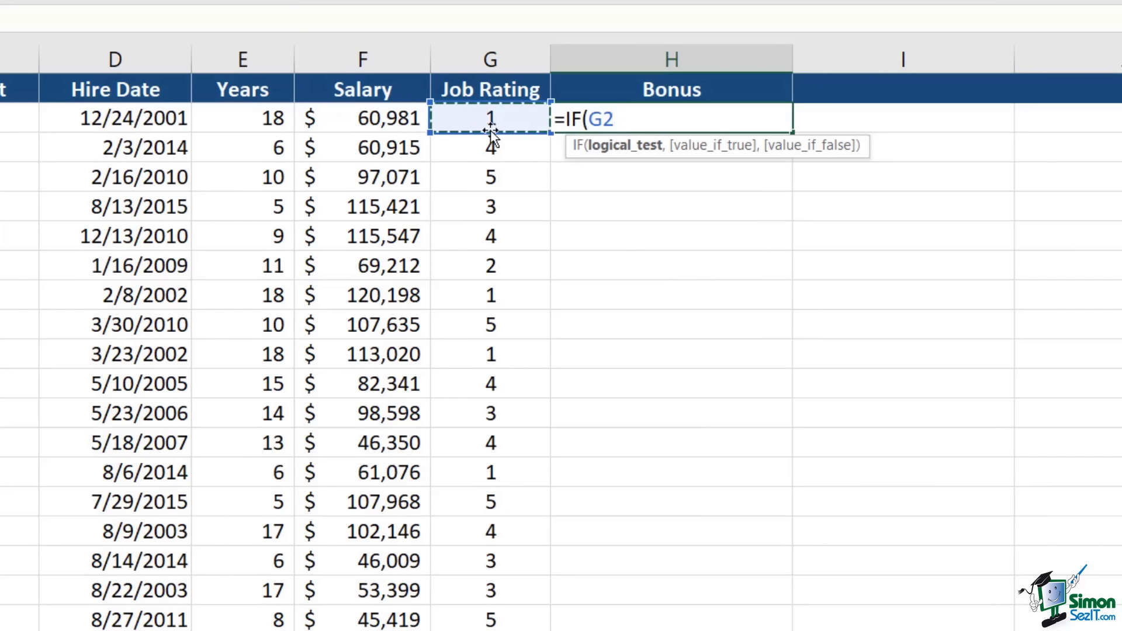
text(=5)
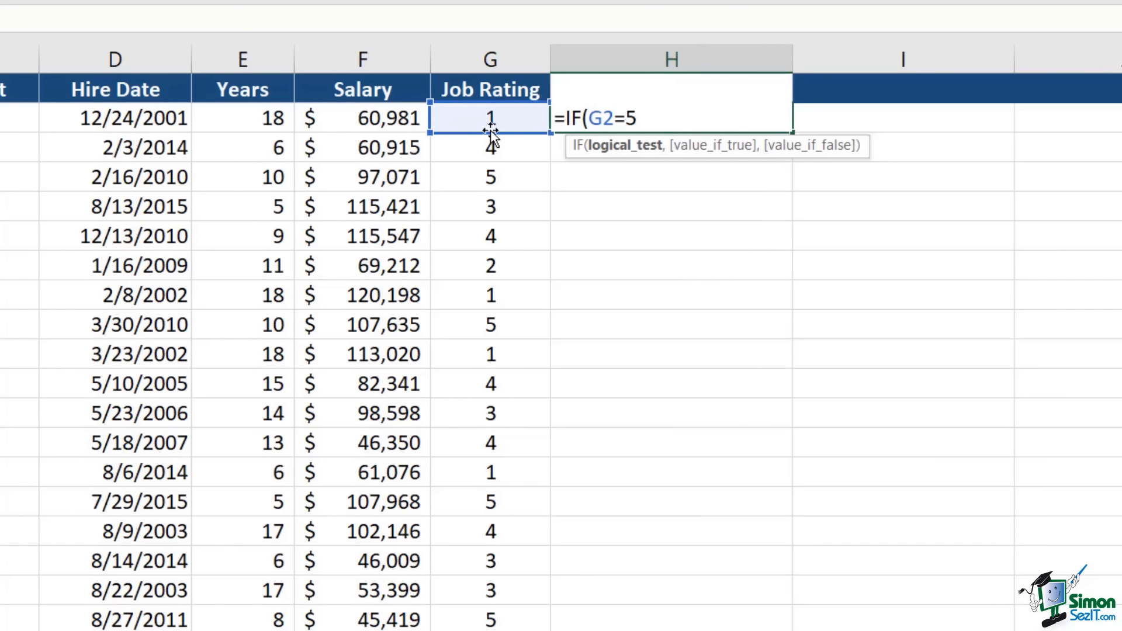
text(,)
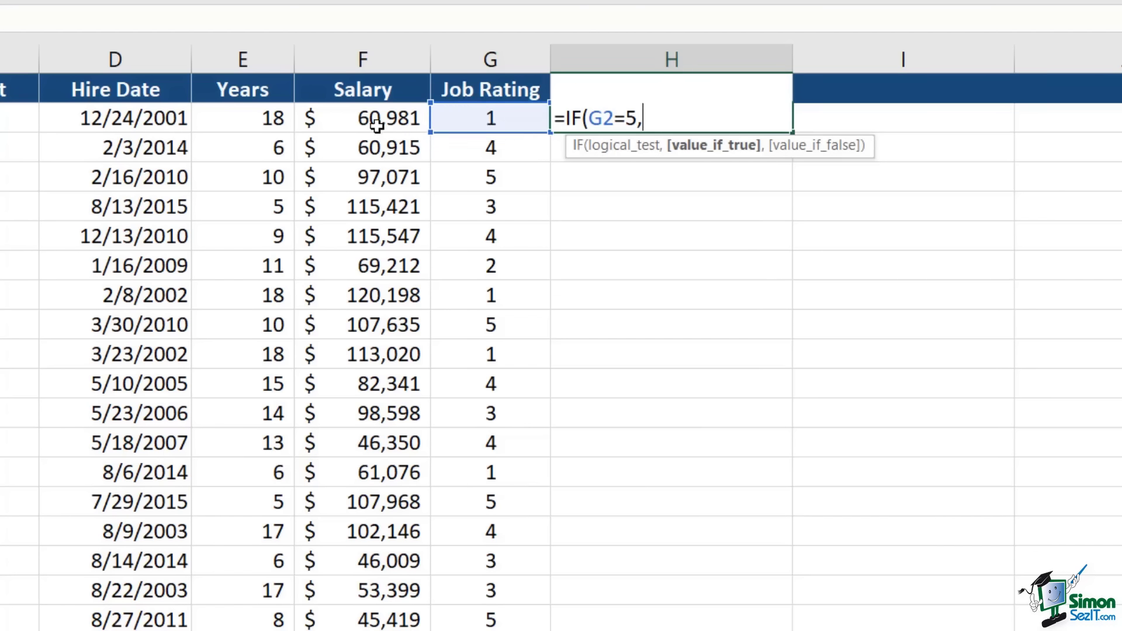
click(358, 117)
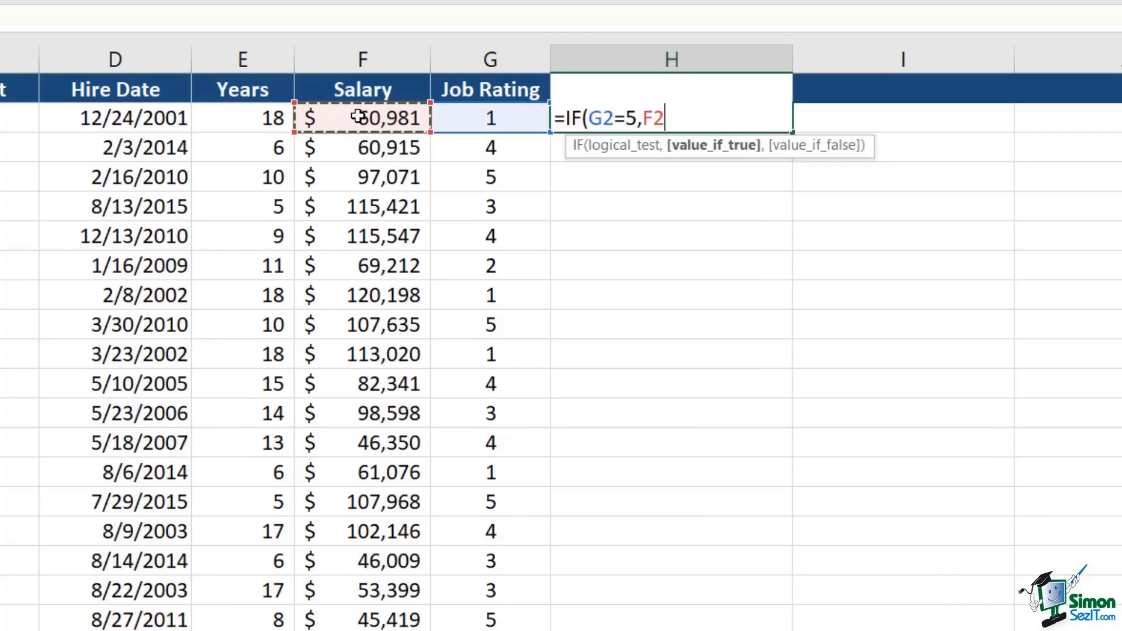
text(*)
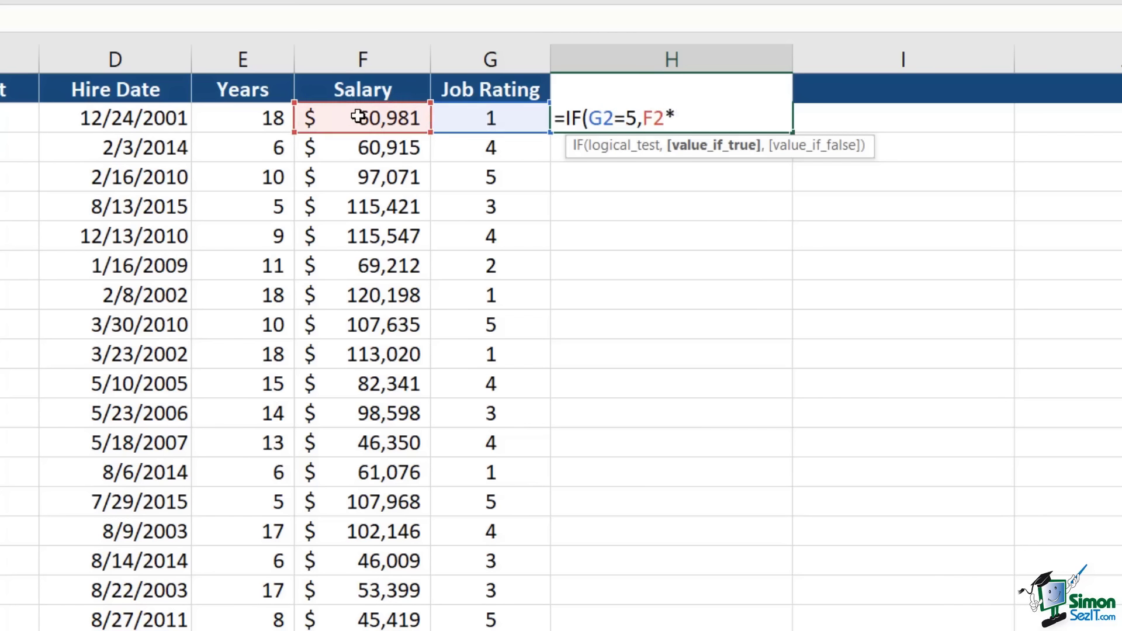
text(15%)
text(,)
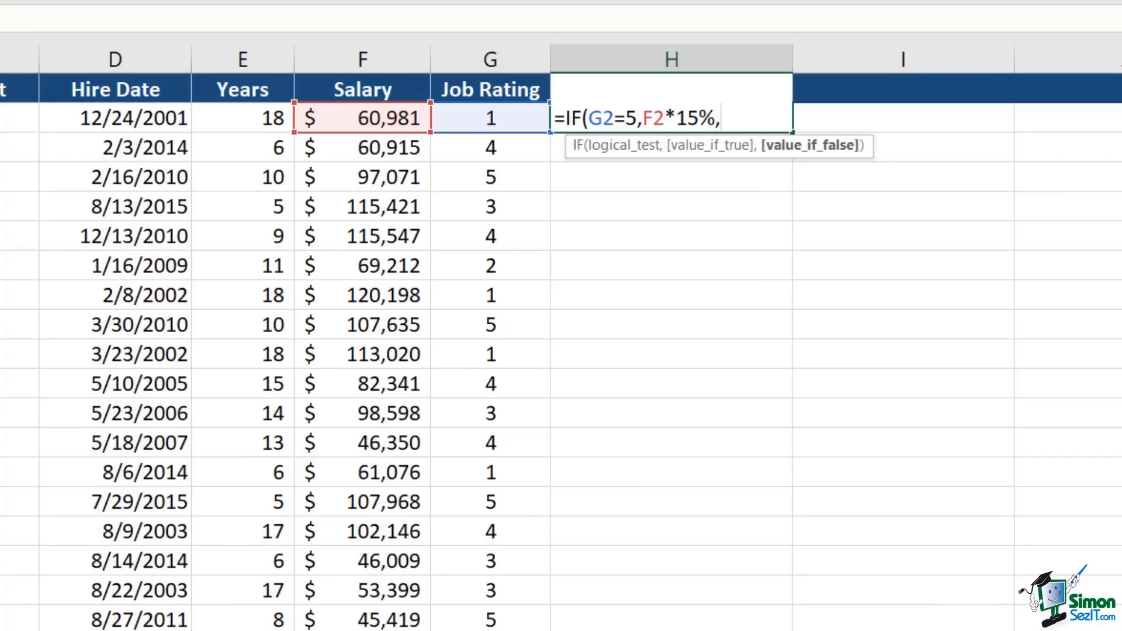
text(0))
key(Return)
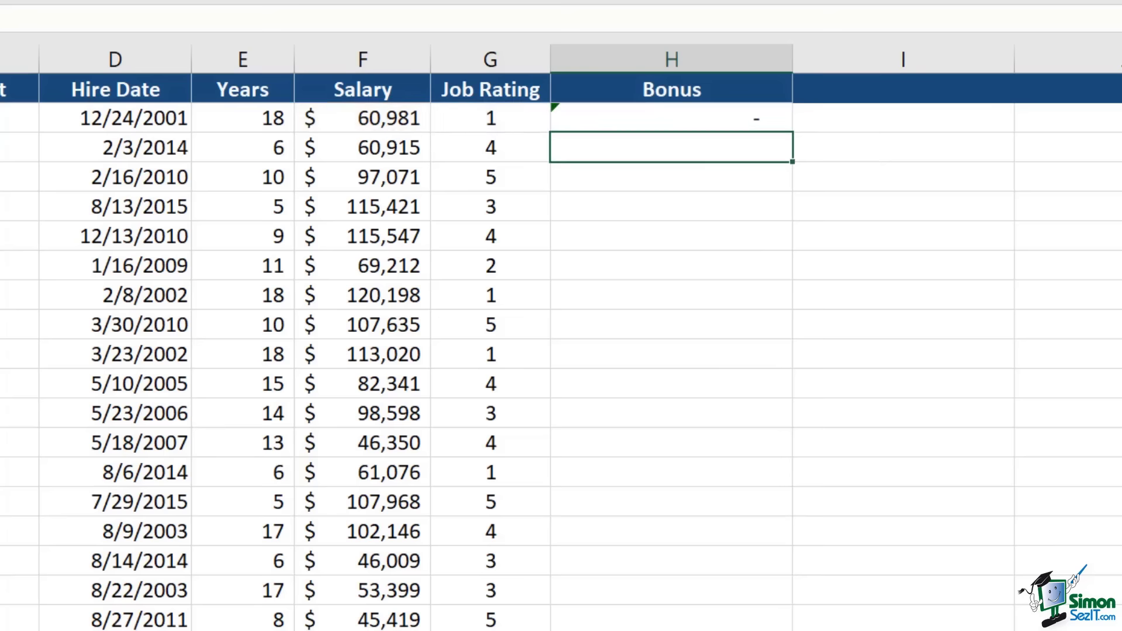
- Fill the 15% bonus formula from H2 down the Bonus column and apply the dollar accounting format
click(755, 122)
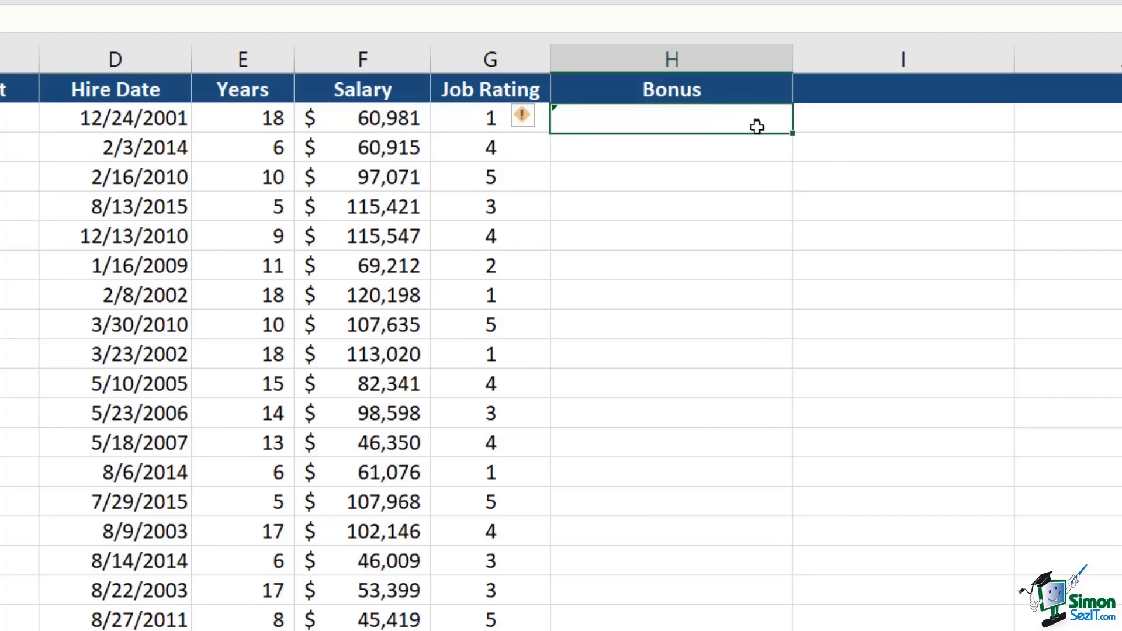
double_click(793, 134)
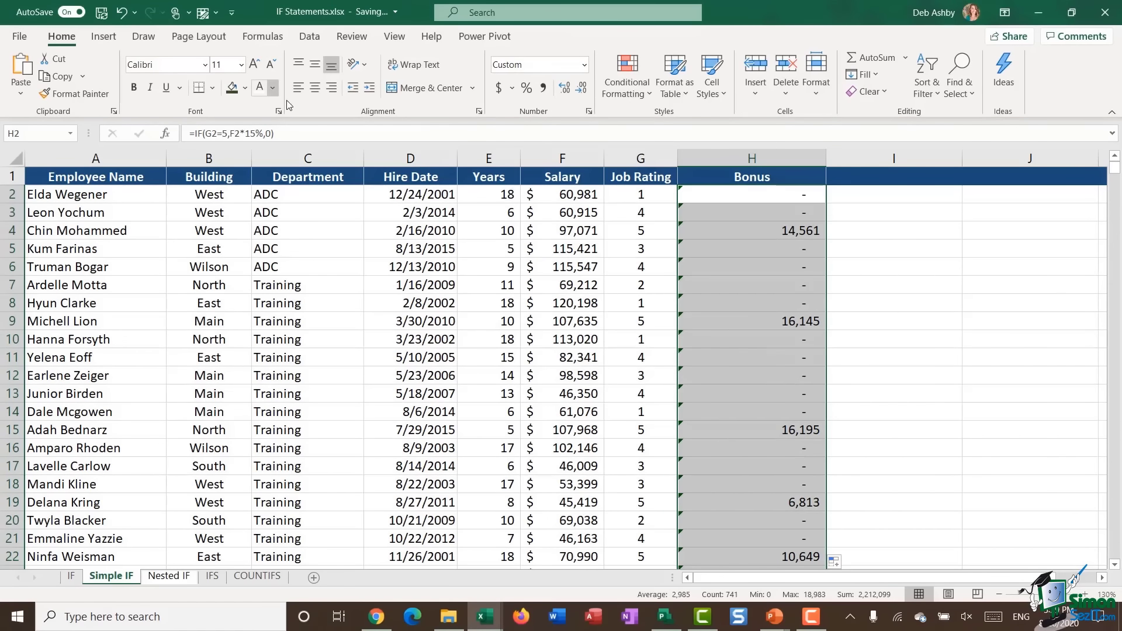
click(499, 88)
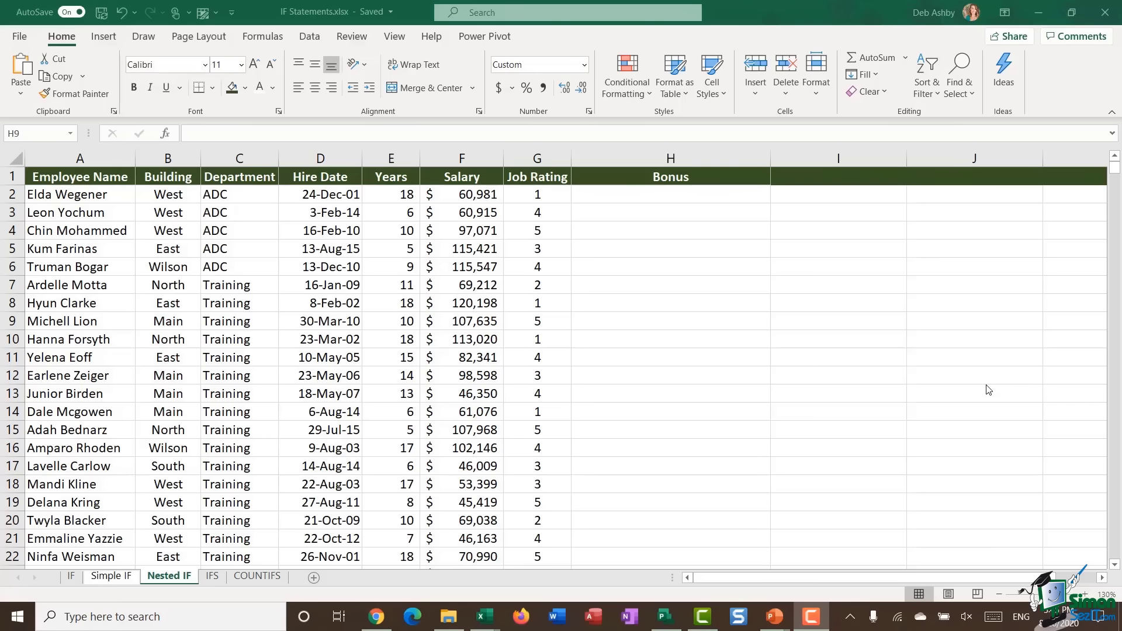
- Start a nested IF formula in H2 that returns 3000 when the job rating in G2 equals 5
click(655, 196)
click(656, 196)
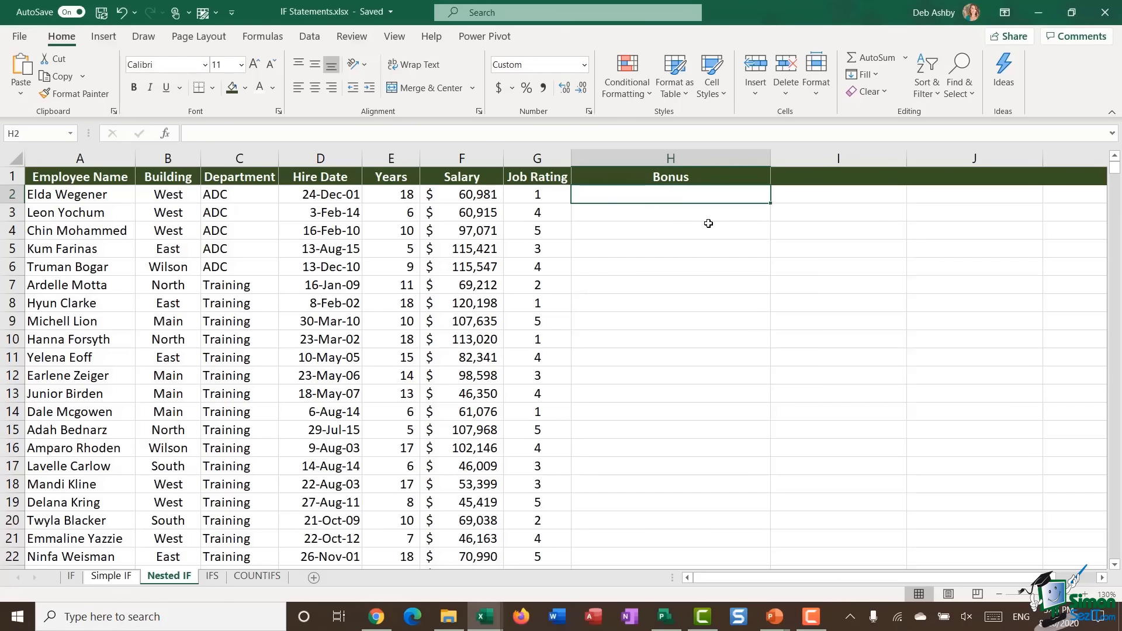
text(=IF)
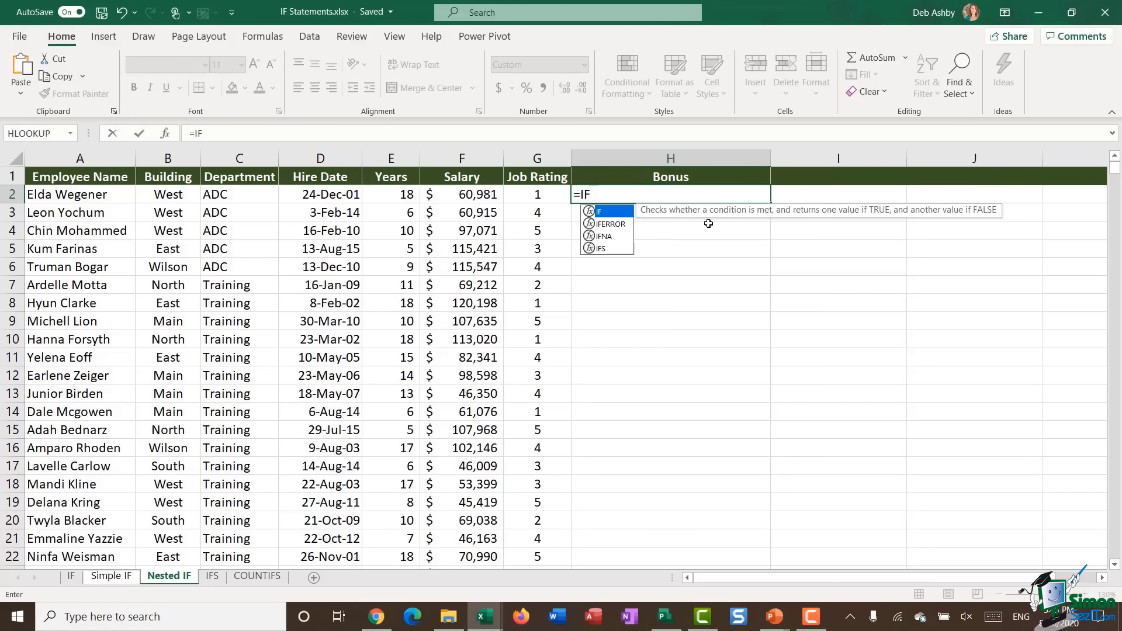
text(()
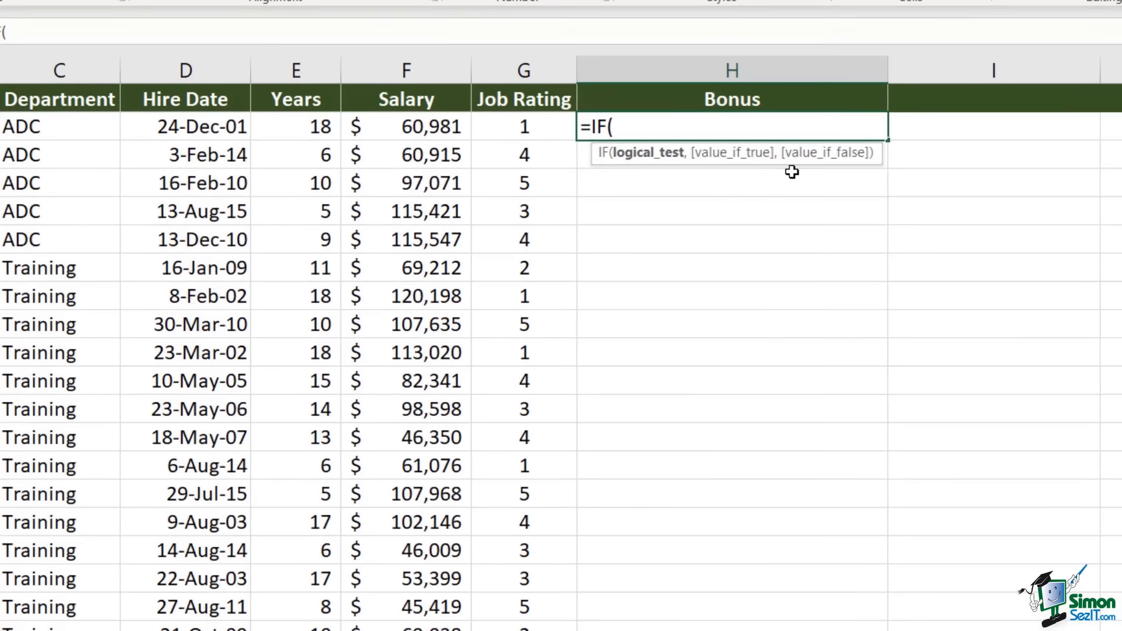
click(529, 126)
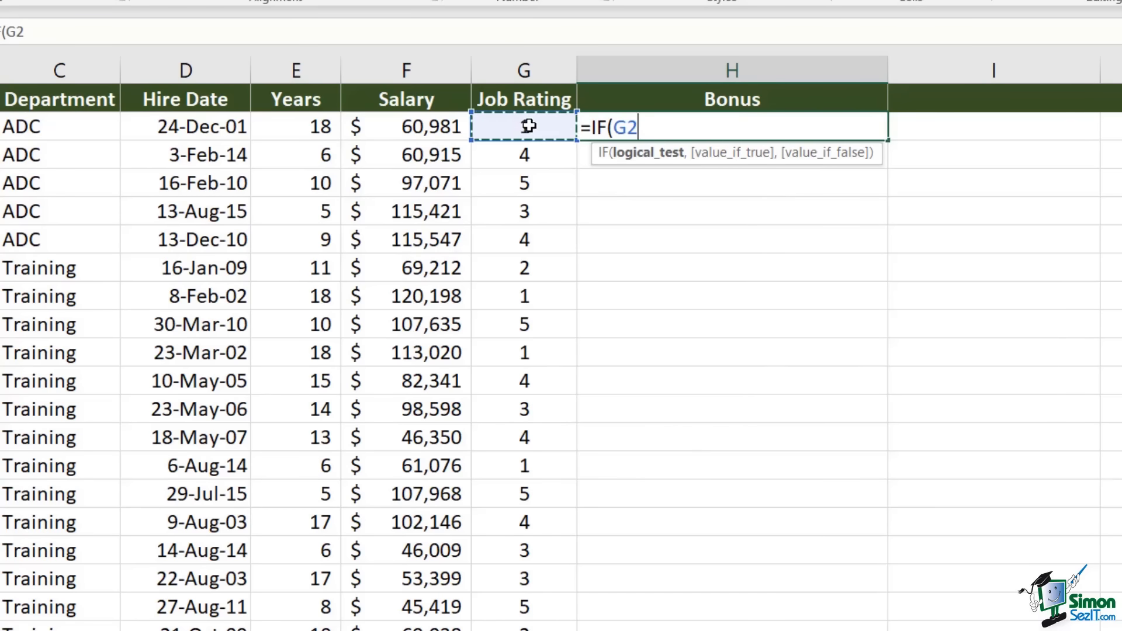
text(=5)
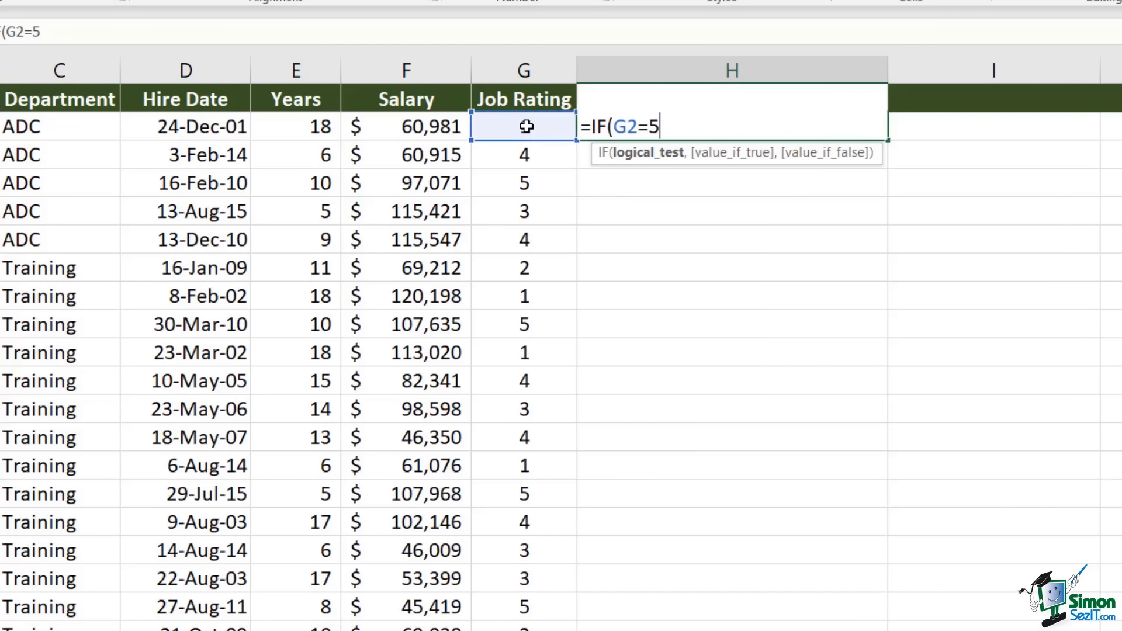
text(,)
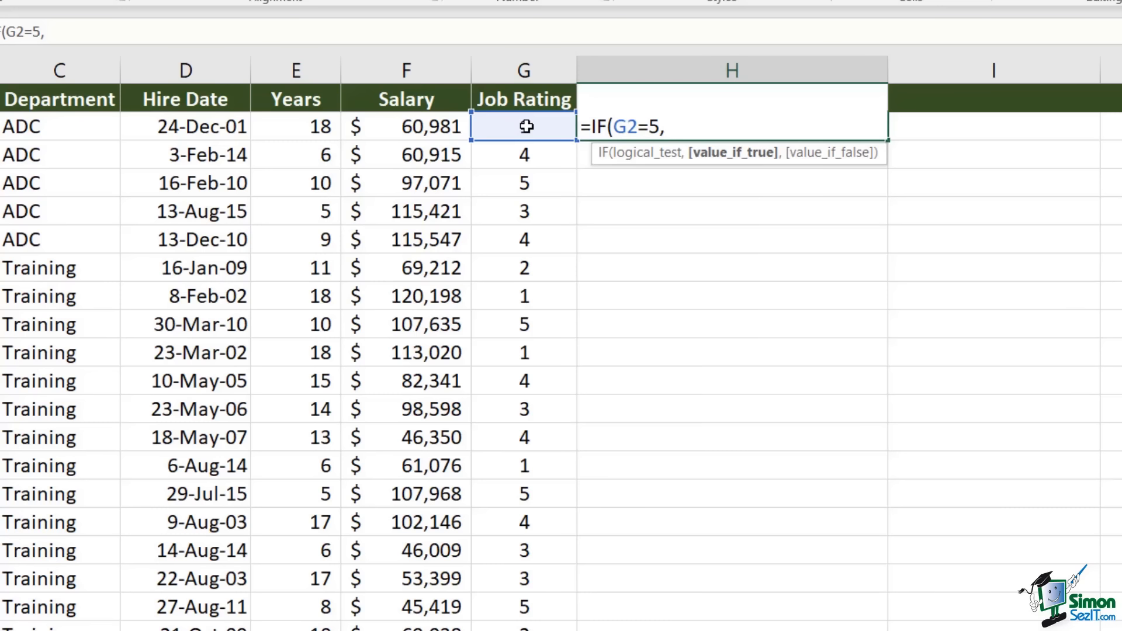
text(3 000)
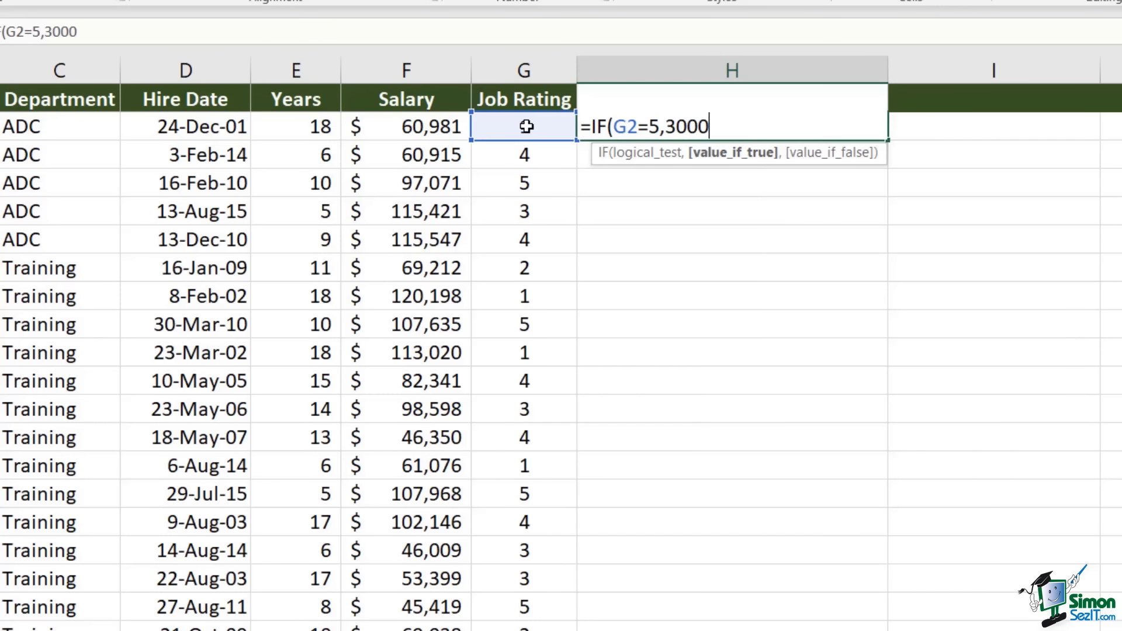
text(,)
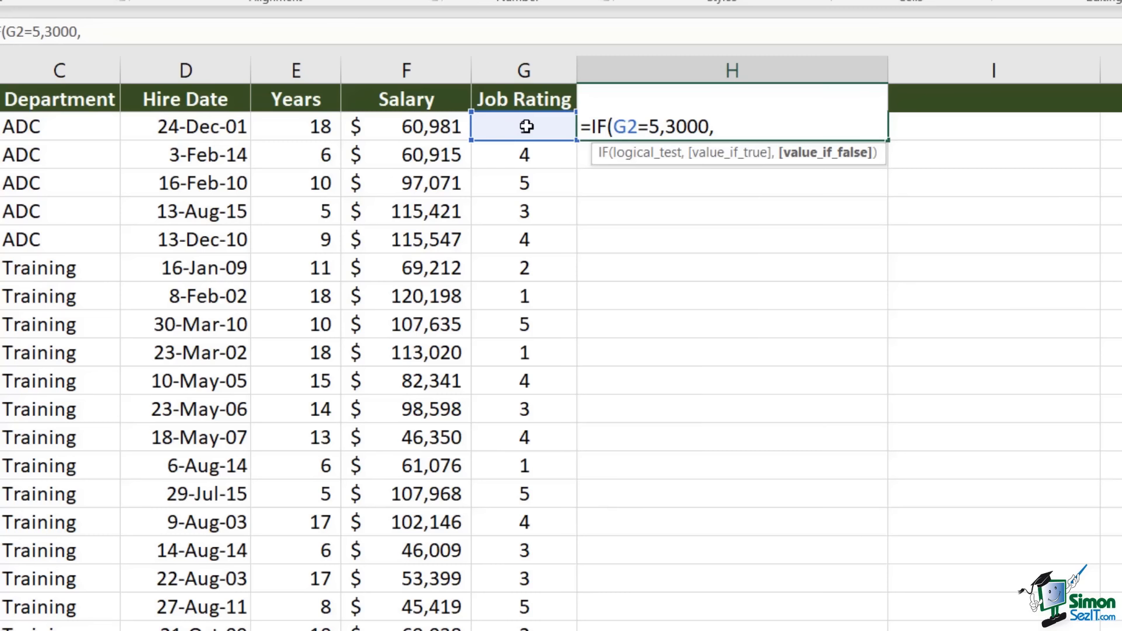
- Nest a second IF as the false value, returning 1500 when G2 equals 4
text(IF)
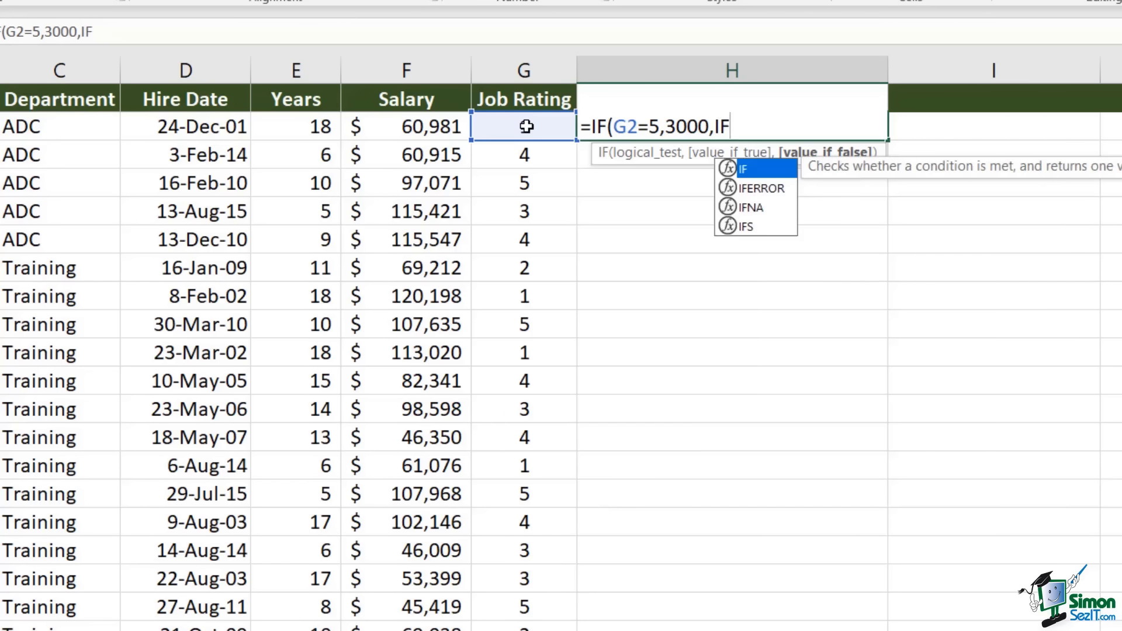
text(()
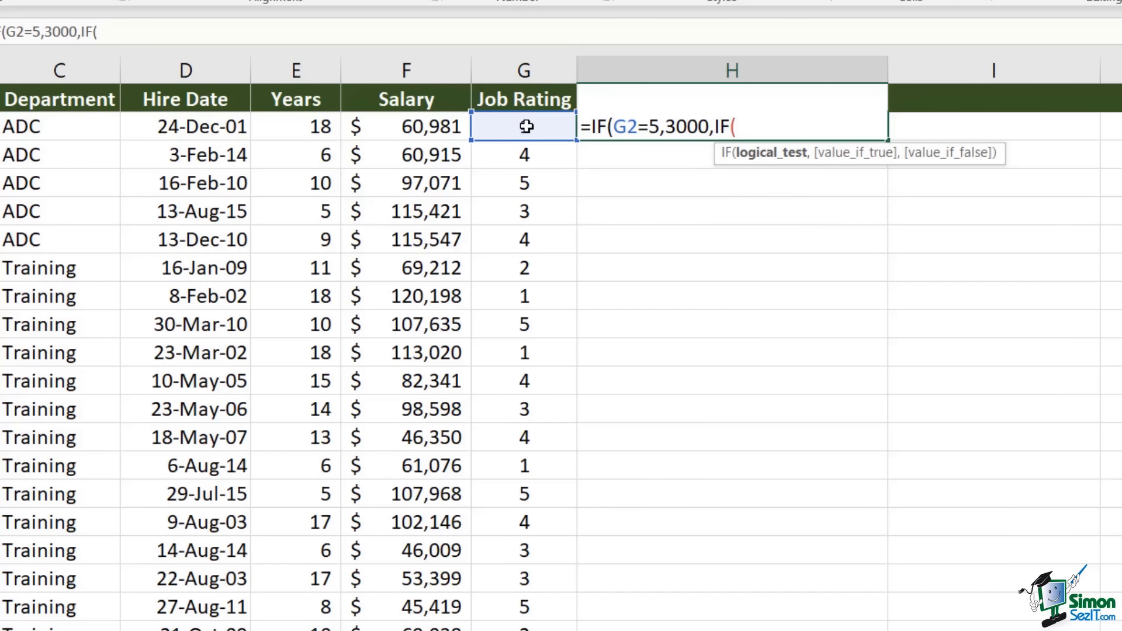
click(526, 126)
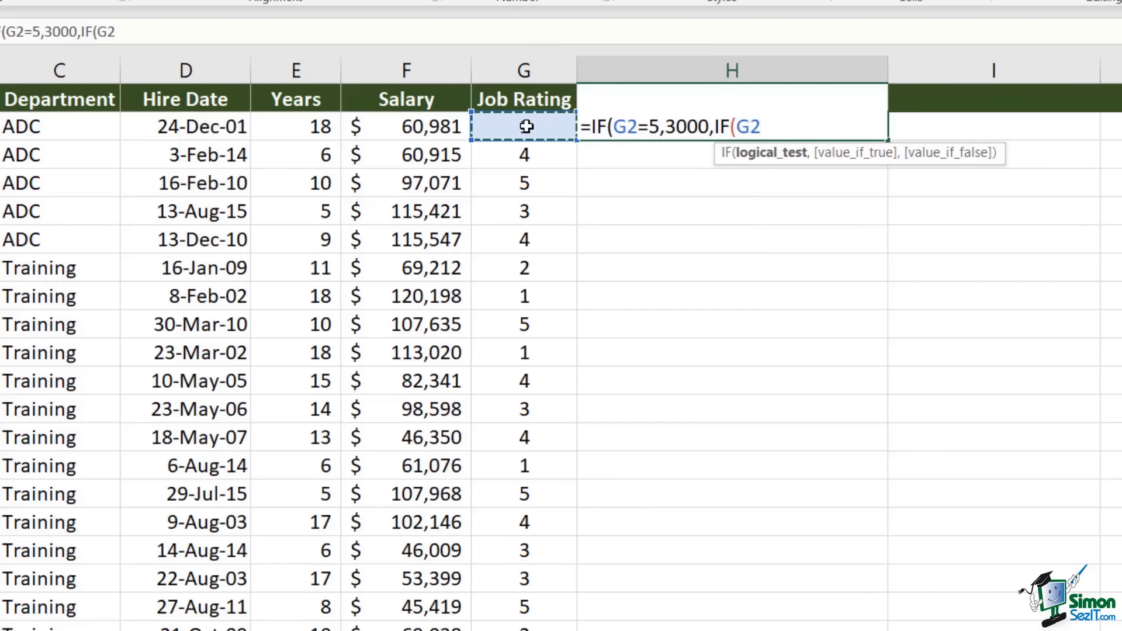
text(=4)
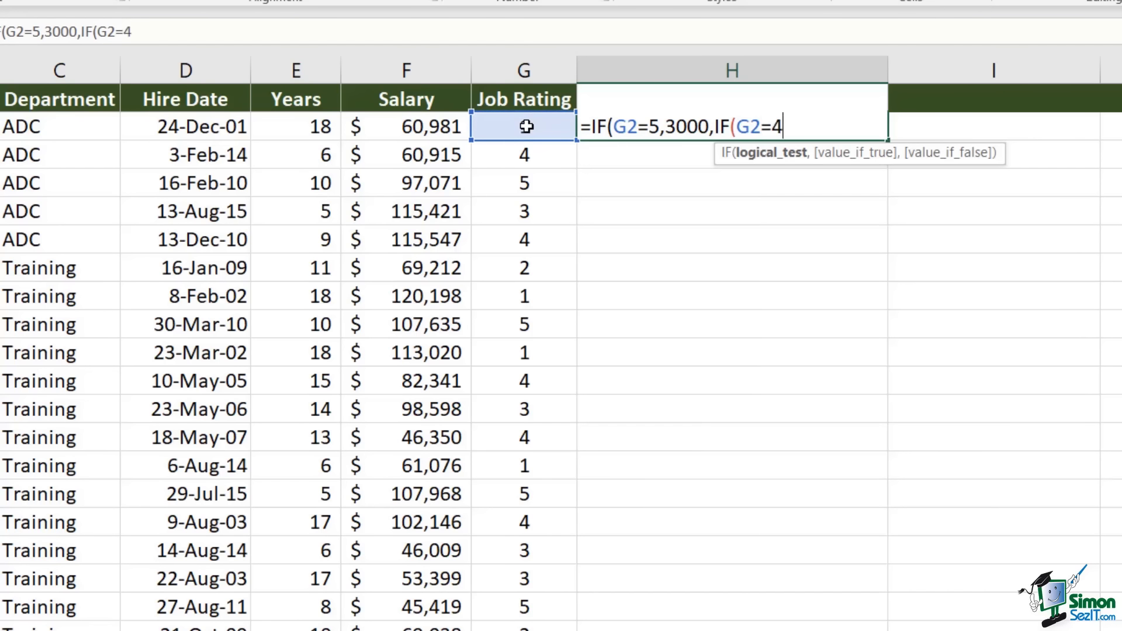
text(,1500)
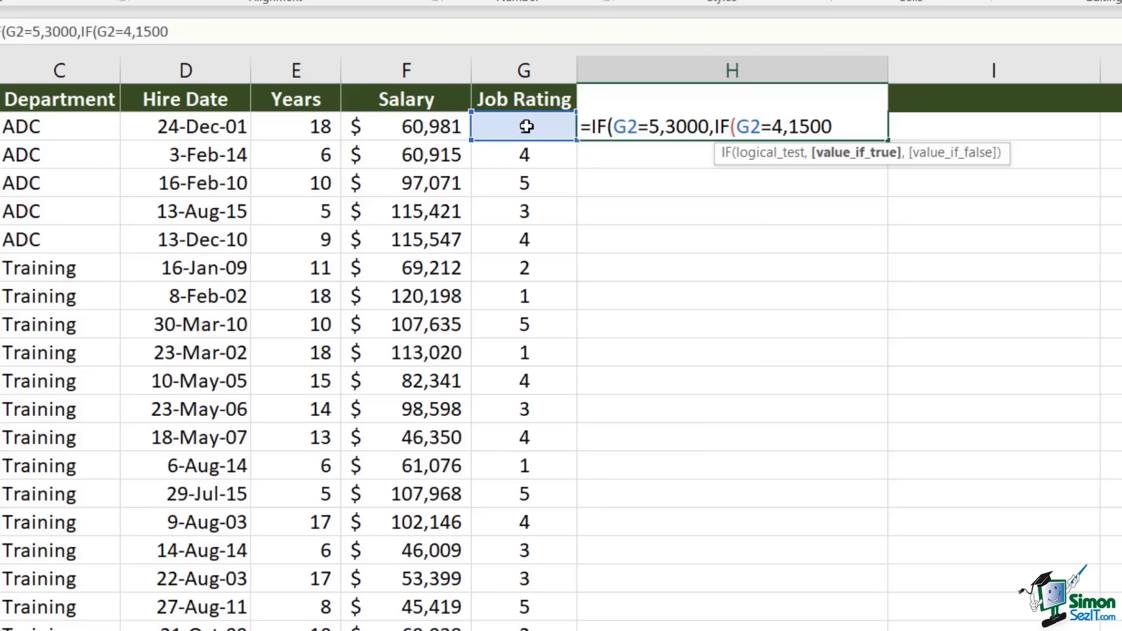
text(,)
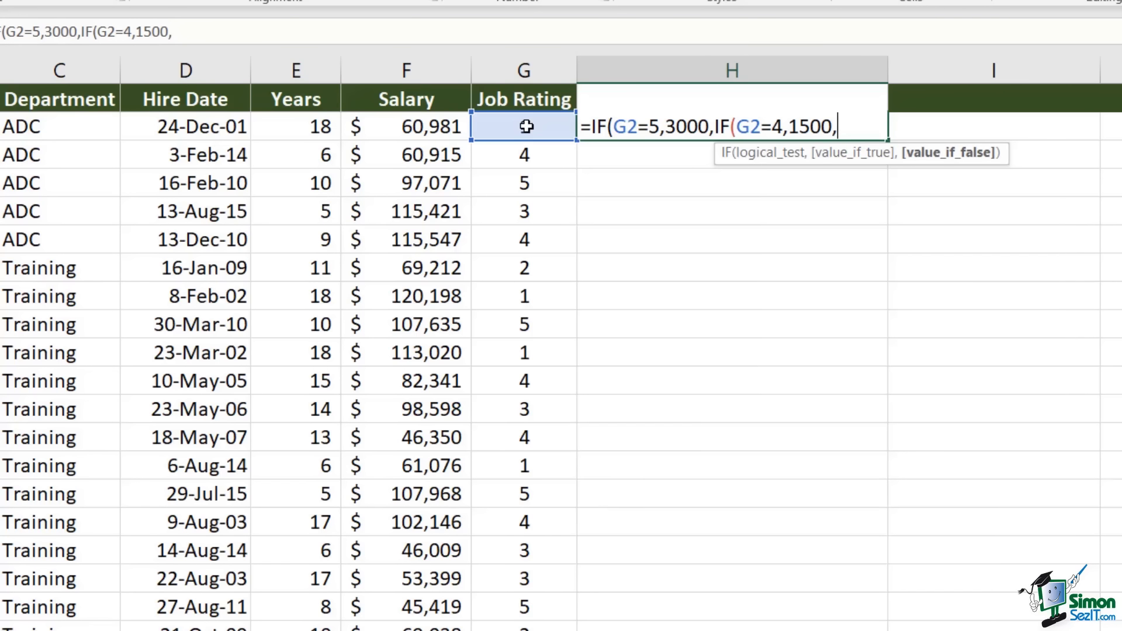
- Nest a third IF as the false value, returning 900 when G2 equals 3
text(IF()
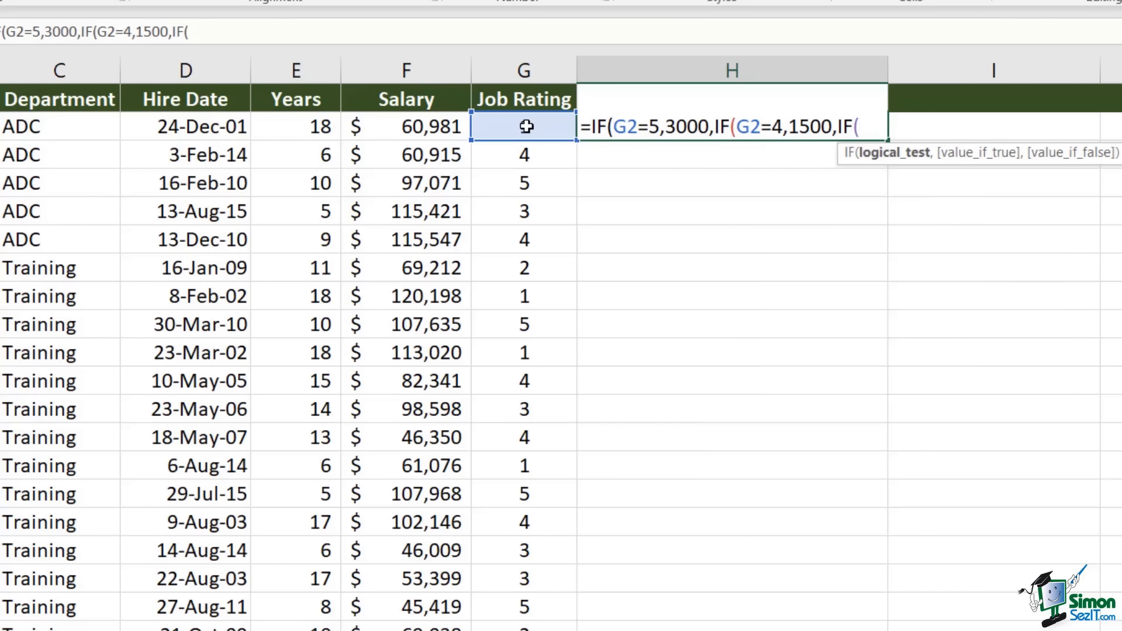
click(526, 127)
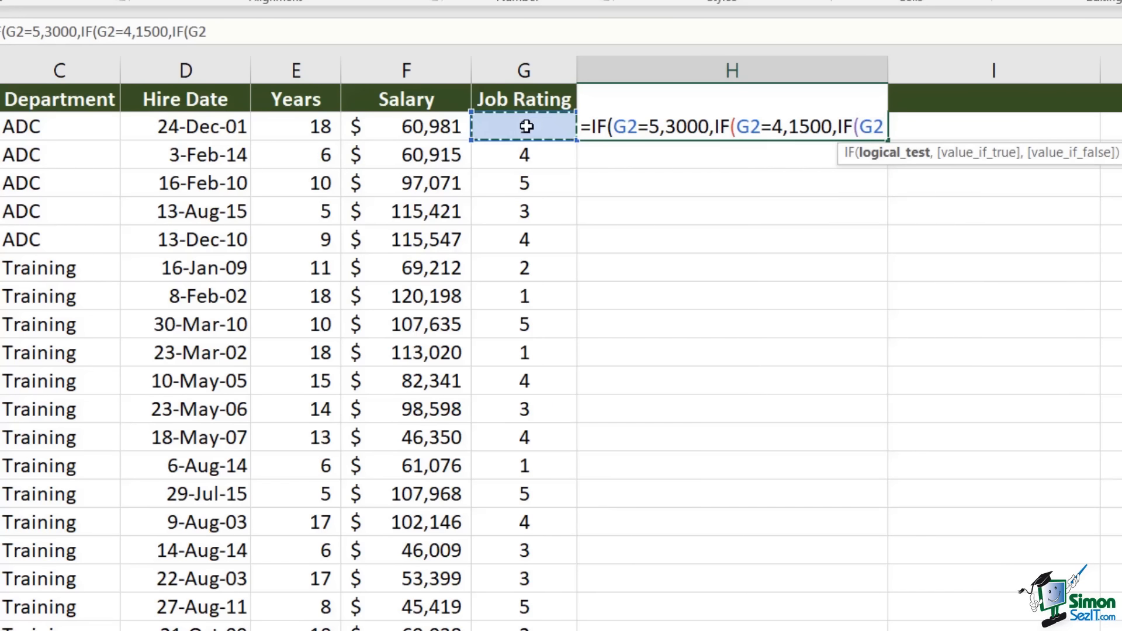
text(=)
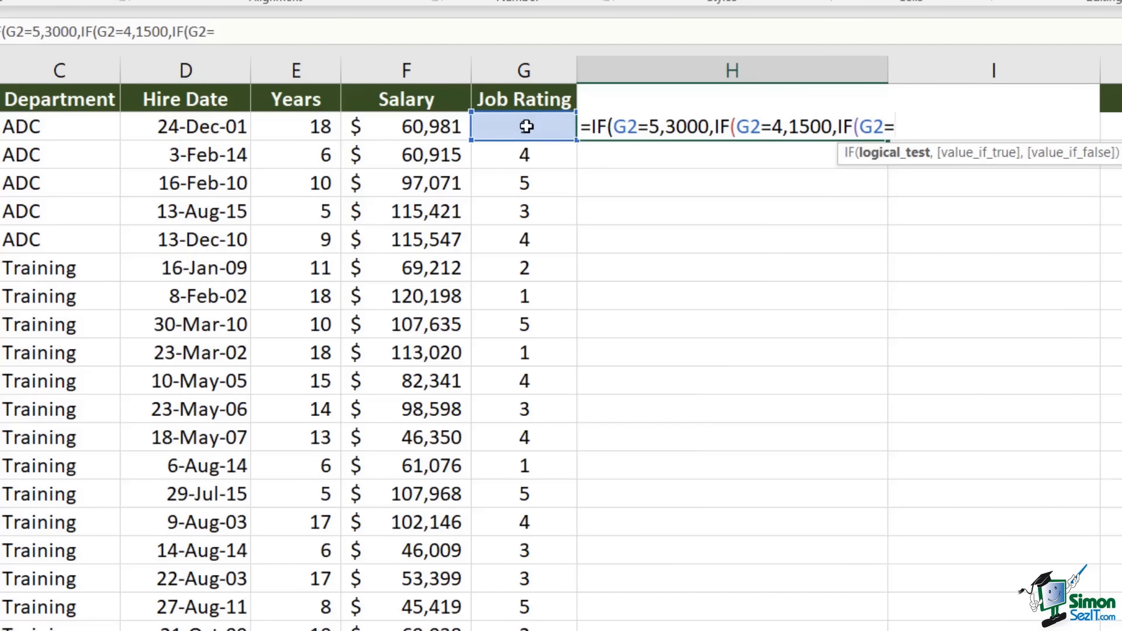
text(3,900)
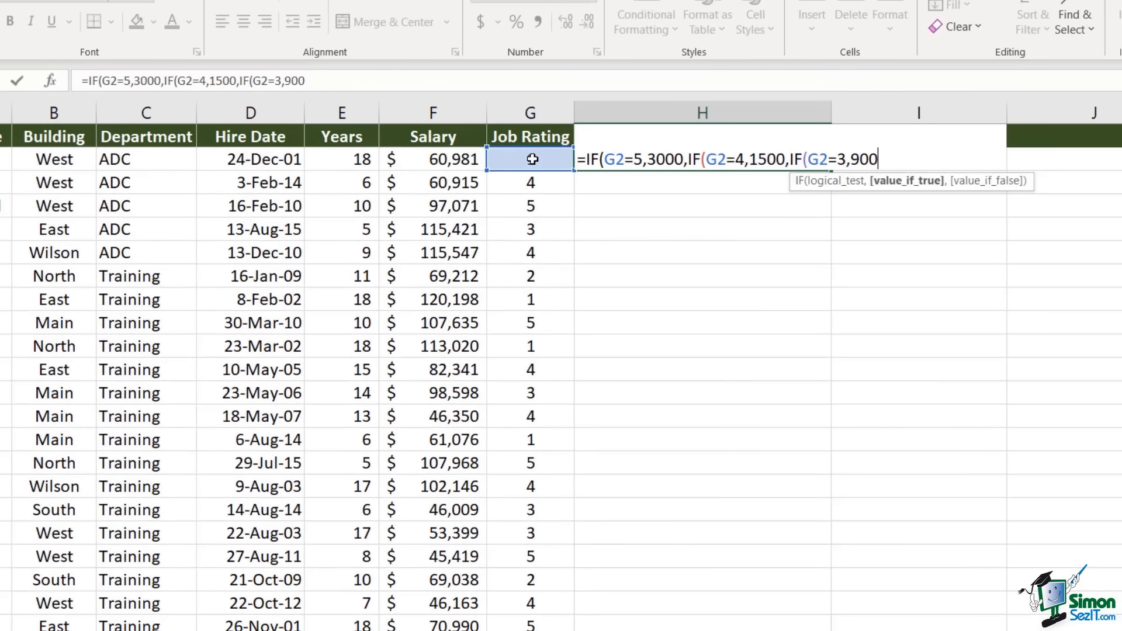
text(,)
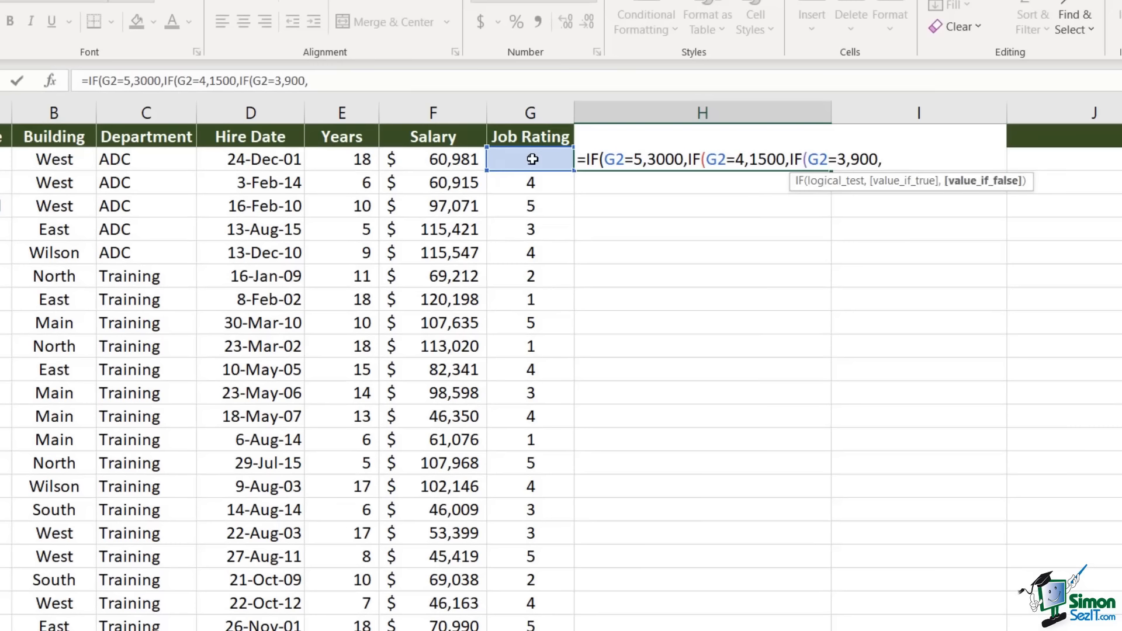
- Nest a fourth IF returning 500 when G2 equals 2 and otherwise 0, close all four brackets and enter the formula
text(IF()
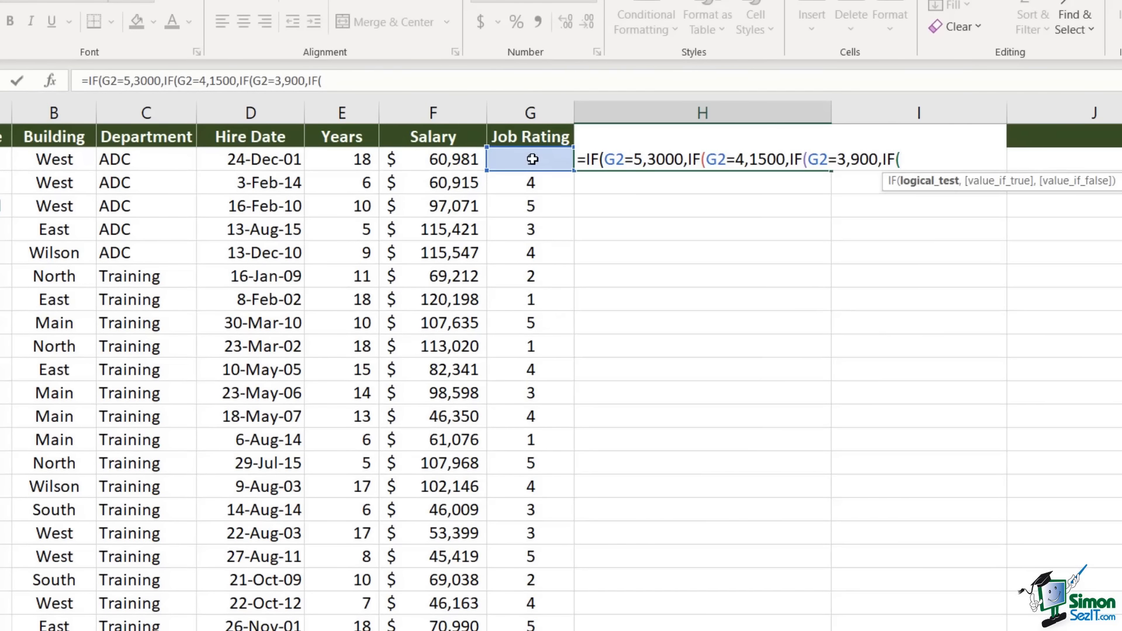
click(533, 159)
text(=2)
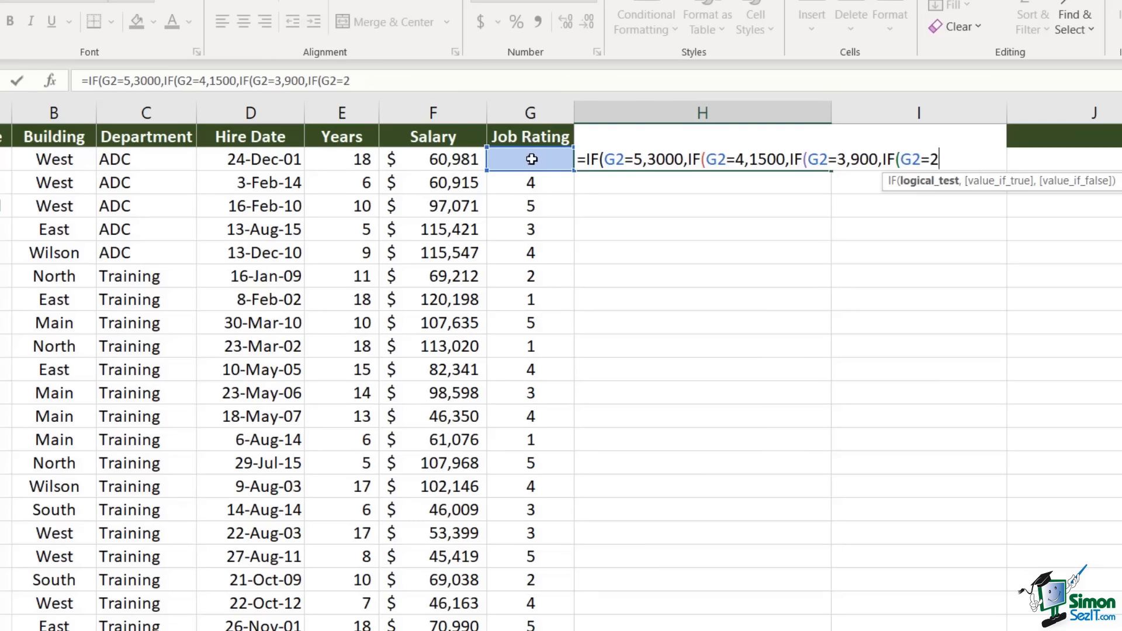
text(,)
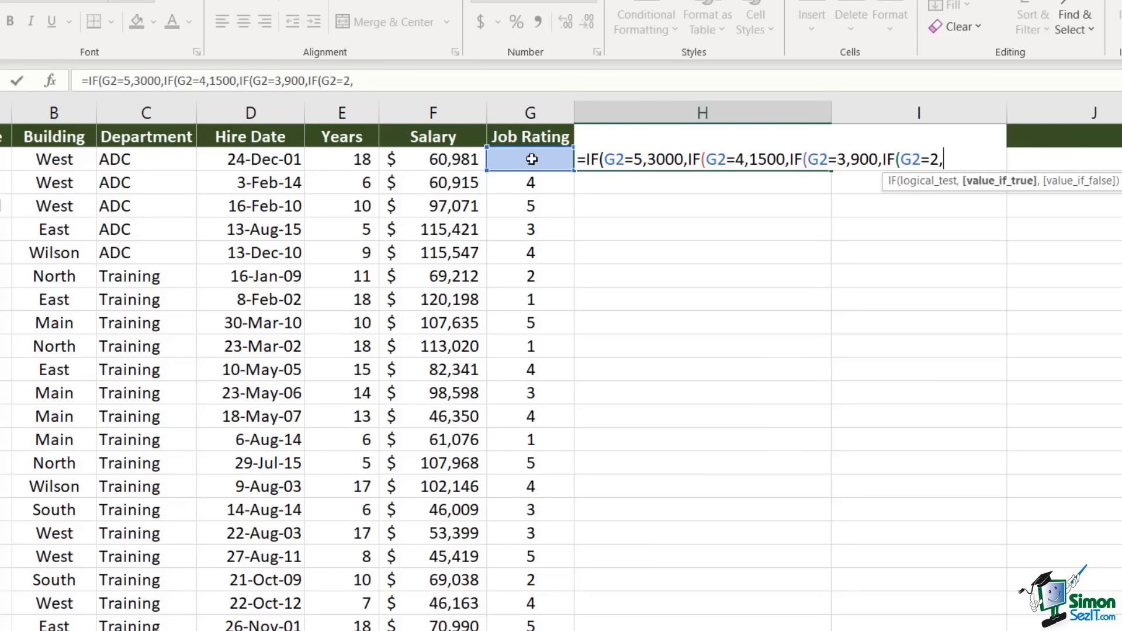
text(500,)
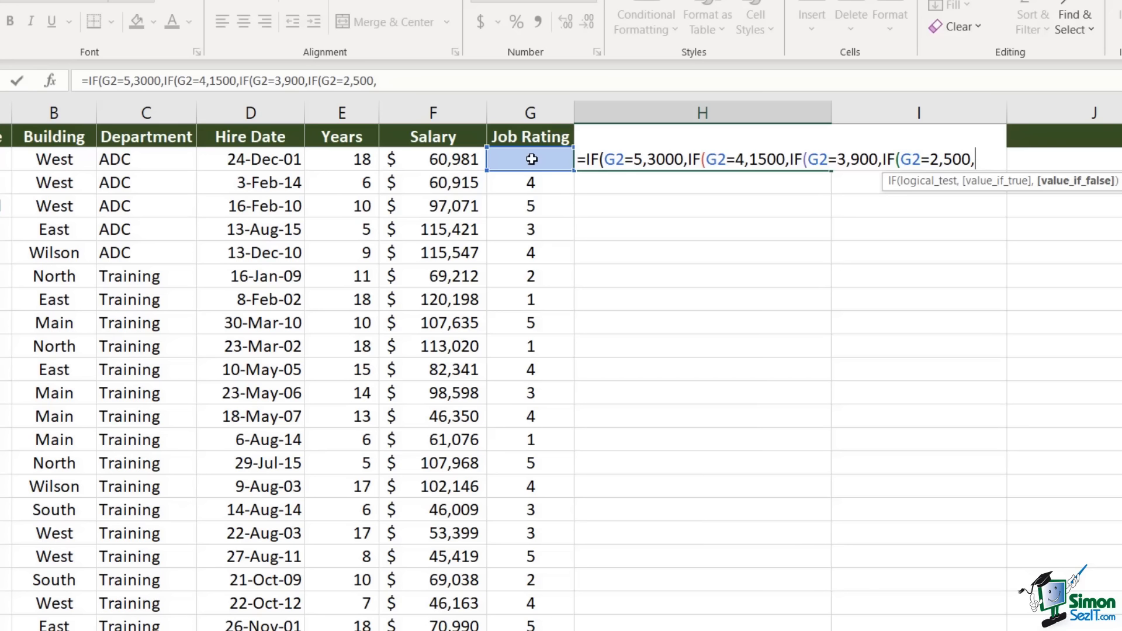
text(0)
text()))))
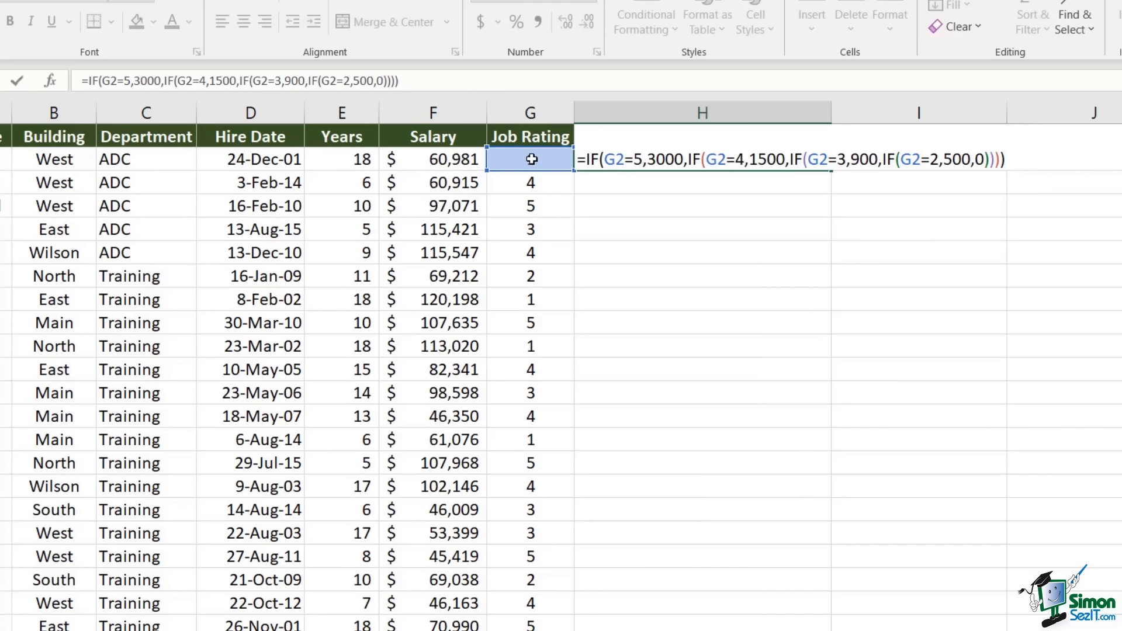
key(Return)
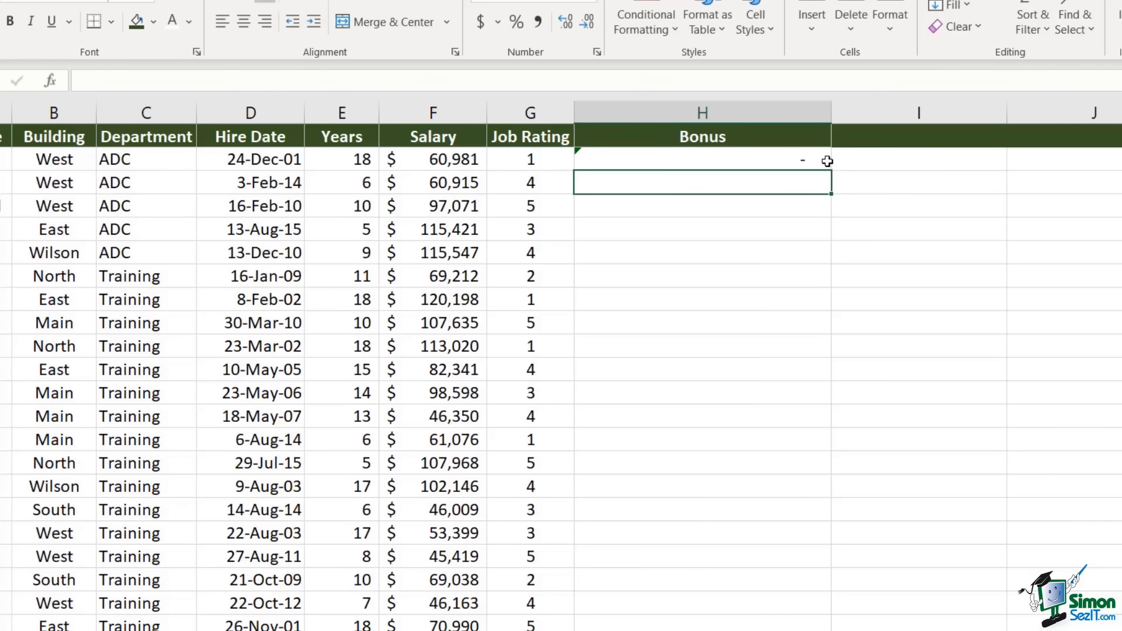
- Fill the nested IF formula from H2 down the Bonus column and reopen the formula in H2 for review
click(519, 159)
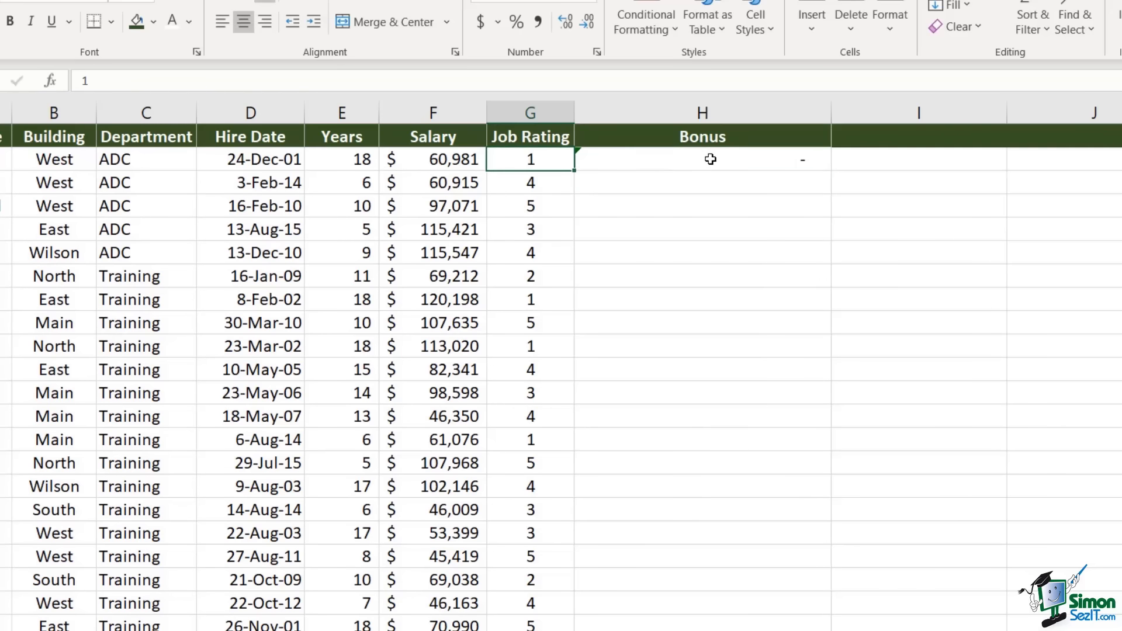
click(709, 158)
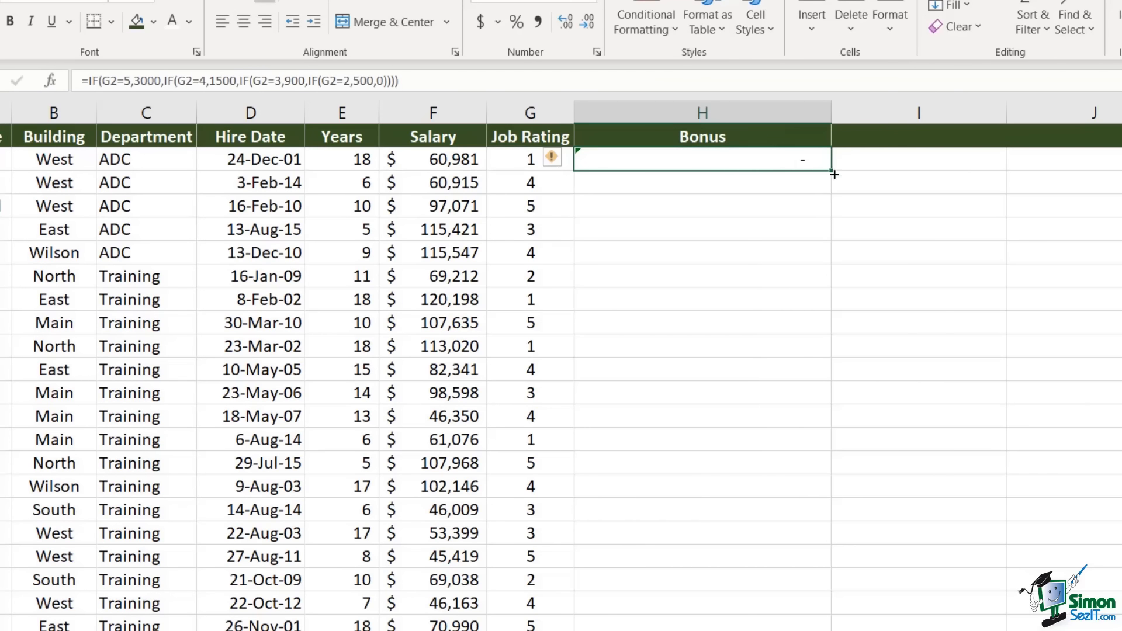
double_click(833, 171)
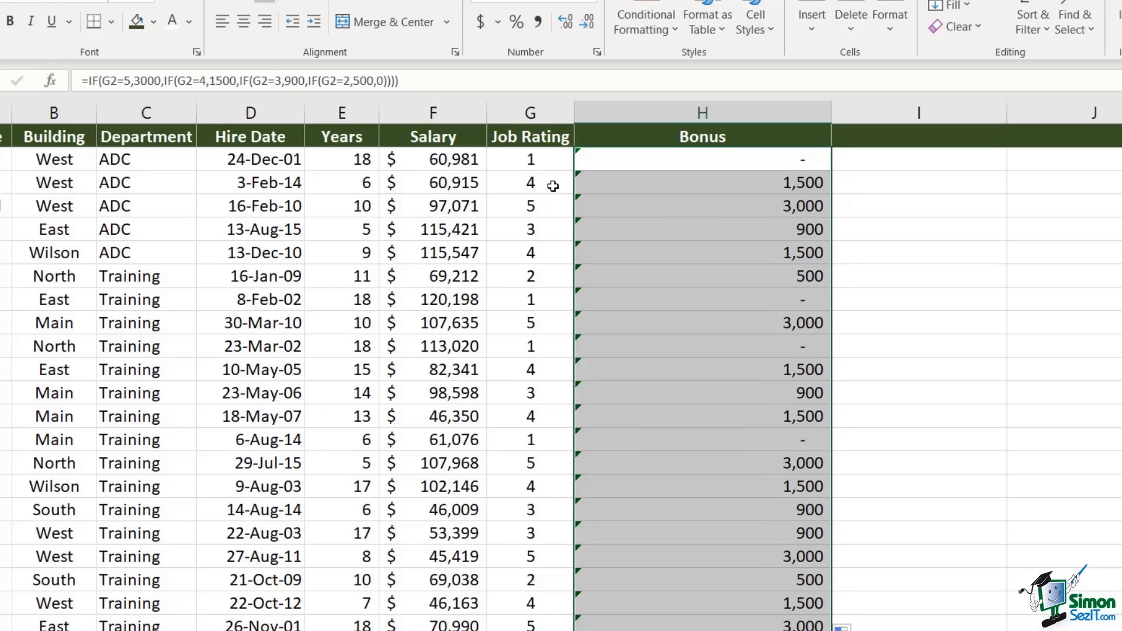
click(542, 281)
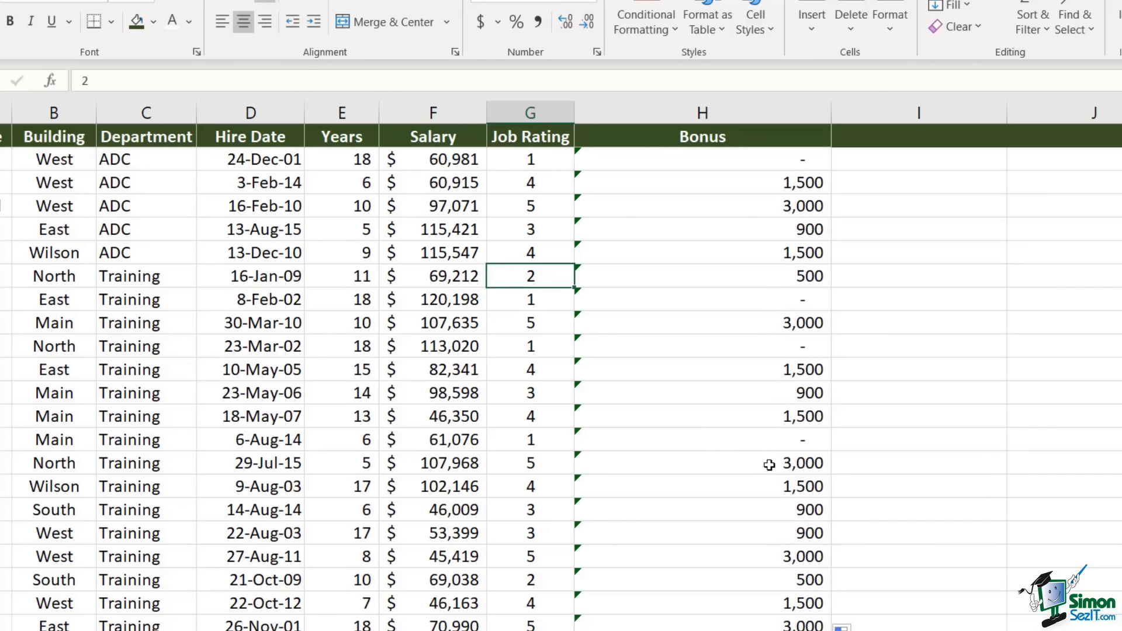
double_click(689, 158)
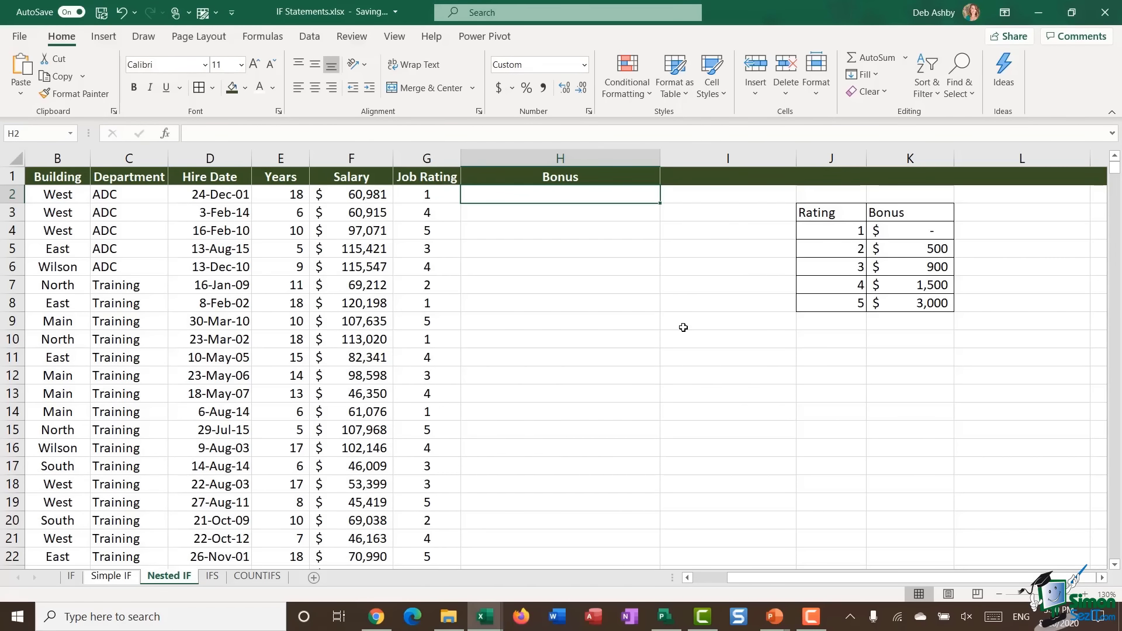
drag(810, 214, 924, 304)
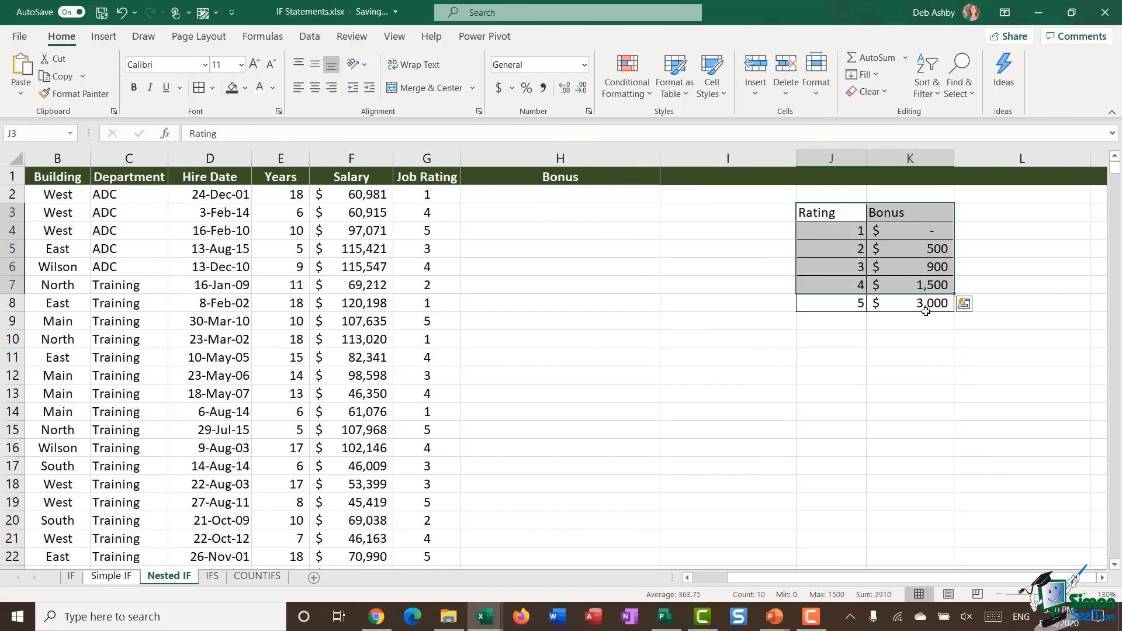
click(821, 232)
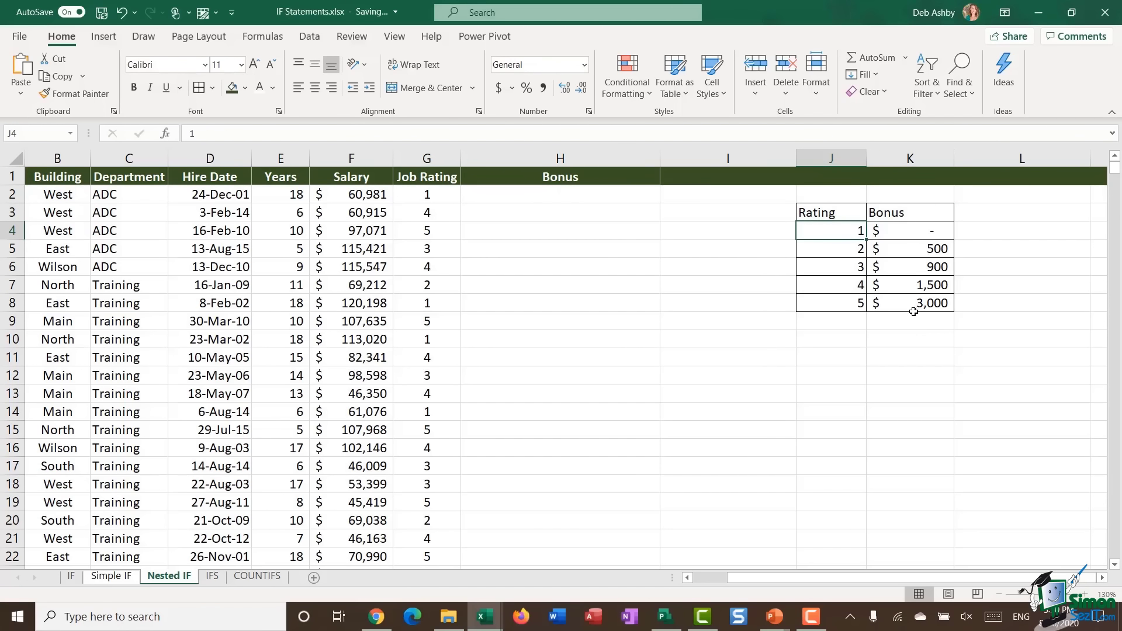
click(921, 251)
click(912, 269)
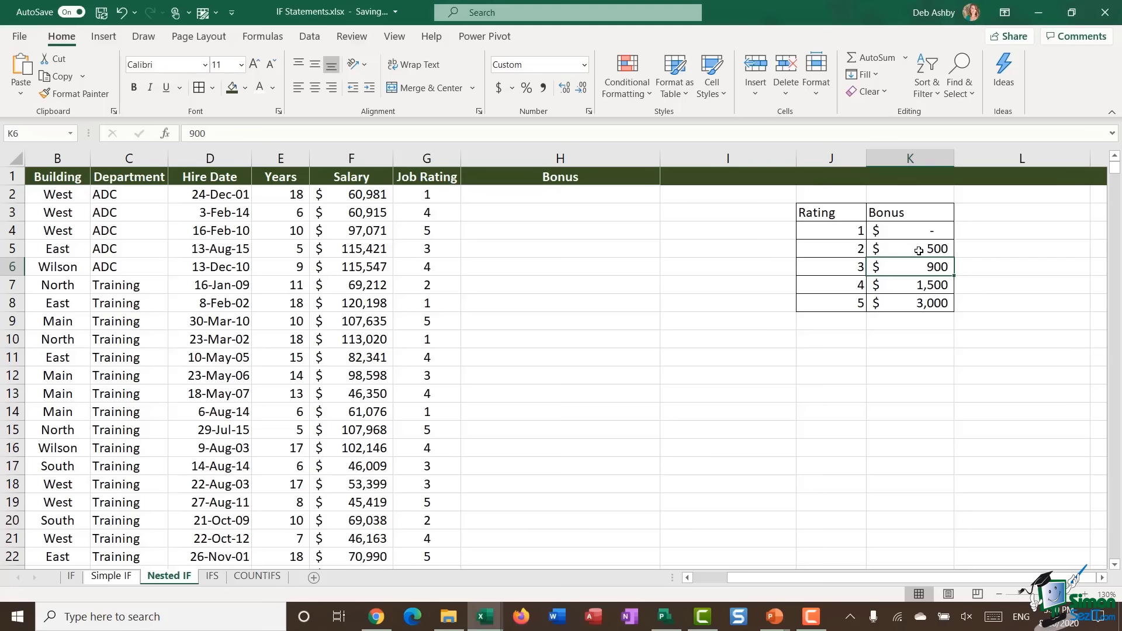
- Start an IF formula in H2 that returns the absolute reference $K$8 when G2 equals 5
click(516, 196)
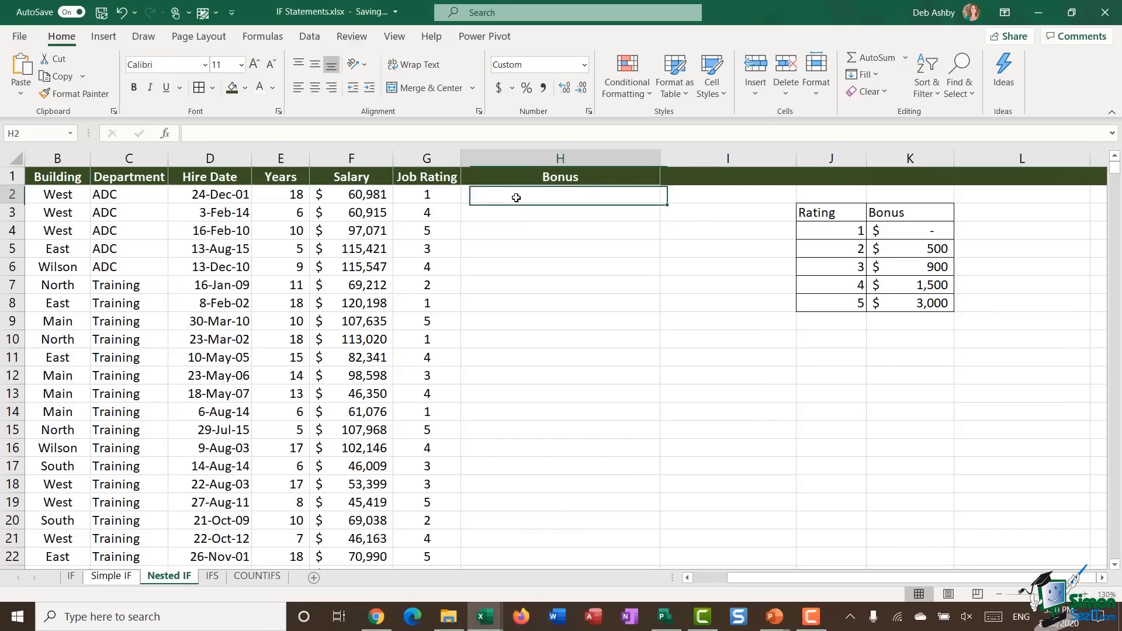
text(=IF()
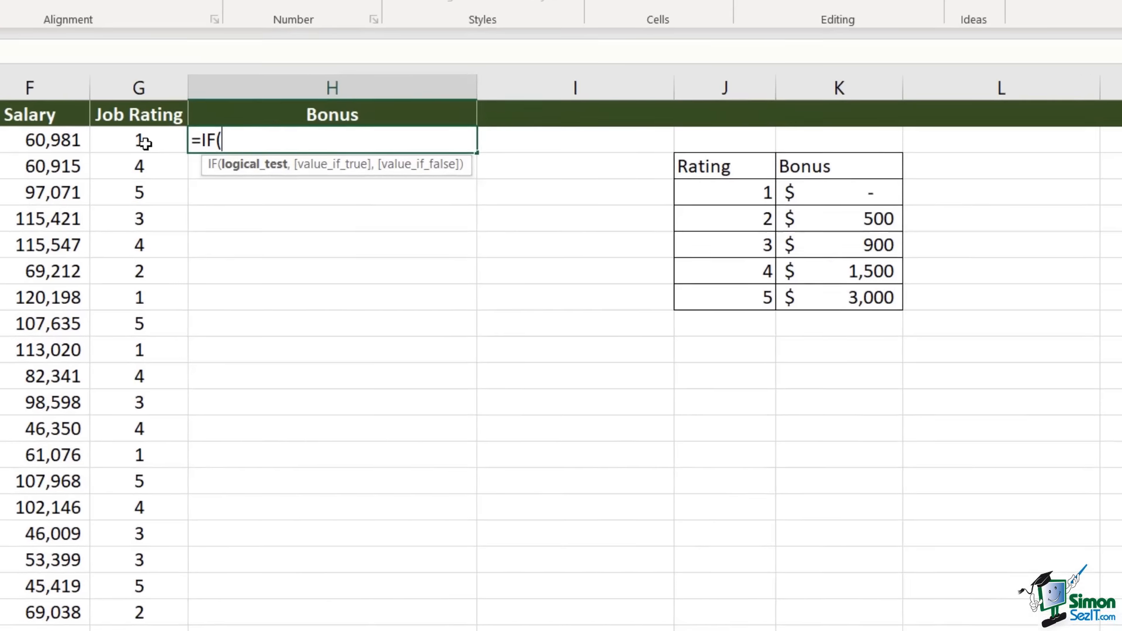
click(144, 143)
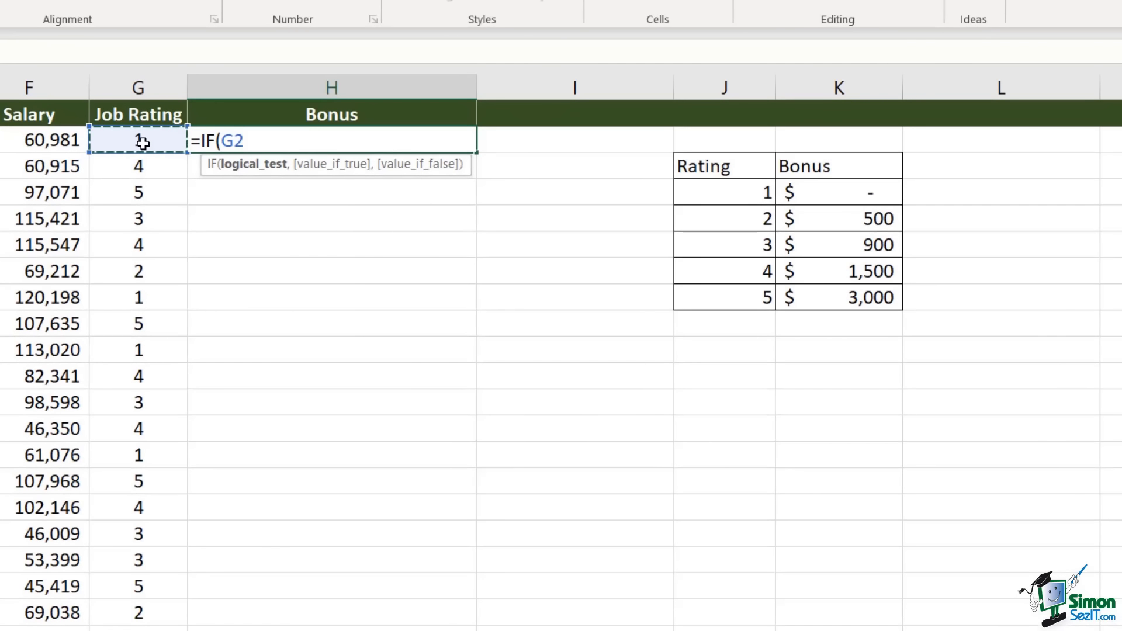
text(=5,)
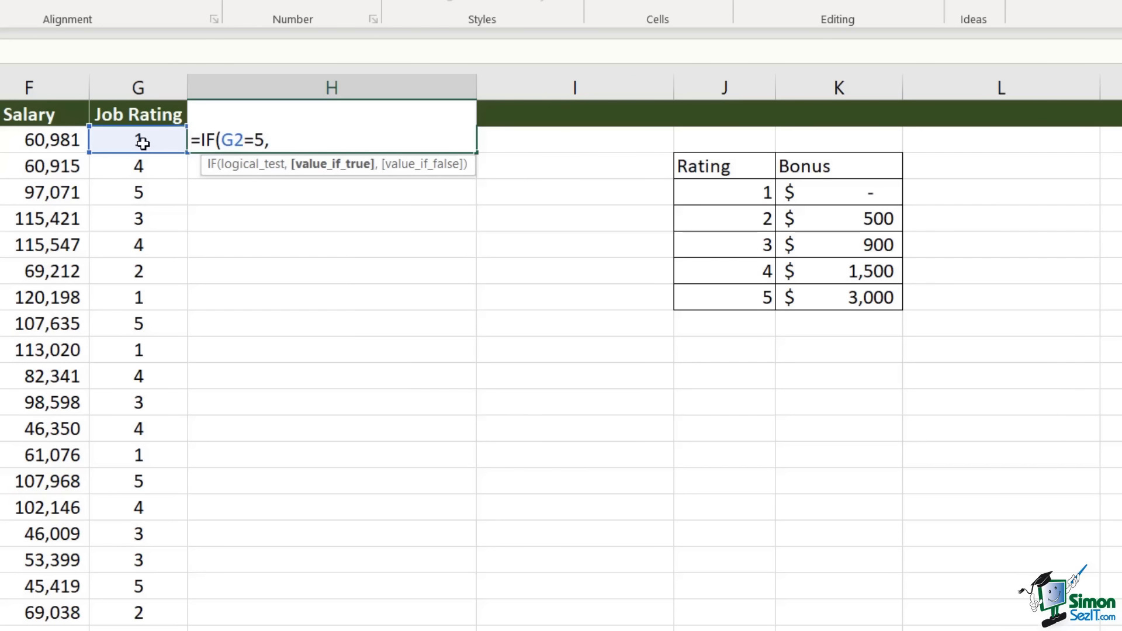
click(856, 299)
key(F4)
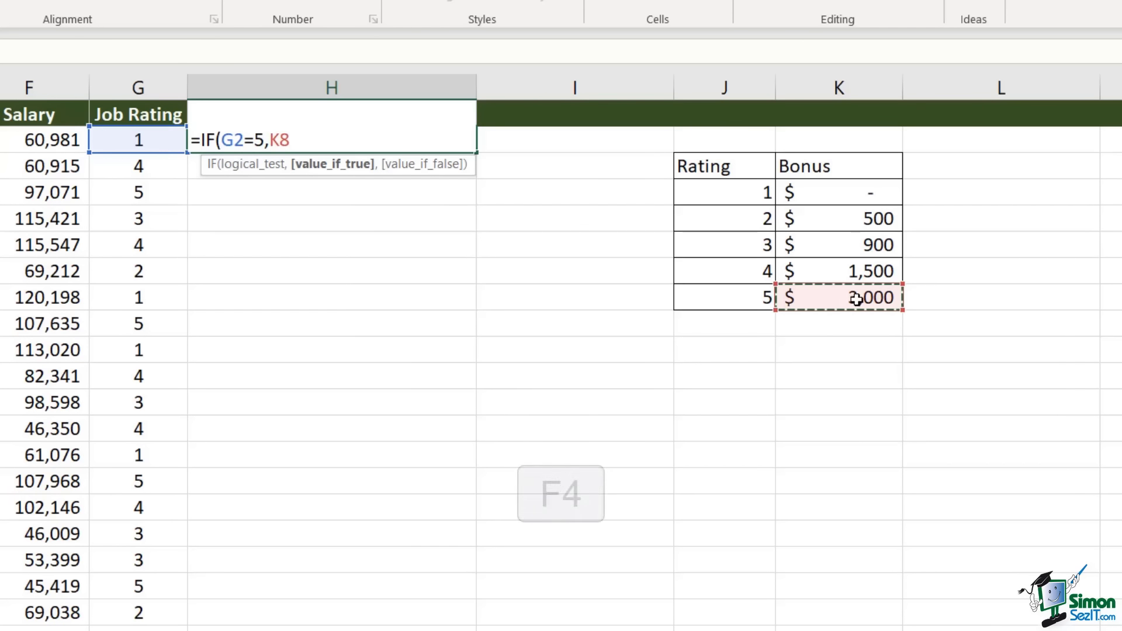
key(F4)
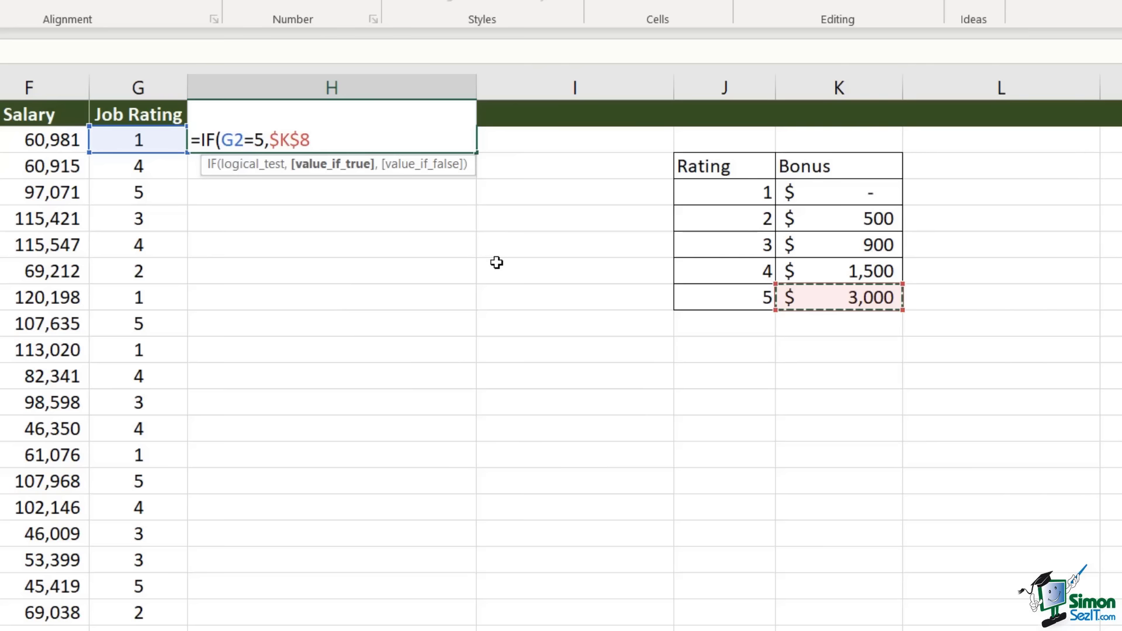
- Nest a second IF as the false value, returning $K$7 when G2 equals 4 and otherwise 0, and enter the formula
text(,IF()
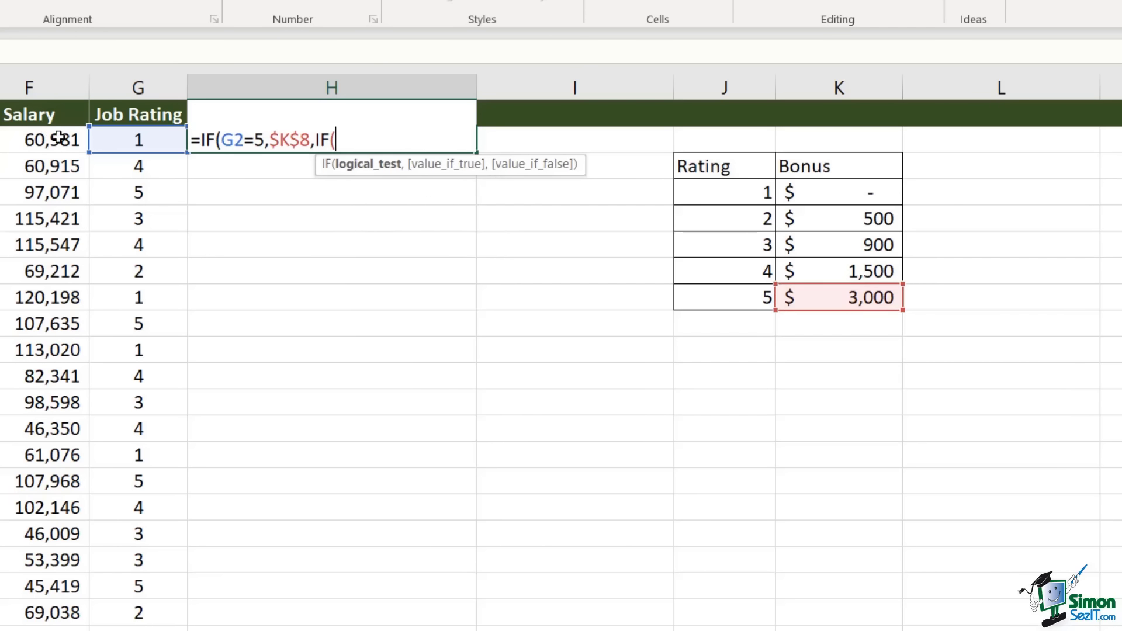
click(128, 144)
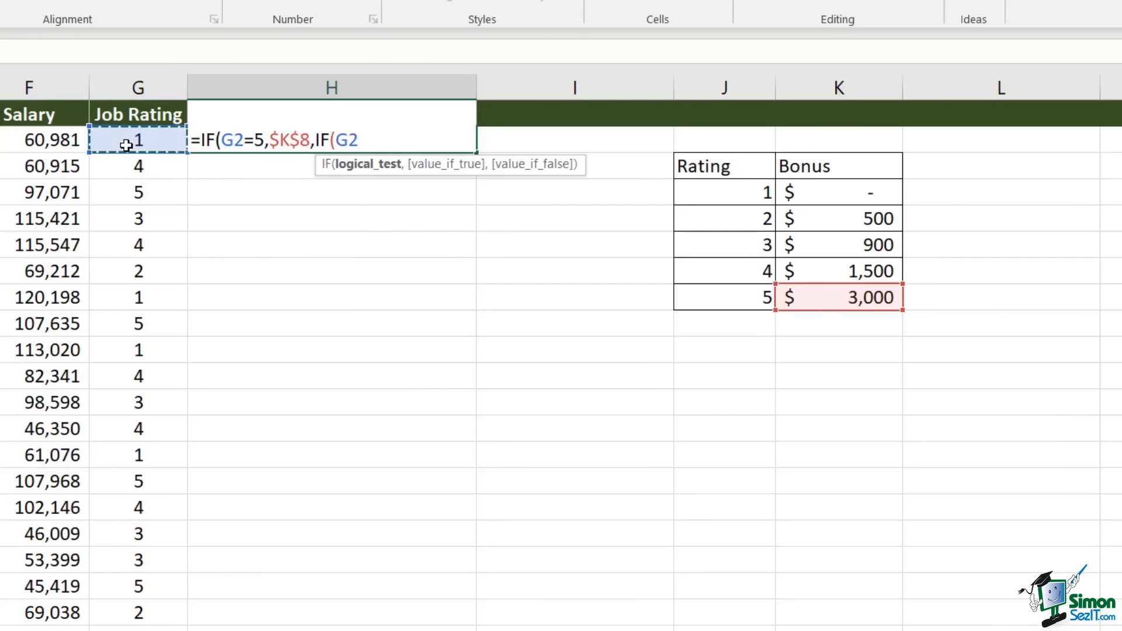
text(=4,)
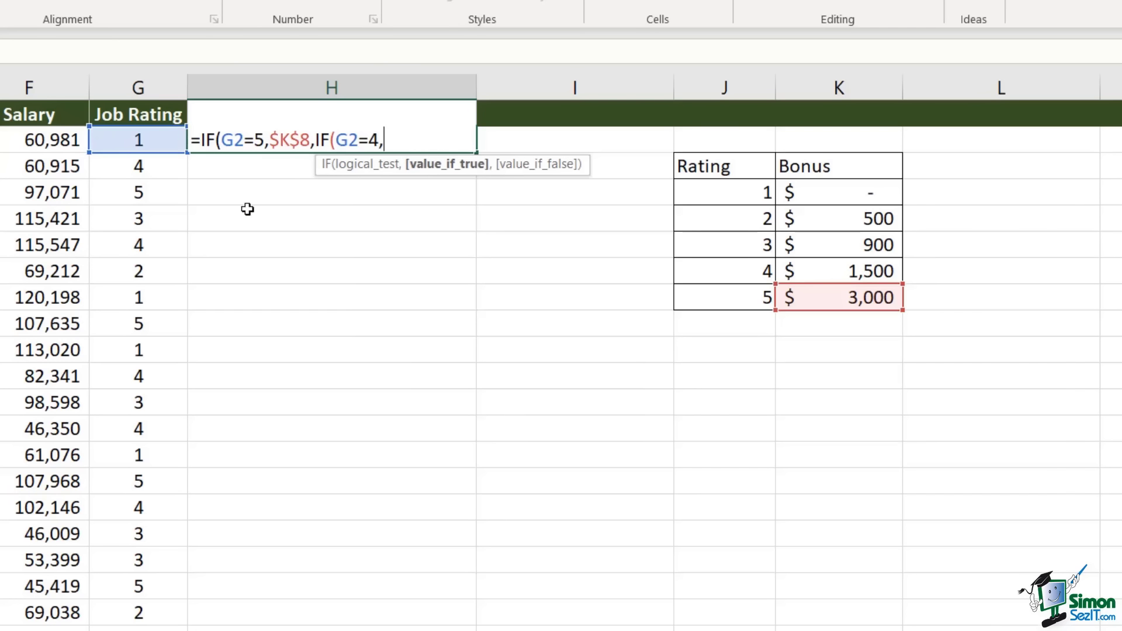
click(837, 274)
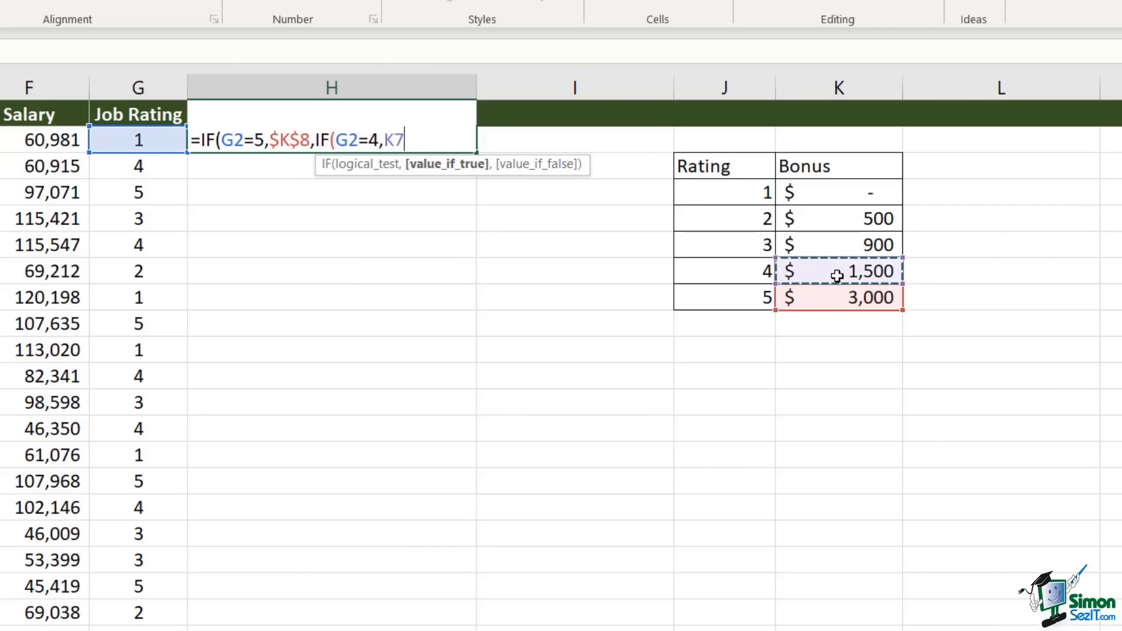
key(F4)
text(,0)
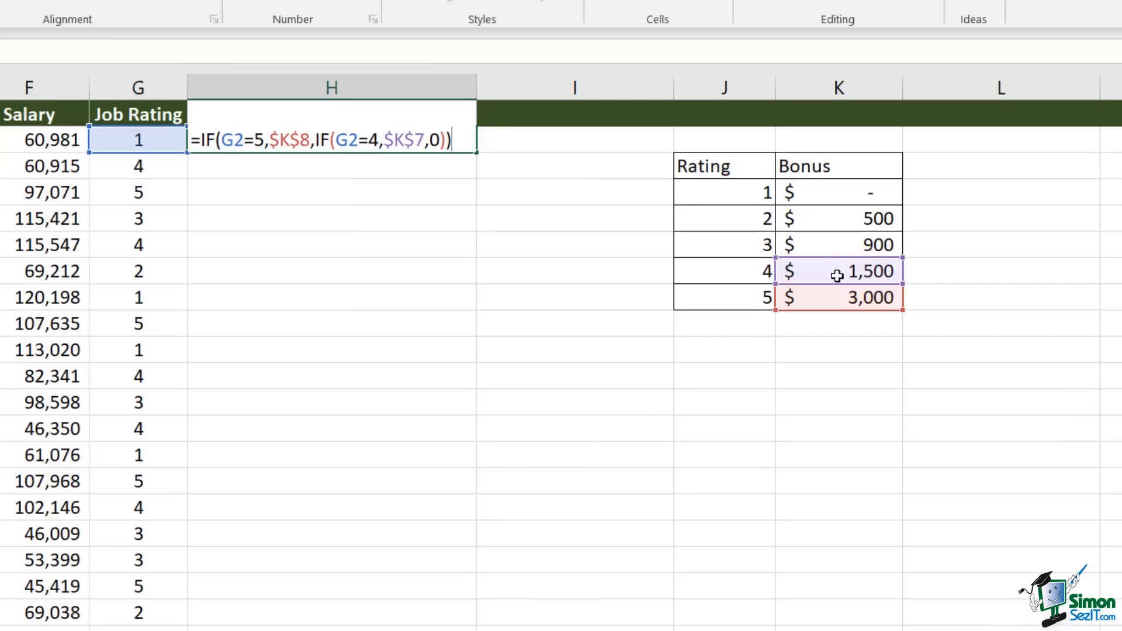
key(Return)
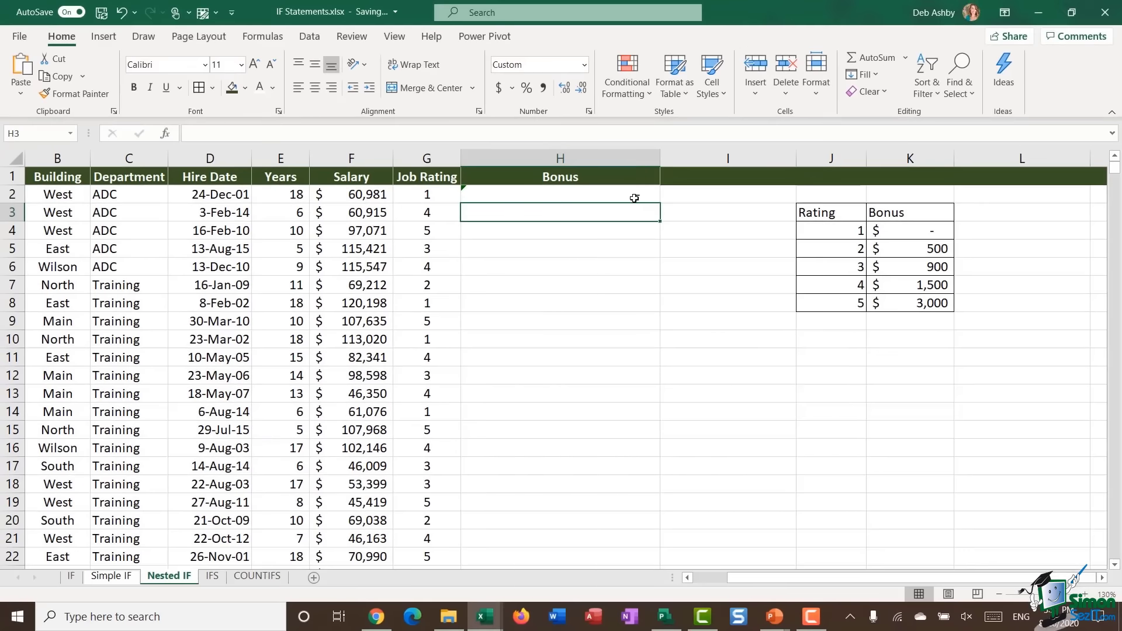
- Fill the formula from H2 down the Bonus column and set the rating 4 bonus in K7 to 1700
click(622, 191)
double_click(646, 200)
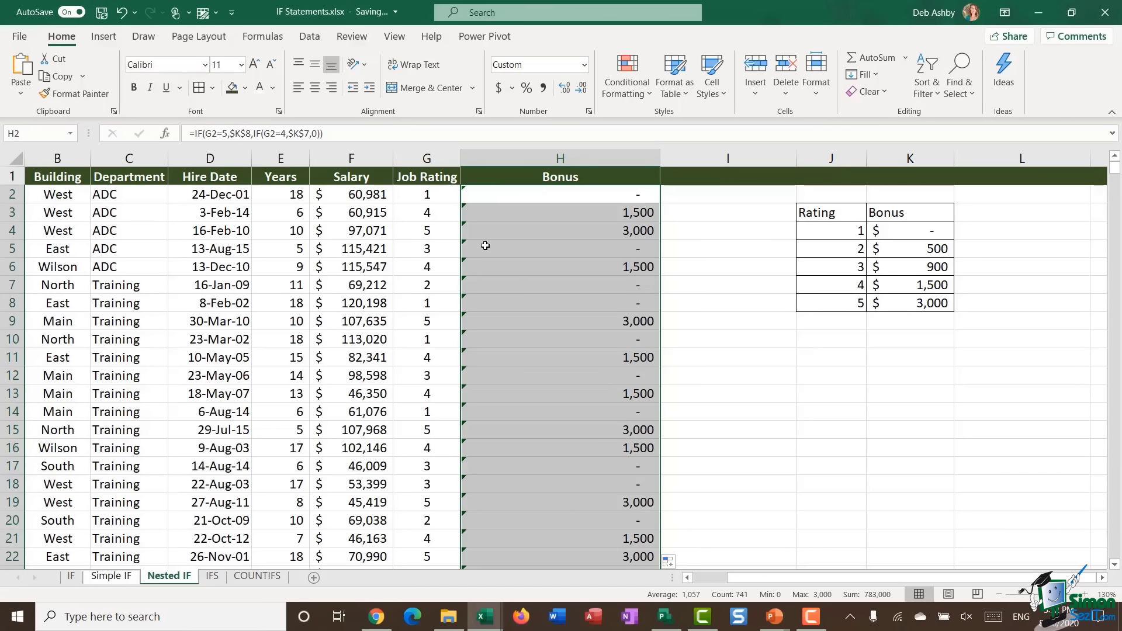
click(906, 286)
text(1700)
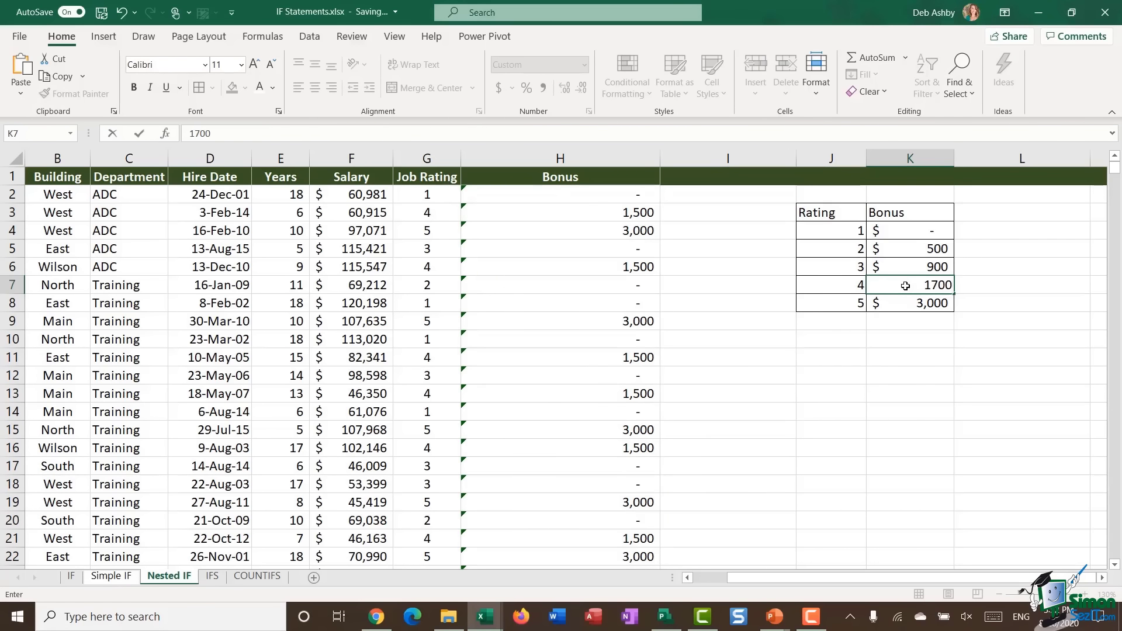
key(Return)
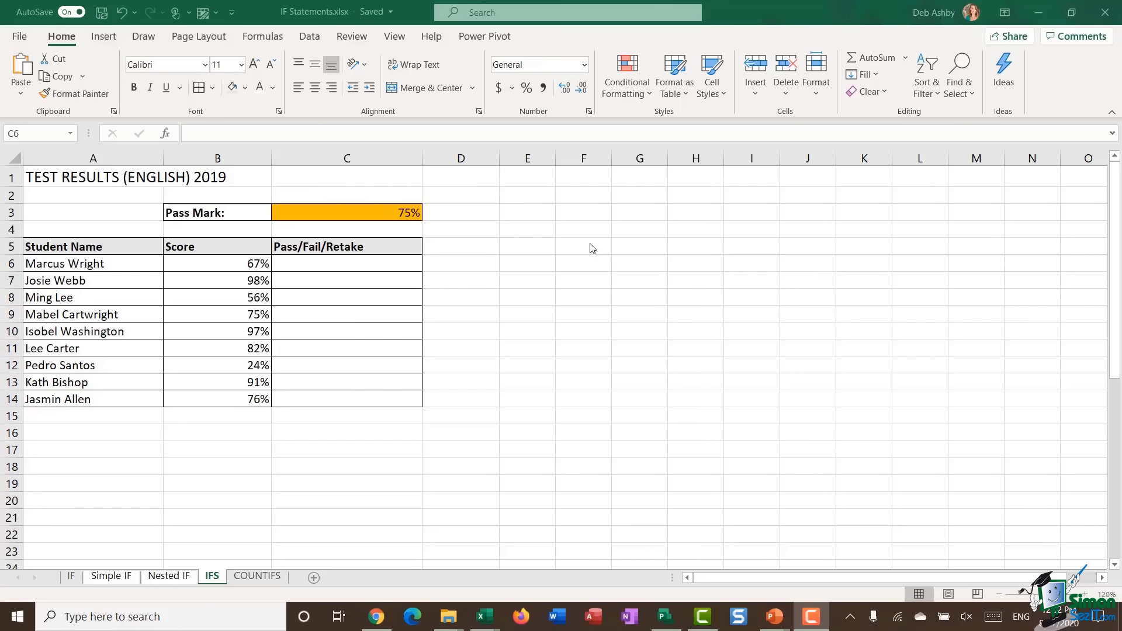
click(578, 228)
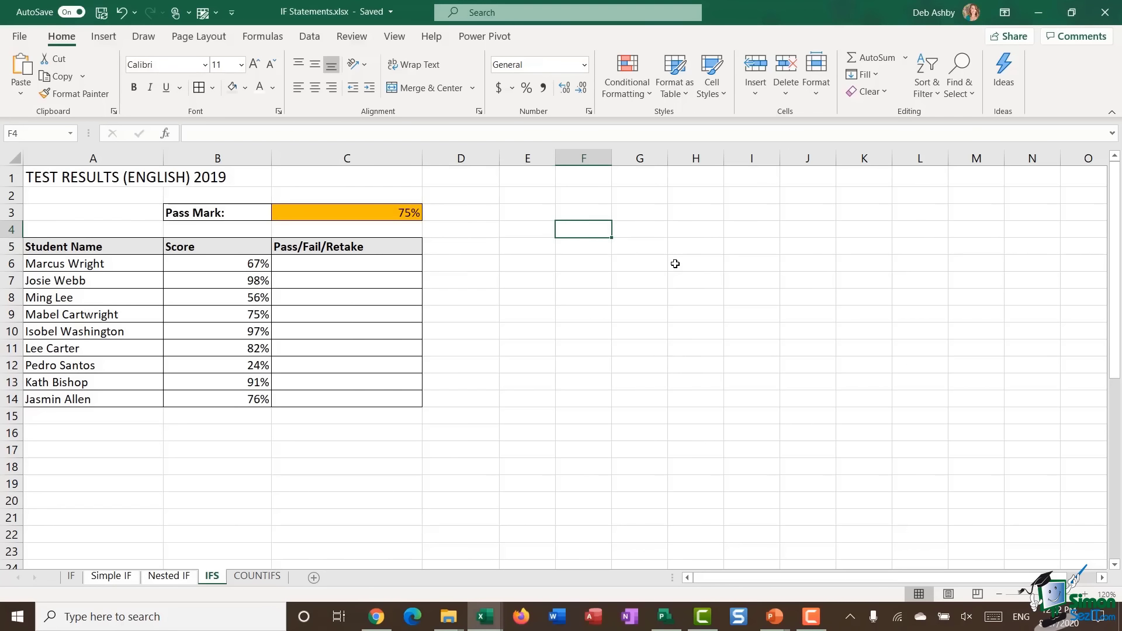
text(=IFS)
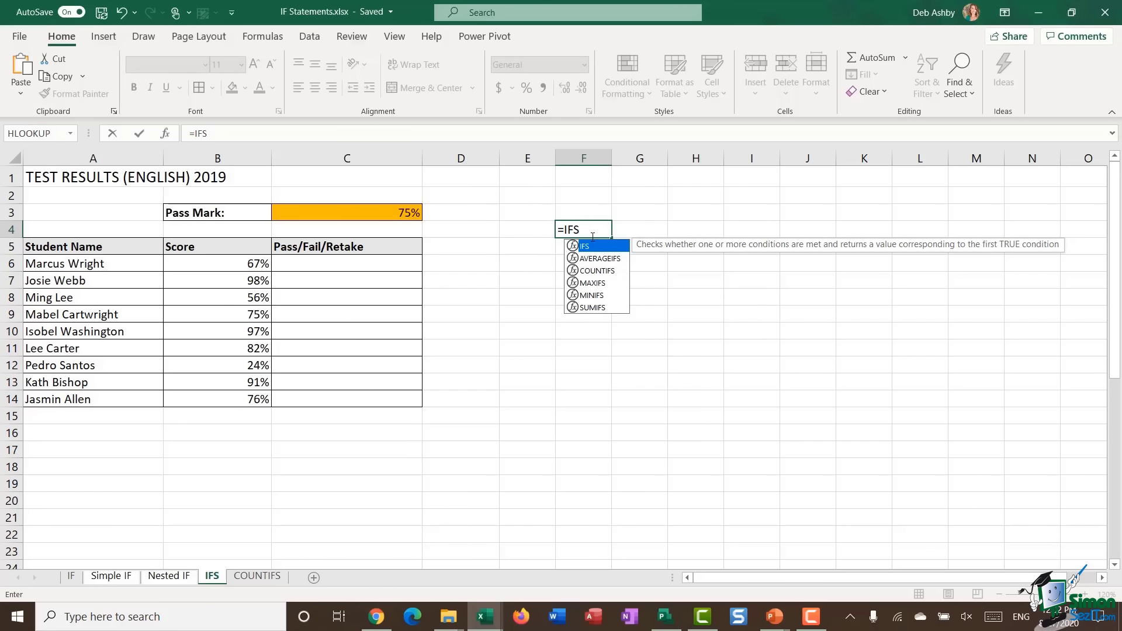
key(Escape)
click(673, 314)
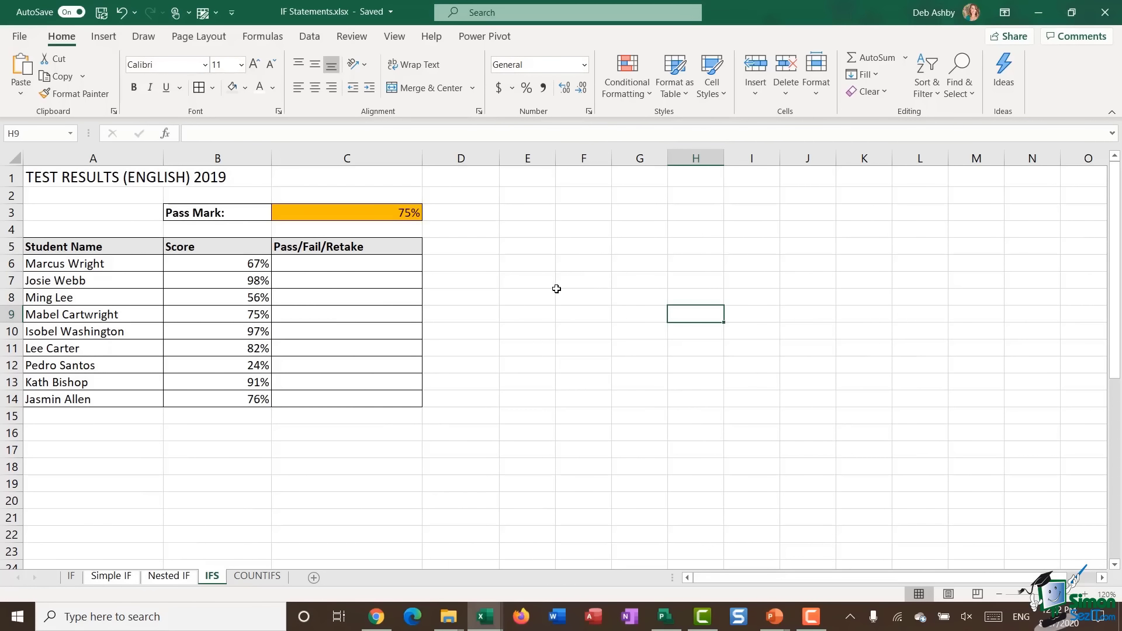
- Examine the student names, scores, pass mark and Pass/Fail/Retake column of the English test results
click(114, 263)
drag(113, 262, 100, 397)
drag(225, 263, 226, 399)
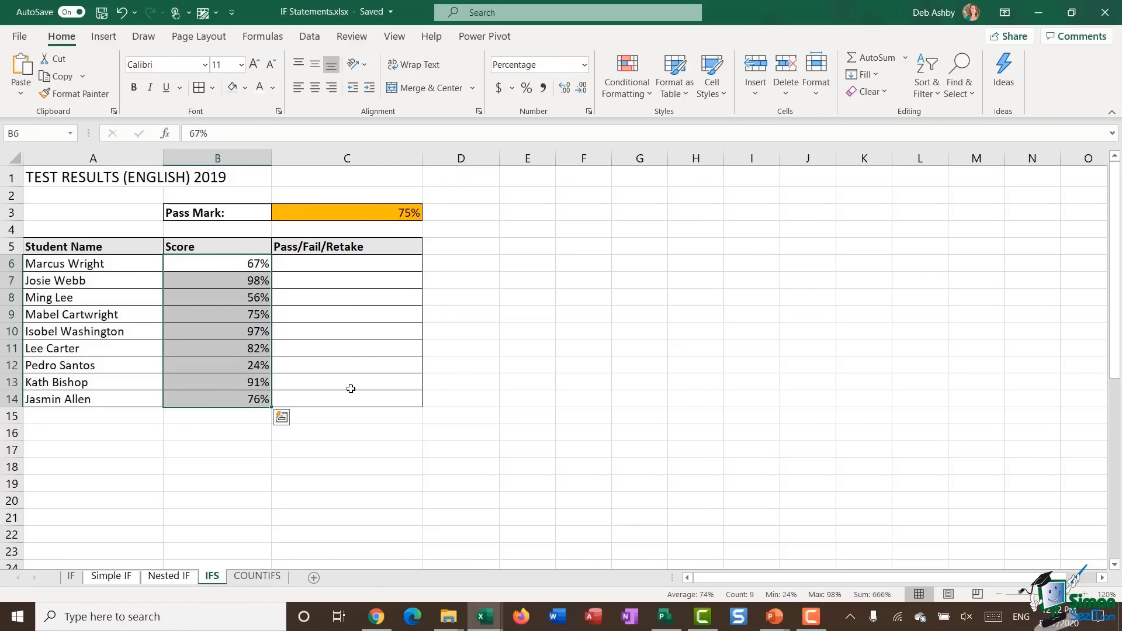
click(345, 264)
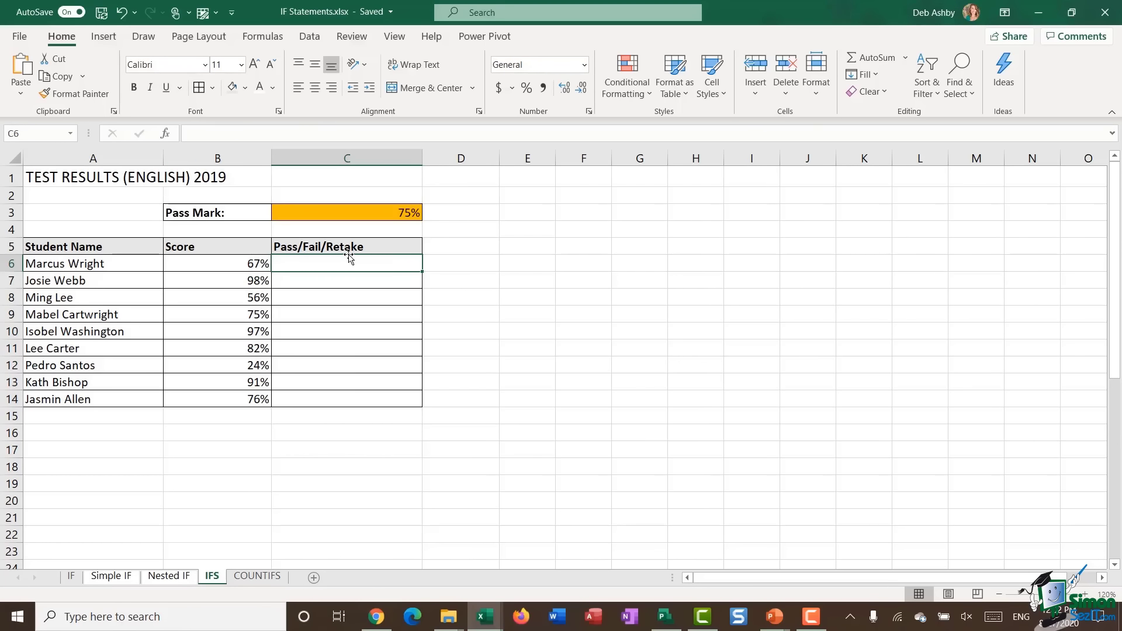
click(366, 211)
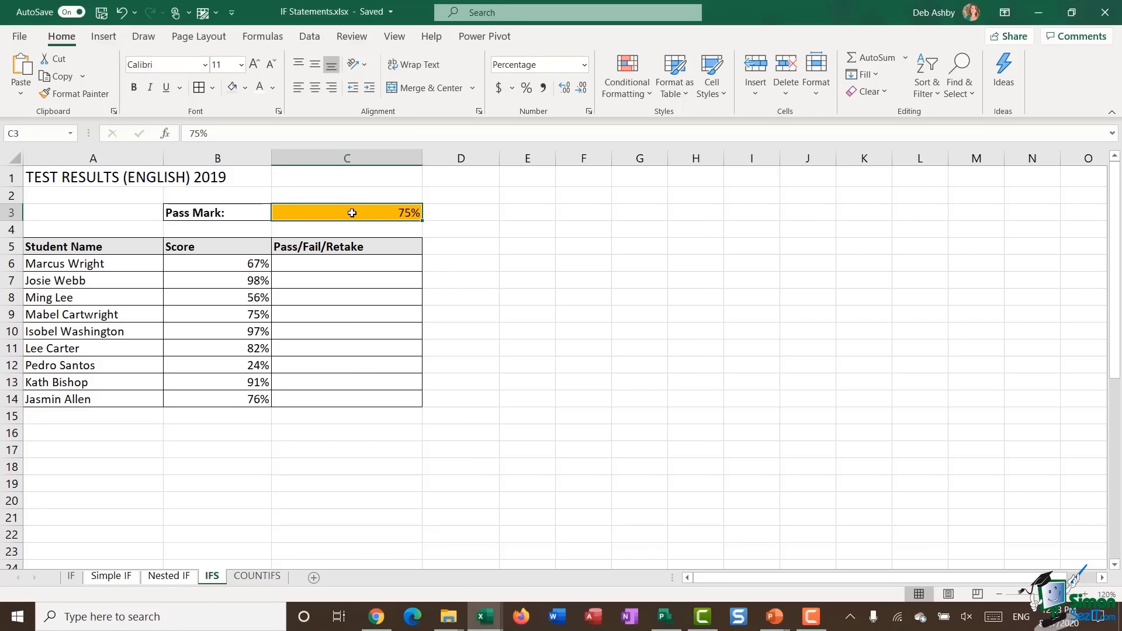
drag(349, 372, 345, 394)
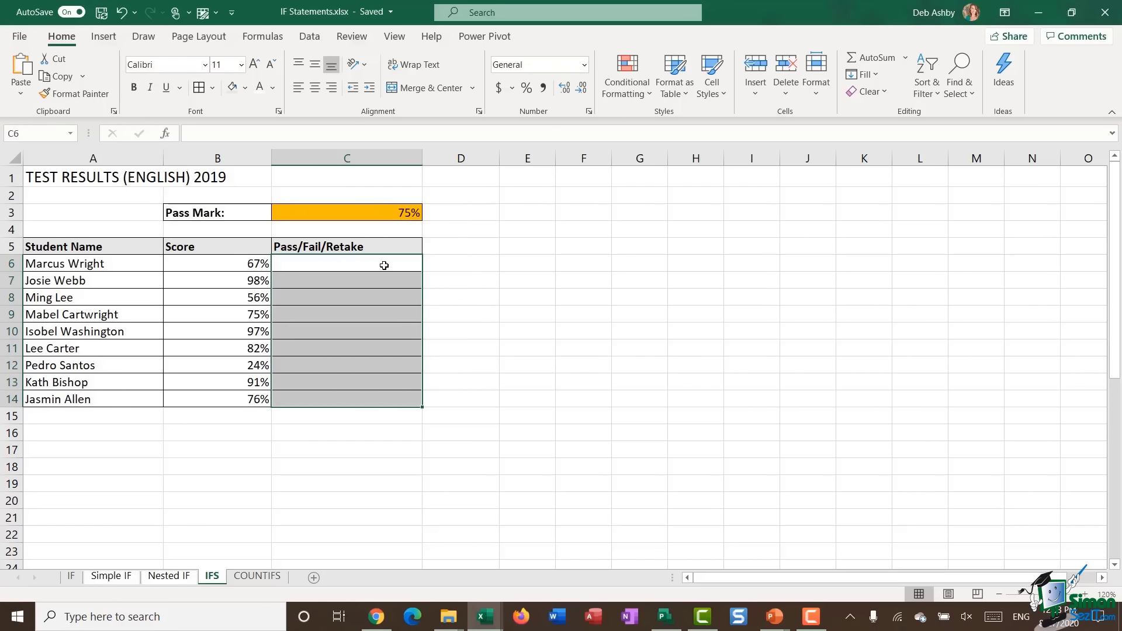
- Start an IFS formula in C6 whose first test returns "Pass" when B6 is greater than the absolute reference $C$3
click(322, 267)
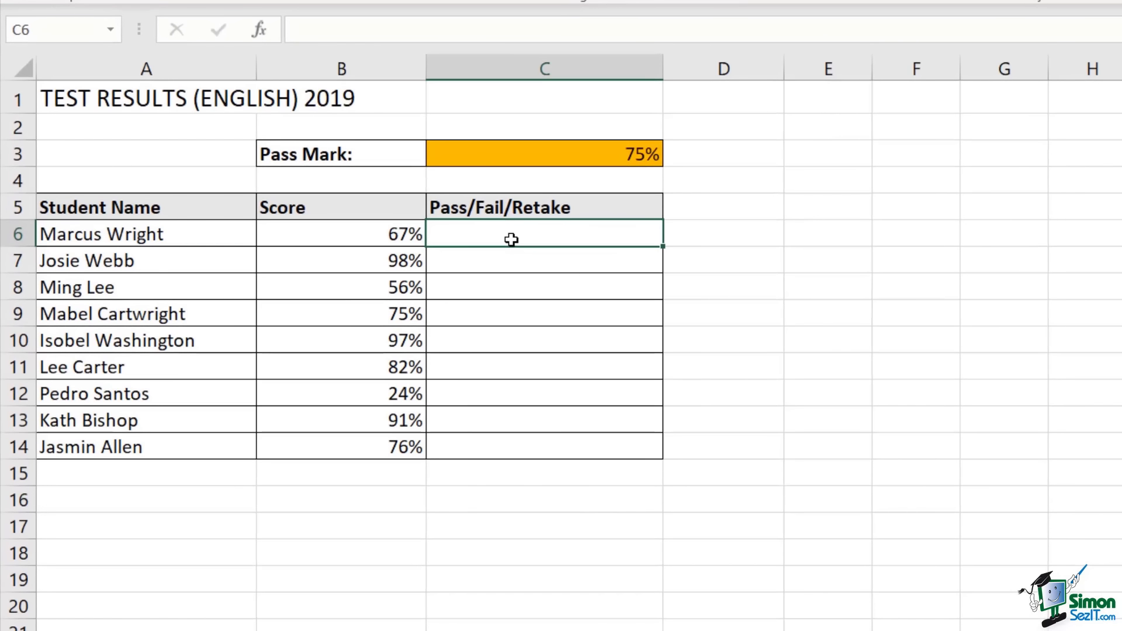
text(=IFS)
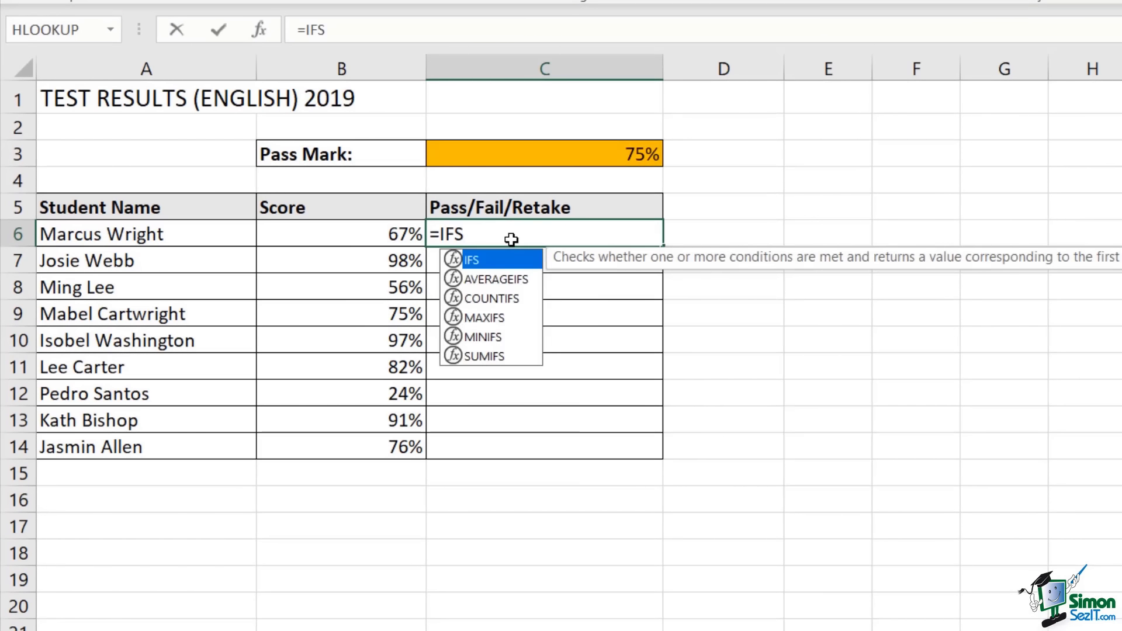
text(()
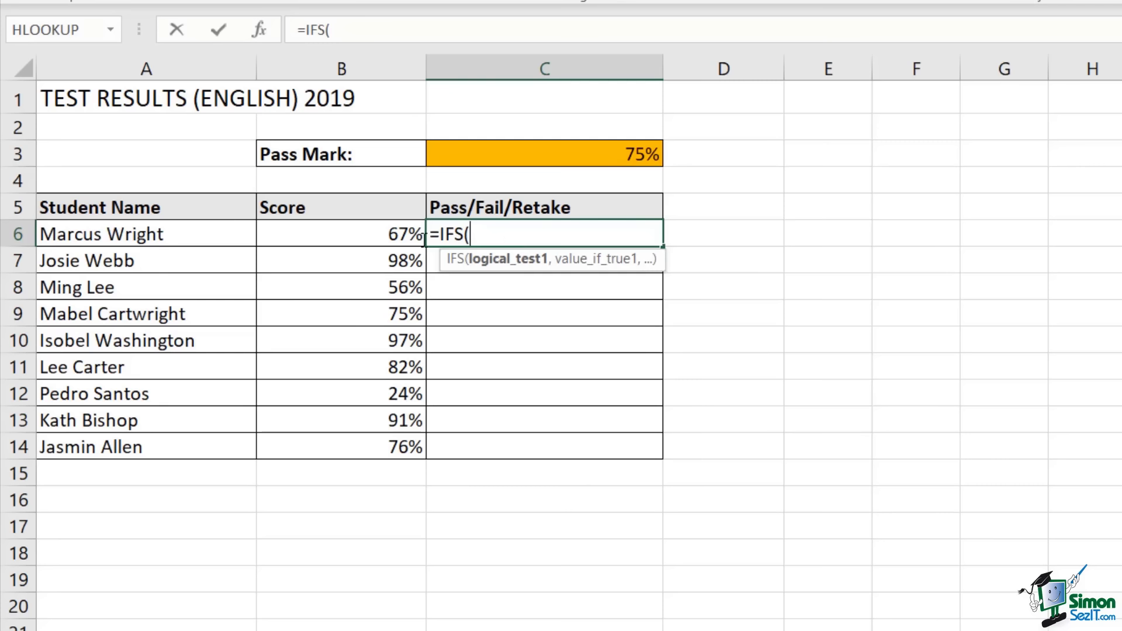
click(341, 239)
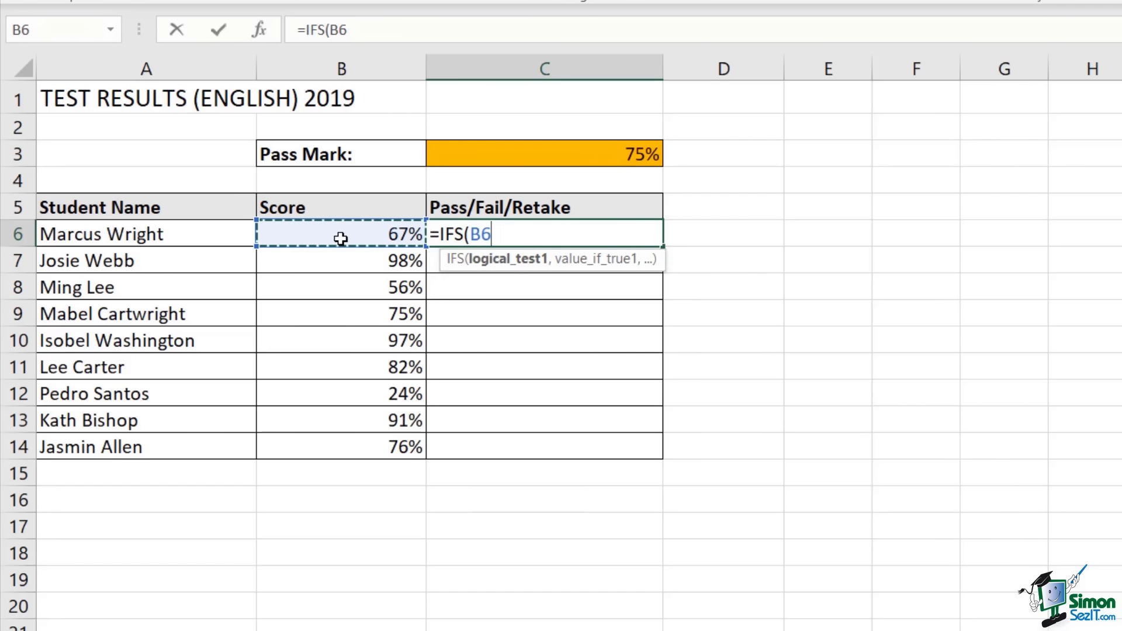
text(>)
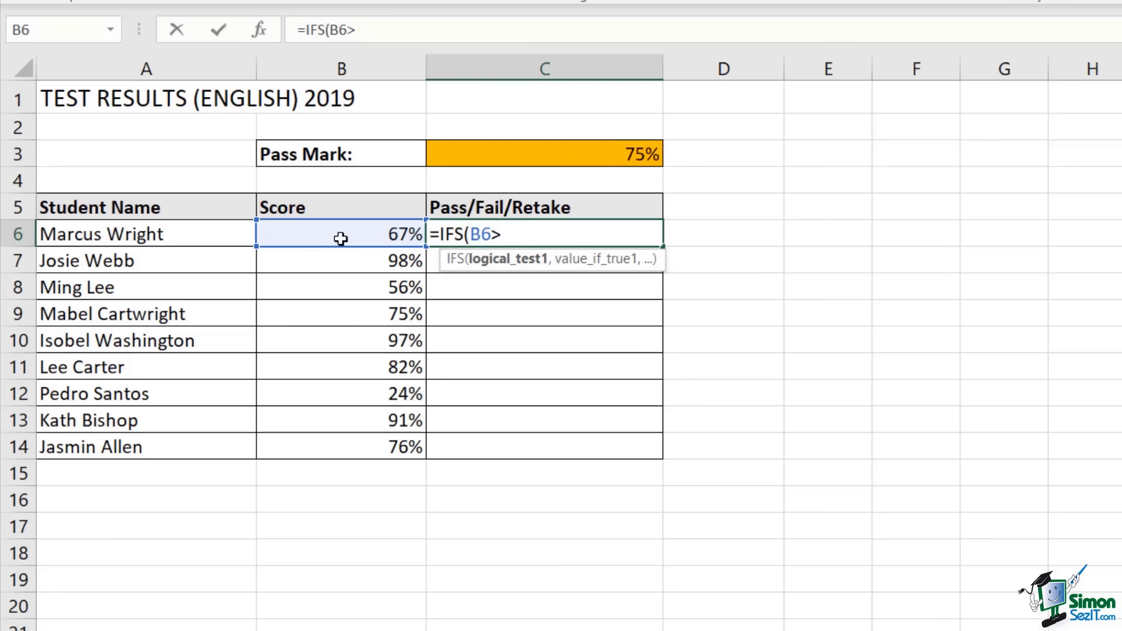
click(547, 157)
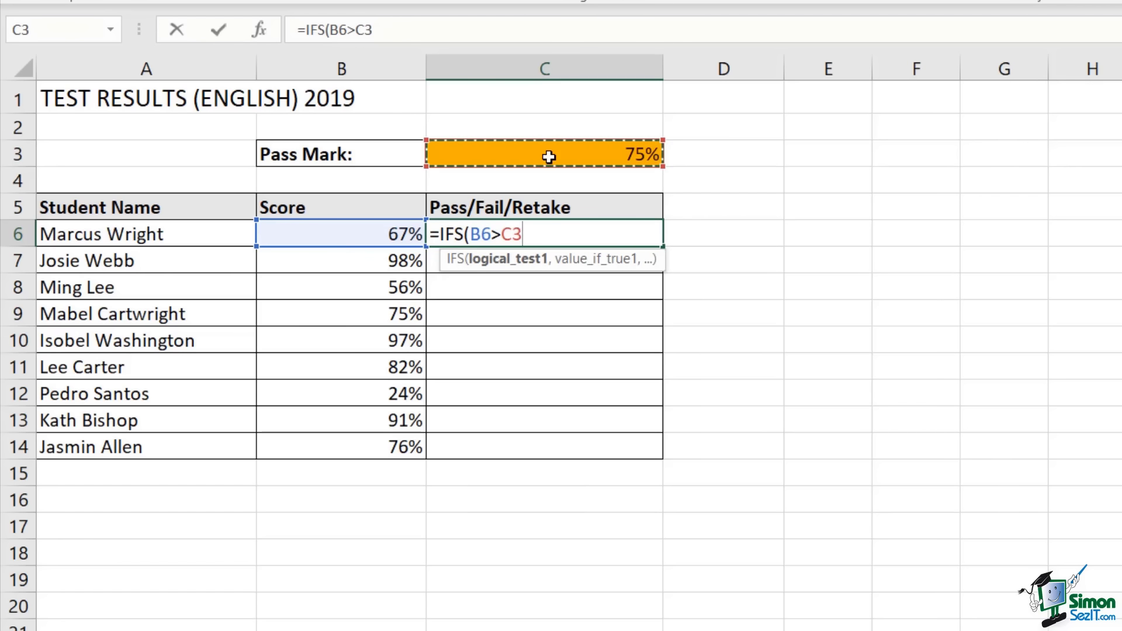
key(F4)
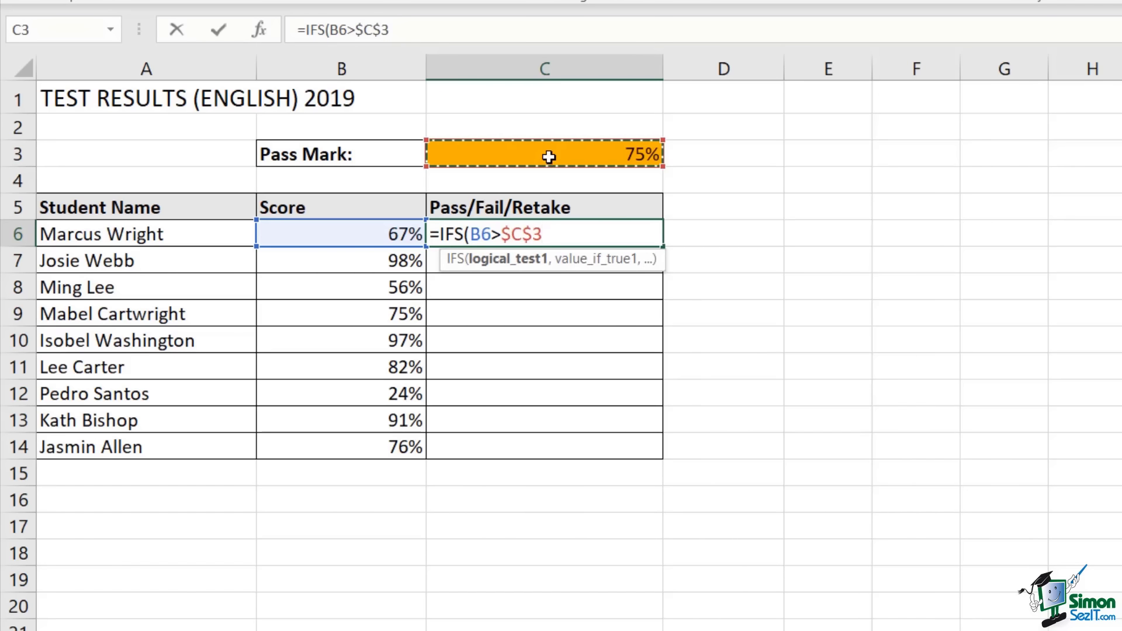
text(,)
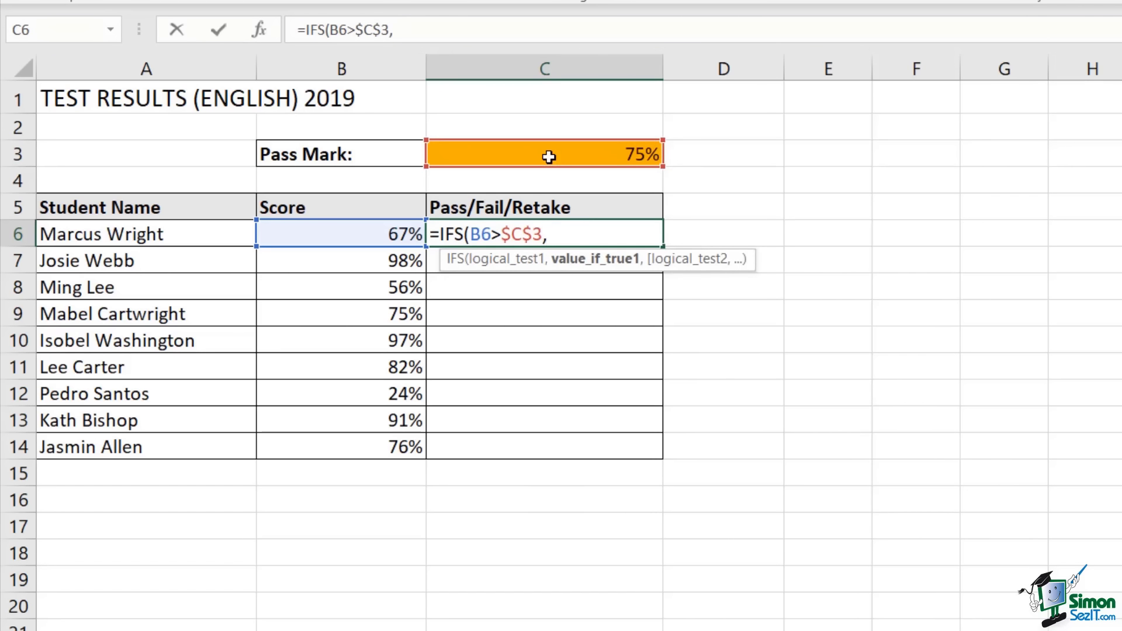
text("Pass")
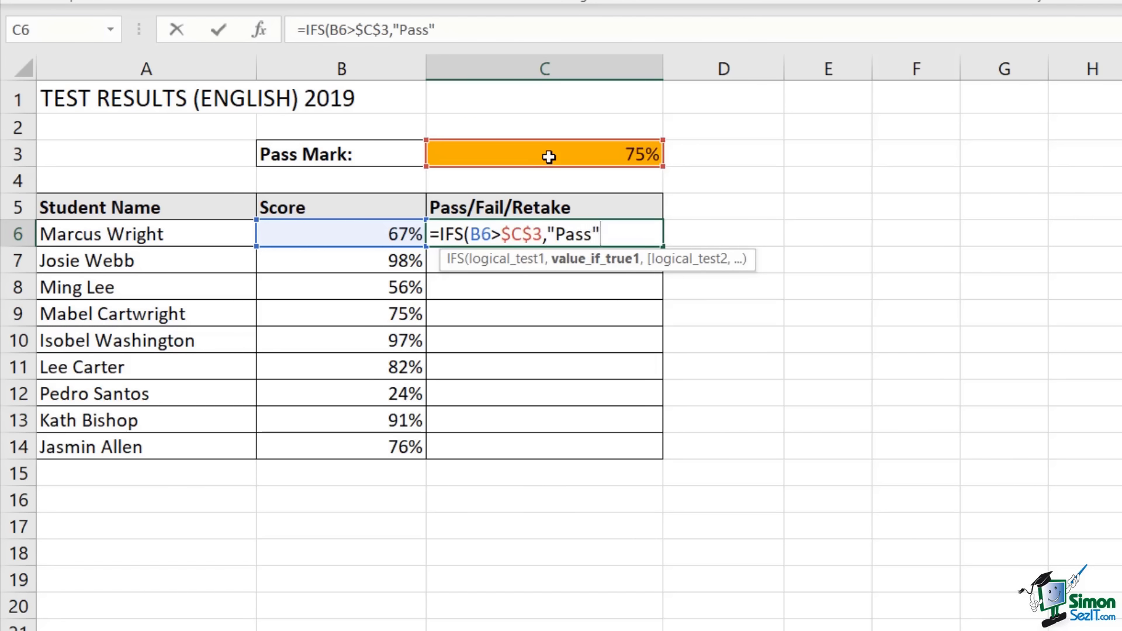
text(,)
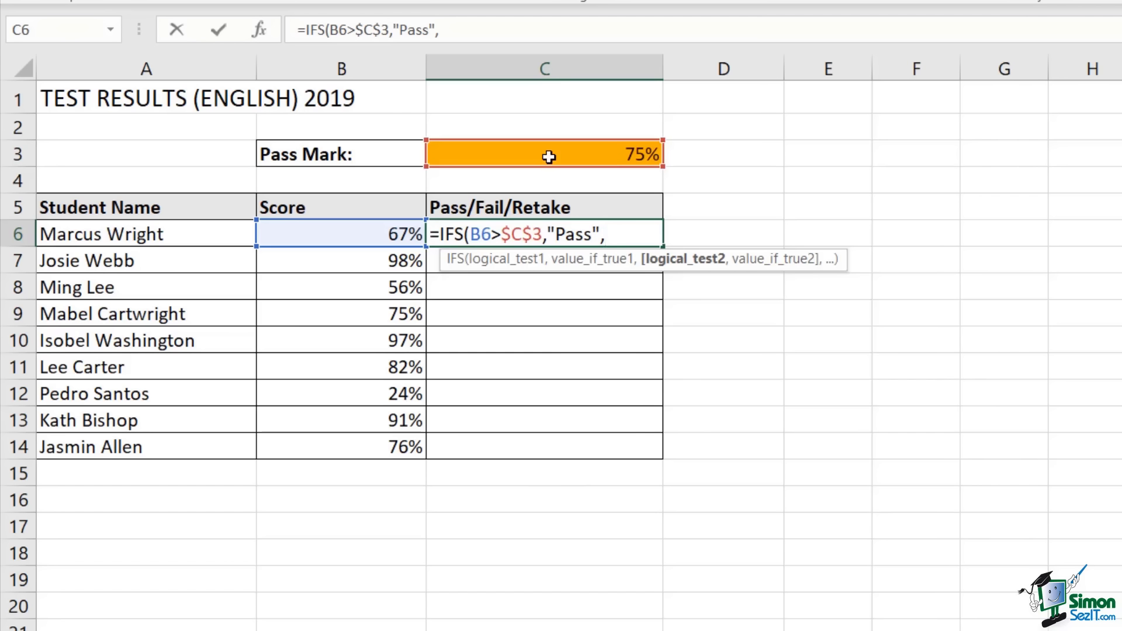
- Add a second IFS test in C6 returning "Fail" when B6 is less than $C$3, and fill the formula down to C14
click(357, 237)
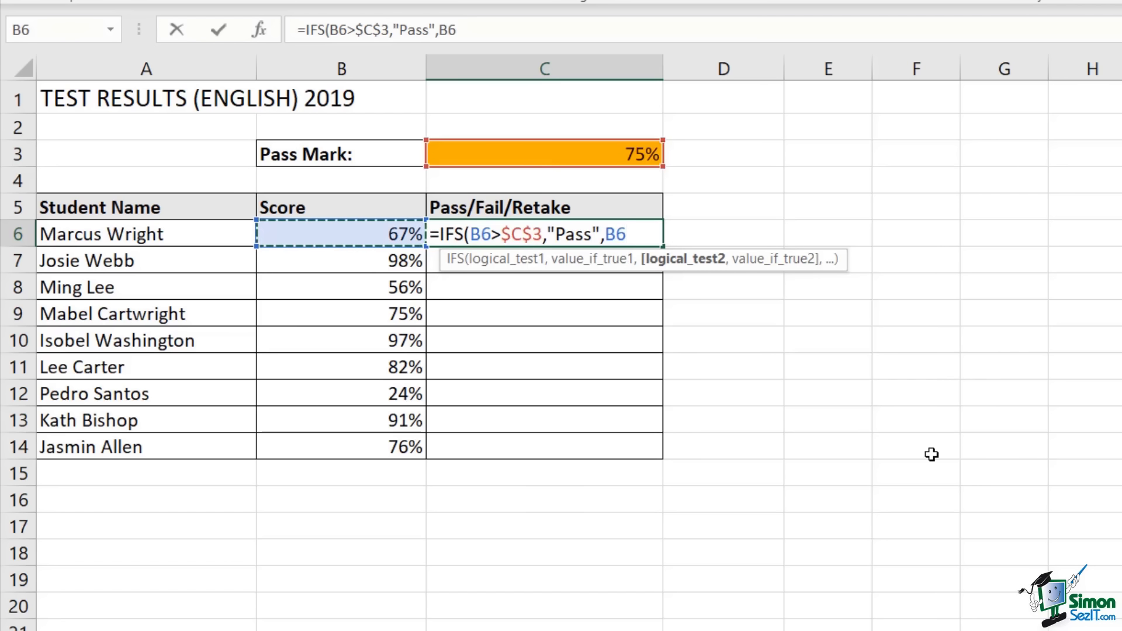
text(<)
click(597, 151)
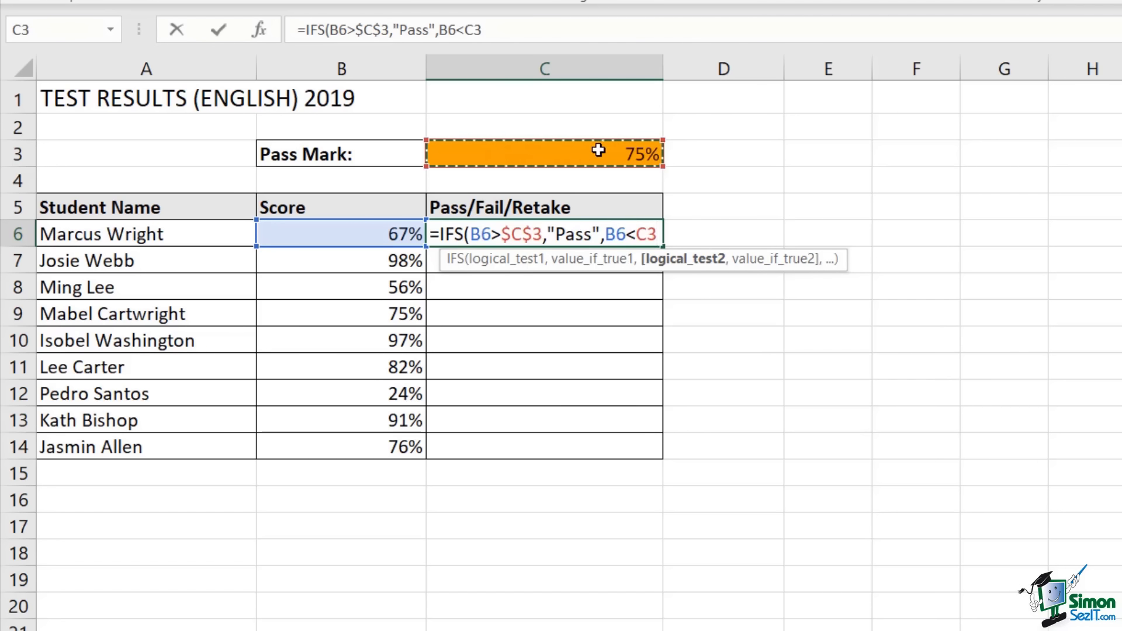
key(F4)
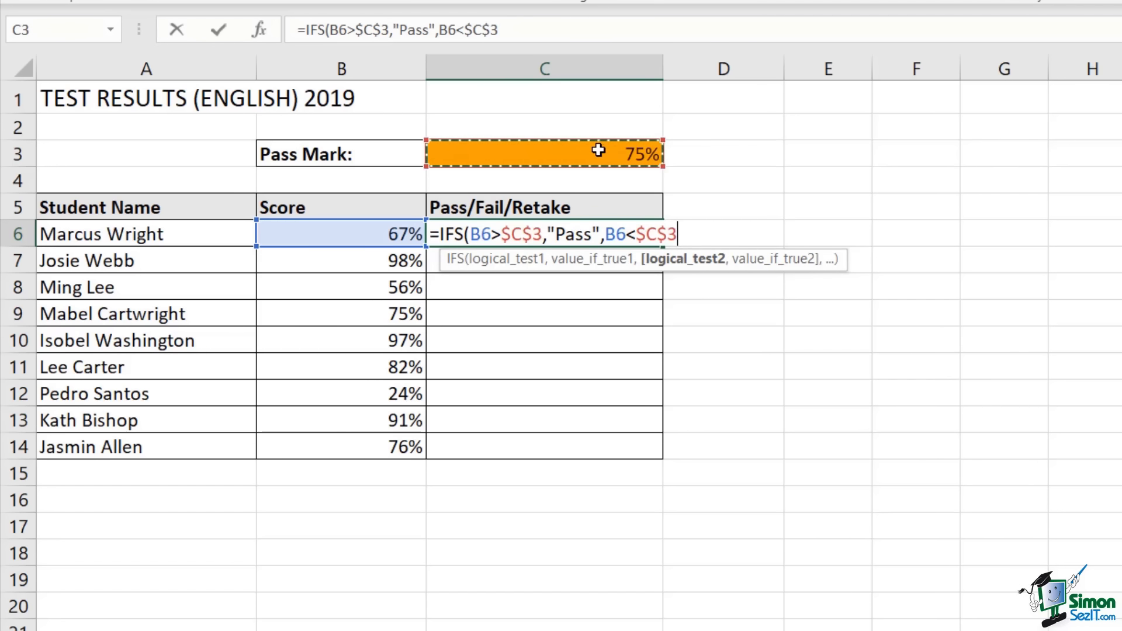
text(,)
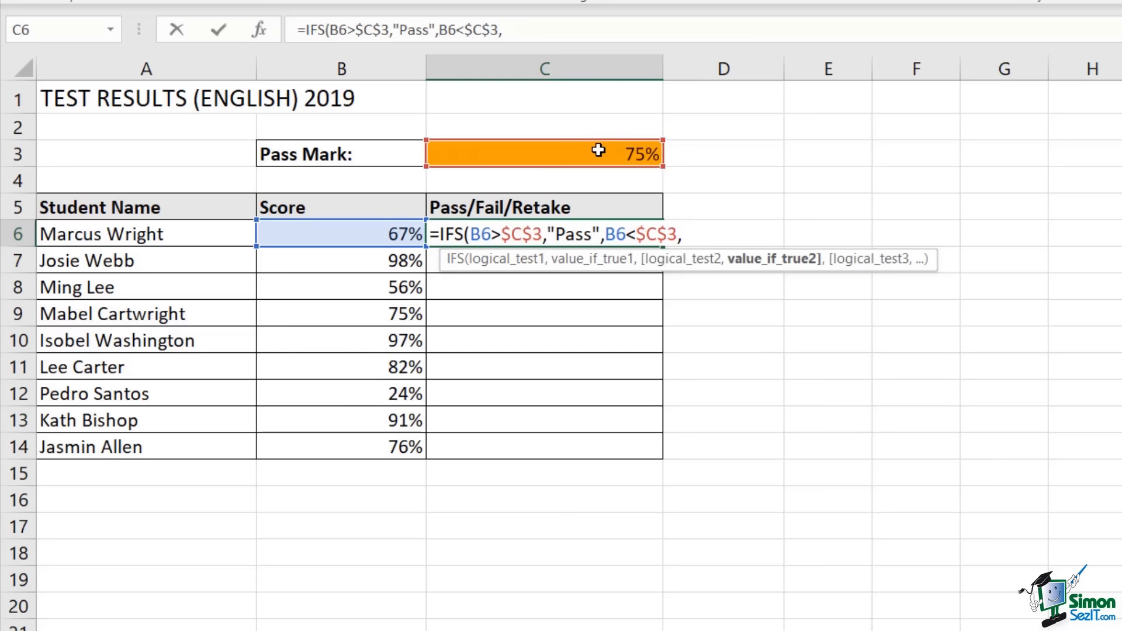
text("Fail")
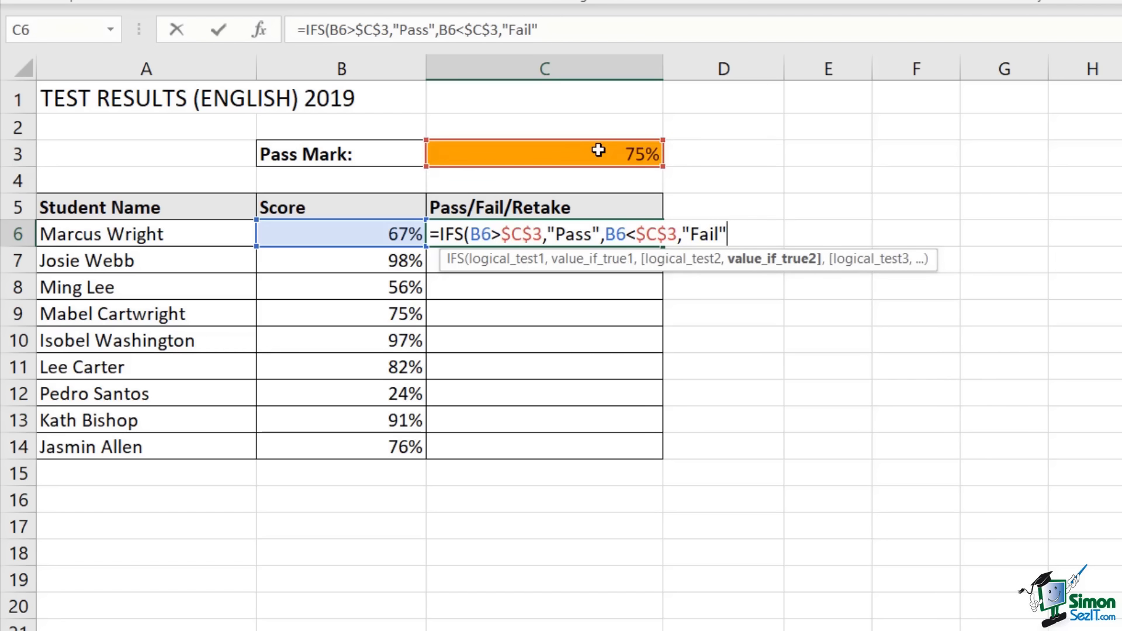
text())
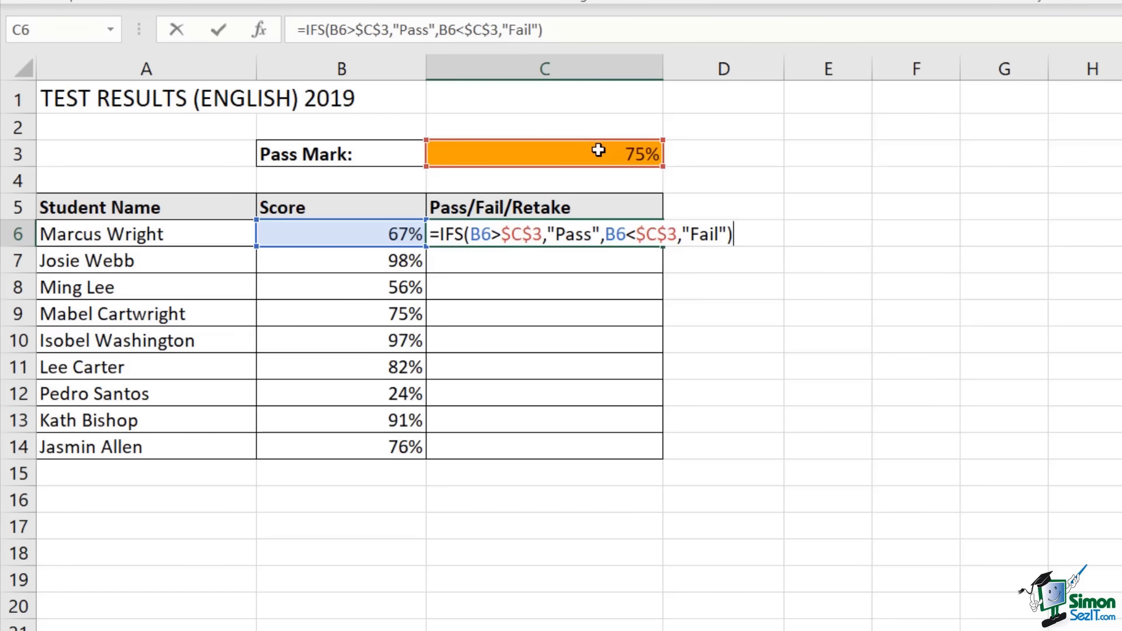
key(Return)
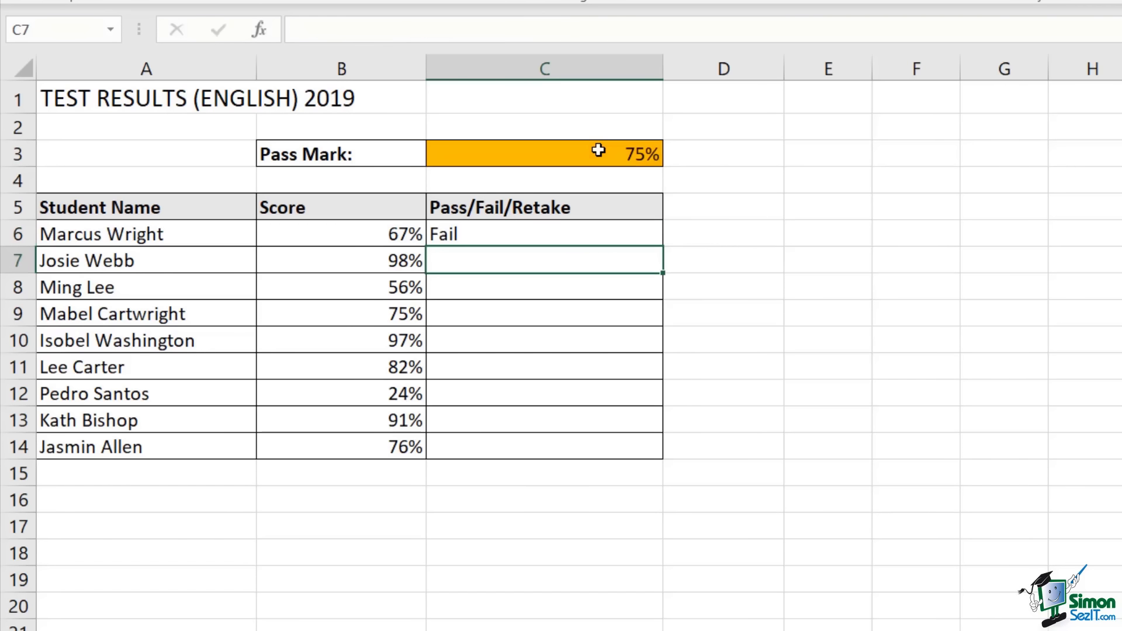
click(607, 233)
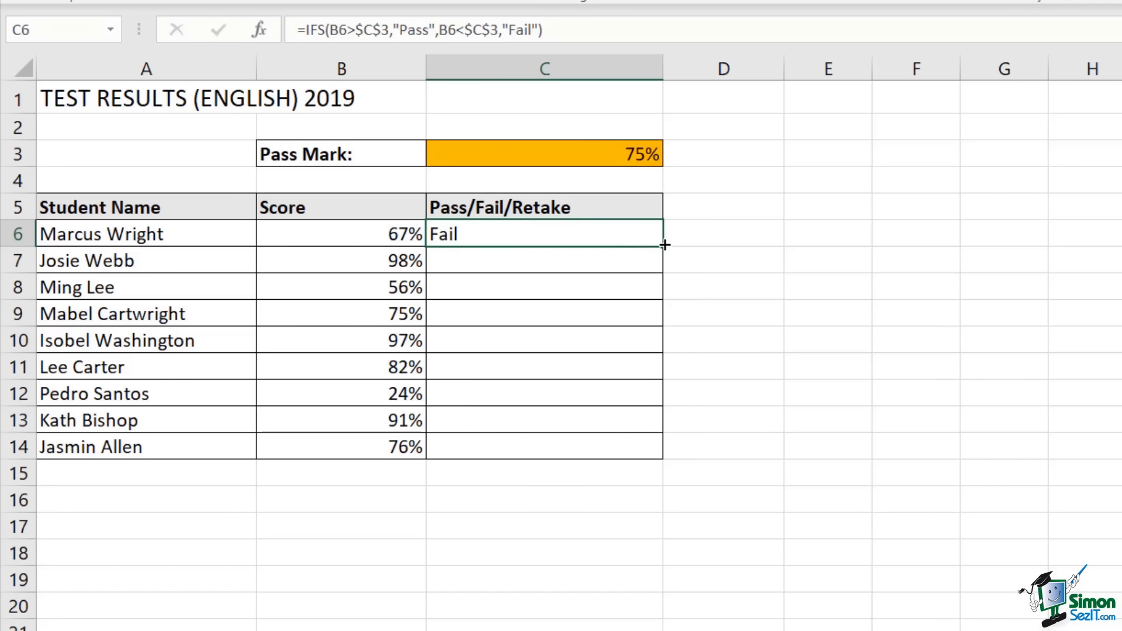
double_click(662, 245)
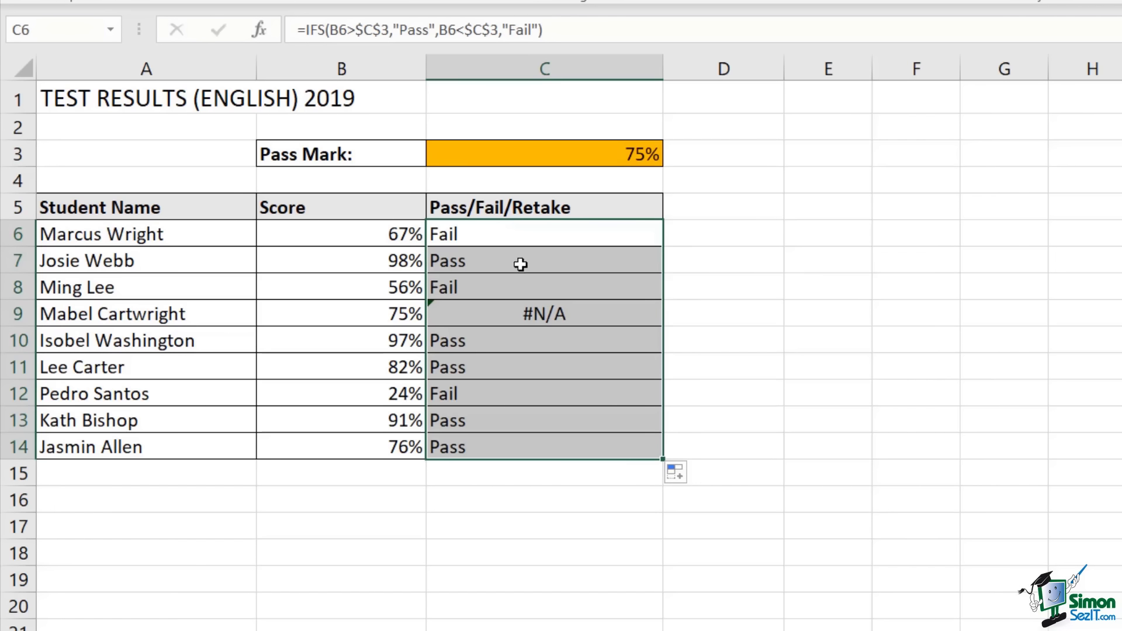
- Examine the Pass/Fail/Retake results against the scores, including the row where the score equals the pass mark
click(462, 234)
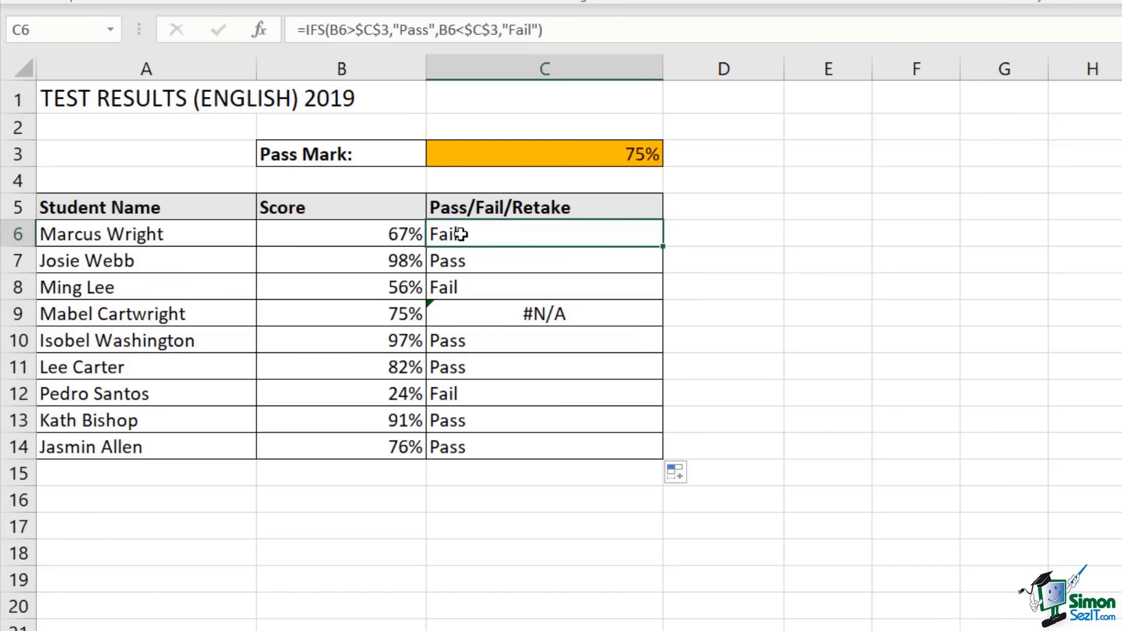
click(447, 286)
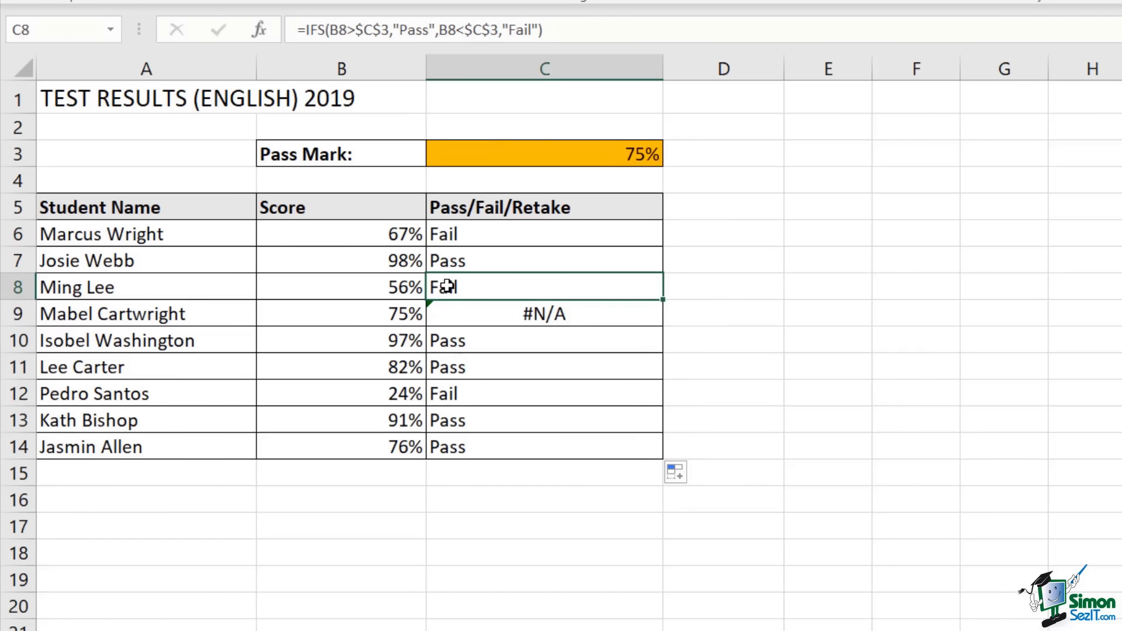
click(458, 391)
click(457, 266)
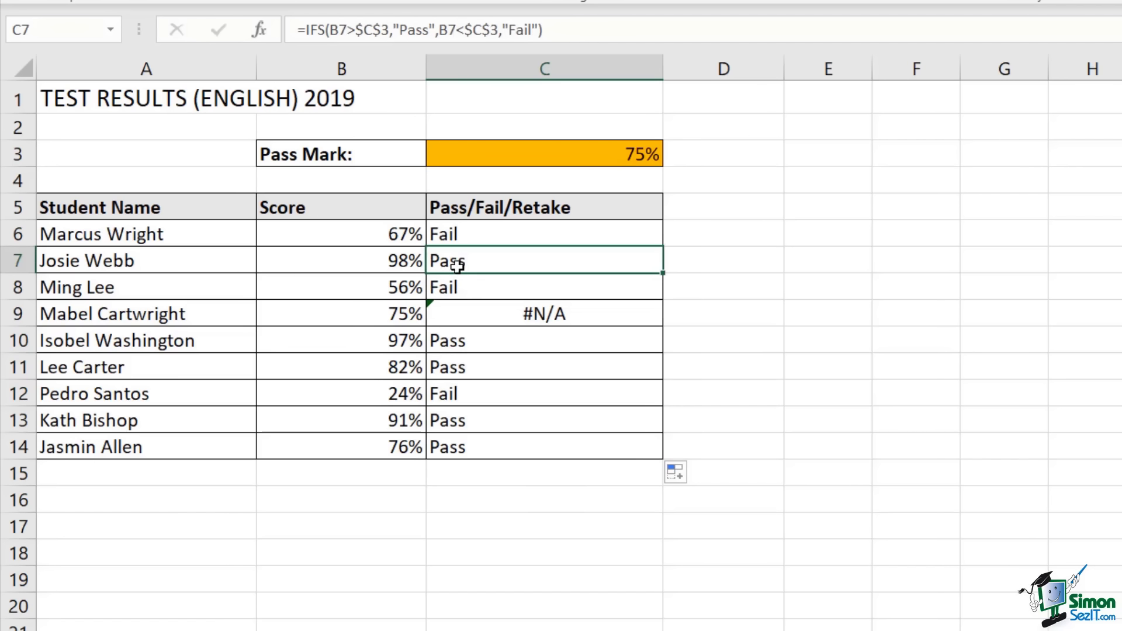
click(460, 344)
click(453, 367)
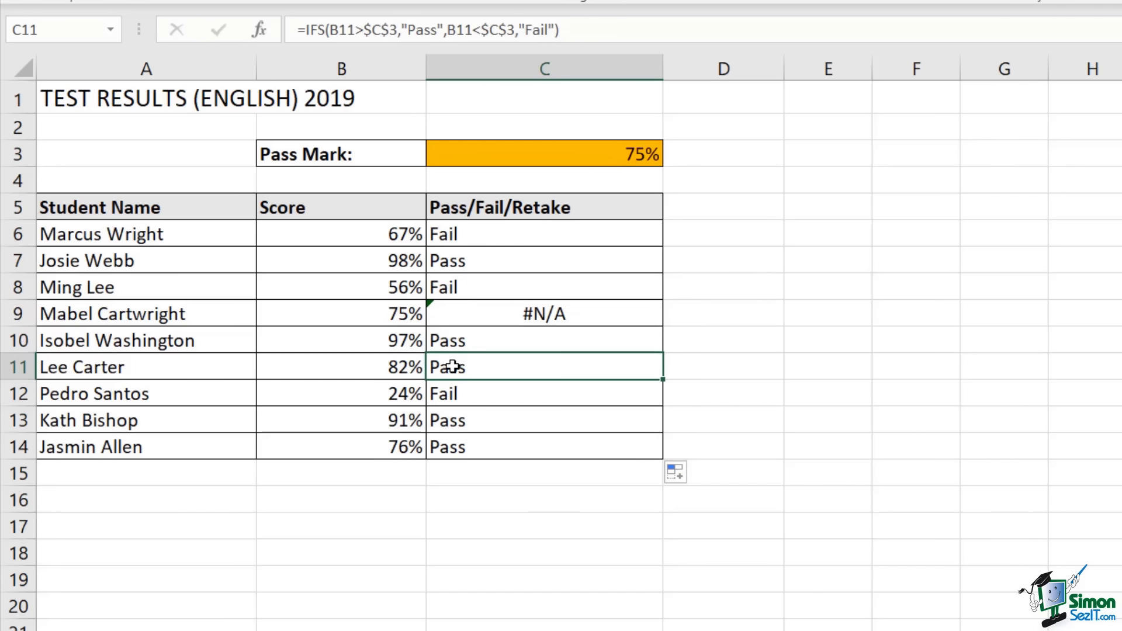
click(335, 312)
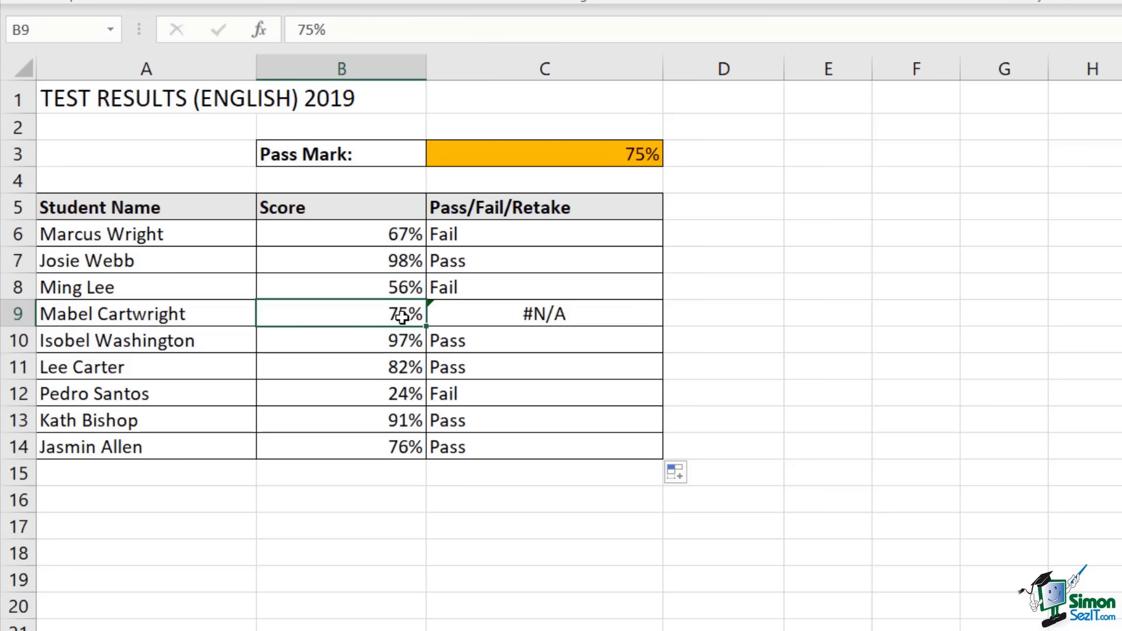
click(585, 314)
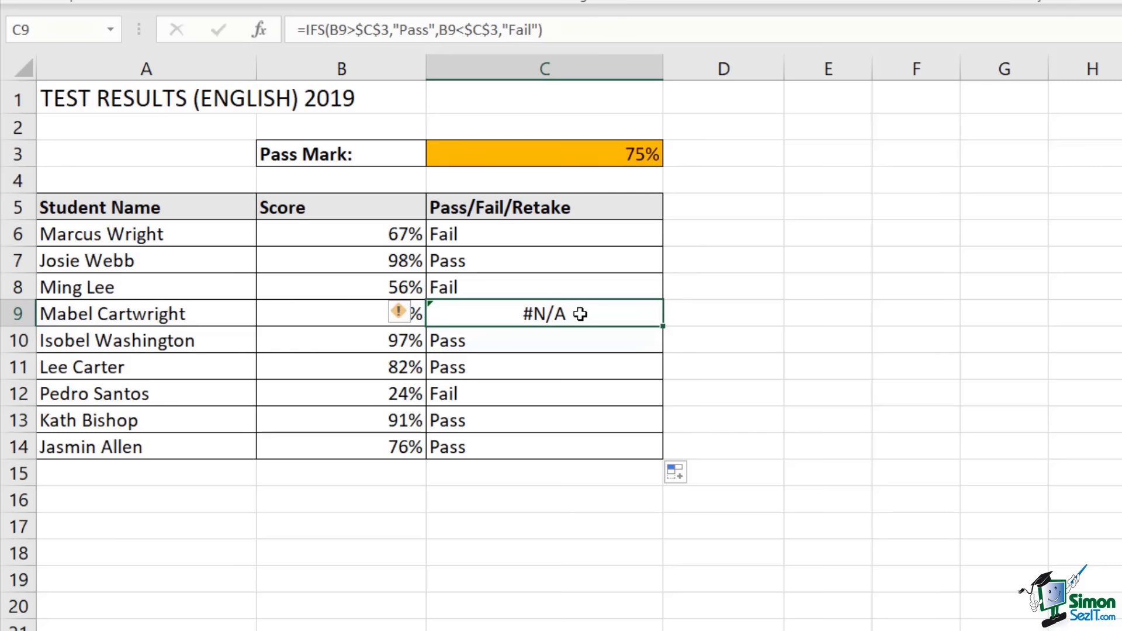
- Add a third test to the IFS formula in C6 that returns "Retake" when B6 equals $C$3
double_click(554, 234)
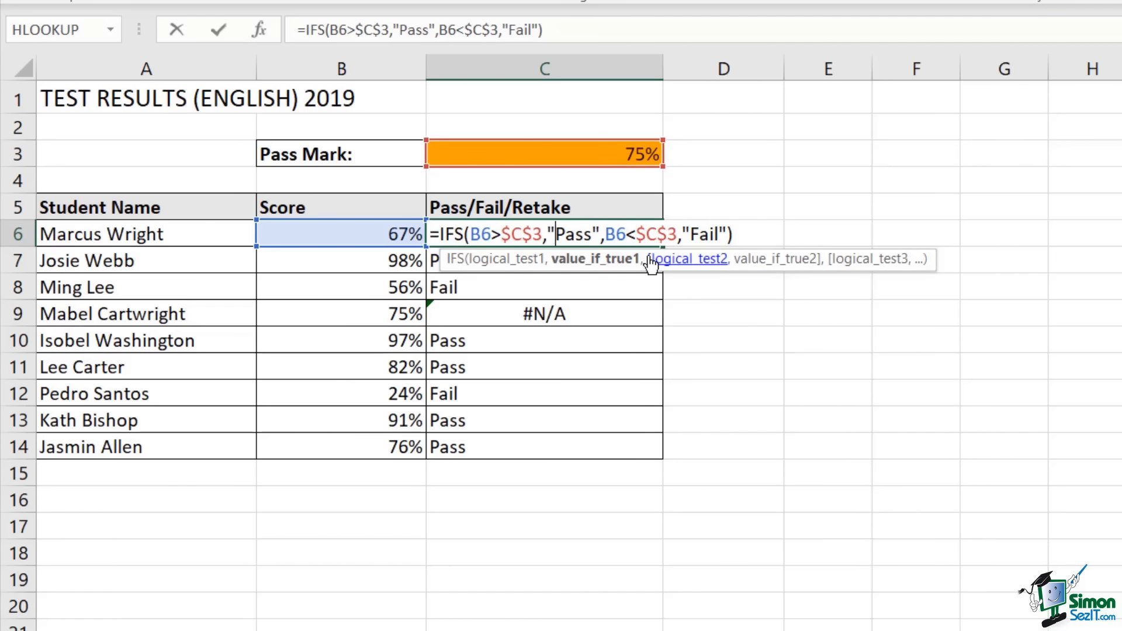
click(728, 234)
text(,)
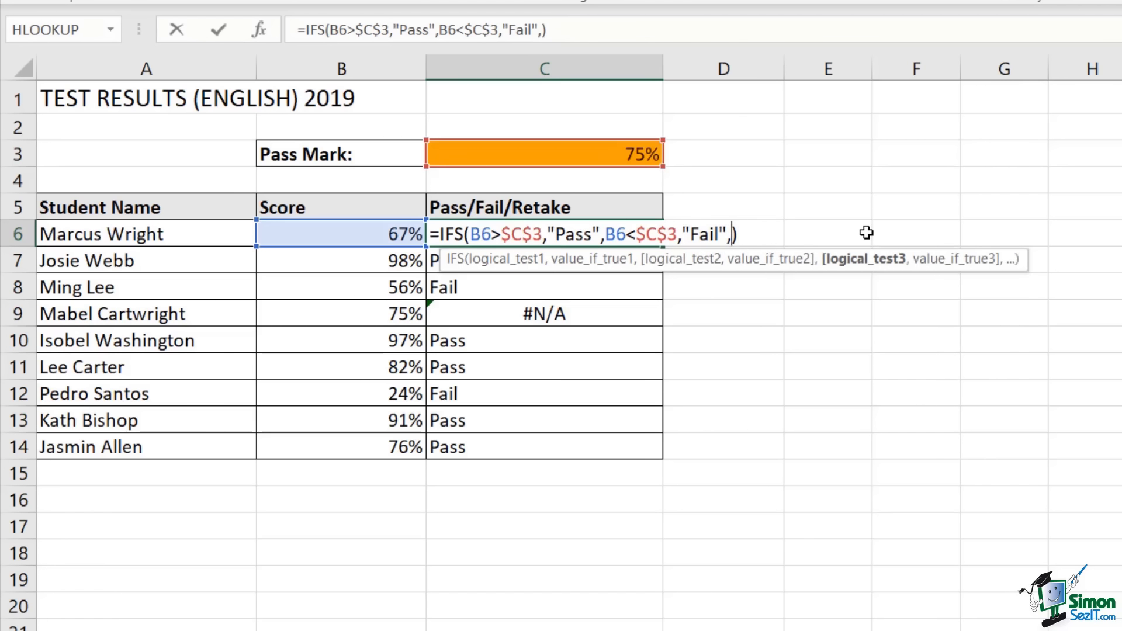
click(377, 230)
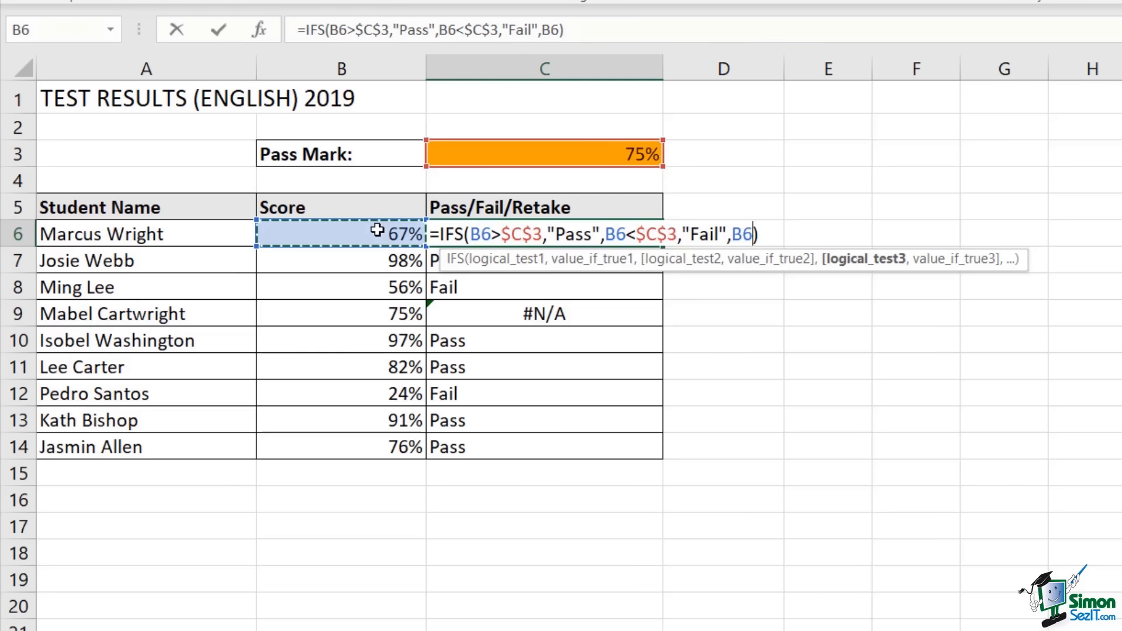
text(=)
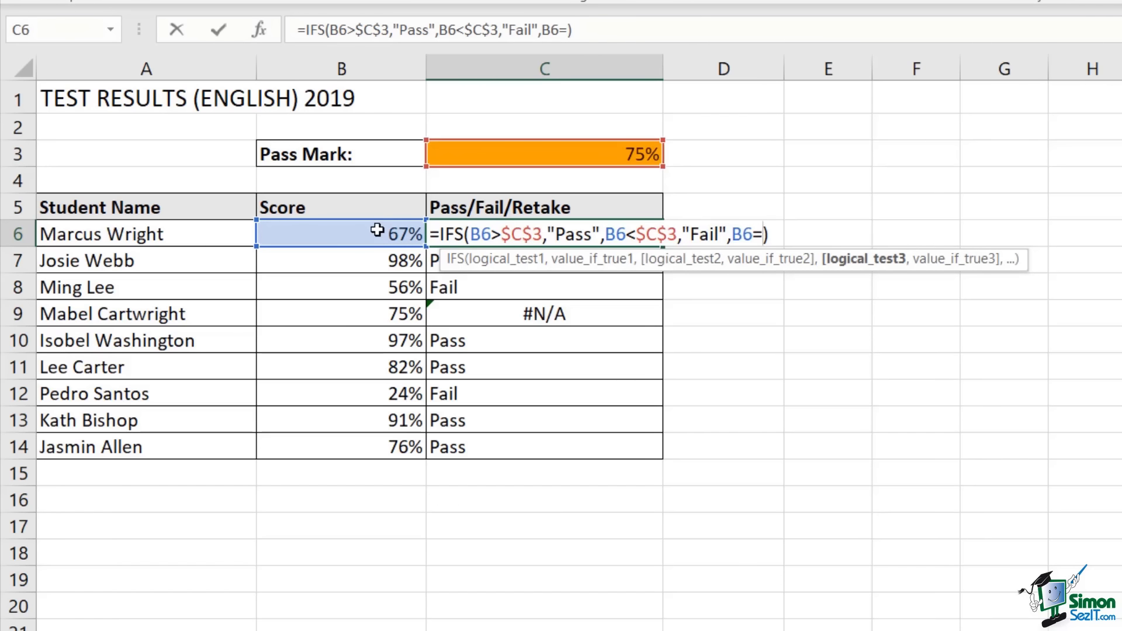
click(554, 157)
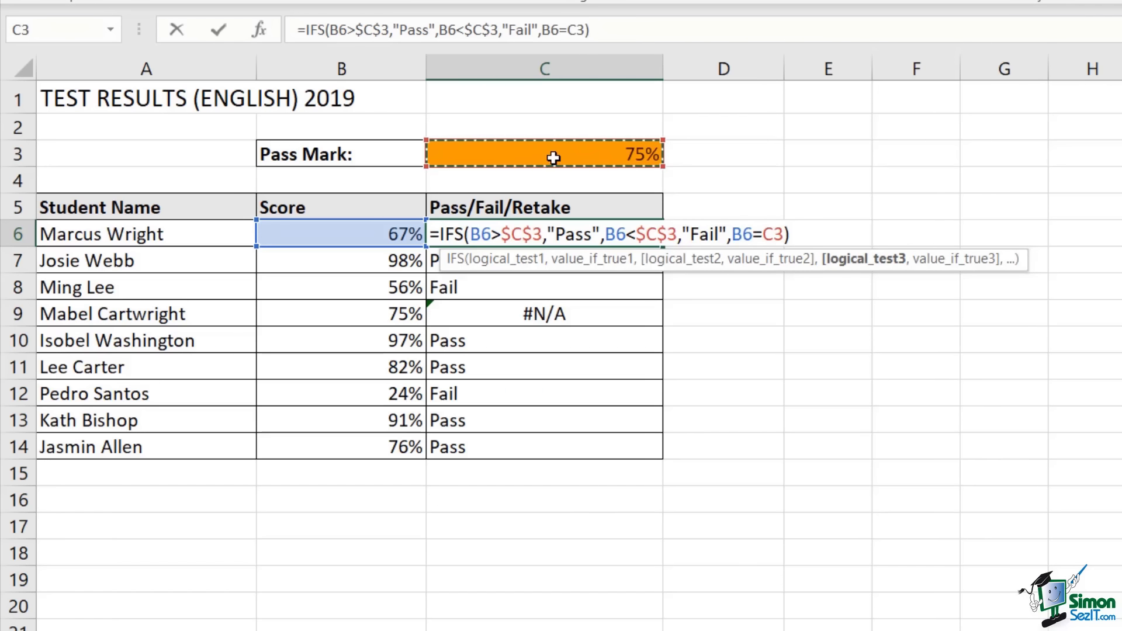
key(F4)
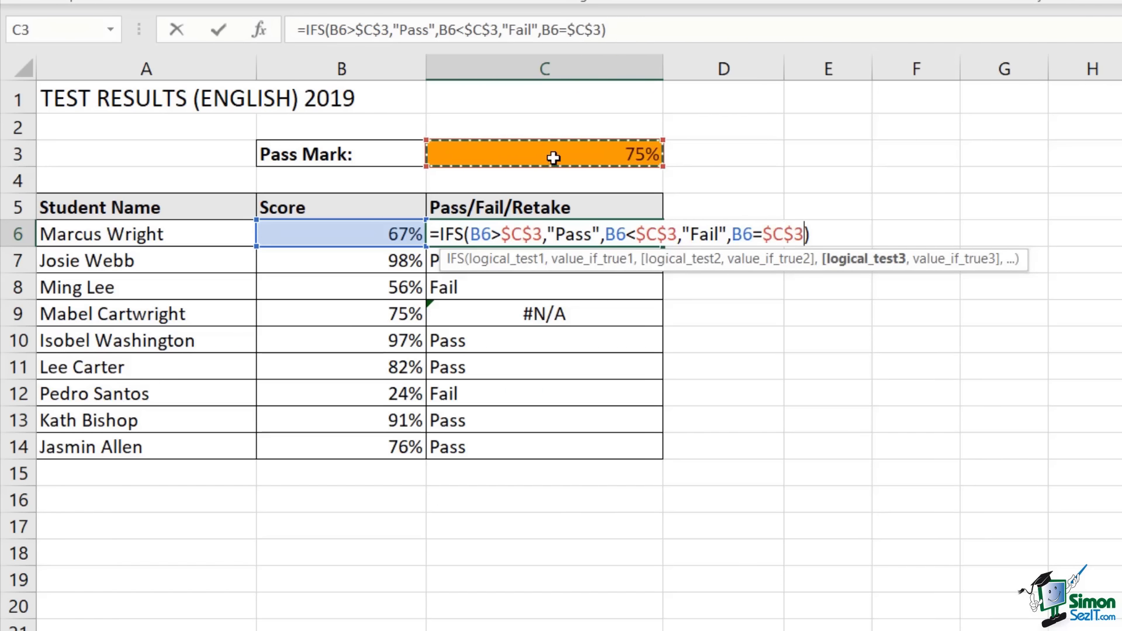
text(,)
text("Retake)
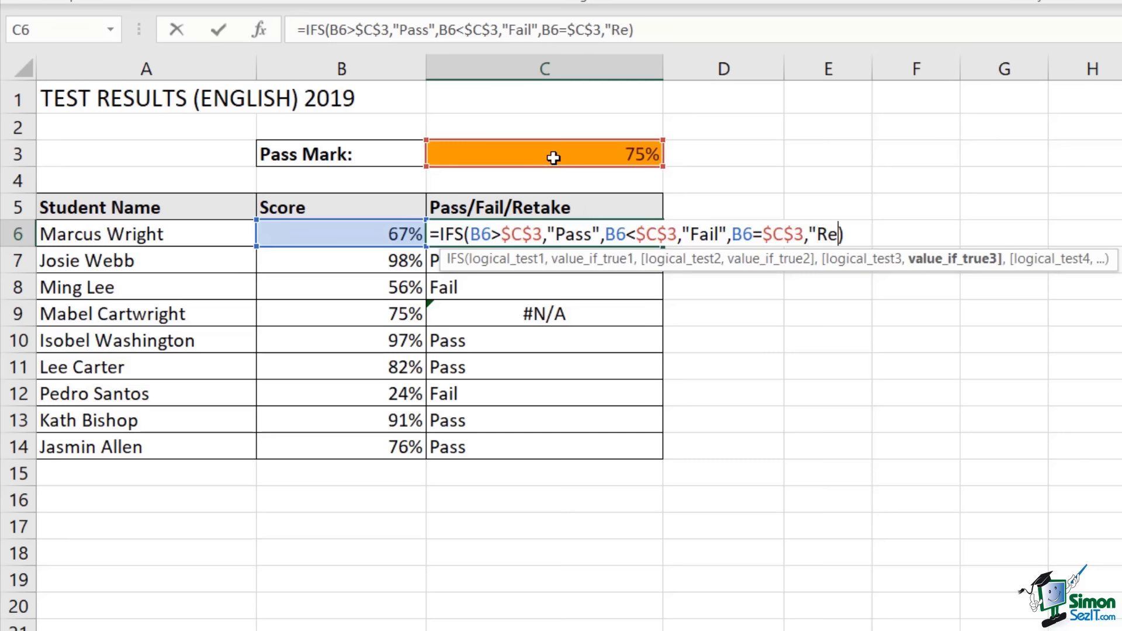
text(")
key(Return)
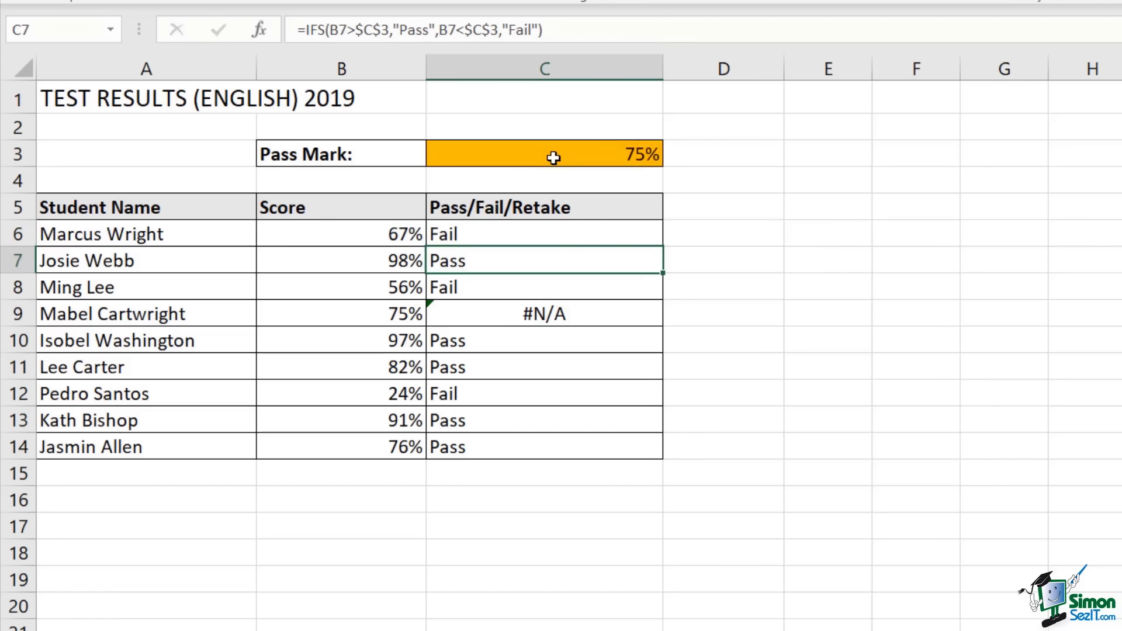
- Fill the three-test IFS formula from C6 down the Pass/Fail/Retake column and check the result in C9
click(604, 233)
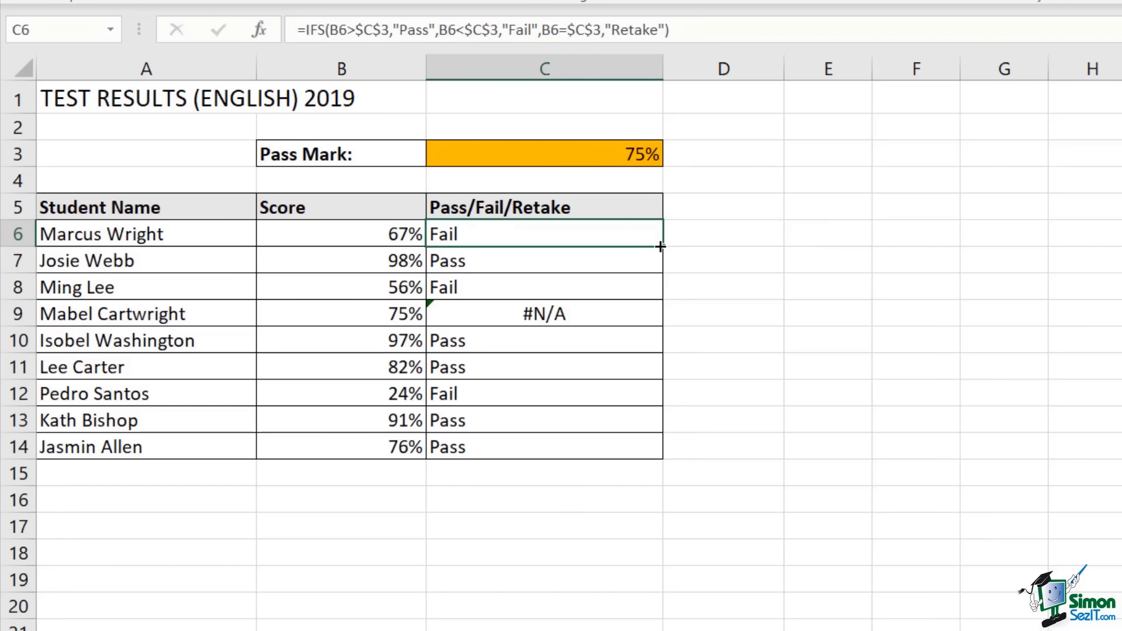
double_click(663, 246)
click(544, 316)
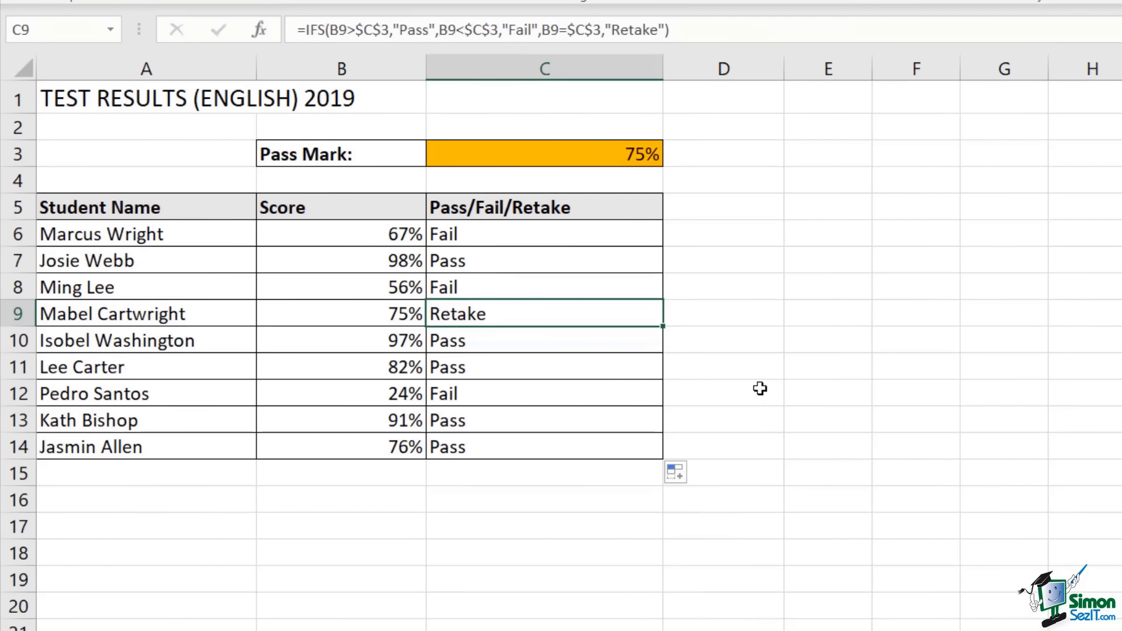
- Replace the third logical test in C6's IFS formula with TRUE, keeping "Retake" as its returned value
click(569, 239)
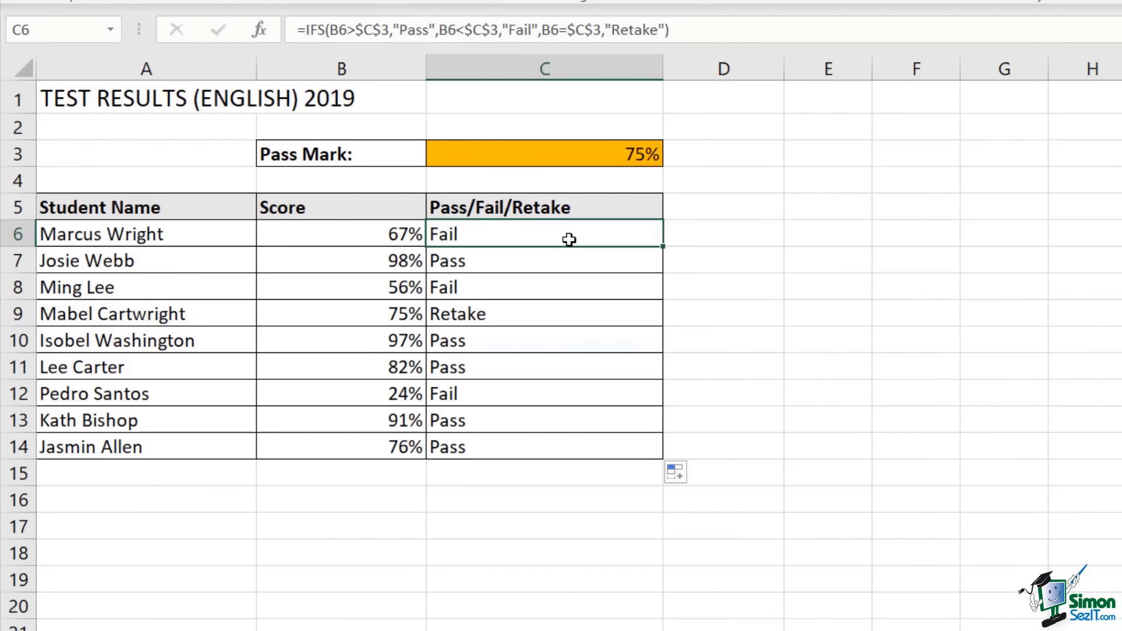
double_click(567, 237)
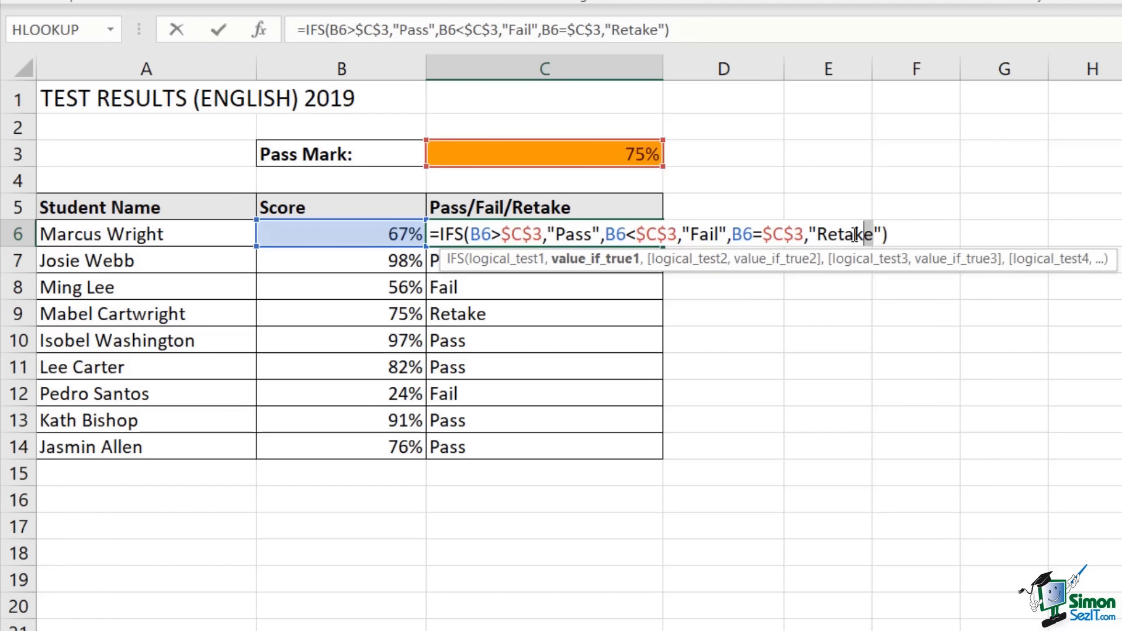
drag(855, 234, 732, 234)
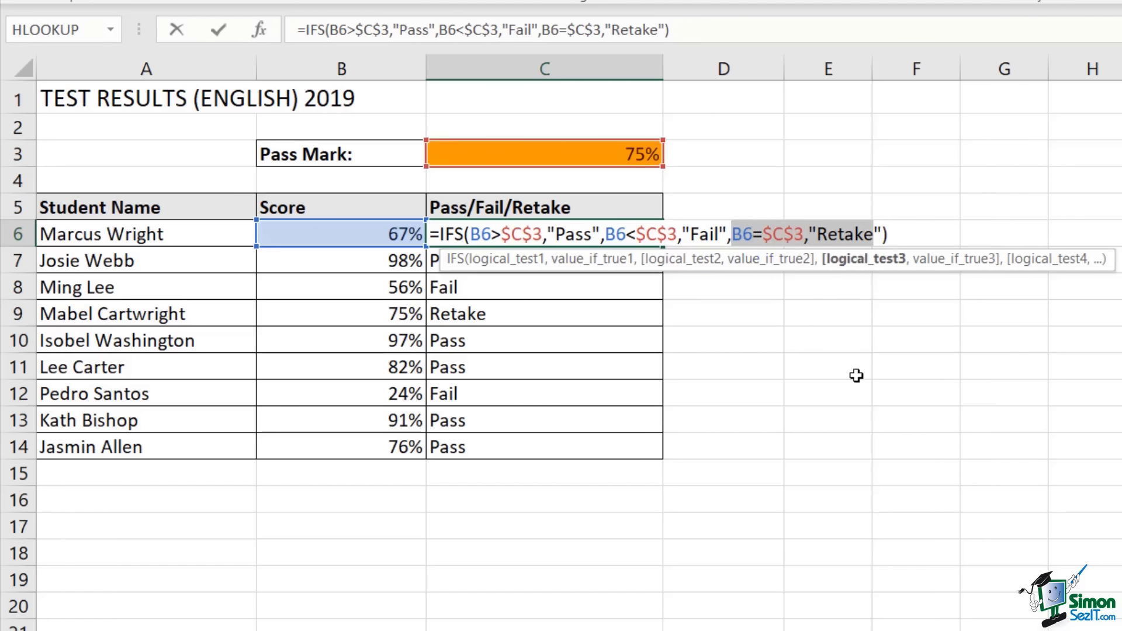
key(Delete)
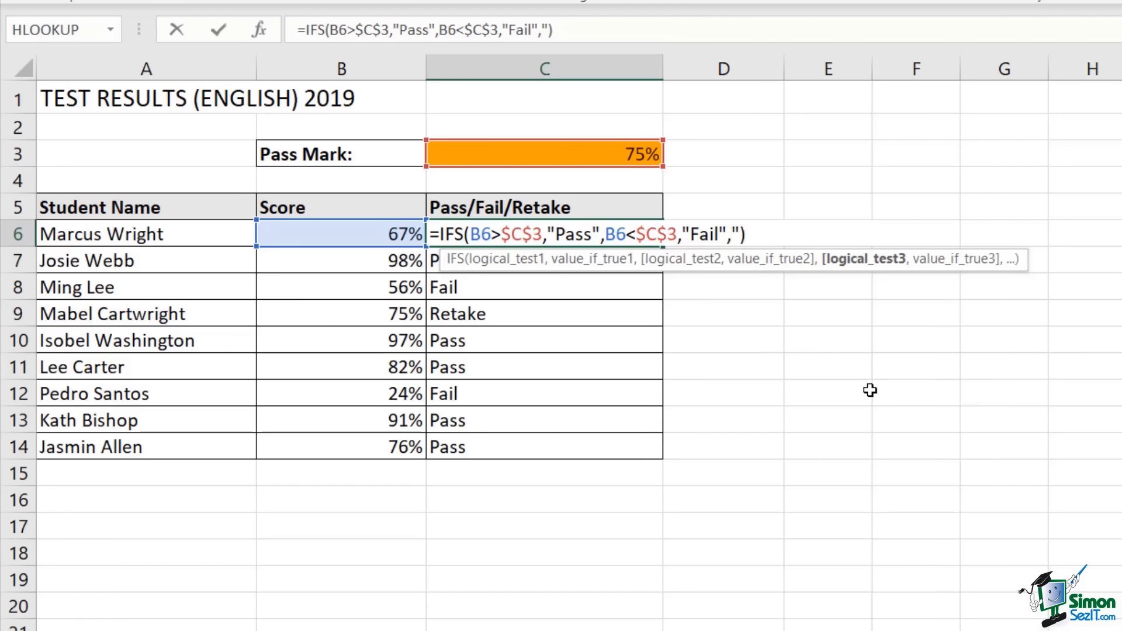
text(TRUE)
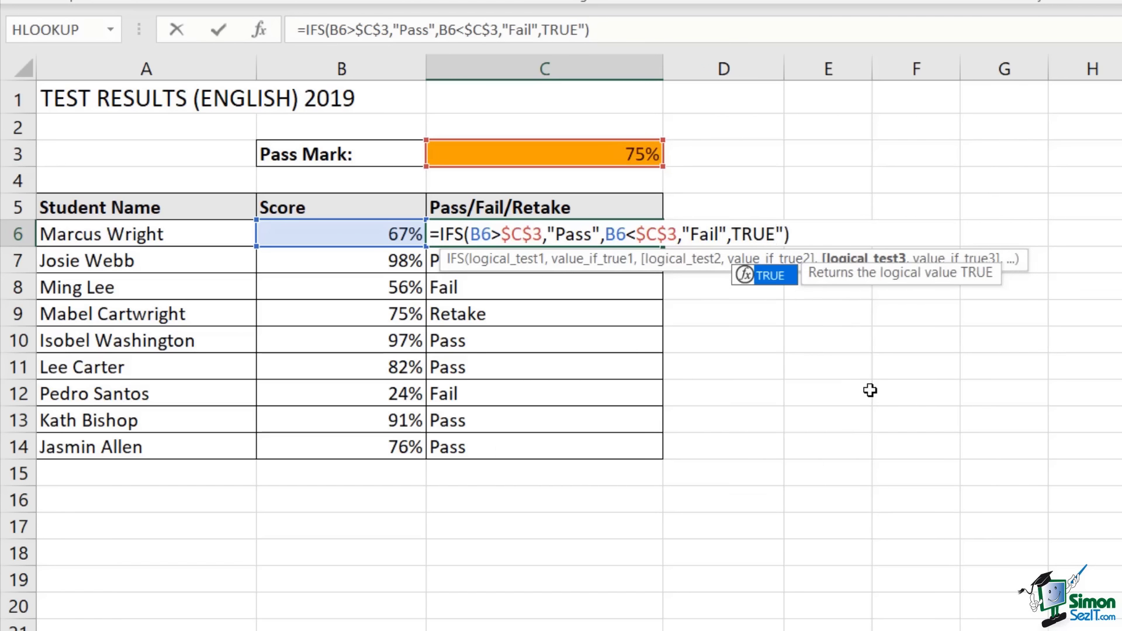
text(,)
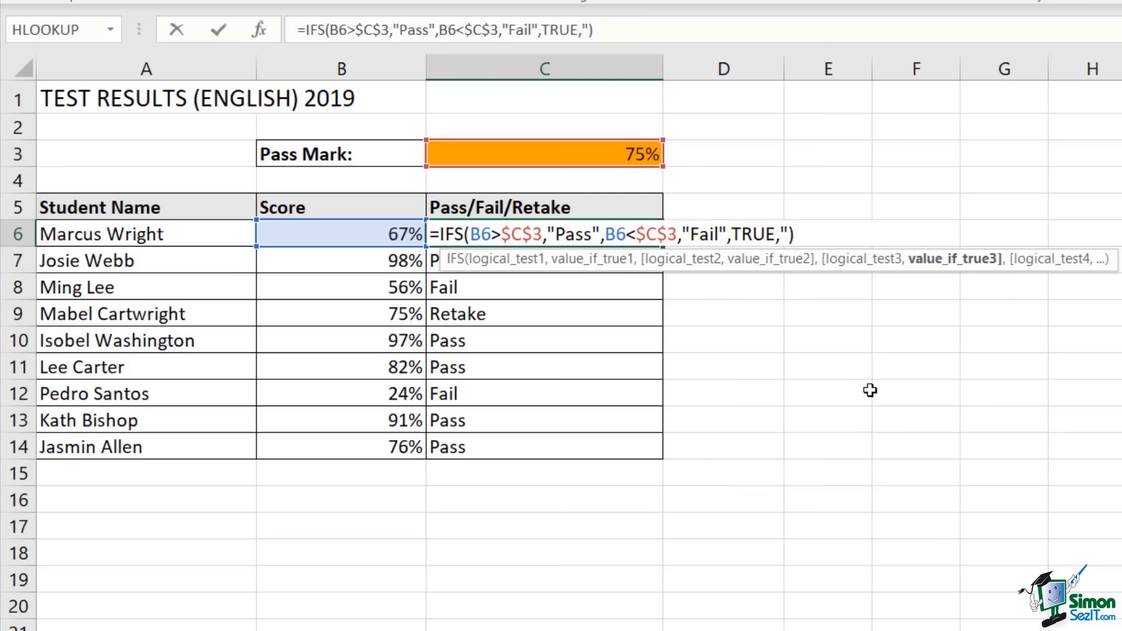
text("Retake)
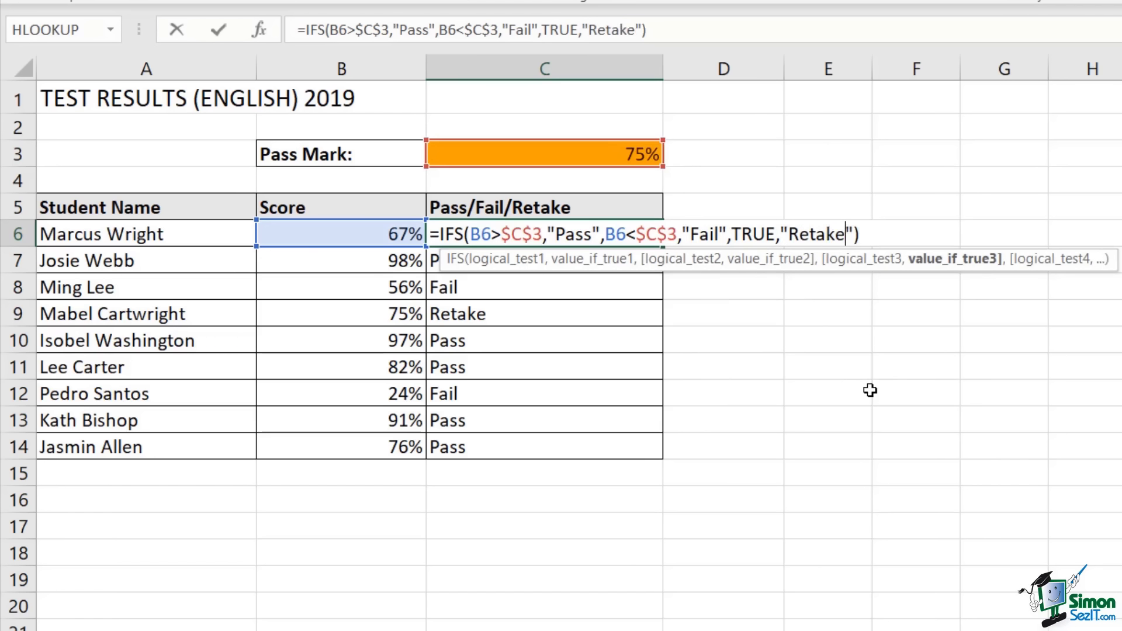
text(")
key(Delete)
key(Return)
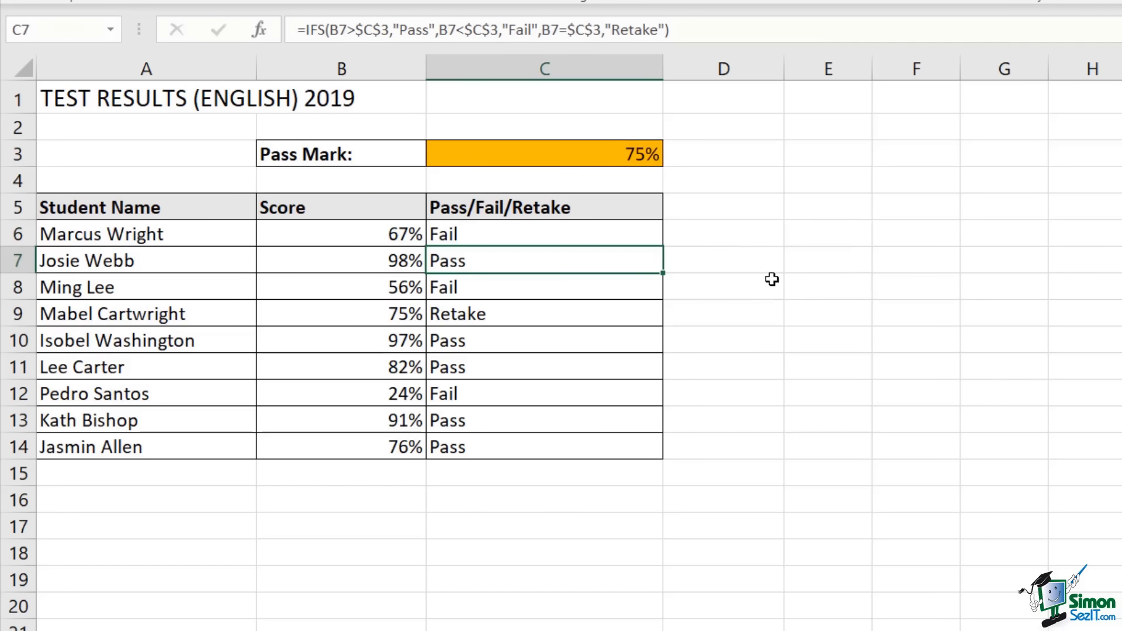
- Fill the IFS formula ending in TRUE,"Retake" from C6 down to C14 and reopen the formula in C6
click(622, 232)
double_click(661, 244)
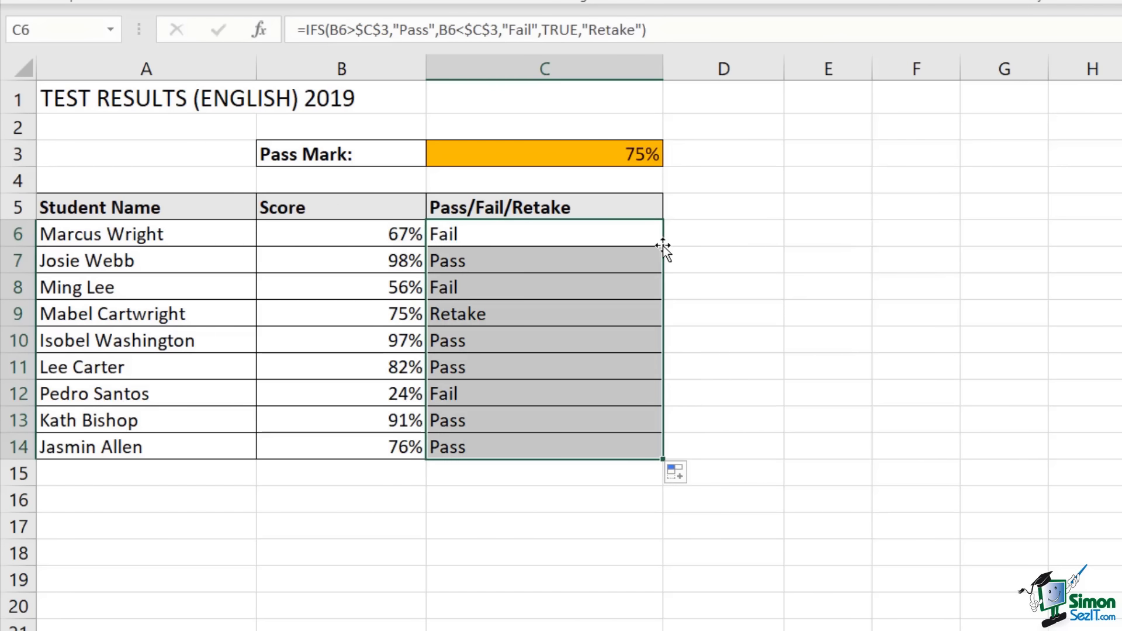
double_click(517, 237)
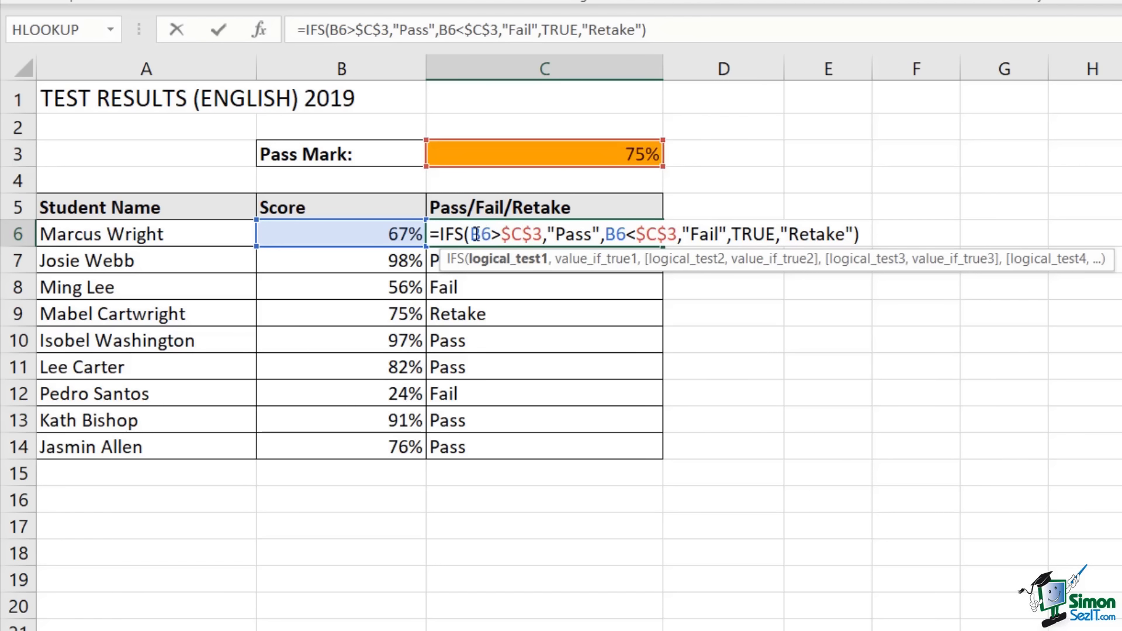
- Evaluate the tests B6>$C$3 and B6<$C$3 to their logical values inside C6's IFS formula, commit it, and select the score in B9
drag(471, 233, 543, 234)
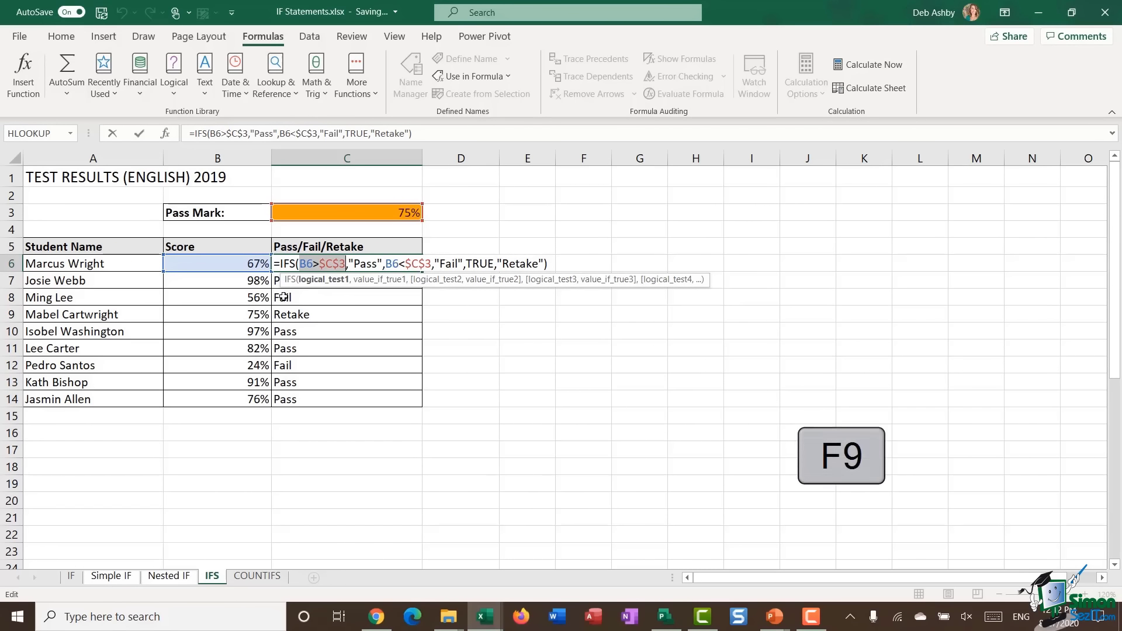
click(855, 67)
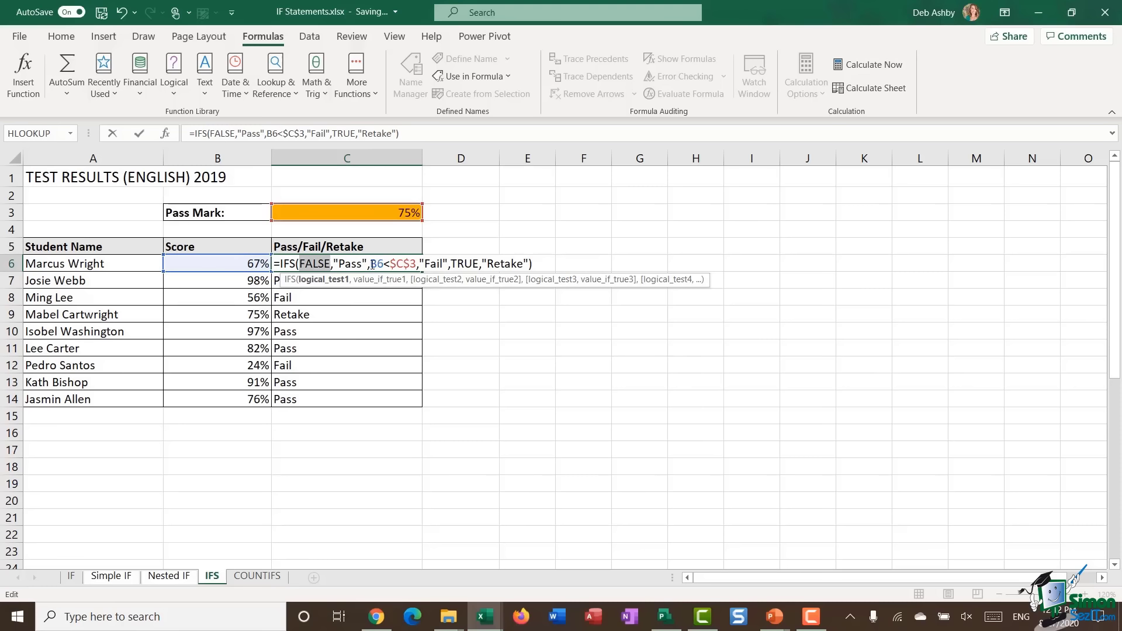
drag(370, 264, 417, 264)
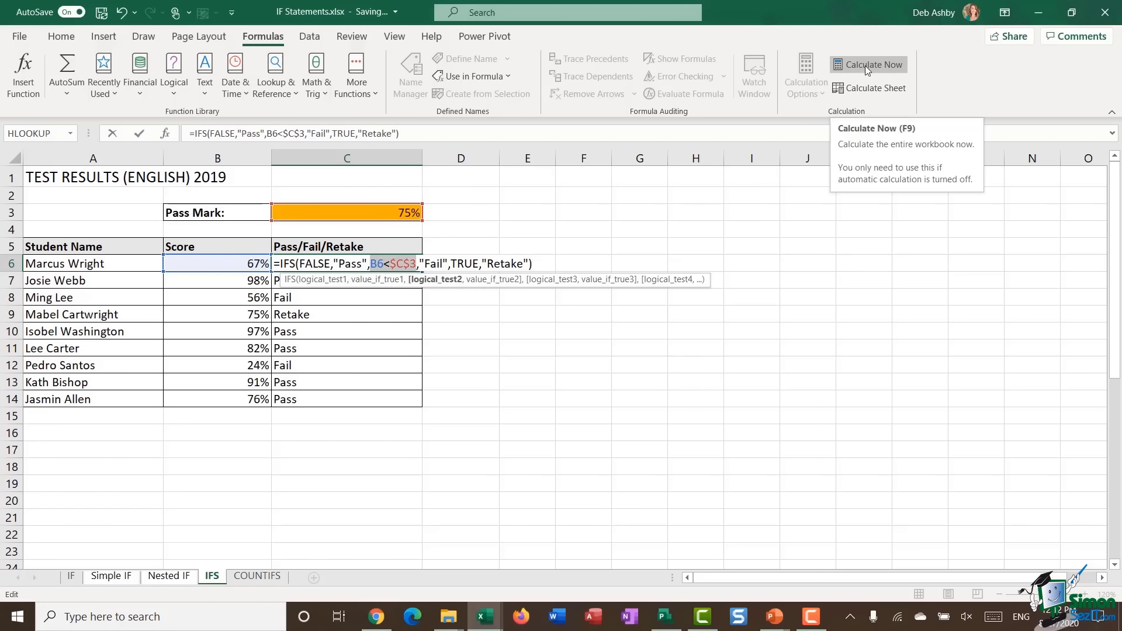
key(F9)
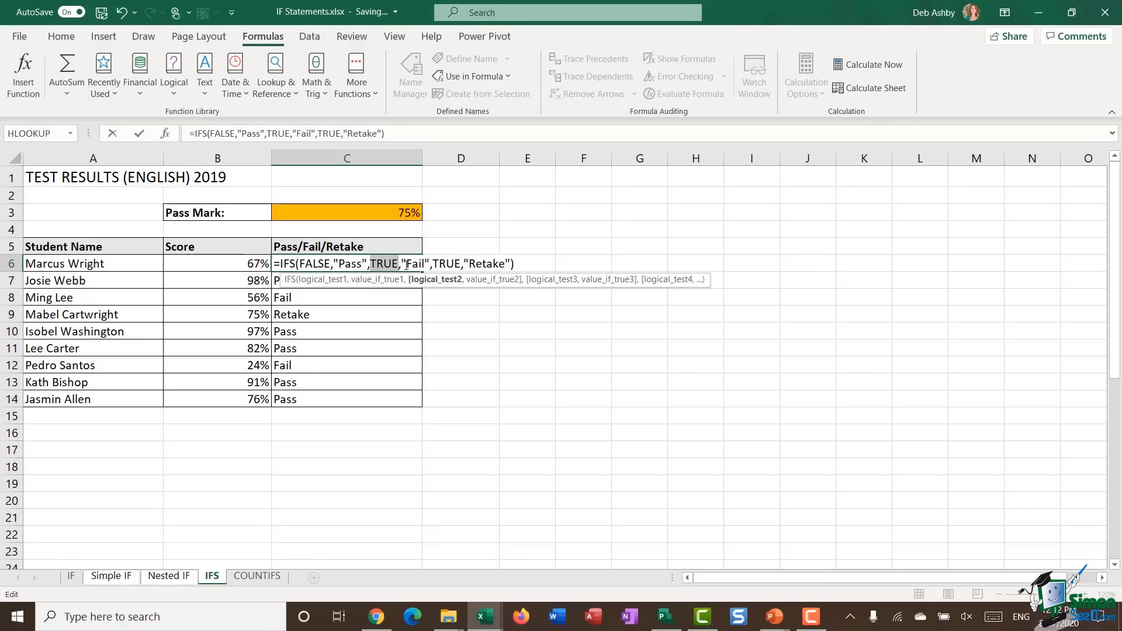
key(Return)
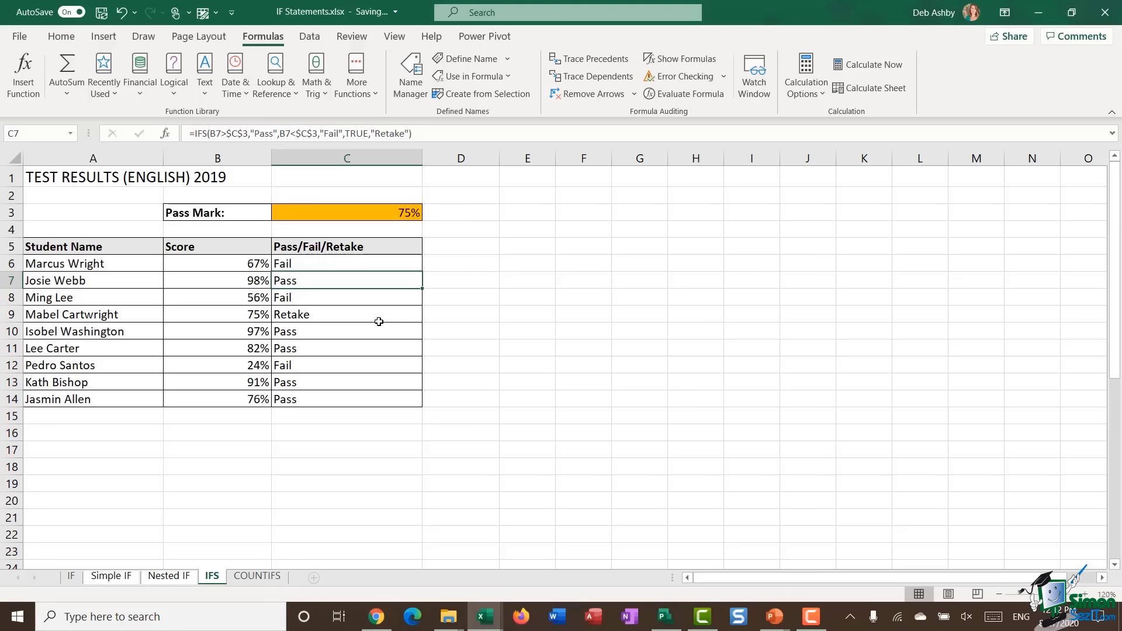
click(215, 318)
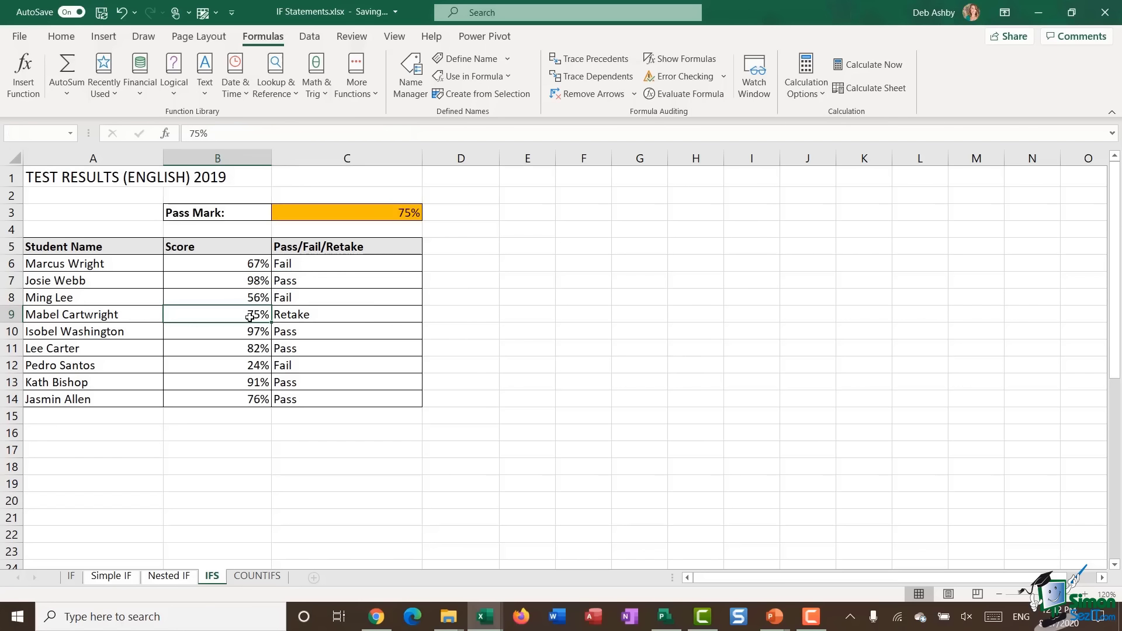
- Evaluate the logical tests B9>$C$3 and B9<$C$3 in place within the IFS formula in cell C9
double_click(362, 313)
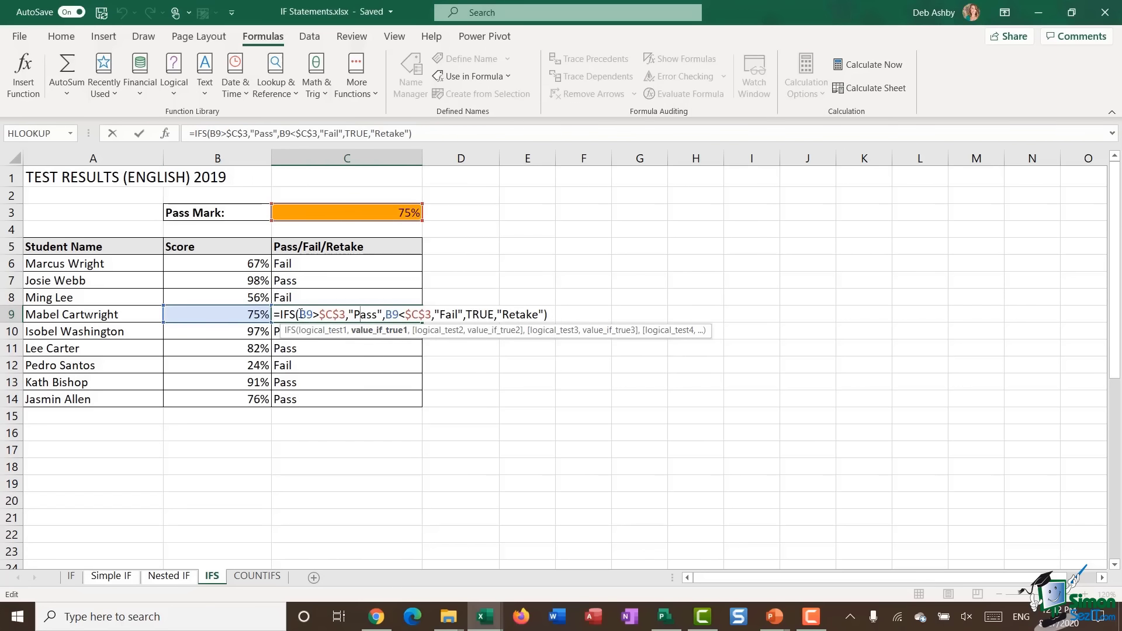
drag(300, 314, 346, 314)
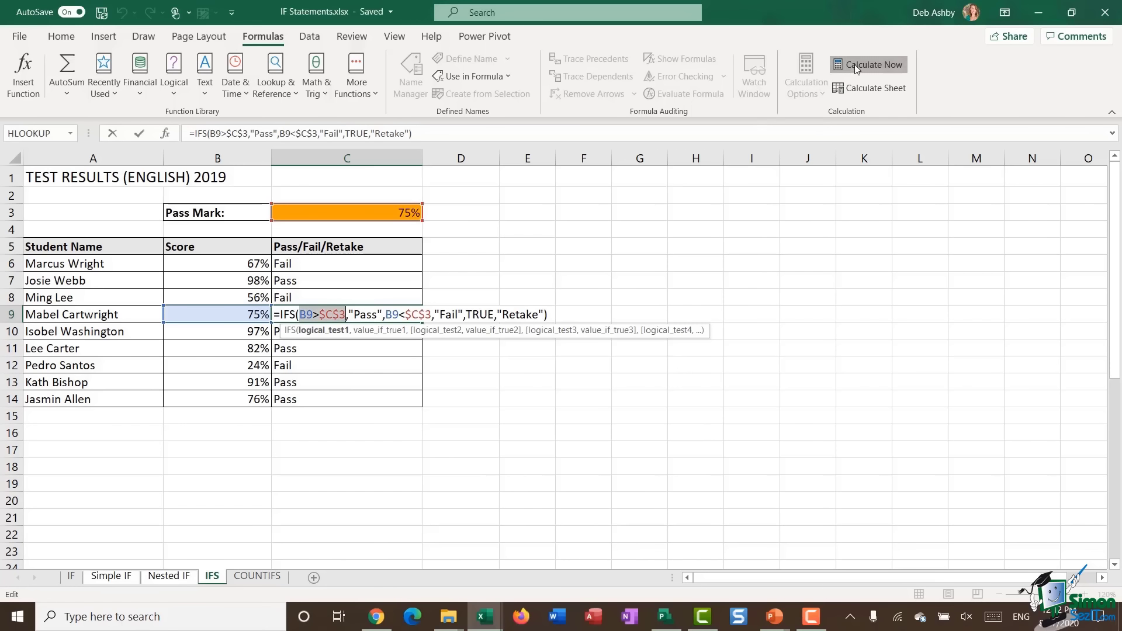
key(F9)
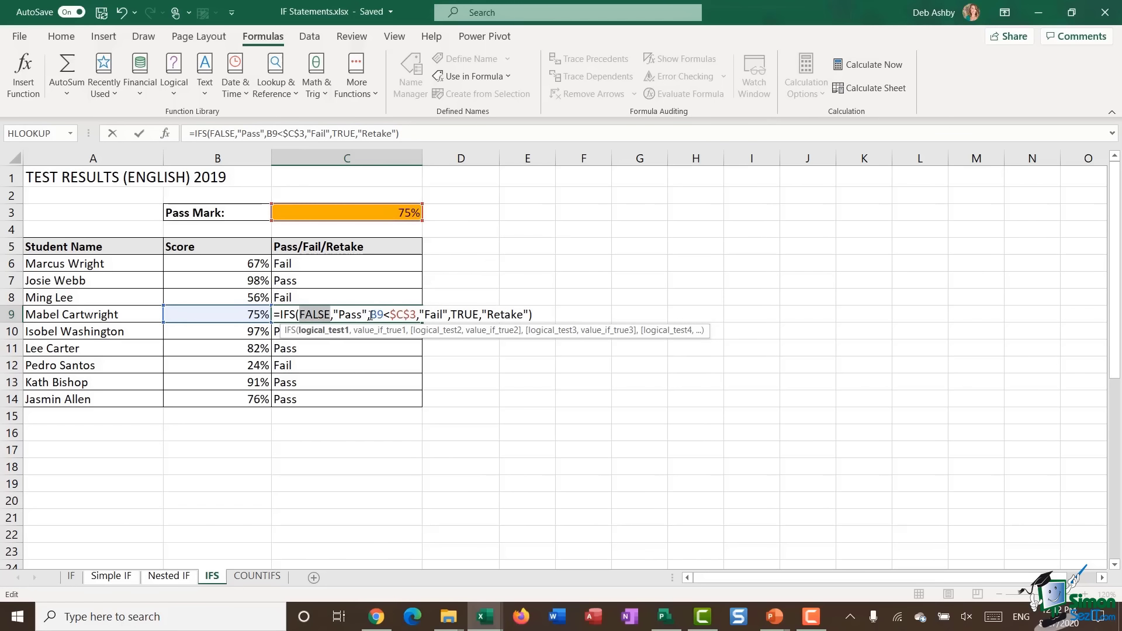
drag(370, 314, 418, 315)
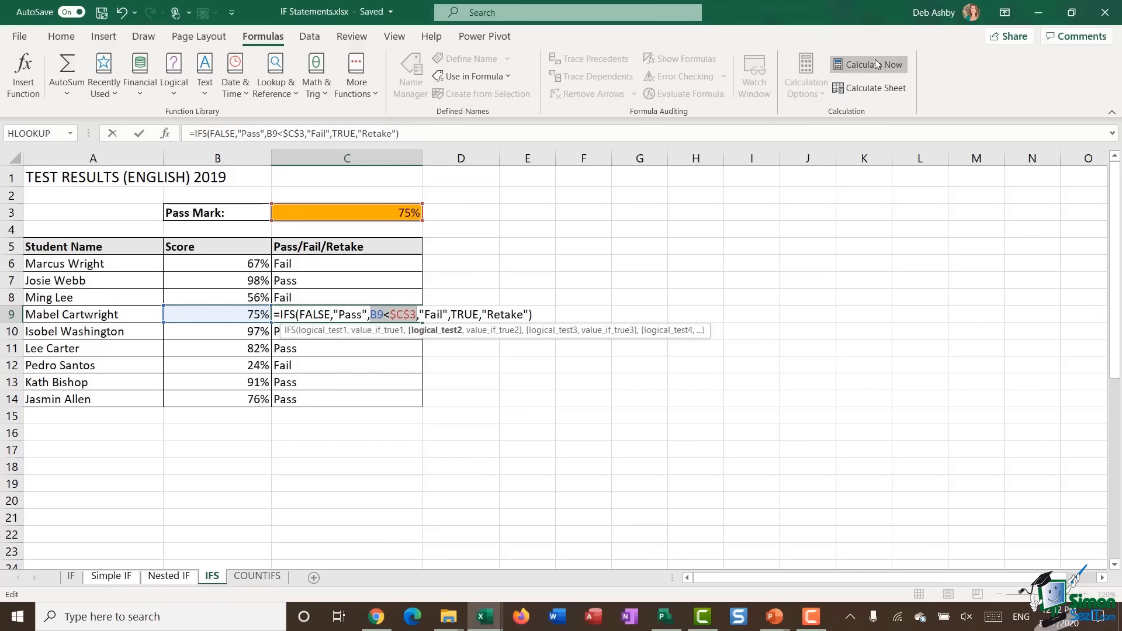
key(F9)
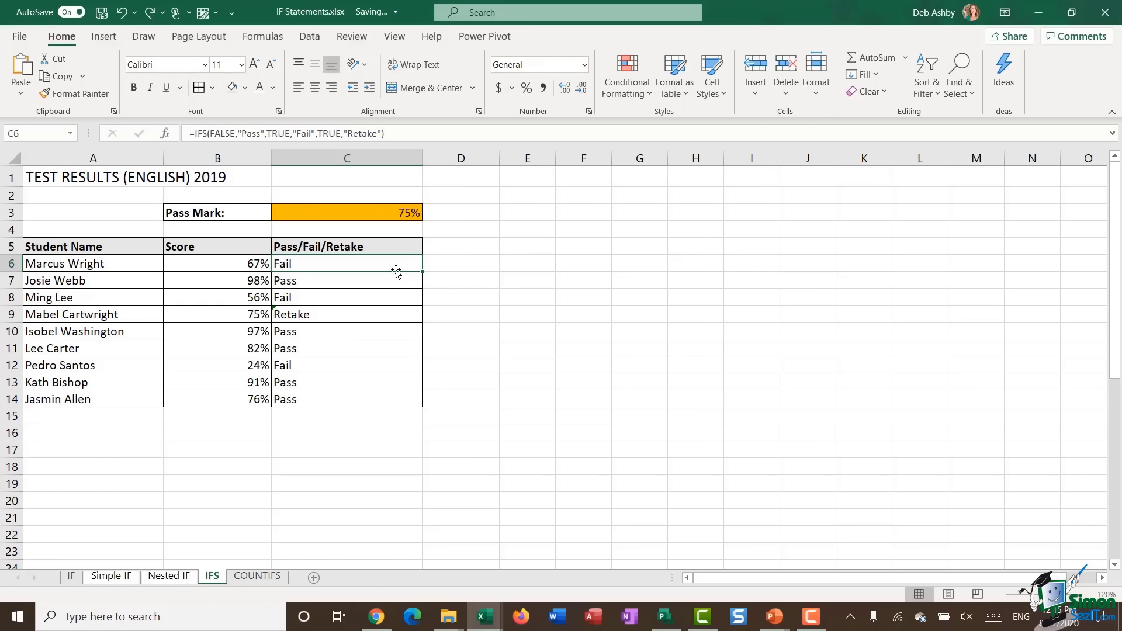
- Start a new conditional formatting rule on C6:C14 that formats only cells containing specific text
drag(380, 266, 386, 392)
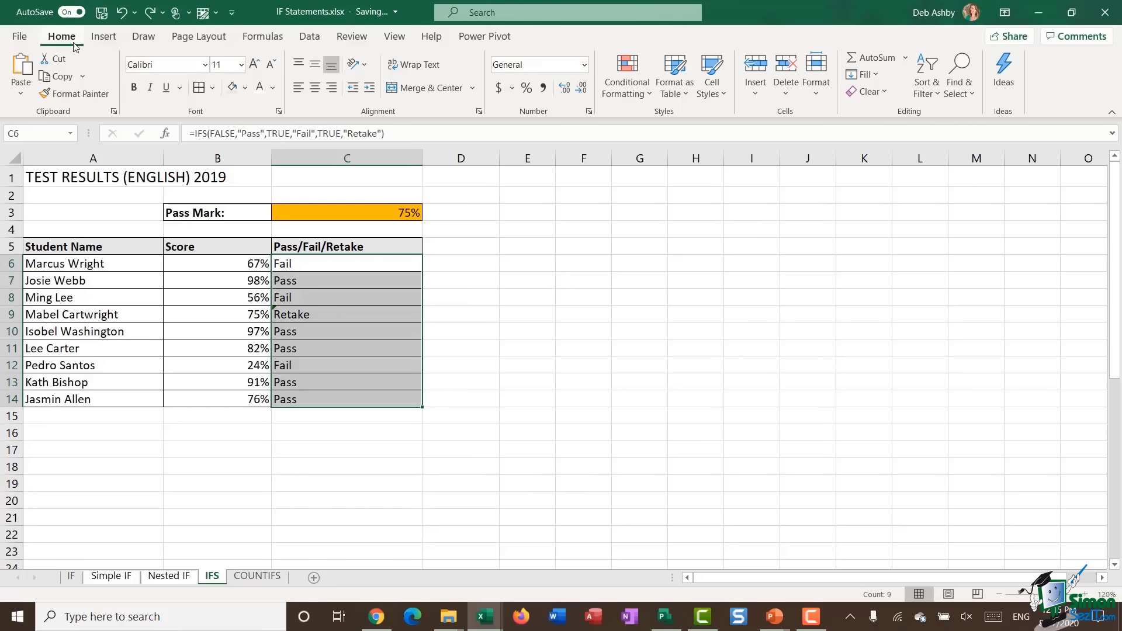
click(629, 88)
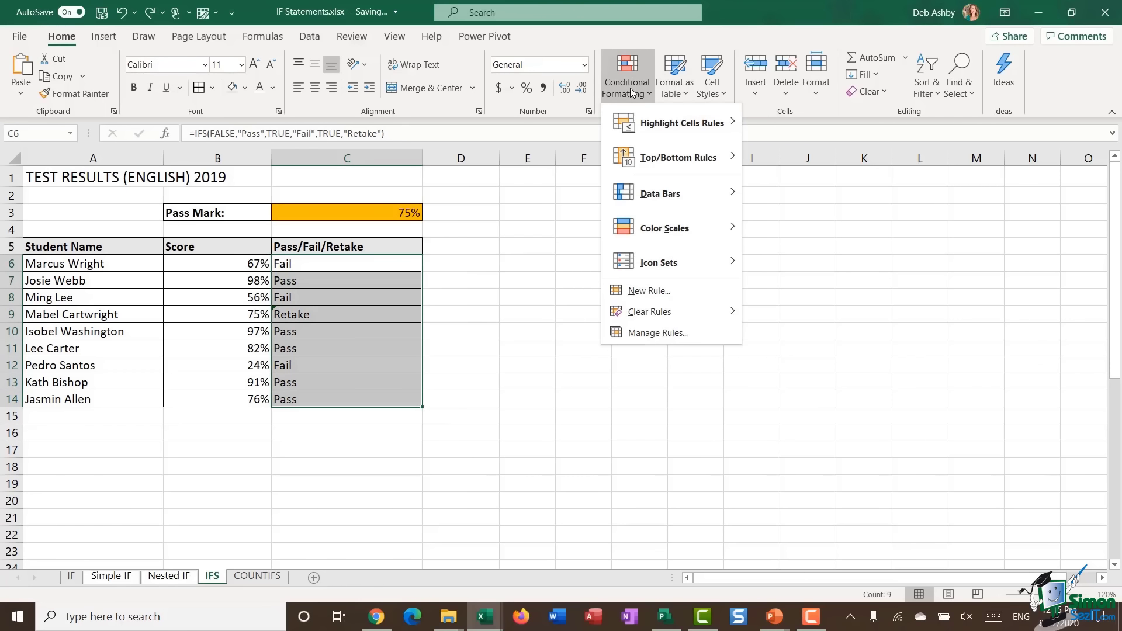
click(646, 298)
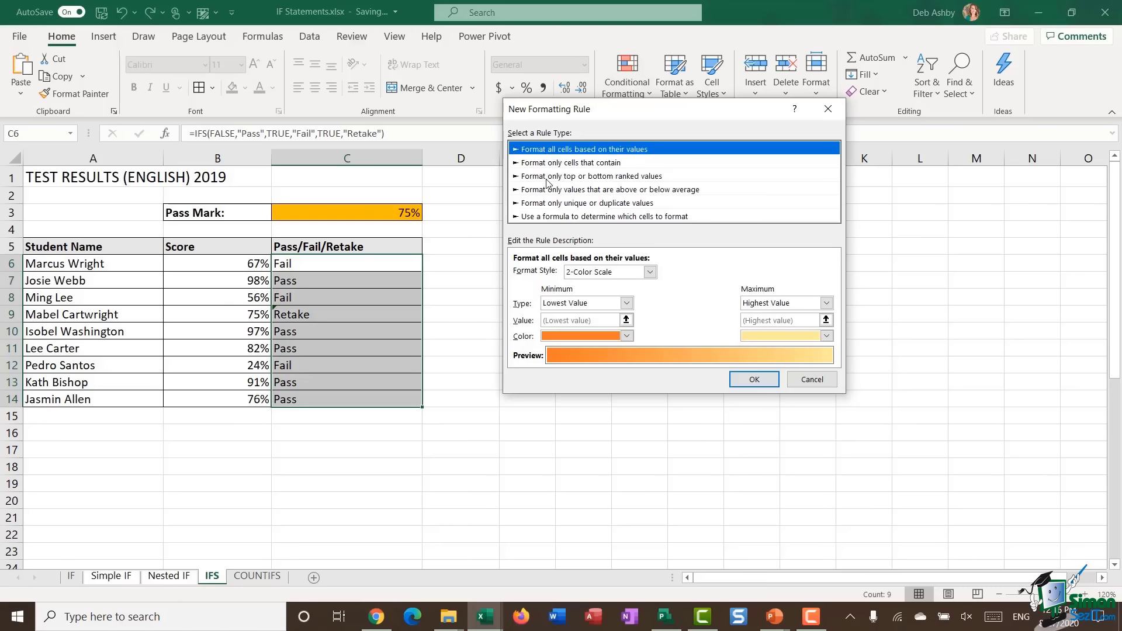
click(558, 162)
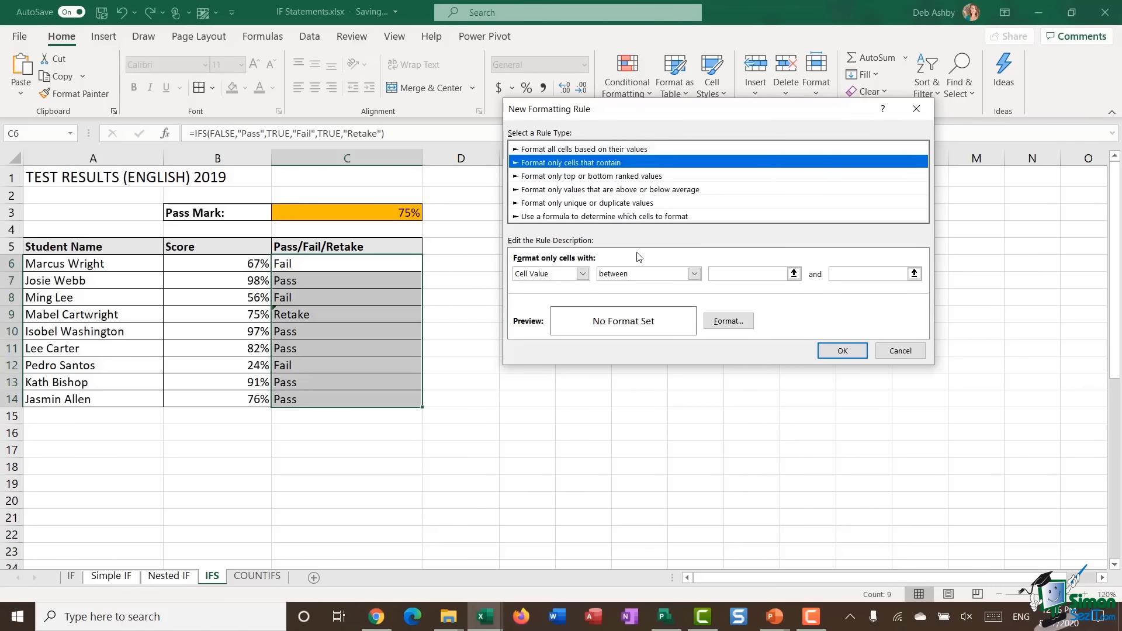
click(583, 275)
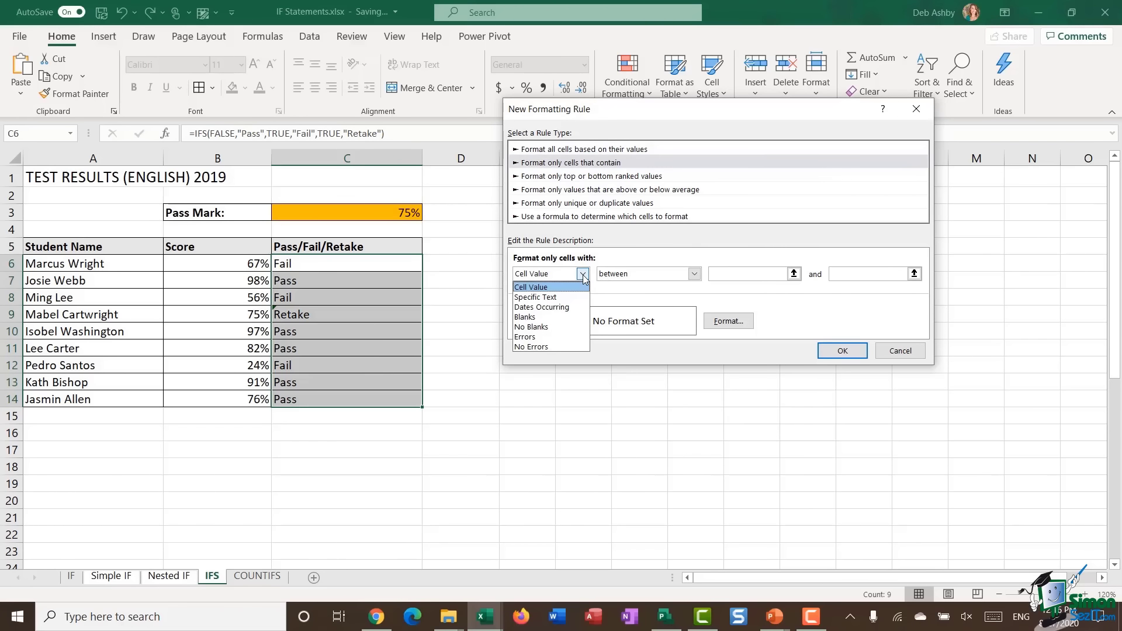
click(556, 297)
click(658, 276)
click(643, 290)
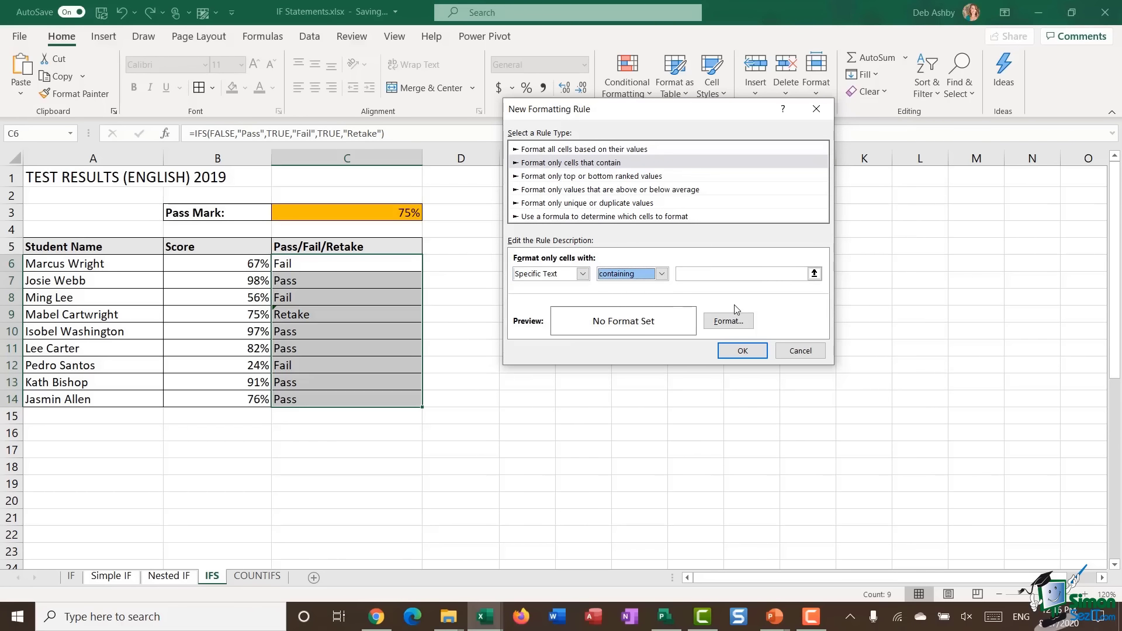
- Set the rule's text to Pass with a light green fill and apply it to the results
click(693, 273)
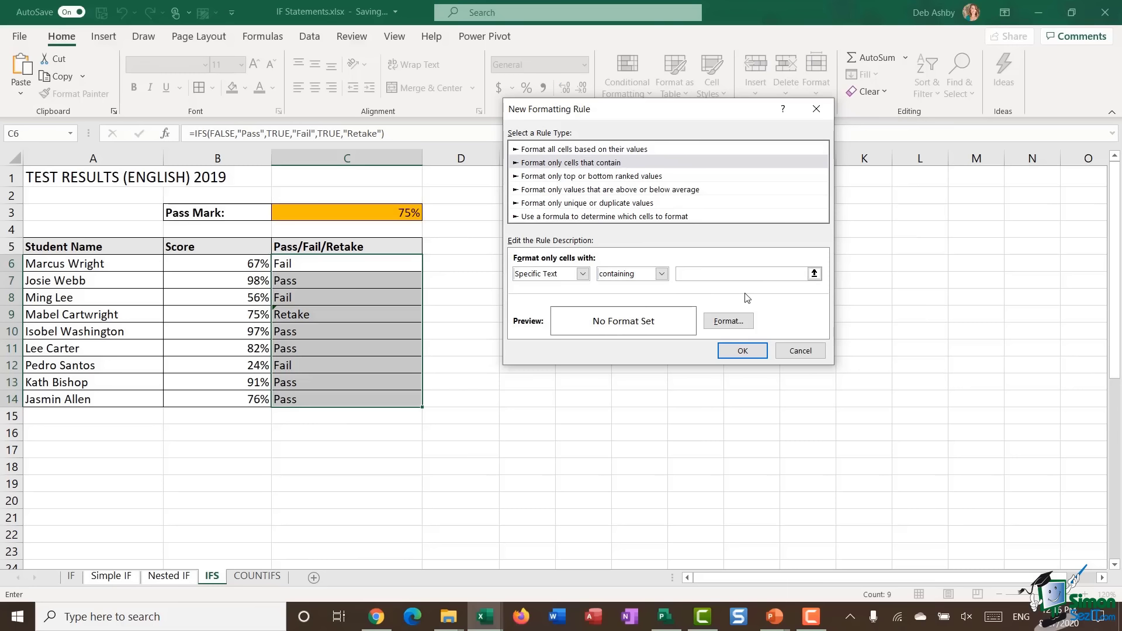
text(Pass)
click(726, 326)
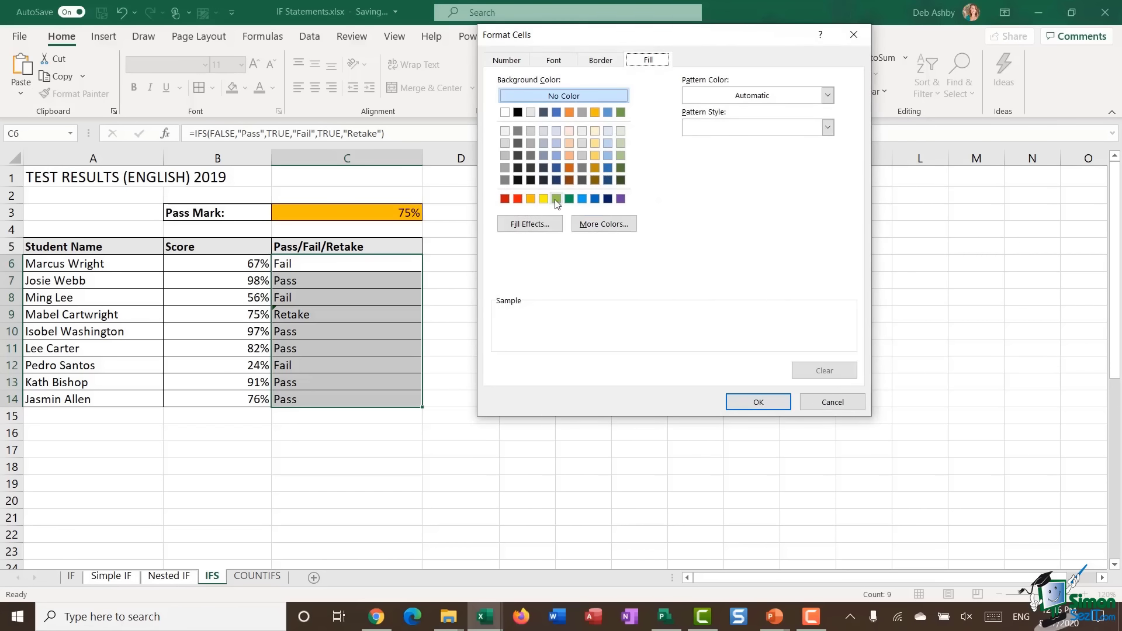
click(557, 200)
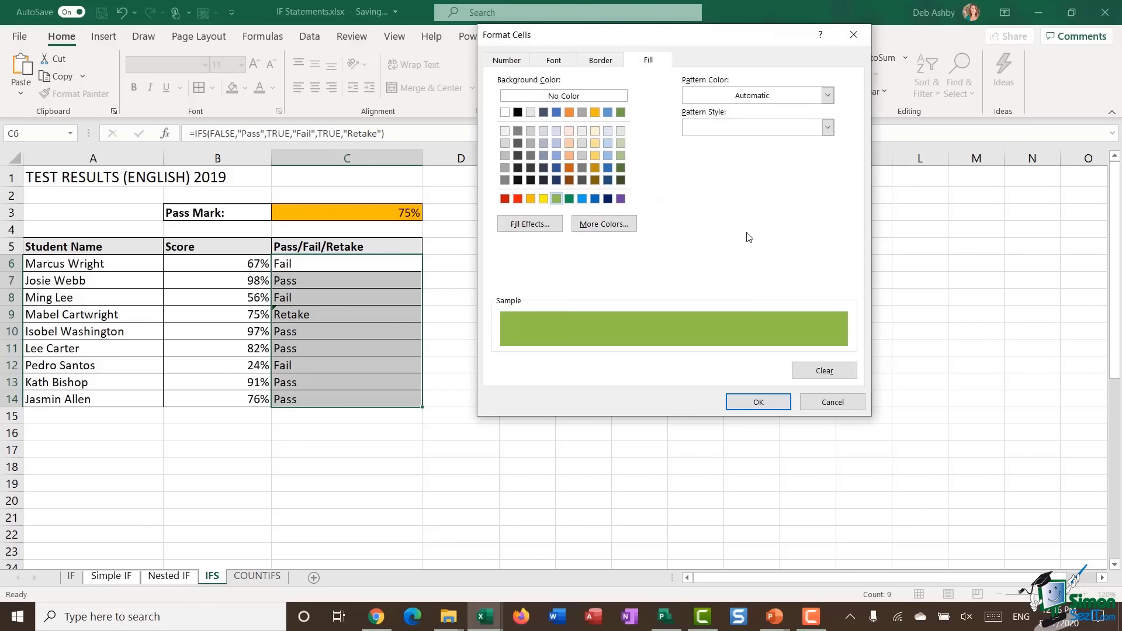
click(754, 401)
click(751, 351)
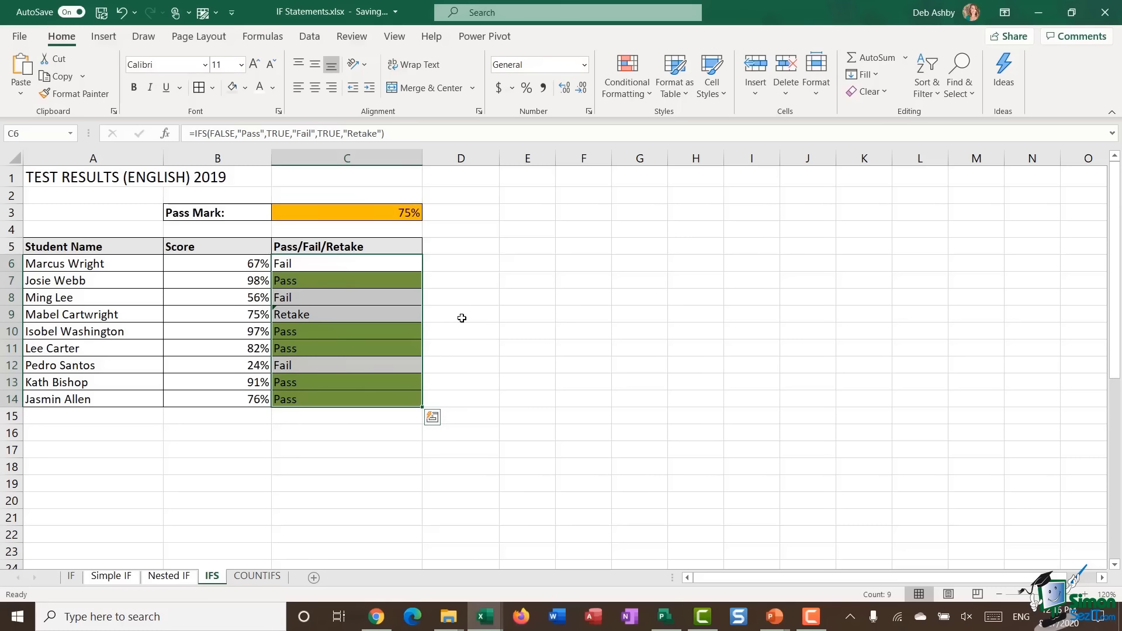
click(489, 307)
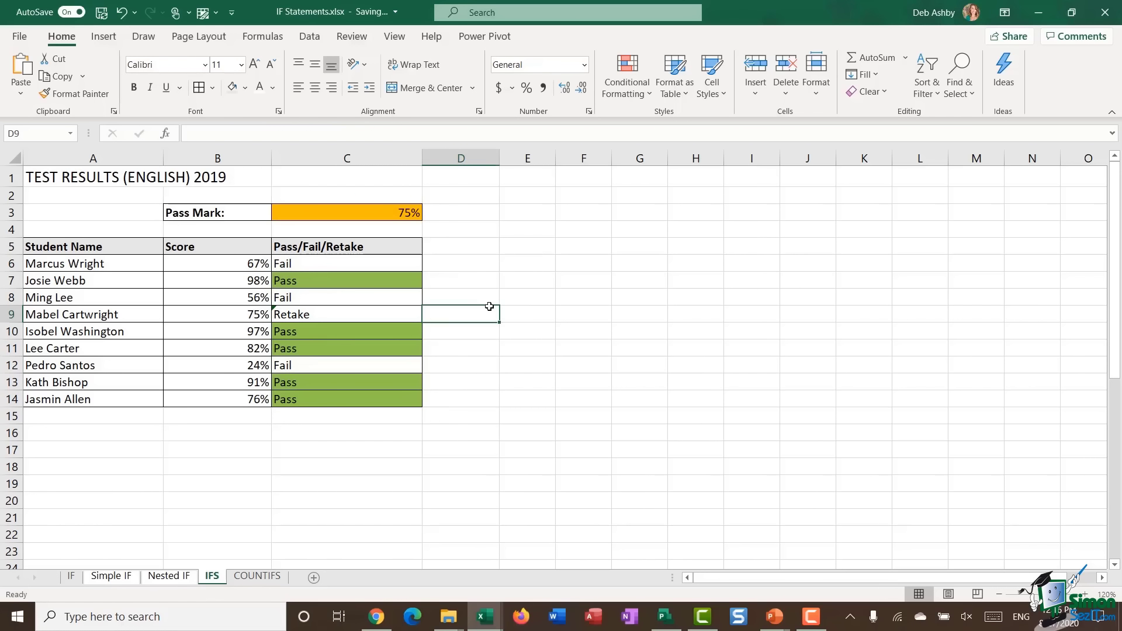
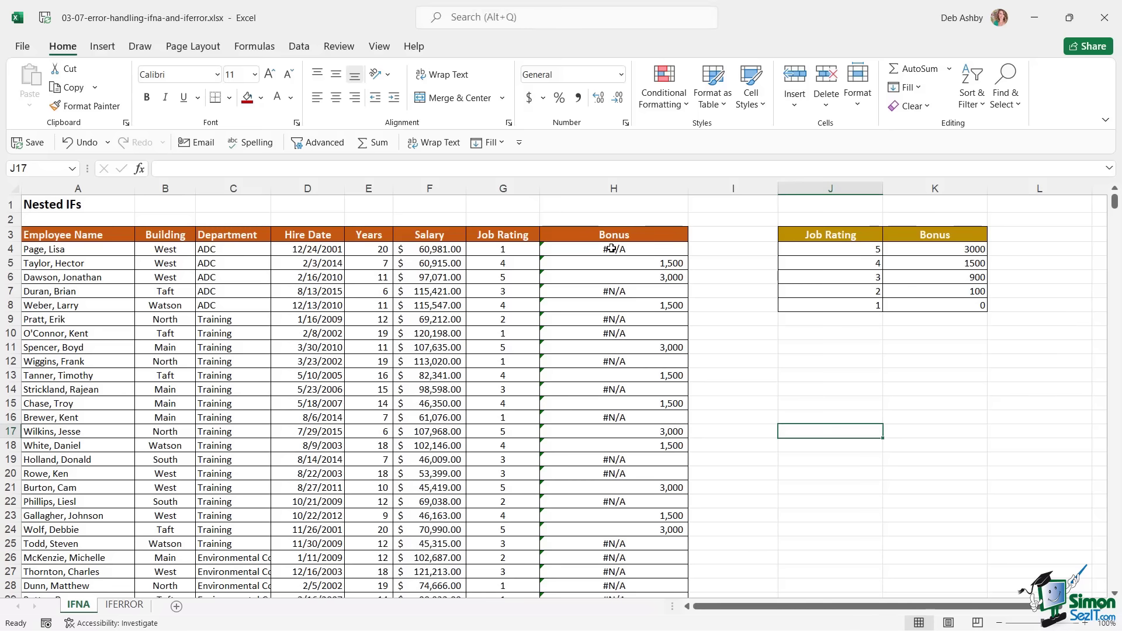
- Examine the IFS formulas down the Bonus column from H4, comparing the bonuses with the job ratings in column G
click(629, 248)
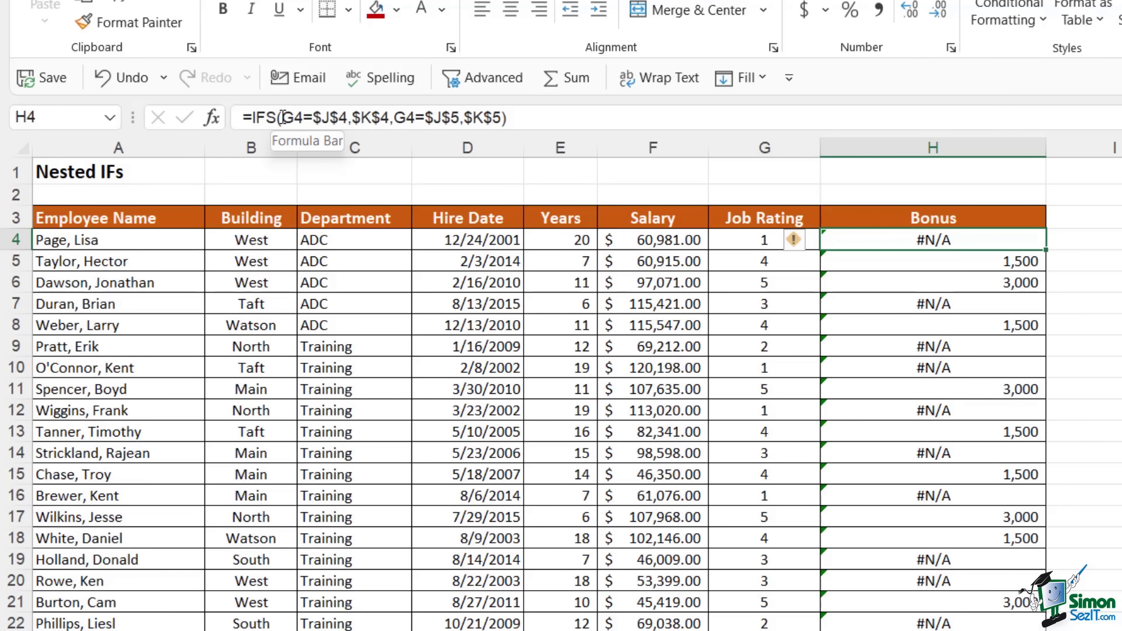
click(918, 261)
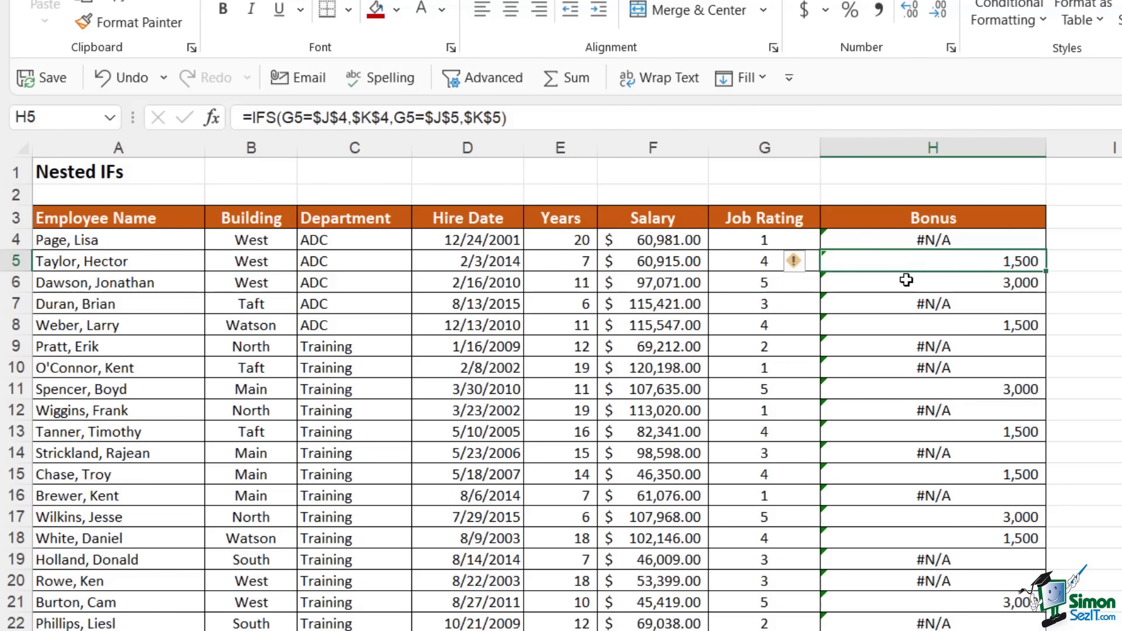
click(907, 280)
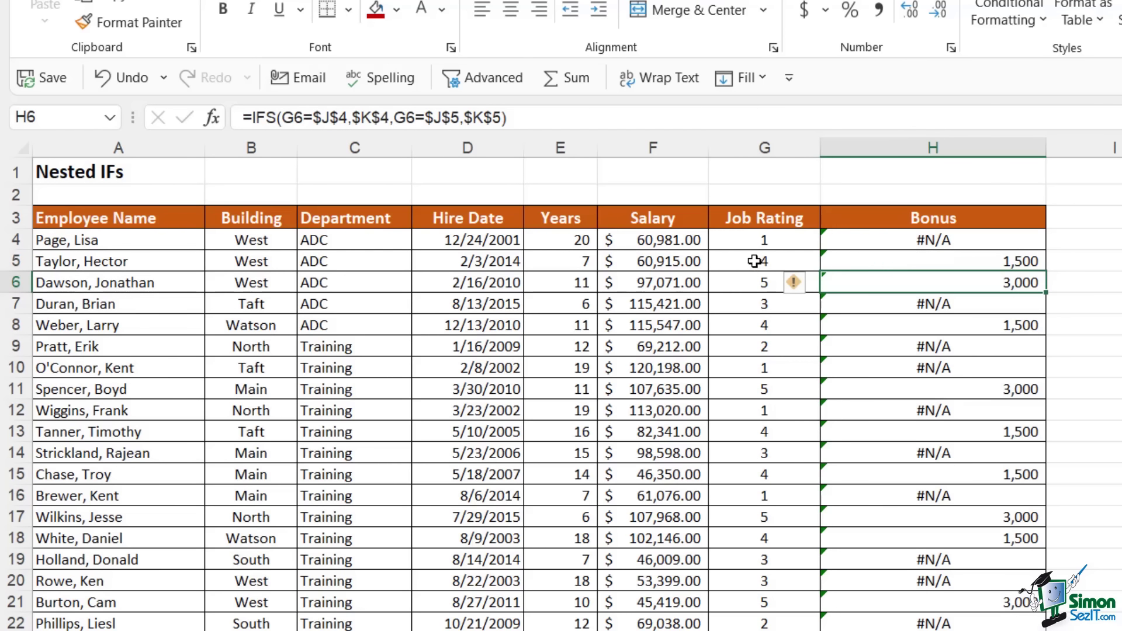
click(756, 262)
drag(753, 279, 781, 280)
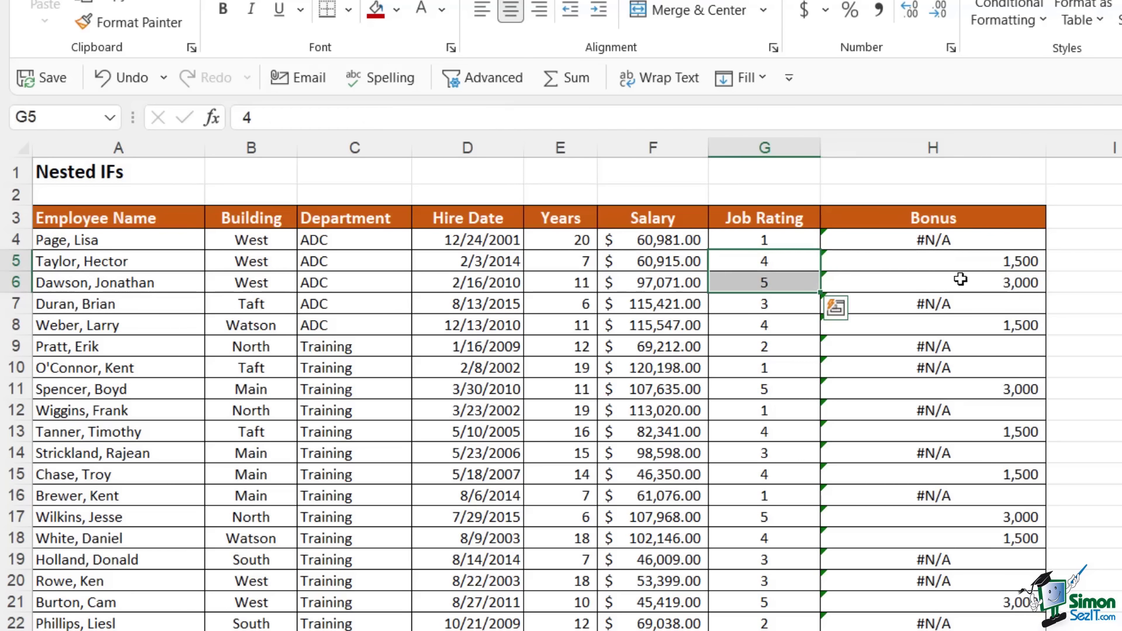
drag(985, 264, 985, 286)
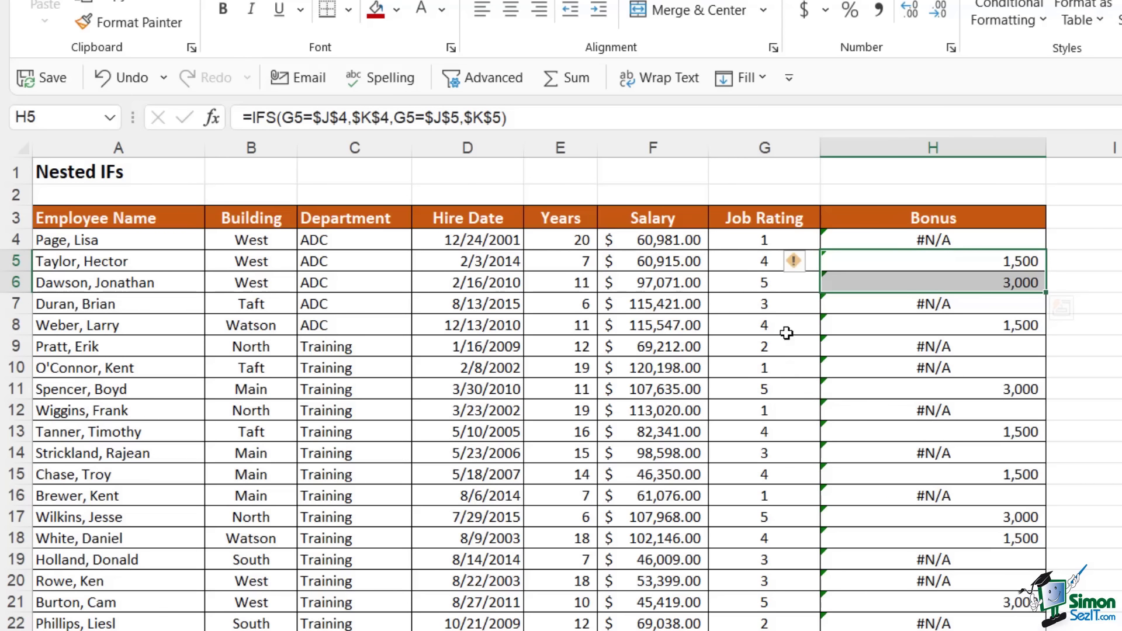
key(Down)
key(Down)
key(Down)
key(Down)
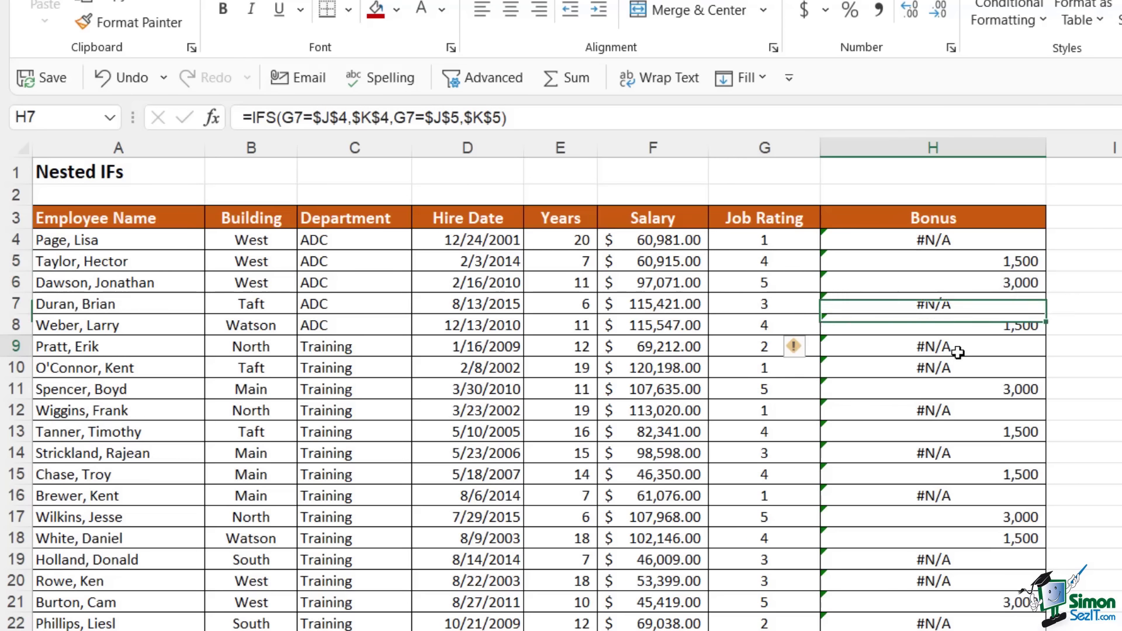
key(Down)
key(Down)
key(Down)
key(Down)
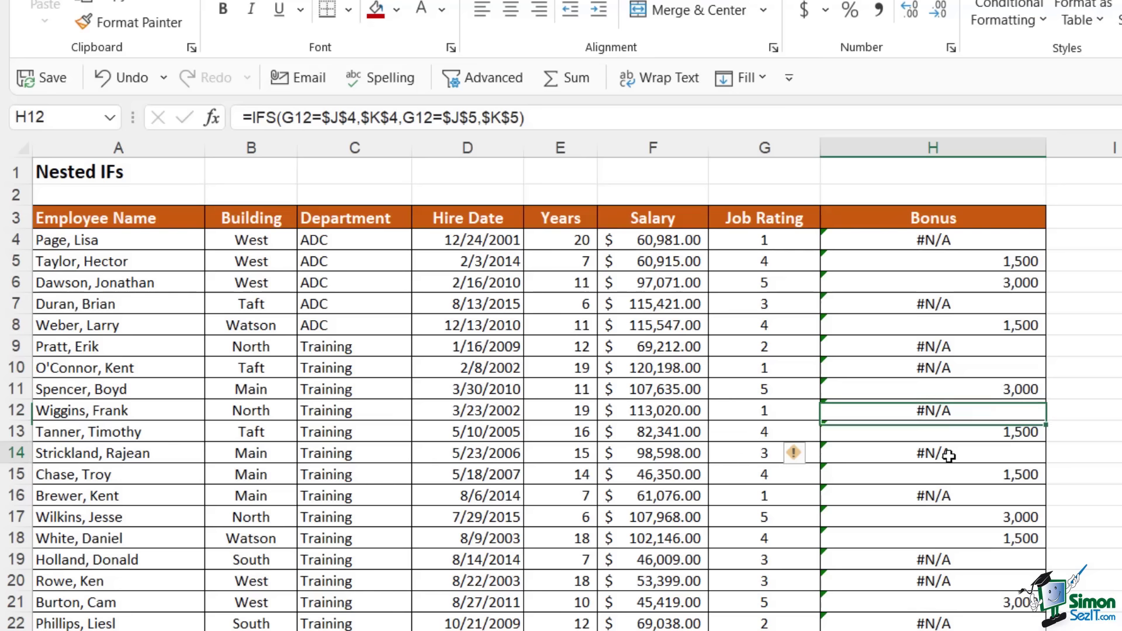
click(936, 247)
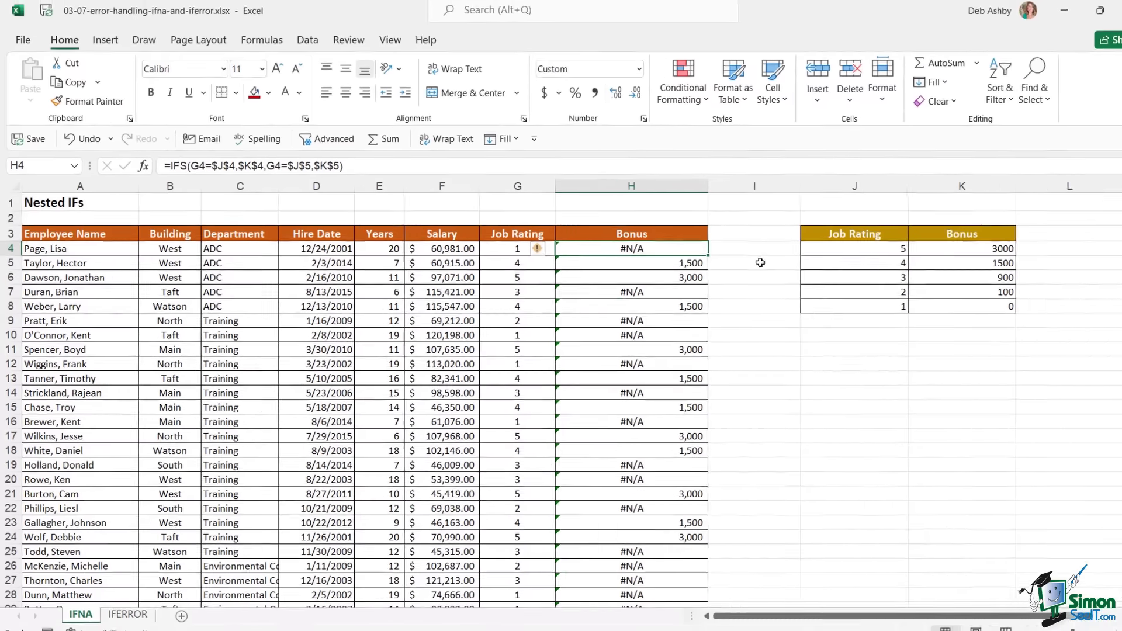
click(1082, 257)
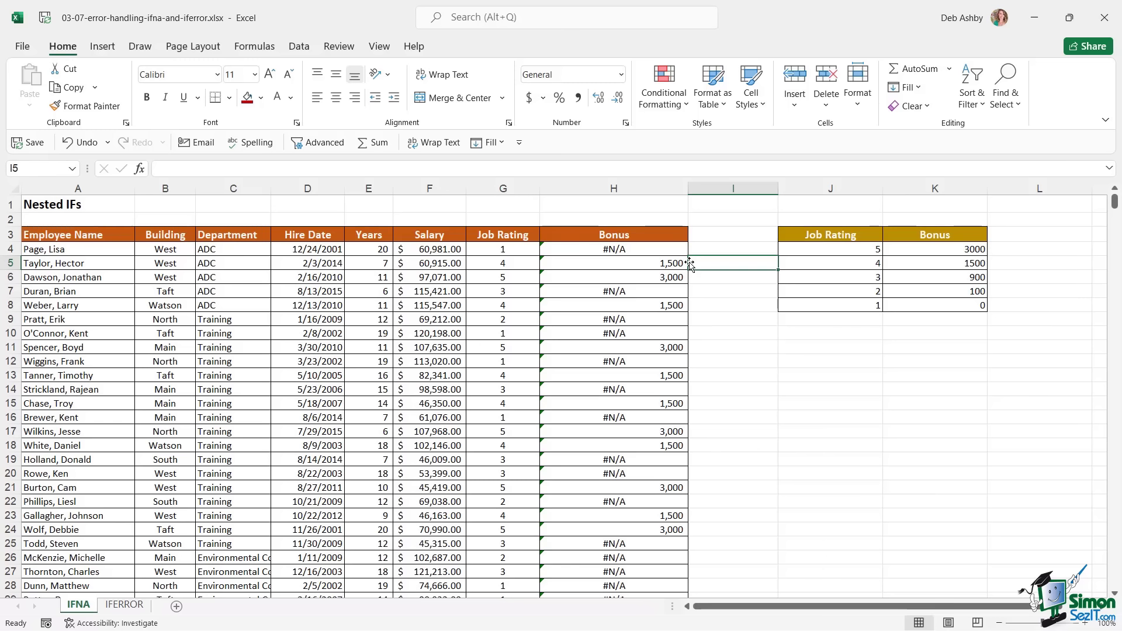
- Look up the IFNA function's description among the logical functions and inspect the #N/A cells in the Bonus column
click(253, 50)
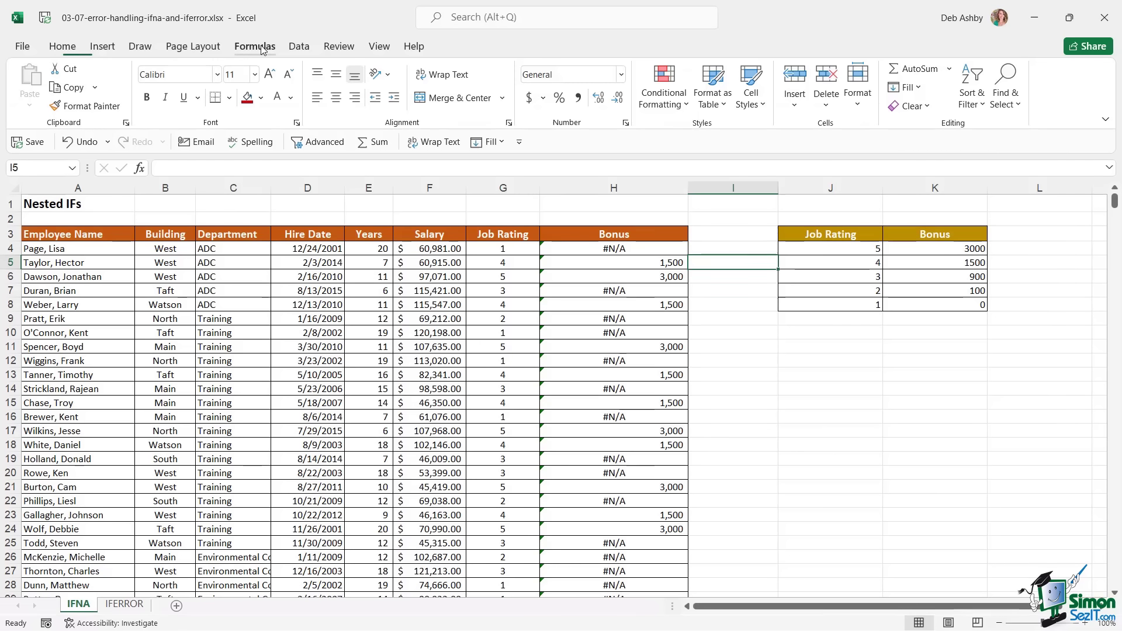
click(199, 105)
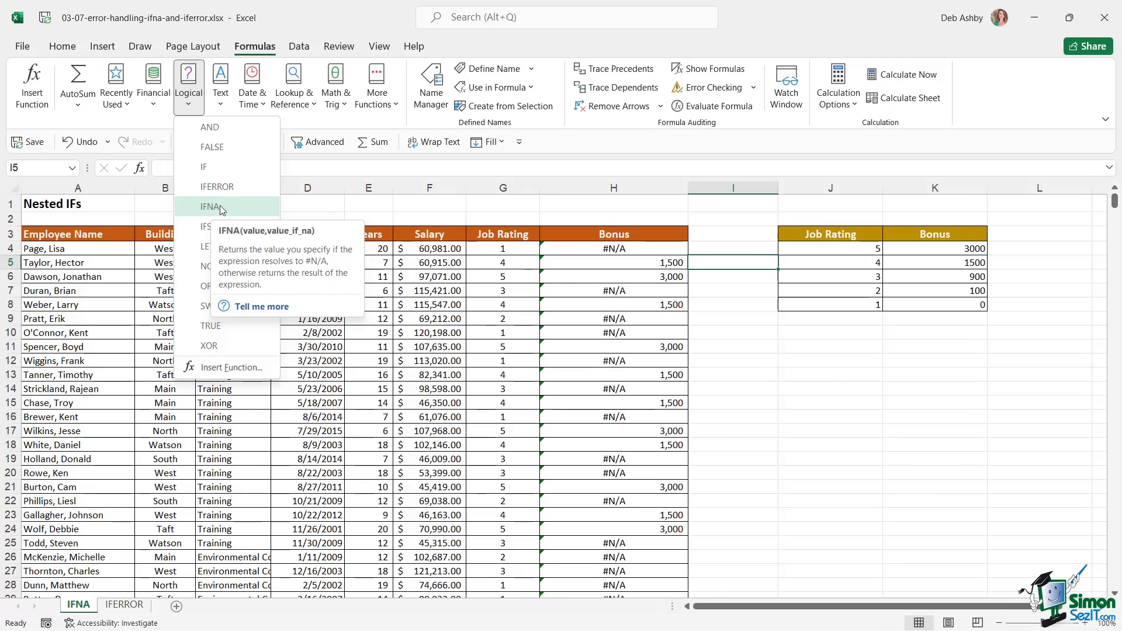
click(832, 364)
click(832, 362)
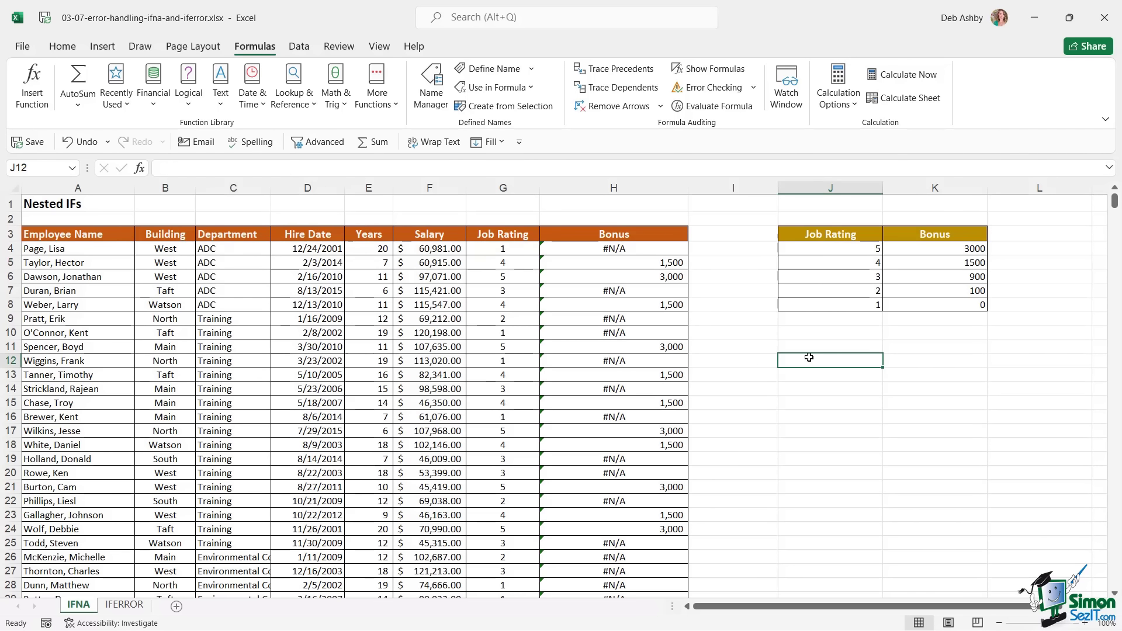
click(623, 249)
click(621, 291)
click(626, 318)
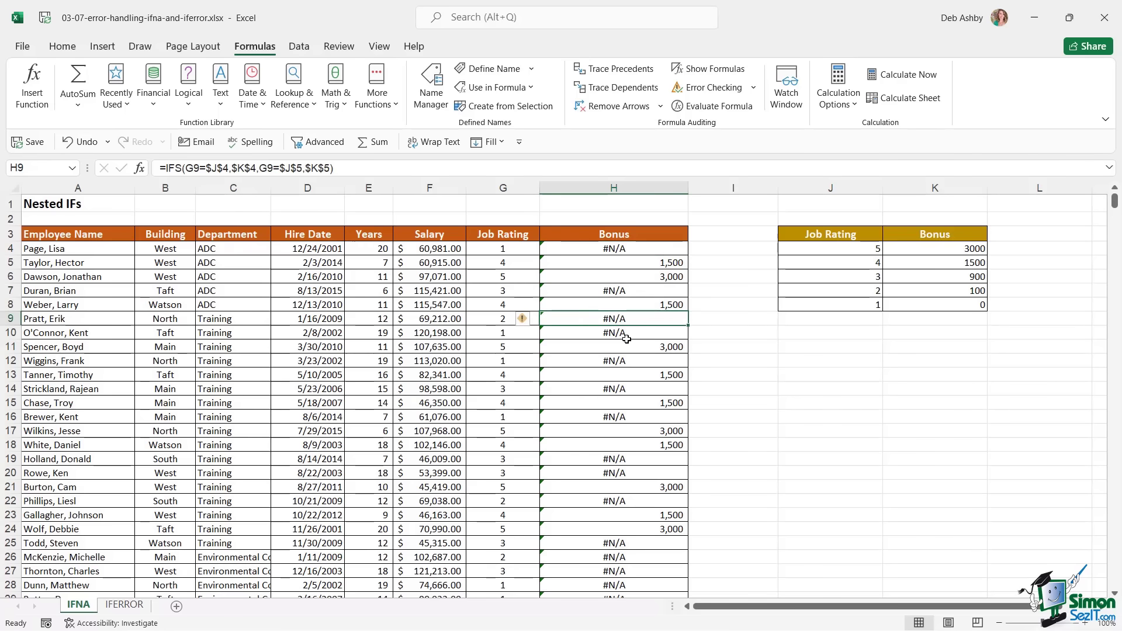
click(624, 333)
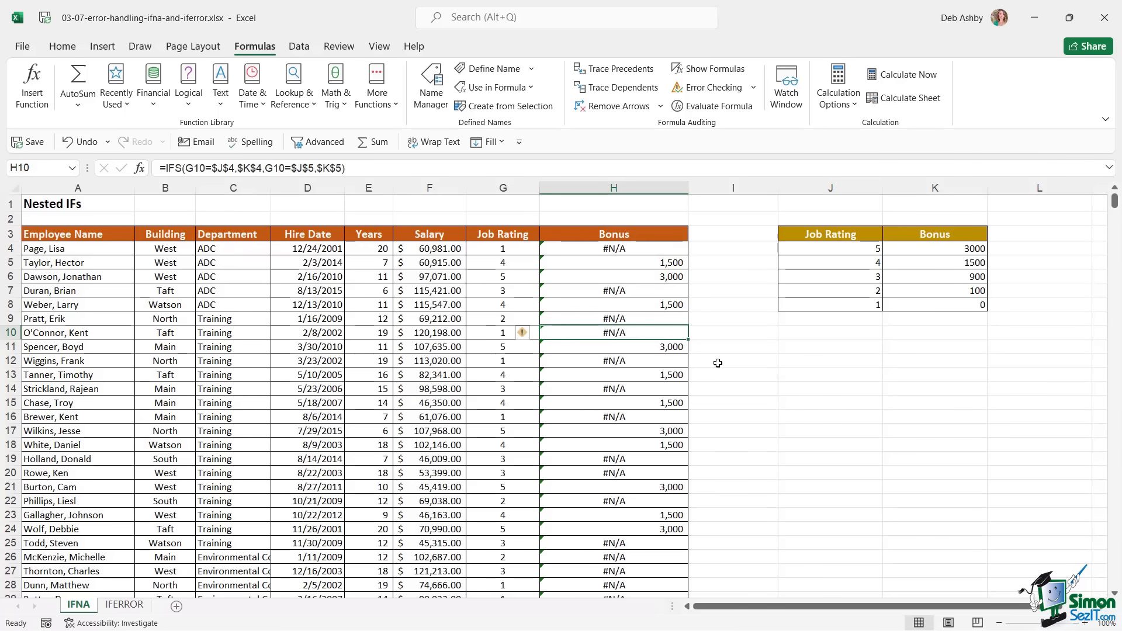
- Wrap the IFS formula in H4 in an IFNA function that returns "No Bonus" for #N/A errors
click(623, 250)
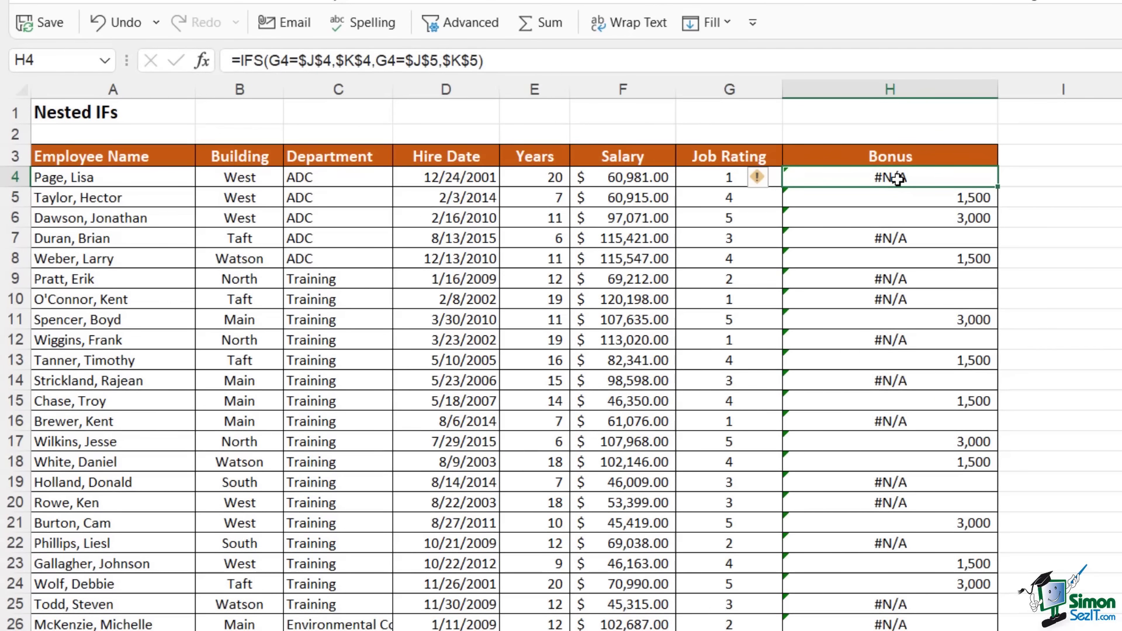
click(243, 60)
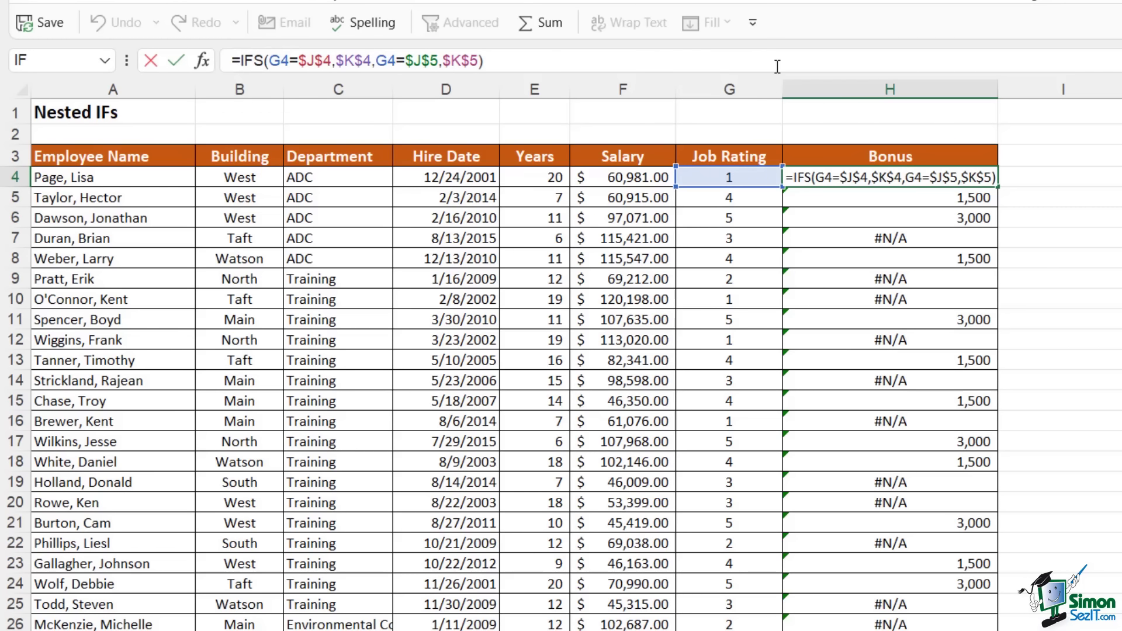
text(IFNA)
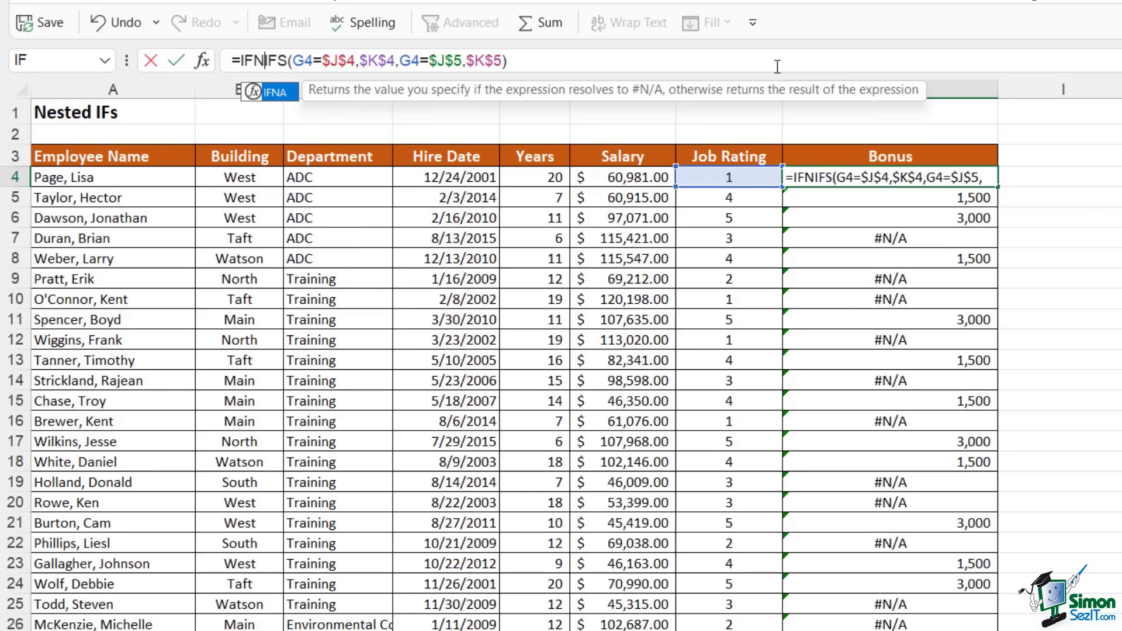
text(()
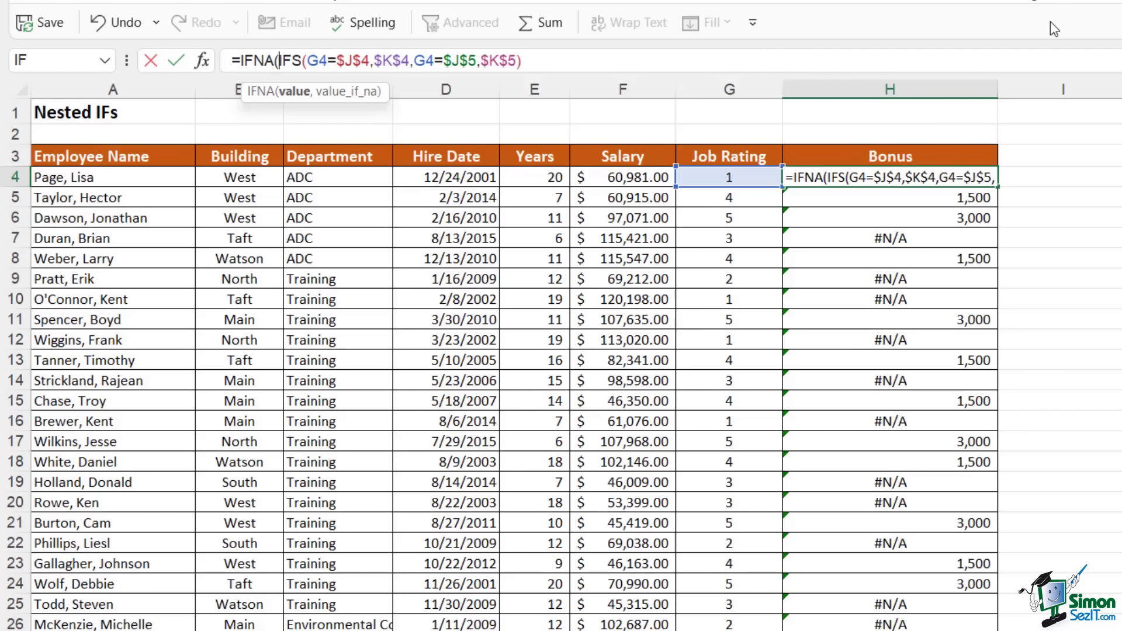
click(542, 61)
text(,)
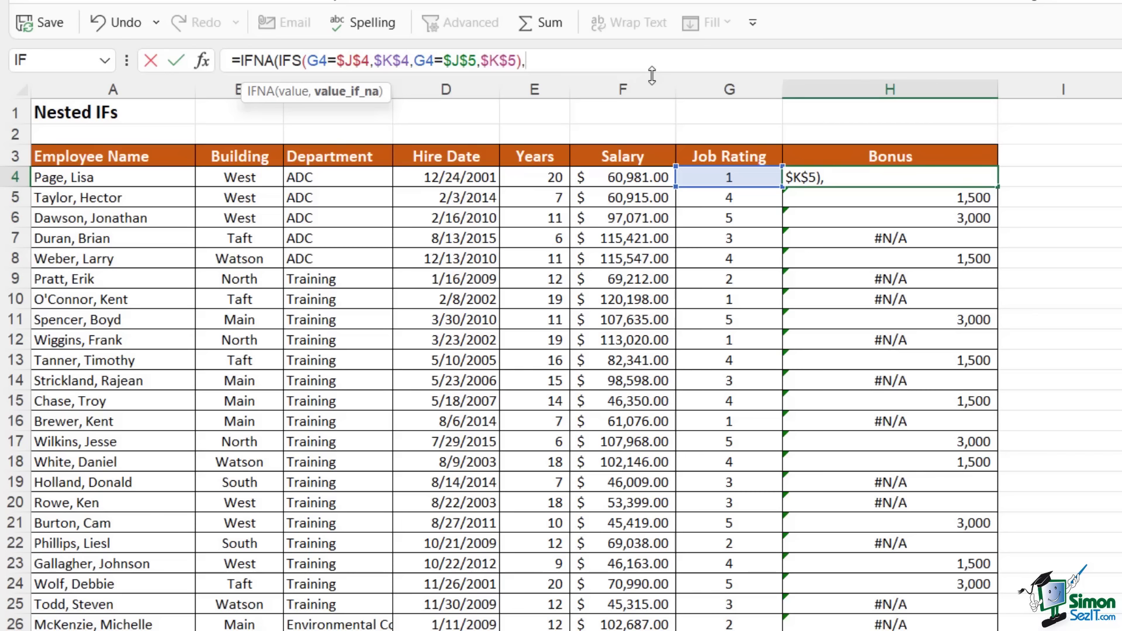
text("No Bo)
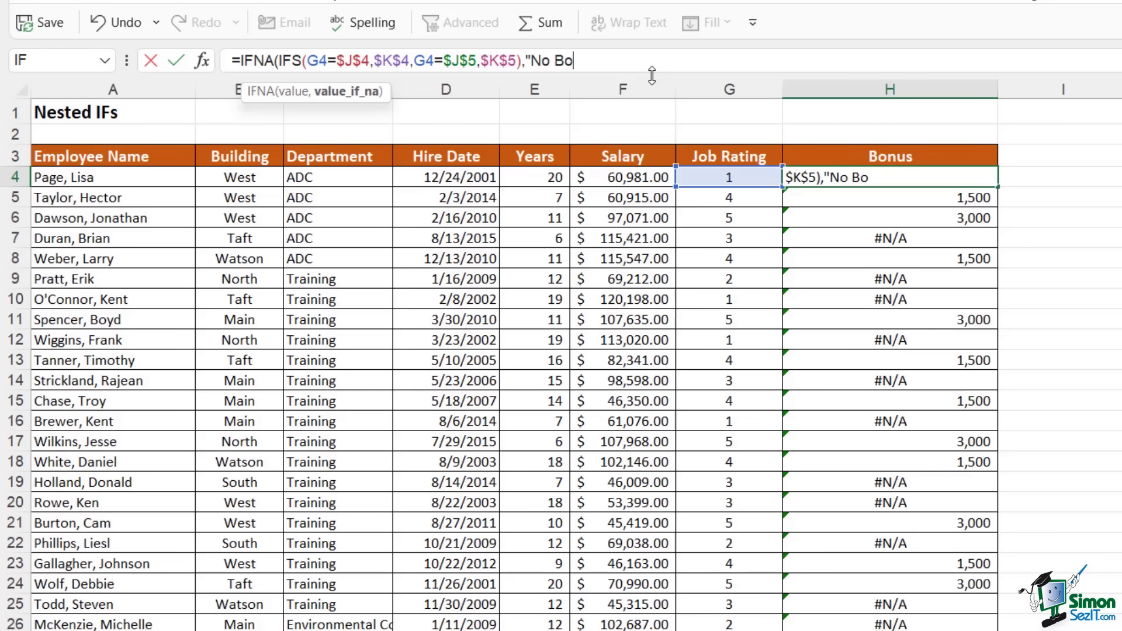
text(nus"))
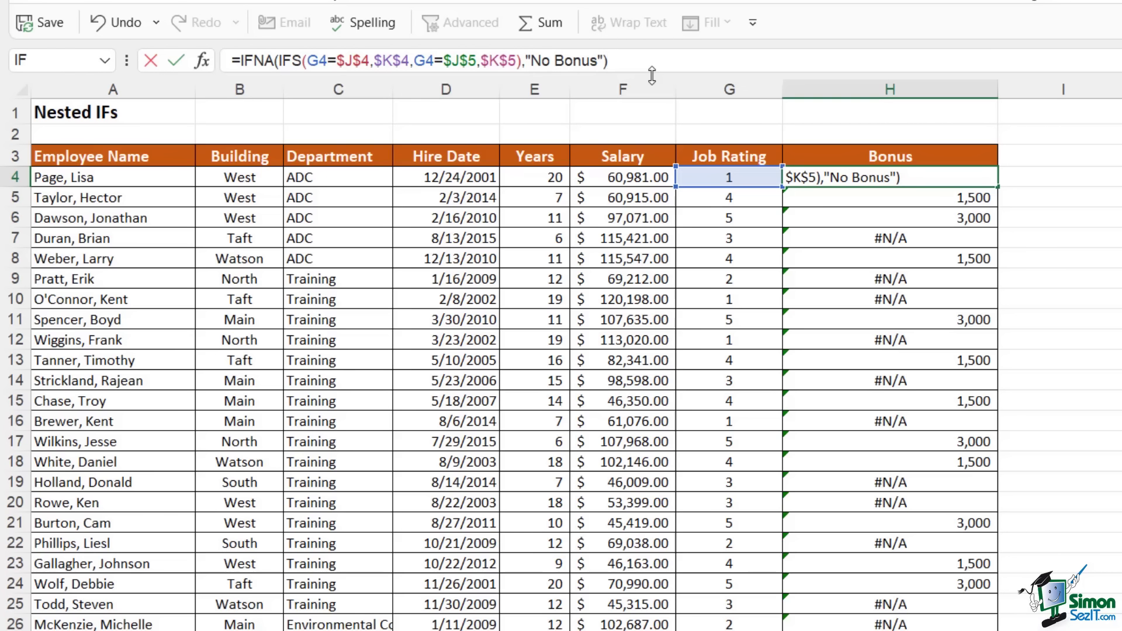
key(Return)
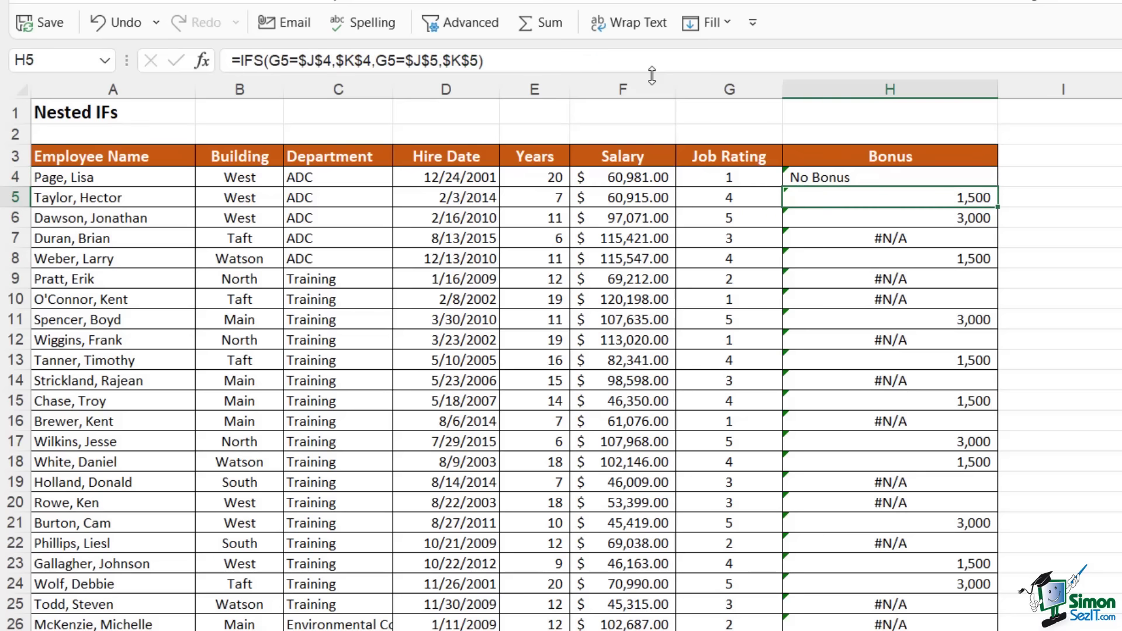
- Copy the IFNA formula from H4 down the rest of the Bonus column
click(963, 178)
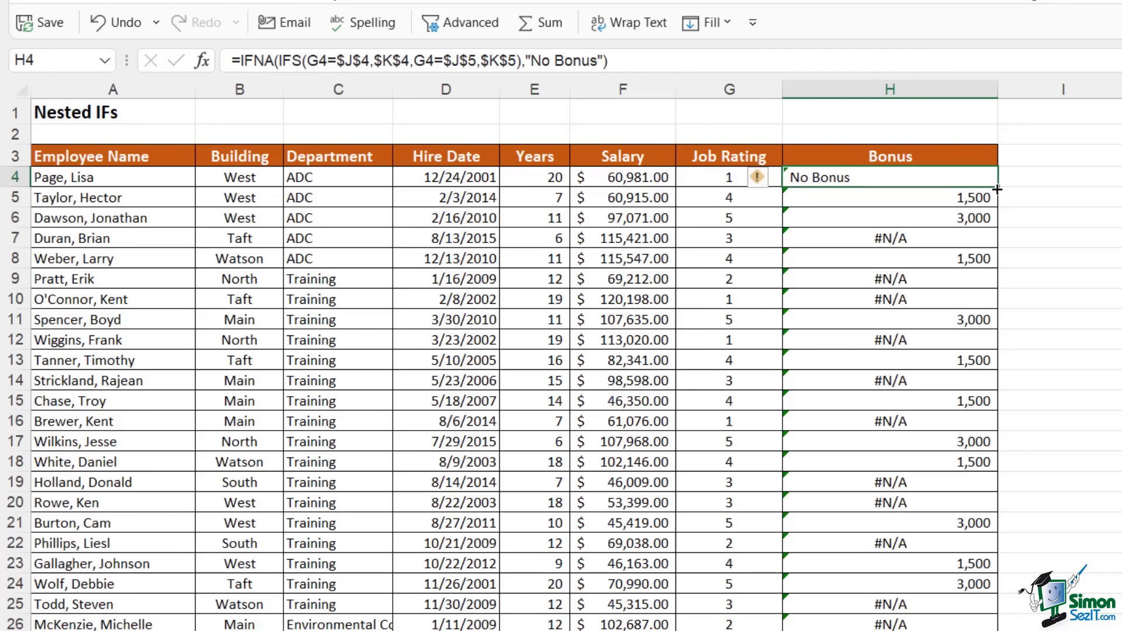
double_click(1000, 189)
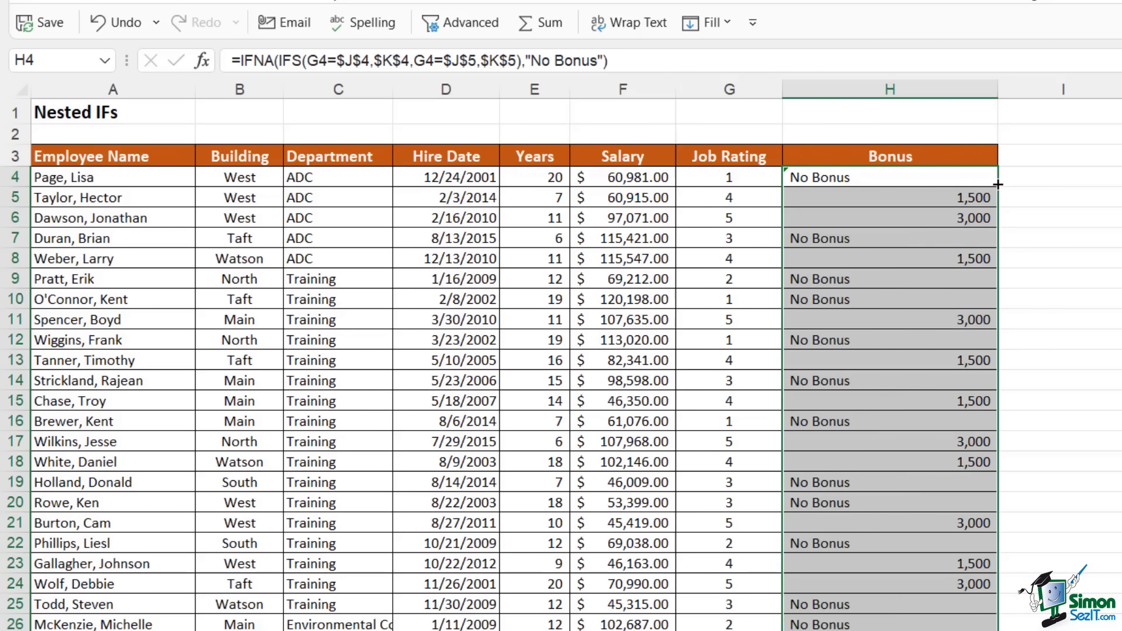
click(1085, 272)
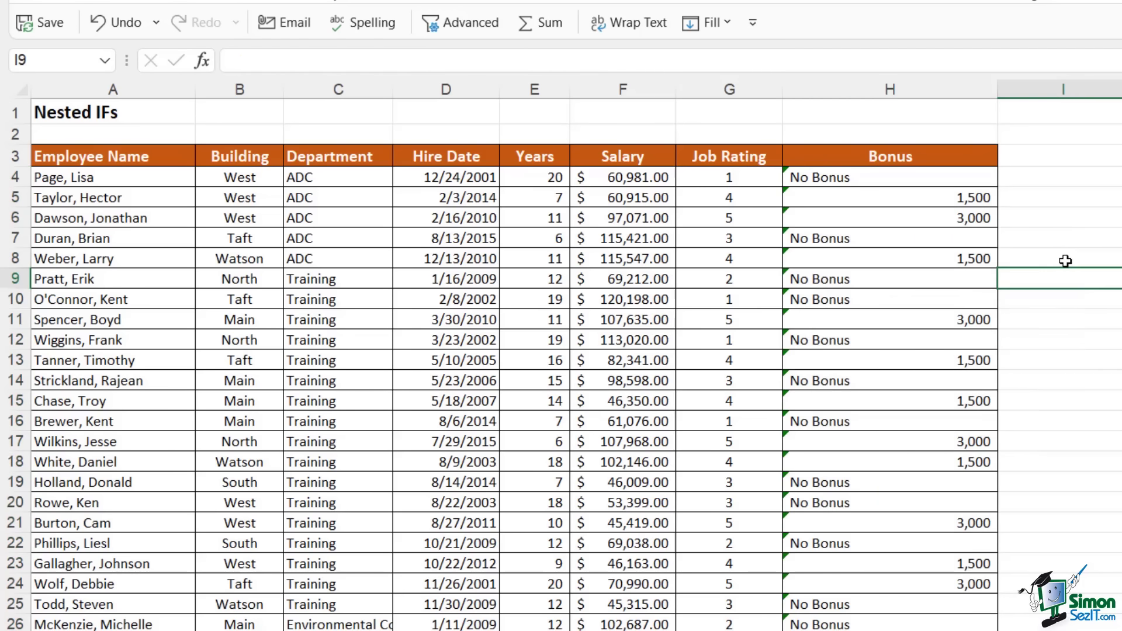
- Check the IFNA formulas behind the No Bonus cells in column H, from H4 down to H14
click(888, 176)
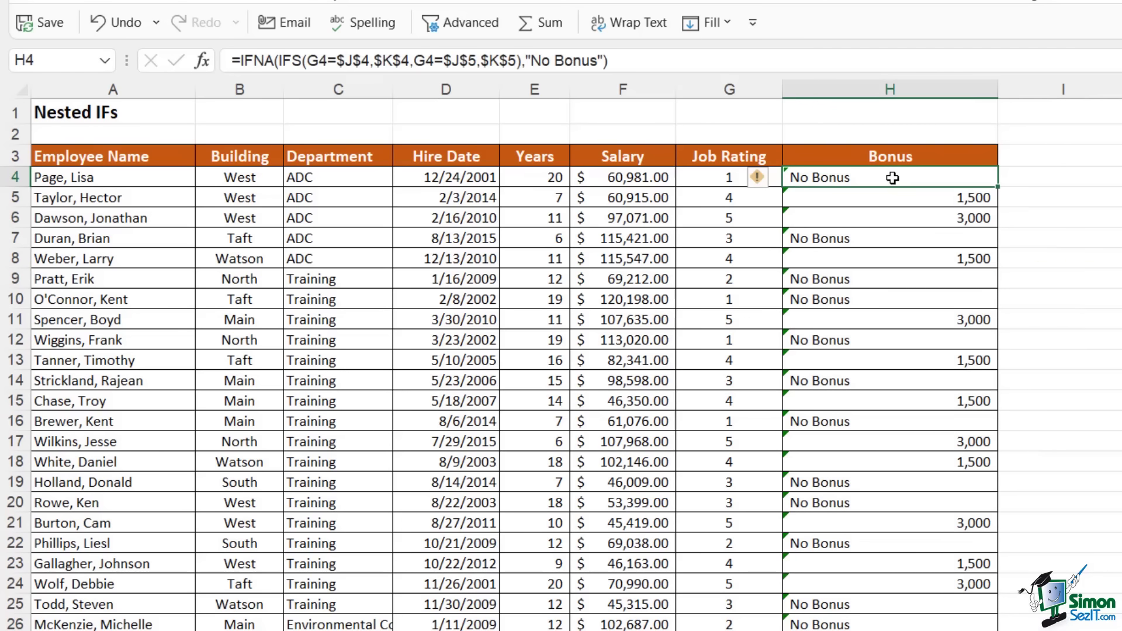
click(890, 238)
click(886, 279)
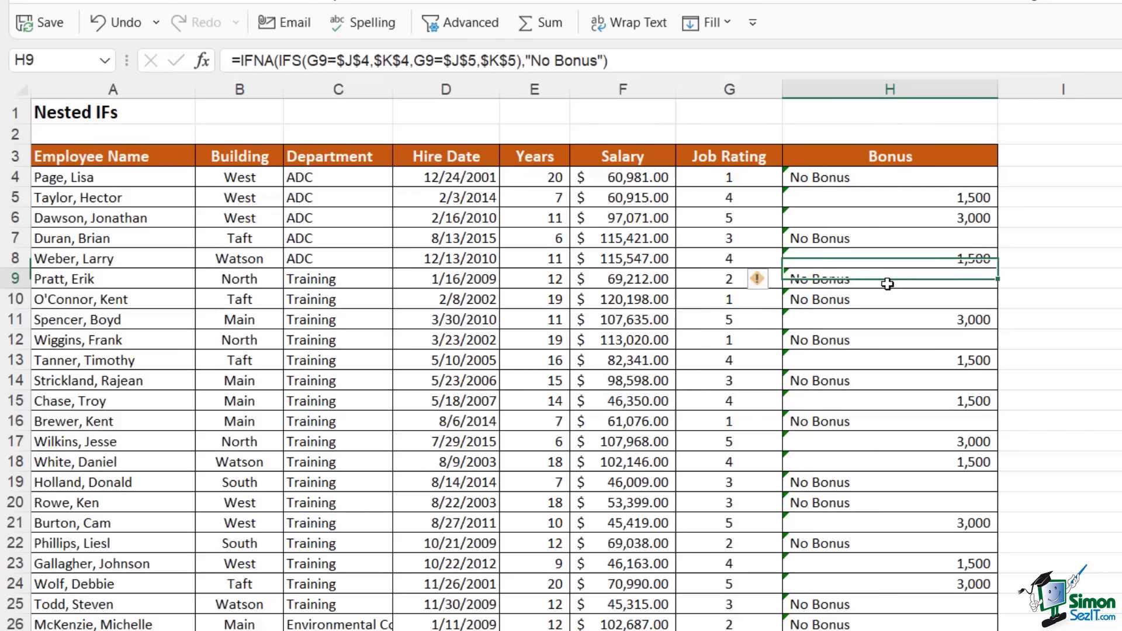
click(888, 299)
click(890, 341)
click(889, 380)
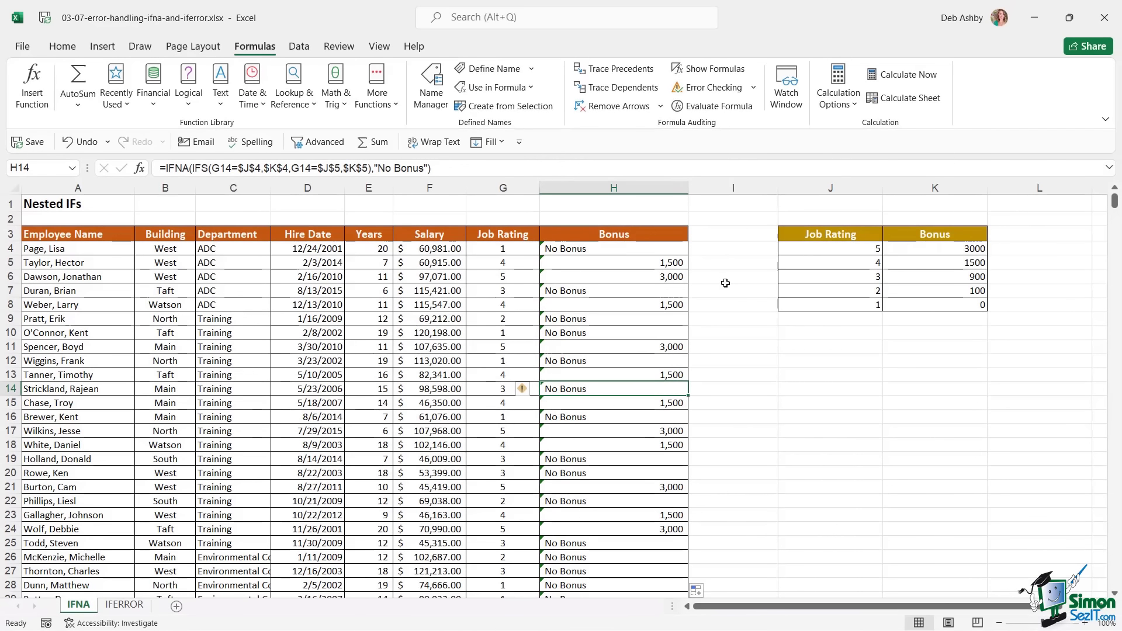
click(620, 255)
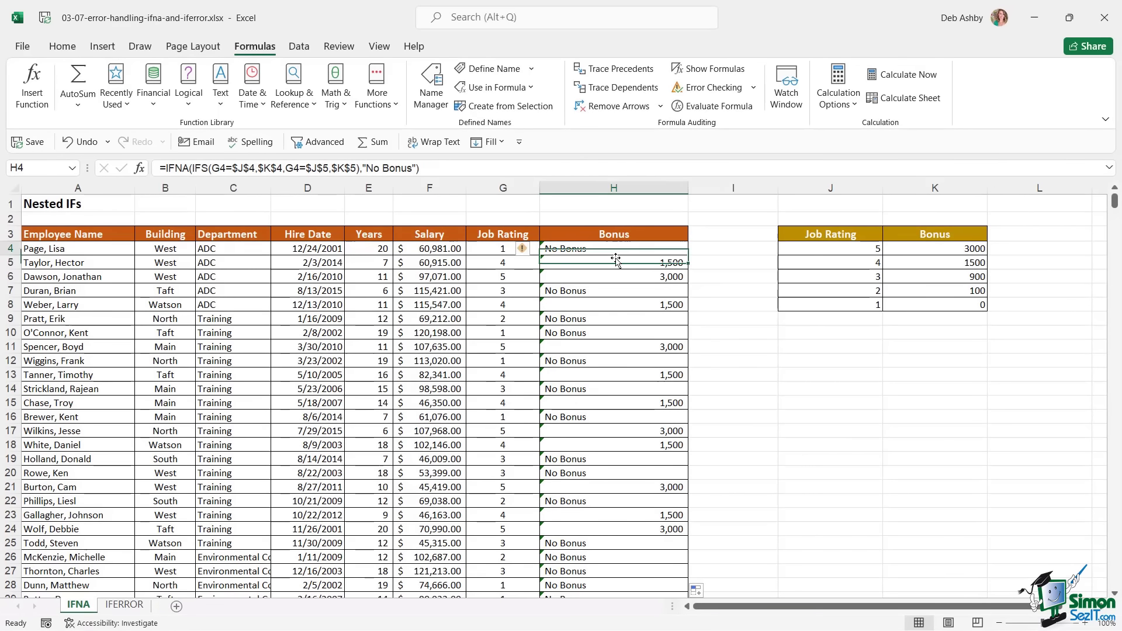
click(618, 292)
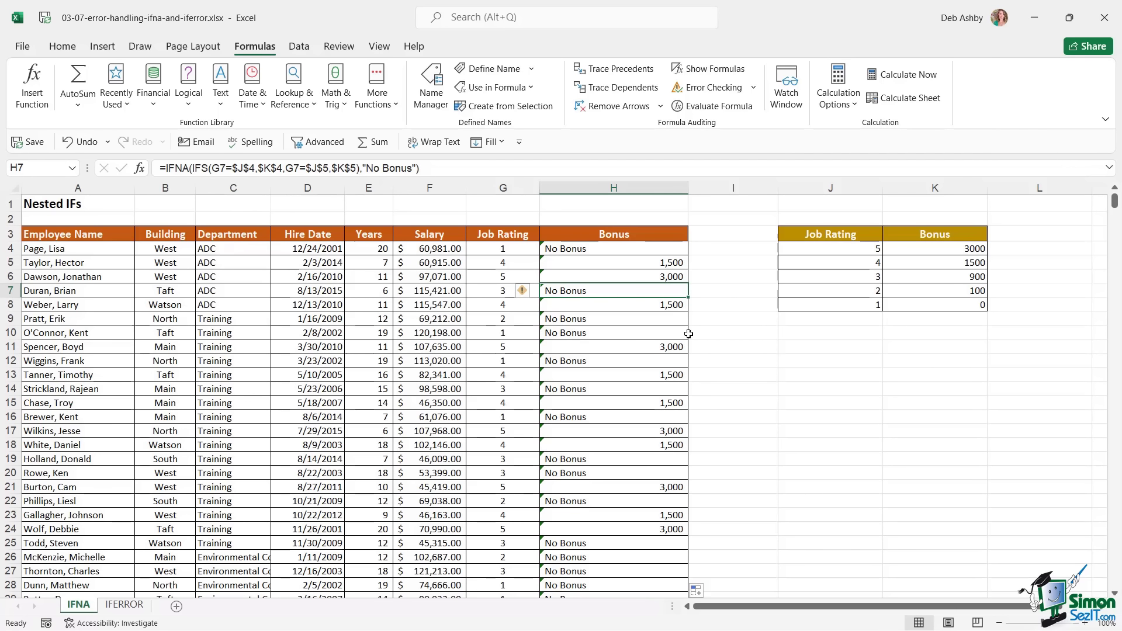
- Open the IFERROR sheet and inspect the IFS formula under Day in C11
click(136, 608)
click(488, 337)
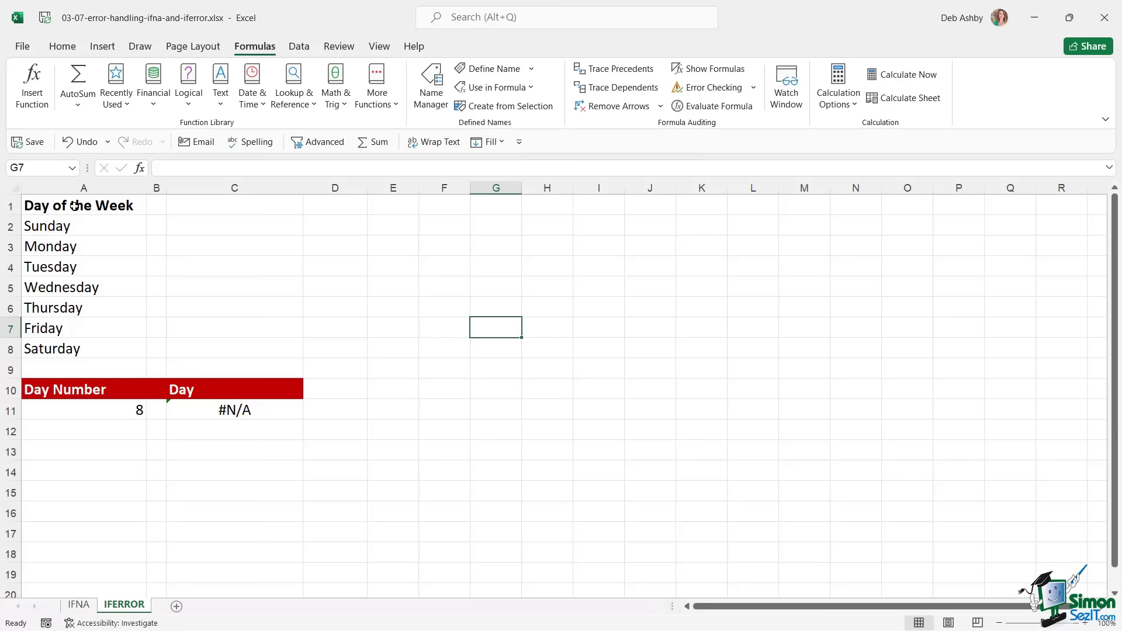
click(227, 412)
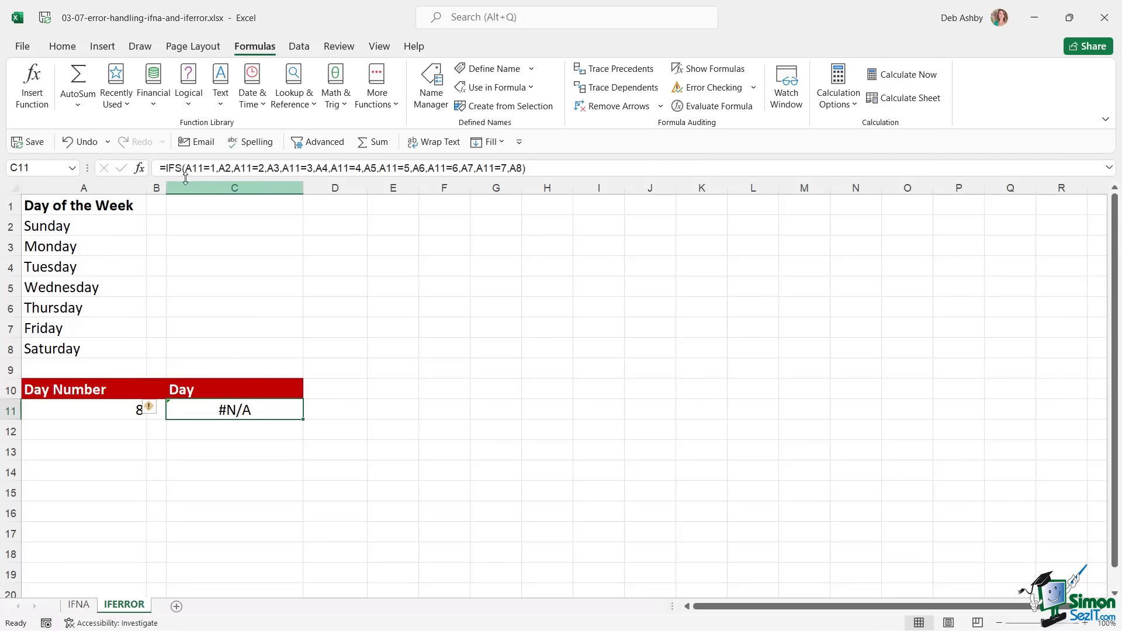
- Test the day lookup by setting the Day Number in A11 to 6, and return it to 8
click(124, 408)
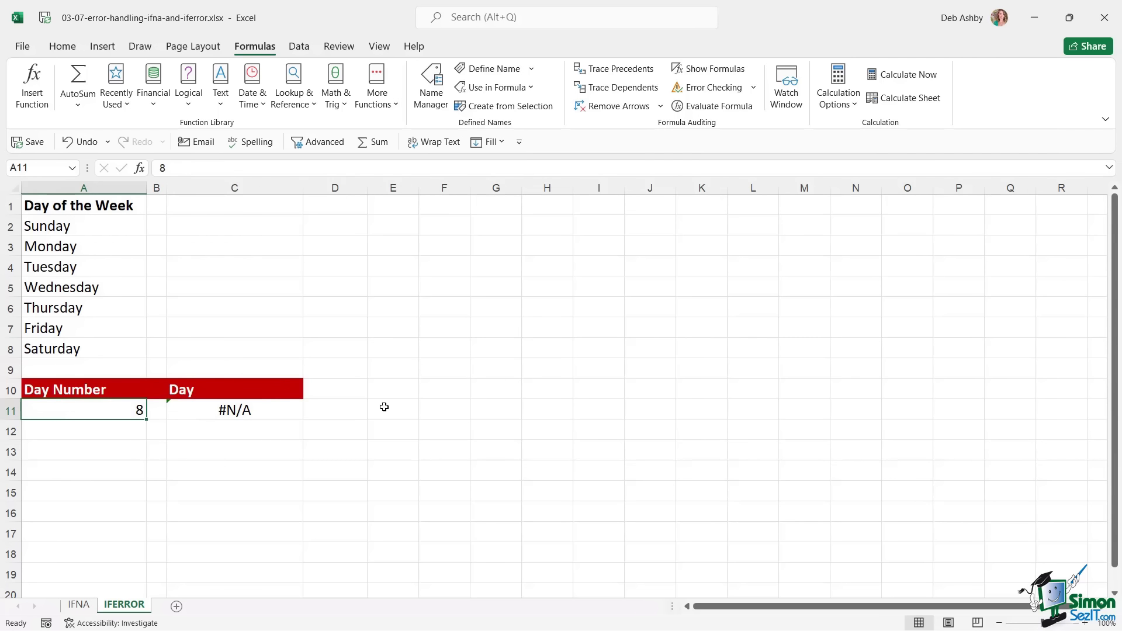
text(6)
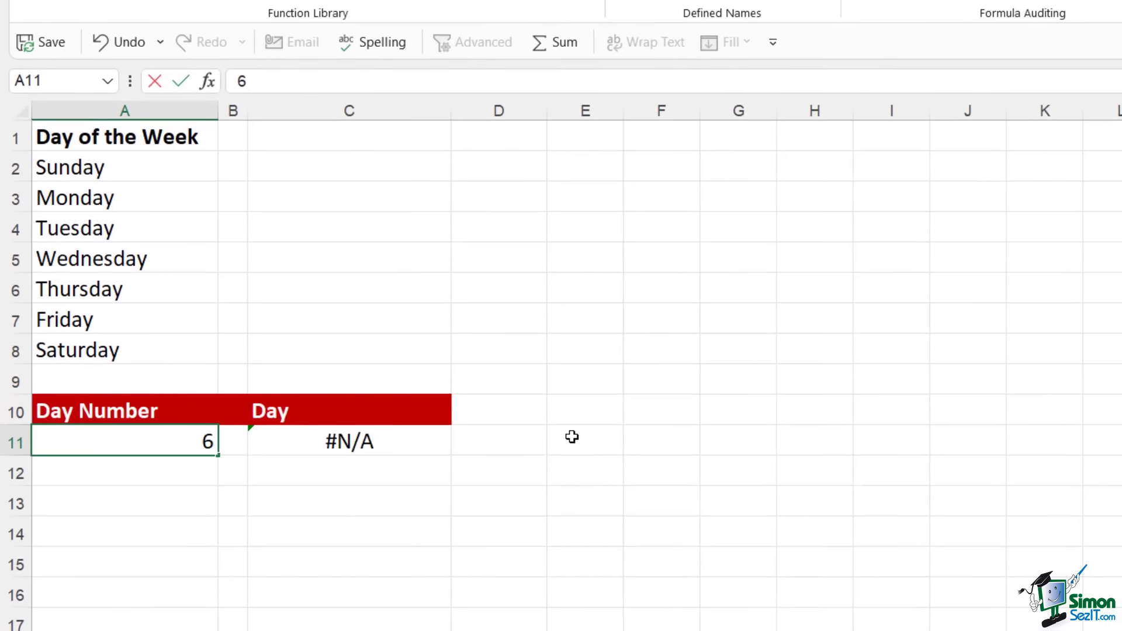
key(Return)
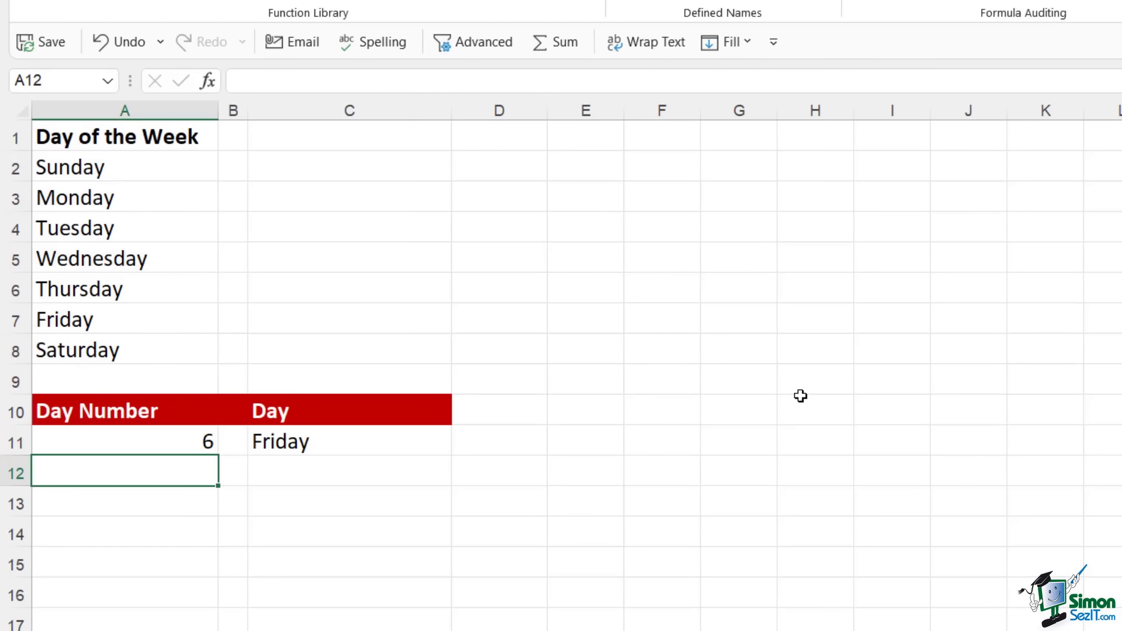
click(185, 443)
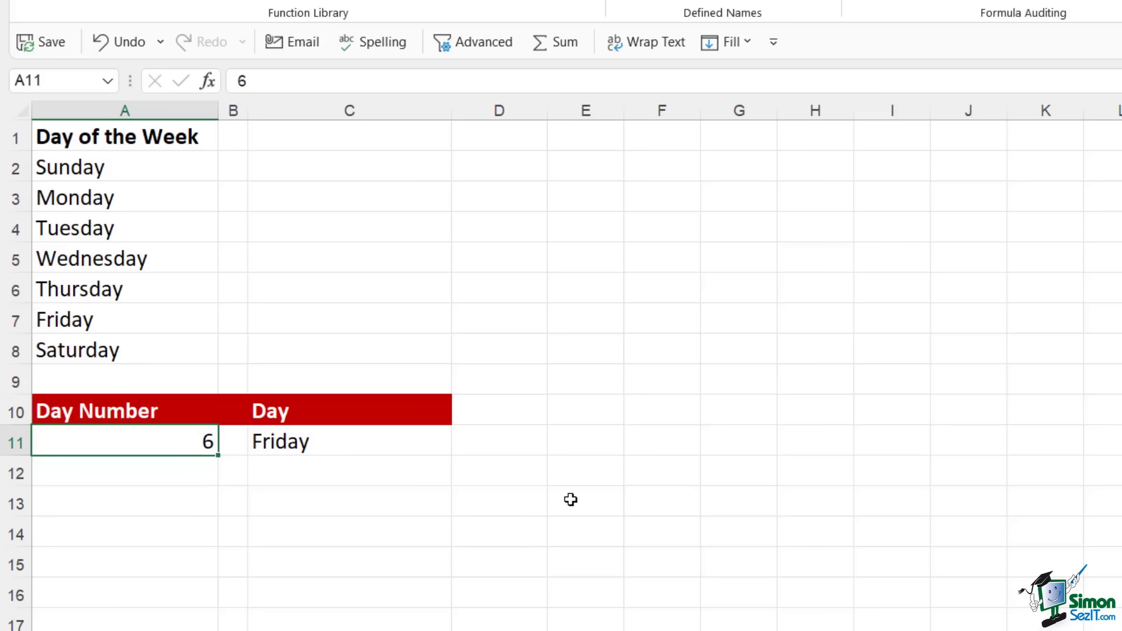
text(8)
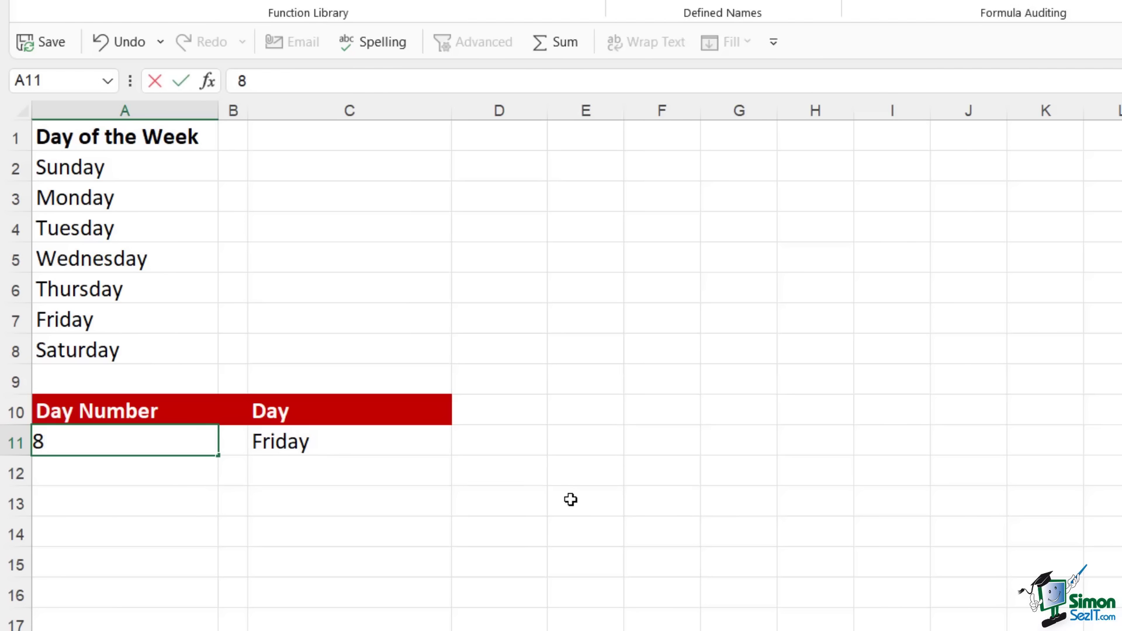
key(Return)
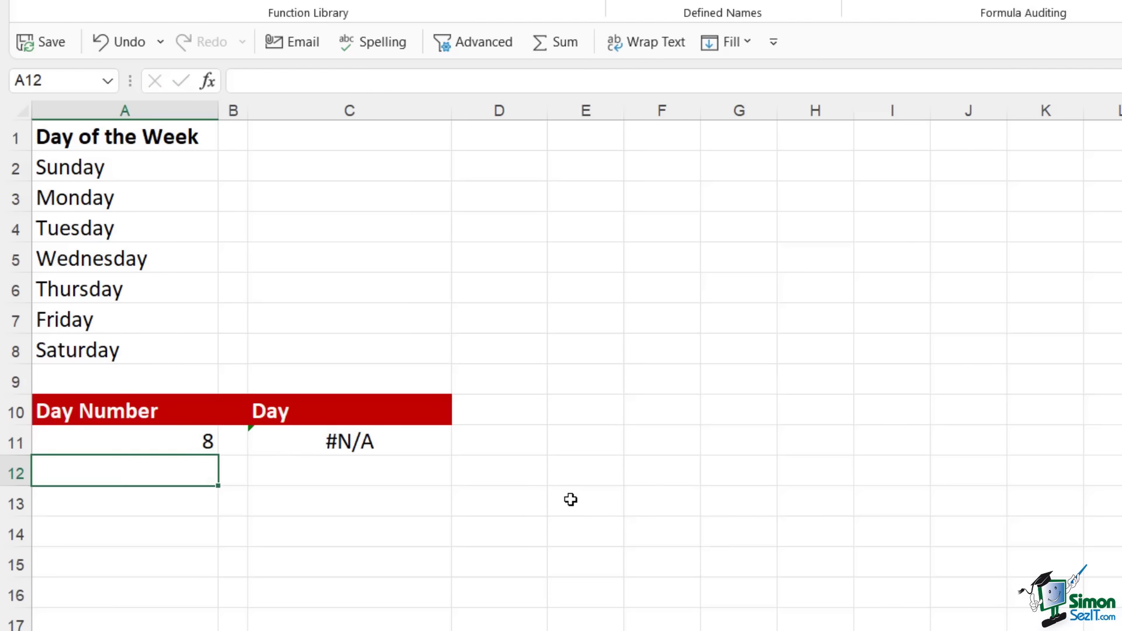
- Wrap the IFS formula in C11 in an IFERROR function, keeping the IFS as its value argument
click(345, 446)
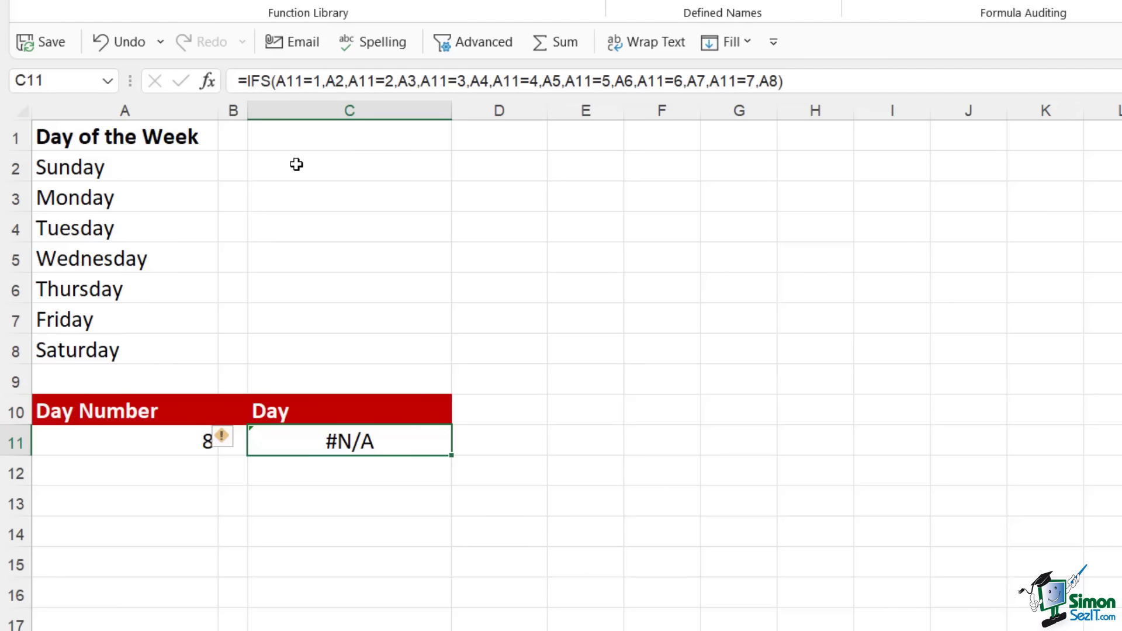
click(247, 81)
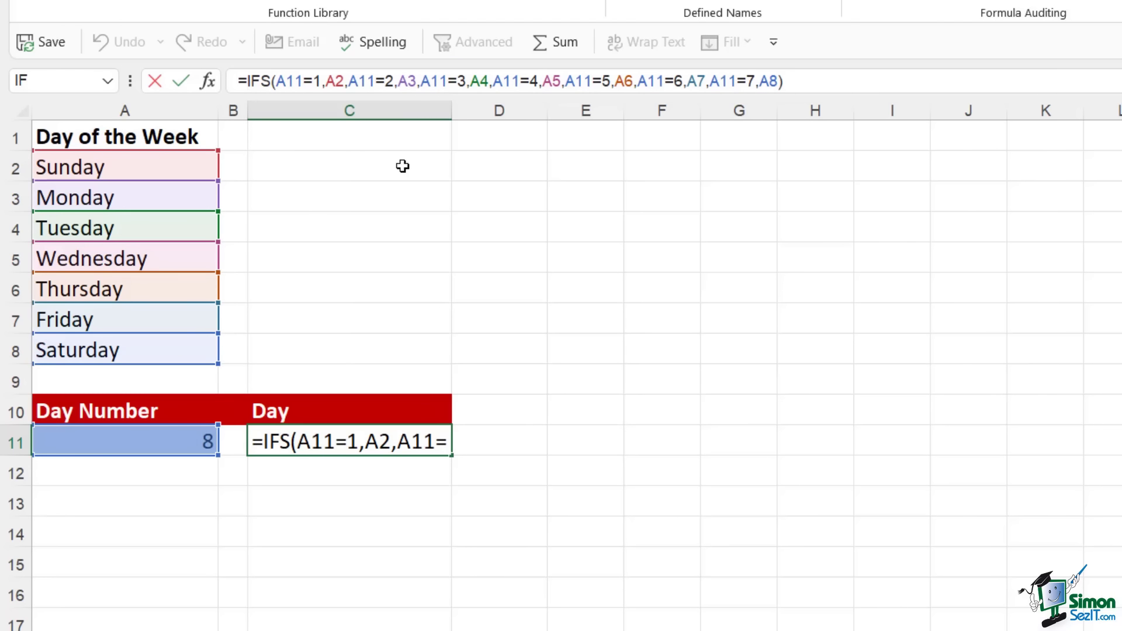
text(IFER)
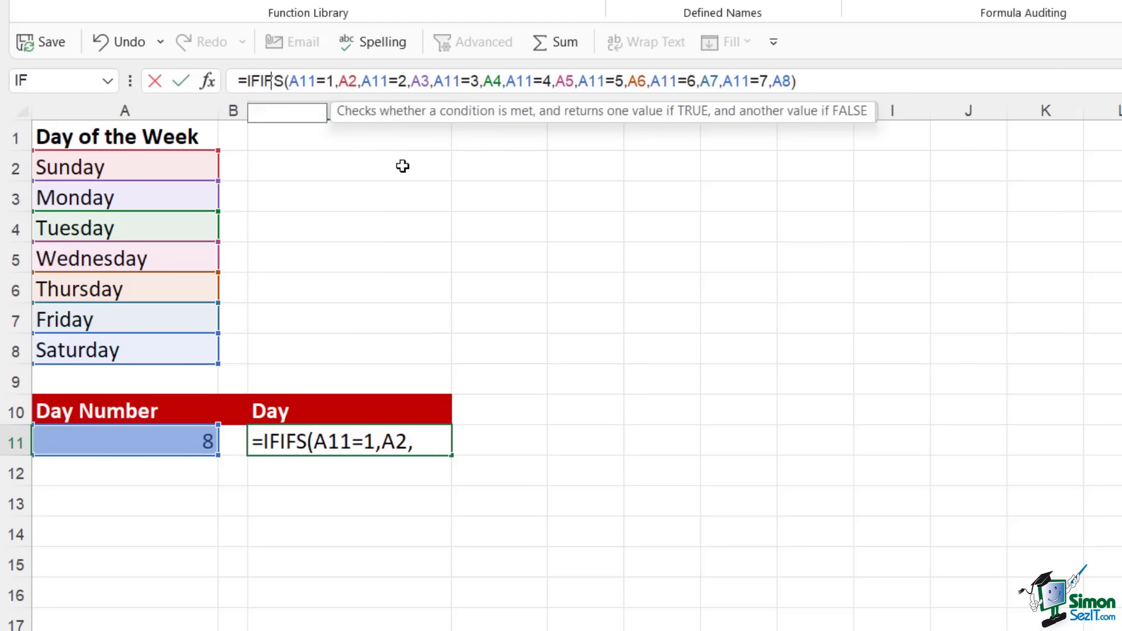
text(ROR()
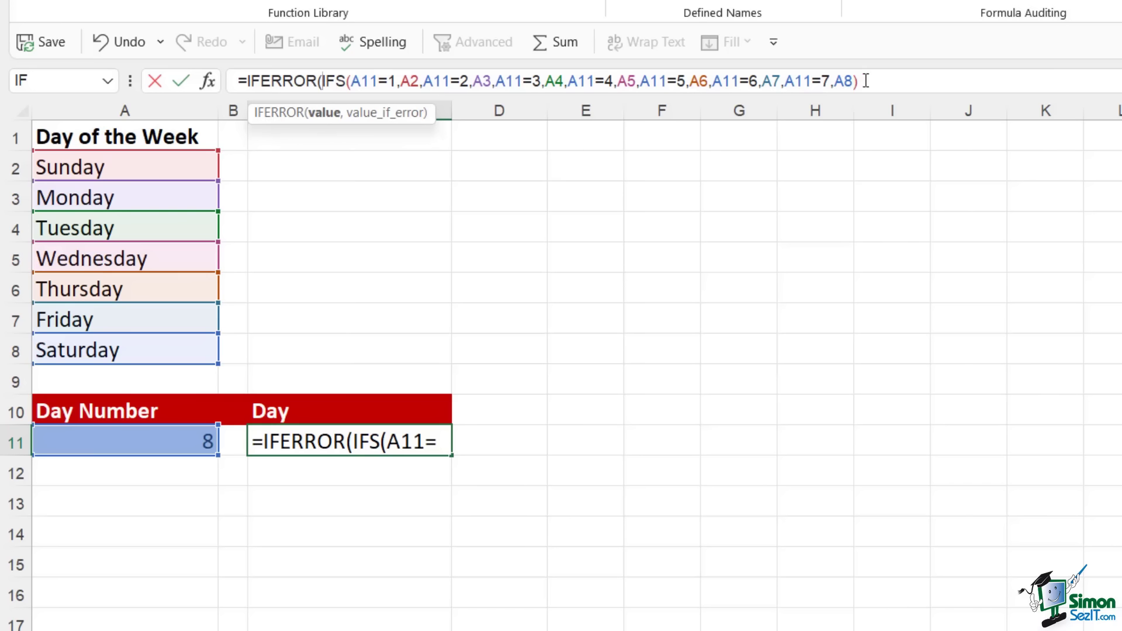
click(913, 81)
text(,)
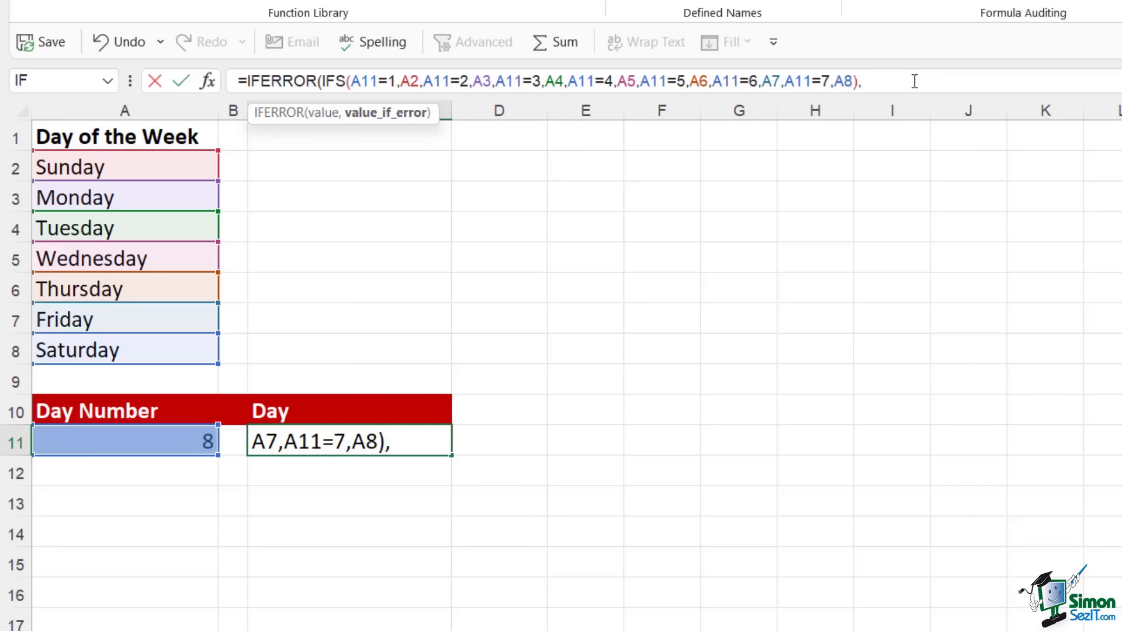
- Set the IFERROR fallback text in C11 to "Please enter a number between 1 and 7" and complete the formula
text("Please)
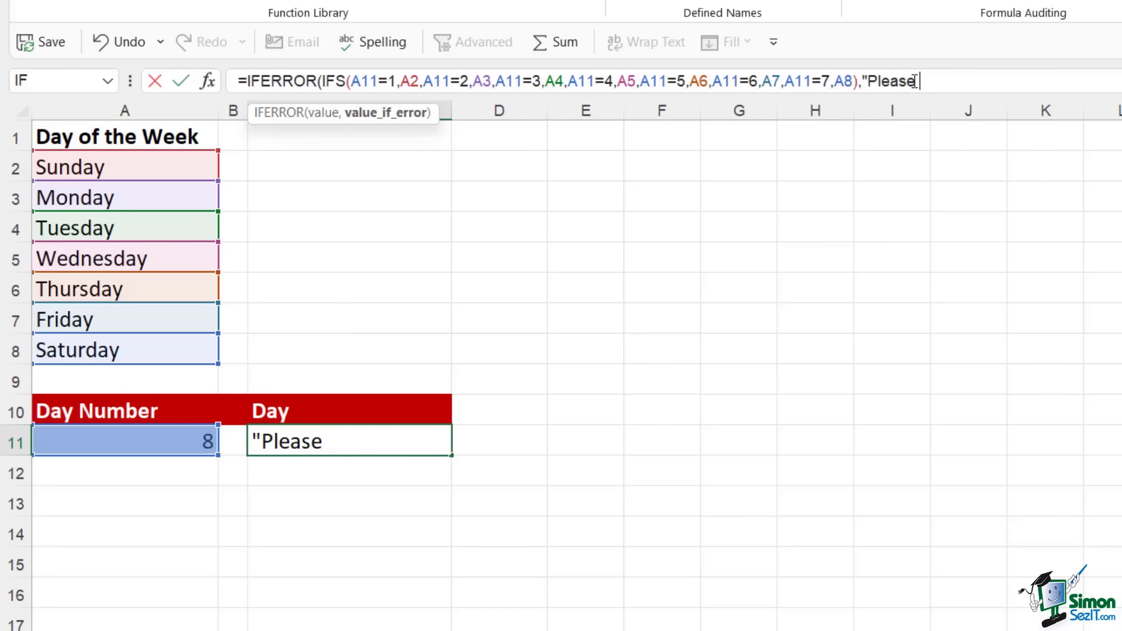
text( enter a nu)
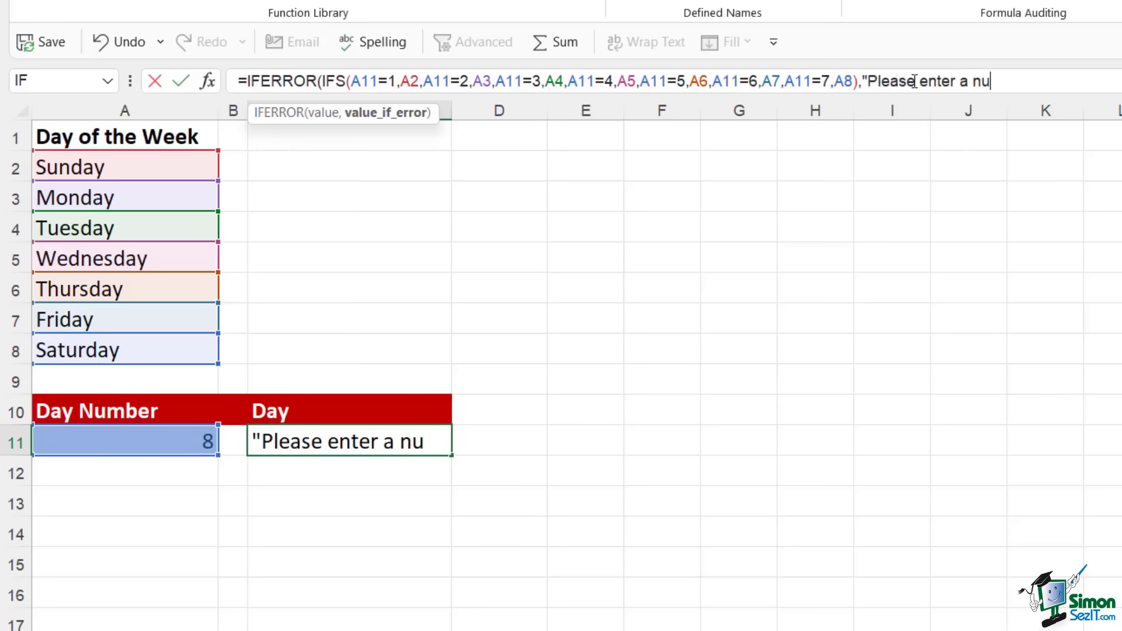
text(mber betwee)
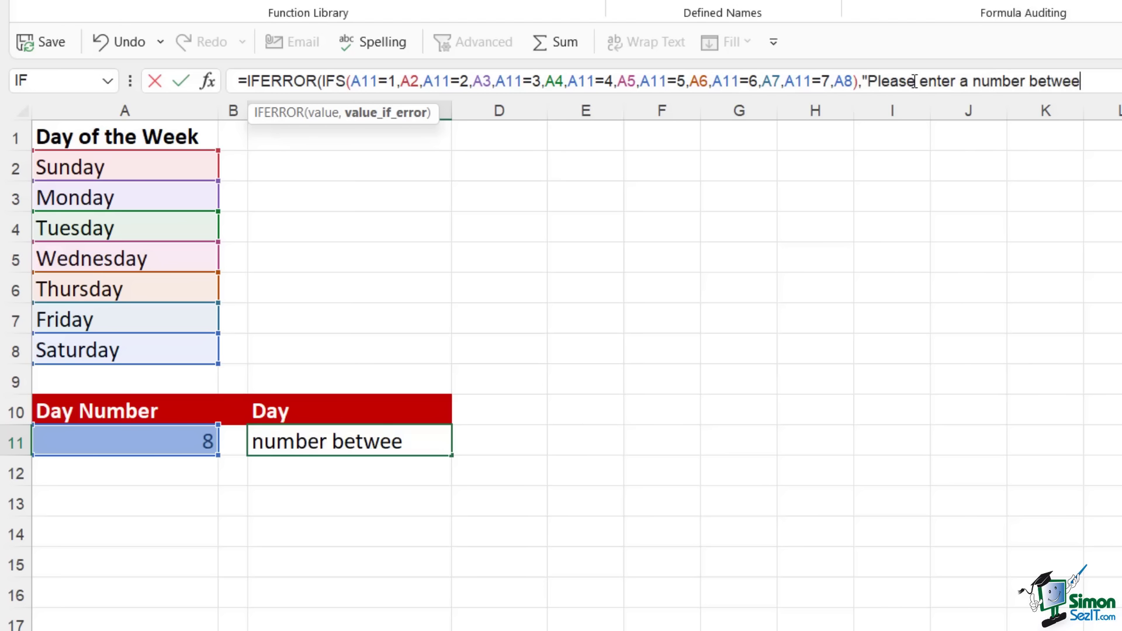
text(n 1 and)
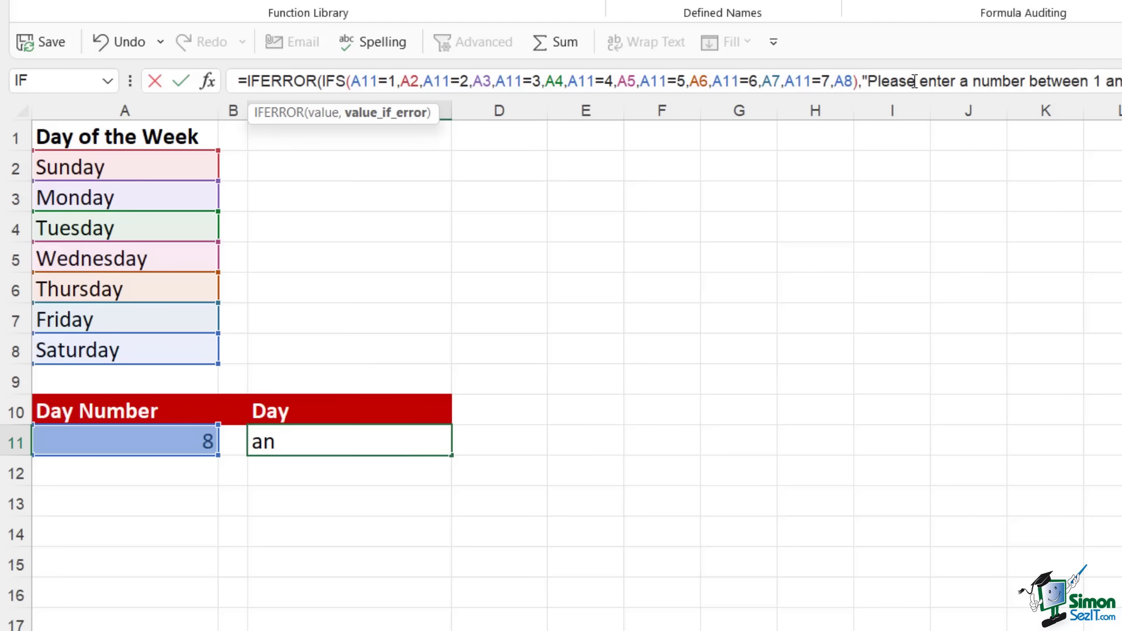
text( 7)
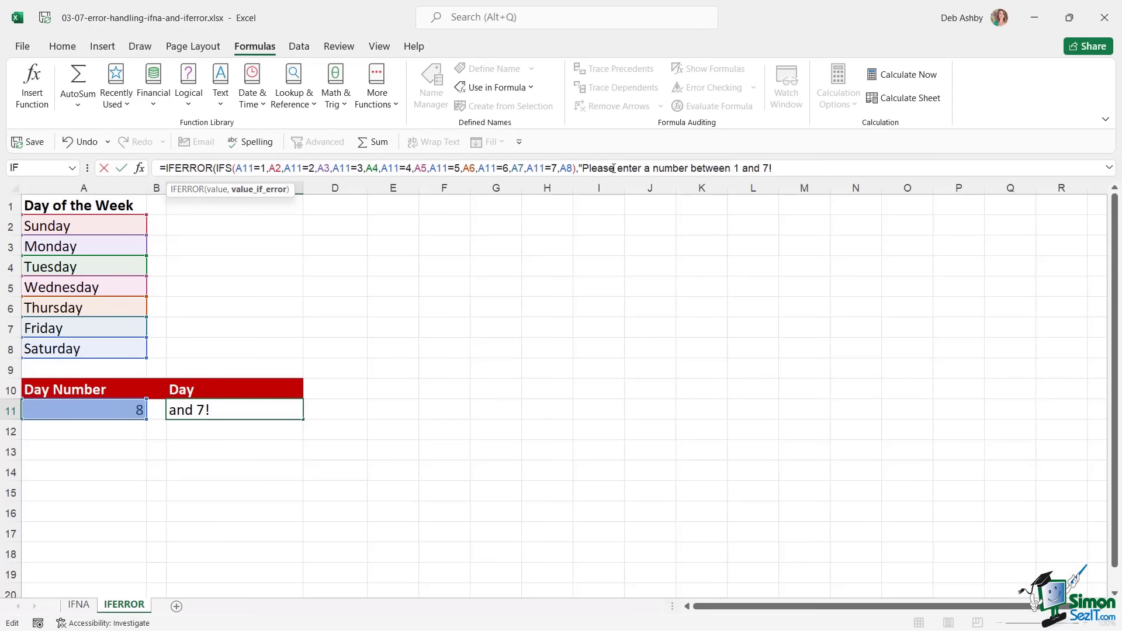
text("))
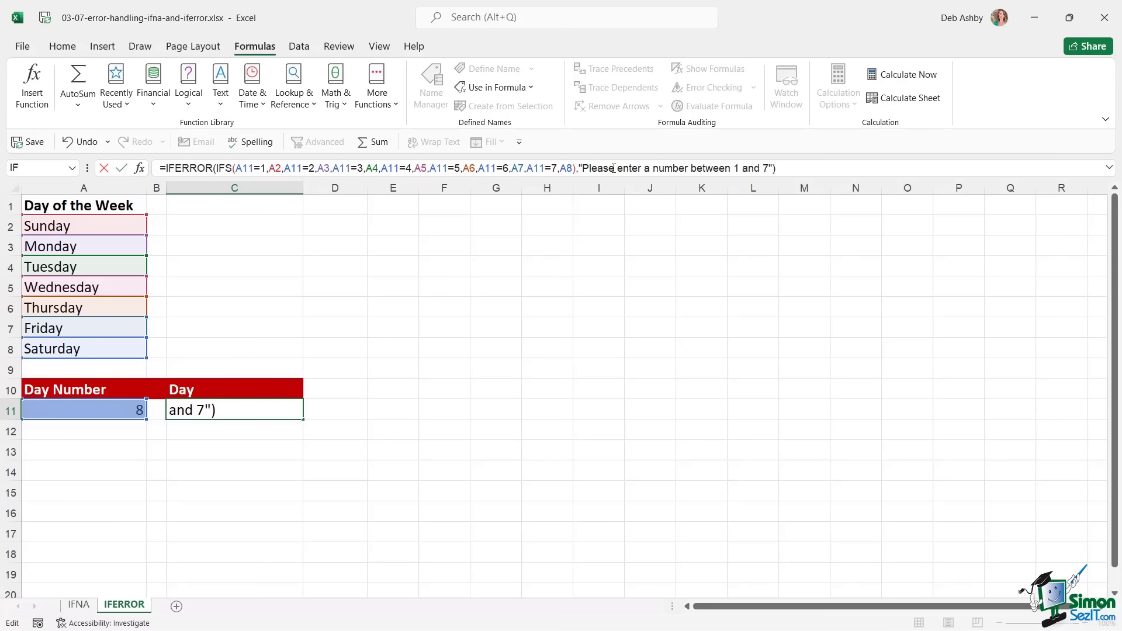
key(Return)
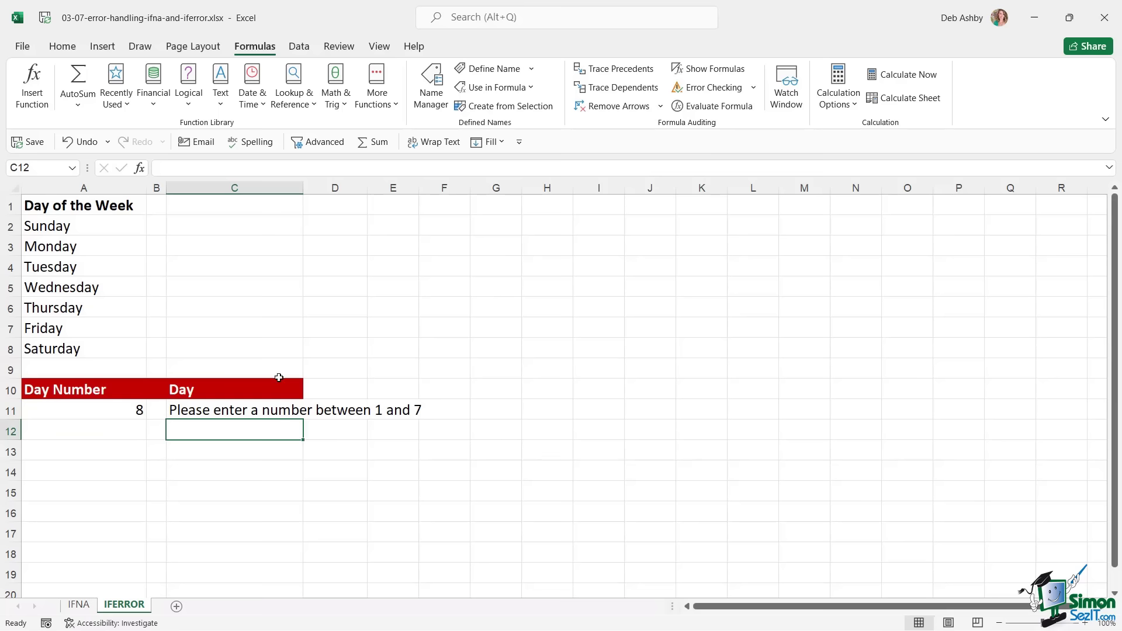
- Test the IFERROR formula in C11 by setting the Day Number in A11 to 4 and to 10, and review the formula
click(135, 408)
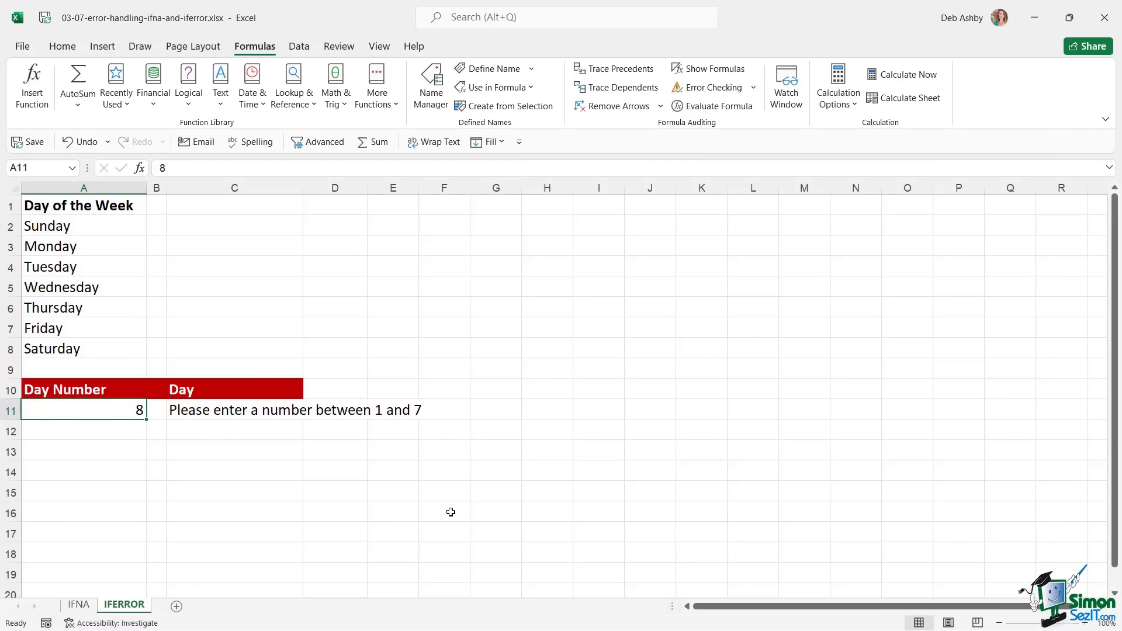
text(4)
key(Return)
click(91, 415)
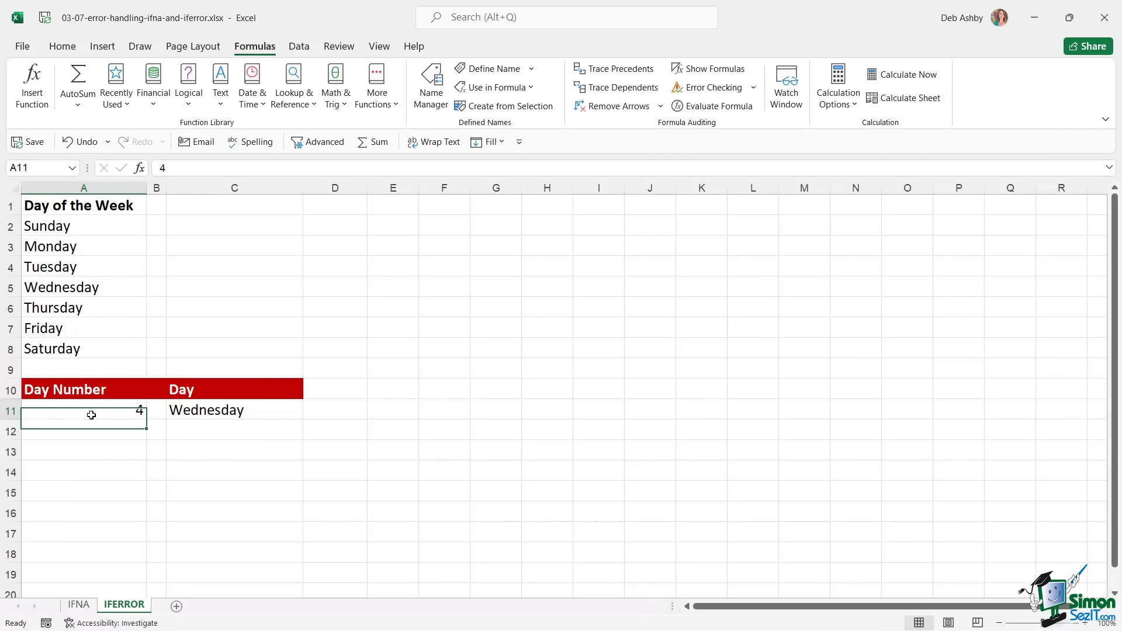
text(10)
key(Return)
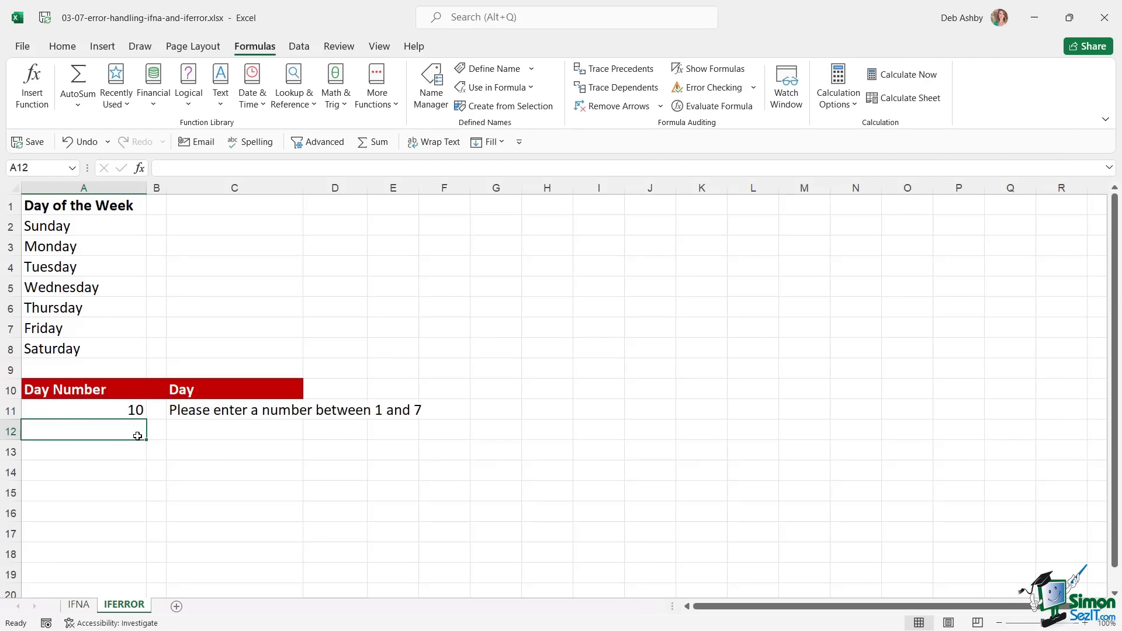
click(214, 415)
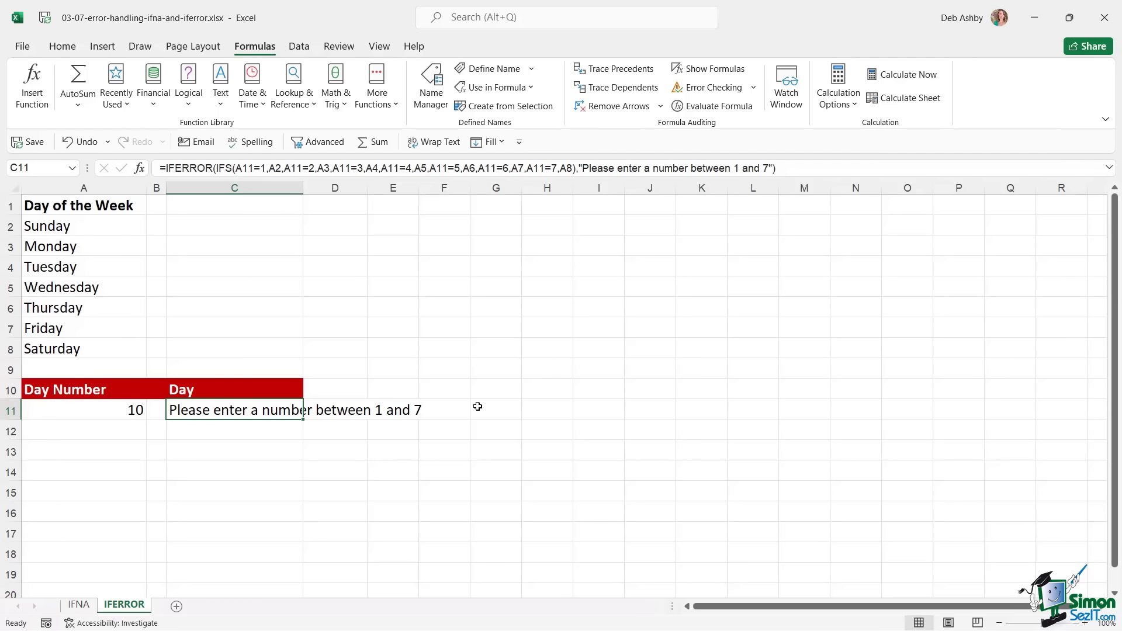
click(506, 380)
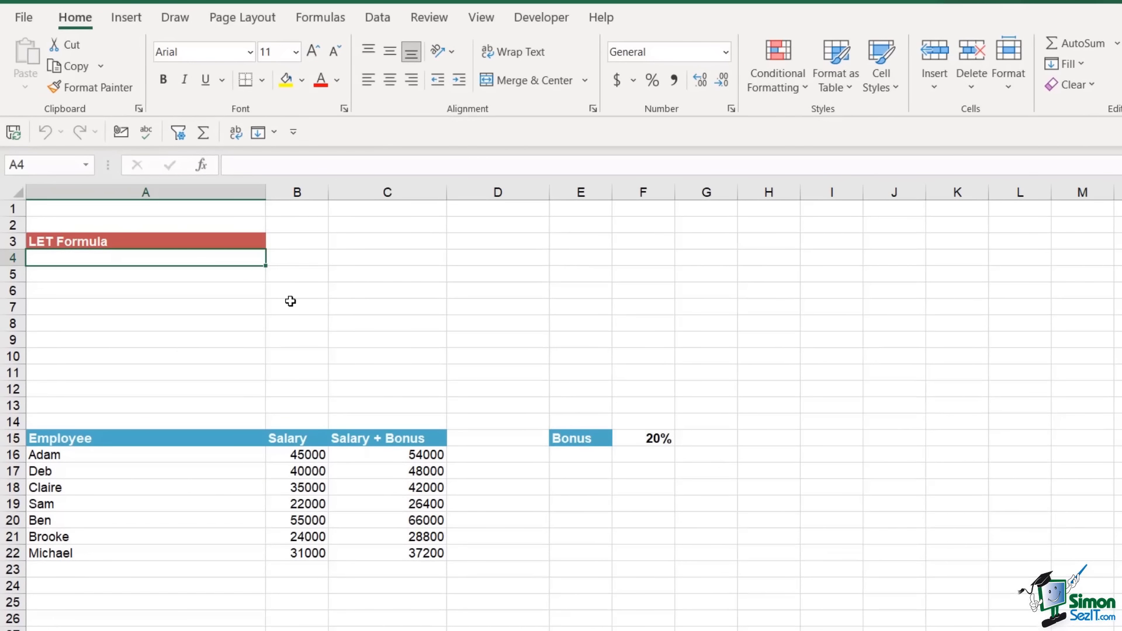
- Enter the formula =LET(var,20,var+5) in A4 under LET Formula
text(=)
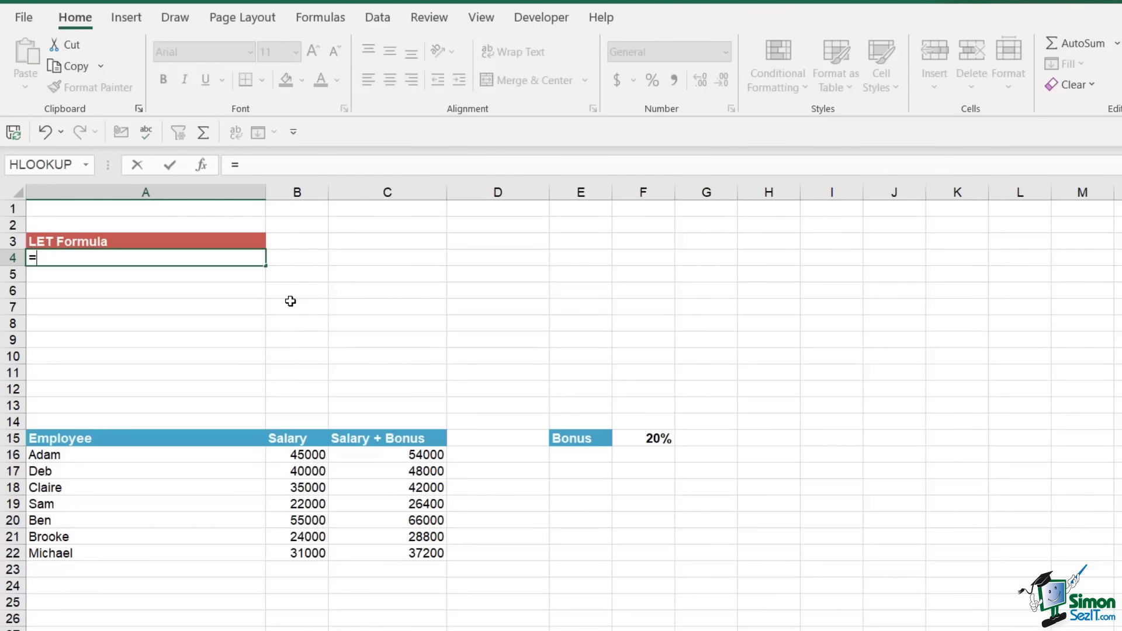
text(LET)
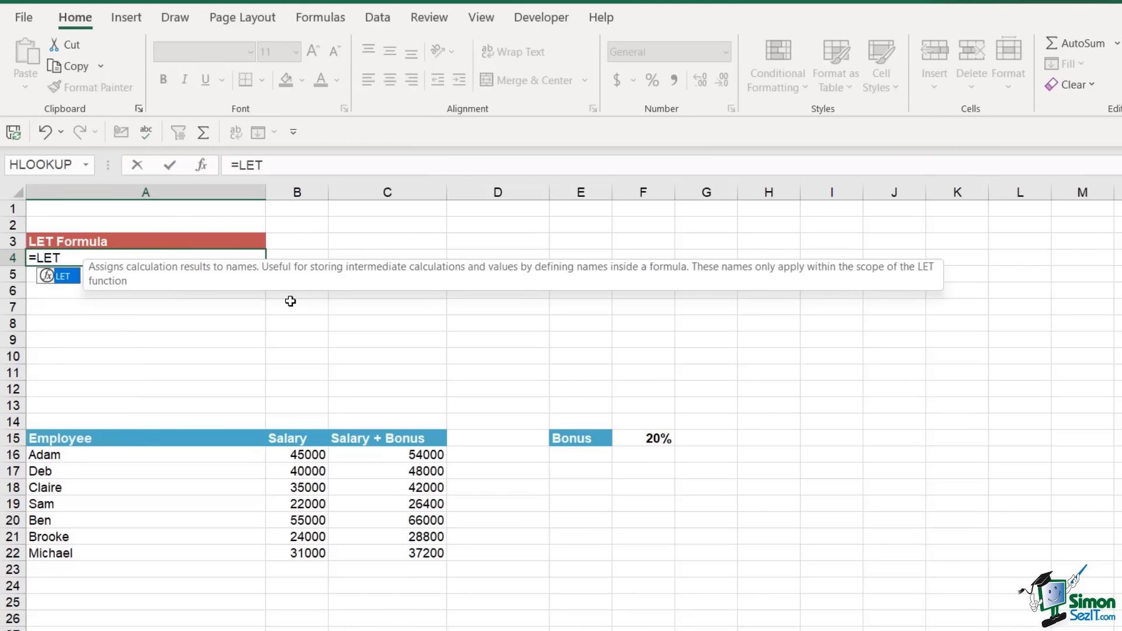
text(()
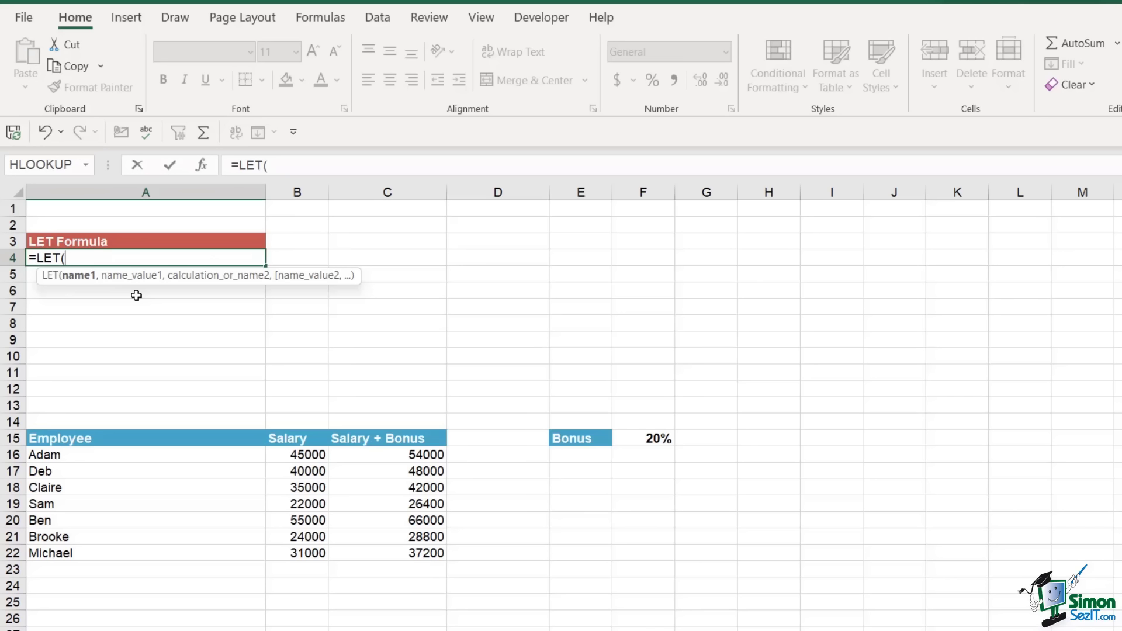
text(var,)
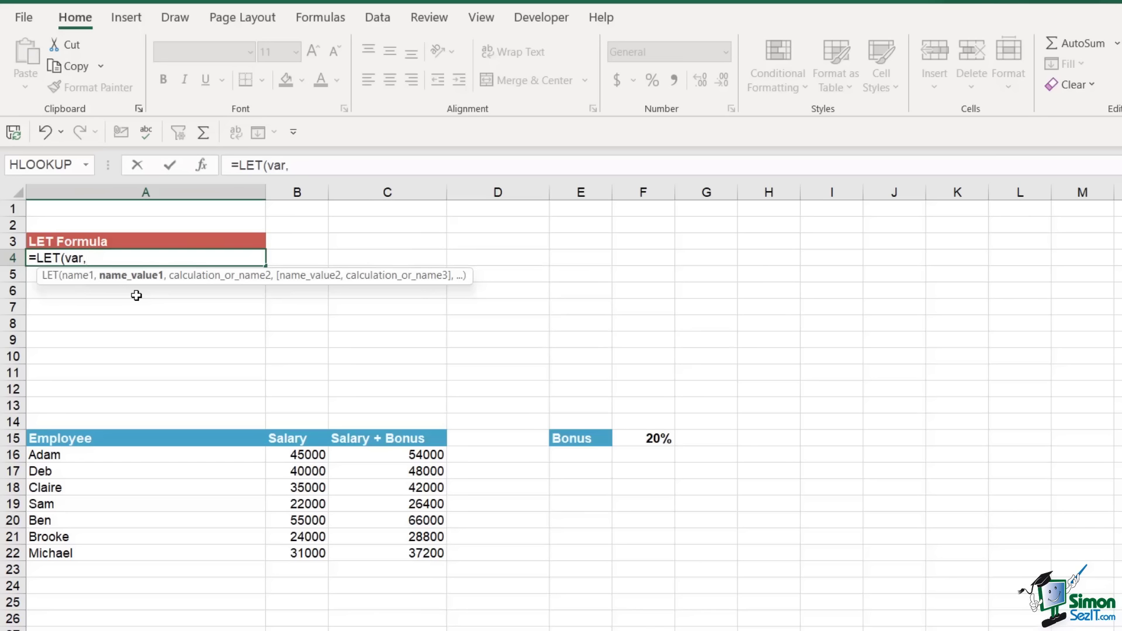
text(20)
text(,)
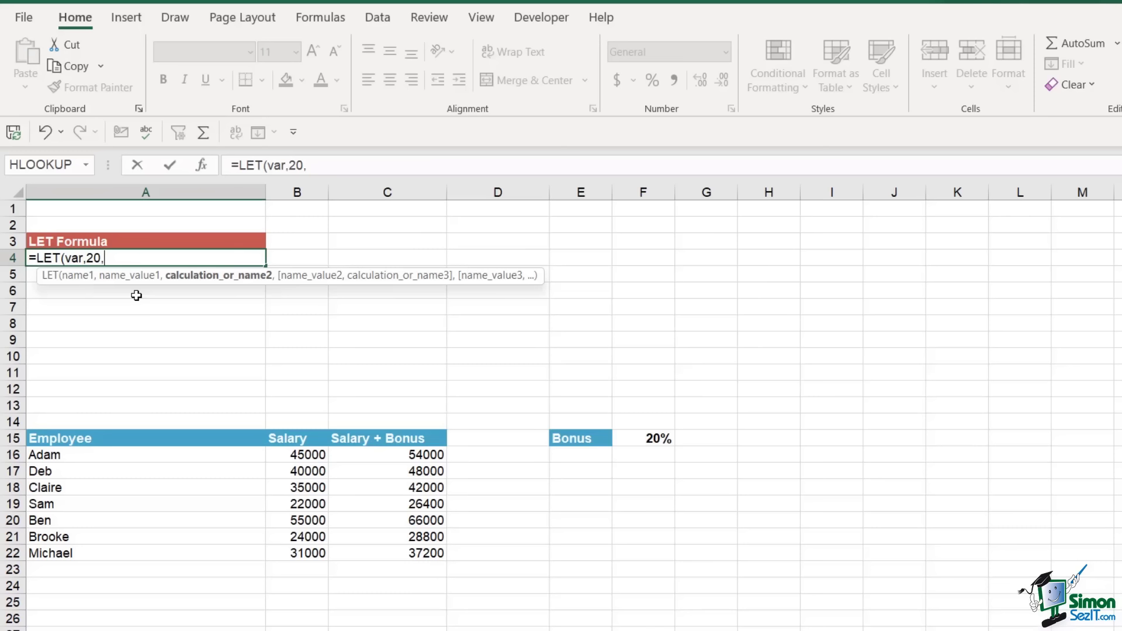
text(var)
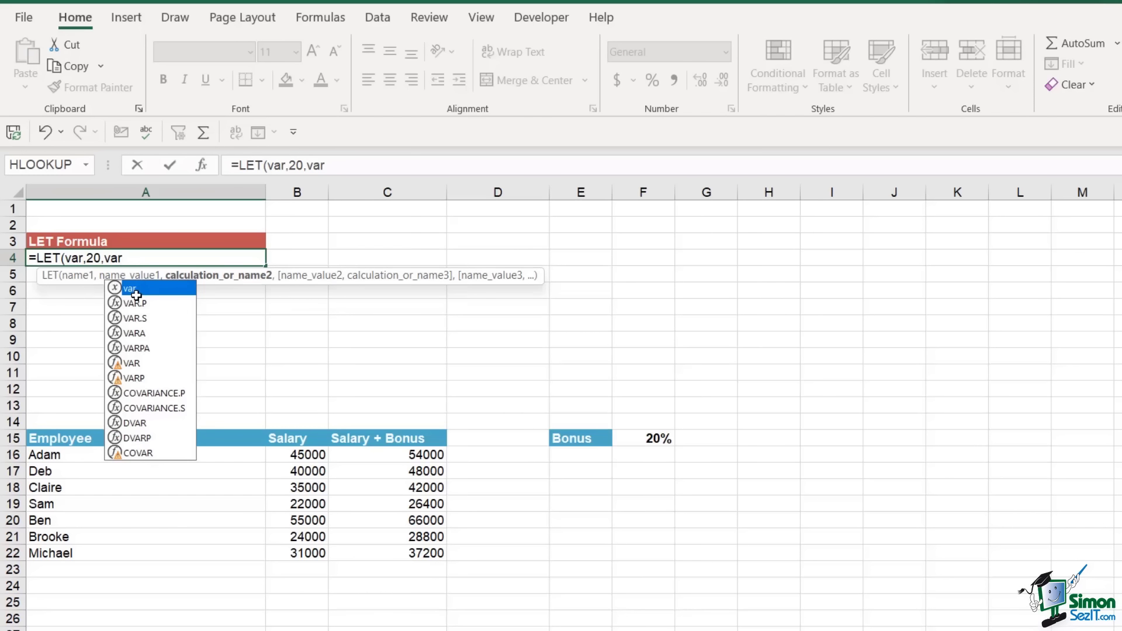
text(+5)
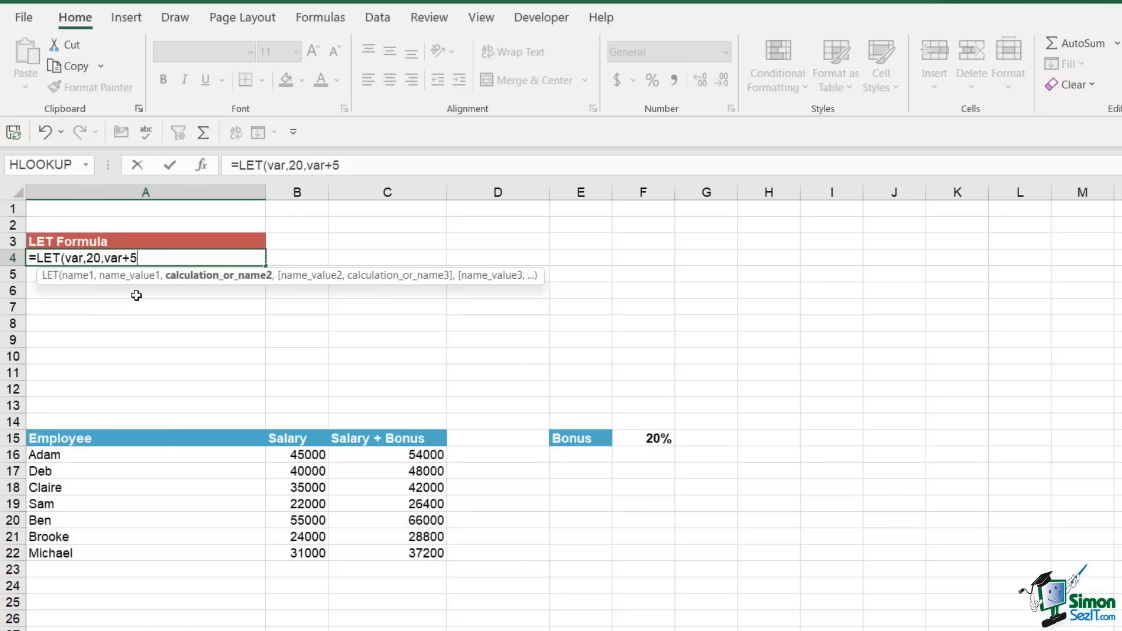
text())
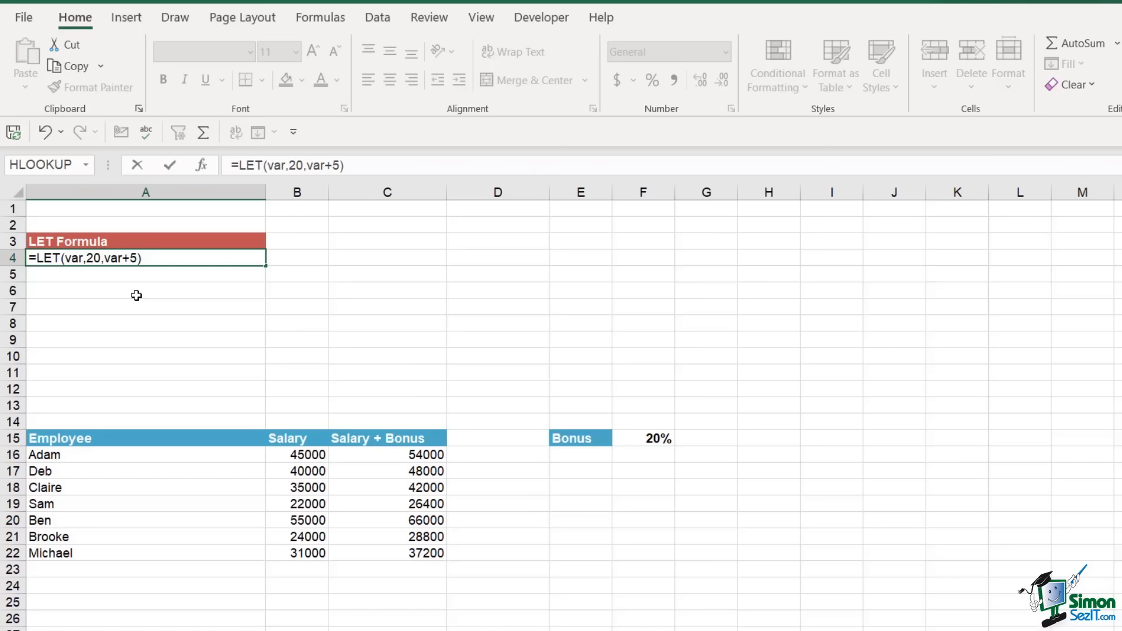
key(Return)
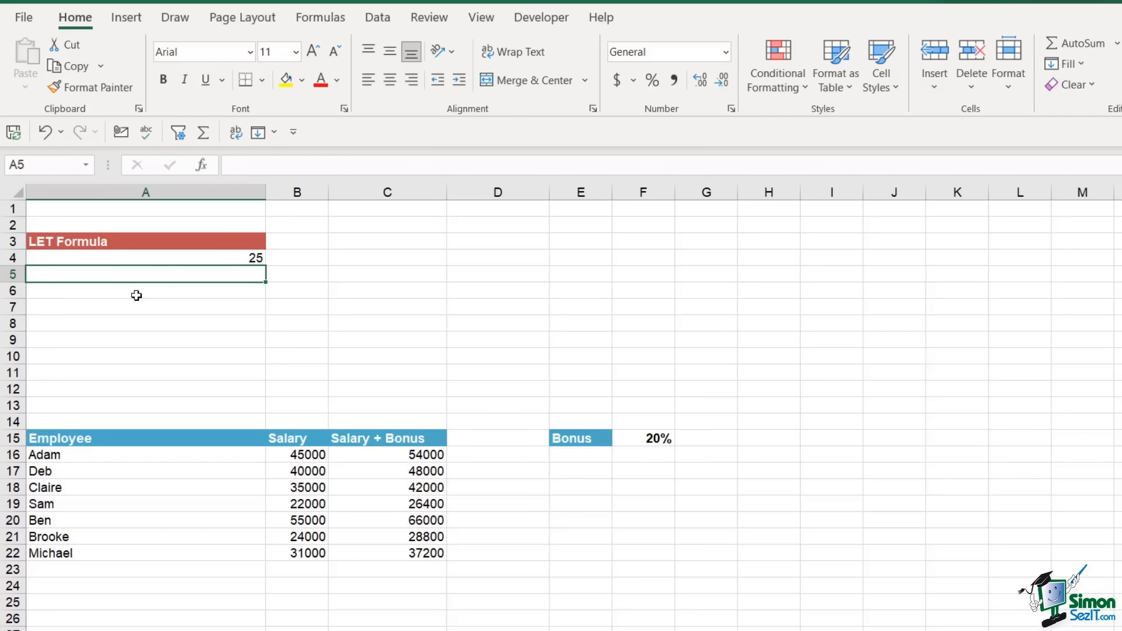
- Add a second variable named x with the value 10 to the LET formula in A4, after var and its value
key(Up)
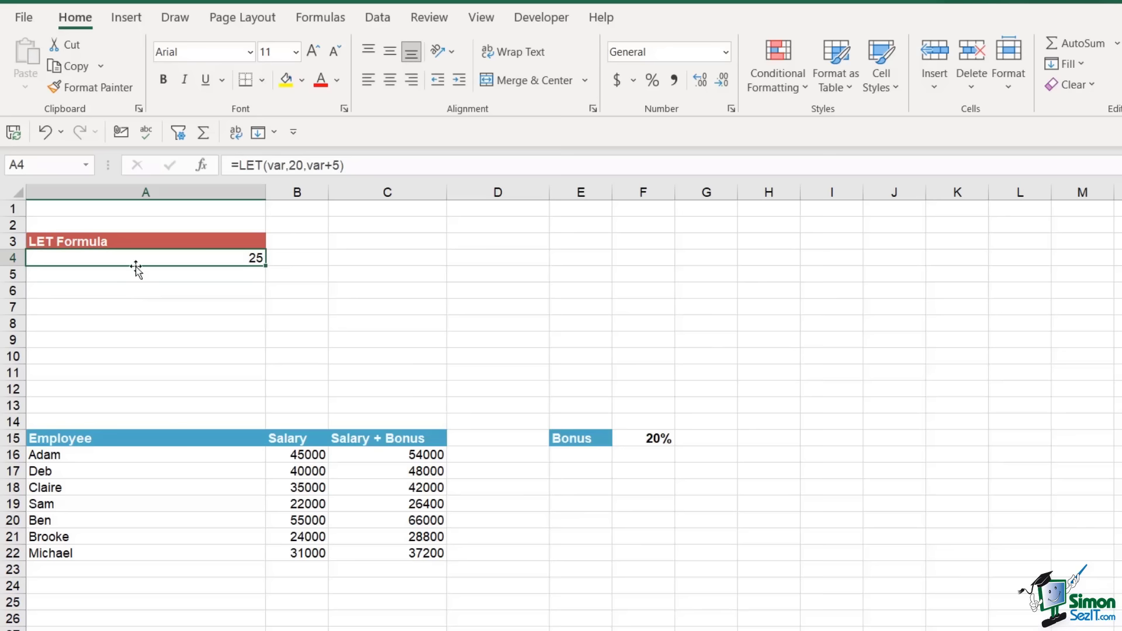
double_click(188, 261)
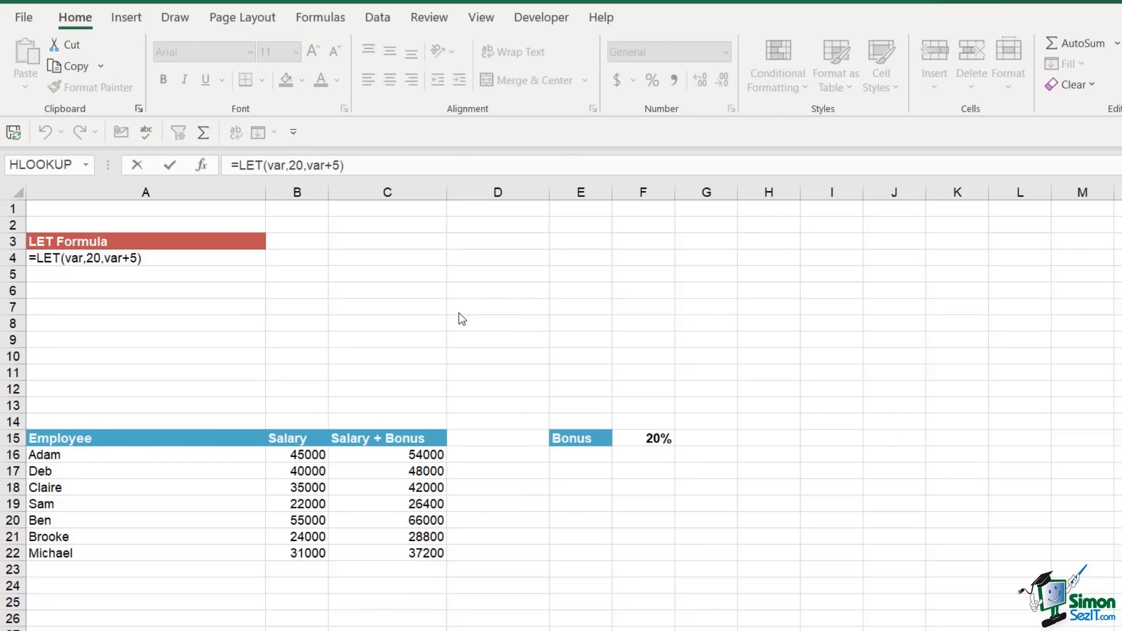
click(77, 256)
click(100, 258)
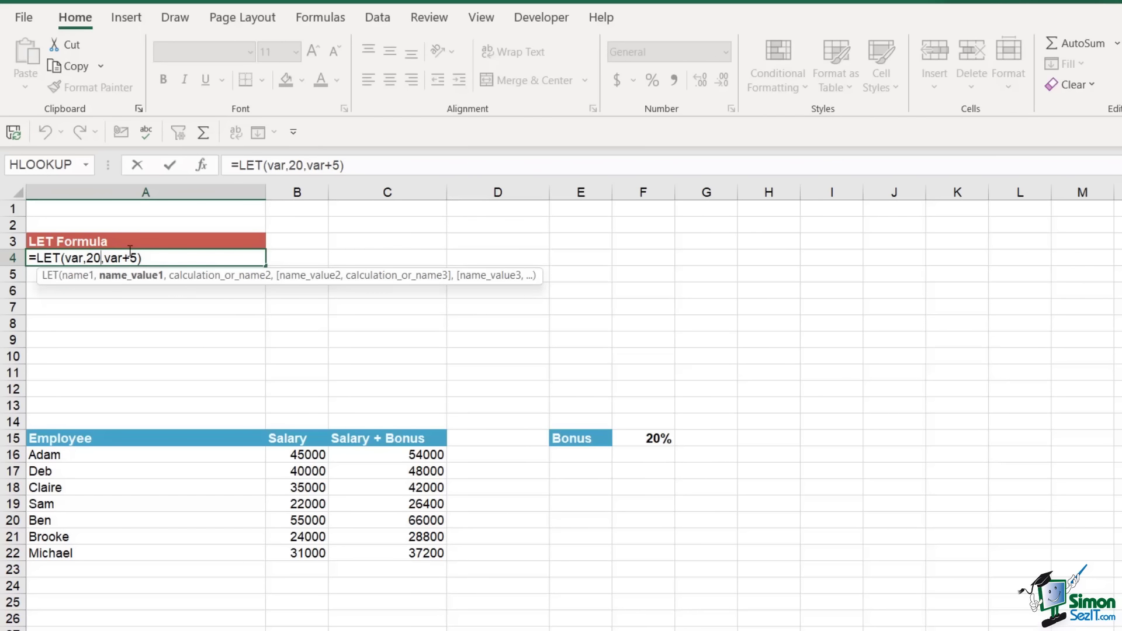
text(,)
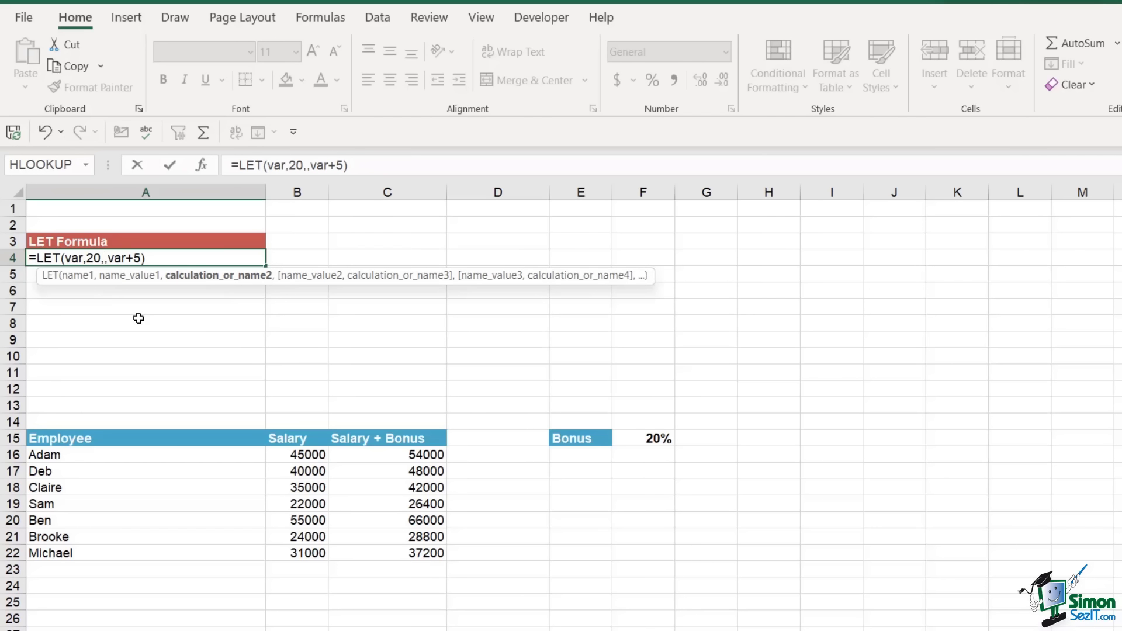
text(x,)
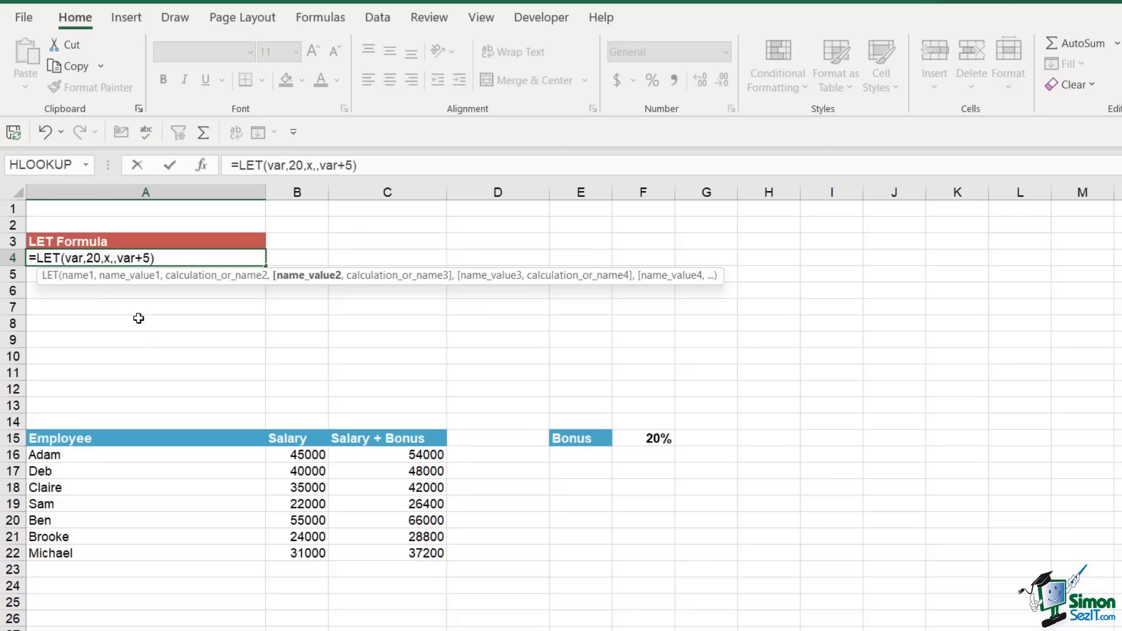
text(10)
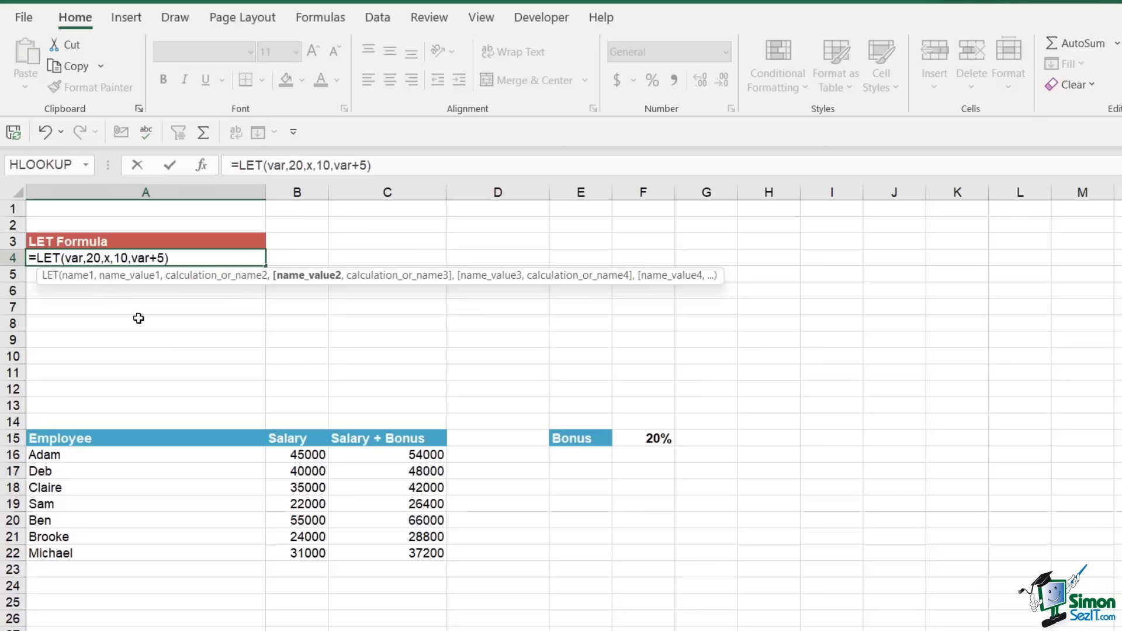
- Change the calculation in the LET formula in A4 to var/x, complete it, and review its names, values and calculation
click(165, 258)
key(BackSpace)
key(BackSpace)
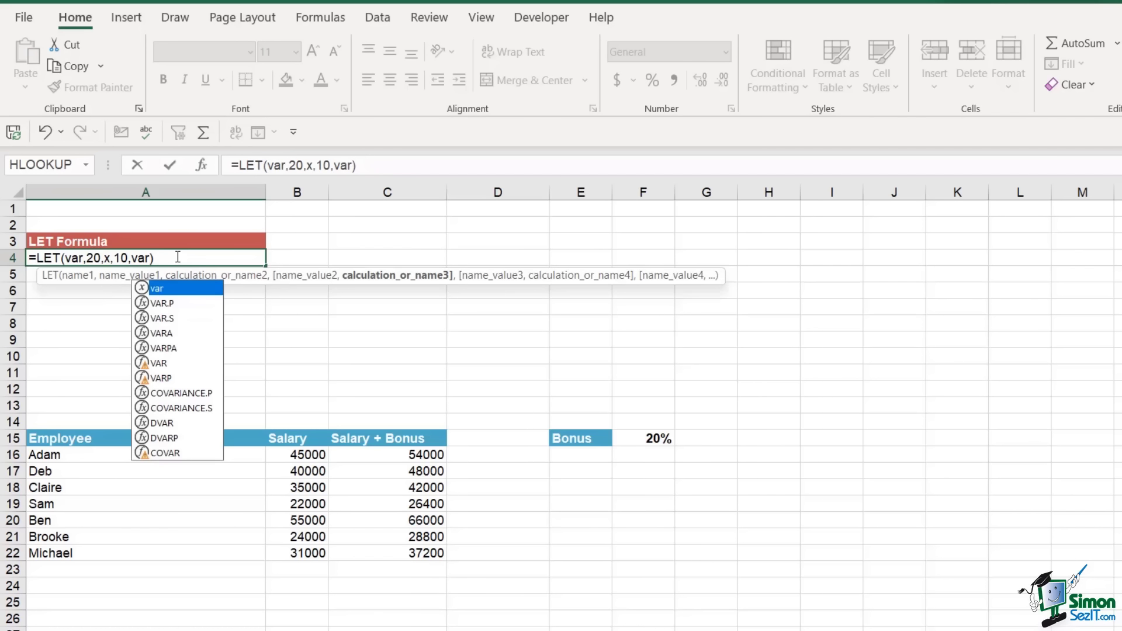
text(/)
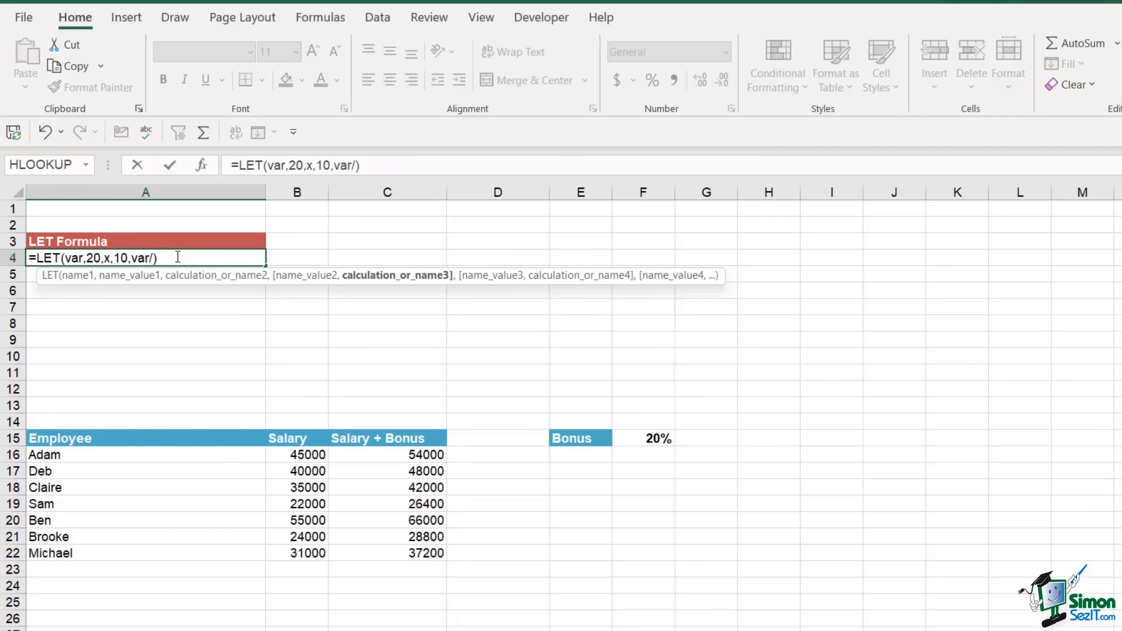
text(x)
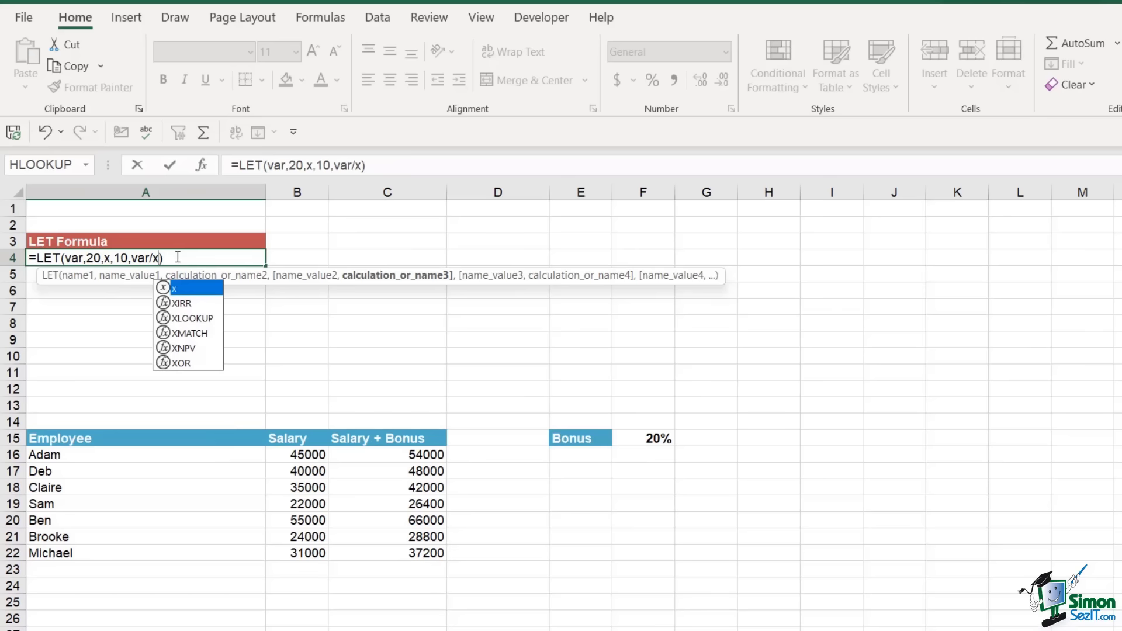
key(Return)
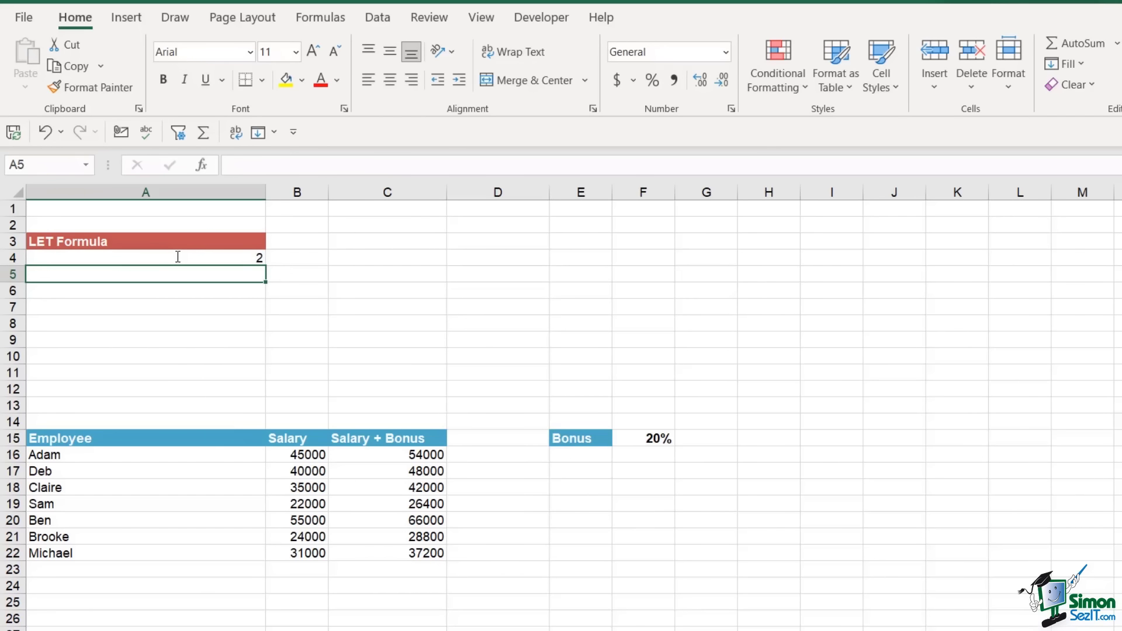
double_click(177, 256)
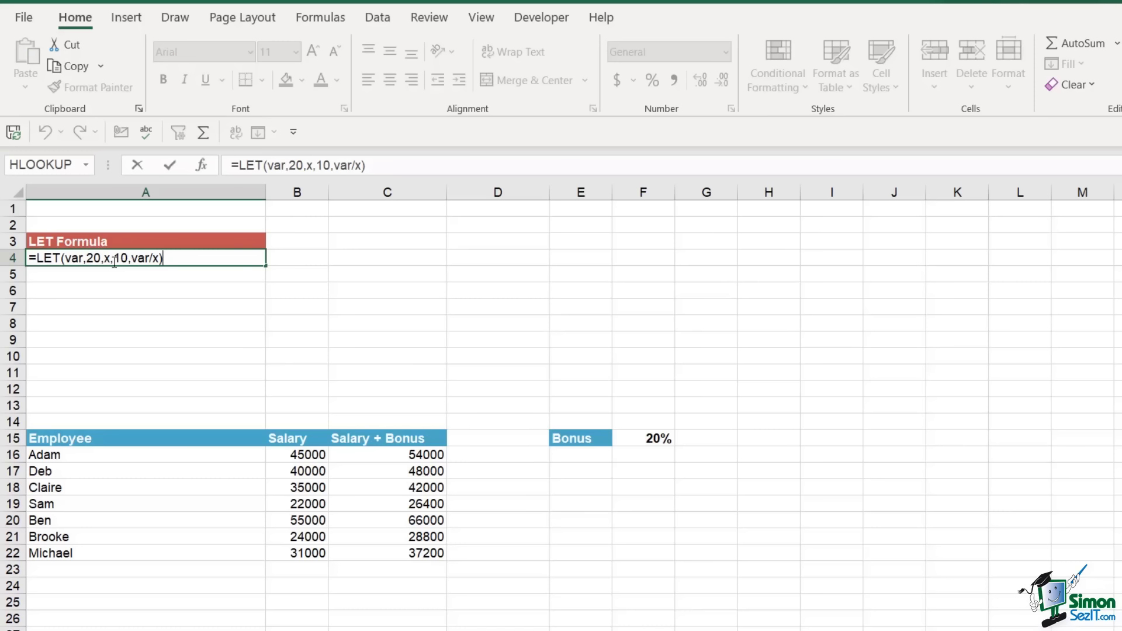
click(69, 259)
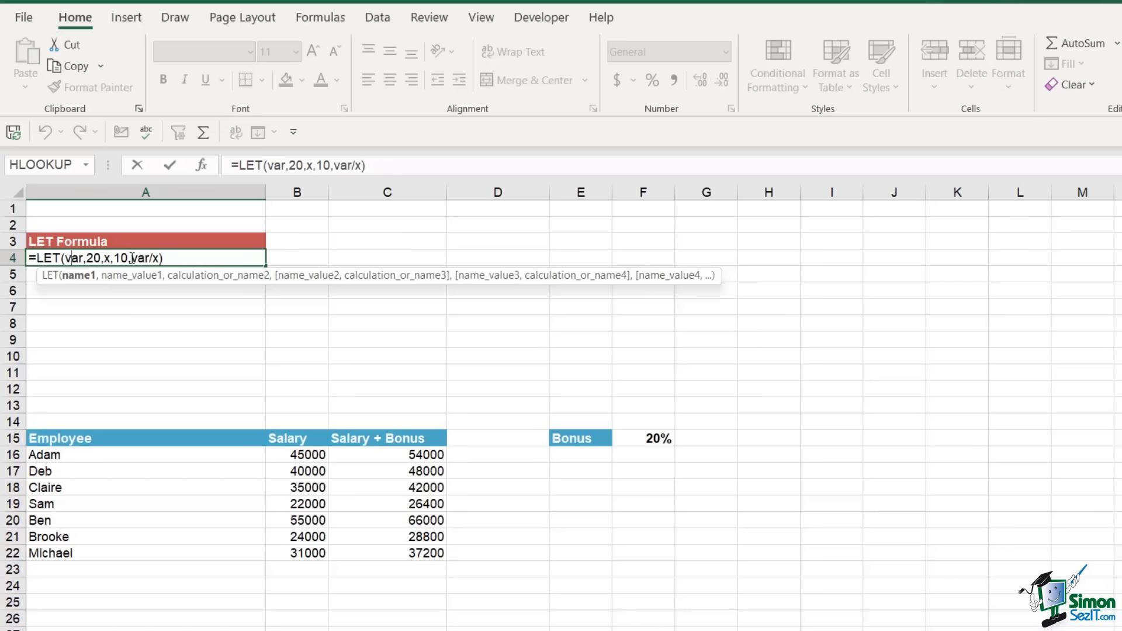
drag(132, 258, 160, 258)
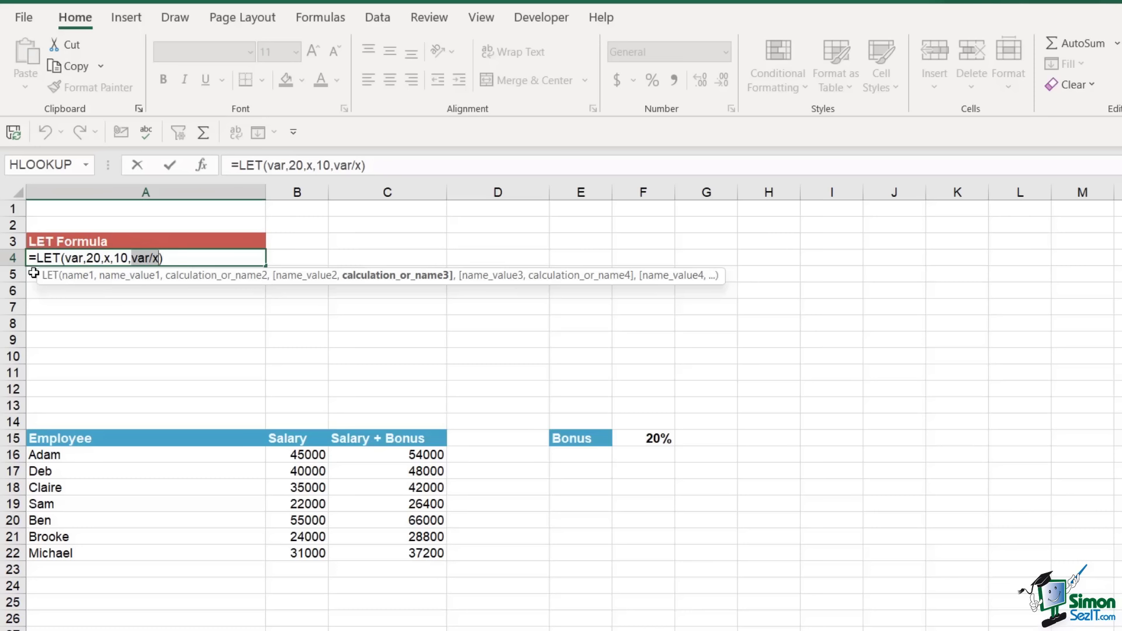
click(171, 258)
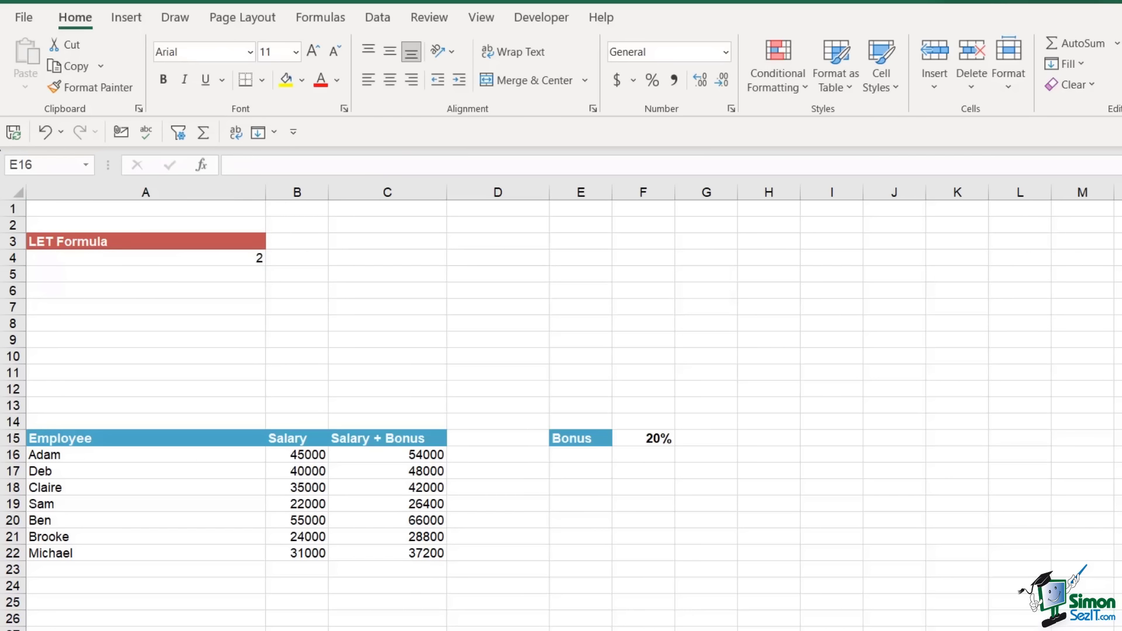
- Add a third variable named y with the value 5 to the LET formula in A4, after x and its value
double_click(196, 258)
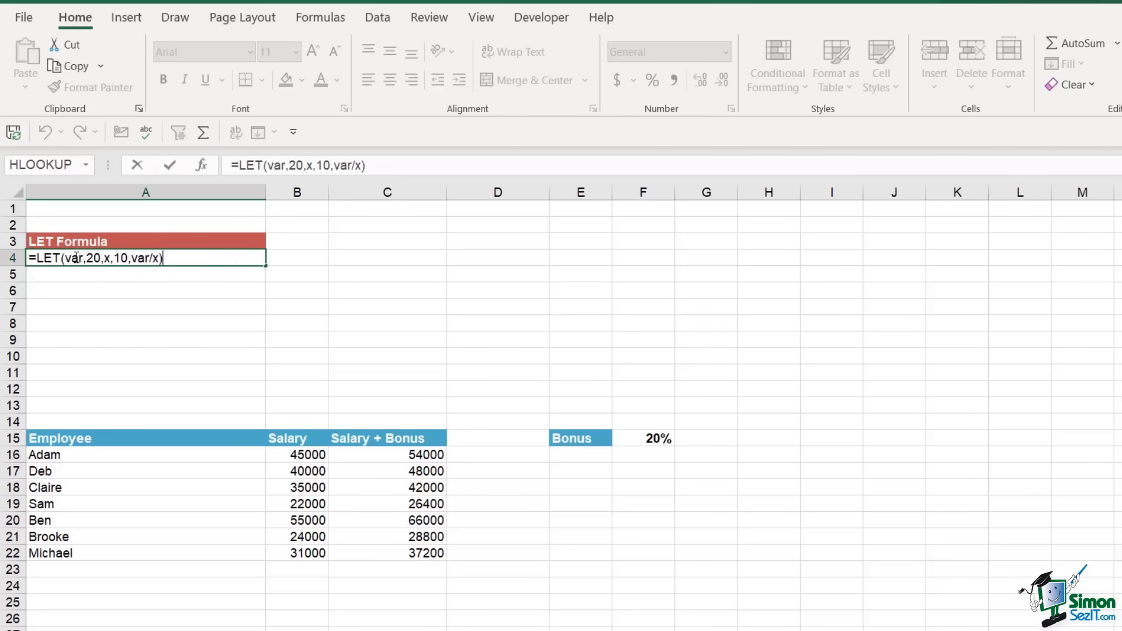
click(128, 258)
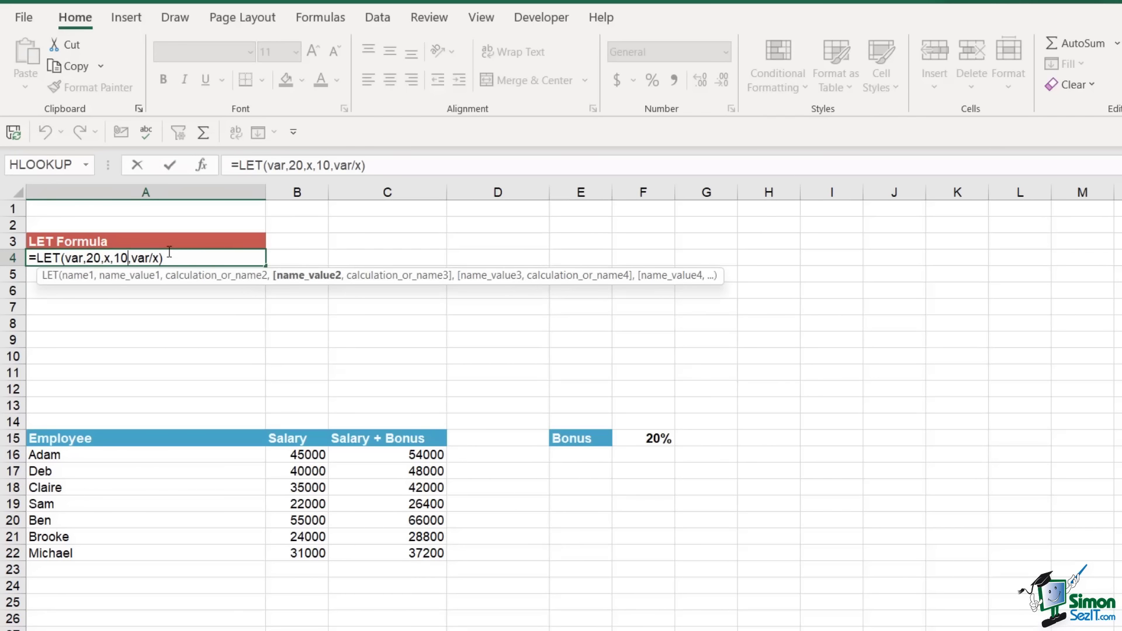
text(,)
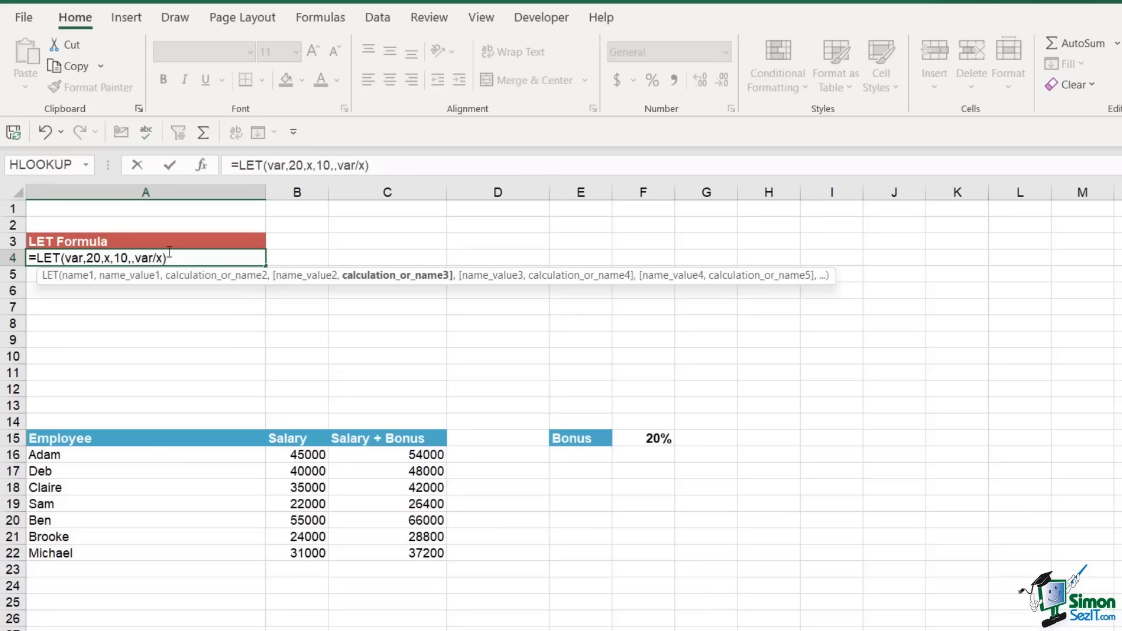
text(y)
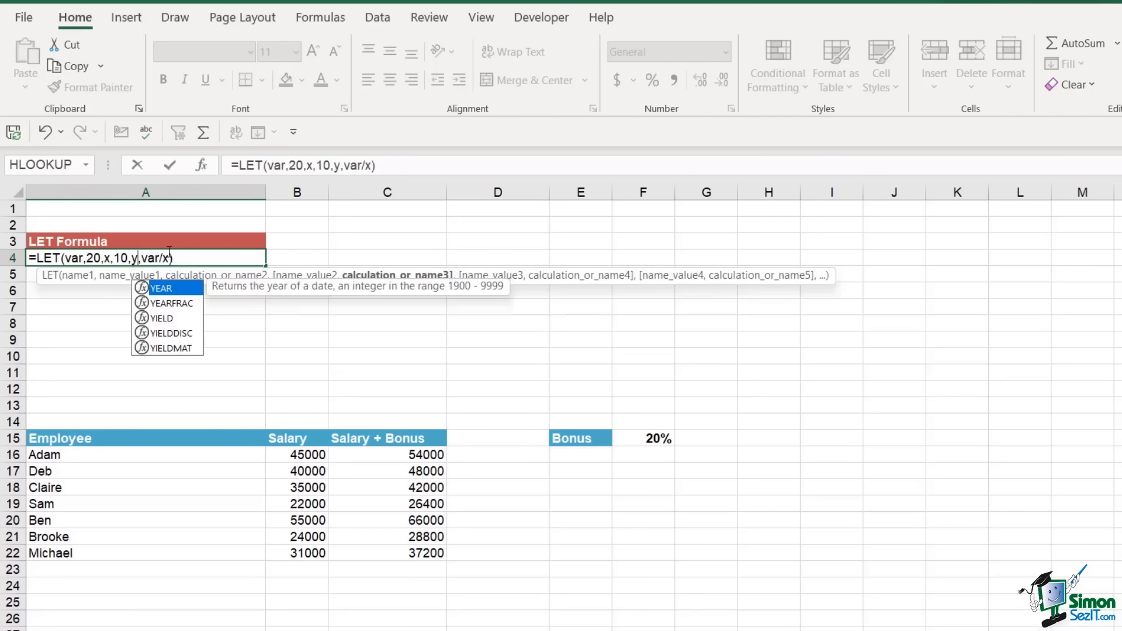
text(,5,)
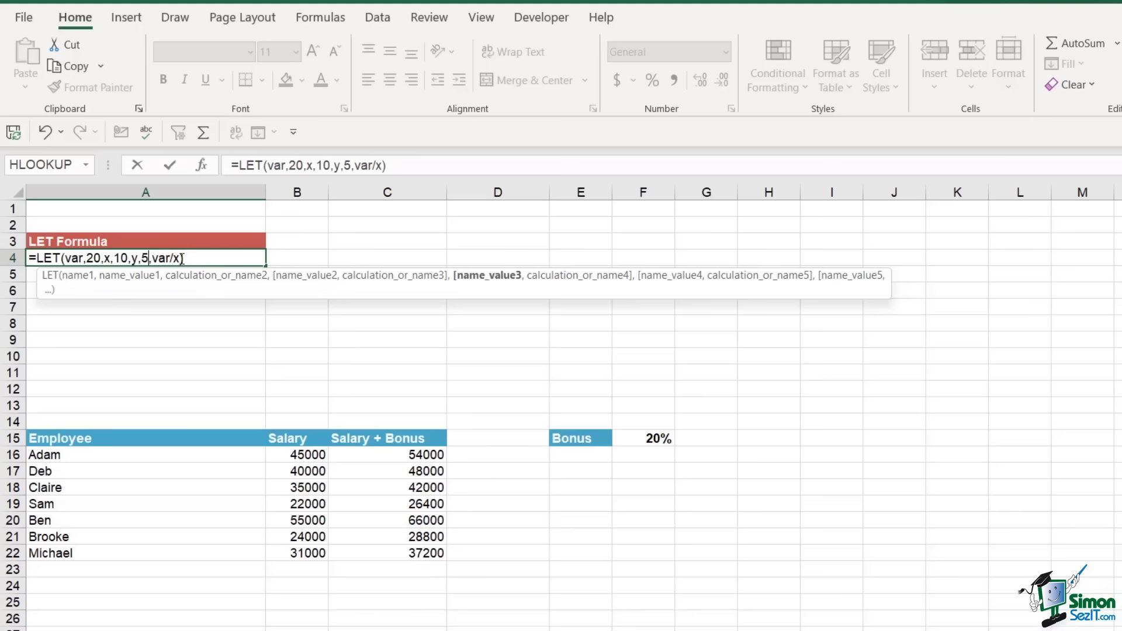
- Change the calculation in the LET formula in A4 to (var/x)+y, complete the formula and review it
key(Right)
key(Right)
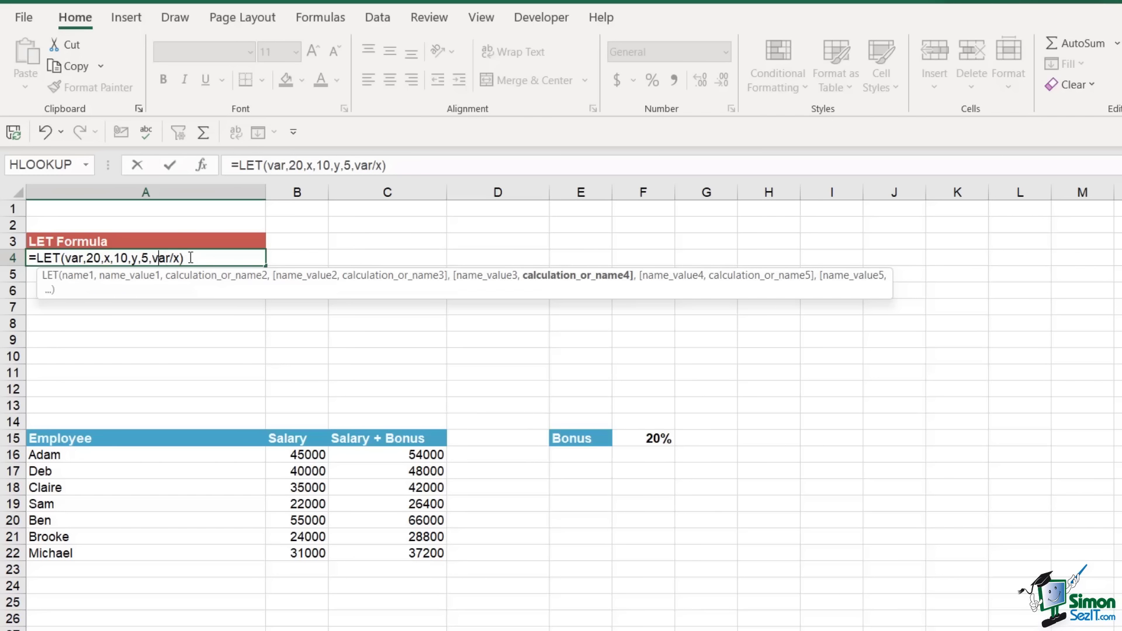
text(()
key(Right)
key(Right)
key(Right)
text()+)
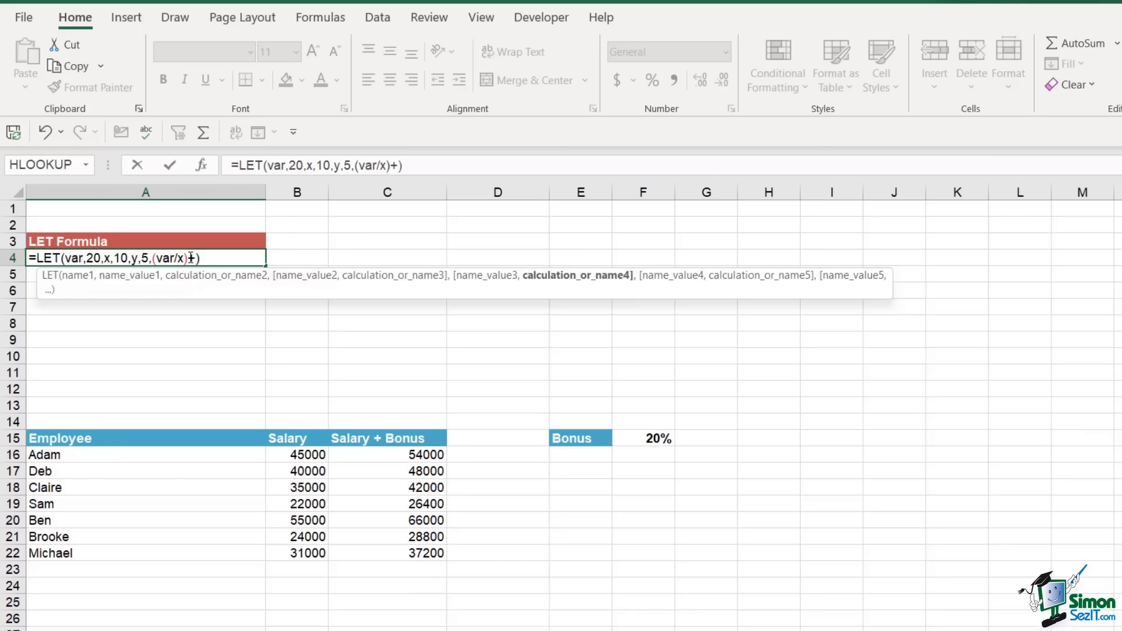
text(y)
key(Return)
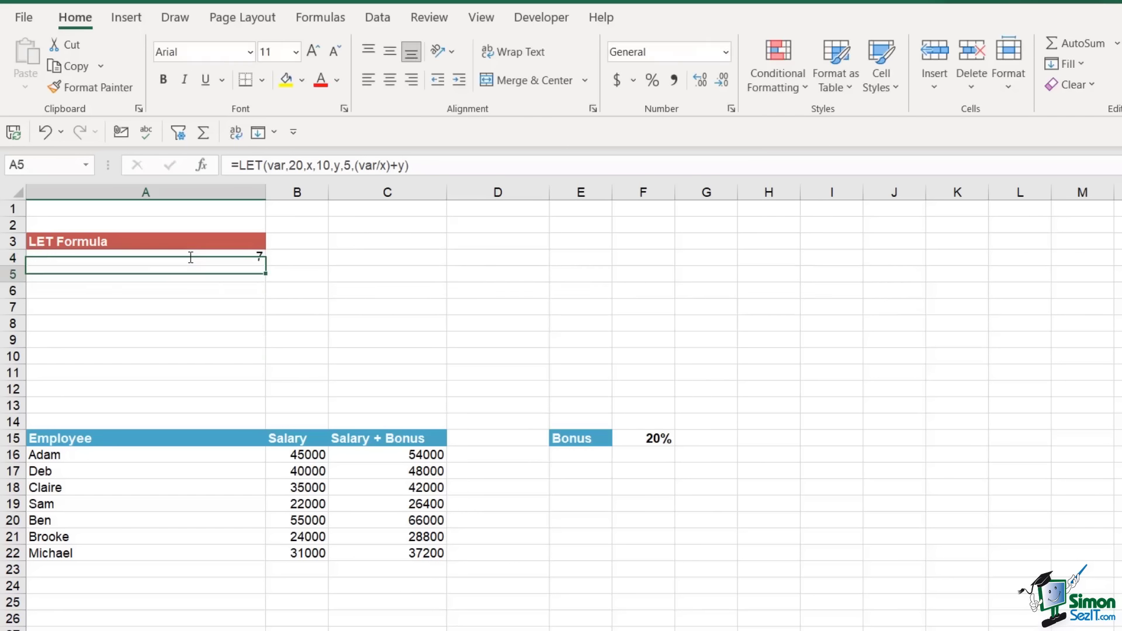
click(204, 259)
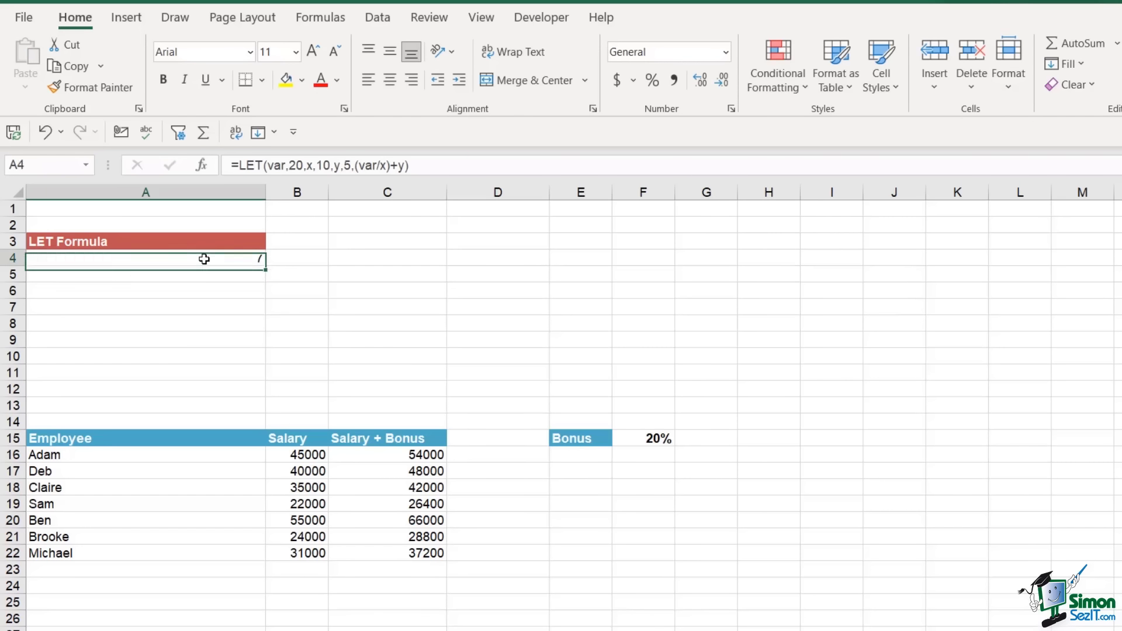
double_click(204, 259)
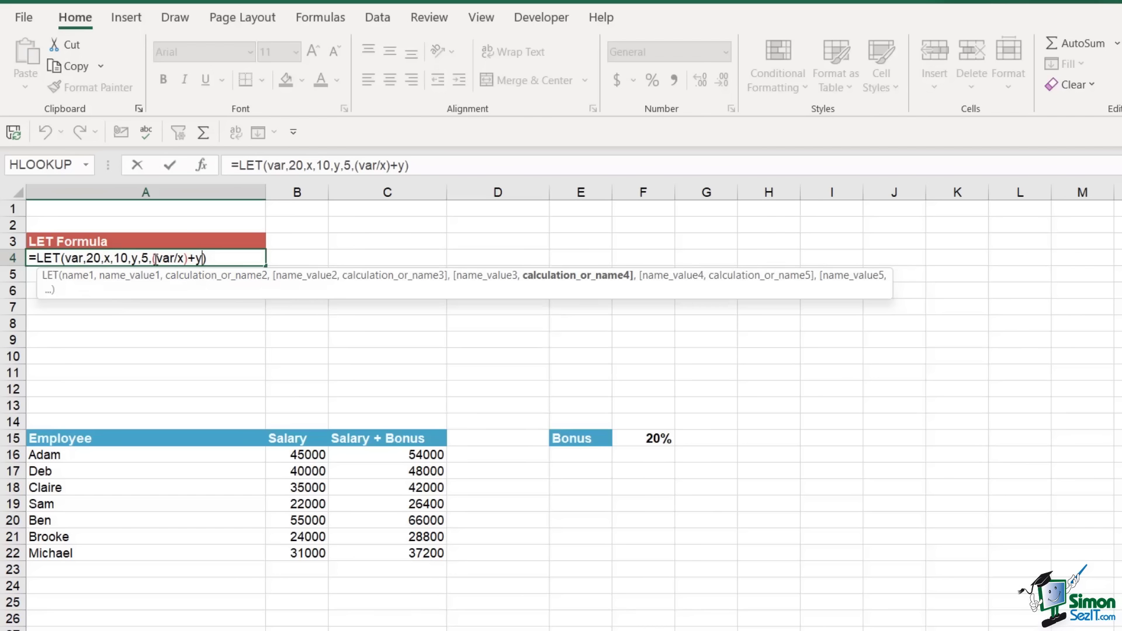
click(219, 259)
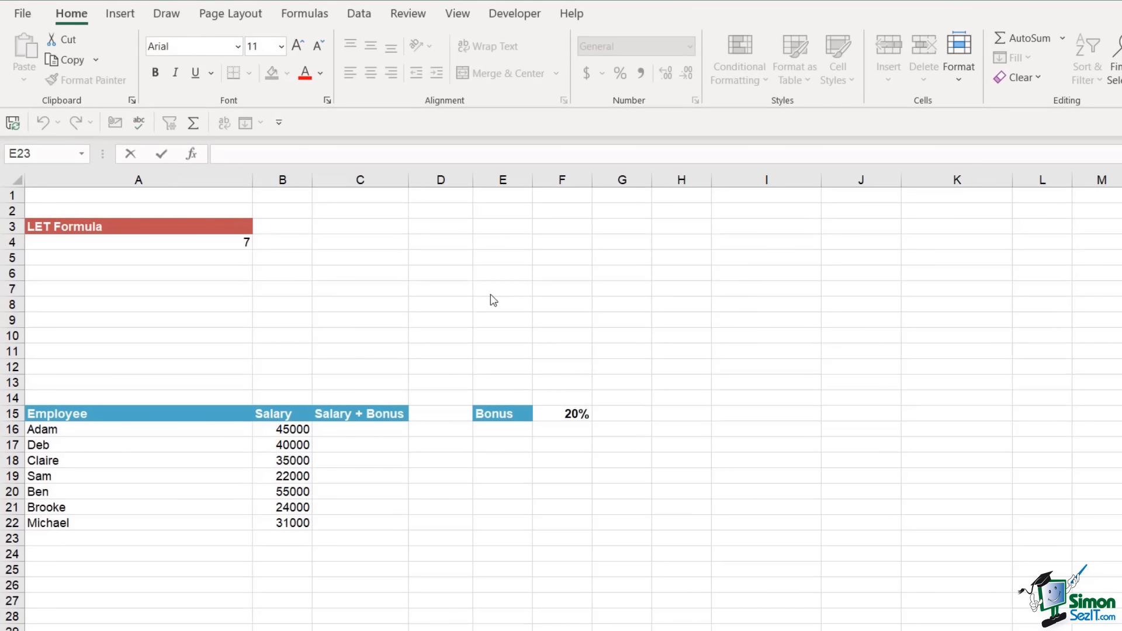
- Enter =SUM(B16*$F$15+B16) in C16 under Salary + Bonus, with an absolute reference to the bonus rate, and review the formula
scroll(492, 309, down, 2)
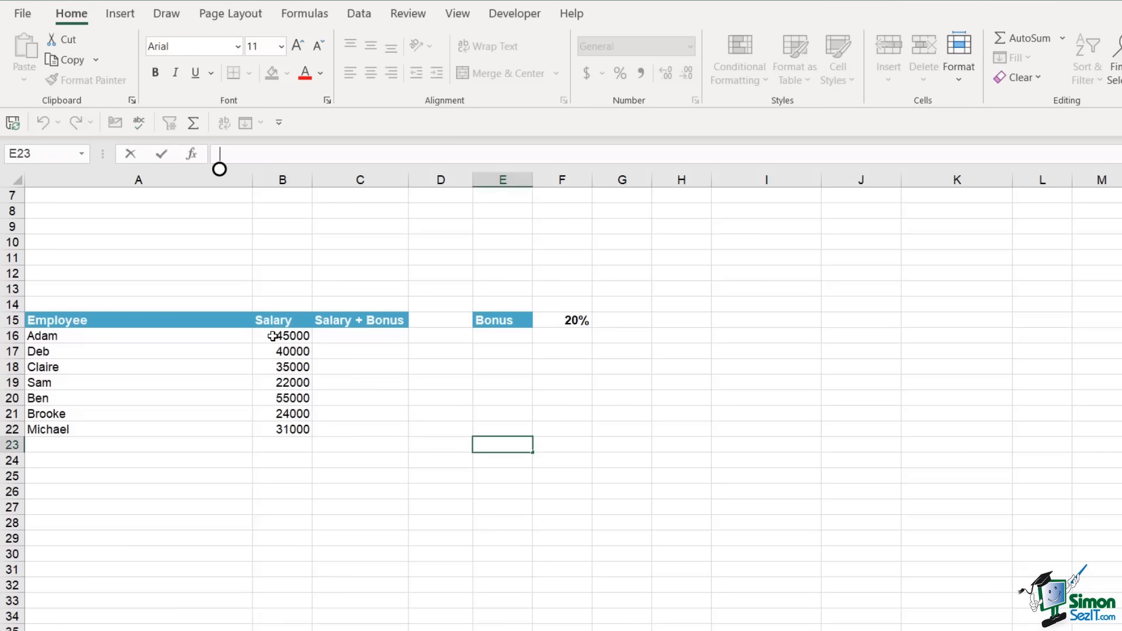
click(280, 336)
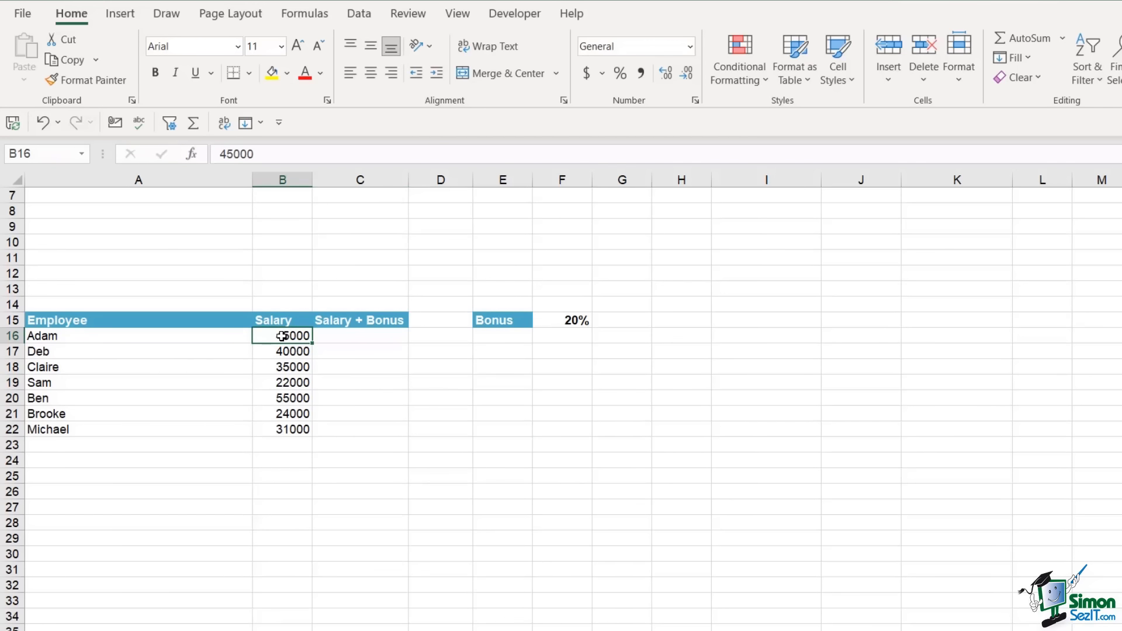
click(564, 321)
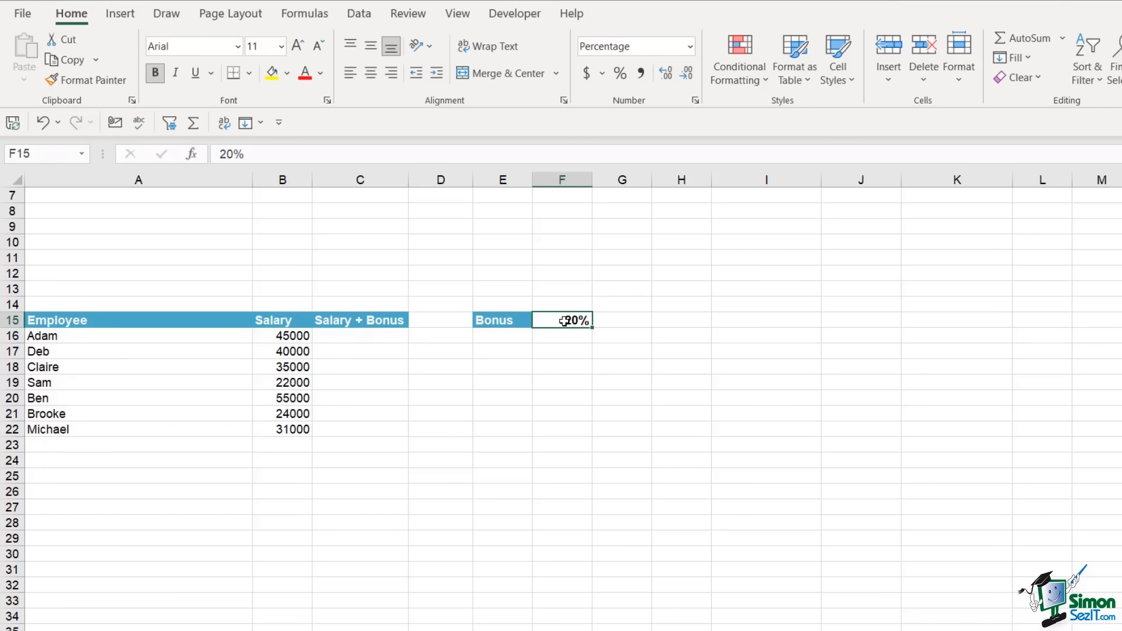
click(348, 336)
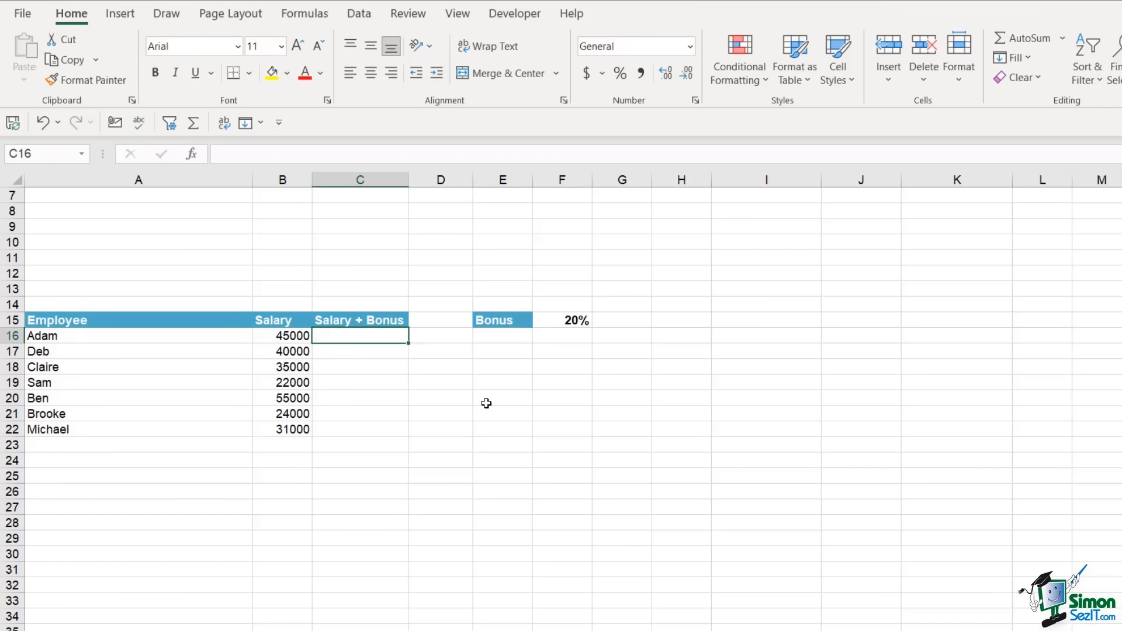
text(=)
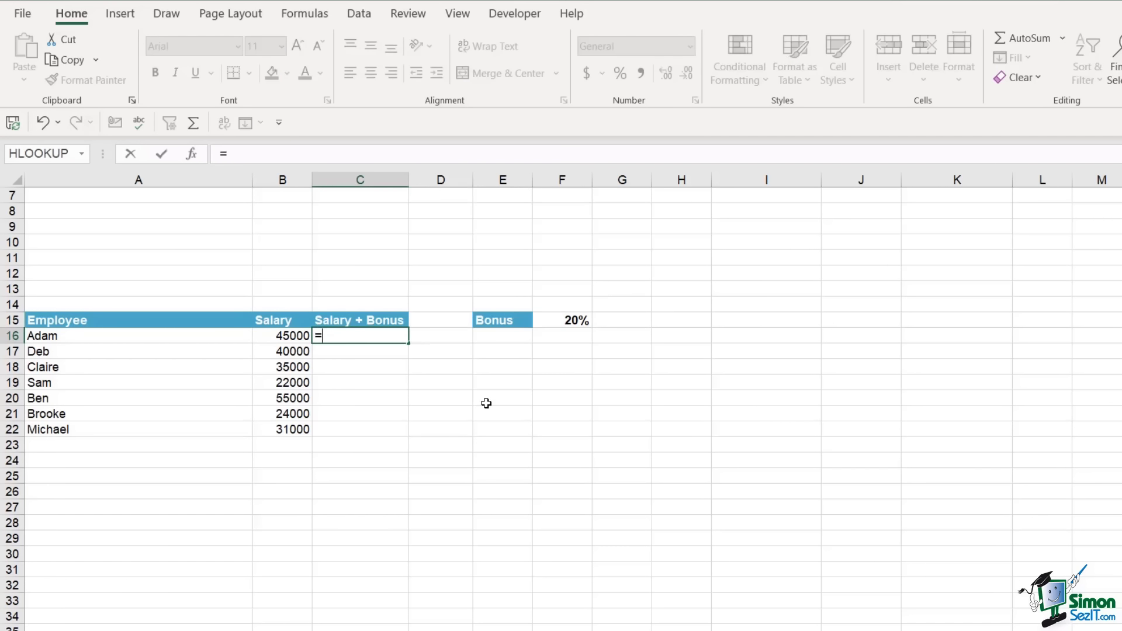
text(SUM()
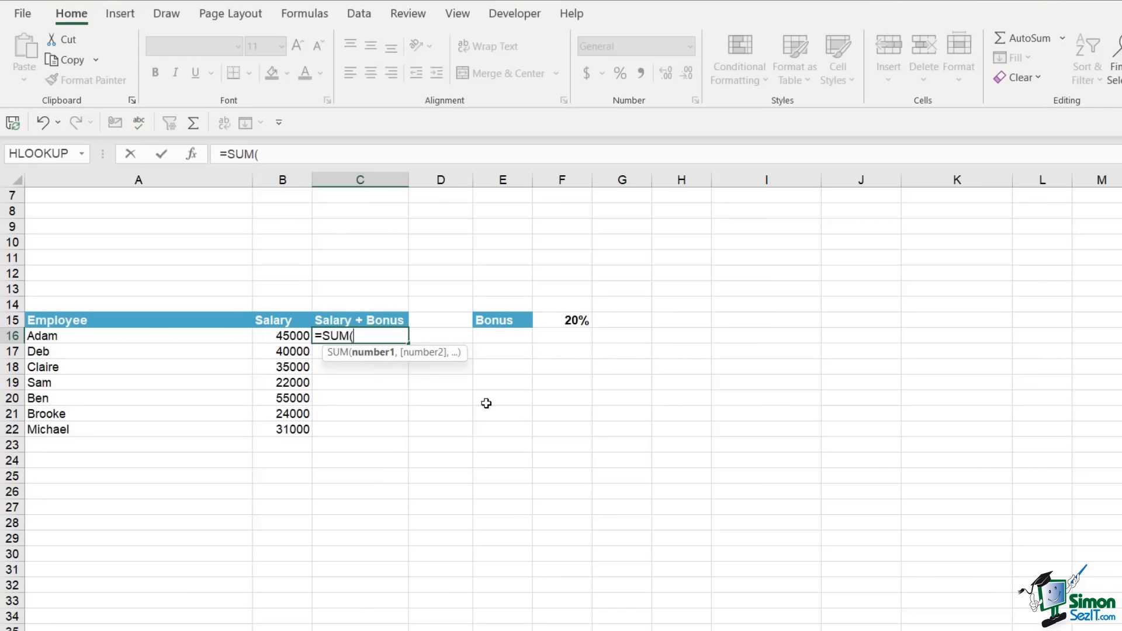
click(279, 339)
text(*)
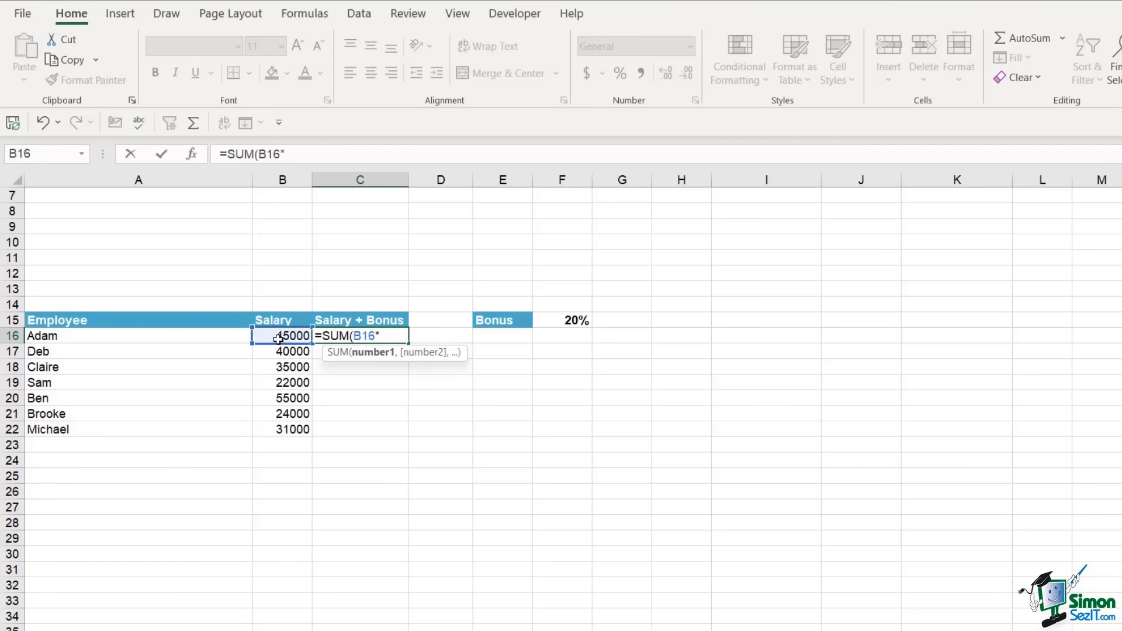
click(570, 322)
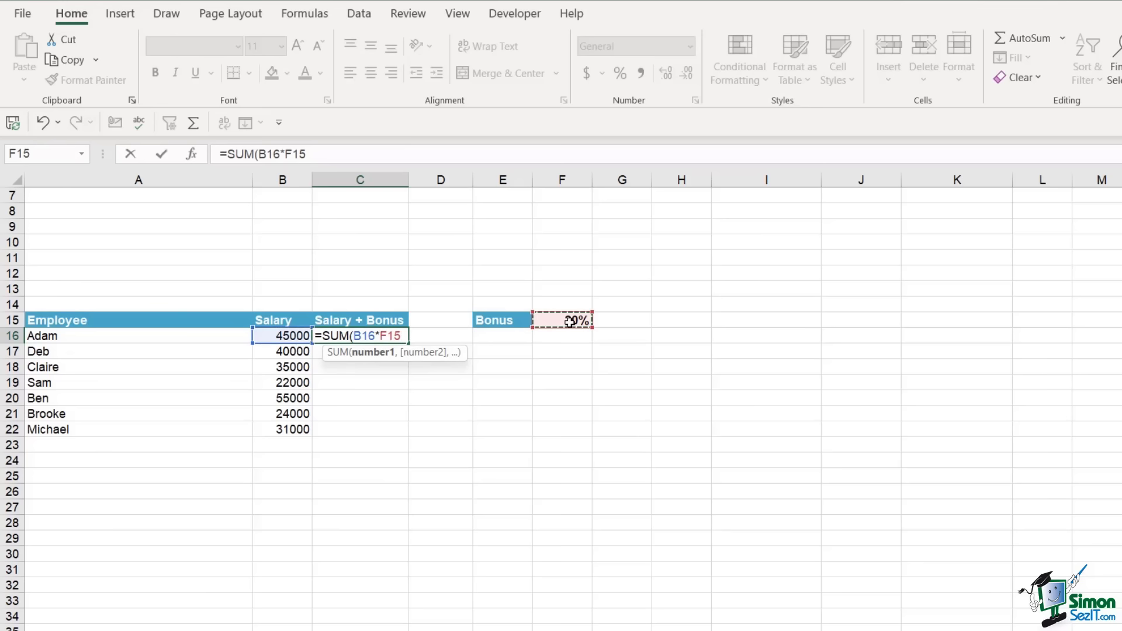
key(F4)
text(+)
click(279, 338)
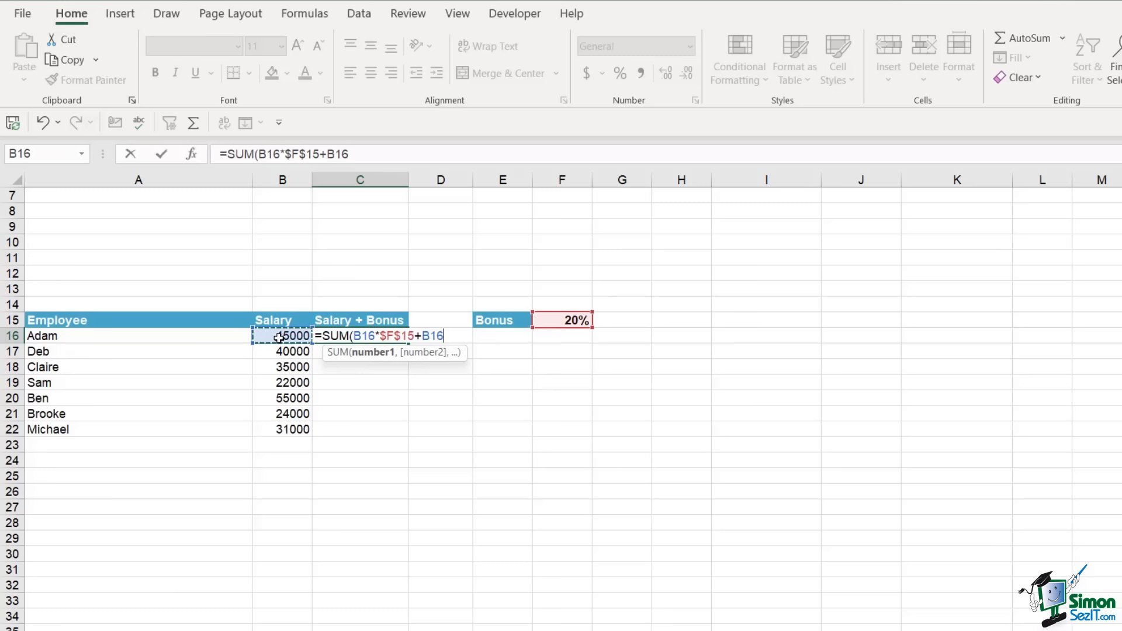
text())
key(Return)
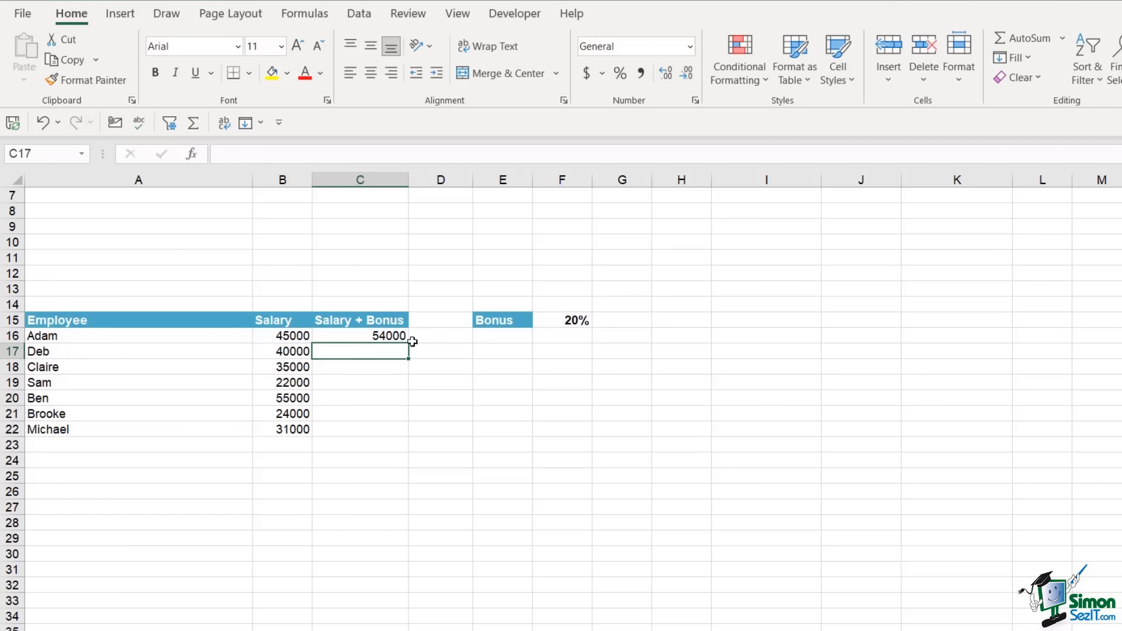
click(376, 334)
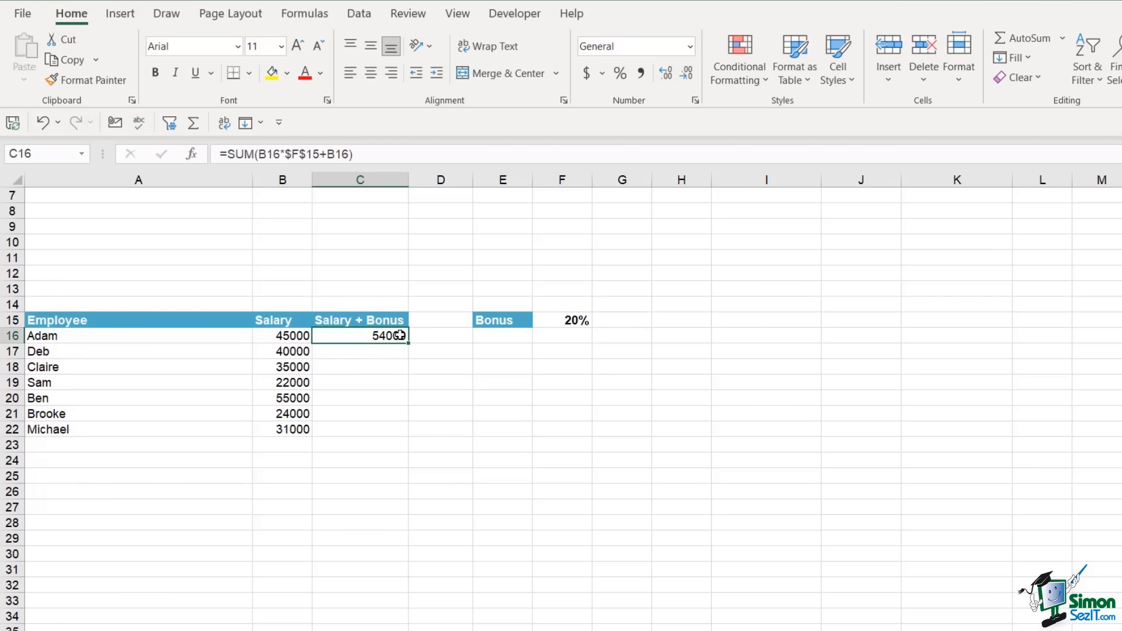
- Start a LET formula in C17 under Salary + Bonus, with the formula bar enlarged to show several lines
click(375, 353)
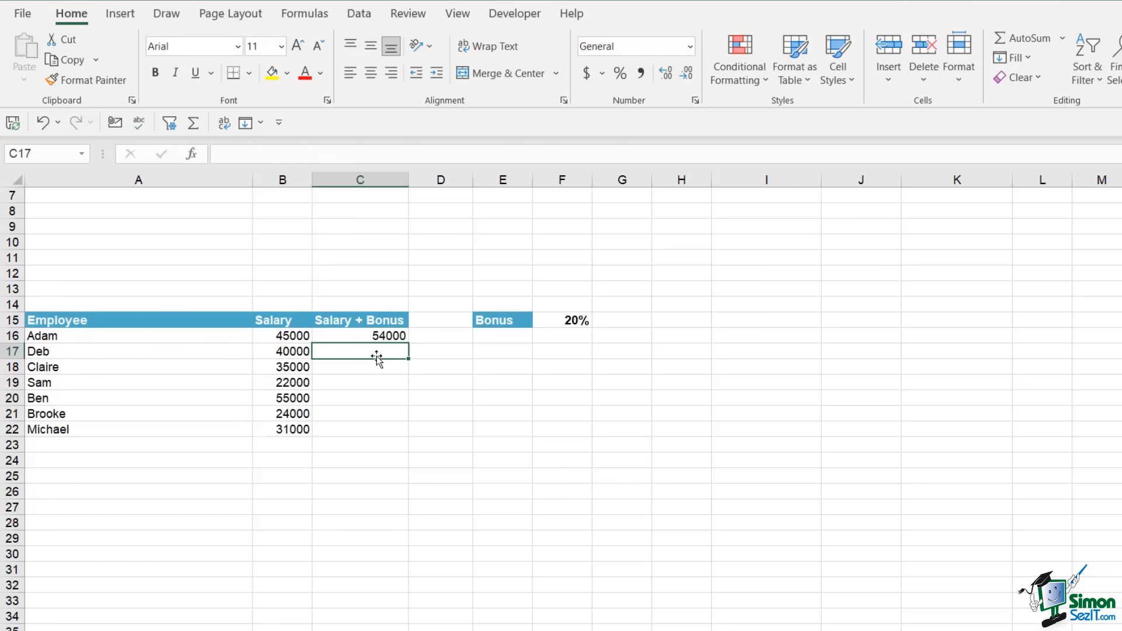
click(232, 151)
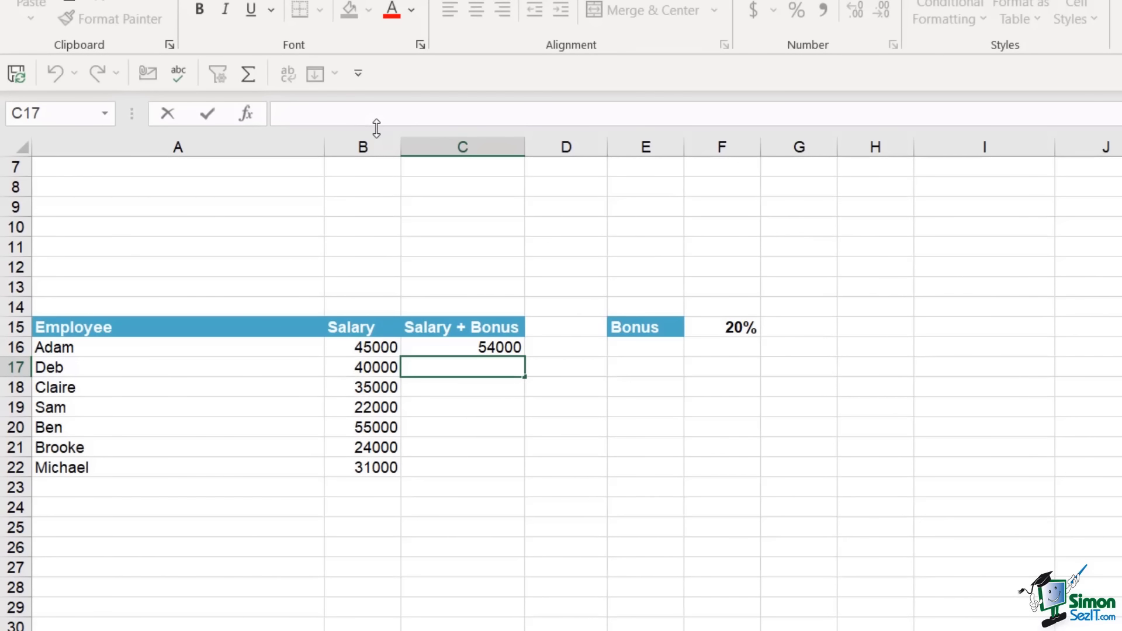
drag(376, 127, 371, 191)
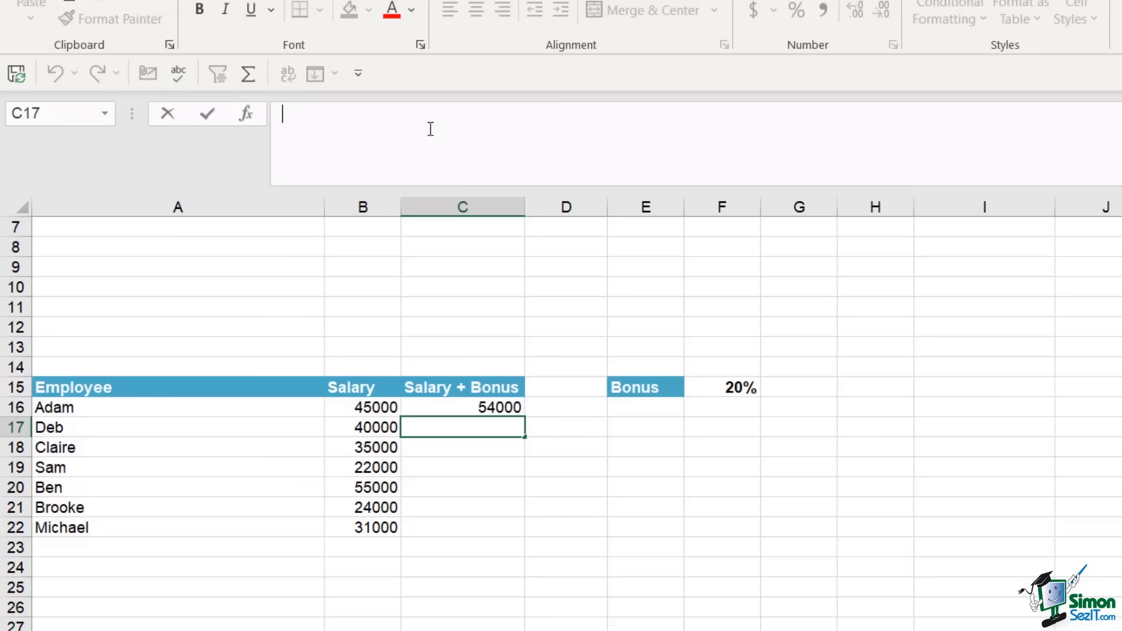
text(=)
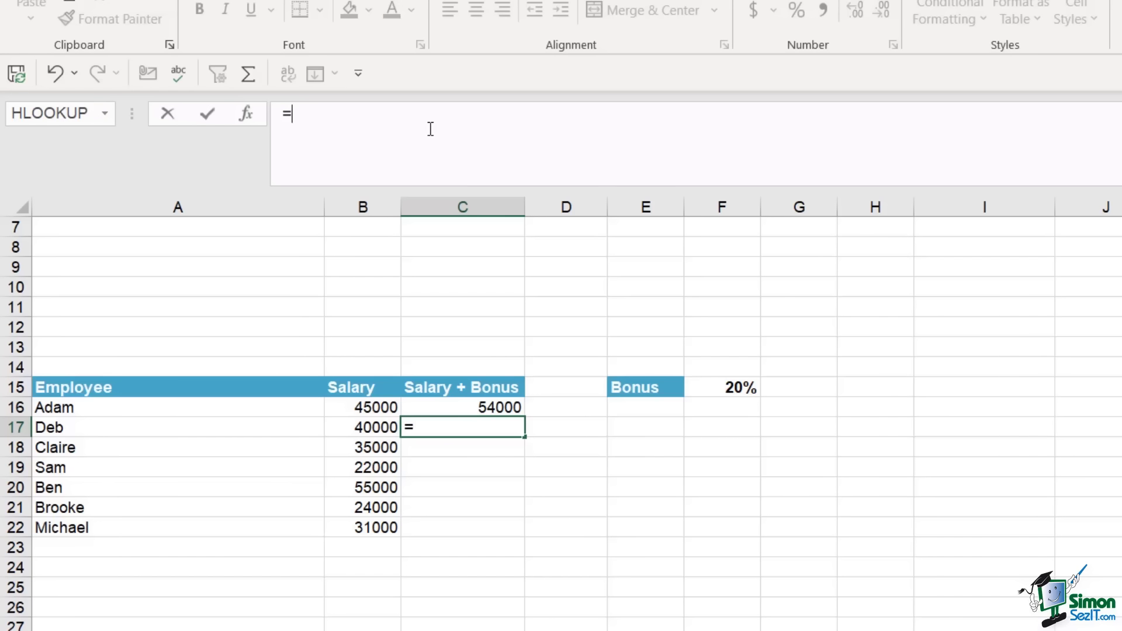
text(LET()
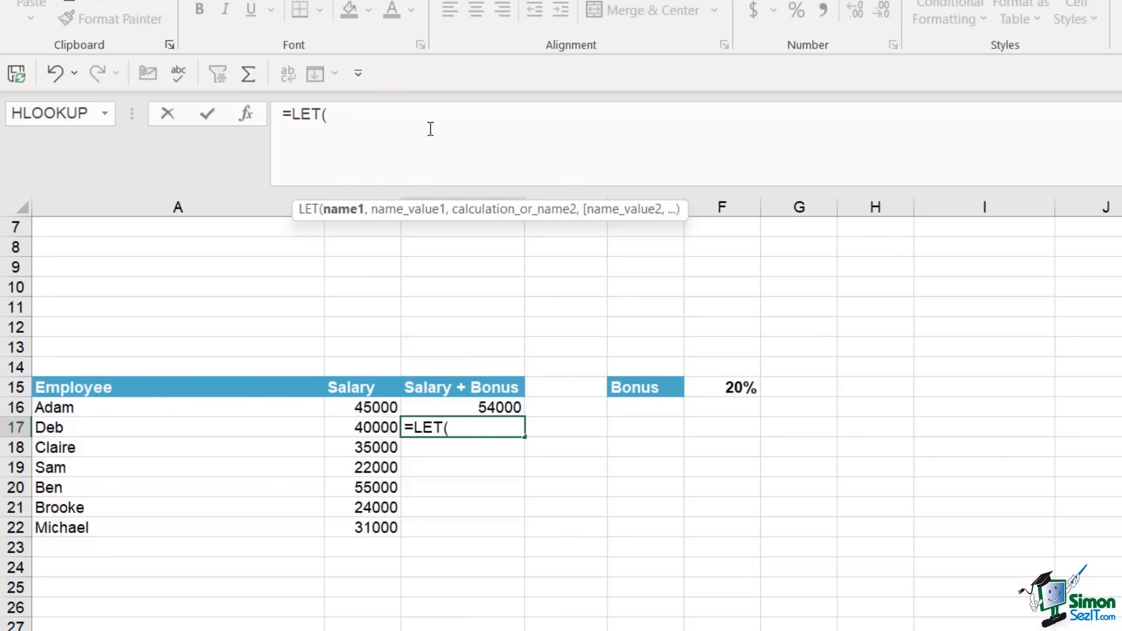
- On a new line of the LET formula in C17, define the name salary with the value B17
click(335, 116)
key(alt+Return)
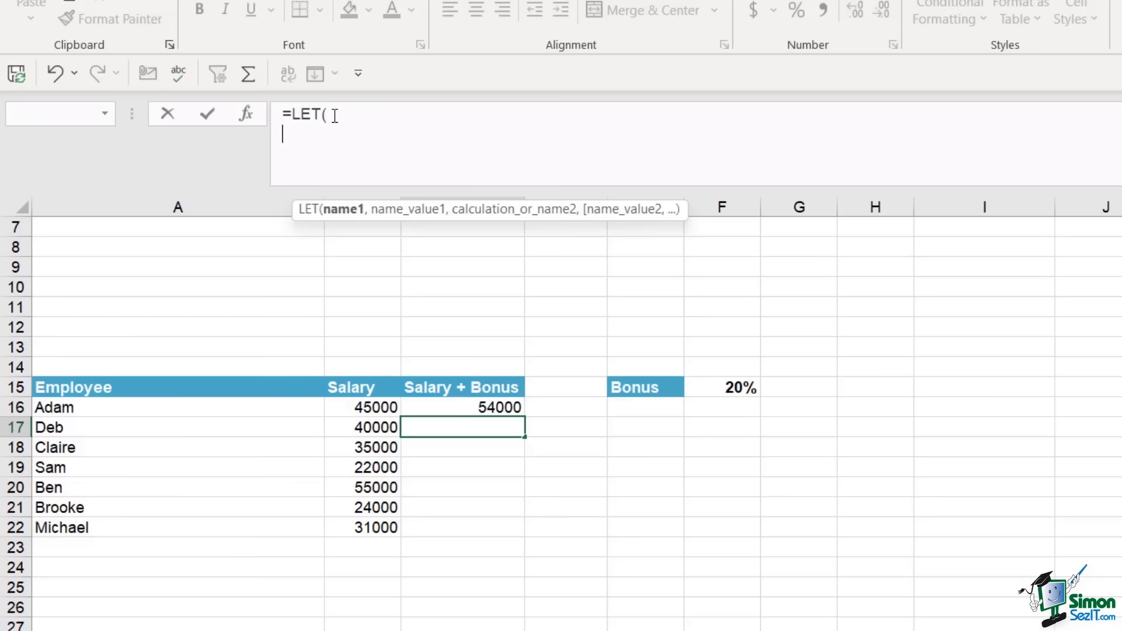
text(saly)
key(BackSpace)
text(alary,)
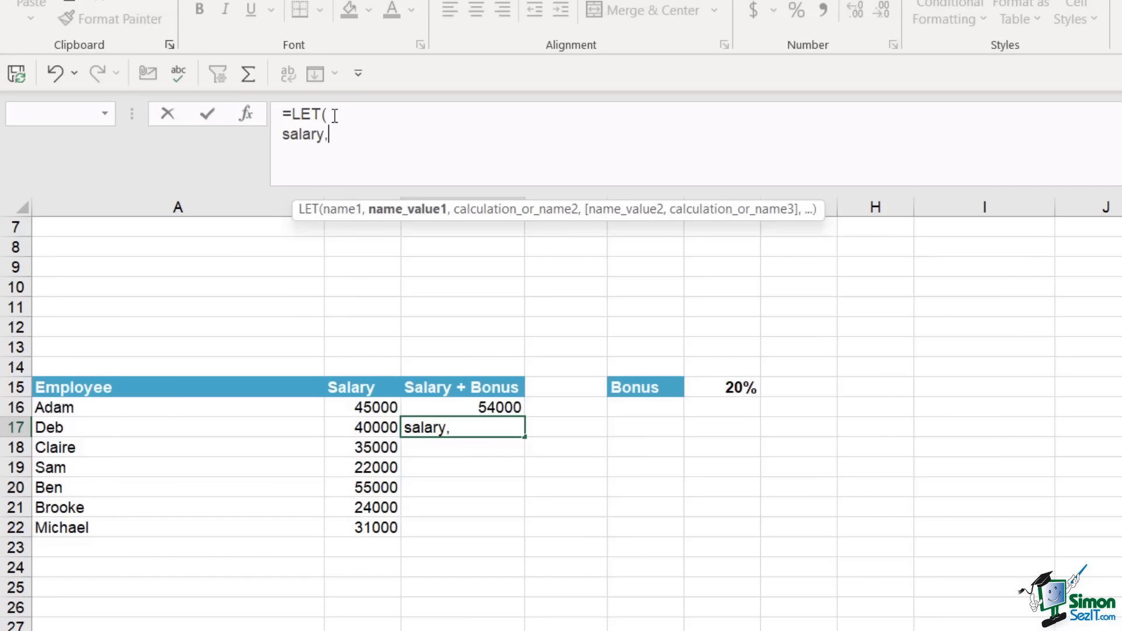
click(362, 427)
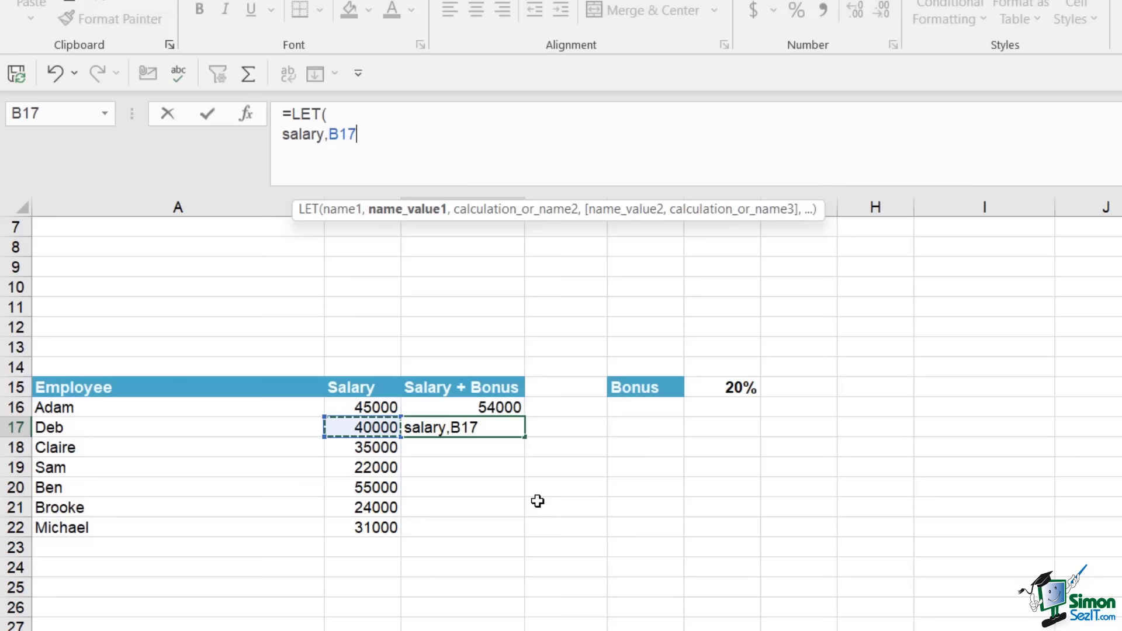
text(,)
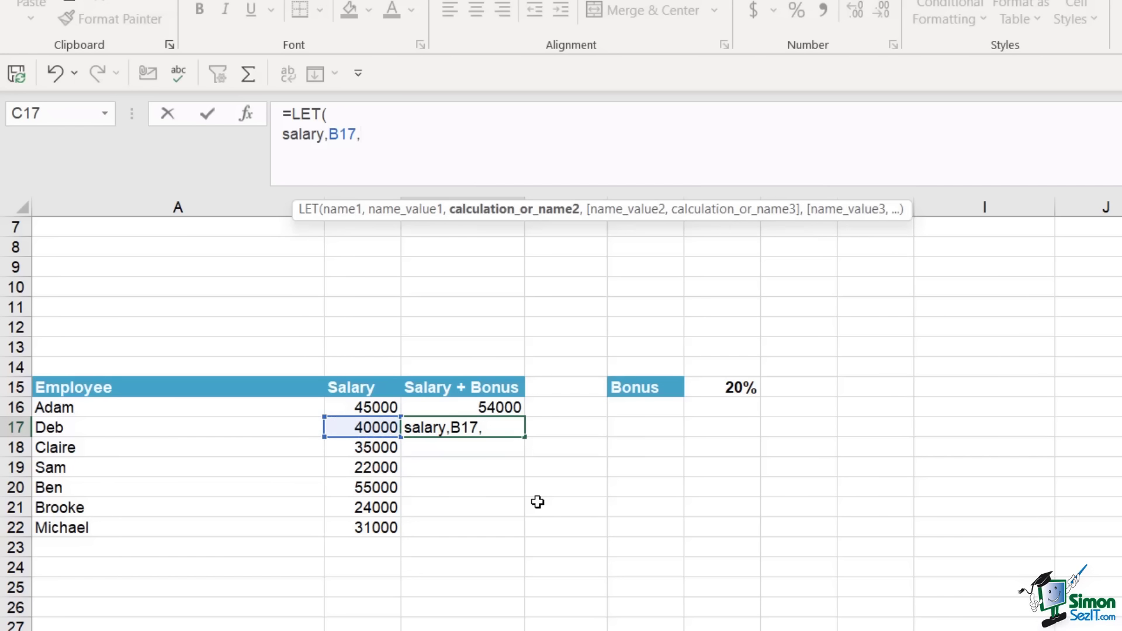
- On a new line of the C17 formula, define the name bonus with the absolute reference $F$15 as its value
key(alt+Return)
text(b)
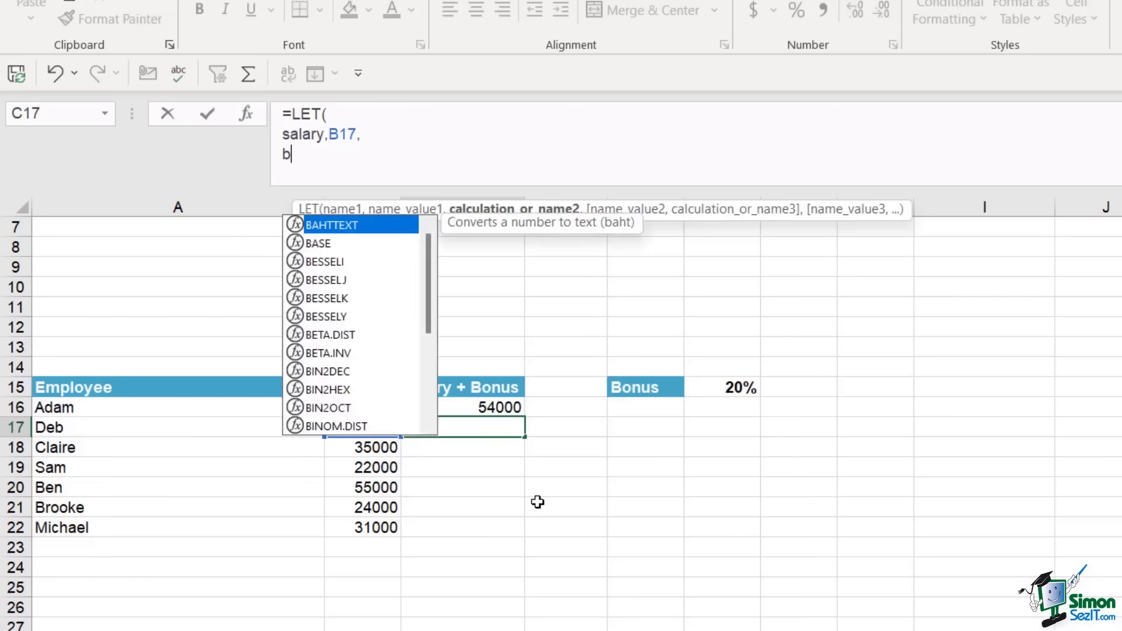
text(onus,)
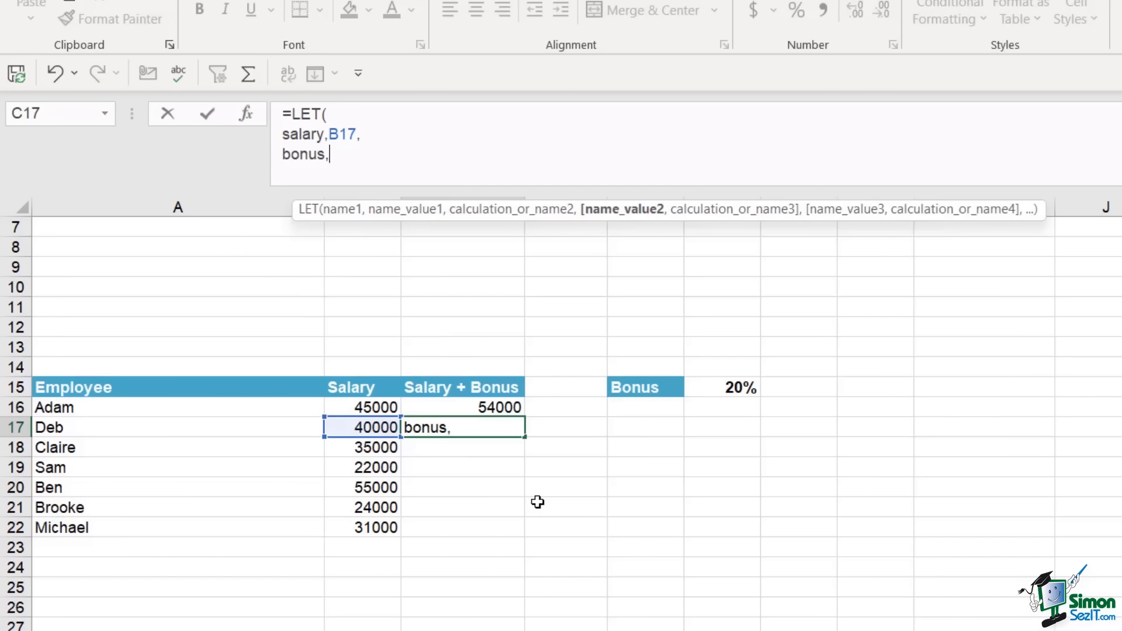
click(725, 391)
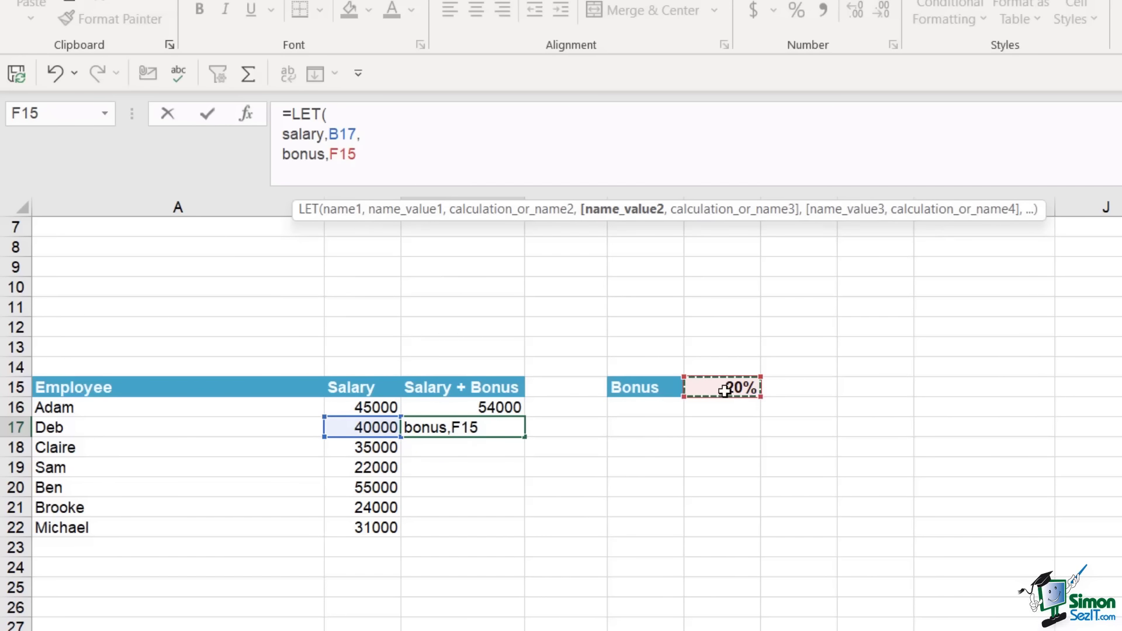
key(F4)
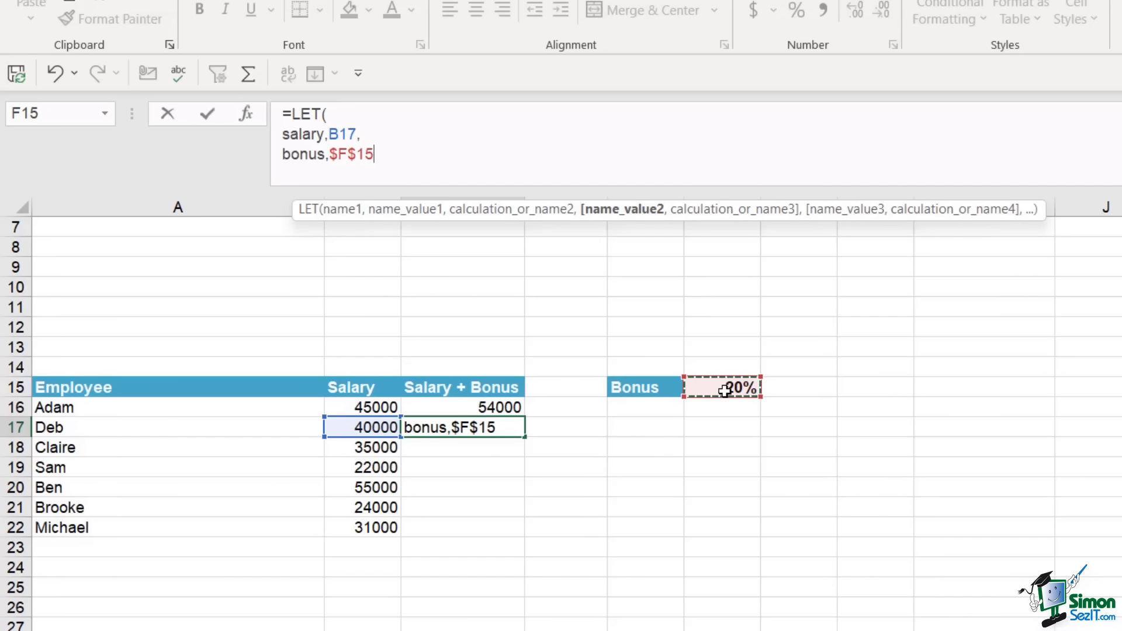
text(,)
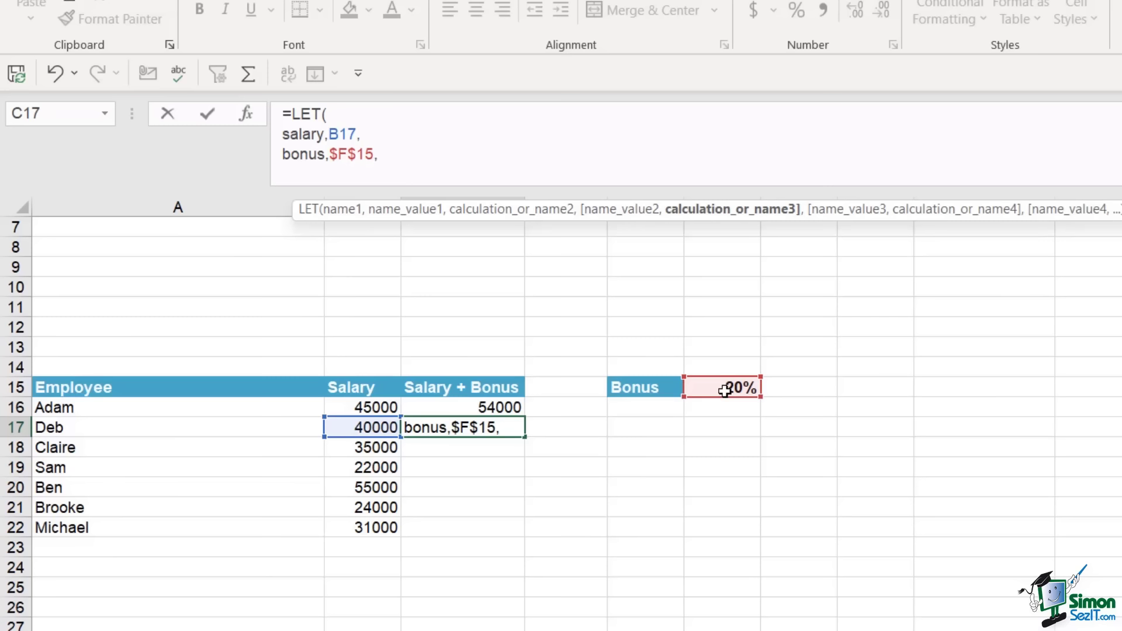
- Add the calculation SUM(salary*bonus+salary) on a new line of the LET formula in C17 and complete the formula
key(alt+Return)
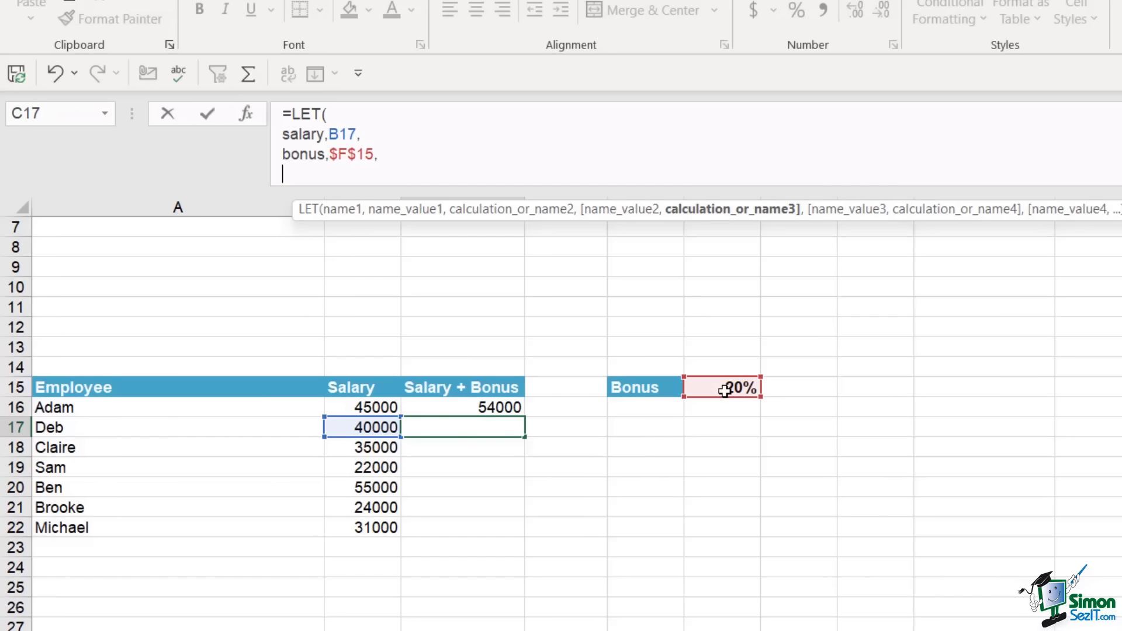
text(SU)
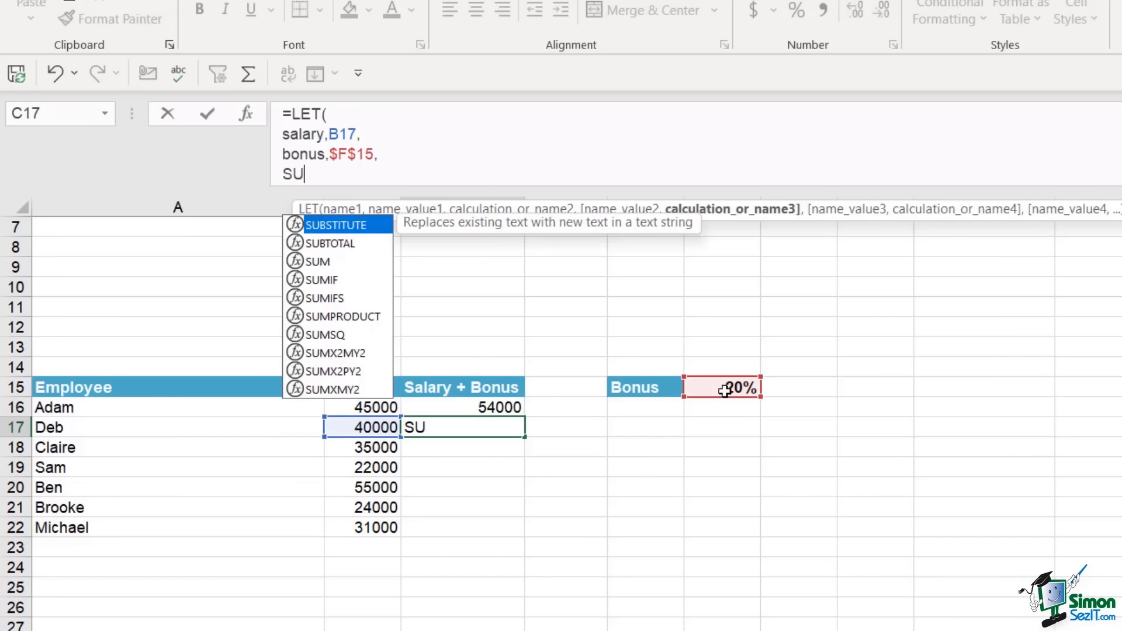
text(M()
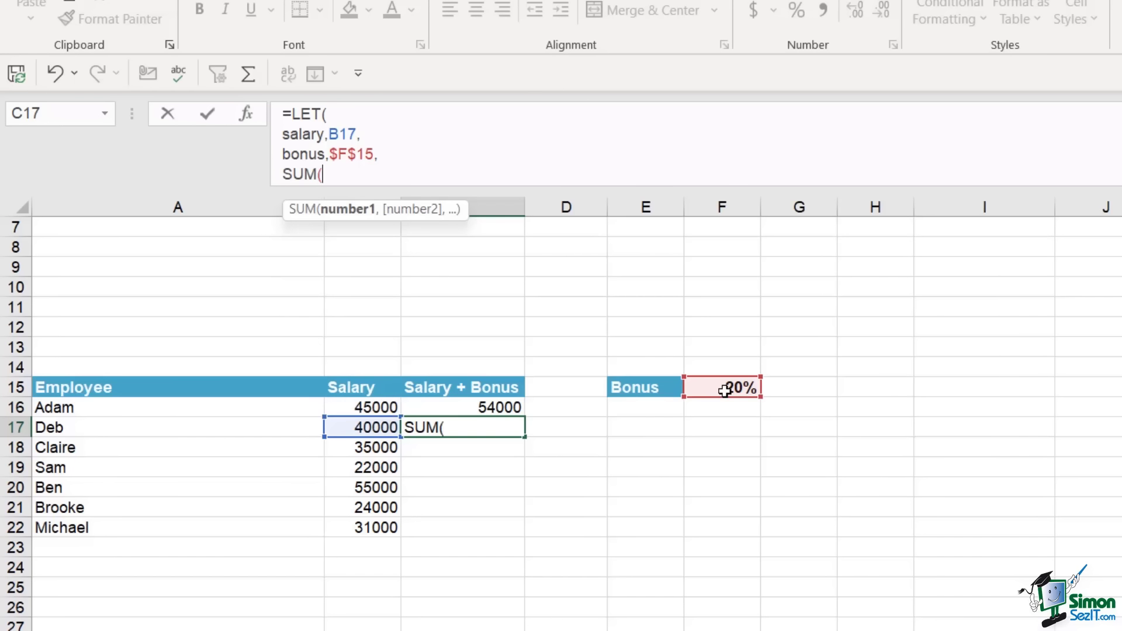
text(sa)
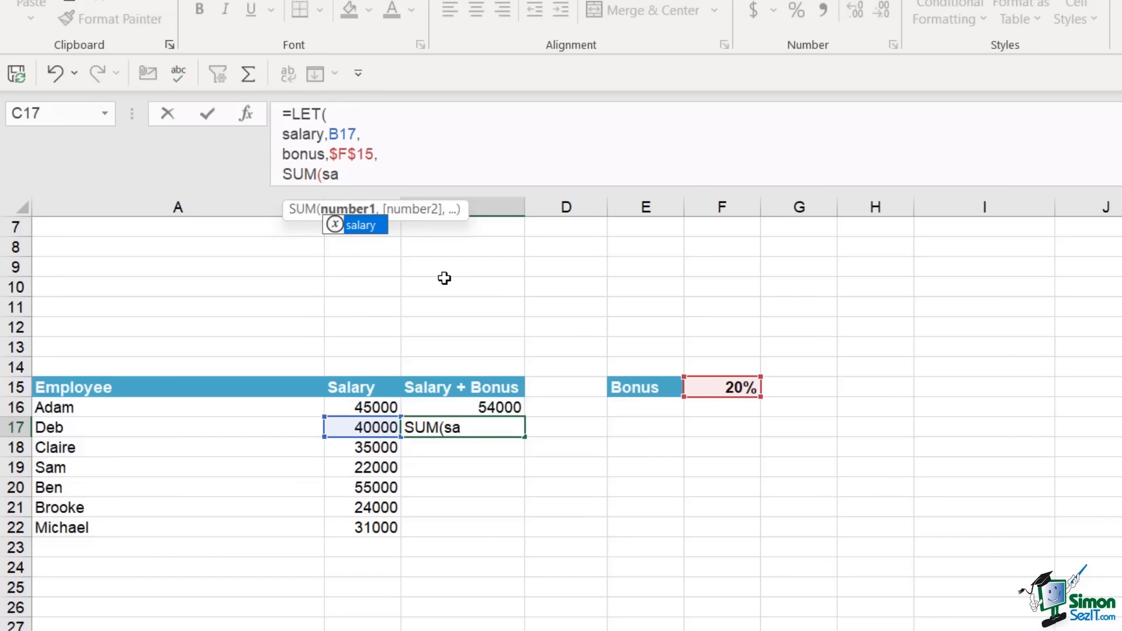
key(Tab)
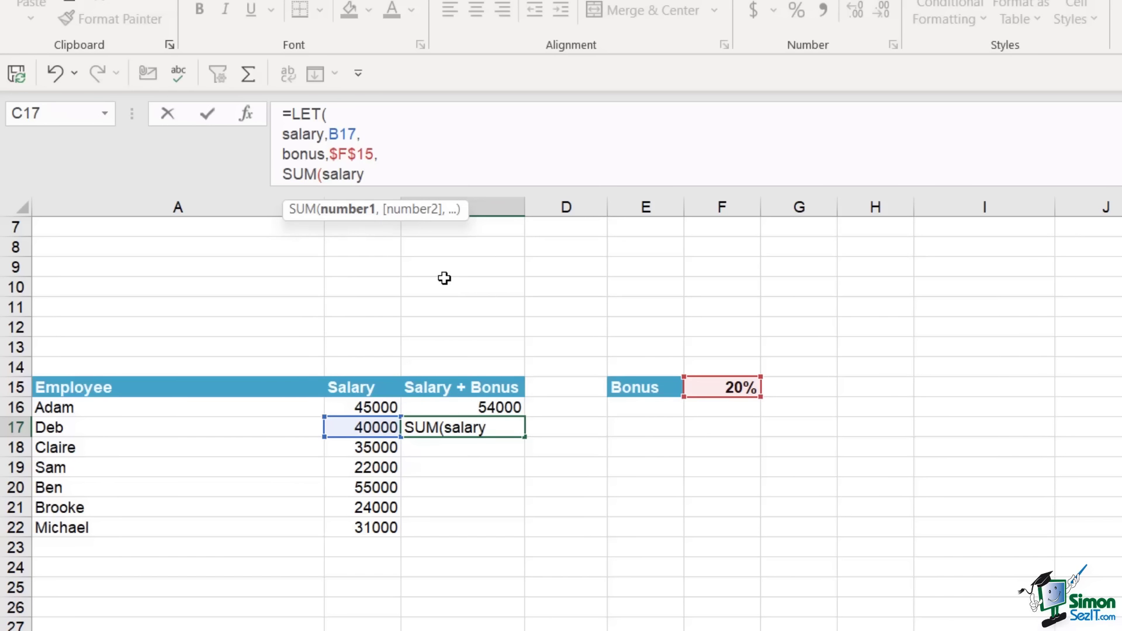
text(*b)
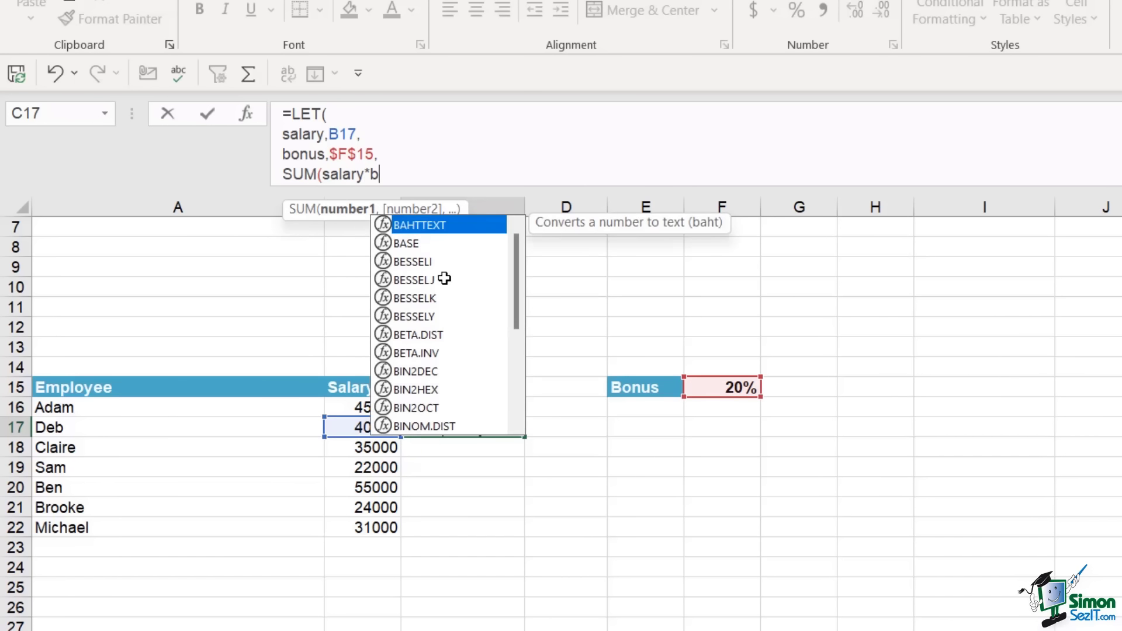
text(o)
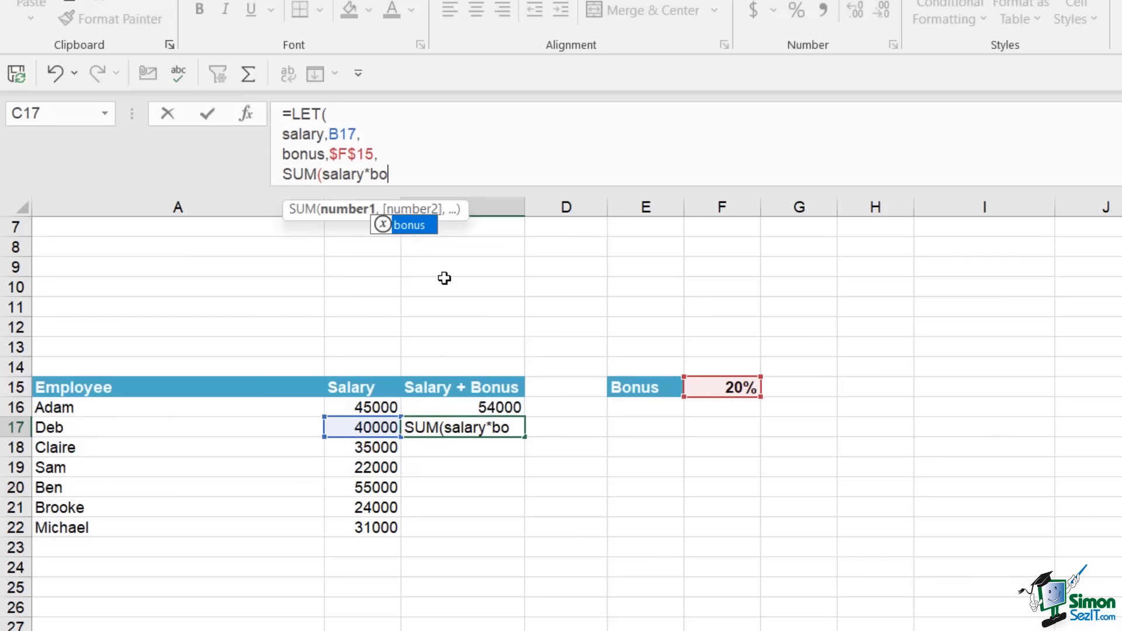
key(Tab)
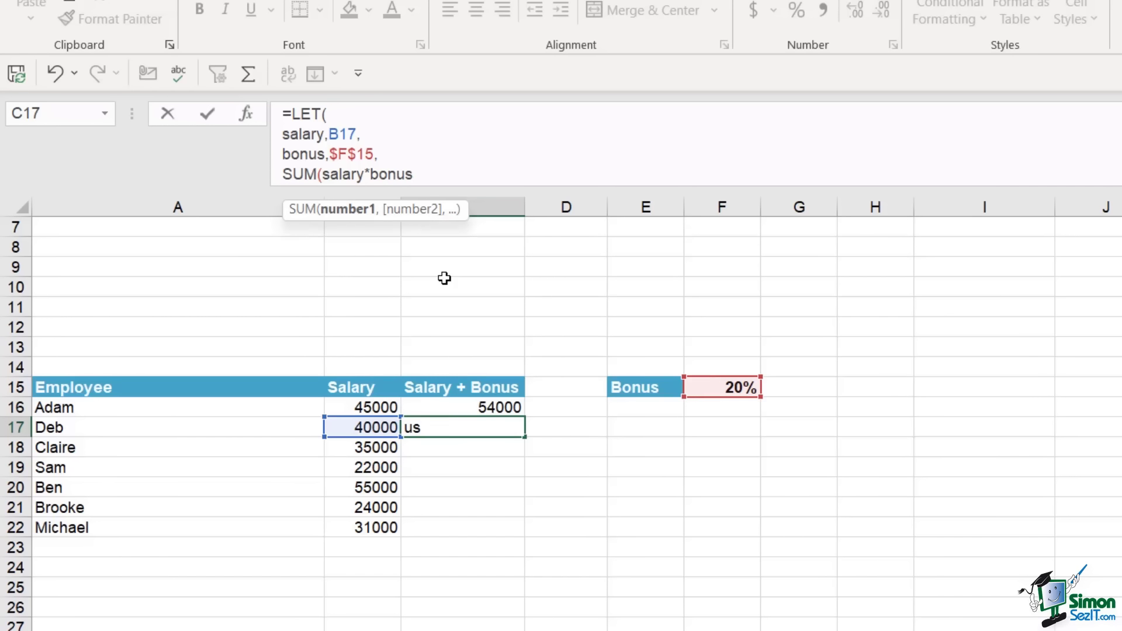
text(+sa)
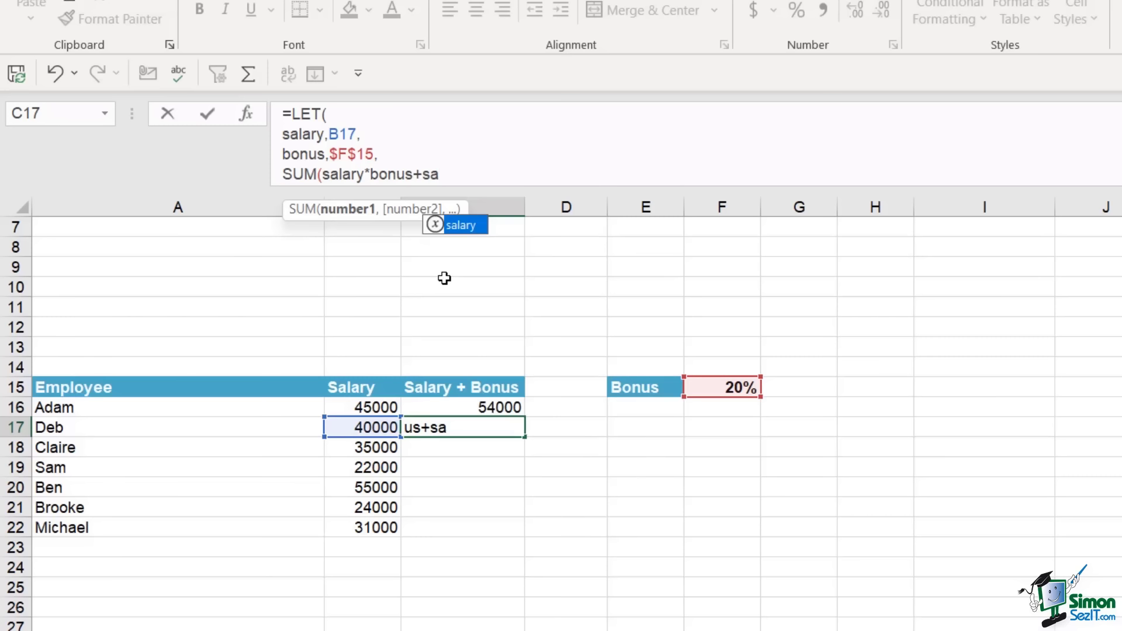
key(Tab)
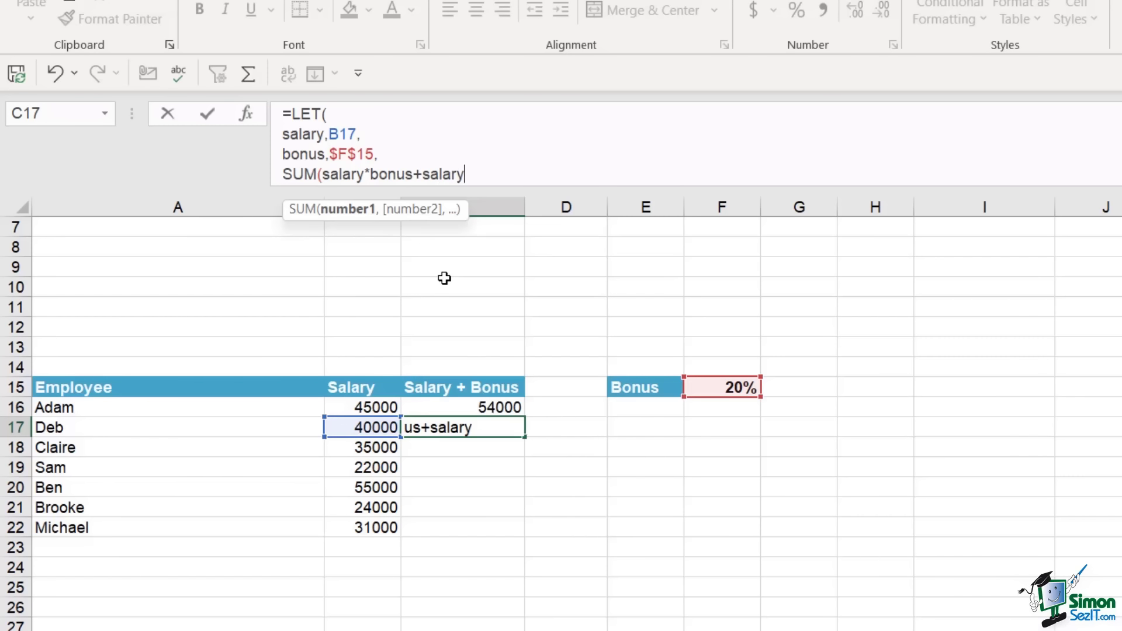
text())
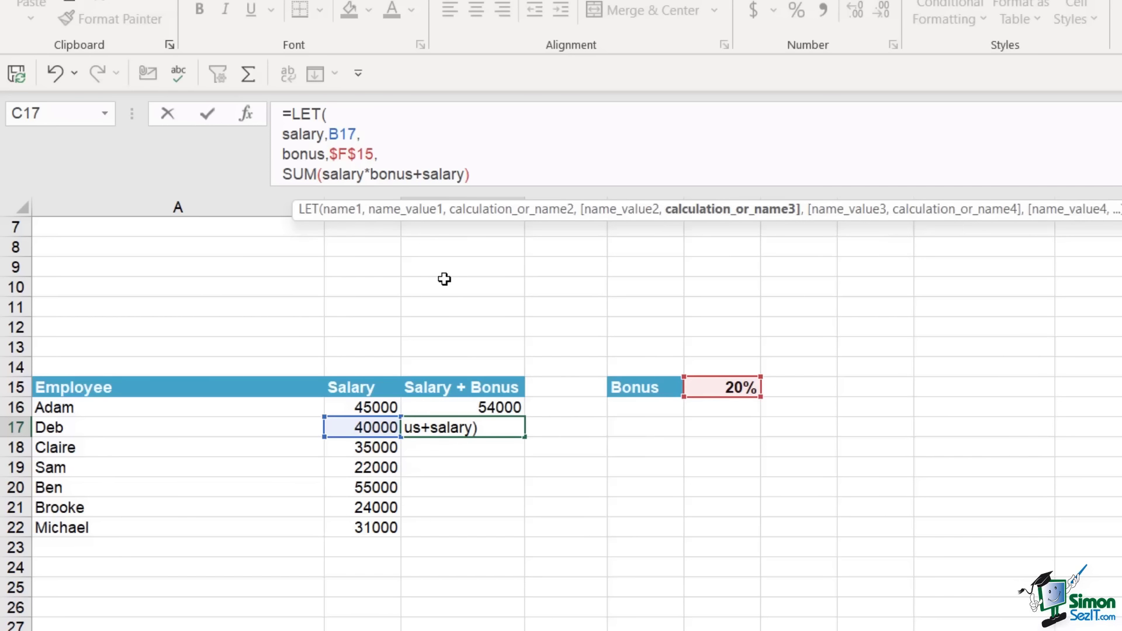
text())
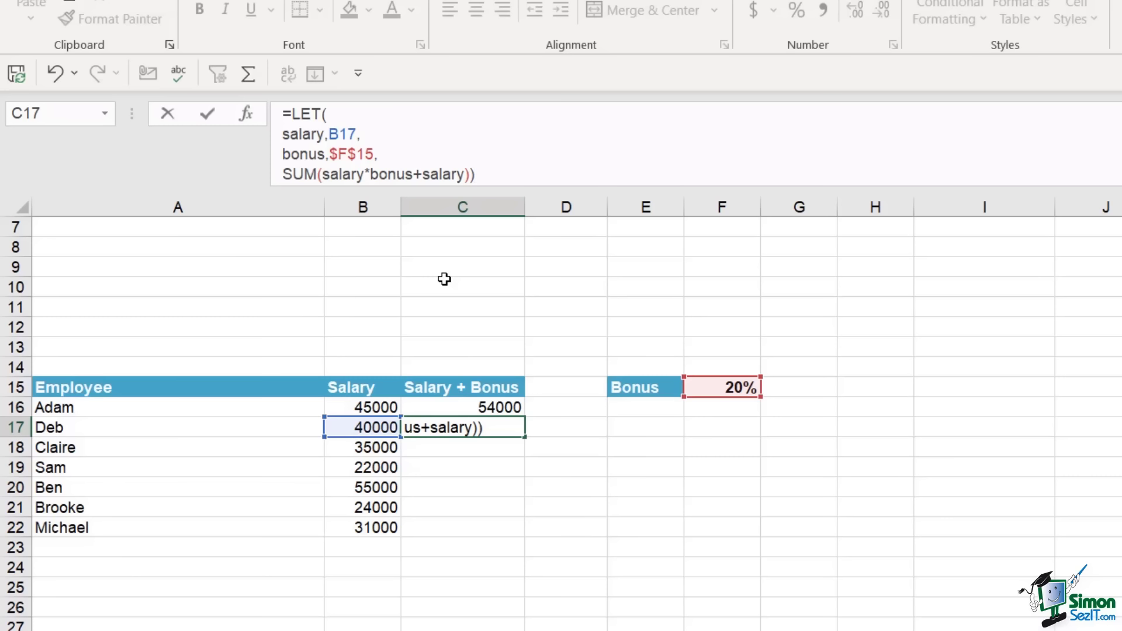
key(Return)
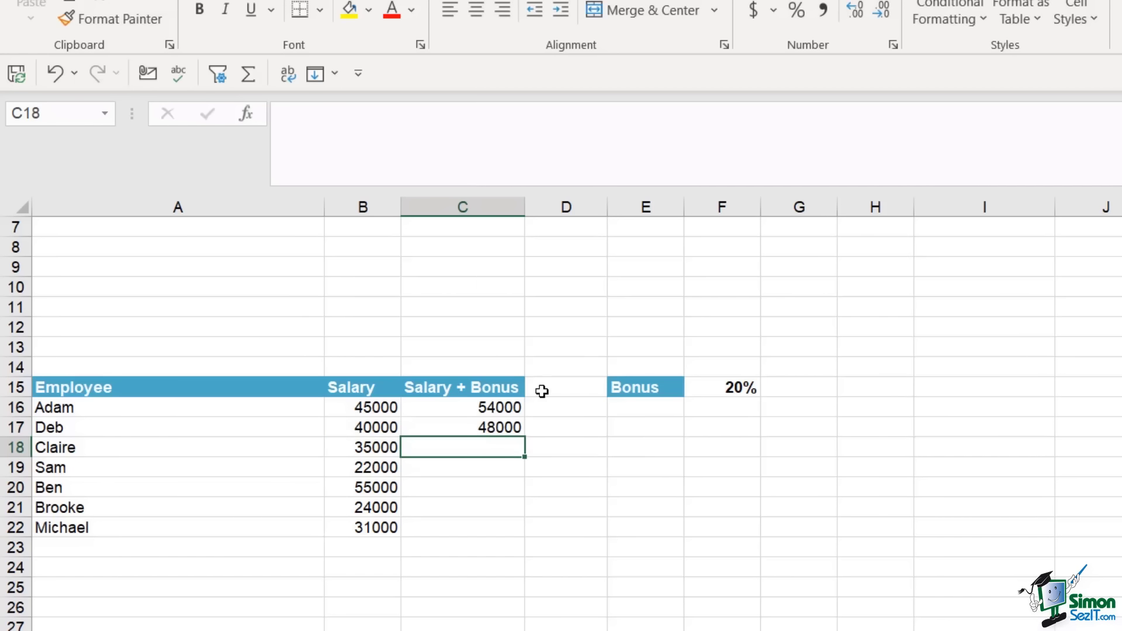
- Fill the LET formula from C17 down to C22 and check the copied formula in C19
click(495, 428)
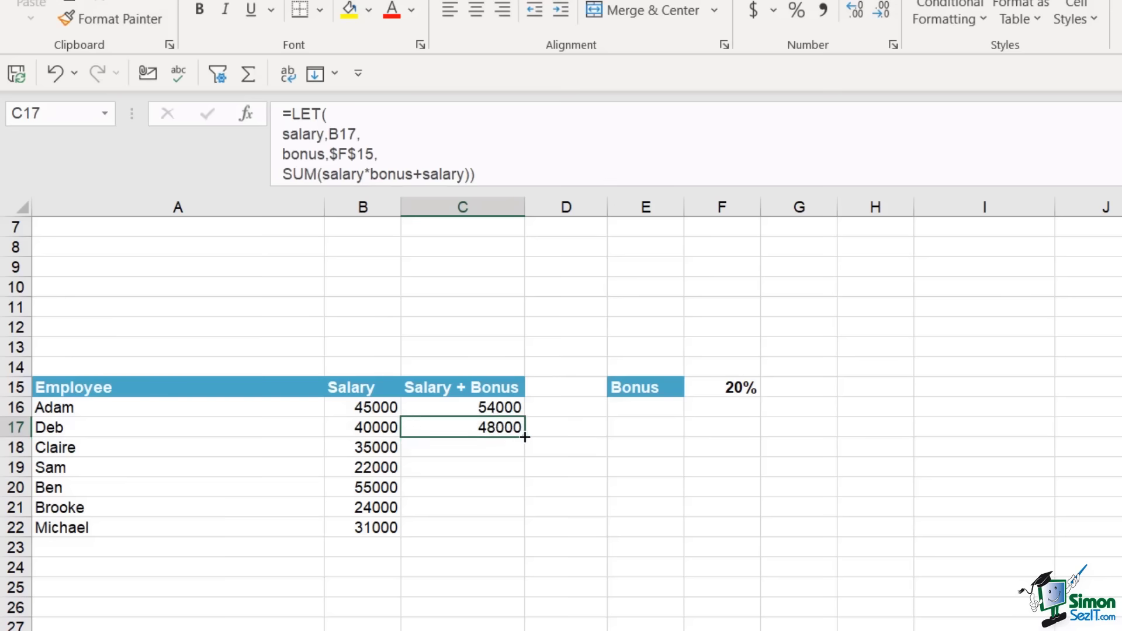
double_click(525, 437)
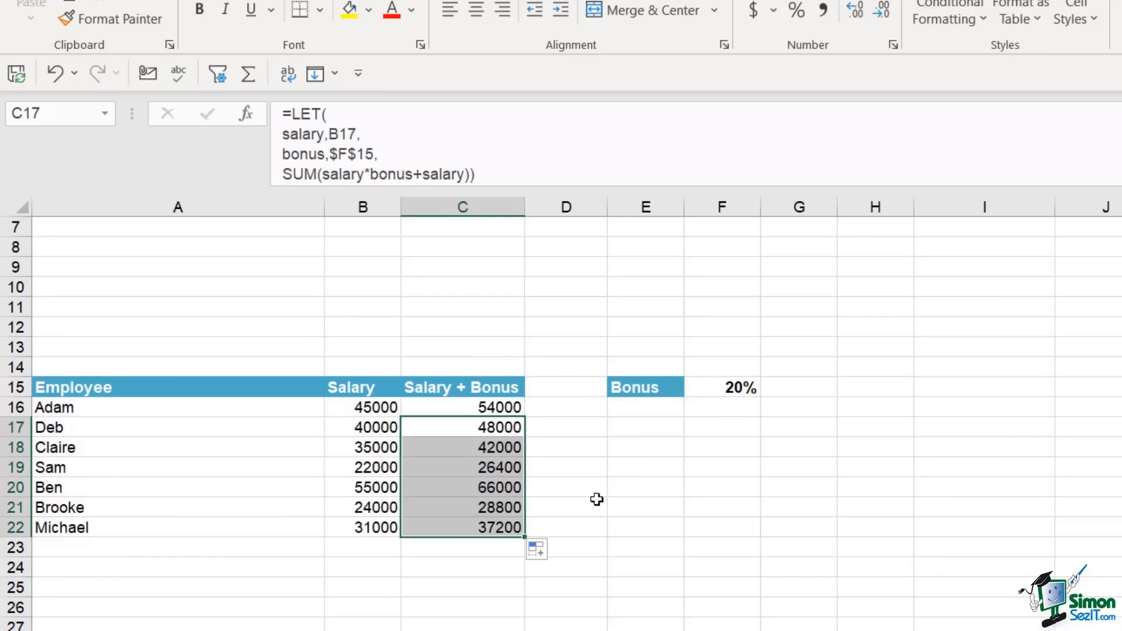
click(517, 465)
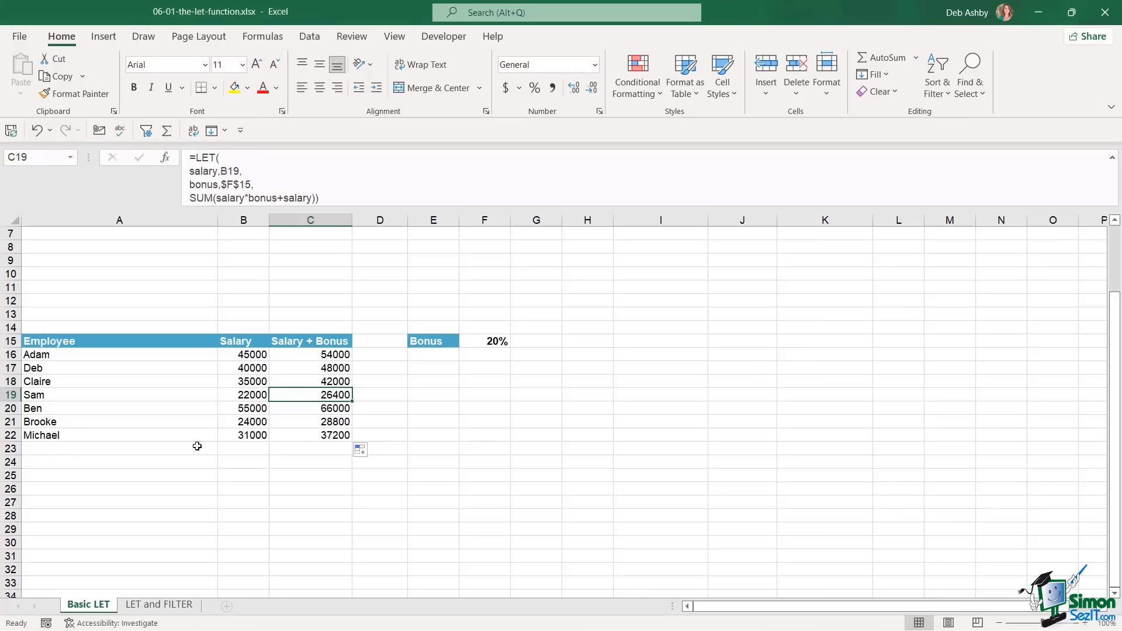
- Open the LET and FILTER sheet and examine the empty Block, Subject and Pass Mark results area and the criteria in E3 and E7
click(160, 606)
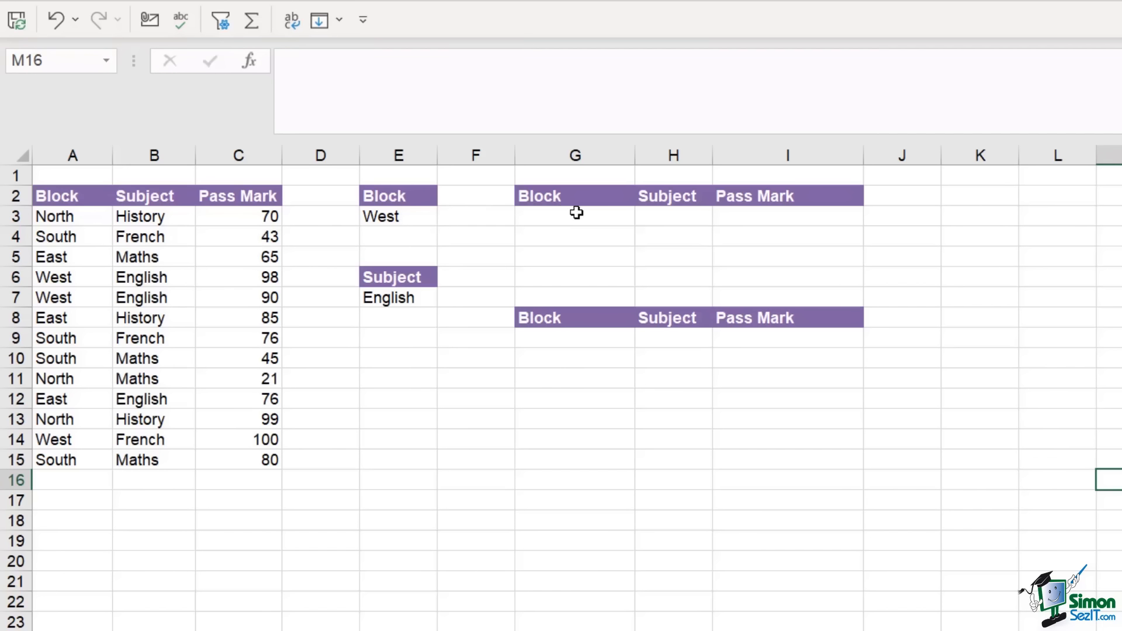
click(543, 217)
click(665, 214)
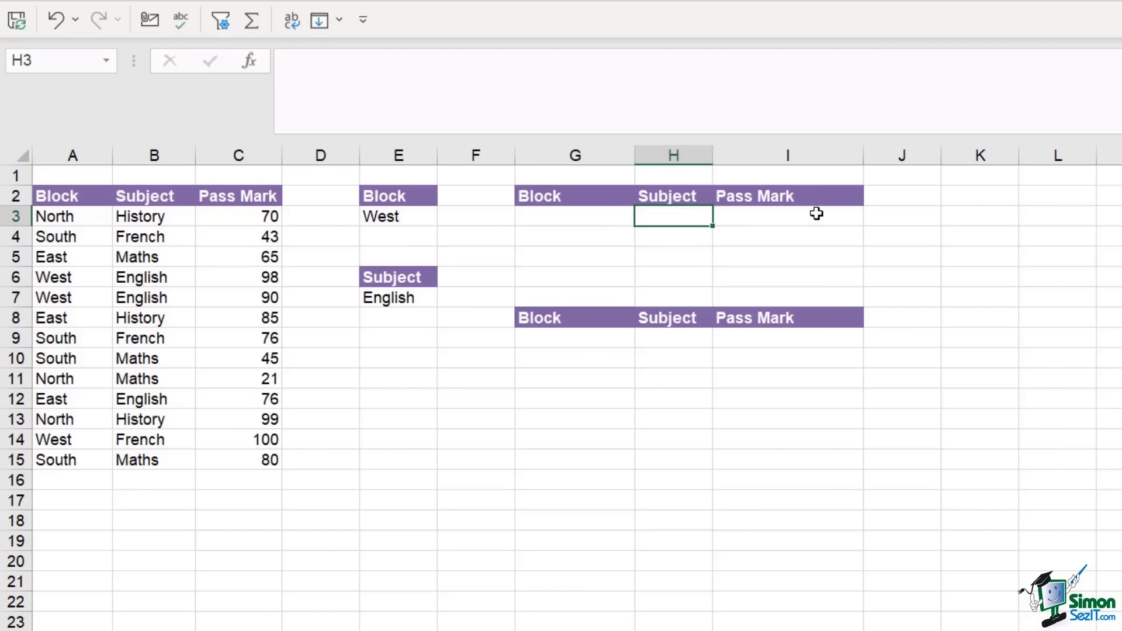
click(815, 215)
click(393, 220)
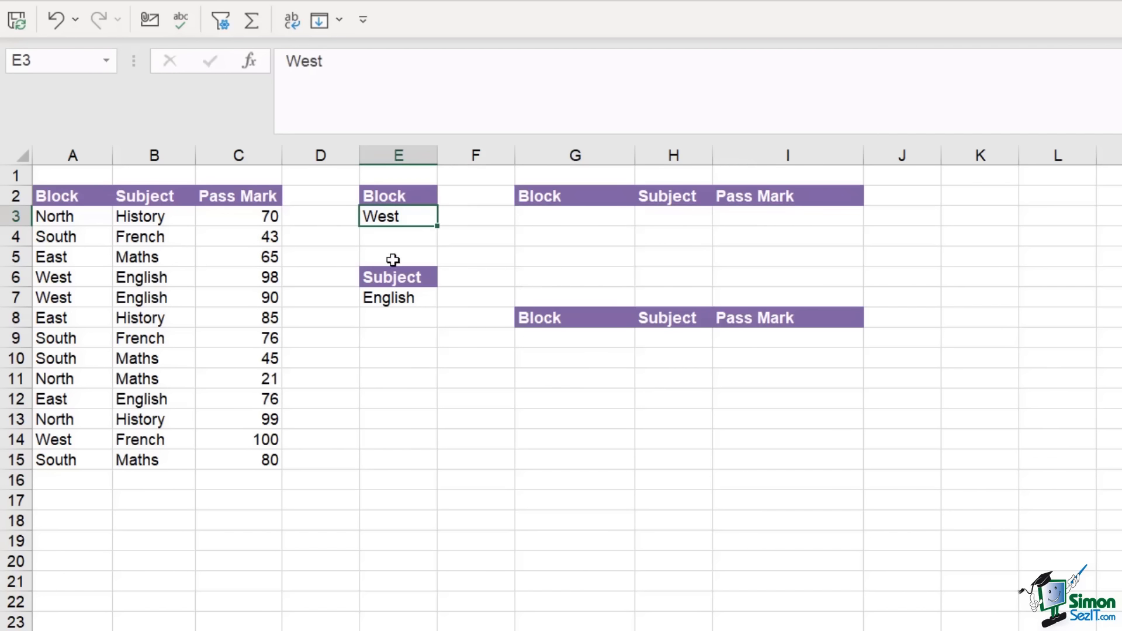
click(394, 298)
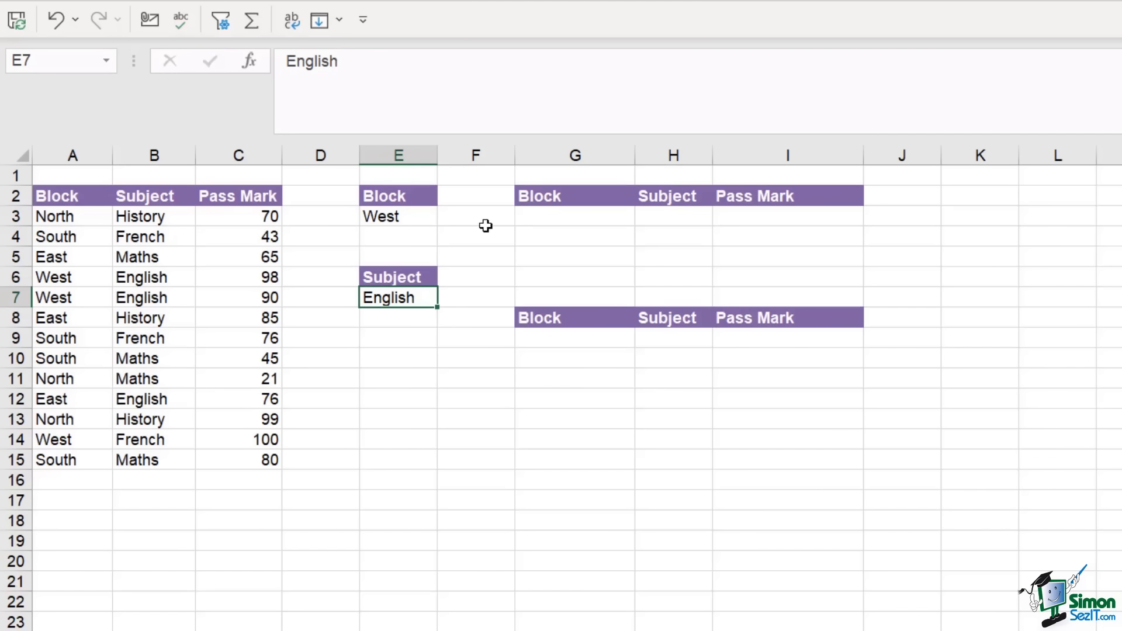
click(392, 218)
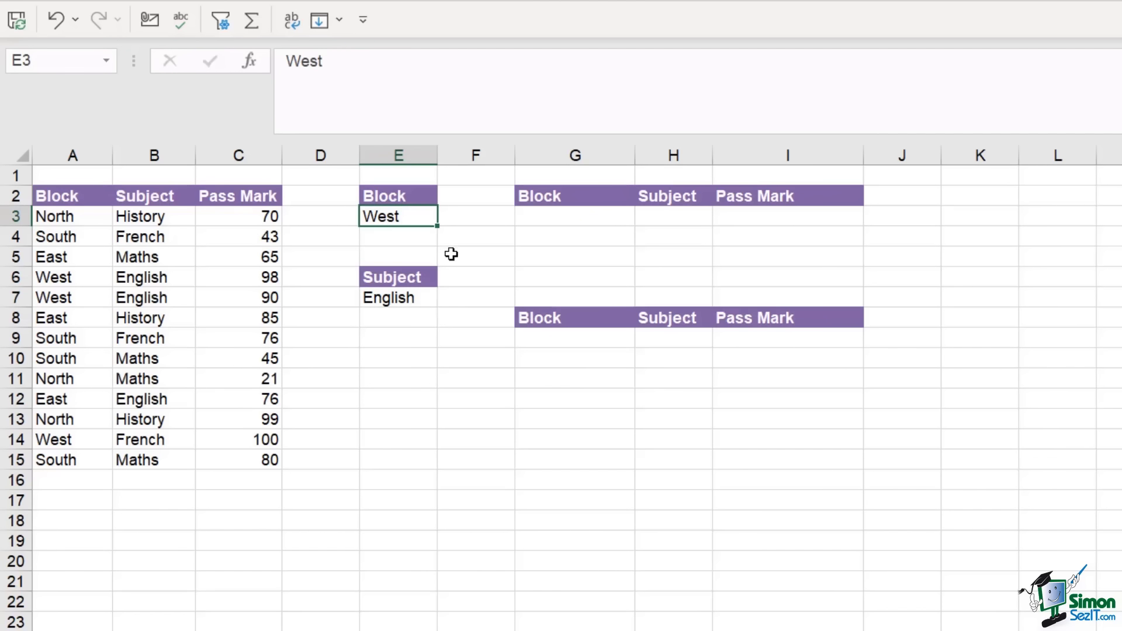
- Start a FILTER formula in G3 with the range A3:C15 as its array
click(396, 296)
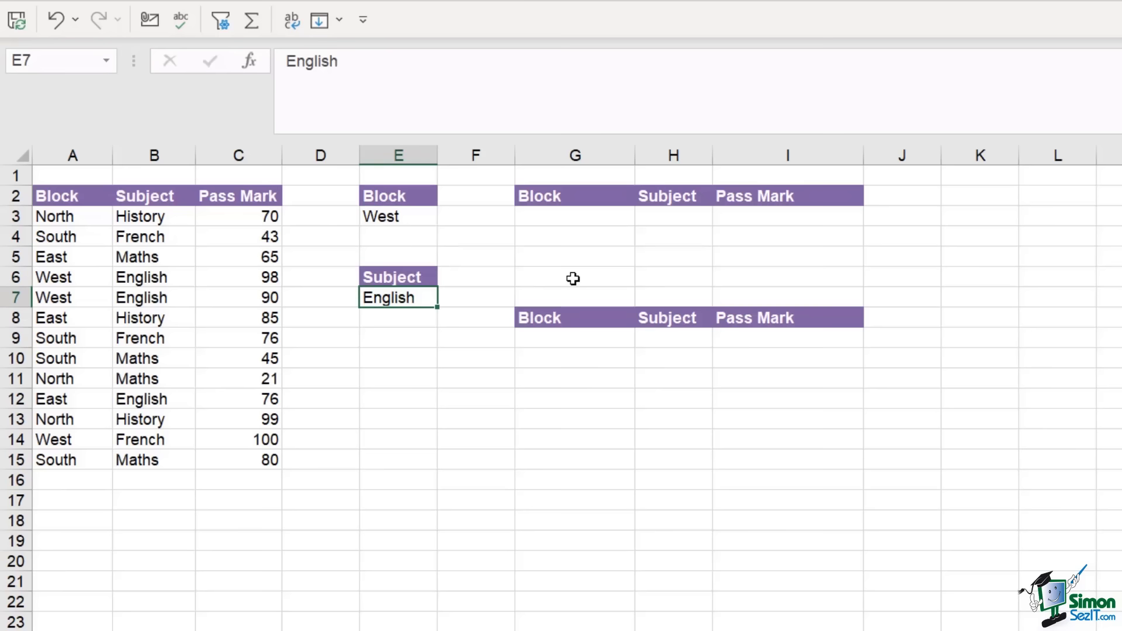
click(546, 216)
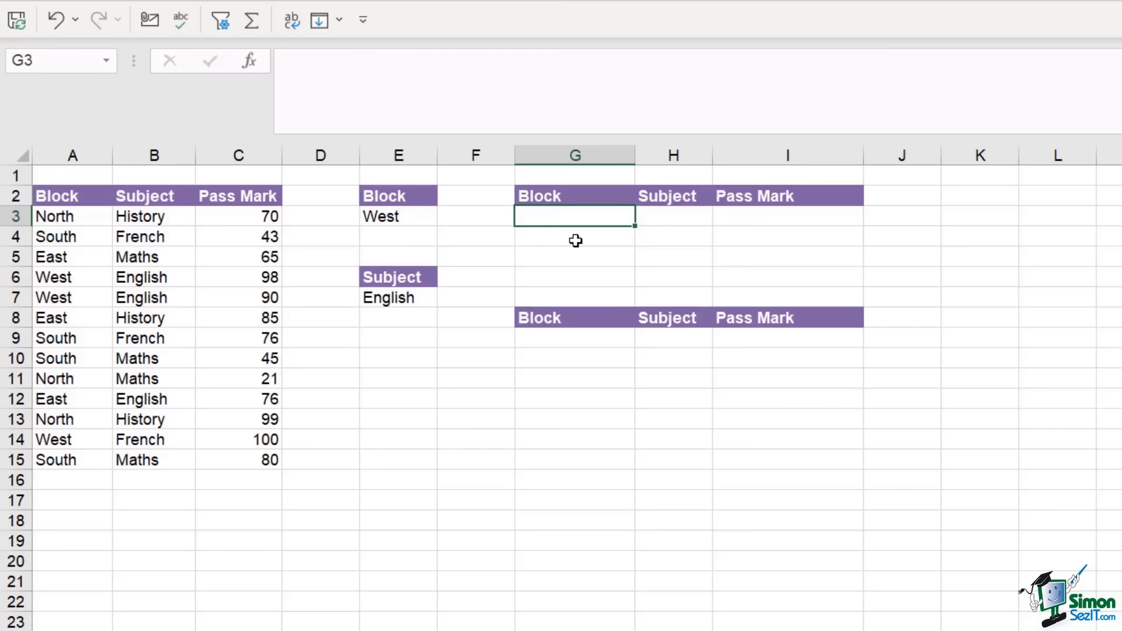
text(=F)
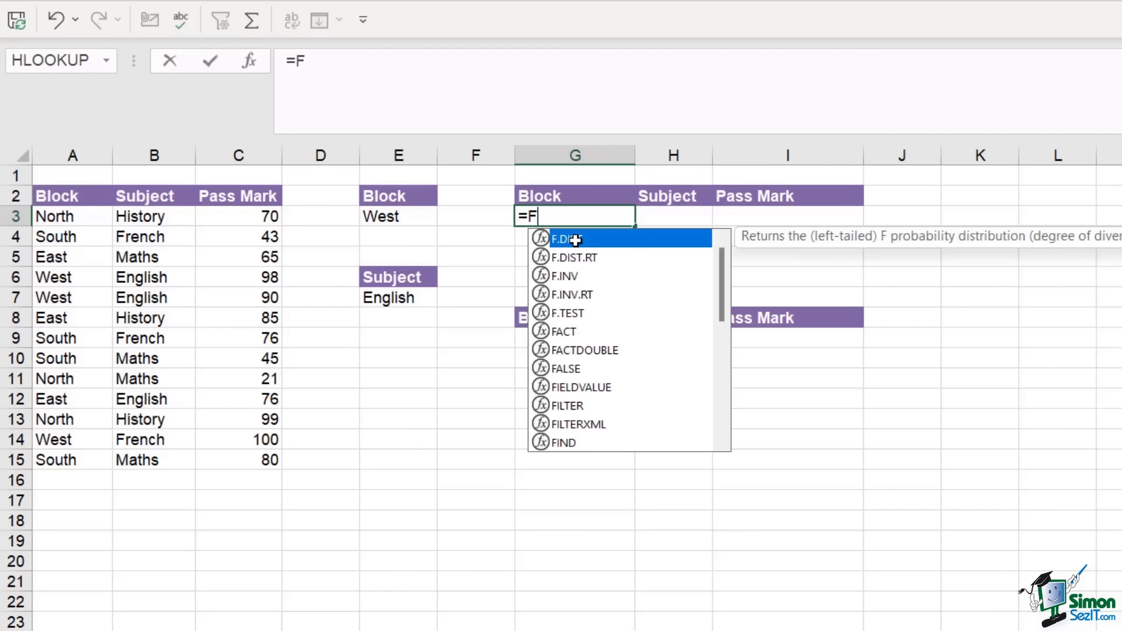
text(IL)
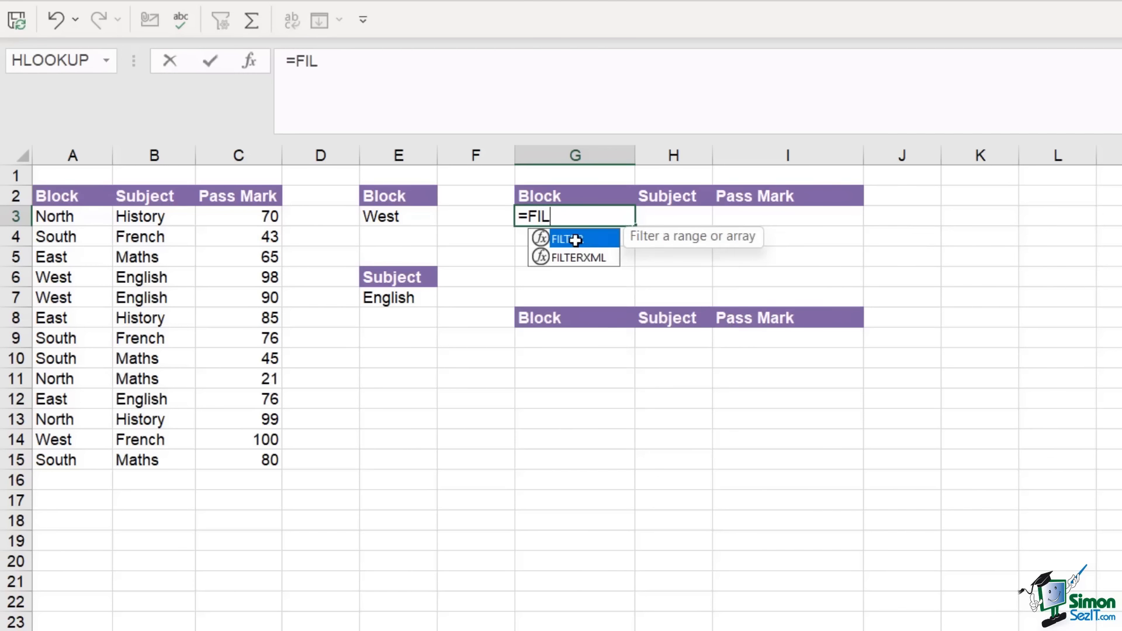
key(Tab)
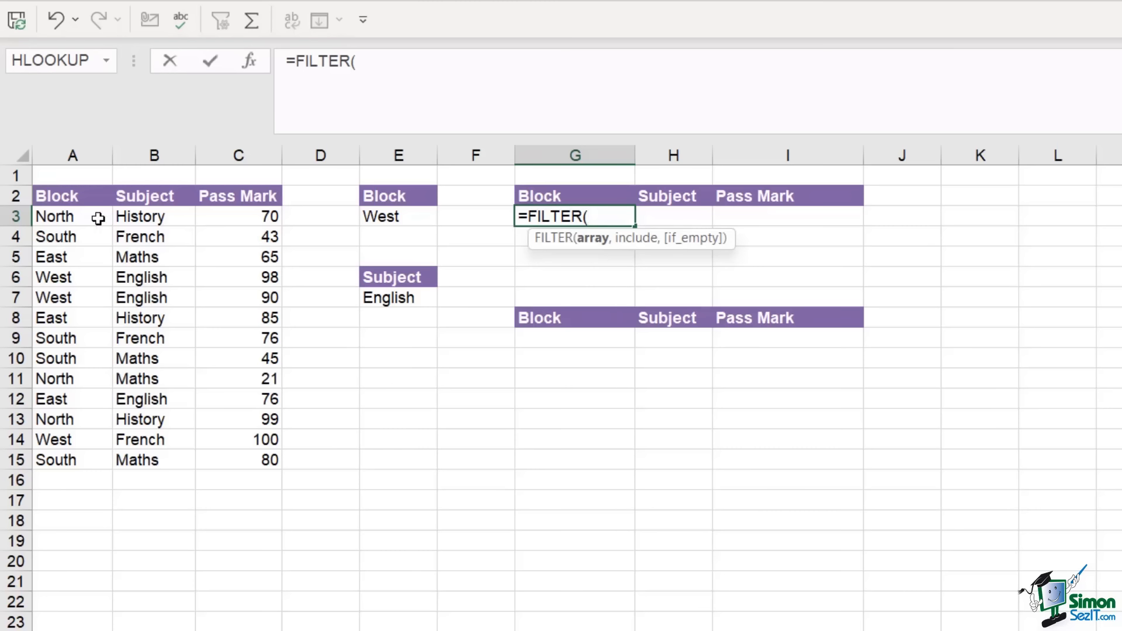
drag(55, 218, 247, 469)
text(,)
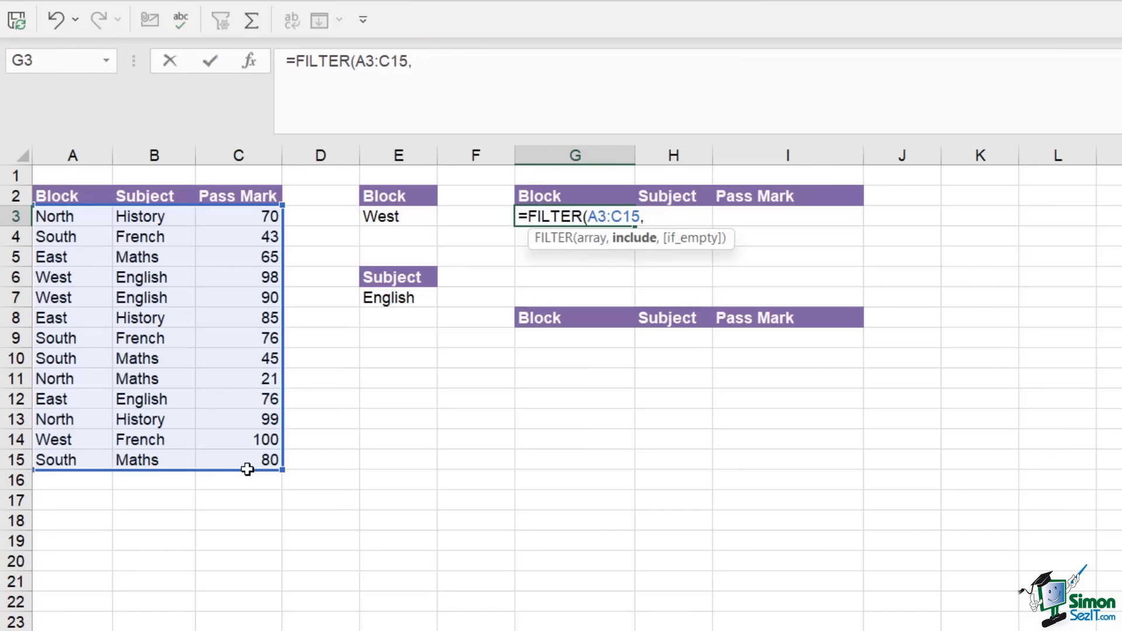
- Add the bracketed Block condition A3:A15=$E$3 to the G3 FILTER formula, followed by a multiplication sign for a second condition
text(()
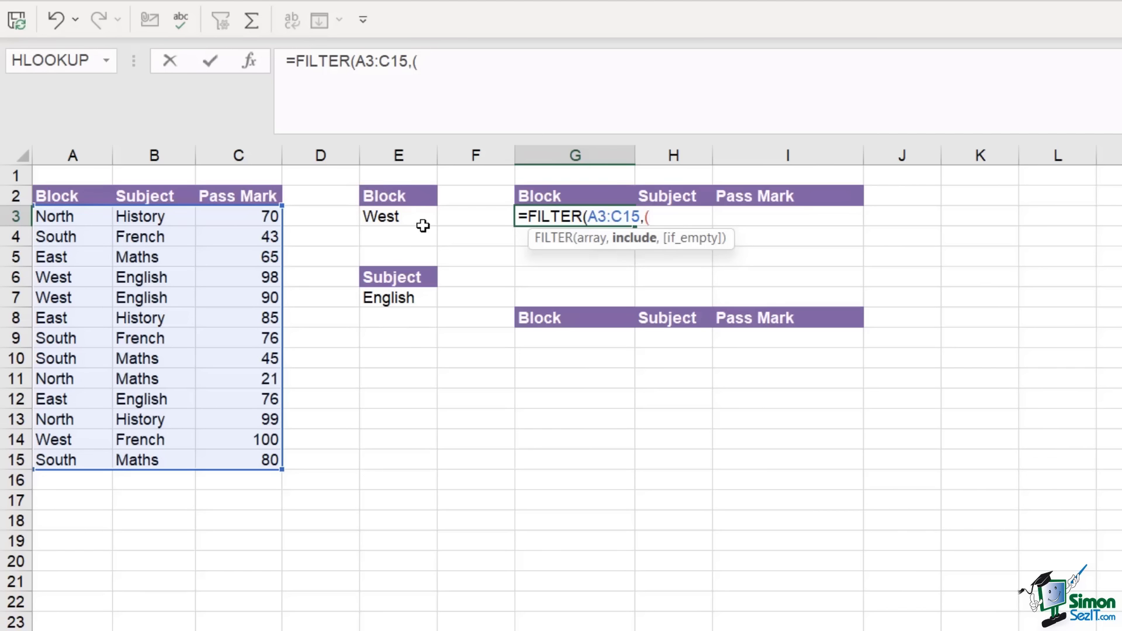
drag(69, 217, 70, 463)
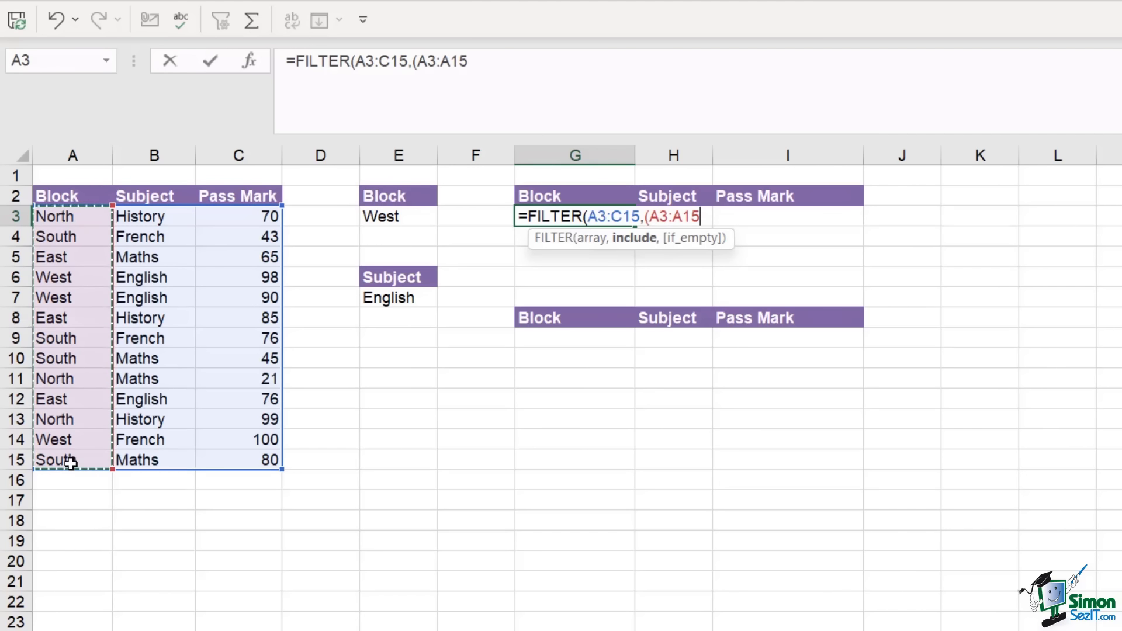
text(=)
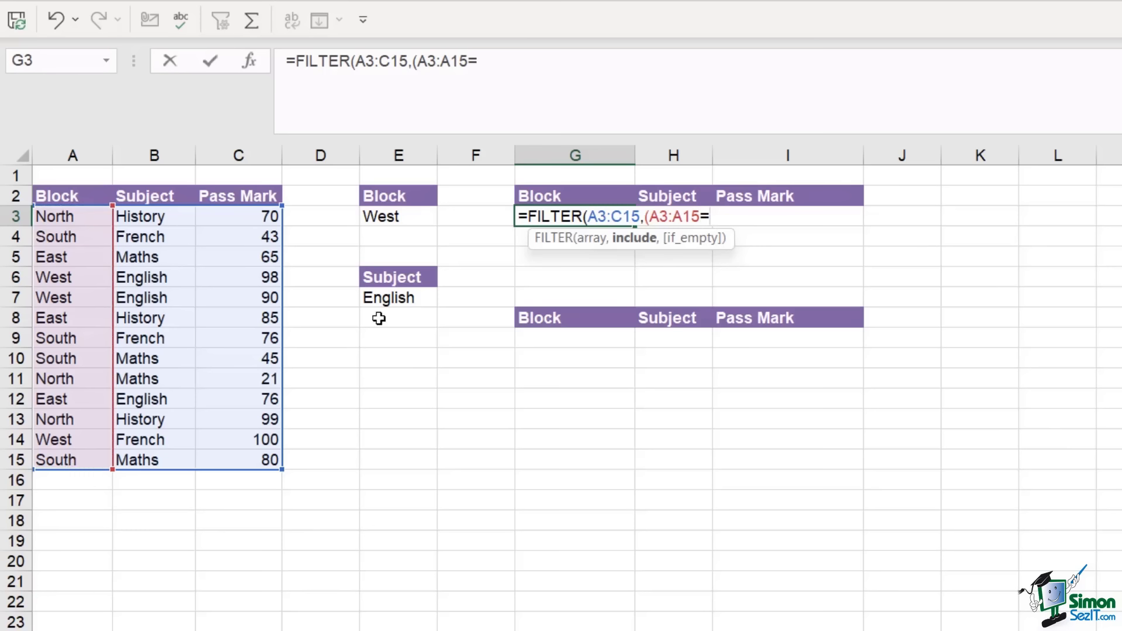
click(409, 214)
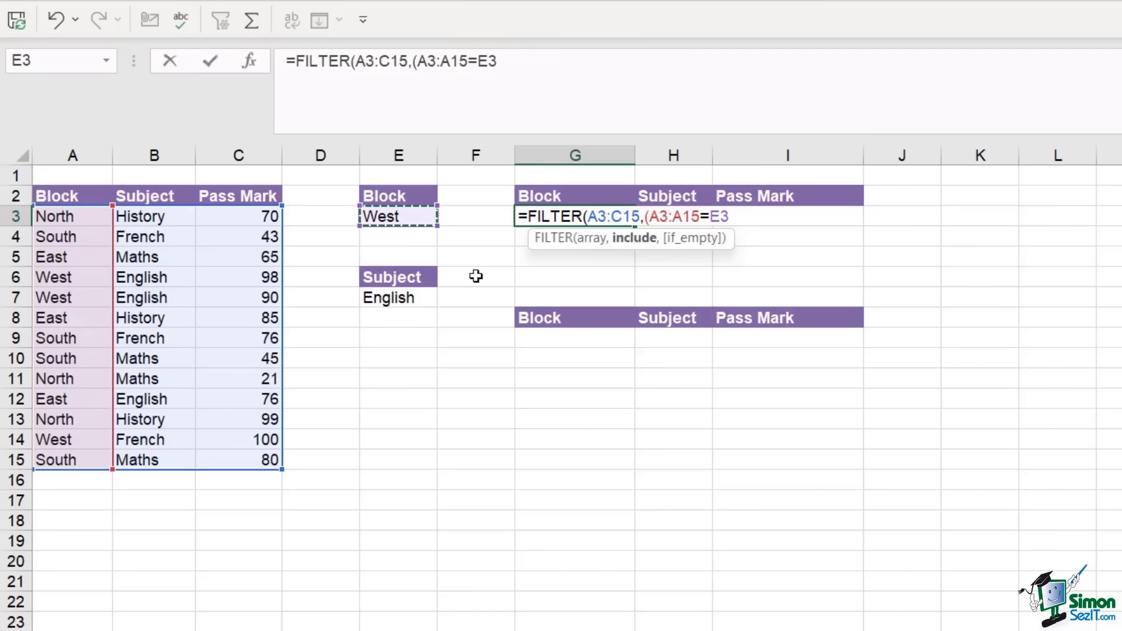
key(F4)
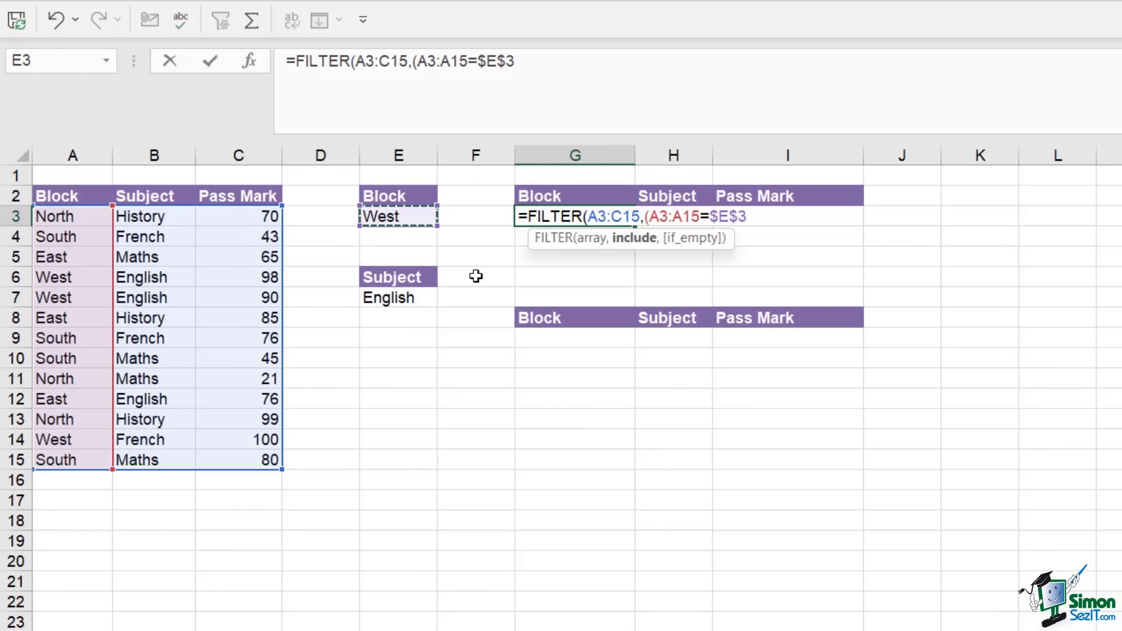
text()*)
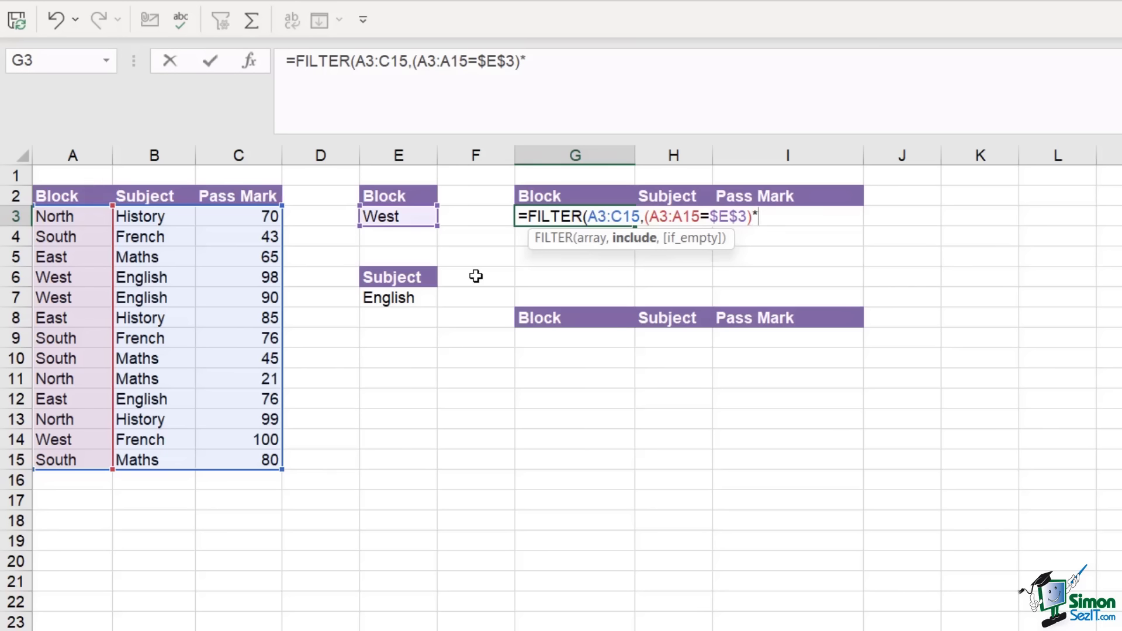
- Add the bracketed Subject condition B3:B15=$E$7 with an absolute criteria reference and complete the FILTER formula in G3
text(()
drag(148, 217, 156, 453)
text(=)
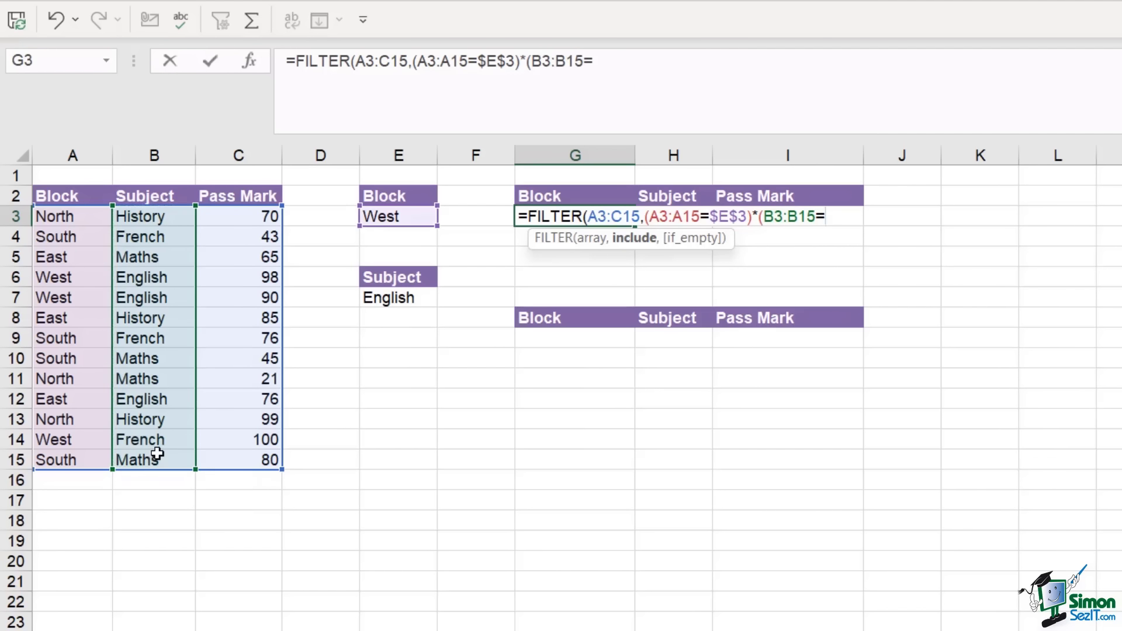
click(405, 299)
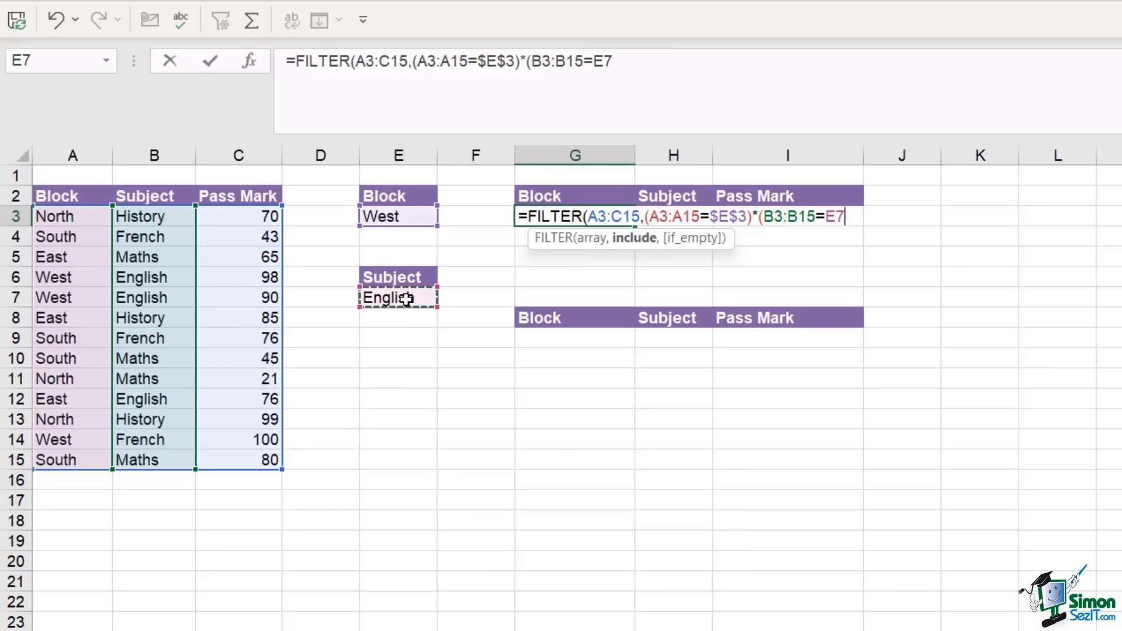
key(F4)
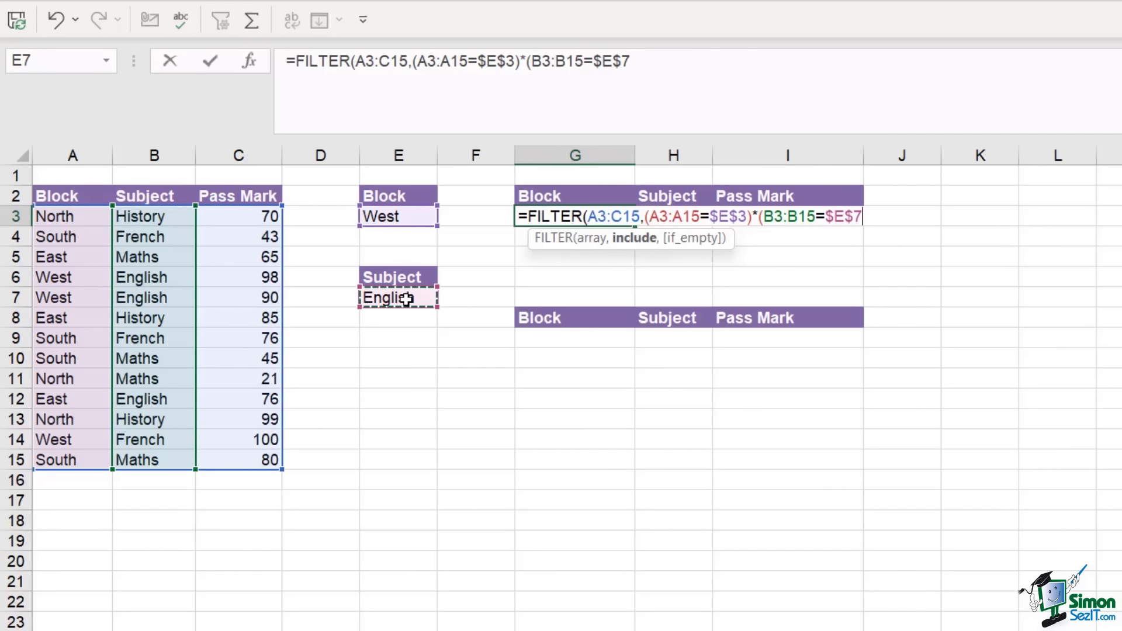
text())
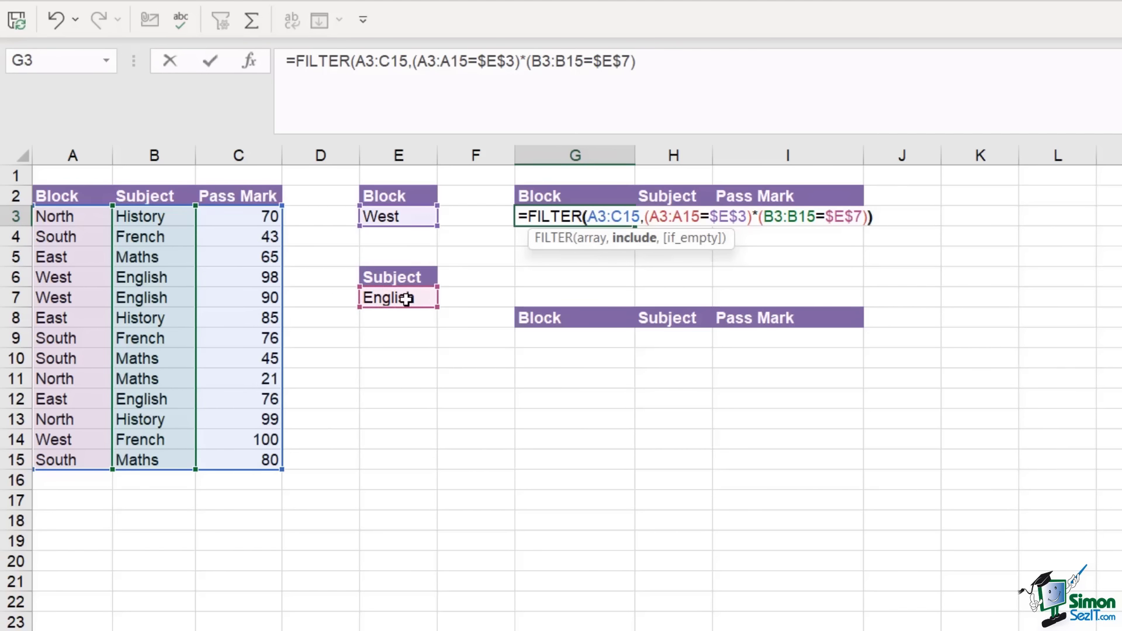
text())
key(Return)
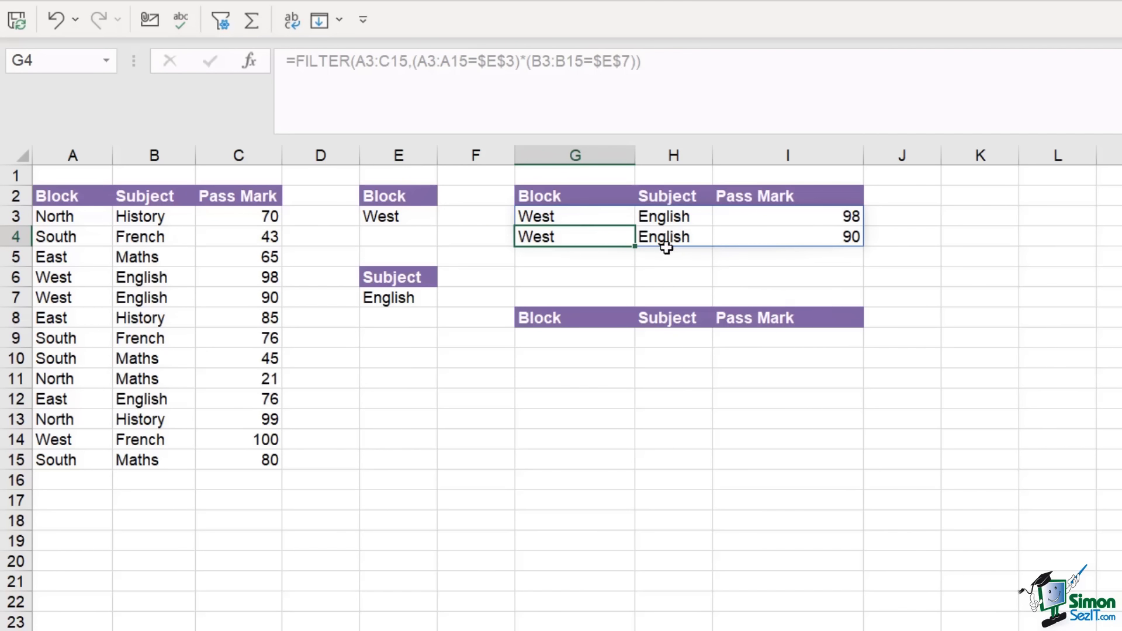
- Review the FILTER formula in G3, looking at its array argument A3:C15
click(570, 217)
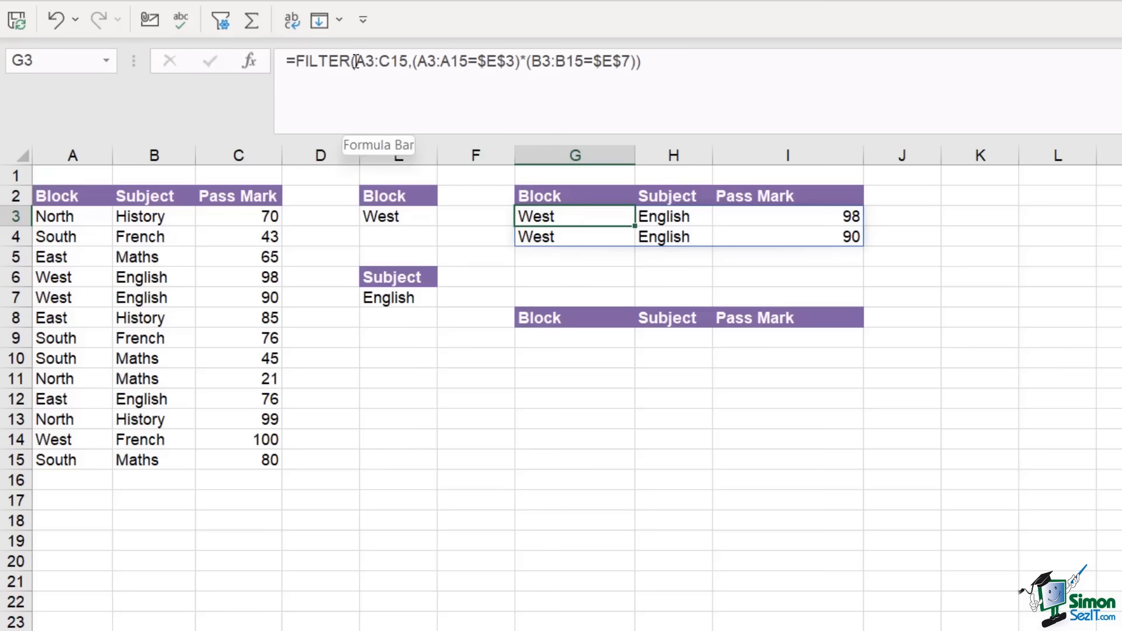
drag(355, 60, 403, 61)
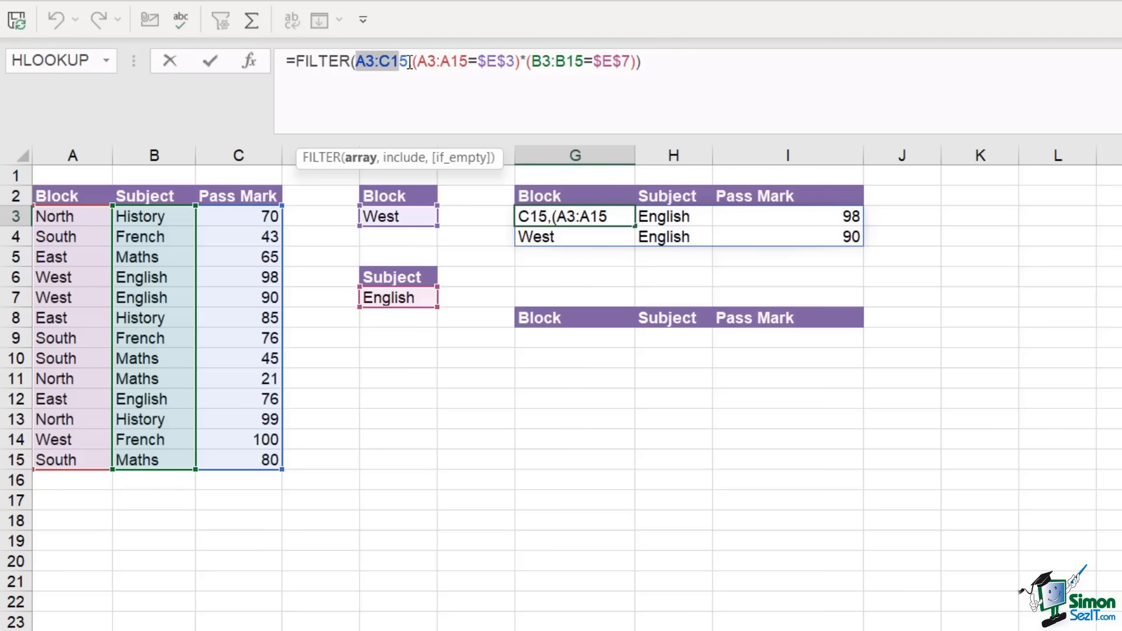
key(ctrl+Return)
- Make the formula bar taller and start a LET formula in G9
click(578, 336)
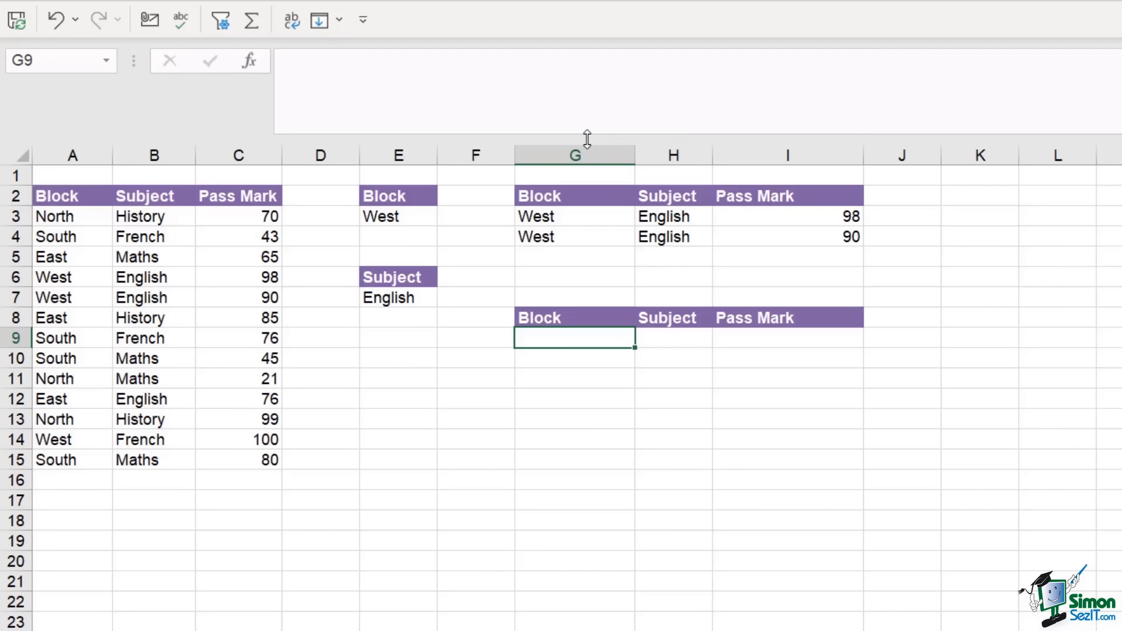
drag(588, 142, 588, 159)
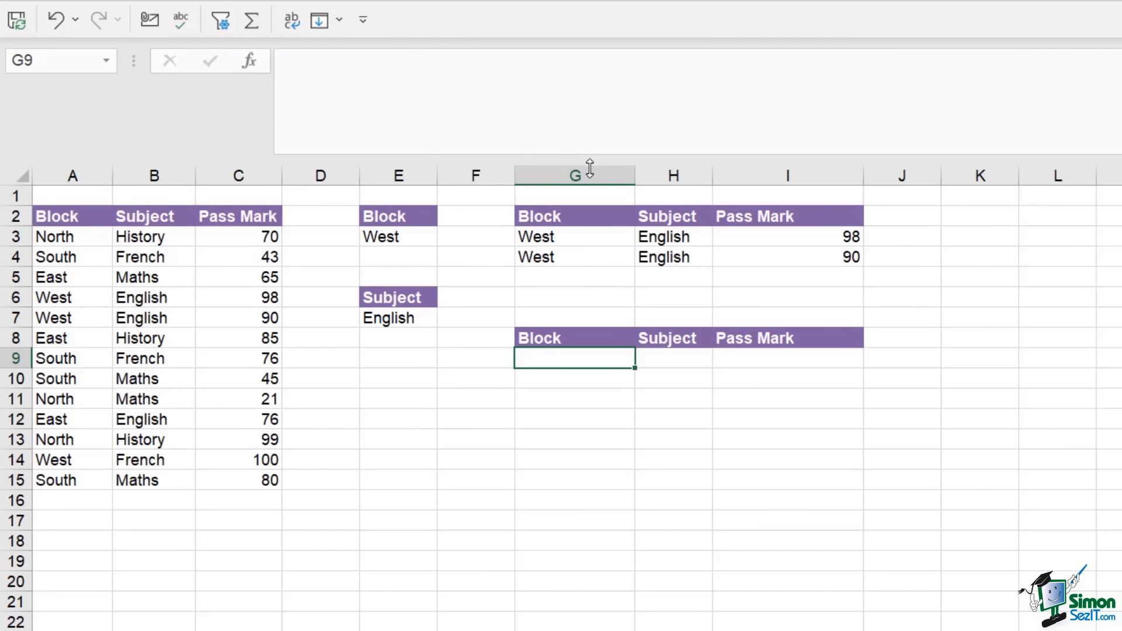
click(304, 64)
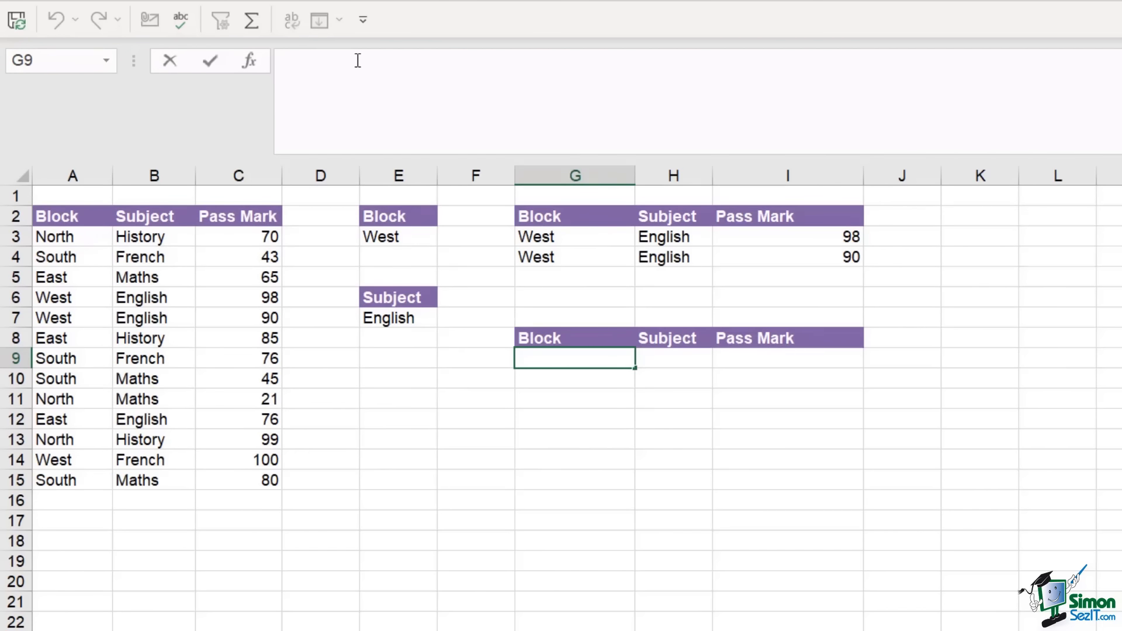
text(=LET)
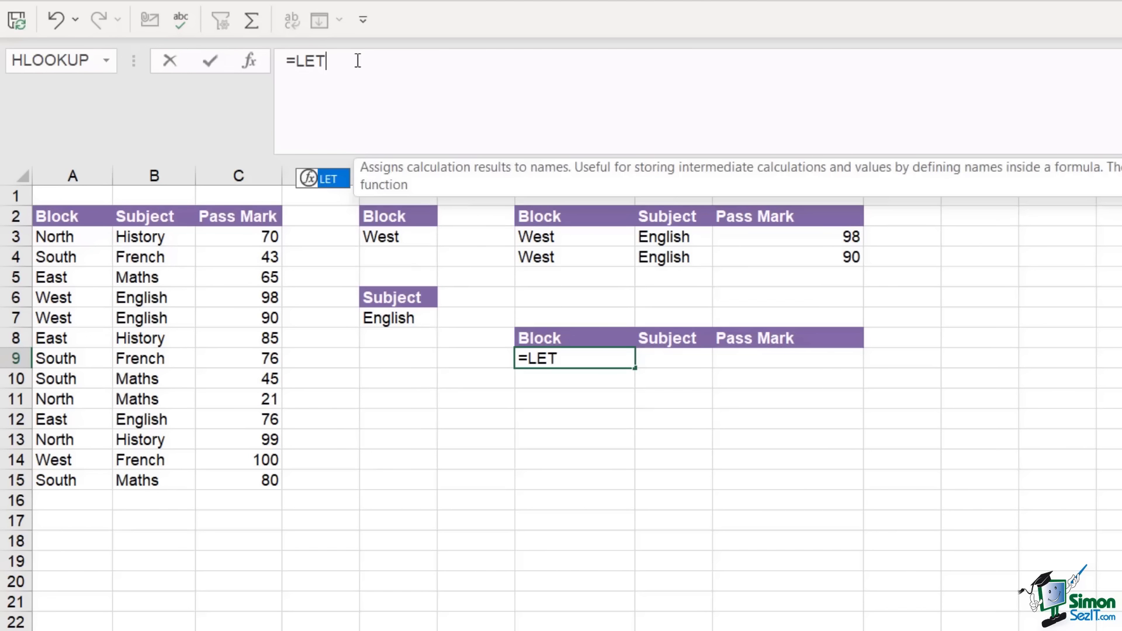
text(()
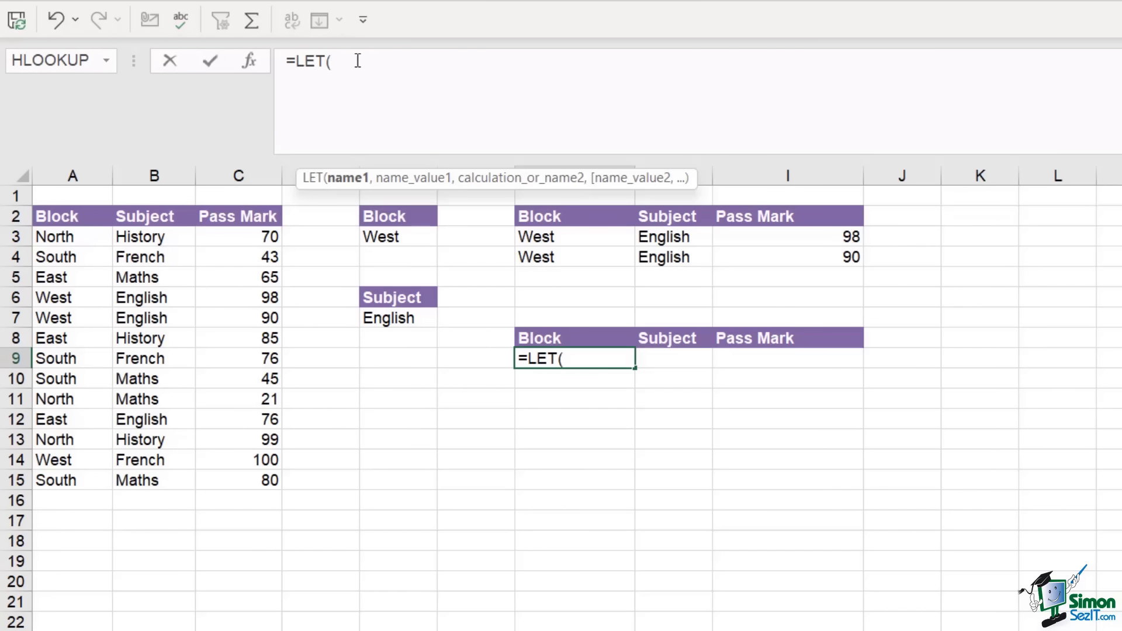
- On a new line of the G9 formula, define the name data with the range A3:C15 as its value
key(alt+Return)
text(dat)
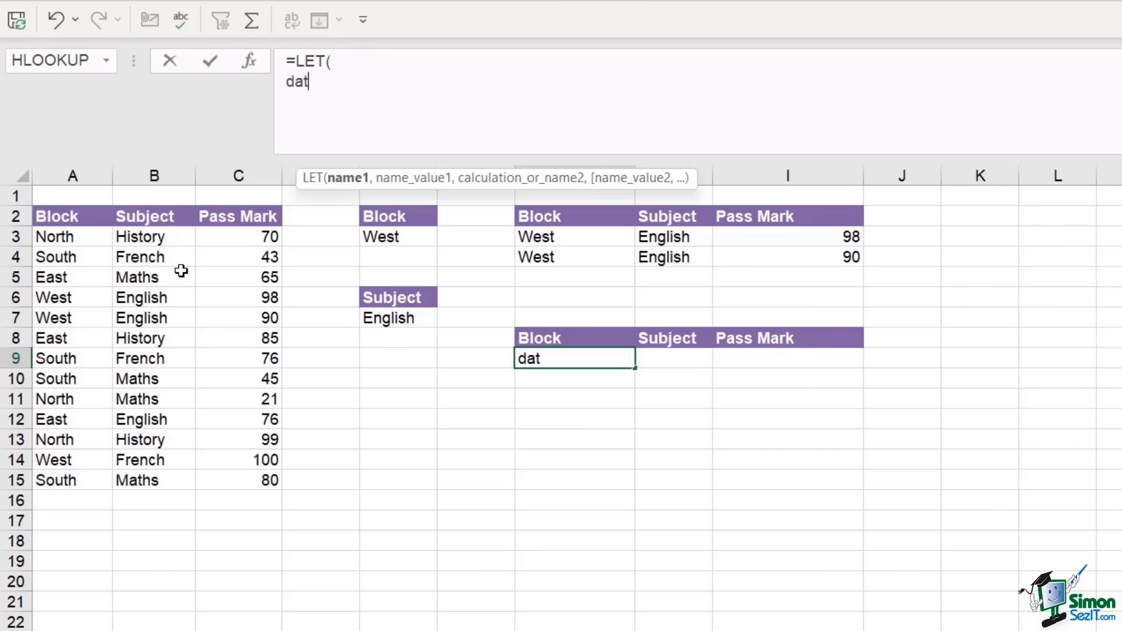
text(a,)
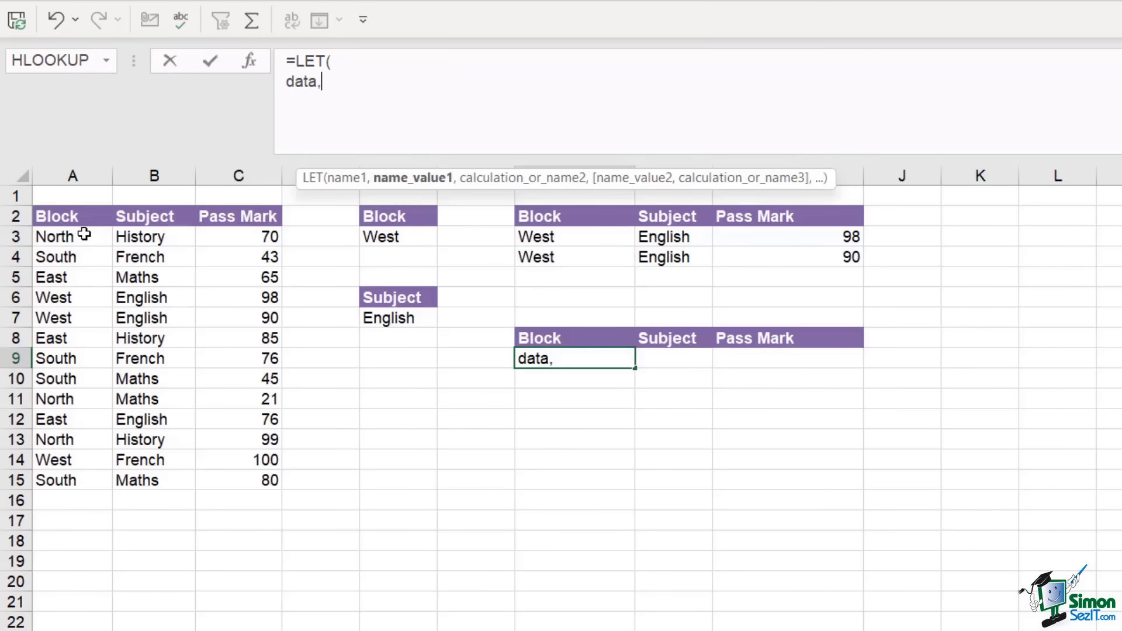
drag(82, 233, 247, 480)
text(,)
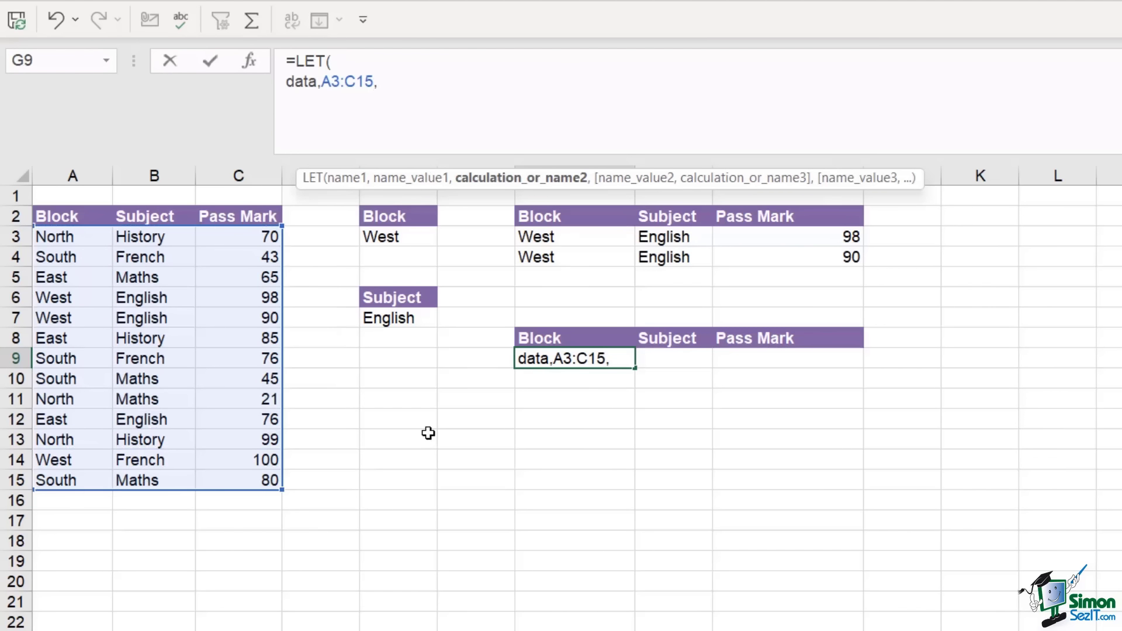
- On a new line of the G9 formula, define the name blockrng with the range A3:A15 as its value
key(alt+Return)
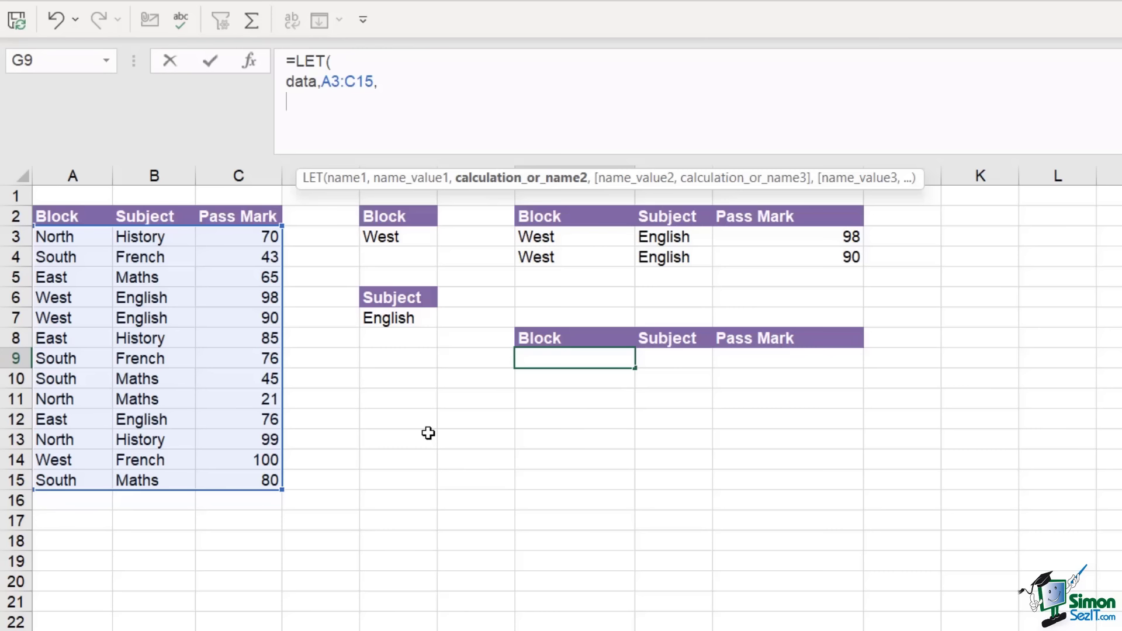
text(block,)
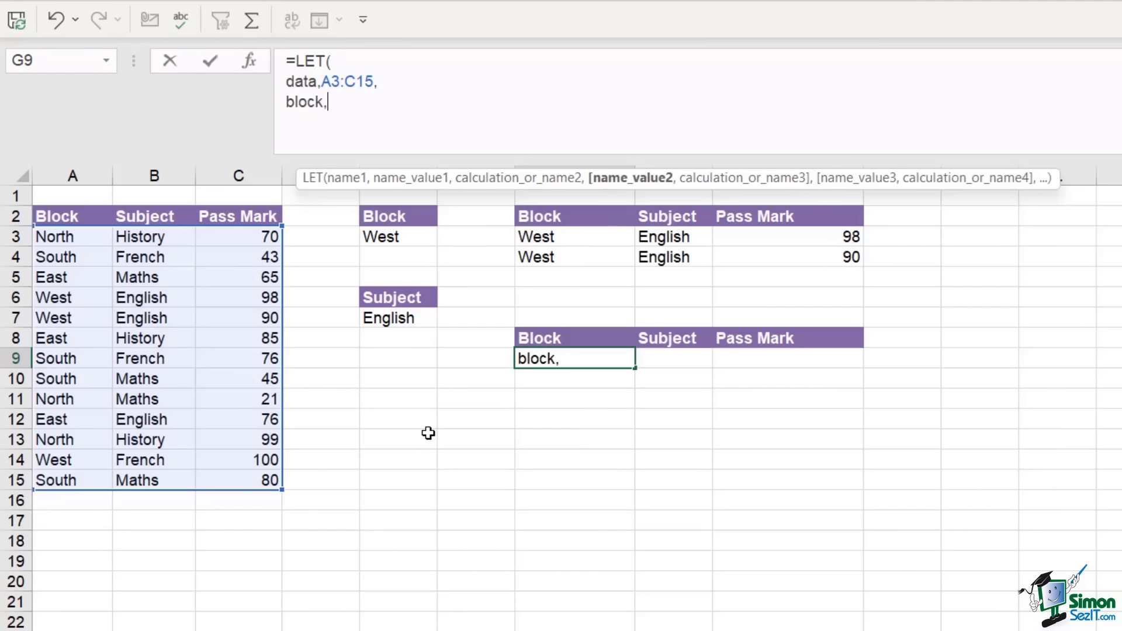
drag(78, 237, 61, 482)
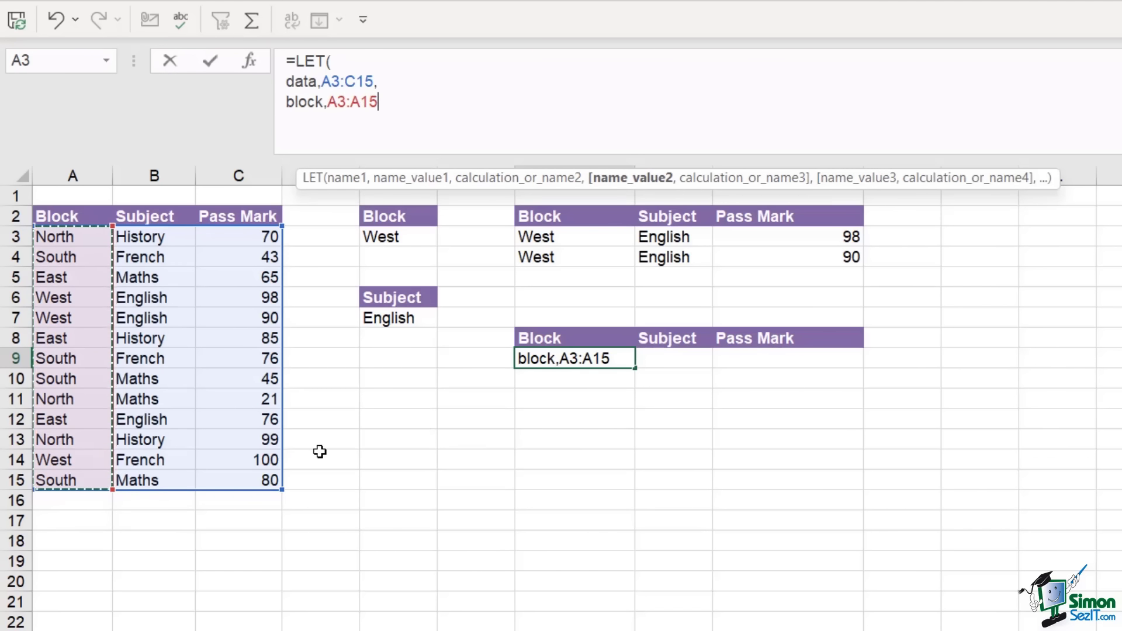
text(,)
key(alt+Return)
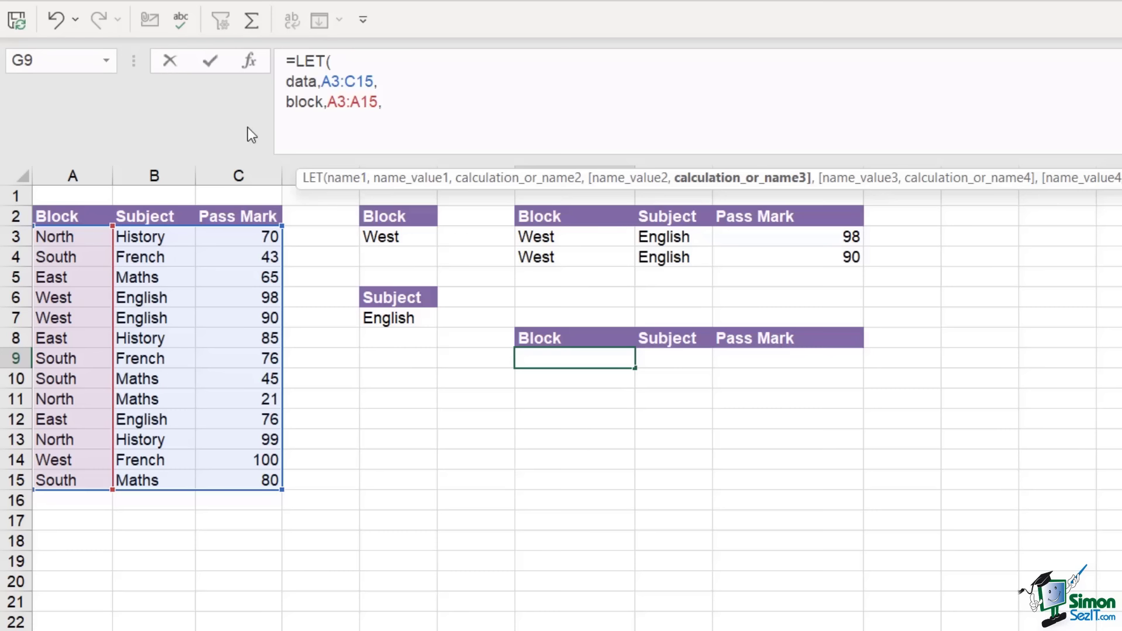
click(323, 104)
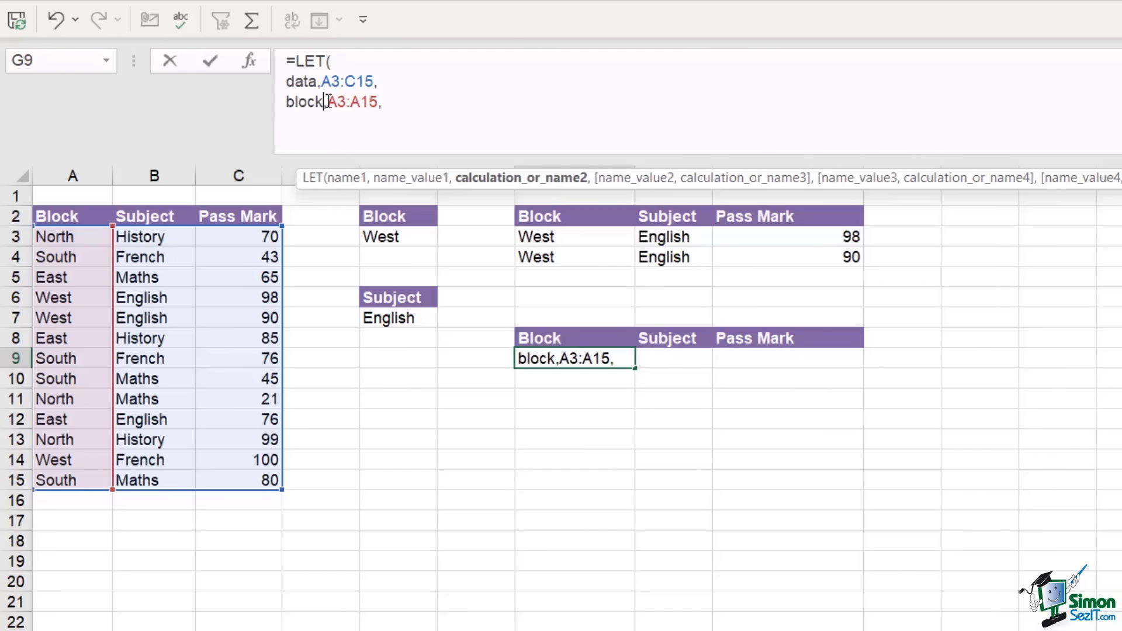
text(rng)
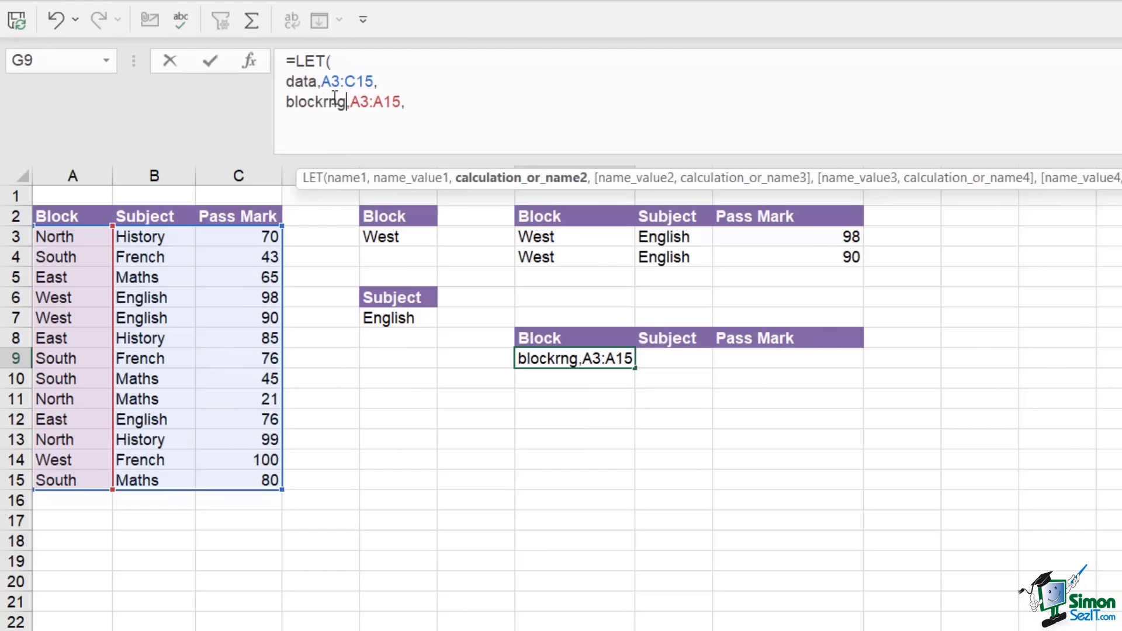
- On a new line of the G9 formula, define the name block with the absolute reference $E$3 as its value
click(290, 121)
text(blo)
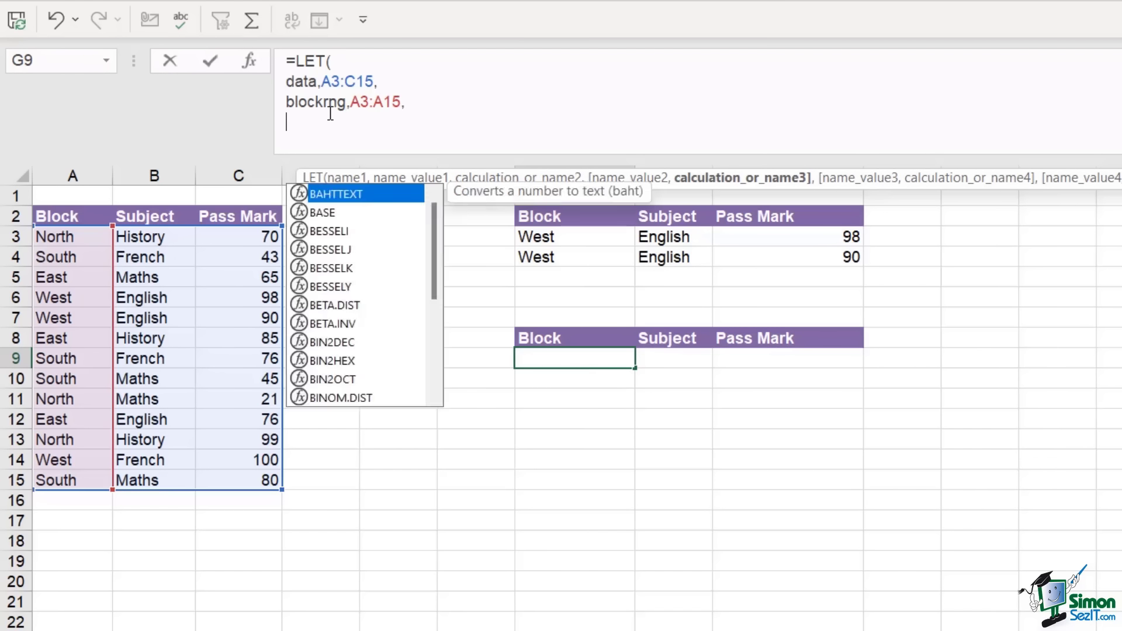
text(ck)
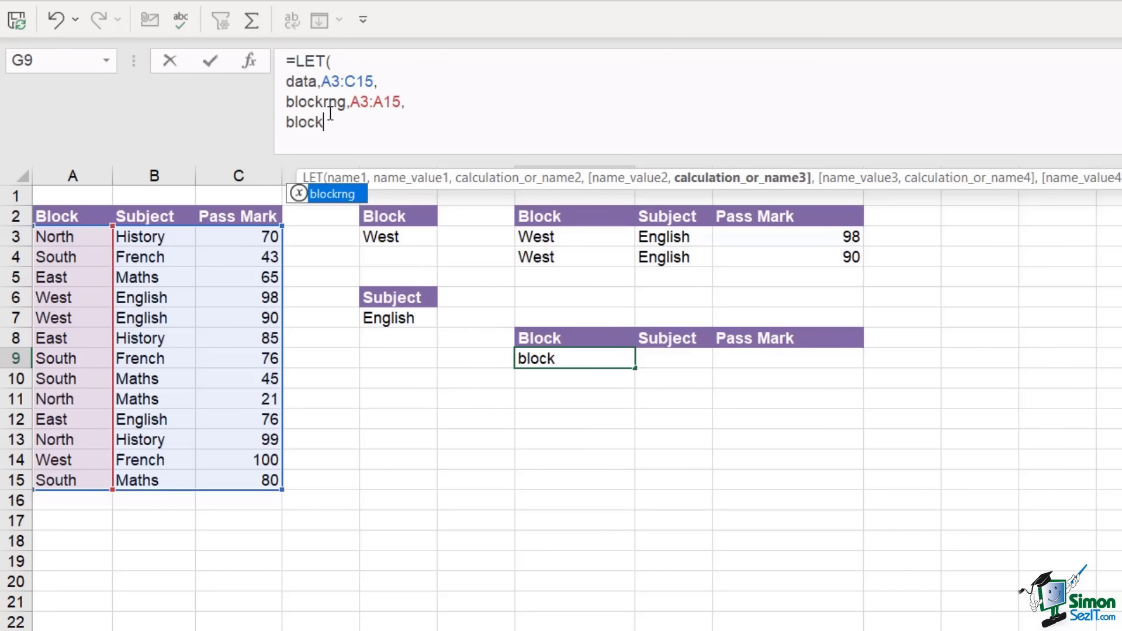
text(,)
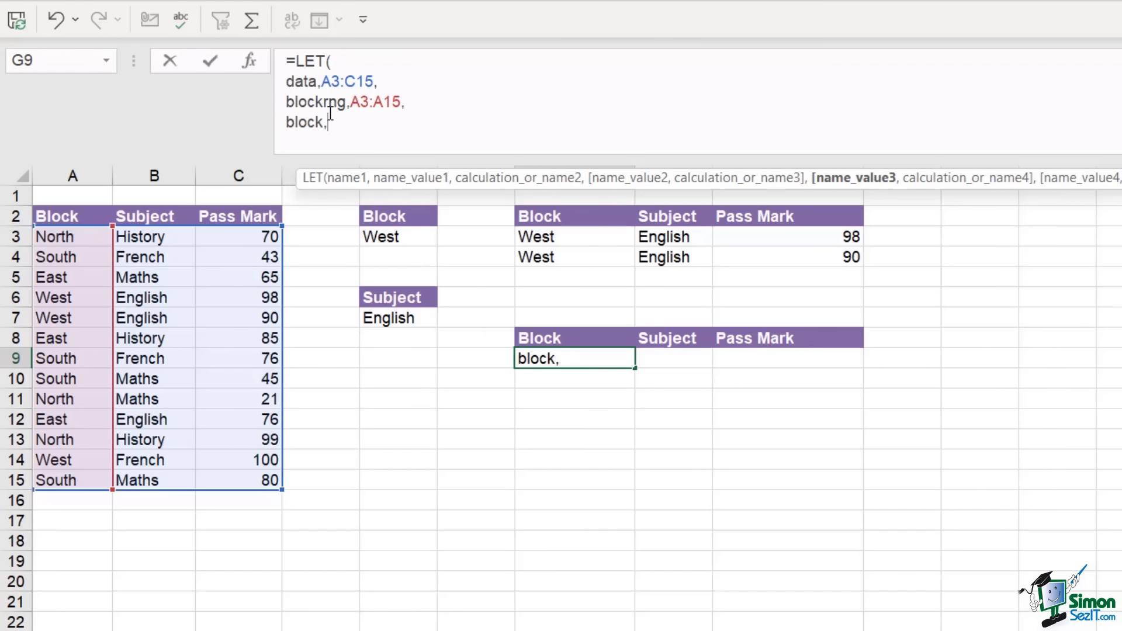
click(391, 238)
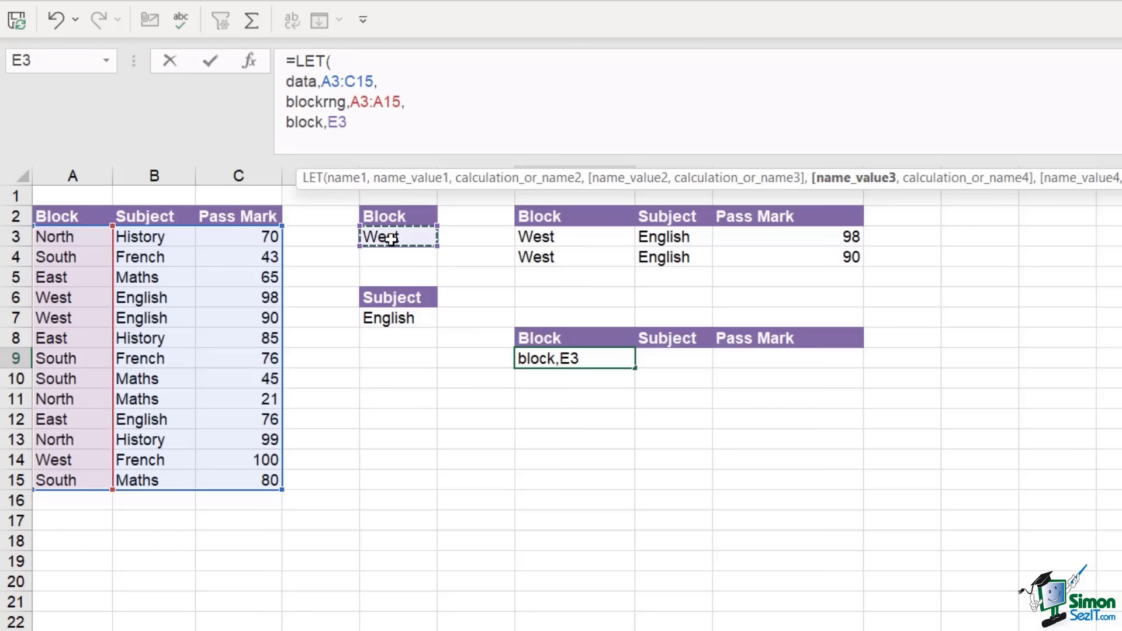
key(F4)
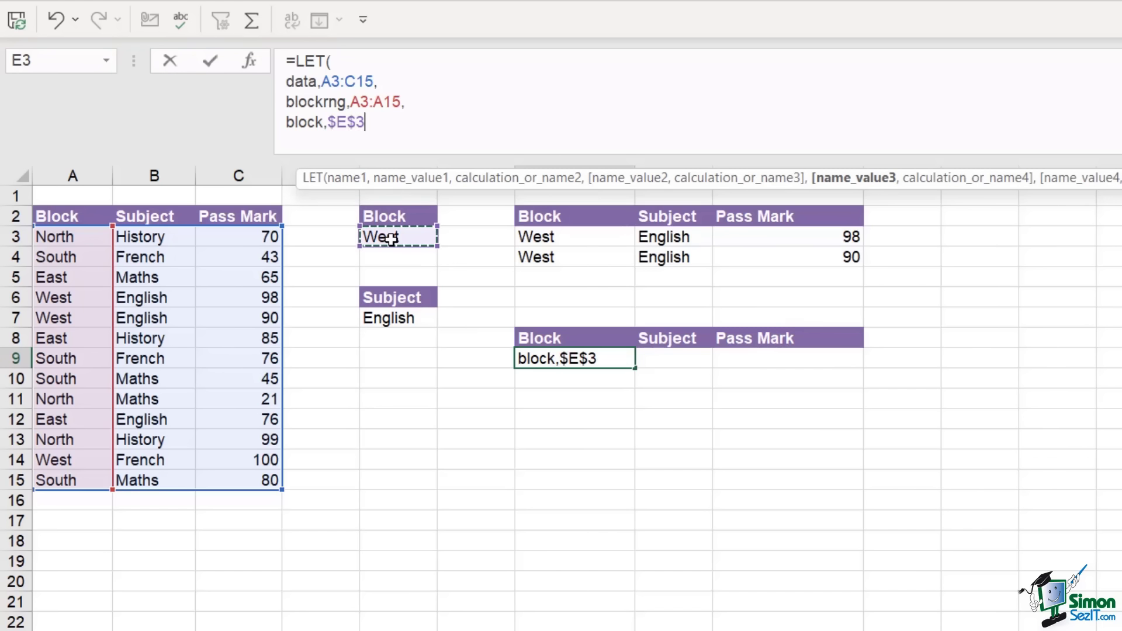
text(,)
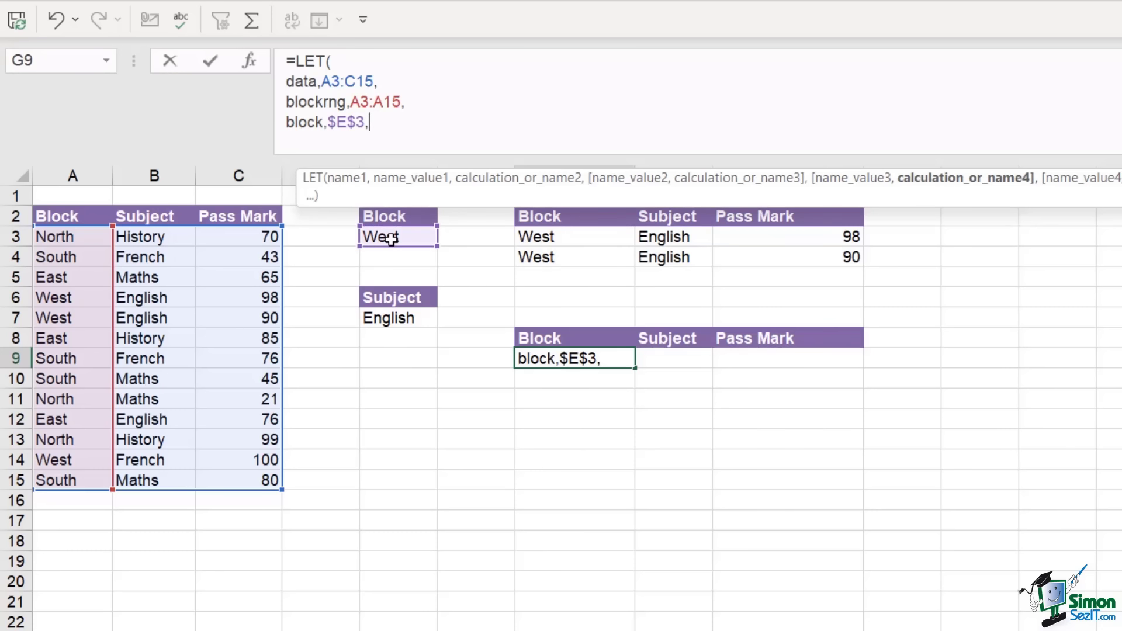
- On a new line of the G9 formula, define the name subjectrng with the range B3:B15 as its value
key(alt+Return)
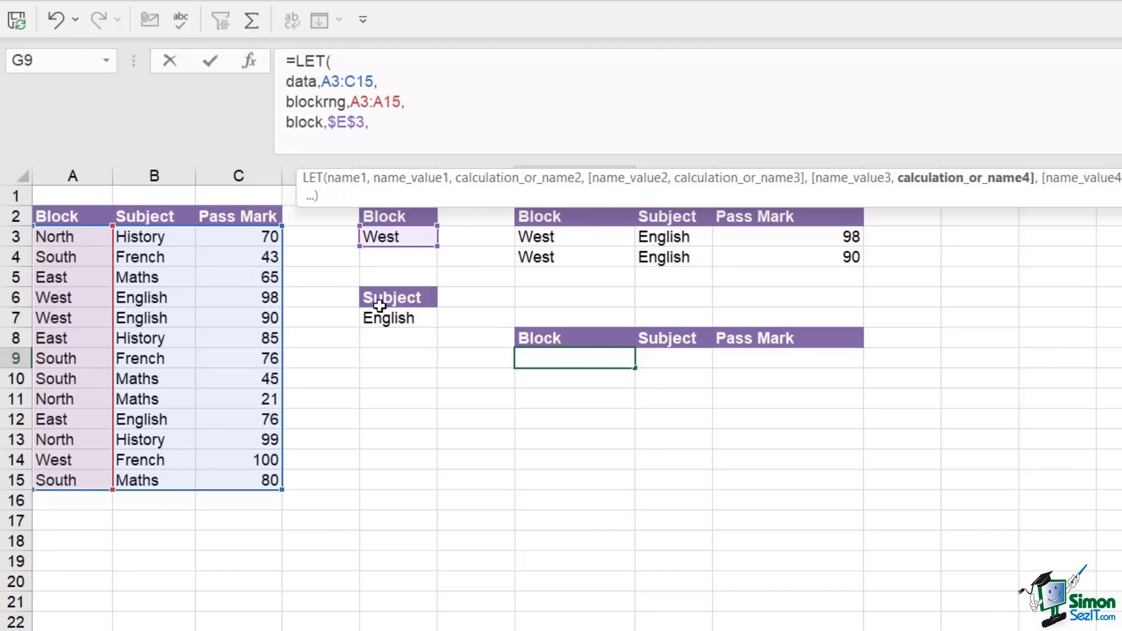
text(su)
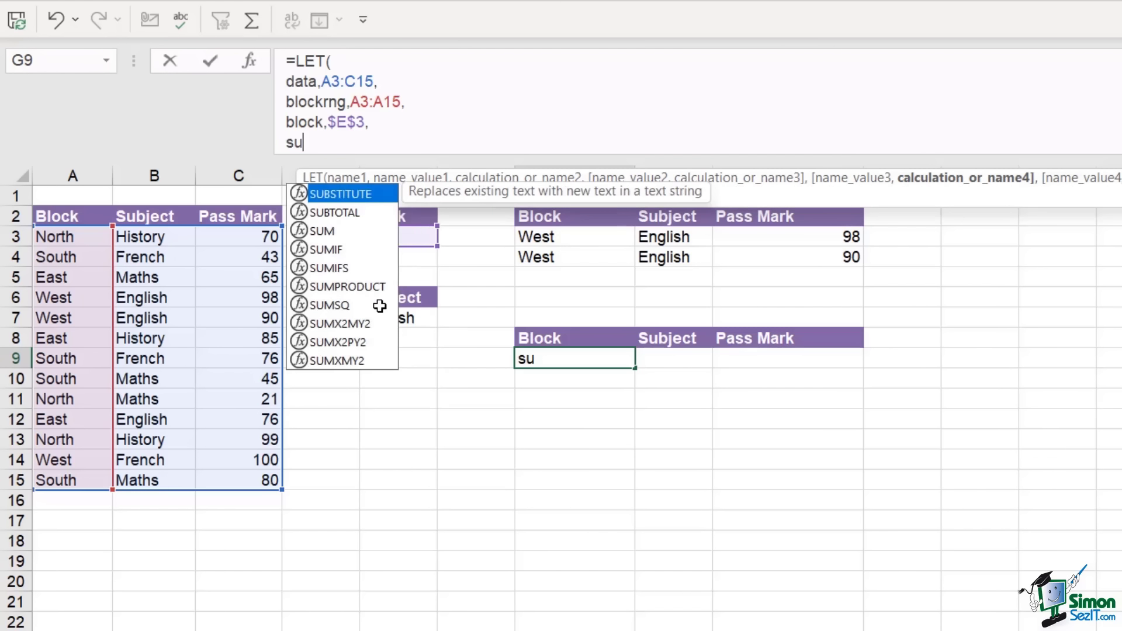
text(bjectr)
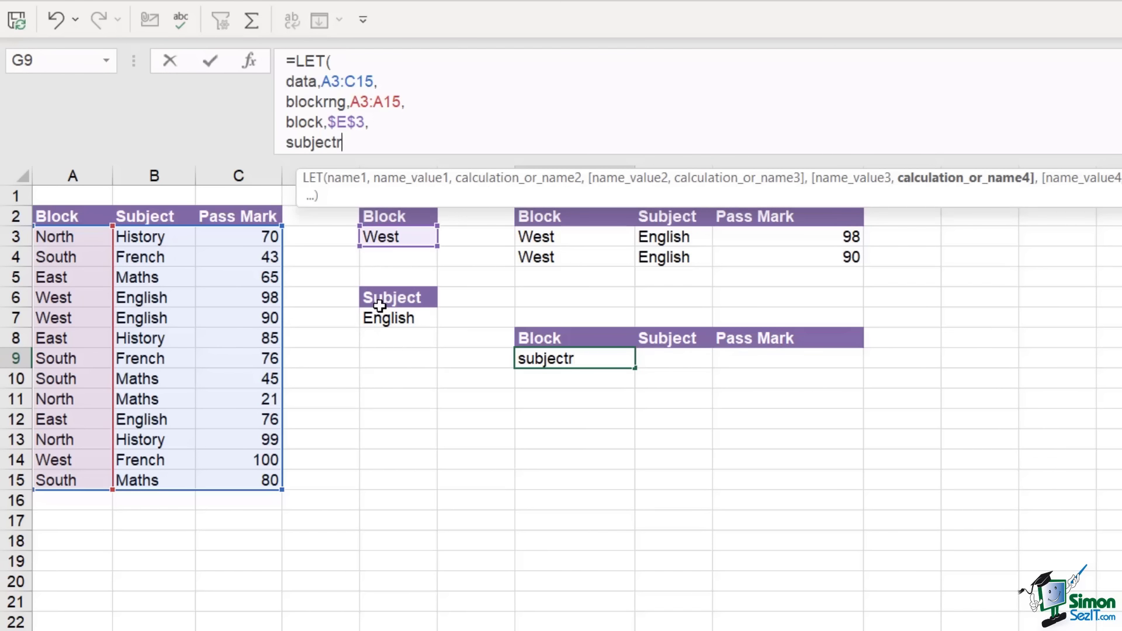
text(ng,)
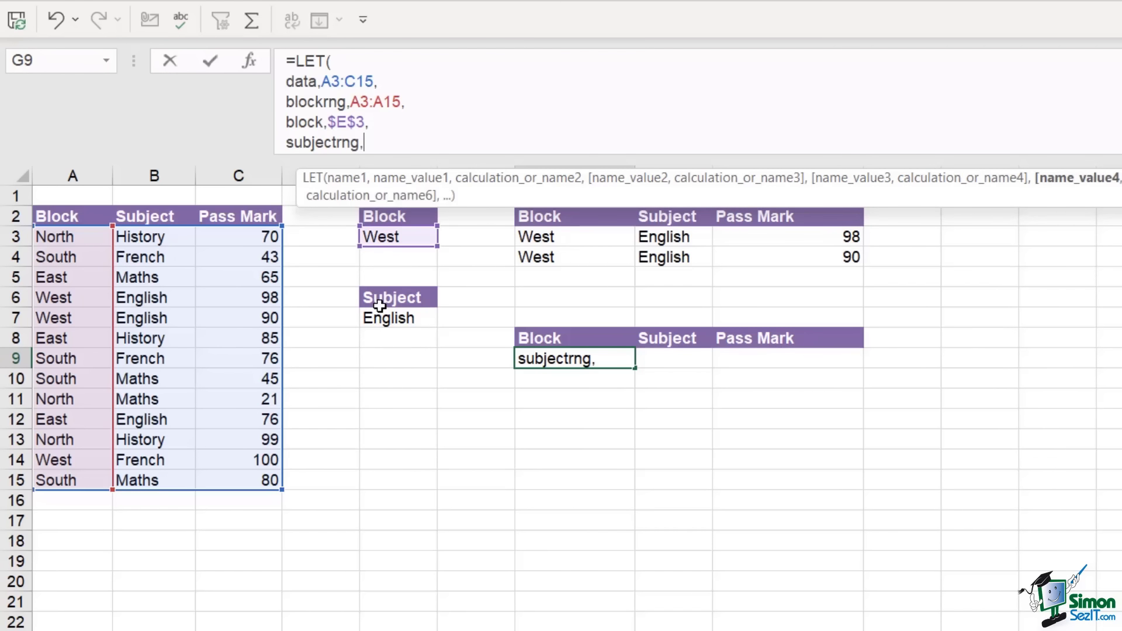
drag(149, 239, 151, 481)
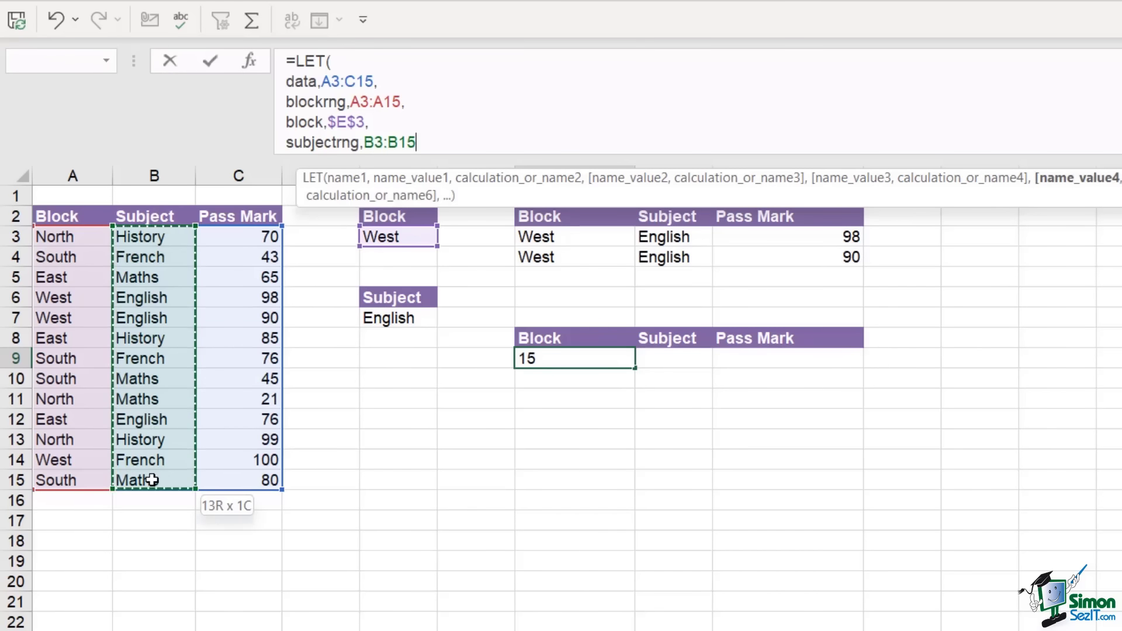
text(,)
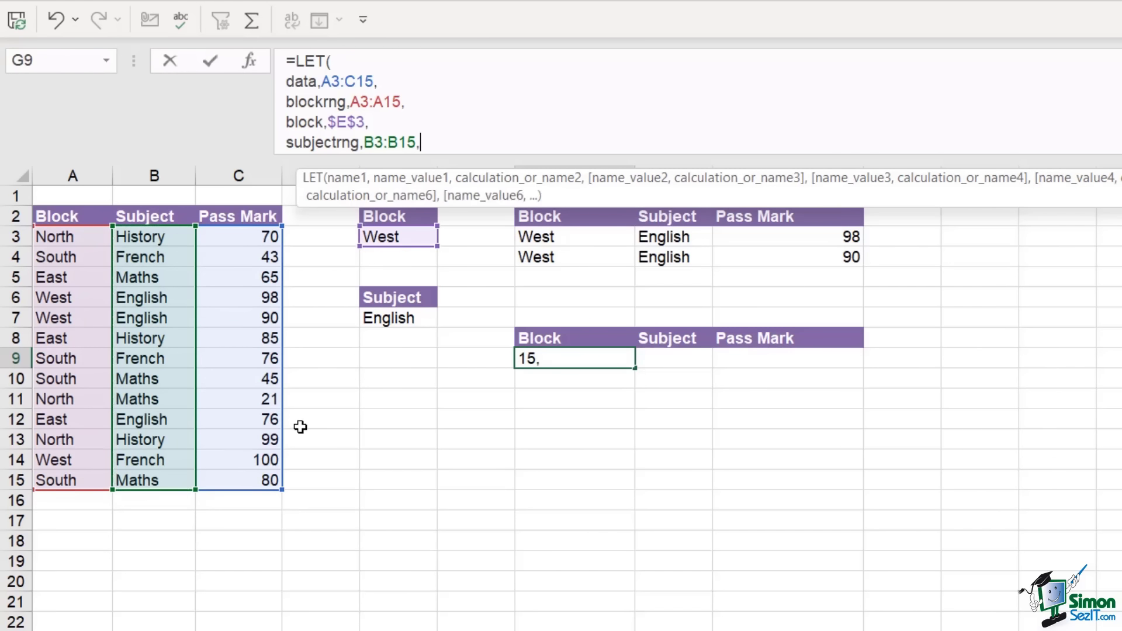
- Make the formula bar taller and define the name subject on a new line of the G9 formula, with absolute reference $E$7 as its value
key(alt+Return)
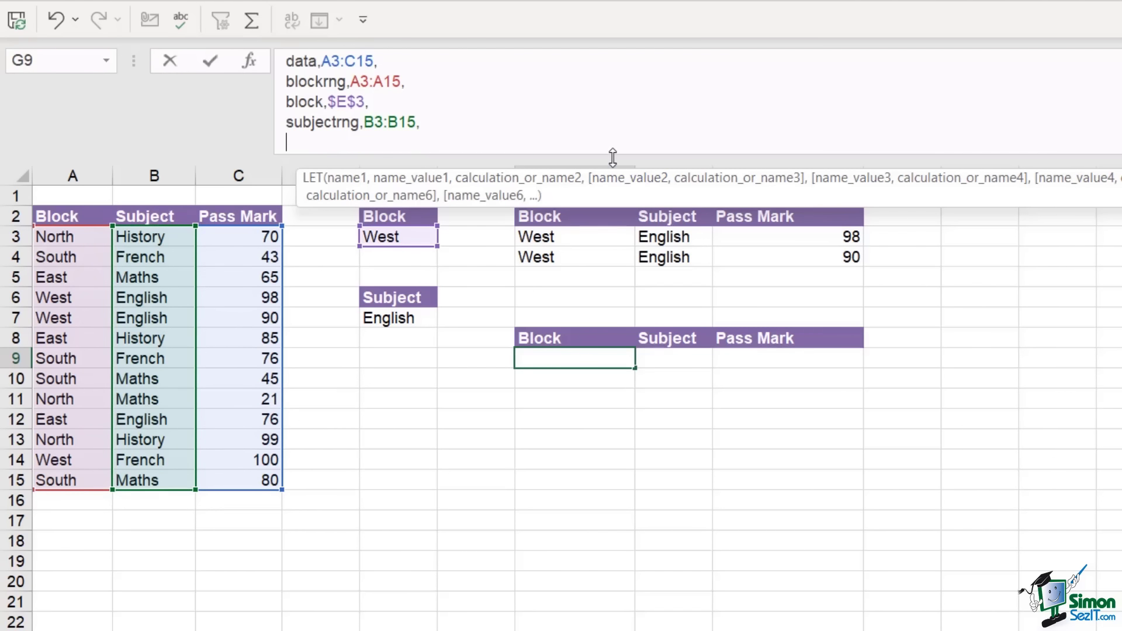
drag(614, 156, 618, 206)
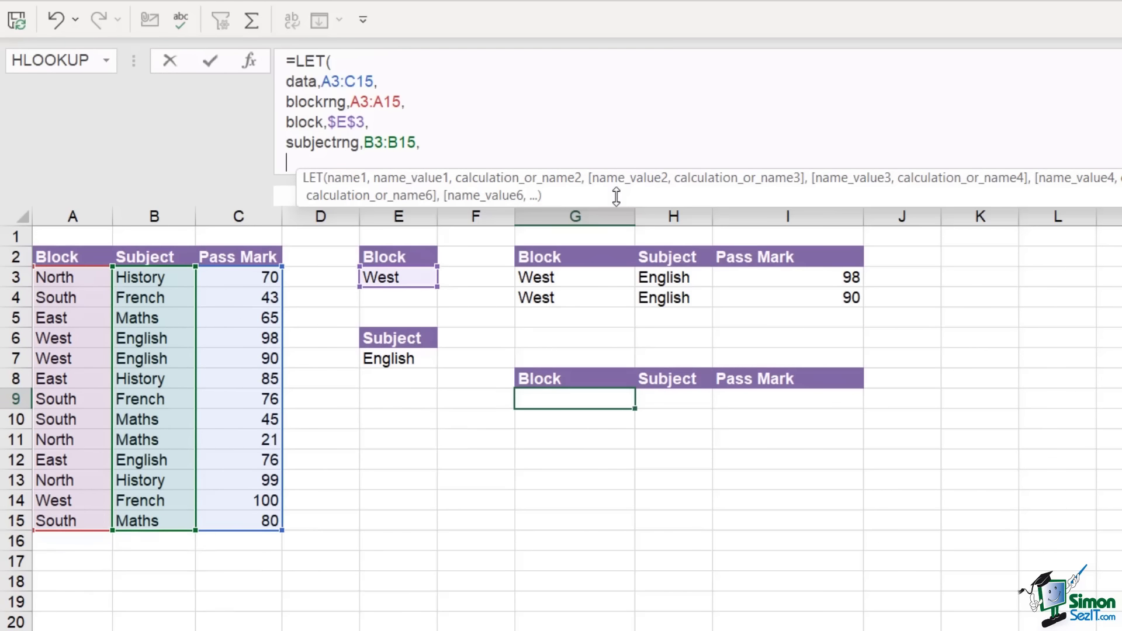
click(420, 174)
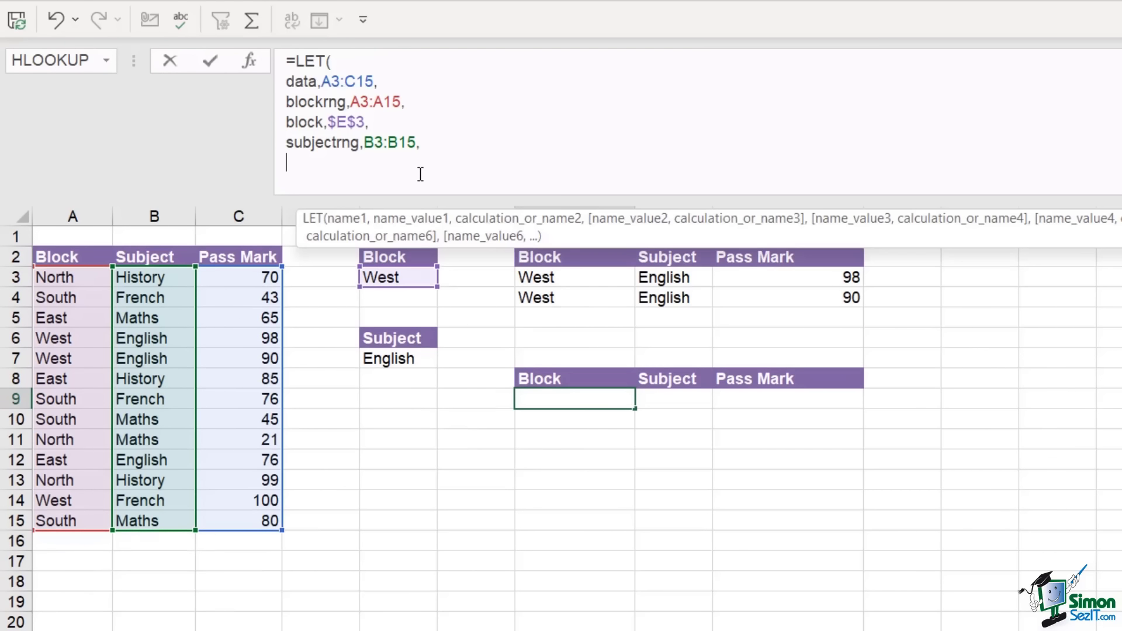
text(subject)
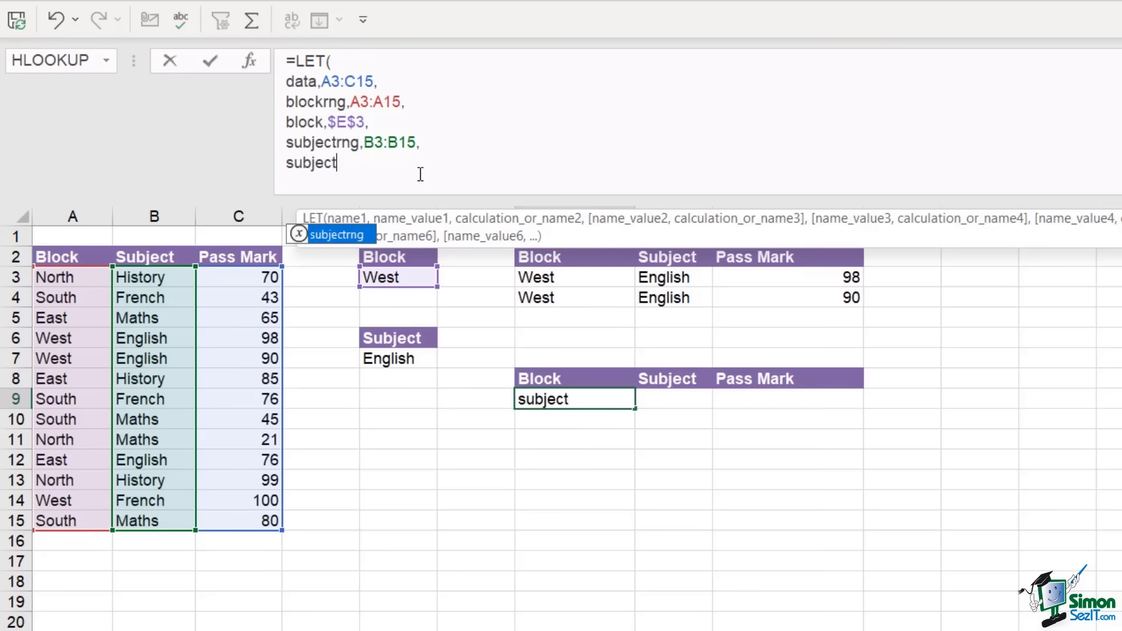
text(,)
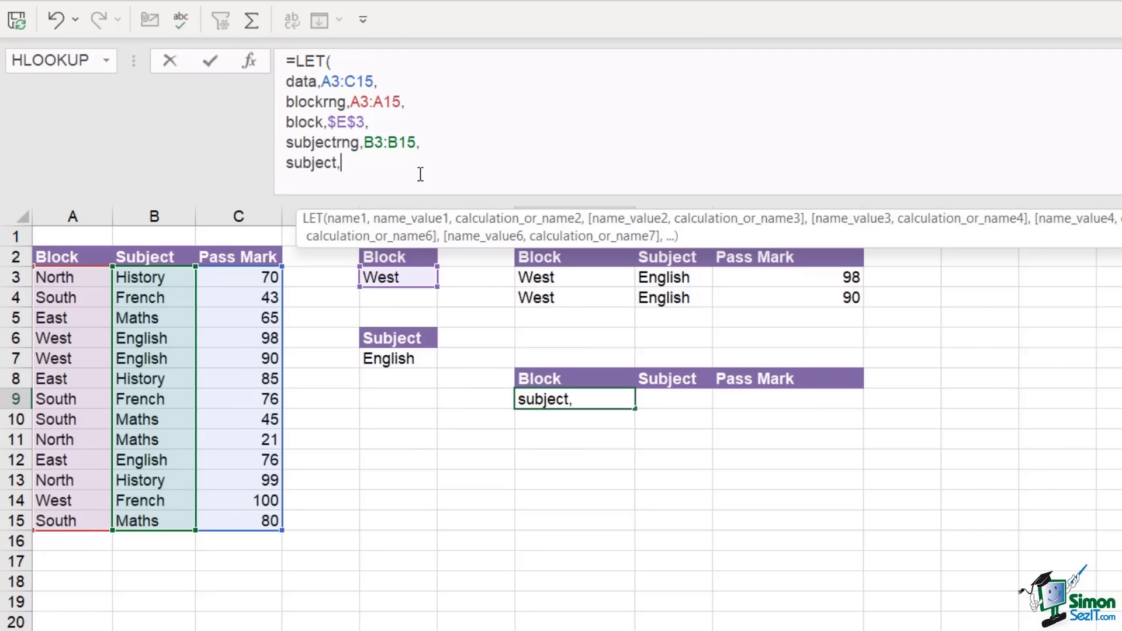
click(413, 362)
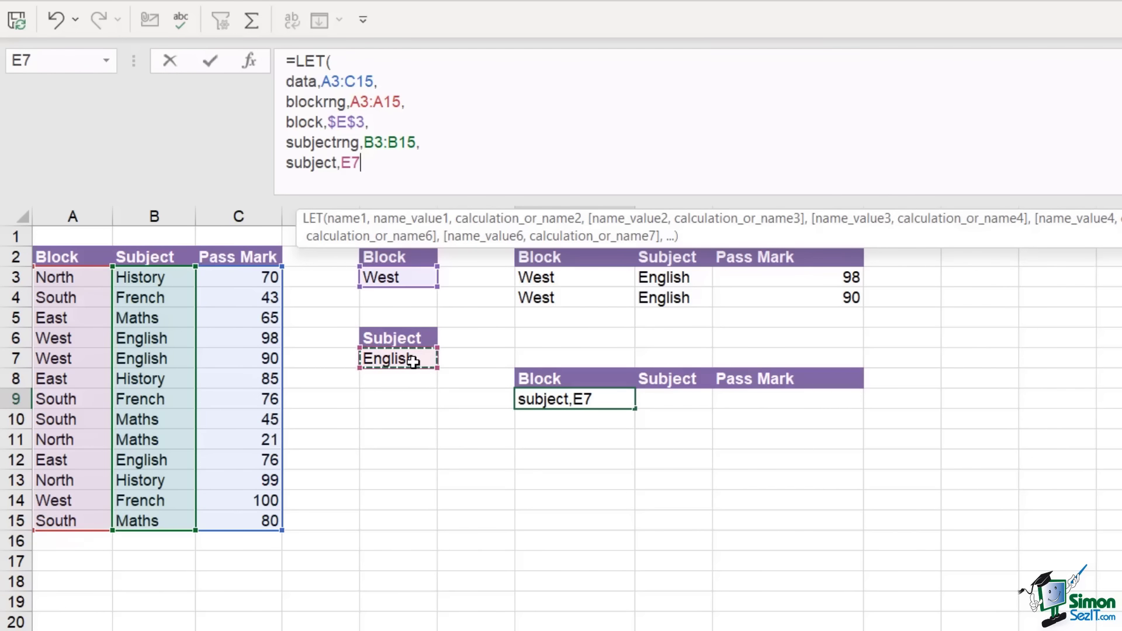
key(F4)
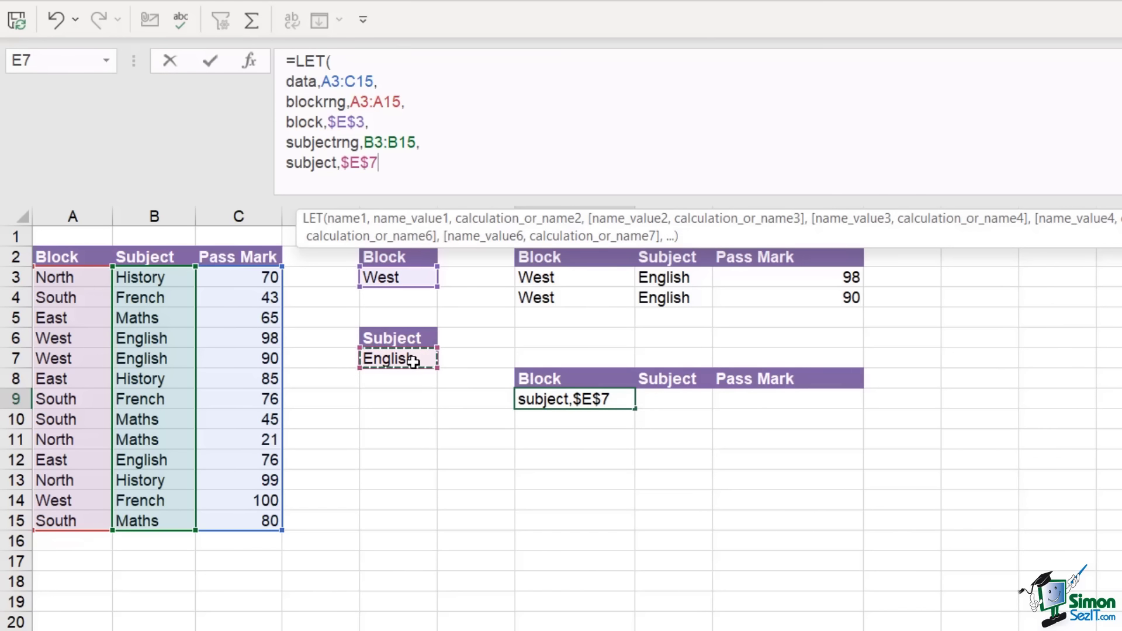
text(,)
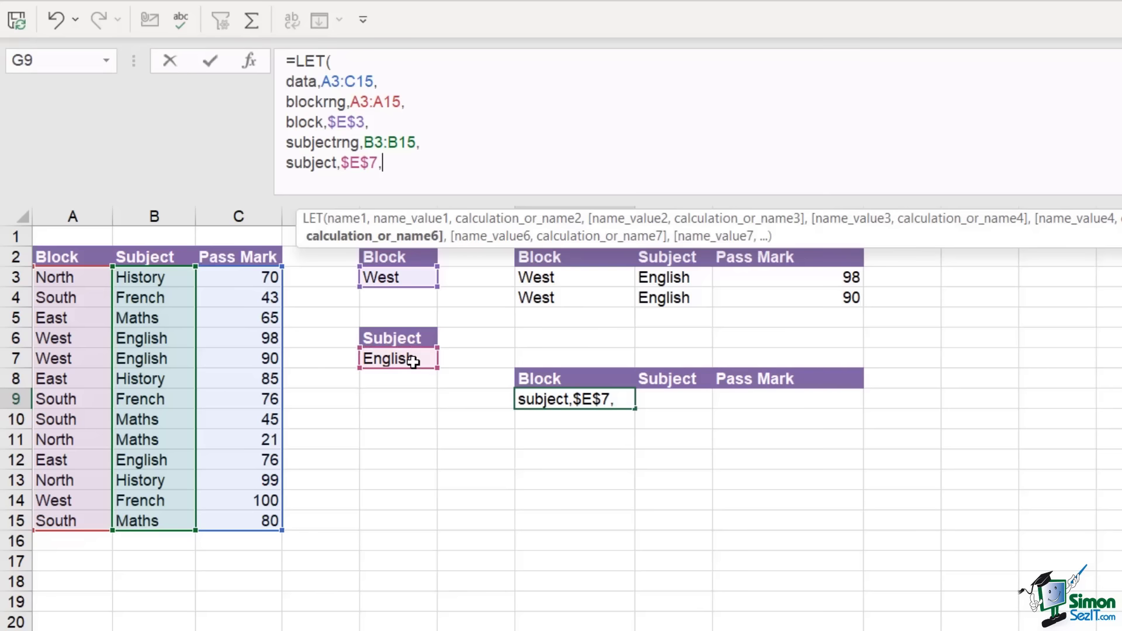
- On a new line of the G9 formula, start a FILTER calculation with the name data as its array
key(alt+Return)
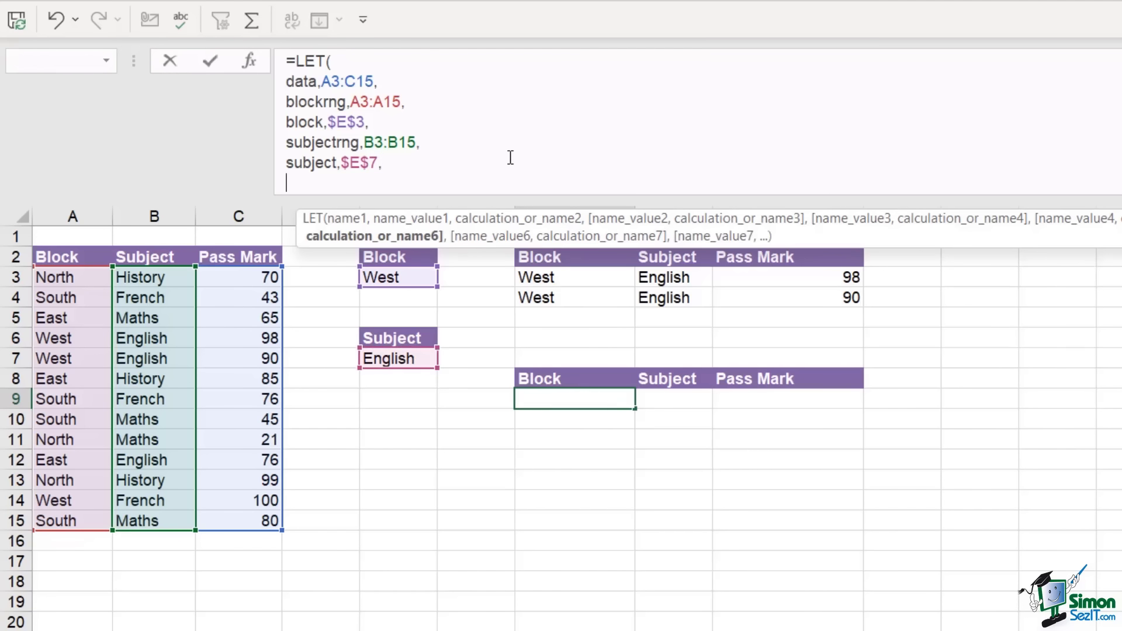
text(FILTER)
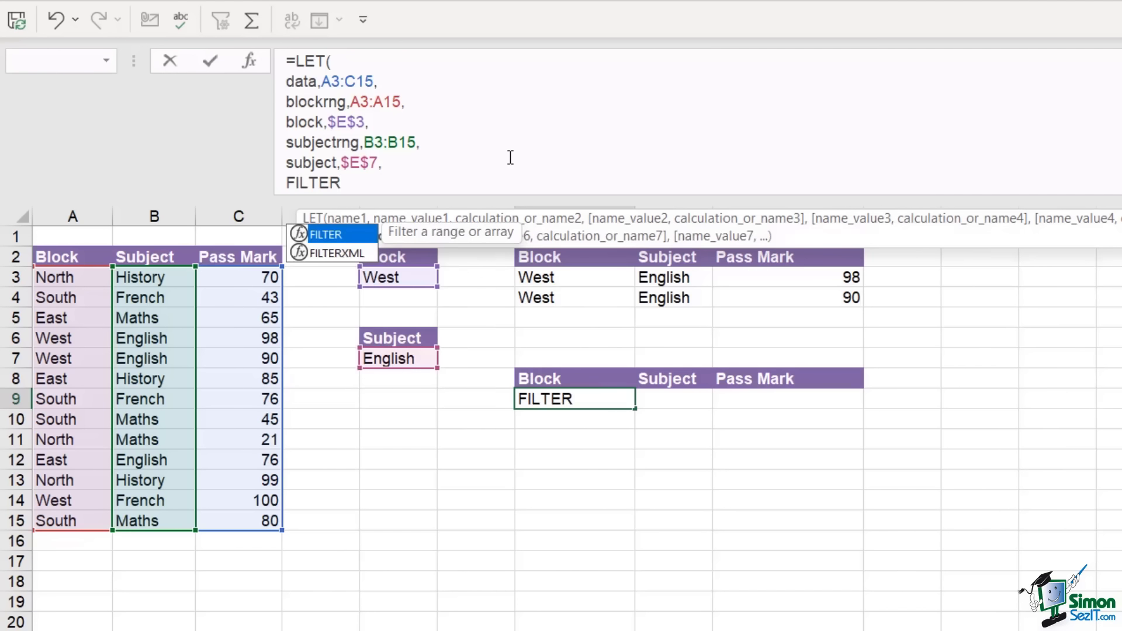
text(()
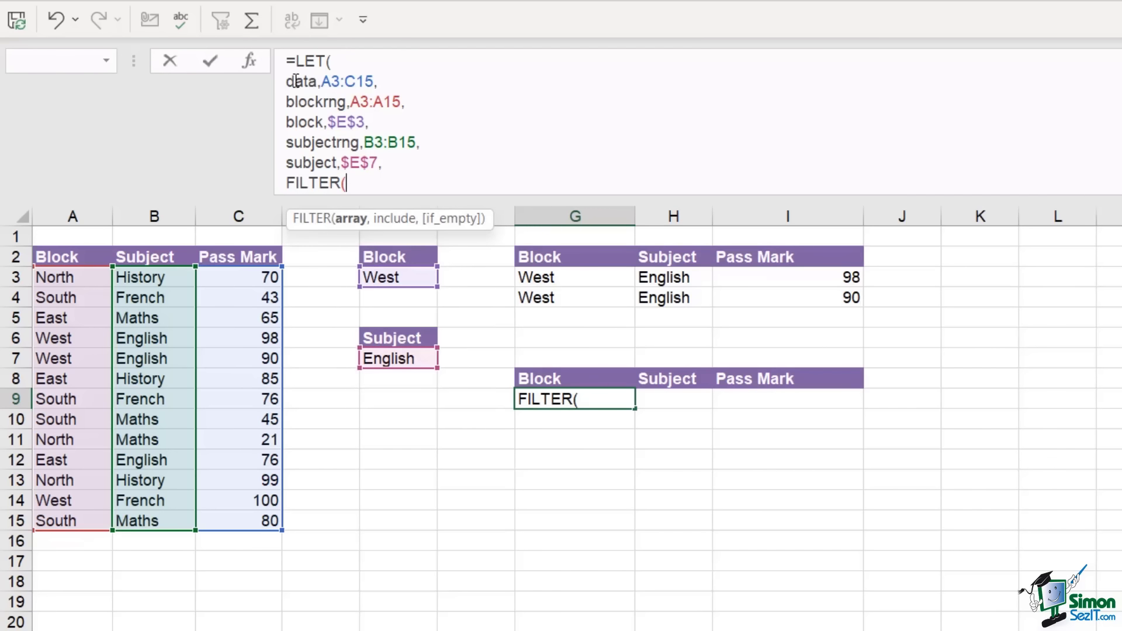
text(data)
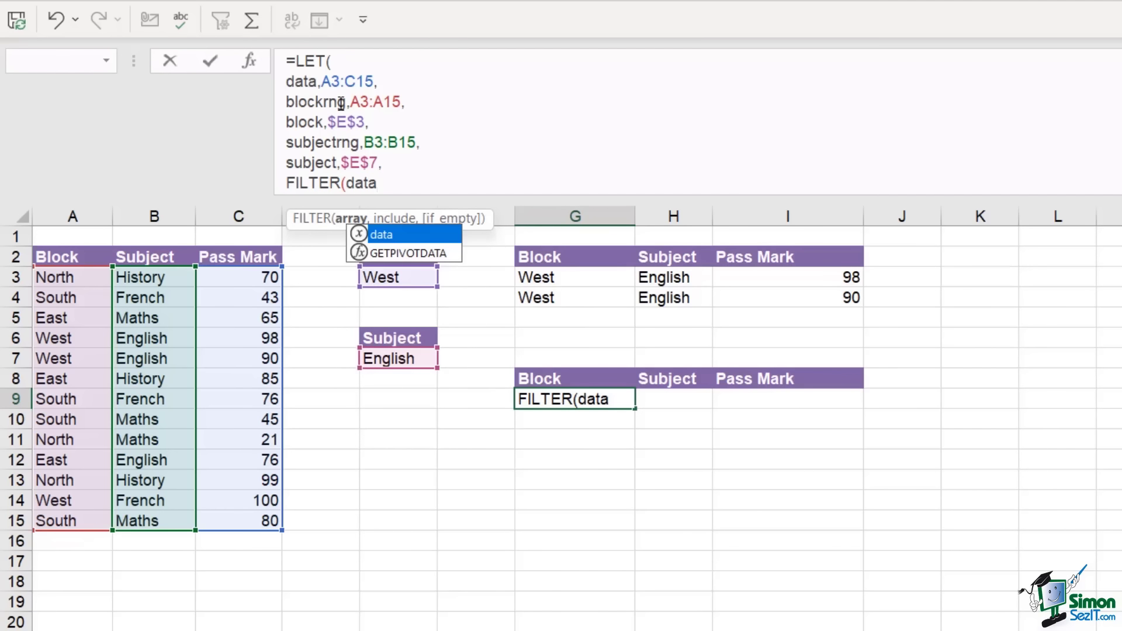
text(,)
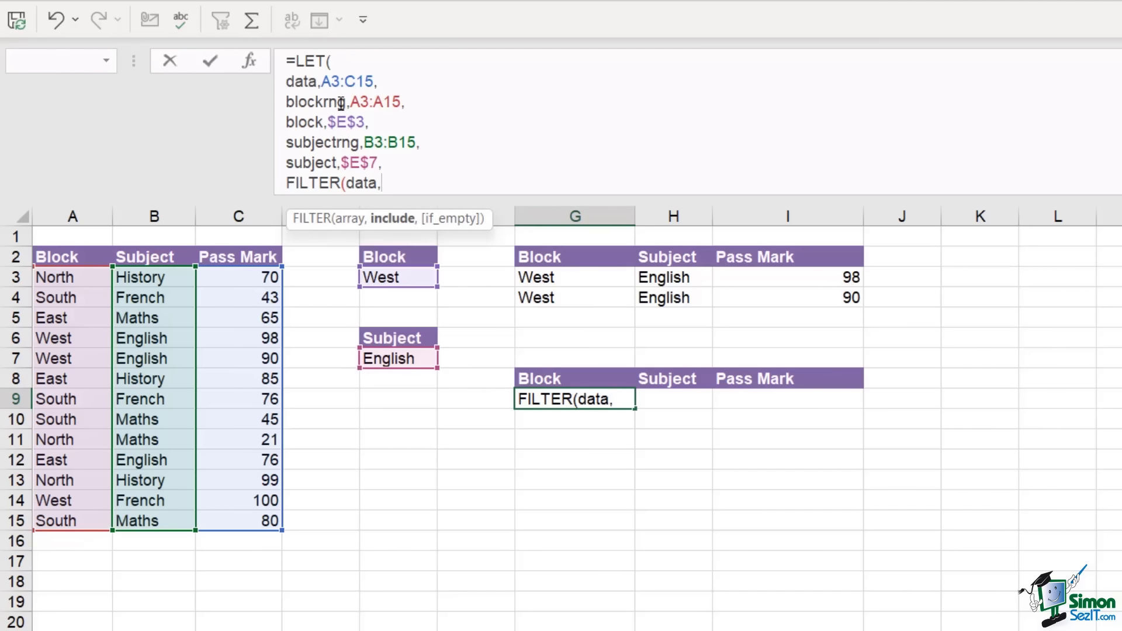
- Enter the parenthesized condition blockrng=block as the first criterion of the FILTER include argument
text((blo)
key(Down)
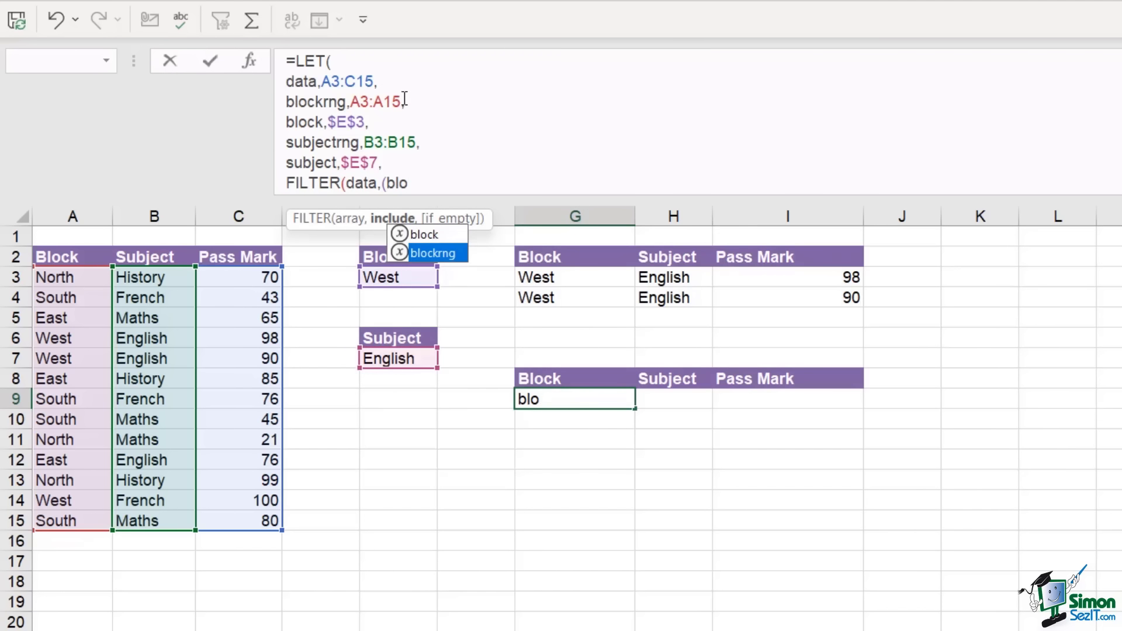
key(Tab)
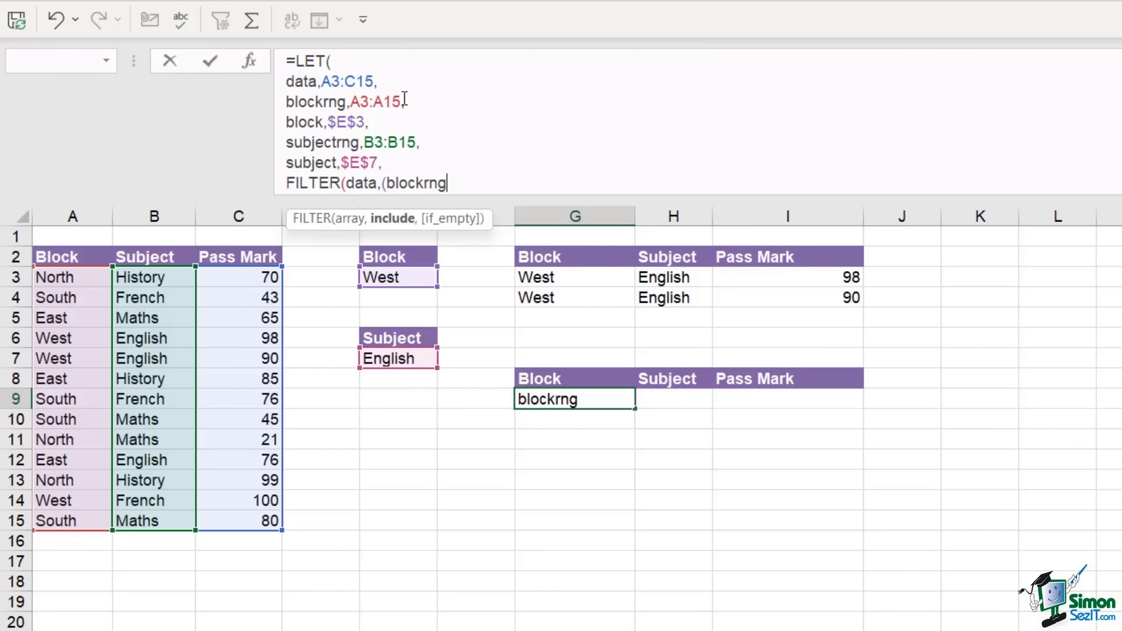
text(=block)
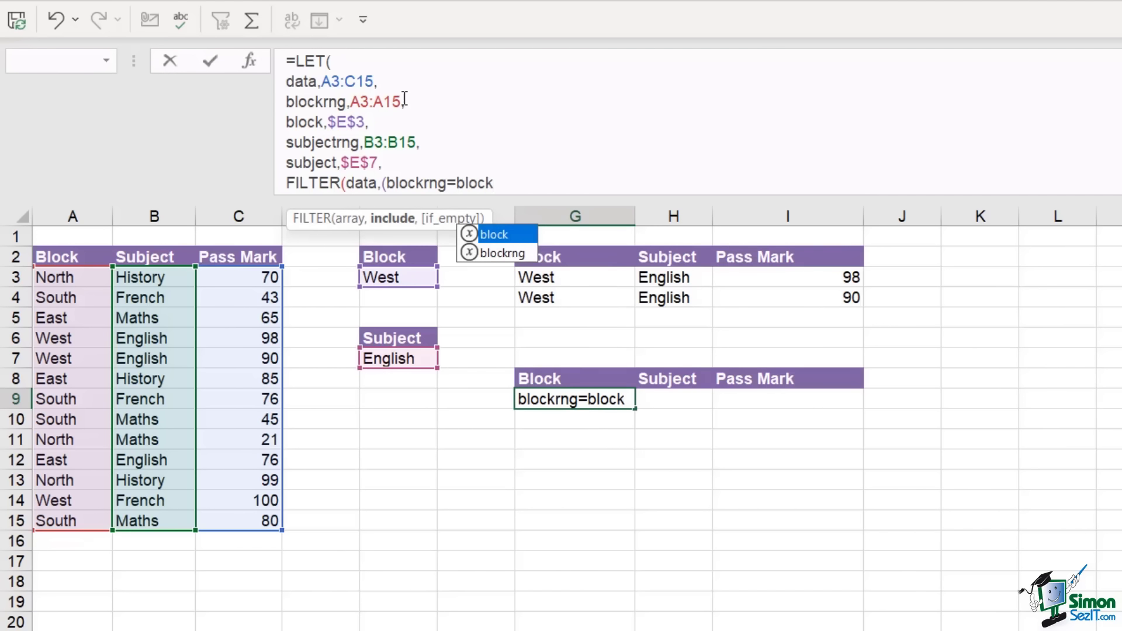
key(Escape)
text())
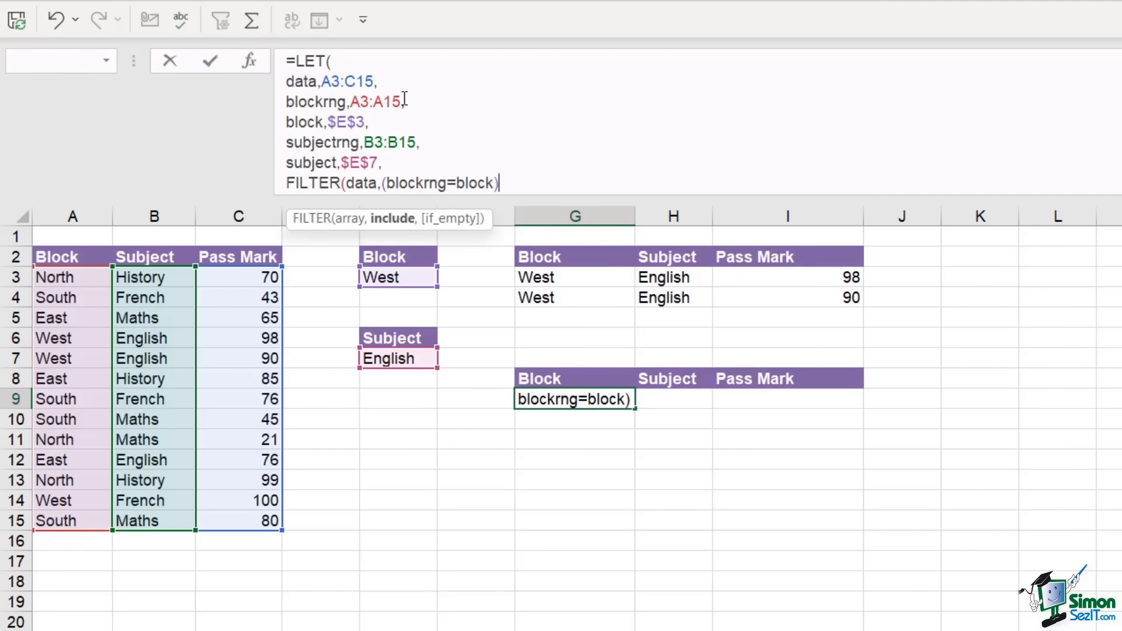
- Multiply the first FILTER criterion by a second parenthesized condition, subjectrng=subject, and close the FILTER function
text(*)
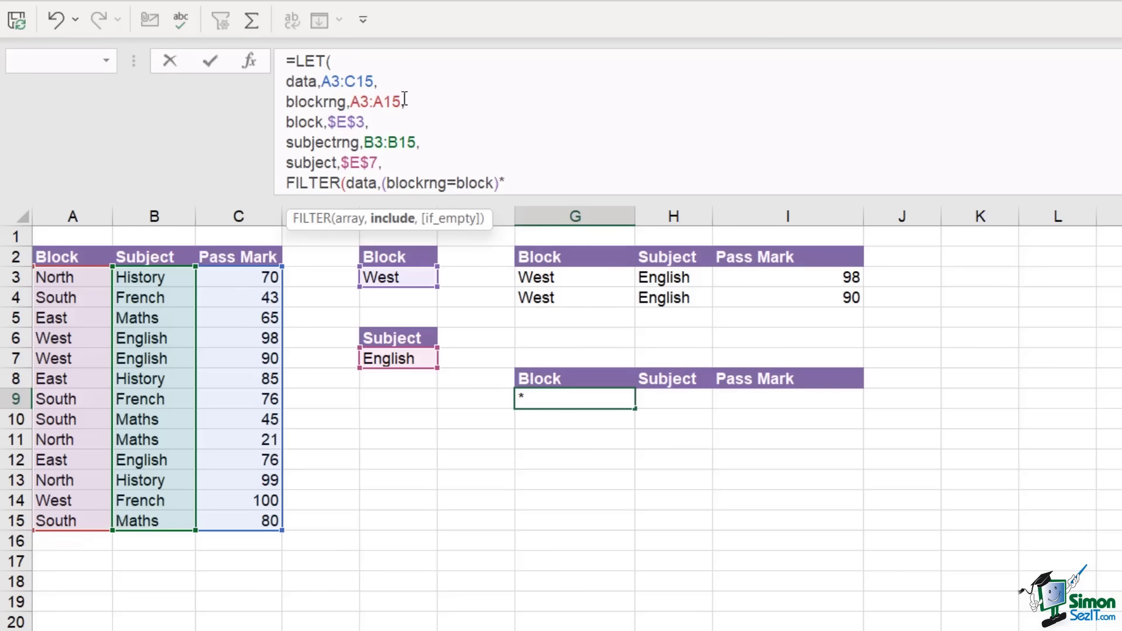
text((subj)
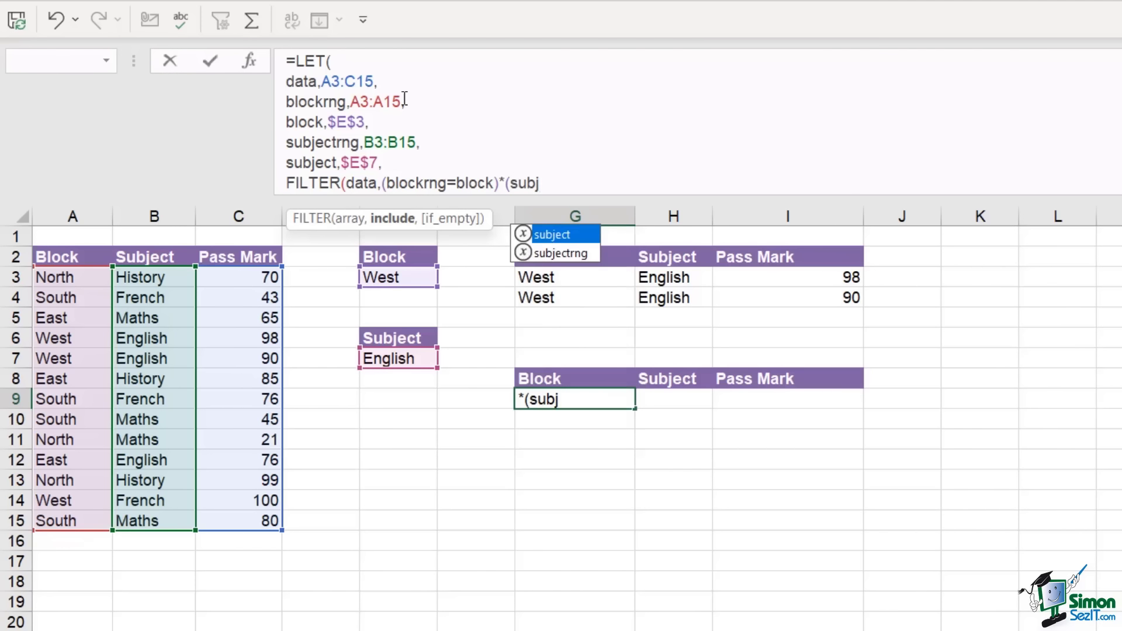
key(Down)
key(Tab)
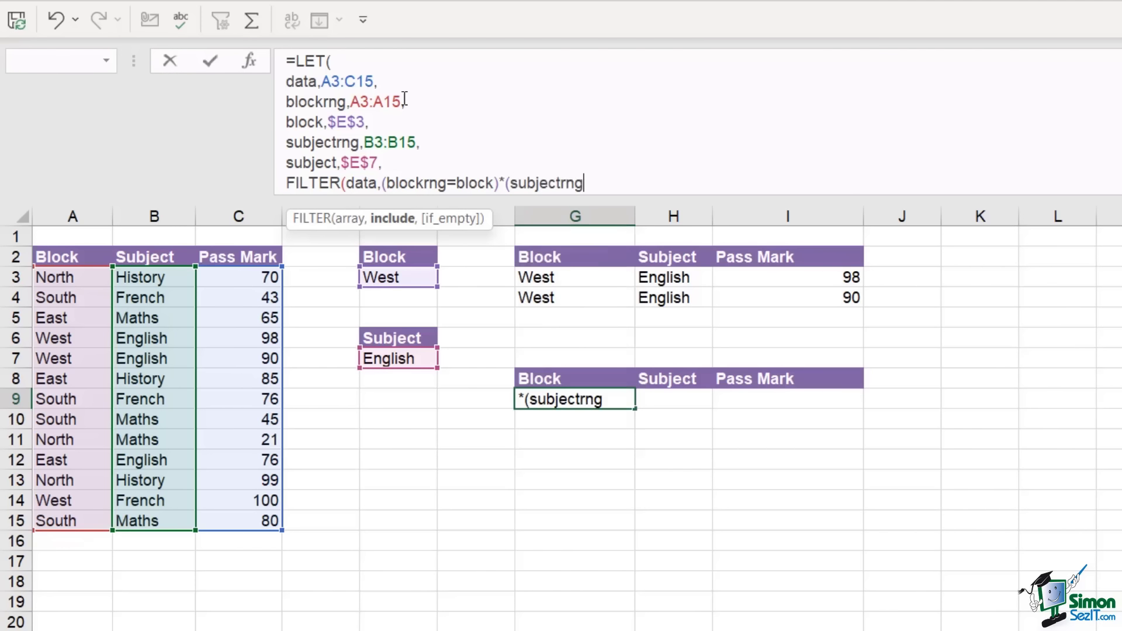
text(=)
text(subj)
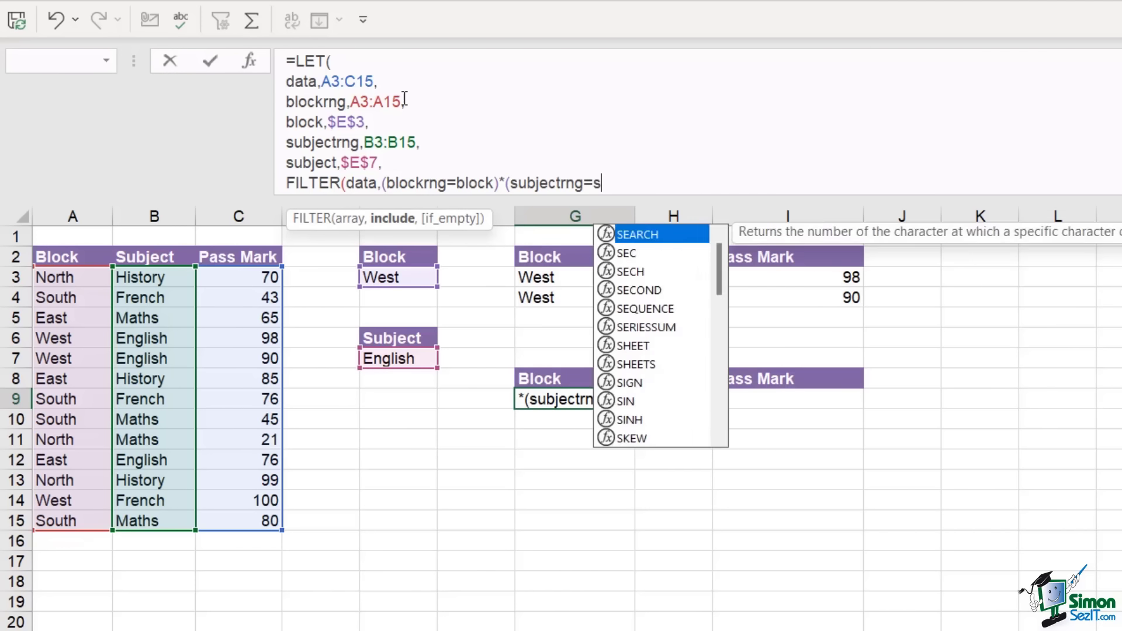
key(Tab)
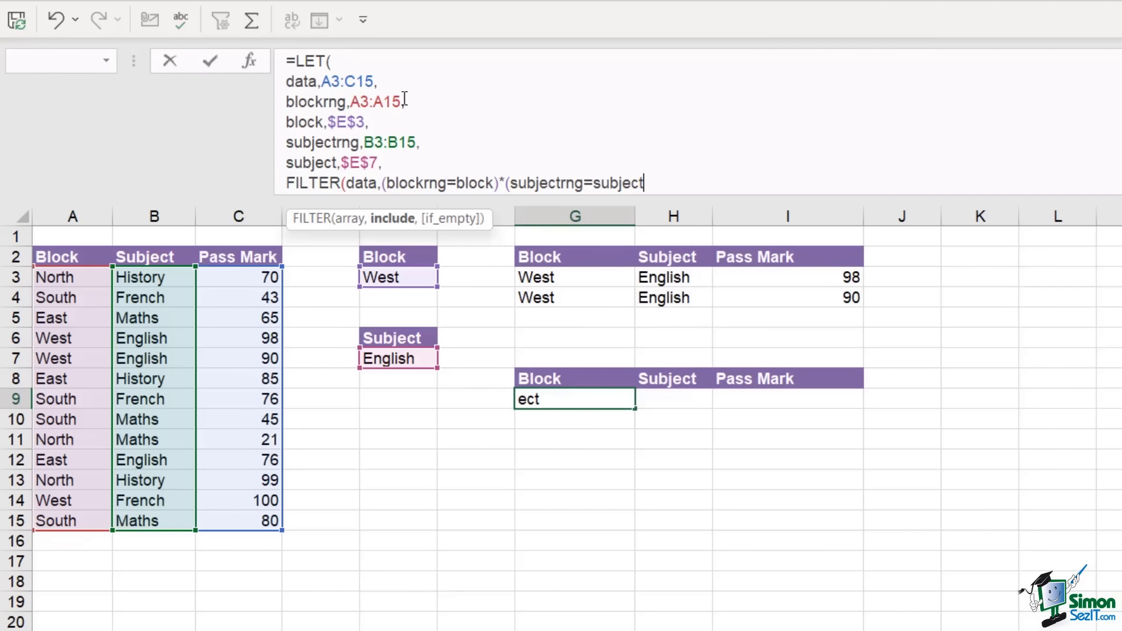
text()))
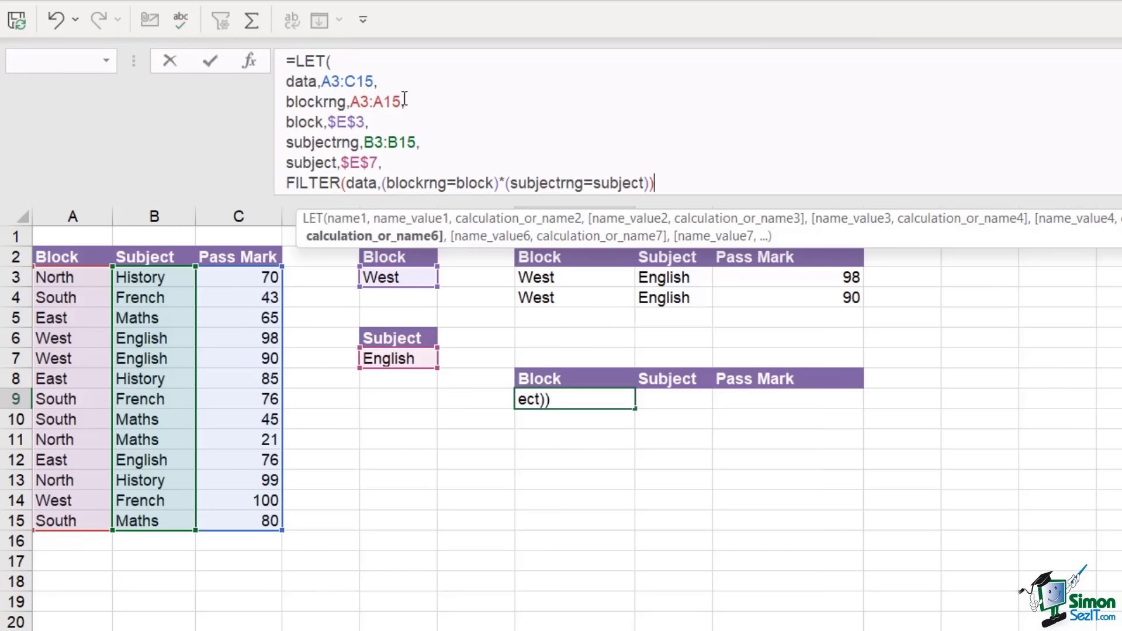
- Accept the proposed closing-parenthesis correction for the G9 LET formula and test it by changing the Block criterion in E3 to East
key(Return)
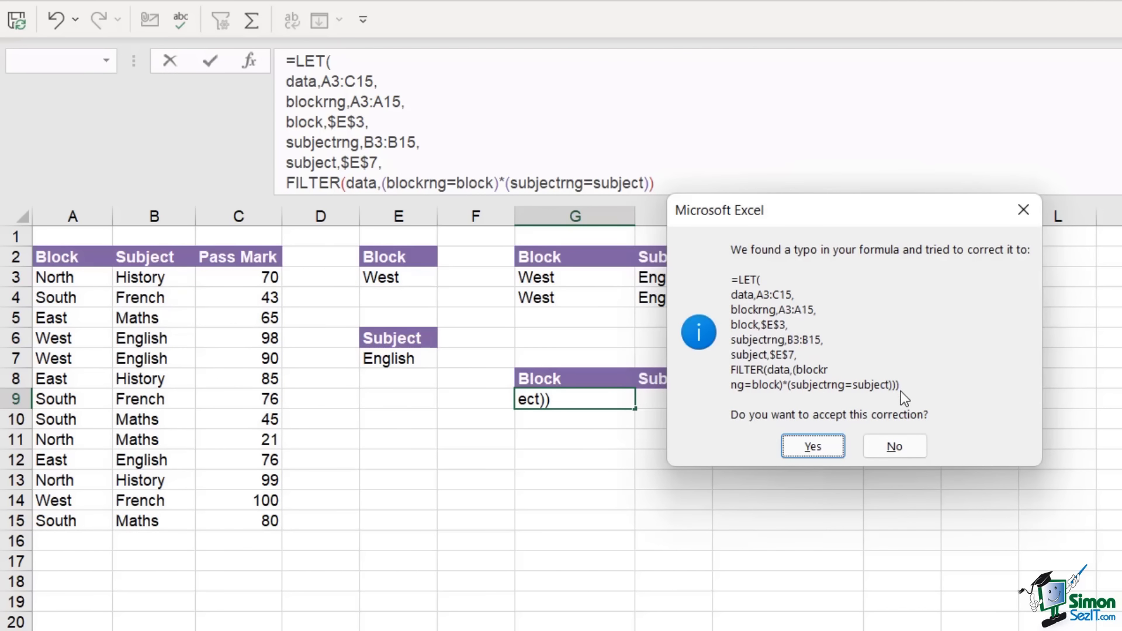
click(814, 447)
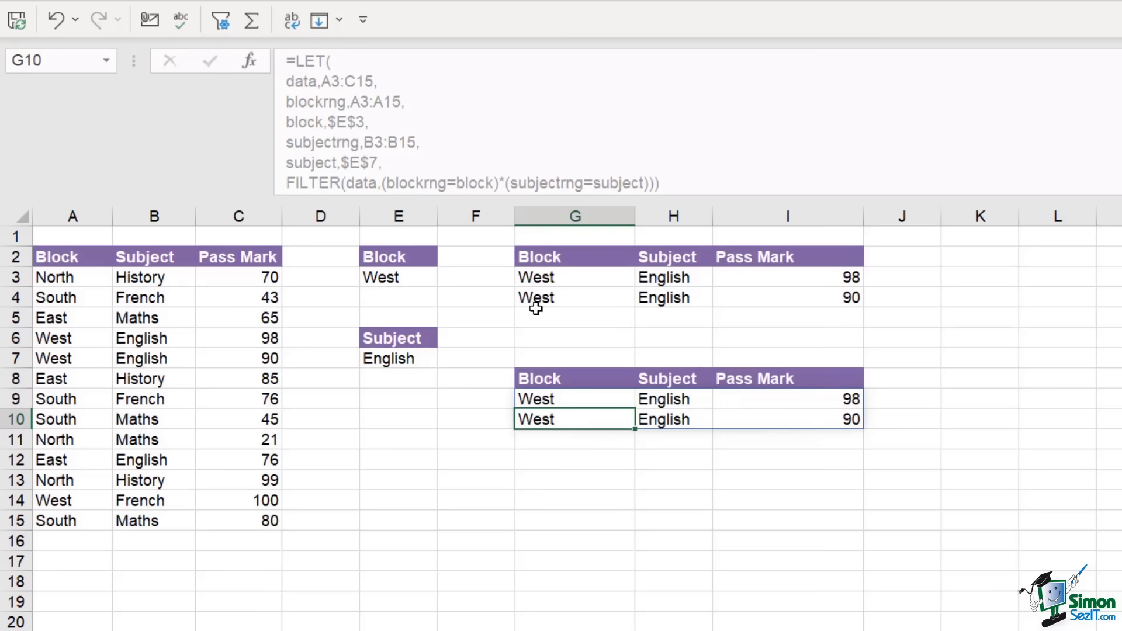
click(409, 279)
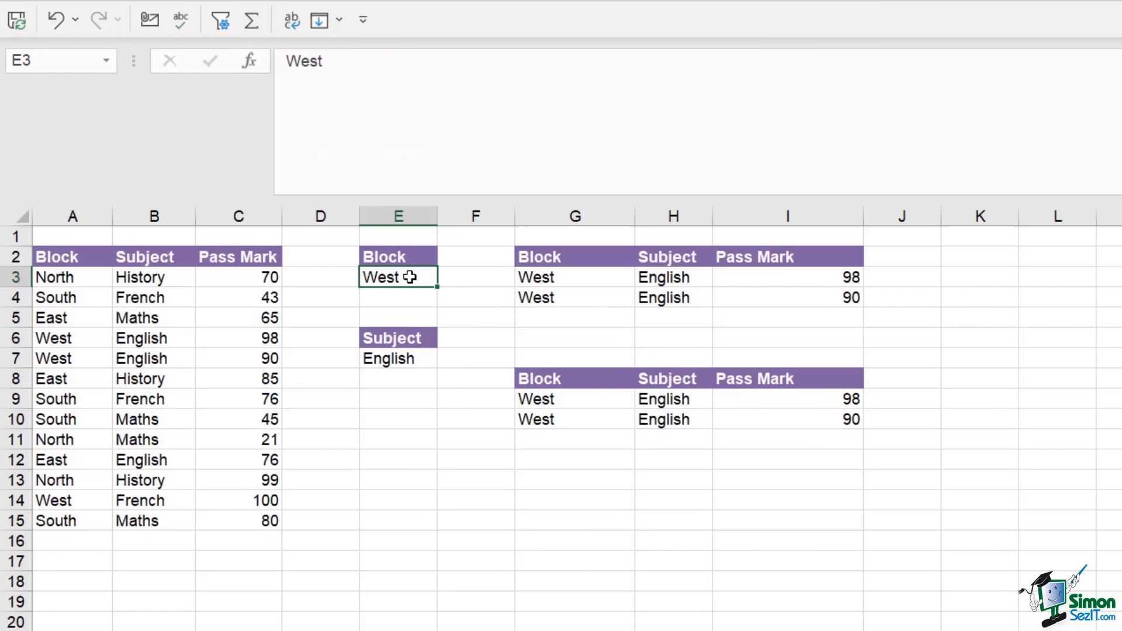
text(East)
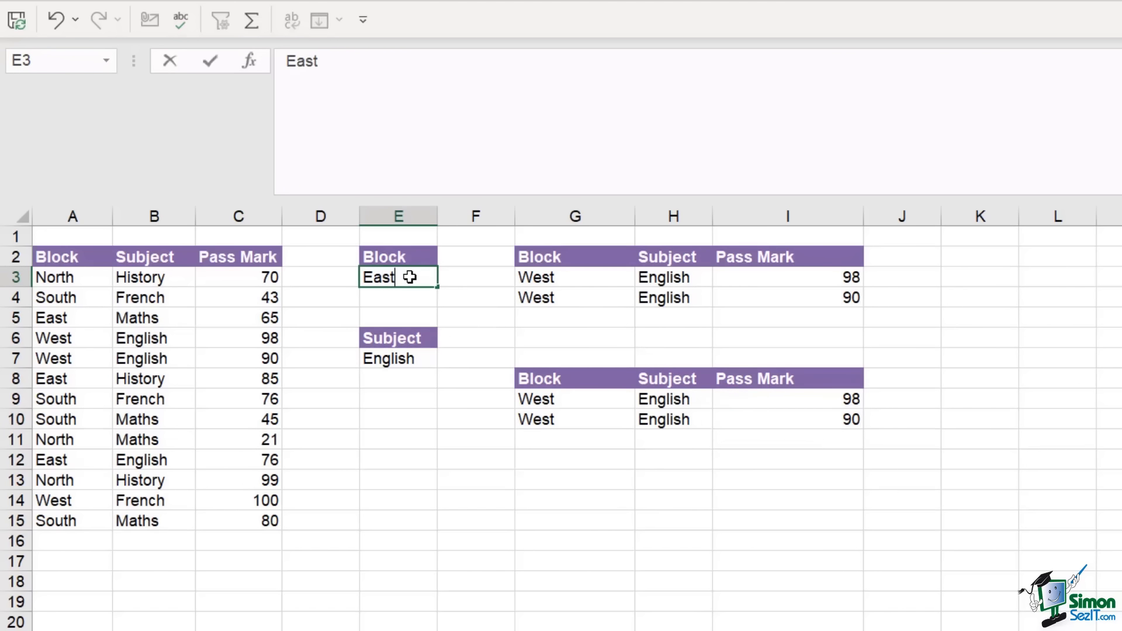
key(Return)
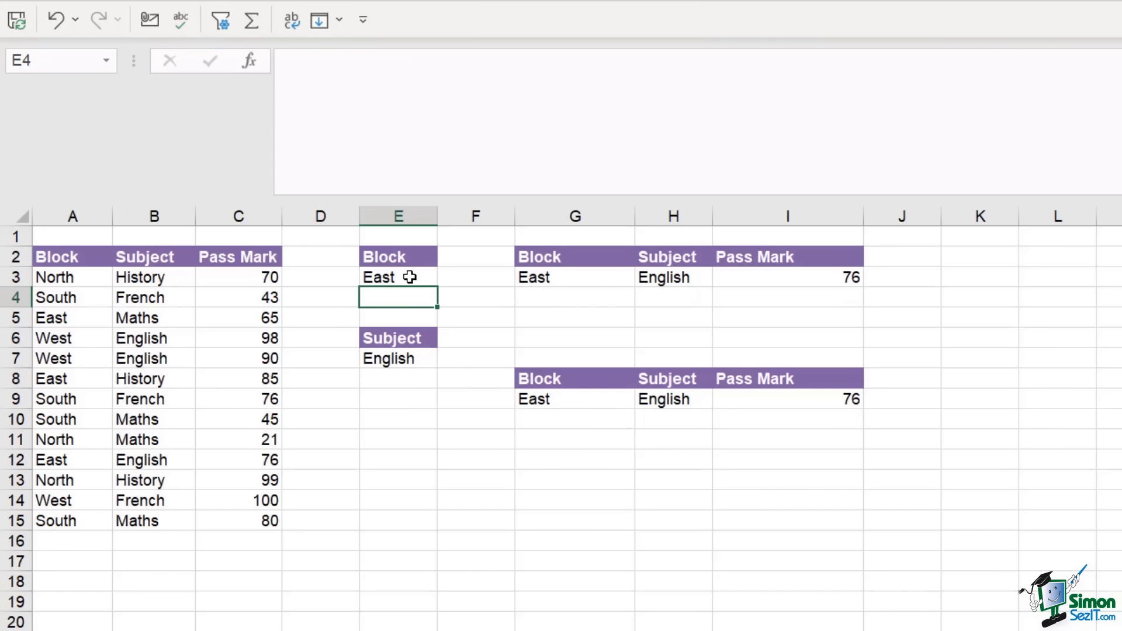
click(595, 399)
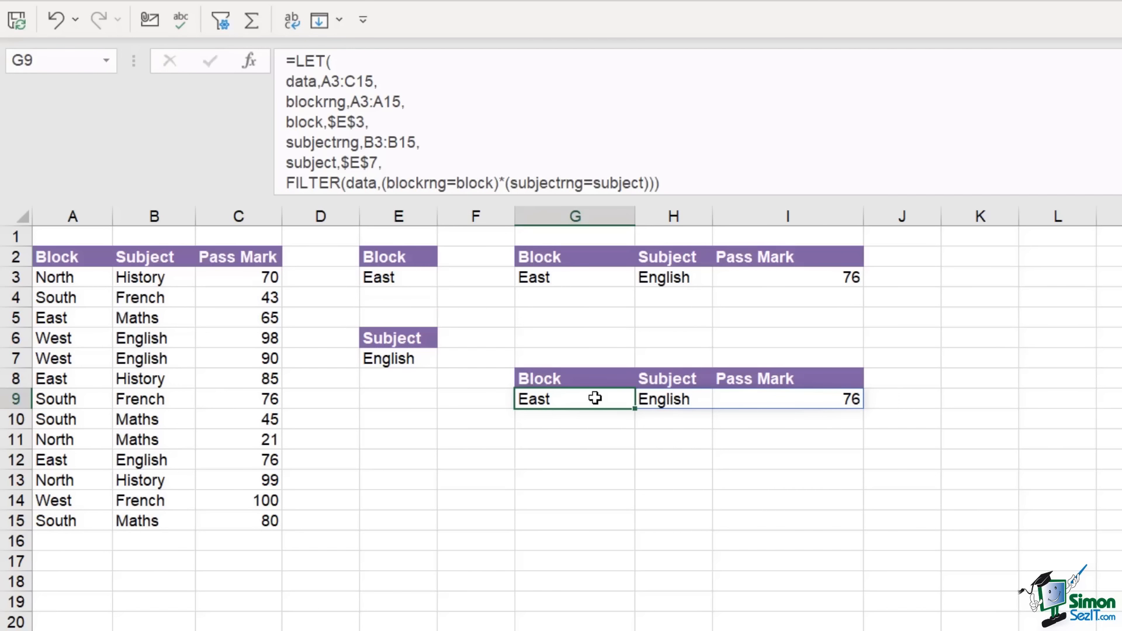
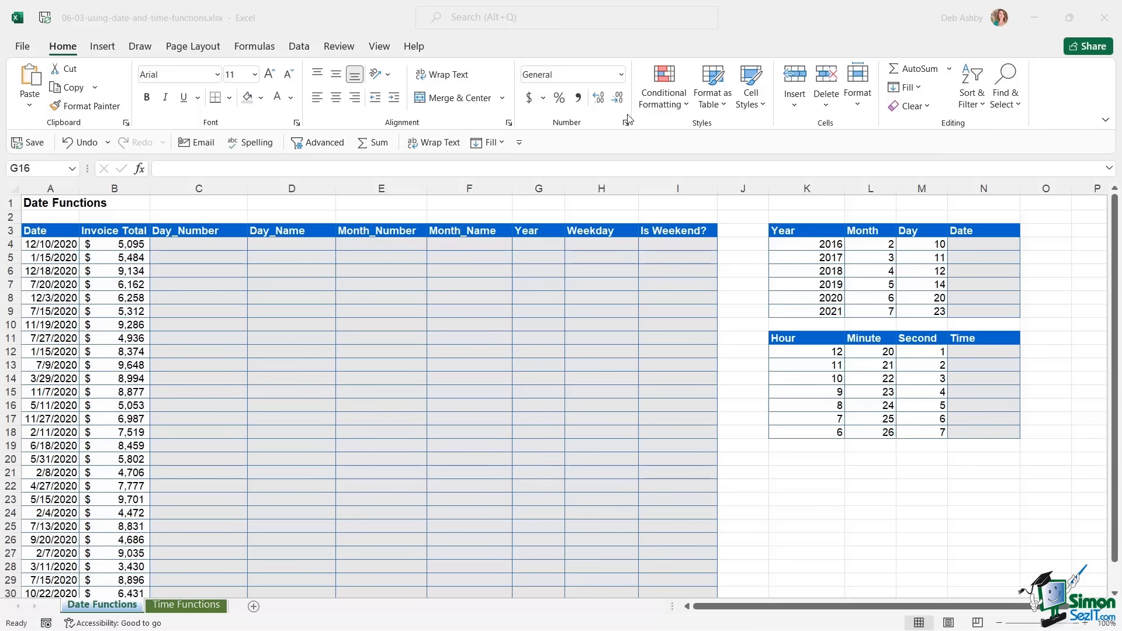
- Examine the Date and Invoice Total data and the empty columns from Day_Number to Weekday on the Date Functions sheet
click(51, 241)
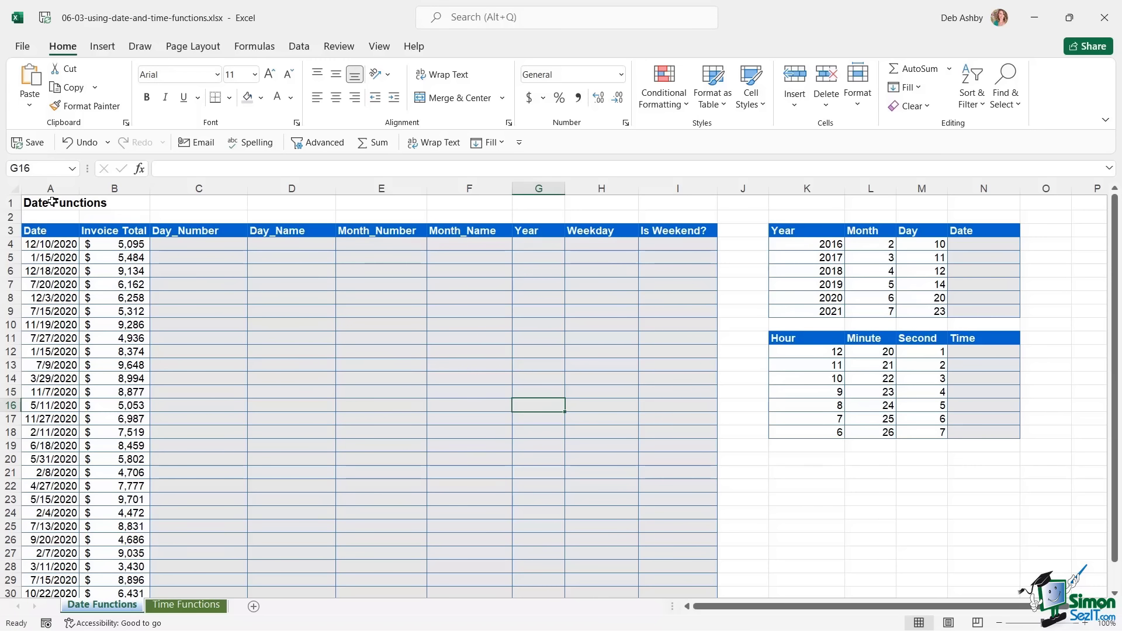
click(52, 248)
drag(50, 250, 51, 351)
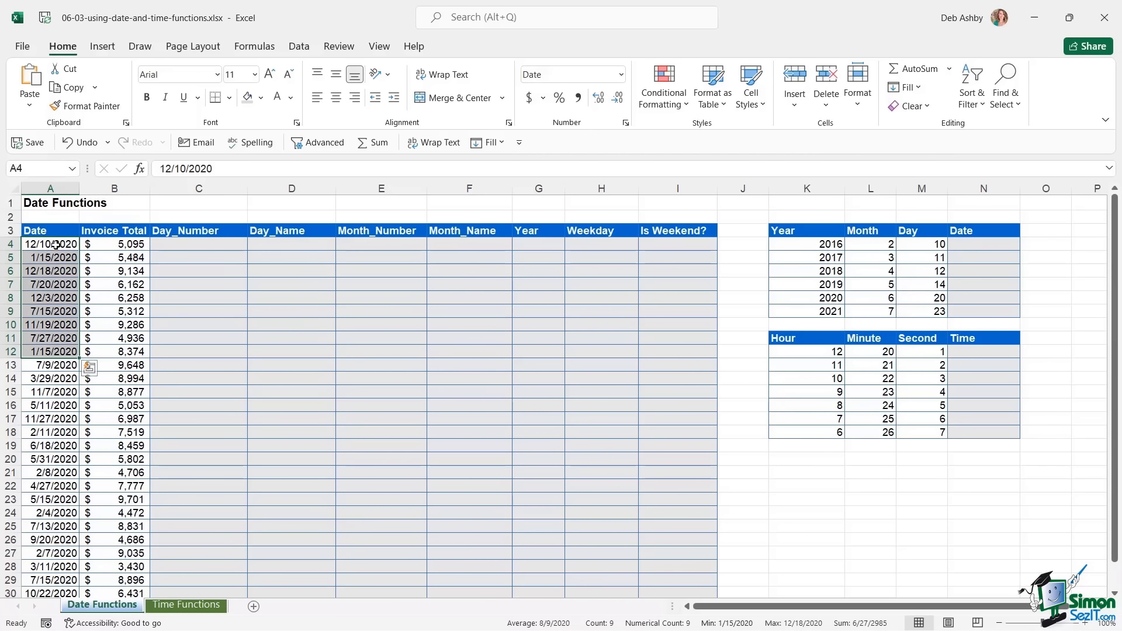
drag(125, 248, 125, 353)
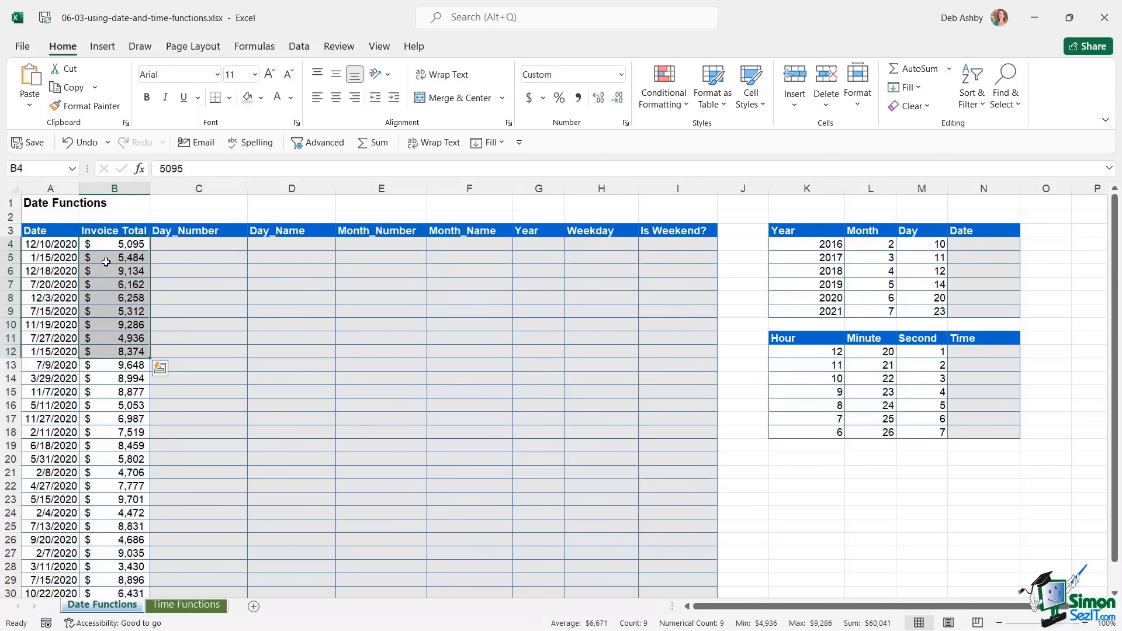
click(200, 246)
click(268, 246)
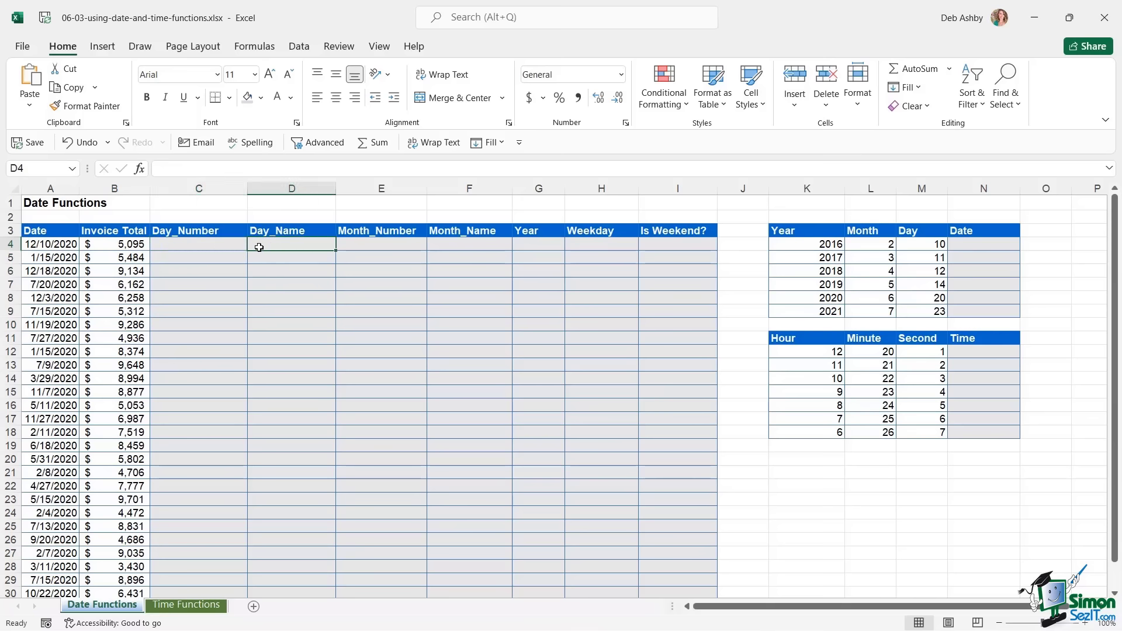
click(197, 243)
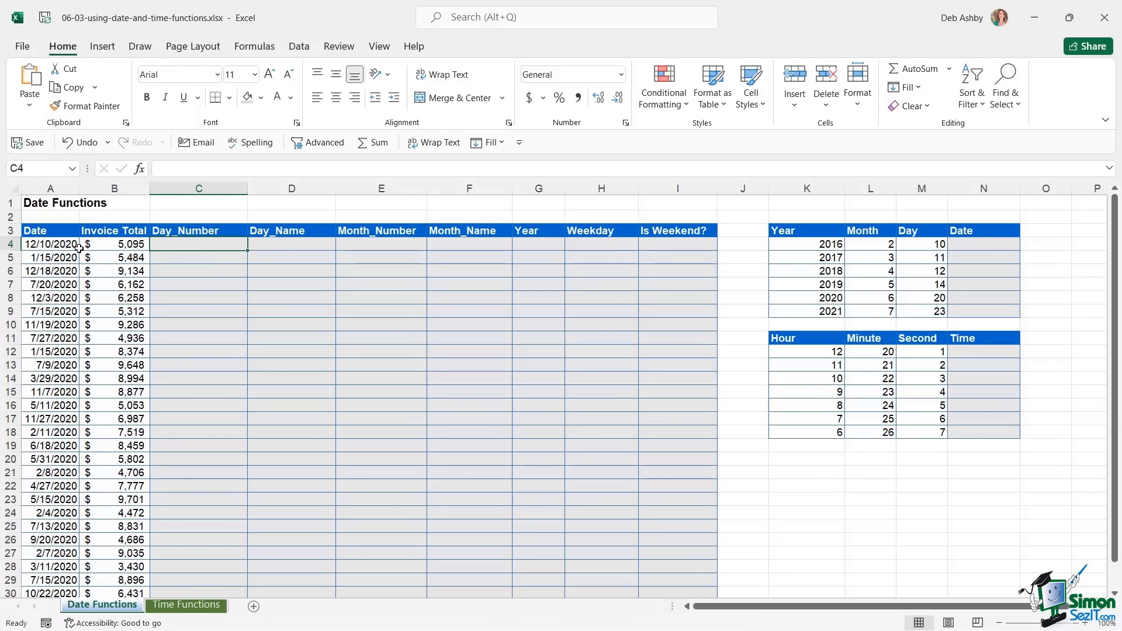
click(38, 246)
click(208, 248)
click(327, 250)
click(403, 250)
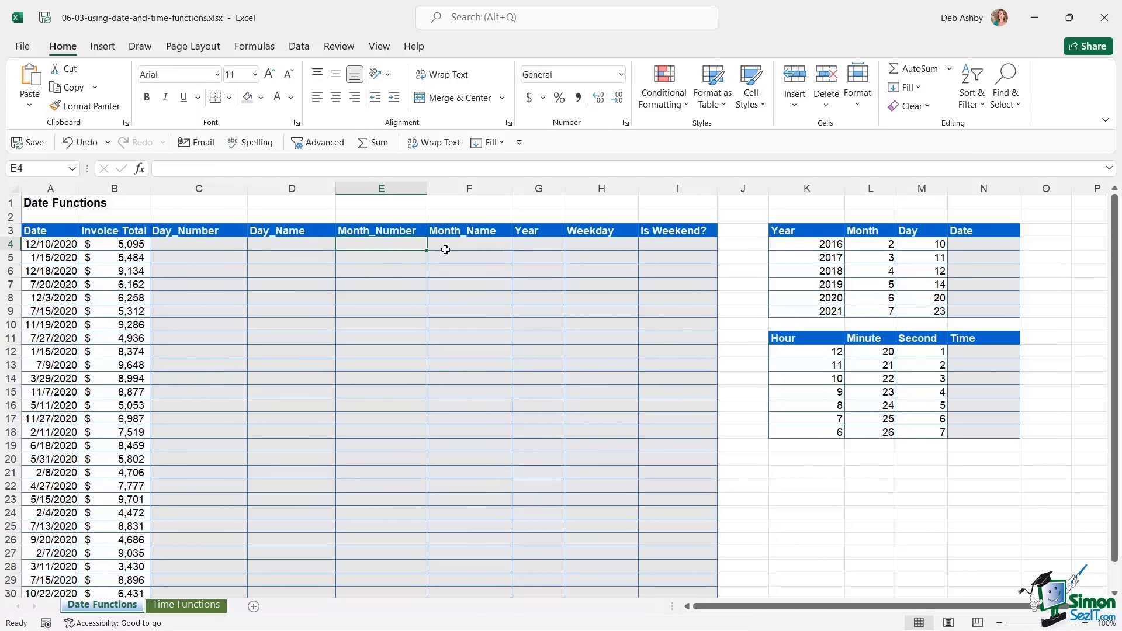
click(447, 250)
click(538, 250)
click(582, 250)
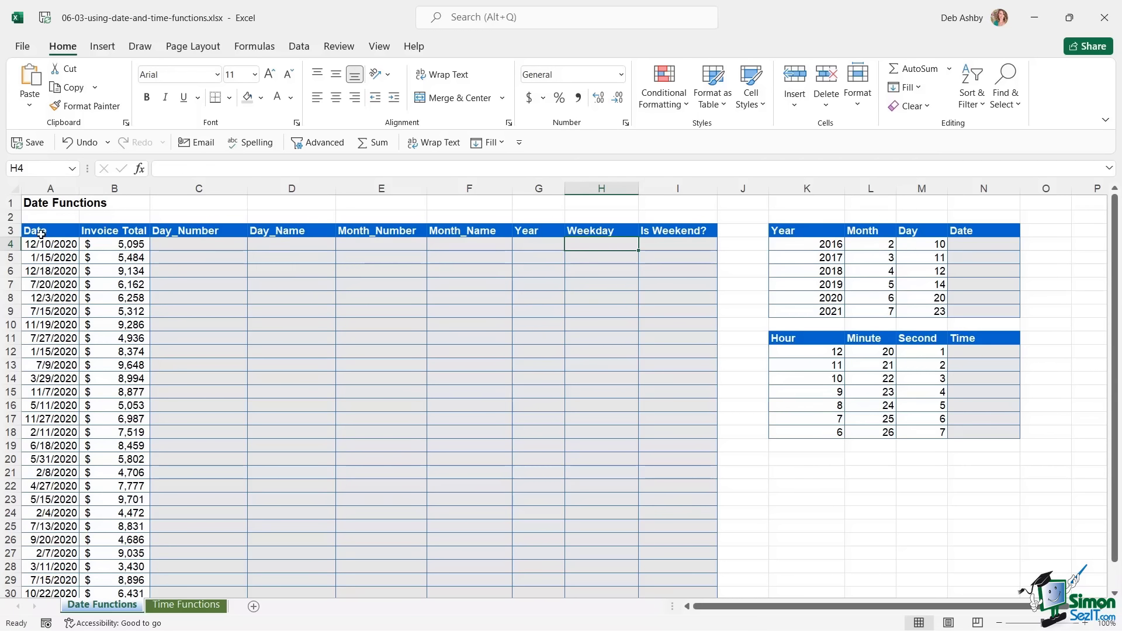
- Review several individual dates in the Date column and compare A4 with the empty day and month cells in row 4
click(51, 248)
click(53, 255)
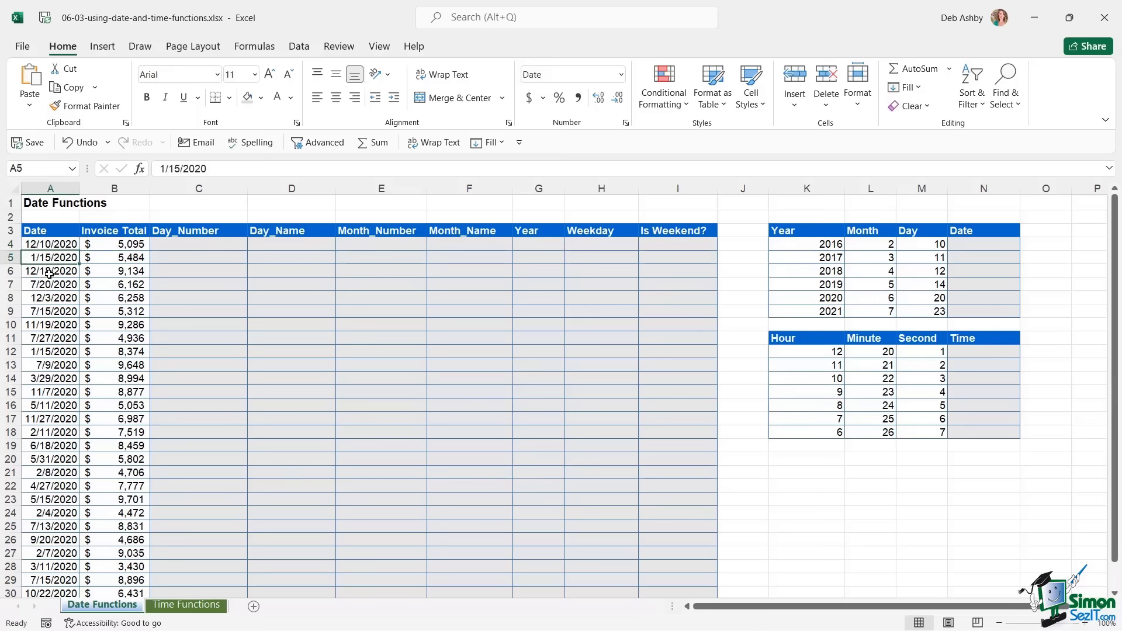
click(50, 271)
click(46, 297)
click(43, 325)
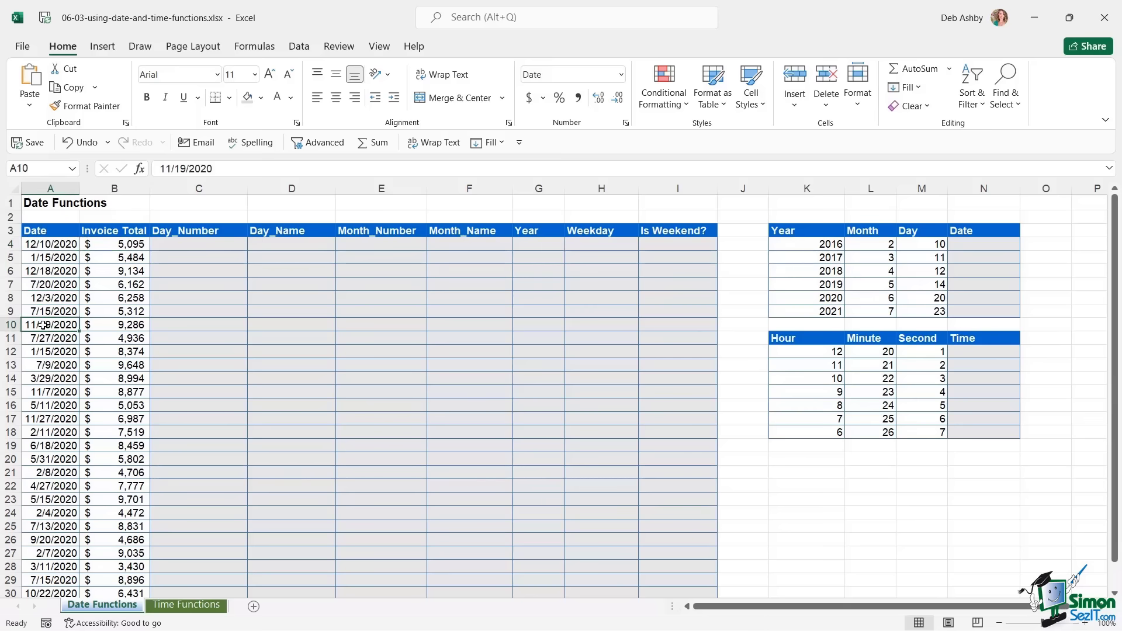
click(46, 244)
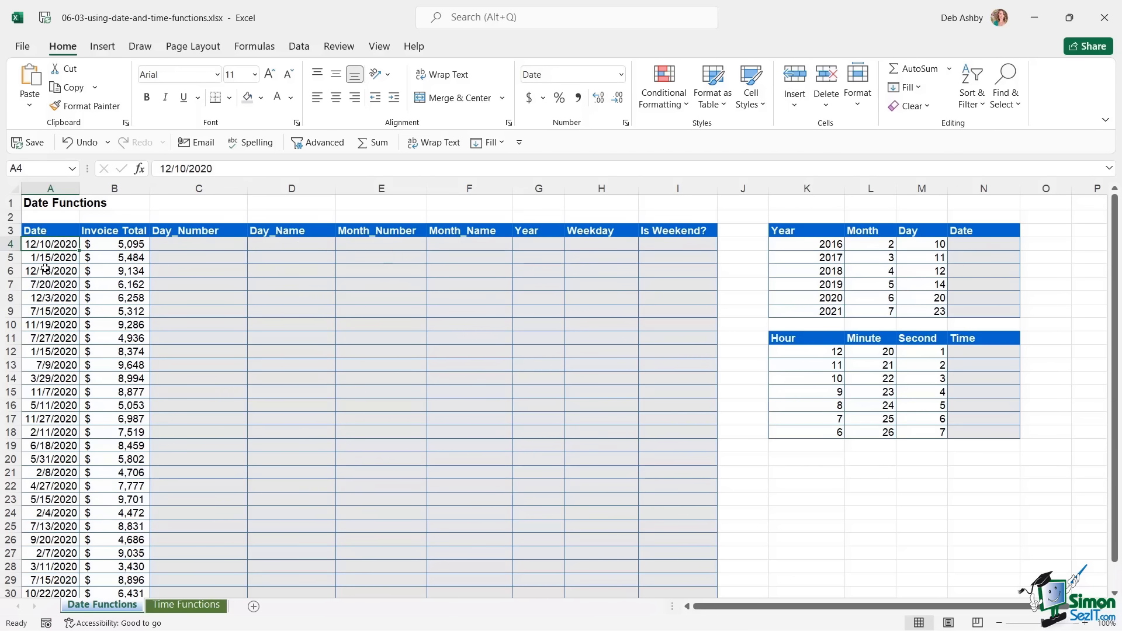
click(170, 248)
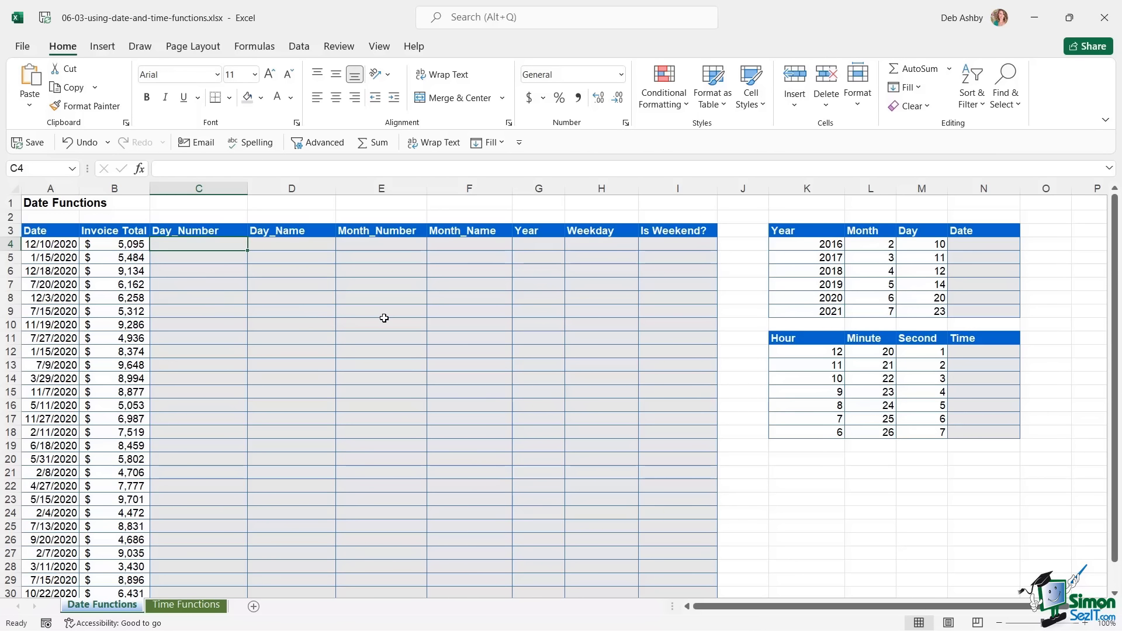
click(56, 245)
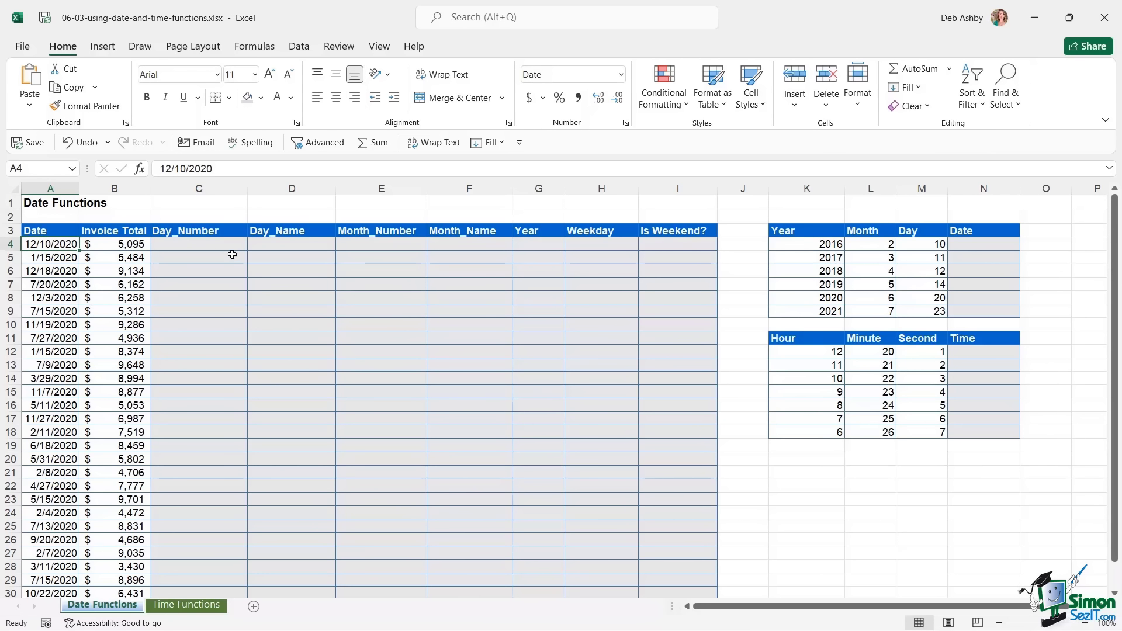
click(181, 243)
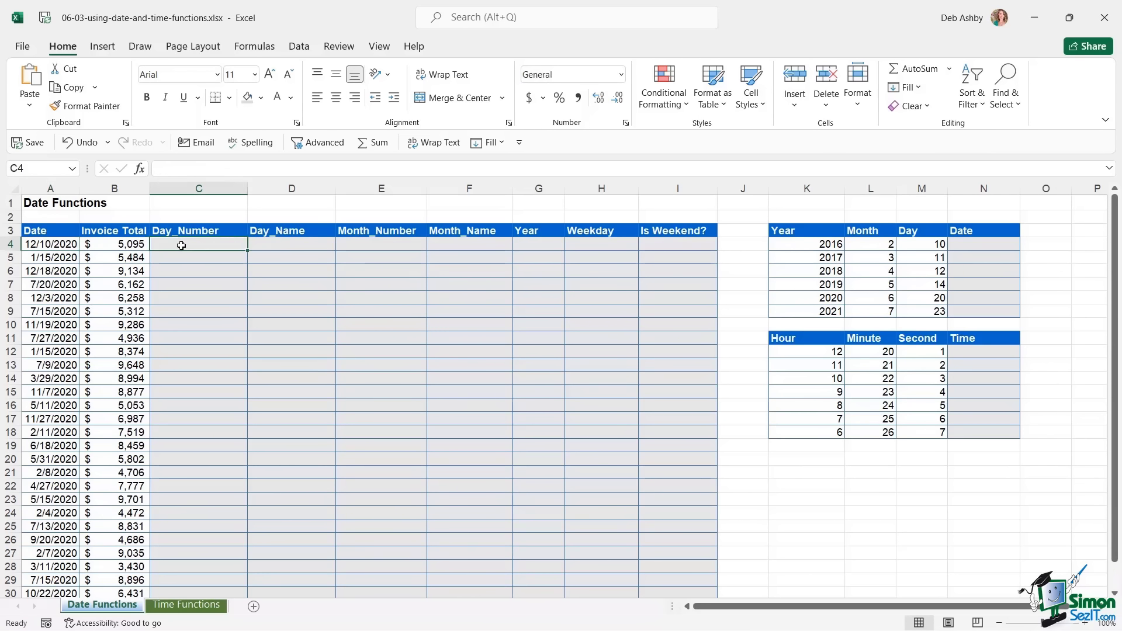
click(276, 248)
click(390, 248)
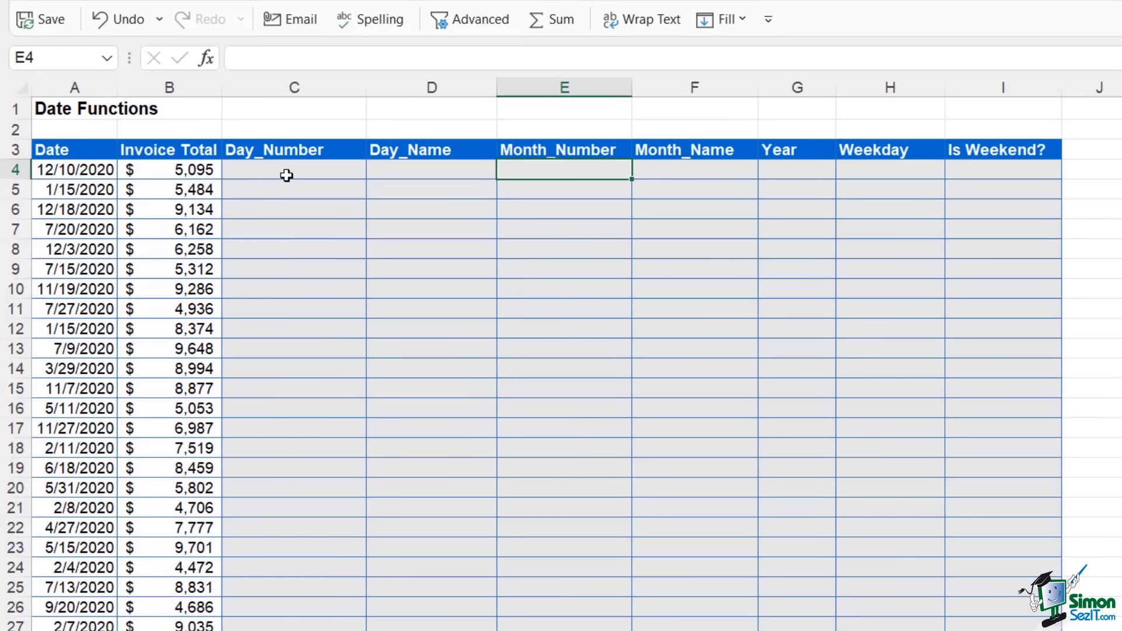
- Enter =DAY(A4) in C4 and fill the formula down the Day_Number column
click(287, 176)
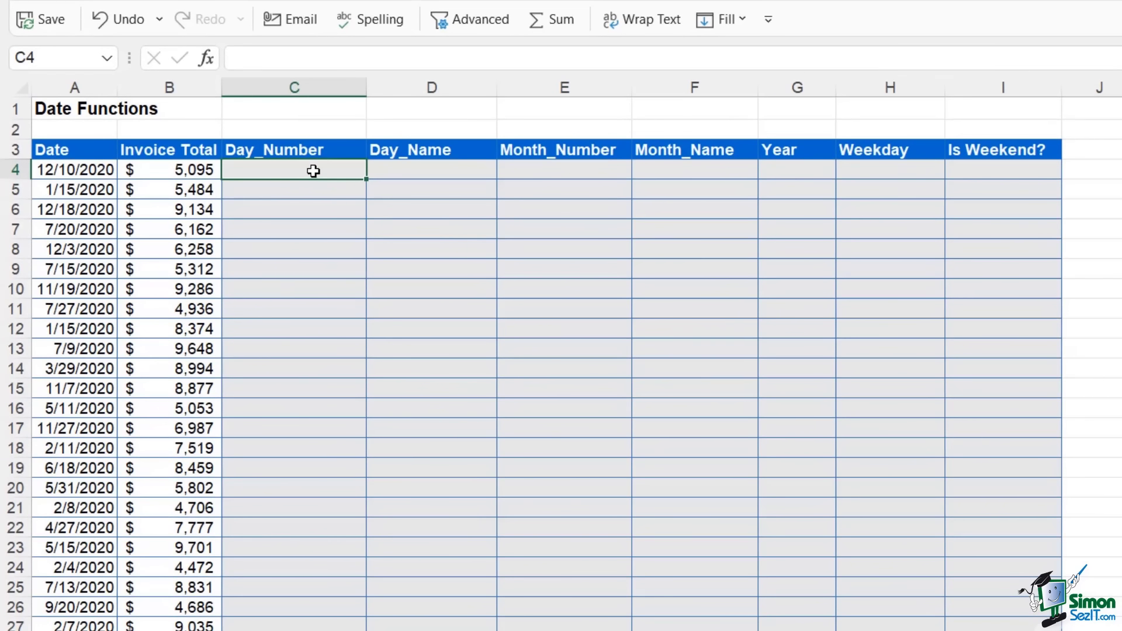
click(73, 172)
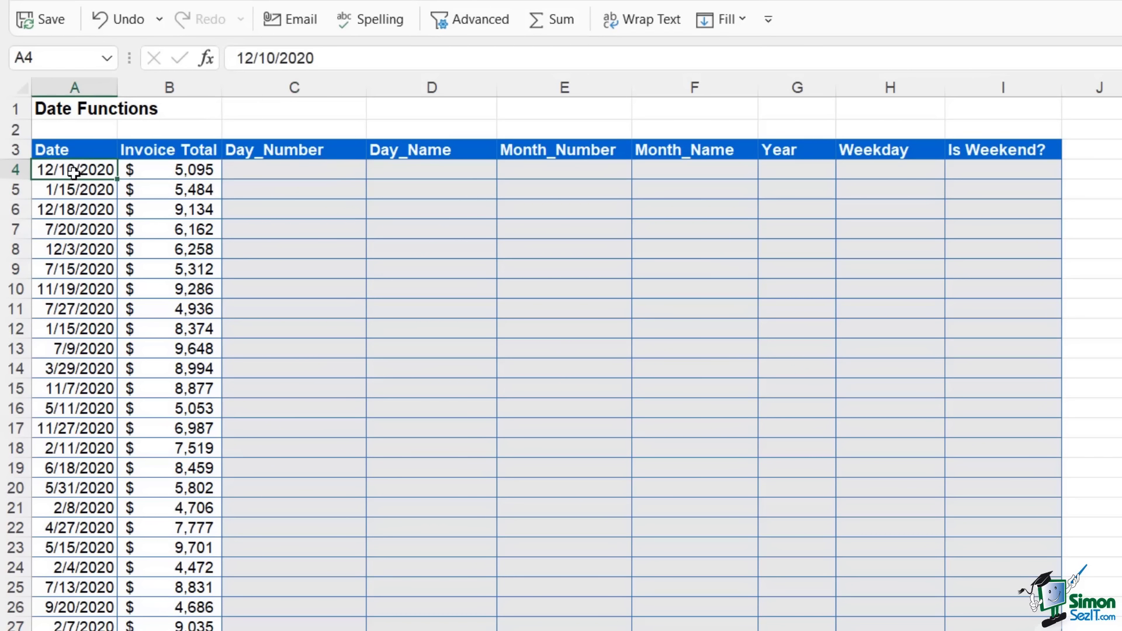
click(300, 173)
text(=day)
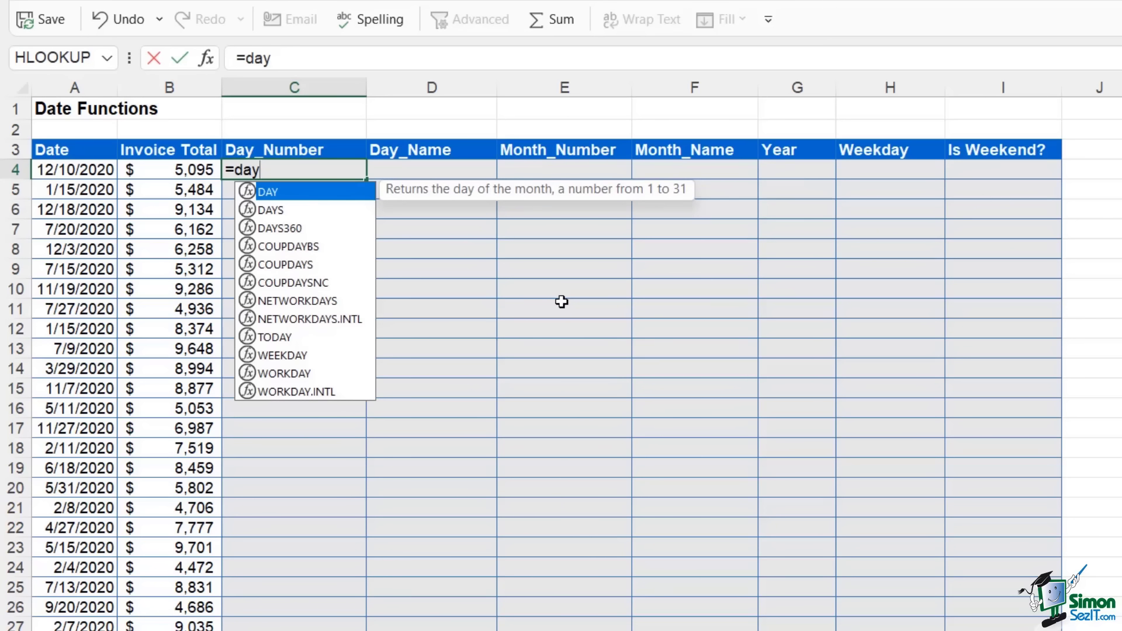
key(Tab)
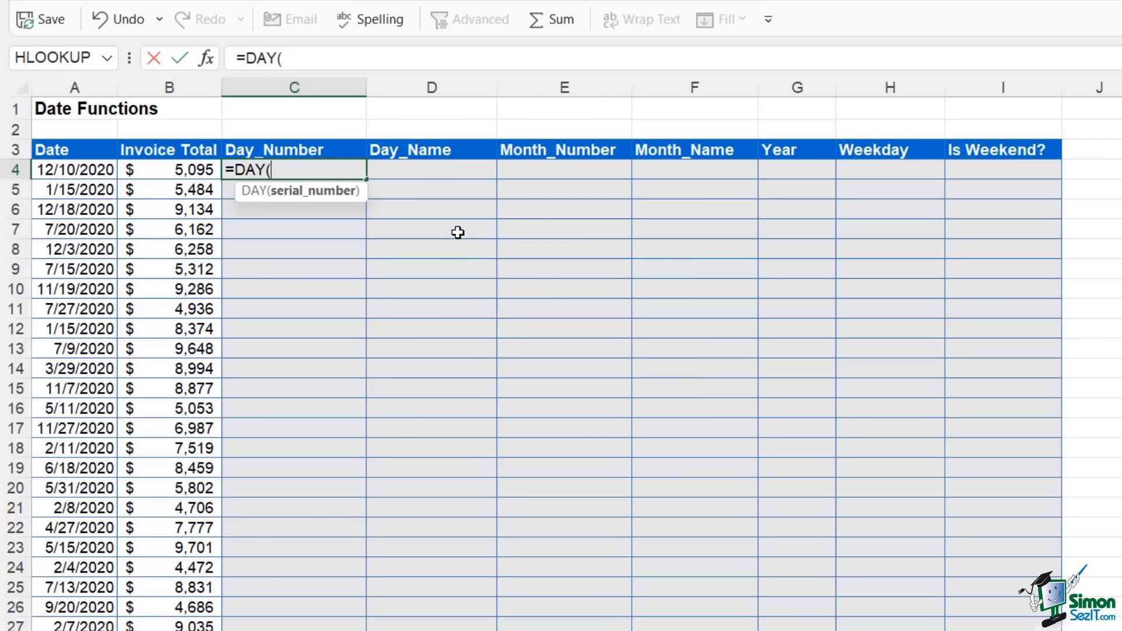
click(69, 171)
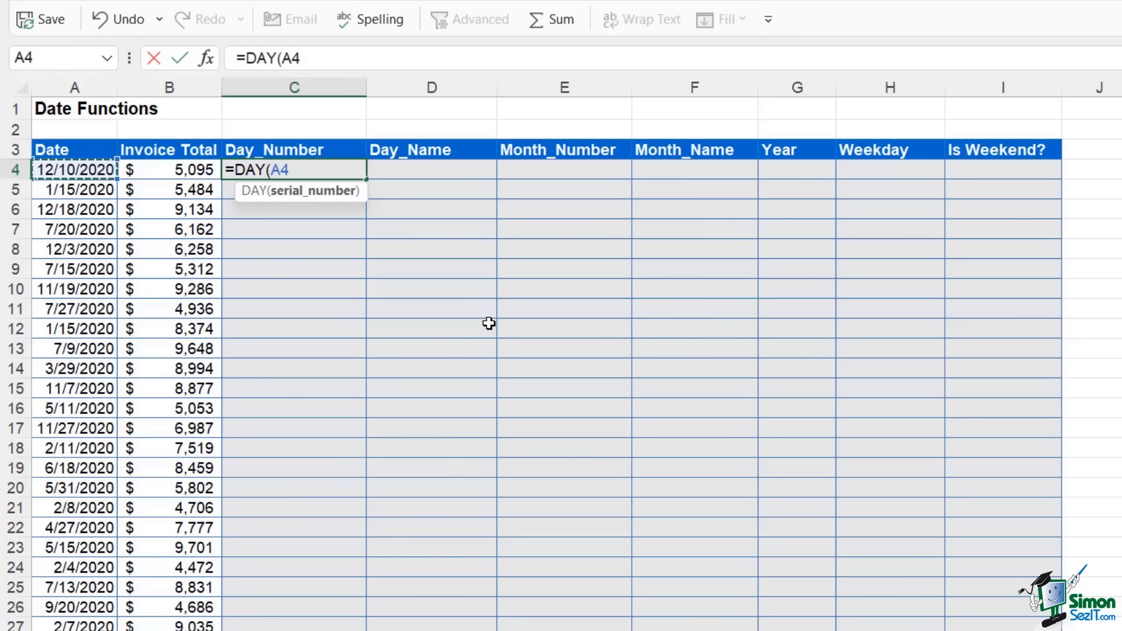
text())
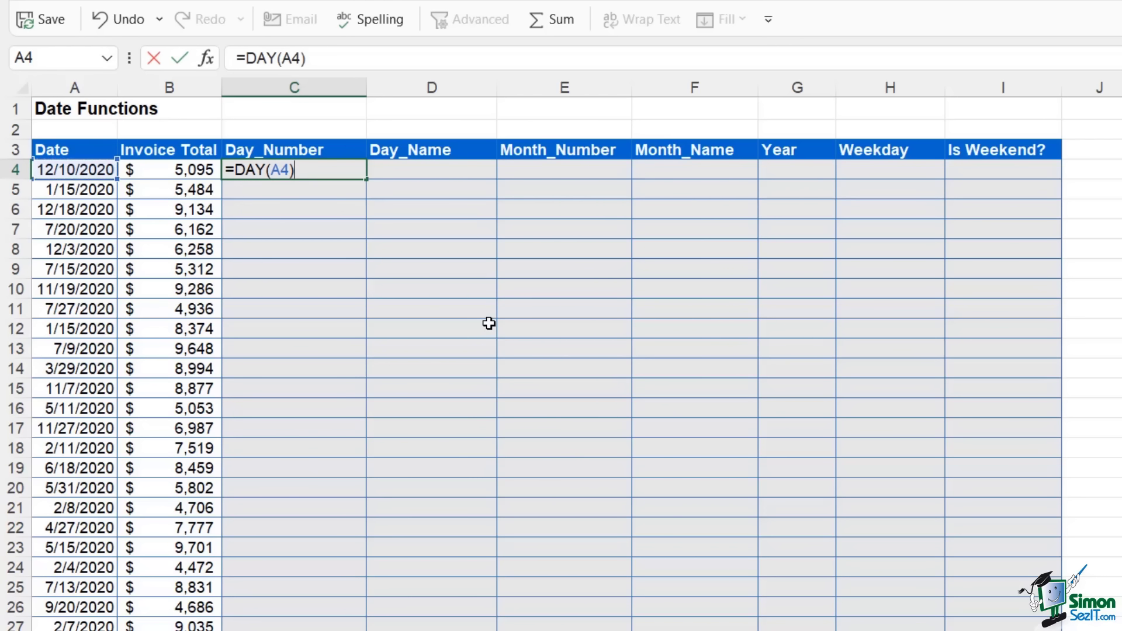
key(Return)
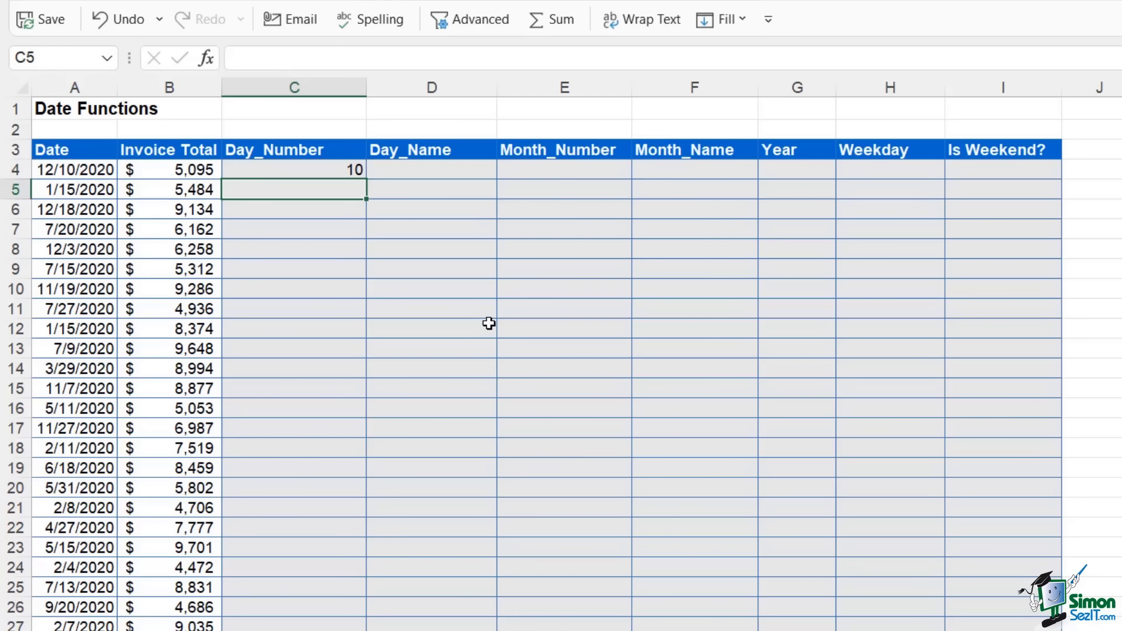
click(344, 169)
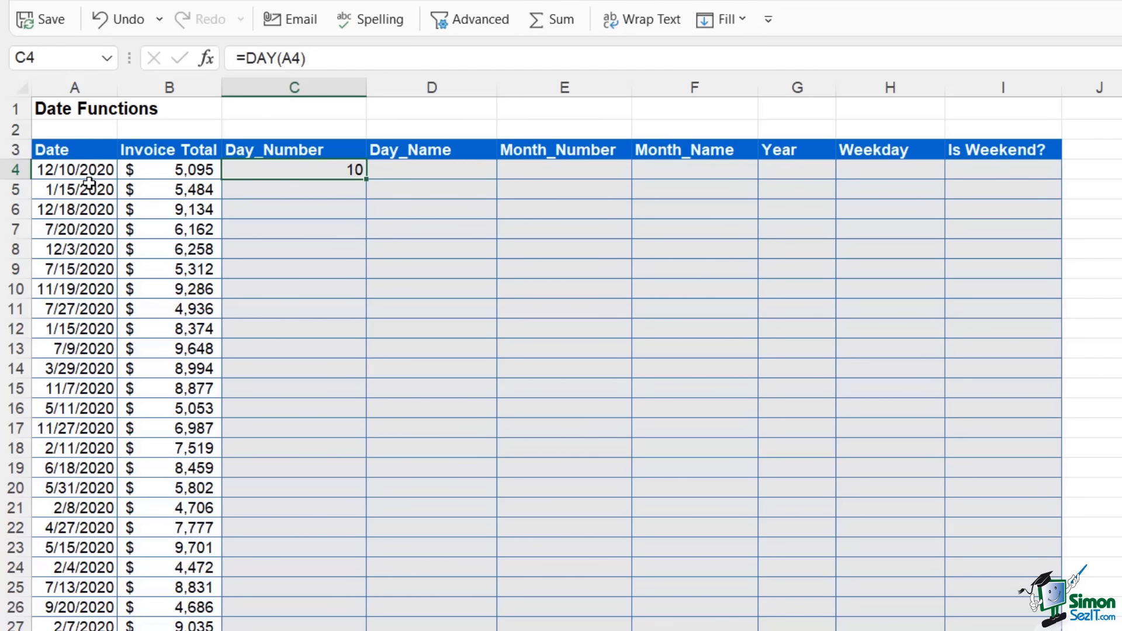
double_click(366, 177)
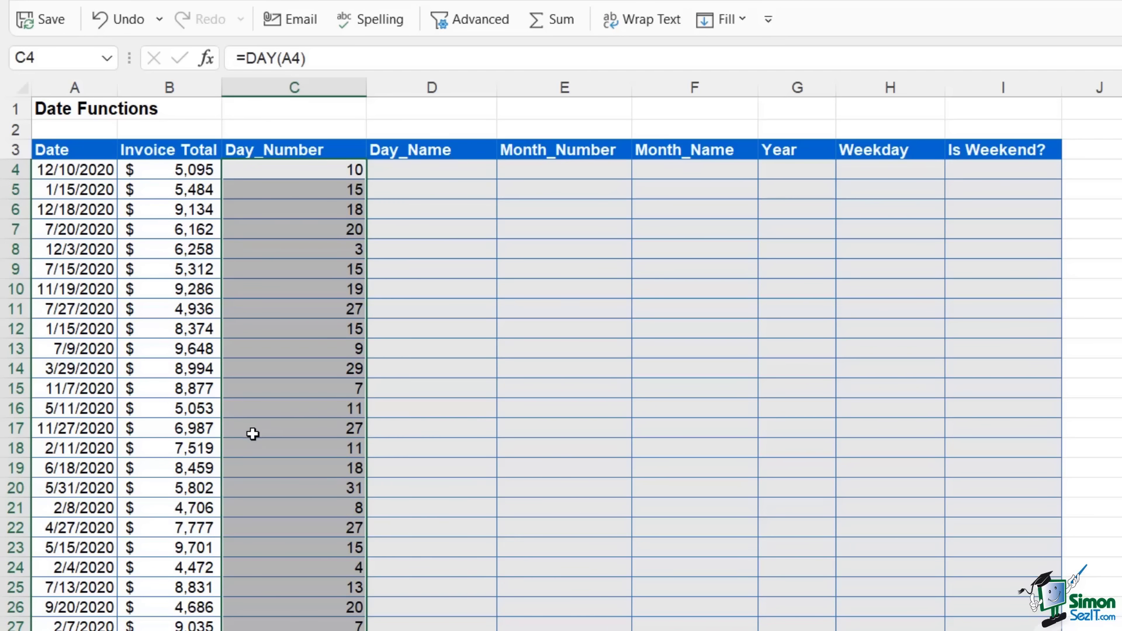
- Enter =TEXT(A4,"ddd") in D4 to return the abbreviated day name for the first date
click(399, 171)
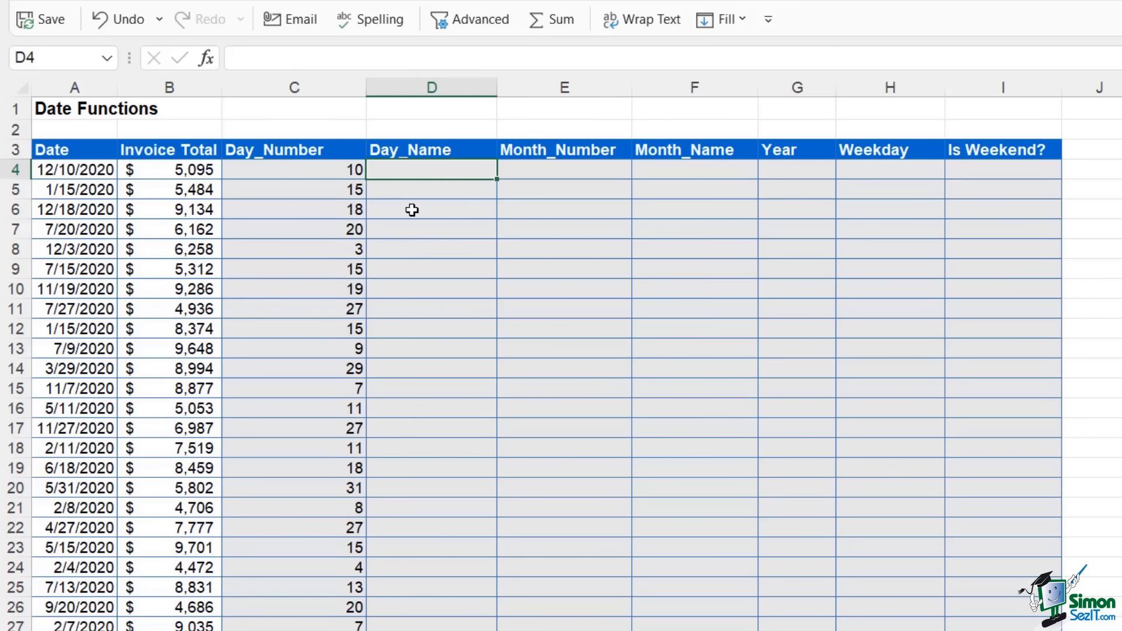
click(68, 177)
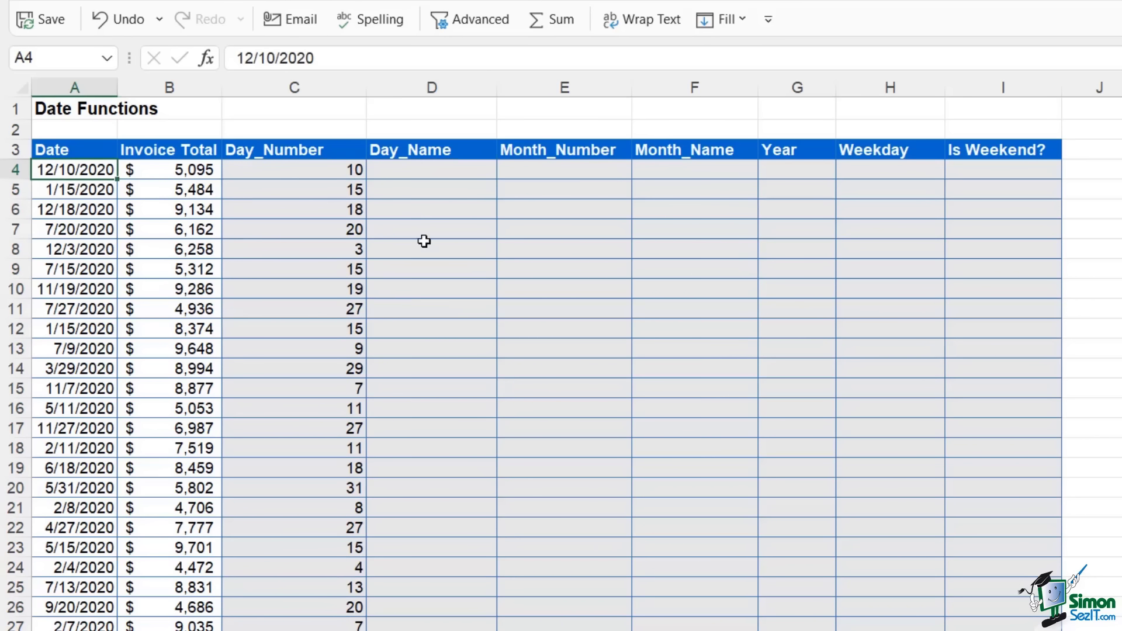
click(430, 176)
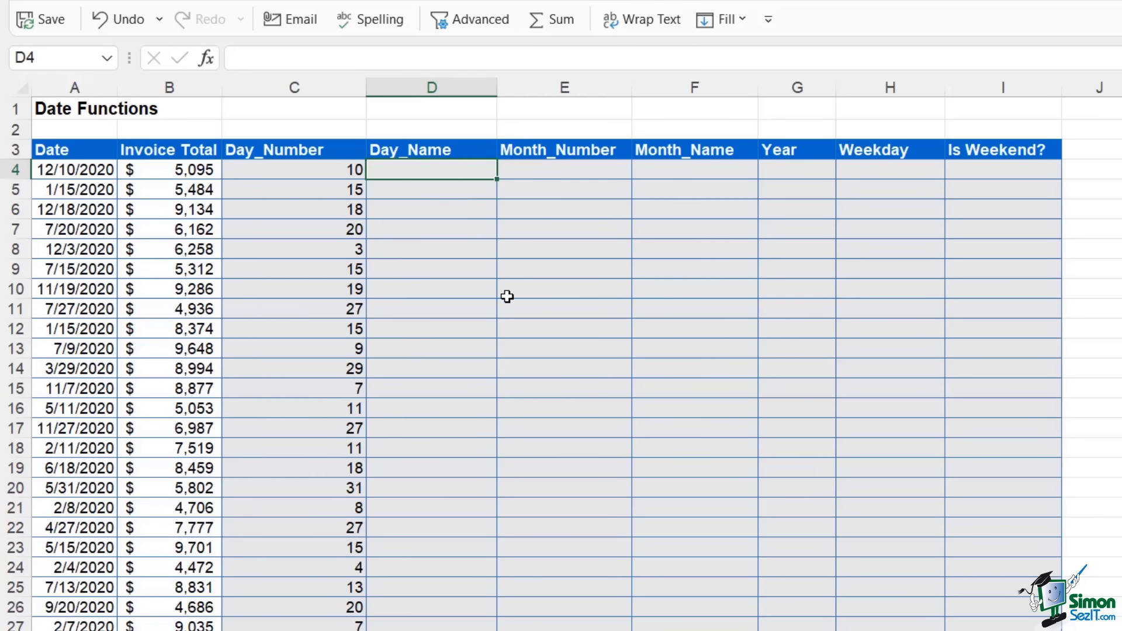
text(=)
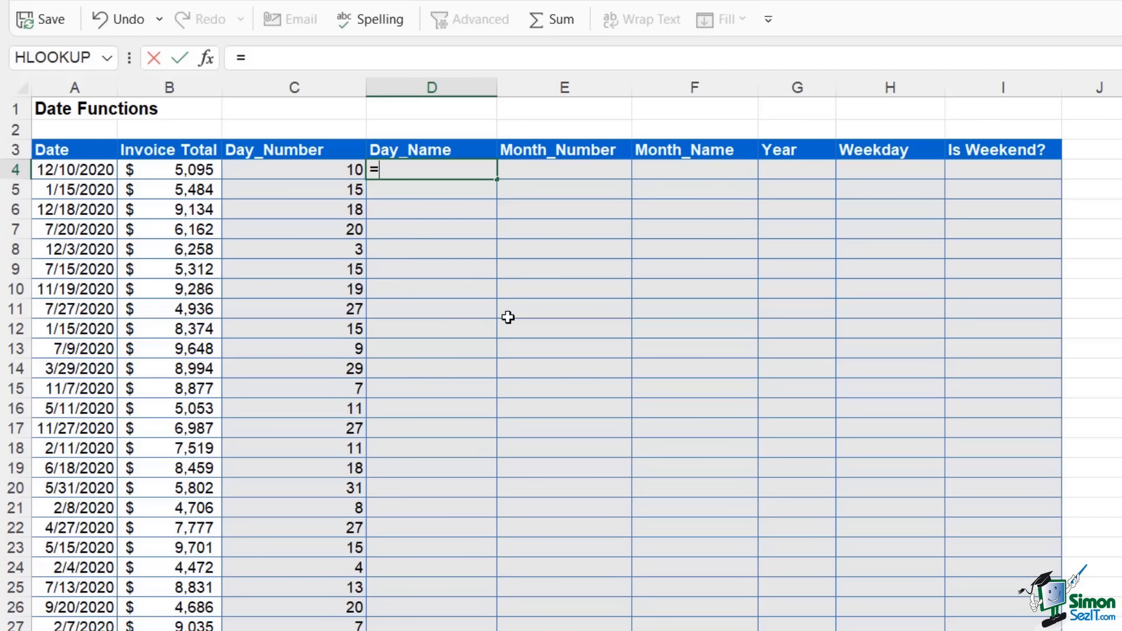
text(text)
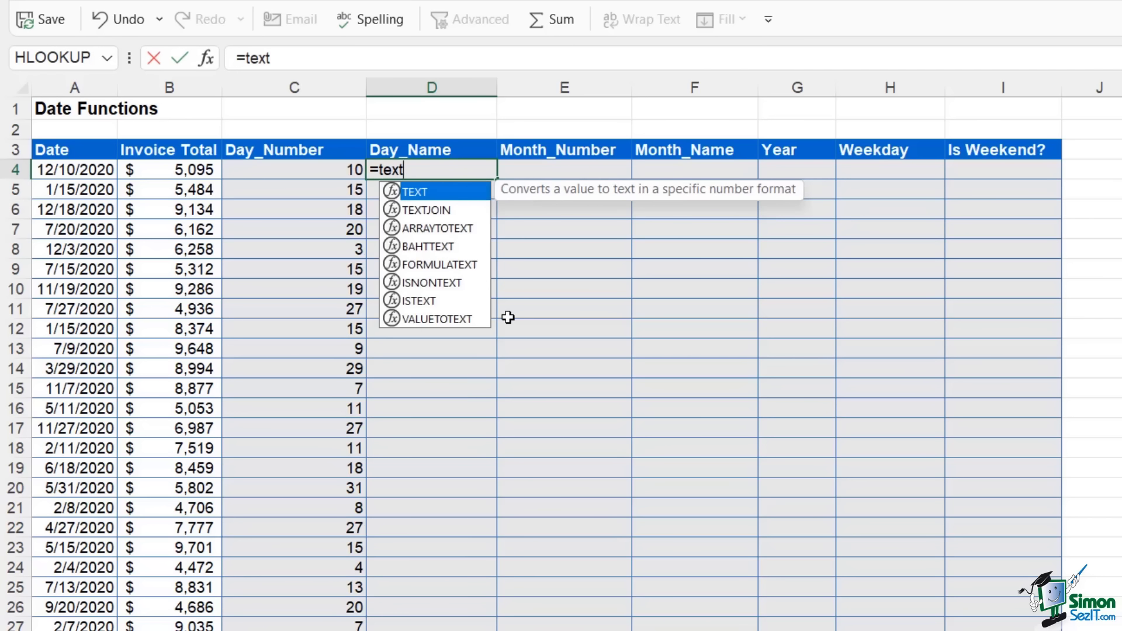
key(Tab)
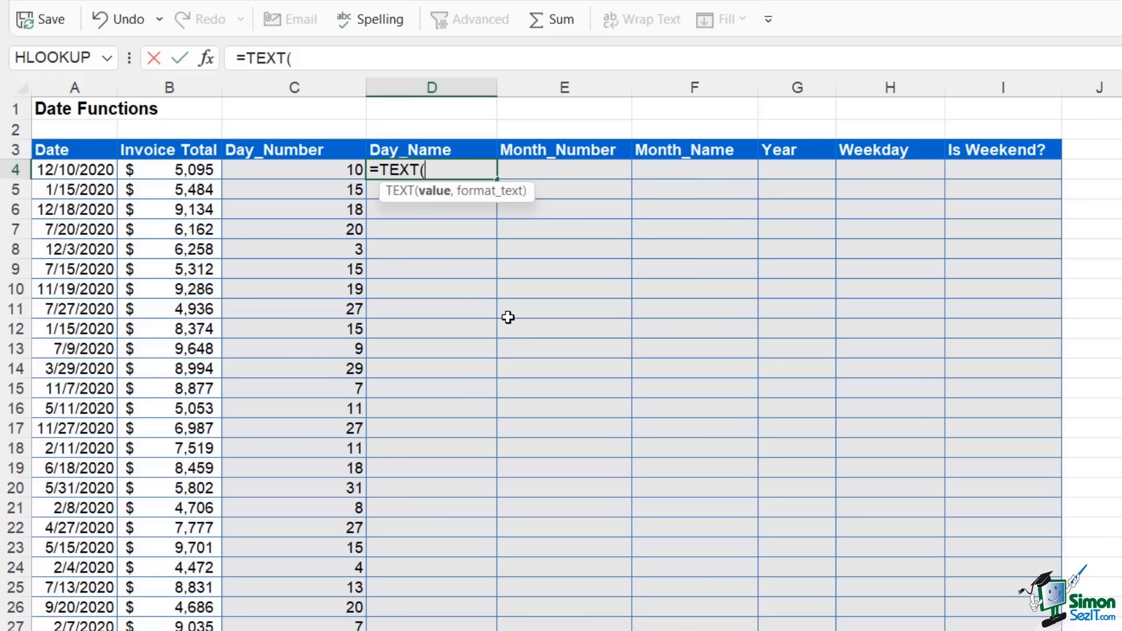
click(75, 171)
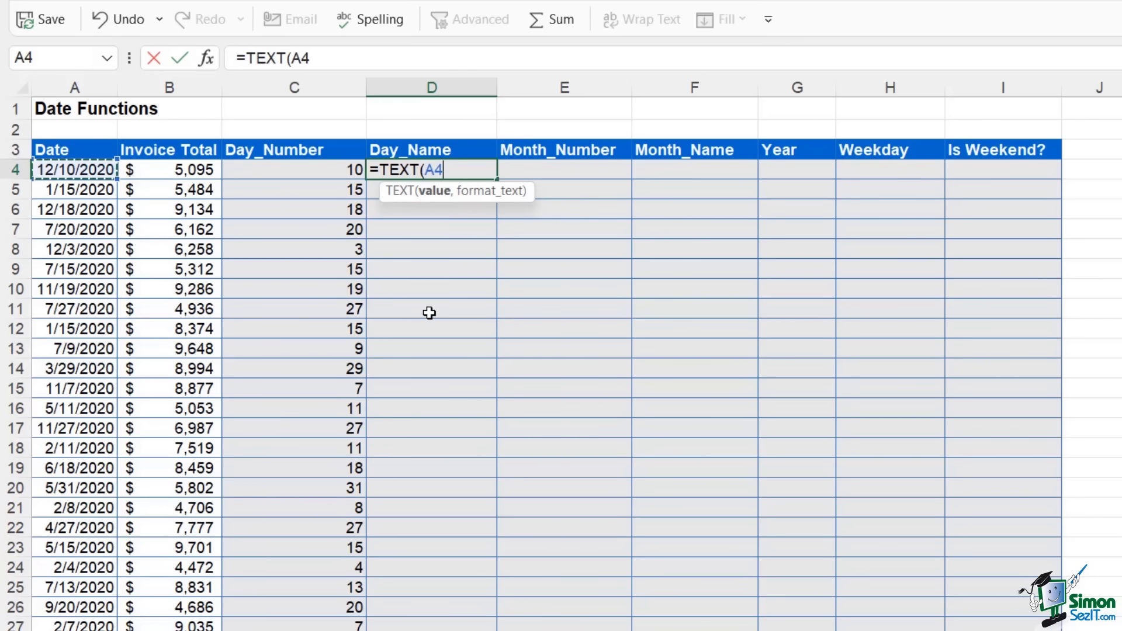
text(,)
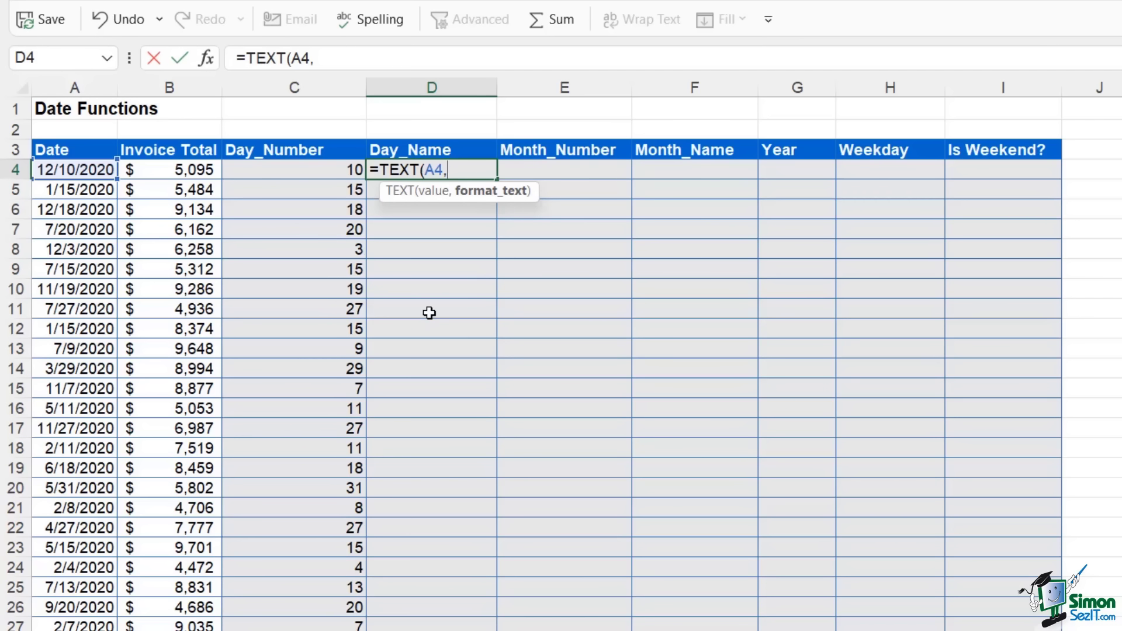
text("ddd")
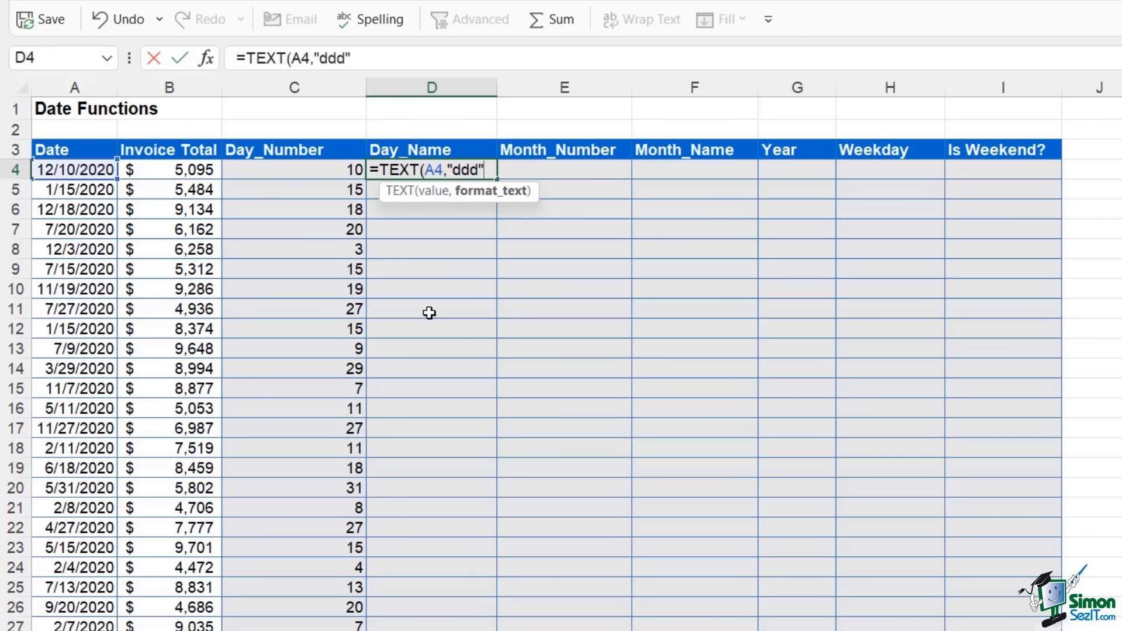
text())
key(Return)
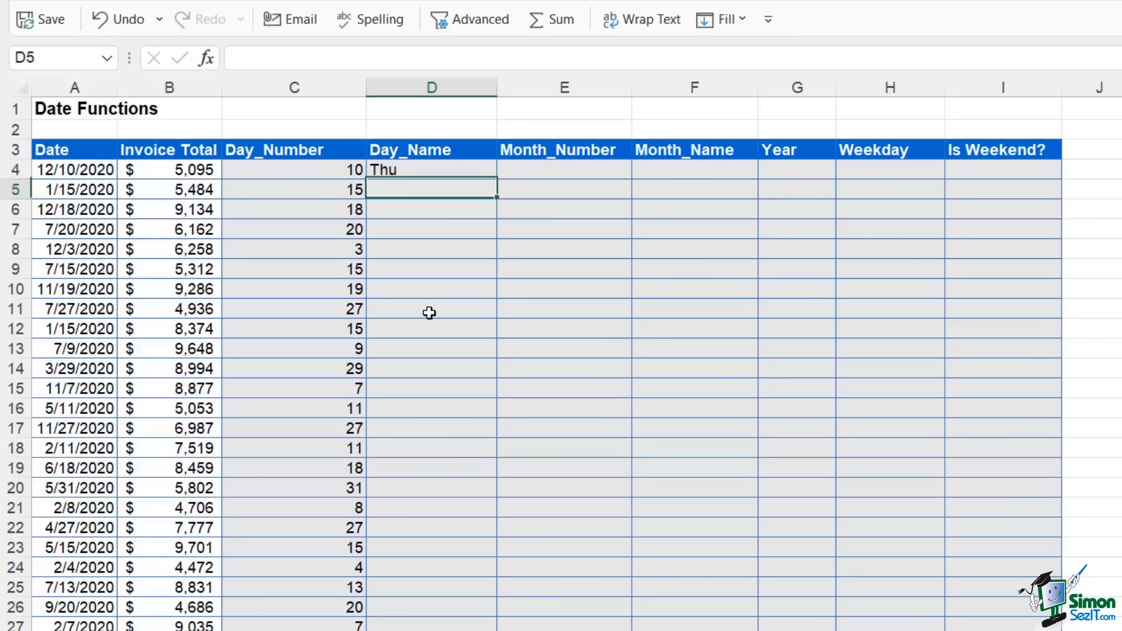
- Change the format code in the D4 formula to "dddd" and fill it down the Day_Name column
click(427, 170)
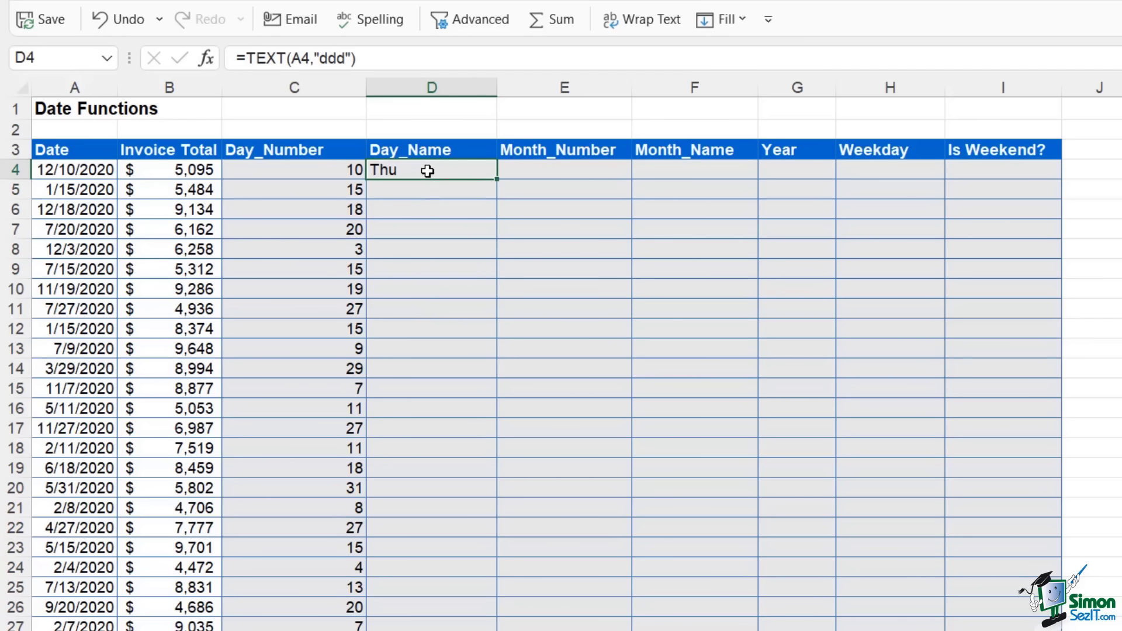
double_click(427, 171)
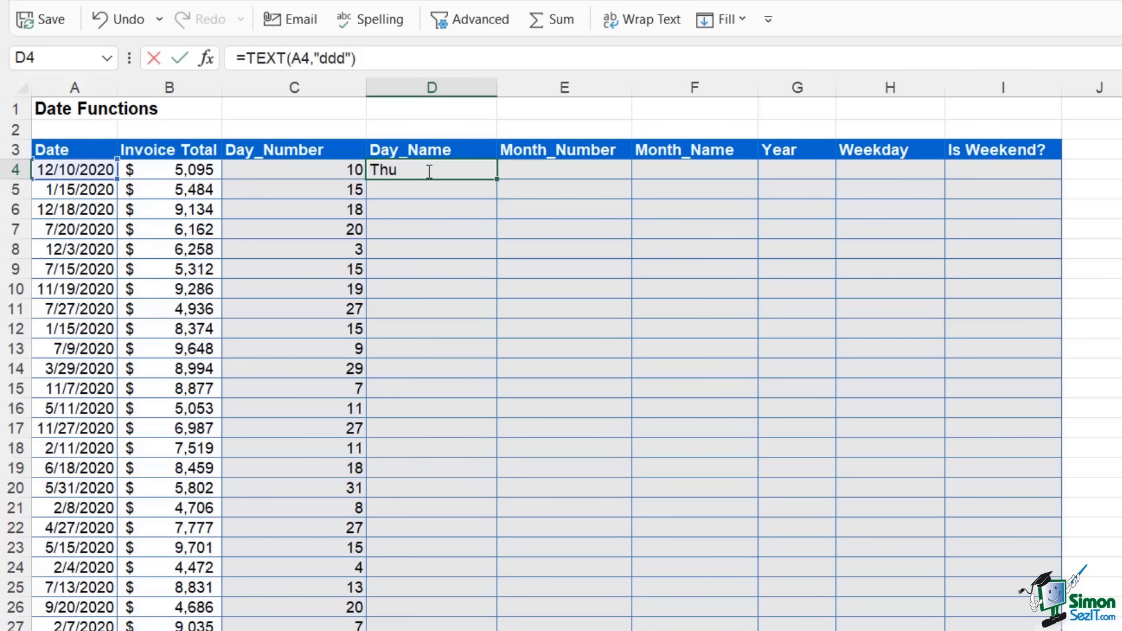
click(472, 170)
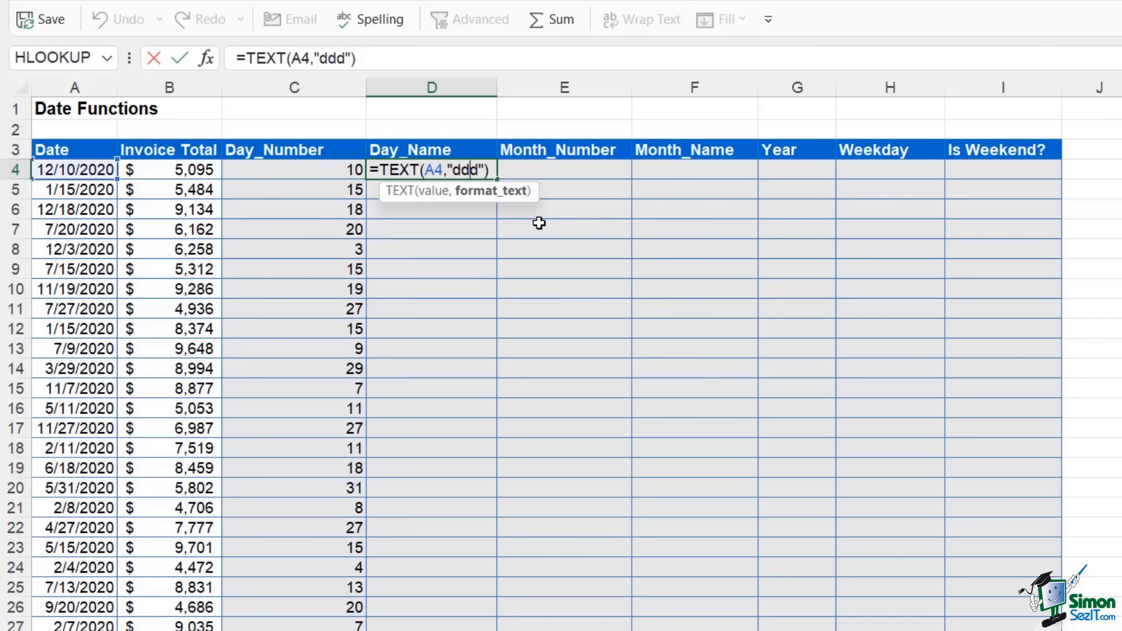
text(d)
key(Return)
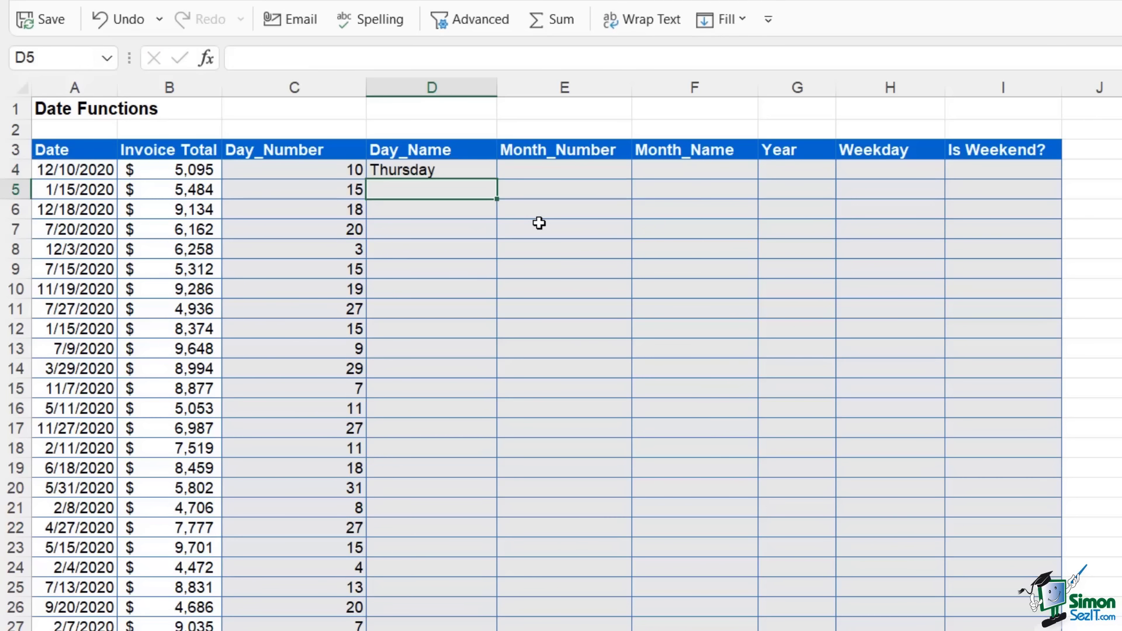
click(494, 176)
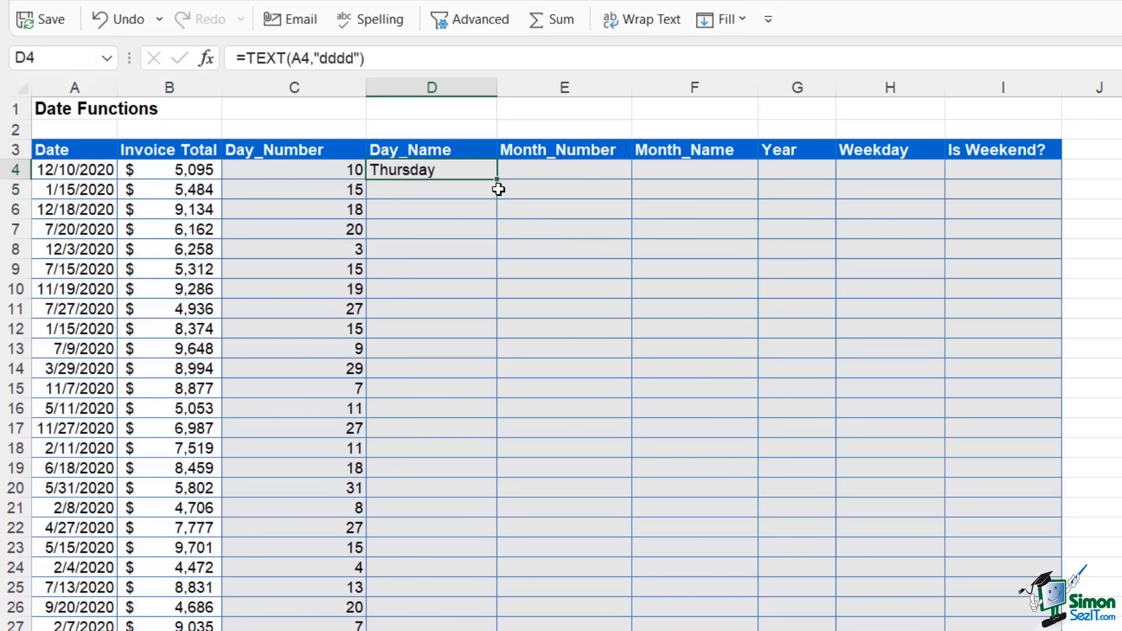
double_click(495, 181)
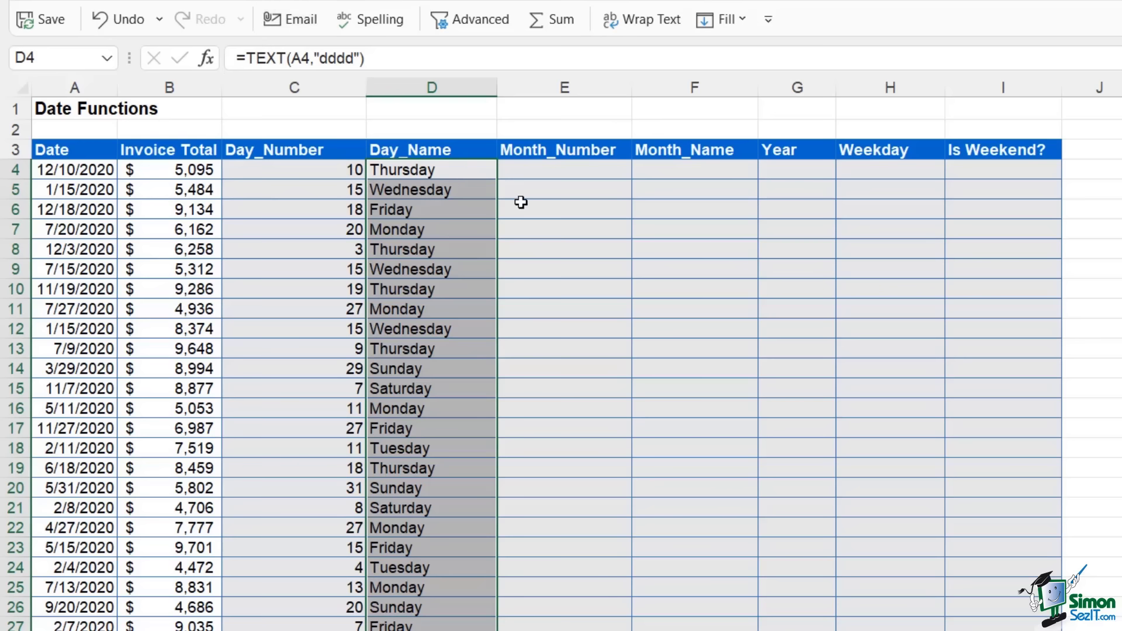
- Enter =MONTH(A4) in E4 and fill the formula down the Month_Number column
click(560, 170)
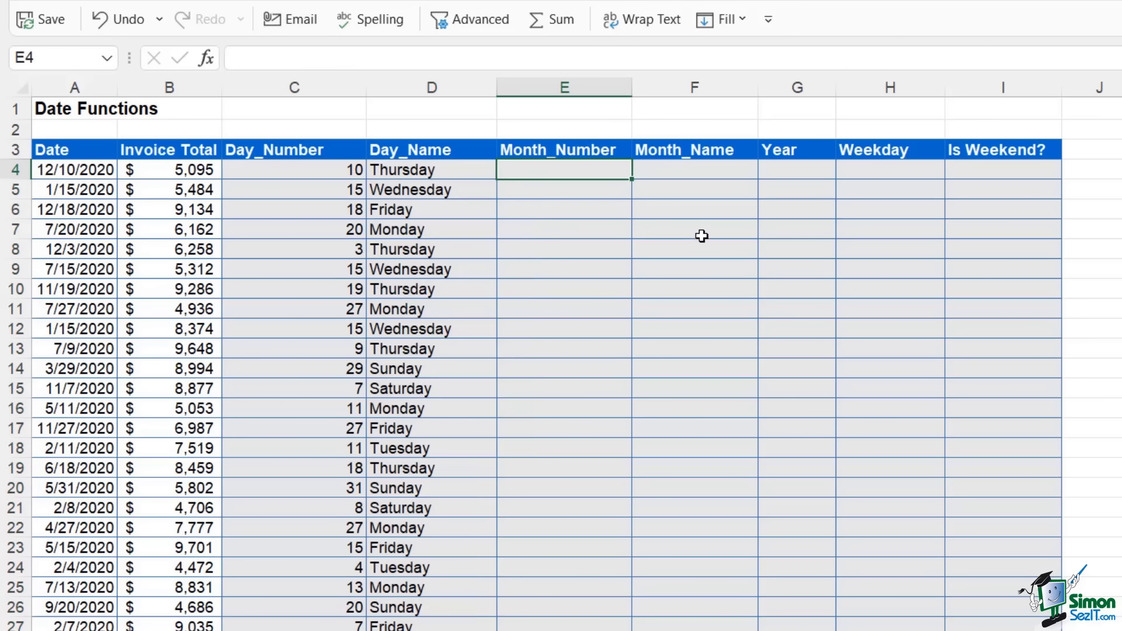
text(=)
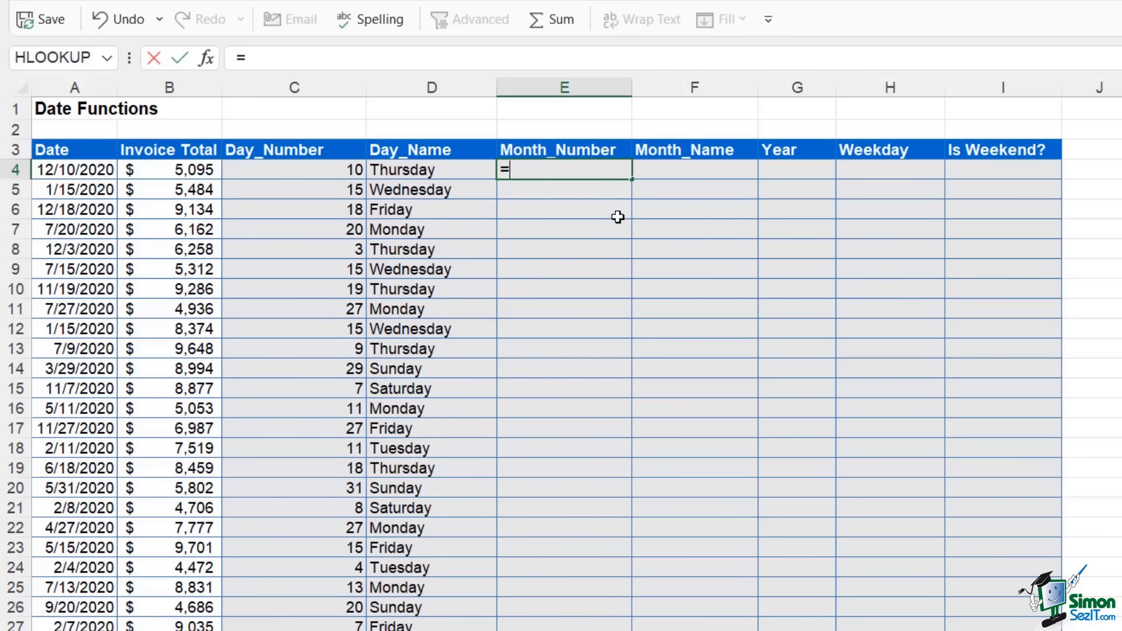
text(month)
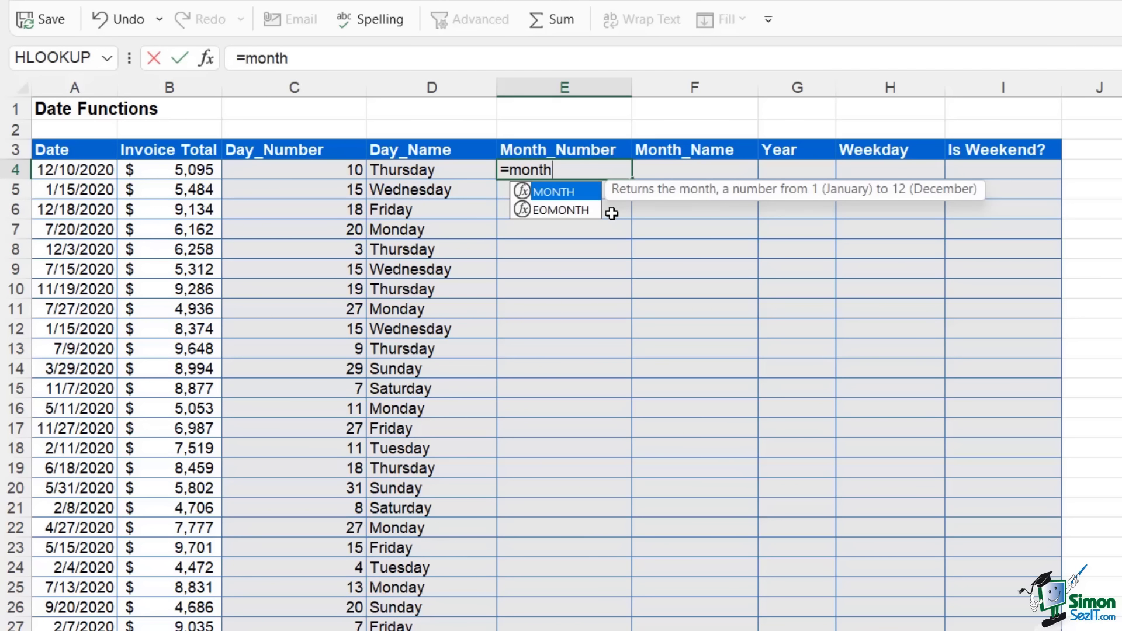
key(Tab)
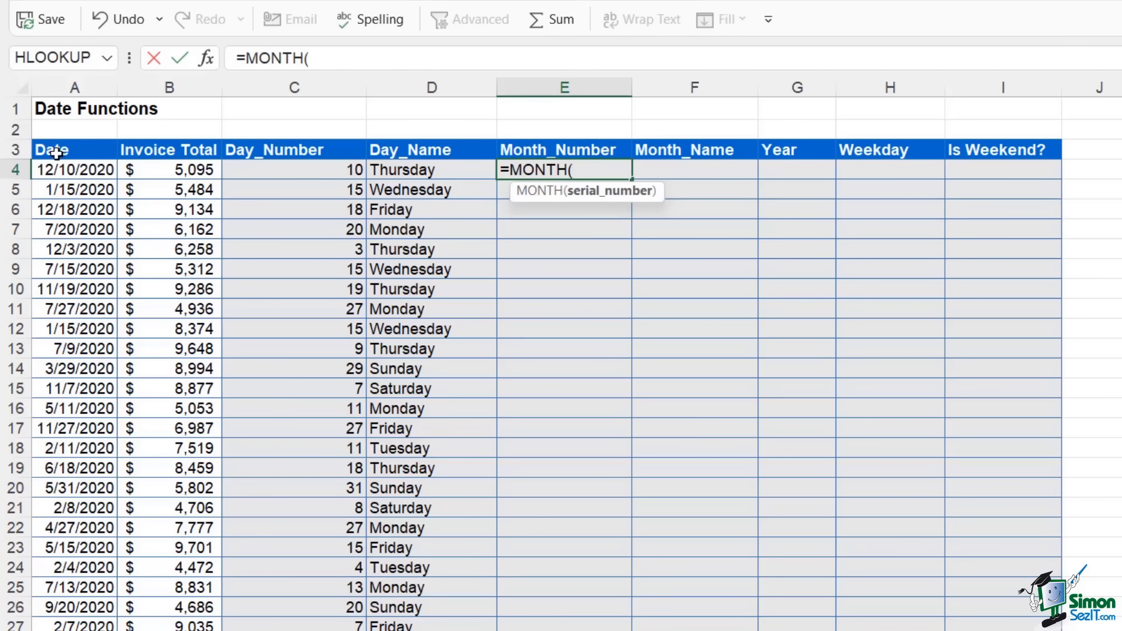
click(61, 173)
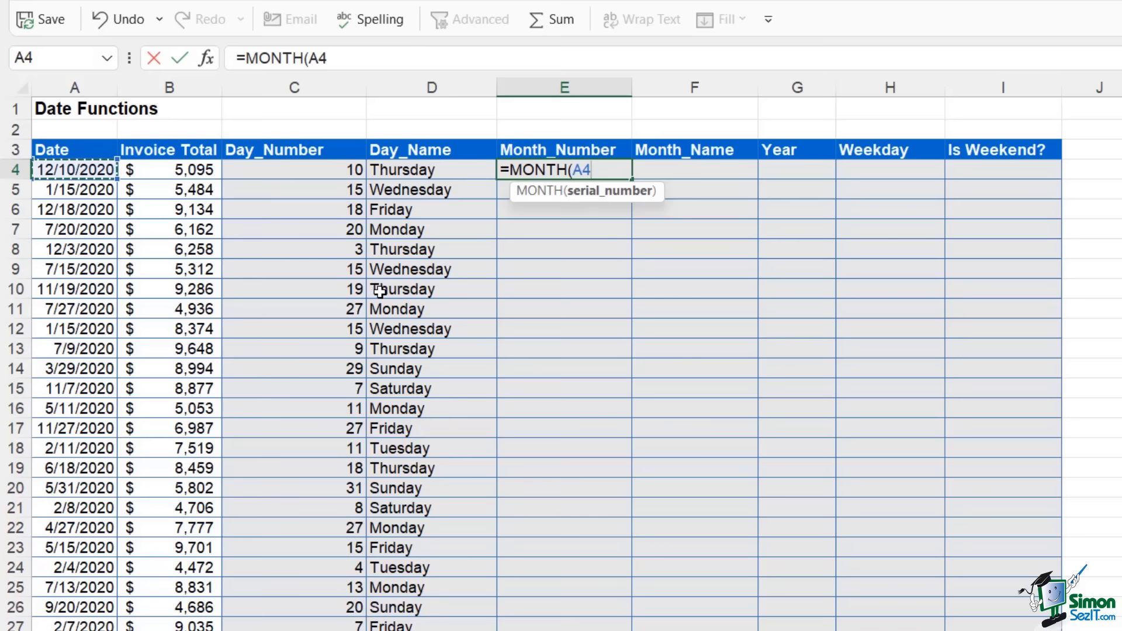
text())
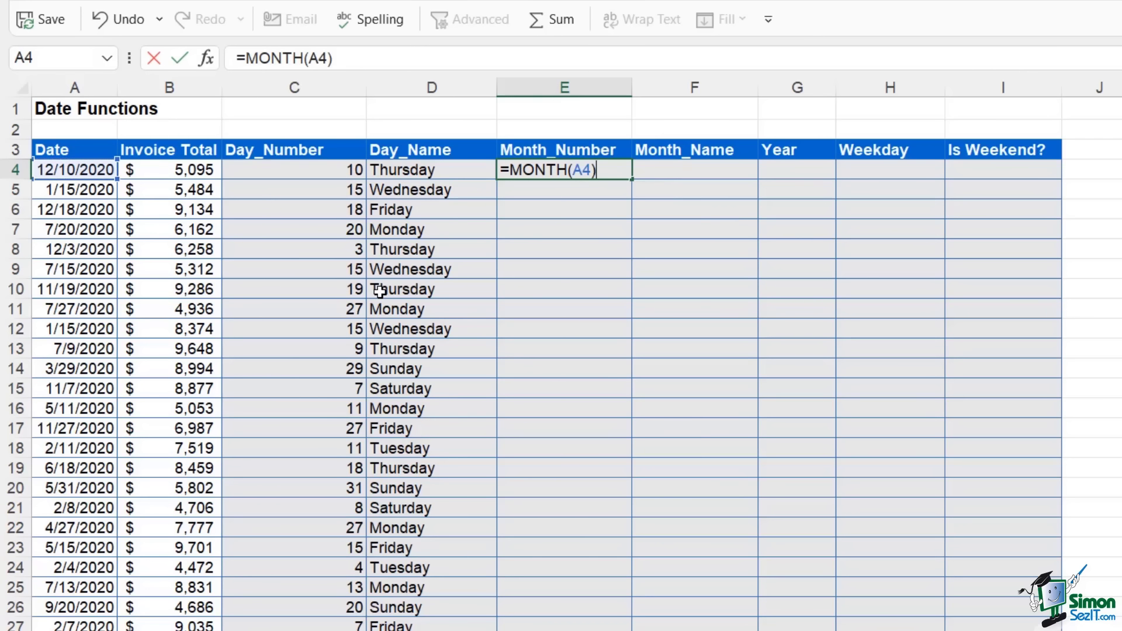
key(Return)
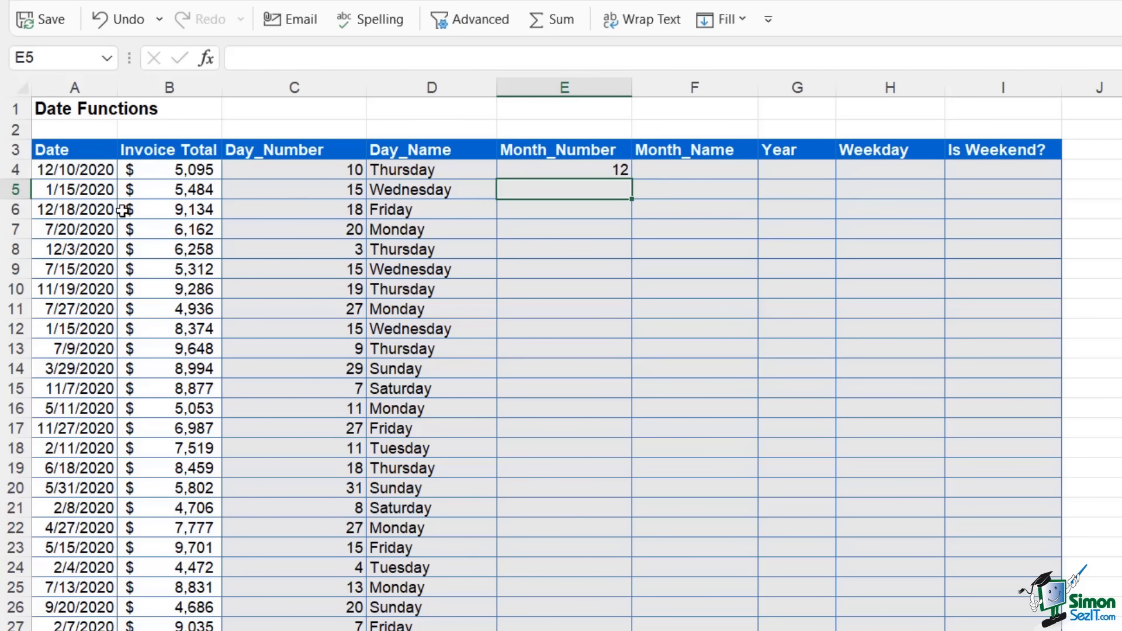
click(562, 170)
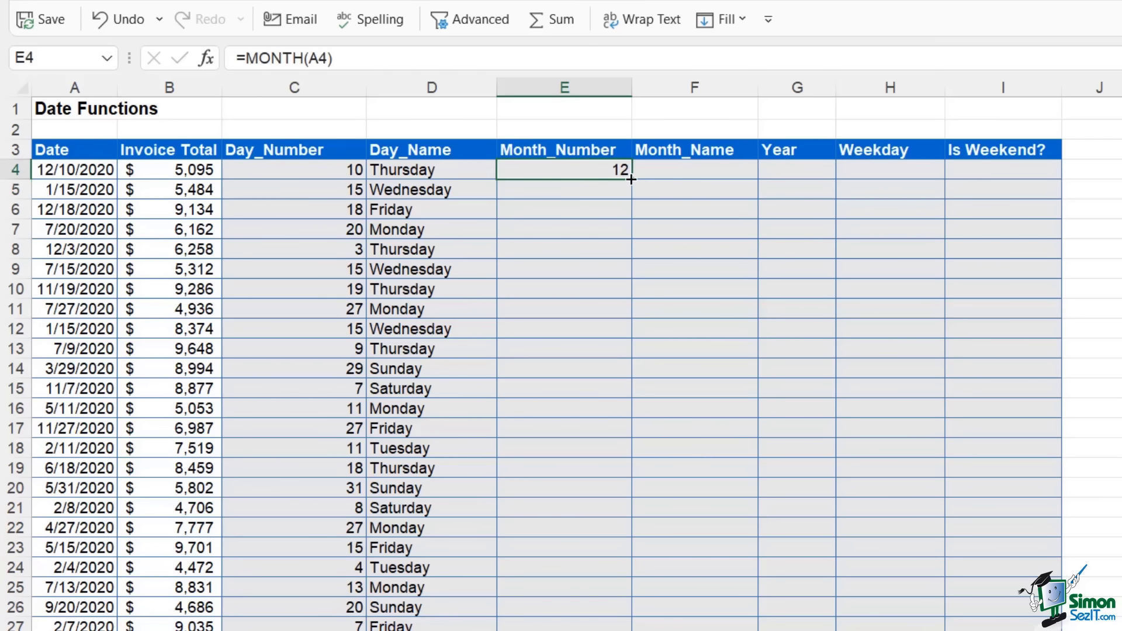
double_click(631, 179)
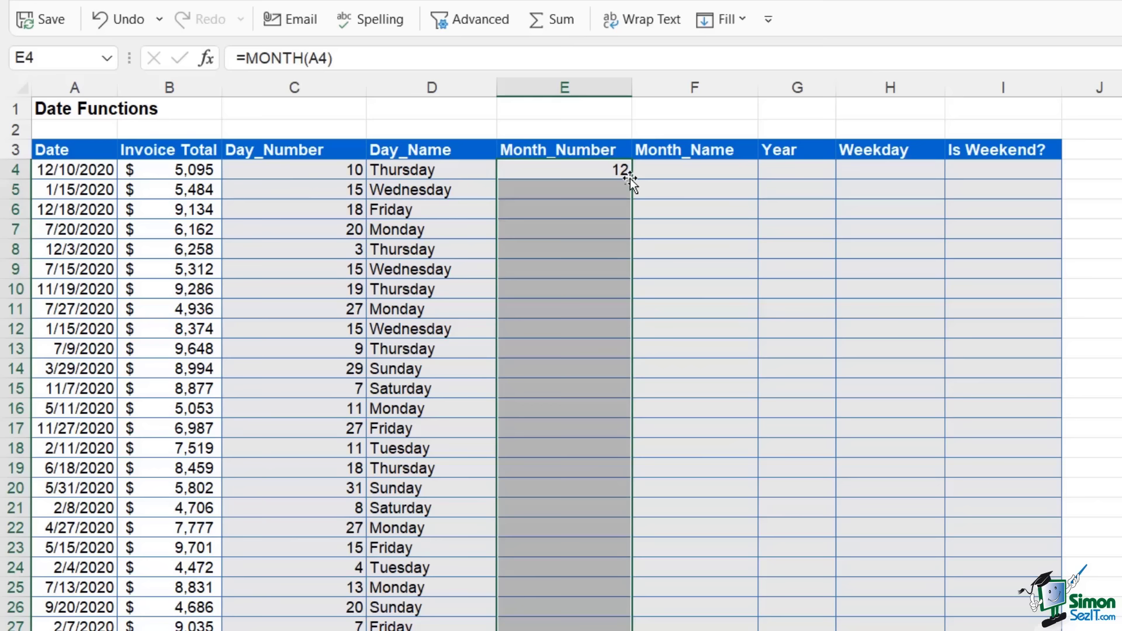
- Enter =TEXT(A4,"mmmm") in F4 and fill the formula down the Month_Name column
click(682, 175)
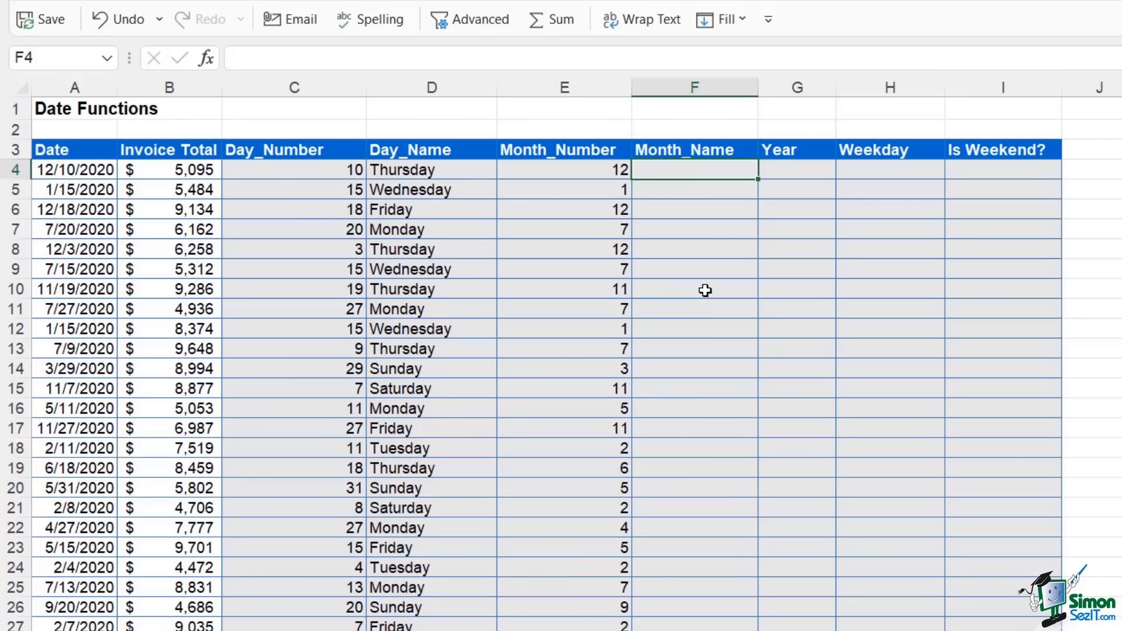
text(=text)
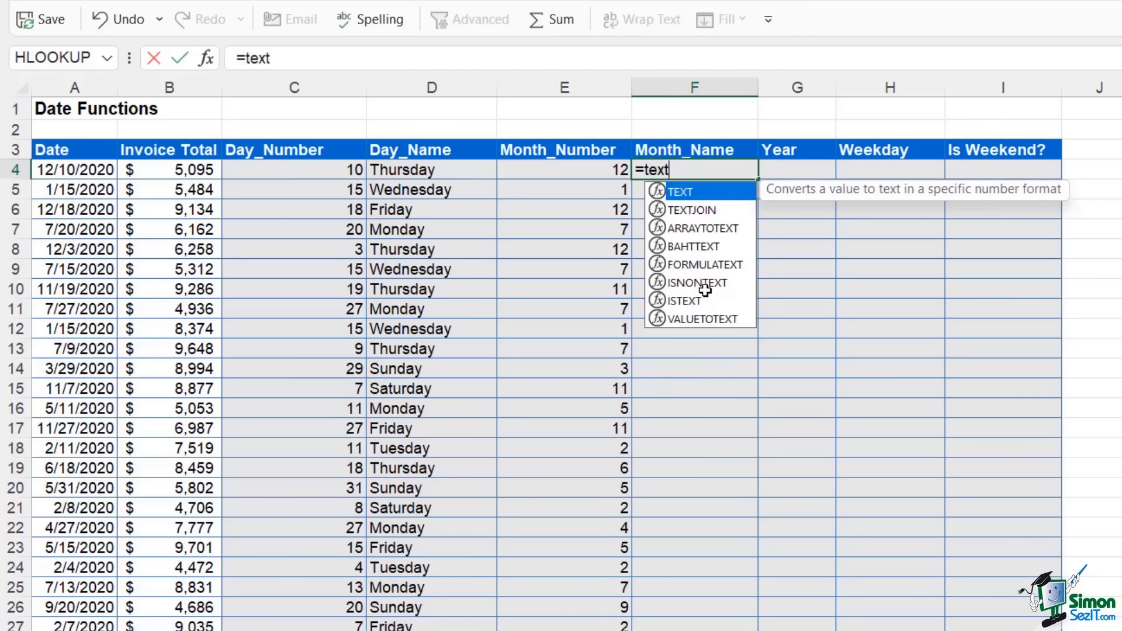
key(Tab)
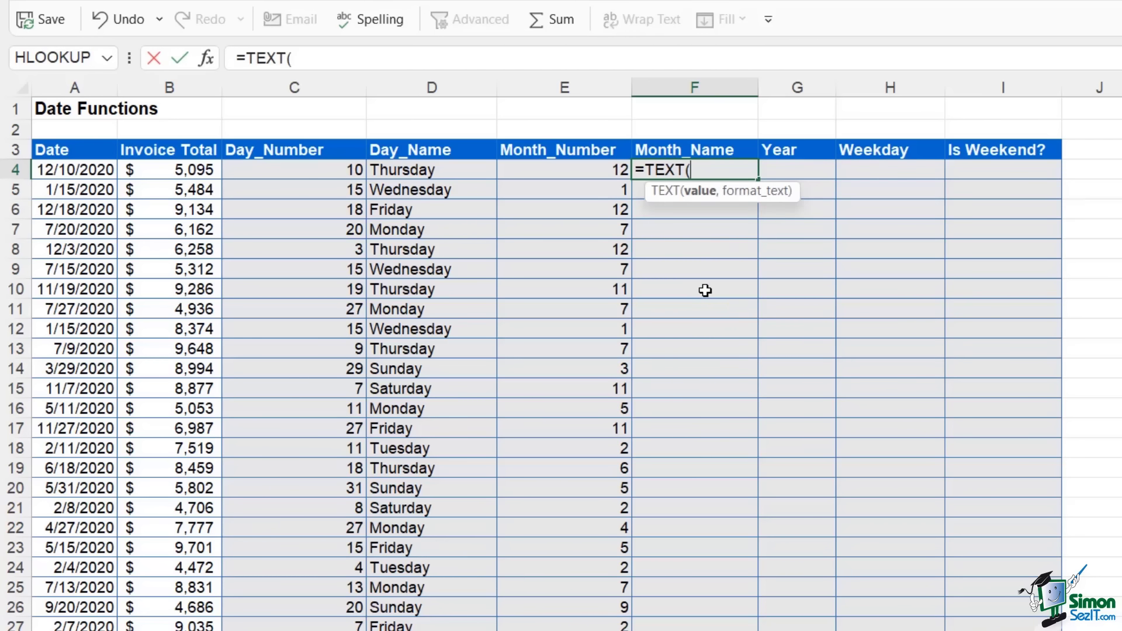
click(100, 174)
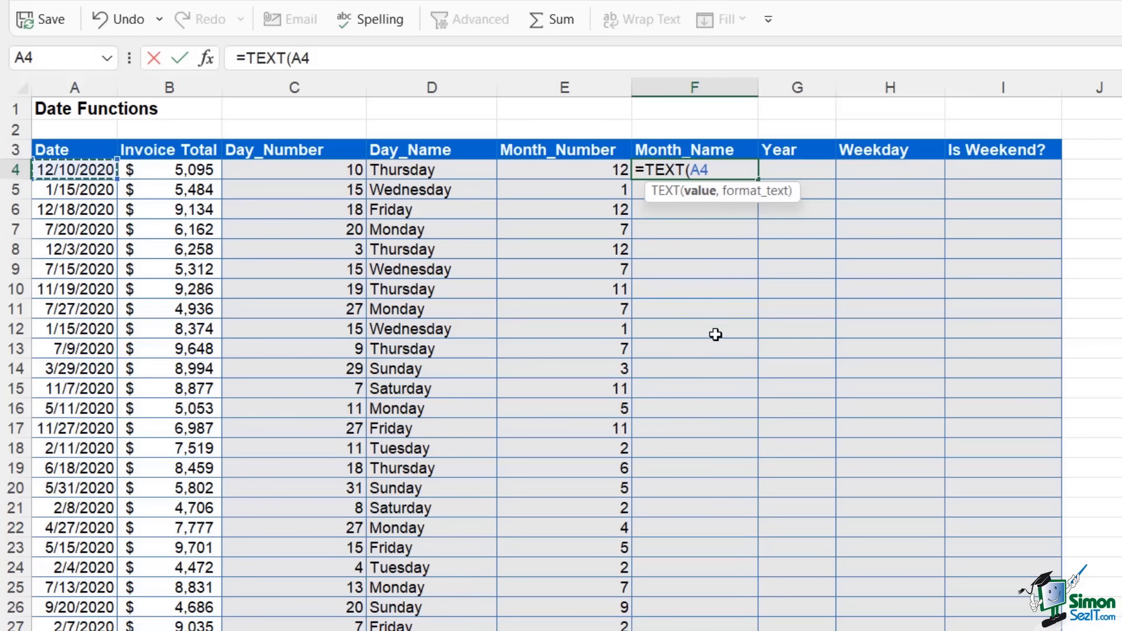
text(,")
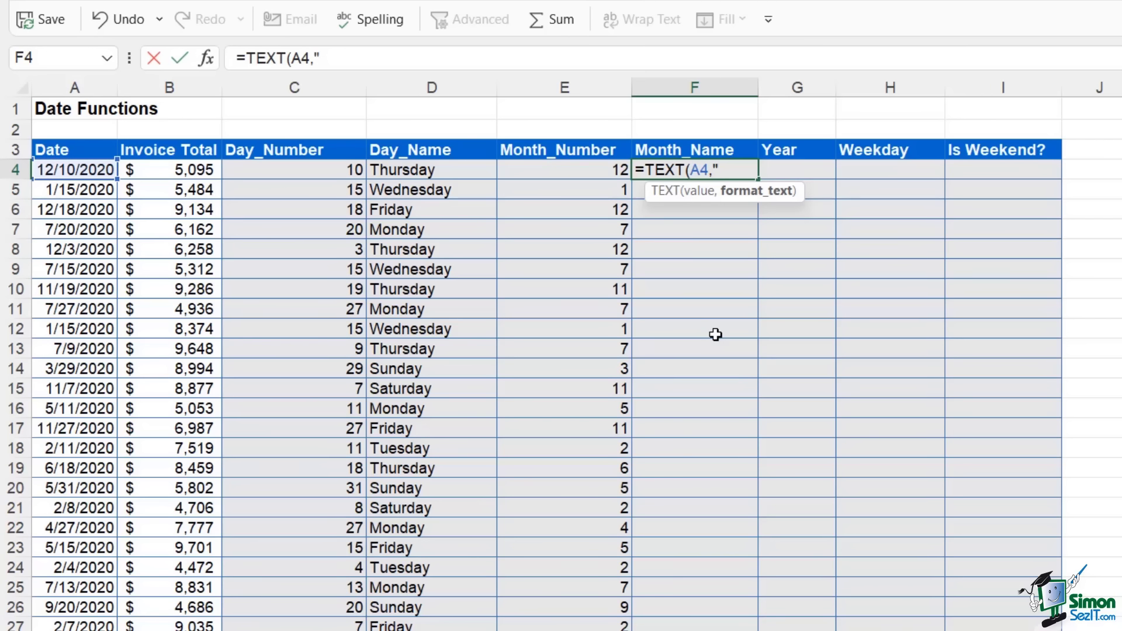
text(mmm)
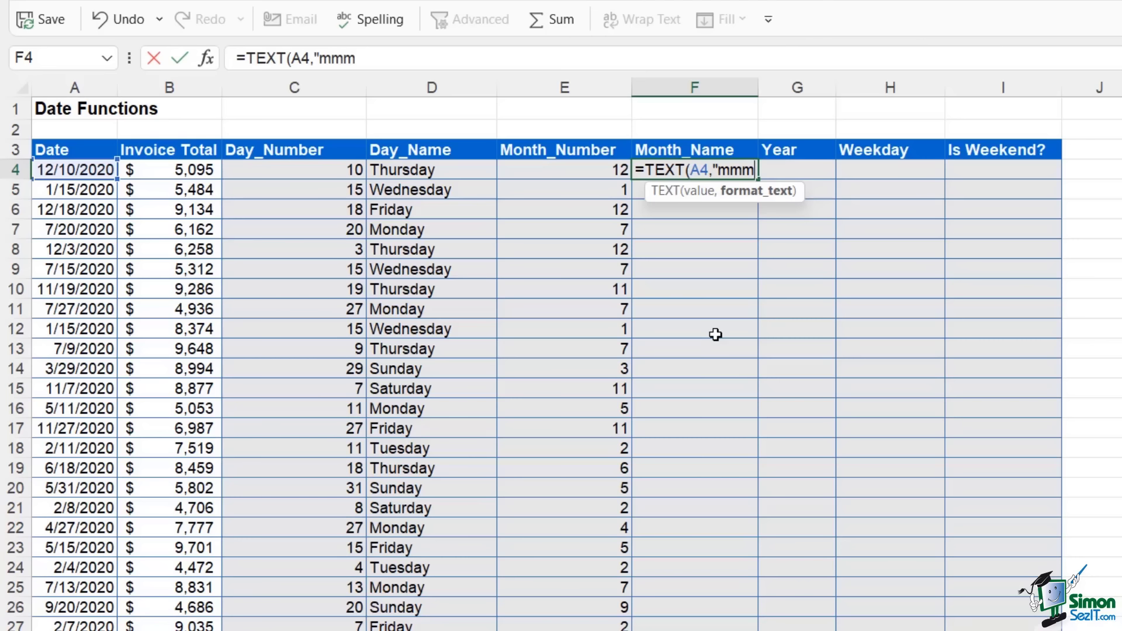
text(m"))
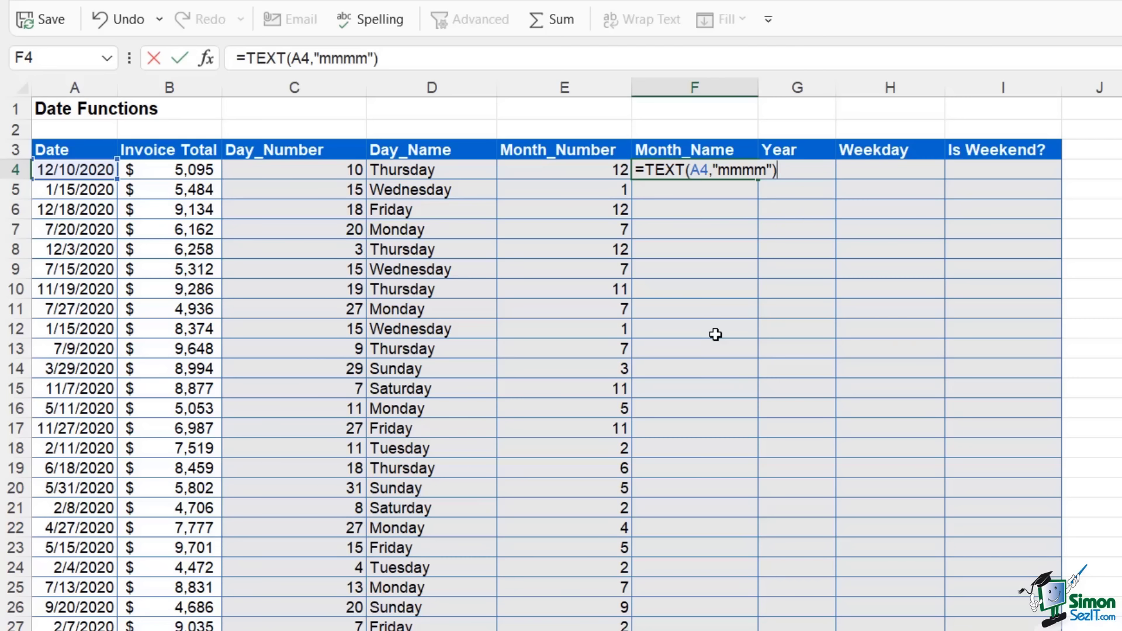
key(Return)
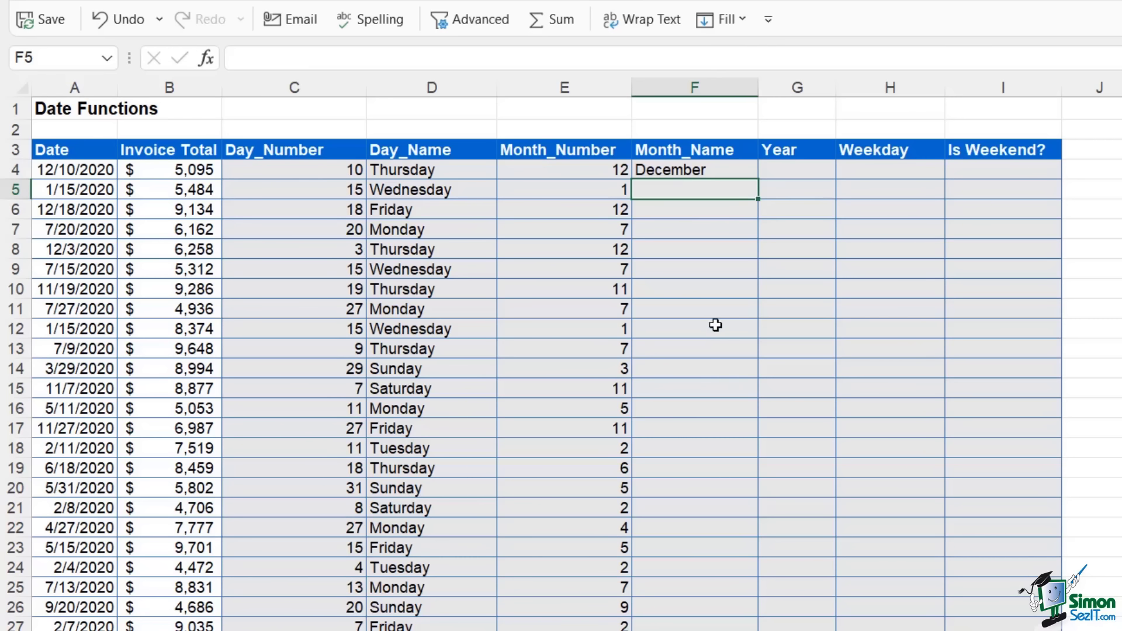
click(722, 170)
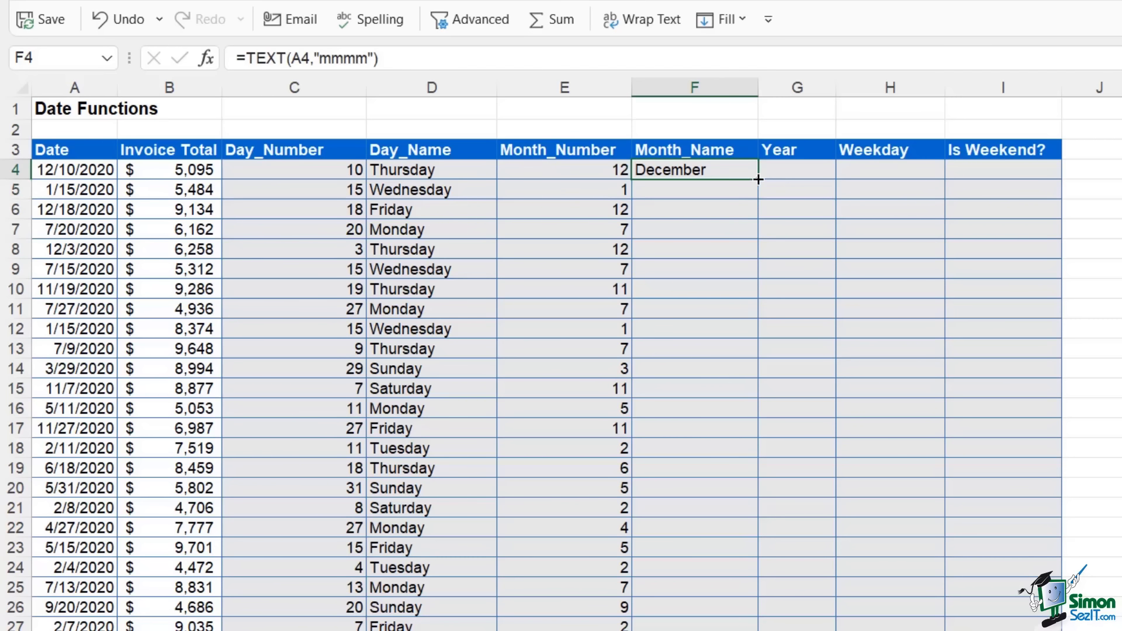
double_click(759, 179)
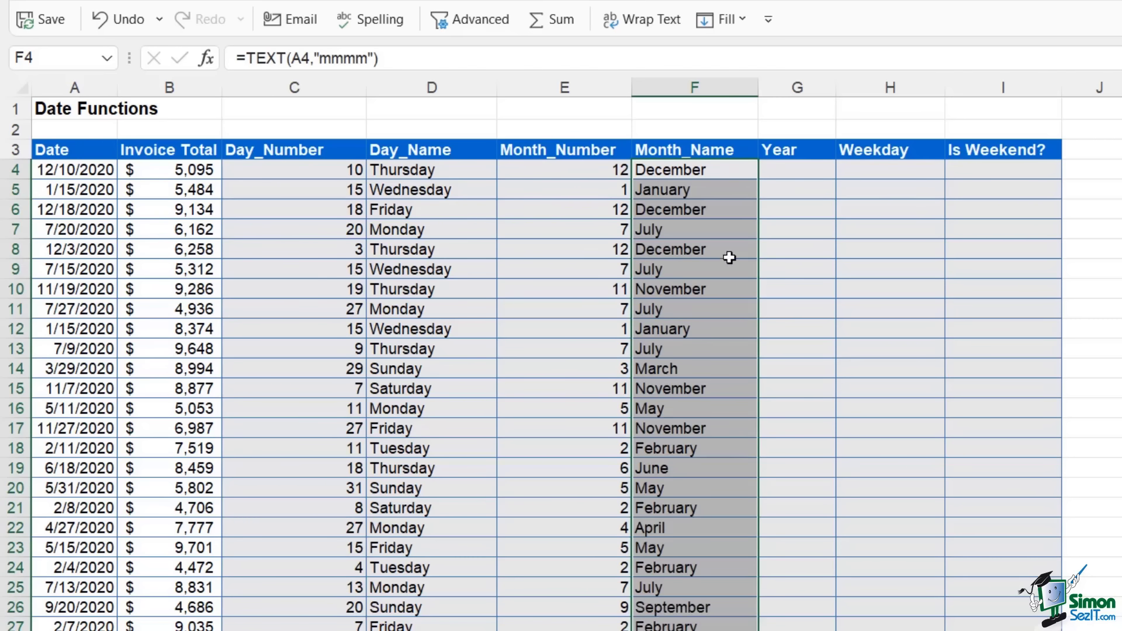
- Enter =YEAR(A4) in G4 and fill the formula down the Year column
click(791, 304)
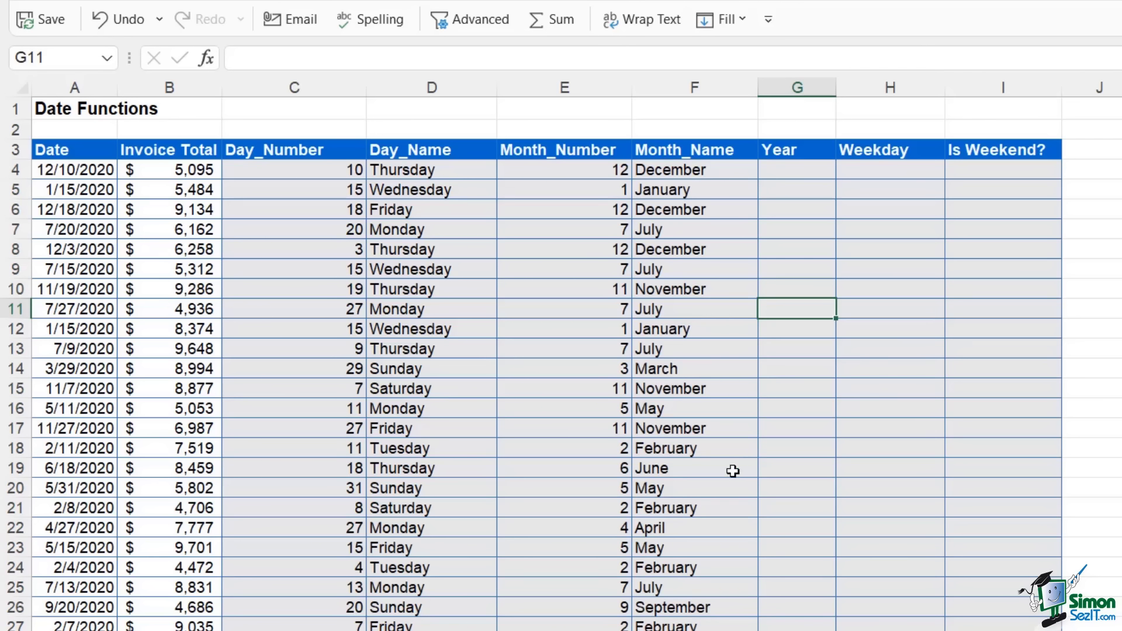
click(797, 168)
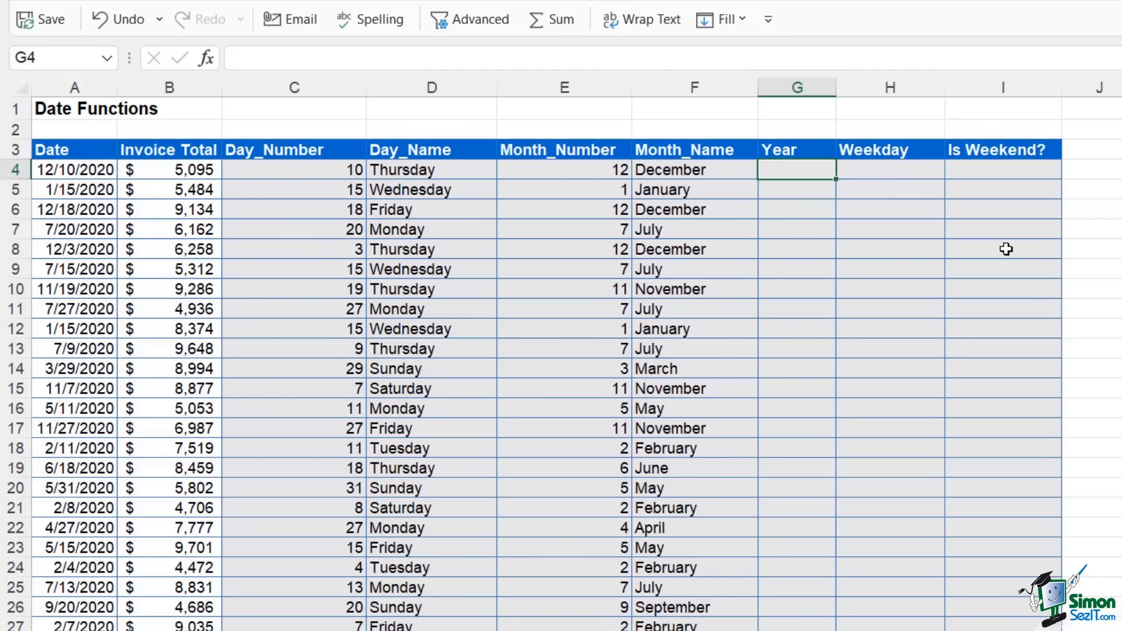
text(=year)
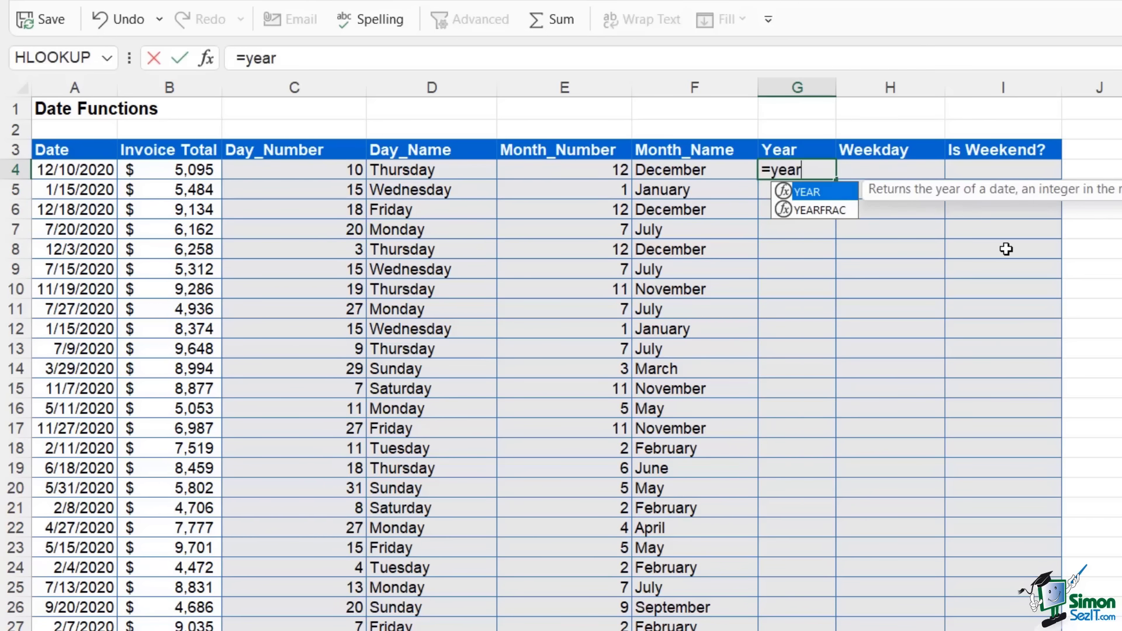
key(Tab)
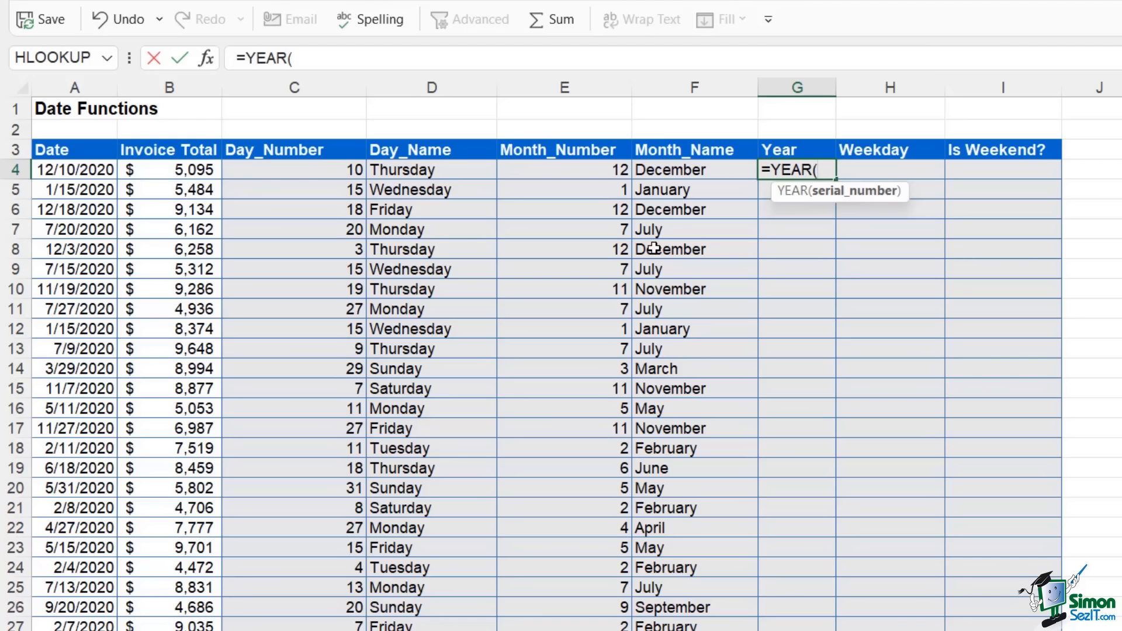
click(97, 171)
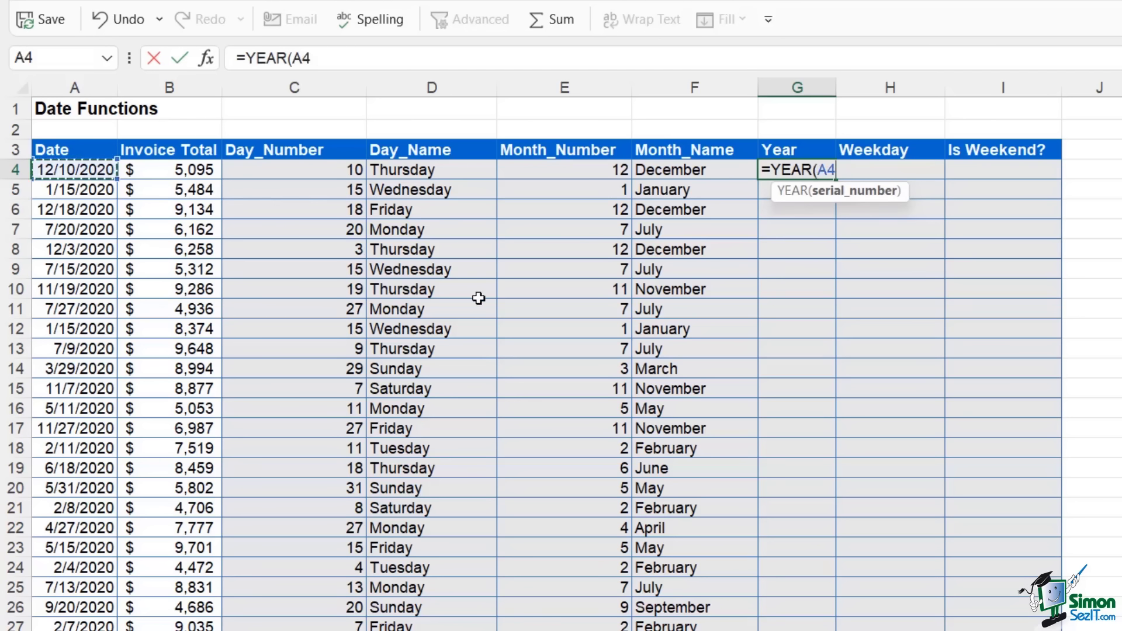
text())
key(Return)
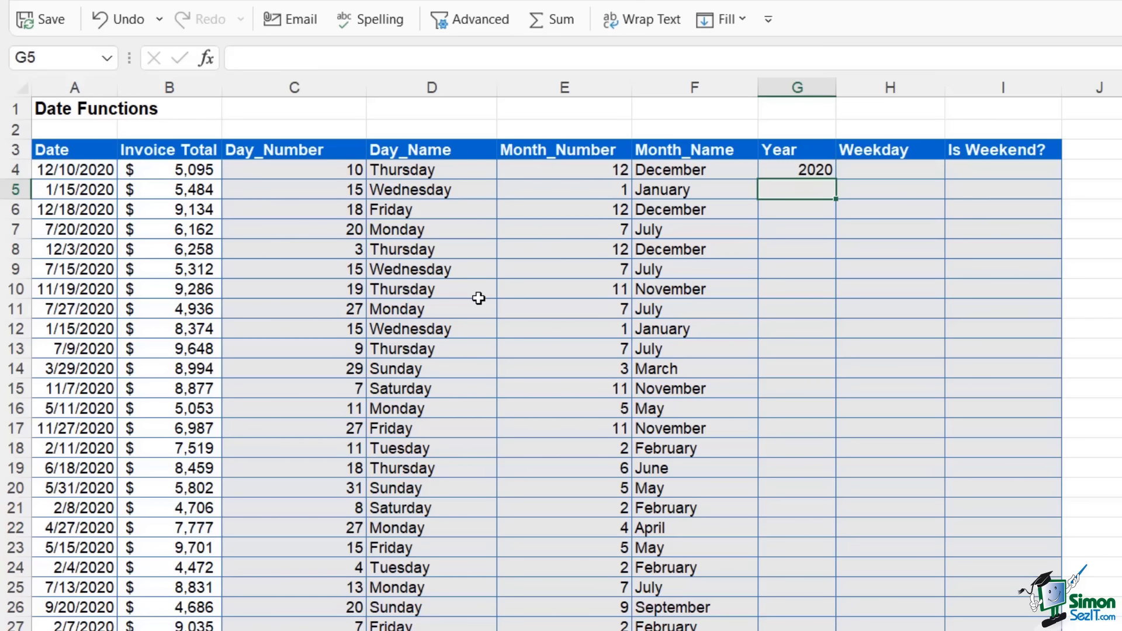
click(791, 168)
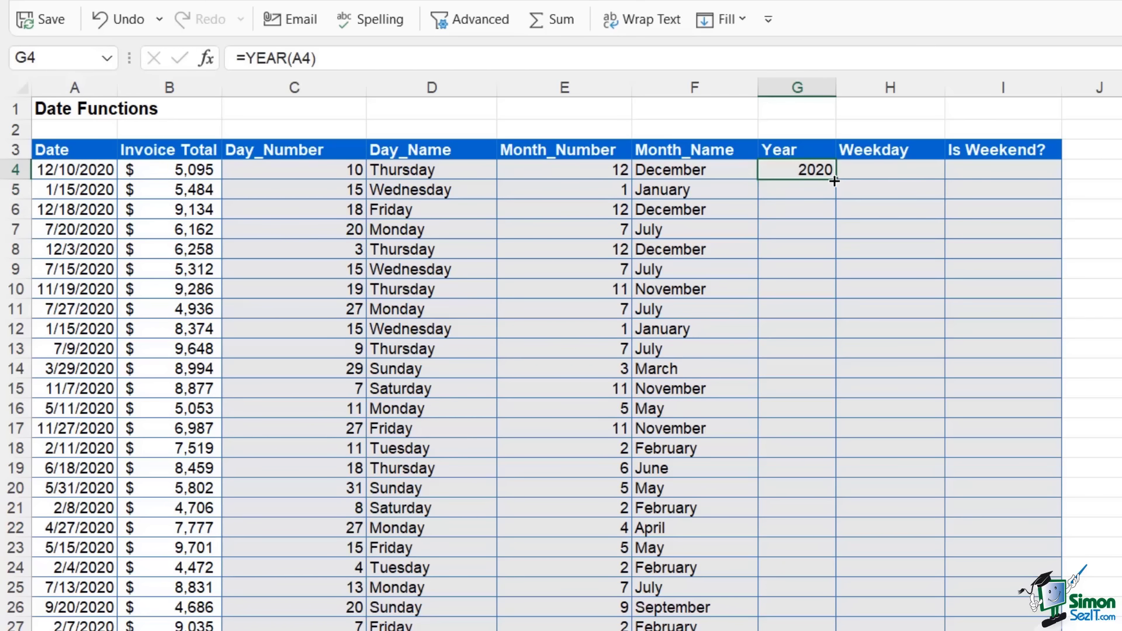
double_click(835, 181)
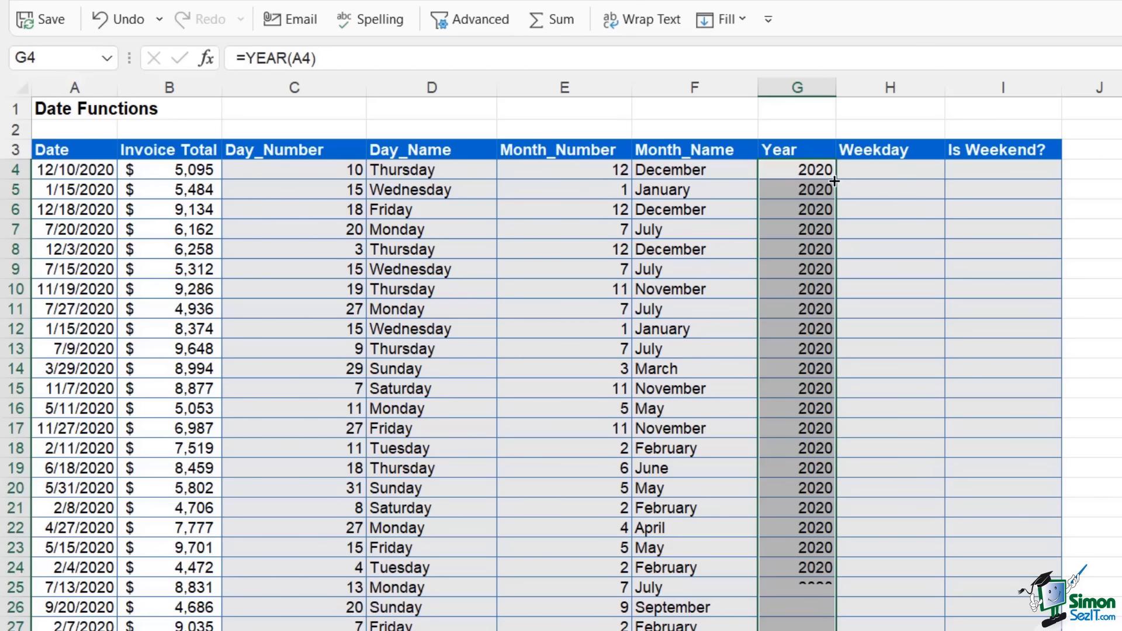
- Enter =WEEKDAY(A4,2) in H4, numbering days from Monday, and fill the formula down the Weekday column
click(903, 177)
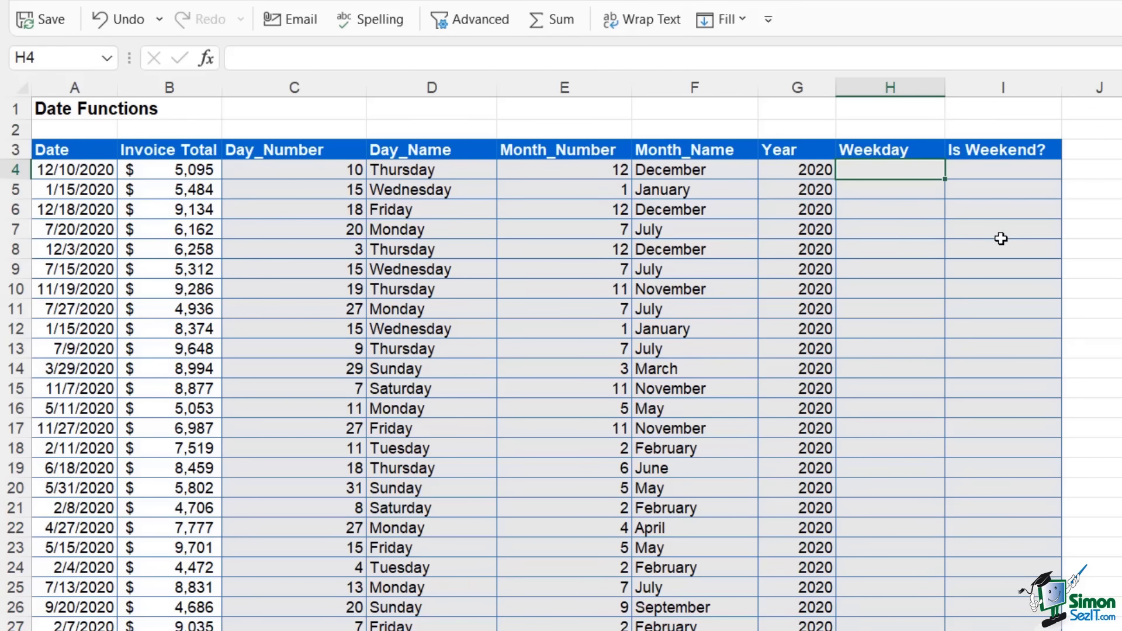
text(=week)
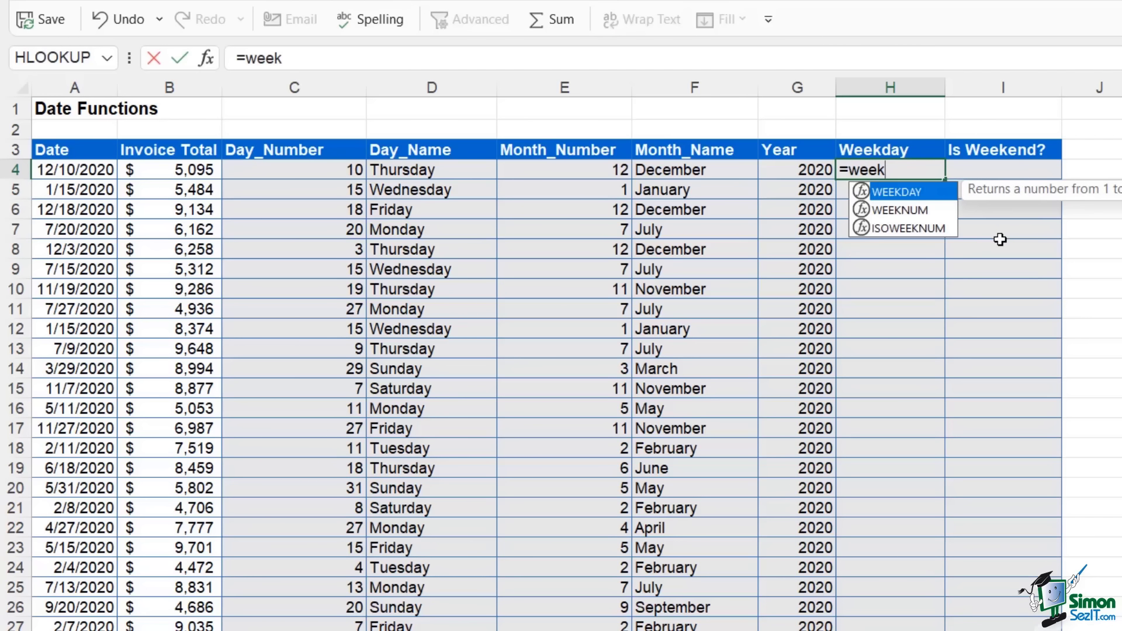
key(Tab)
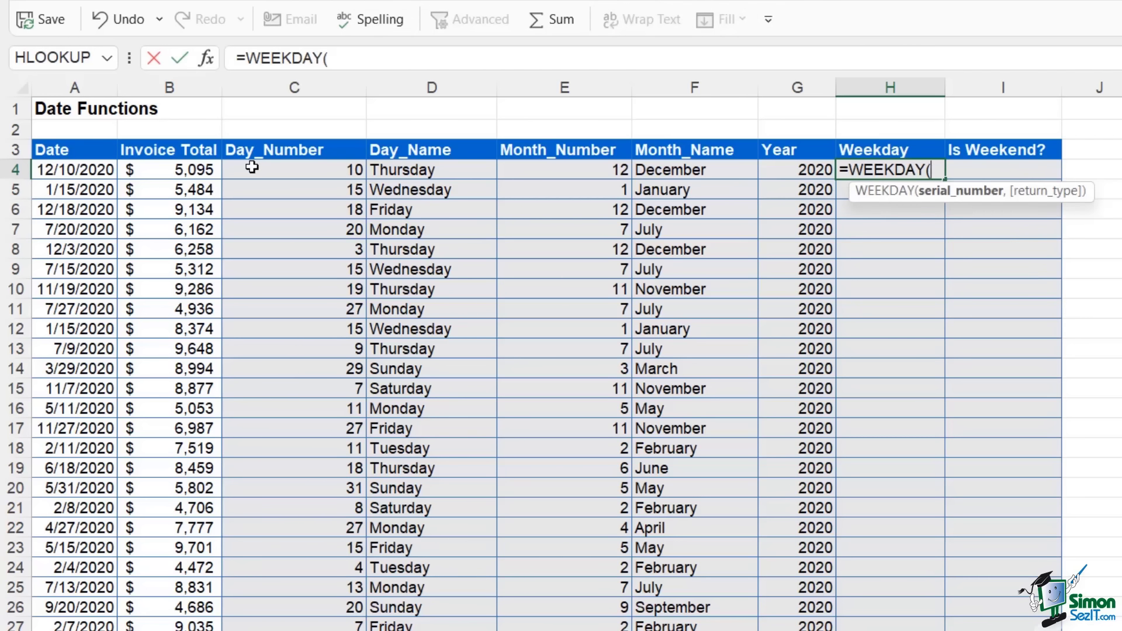
click(82, 172)
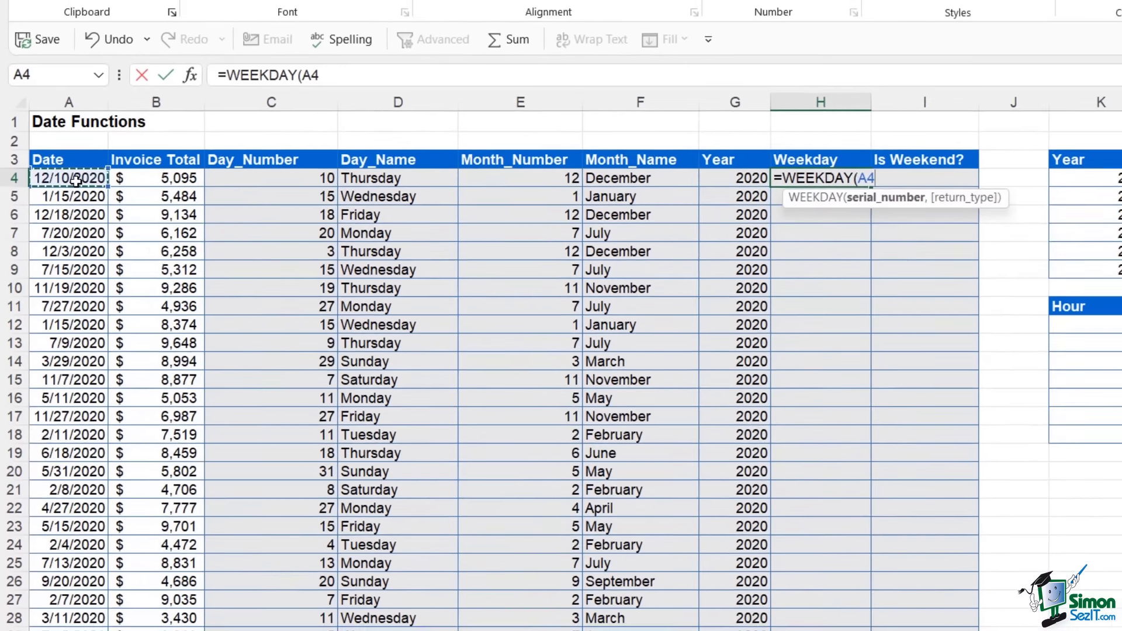
text(,)
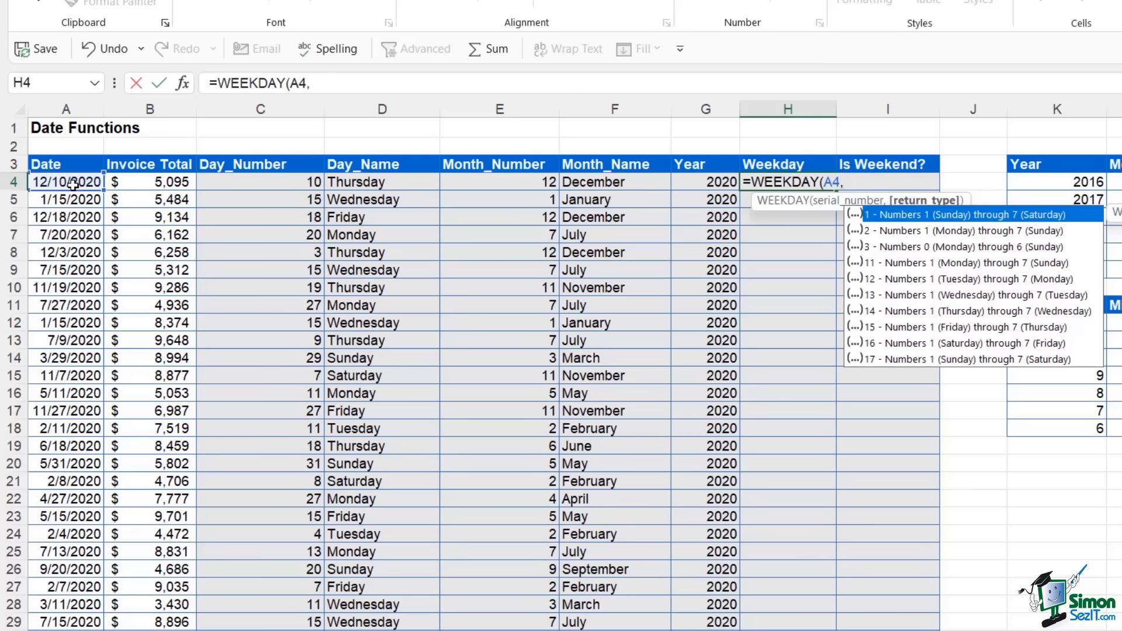
key(Down)
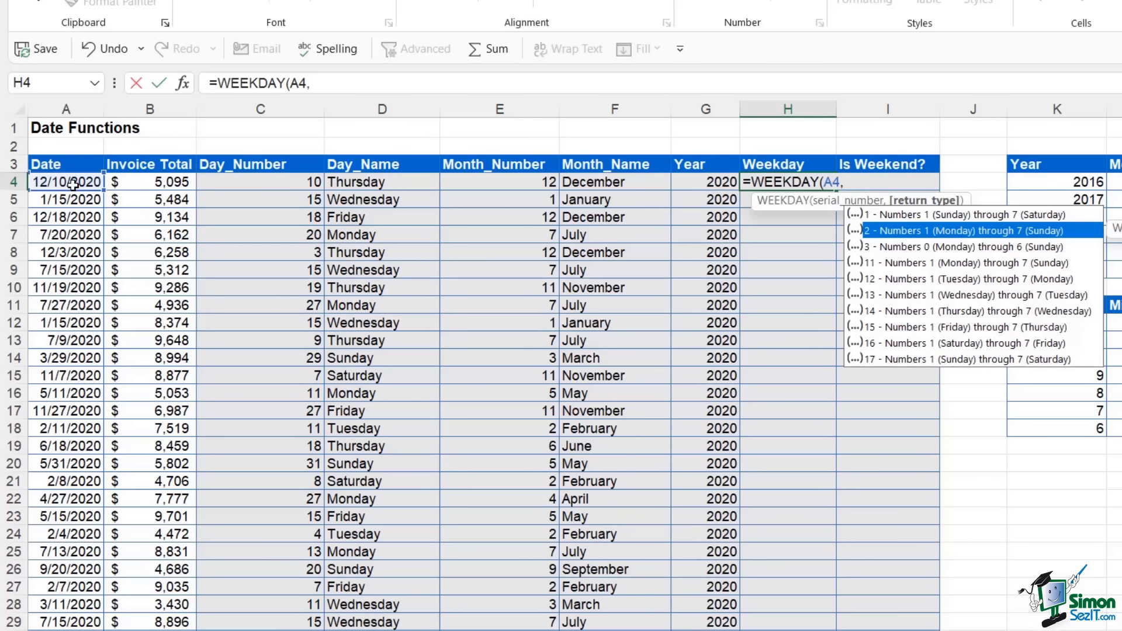
text(2)
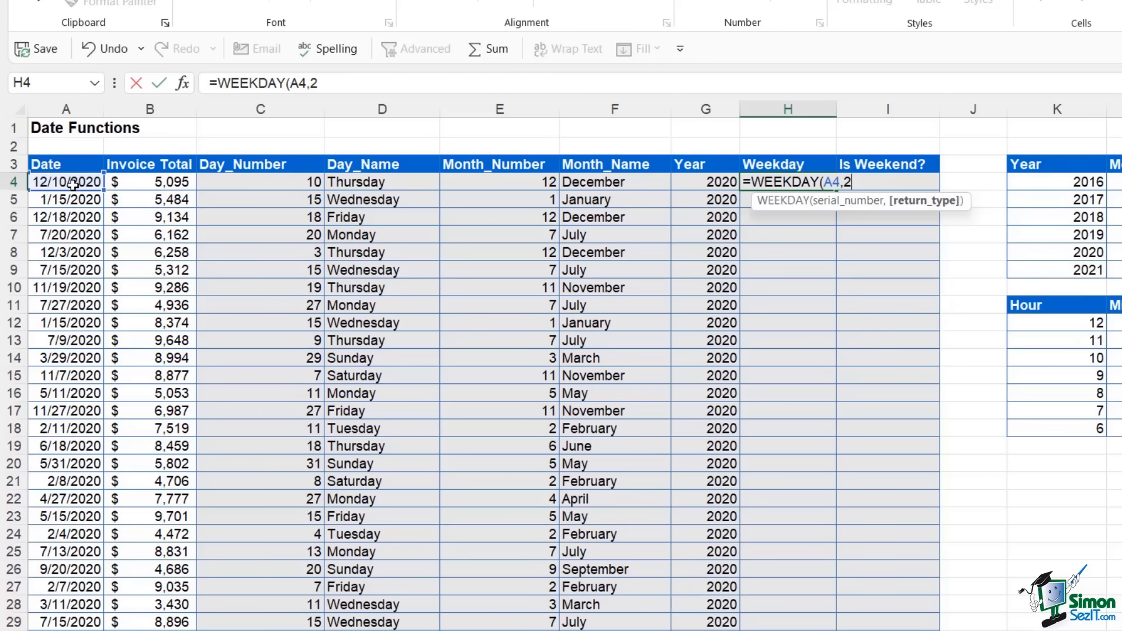
text())
key(Return)
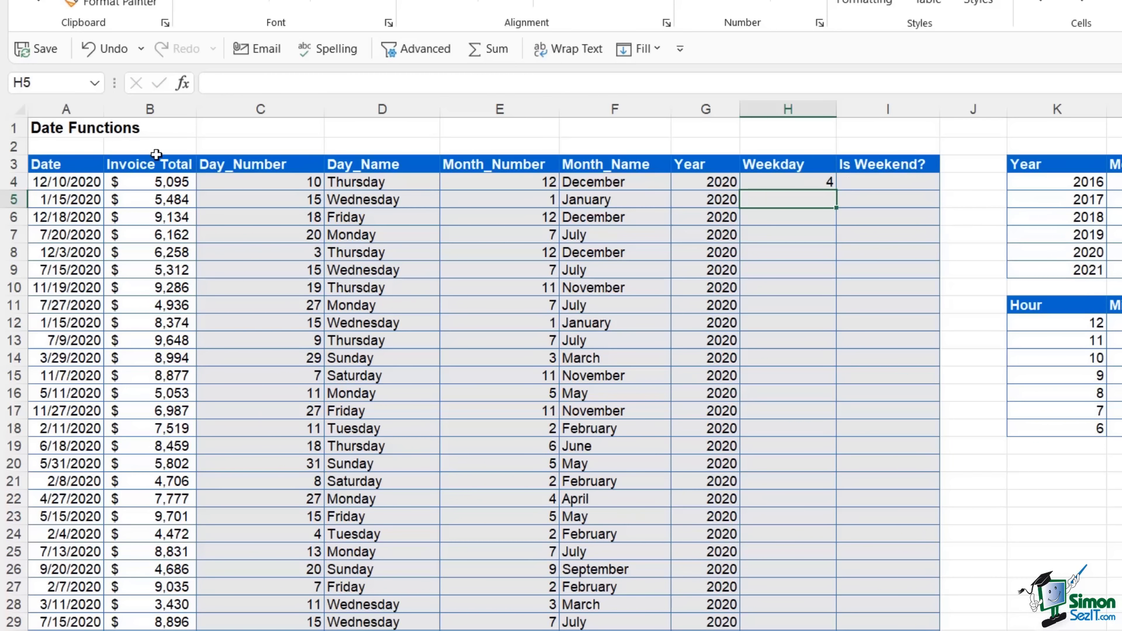
click(807, 182)
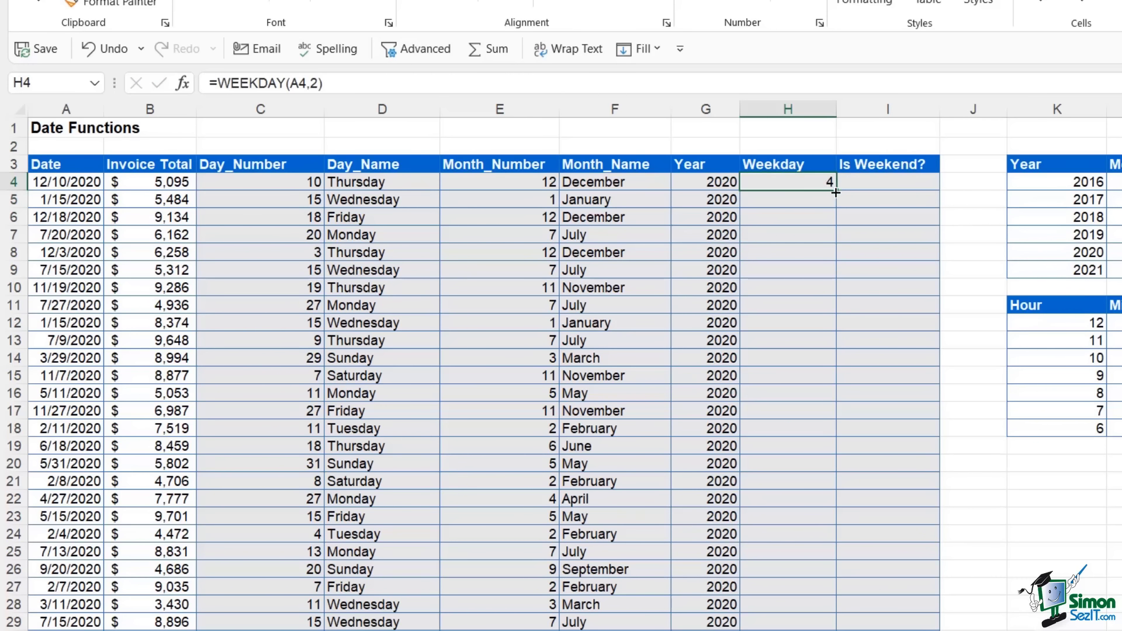
double_click(837, 191)
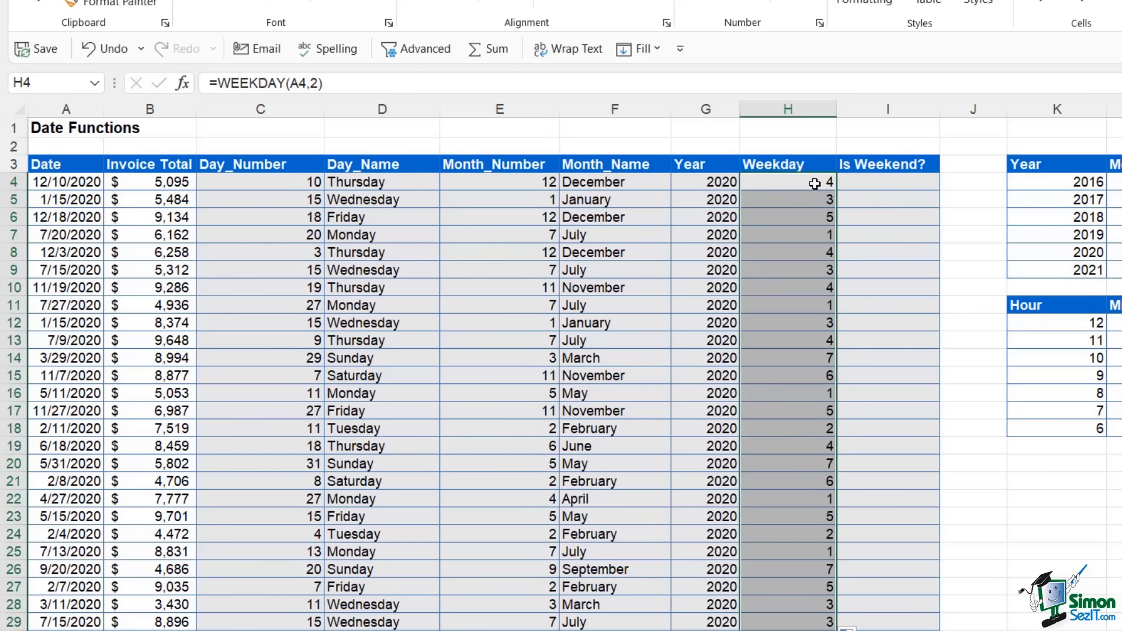
click(814, 183)
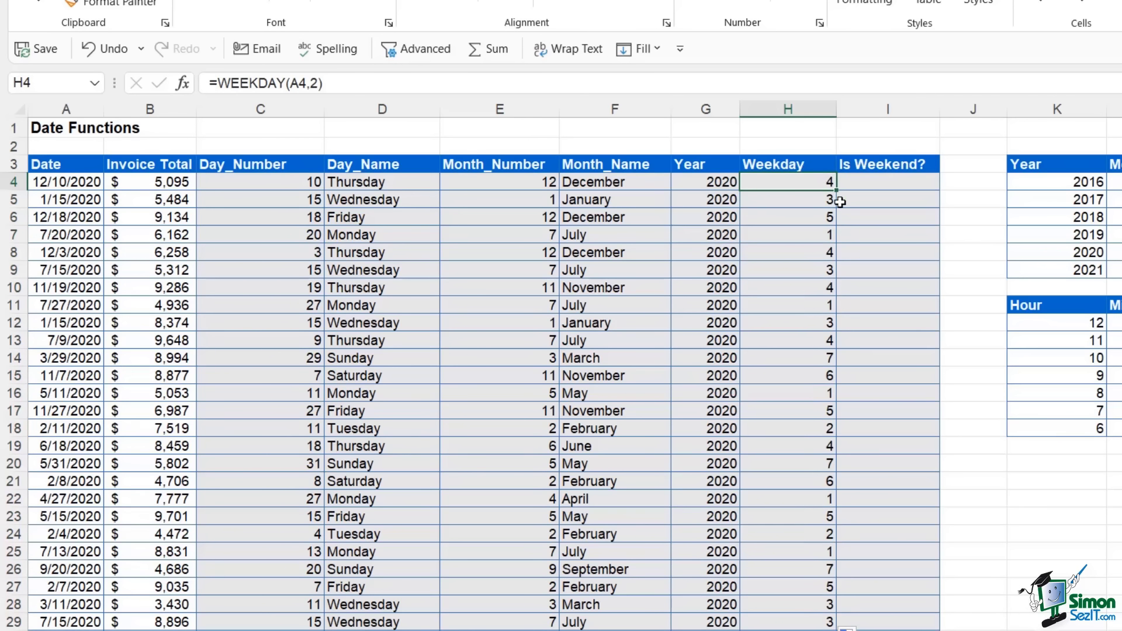
click(398, 183)
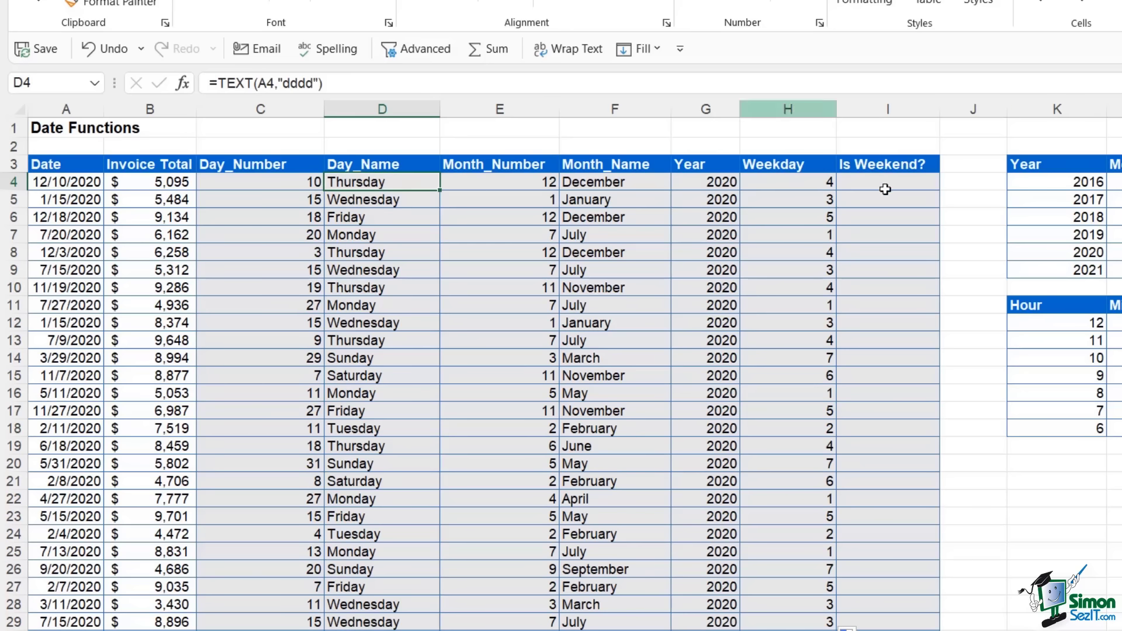
- Enter =IF(H4>5,"Yes","No") in I4 and fill the formula down the Is Weekend? column
click(859, 183)
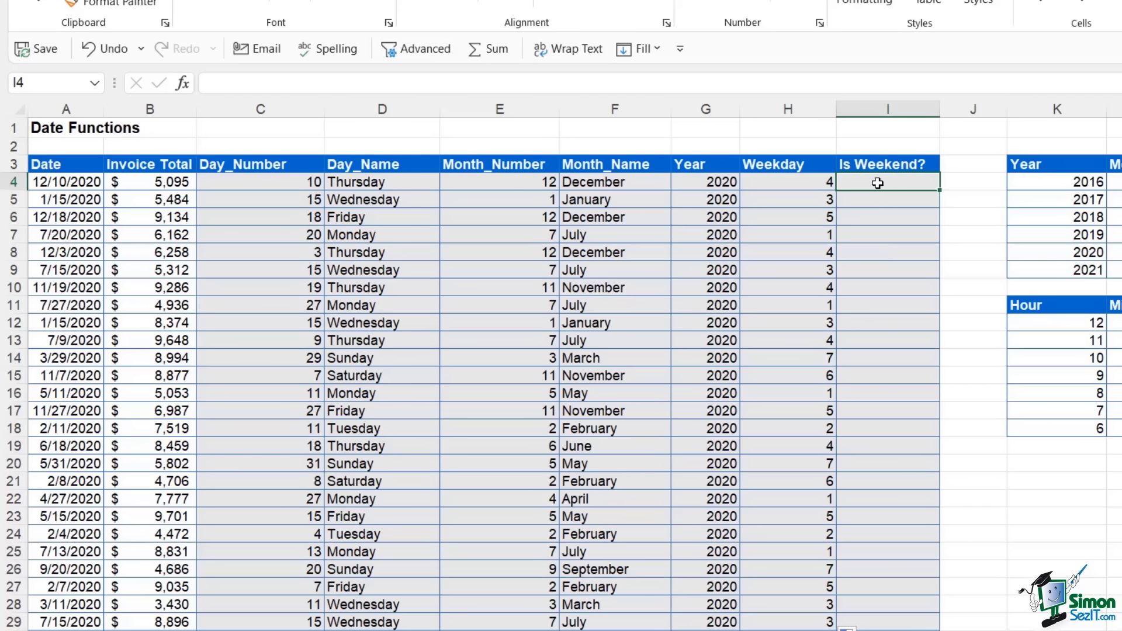
click(81, 183)
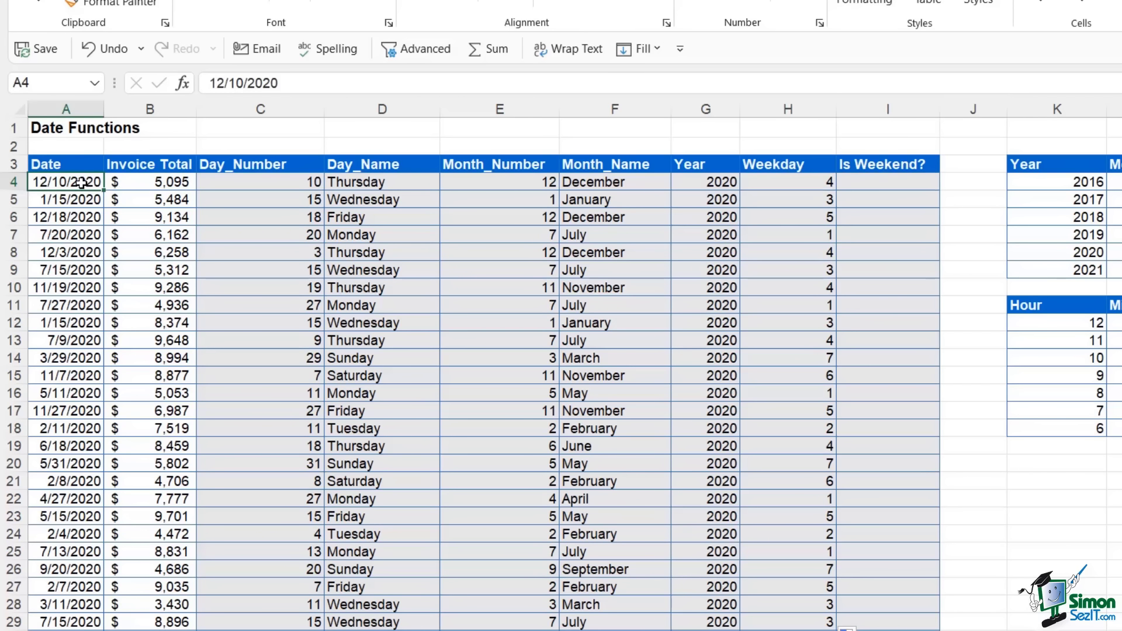
click(875, 183)
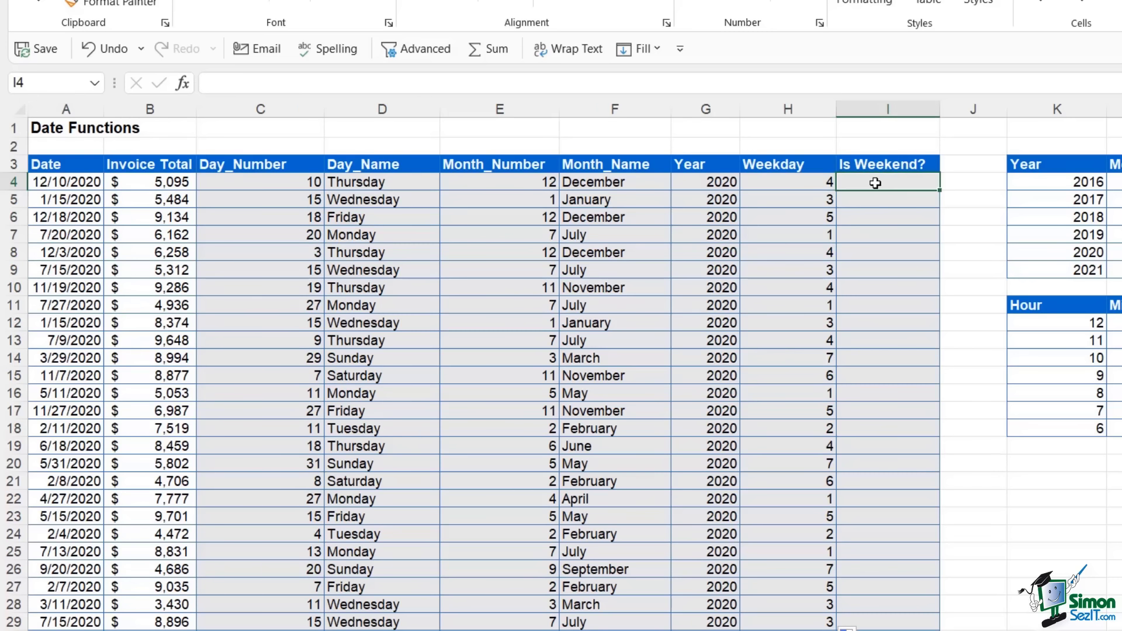
text(=)
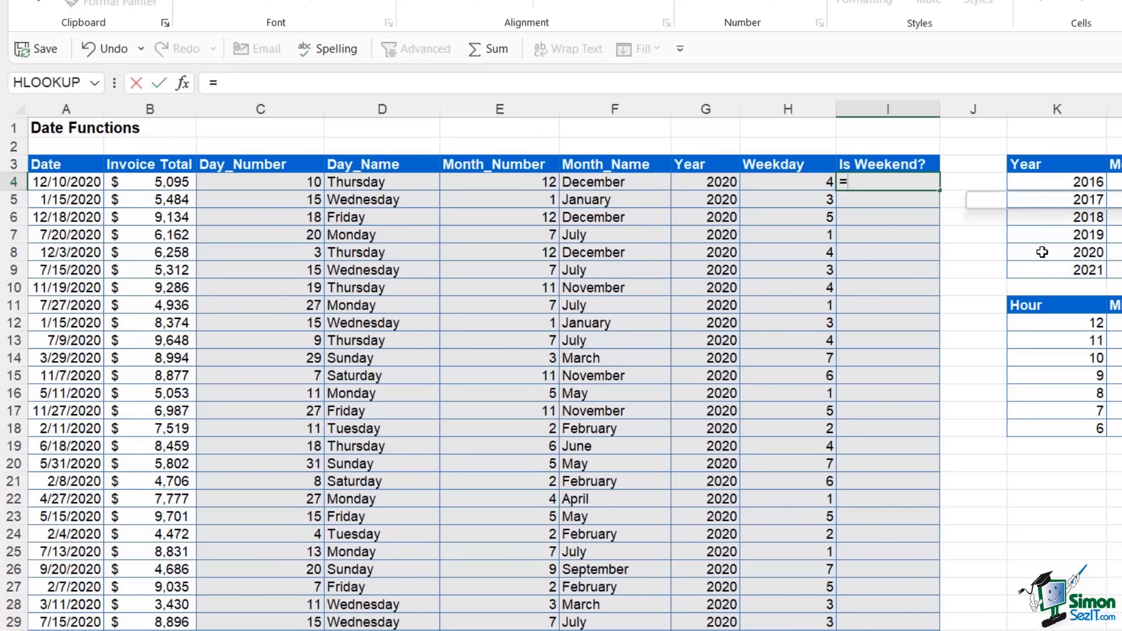
text(IF()
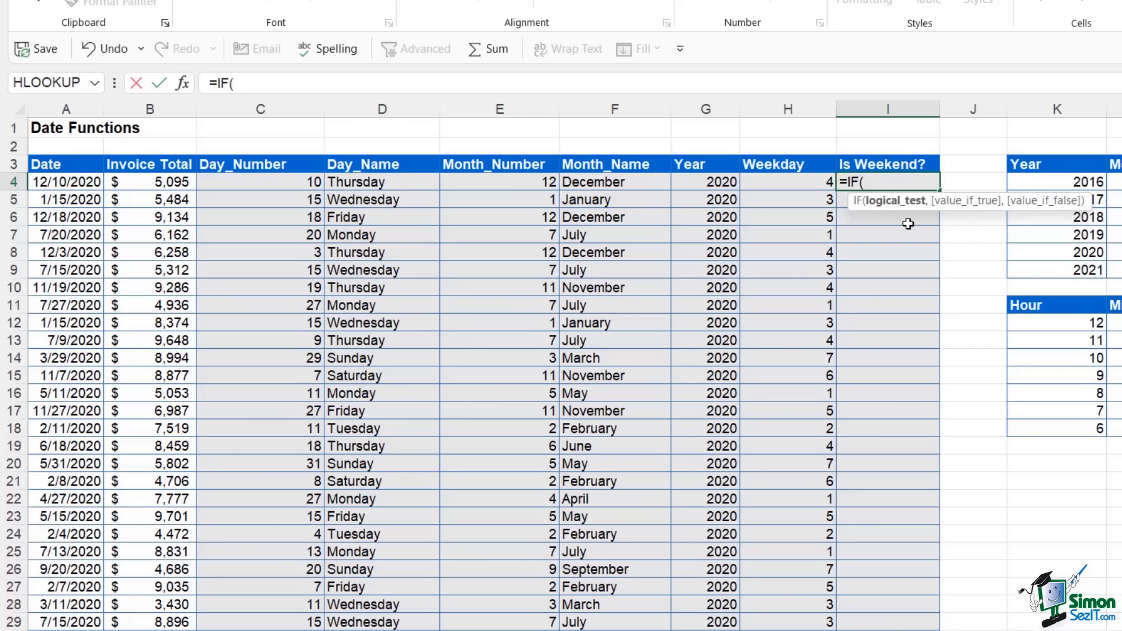
click(789, 184)
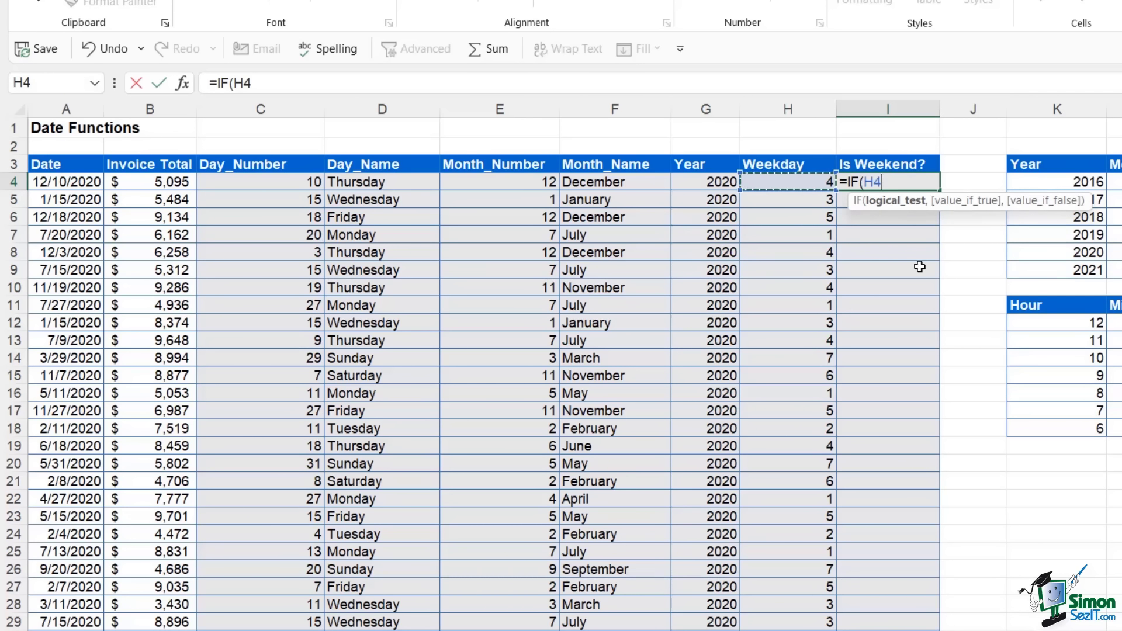
text(>5,)
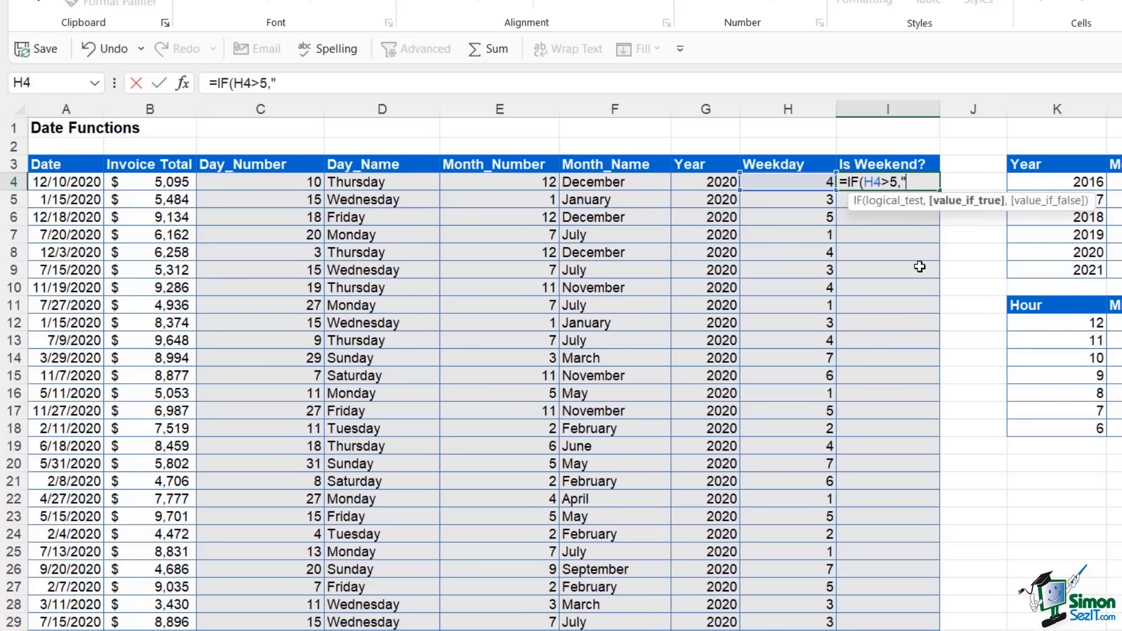
text("Yes",)
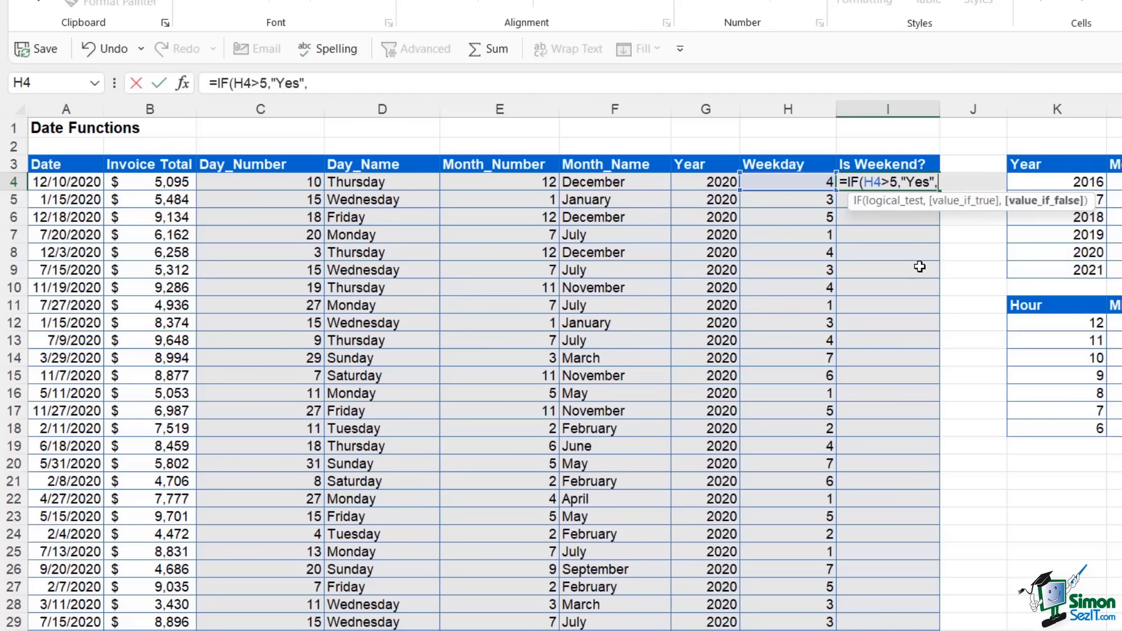
text("No"))
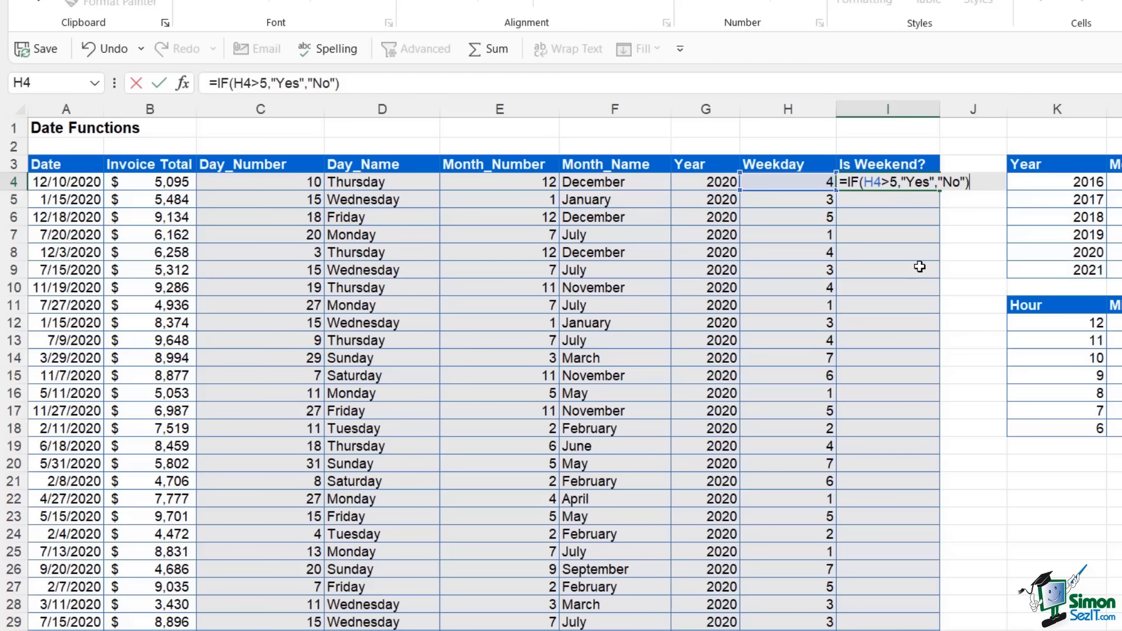
key(Return)
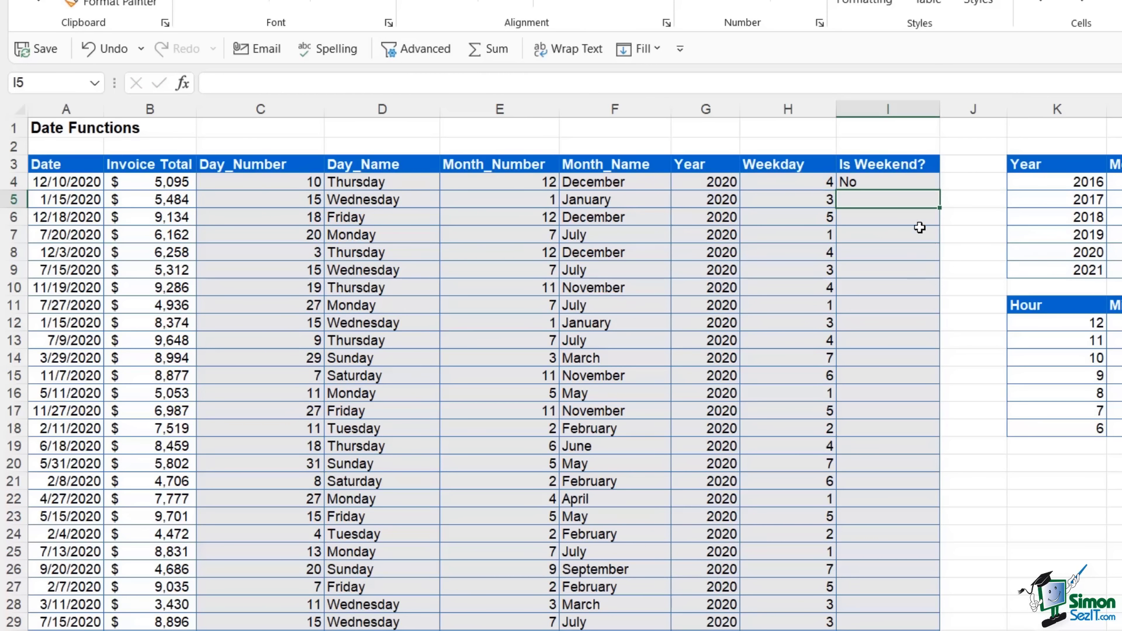
click(924, 184)
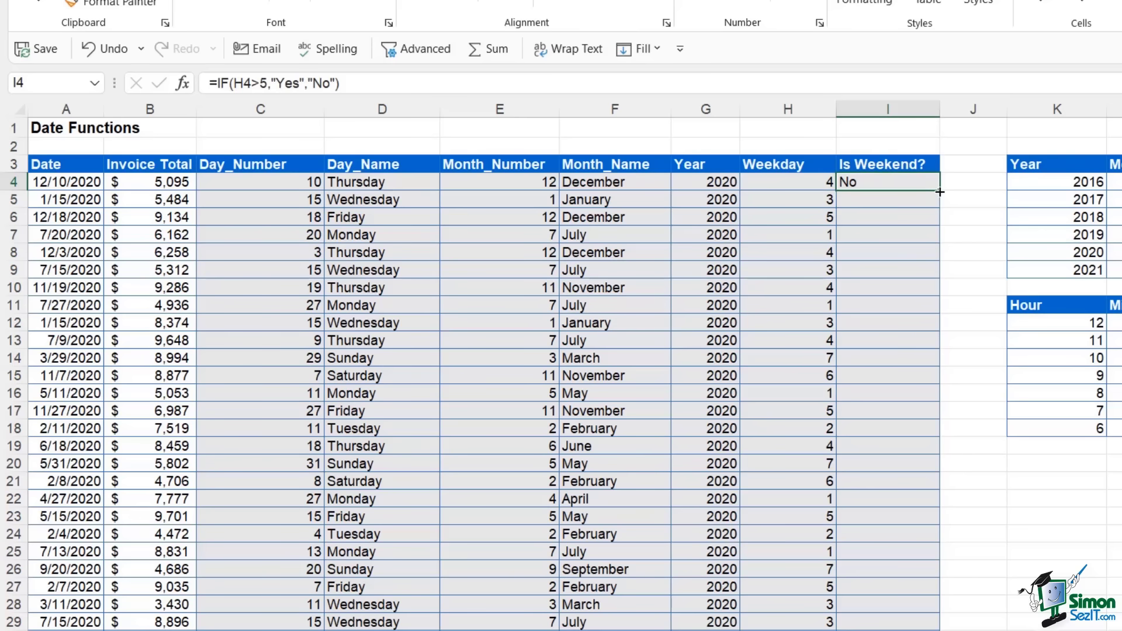
double_click(940, 192)
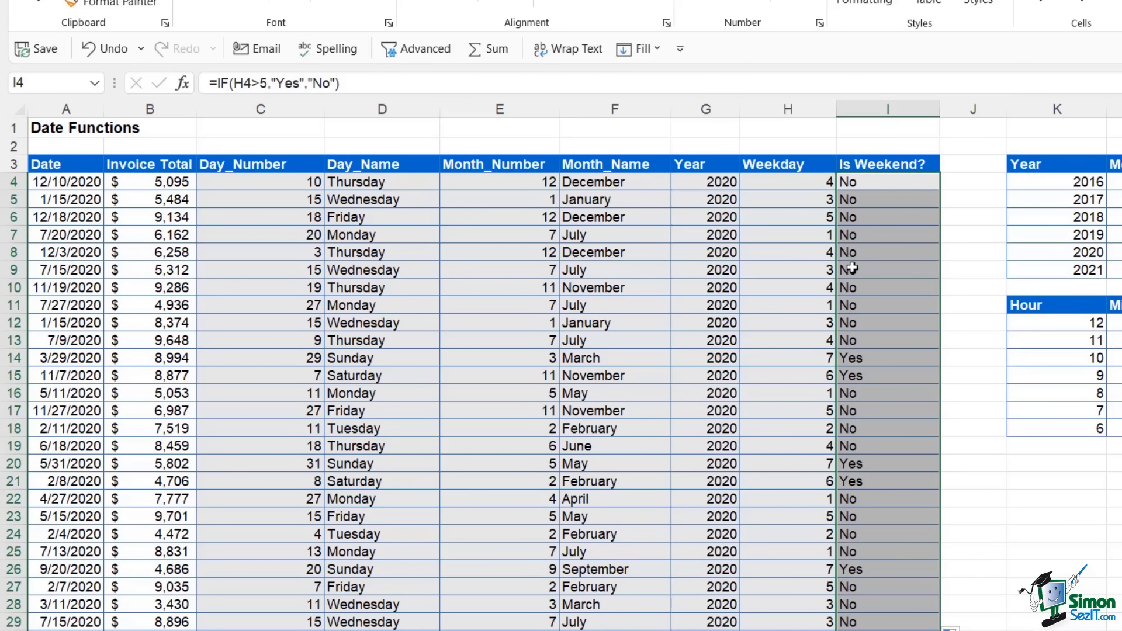
- Compare the Weekday numbers in rows 14 and 15 with their Is Weekend? results
click(805, 358)
click(805, 376)
click(863, 357)
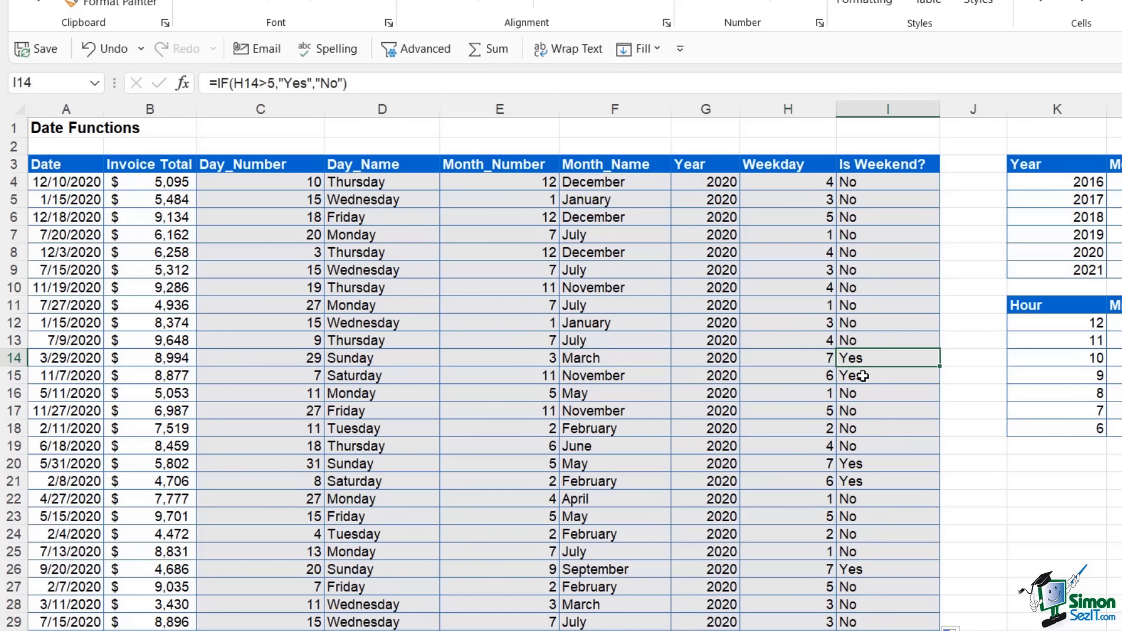
click(863, 376)
drag(809, 358, 808, 376)
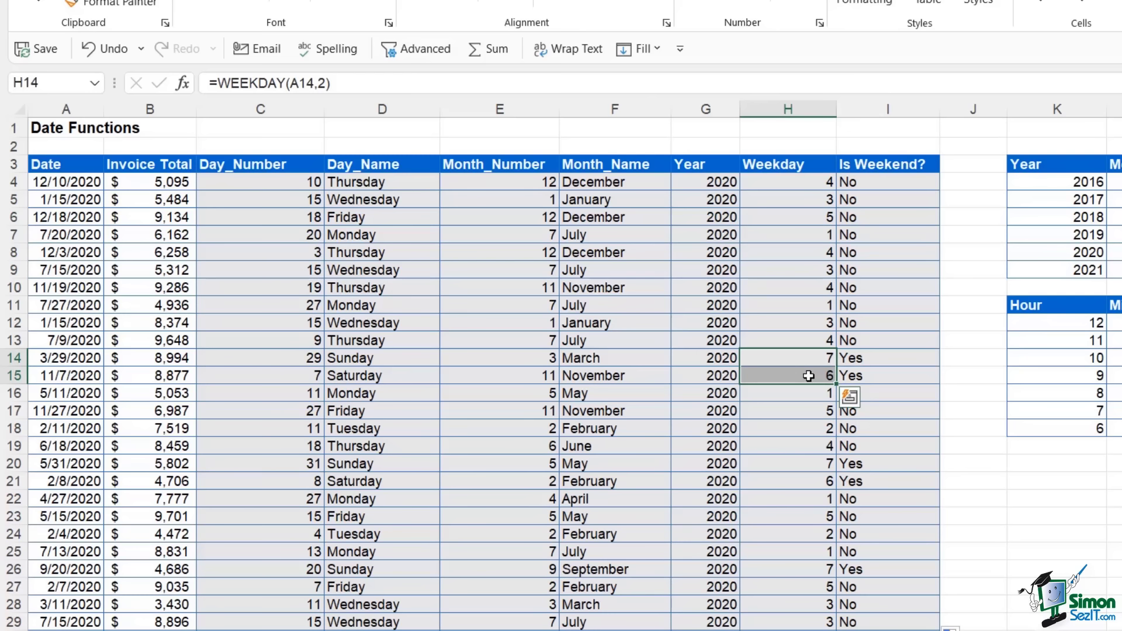
click(731, 203)
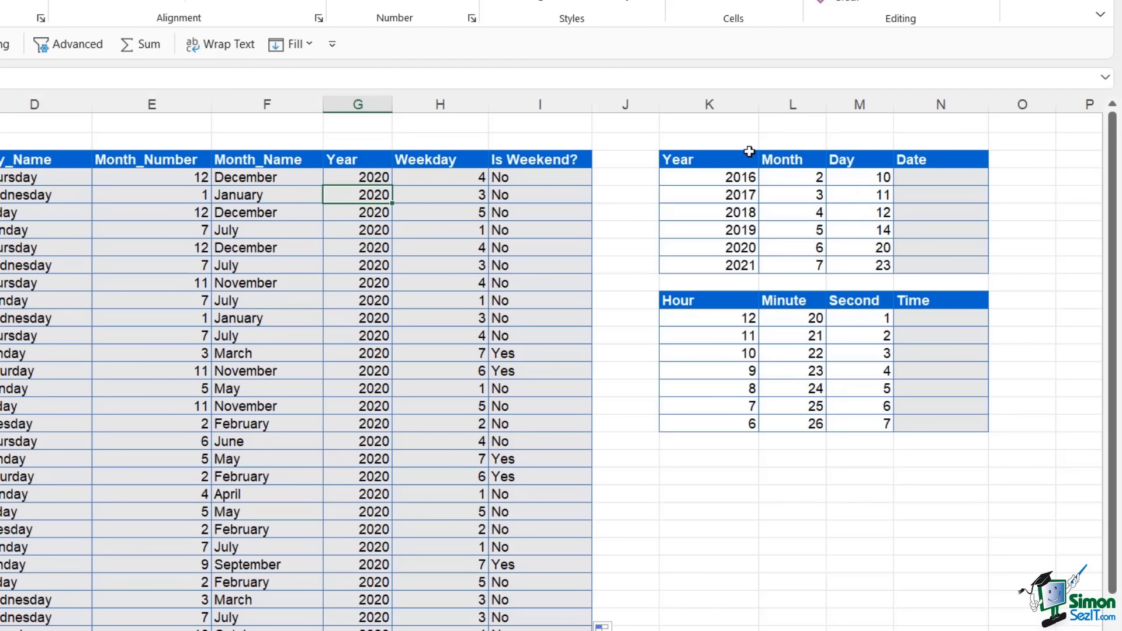
- Enter =DATE(K4,L4,M4) in N4 to combine the first row's year, month and day into a date
click(712, 180)
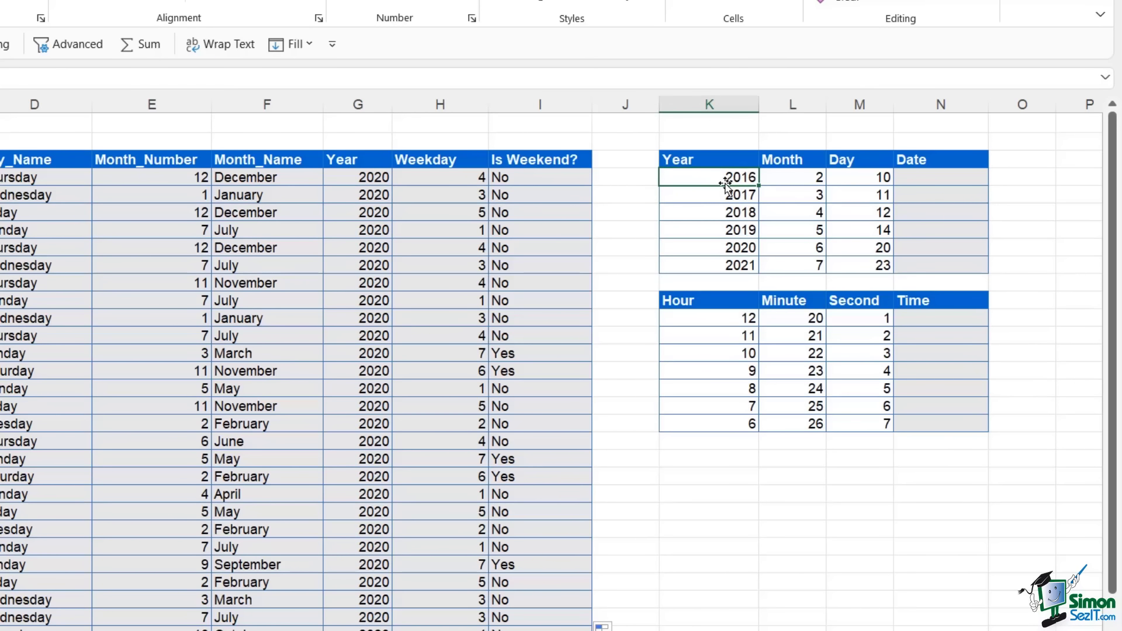
click(800, 177)
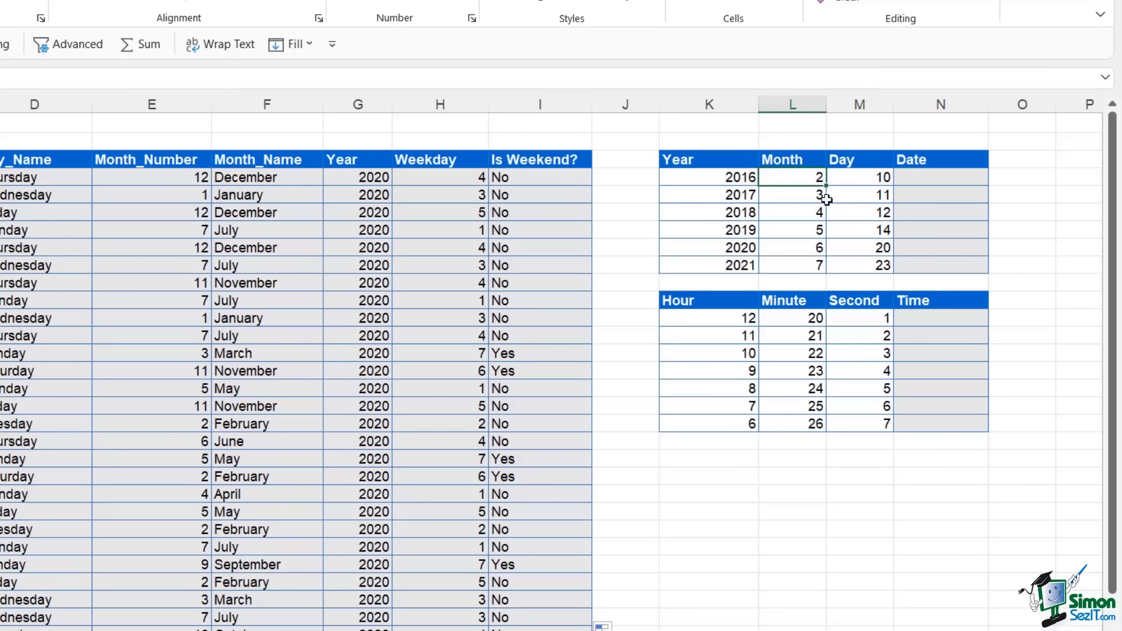
click(860, 177)
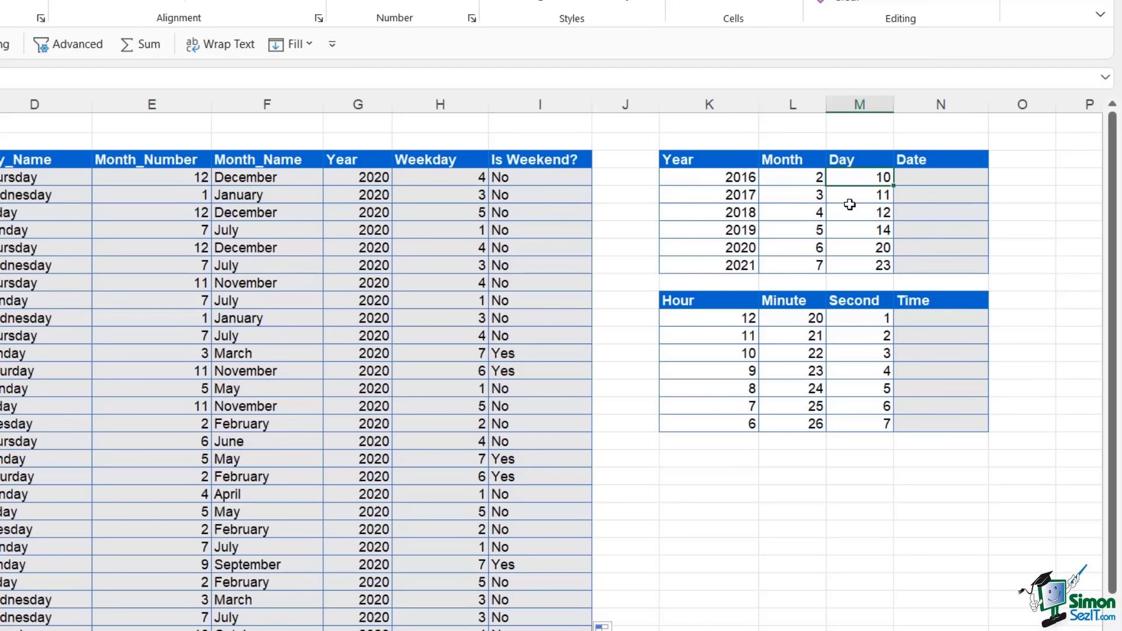
click(926, 182)
text(=date)
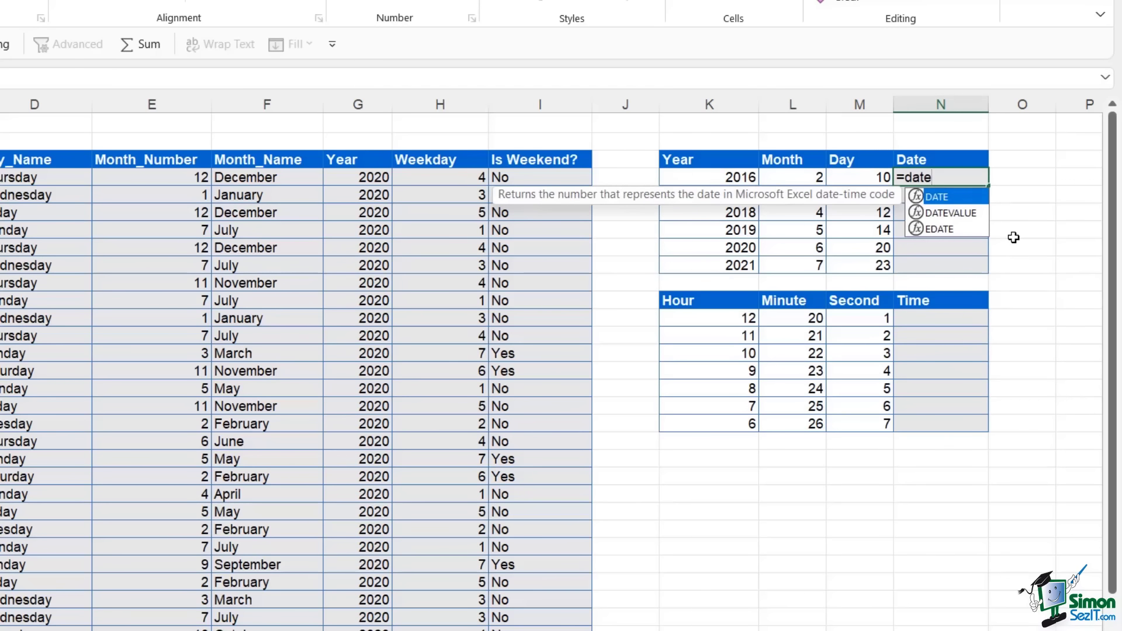
key(Tab)
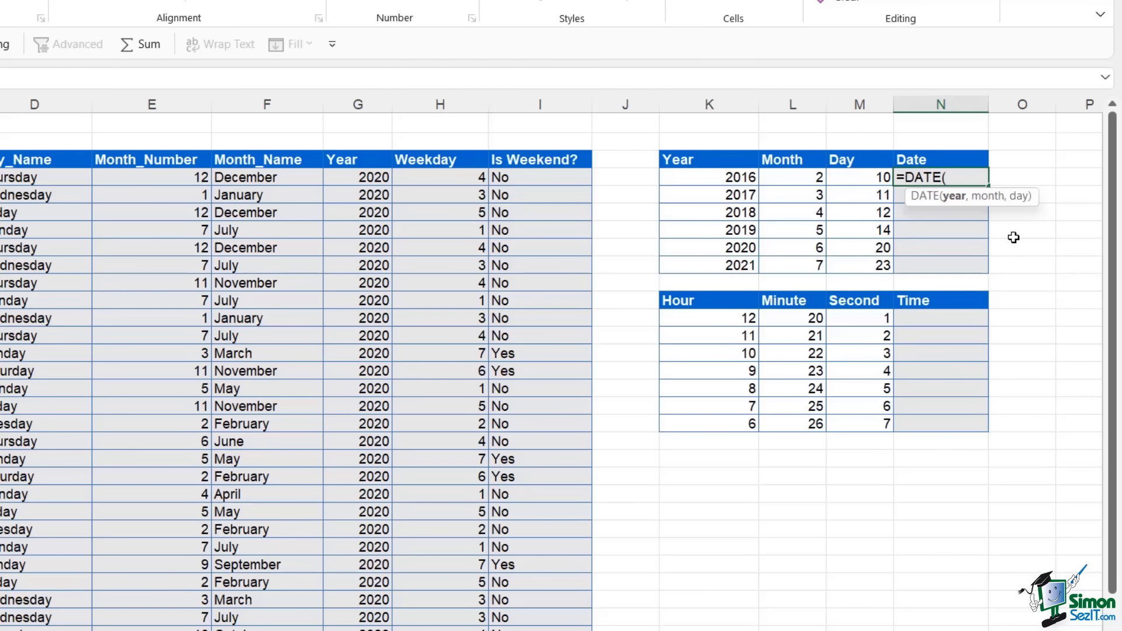
click(729, 178)
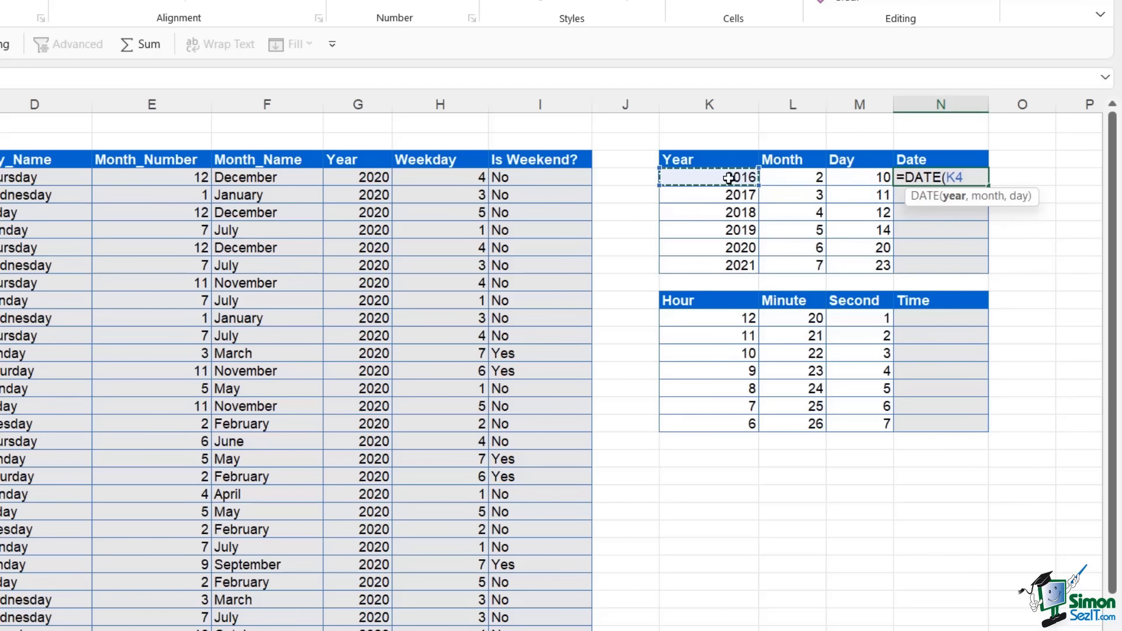
text(,)
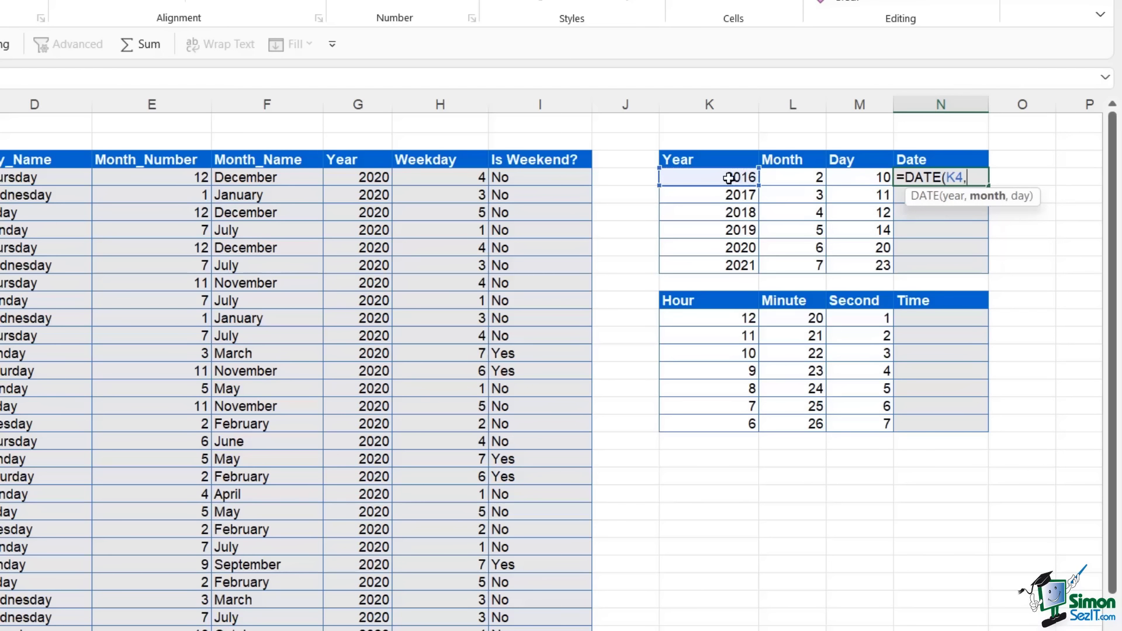
click(804, 178)
text(,)
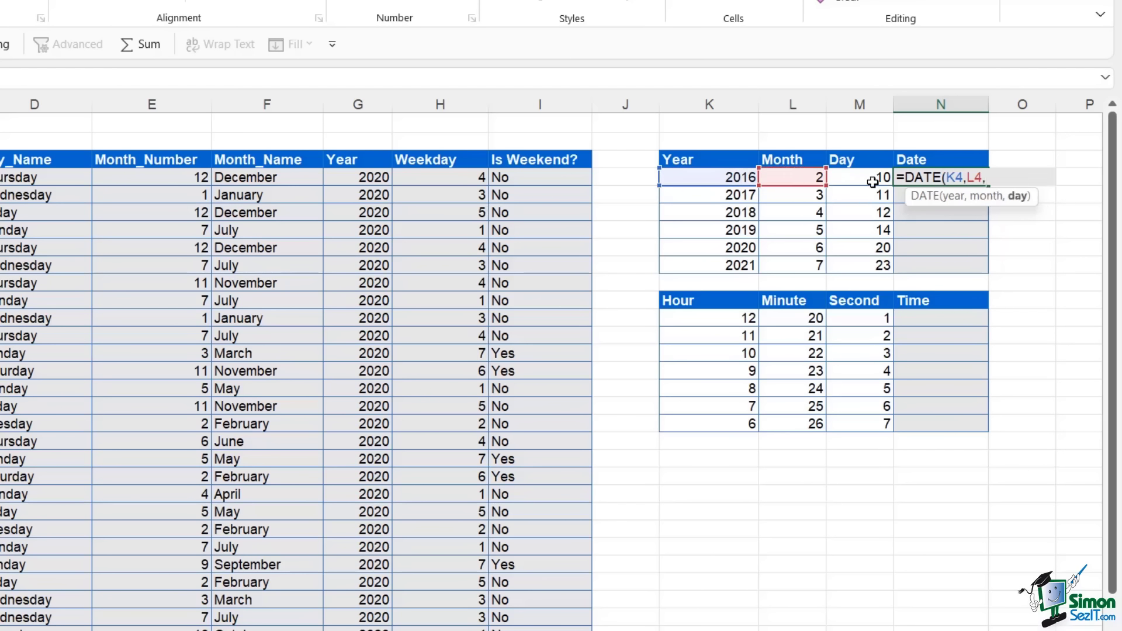
click(872, 181)
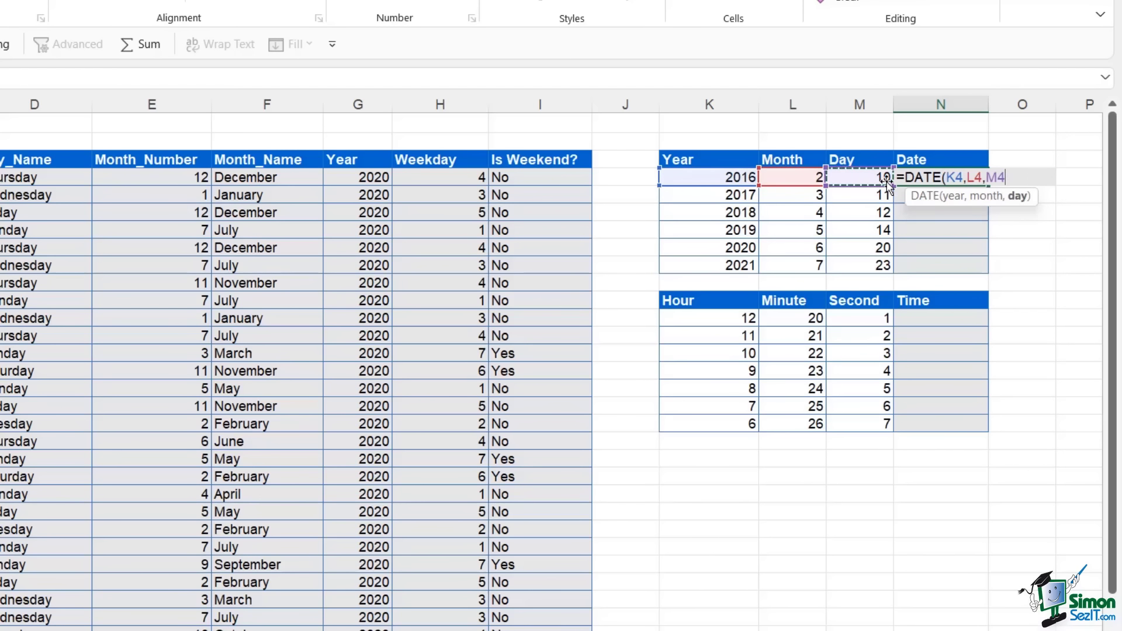
text())
key(Return)
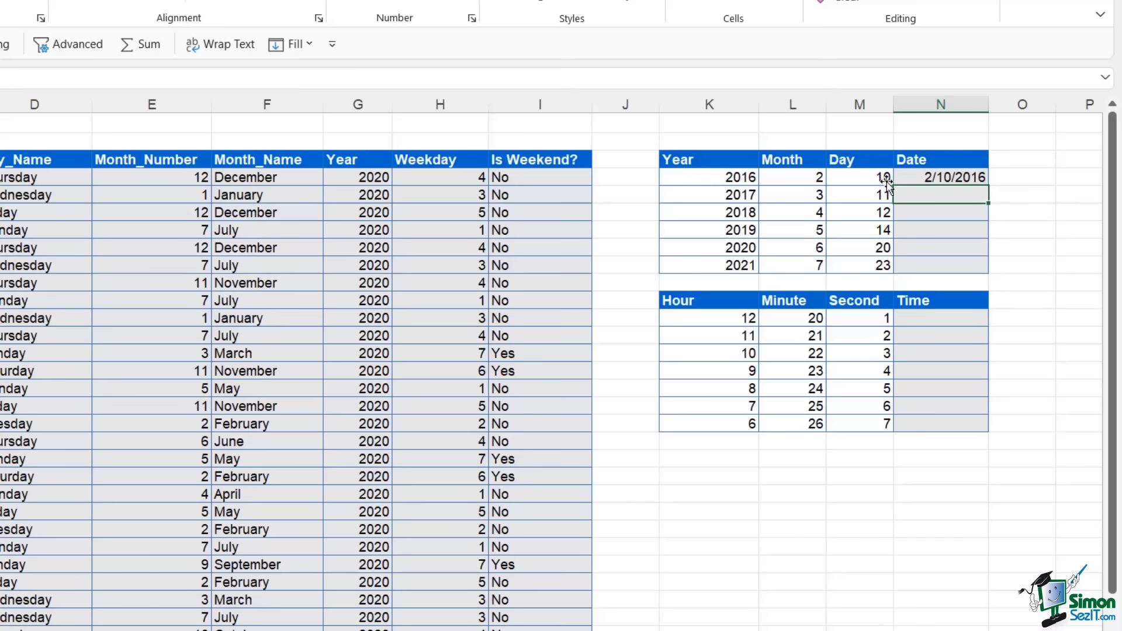
- Fill the DATE formula from N4 down the rest of the Date column
click(972, 177)
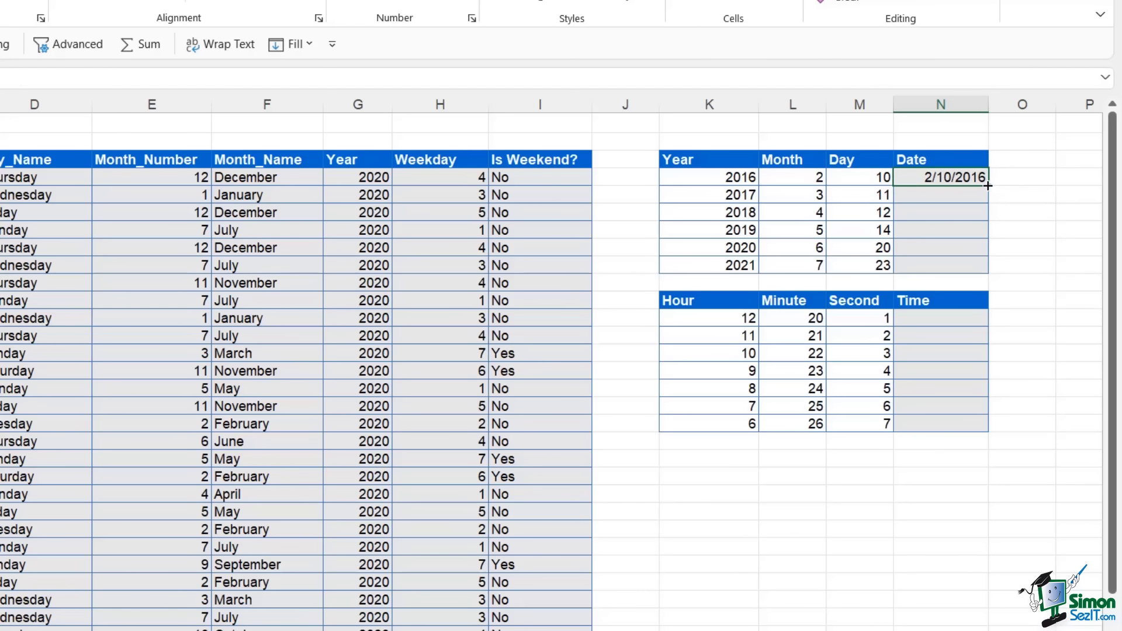
double_click(988, 185)
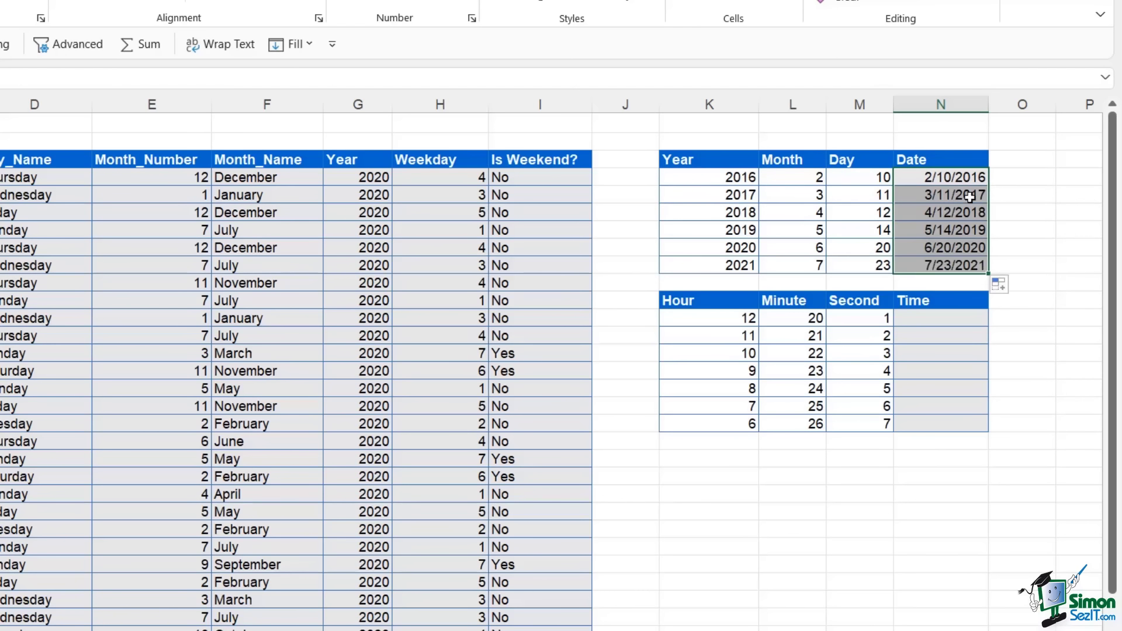
click(1036, 252)
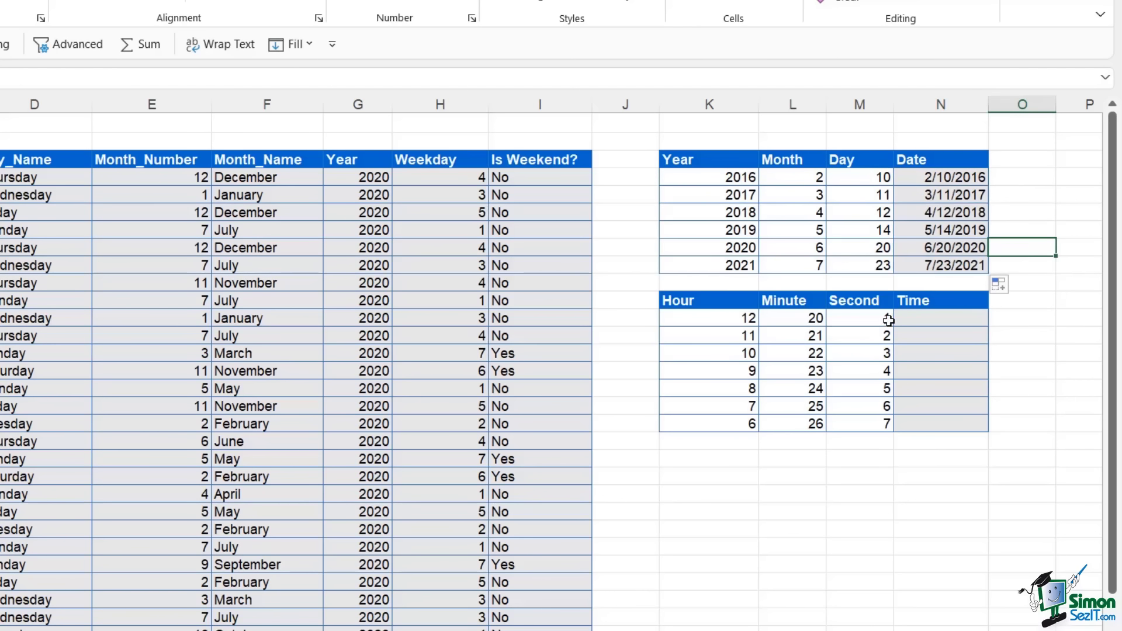
- Enter =TIME(K12,L12,M12) in N12 to combine the first row's hour, minute and second into a time
click(925, 324)
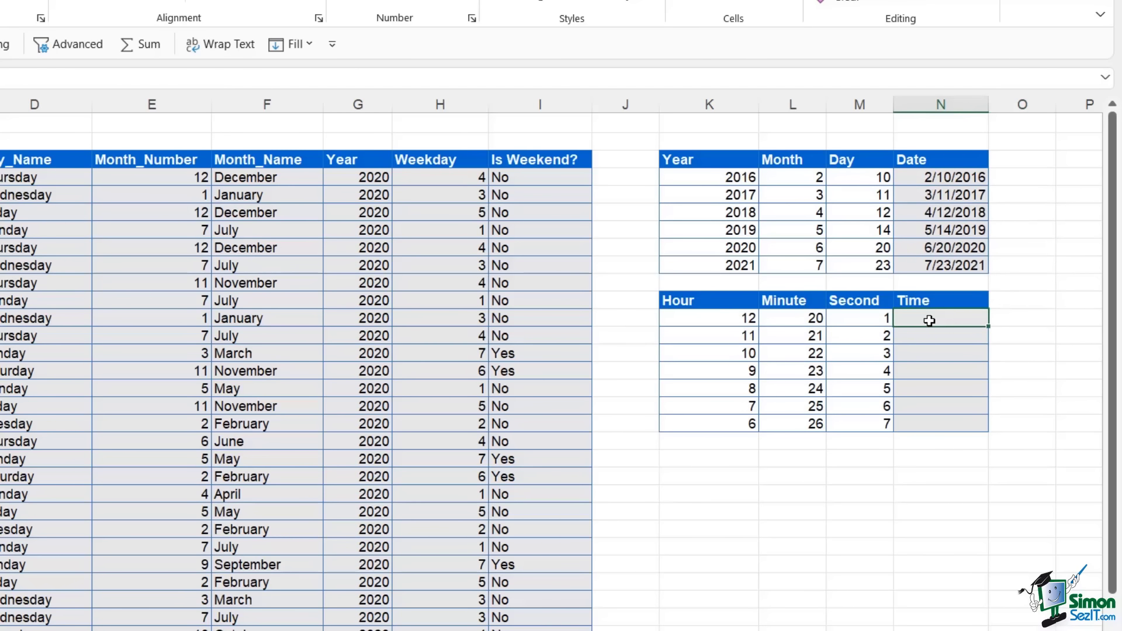
text(=tim)
key(Tab)
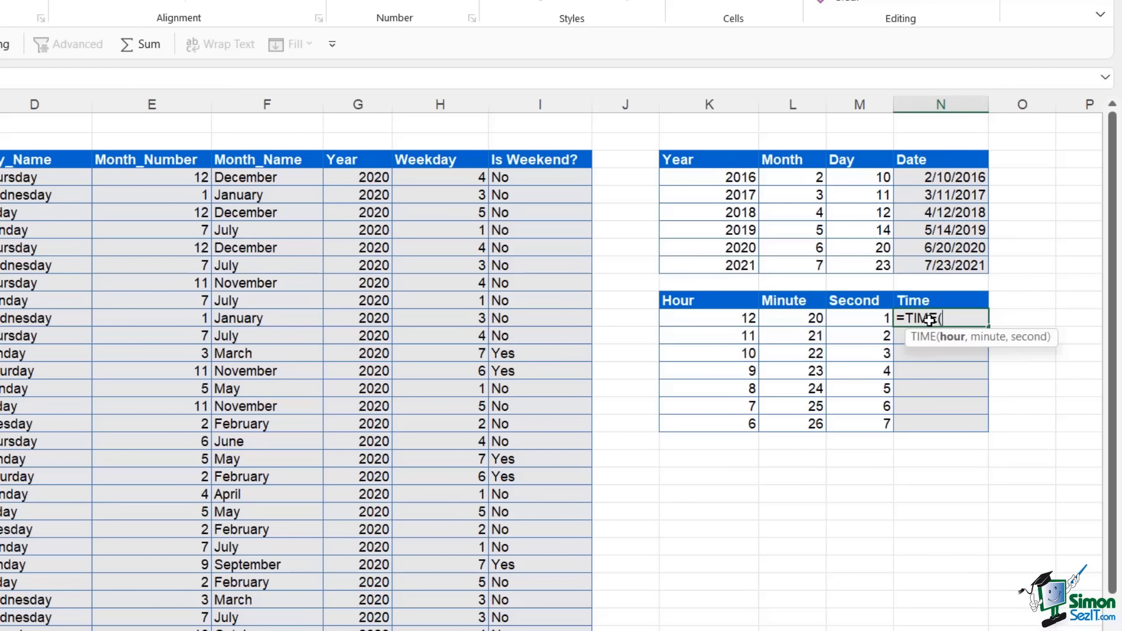
click(732, 321)
text(,)
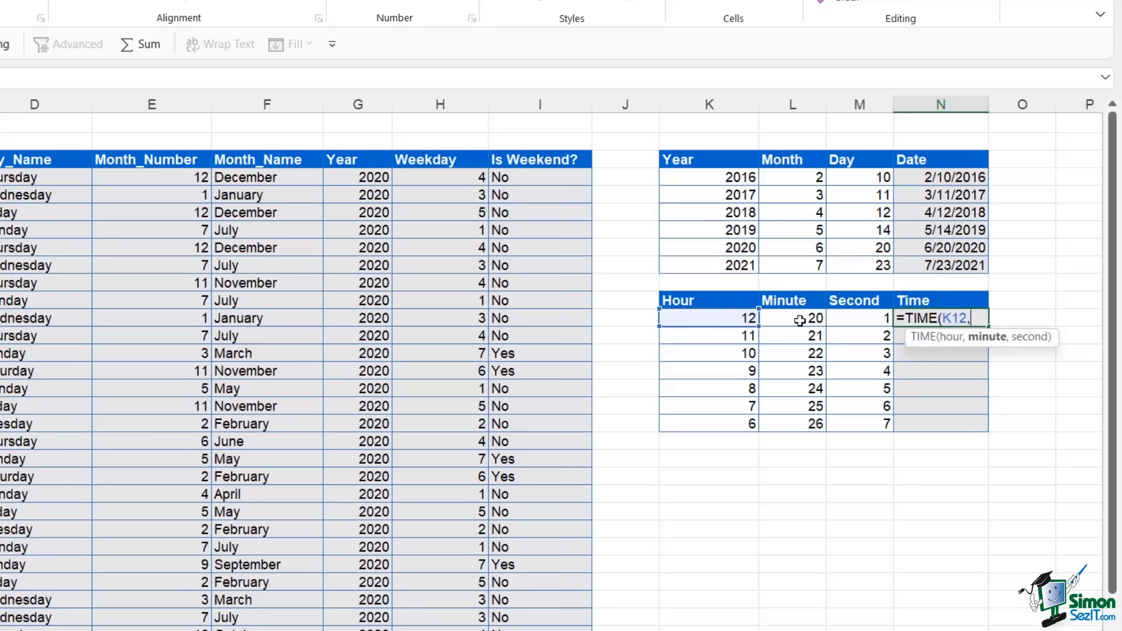
click(805, 320)
text(,)
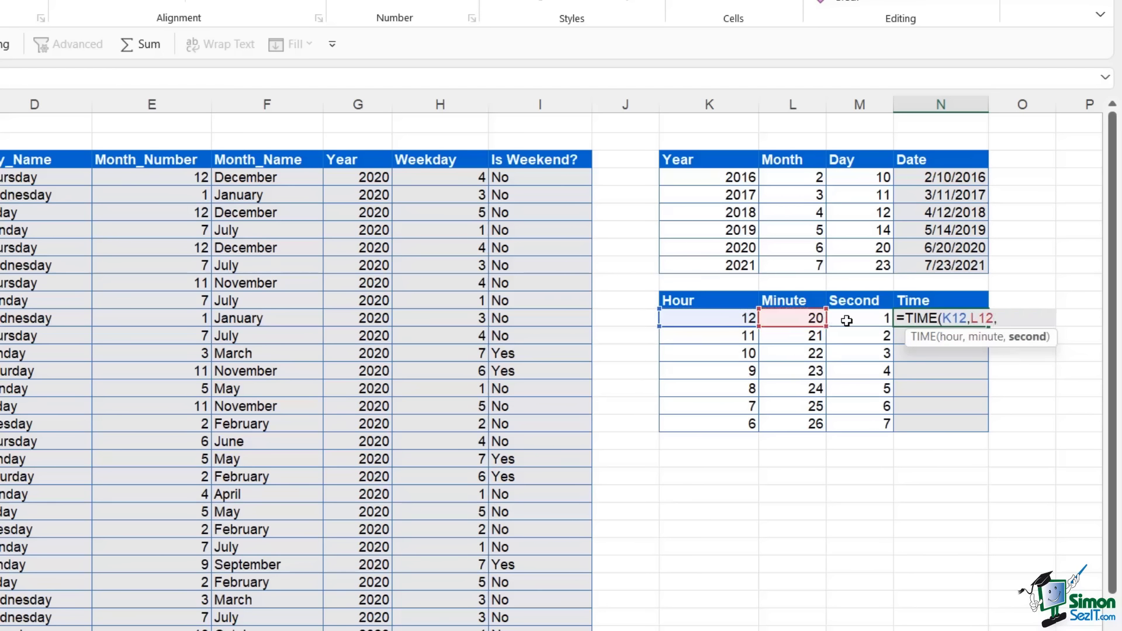
click(849, 321)
text())
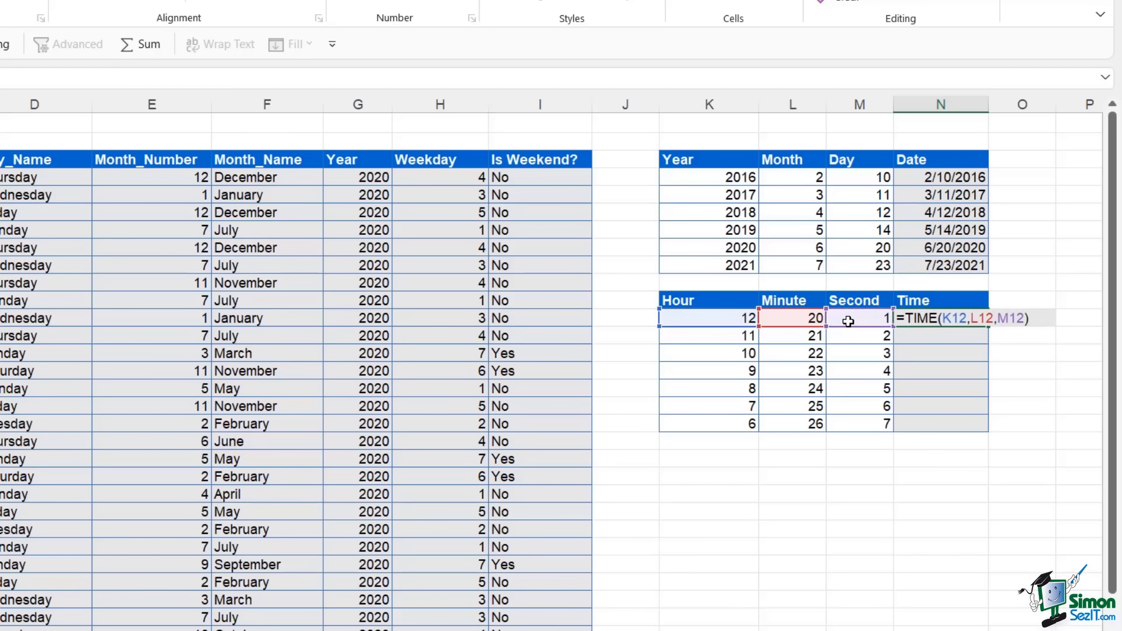
key(Return)
- Fill the TIME formula from N12 down the rest of the Time column
click(958, 319)
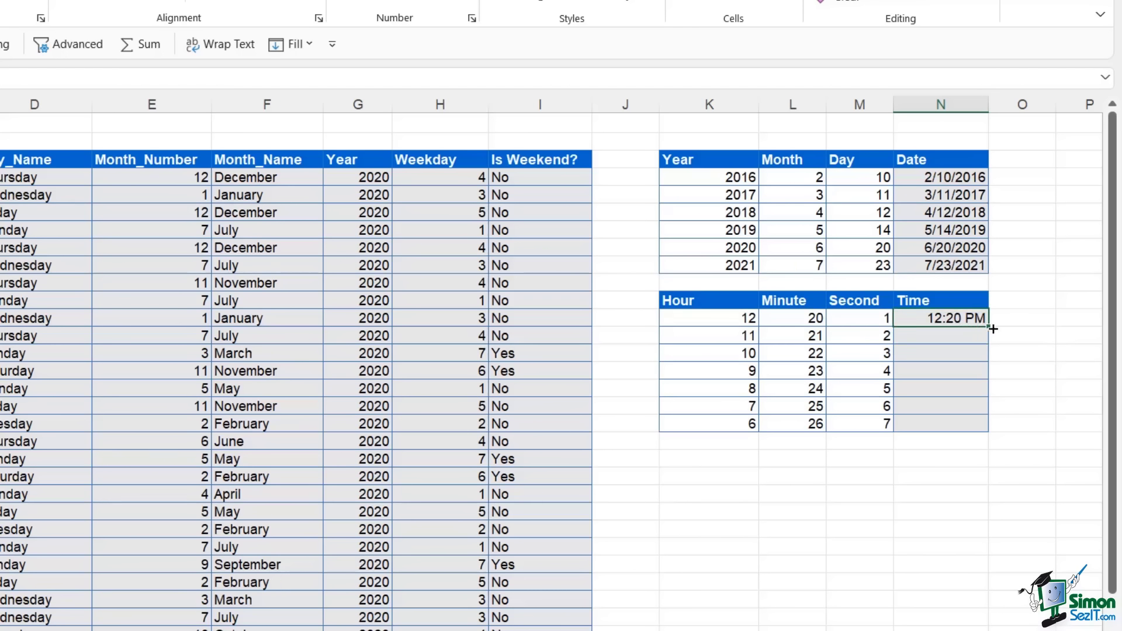
double_click(989, 325)
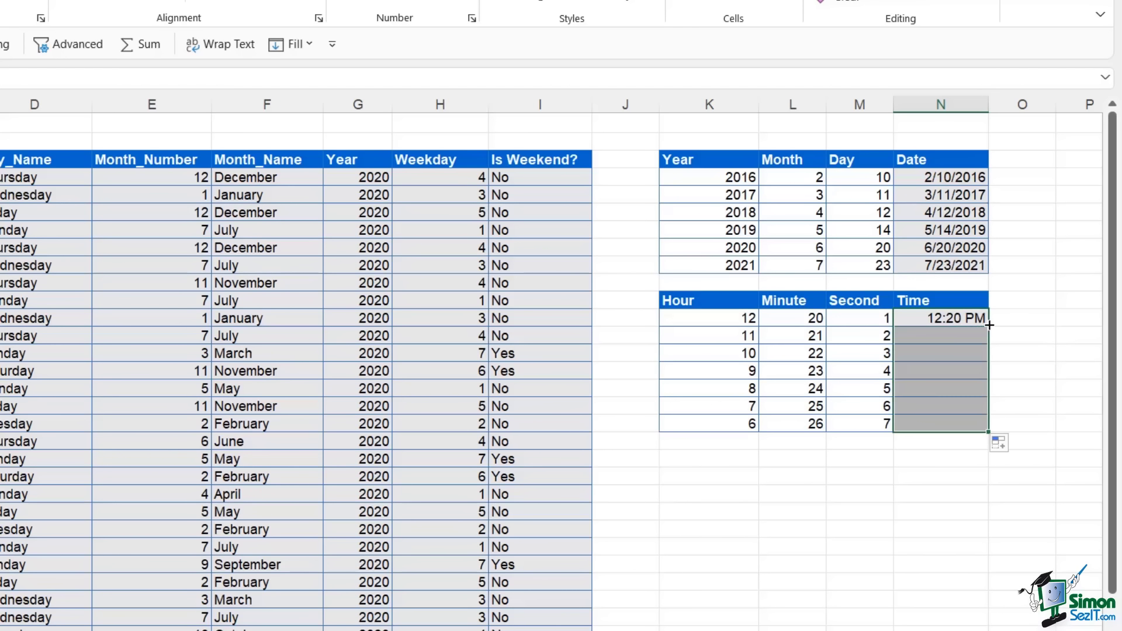
click(1067, 352)
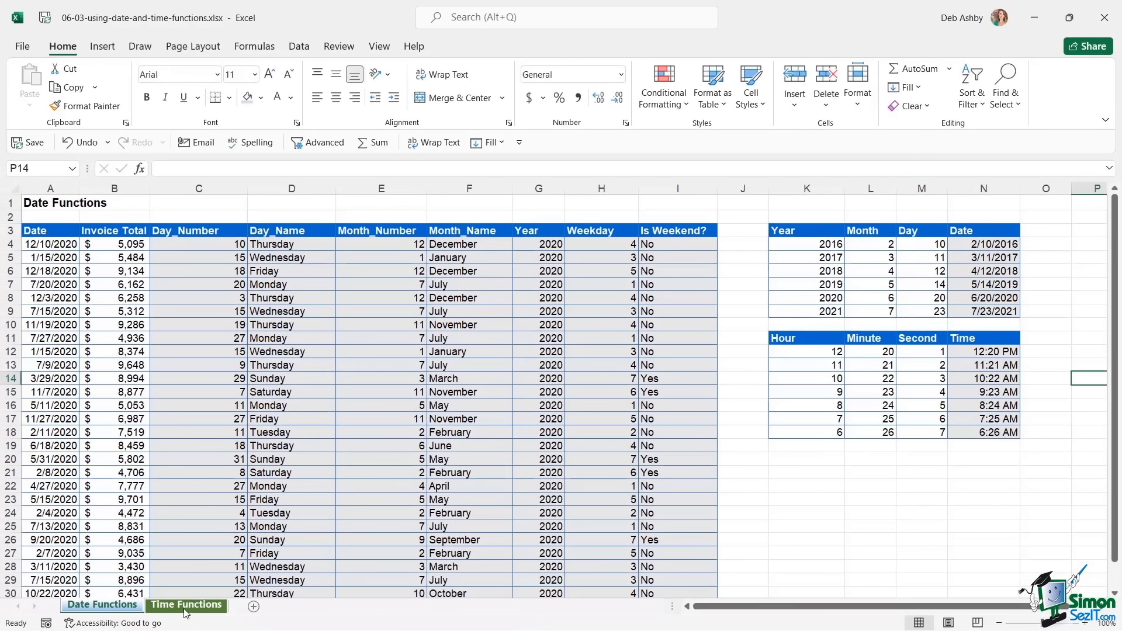
- Switch to the Time Functions sheet and select the values in its Time column from A4 to A26
click(51, 625)
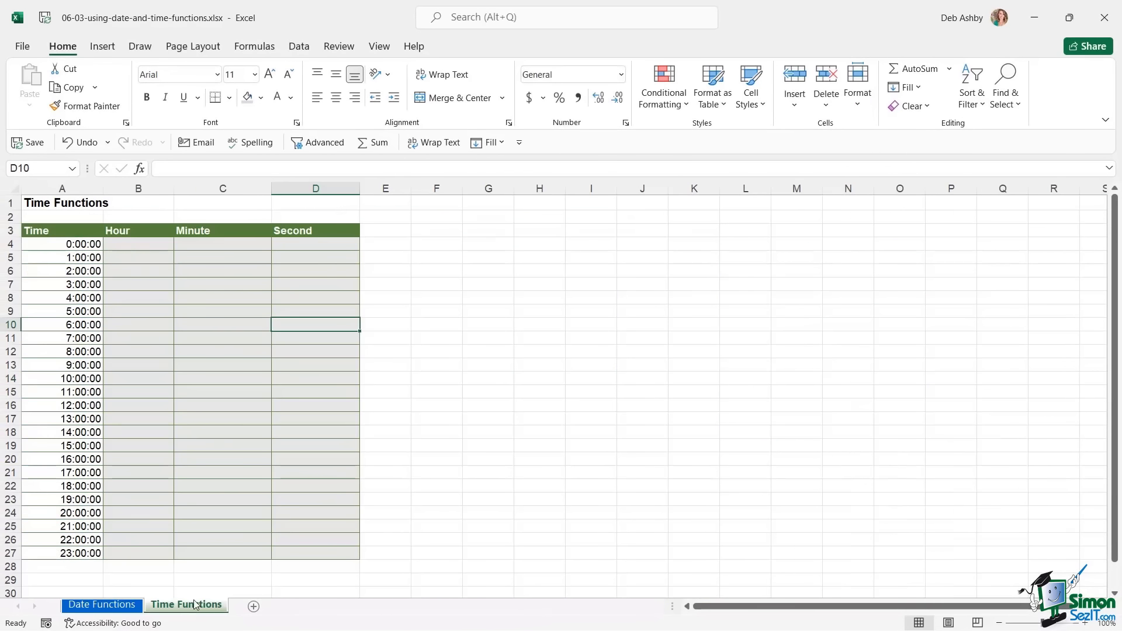
click(203, 286)
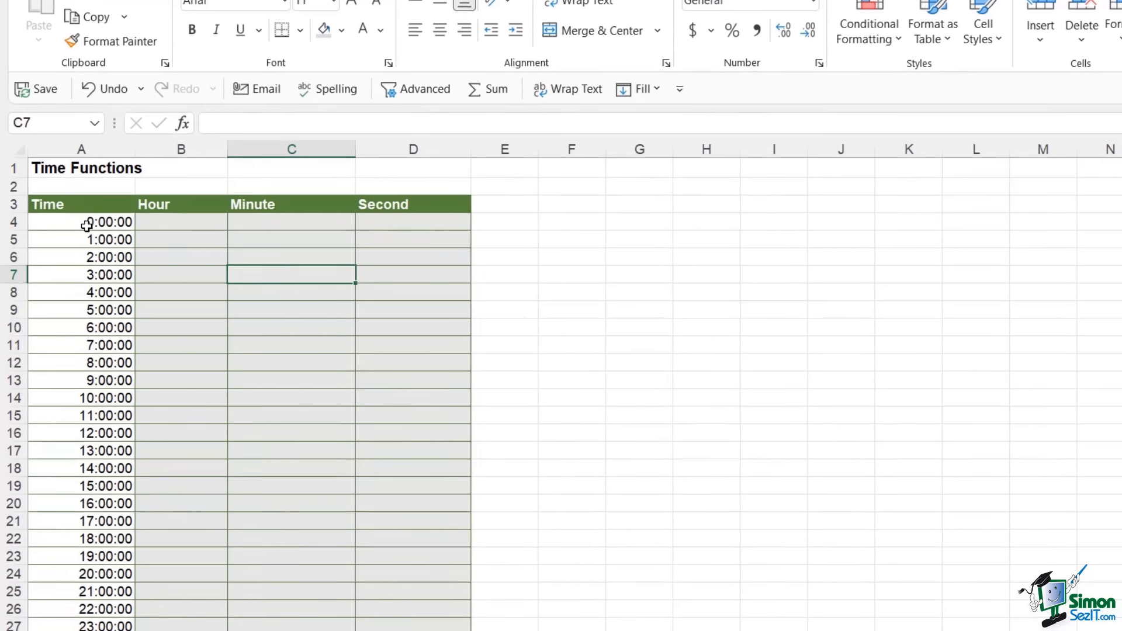
drag(63, 245, 81, 470)
drag(107, 517, 85, 624)
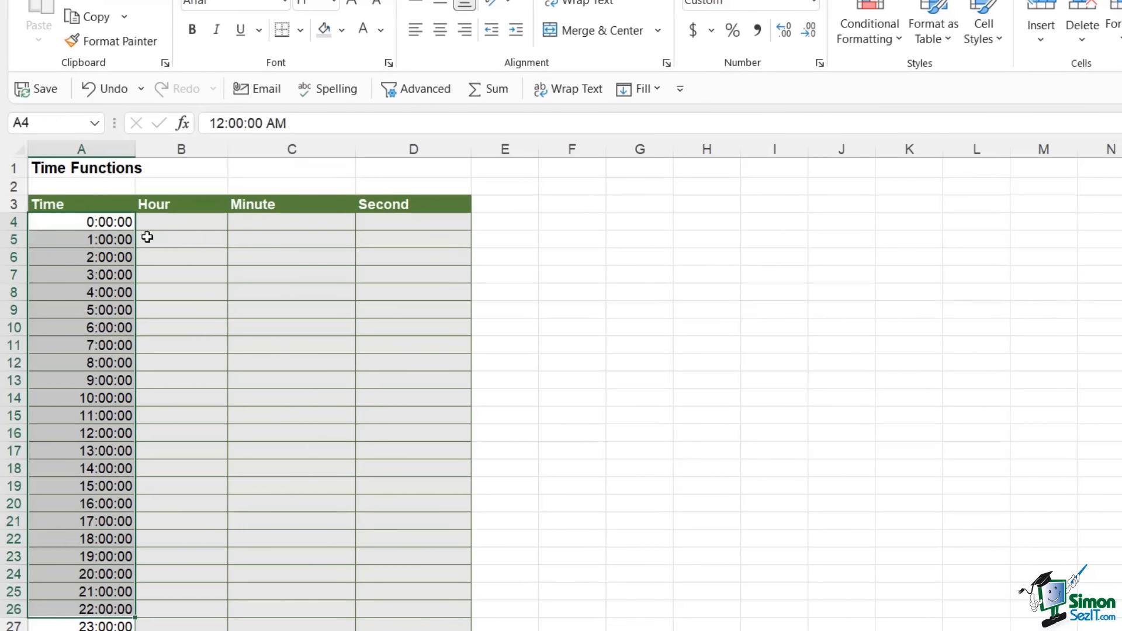
- Enter =HOUR(A4) in B4 and fill the formula down the Hour column
click(179, 226)
text(=hou)
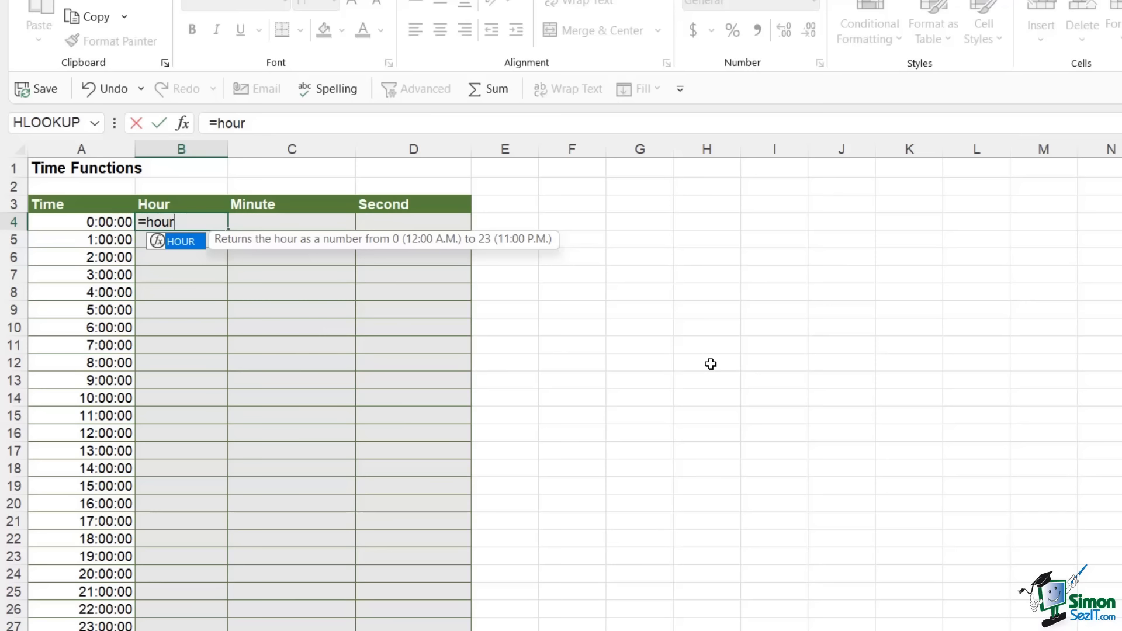
text(r)
key(Tab)
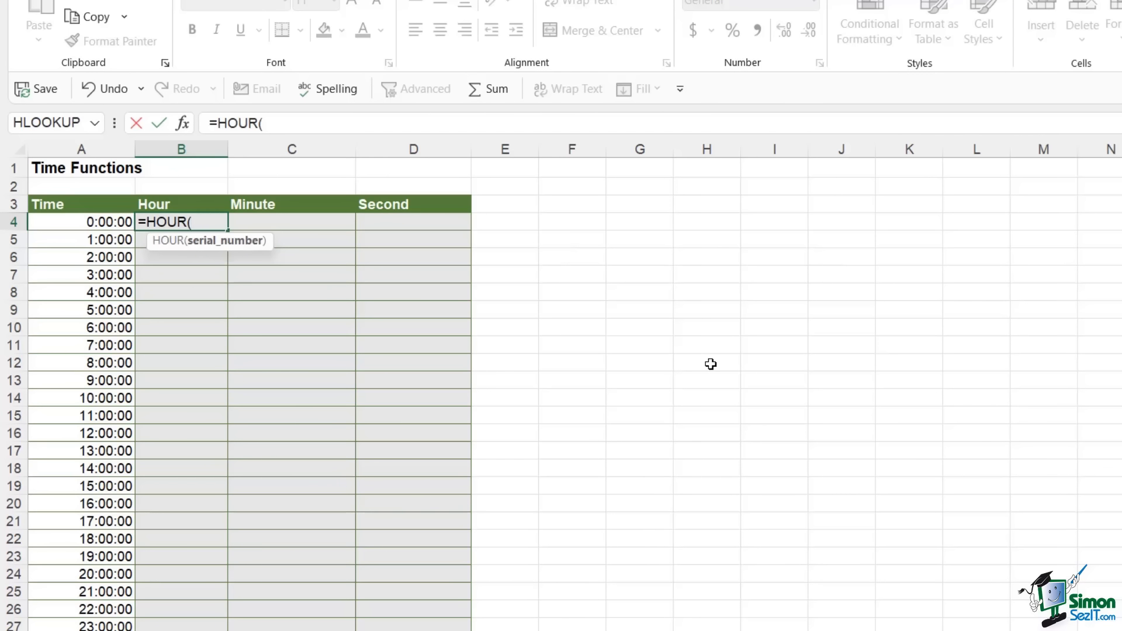
click(98, 221)
text())
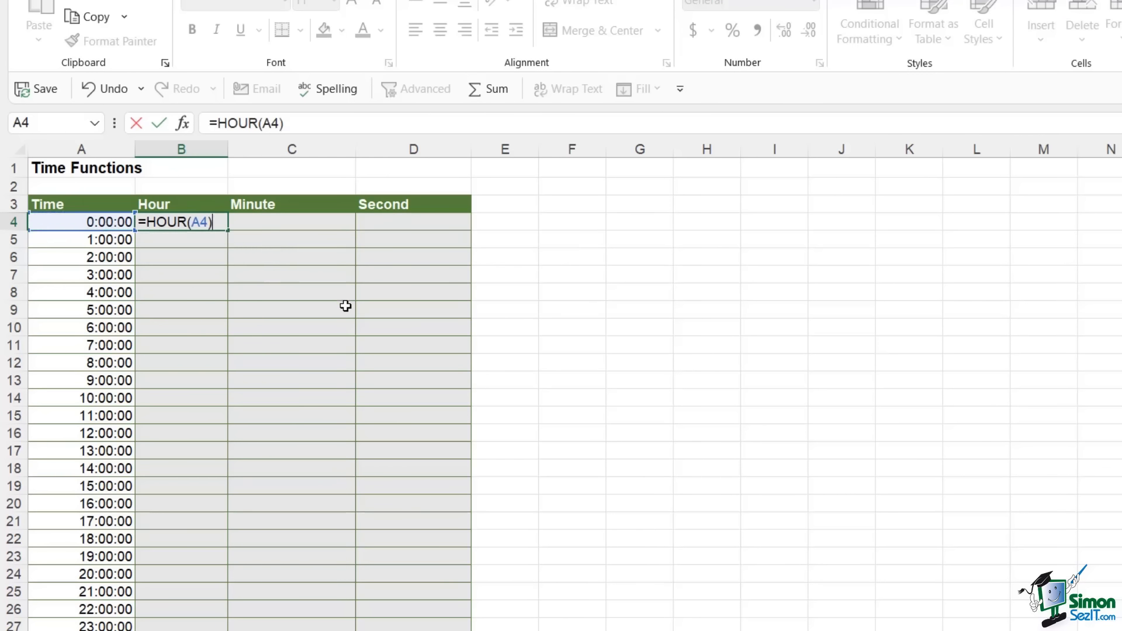
key(Return)
click(206, 221)
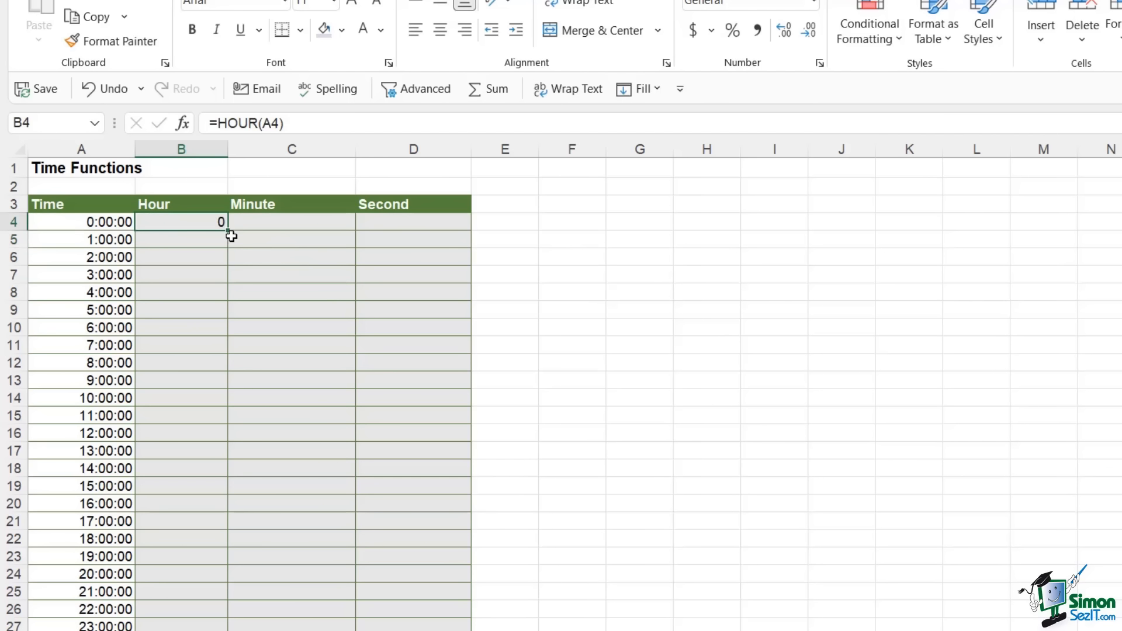
double_click(227, 228)
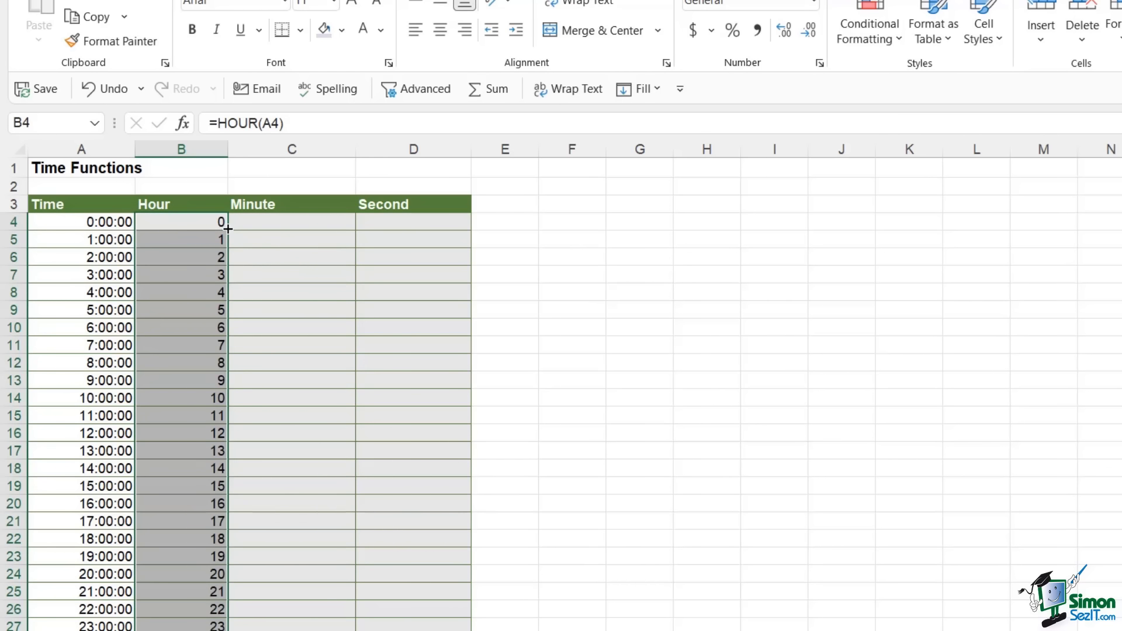
- Enter =MINUTE(A4) in C4 and fill the formula down the Minute column
click(276, 222)
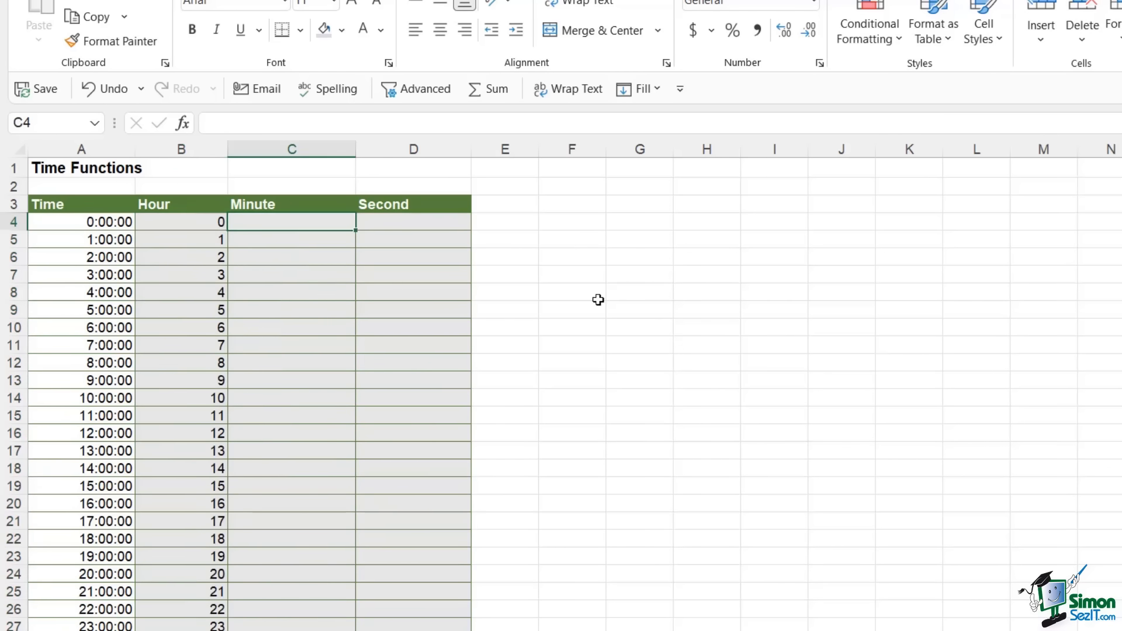
text(=min)
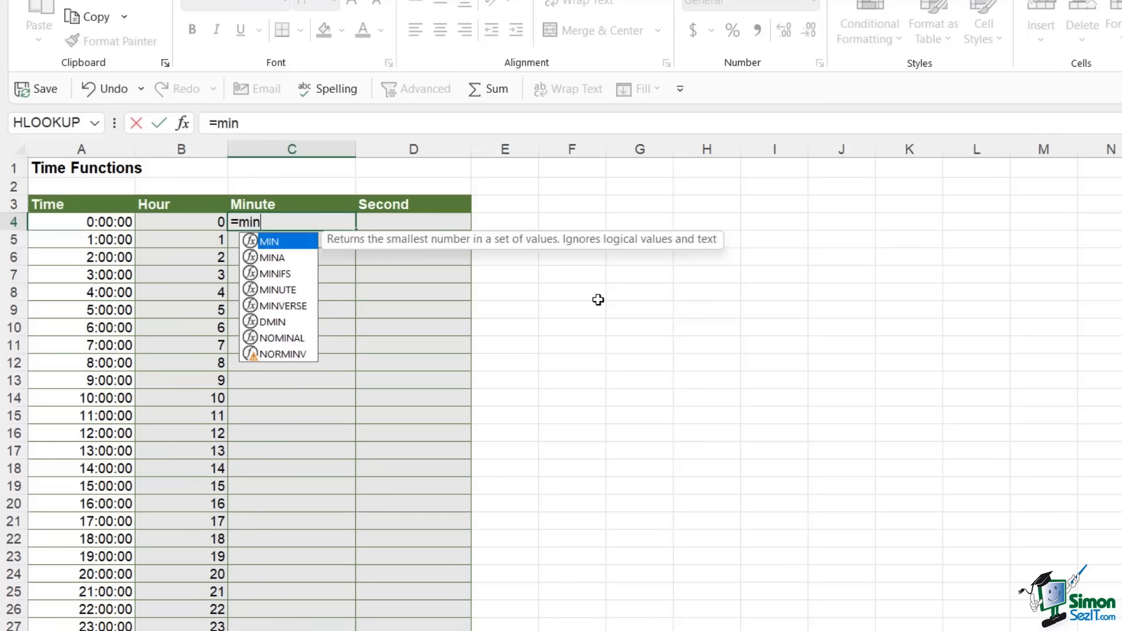
text(ute)
key(Tab)
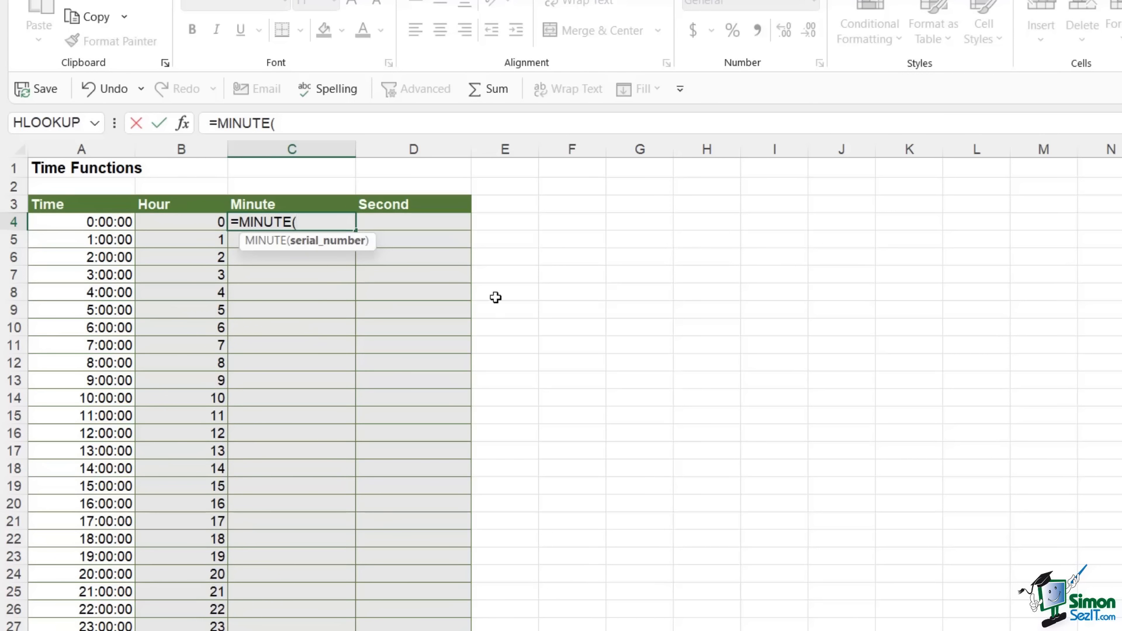
click(123, 222)
text())
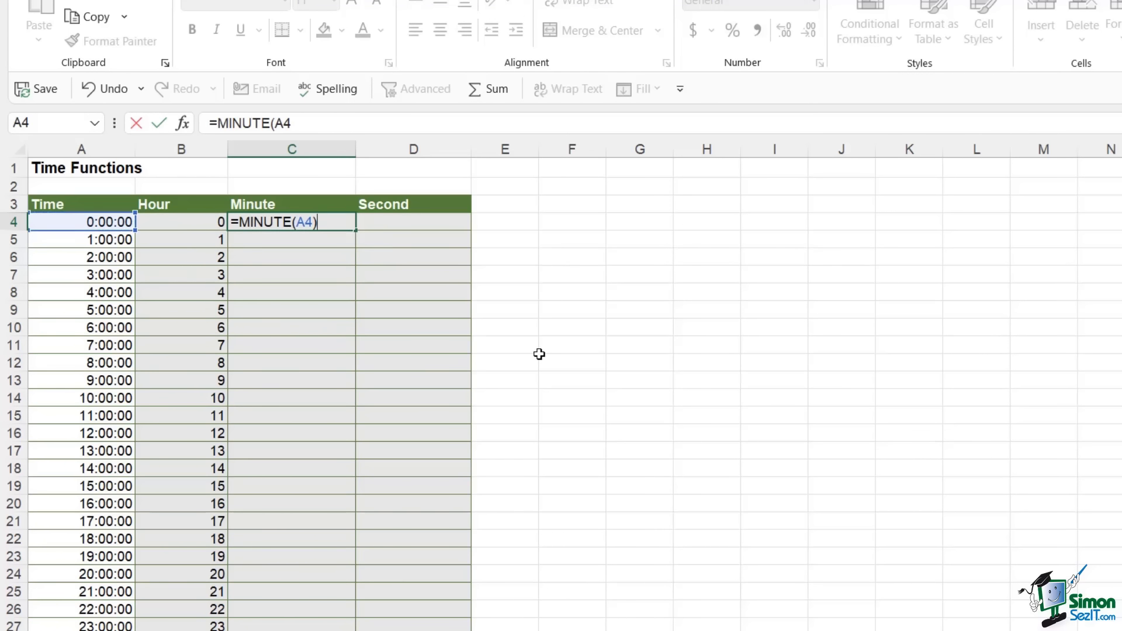
key(Return)
click(334, 221)
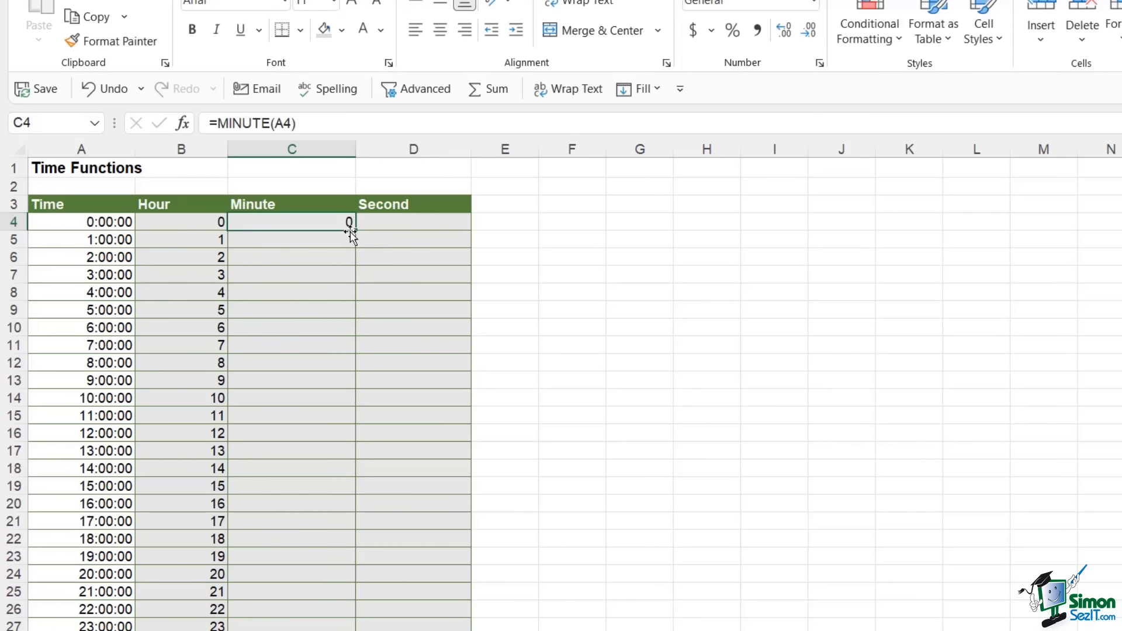
double_click(354, 232)
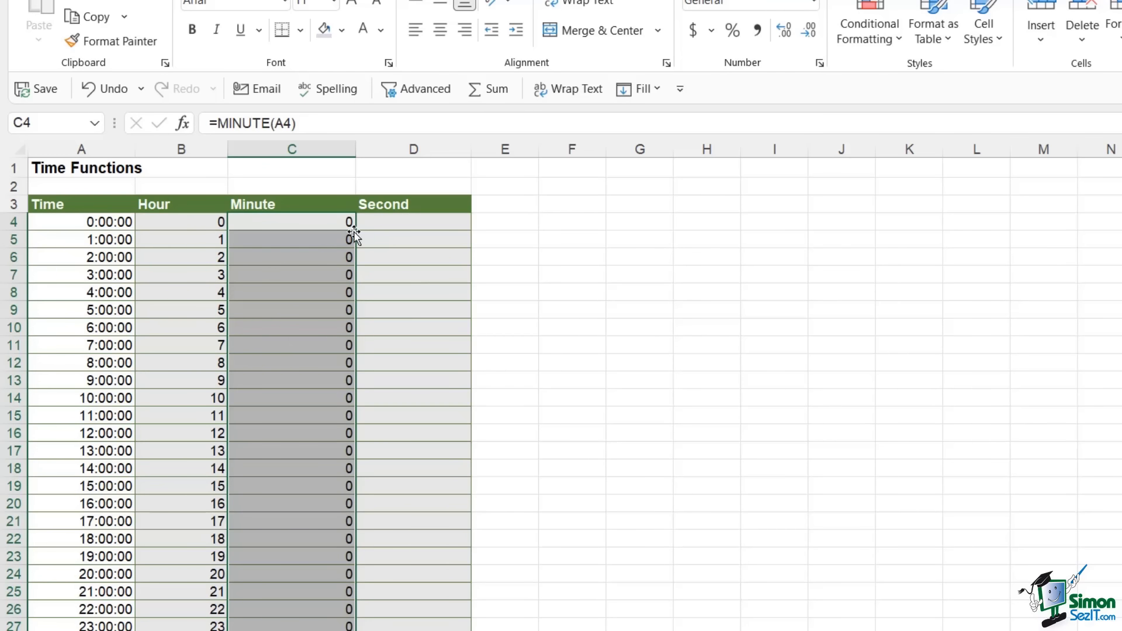
- Enter =SECOND(A4) in D4 and fill the formula down the Second column
click(379, 227)
text(=)
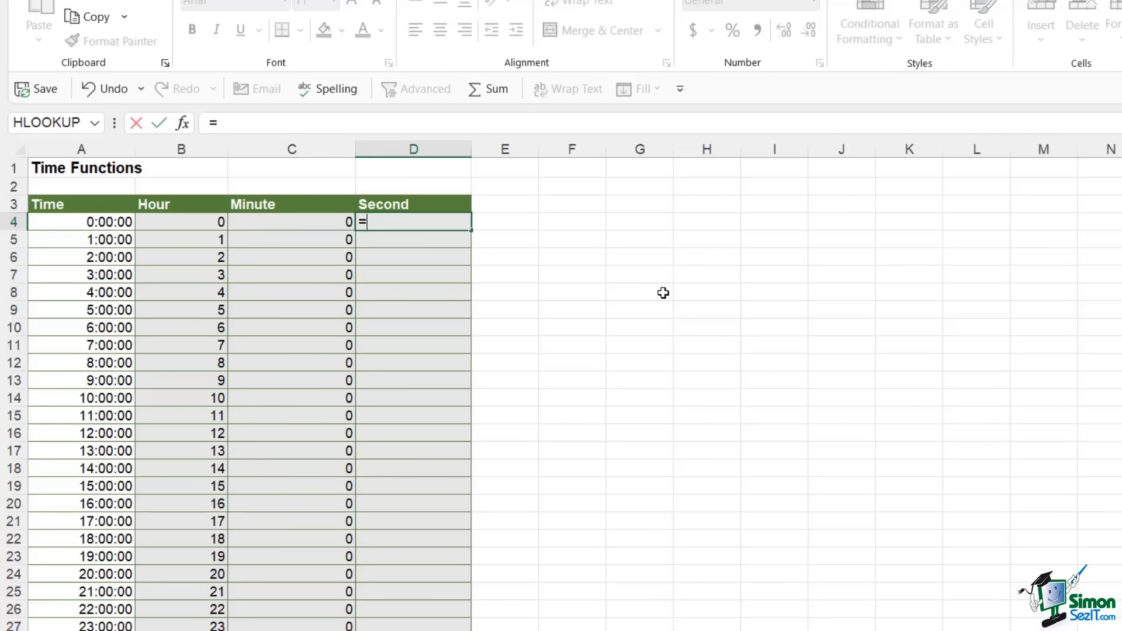
text(sec)
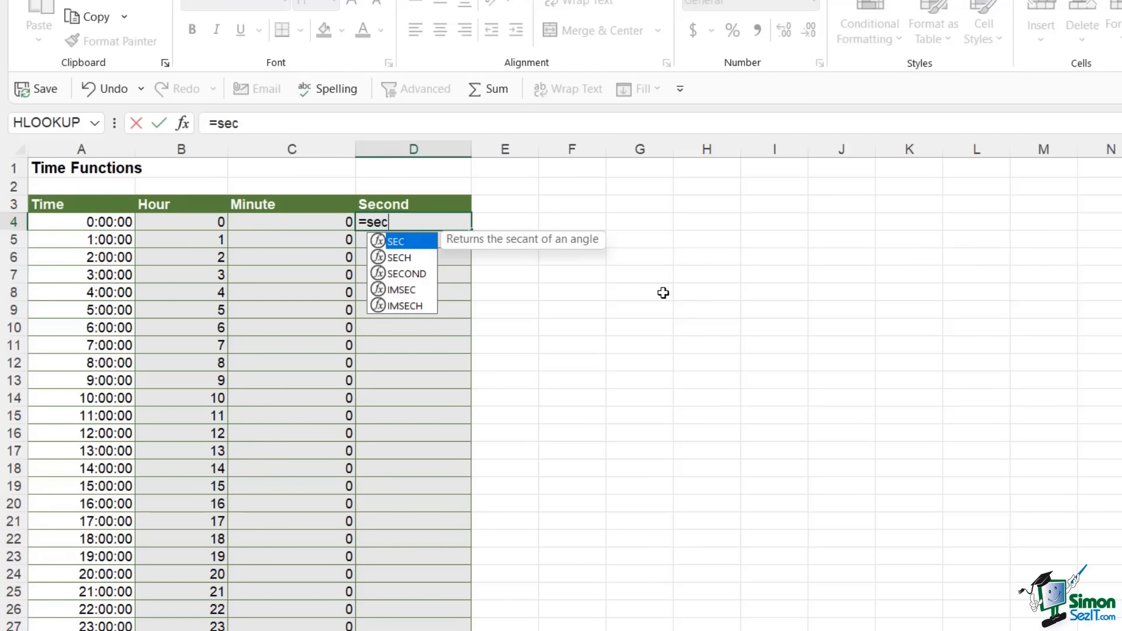
text(on)
key(Tab)
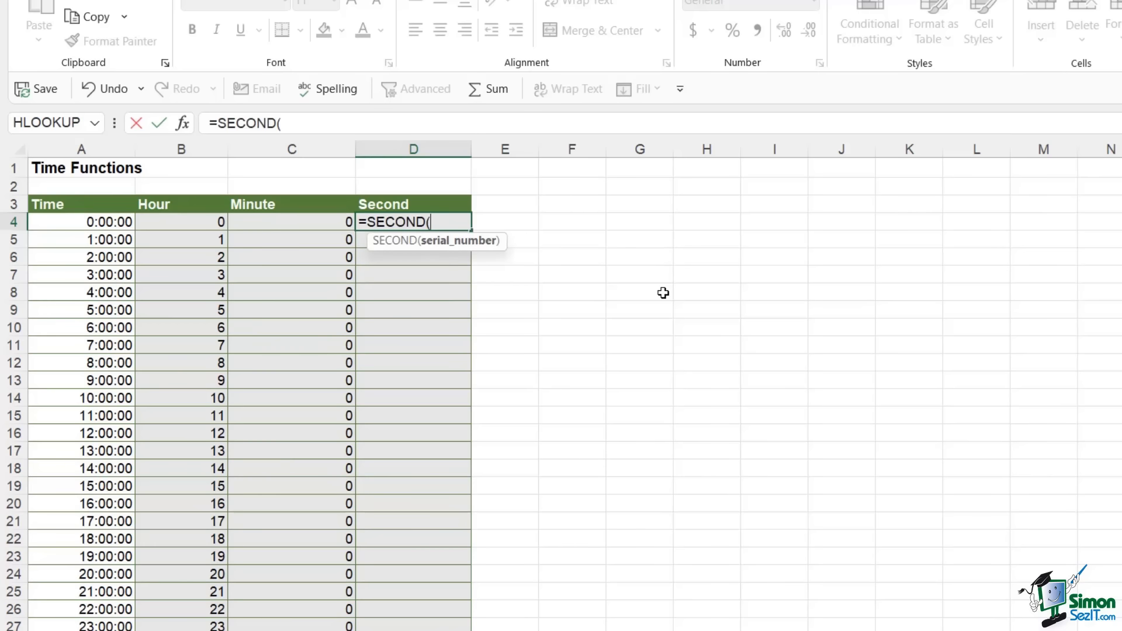
click(109, 222)
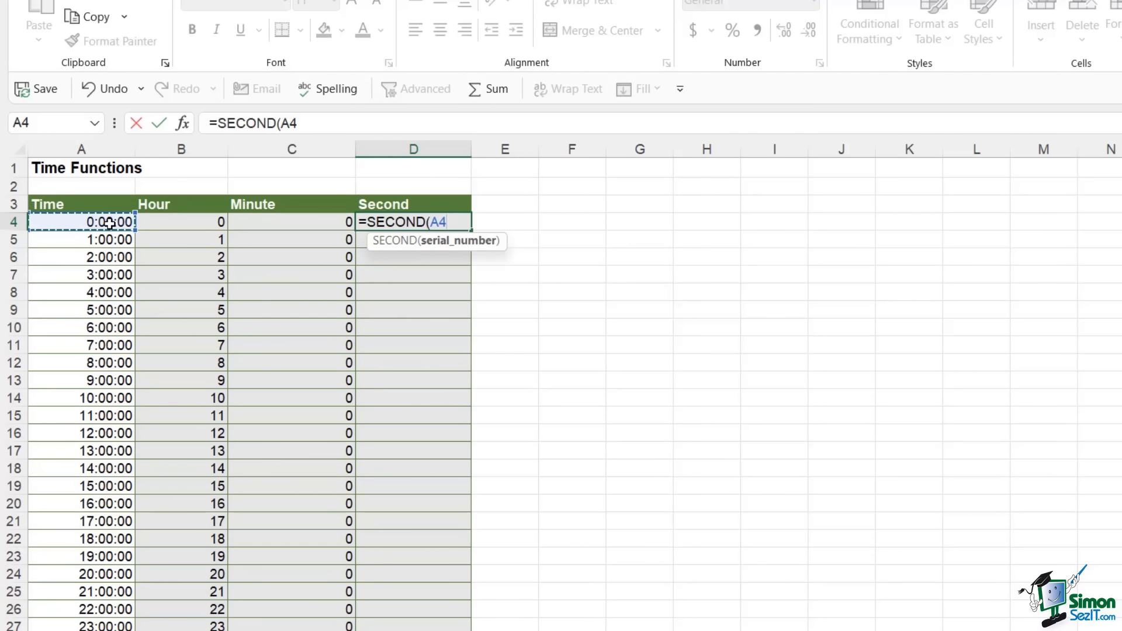
text())
key(Return)
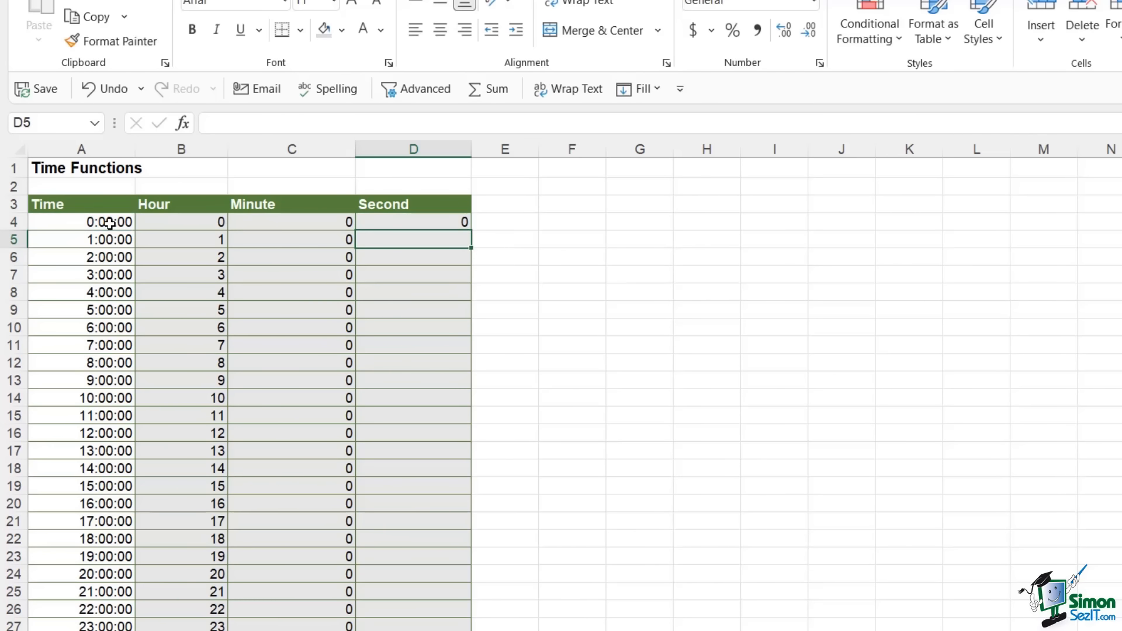
click(430, 223)
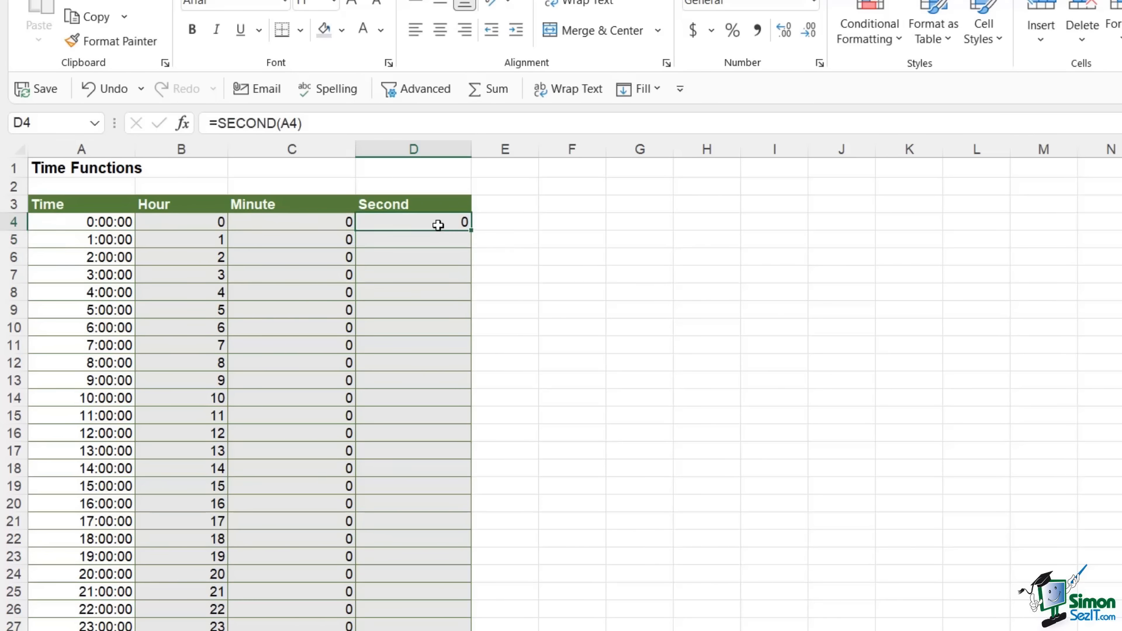
double_click(471, 231)
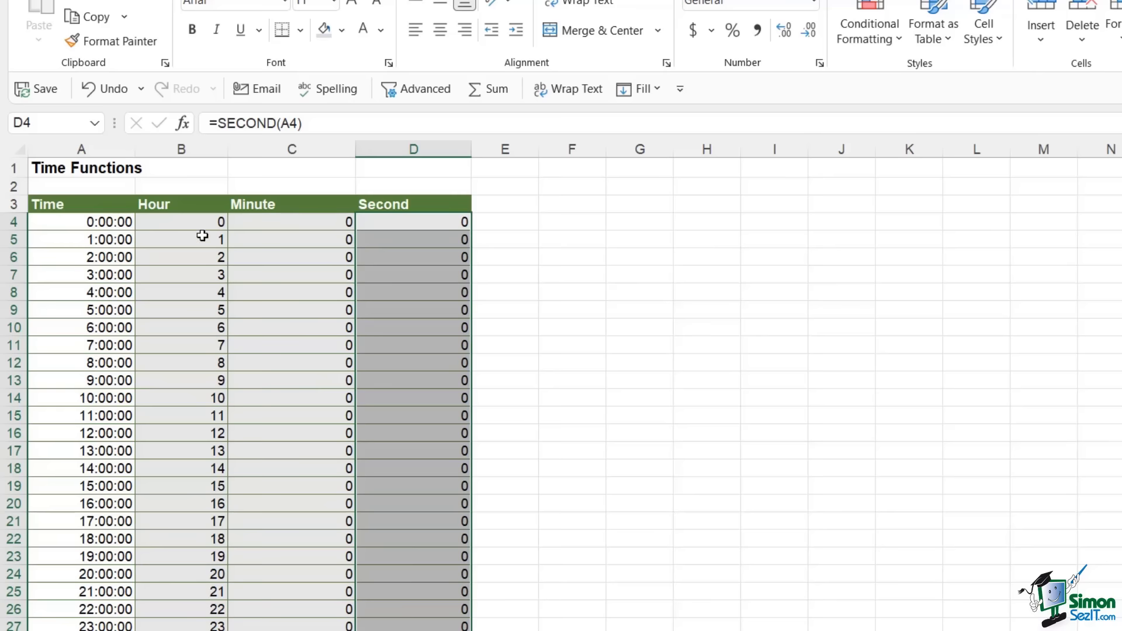
- Review the Hour column by selecting its values from B4 down, and finish on empty cell F10
drag(195, 220, 195, 623)
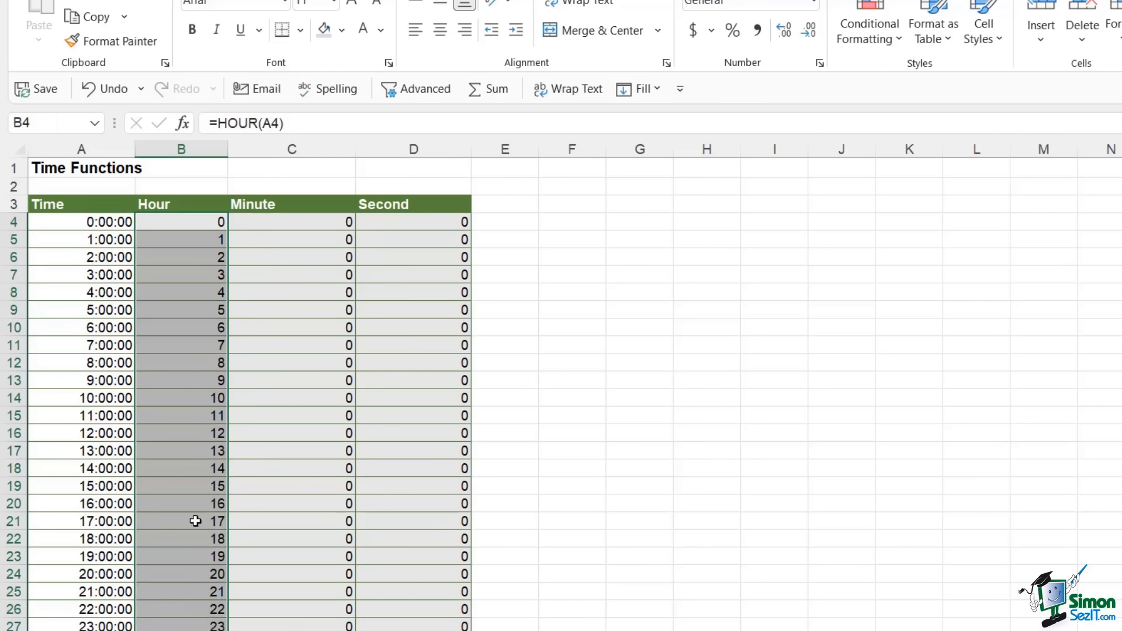
click(290, 288)
click(572, 327)
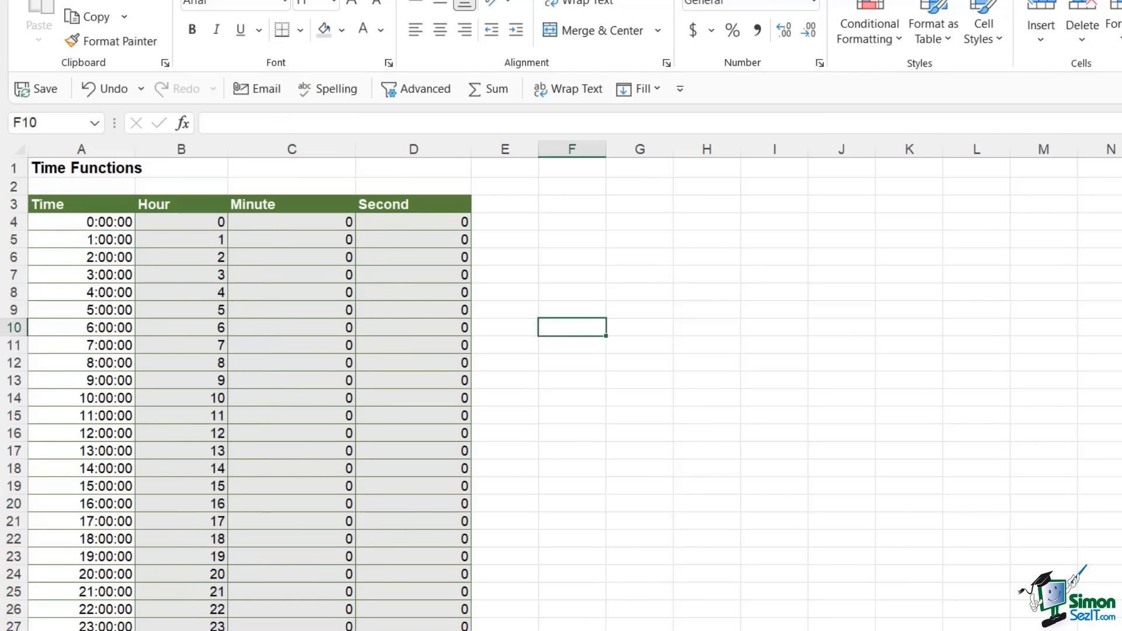